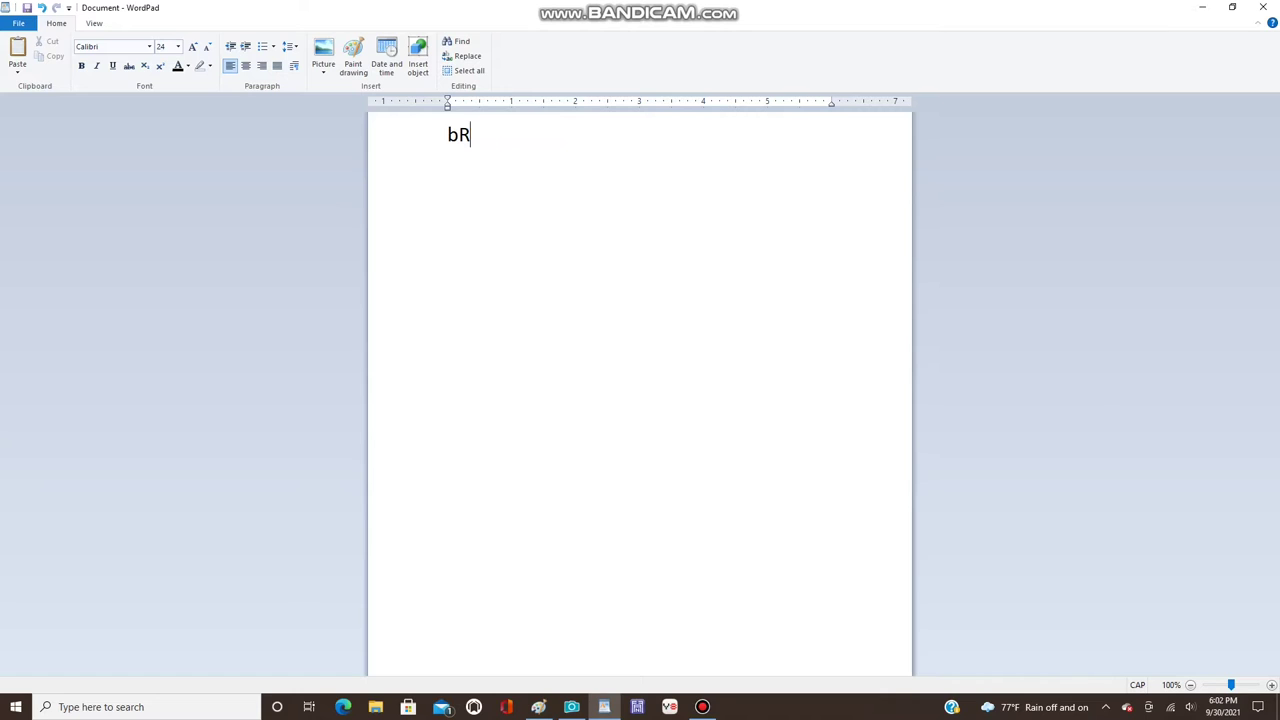
- Clear the text in the WordPad note and switch to the left princess's face in PaintShop Pro
{"action": "key", "text": "BackSpace"}
{"action": "key", "text": "BackSpace"}
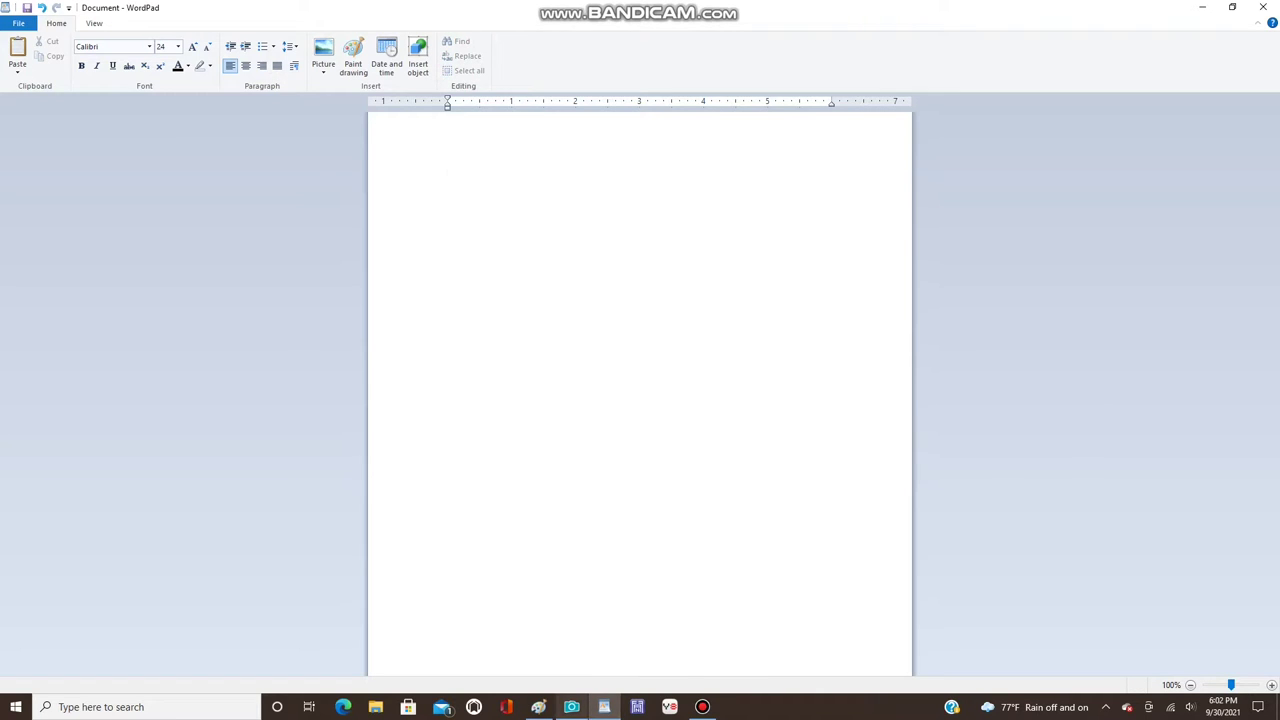
{"action": "left_click", "coordinate": [571, 707]}
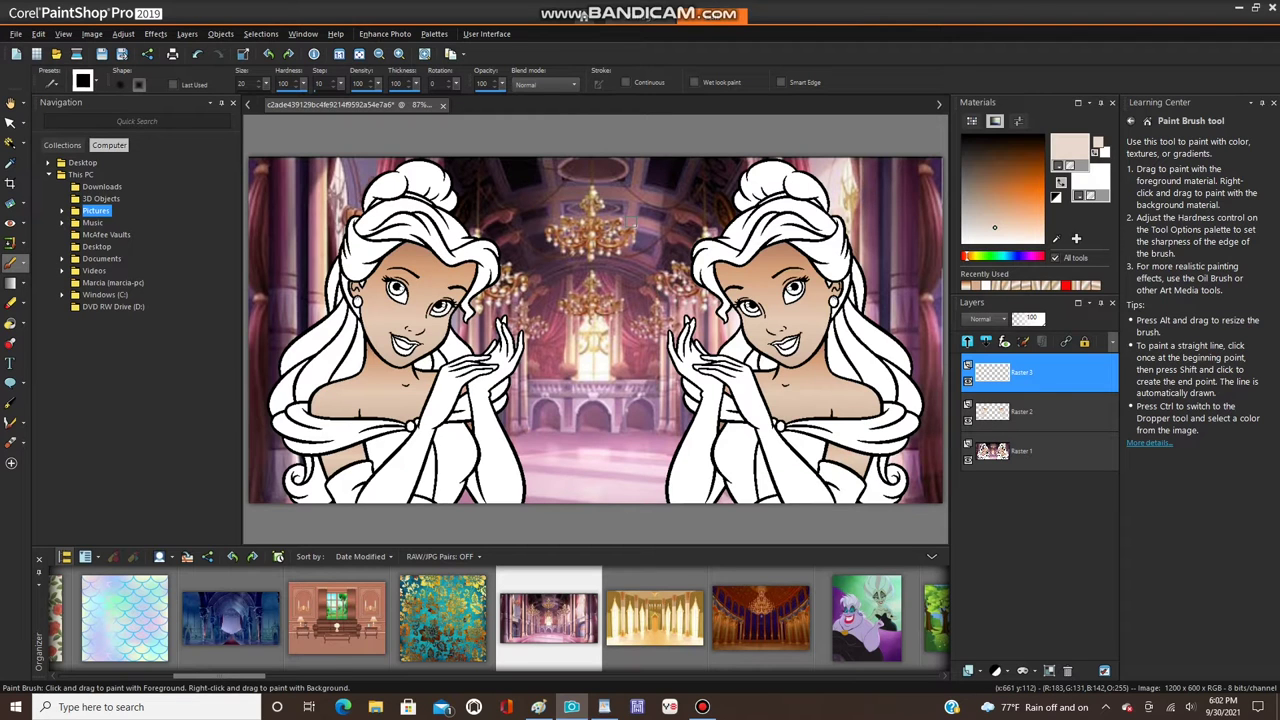
{"action": "scroll", "coordinate": [336, 306], "scroll_direction": "up", "scroll_amount": 5}
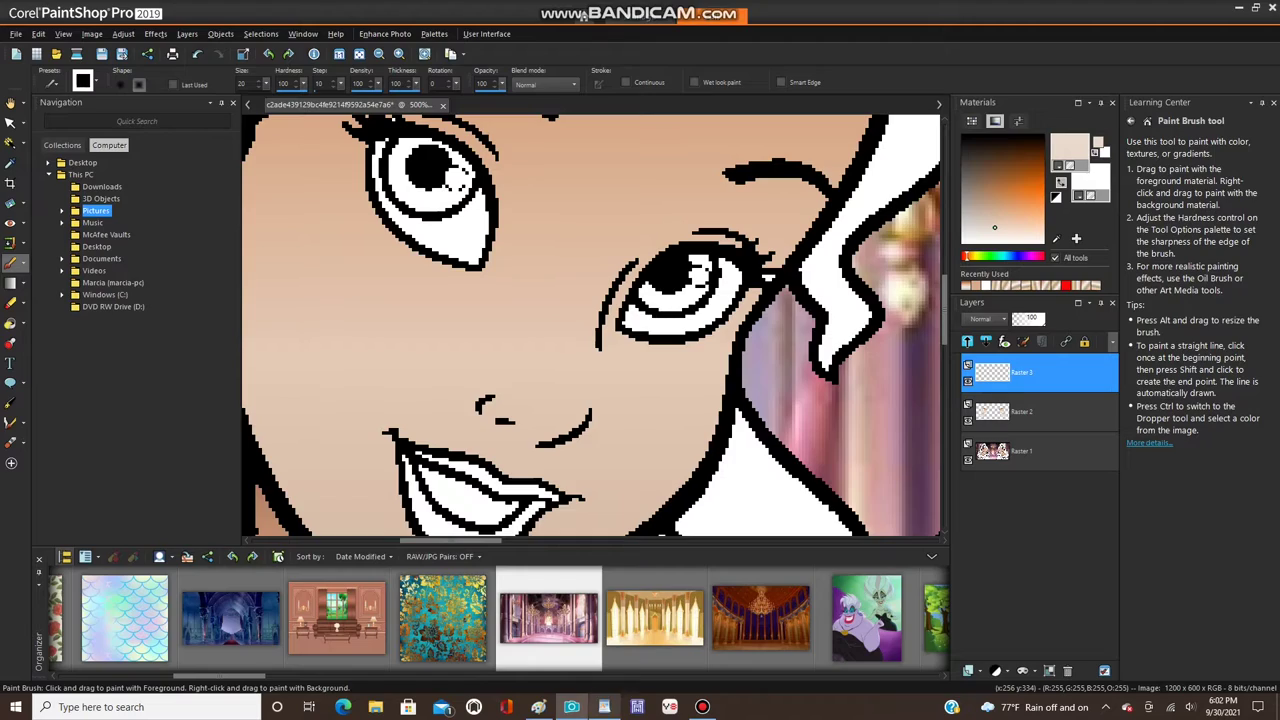
- Write the correction "oops i meant 10 ;" in WordPad and set the Paint Brush size to 10 in PaintShop Pro
{"action": "left_click", "coordinate": [604, 707]}
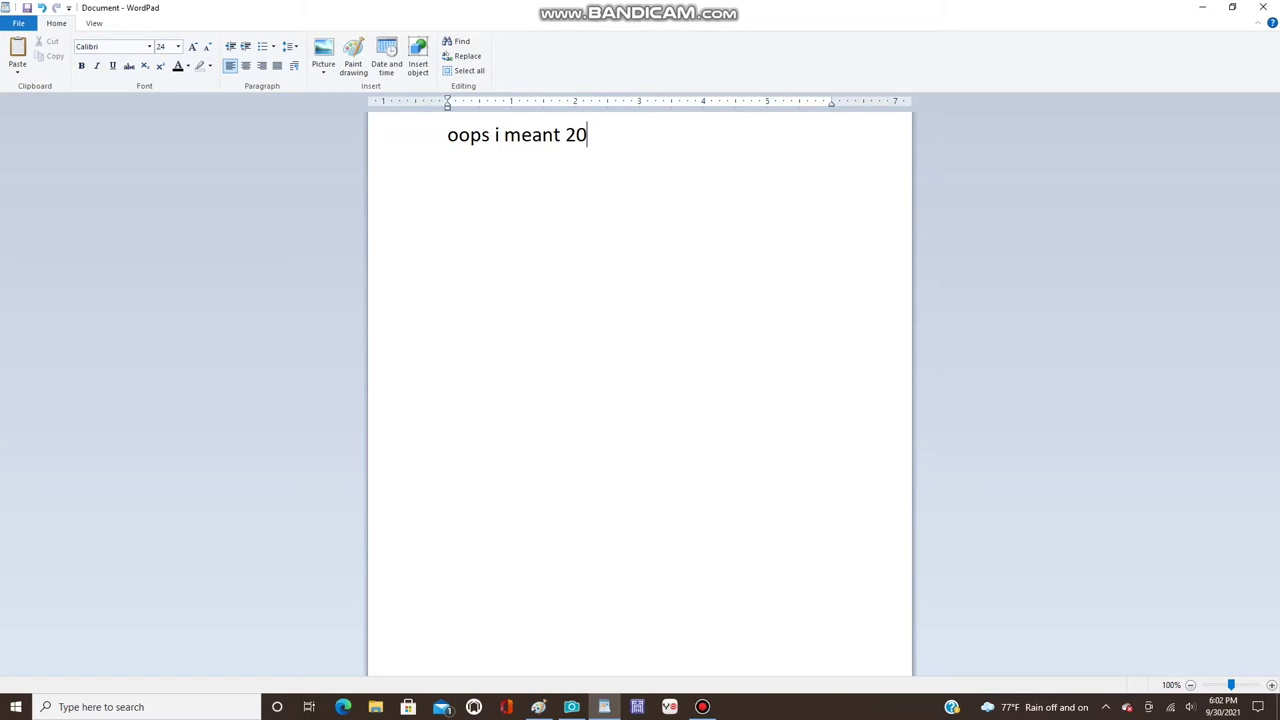
{"action": "left_click", "coordinate": [572, 707]}
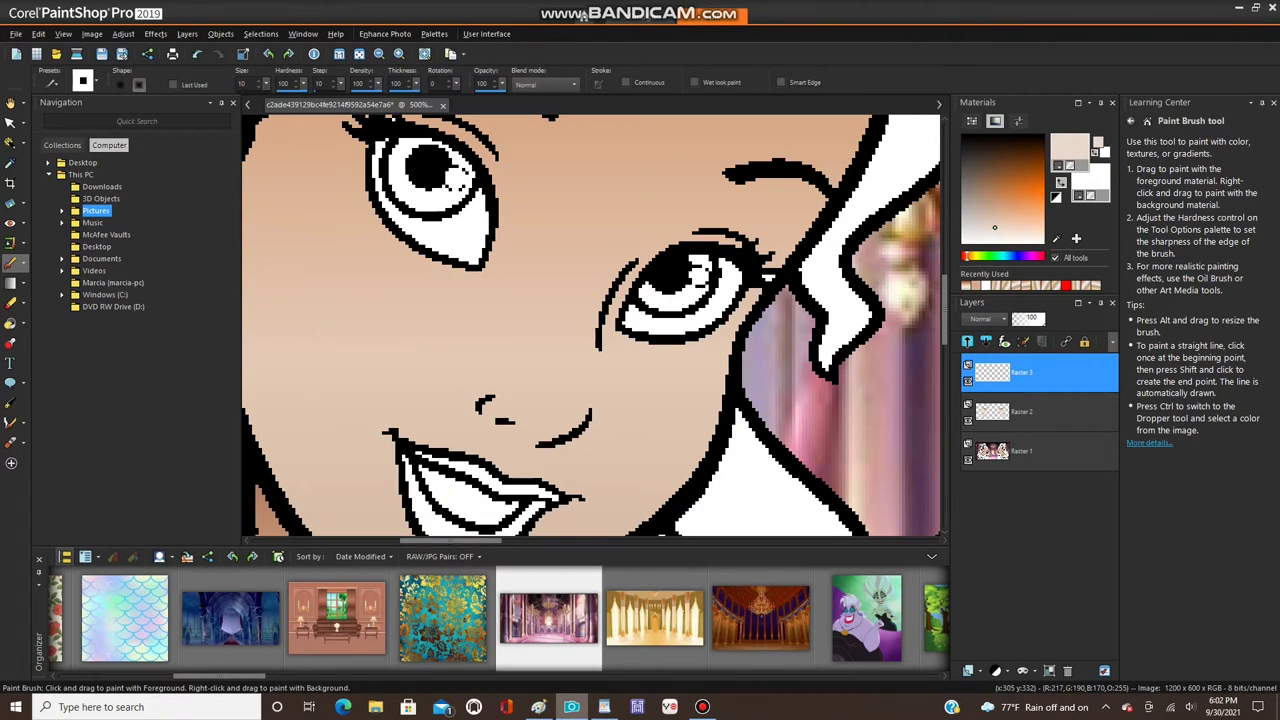
{"action": "left_click", "coordinate": [604, 707]}
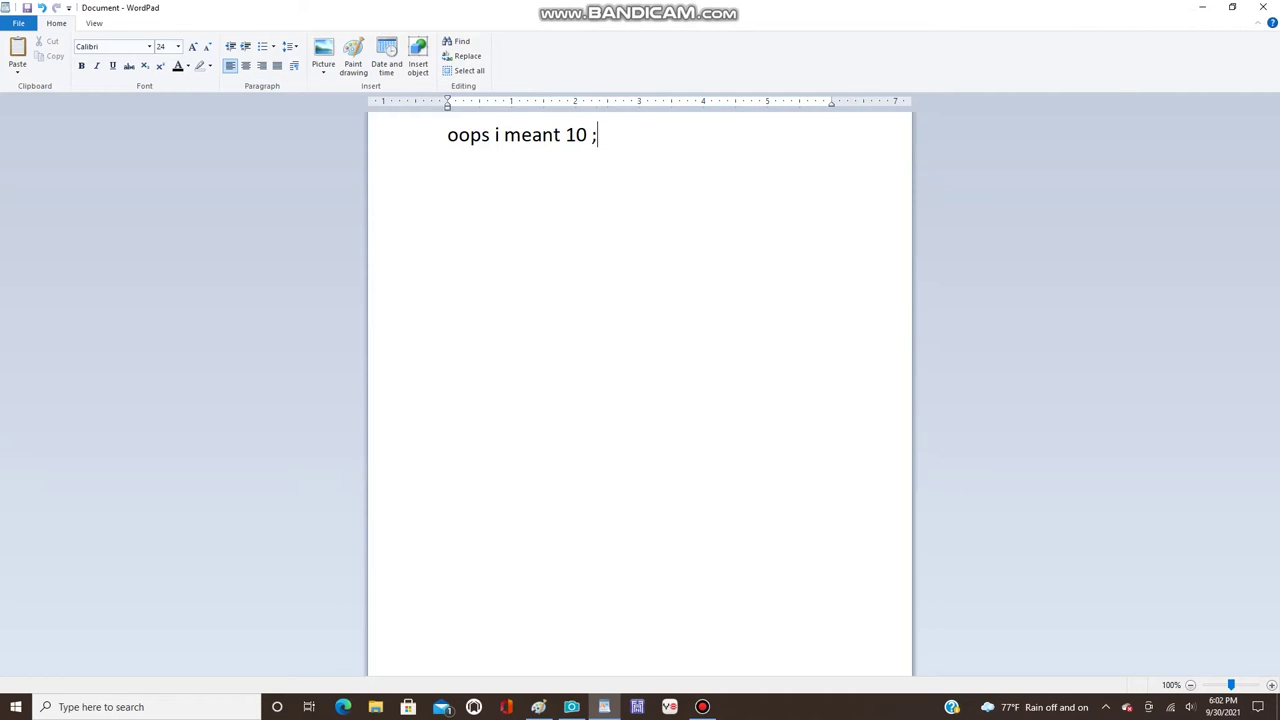
{"action": "key", "text": "alt+Tab"}
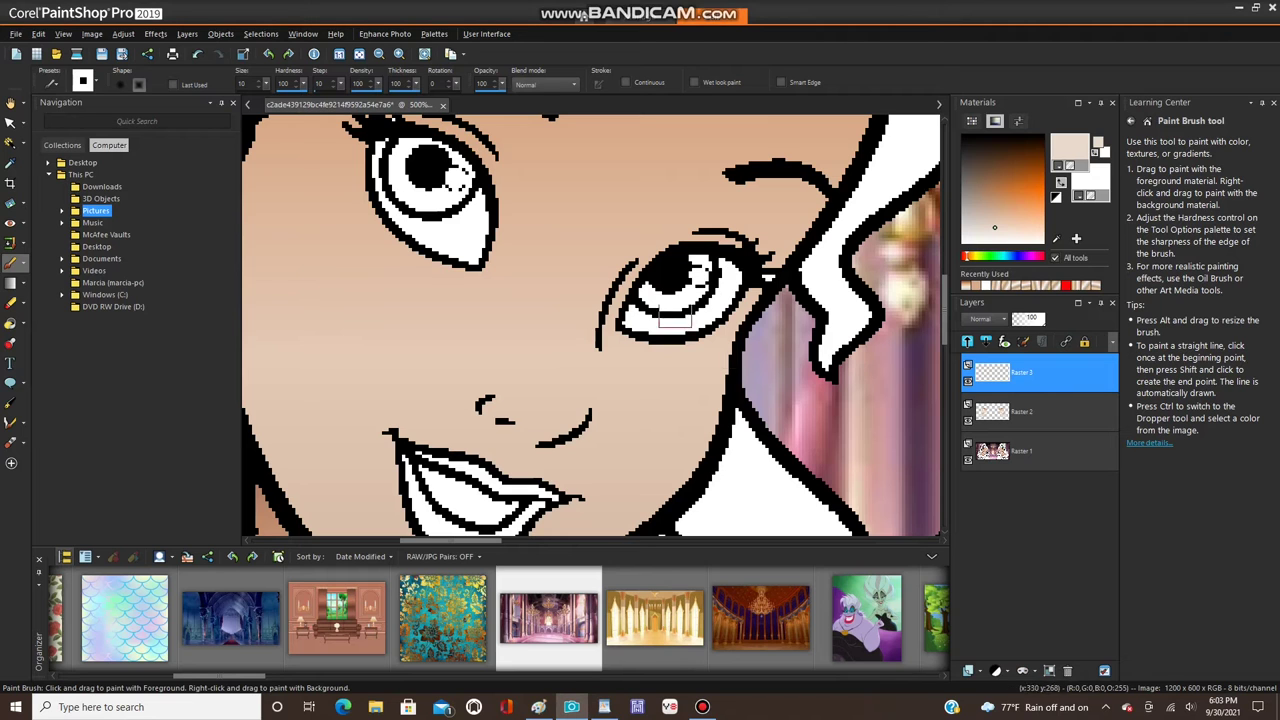
- Paint light beige highlight strokes across both cheeks and the nose of the left princess on the Raster 3 layer
{"action": "left_click_drag", "start_coordinate": [442, 335], "coordinate": [275, 235]}
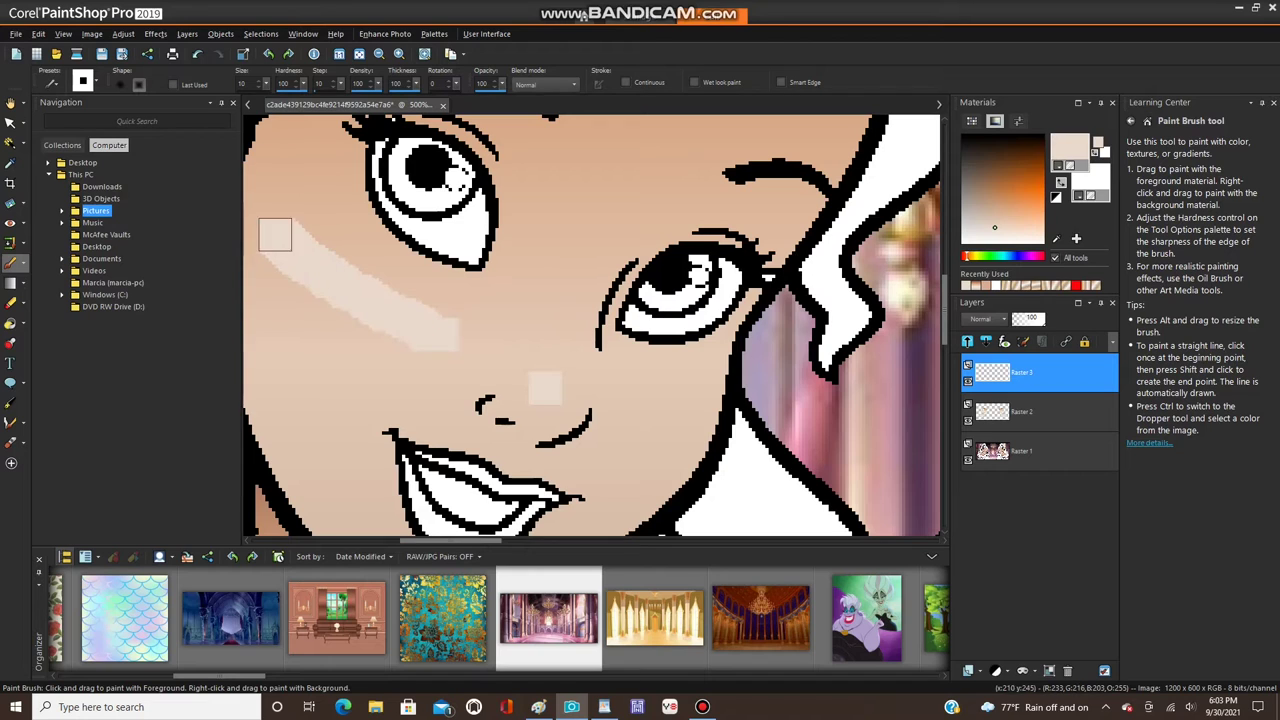
{"action": "left_click_drag", "start_coordinate": [625, 411], "coordinate": [662, 434]}
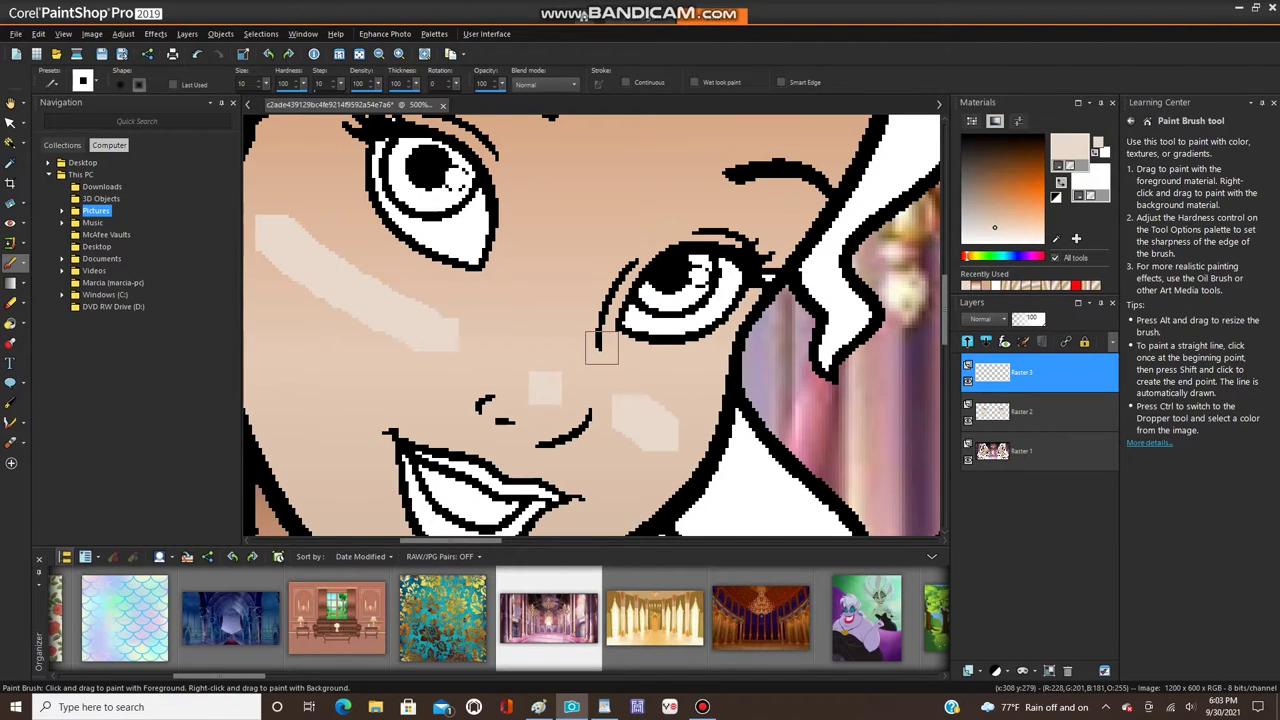
{"action": "scroll", "coordinate": [580, 320], "scroll_direction": "down", "scroll_amount": 1}
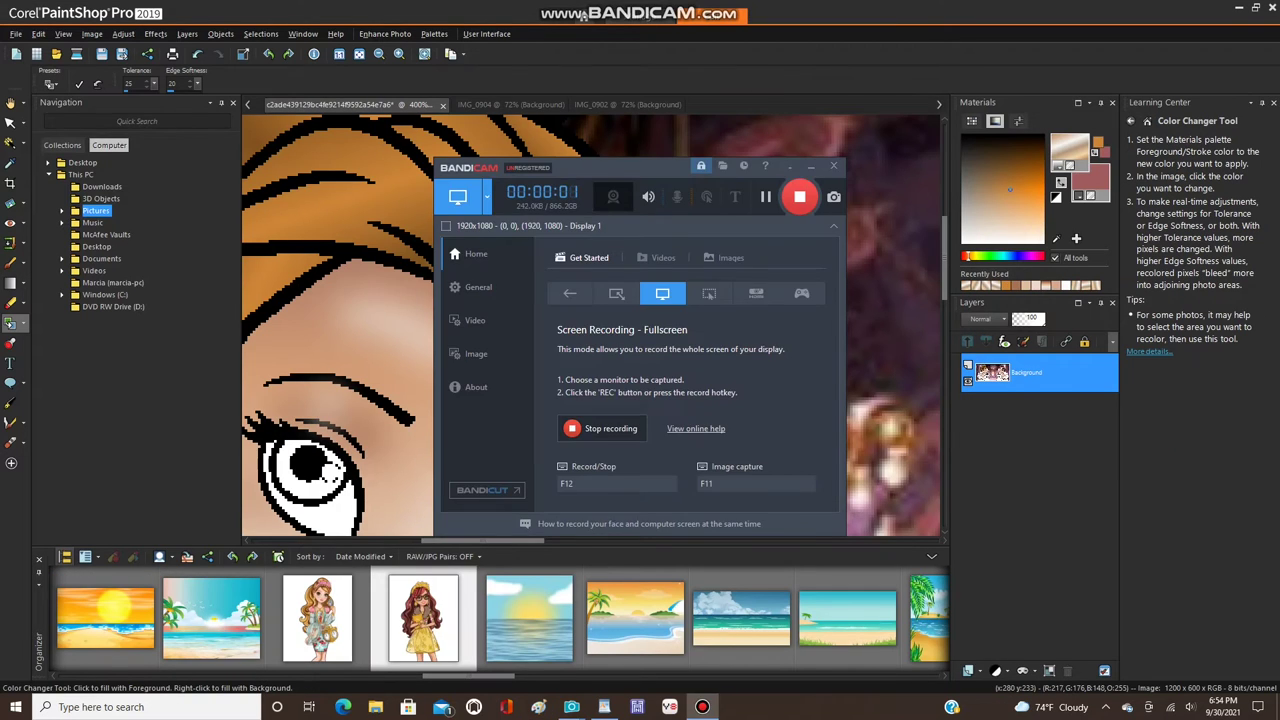
- Mirror the selected golden-brown front hair section horizontally onto the right princess's head
{"action": "left_click", "coordinate": [811, 167]}
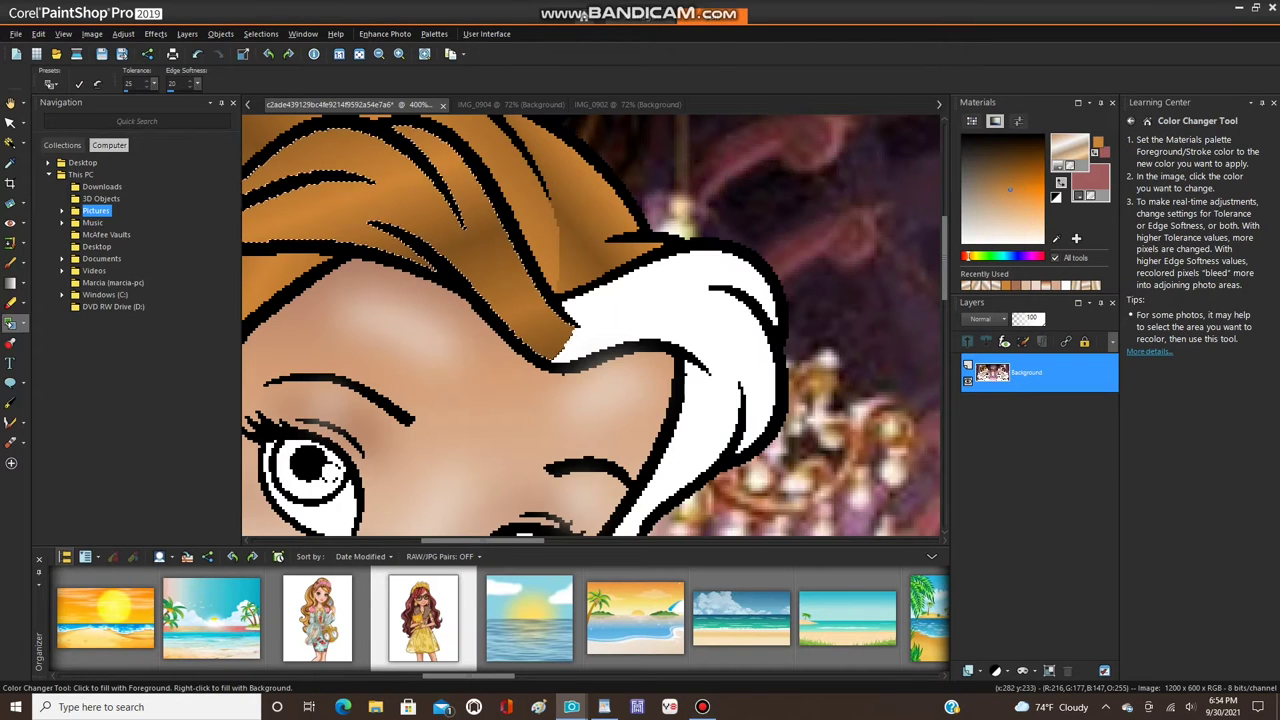
{"action": "scroll", "coordinate": [510, 382], "scroll_direction": "down", "scroll_amount": 2}
{"action": "scroll", "coordinate": [391, 175], "scroll_direction": "down", "scroll_amount": 3}
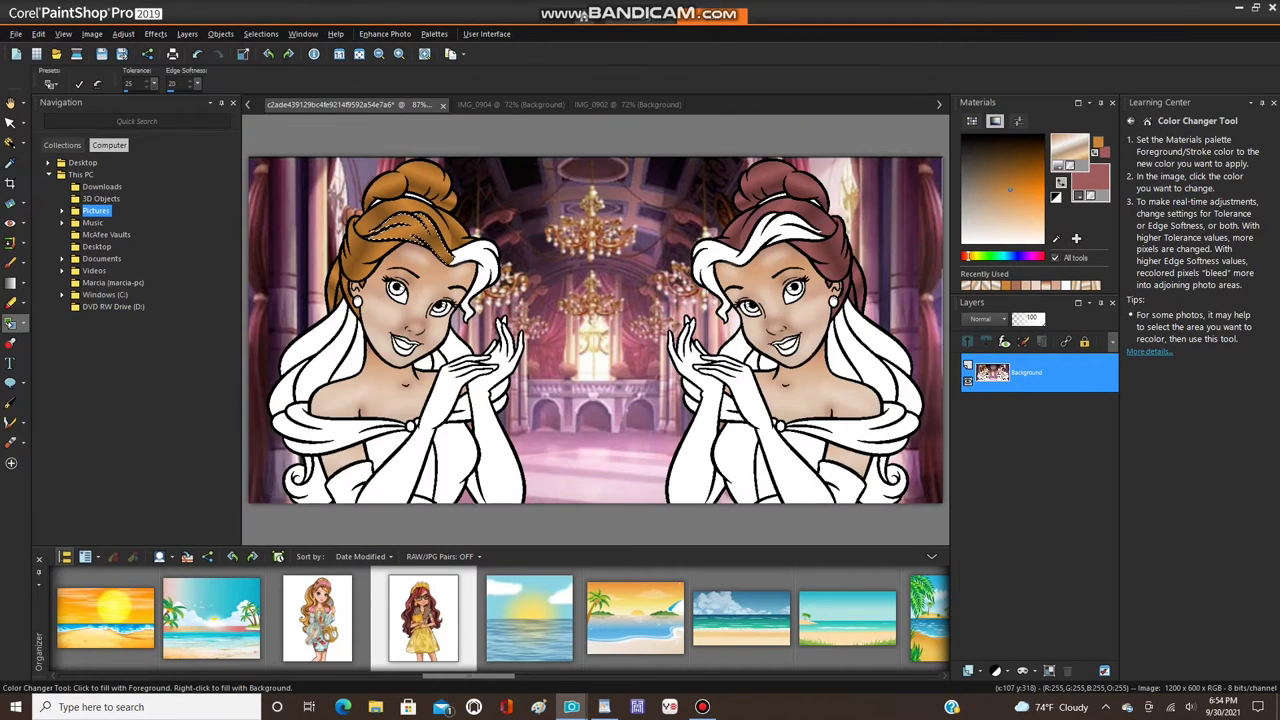
{"action": "left_click", "coordinate": [92, 33]}
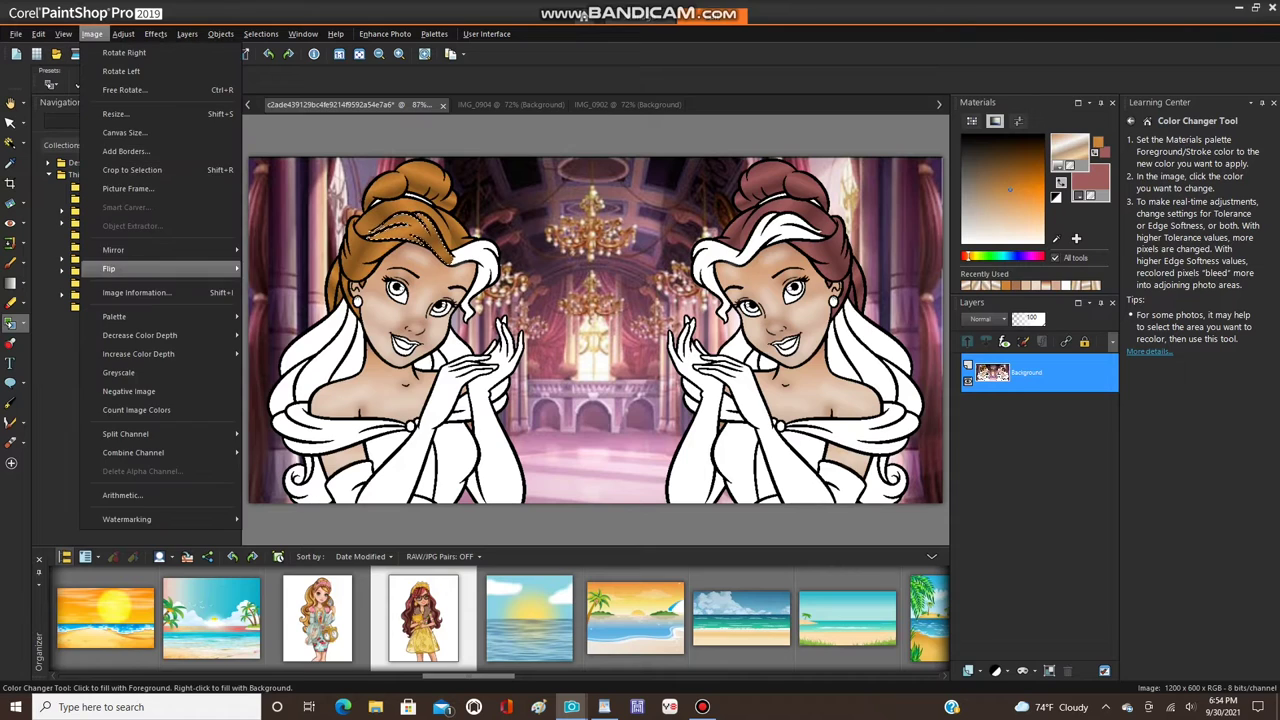
{"action": "mouse_move", "coordinate": [114, 250]}
{"action": "left_click", "coordinate": [296, 250]}
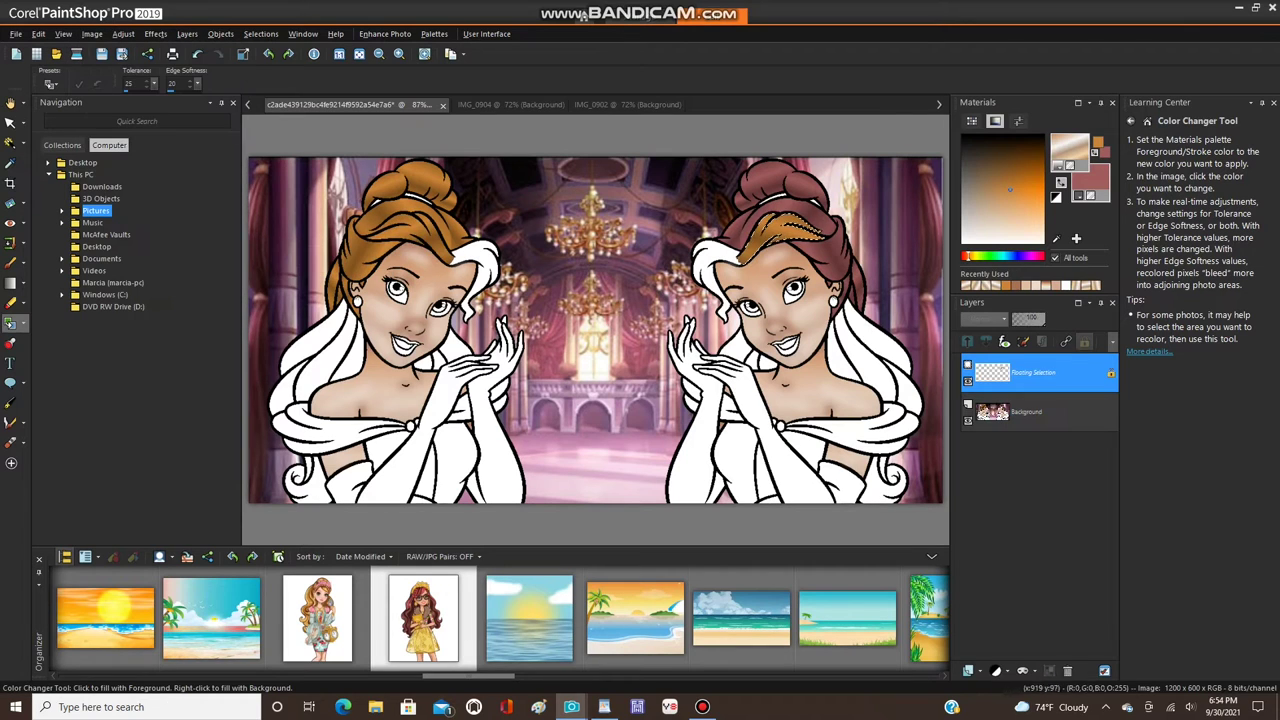
- Recolor the mirrored front hair section with the reddish-brown background color using Color Changer, and clear the selection
{"action": "right_click", "coordinate": [782, 221]}
{"action": "left_click", "coordinate": [261, 34]}
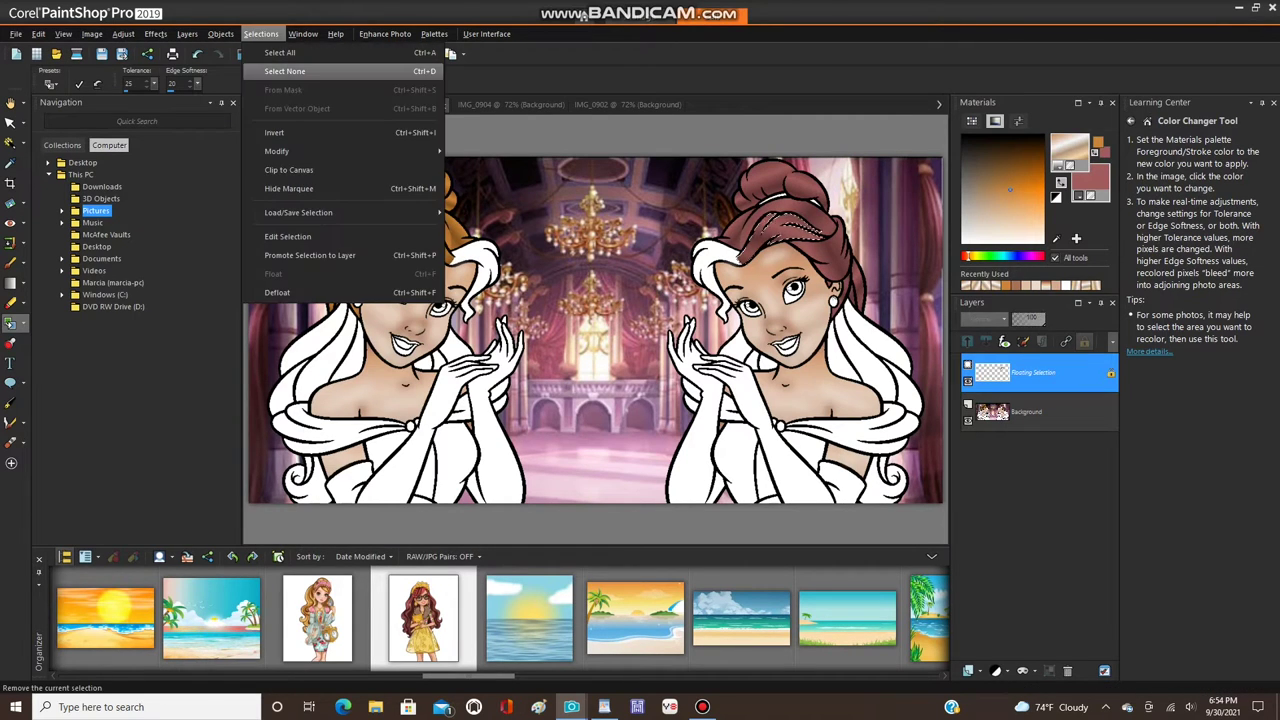
{"action": "left_click", "coordinate": [296, 69]}
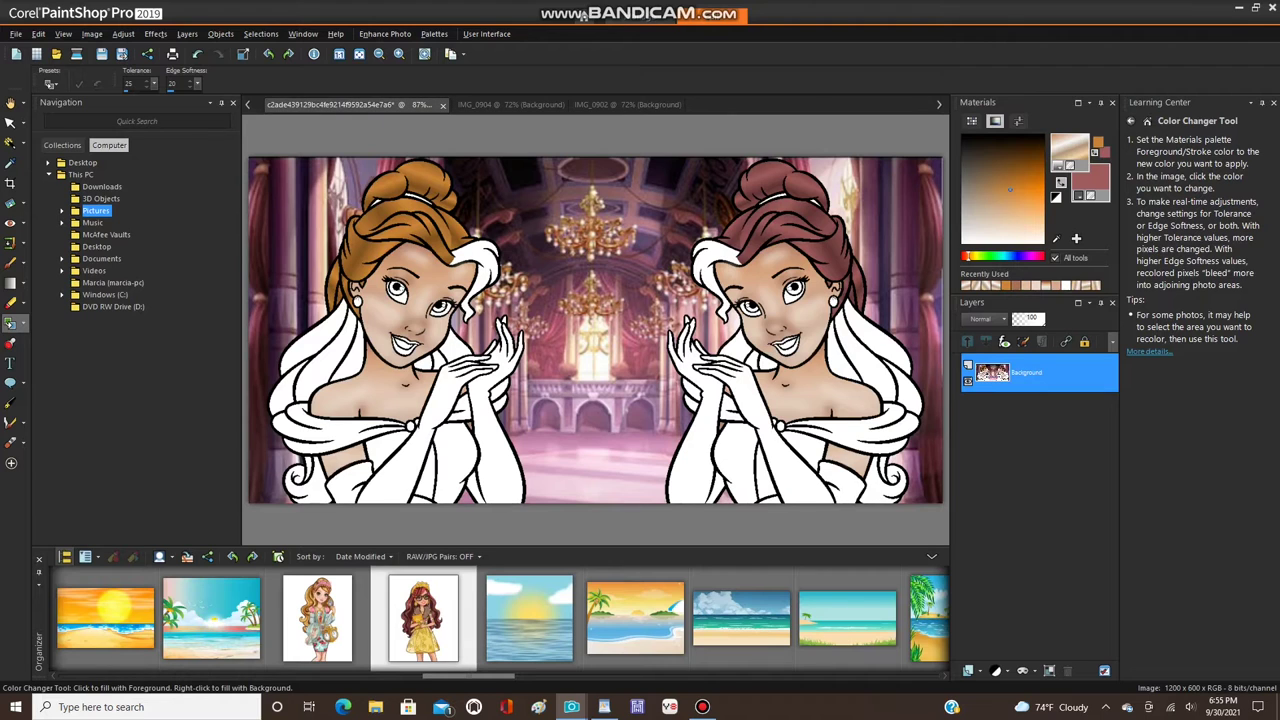
- Select the left princess's white forehead curl with the Magic Wand and flood fill it with the beige foreground gradient
{"action": "scroll", "coordinate": [476, 260], "scroll_direction": "up", "scroll_amount": 3}
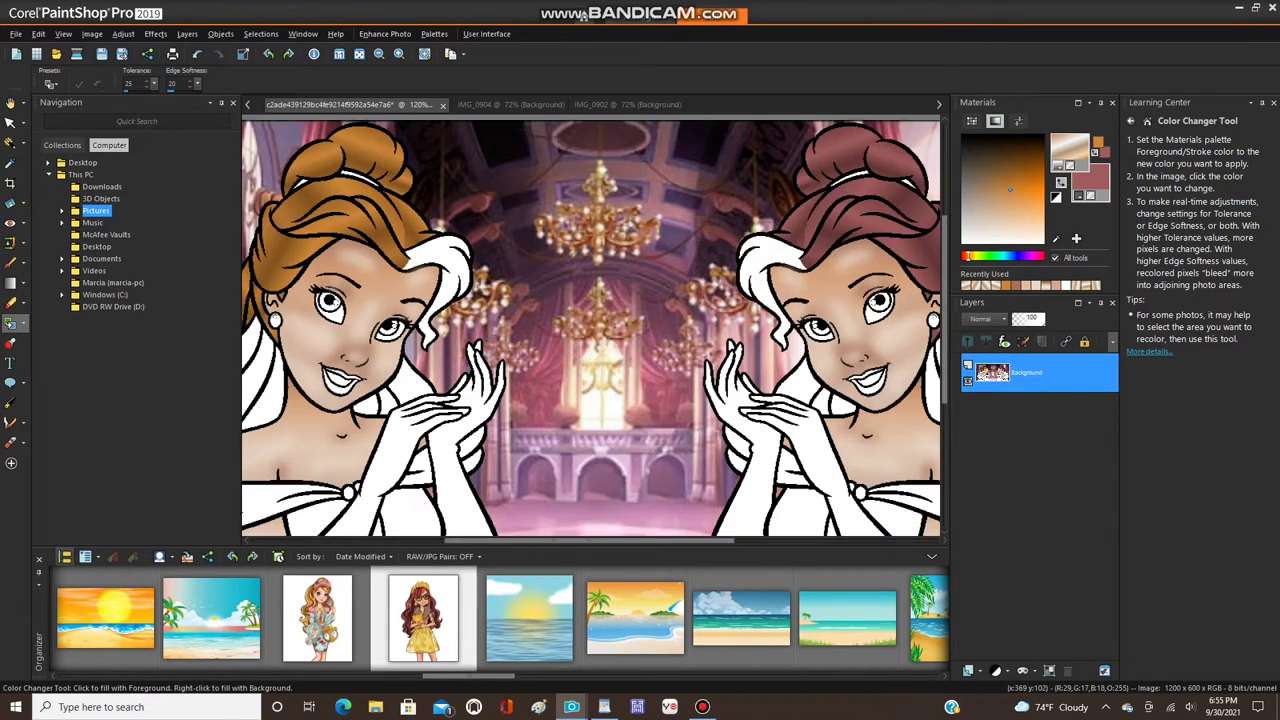
{"action": "left_click", "coordinate": [10, 143]}
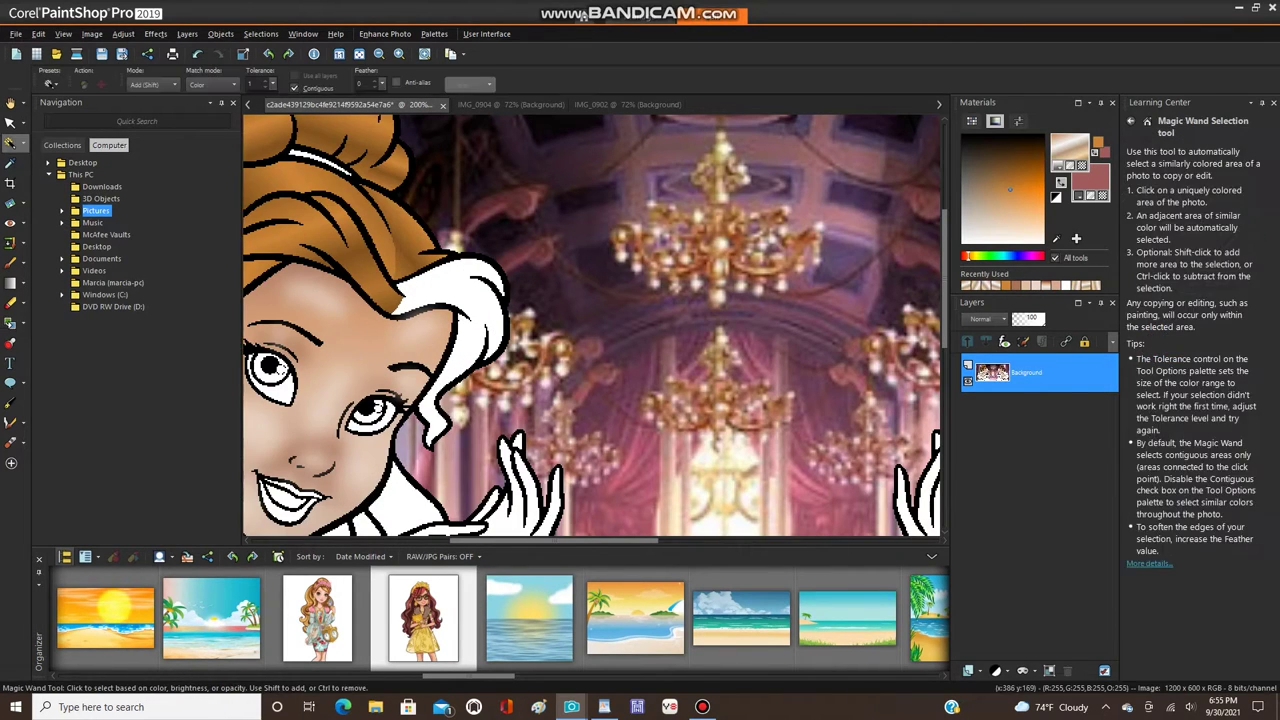
{"action": "scroll", "coordinate": [430, 300], "scroll_direction": "up", "scroll_amount": 2}
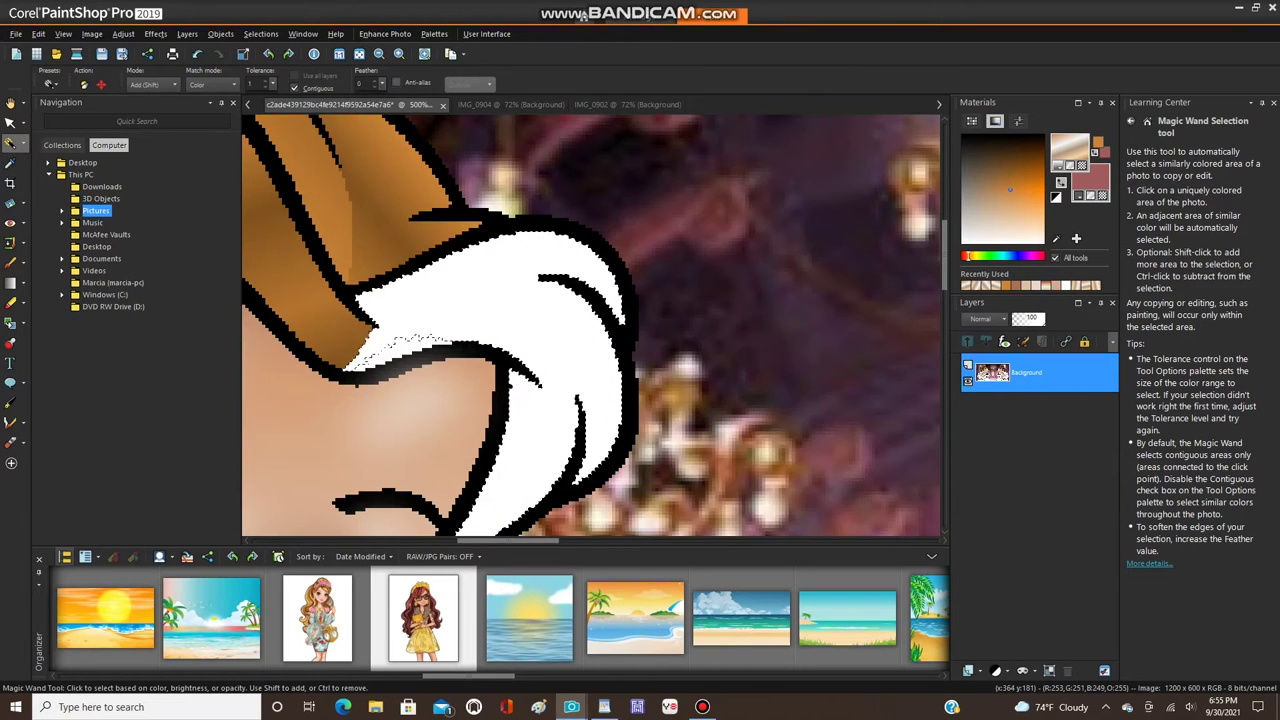
{"action": "scroll", "coordinate": [500, 300], "scroll_direction": "down", "scroll_amount": 2}
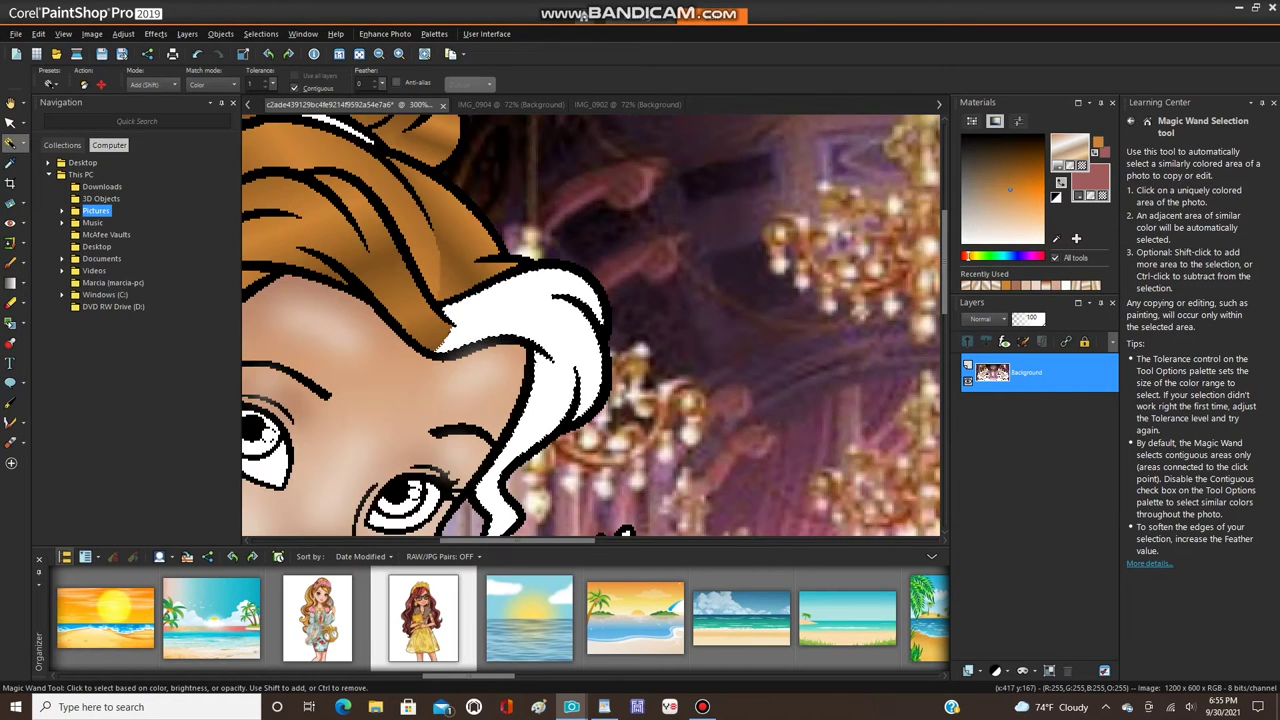
{"action": "left_click", "coordinate": [24, 324]}
{"action": "left_click", "coordinate": [72, 325]}
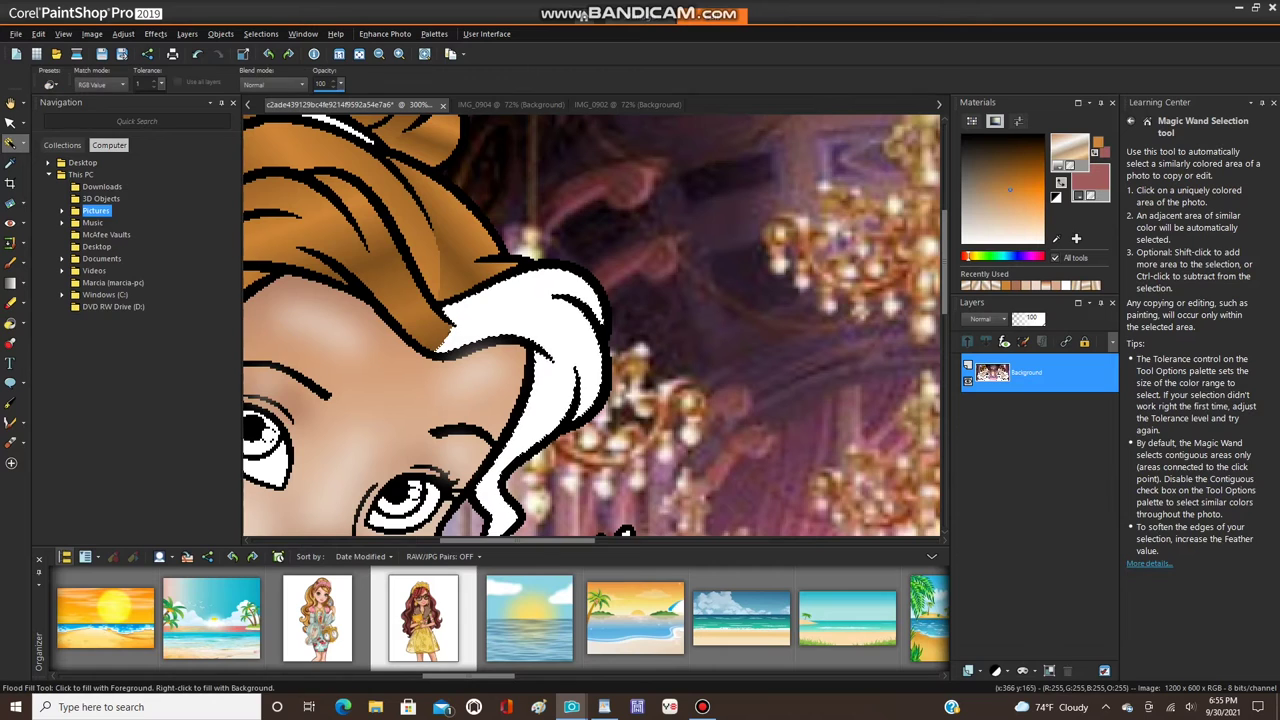
{"action": "left_click", "coordinate": [530, 300]}
{"action": "scroll", "coordinate": [625, 395], "scroll_direction": "up", "scroll_amount": 2}
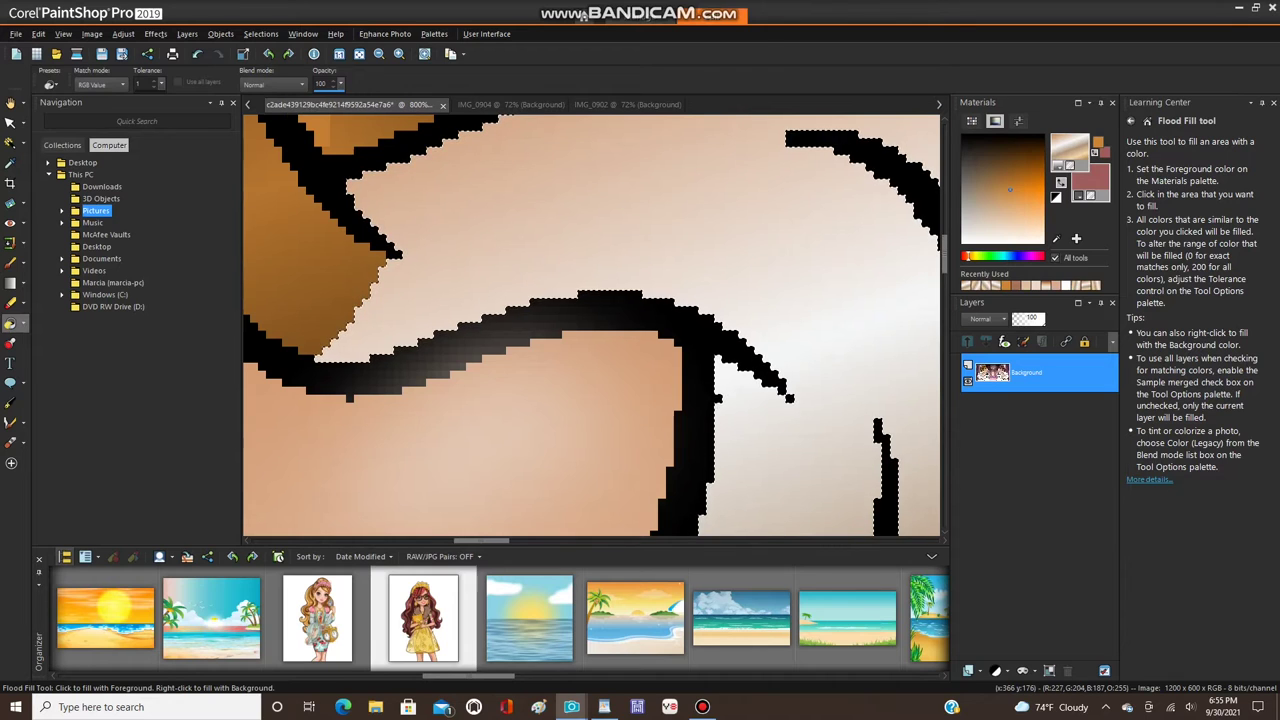
- Examine the edge of the filled curl where it meets the left princess's front hair section
{"action": "scroll", "coordinate": [470, 318], "scroll_direction": "down", "scroll_amount": 1}
{"action": "scroll", "coordinate": [435, 290], "scroll_direction": "up", "scroll_amount": 2}
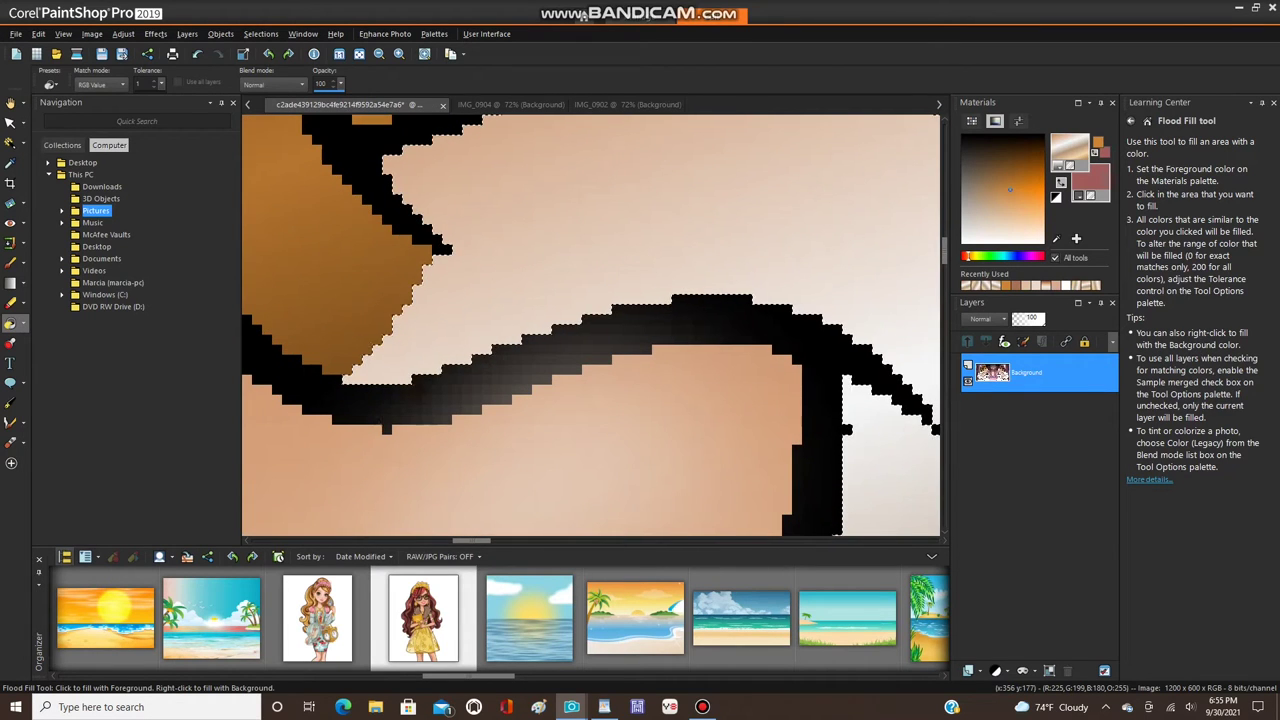
{"action": "scroll", "coordinate": [587, 342], "scroll_direction": "down", "scroll_amount": 4}
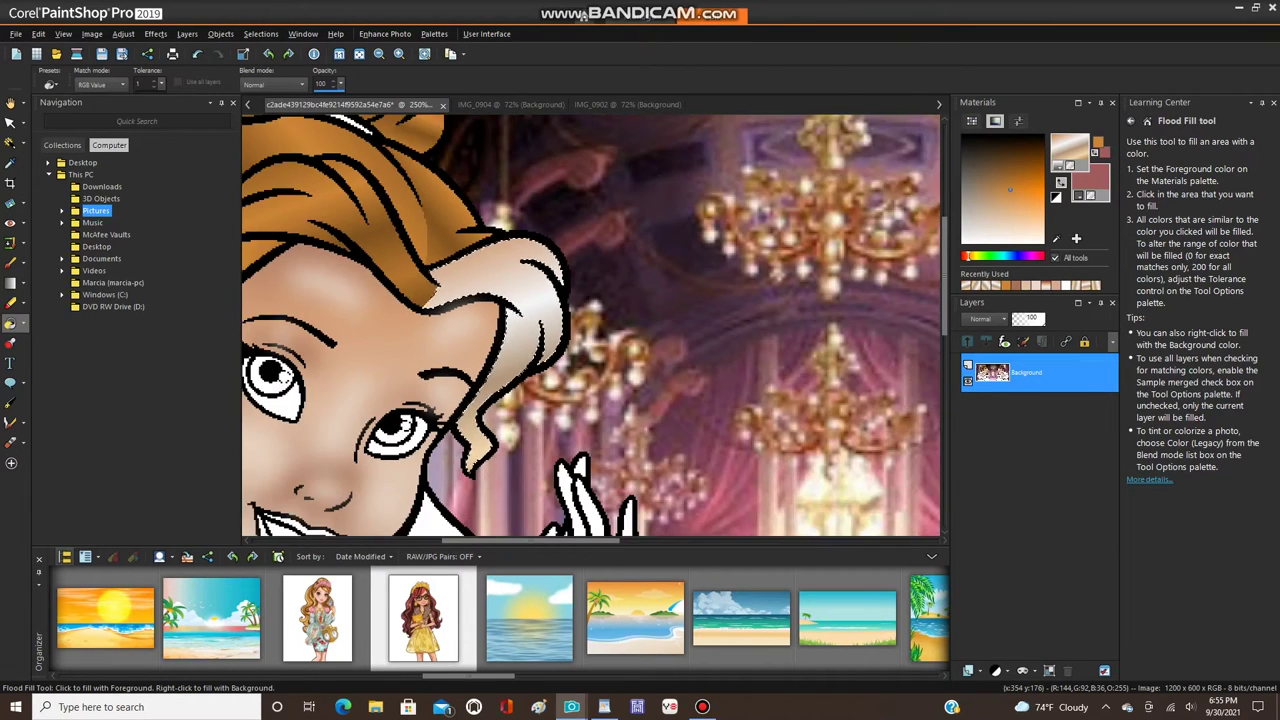
{"action": "scroll", "coordinate": [470, 420], "scroll_direction": "up", "scroll_amount": 1}
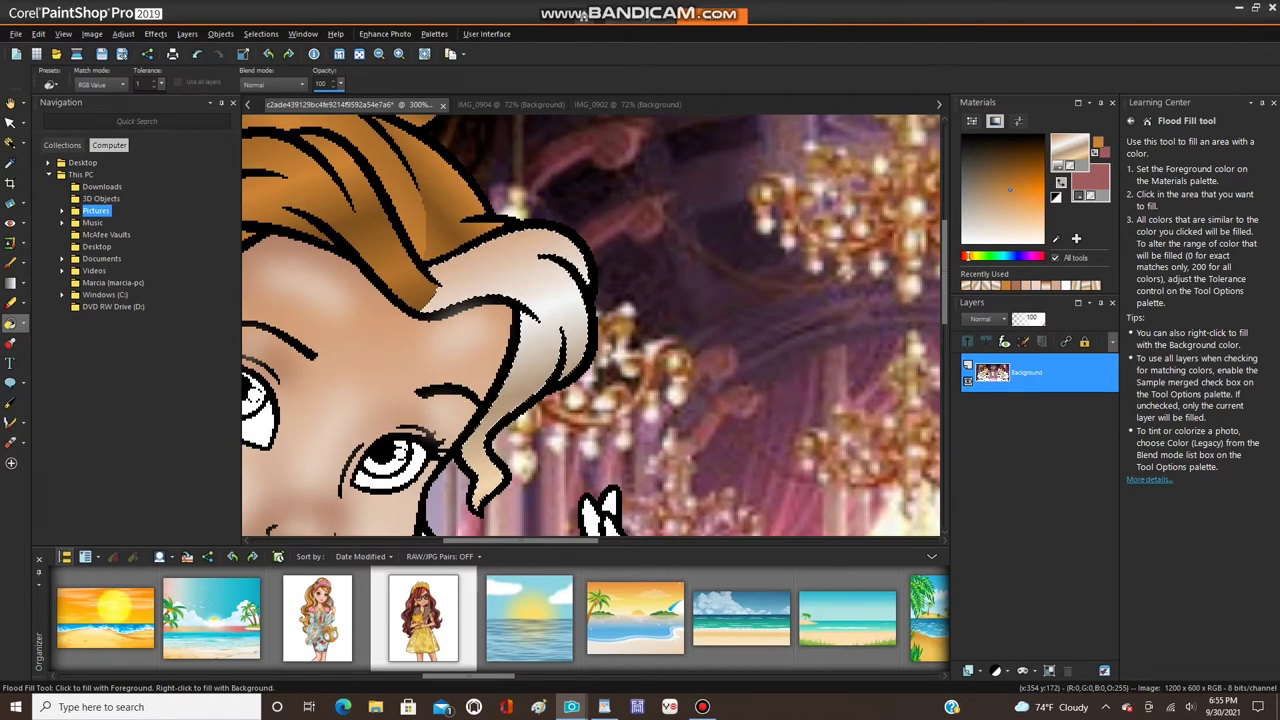
{"action": "scroll", "coordinate": [600, 350], "scroll_direction": "up", "scroll_amount": 2}
{"action": "scroll", "coordinate": [588, 343], "scroll_direction": "down", "scroll_amount": 3}
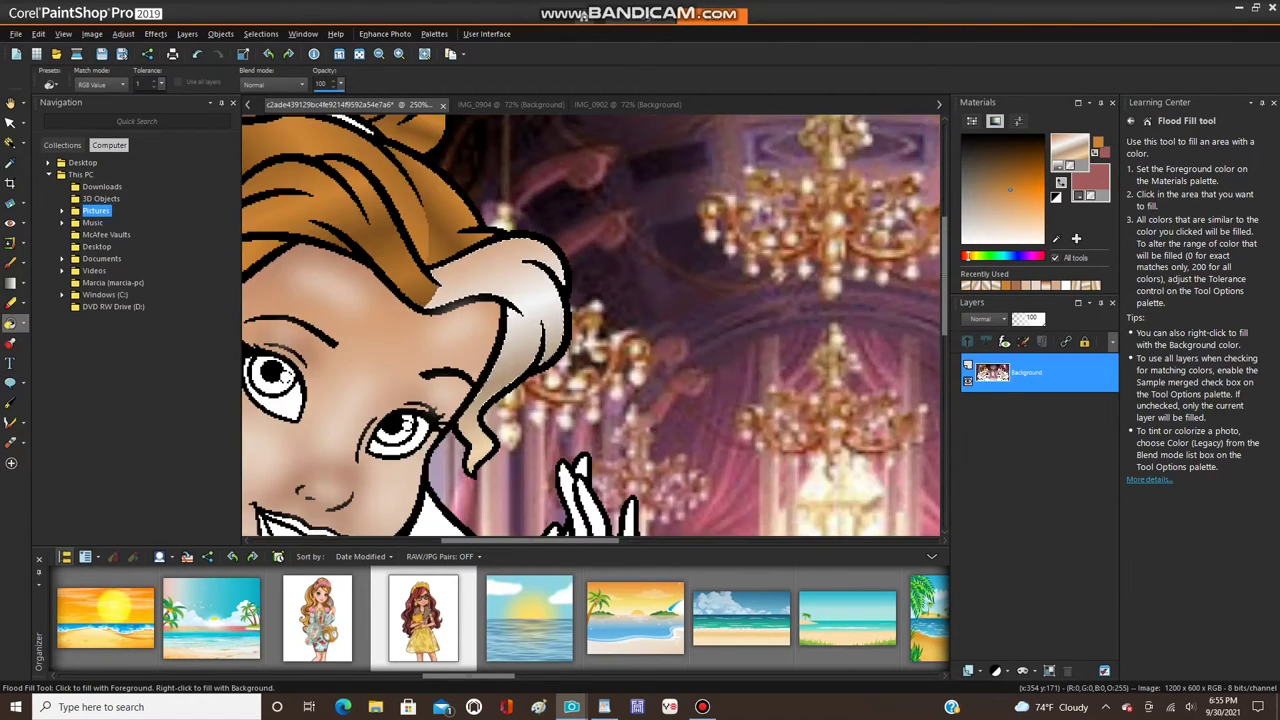
{"action": "scroll", "coordinate": [588, 343], "scroll_direction": "down", "scroll_amount": 5}
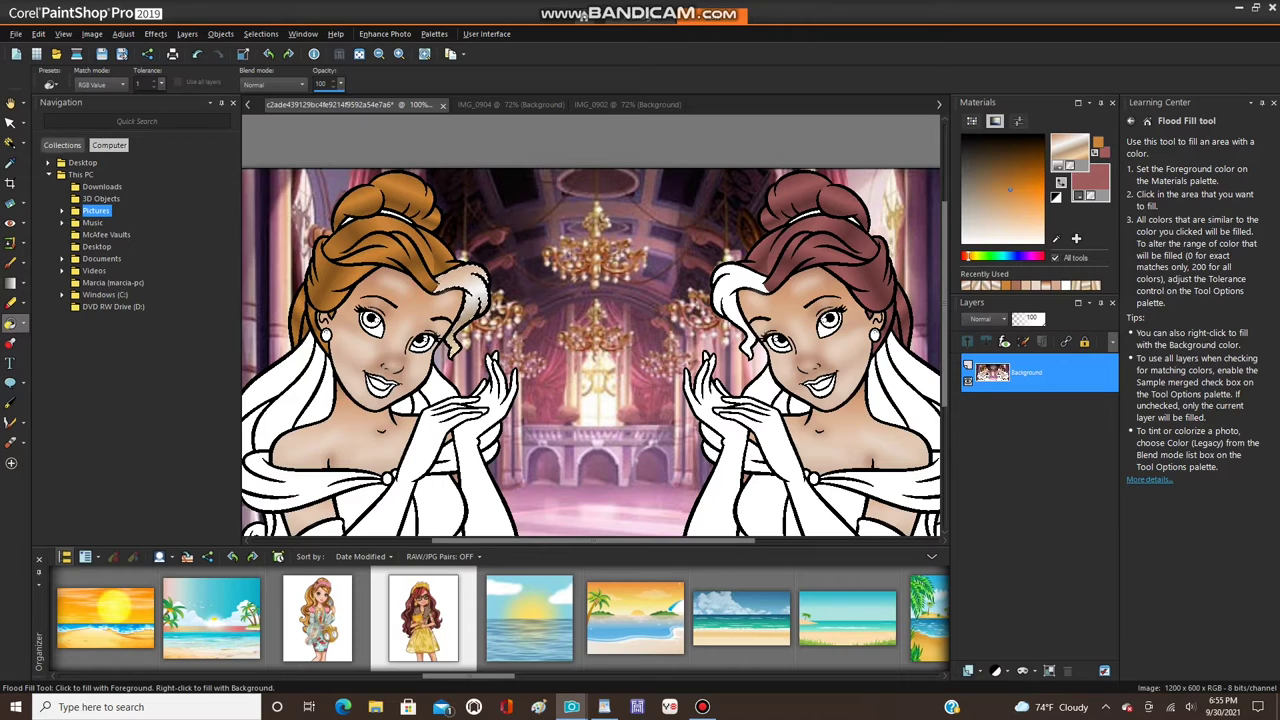
- Recolor the left princess's filled curl golden brown with the Color Changer tool
{"action": "left_click", "coordinate": [22, 324]}
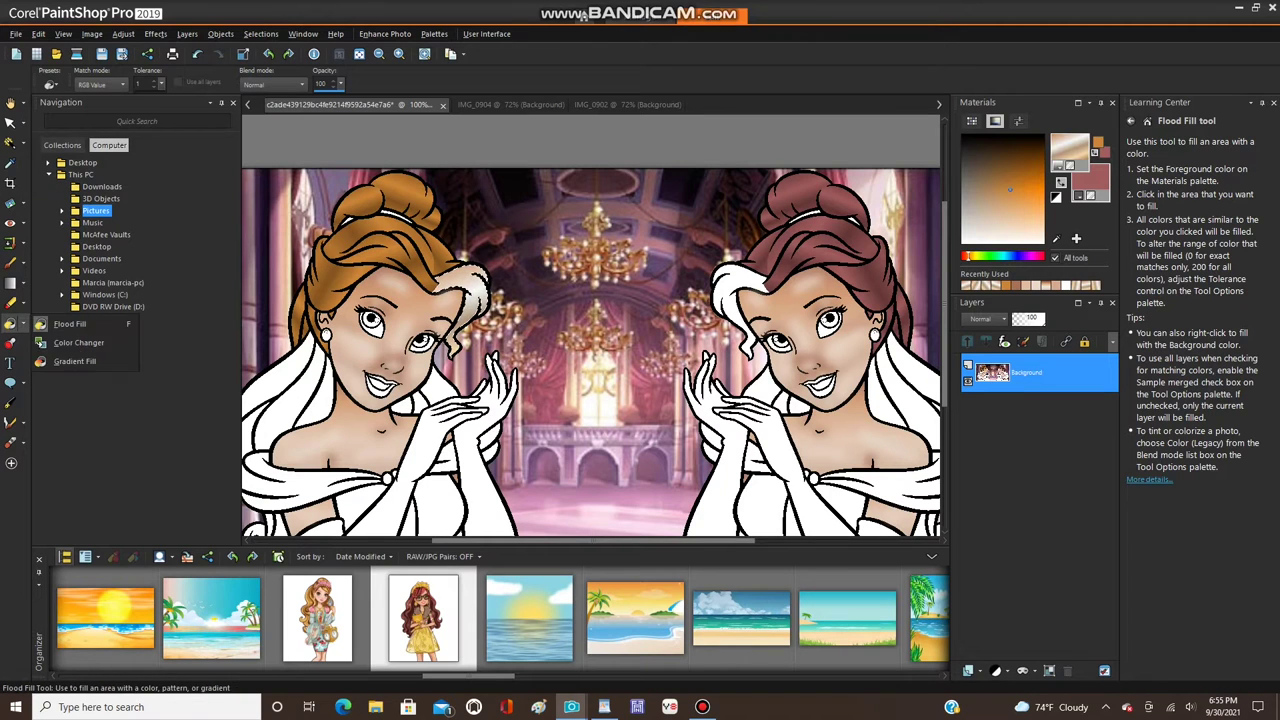
{"action": "left_click", "coordinate": [78, 342]}
{"action": "scroll", "coordinate": [393, 237], "scroll_direction": "up", "scroll_amount": 5}
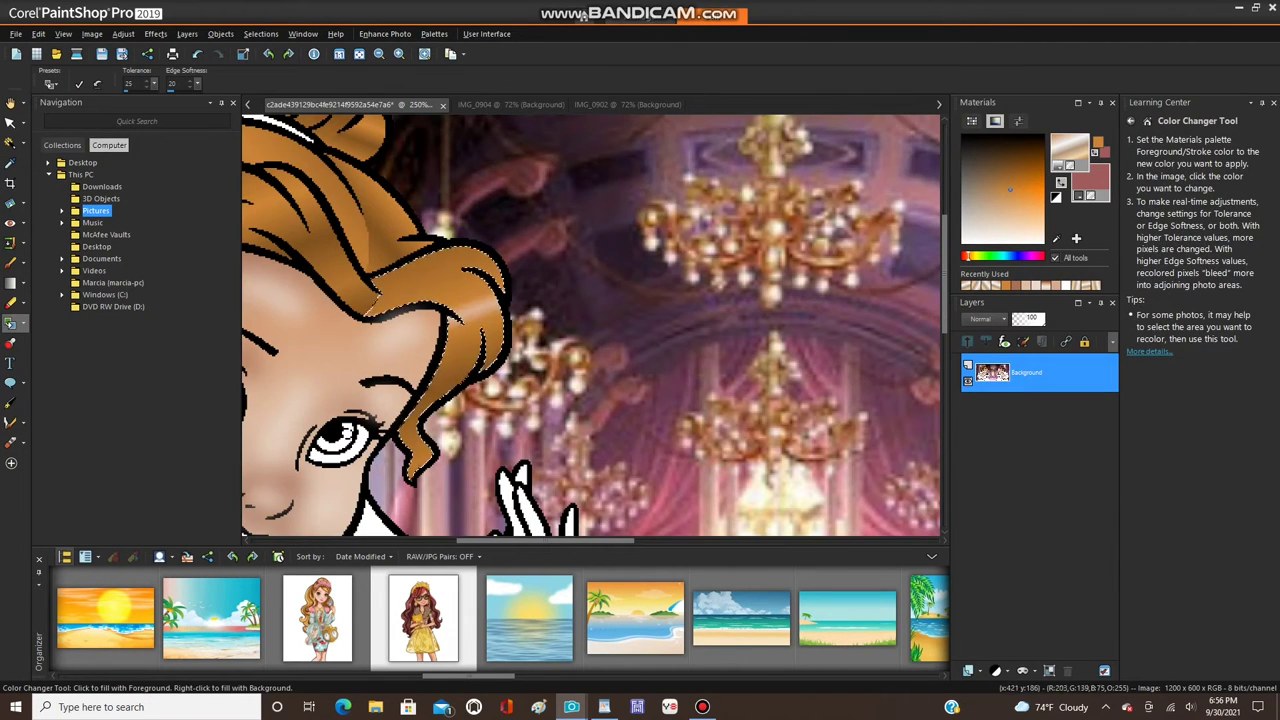
- Mirror the curl horizontally onto the right princess's hair in reddish brown and clear the selection
{"action": "scroll", "coordinate": [450, 230], "scroll_direction": "down", "scroll_amount": 5}
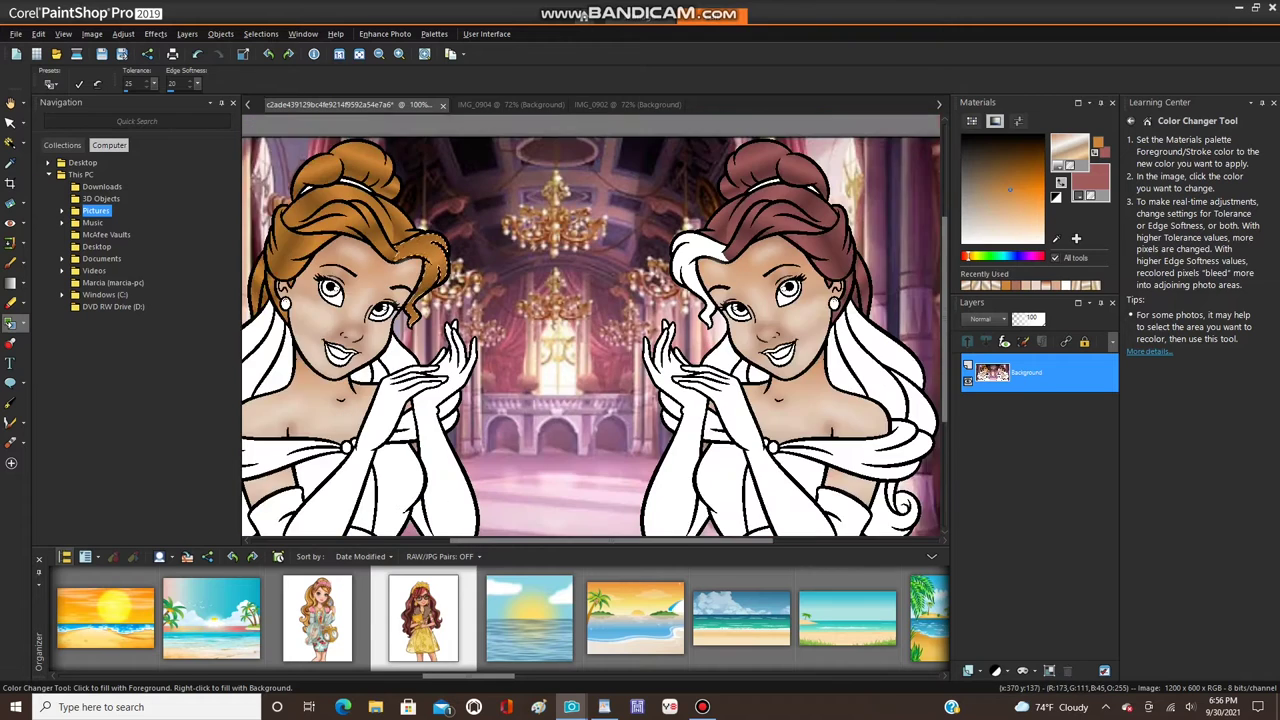
{"action": "scroll", "coordinate": [495, 262], "scroll_direction": "down", "scroll_amount": 1}
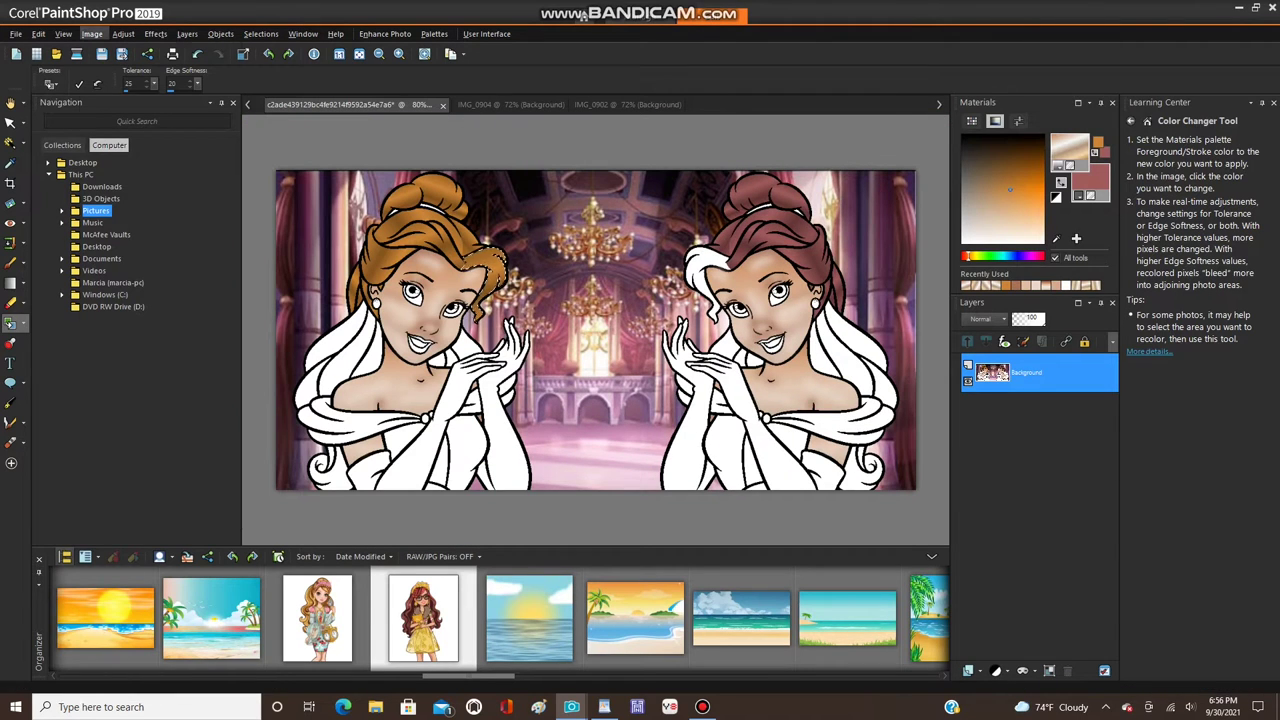
{"action": "left_click", "coordinate": [92, 34]}
{"action": "mouse_move", "coordinate": [130, 250]}
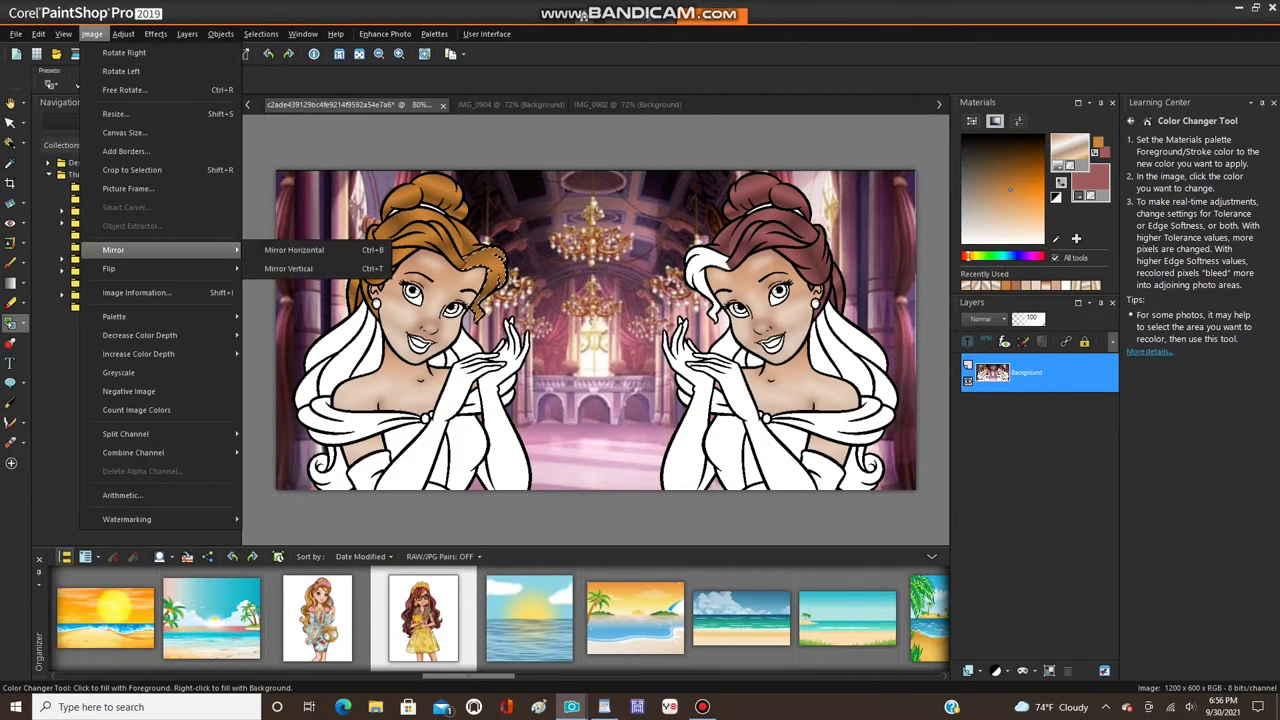
{"action": "left_click", "coordinate": [293, 250]}
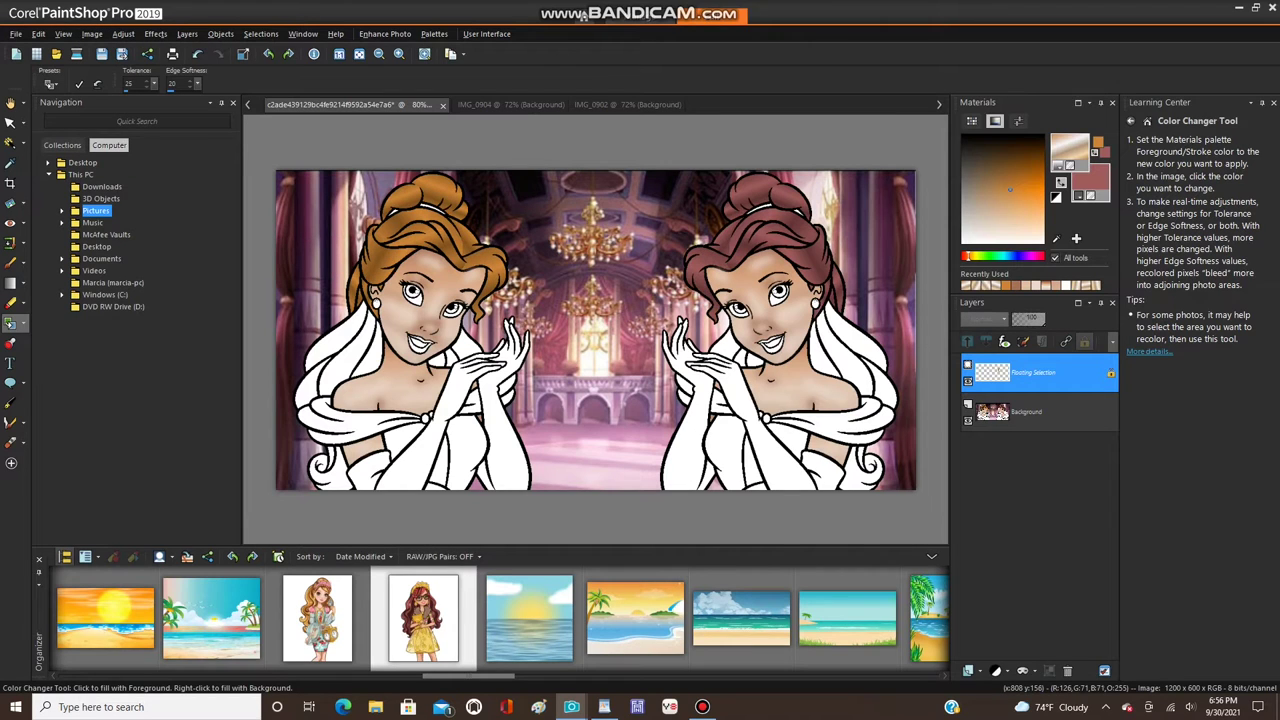
{"action": "left_click", "coordinate": [260, 33]}
{"action": "left_click", "coordinate": [270, 60]}
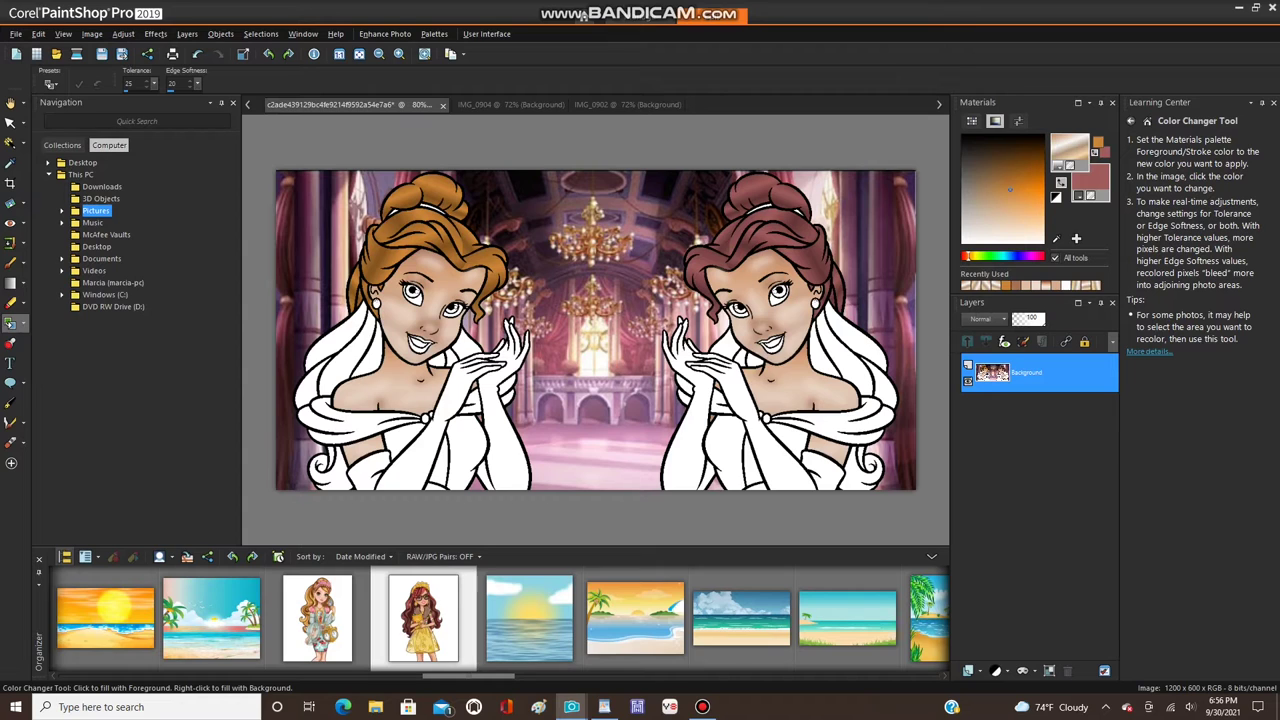
- Select the left princess's white outer back hair section with the Magic Wand and flood fill it with the beige foreground gradient
{"action": "left_click", "coordinate": [1068, 148]}
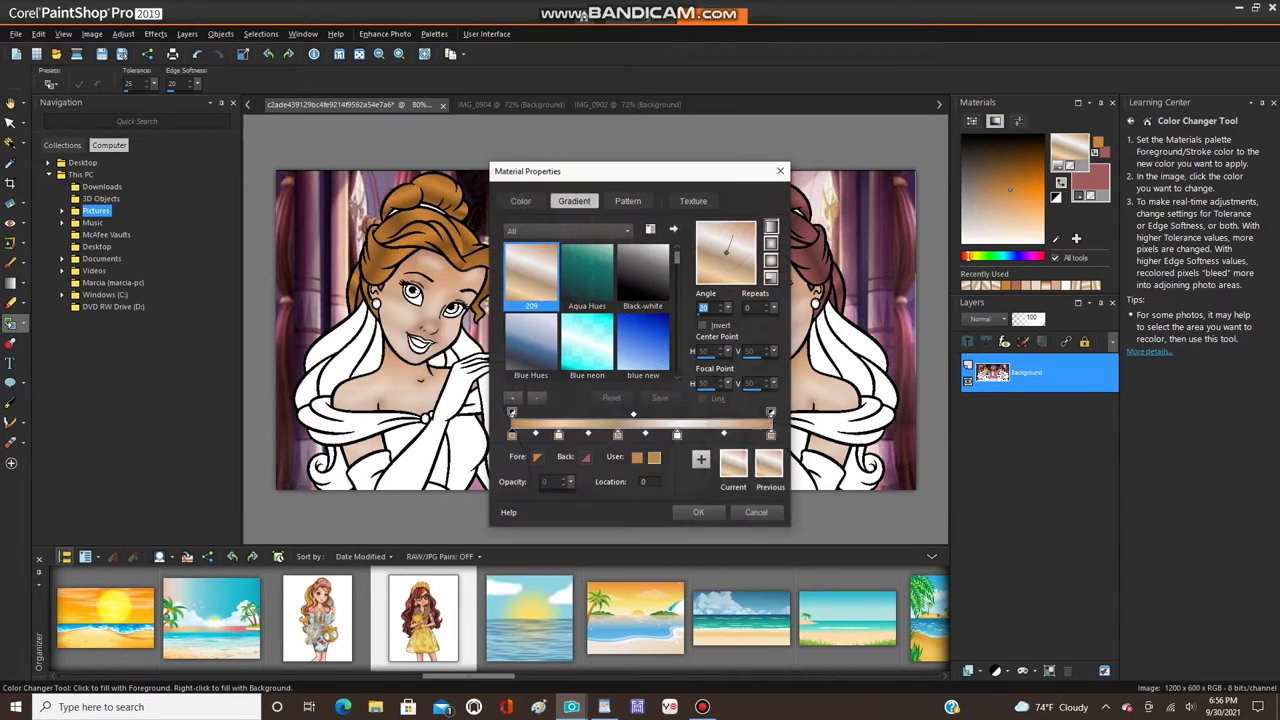
{"action": "left_click", "coordinate": [780, 171]}
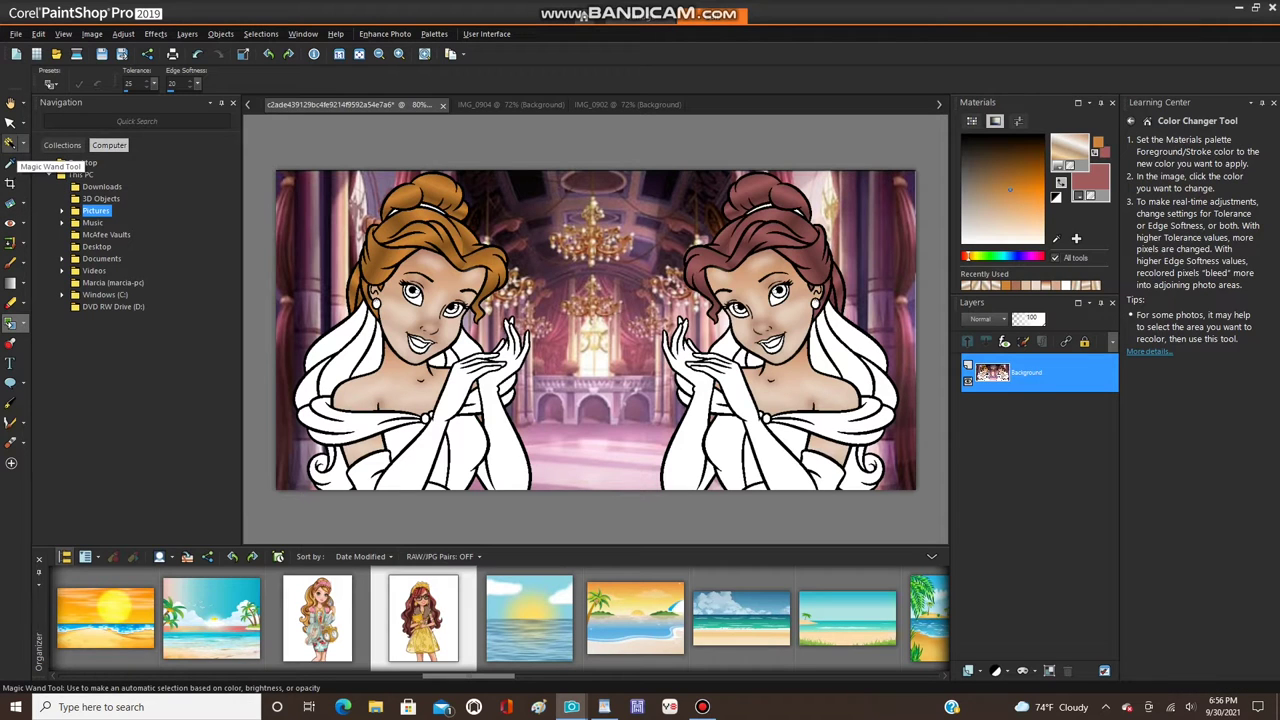
{"action": "left_click", "coordinate": [10, 143]}
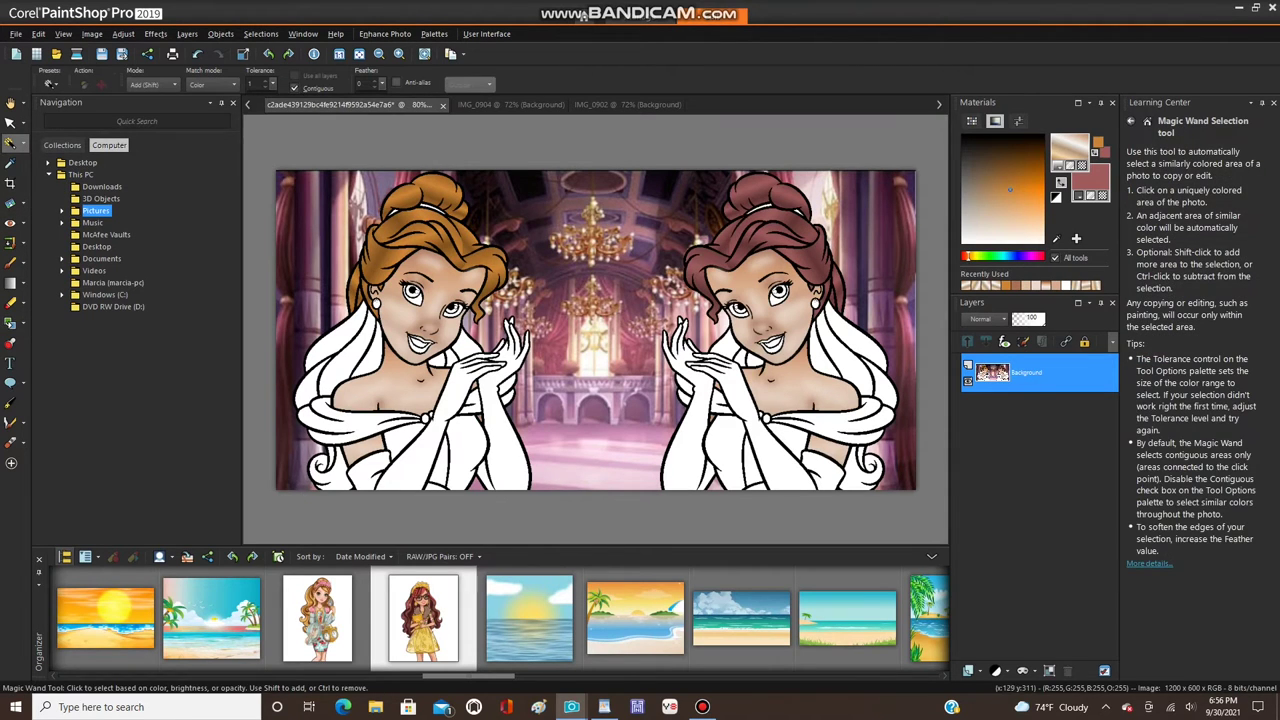
{"action": "left_click", "coordinate": [345, 336]}
{"action": "left_click", "coordinate": [23, 323]}
{"action": "left_click", "coordinate": [65, 323]}
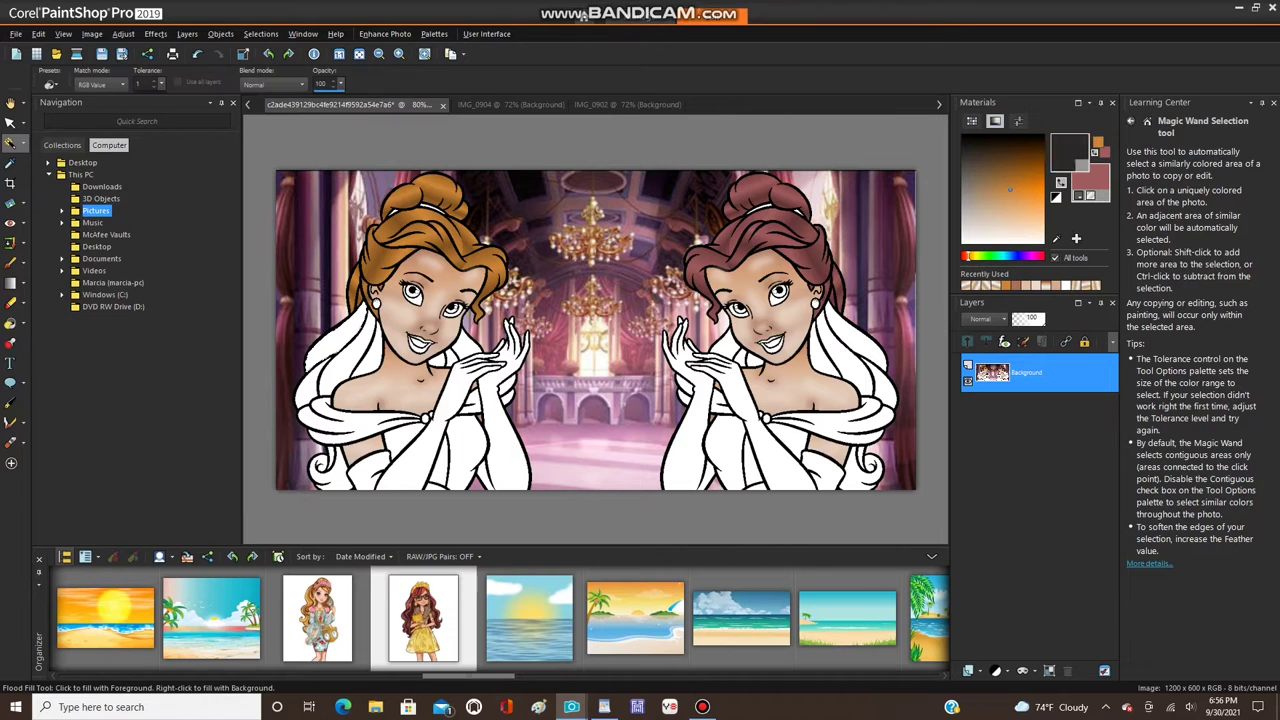
{"action": "left_click", "coordinate": [345, 336]}
- Recolor the left princess's filled outer back hair section golden brown with the Color Changer tool
{"action": "left_click", "coordinate": [23, 323]}
{"action": "left_click", "coordinate": [75, 343]}
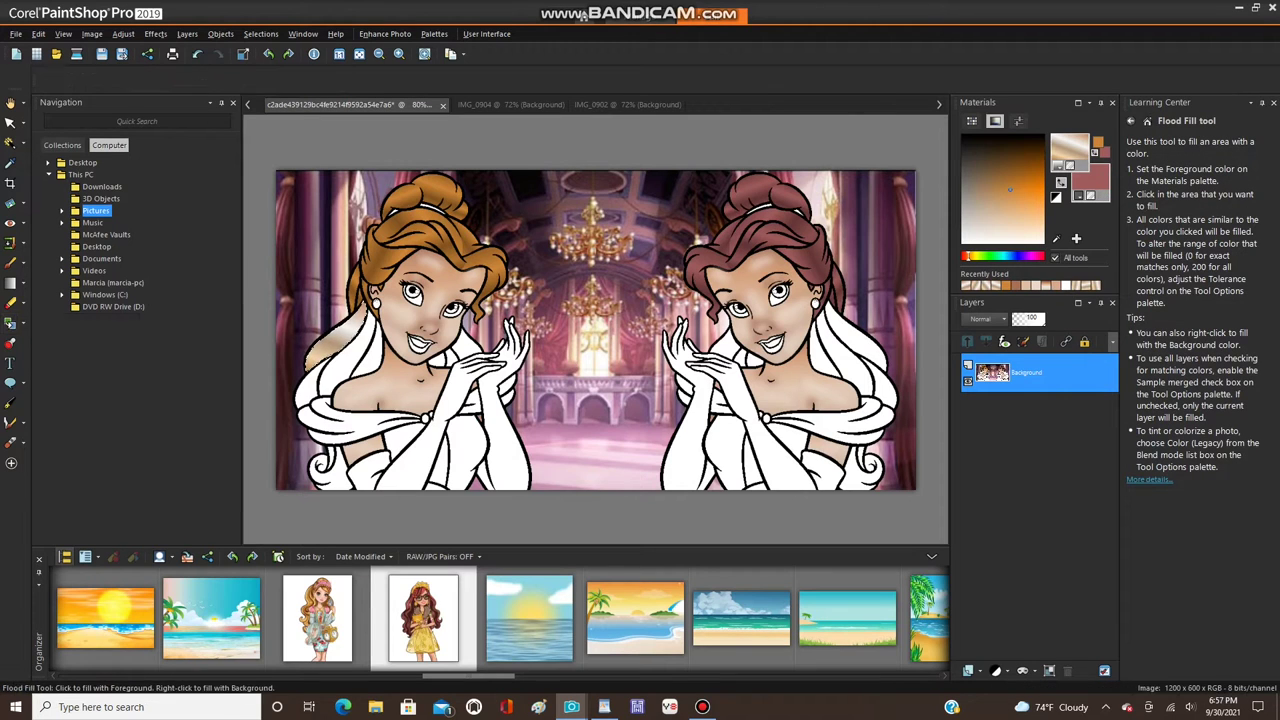
{"action": "left_click", "coordinate": [328, 347]}
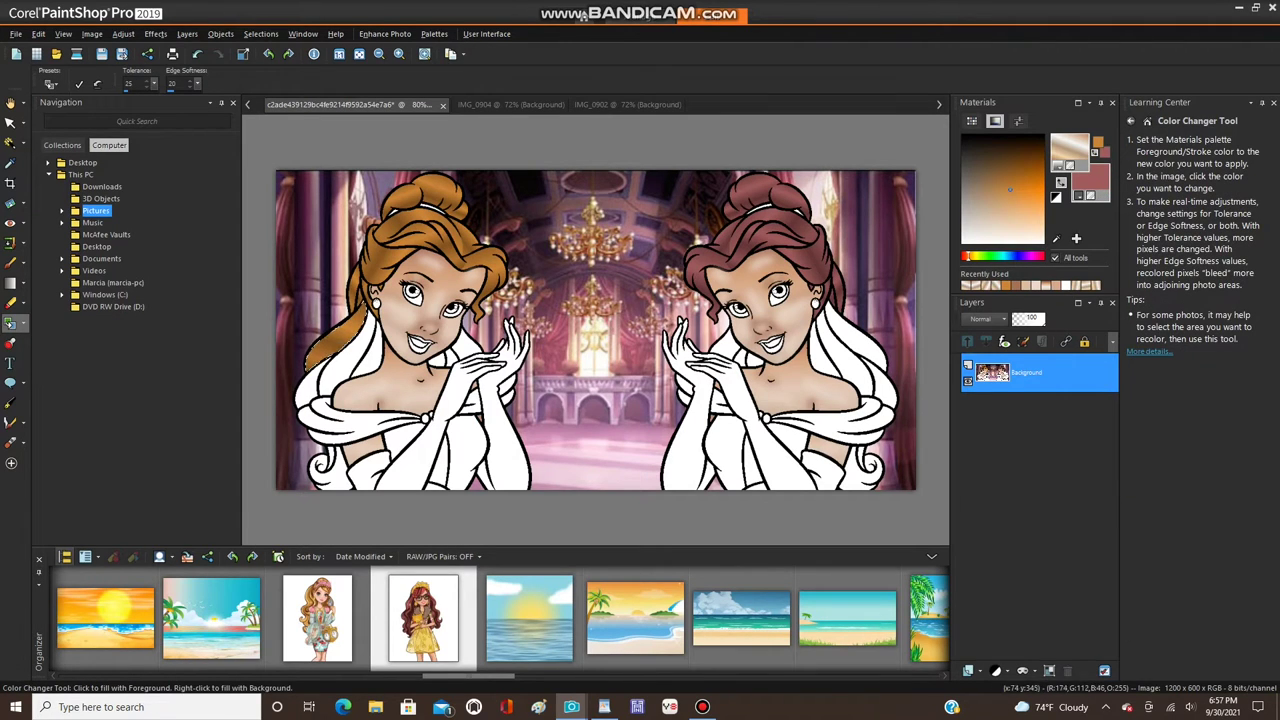
- Mirror the outer back hair section horizontally onto the right princess in reddish brown and clear the selection
{"action": "left_click", "coordinate": [91, 33]}
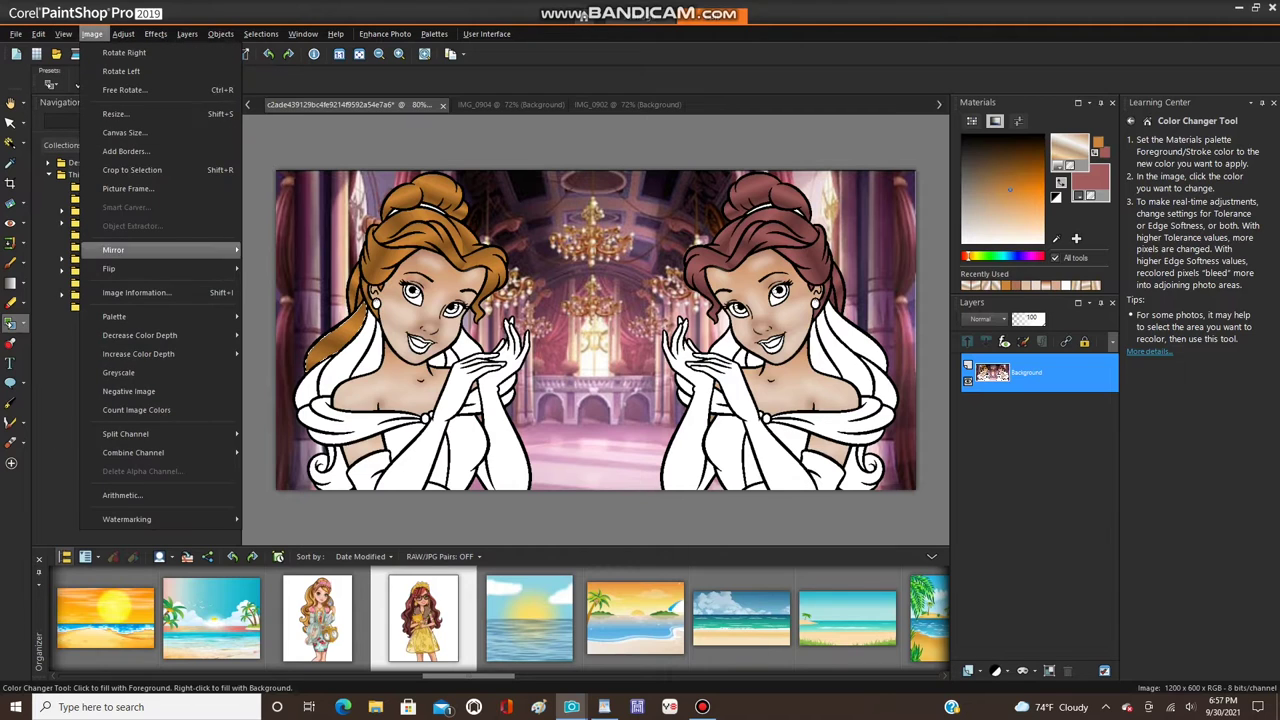
{"action": "mouse_move", "coordinate": [114, 250]}
{"action": "left_click", "coordinate": [296, 250]}
{"action": "scroll", "coordinate": [846, 314], "scroll_direction": "up", "scroll_amount": 1}
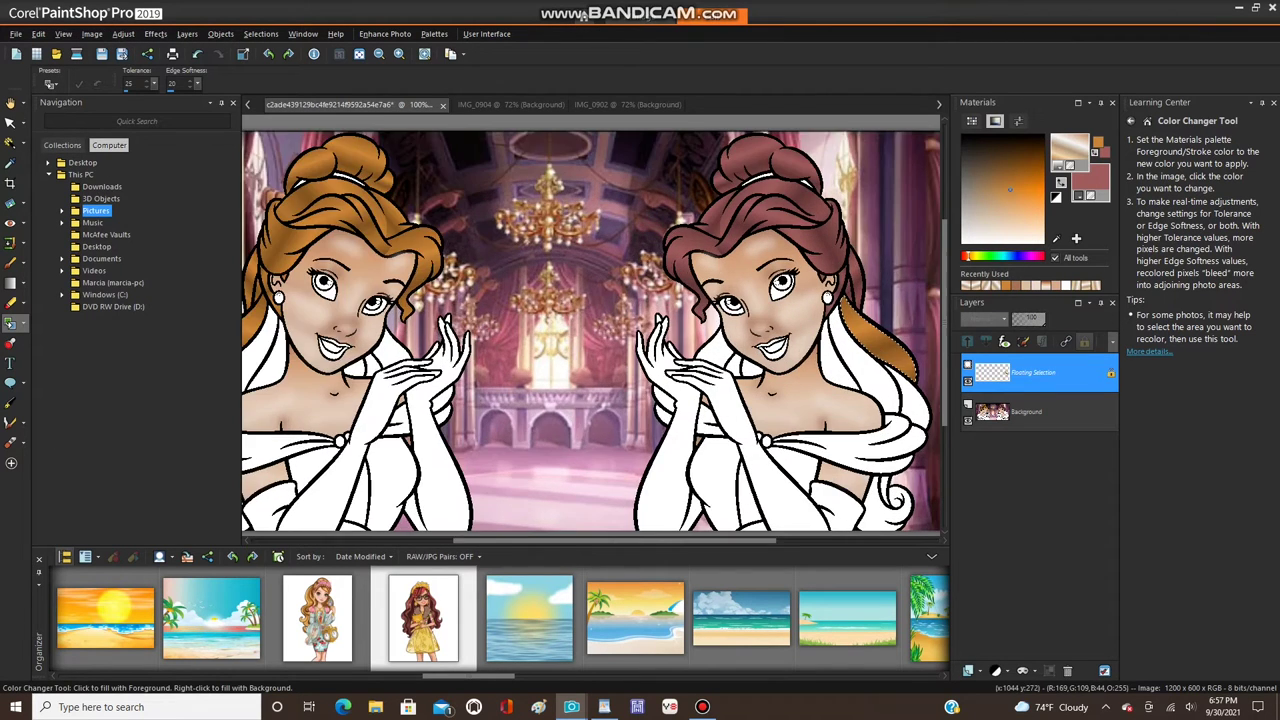
{"action": "scroll", "coordinate": [848, 312], "scroll_direction": "up", "scroll_amount": 1}
{"action": "right_click", "coordinate": [852, 316]}
{"action": "scroll", "coordinate": [781, 269], "scroll_direction": "down", "scroll_amount": 1}
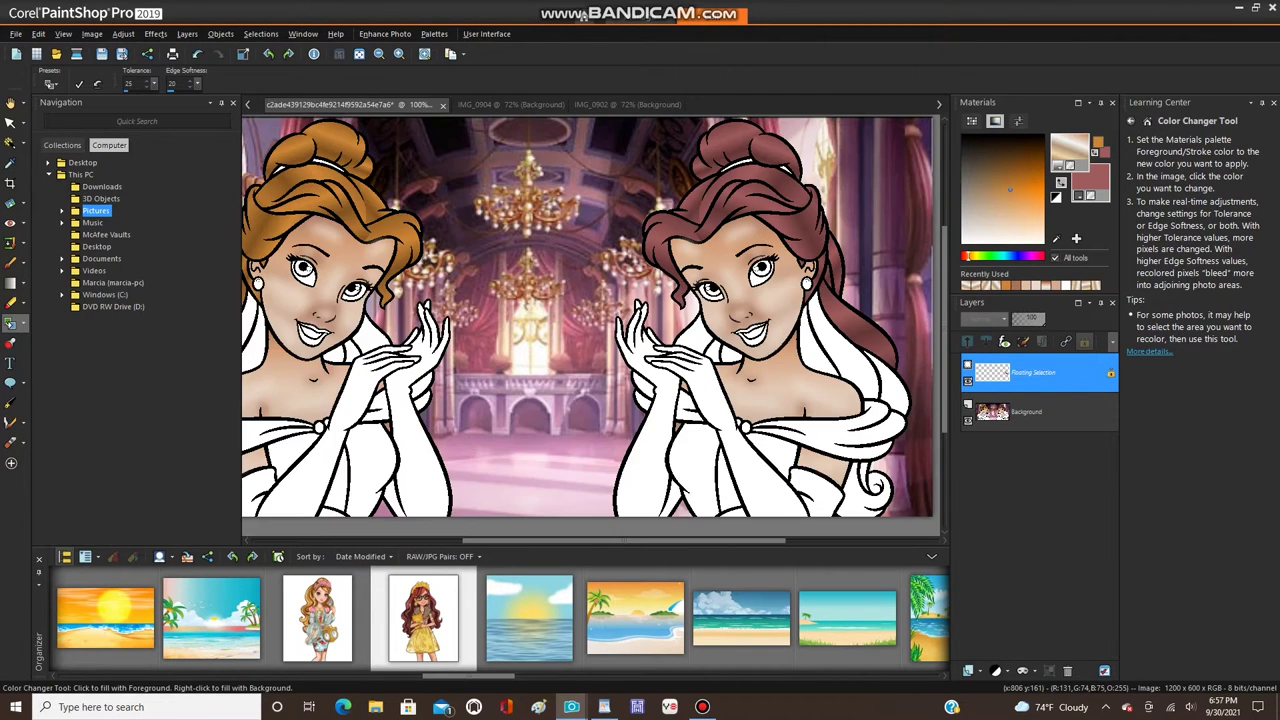
{"action": "scroll", "coordinate": [669, 223], "scroll_direction": "down", "scroll_amount": 1}
{"action": "left_click", "coordinate": [260, 34]}
{"action": "left_click", "coordinate": [285, 71]}
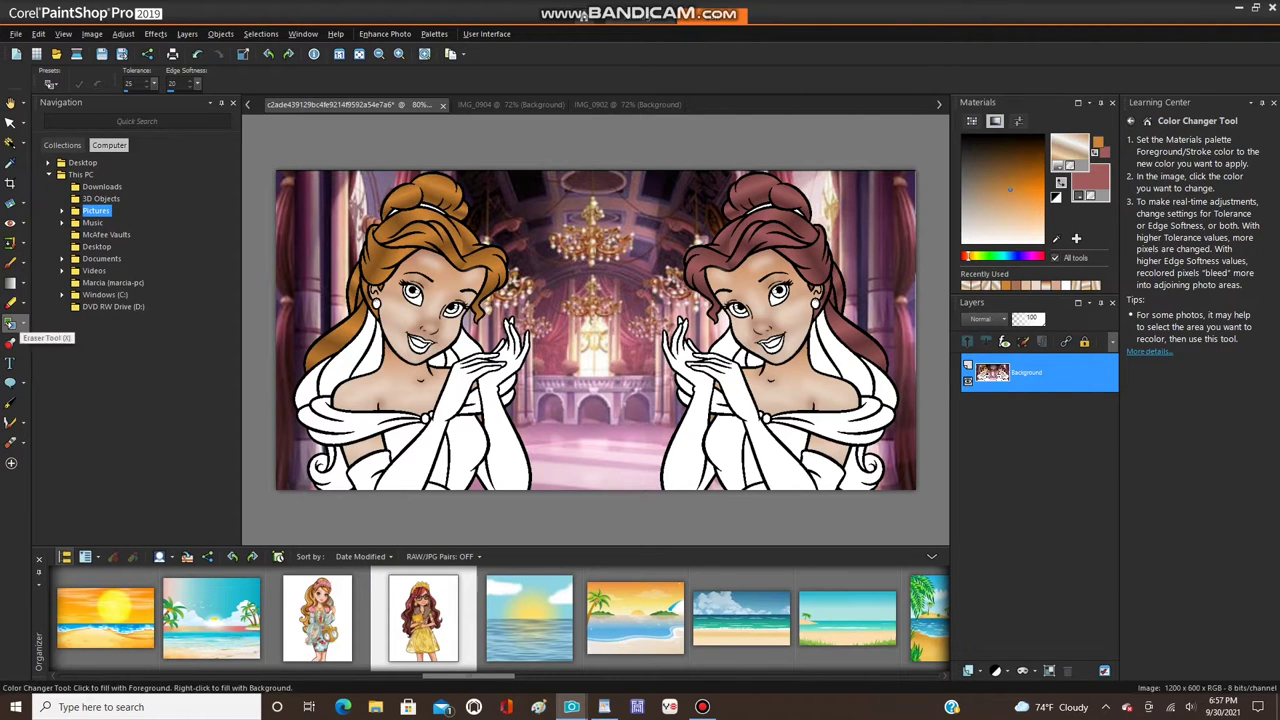
- Flood fill the left princess's white hair section beside the neck with the gradient and recolor it golden brown
{"action": "left_click", "coordinate": [11, 144]}
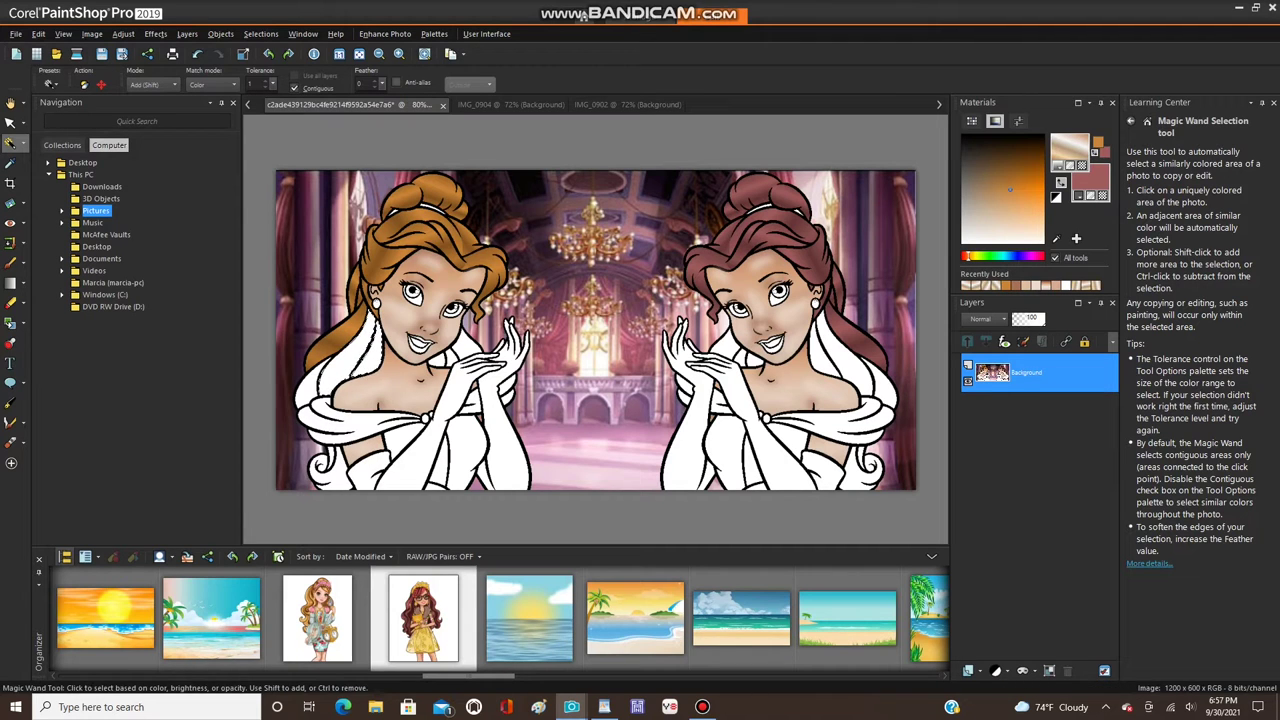
{"action": "left_click", "coordinate": [10, 323]}
{"action": "left_click", "coordinate": [60, 323]}
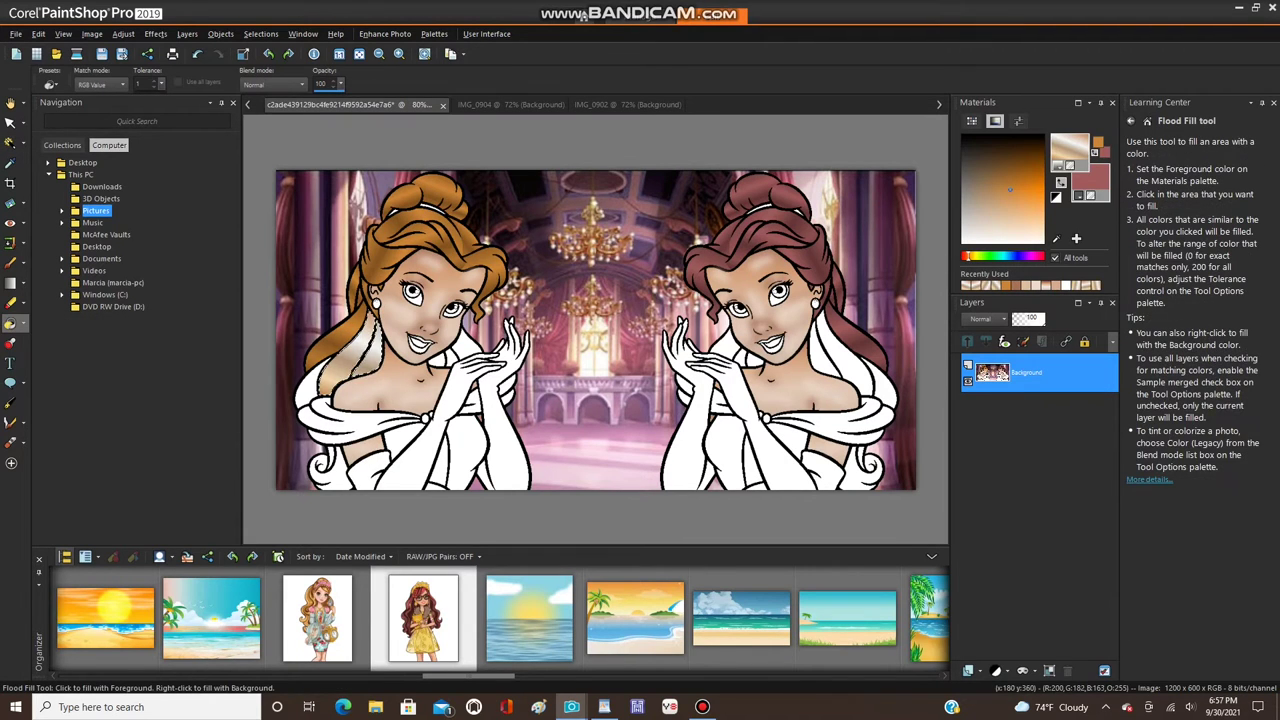
{"action": "left_click", "coordinate": [10, 323]}
{"action": "left_click", "coordinate": [60, 344]}
{"action": "left_click", "coordinate": [333, 371]}
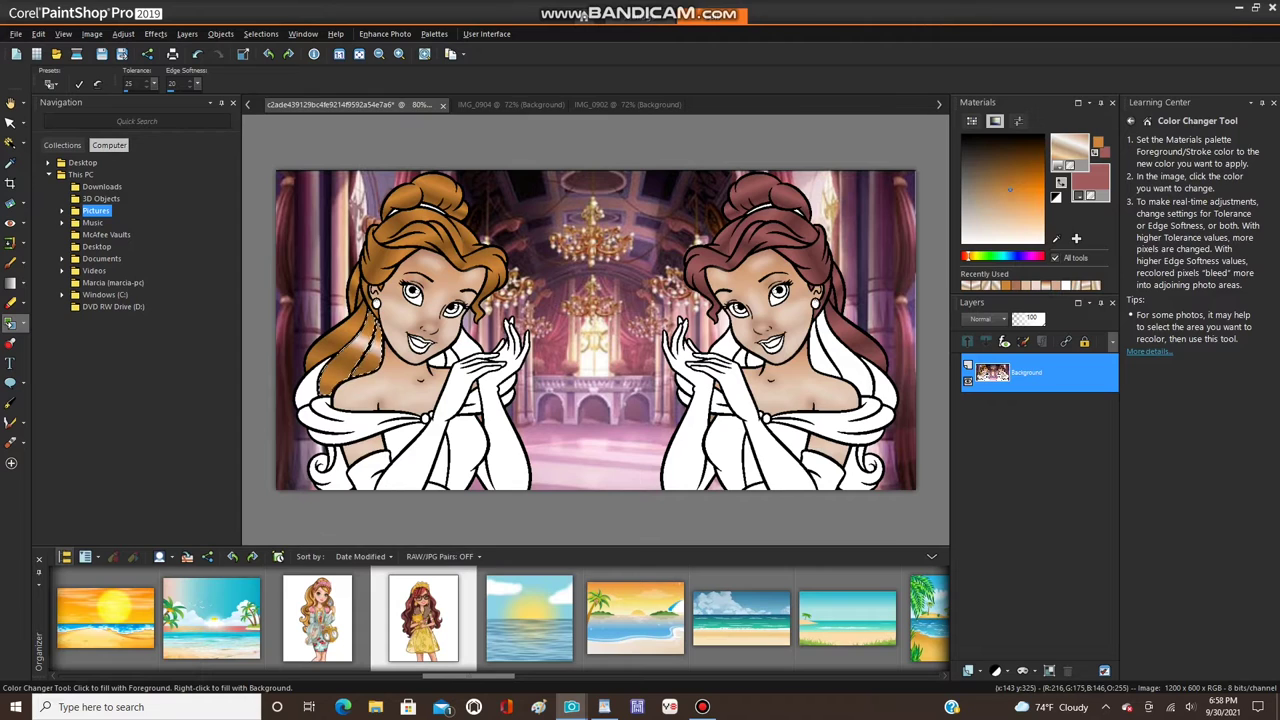
- Mirror the hair section beside the neck horizontally onto the right princess in reddish brown and clear the selection
{"action": "left_click", "coordinate": [92, 34]}
{"action": "mouse_move", "coordinate": [114, 251]}
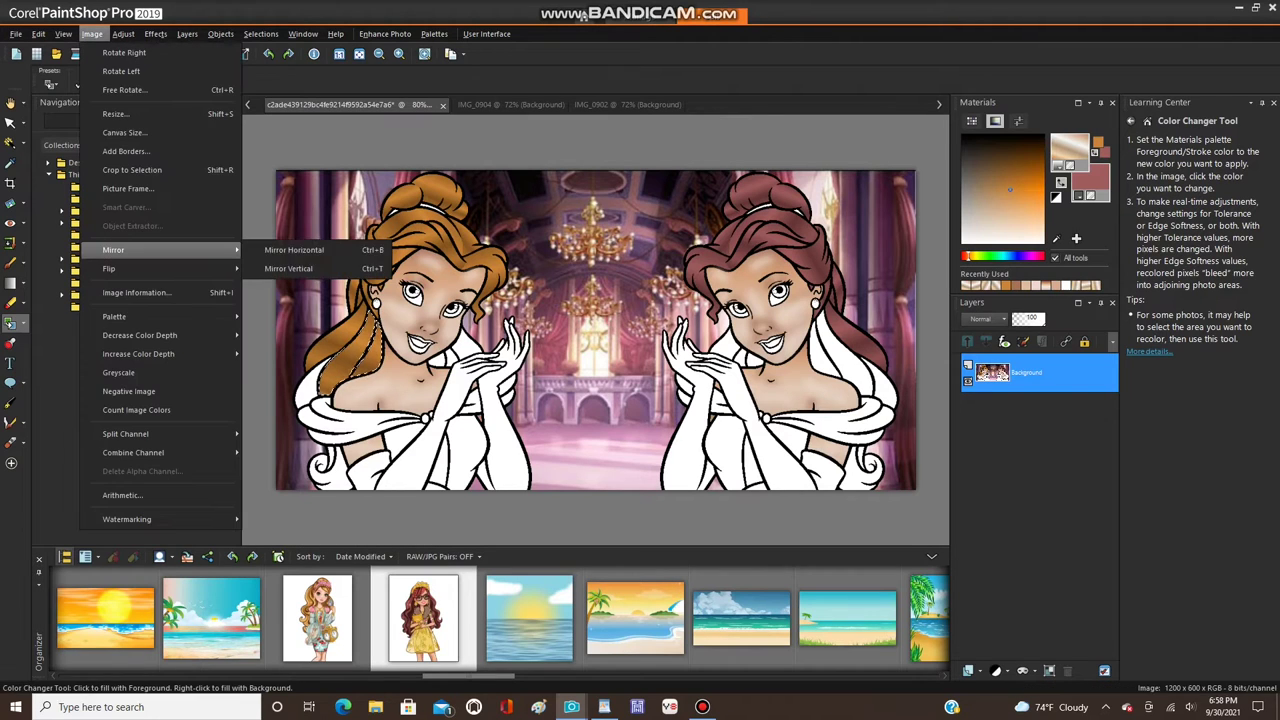
{"action": "left_click", "coordinate": [290, 251]}
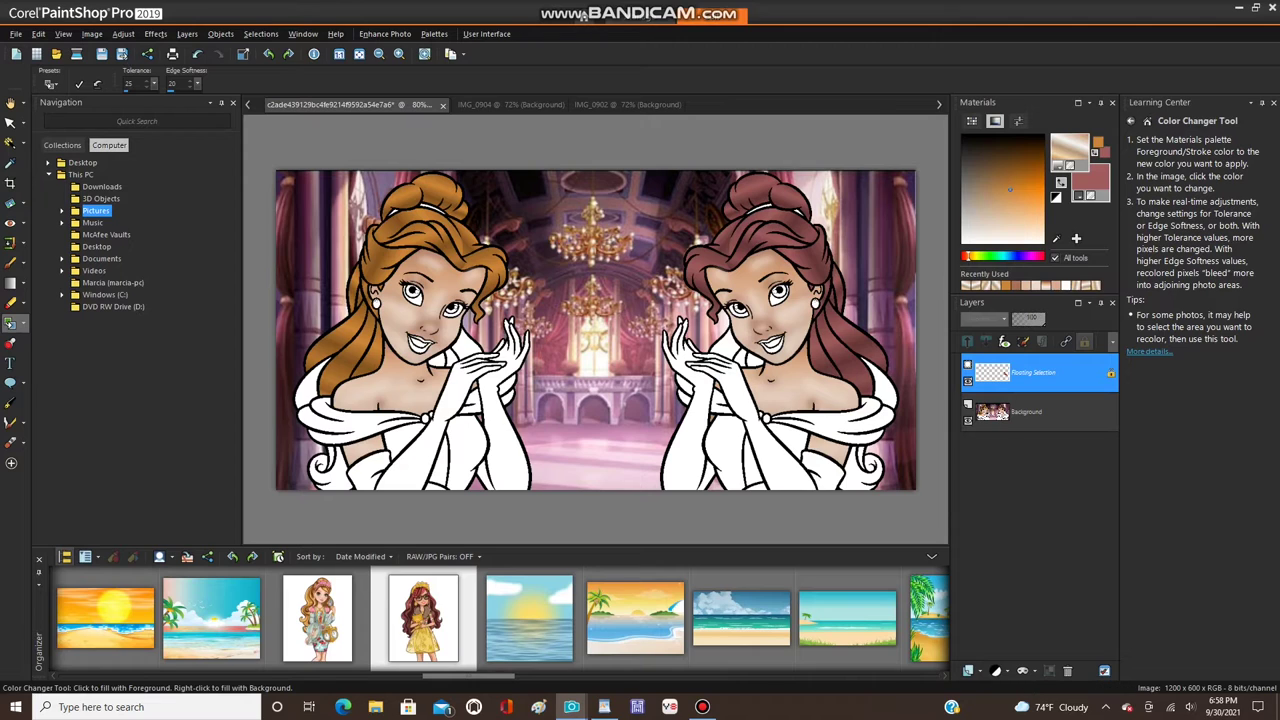
{"action": "left_click", "coordinate": [260, 34]}
{"action": "left_click", "coordinate": [290, 71]}
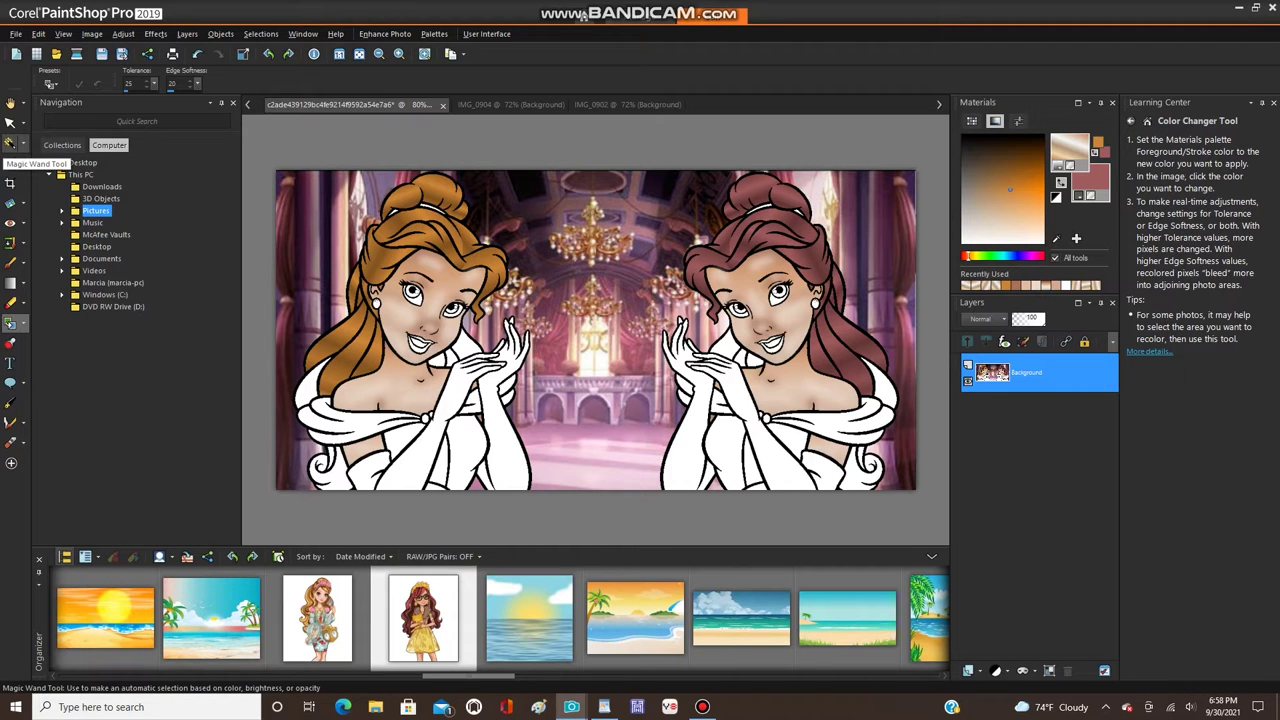
- Flood fill the left princess's hair sections beside the shoulder and below the sleeve with the gradient and recolor them golden brown
{"action": "left_click", "coordinate": [10, 143]}
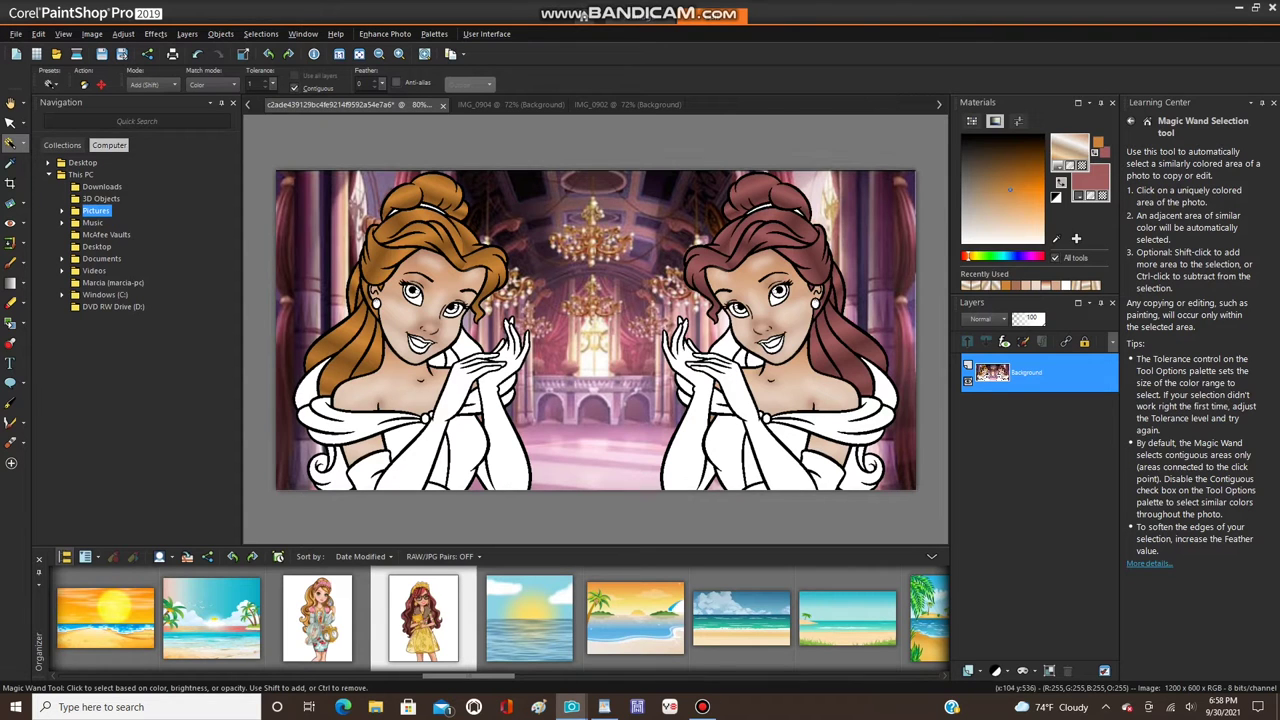
{"action": "scroll", "coordinate": [364, 438], "scroll_direction": "up", "scroll_amount": 2}
{"action": "left_click", "coordinate": [24, 323]}
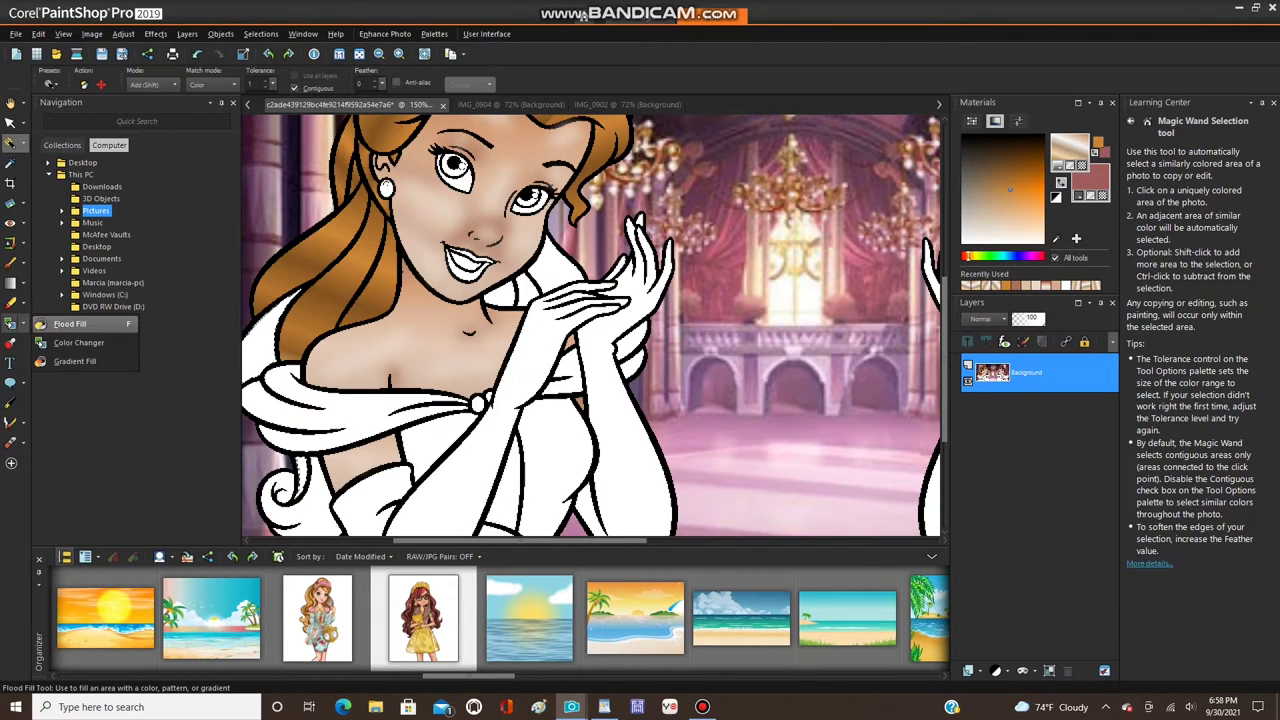
{"action": "left_click", "coordinate": [72, 324]}
{"action": "scroll", "coordinate": [410, 348], "scroll_direction": "down", "scroll_amount": 1}
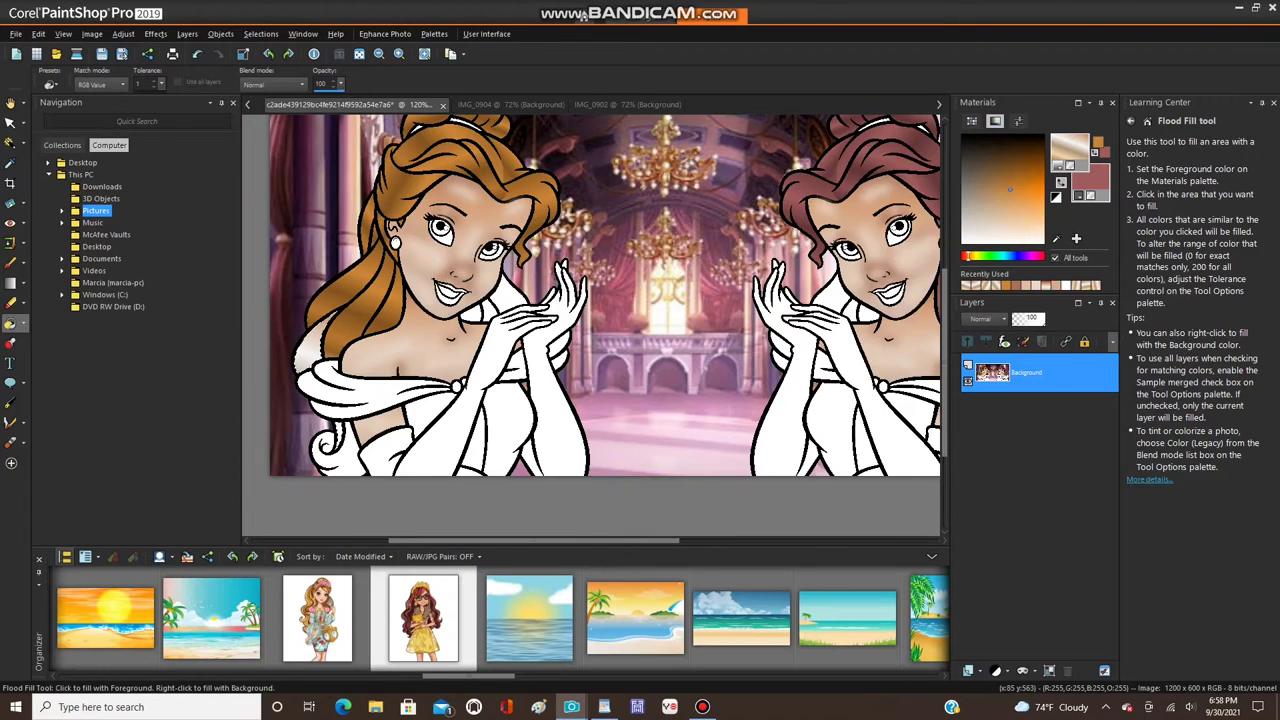
{"action": "scroll", "coordinate": [330, 440], "scroll_direction": "up", "scroll_amount": 1}
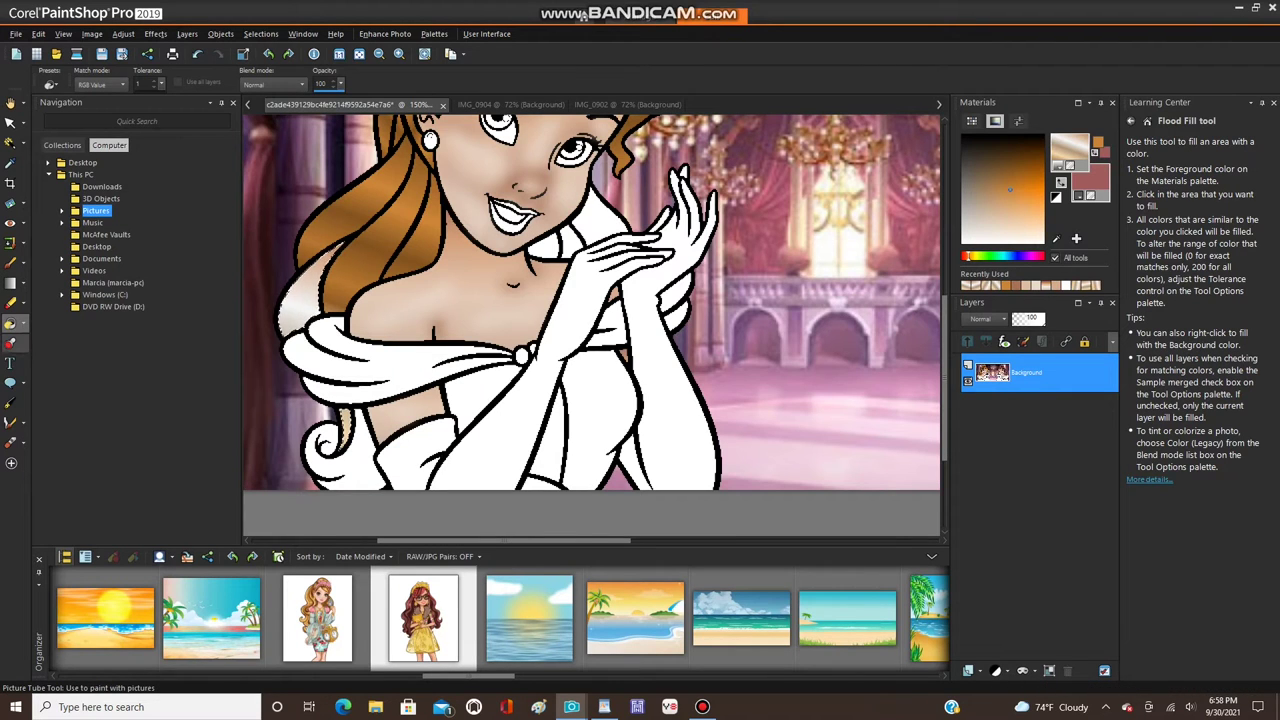
{"action": "left_click", "coordinate": [10, 322]}
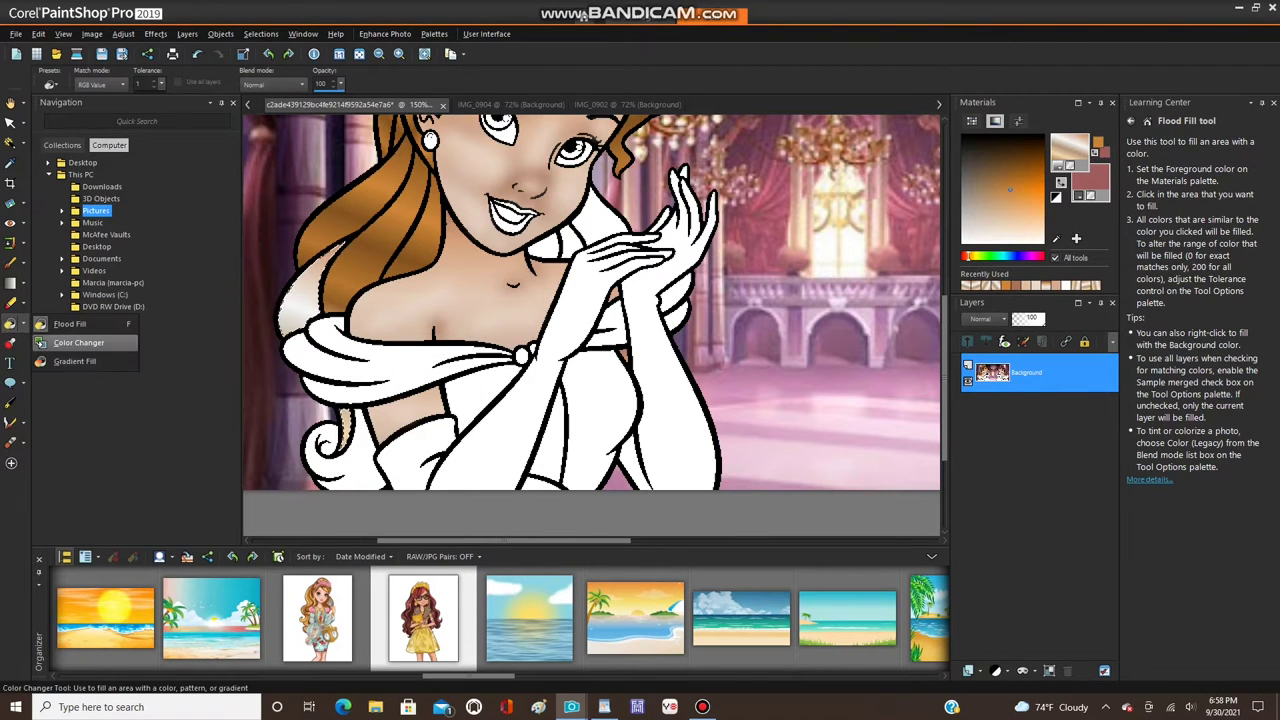
{"action": "left_click", "coordinate": [75, 346]}
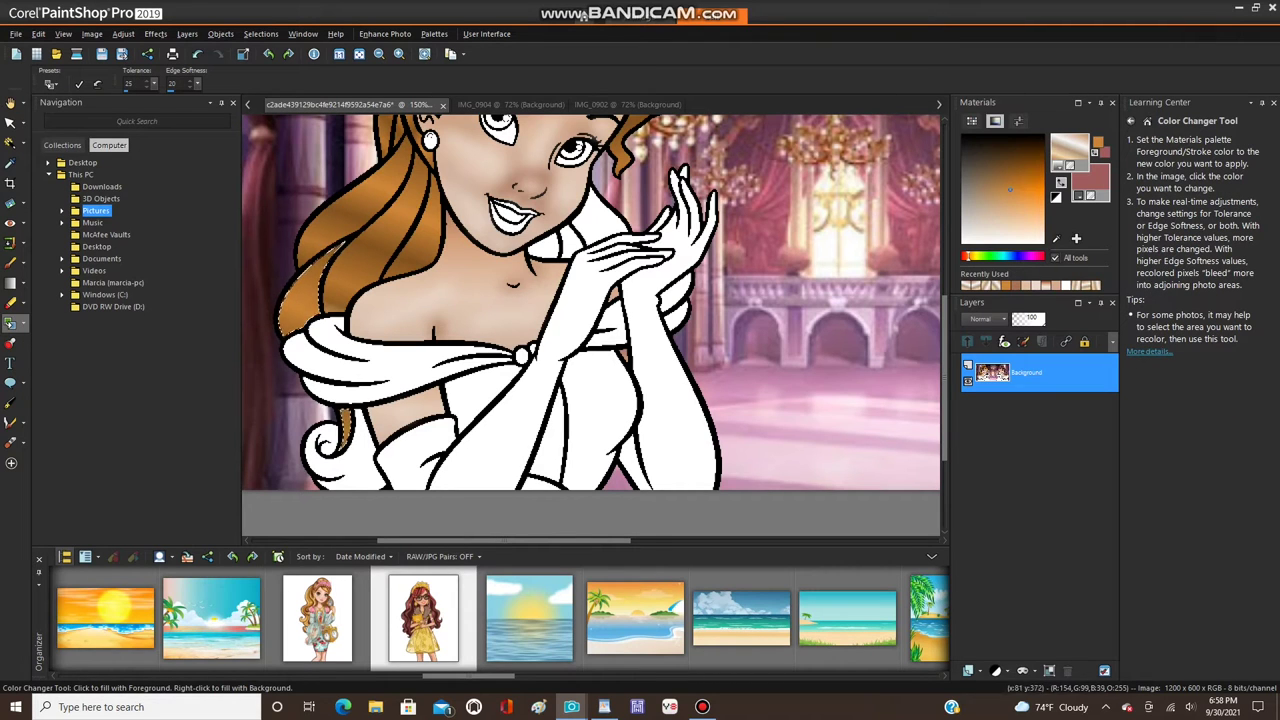
- Mirror the shoulder and below-sleeve hair sections horizontally onto the right princess in reddish brown and clear the selection
{"action": "scroll", "coordinate": [325, 415], "scroll_direction": "down", "scroll_amount": 2}
{"action": "scroll", "coordinate": [280, 320], "scroll_direction": "down", "scroll_amount": 1}
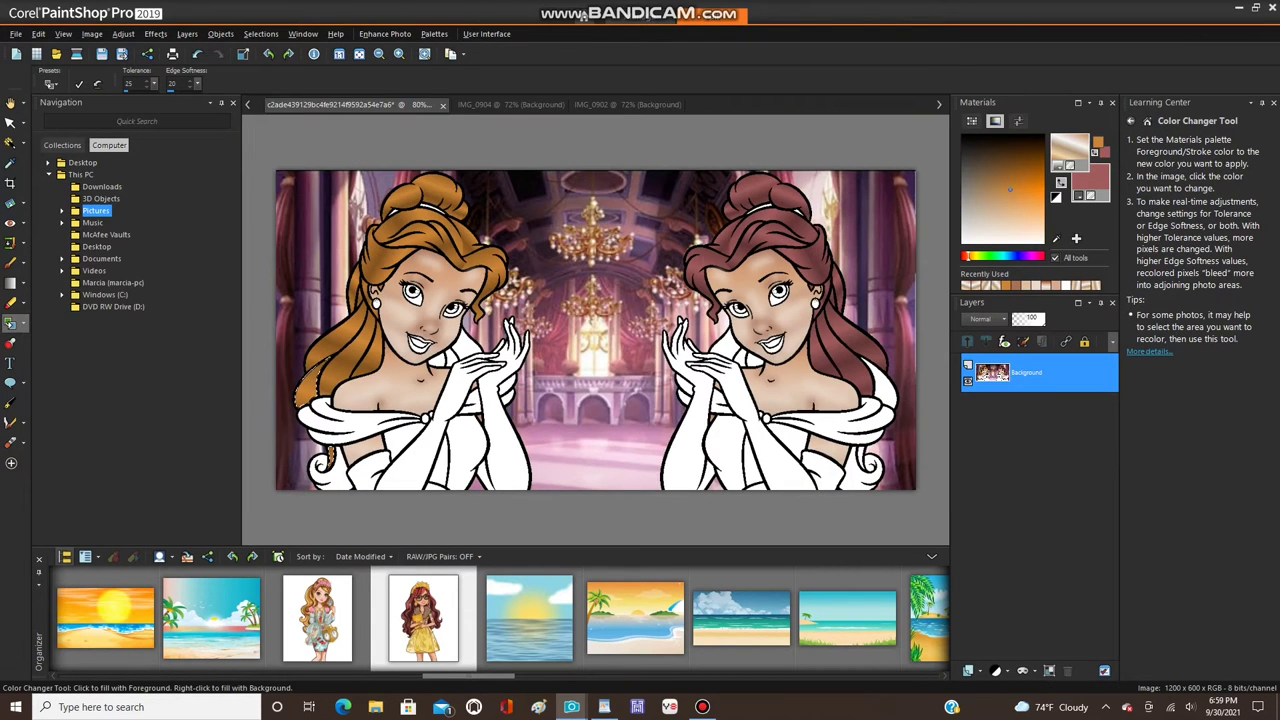
{"action": "left_click", "coordinate": [63, 34]}
{"action": "mouse_move", "coordinate": [92, 34]}
{"action": "mouse_move", "coordinate": [114, 250]}
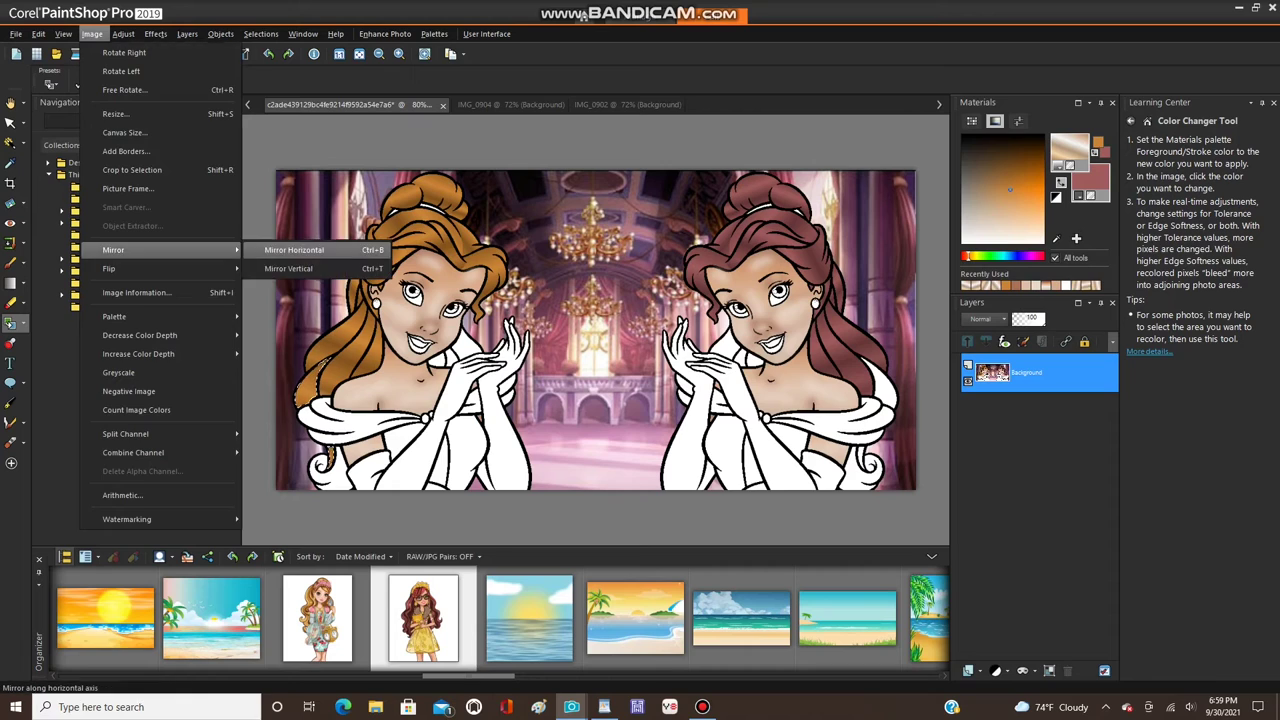
{"action": "left_click", "coordinate": [294, 250]}
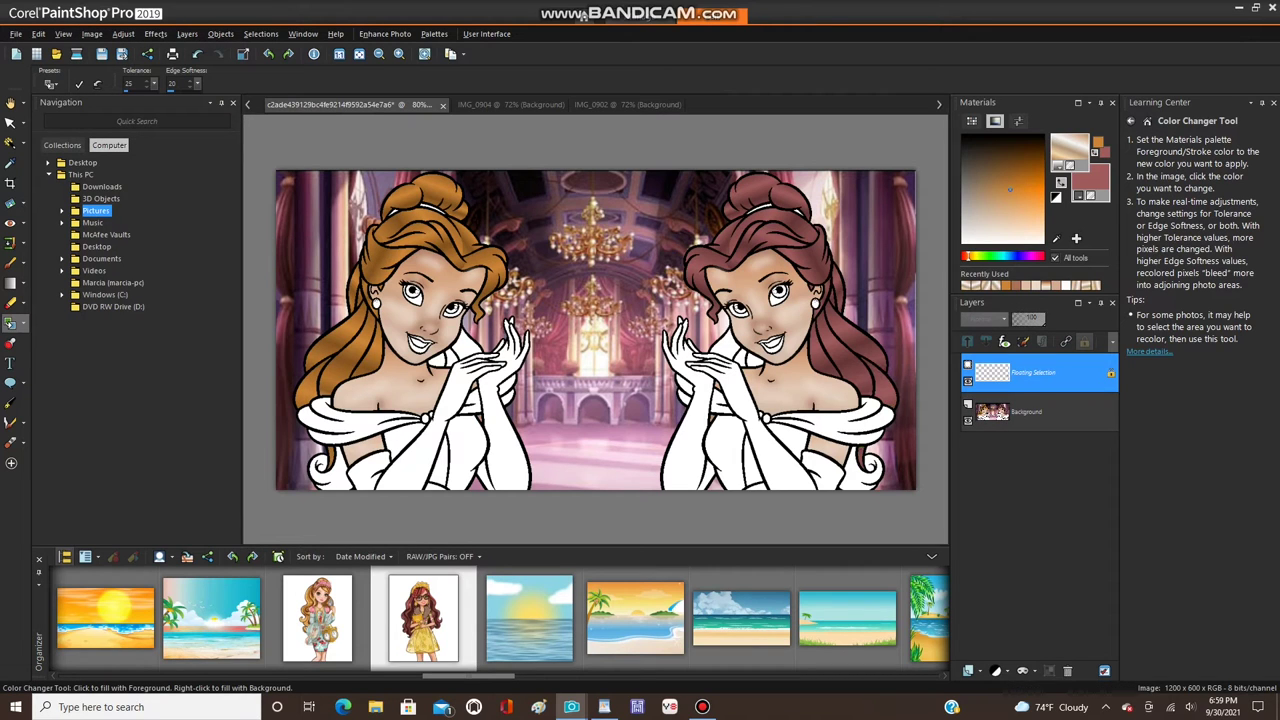
{"action": "left_click", "coordinate": [261, 34]}
{"action": "left_click", "coordinate": [281, 70]}
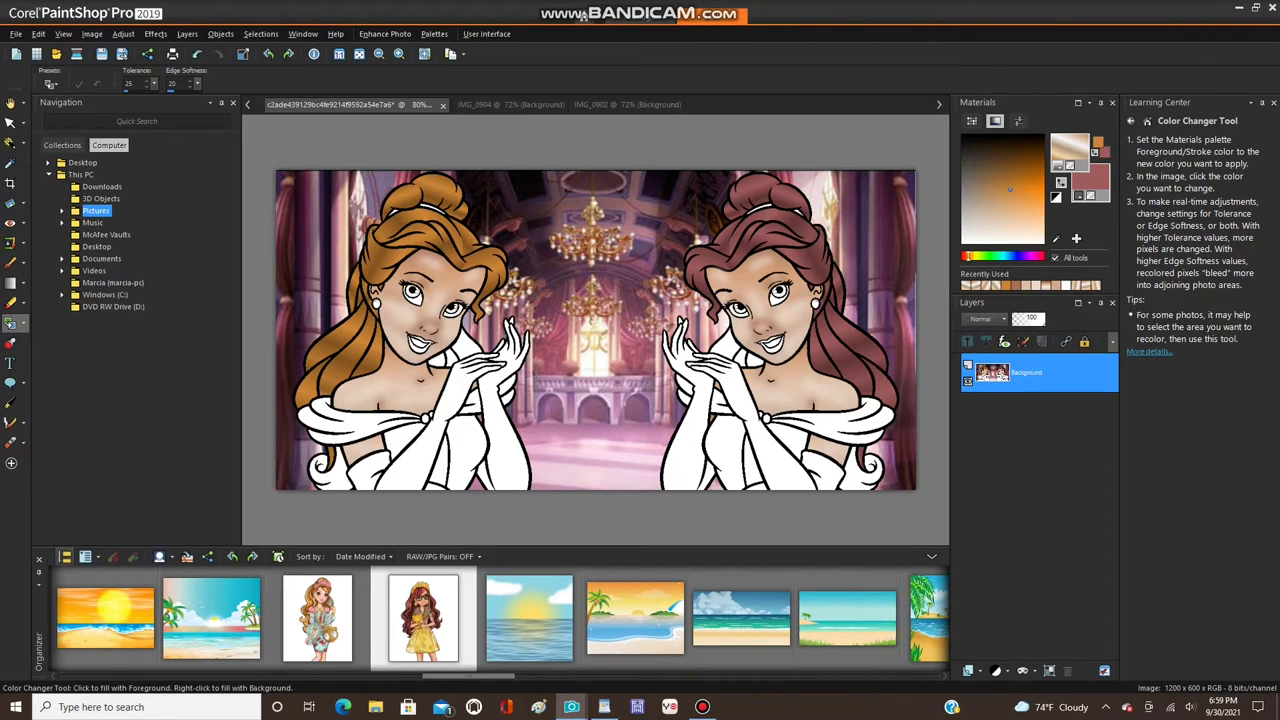
- Flood fill the left princess's white bottom hair curl with the gradient and recolor it golden brown with the Color Changer tool
{"action": "left_click", "coordinate": [10, 143]}
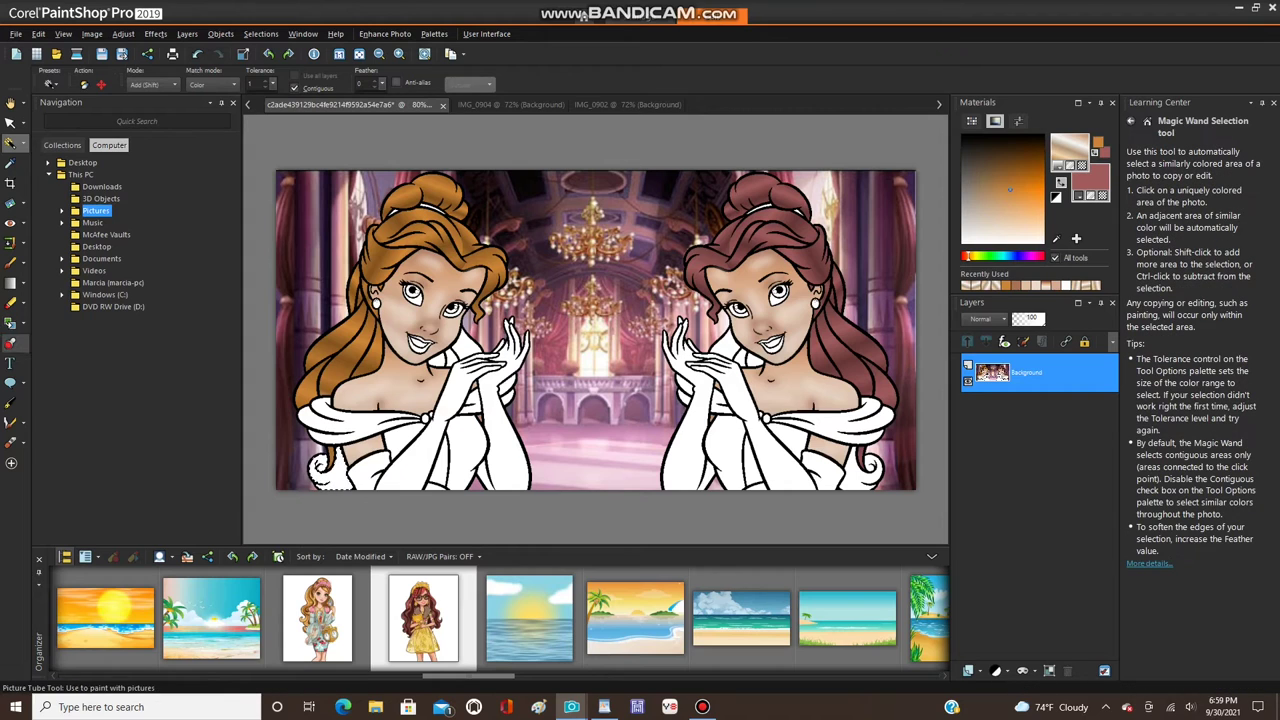
{"action": "left_click", "coordinate": [24, 324]}
{"action": "left_click", "coordinate": [70, 323]}
{"action": "left_click", "coordinate": [332, 478]}
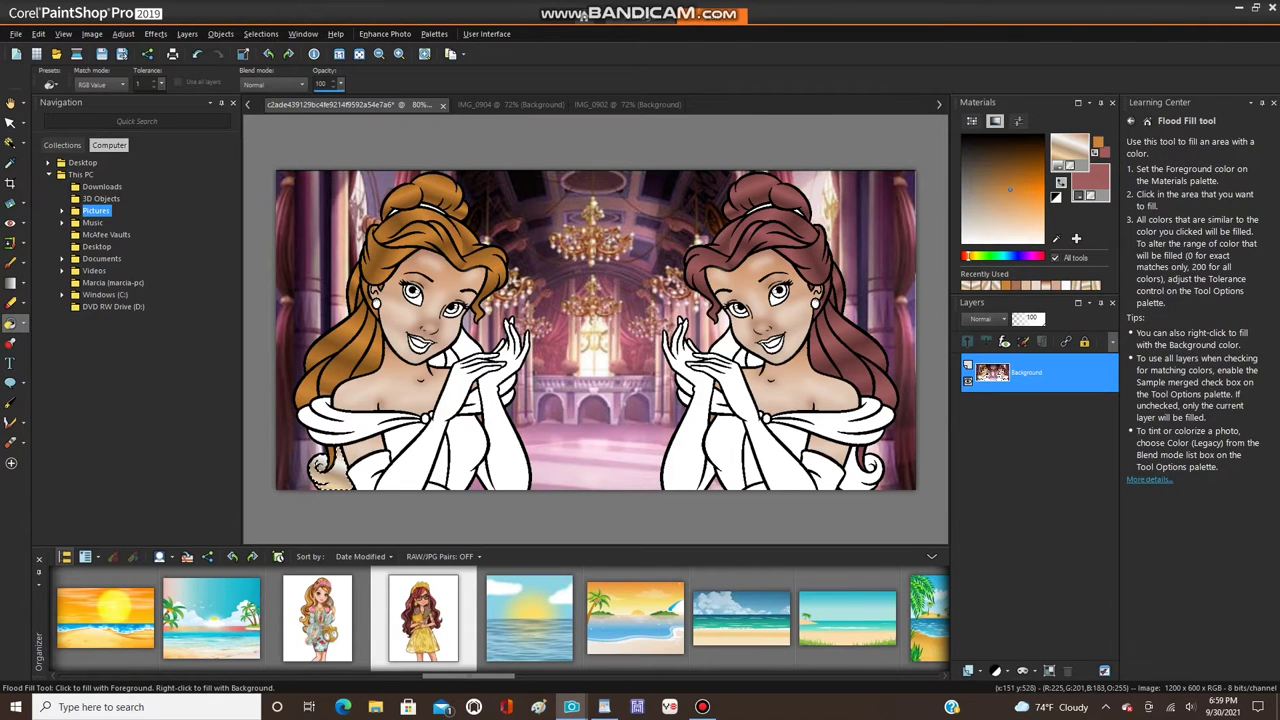
{"action": "left_click", "coordinate": [10, 323]}
{"action": "left_click", "coordinate": [70, 343]}
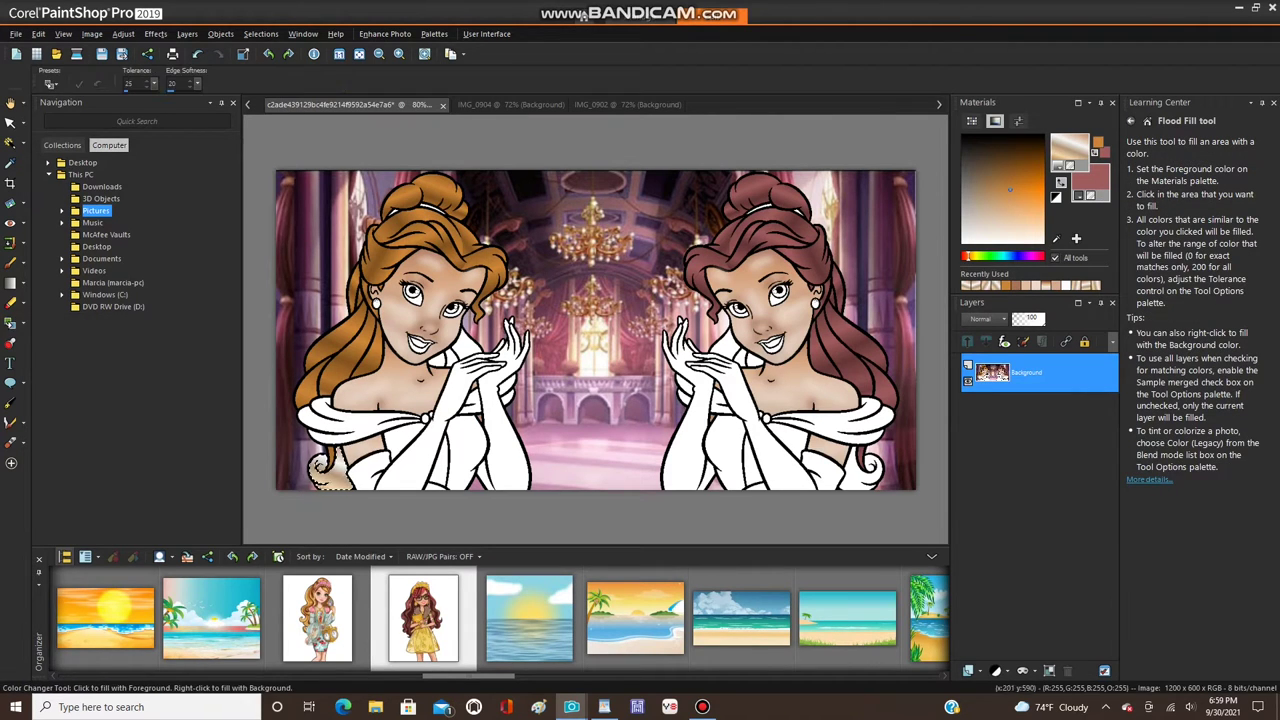
{"action": "left_click", "coordinate": [332, 475]}
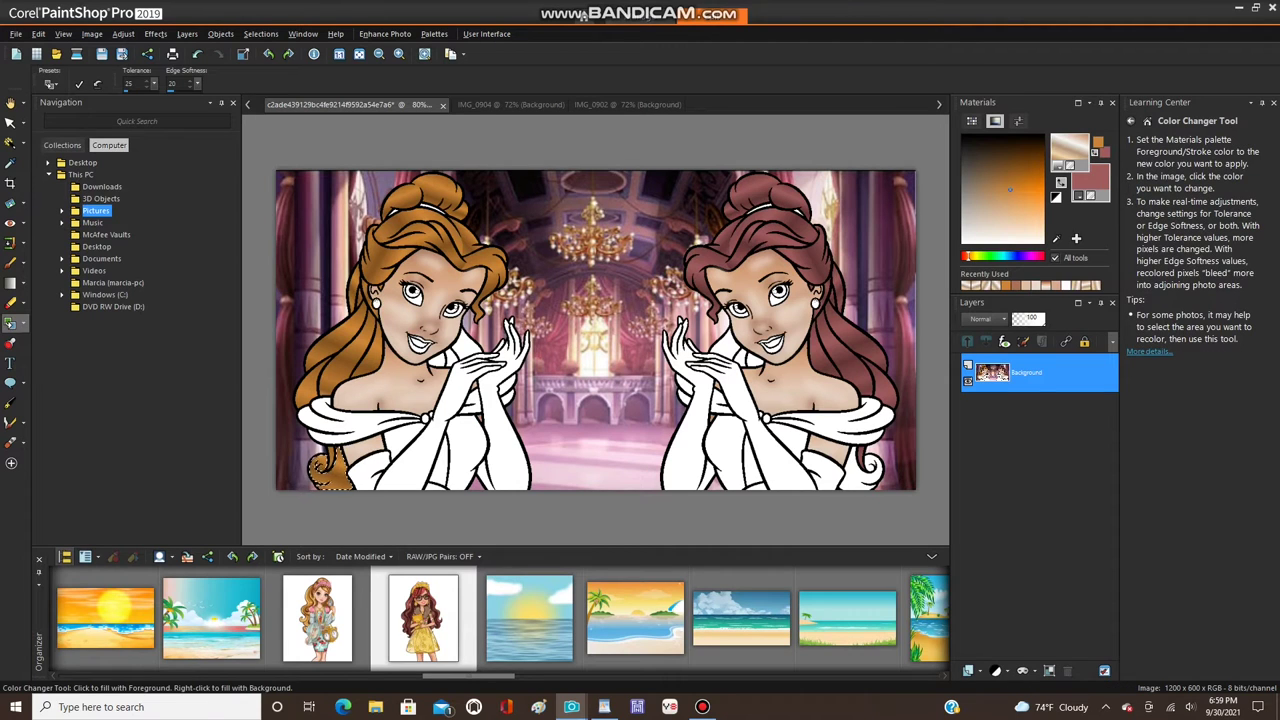
- Mirror the bottom curl horizontally onto the right princess, recolor it reddish brown and clear the selection
{"action": "left_click", "coordinate": [92, 34]}
{"action": "mouse_move", "coordinate": [112, 250]}
{"action": "left_click", "coordinate": [297, 250]}
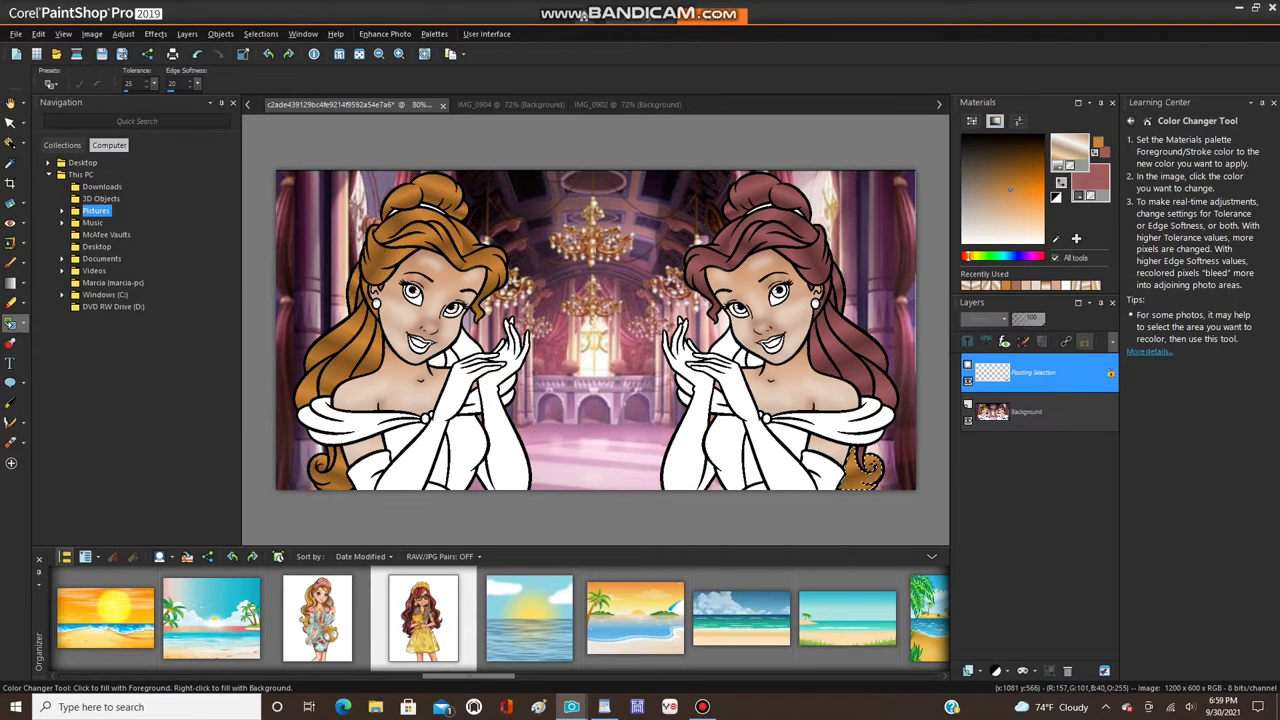
{"action": "right_click", "coordinate": [853, 472]}
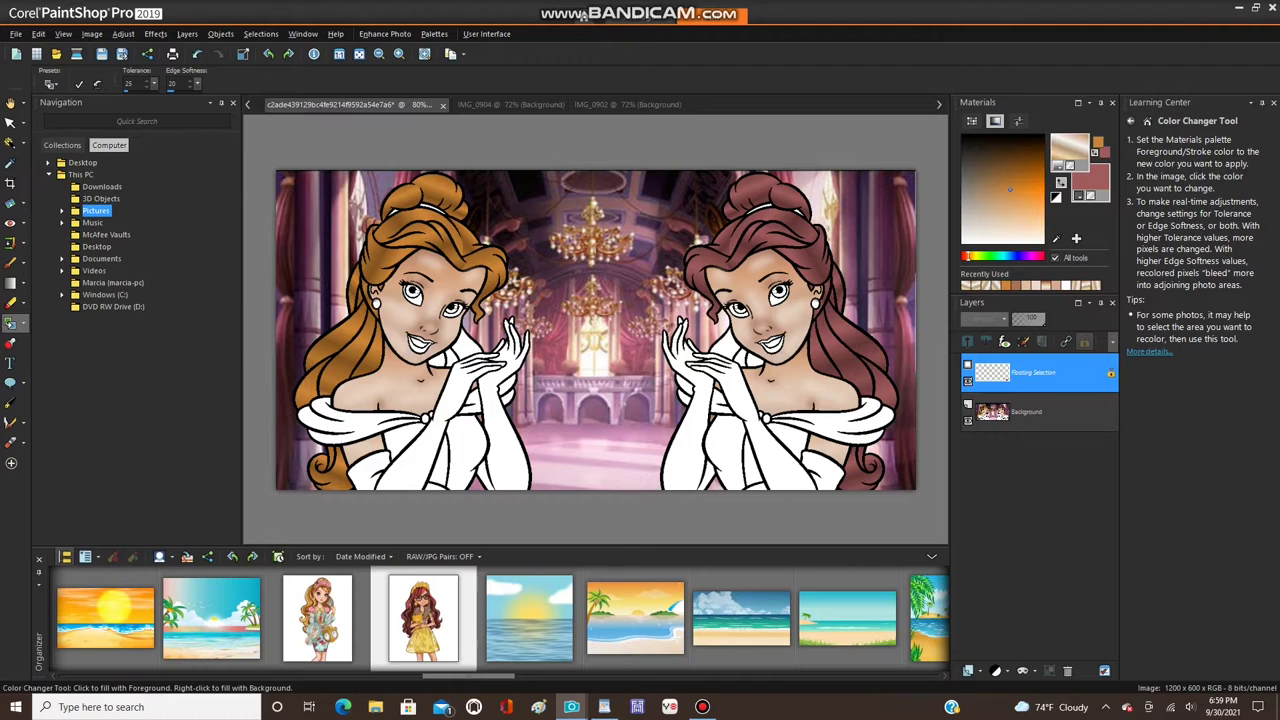
{"action": "left_click", "coordinate": [261, 34]}
{"action": "left_click", "coordinate": [290, 70]}
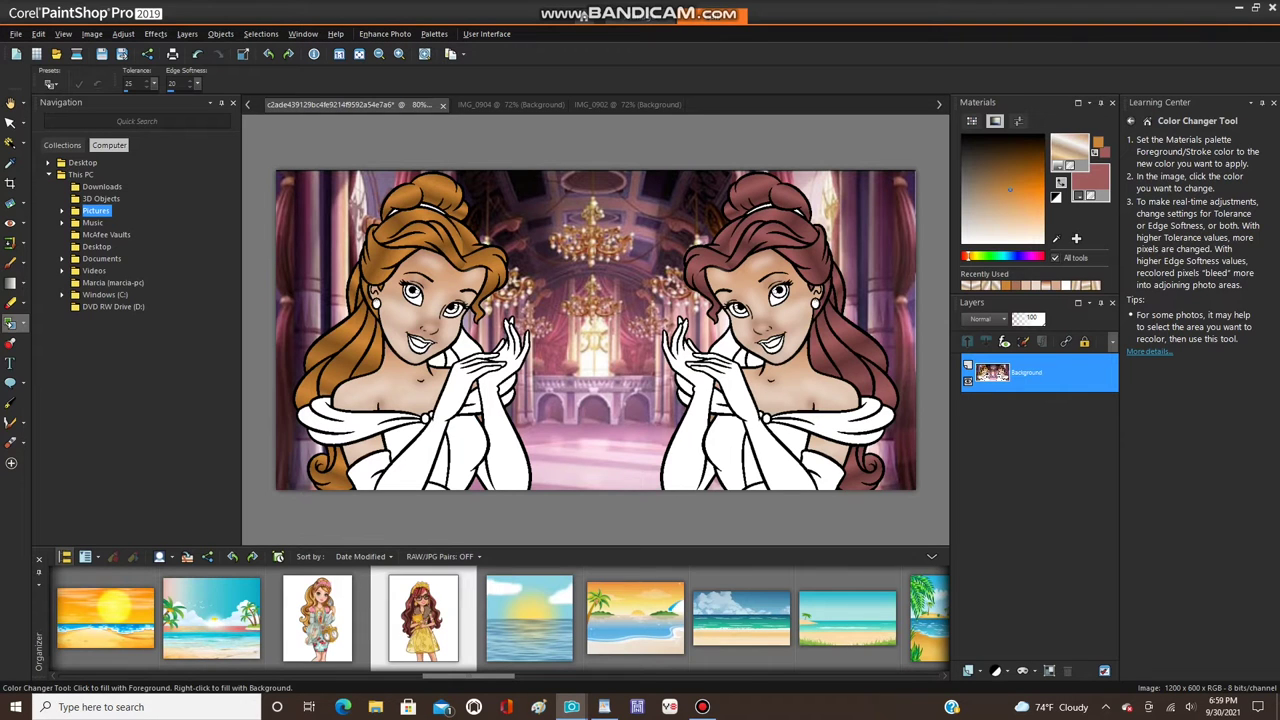
- Select the right princess's white hair sections beside the neck, flood fill them with the gradient and recolor them reddish brown with the Color Changer tool
{"action": "left_click", "coordinate": [10, 143]}
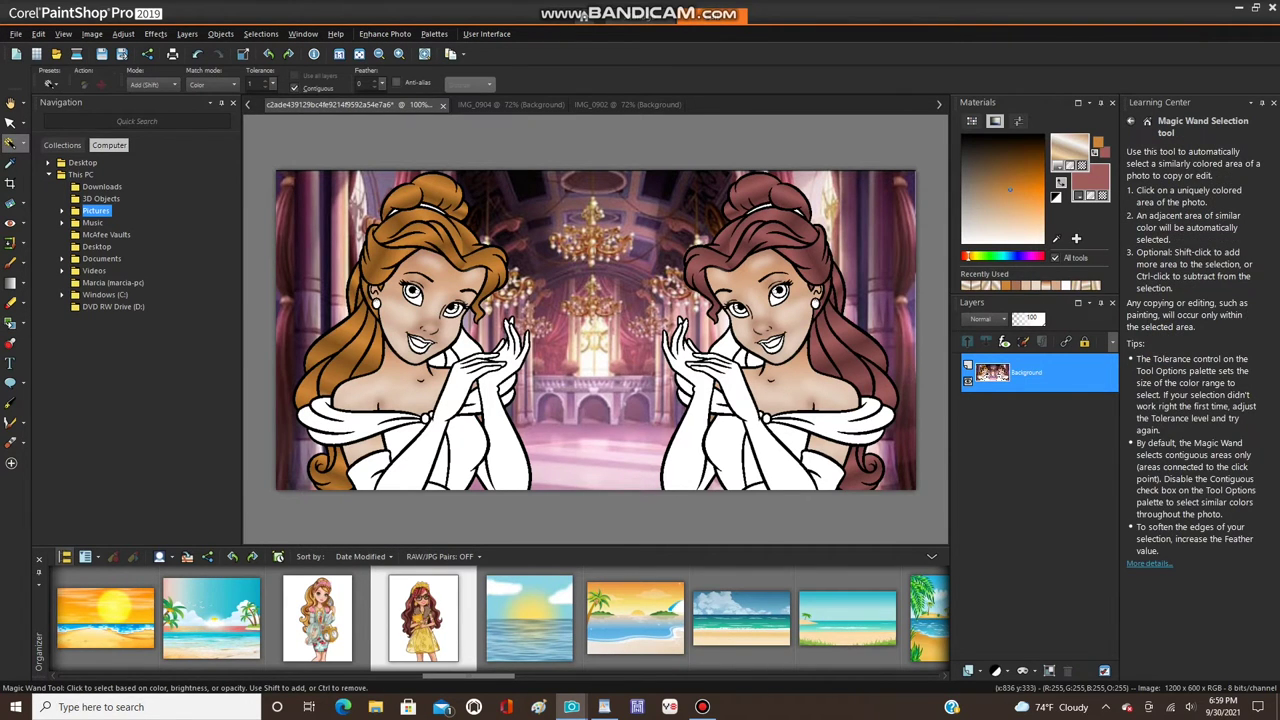
{"action": "scroll", "coordinate": [732, 342], "scroll_direction": "up", "scroll_amount": 2}
{"action": "scroll", "coordinate": [737, 347], "scroll_direction": "up", "scroll_amount": 2}
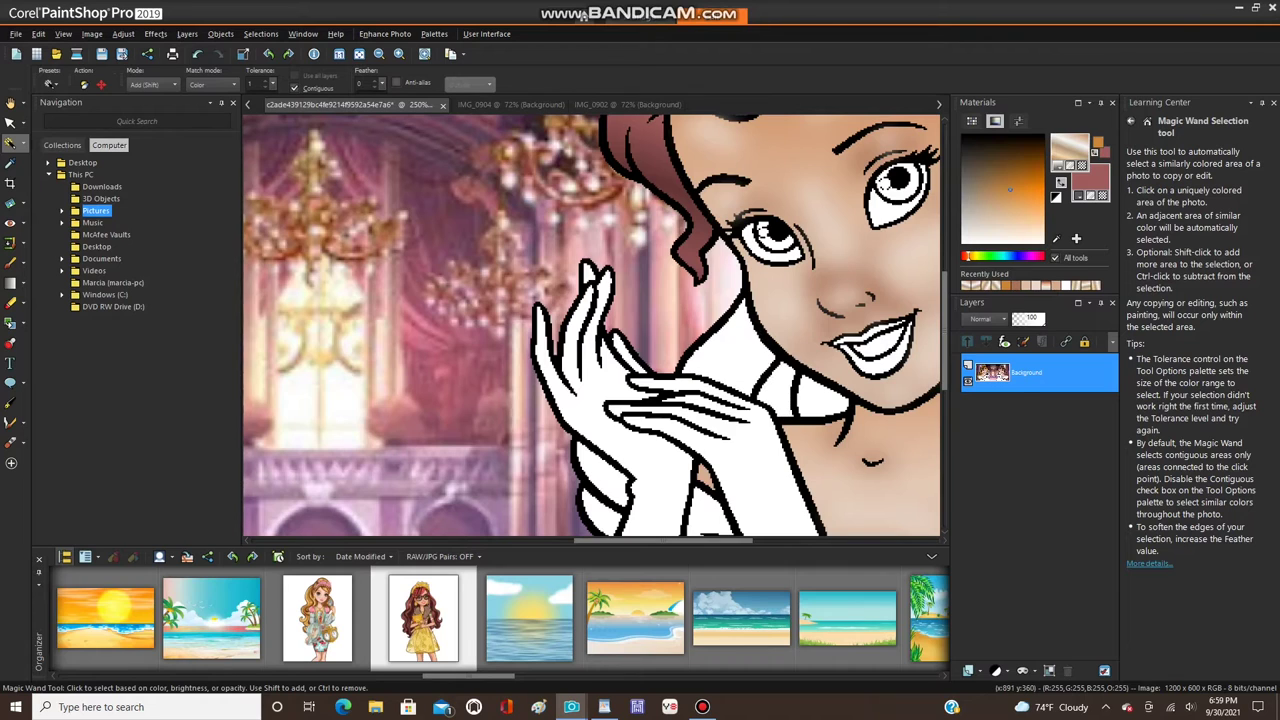
{"action": "left_click", "coordinate": [68, 324]}
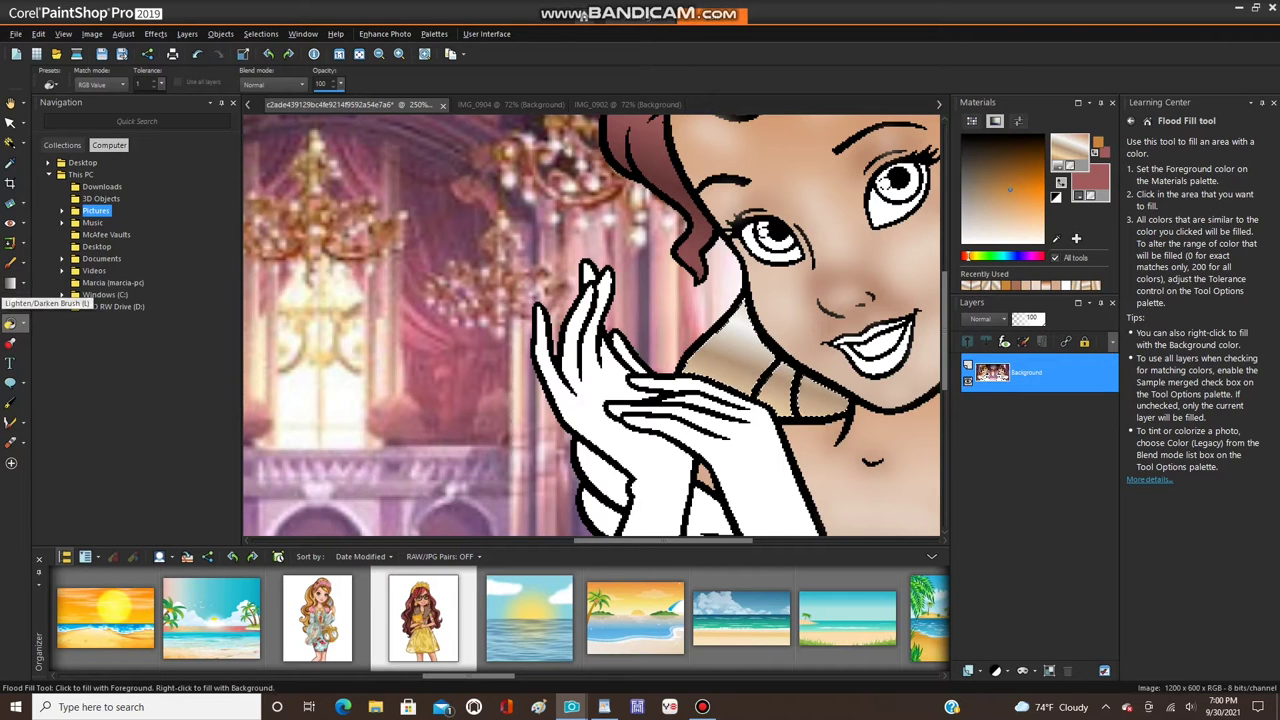
{"action": "left_click", "coordinate": [22, 324]}
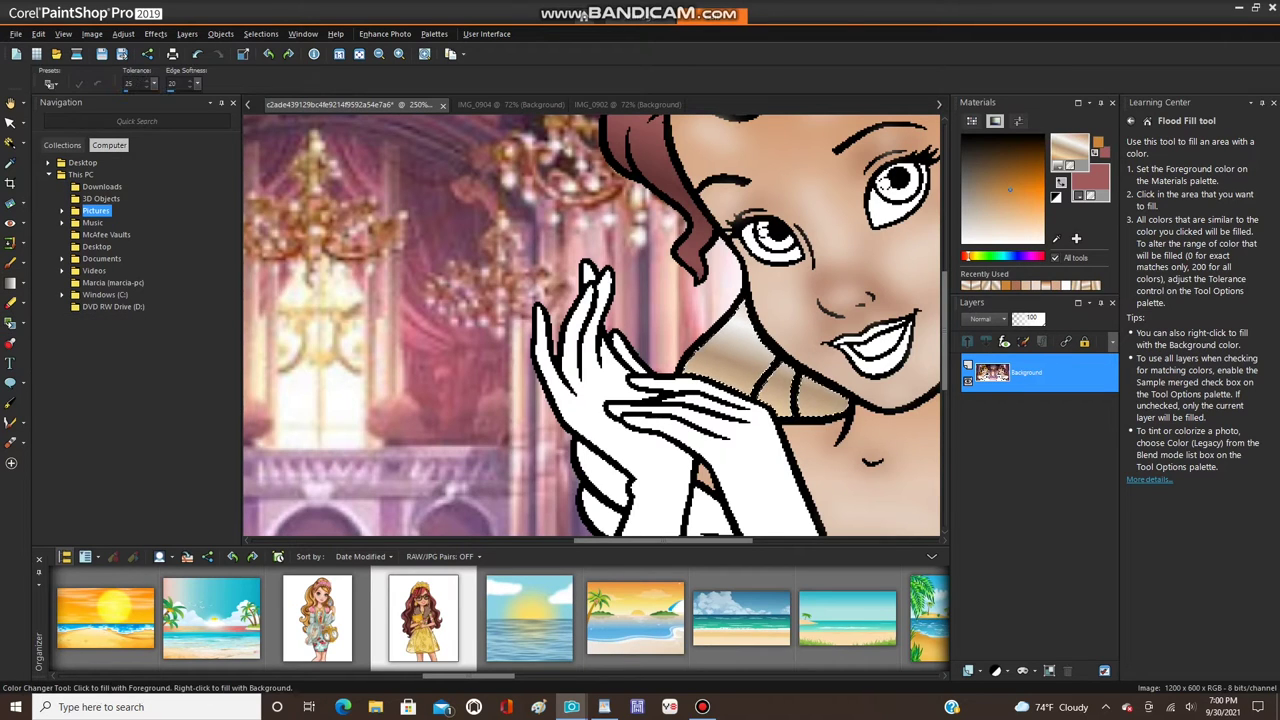
{"action": "left_click", "coordinate": [78, 342]}
{"action": "right_click", "coordinate": [825, 396]}
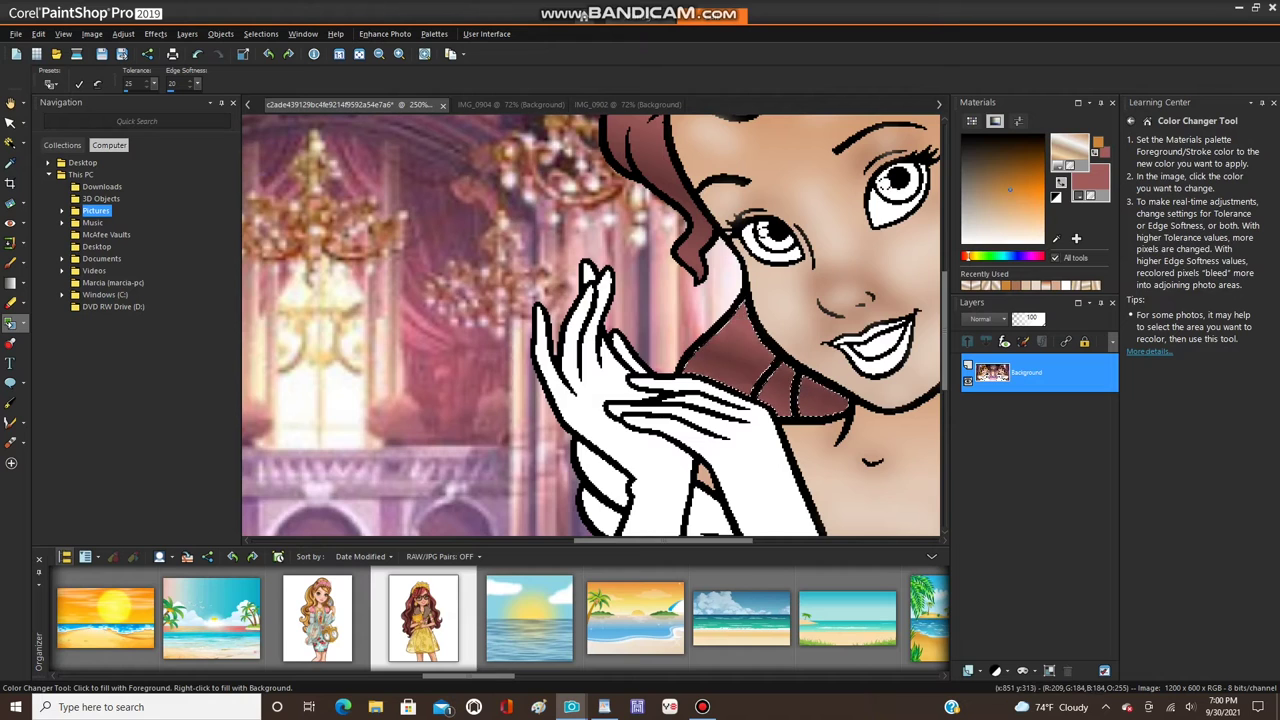
- Mirror the neck-side hair sections horizontally onto the left princess and recolor them golden brown
{"action": "scroll", "coordinate": [567, 310], "scroll_direction": "down", "scroll_amount": 3}
{"action": "scroll", "coordinate": [590, 320], "scroll_direction": "down", "scroll_amount": 2}
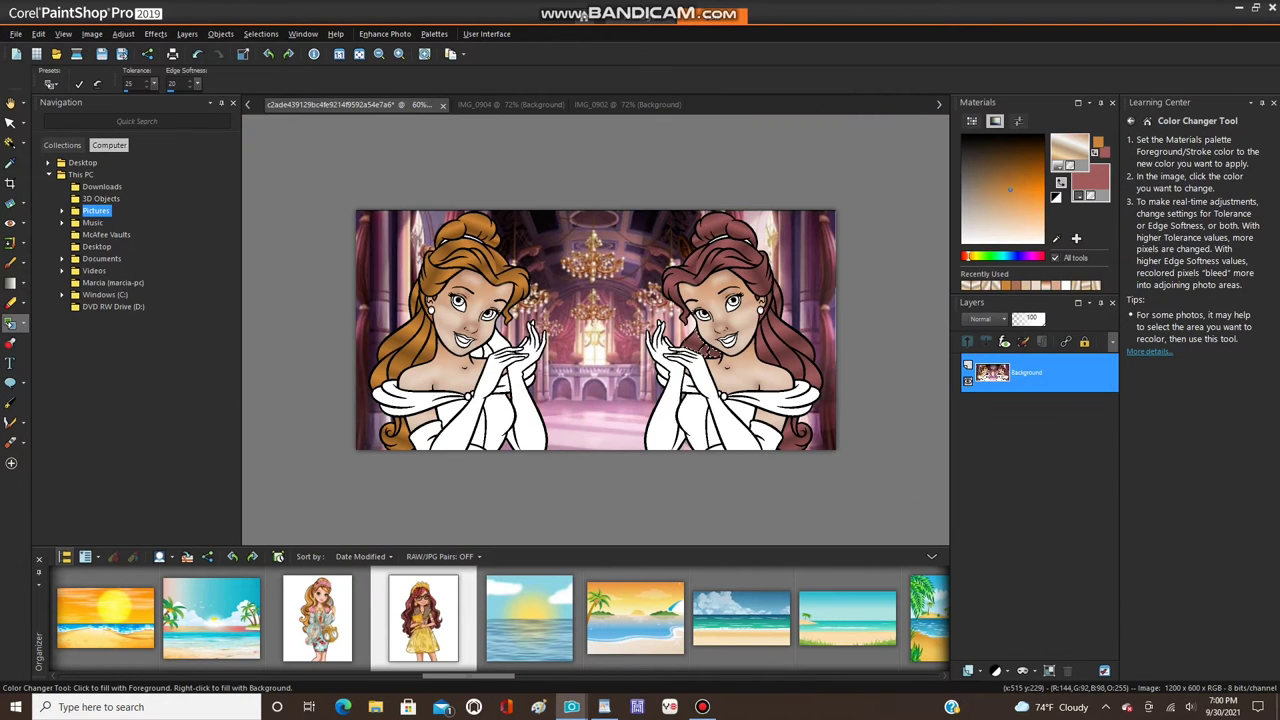
{"action": "left_click", "coordinate": [92, 34]}
{"action": "mouse_move", "coordinate": [115, 249]}
{"action": "left_click", "coordinate": [295, 249]}
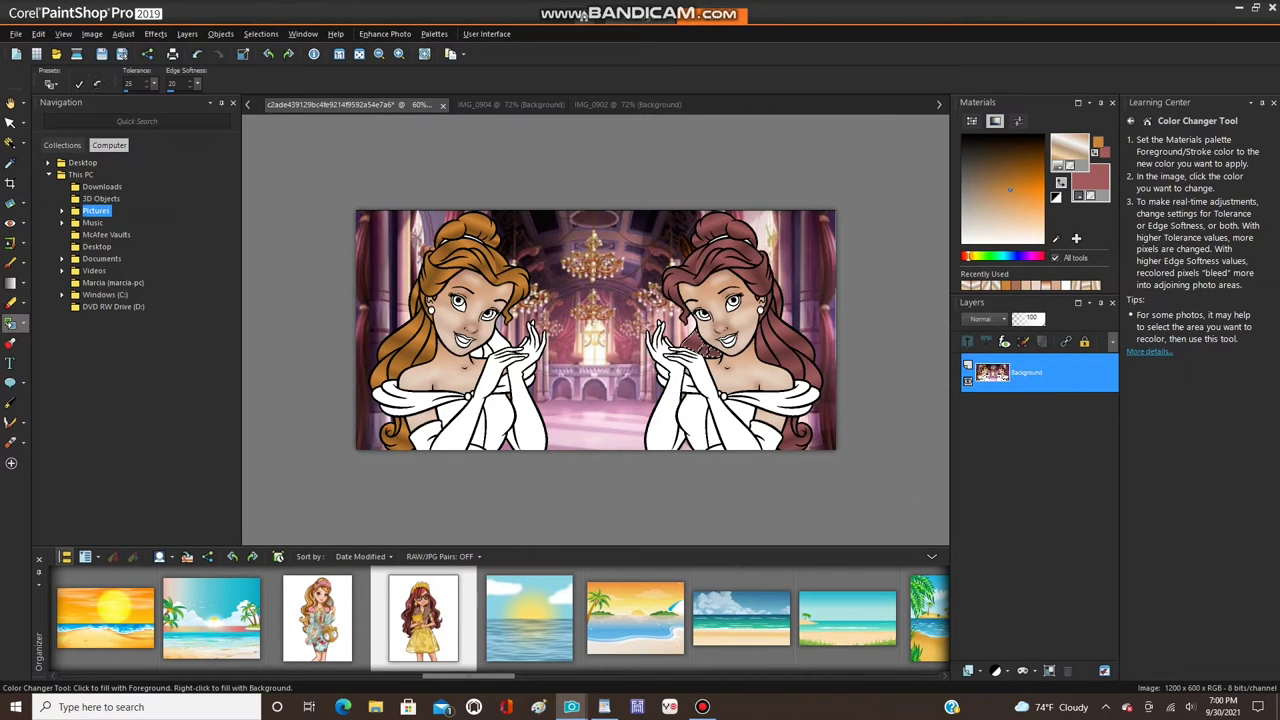
{"action": "left_click", "coordinate": [704, 350]}
{"action": "scroll", "coordinate": [500, 340], "scroll_direction": "up", "scroll_amount": 2}
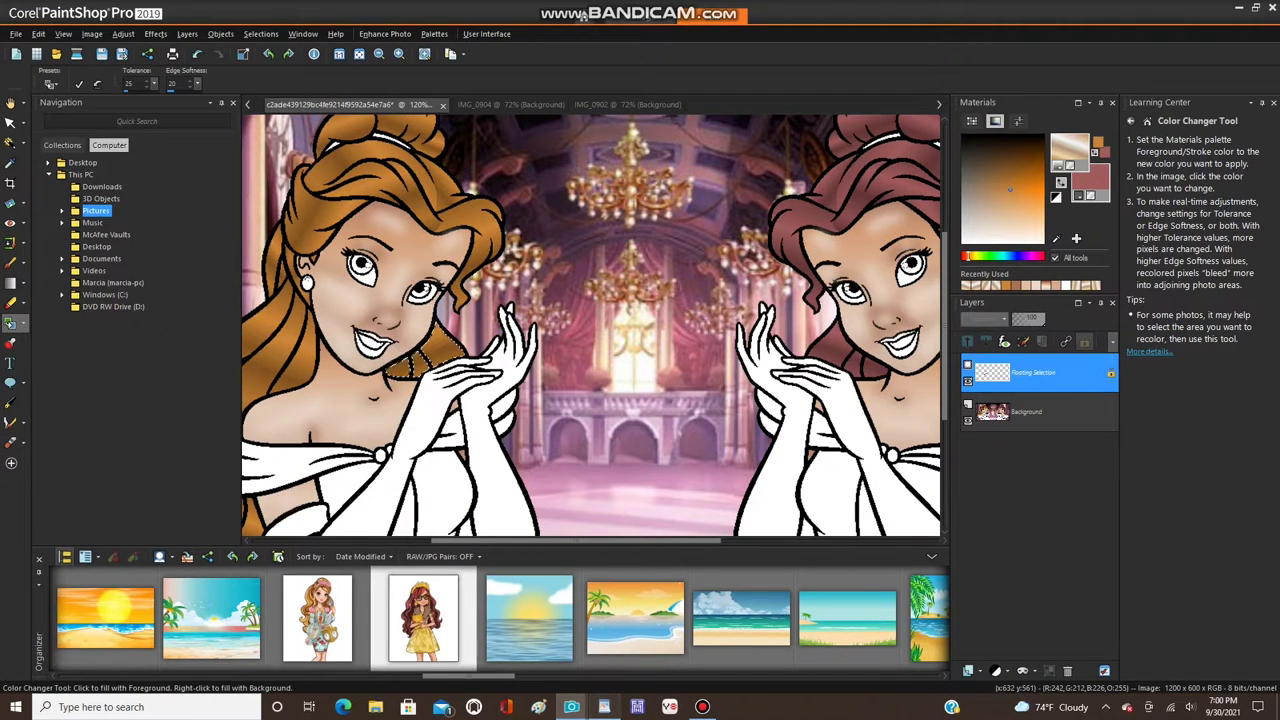
- Switch to WordPad and replace the note with the text "RIGHT CLICK FOR BROWN"
{"action": "left_click", "coordinate": [604, 707]}
{"action": "key", "text": "BackSpace"}
{"action": "key", "text": "BackSpace"}
{"action": "key", "text": "BackSpace"}
{"action": "key", "text": "BackSpace"}
{"action": "key", "text": "BackSpace"}
{"action": "key", "text": "BackSpace"}
{"action": "key", "text": "BackSpace"}
{"action": "key", "text": "BackSpace"}
{"action": "key", "text": "BackSpace"}
{"action": "key", "text": "BackSpace"}
{"action": "key", "text": "BackSpace"}
{"action": "key", "text": "BackSpace"}
{"action": "key", "text": "BackSpace"}
{"action": "key", "text": "BackSpace"}
{"action": "key", "text": "BackSpace"}
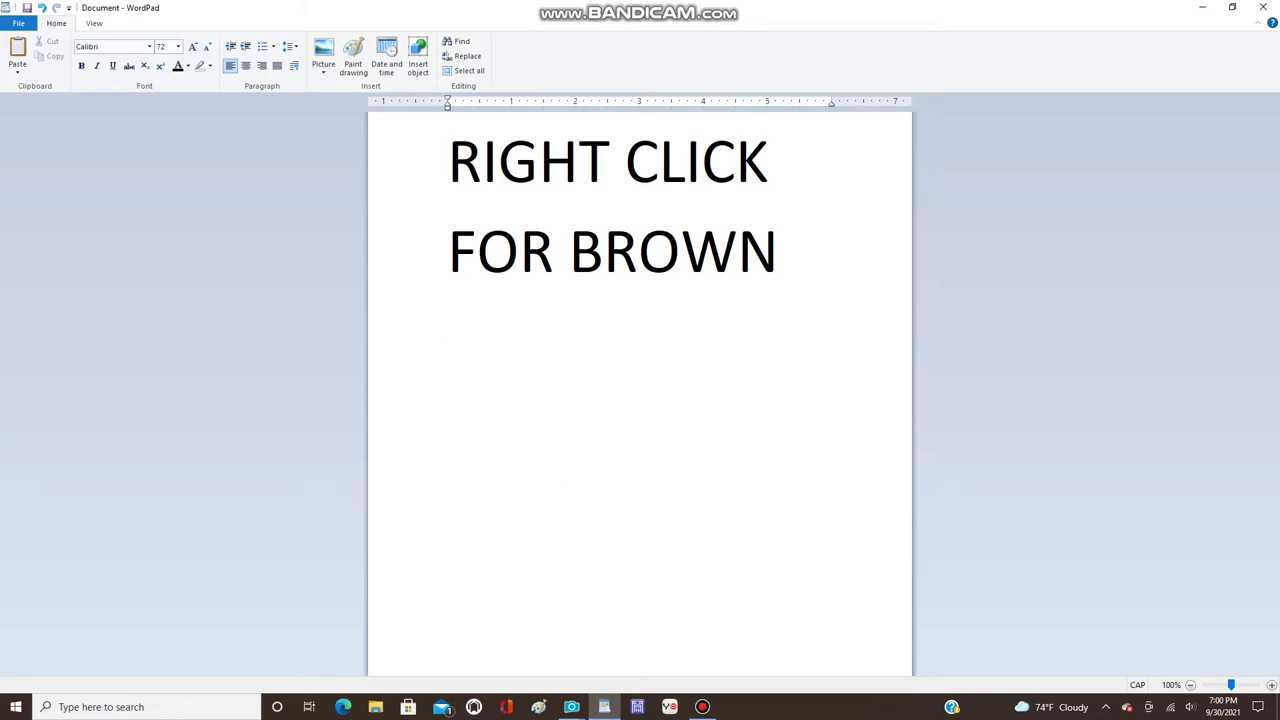
{"action": "key", "text": "ctrl+a"}
{"action": "type", "text": "RIGHT CLICK FOR BROWN"}
- Switch back to the ballroom image in PaintShop Pro and clear the selection
{"action": "mouse_move", "coordinate": [571, 707]}
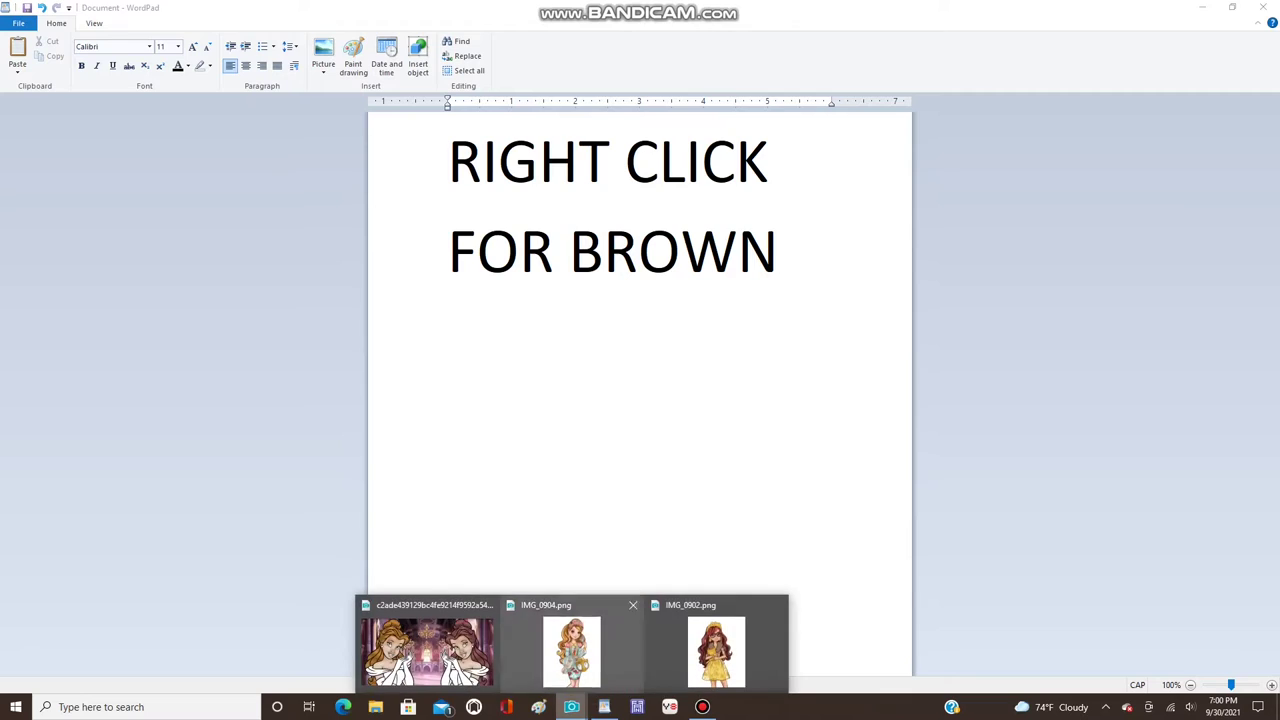
{"action": "left_click", "coordinate": [433, 650]}
{"action": "scroll", "coordinate": [610, 350], "scroll_direction": "down", "scroll_amount": 2}
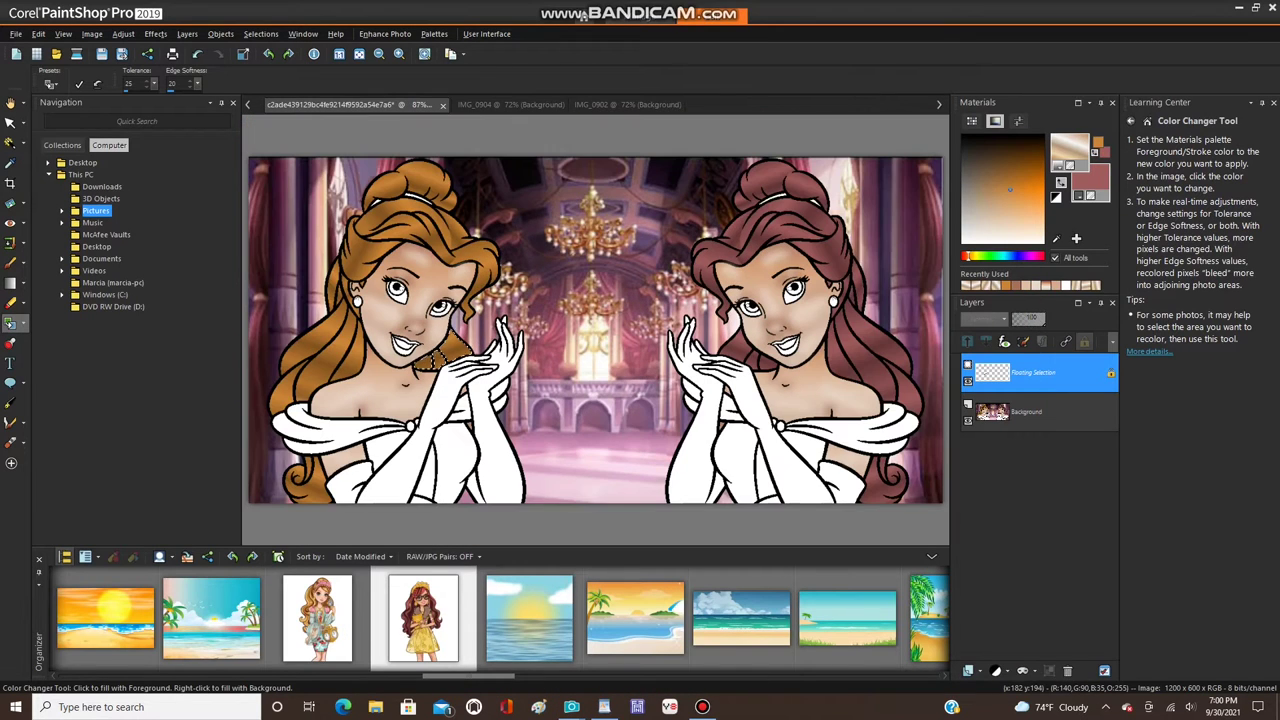
{"action": "left_click", "coordinate": [261, 34]}
{"action": "left_click", "coordinate": [290, 71]}
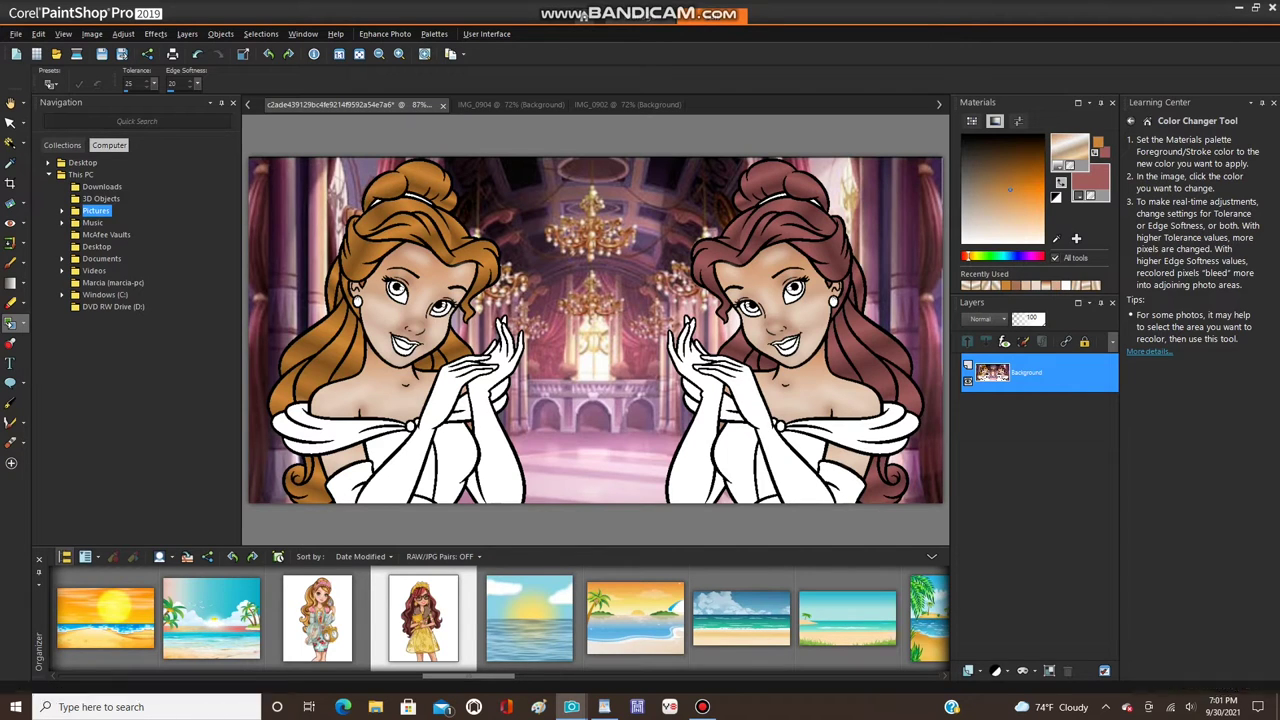
- Select the right princess's earring with the Magic Wand and set both the foreground and background colors to white
{"action": "left_click", "coordinate": [10, 143]}
{"action": "scroll", "coordinate": [590, 325], "scroll_direction": "up", "scroll_amount": 3}
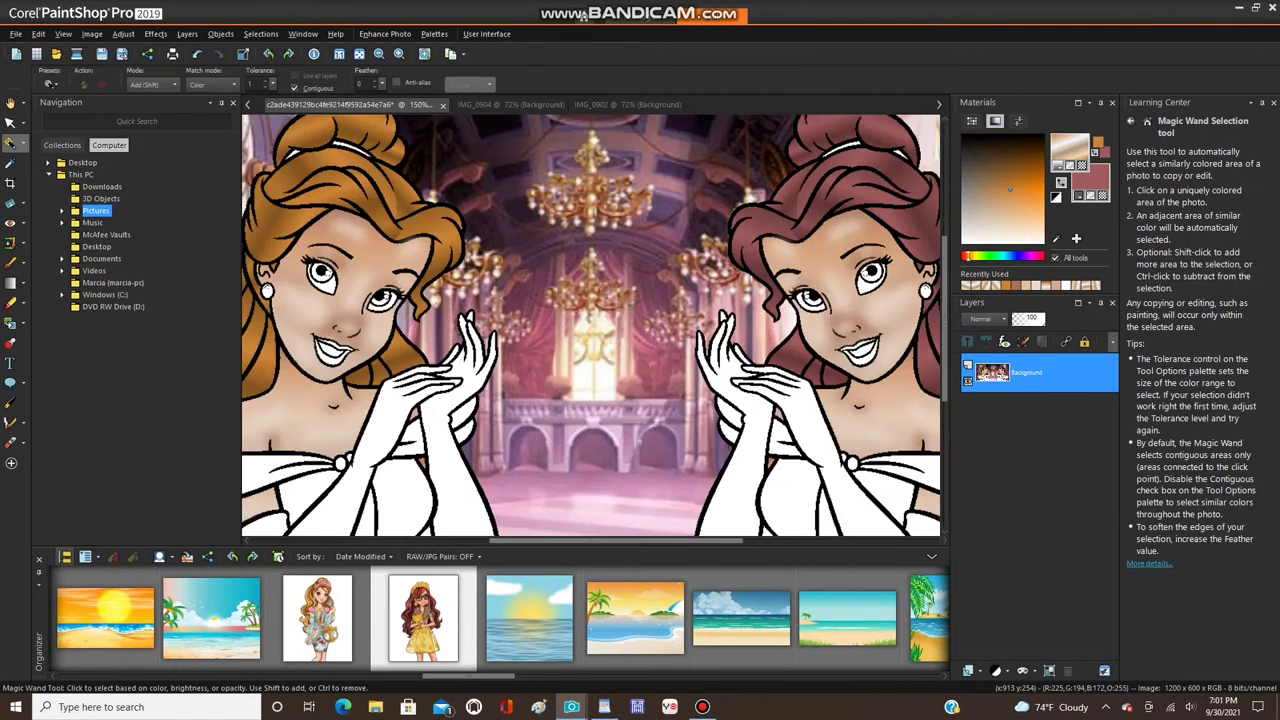
{"action": "scroll", "coordinate": [590, 325], "scroll_direction": "down", "scroll_amount": 2}
{"action": "scroll", "coordinate": [590, 325], "scroll_direction": "up", "scroll_amount": 1}
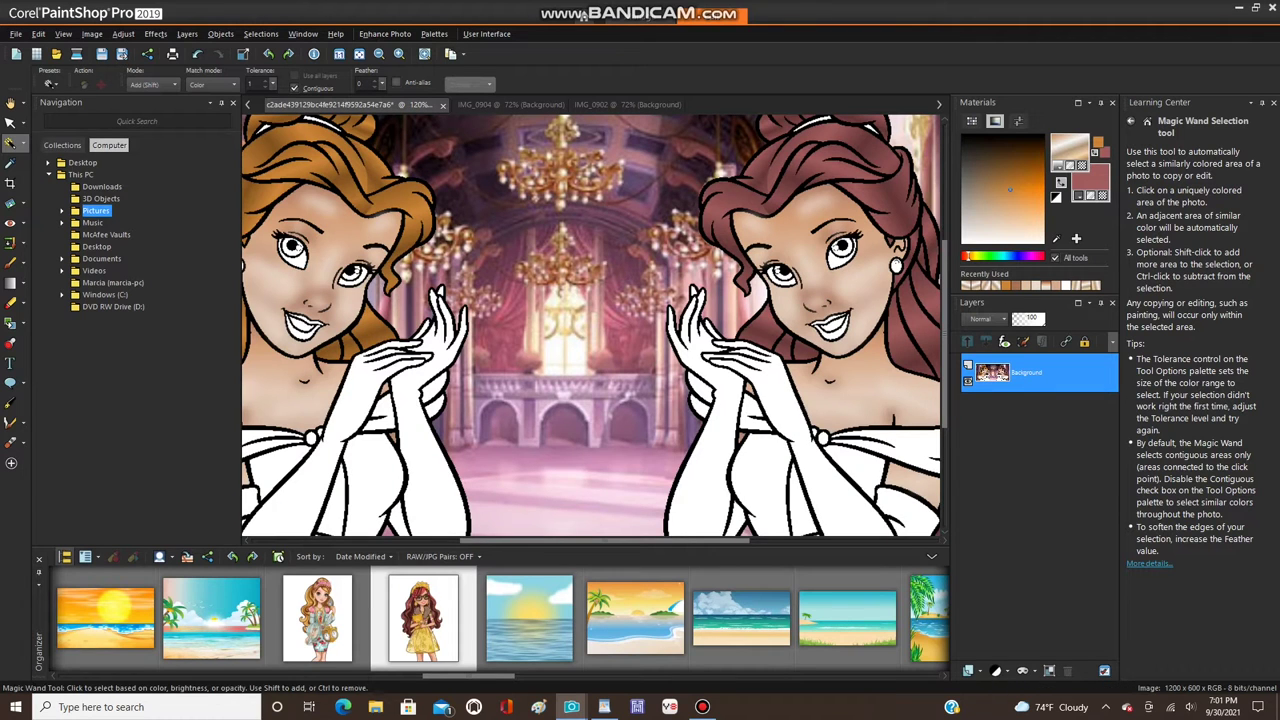
{"action": "left_click", "coordinate": [24, 323]}
{"action": "left_click", "coordinate": [54, 324]}
{"action": "scroll", "coordinate": [315, 340], "scroll_direction": "down", "scroll_amount": 2}
{"action": "scroll", "coordinate": [800, 305], "scroll_direction": "up", "scroll_amount": 5}
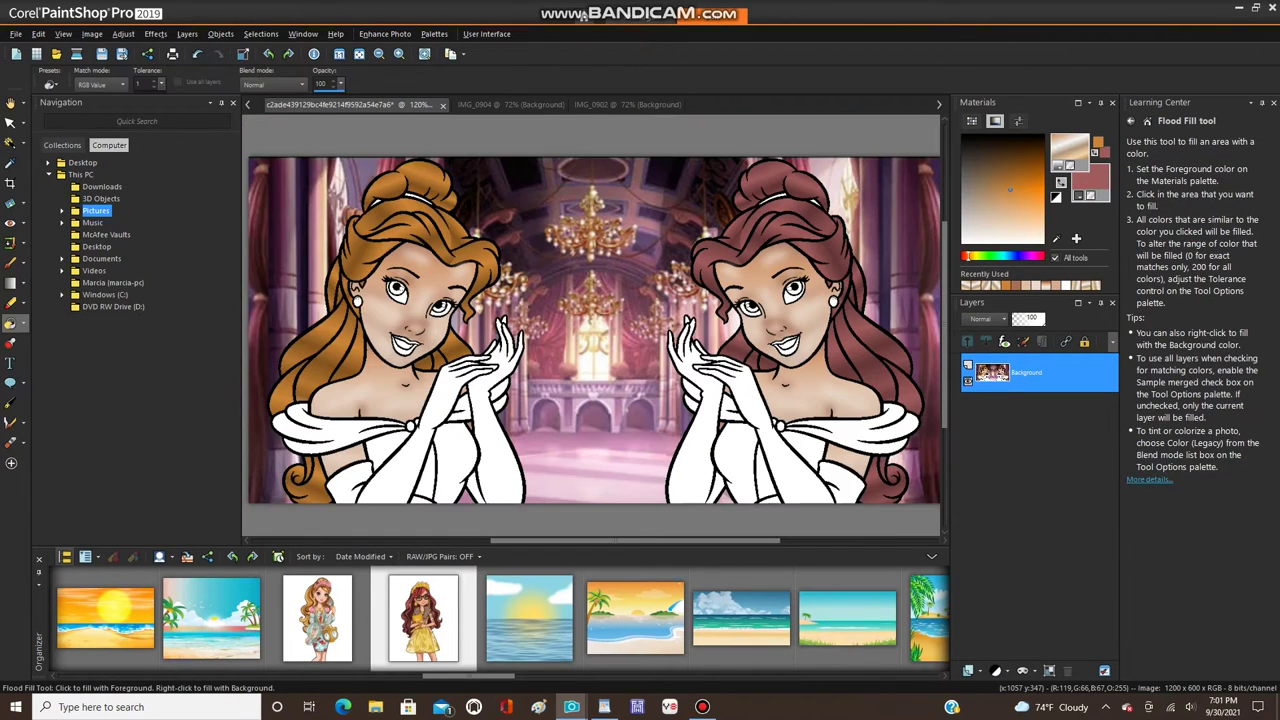
{"action": "key", "text": "m"}
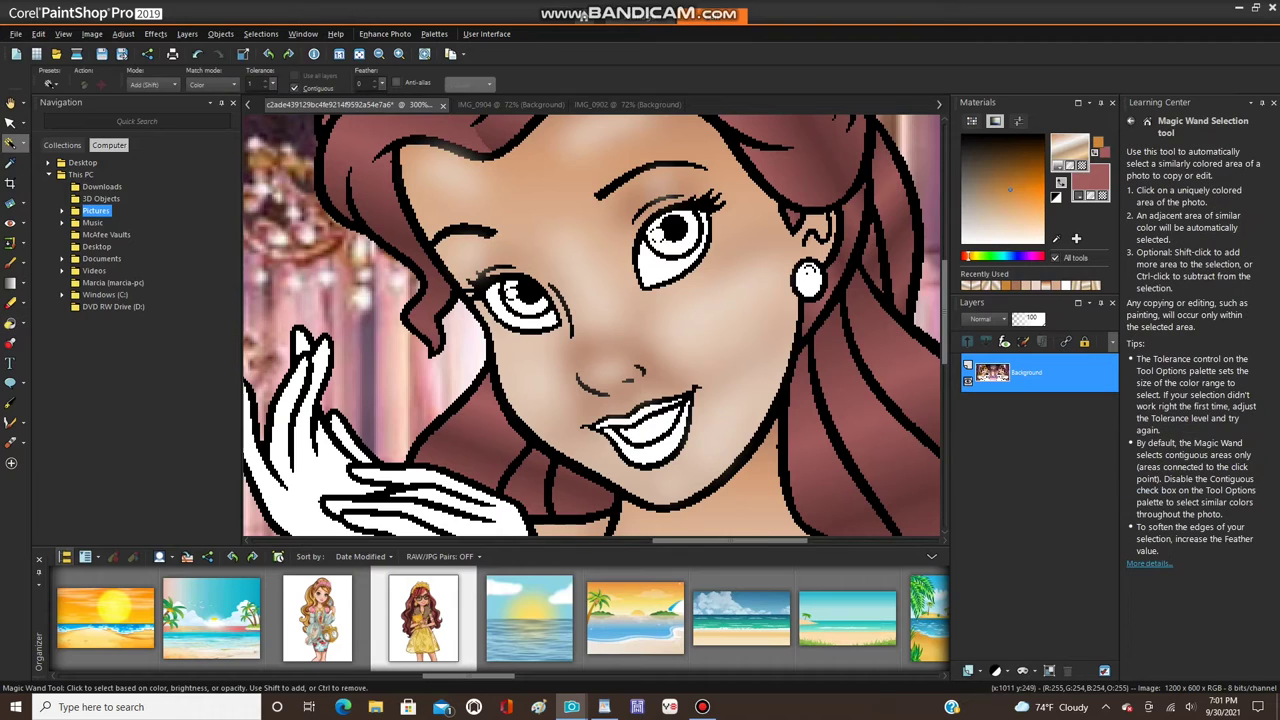
{"action": "right_click", "coordinate": [962, 243]}
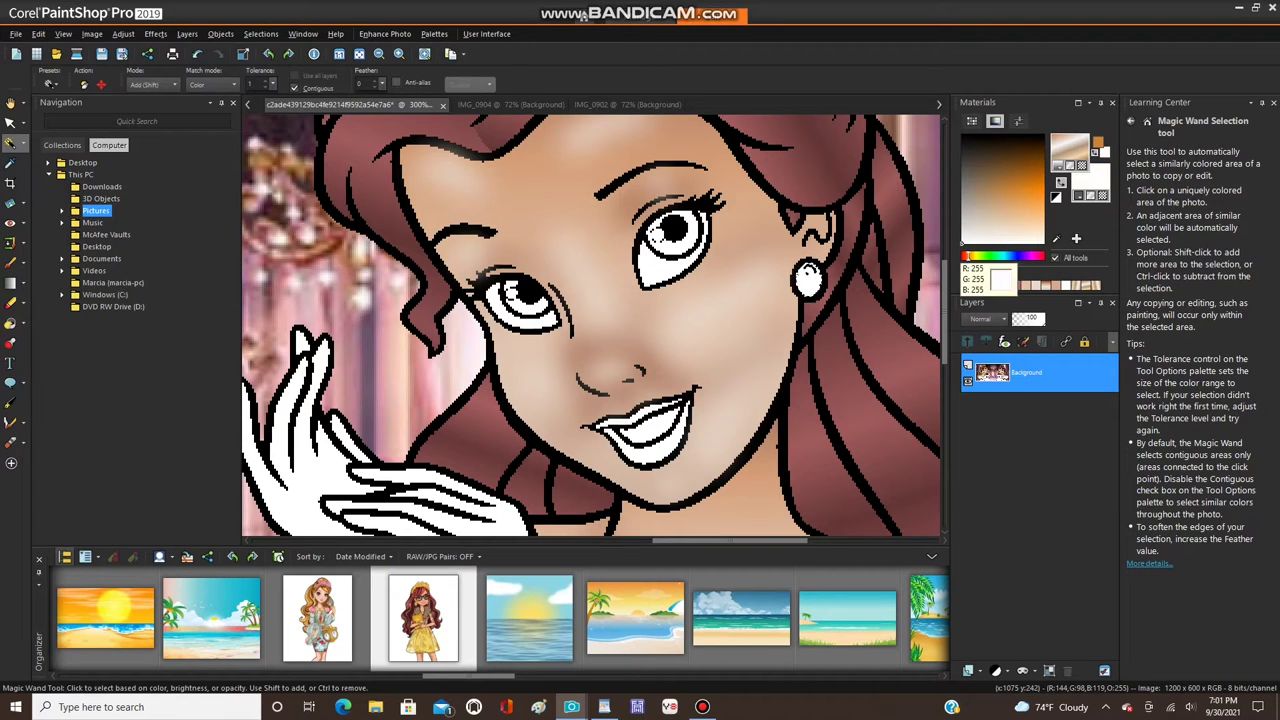
{"action": "left_click", "coordinate": [962, 243]}
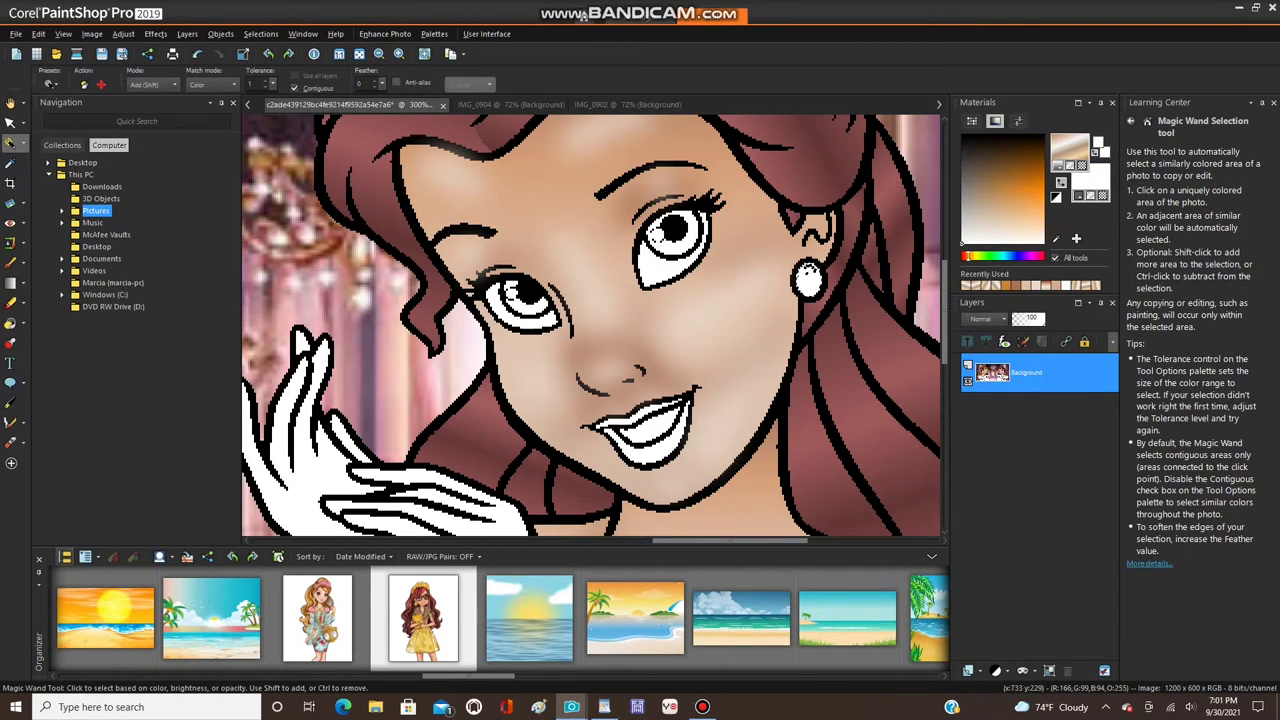
- Try to flood fill the right princess's earring with the gradient and mirror it horizontally onto the left princess
{"action": "left_click", "coordinate": [10, 323]}
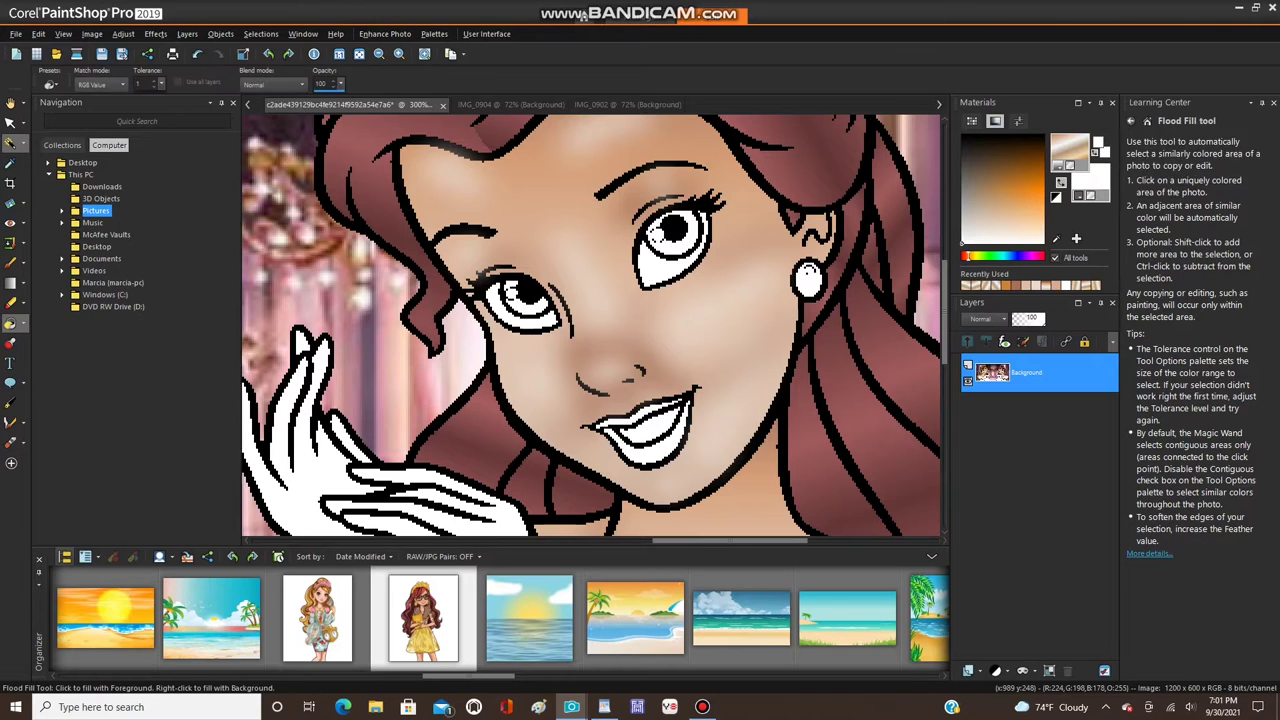
{"action": "left_click", "coordinate": [808, 283]}
{"action": "scroll", "coordinate": [806, 278], "scroll_direction": "down", "scroll_amount": 3}
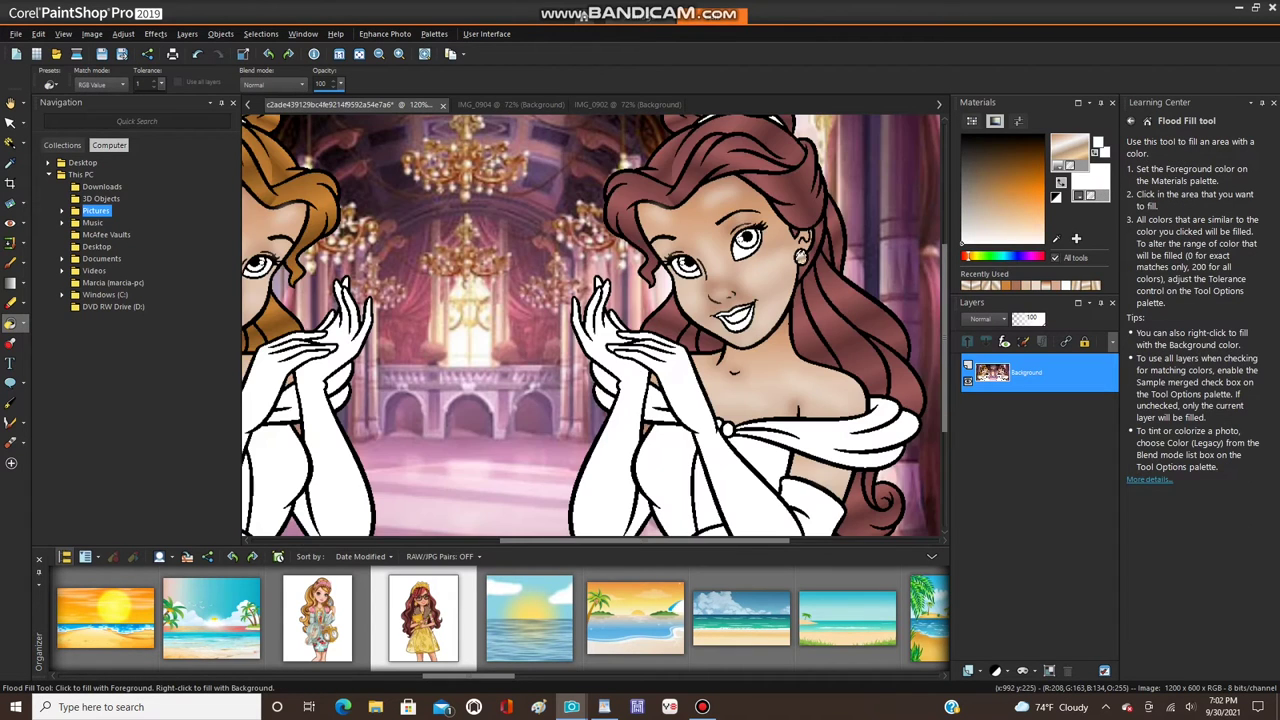
{"action": "scroll", "coordinate": [802, 257], "scroll_direction": "down", "scroll_amount": 2}
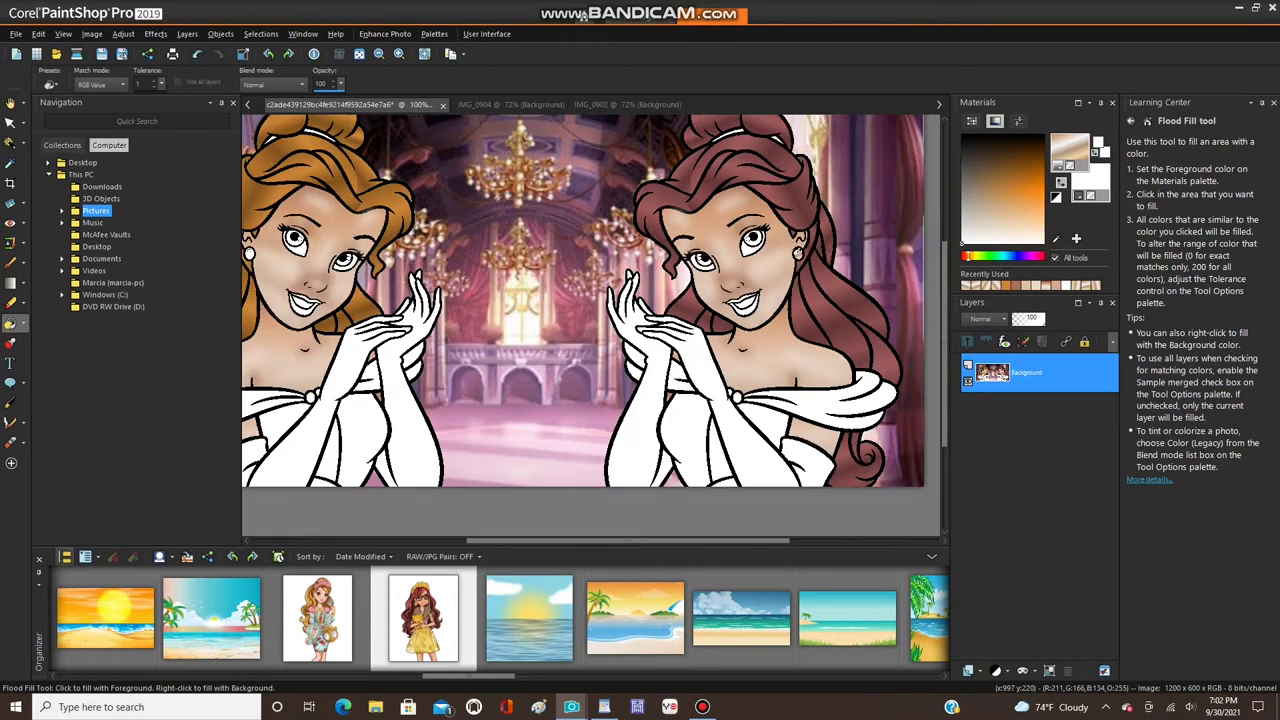
{"action": "left_click", "coordinate": [92, 34]}
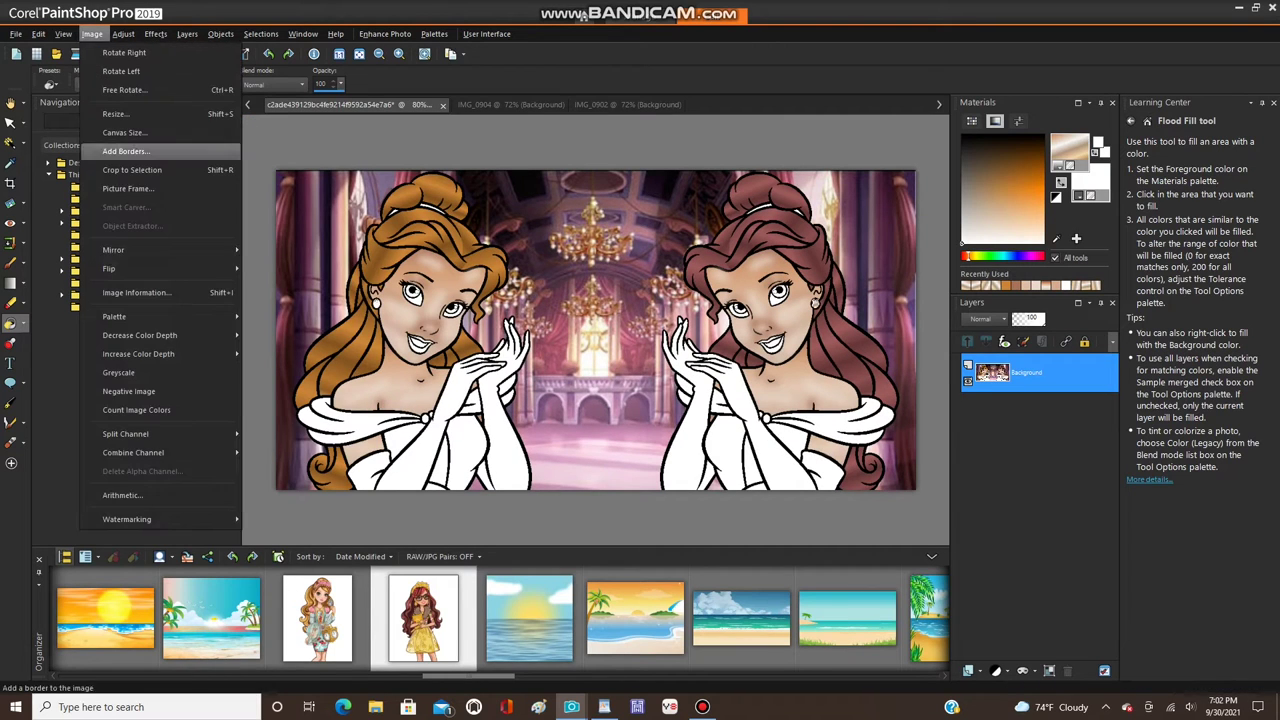
{"action": "mouse_move", "coordinate": [116, 249]}
{"action": "left_click", "coordinate": [294, 249]}
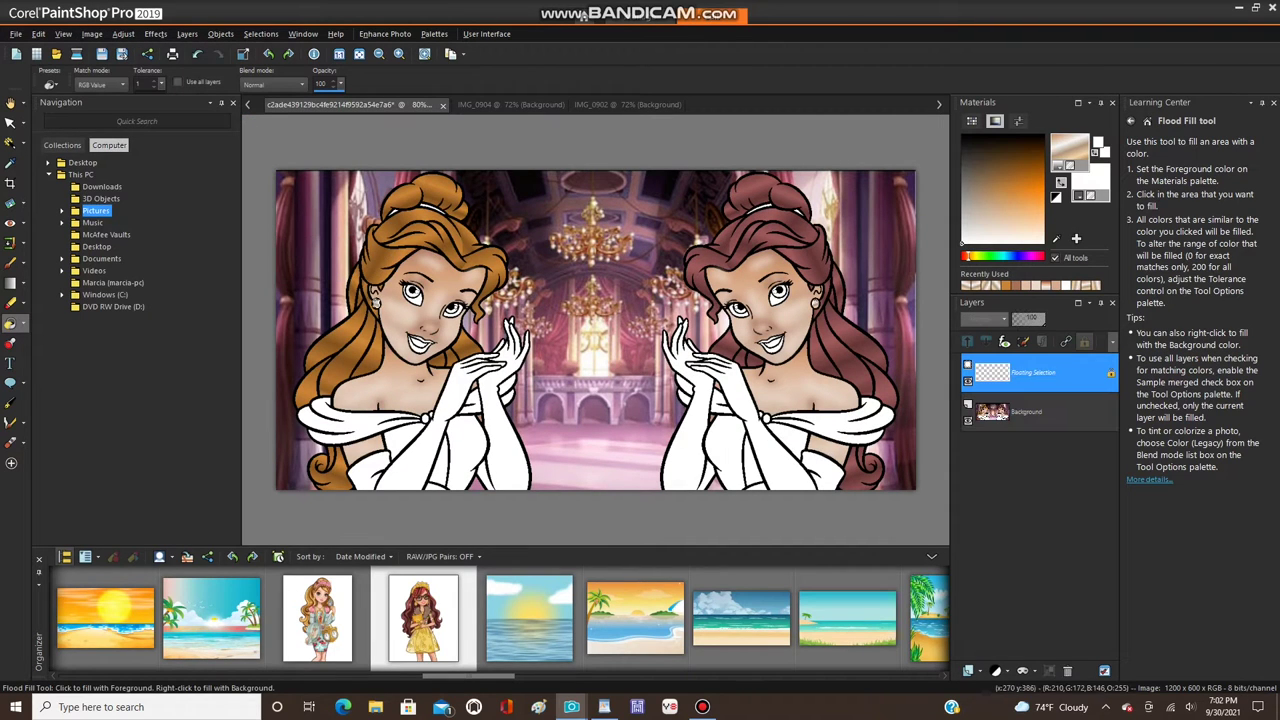
- Undo the earring's mirroring and gradient fill and clear the selection
{"action": "scroll", "coordinate": [376, 303], "scroll_direction": "up", "scroll_amount": 8}
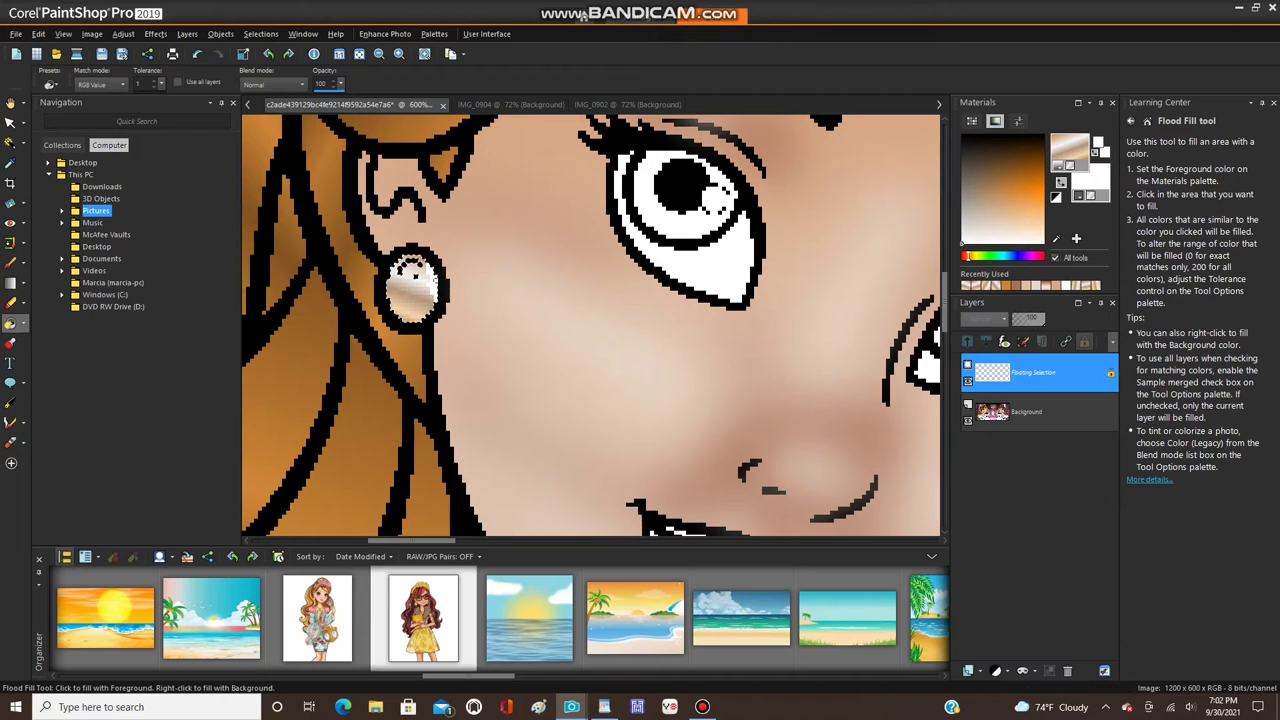
{"action": "left_click", "coordinate": [197, 54]}
{"action": "scroll", "coordinate": [440, 345], "scroll_direction": "down", "scroll_amount": 1}
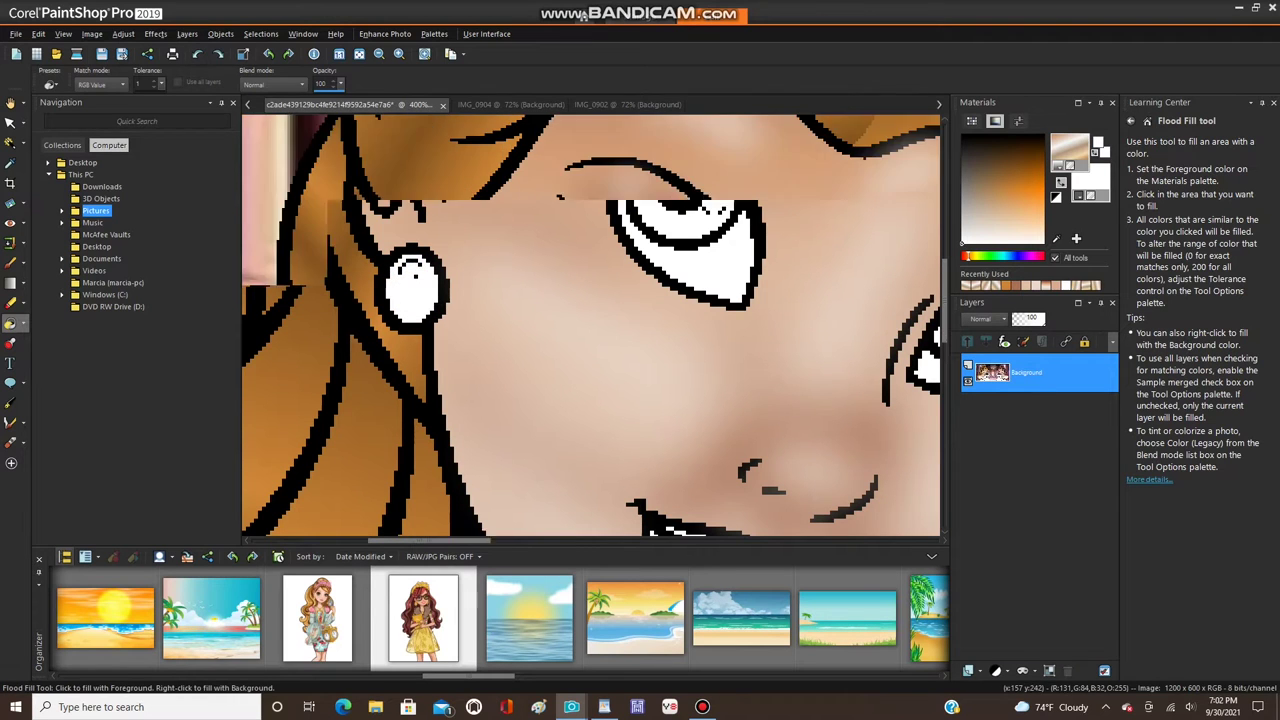
{"action": "scroll", "coordinate": [420, 320], "scroll_direction": "down", "scroll_amount": 4}
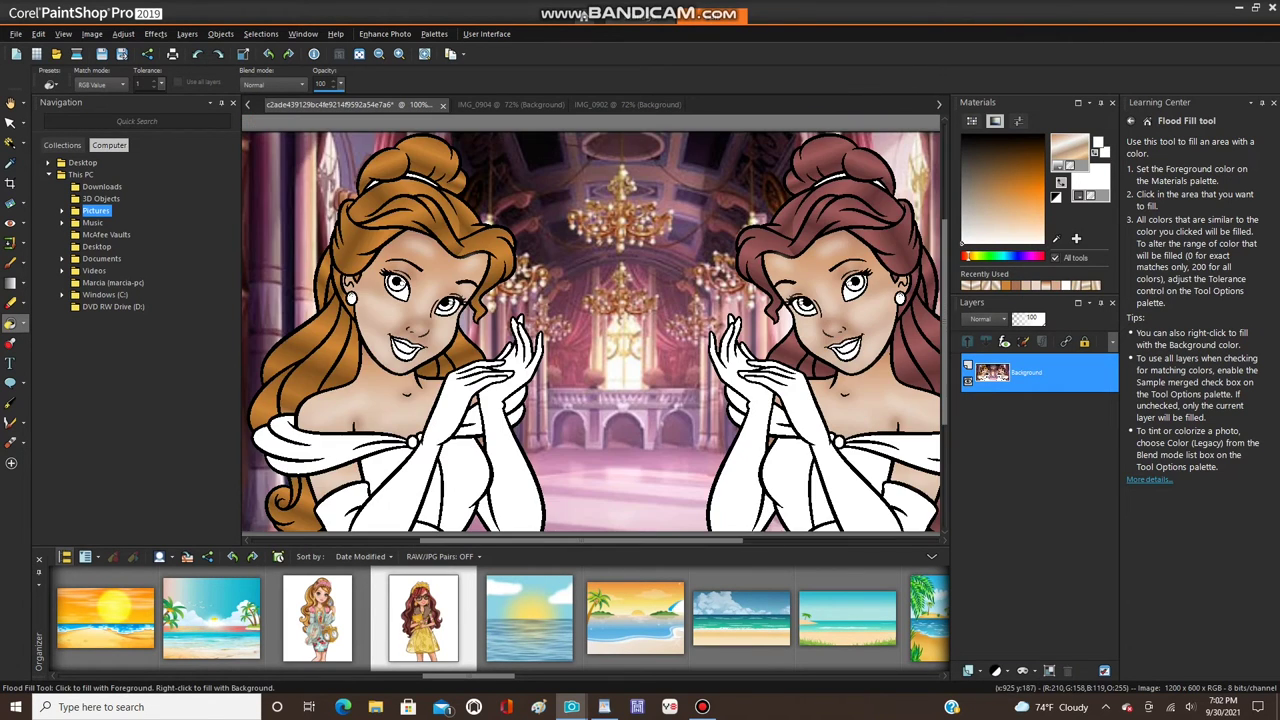
{"action": "scroll", "coordinate": [915, 295], "scroll_direction": "up", "scroll_amount": 3}
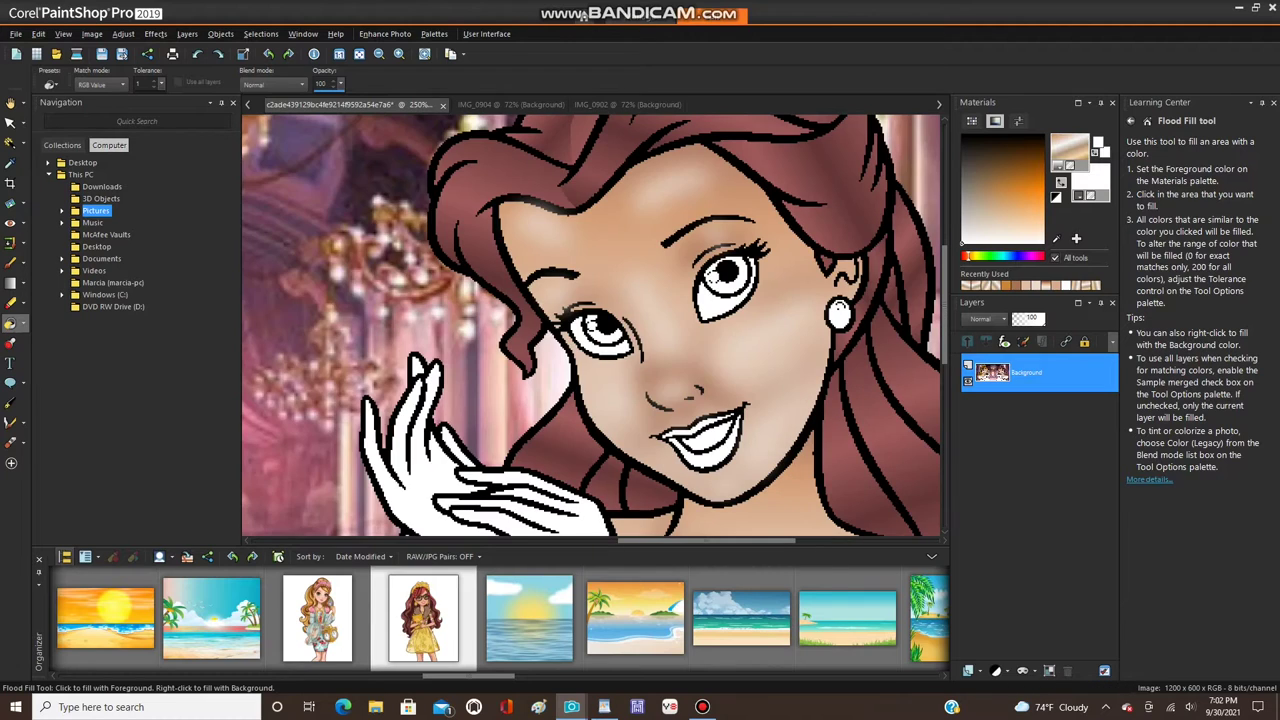
{"action": "left_click", "coordinate": [261, 34]}
{"action": "left_click", "coordinate": [300, 71]}
- Reselect the right princess's white earring with the Magic Wand and flood fill it with the gradient
{"action": "left_click", "coordinate": [11, 143]}
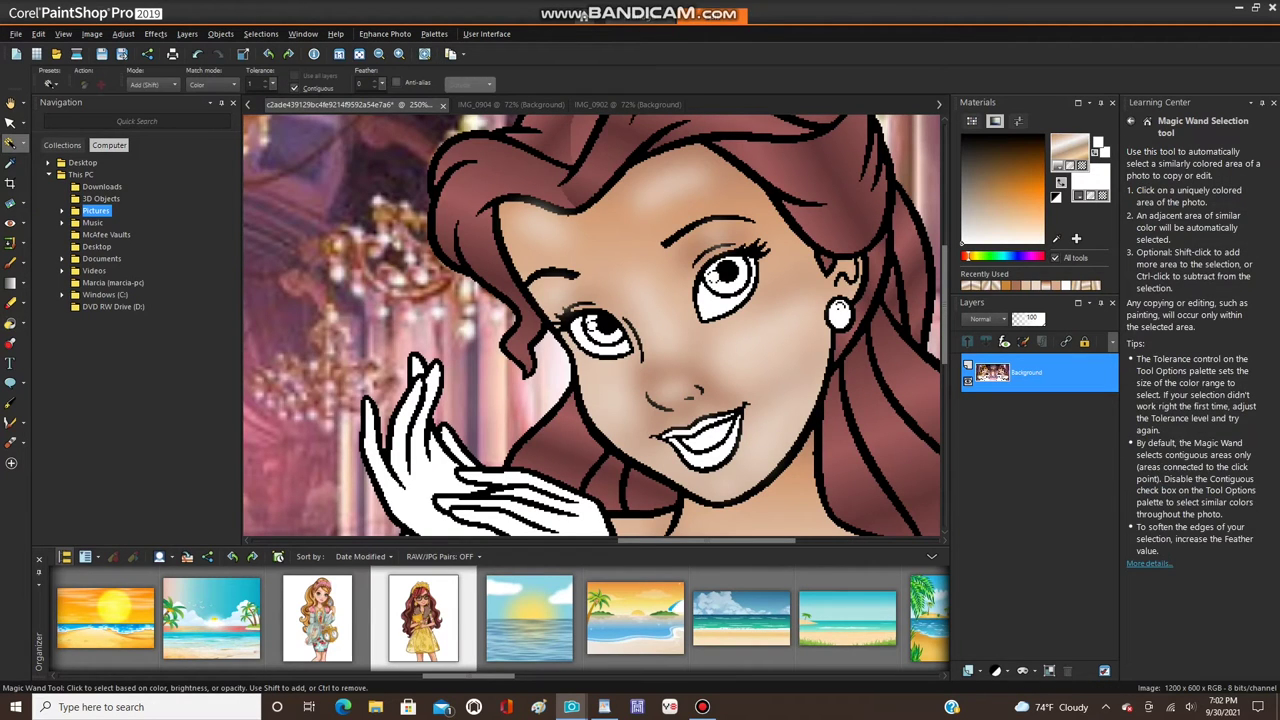
{"action": "left_click", "coordinate": [838, 314]}
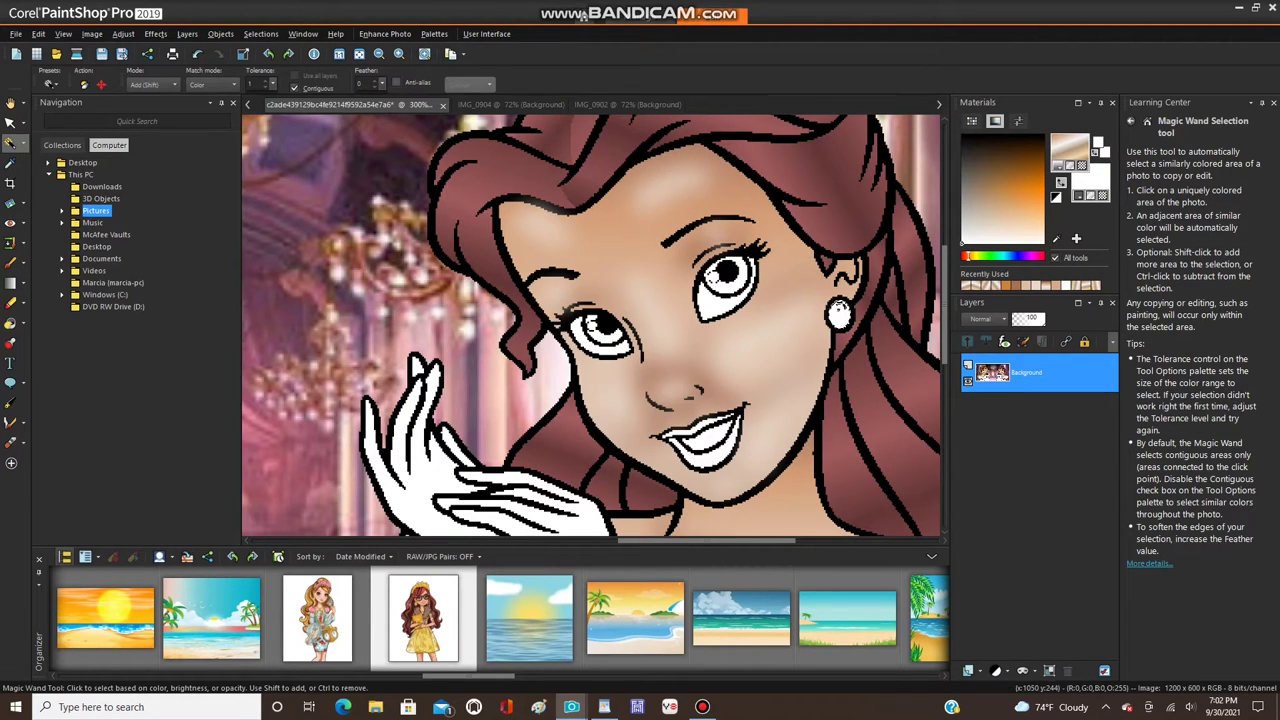
{"action": "scroll", "coordinate": [860, 306], "scroll_direction": "up", "scroll_amount": 4}
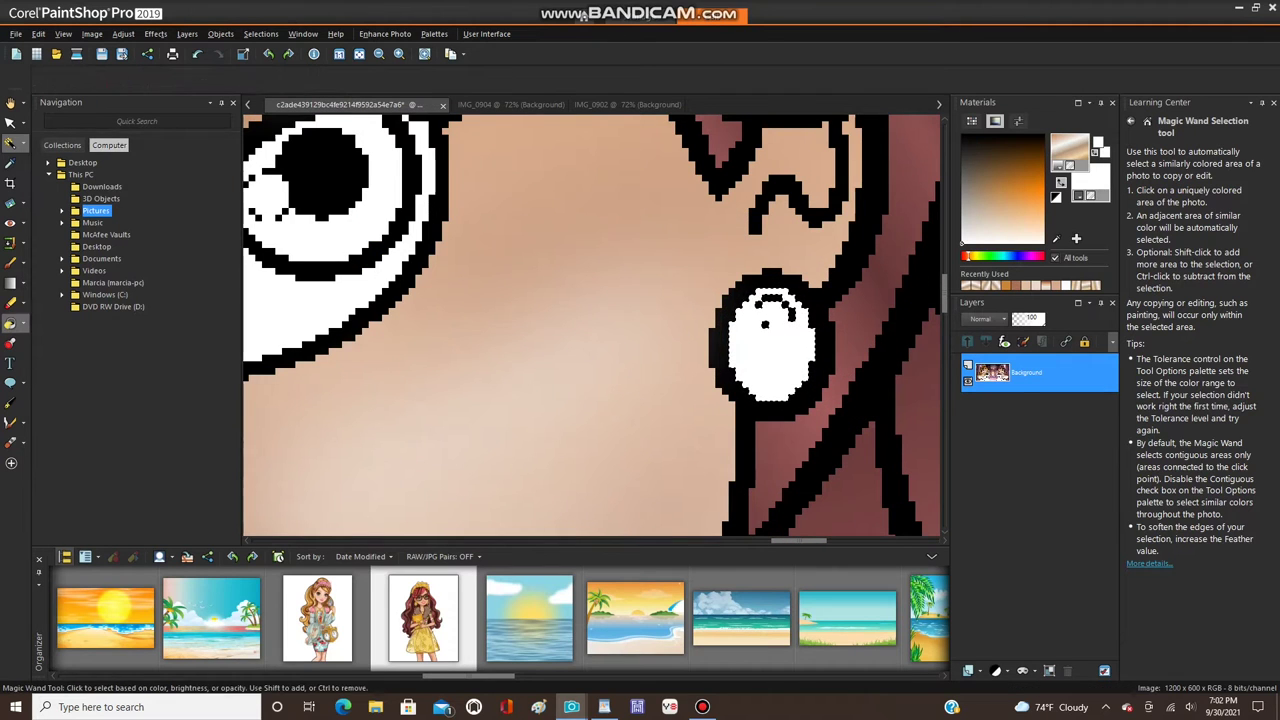
{"action": "left_click", "coordinate": [11, 323]}
{"action": "left_click", "coordinate": [755, 332]}
{"action": "scroll", "coordinate": [755, 332], "scroll_direction": "down", "scroll_amount": 2}
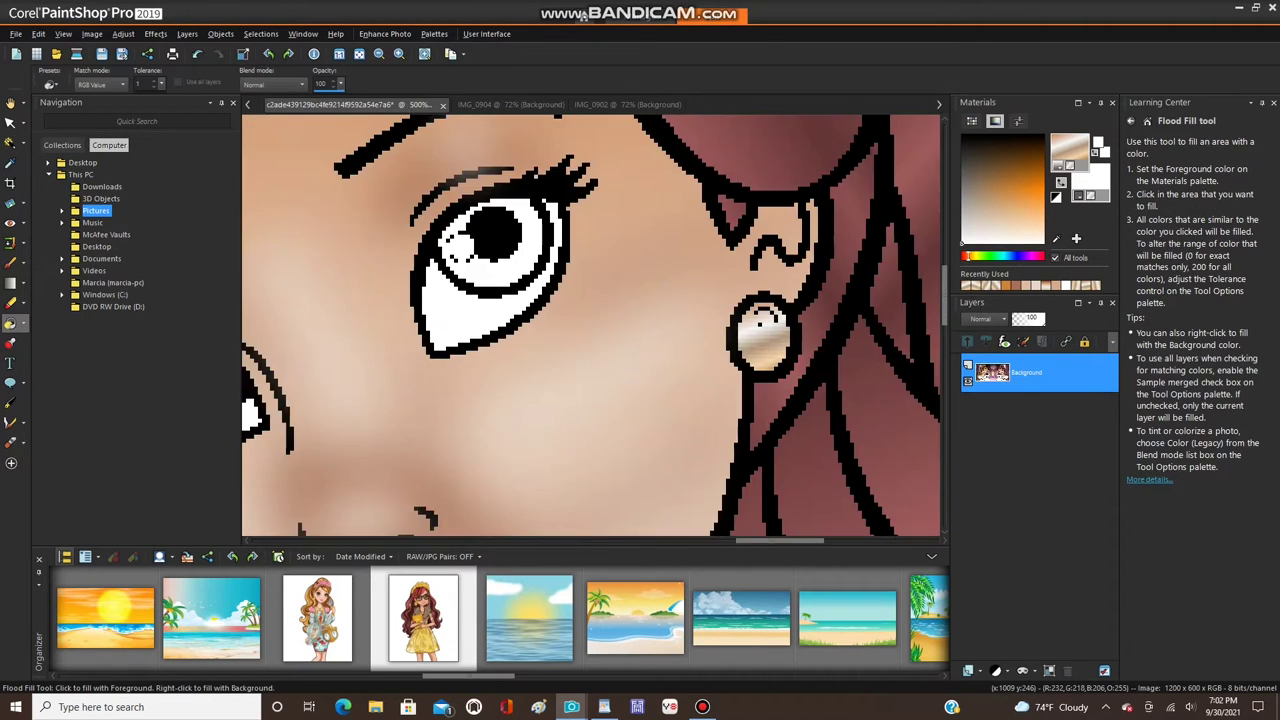
{"action": "scroll", "coordinate": [760, 320], "scroll_direction": "down", "scroll_amount": 5}
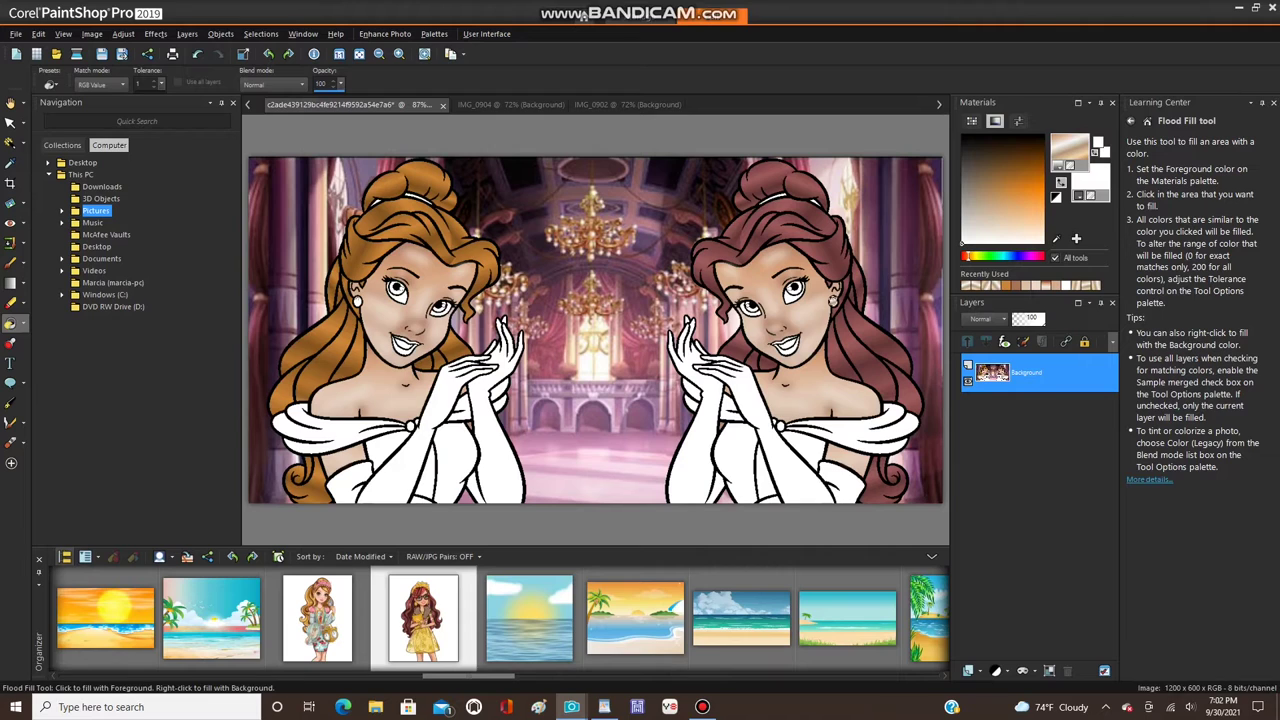
- Mirror the filled earring horizontally onto the left princess
{"action": "left_click", "coordinate": [92, 34]}
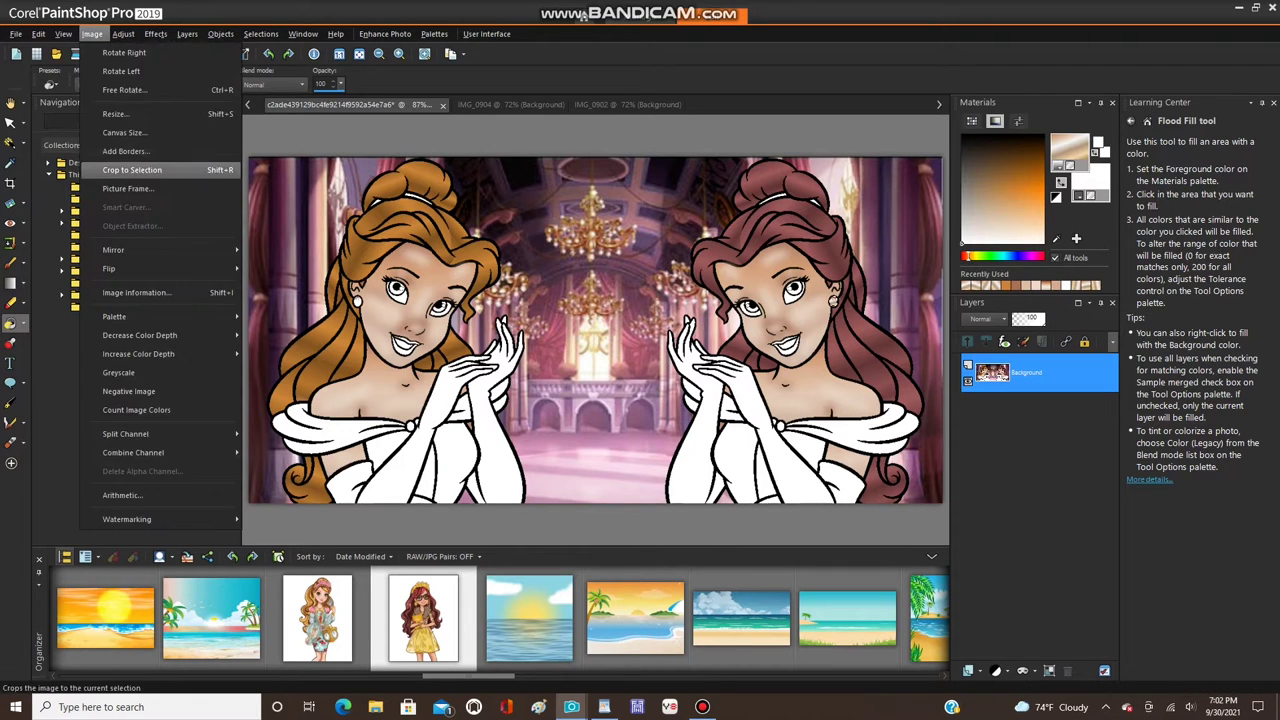
{"action": "mouse_move", "coordinate": [16, 34]}
{"action": "mouse_move", "coordinate": [170, 250]}
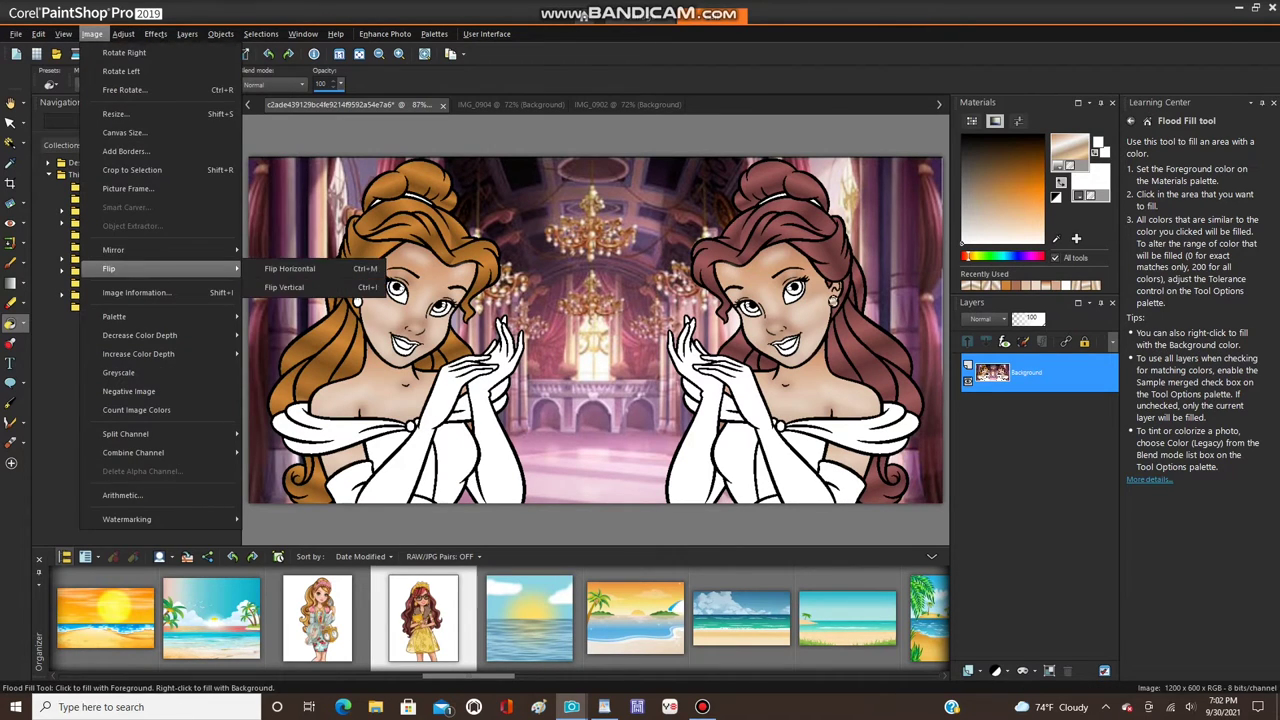
{"action": "left_click", "coordinate": [294, 250]}
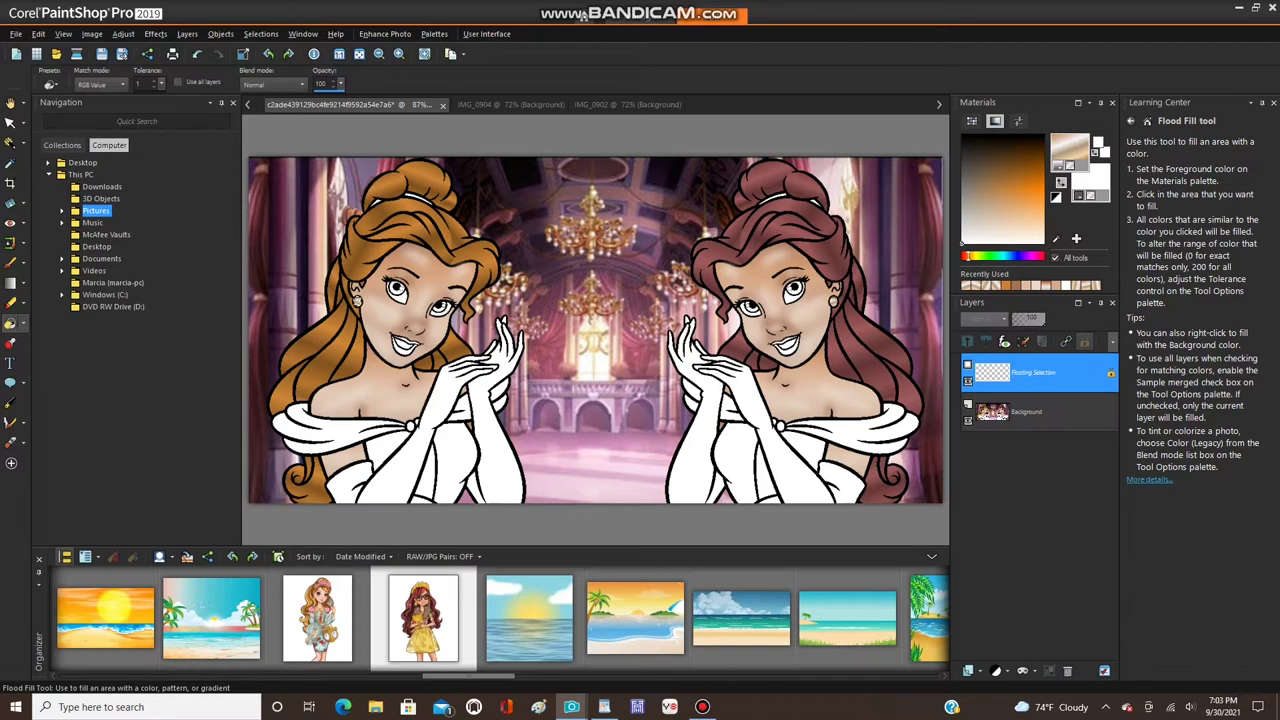
- Recolor the left princess's gradient-filled earring with white using the Color Changer and clear the selection
{"action": "left_click", "coordinate": [23, 324]}
{"action": "left_click", "coordinate": [41, 343]}
{"action": "scroll", "coordinate": [505, 350], "scroll_direction": "up", "scroll_amount": 3}
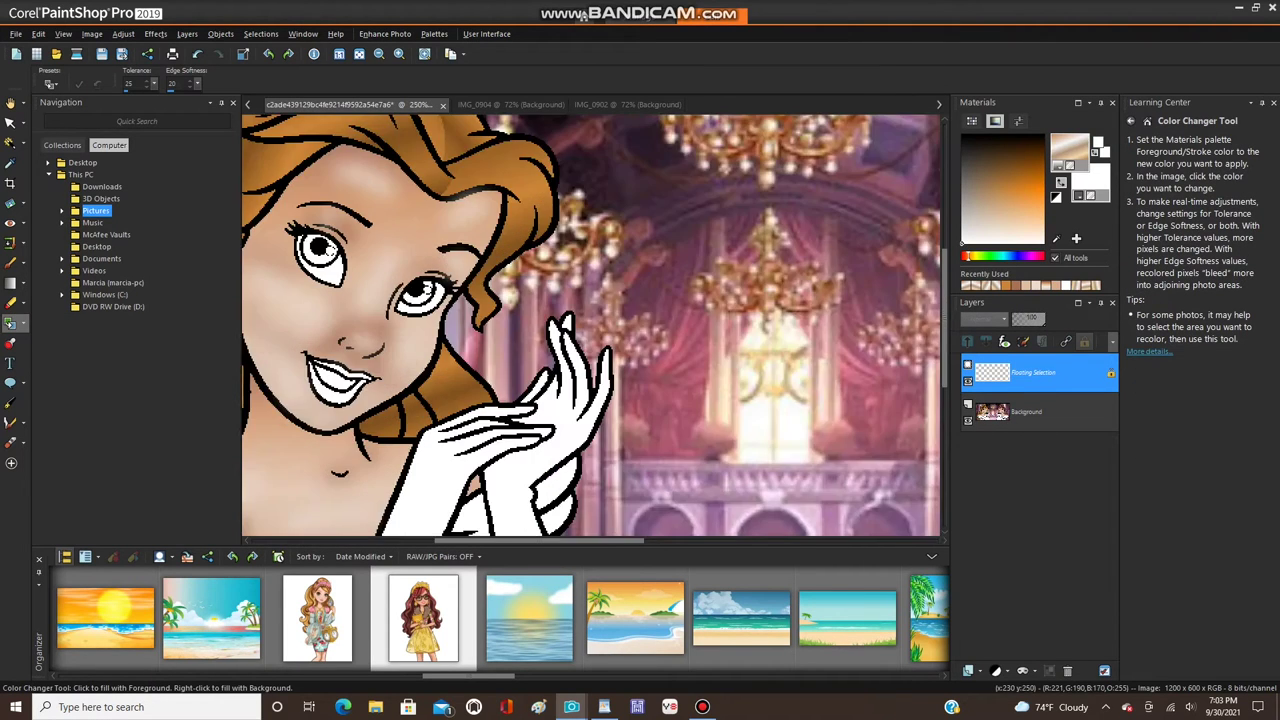
{"action": "scroll", "coordinate": [556, 339], "scroll_direction": "down", "scroll_amount": 3}
{"action": "scroll", "coordinate": [366, 326], "scroll_direction": "up", "scroll_amount": 4}
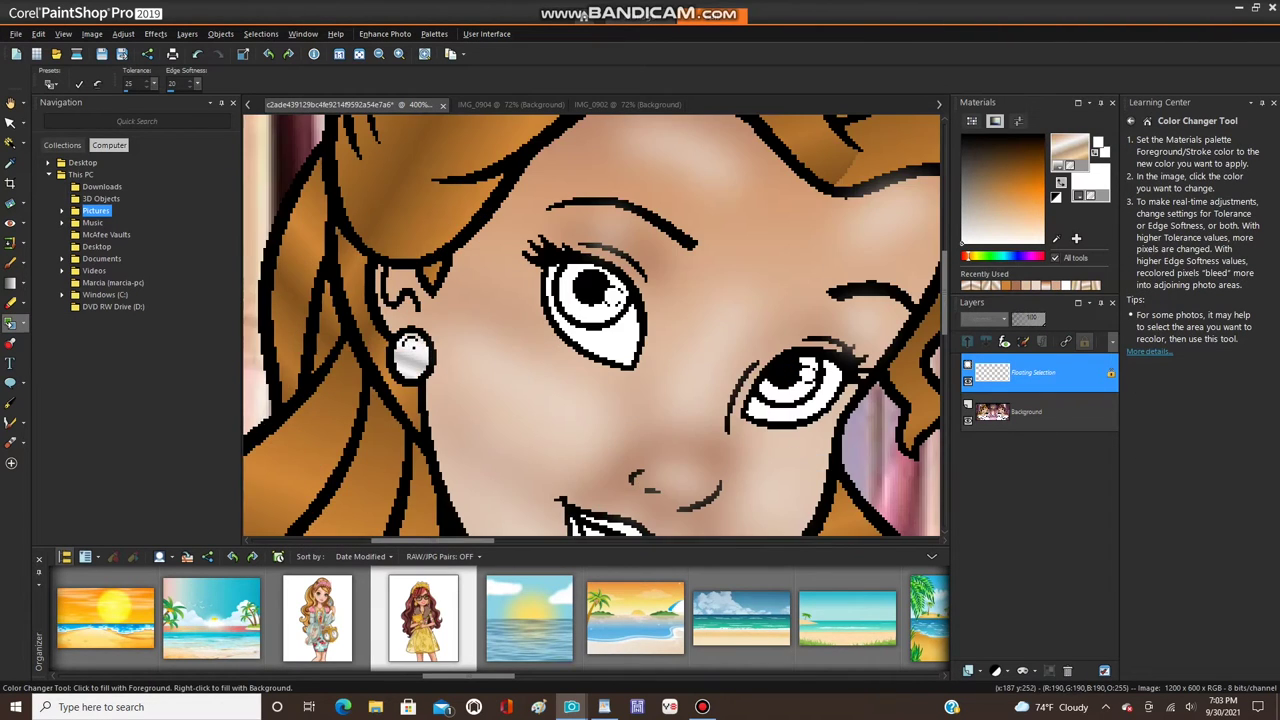
{"action": "scroll", "coordinate": [410, 345], "scroll_direction": "down", "scroll_amount": 5}
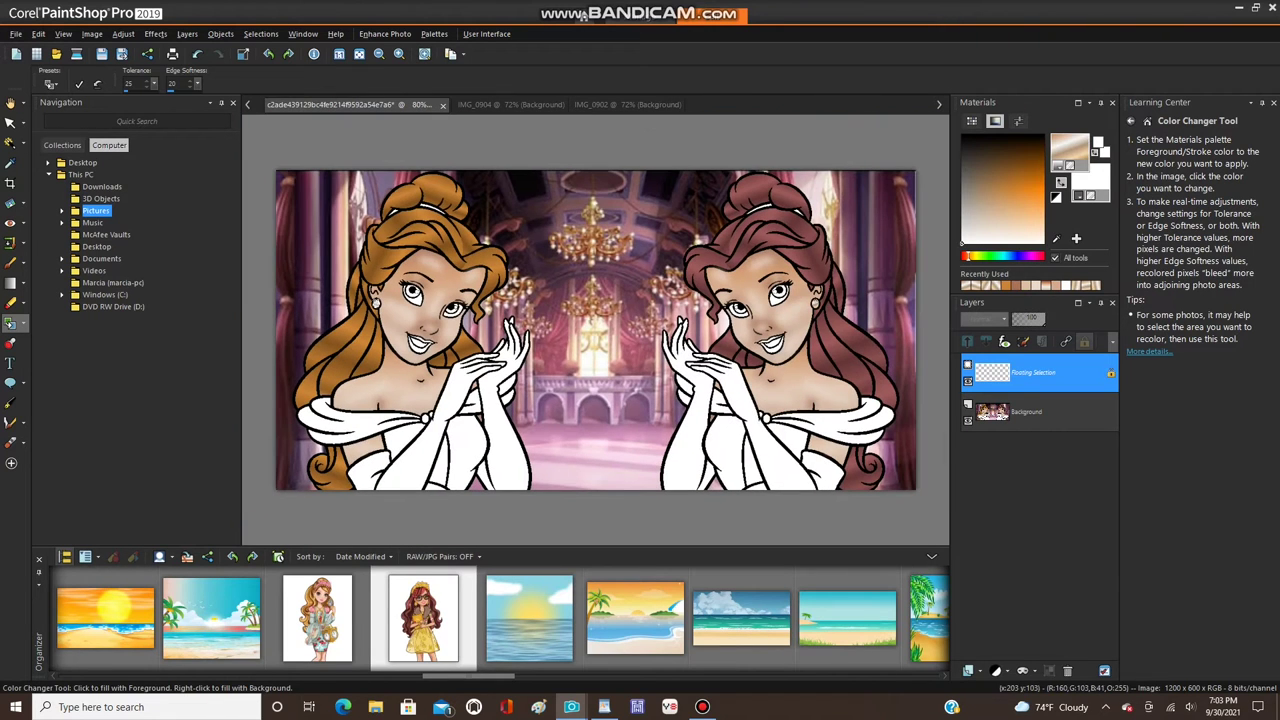
{"action": "left_click", "coordinate": [260, 33]}
{"action": "left_click", "coordinate": [280, 60]}
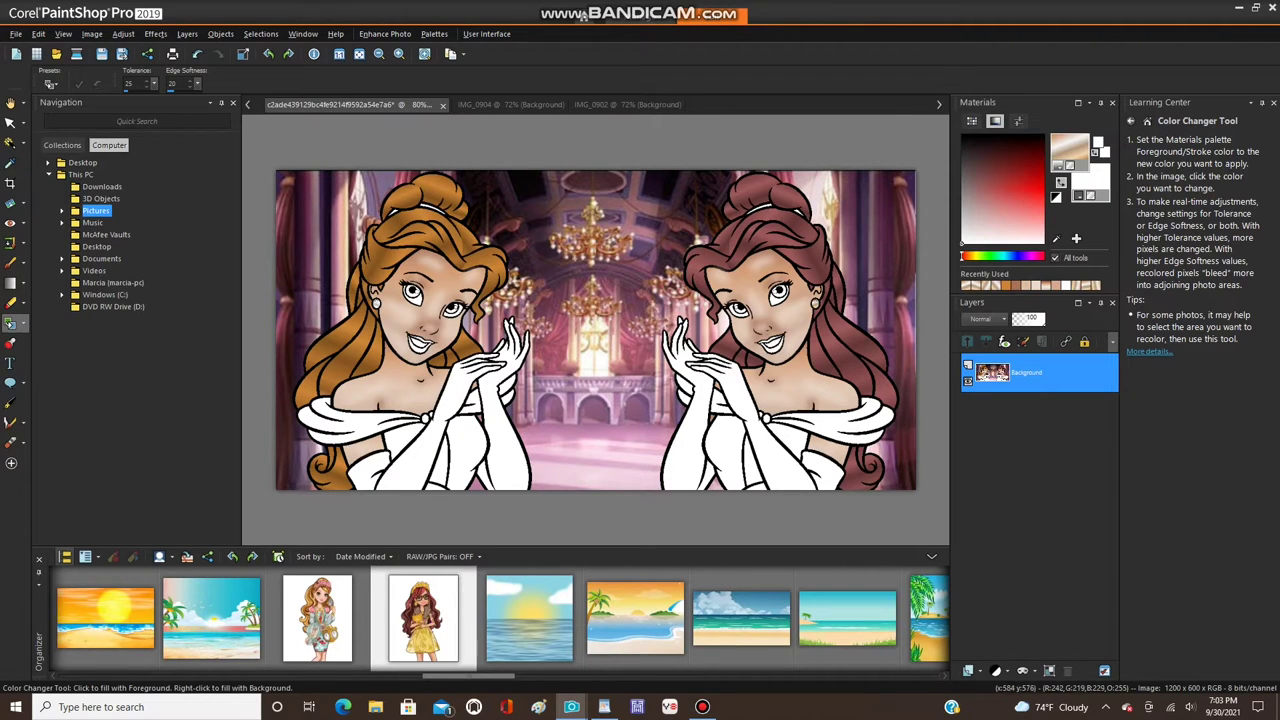
- Set the angle of the foreground material's gradient 209 to 310
{"action": "scroll", "coordinate": [432, 279], "scroll_direction": "up", "scroll_amount": 5}
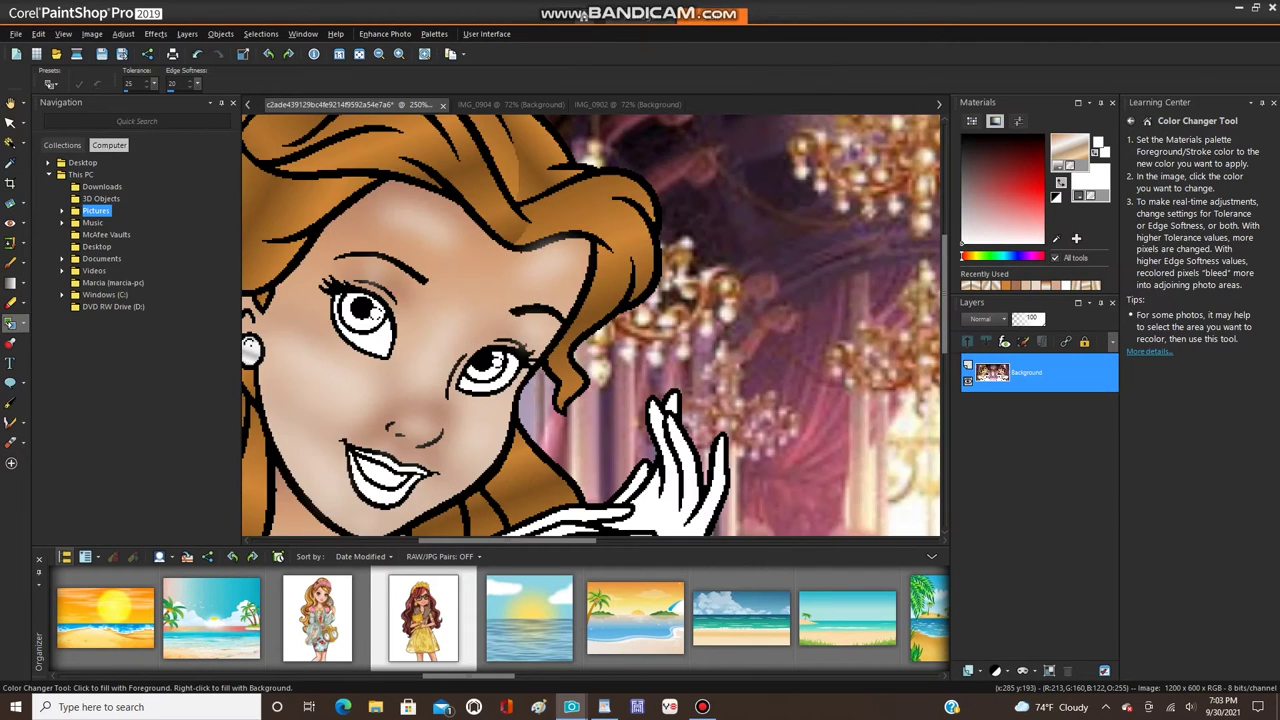
{"action": "scroll", "coordinate": [432, 279], "scroll_direction": "down", "scroll_amount": 3}
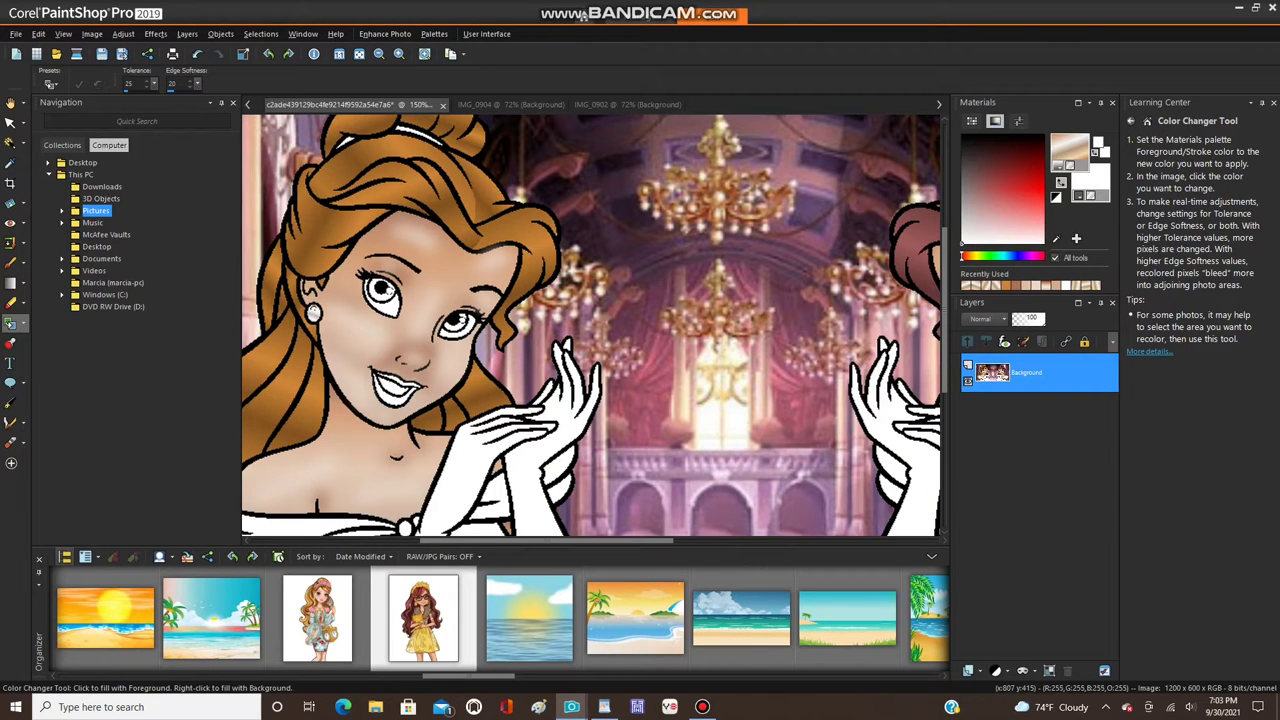
{"action": "left_click", "coordinate": [1069, 148]}
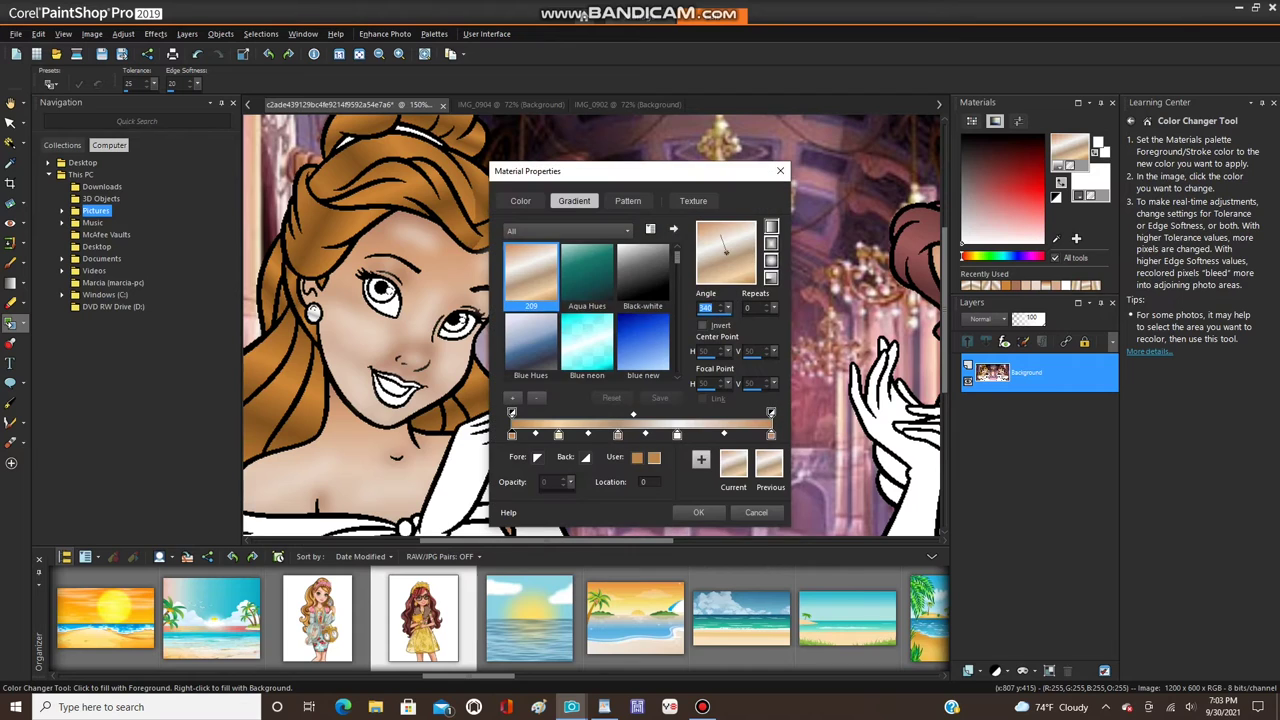
{"action": "type", "text": "307"}
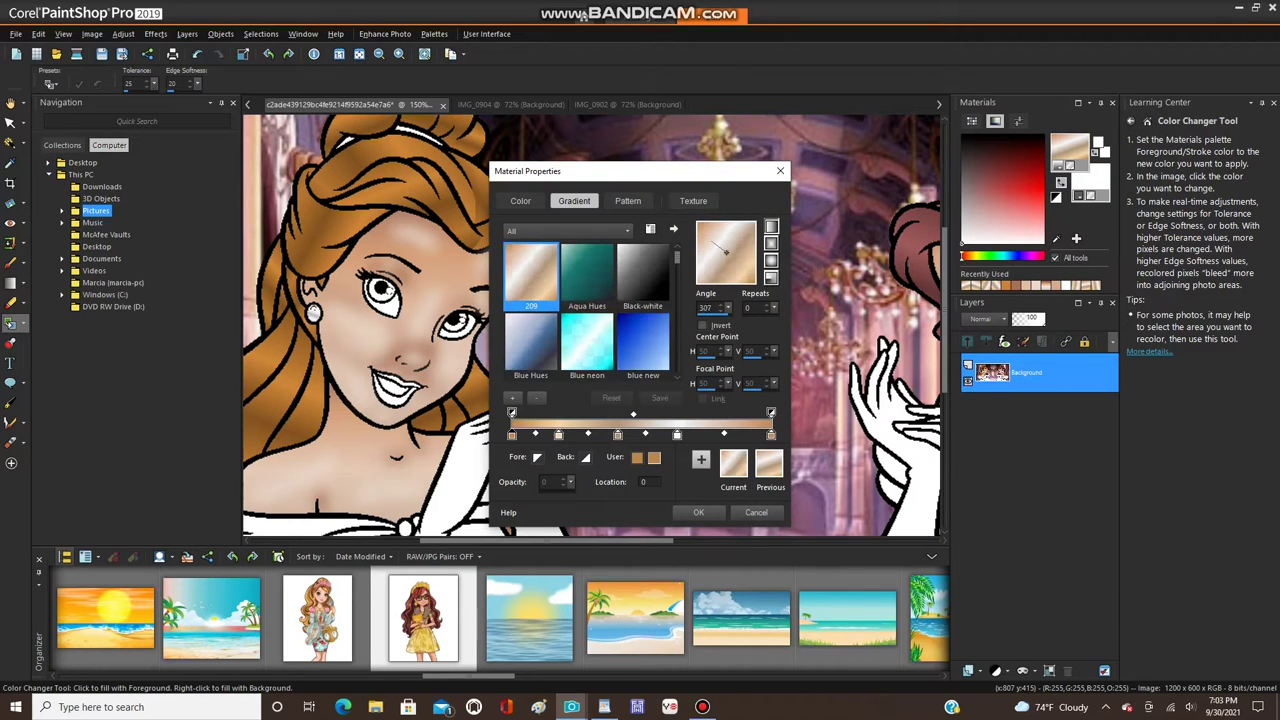
{"action": "left_click_drag", "start_coordinate": [711, 241], "coordinate": [713, 241]}
{"action": "left_click", "coordinate": [699, 513]}
- Switch to WordPad, replace the whole note with "ANGLE 310", and return to PaintShop Pro
{"action": "left_click", "coordinate": [604, 707]}
{"action": "key", "text": "ctrl+a"}
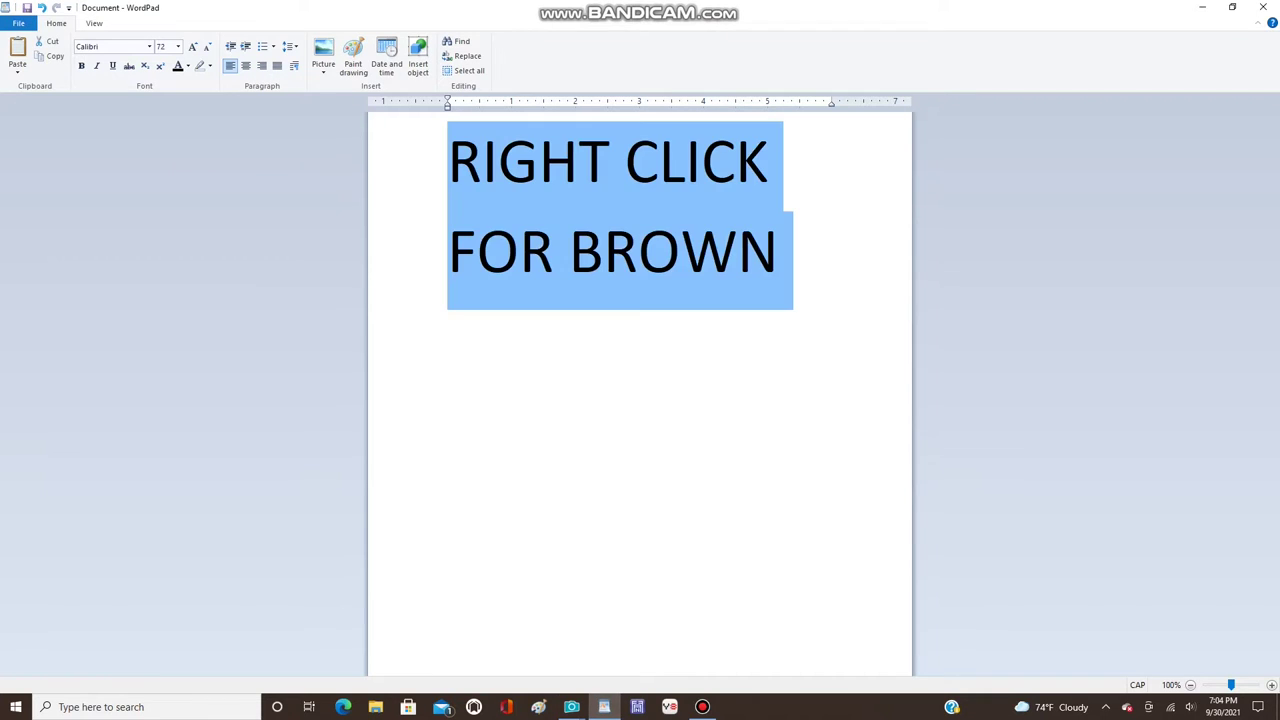
{"action": "type", "text": "ANG"}
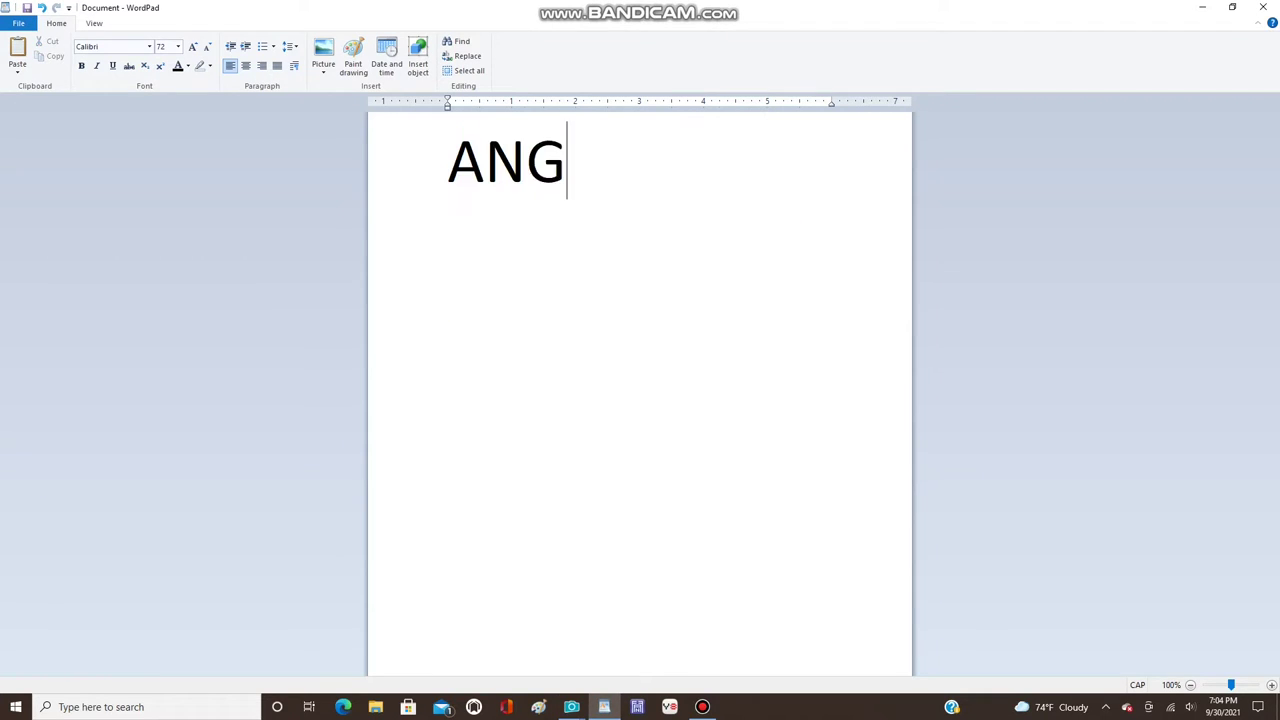
{"action": "type", "text": "LE 310"}
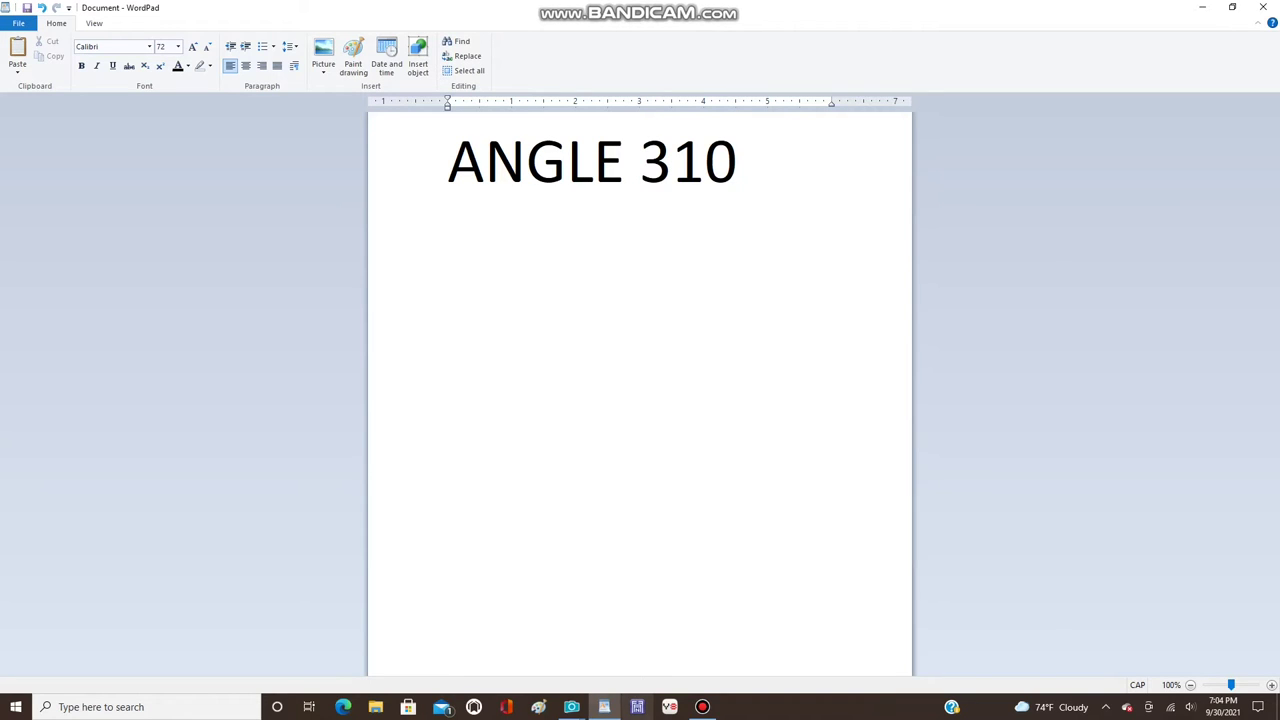
{"action": "mouse_move", "coordinate": [571, 707]}
{"action": "left_click", "coordinate": [425, 645]}
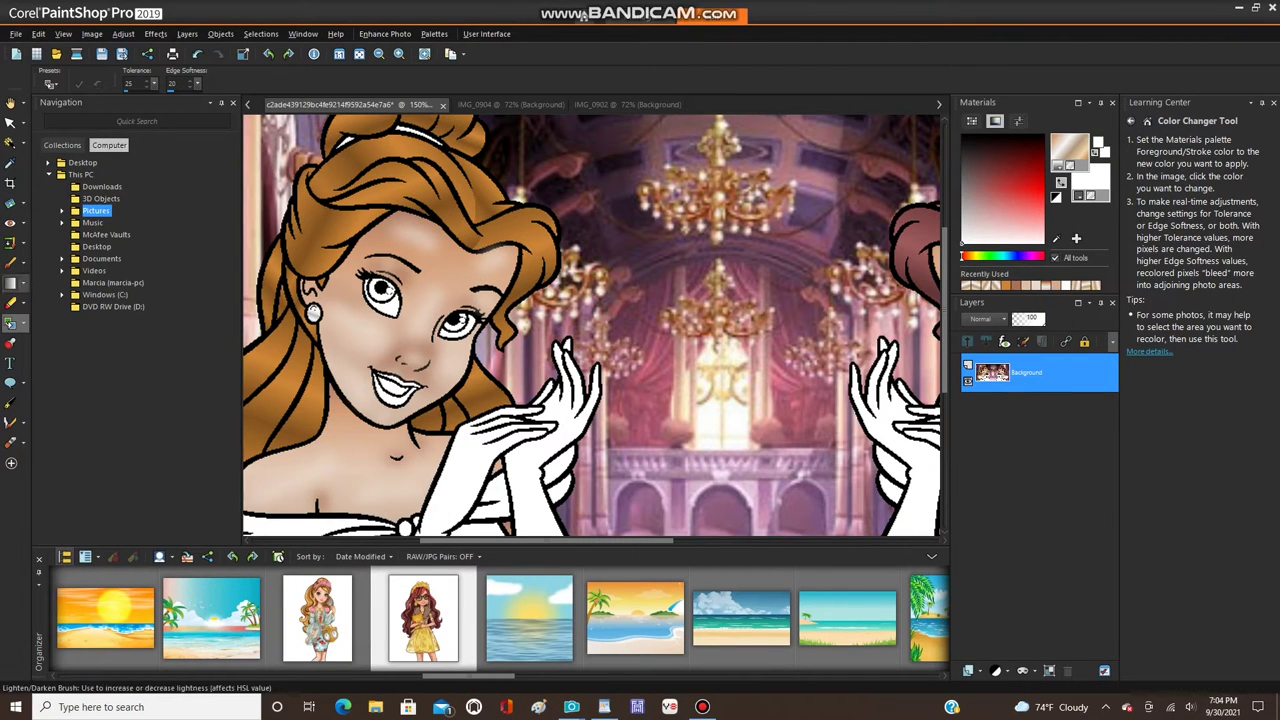
- Select the left princess's lips with the Magic Wand and flood fill the lower lip with the gradient
{"action": "left_click", "coordinate": [24, 323]}
{"action": "left_click", "coordinate": [72, 323]}
{"action": "scroll", "coordinate": [352, 294], "scroll_direction": "up", "scroll_amount": 5}
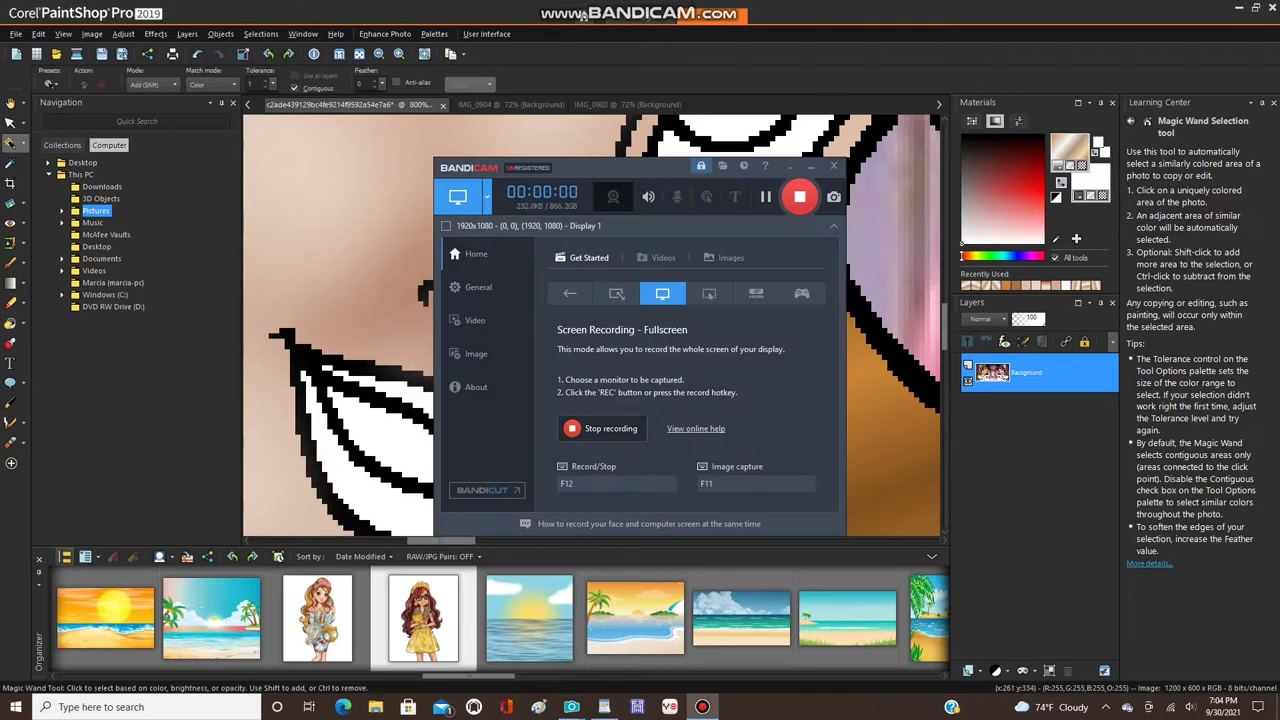
{"action": "left_click", "coordinate": [811, 167]}
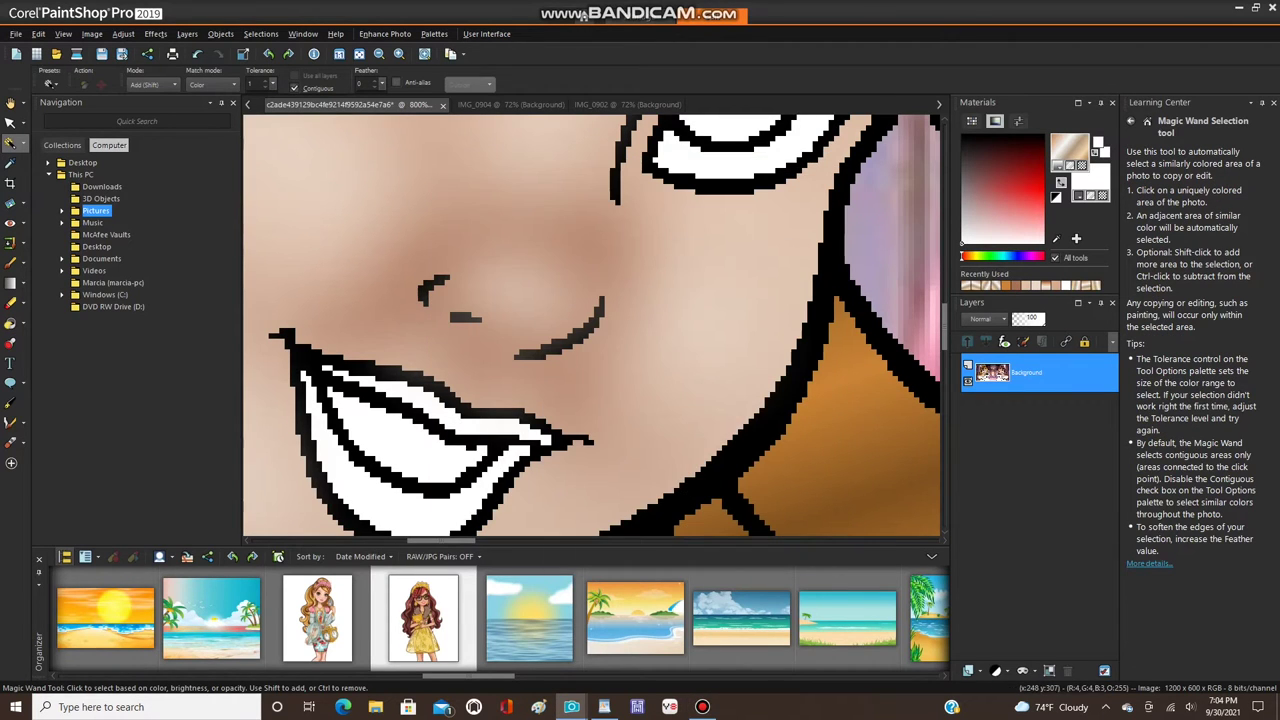
{"action": "left_click", "coordinate": [325, 368]}
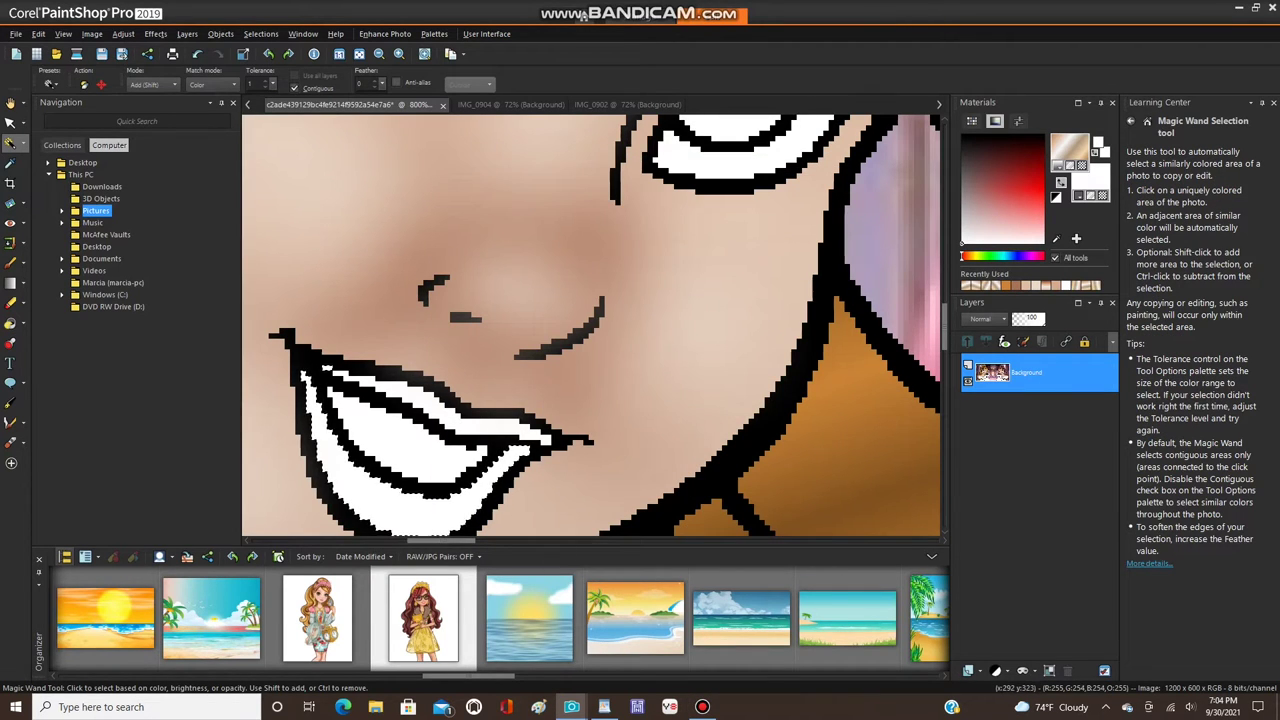
{"action": "key", "text": "f"}
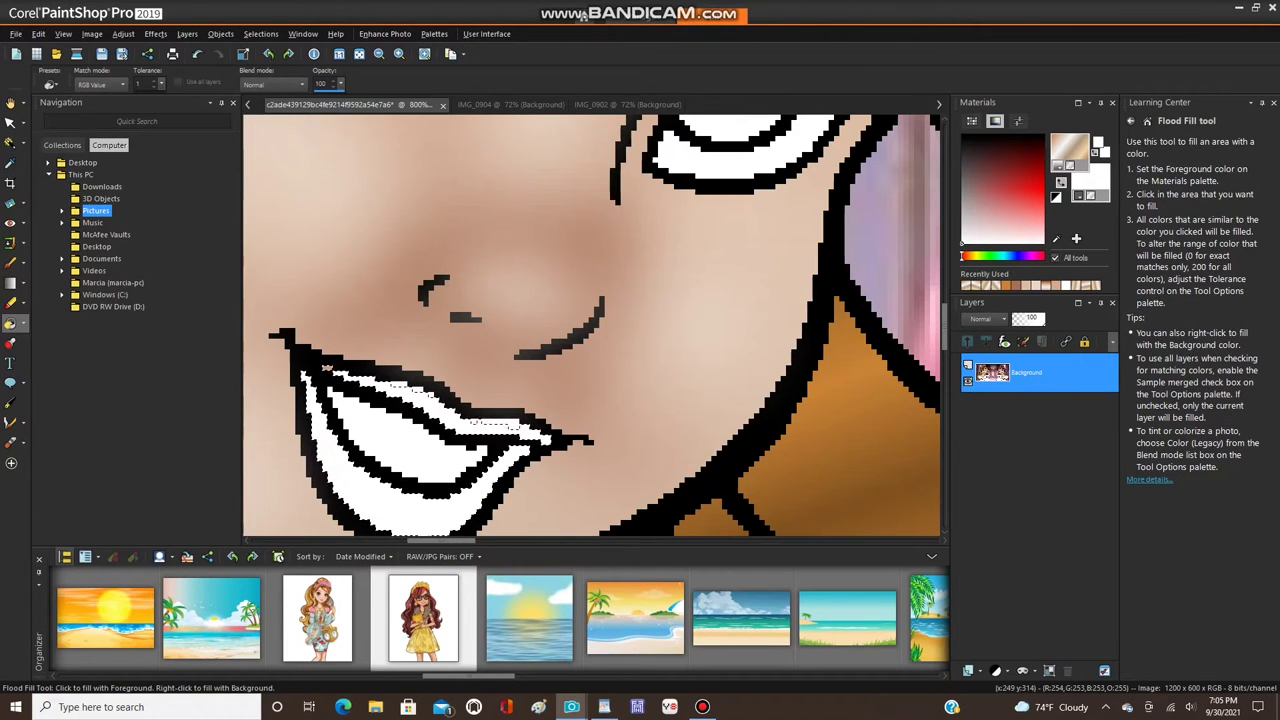
{"action": "scroll", "coordinate": [351, 512], "scroll_direction": "up", "scroll_amount": 1}
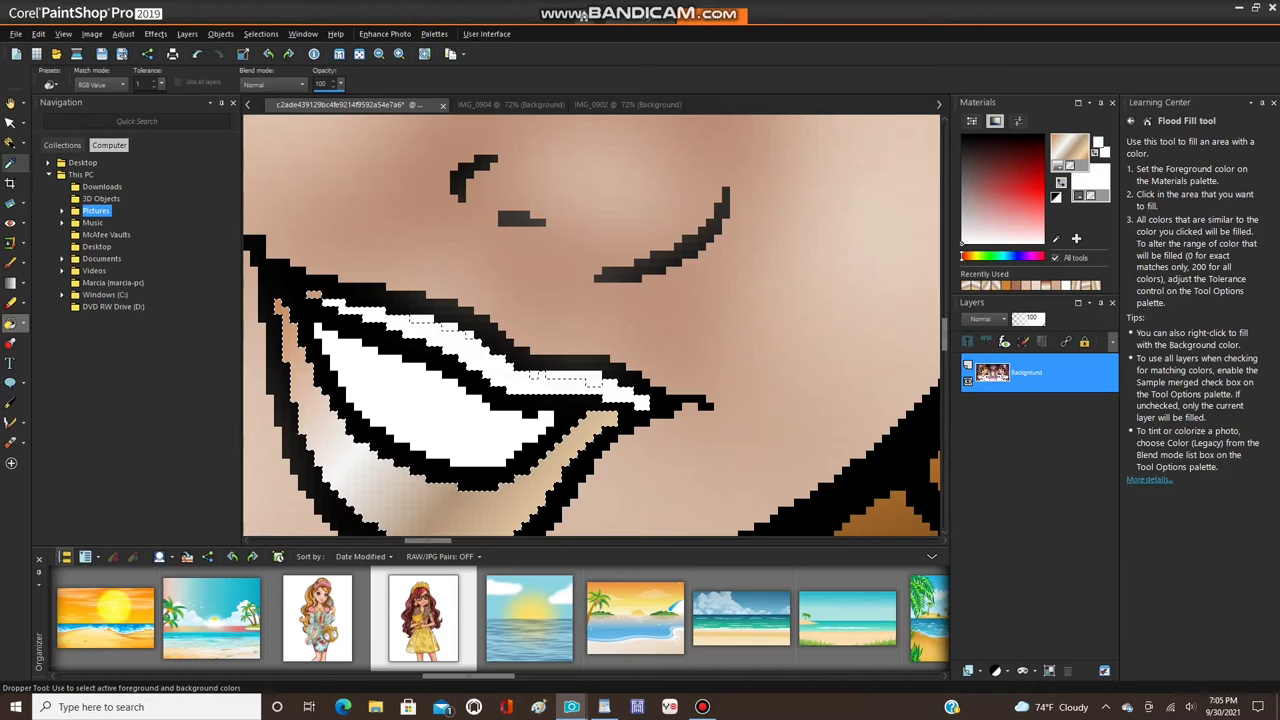
- Add the remaining unselected parts of the left princess's upper lip to the Magic Wand selection
{"action": "left_click", "coordinate": [10, 143]}
{"action": "left_click", "coordinate": [566, 381]}
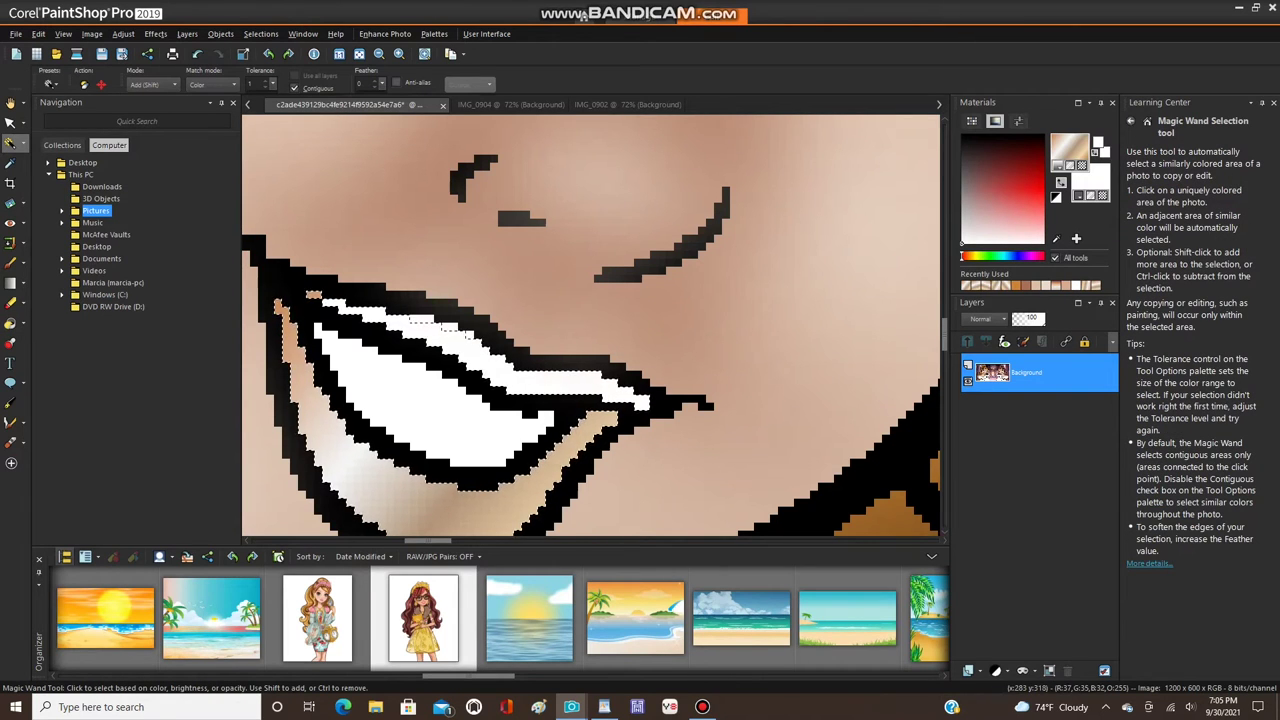
{"action": "scroll", "coordinate": [330, 317], "scroll_direction": "up", "scroll_amount": 1}
{"action": "scroll", "coordinate": [330, 317], "scroll_direction": "down", "scroll_amount": 2}
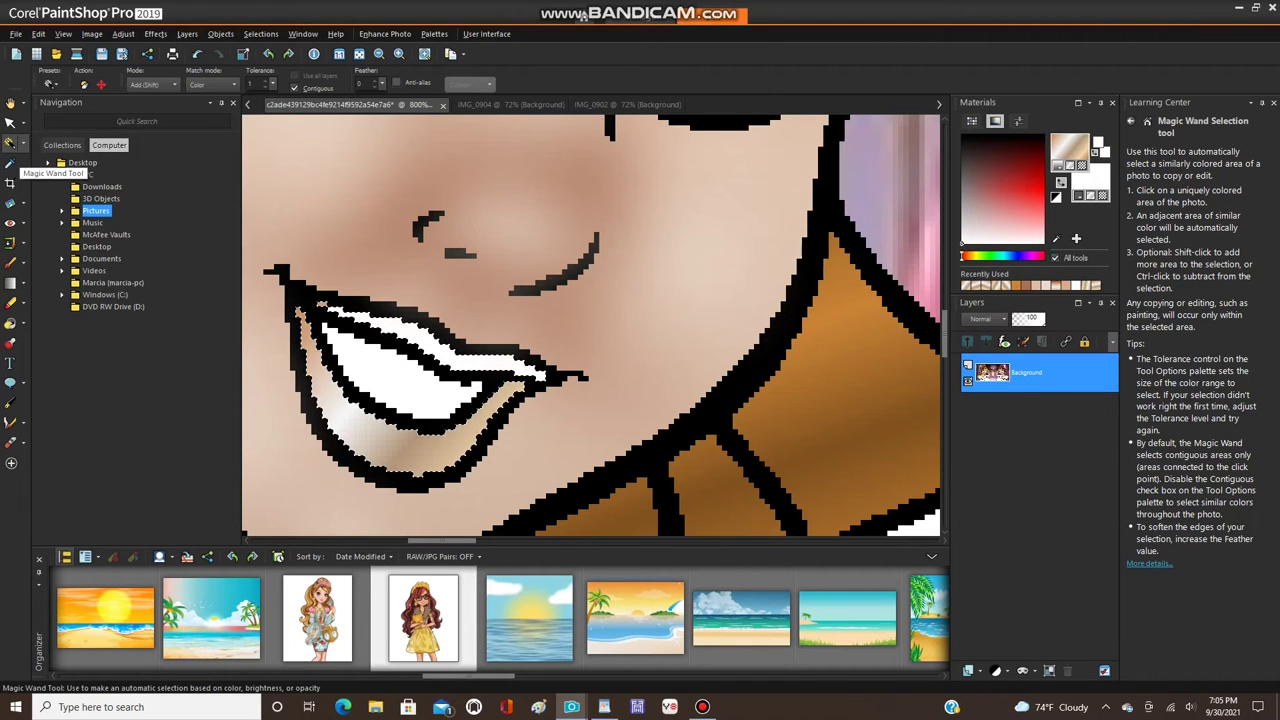
- Flood fill all white areas of the left princess's upper lip with the gradient
{"action": "left_click", "coordinate": [10, 323]}
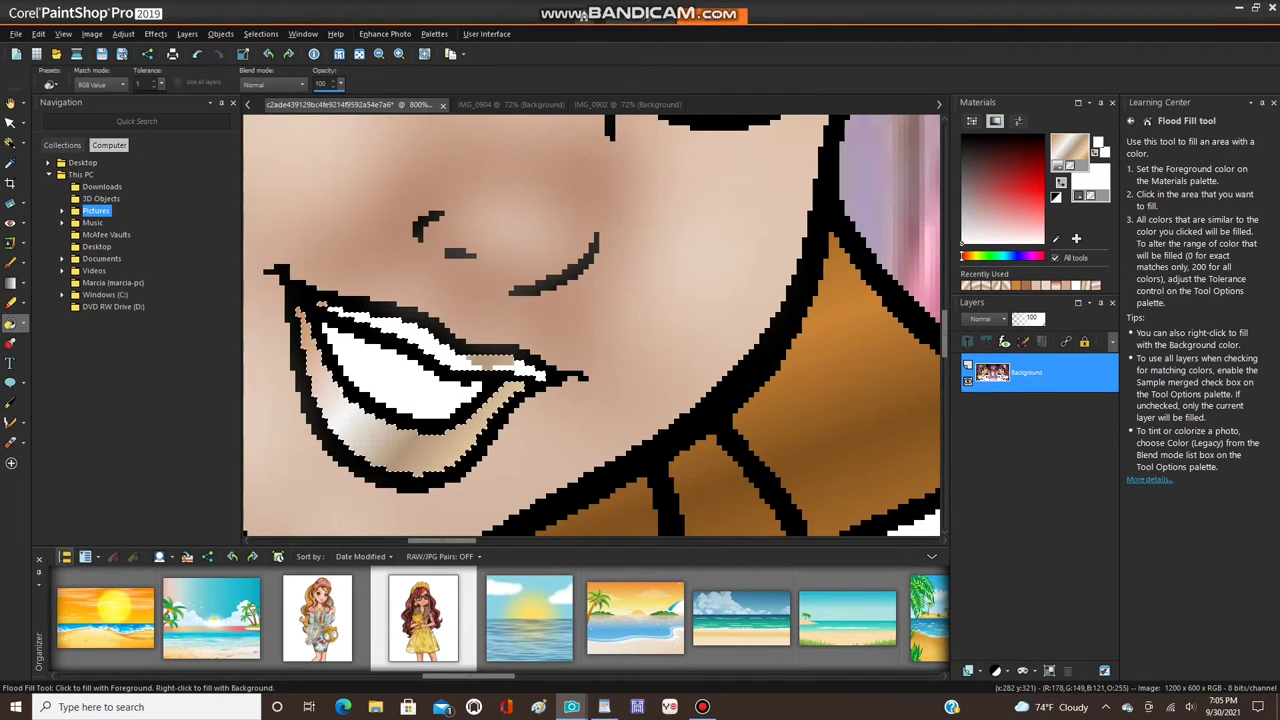
{"action": "scroll", "coordinate": [432, 315], "scroll_direction": "up", "scroll_amount": 2}
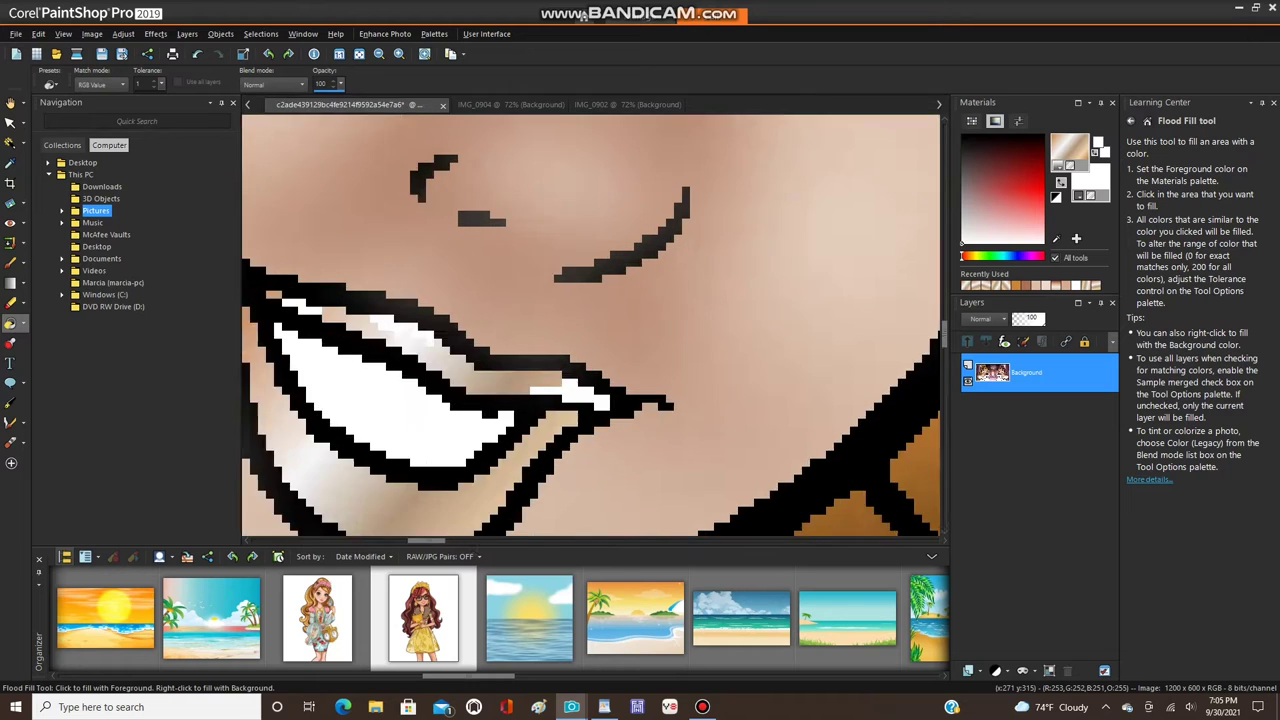
{"action": "scroll", "coordinate": [543, 351], "scroll_direction": "down", "scroll_amount": 2}
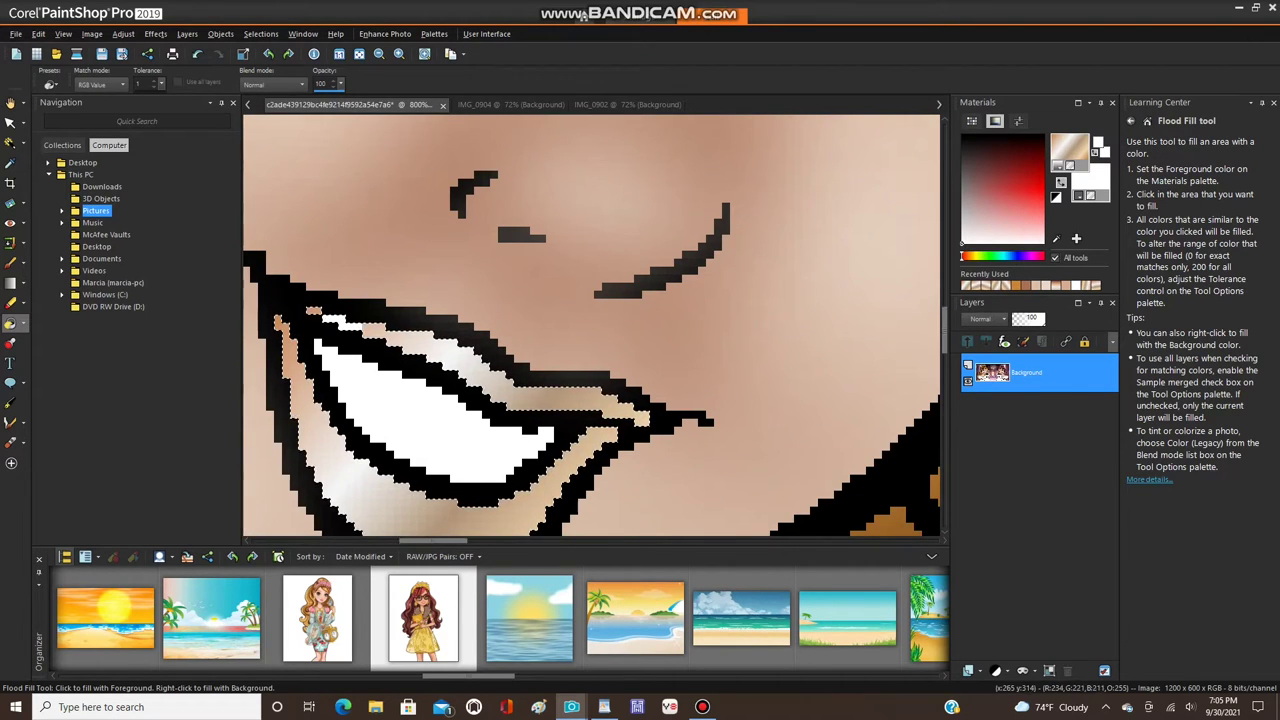
{"action": "scroll", "coordinate": [591, 325], "scroll_direction": "down", "scroll_amount": 1}
{"action": "scroll", "coordinate": [591, 325], "scroll_direction": "up", "scroll_amount": 2}
{"action": "scroll", "coordinate": [591, 325], "scroll_direction": "down", "scroll_amount": 2}
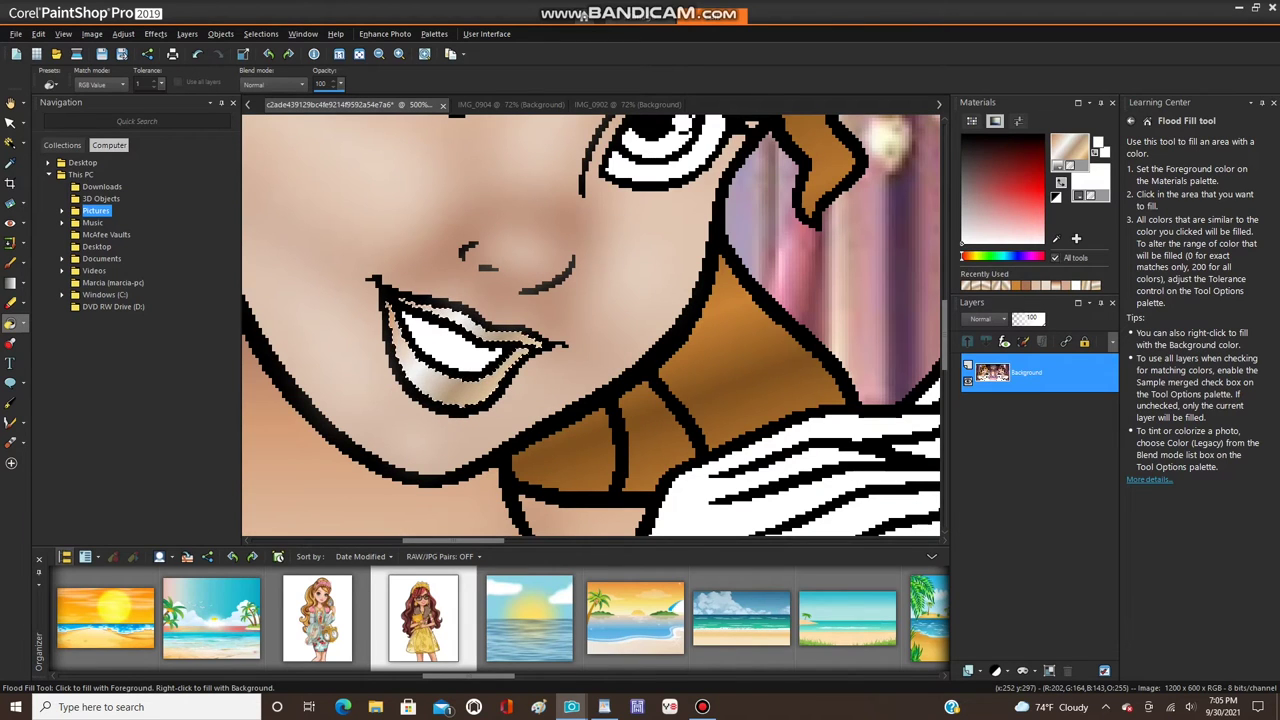
{"action": "scroll", "coordinate": [430, 300], "scroll_direction": "down", "scroll_amount": 2}
{"action": "scroll", "coordinate": [591, 325], "scroll_direction": "down", "scroll_amount": 3}
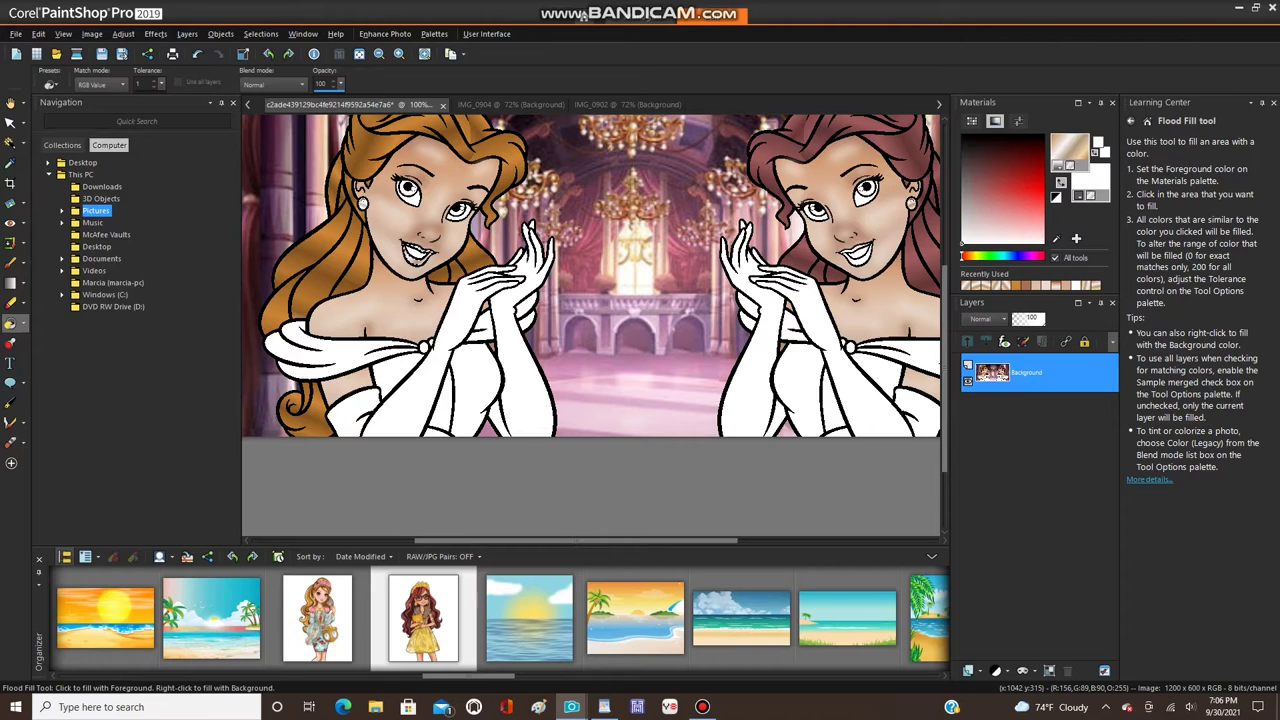
- Set the foreground color to a dusty pink with R 216, G 165 and B 165
{"action": "left_click", "coordinate": [1000, 211]}
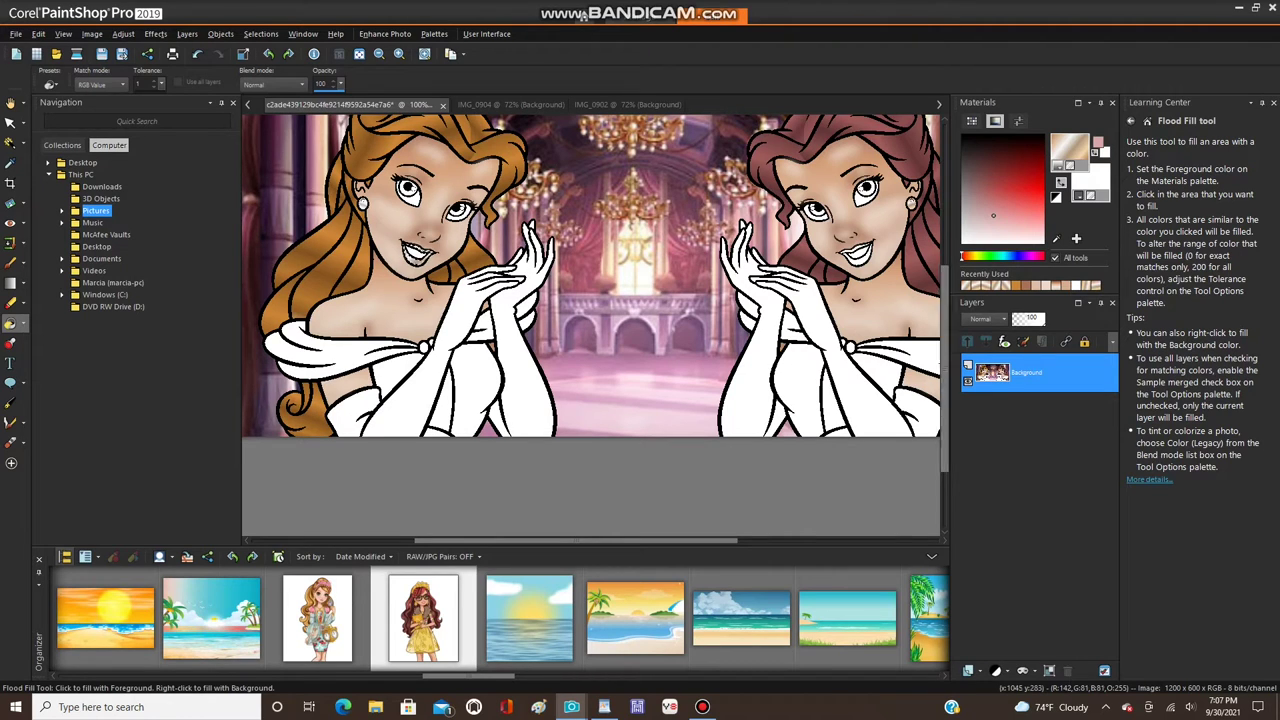
- Add the size 36 lines "R 216" and "G & B 165" below the WordPad note, and return to PaintShop Pro
{"action": "left_click", "coordinate": [604, 707]}
{"action": "left_click", "coordinate": [448, 226]}
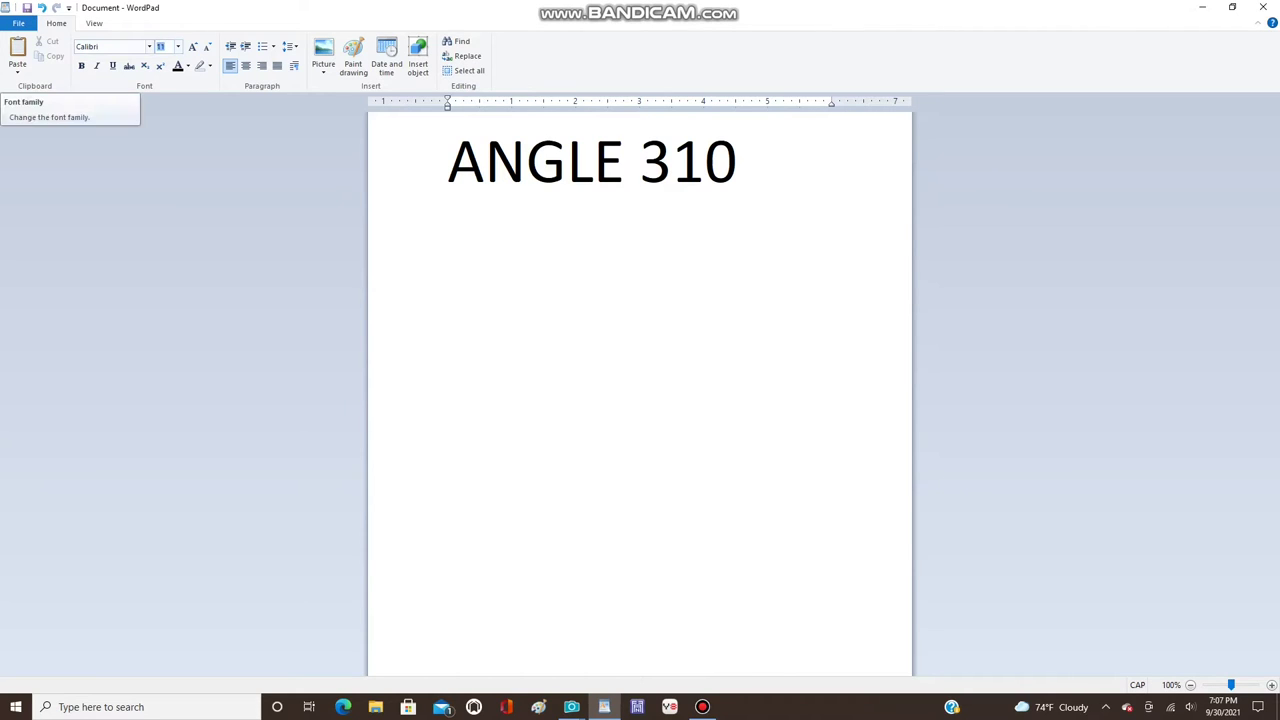
{"action": "type", "text": "30"}
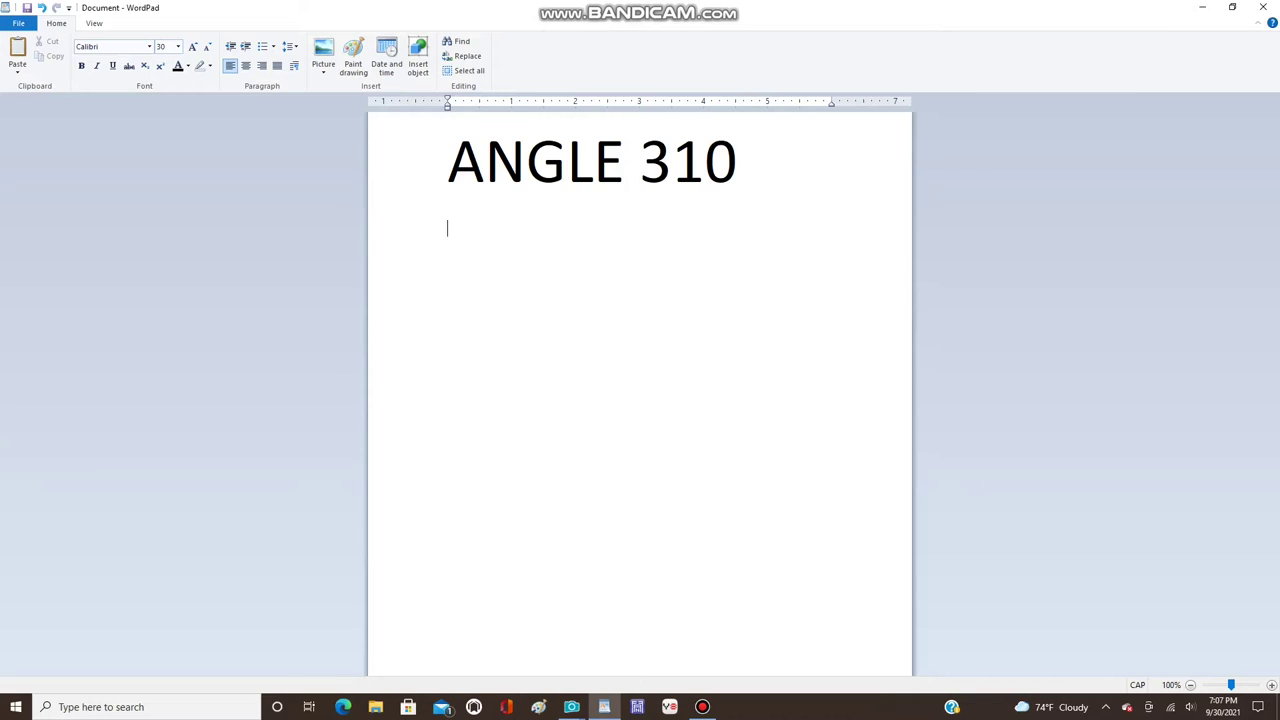
{"action": "left_click", "coordinate": [178, 46]}
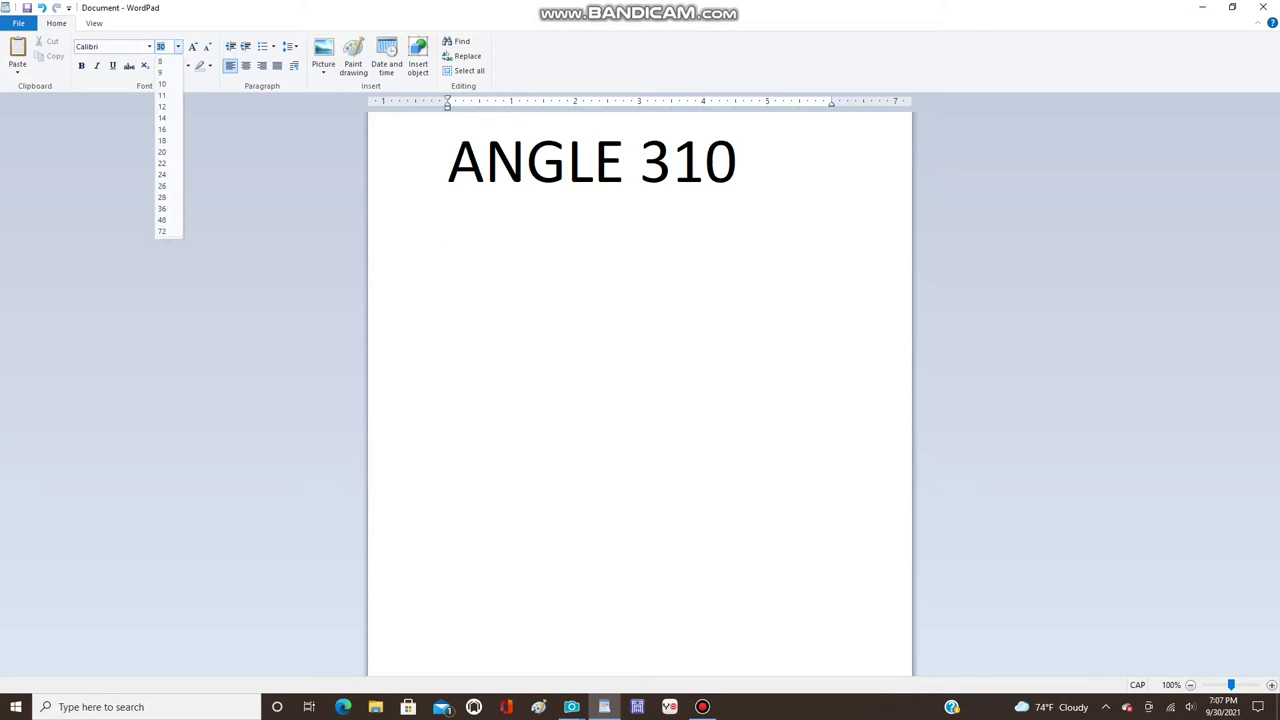
{"action": "left_click", "coordinate": [166, 212]}
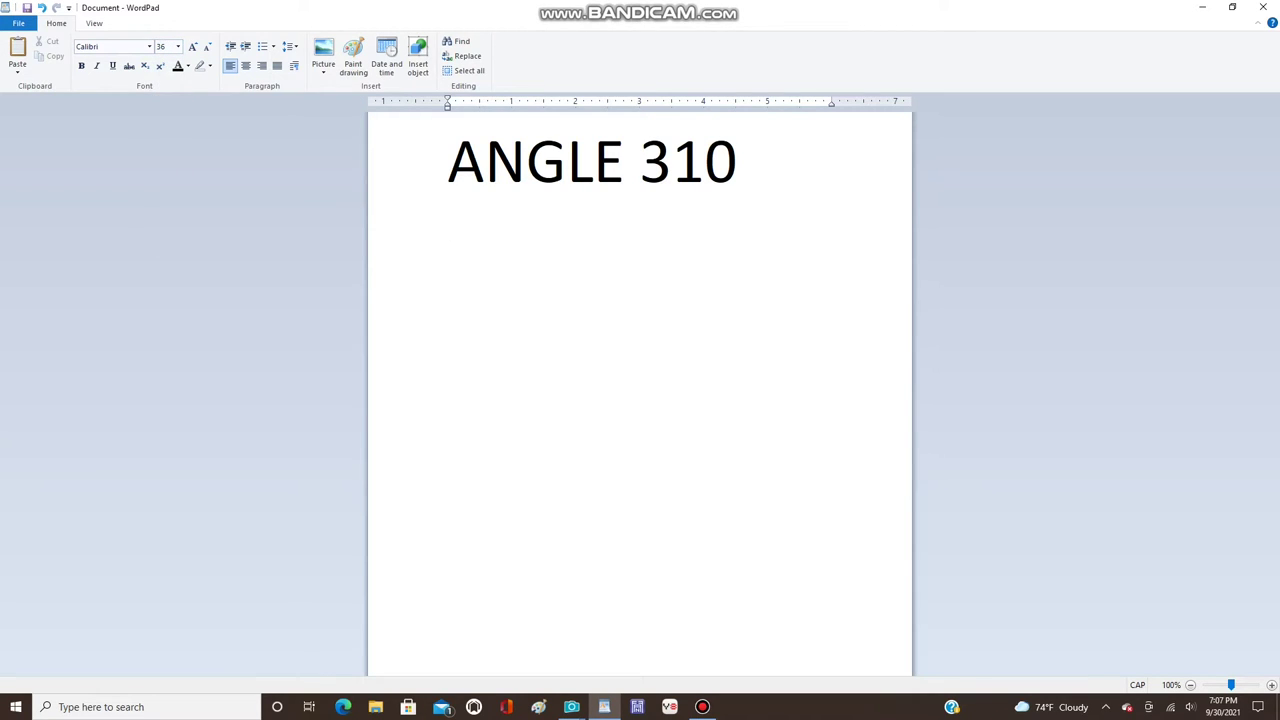
{"action": "type", "text": "R"}
{"action": "type", "text": " 2"}
{"action": "type", "text": "16"}
{"action": "type", "text": "G "}
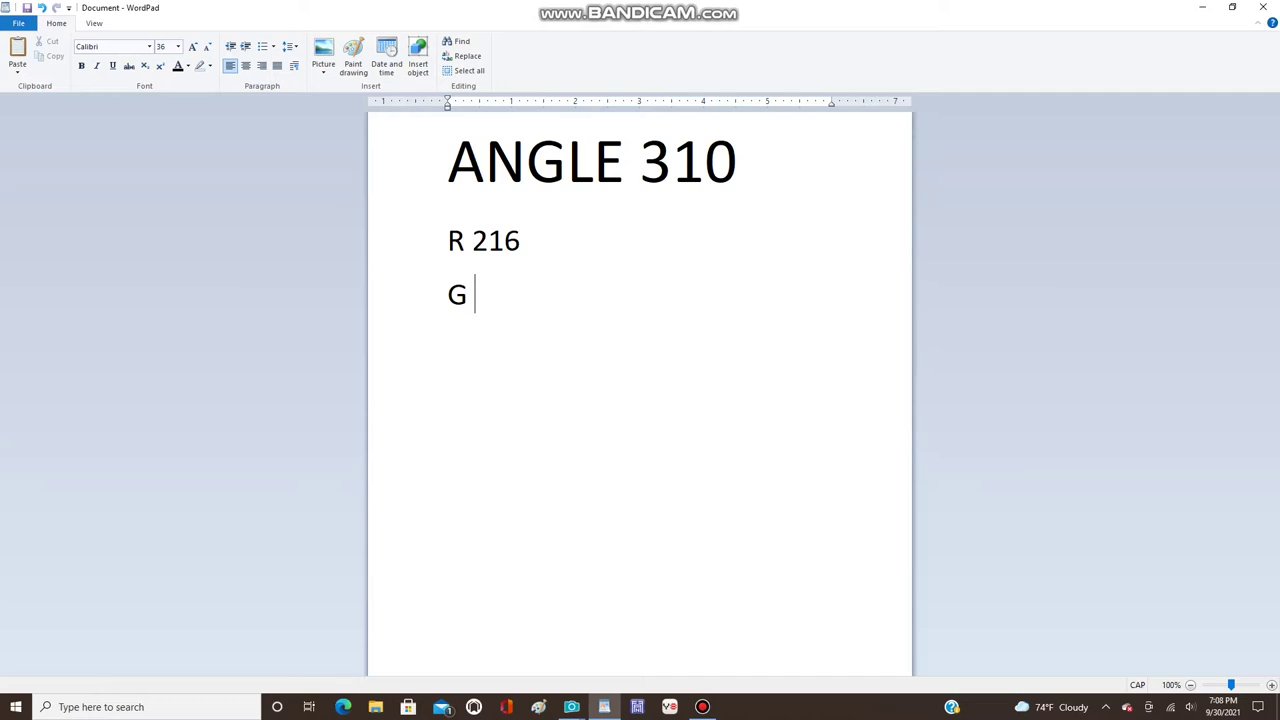
{"action": "type", "text": "7"}
{"action": "key", "text": "BackSpace"}
{"action": "type", "text": "& B 15"}
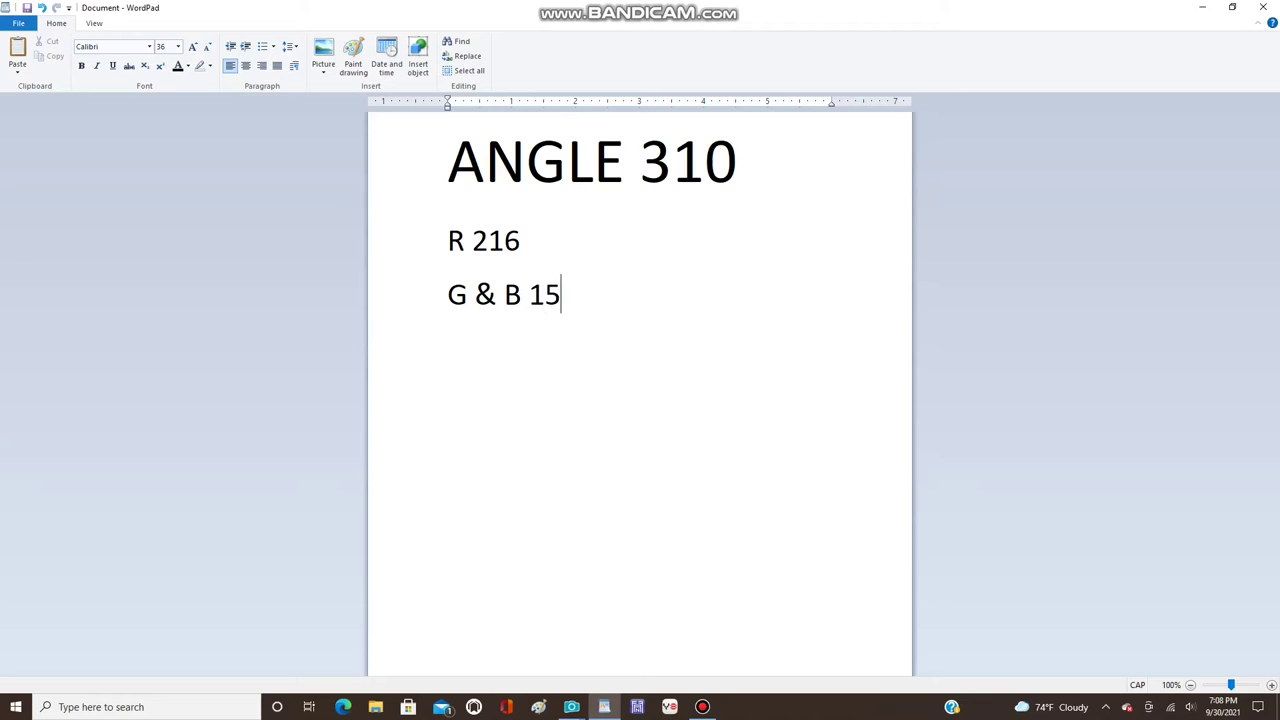
{"action": "key", "text": "BackSpace"}
{"action": "type", "text": "65"}
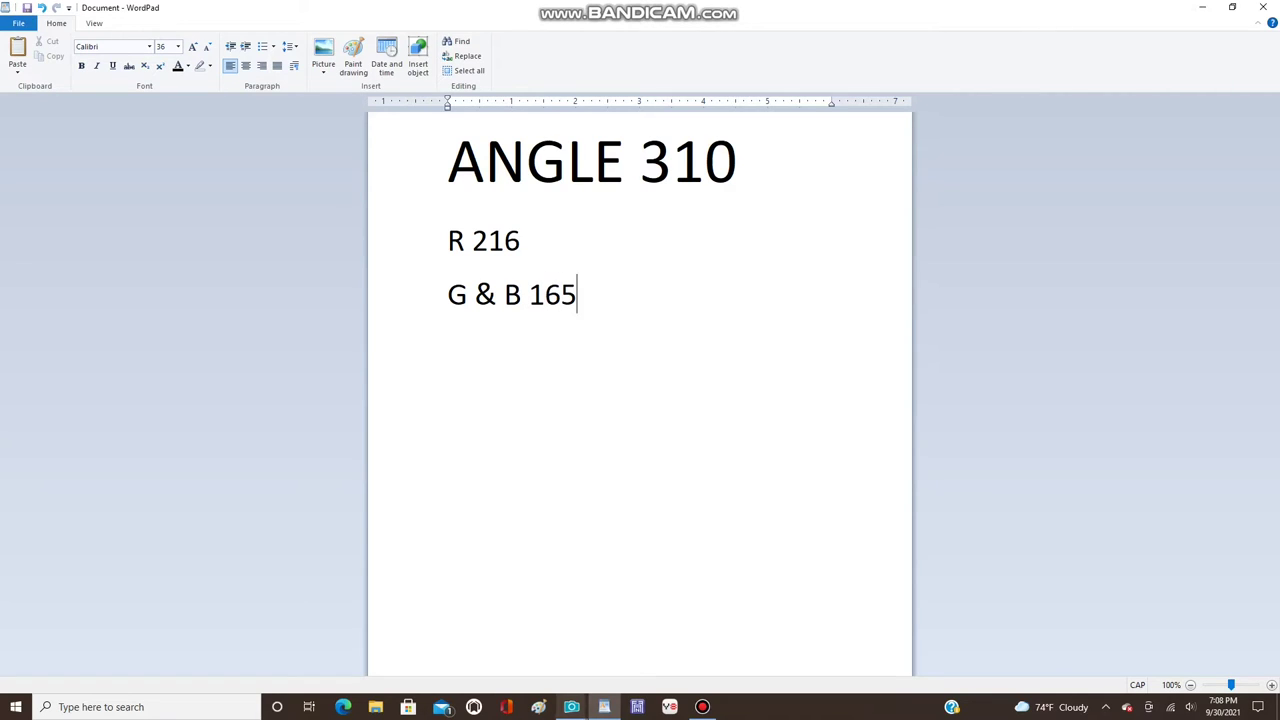
{"action": "mouse_move", "coordinate": [571, 707]}
{"action": "left_click", "coordinate": [429, 655]}
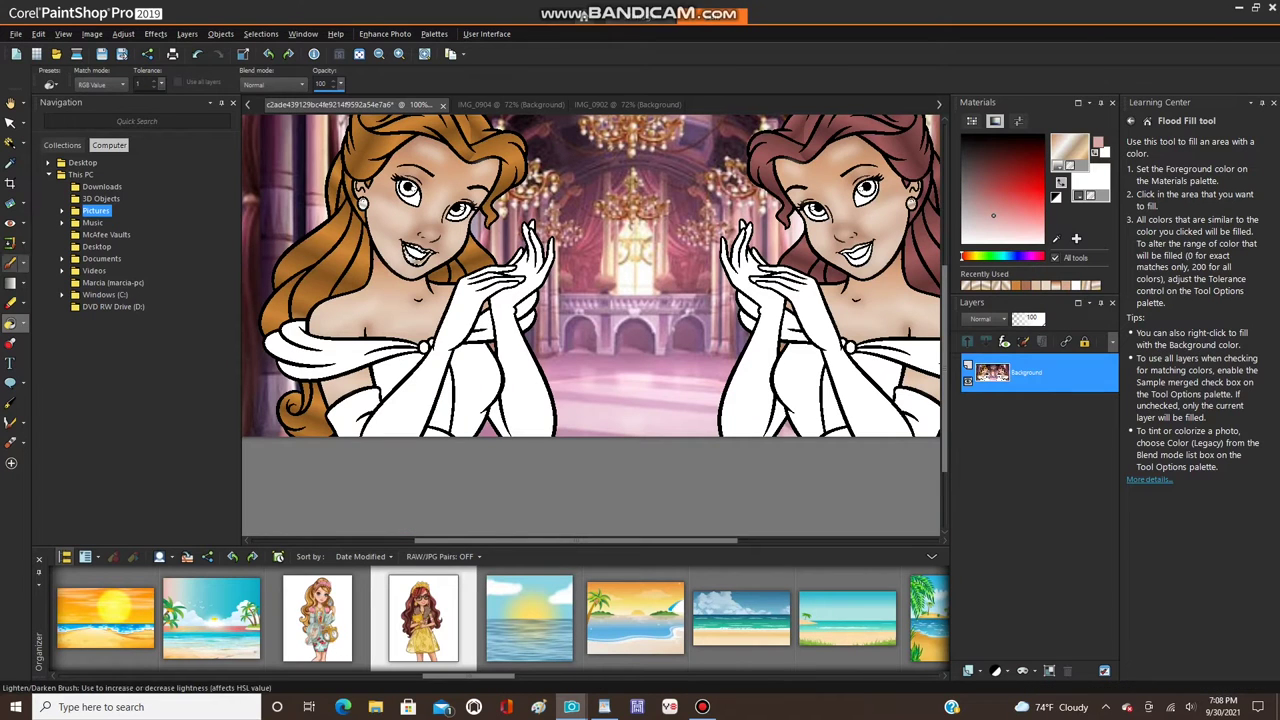
- Recolor the left princess's gradient-filled lips with the dusty pink using the Color Changer
{"action": "left_click", "coordinate": [10, 323]}
{"action": "left_click", "coordinate": [80, 343]}
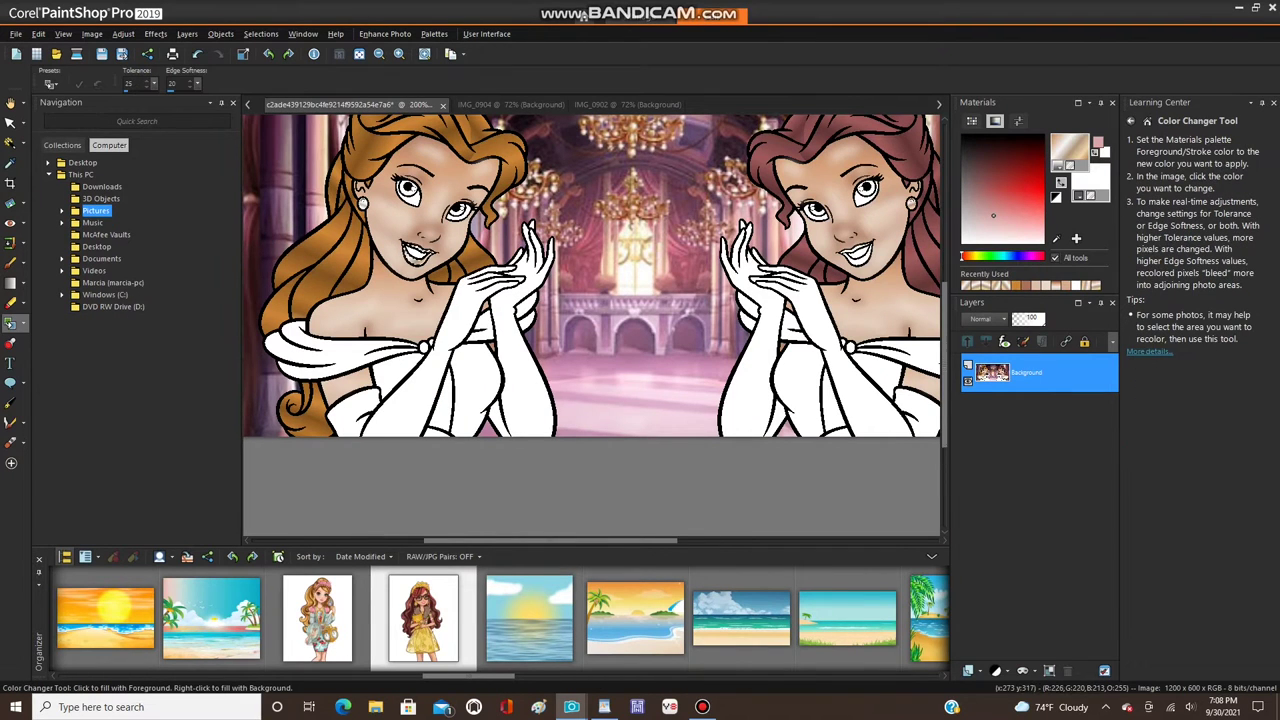
{"action": "scroll", "coordinate": [440, 250], "scroll_direction": "up", "scroll_amount": 6}
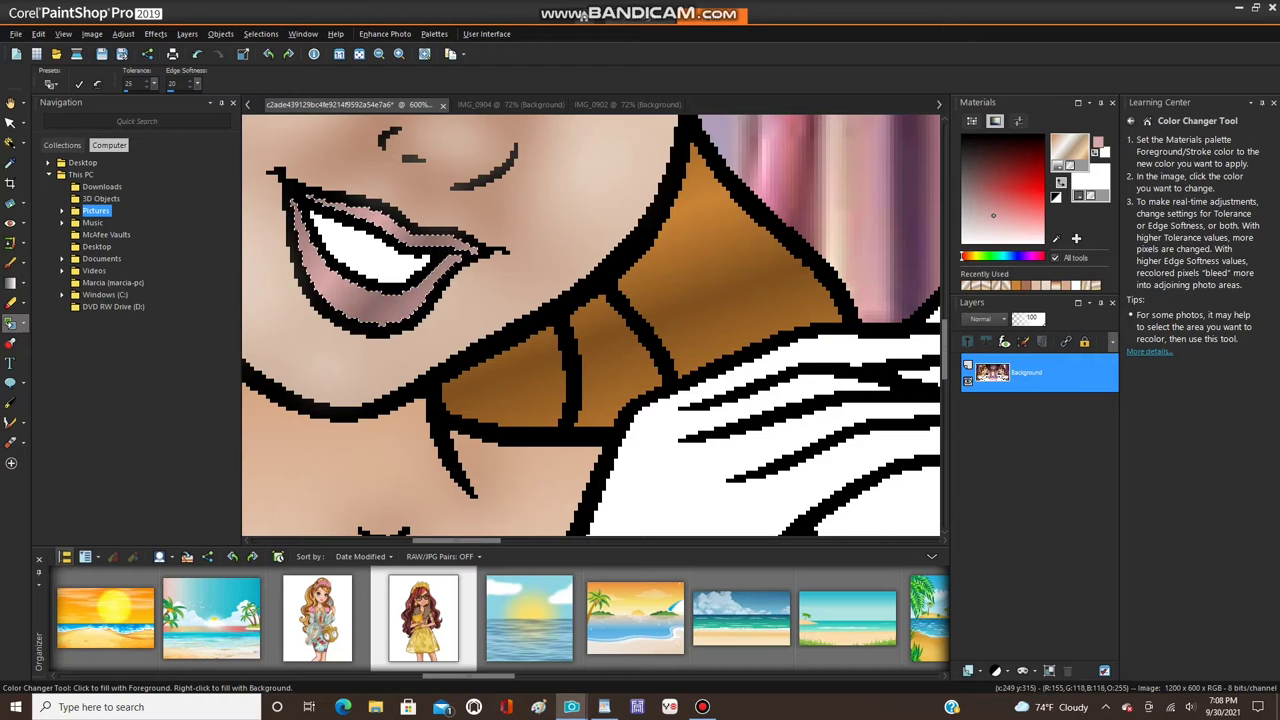
- Mirror the selected lip coloring horizontally onto the right princess's lips and clear the selection
{"action": "scroll", "coordinate": [252, 215], "scroll_direction": "up", "scroll_amount": 2}
{"action": "scroll", "coordinate": [320, 285], "scroll_direction": "up", "scroll_amount": 1}
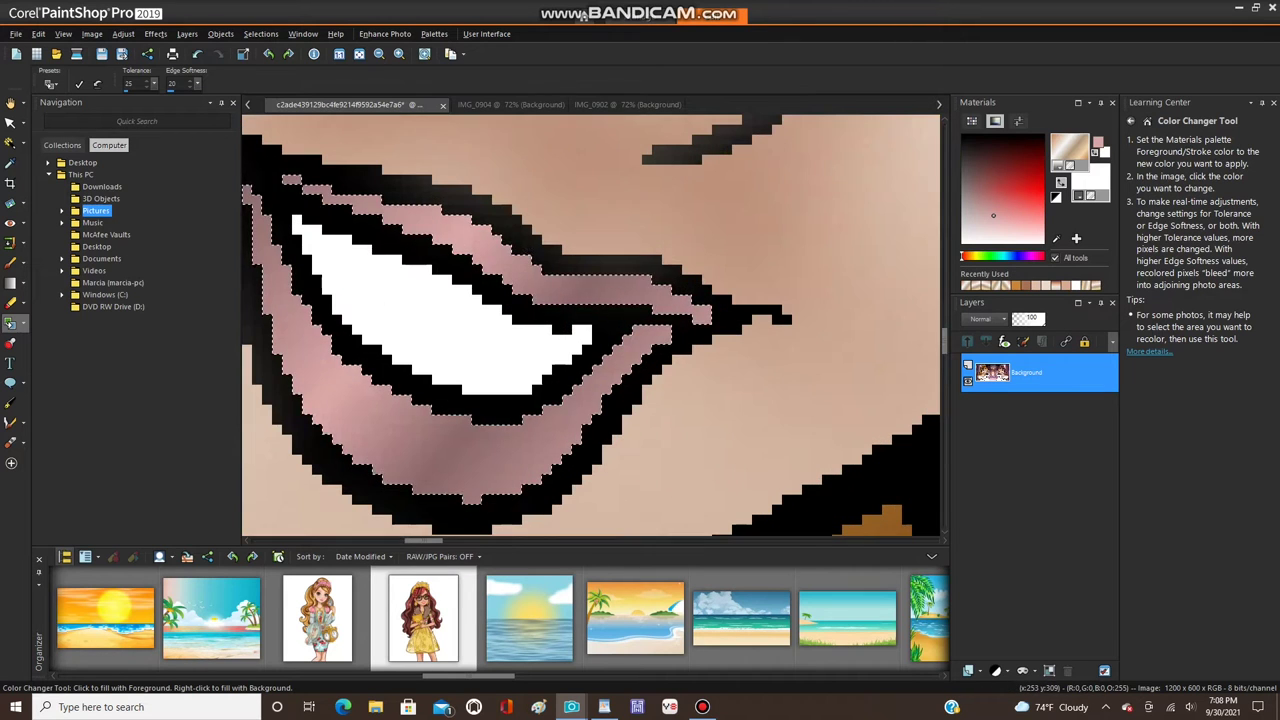
{"action": "scroll", "coordinate": [320, 285], "scroll_direction": "down", "scroll_amount": 3}
{"action": "scroll", "coordinate": [330, 275], "scroll_direction": "down", "scroll_amount": 3}
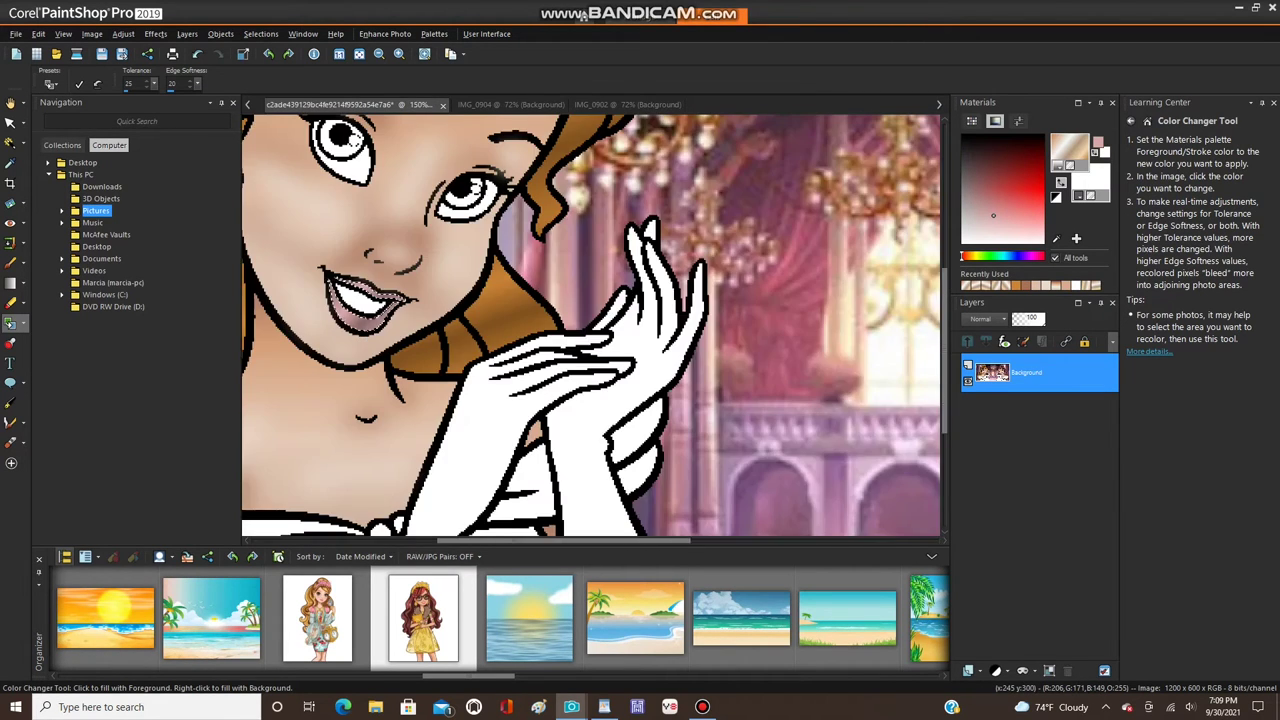
{"action": "left_click", "coordinate": [92, 34]}
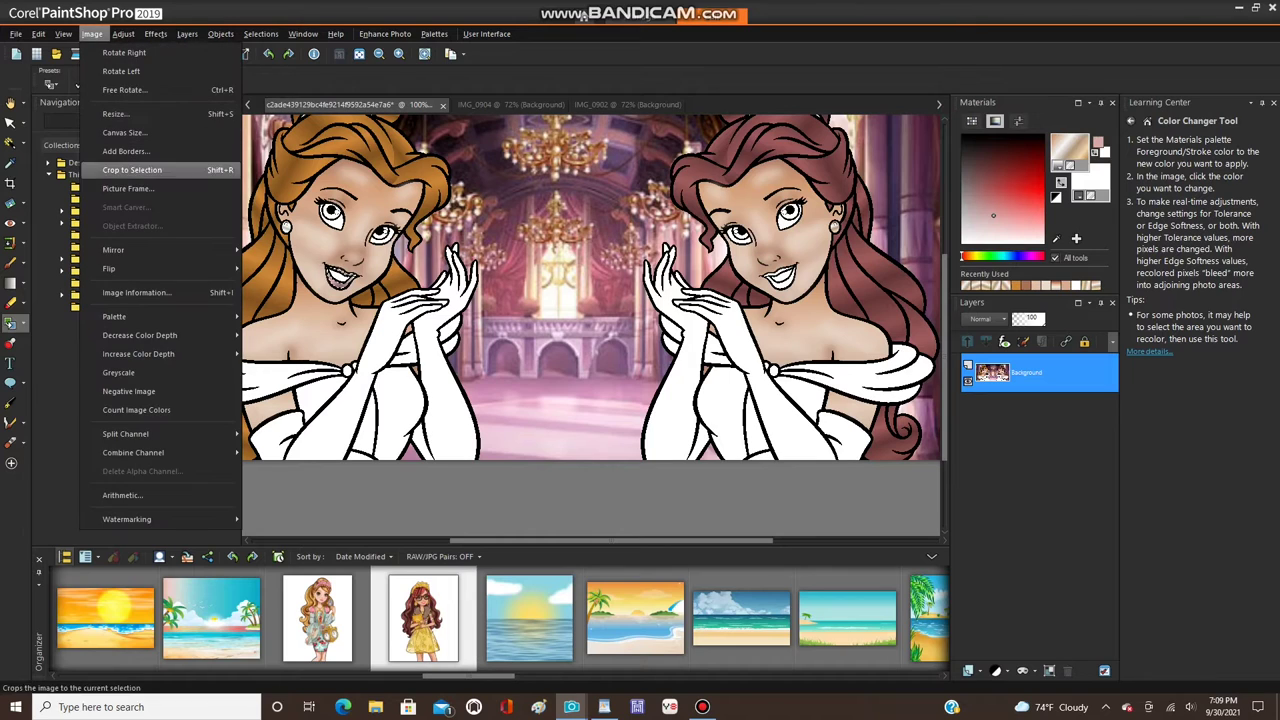
{"action": "mouse_move", "coordinate": [122, 249]}
{"action": "left_click", "coordinate": [286, 250]}
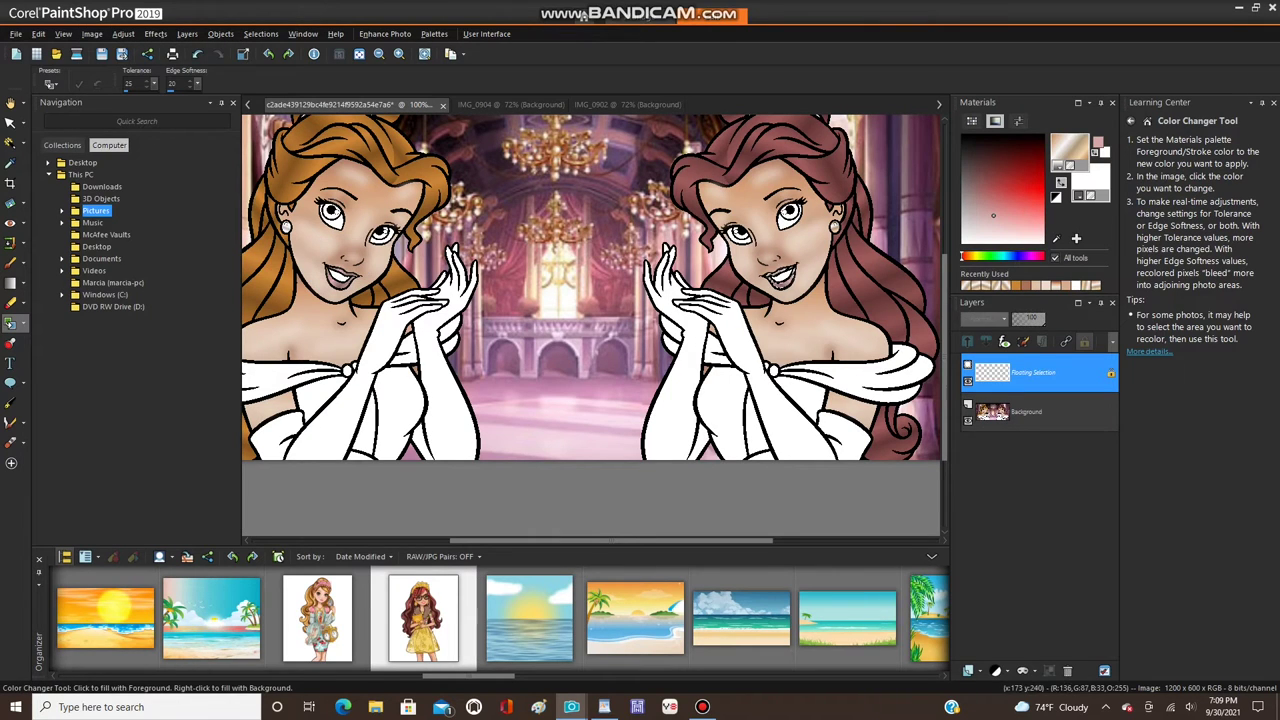
{"action": "left_click", "coordinate": [261, 34]}
{"action": "left_click", "coordinate": [286, 71]}
{"action": "key", "text": "ctrl+d"}
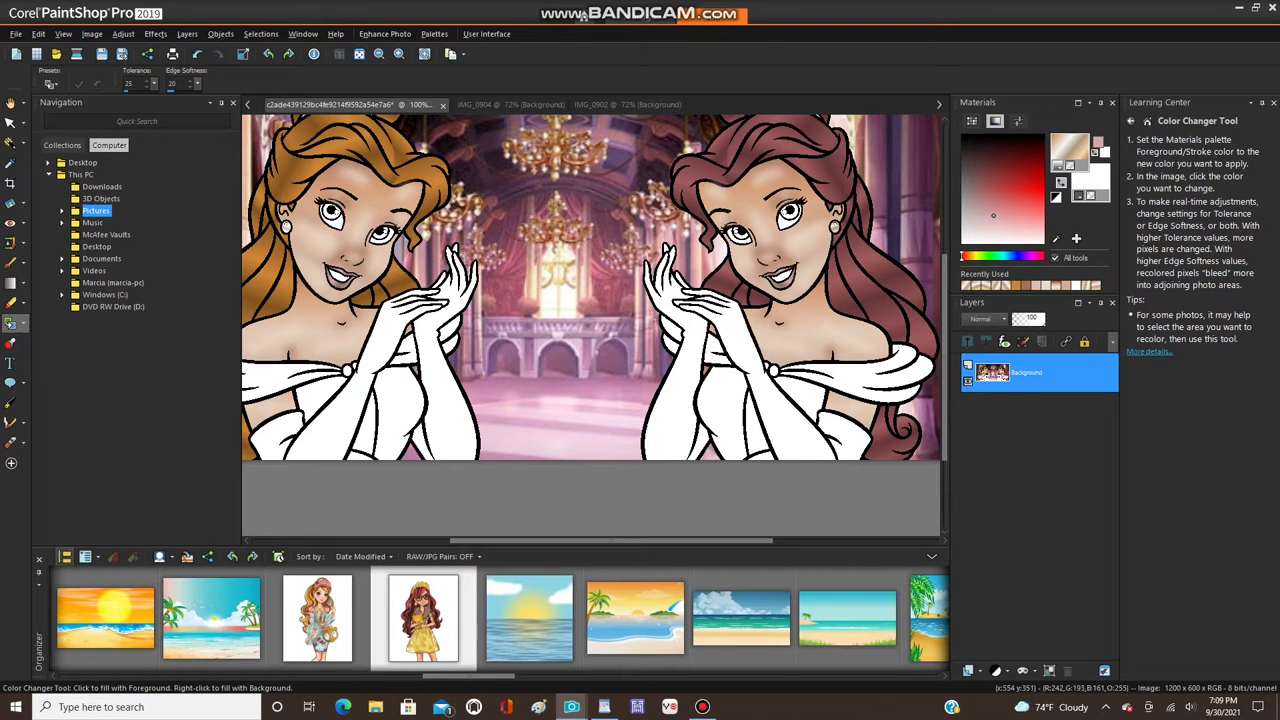
{"action": "scroll", "coordinate": [681, 183], "scroll_direction": "down", "scroll_amount": 1}
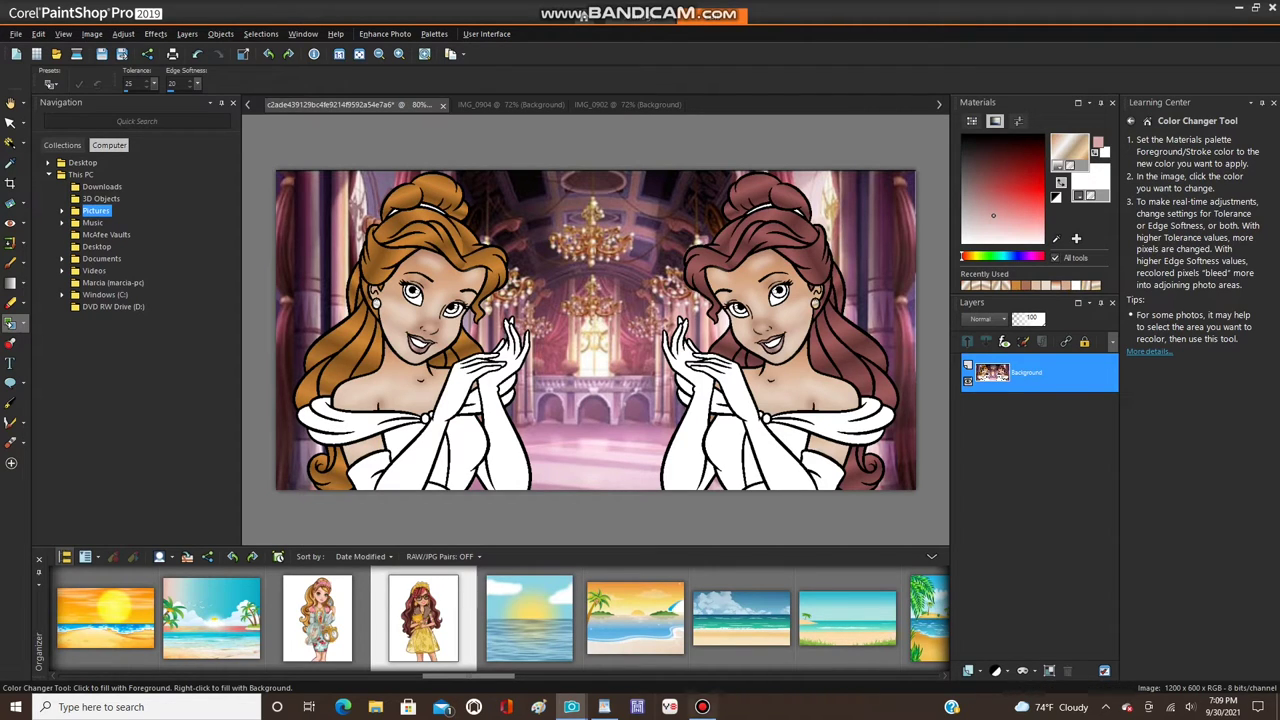
- Close the IMG_0904 and IMG_0902 reference images, keeping the princess artwork open
{"action": "left_click", "coordinate": [702, 707]}
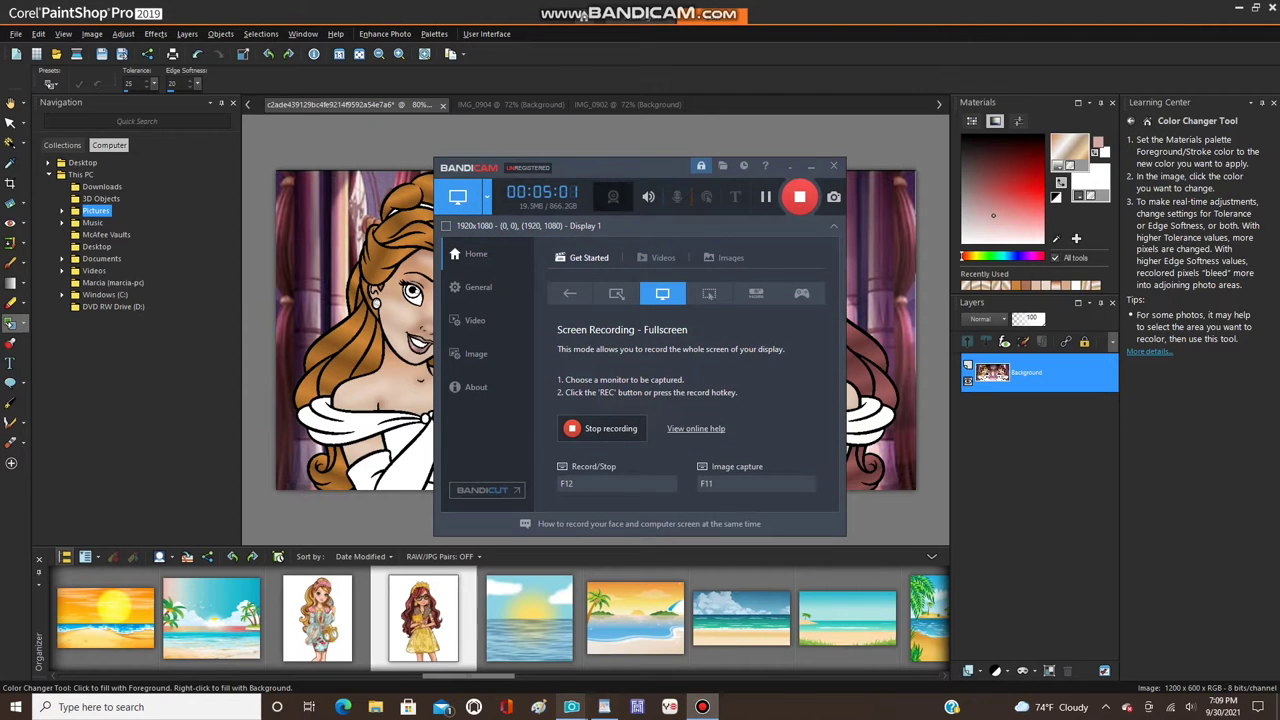
{"action": "mouse_move", "coordinate": [572, 707]}
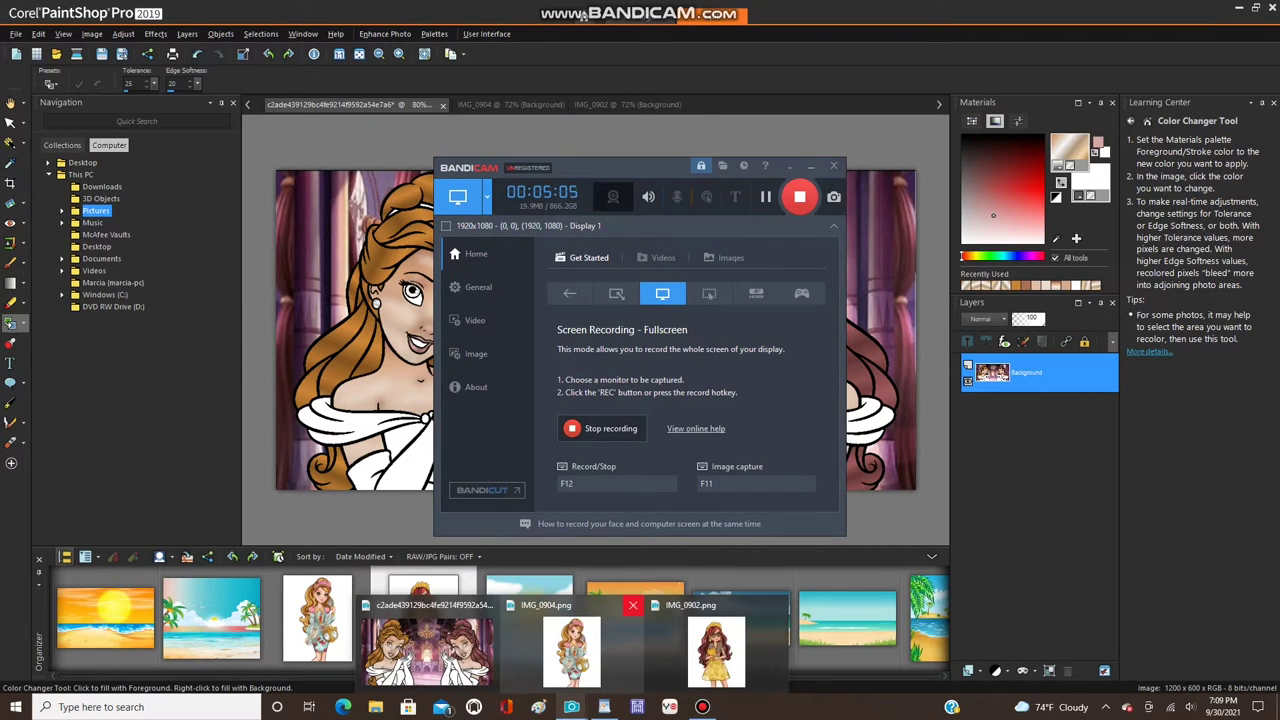
{"action": "left_click", "coordinate": [632, 605]}
{"action": "left_click", "coordinate": [700, 605]}
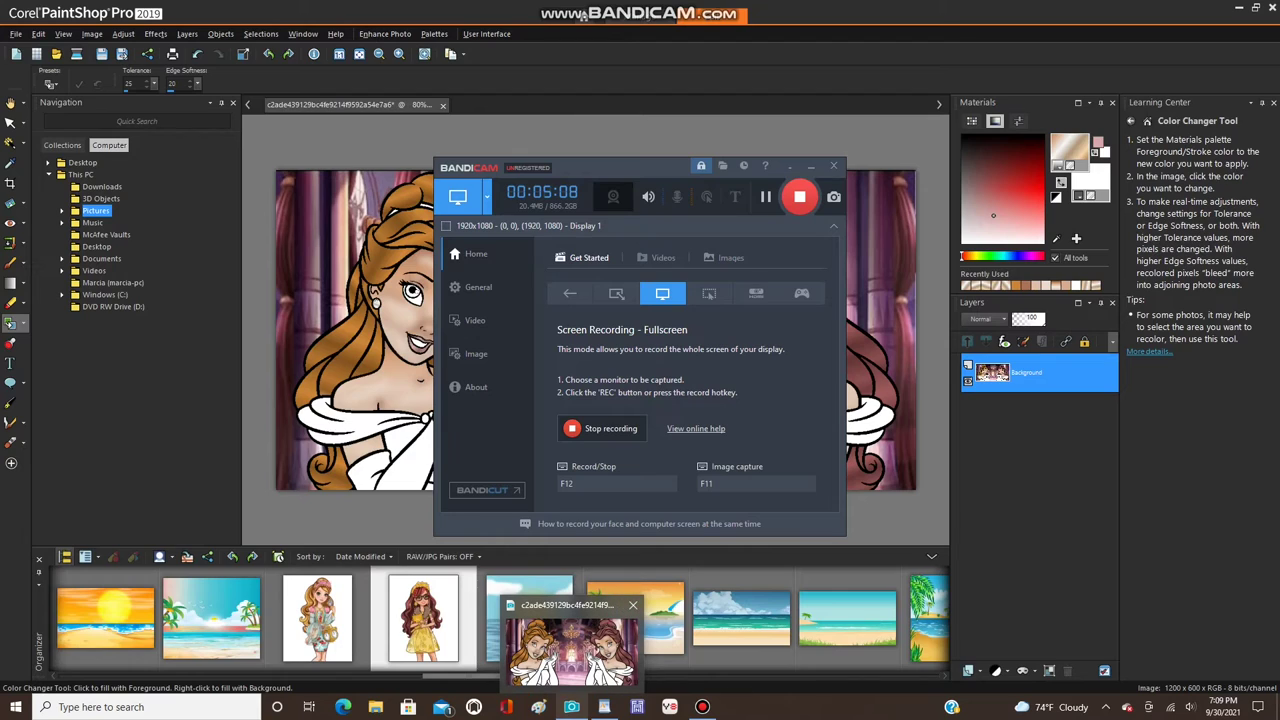
{"action": "mouse_move", "coordinate": [570, 645]}
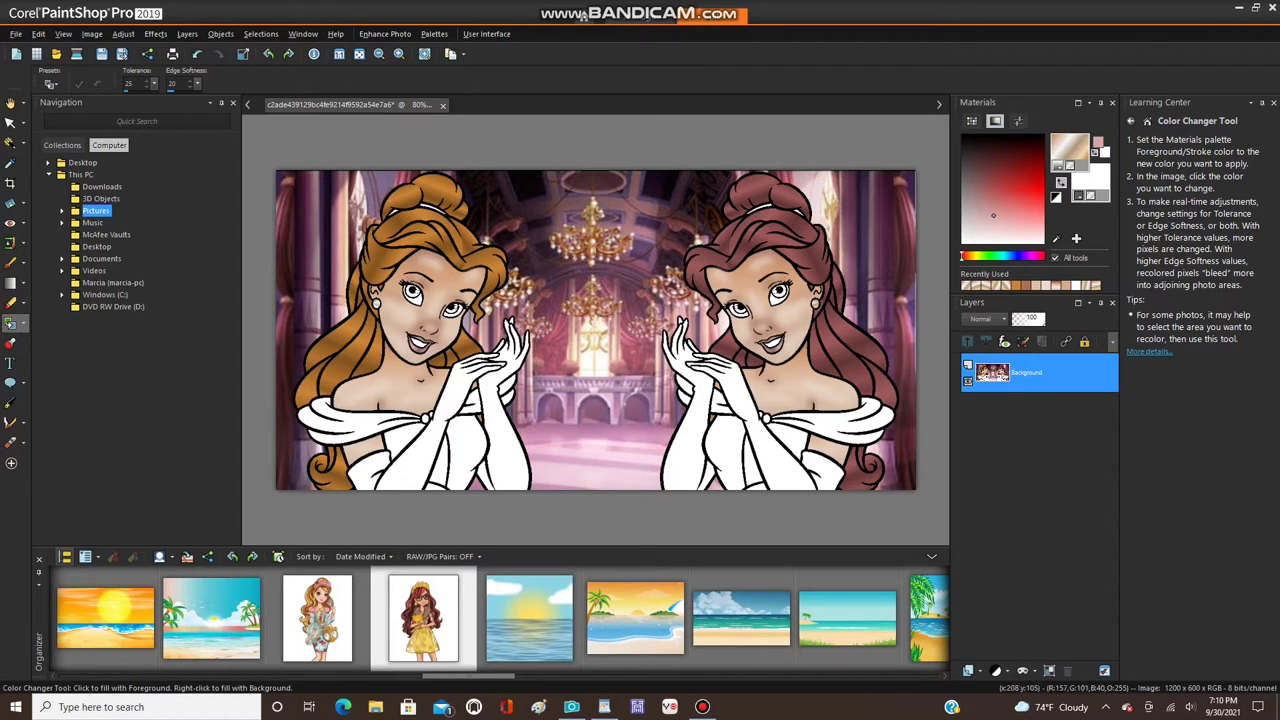
- Open IMG_0904, sample a light pink from the doll's headband as the foreground color, and close that image
{"action": "double_click", "coordinate": [317, 617]}
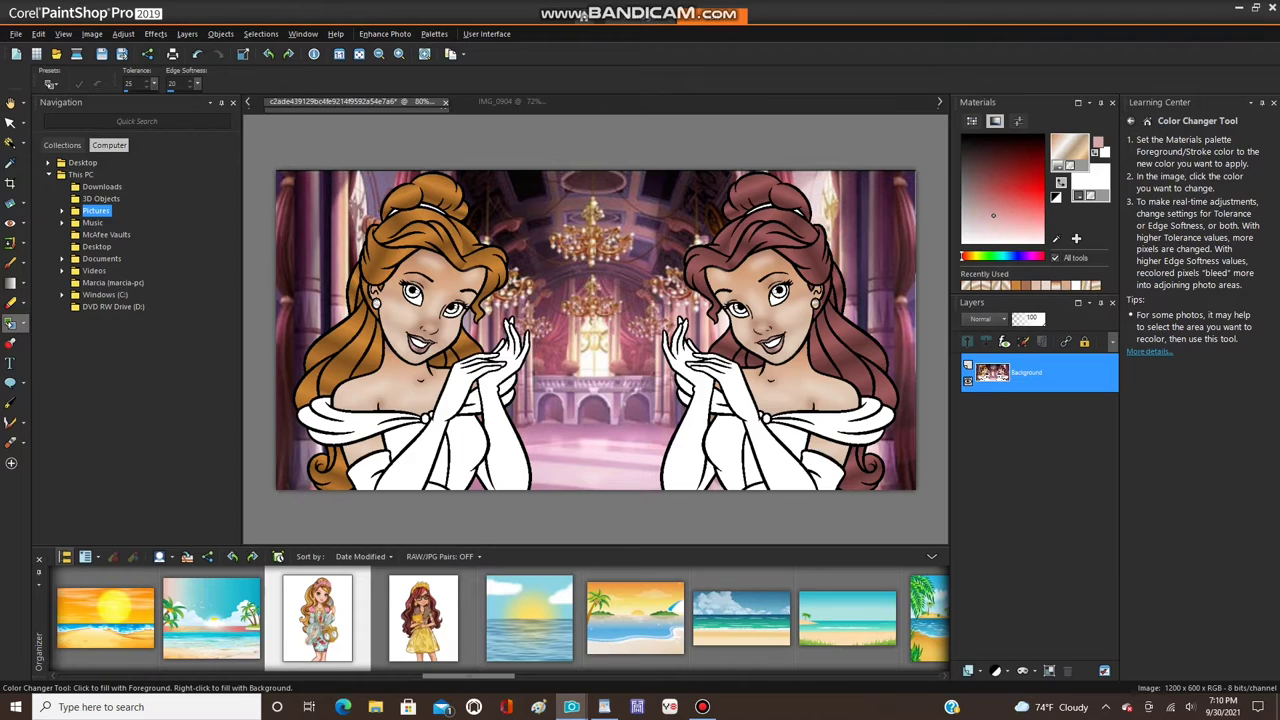
{"action": "scroll", "coordinate": [620, 126], "scroll_direction": "up", "scroll_amount": 2}
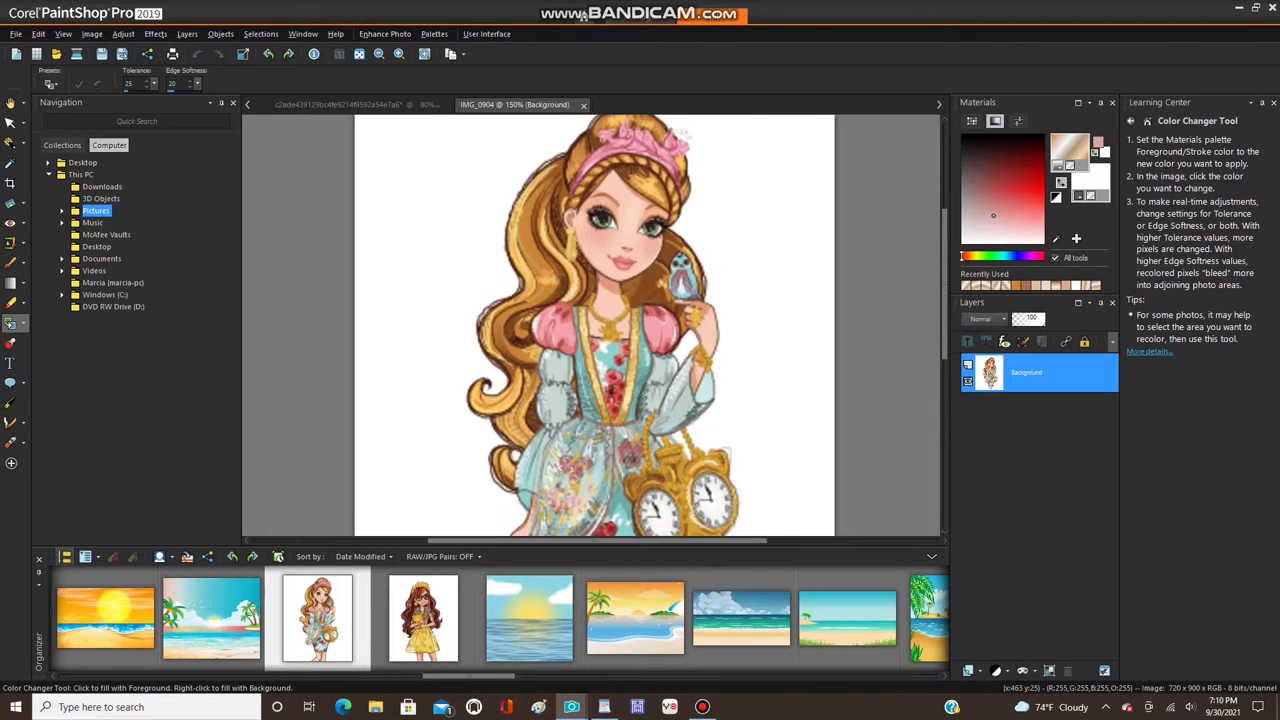
{"action": "left_click", "coordinate": [10, 183]}
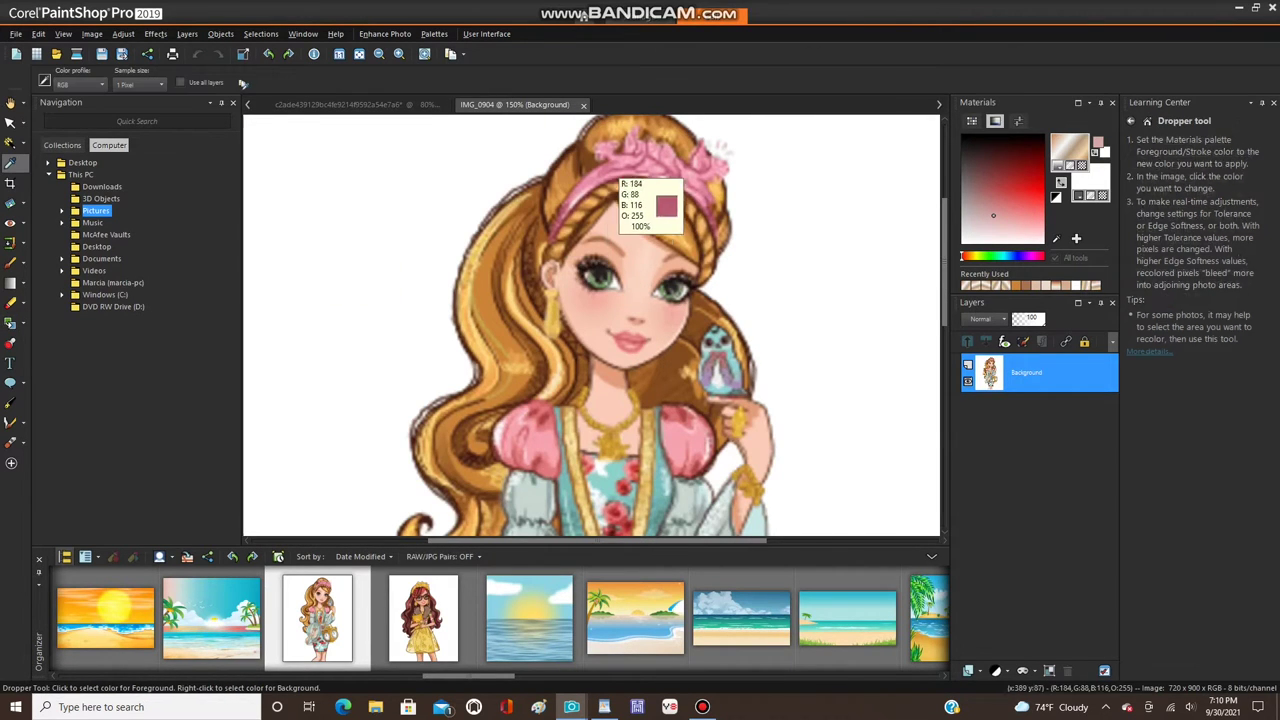
{"action": "left_click", "coordinate": [584, 106]}
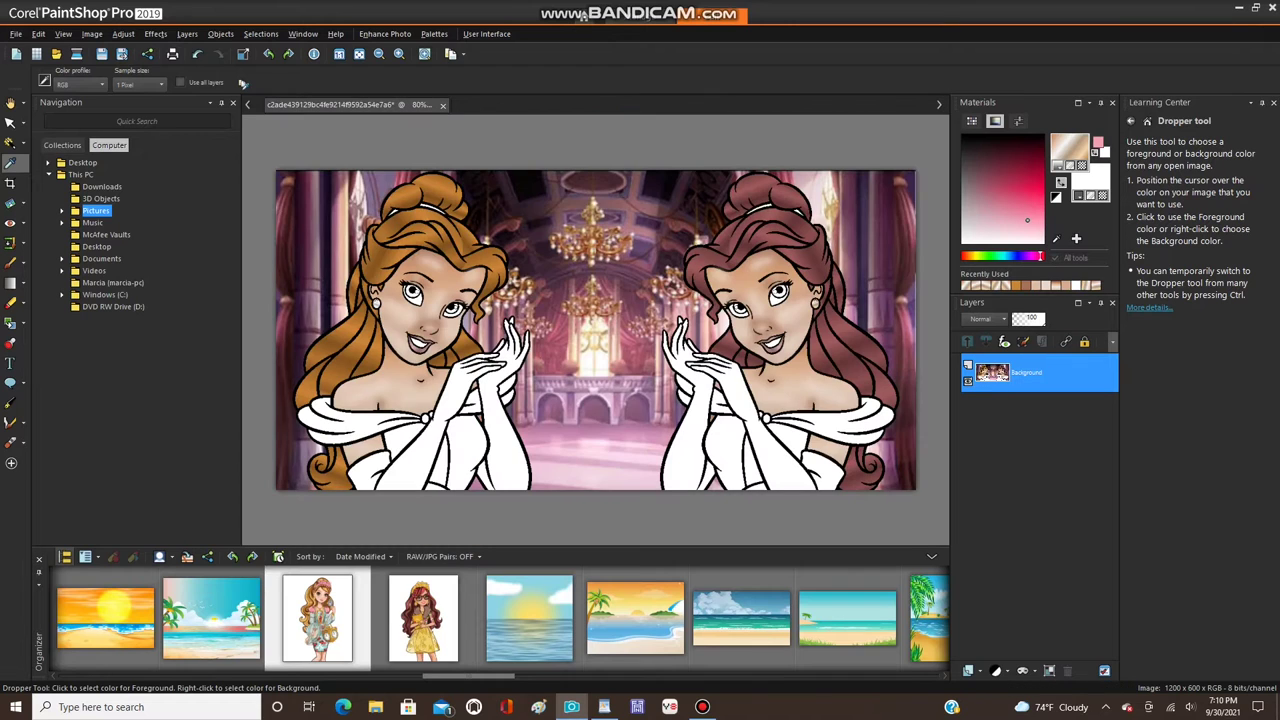
- Select the white hair band areas below the left princess's bun with the Magic Wand and flood fill them with the gradient
{"action": "left_click", "coordinate": [10, 143]}
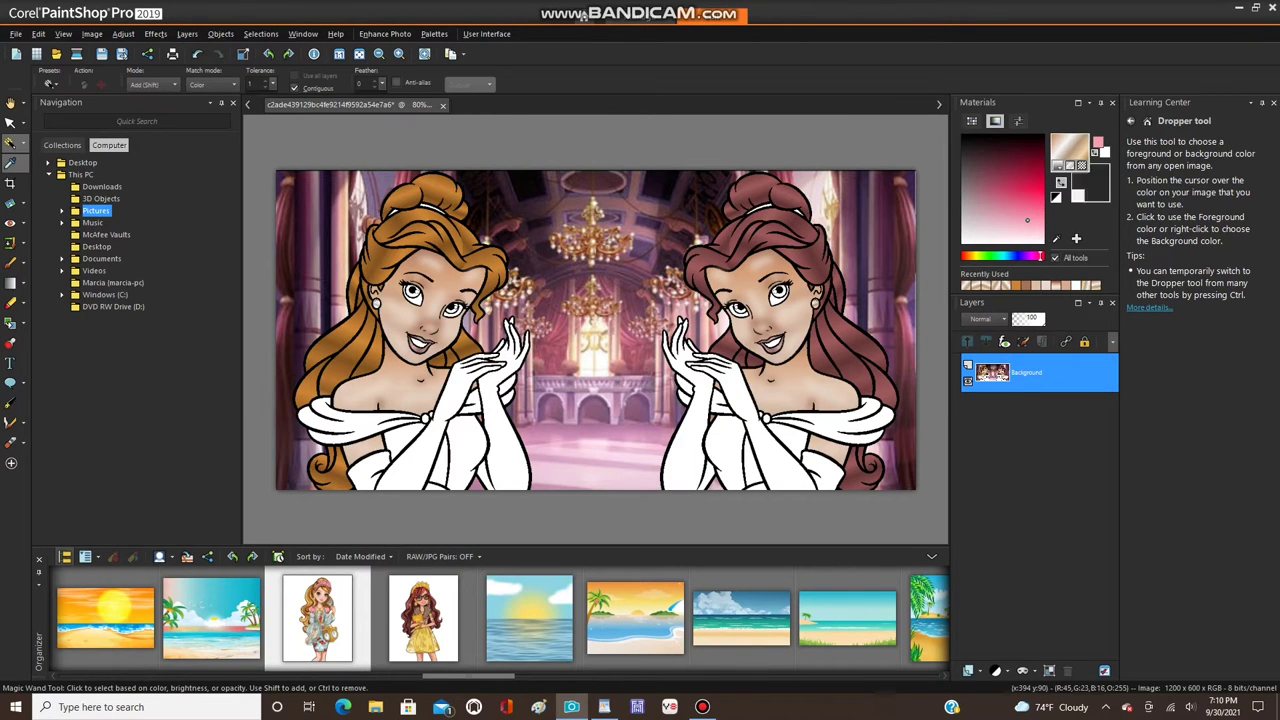
{"action": "scroll", "coordinate": [446, 221], "scroll_direction": "up", "scroll_amount": 2}
{"action": "scroll", "coordinate": [420, 200], "scroll_direction": "up", "scroll_amount": 3}
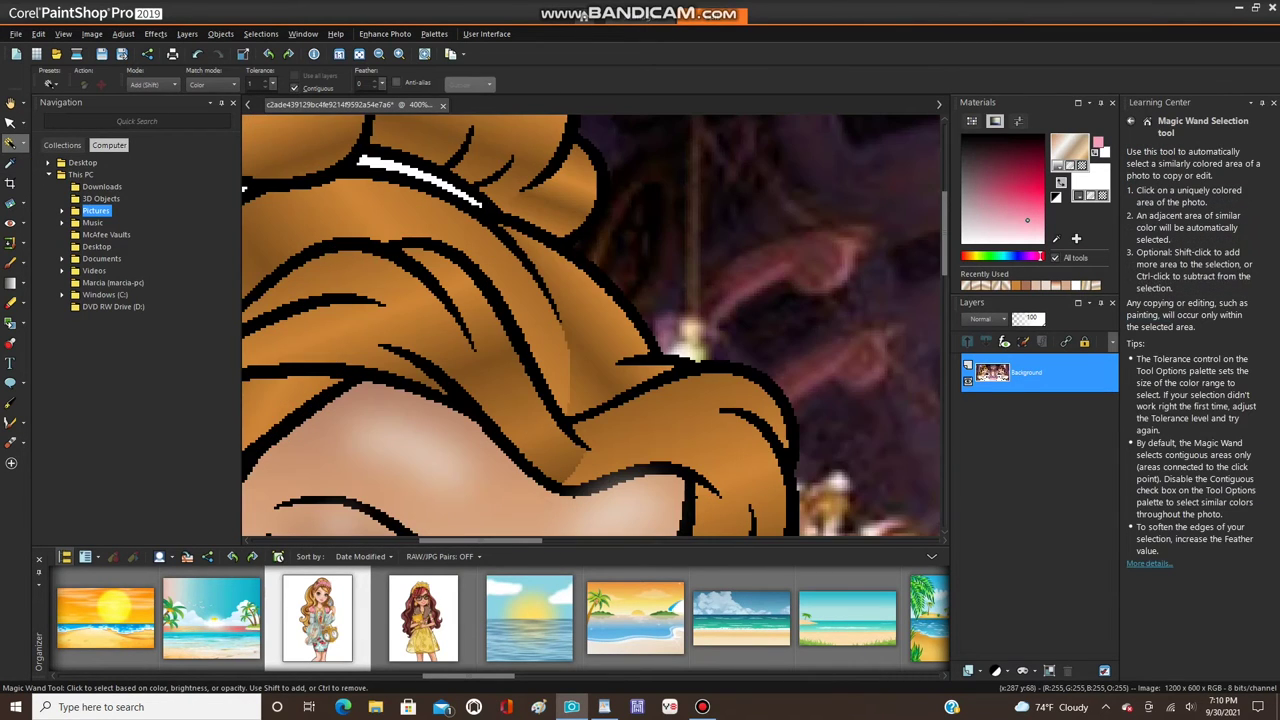
{"action": "scroll", "coordinate": [466, 199], "scroll_direction": "down", "scroll_amount": 2}
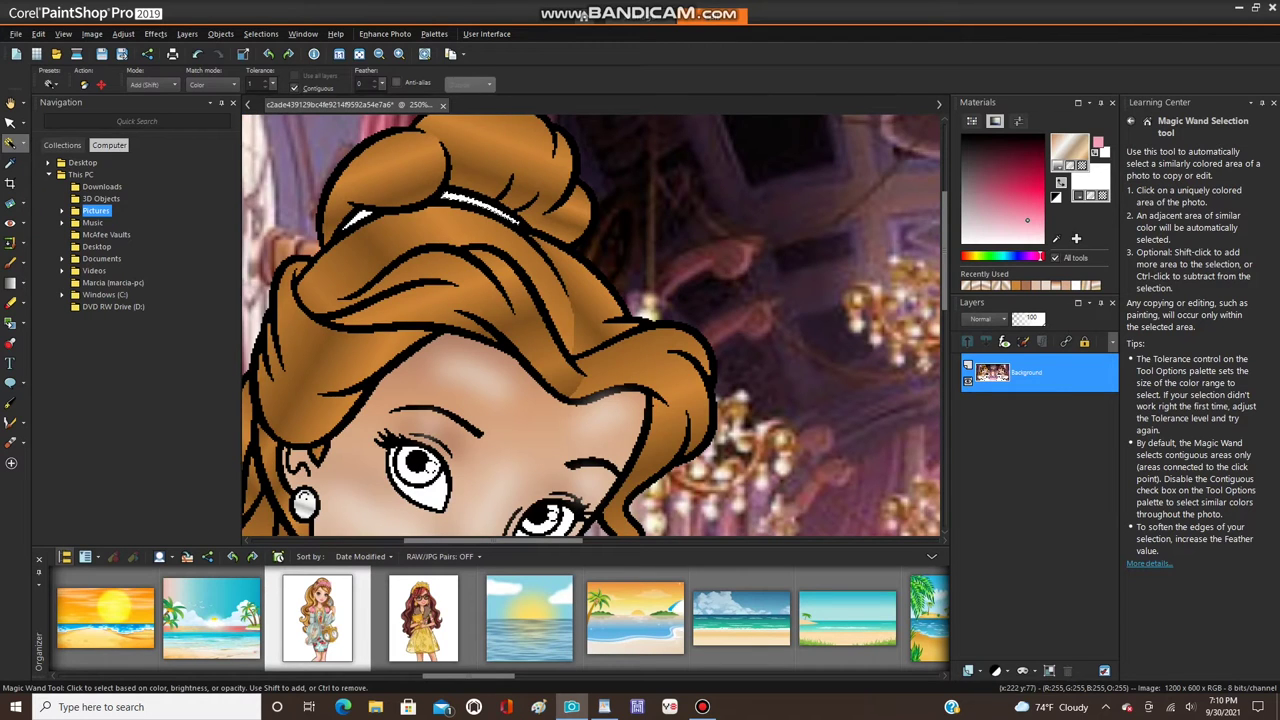
{"action": "left_click", "coordinate": [24, 324]}
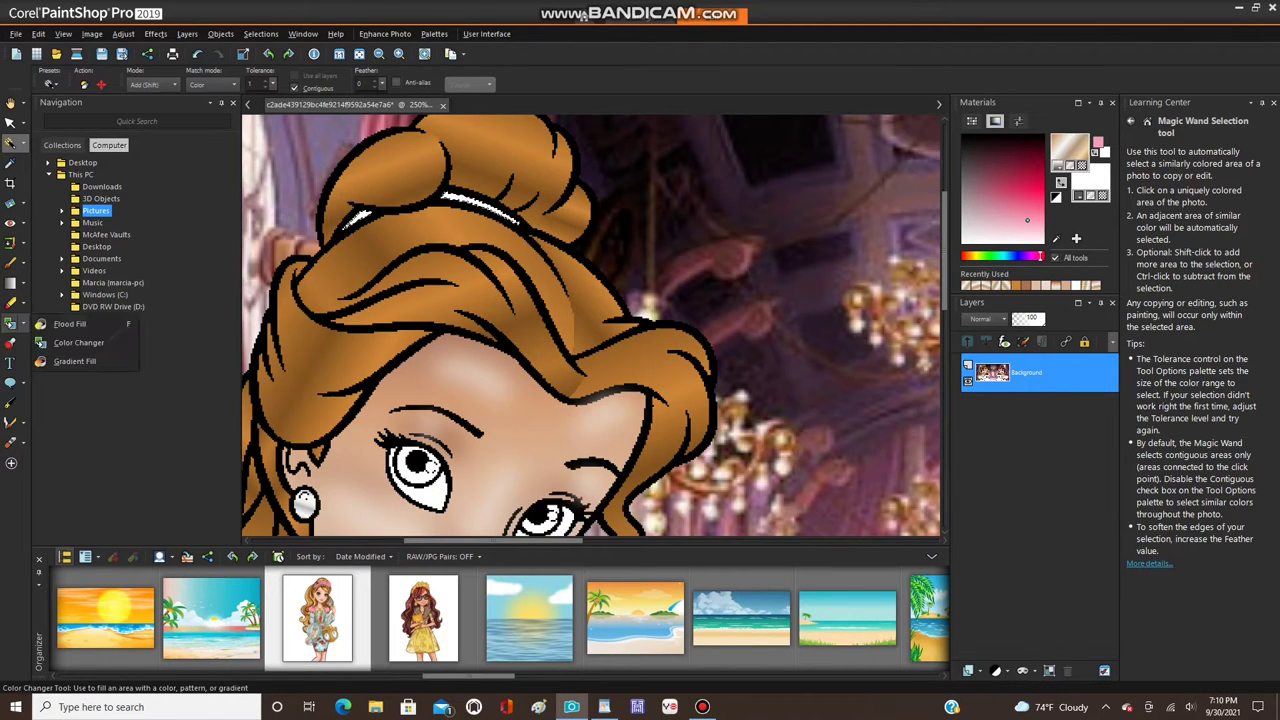
{"action": "left_click", "coordinate": [69, 323]}
{"action": "scroll", "coordinate": [623, 233], "scroll_direction": "up", "scroll_amount": 2}
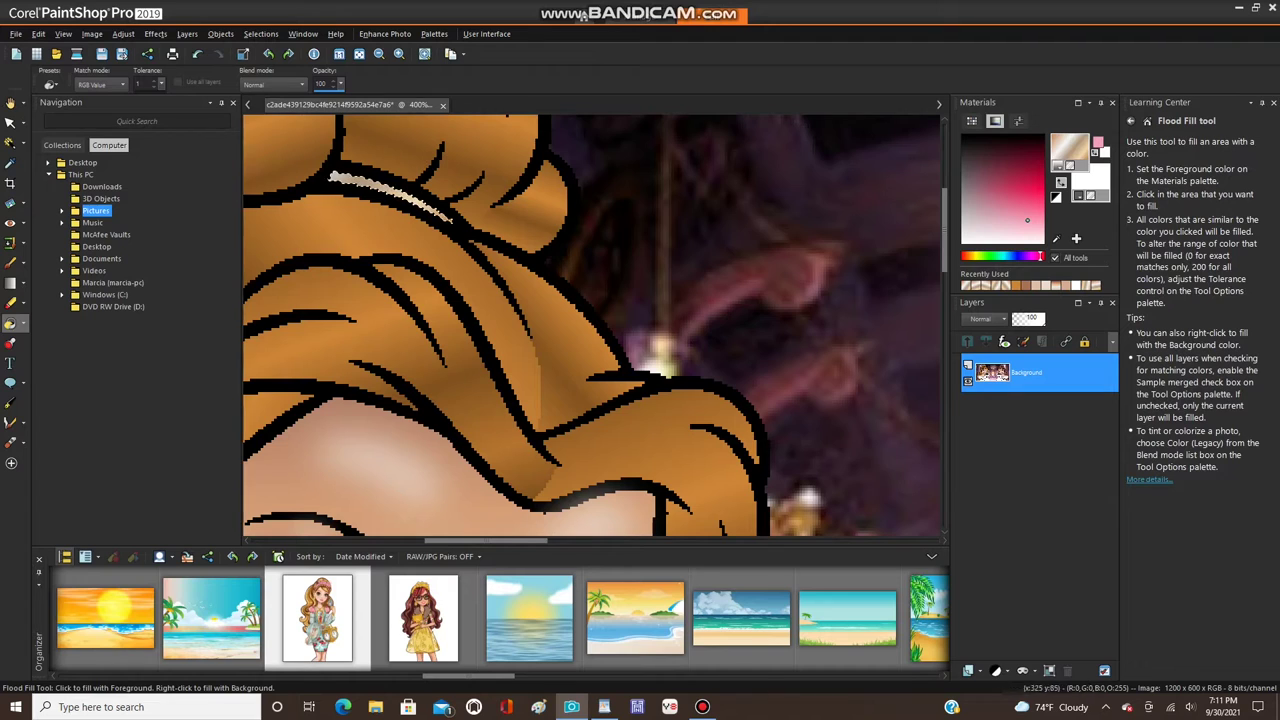
{"action": "scroll", "coordinate": [521, 270], "scroll_direction": "down", "scroll_amount": 1}
{"action": "scroll", "coordinate": [277, 216], "scroll_direction": "up", "scroll_amount": 2}
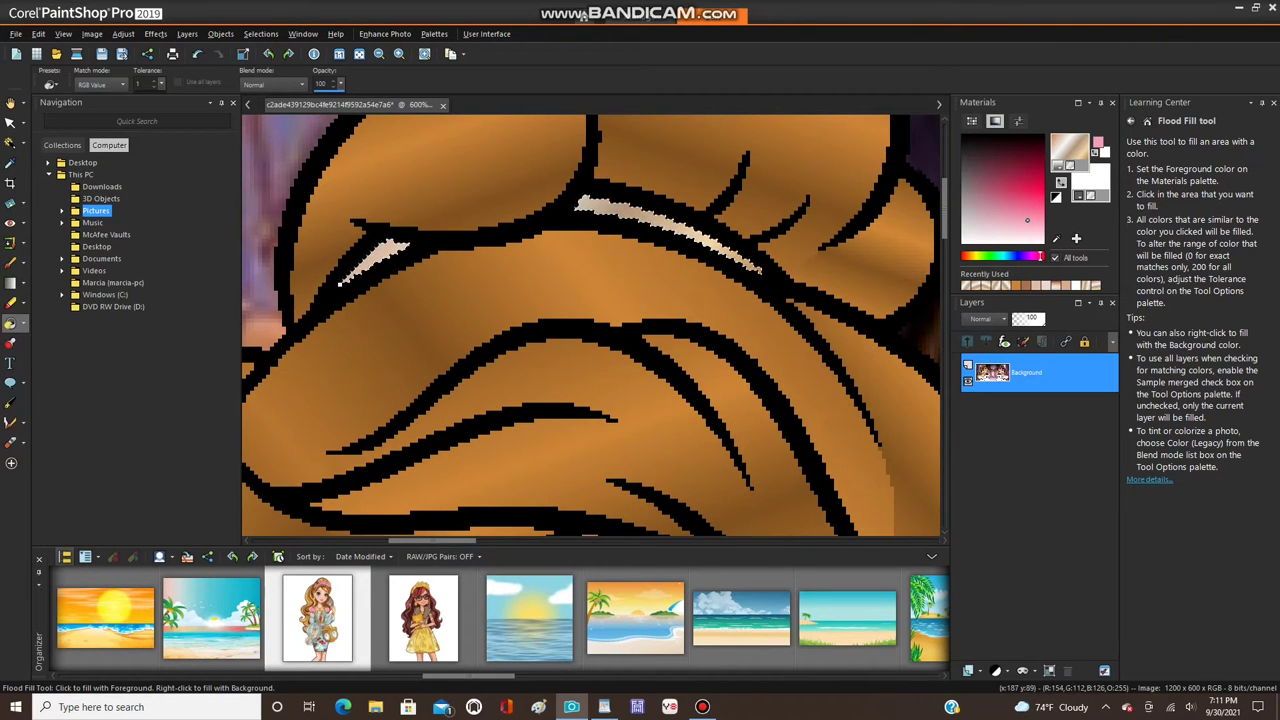
- Recolor the left princess's gradient-filled hair band with the sampled pink using the Color Changer
{"action": "left_click", "coordinate": [10, 323]}
{"action": "left_click", "coordinate": [69, 347]}
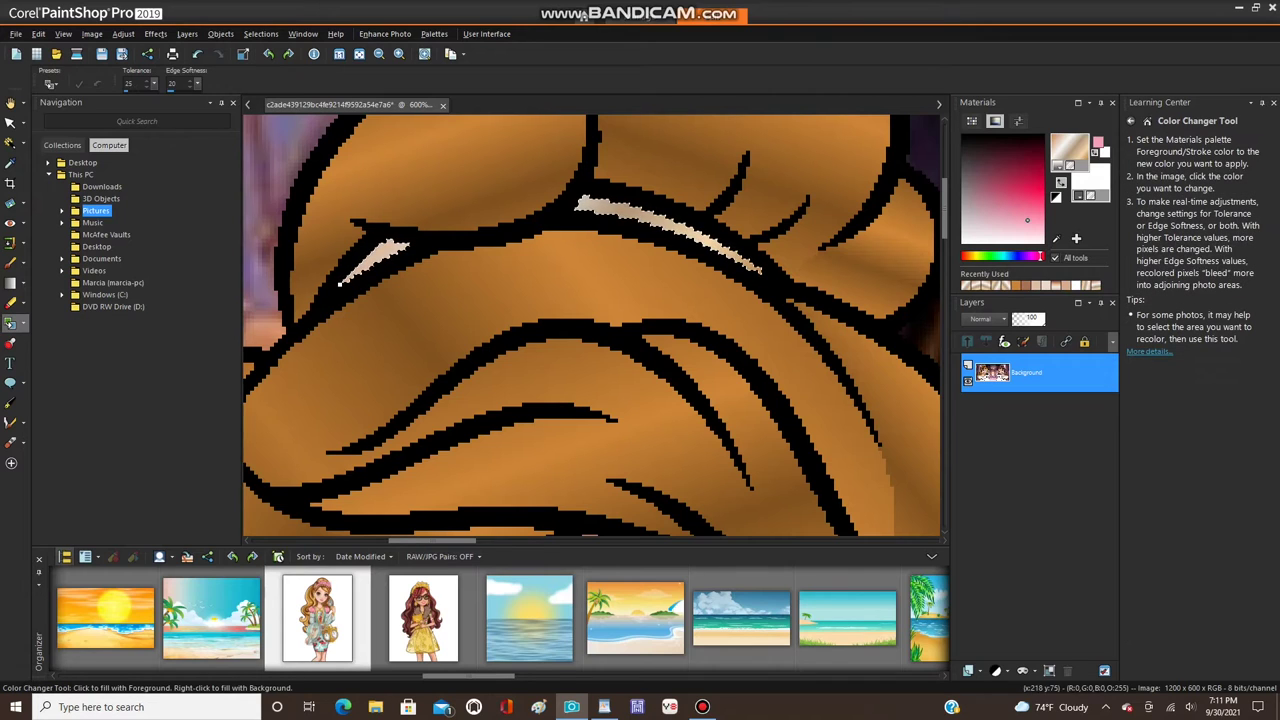
{"action": "left_click", "coordinate": [650, 218]}
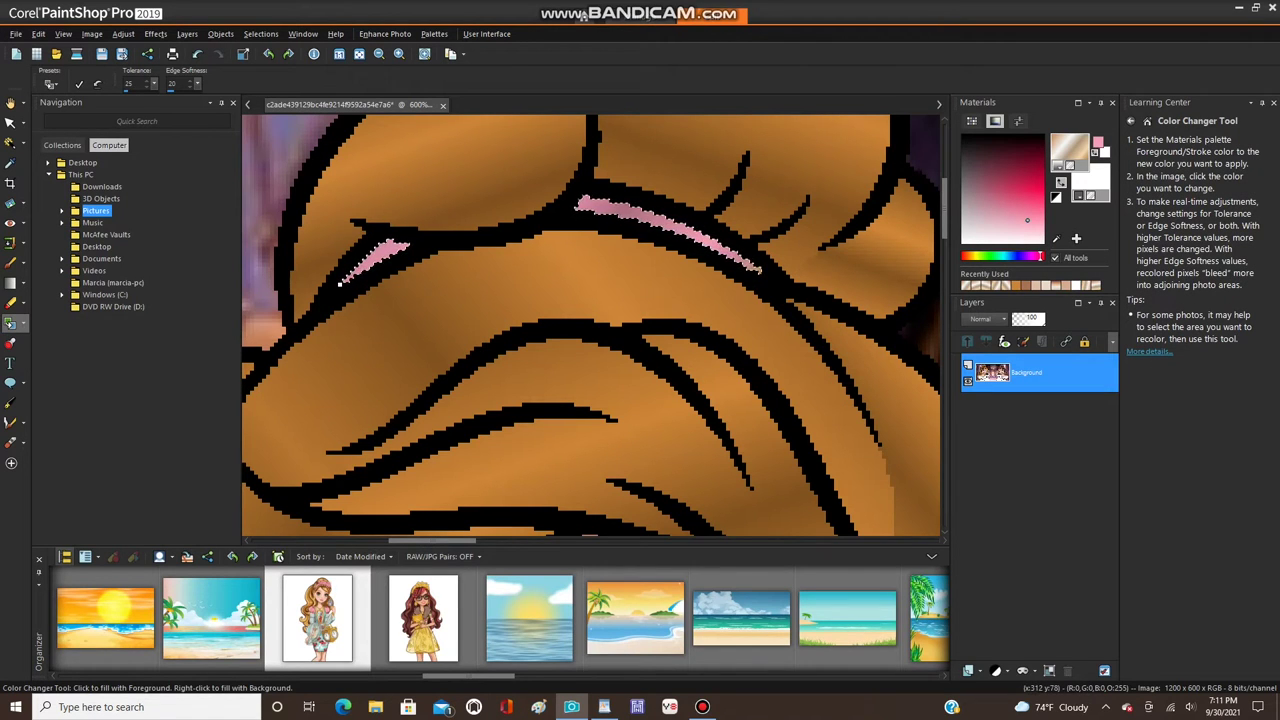
{"action": "scroll", "coordinate": [738, 257], "scroll_direction": "up", "scroll_amount": 5}
{"action": "scroll", "coordinate": [480, 232], "scroll_direction": "down", "scroll_amount": 6}
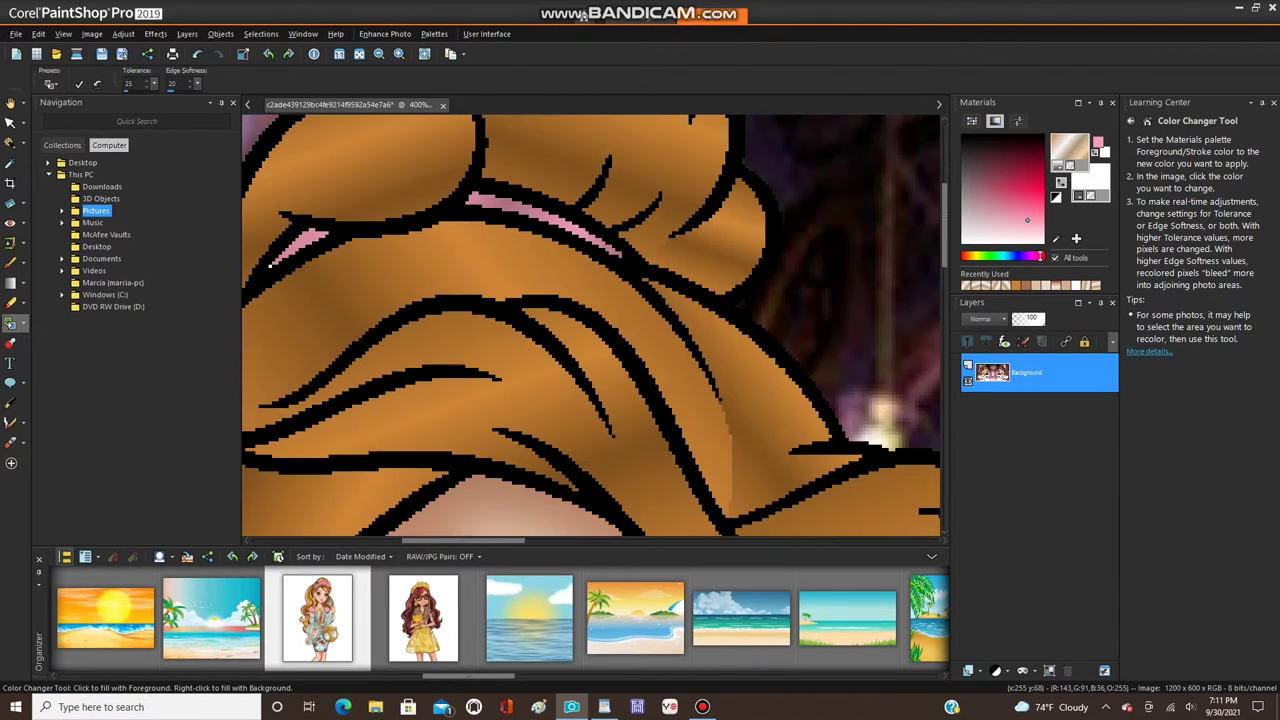
- Mirror the selected hair band coloring horizontally onto the right princess's hair band, keeping it selected
{"action": "scroll", "coordinate": [425, 195], "scroll_direction": "down", "scroll_amount": 4}
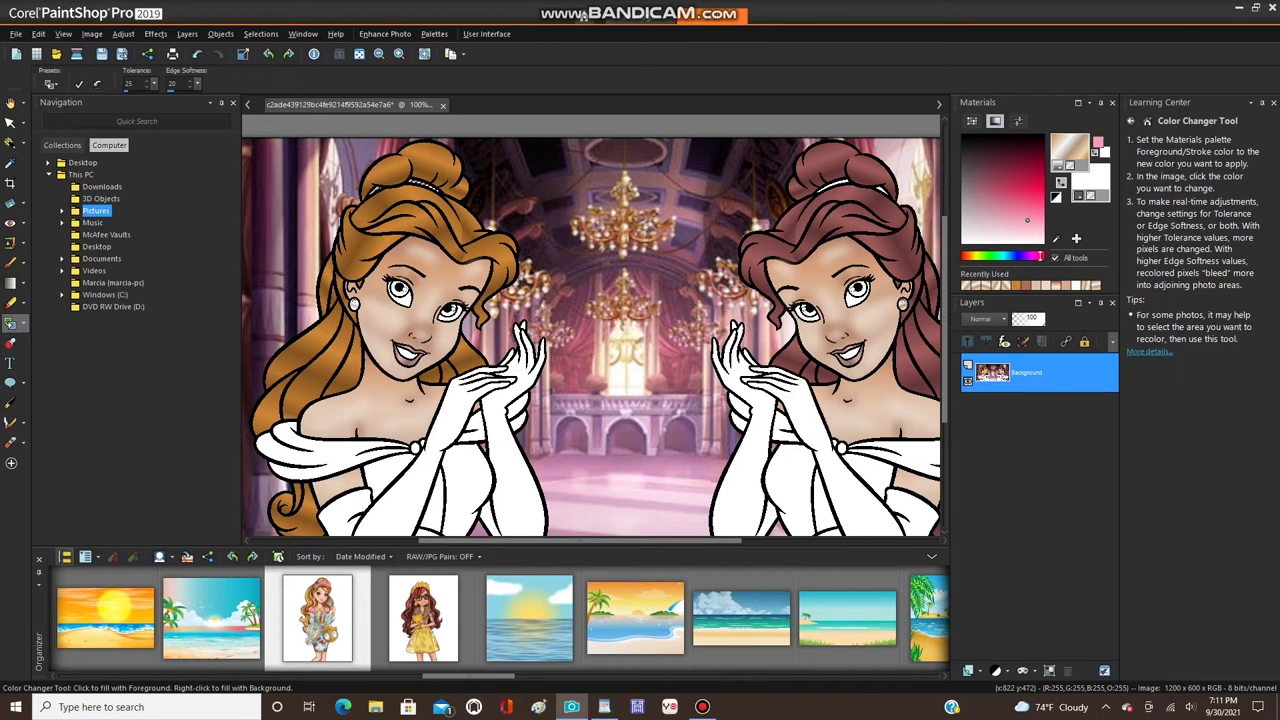
{"action": "left_click", "coordinate": [92, 34]}
{"action": "mouse_move", "coordinate": [120, 249]}
{"action": "left_click", "coordinate": [300, 251]}
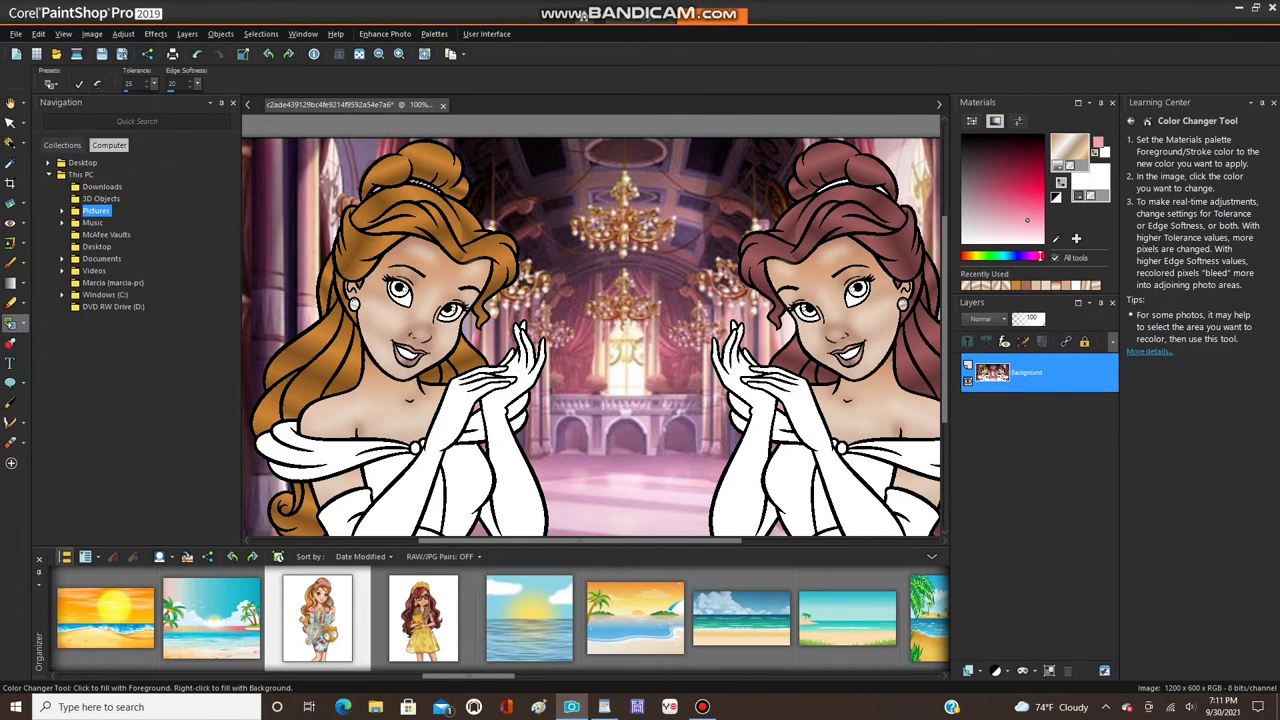
{"action": "key", "text": "ctrl+e"}
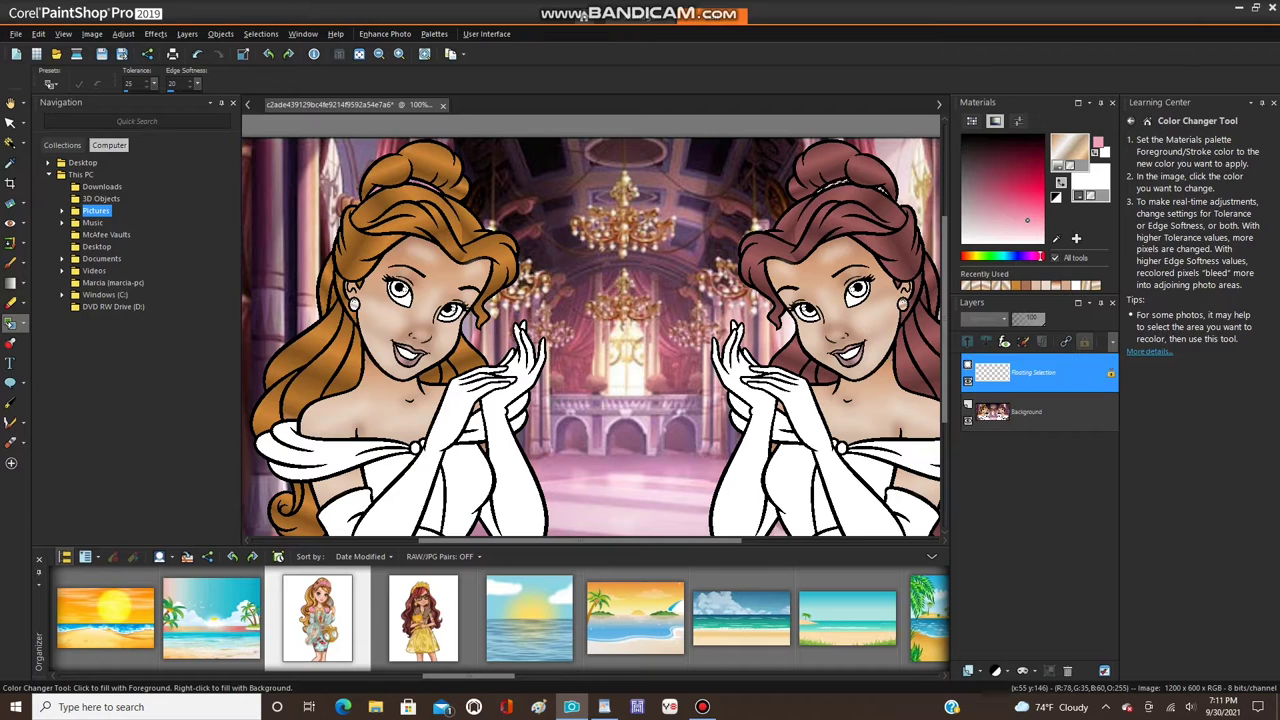
- Open IMG_0902, sample a light yellow from the doll's floral headband as the foreground color, and return to the princess artwork
{"action": "left_click", "coordinate": [423, 618]}
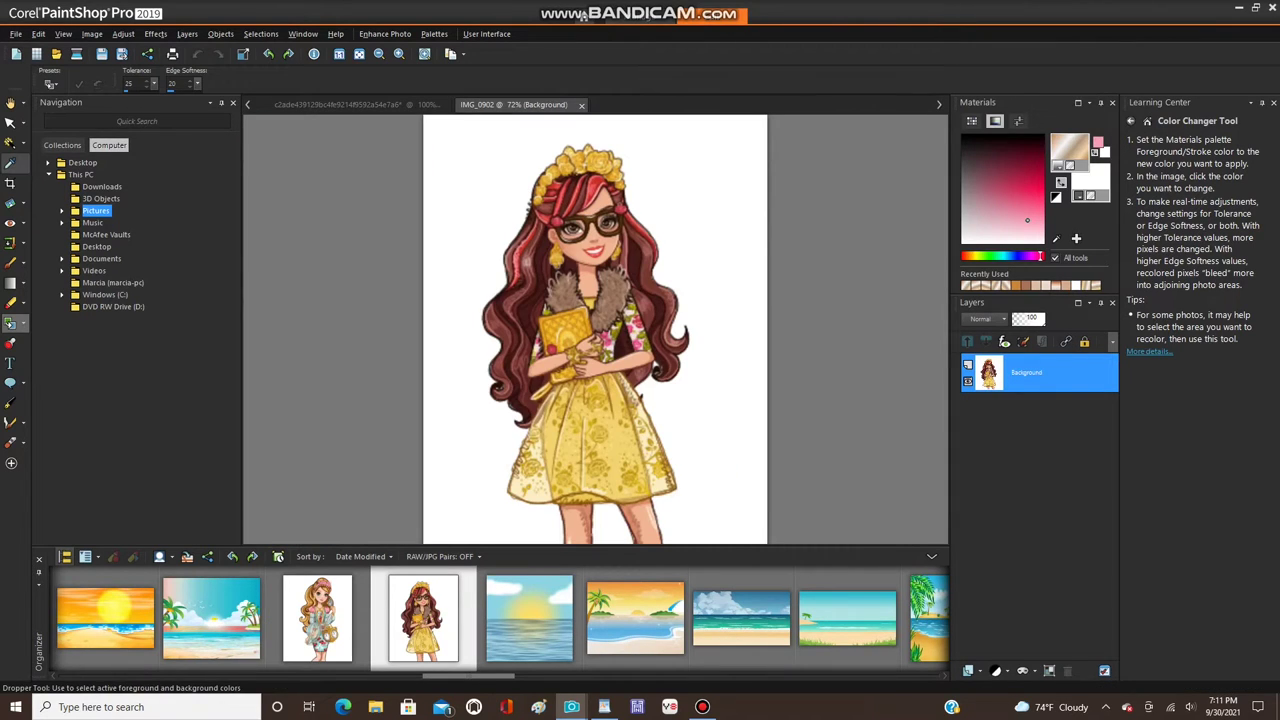
{"action": "left_click", "coordinate": [10, 163]}
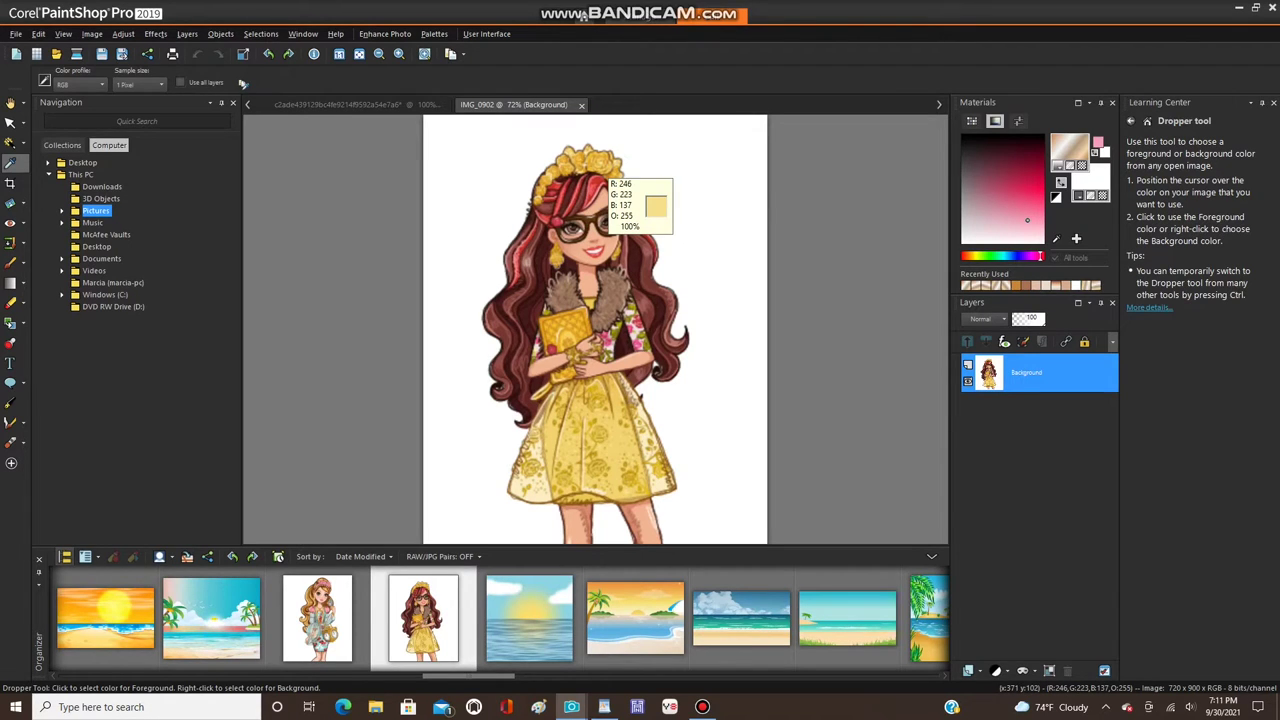
{"action": "left_click", "coordinate": [601, 165]}
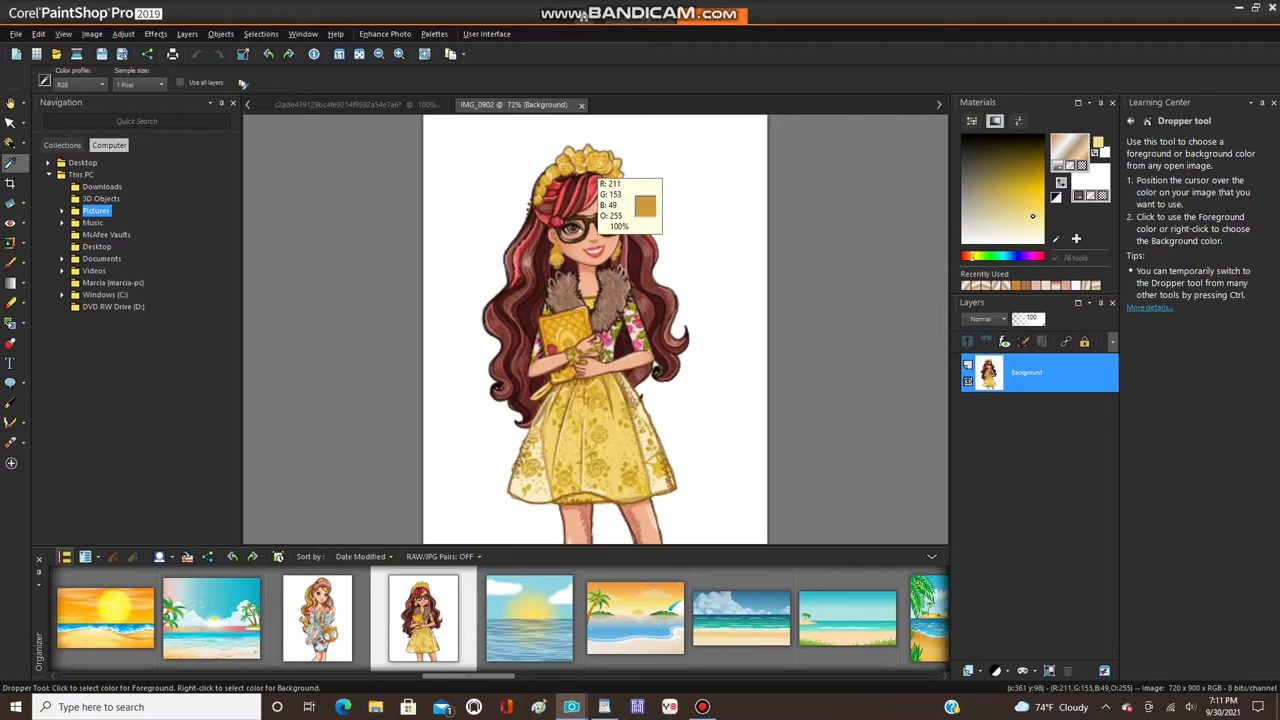
{"action": "left_click", "coordinate": [352, 105]}
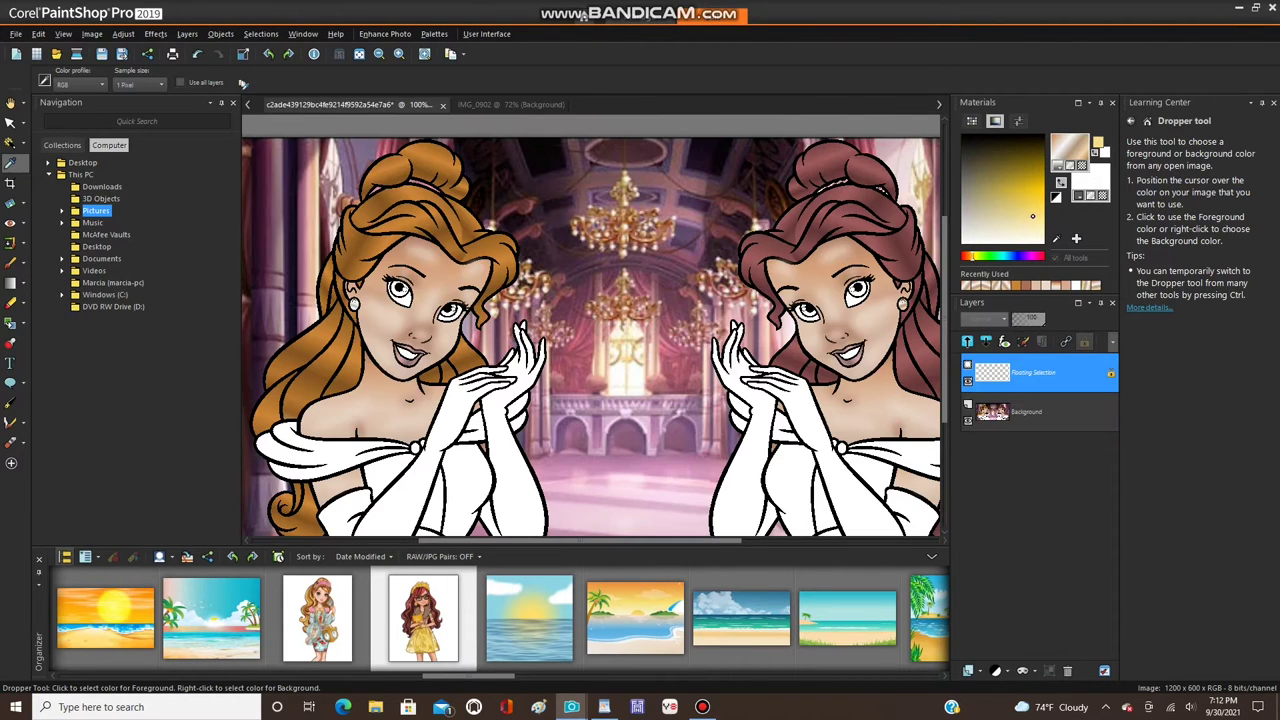
- Recolor the right princess's hair band with the sampled yellow using the Color Changer and clear the selection
{"action": "left_click", "coordinate": [23, 324]}
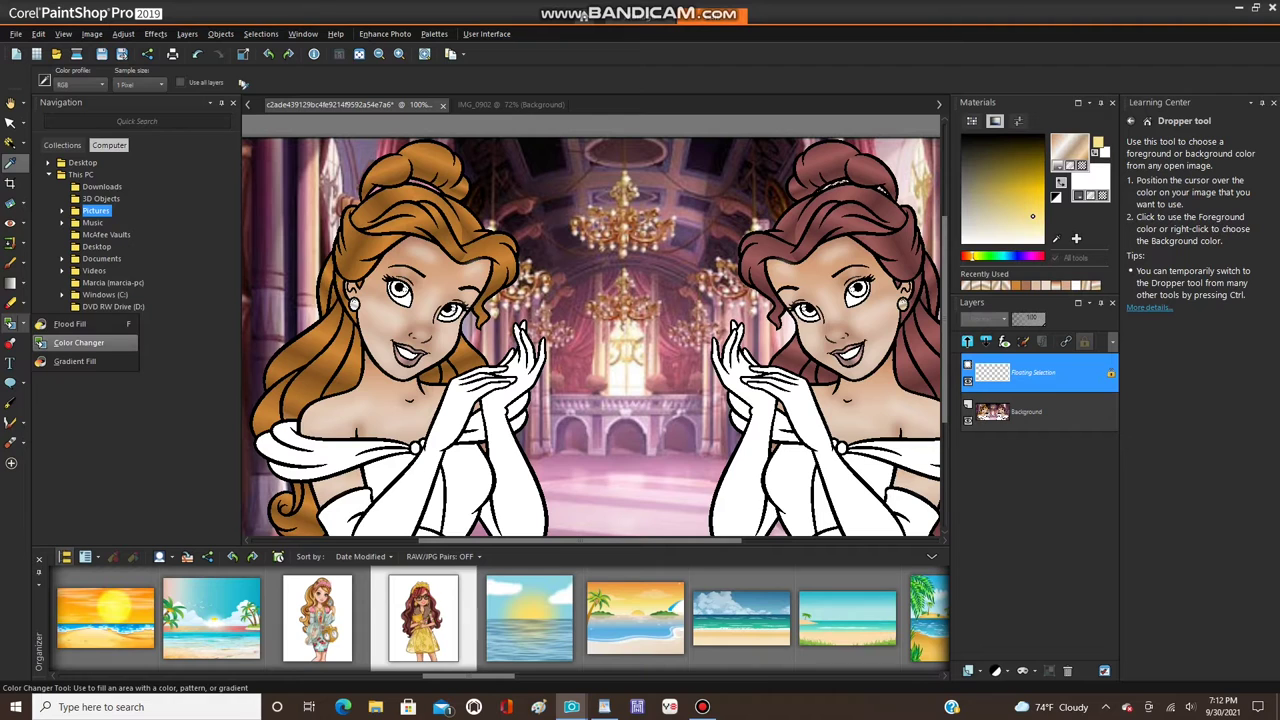
{"action": "left_click", "coordinate": [79, 343]}
{"action": "scroll", "coordinate": [902, 174], "scroll_direction": "up", "scroll_amount": 1}
{"action": "scroll", "coordinate": [862, 172], "scroll_direction": "up", "scroll_amount": 3}
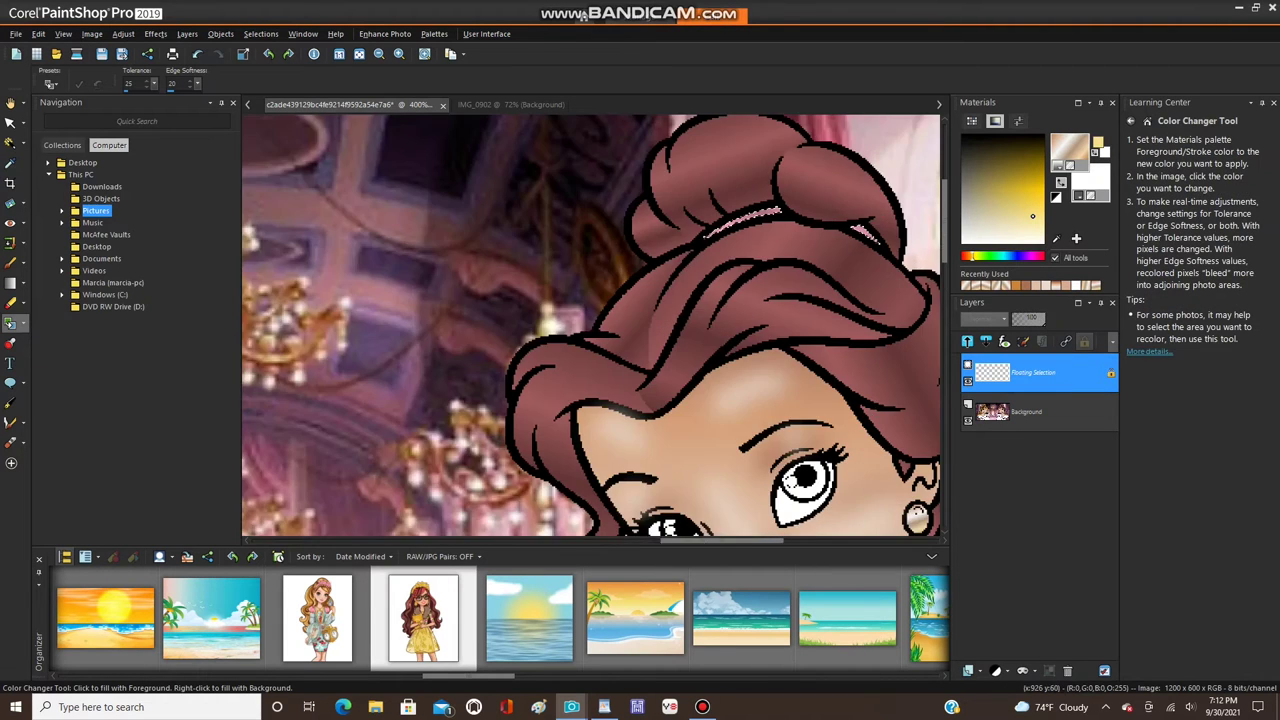
{"action": "left_click", "coordinate": [712, 231]}
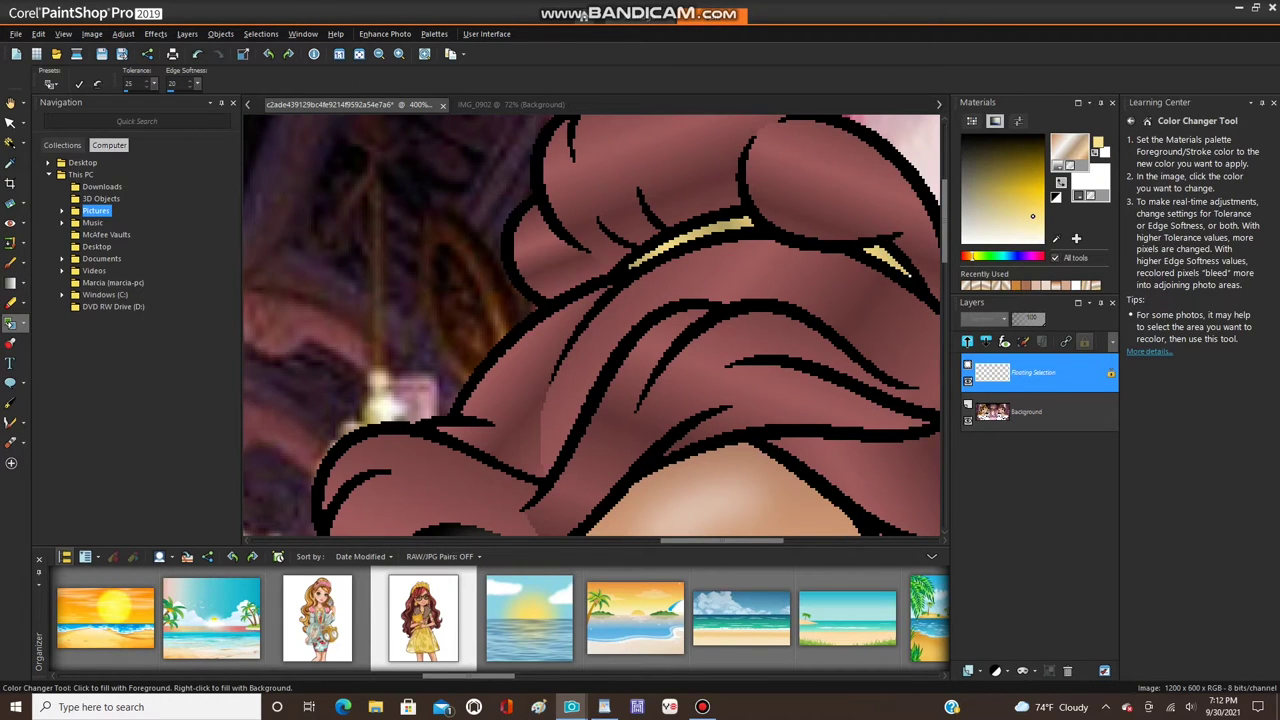
{"action": "left_click", "coordinate": [260, 33]}
{"action": "left_click", "coordinate": [285, 70]}
{"action": "scroll", "coordinate": [590, 325], "scroll_direction": "down", "scroll_amount": 5}
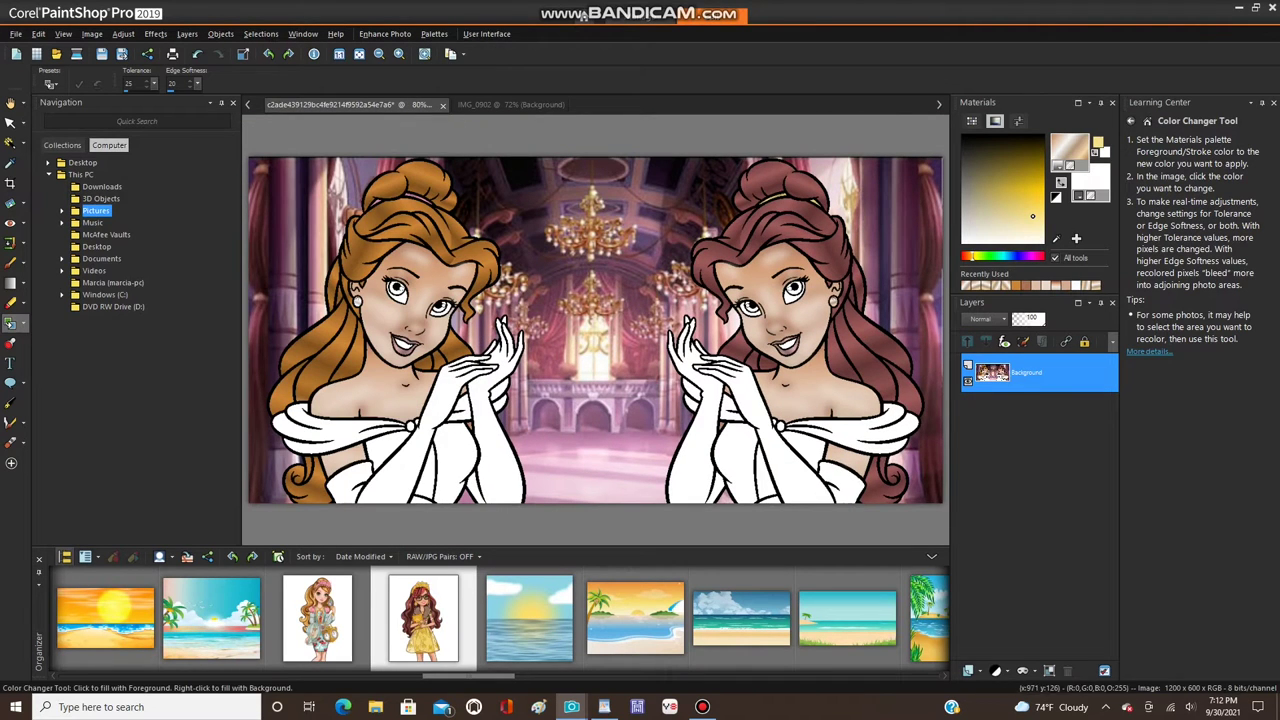
{"action": "scroll", "coordinate": [595, 330], "scroll_direction": "down", "scroll_amount": 1}
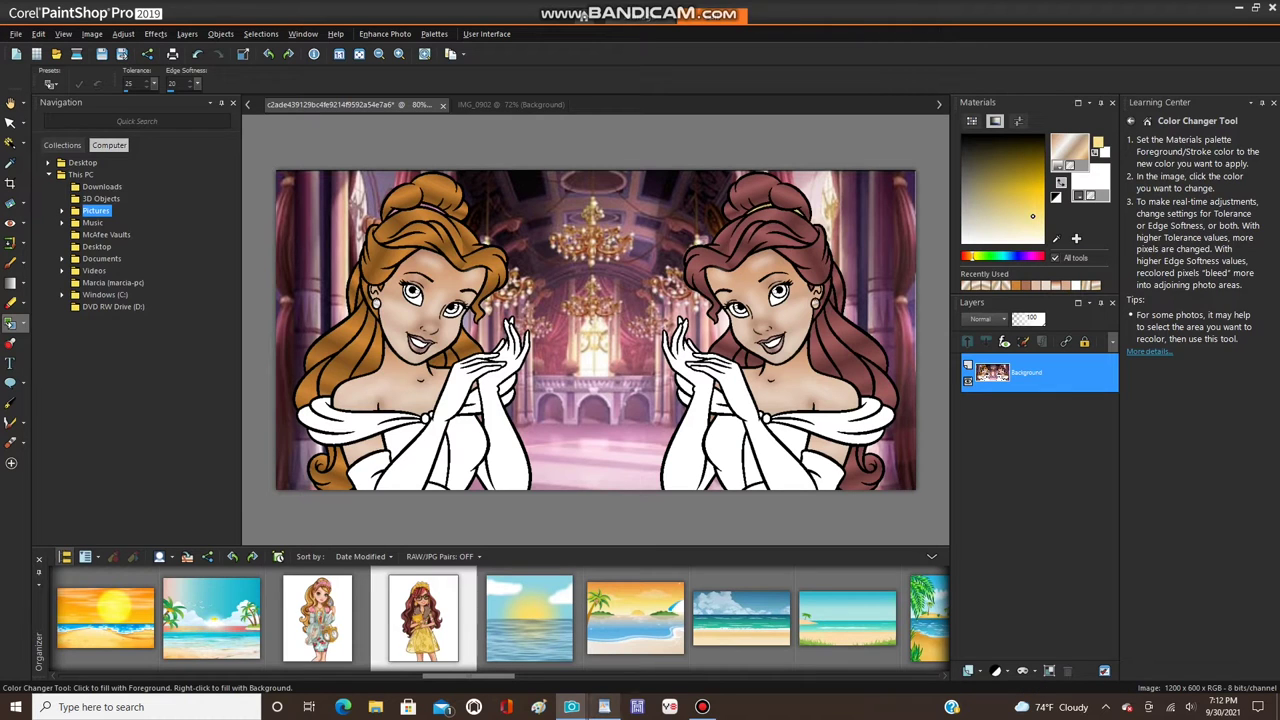
- Close the IMG_0902 image and return to the princess artwork
{"action": "left_click", "coordinate": [703, 707]}
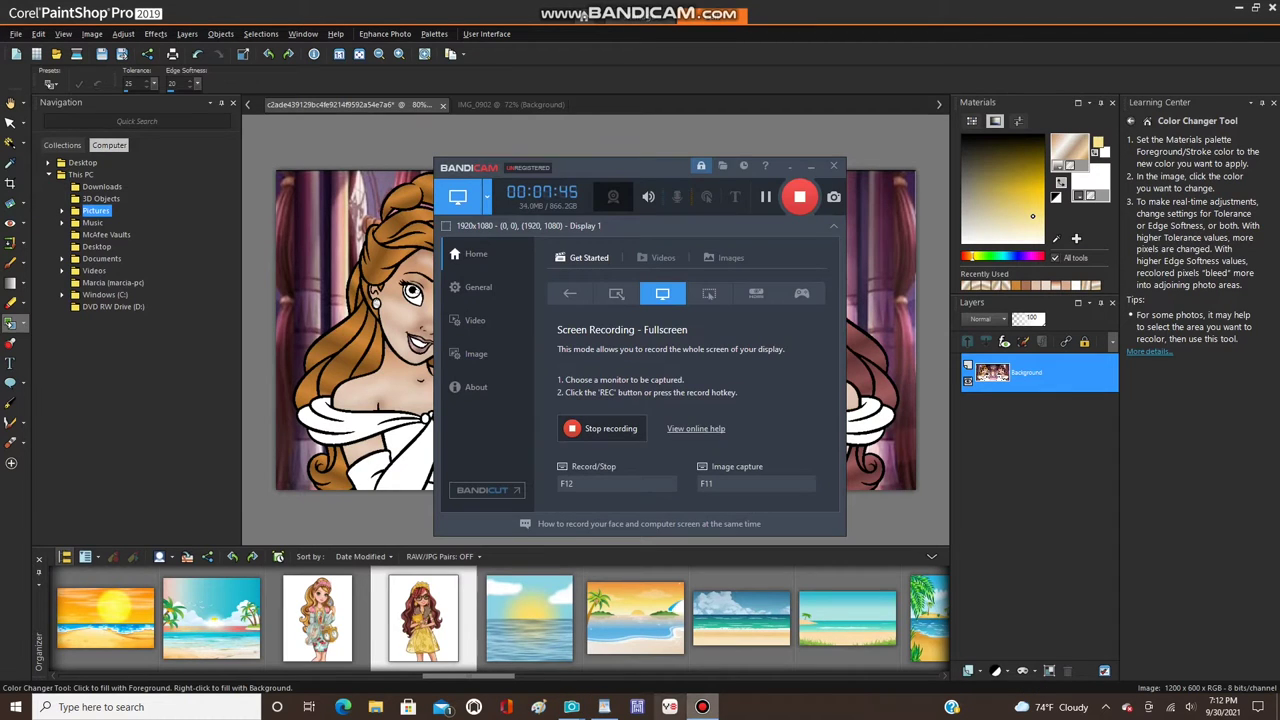
{"action": "mouse_move", "coordinate": [571, 707]}
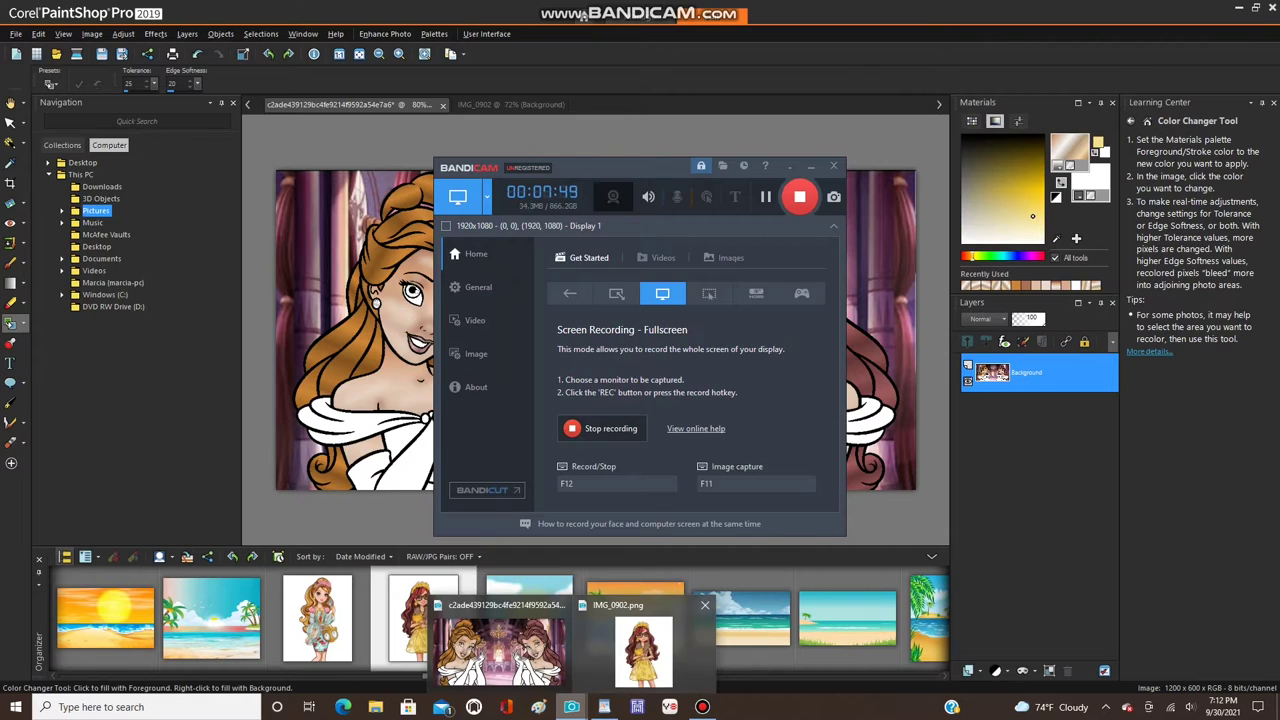
{"action": "left_click", "coordinate": [704, 605]}
{"action": "left_click", "coordinate": [575, 648]}
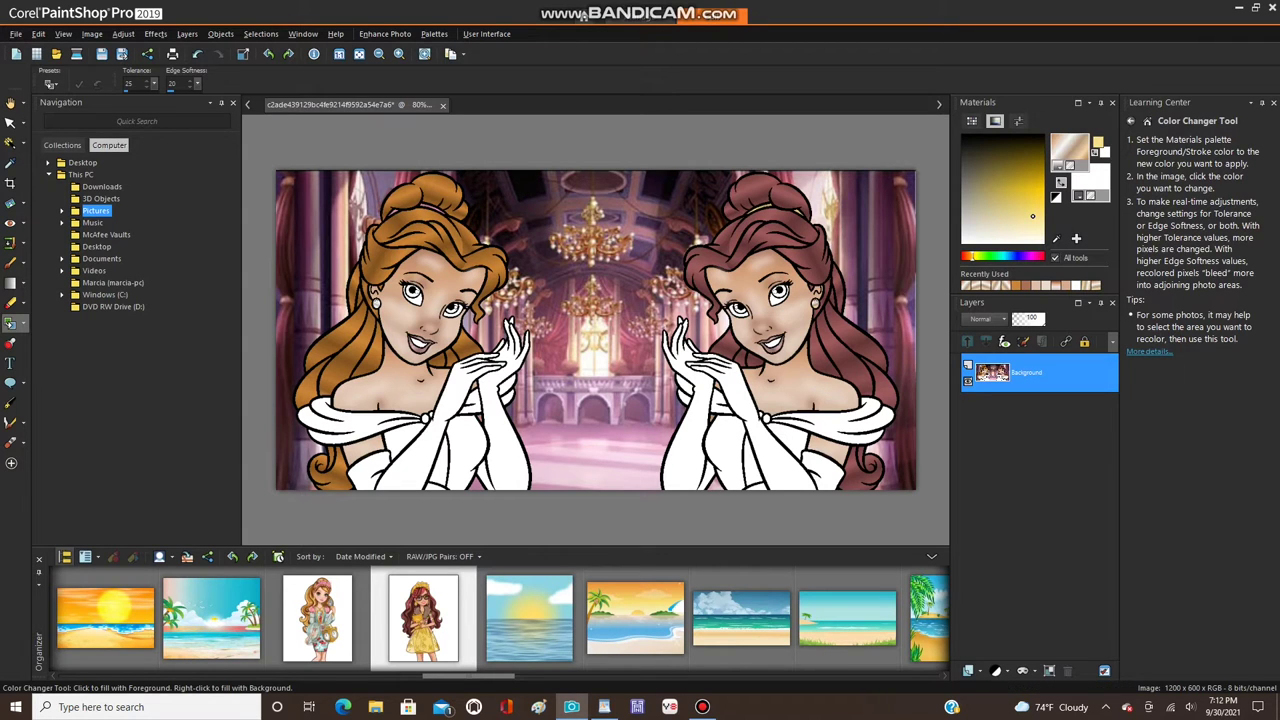
- Sample the pink of the left princess's hair band as the foreground color
{"action": "left_click", "coordinate": [10, 162]}
{"action": "scroll", "coordinate": [398, 224], "scroll_direction": "up", "scroll_amount": 2}
{"action": "scroll", "coordinate": [398, 224], "scroll_direction": "up", "scroll_amount": 6}
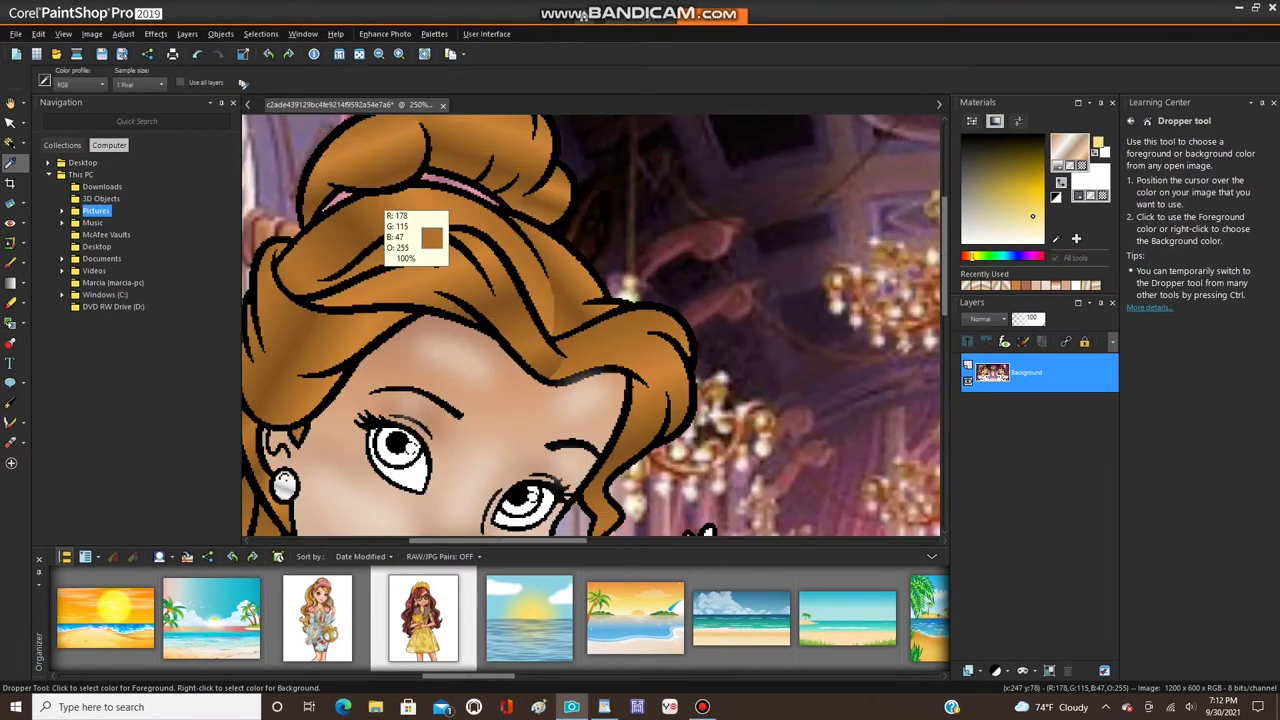
{"action": "left_click", "coordinate": [320, 196]}
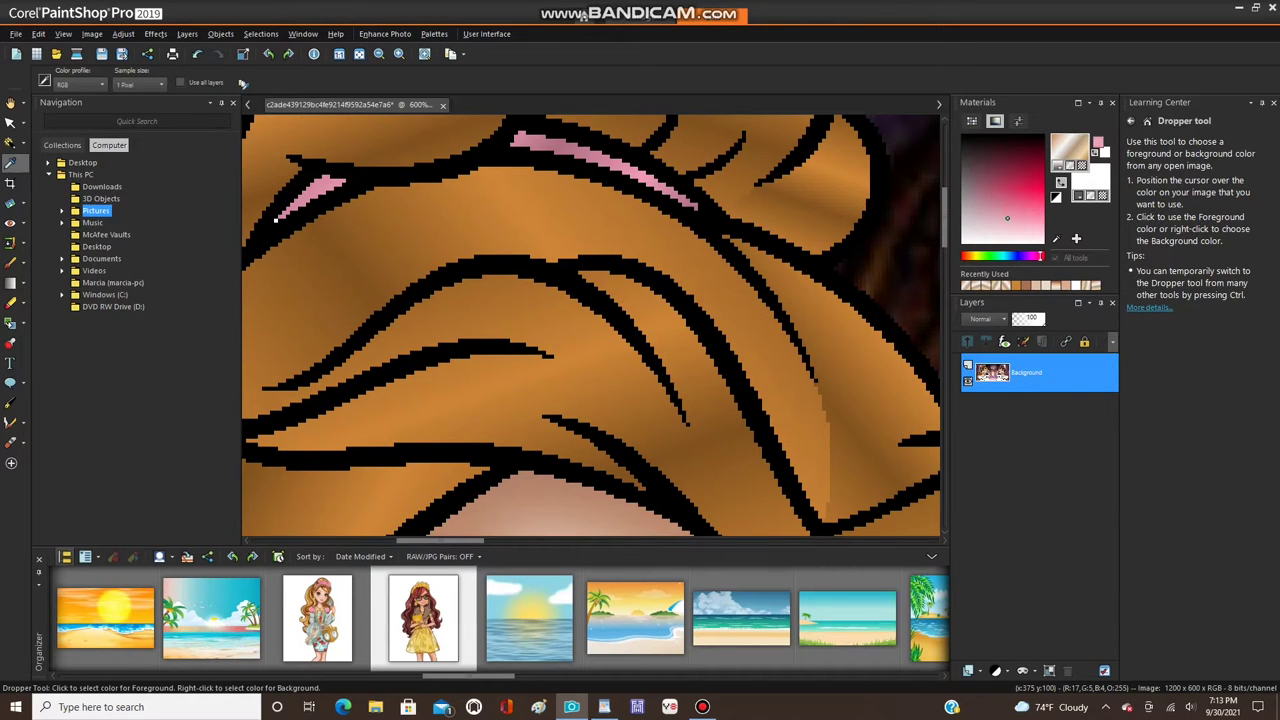
{"action": "scroll", "coordinate": [760, 205], "scroll_direction": "down", "scroll_amount": 8}
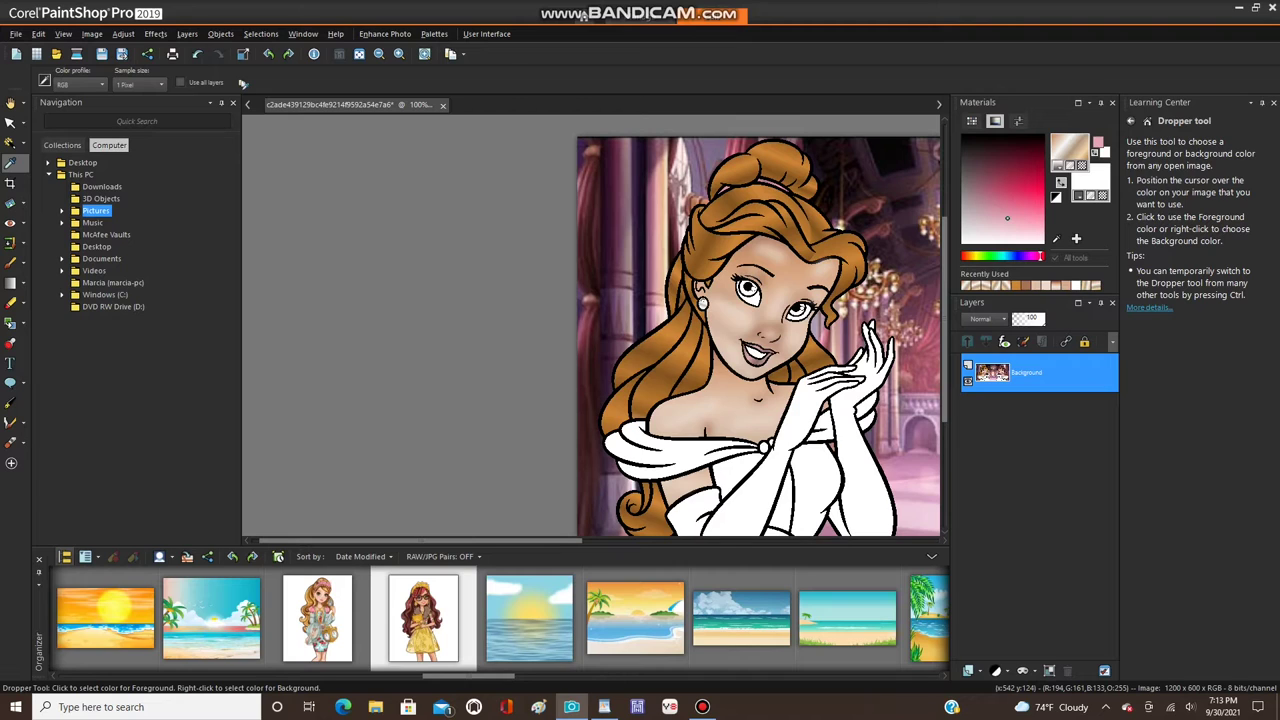
{"action": "left_click", "coordinate": [1093, 286]}
- Select the left princess's off-shoulder dress collar with the Magic Wand and flood fill it with the current beige gradient
{"action": "left_click", "coordinate": [10, 142]}
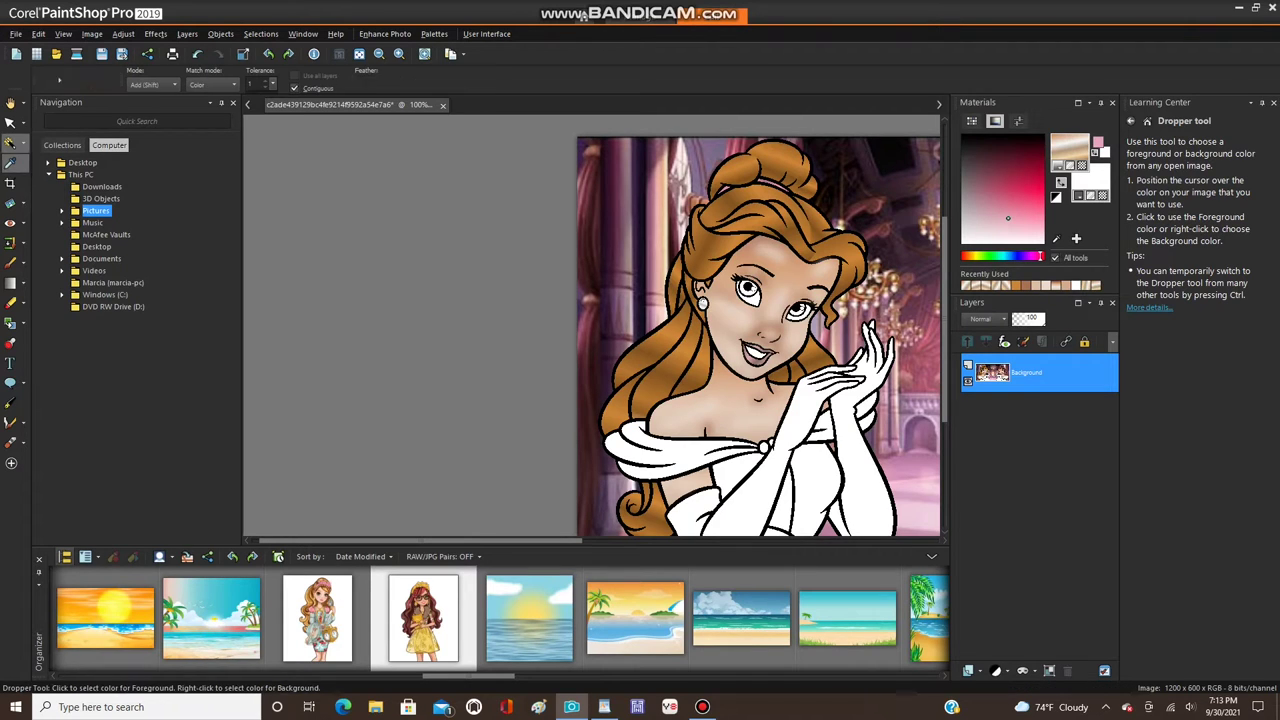
{"action": "left_click", "coordinate": [24, 323]}
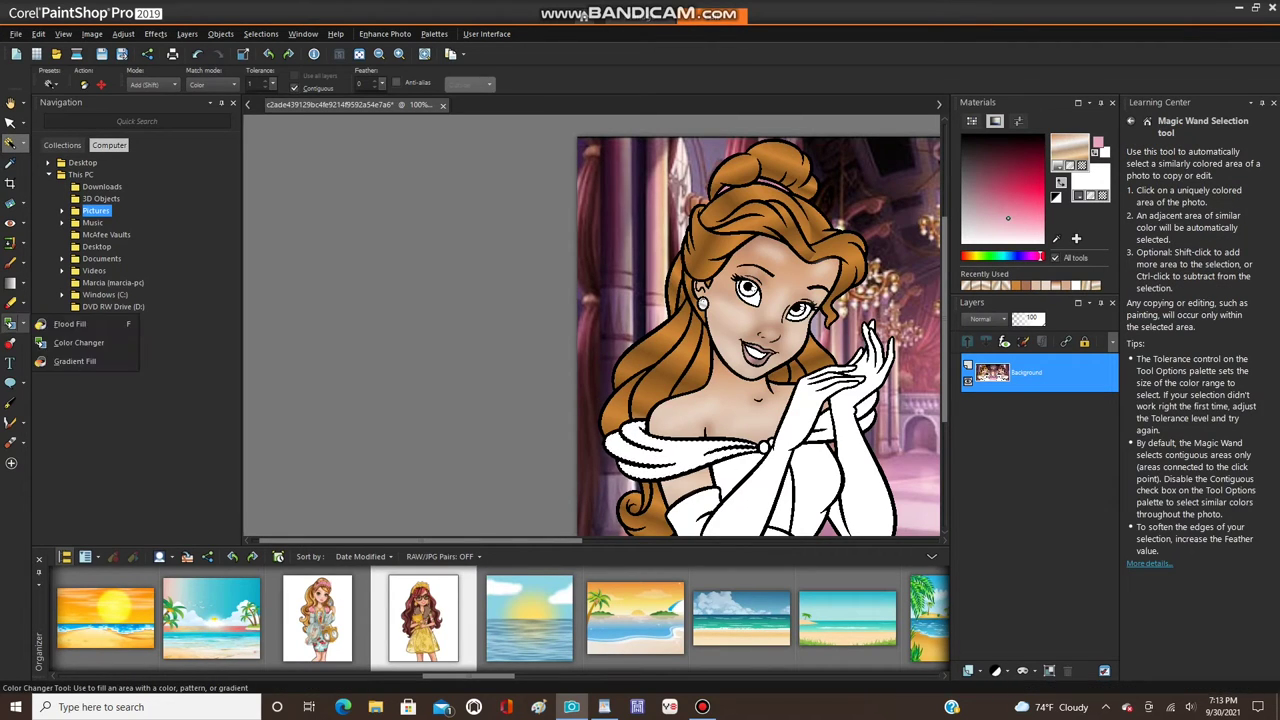
{"action": "left_click", "coordinate": [62, 323]}
{"action": "left_click", "coordinate": [653, 451]}
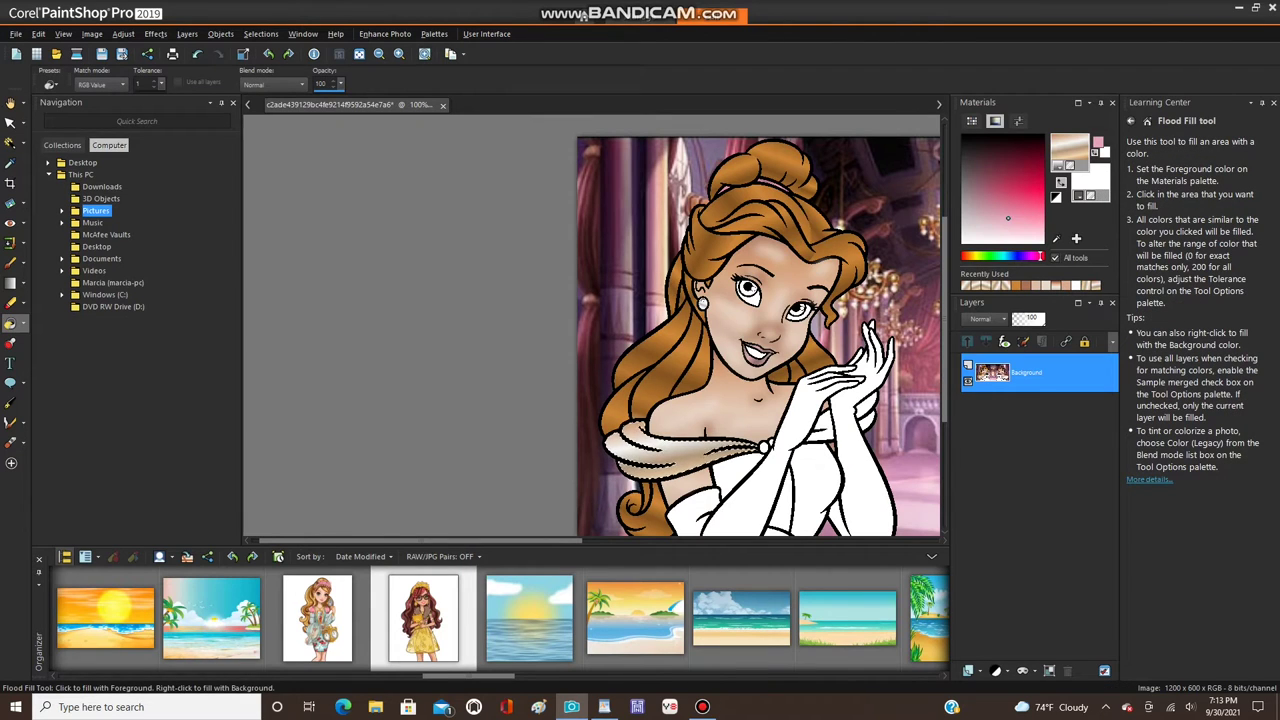
- Try to recolor the left princess's gradient-filled collar with the sampled pink using the Color Changer, and undo the recoloring
{"action": "left_click", "coordinate": [10, 323]}
{"action": "left_click", "coordinate": [70, 343]}
{"action": "left_click", "coordinate": [640, 445]}
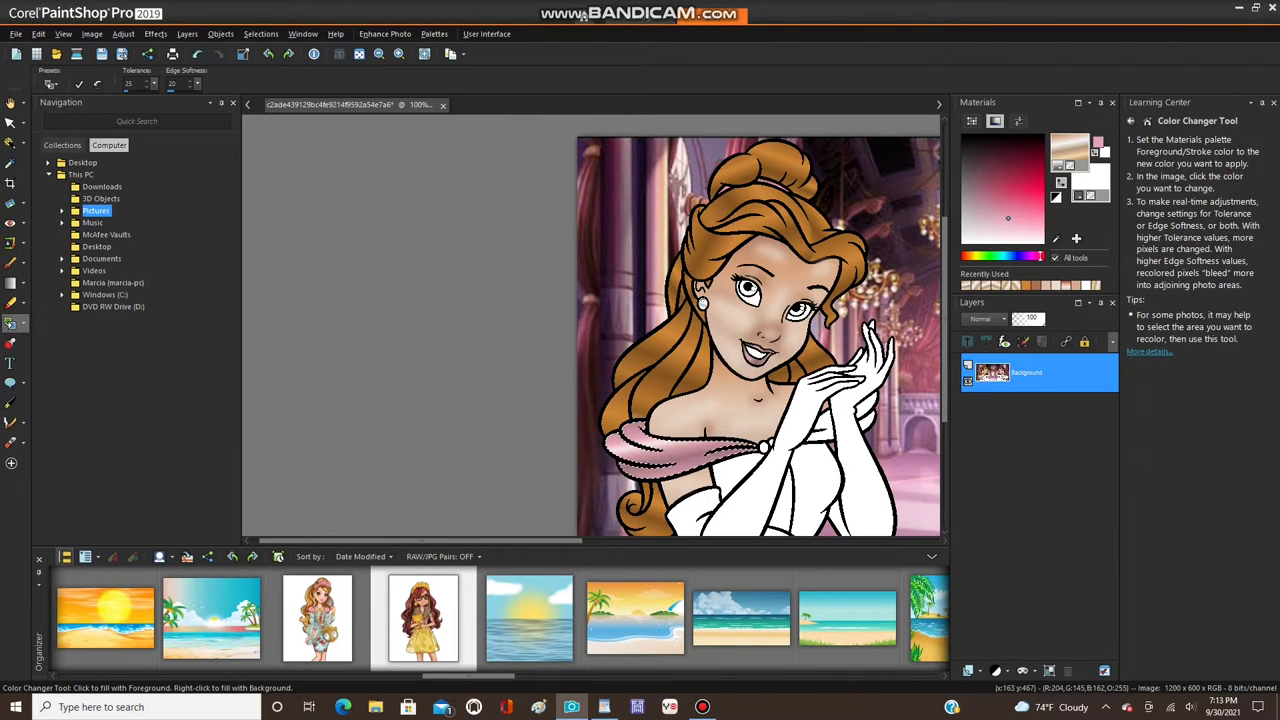
{"action": "left_click", "coordinate": [614, 447]}
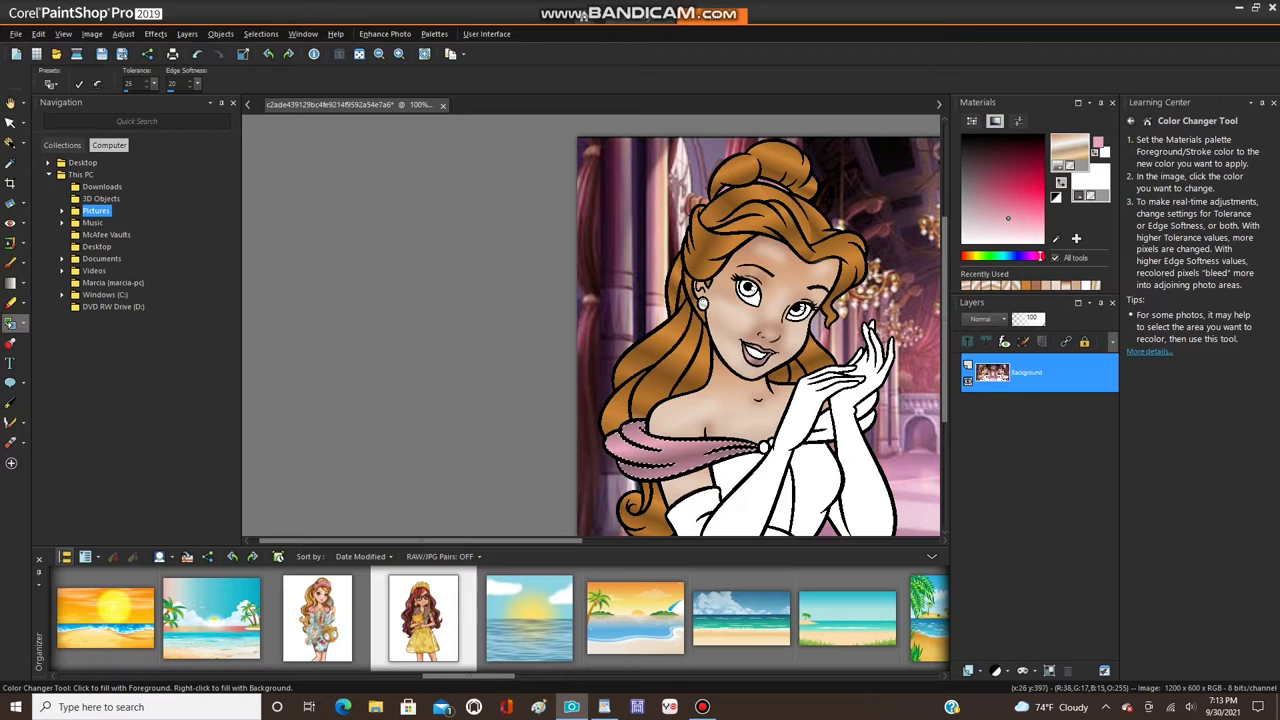
{"action": "key", "text": "ctrl+z"}
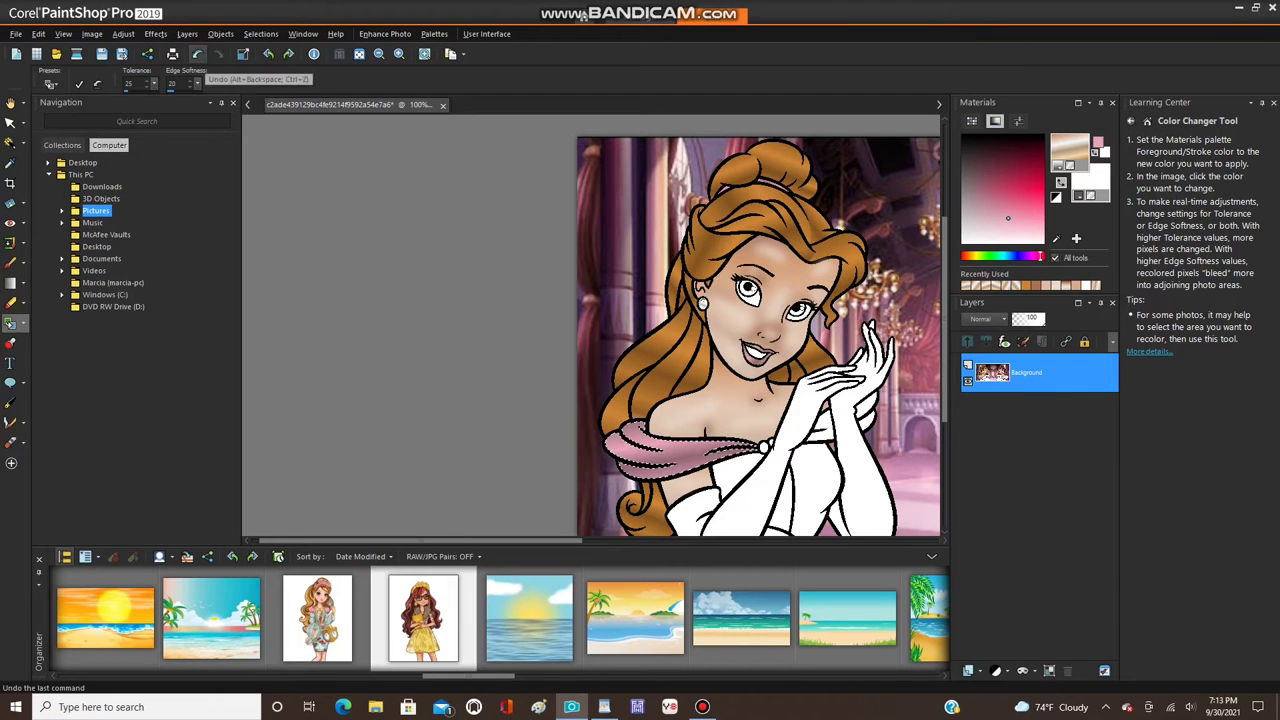
- Add the collar section behind the left princess's gloves to the selection and flood fill it with the beige gradient
{"action": "left_click", "coordinate": [10, 143]}
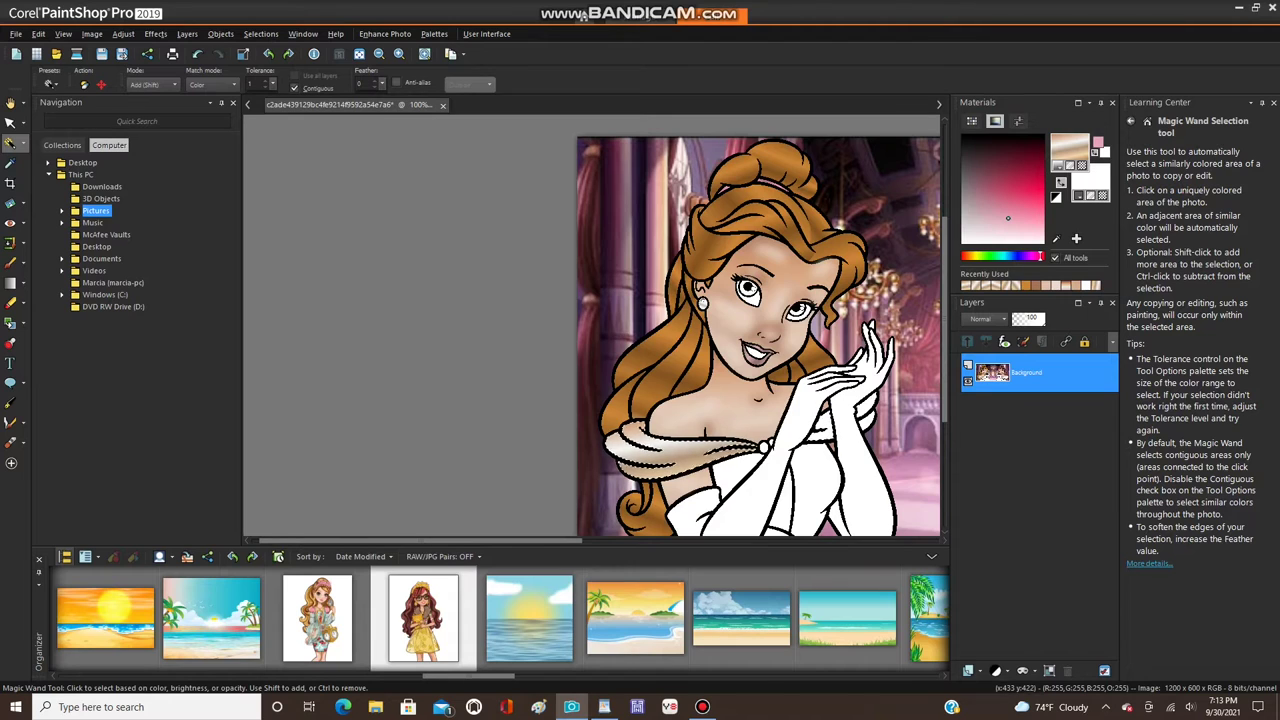
{"action": "left_click", "coordinate": [23, 324]}
{"action": "left_click", "coordinate": [76, 324]}
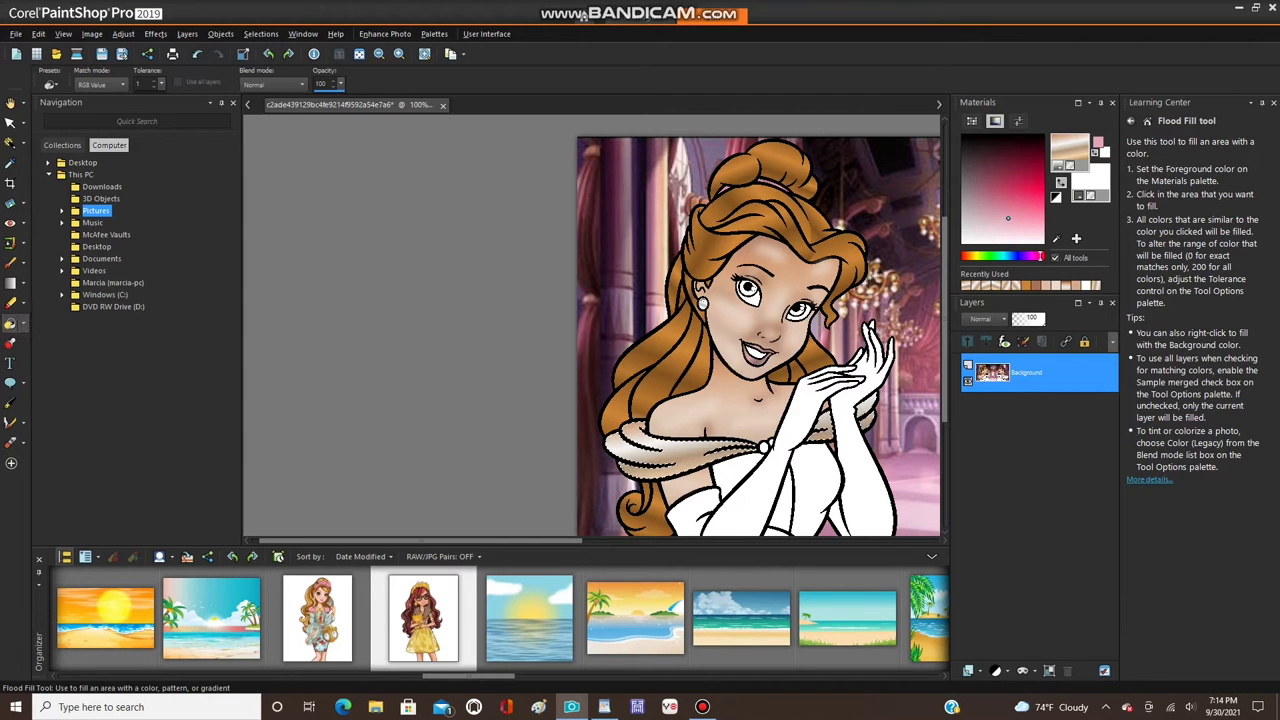
- Recolor all selected gradient-filled collar sections of the left princess with the sampled pink using the Color Changer
{"action": "left_click", "coordinate": [23, 324]}
{"action": "left_click", "coordinate": [23, 324]}
{"action": "left_click", "coordinate": [23, 324]}
{"action": "left_click", "coordinate": [80, 343]}
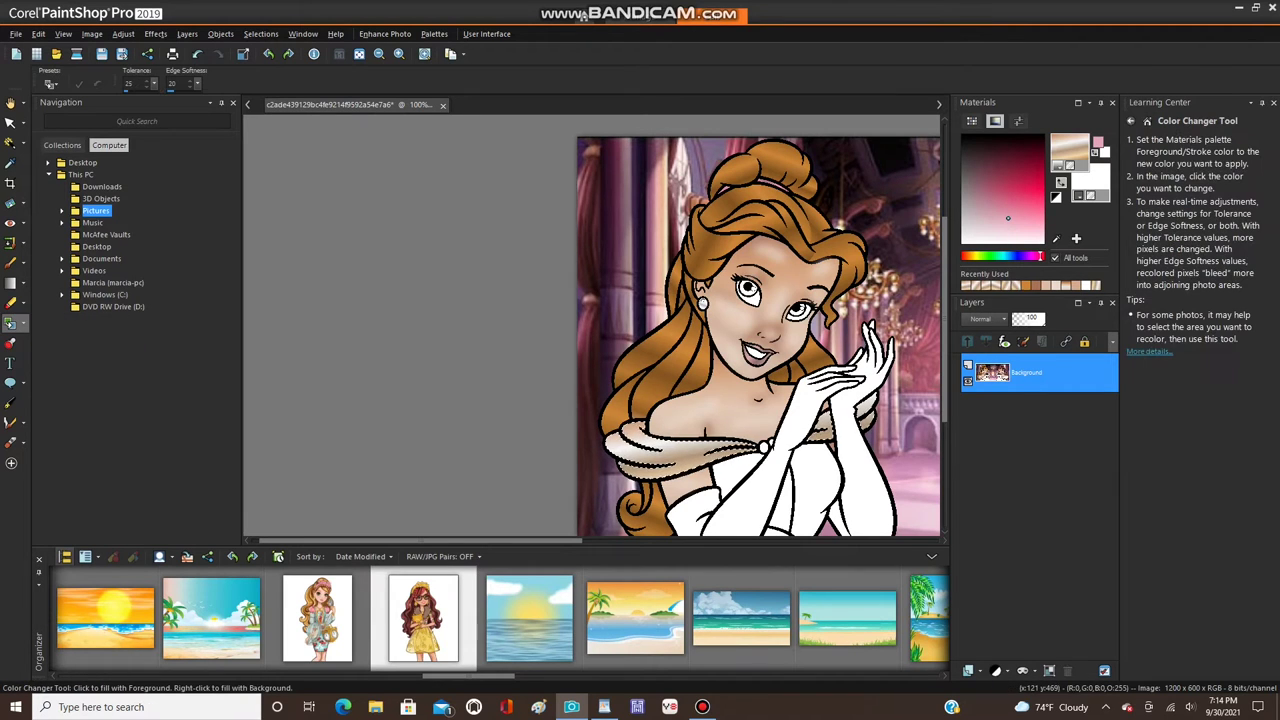
{"action": "left_click", "coordinate": [614, 439]}
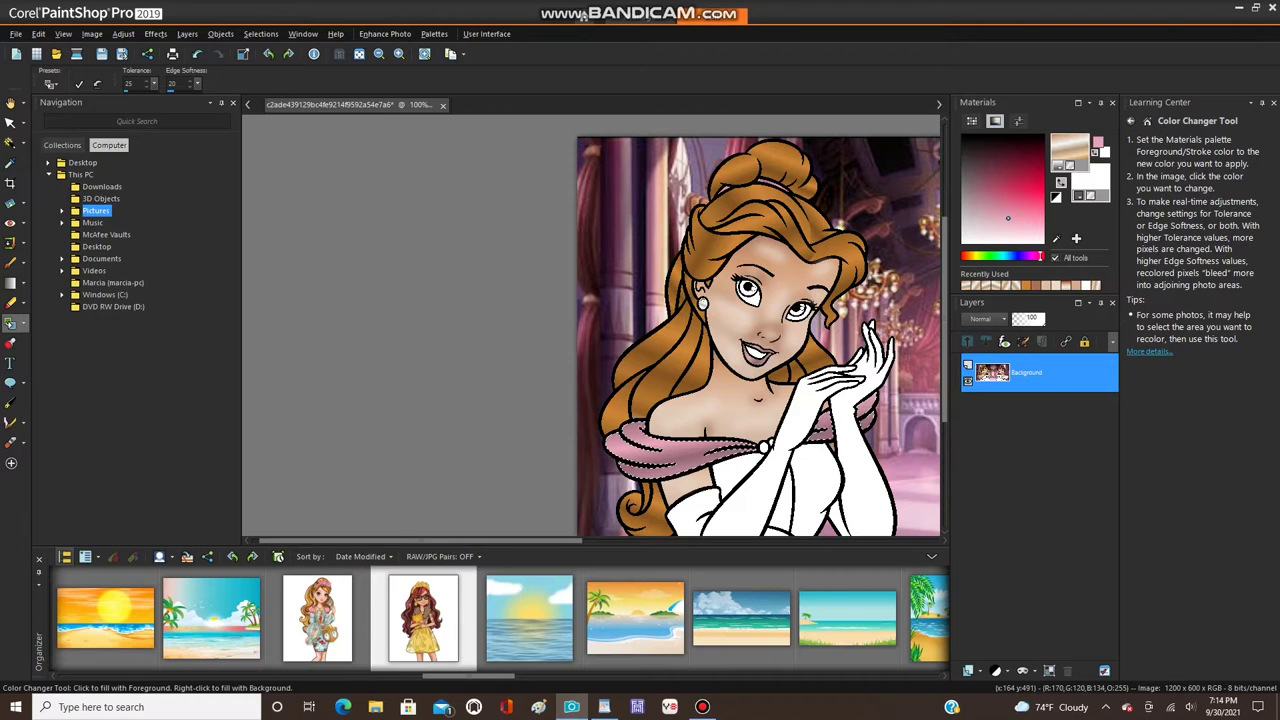
- Mirror the selected collar coloring horizontally onto the right princess's dress, keeping it selected
{"action": "scroll", "coordinate": [480, 350], "scroll_direction": "down", "scroll_amount": 1}
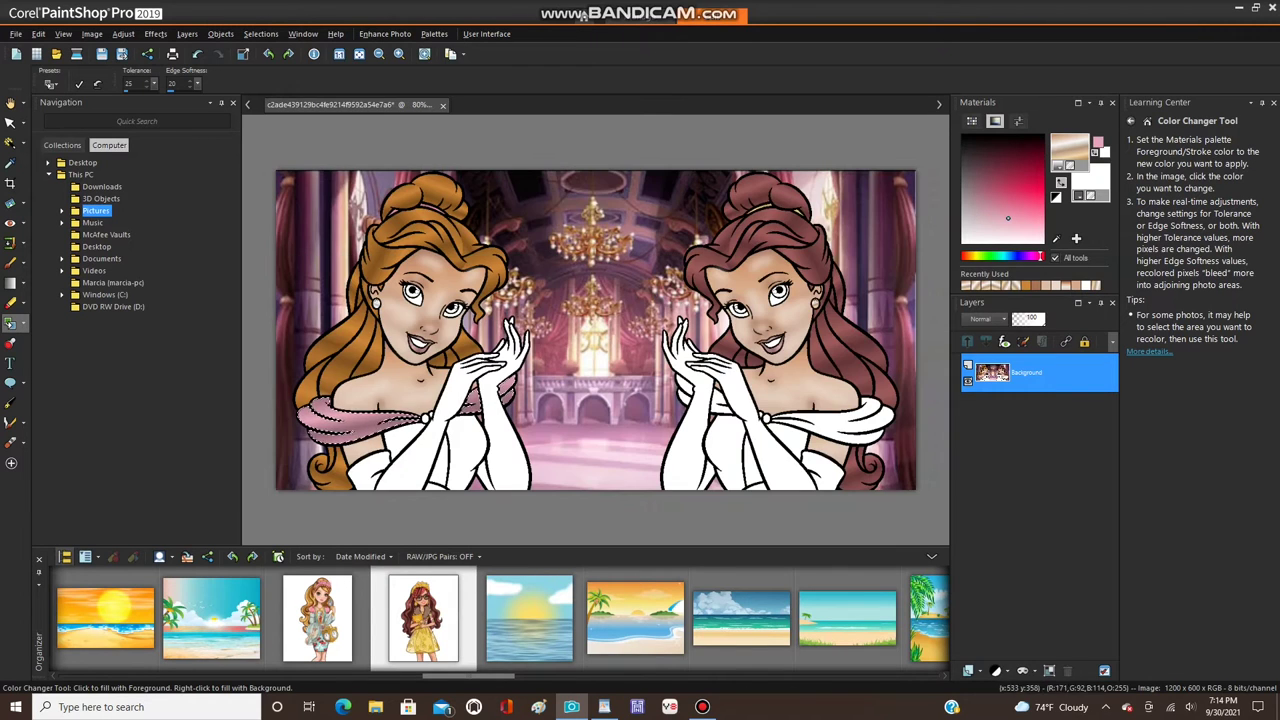
{"action": "left_click", "coordinate": [92, 34]}
{"action": "mouse_move", "coordinate": [114, 250]}
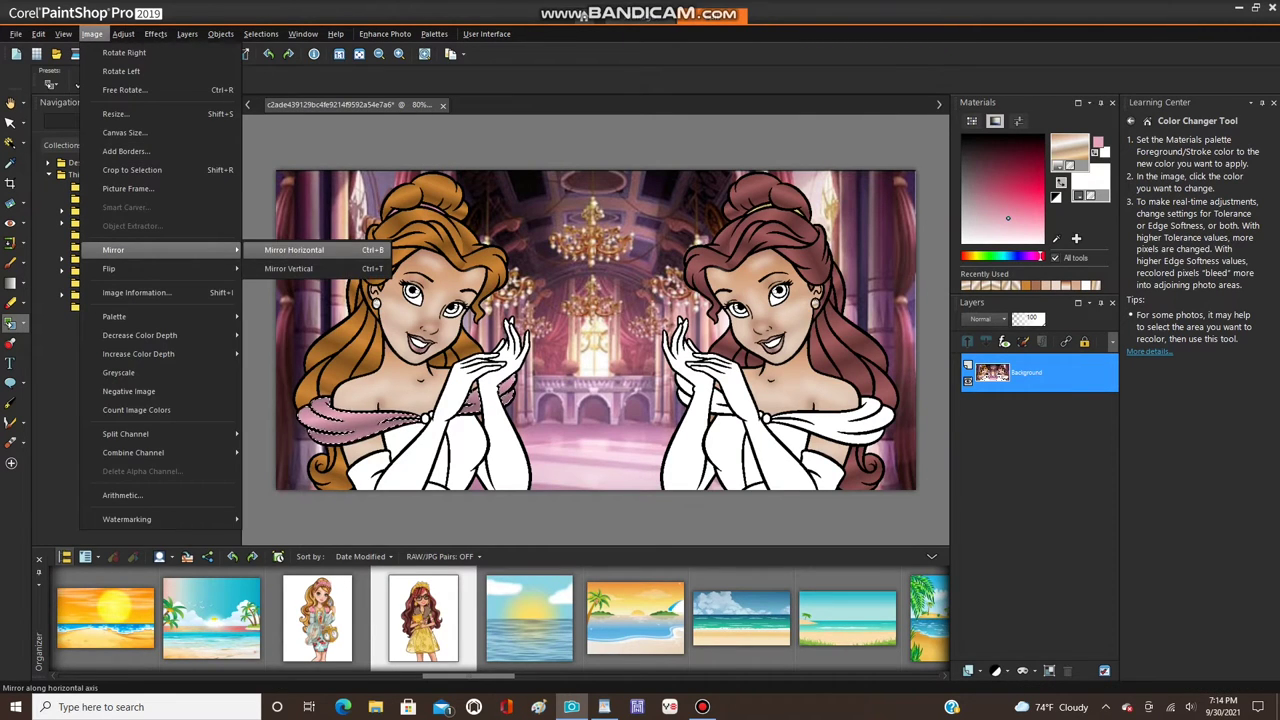
{"action": "left_click", "coordinate": [294, 250]}
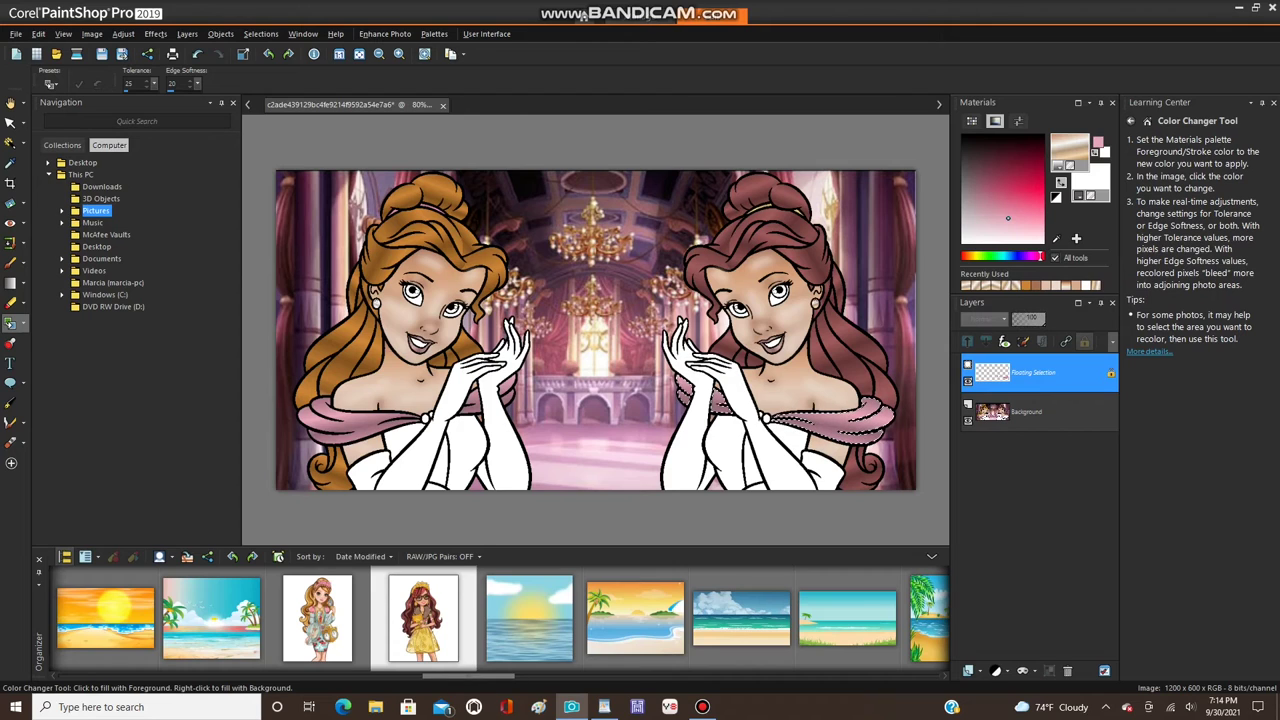
- Open IMG_0902, sample a brown from the doll's fur collar as the foreground color, and return to the princess artwork
{"action": "double_click", "coordinate": [423, 618]}
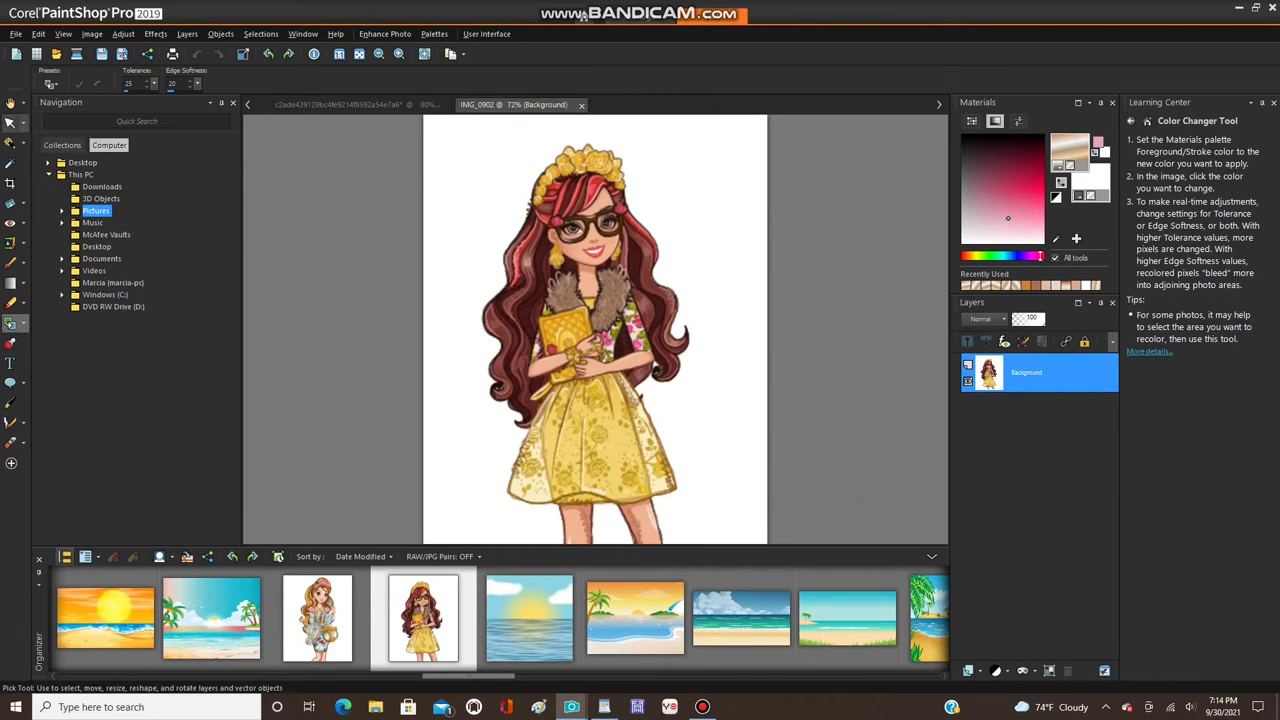
{"action": "left_click", "coordinate": [10, 163]}
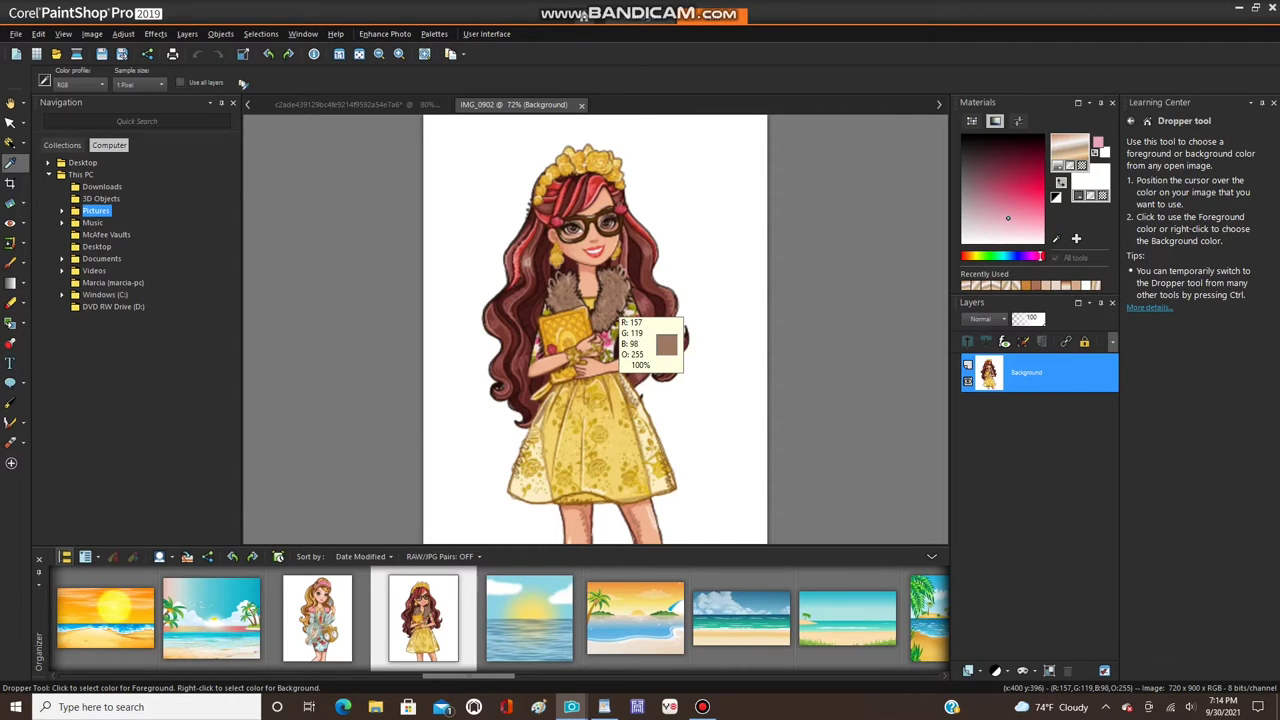
{"action": "left_click", "coordinate": [612, 312]}
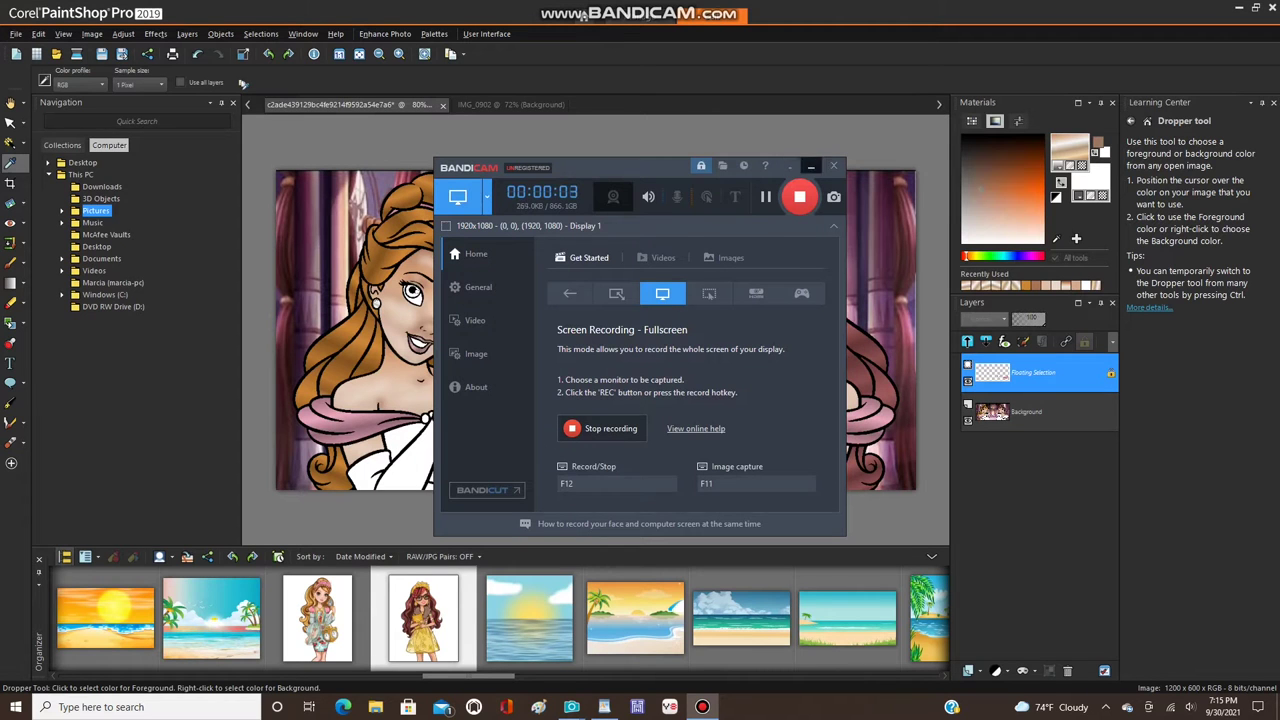
{"action": "left_click", "coordinate": [811, 166]}
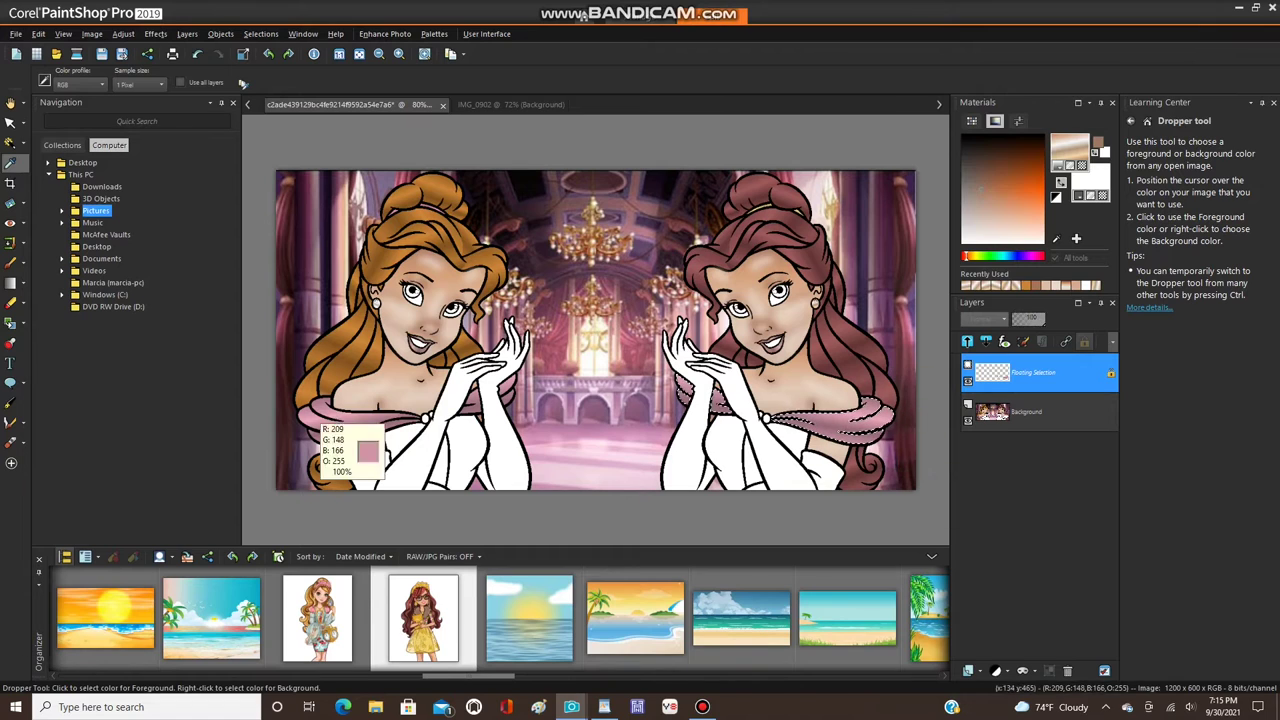
- Recolor the right princess's collar with the sampled brown using the Color Changer and clear the selection
{"action": "left_click", "coordinate": [10, 323]}
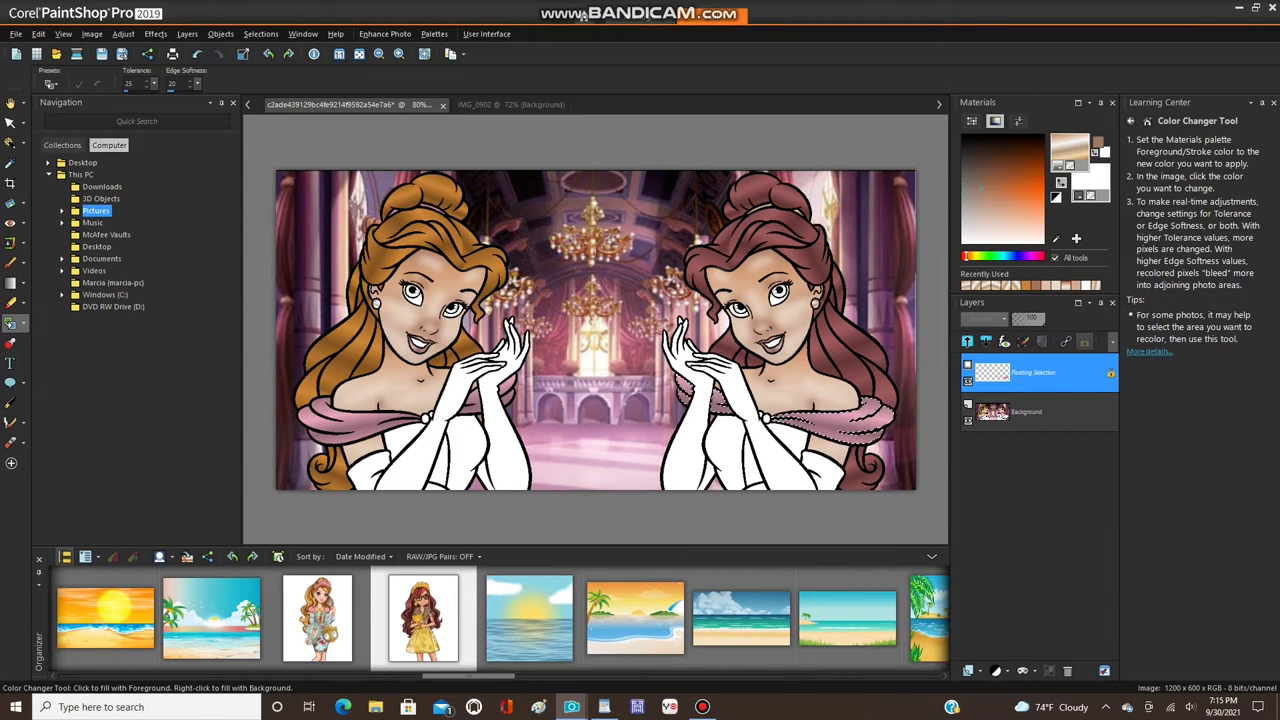
{"action": "left_click", "coordinate": [838, 424]}
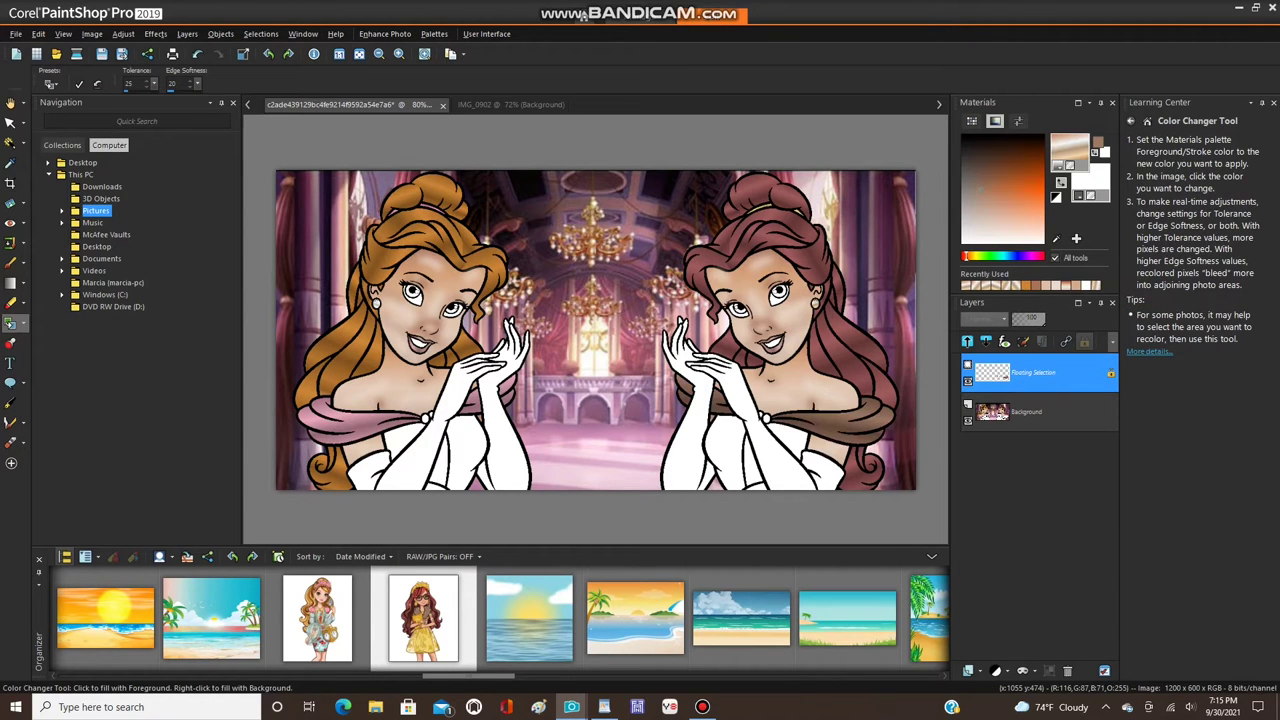
{"action": "left_click", "coordinate": [262, 34]}
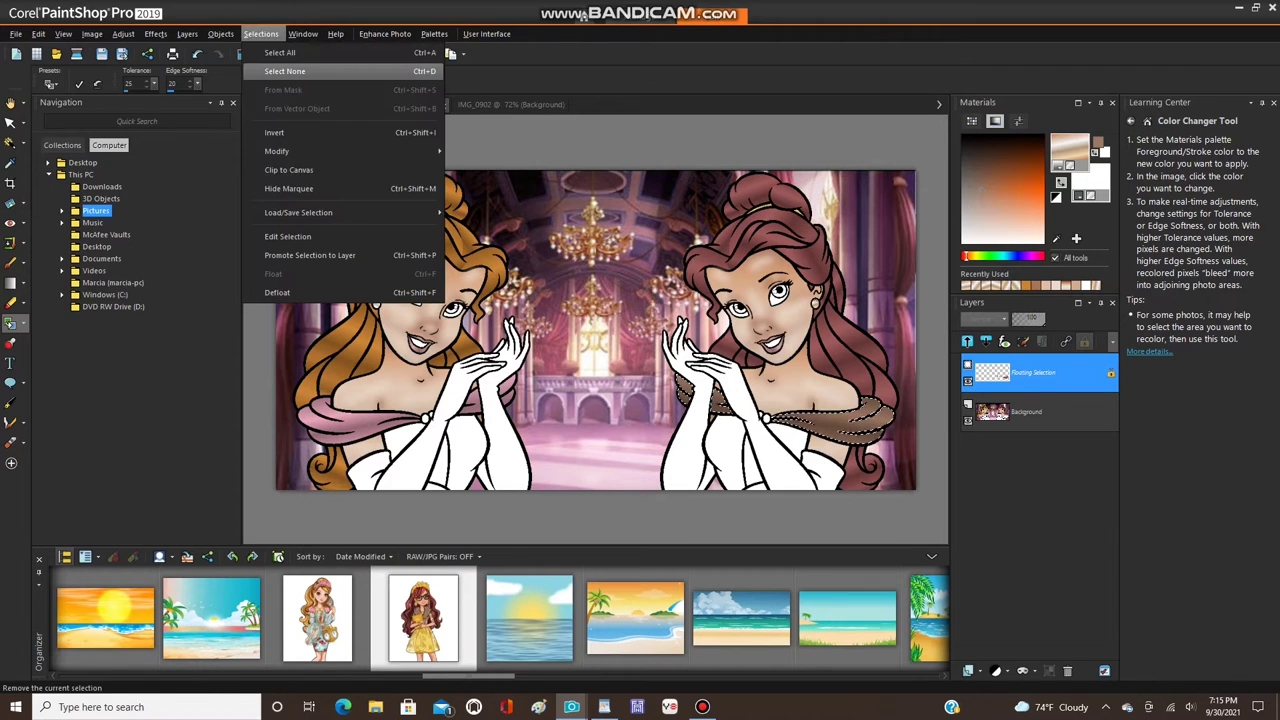
{"action": "left_click", "coordinate": [288, 70]}
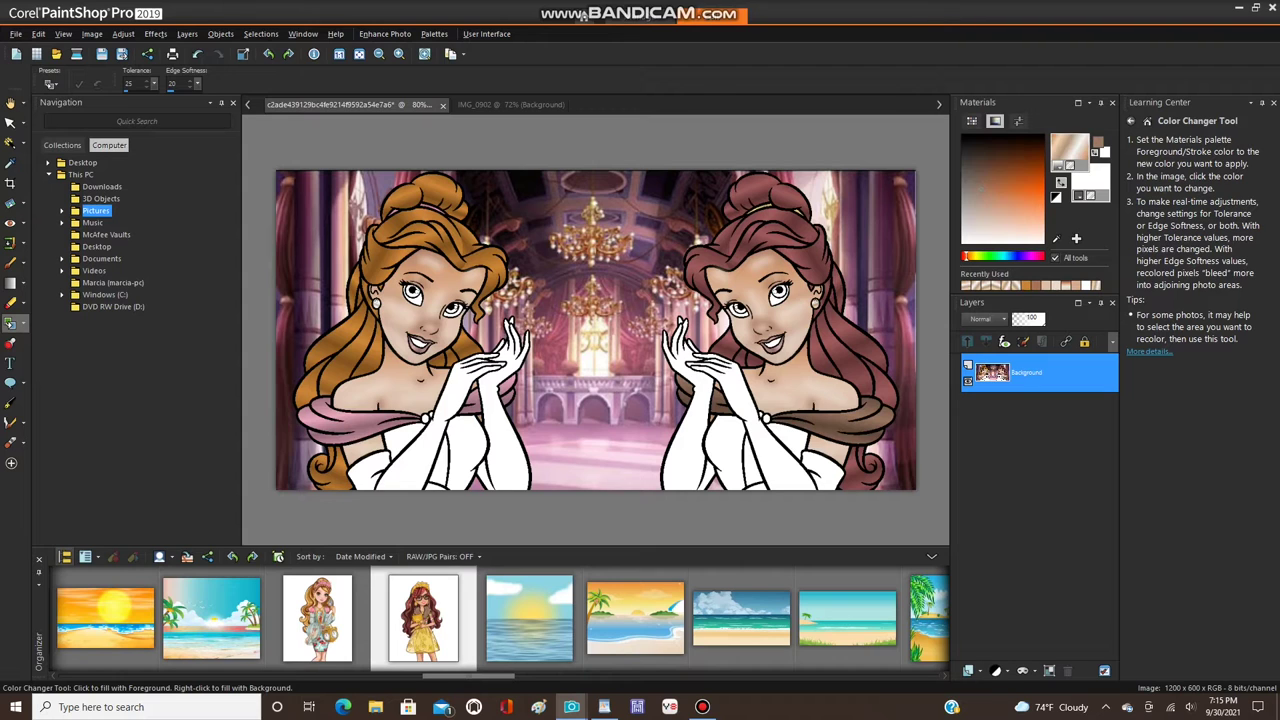
- Select the small section at the lower edge of the left princess's dress with the Magic Wand and flood fill it with the beige gradient
{"action": "left_click", "coordinate": [10, 143]}
{"action": "scroll", "coordinate": [436, 484], "scroll_direction": "up", "scroll_amount": 1}
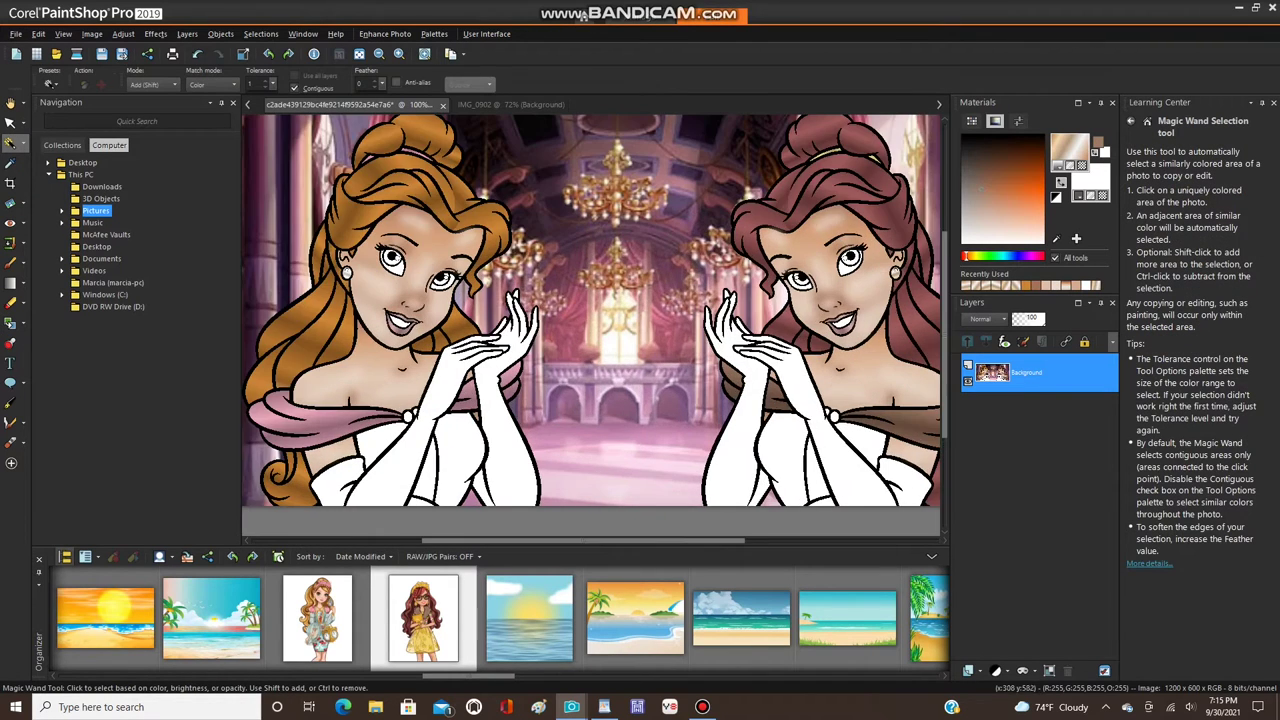
{"action": "scroll", "coordinate": [440, 482], "scroll_direction": "up", "scroll_amount": 1}
{"action": "left_click_drag", "start_coordinate": [945, 384], "coordinate": [945, 462]}
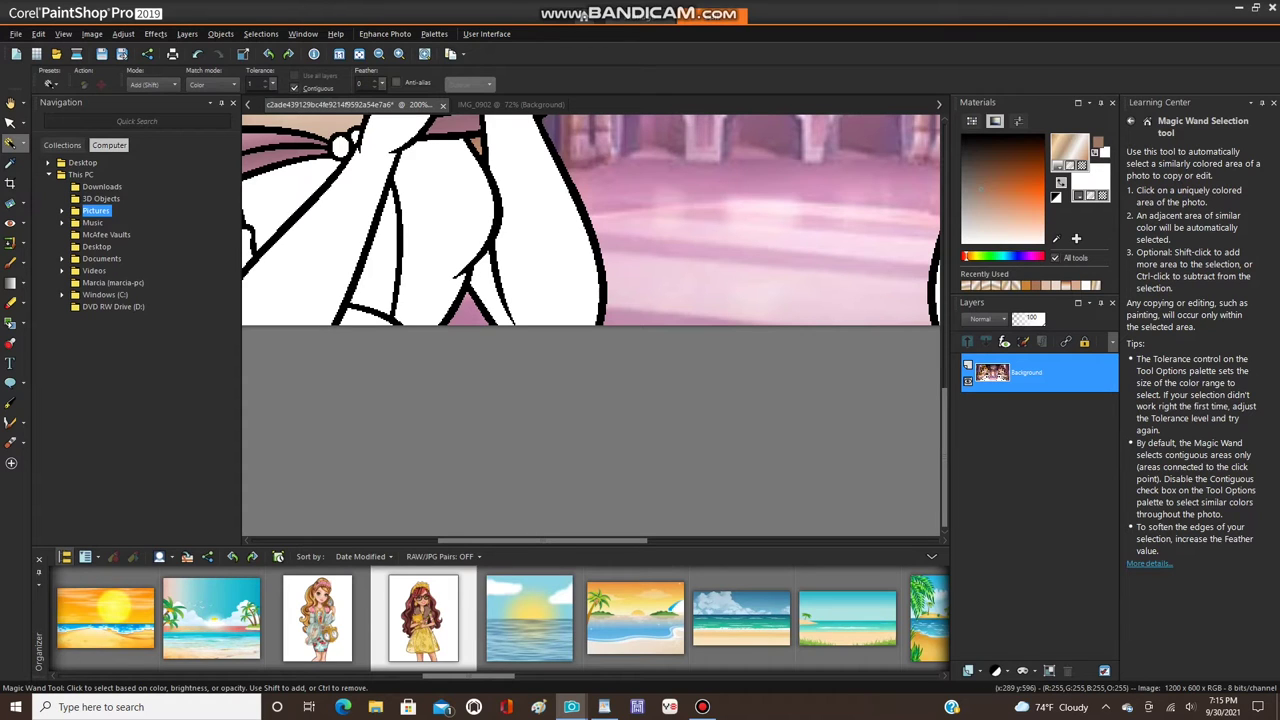
{"action": "left_click", "coordinate": [364, 317]}
{"action": "left_click", "coordinate": [24, 323]}
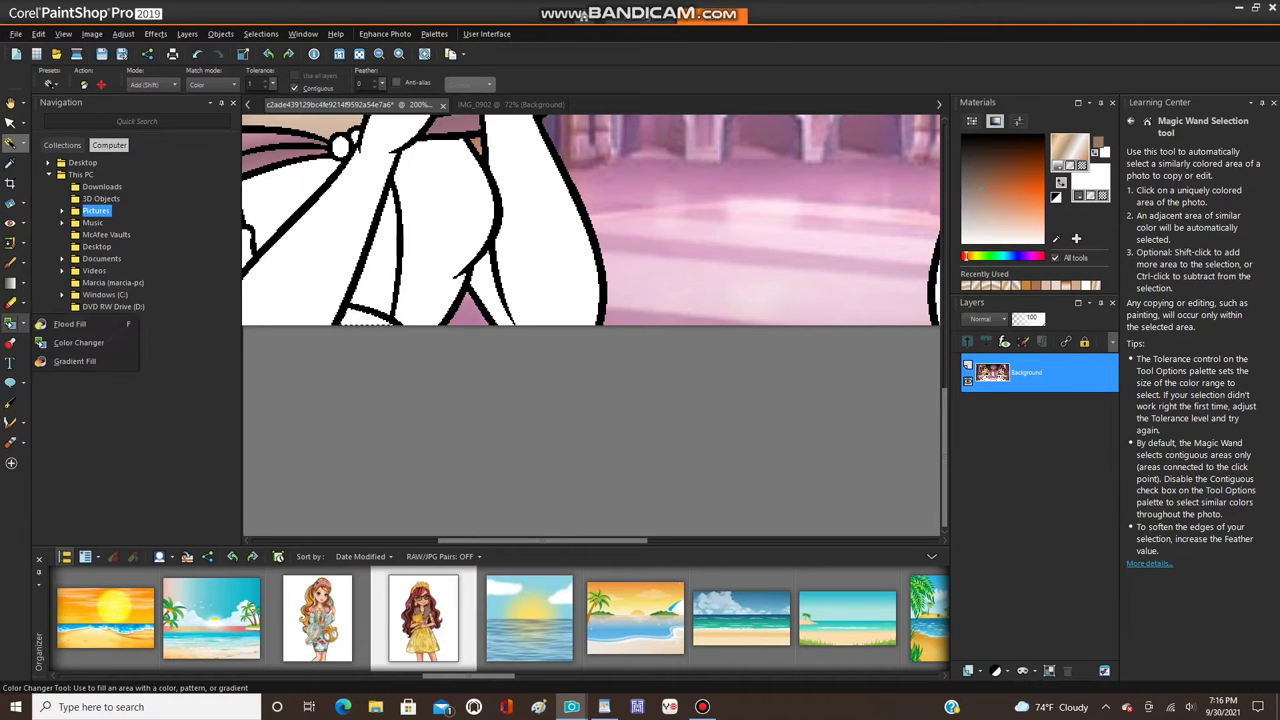
{"action": "left_click", "coordinate": [58, 324]}
{"action": "left_click", "coordinate": [366, 318]}
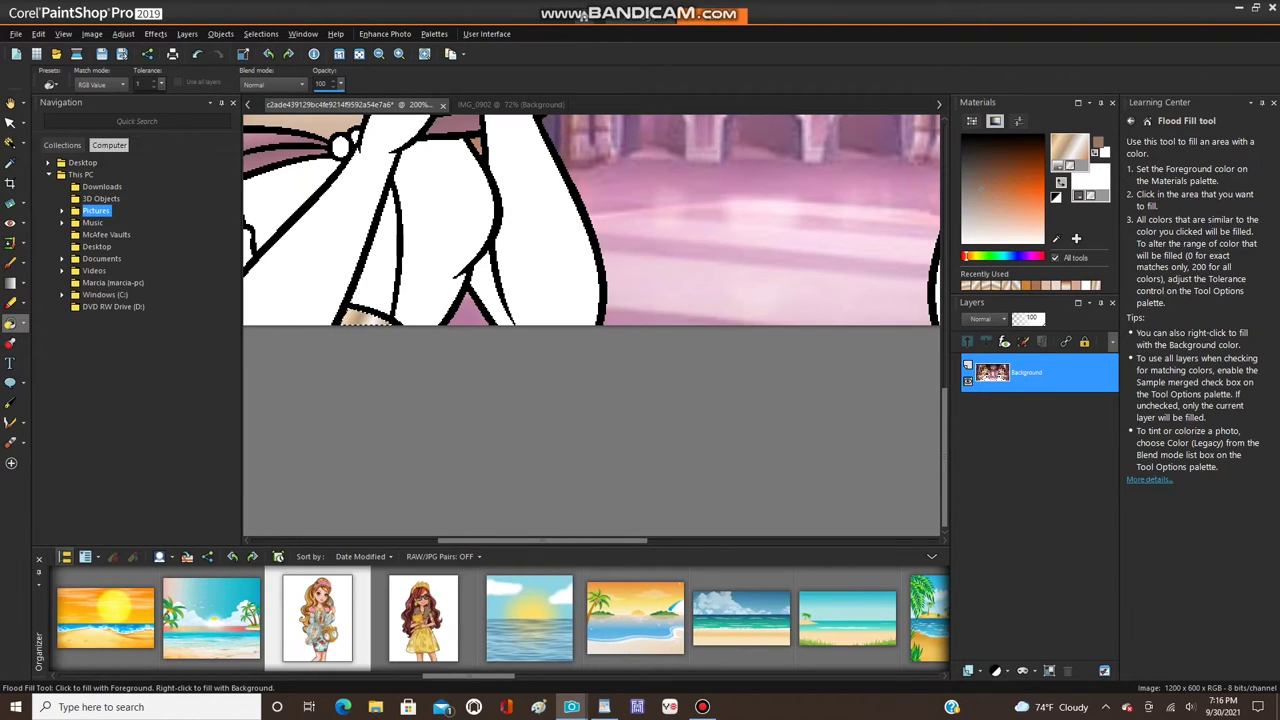
- Open IMG_0904 and sample an orange-brown from the doll as the foreground color, then sample a dusty pink from IMG_0902 as the background color
{"action": "double_click", "coordinate": [317, 618]}
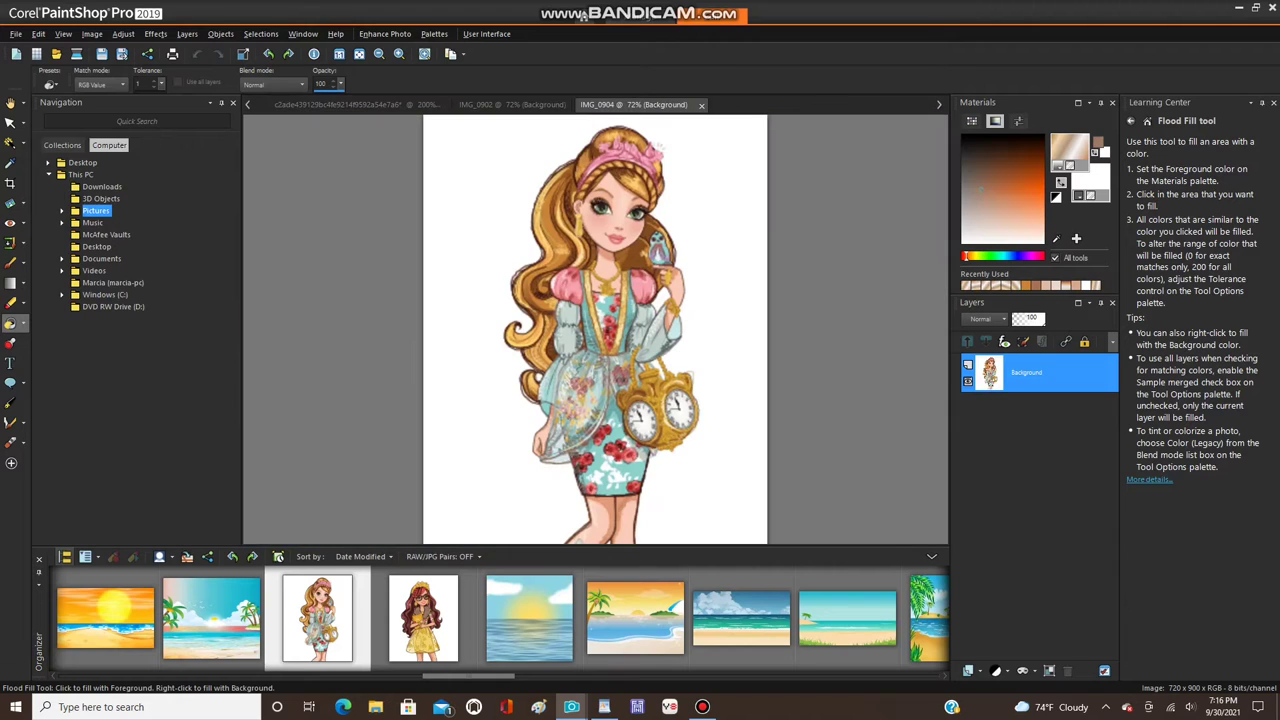
{"action": "left_click", "coordinate": [10, 162]}
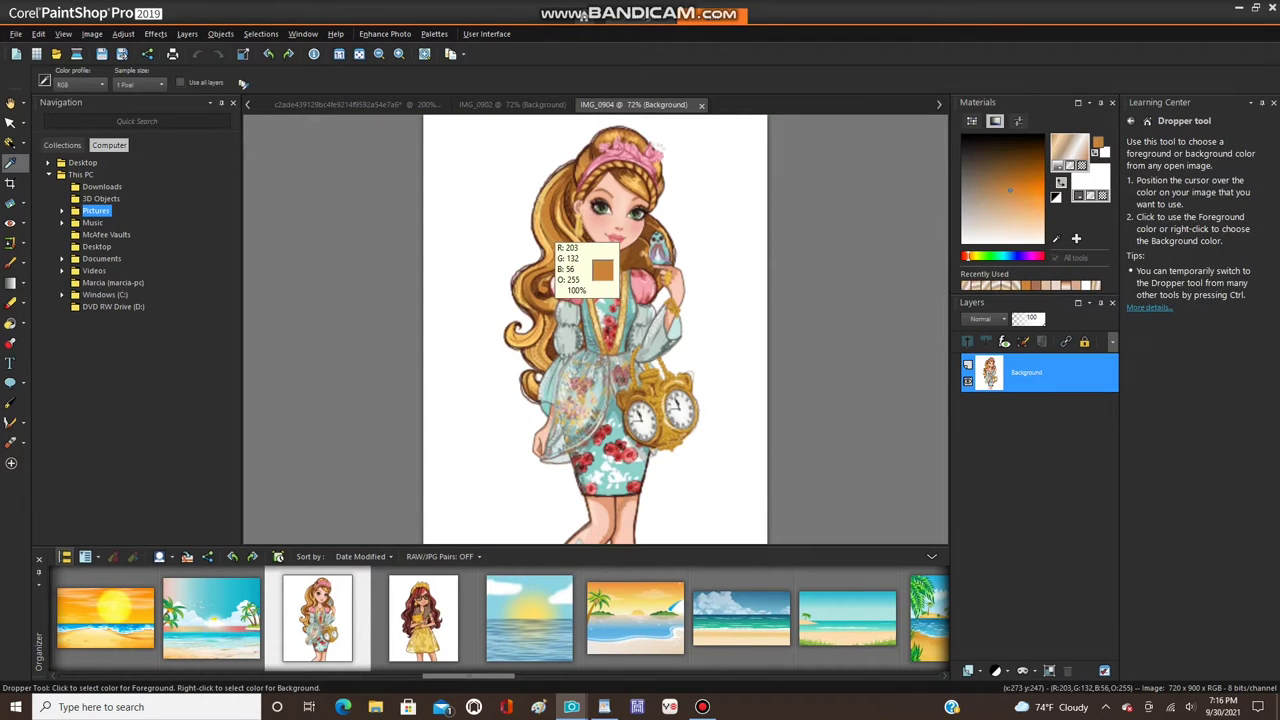
{"action": "left_click", "coordinate": [513, 104]}
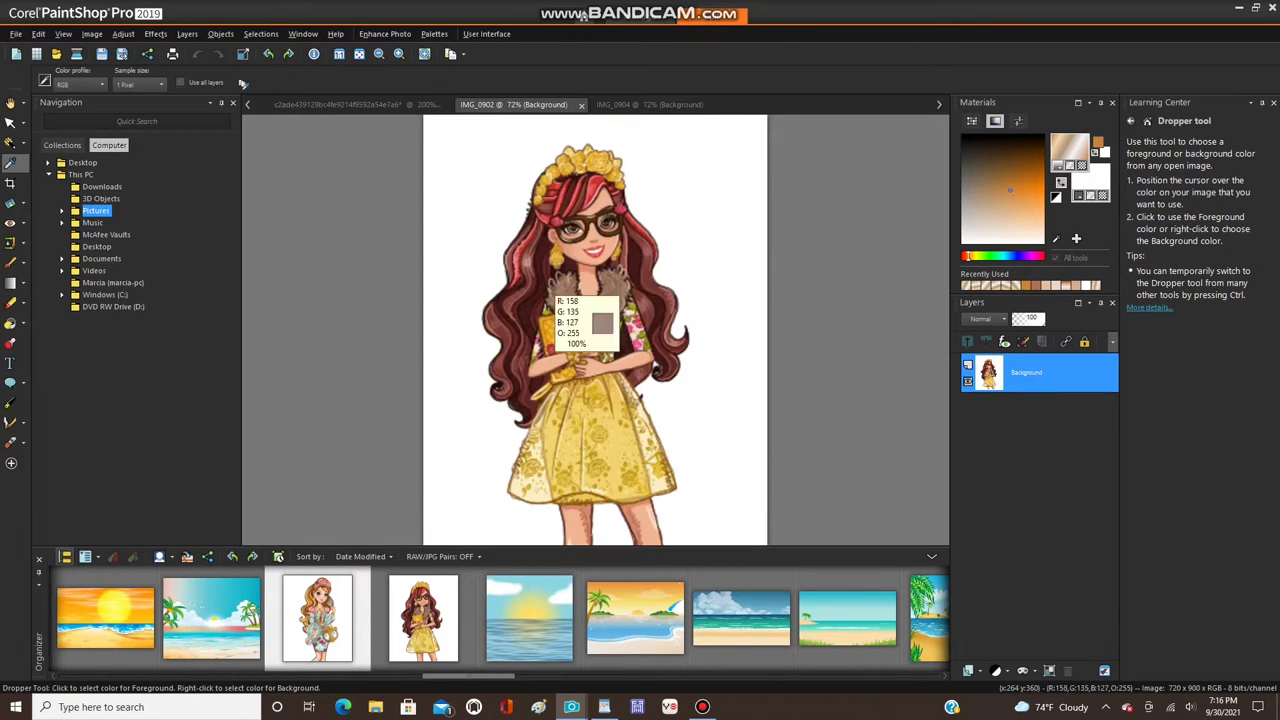
{"action": "right_click", "coordinate": [543, 262]}
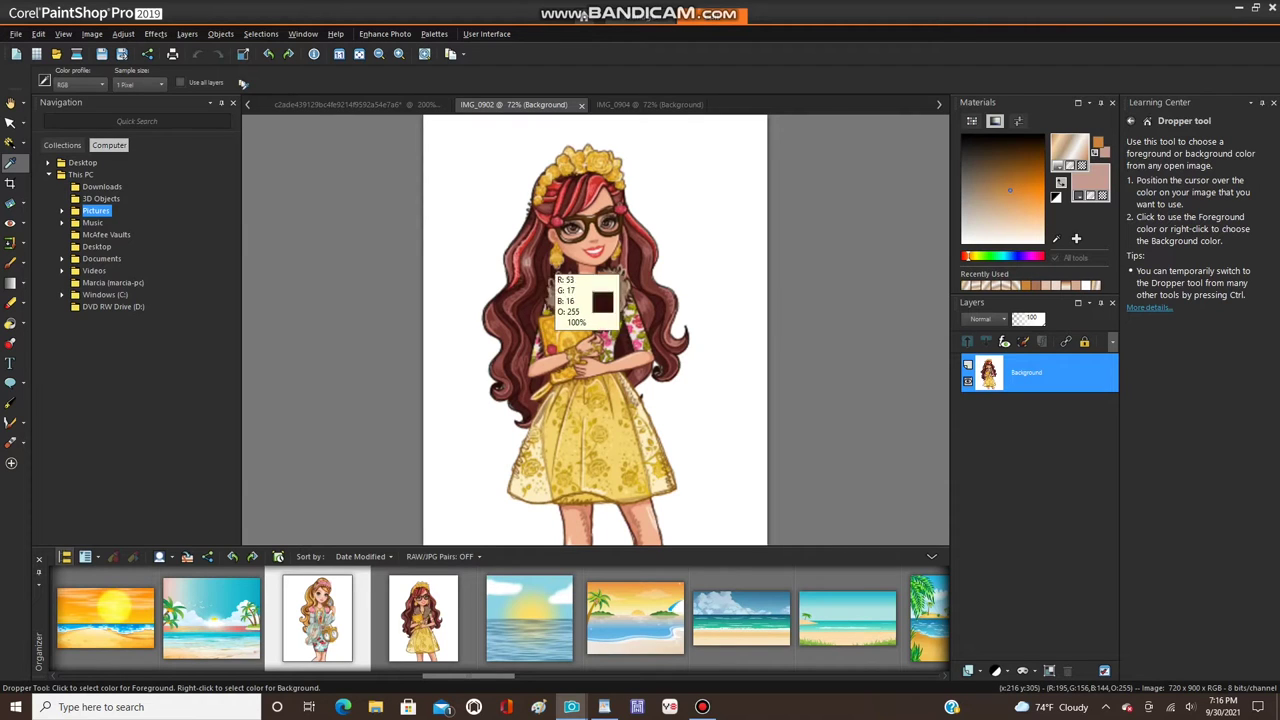
- Return to the princess artwork and recolor the selected section at the left dress's lower edge orange-brown with the Color Changer
{"action": "left_click", "coordinate": [340, 104]}
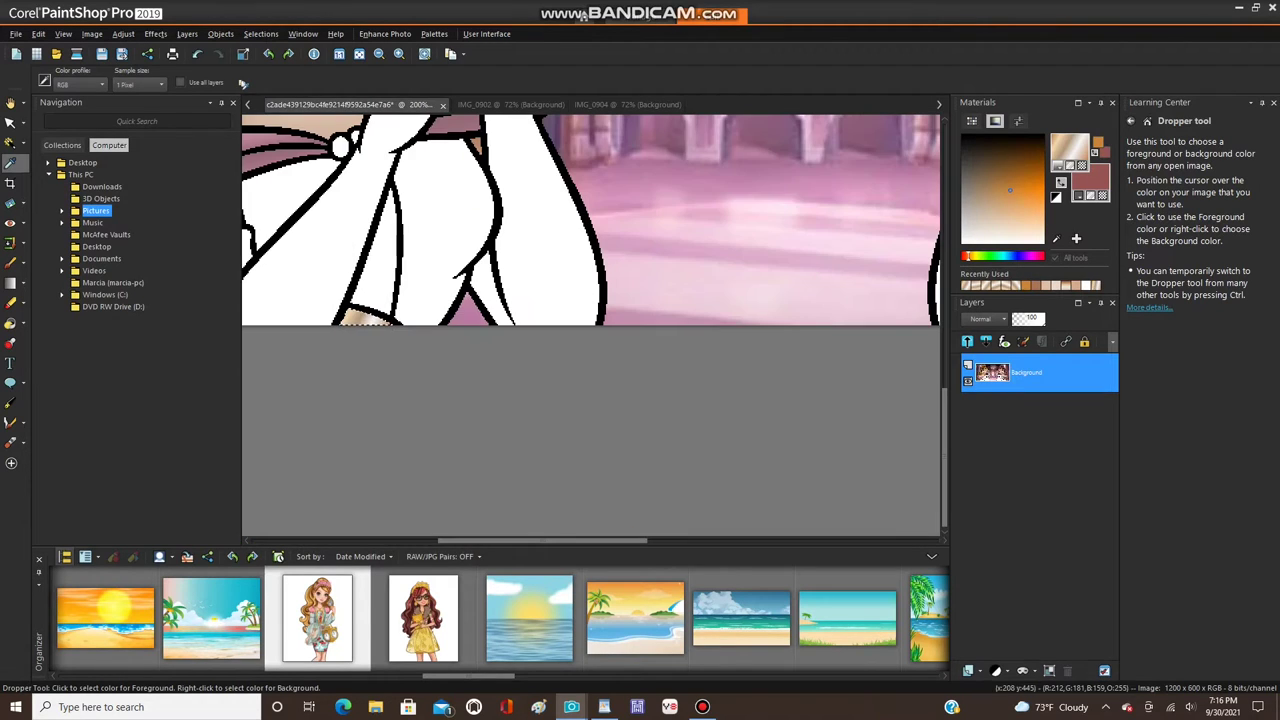
{"action": "left_click", "coordinate": [10, 322]}
{"action": "left_click", "coordinate": [85, 343]}
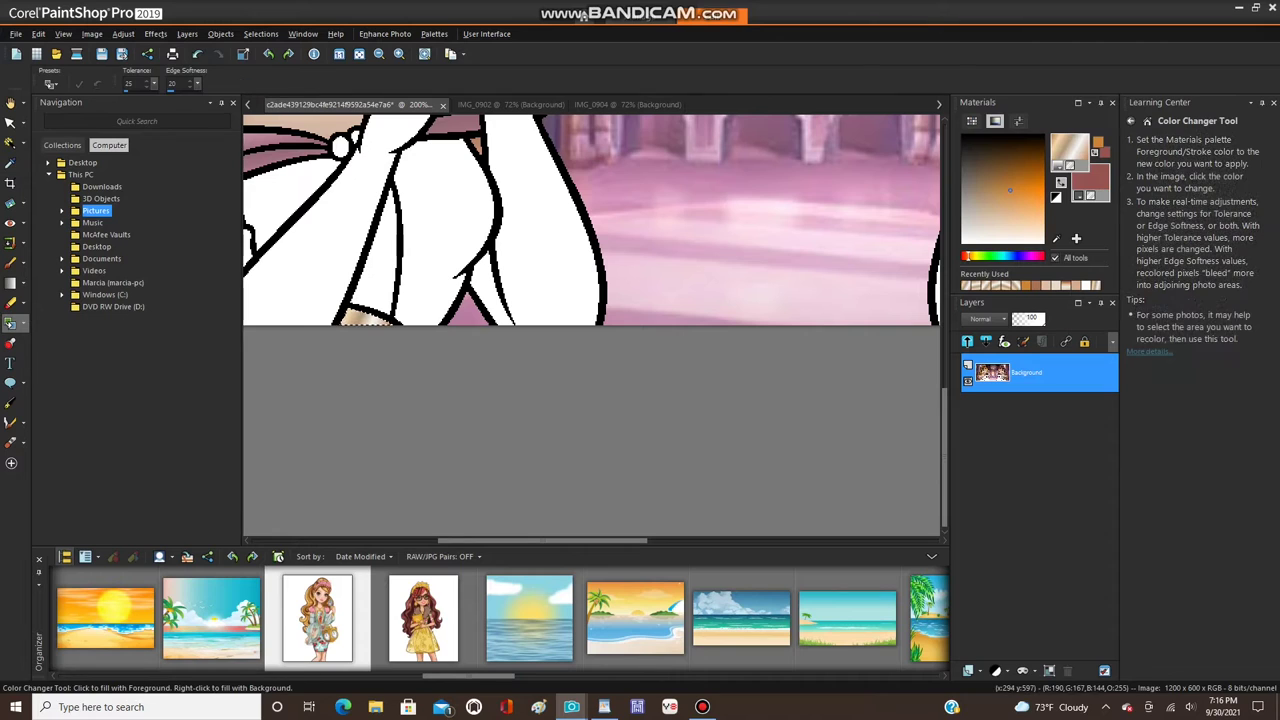
{"action": "scroll", "coordinate": [370, 312], "scroll_direction": "up", "scroll_amount": 2}
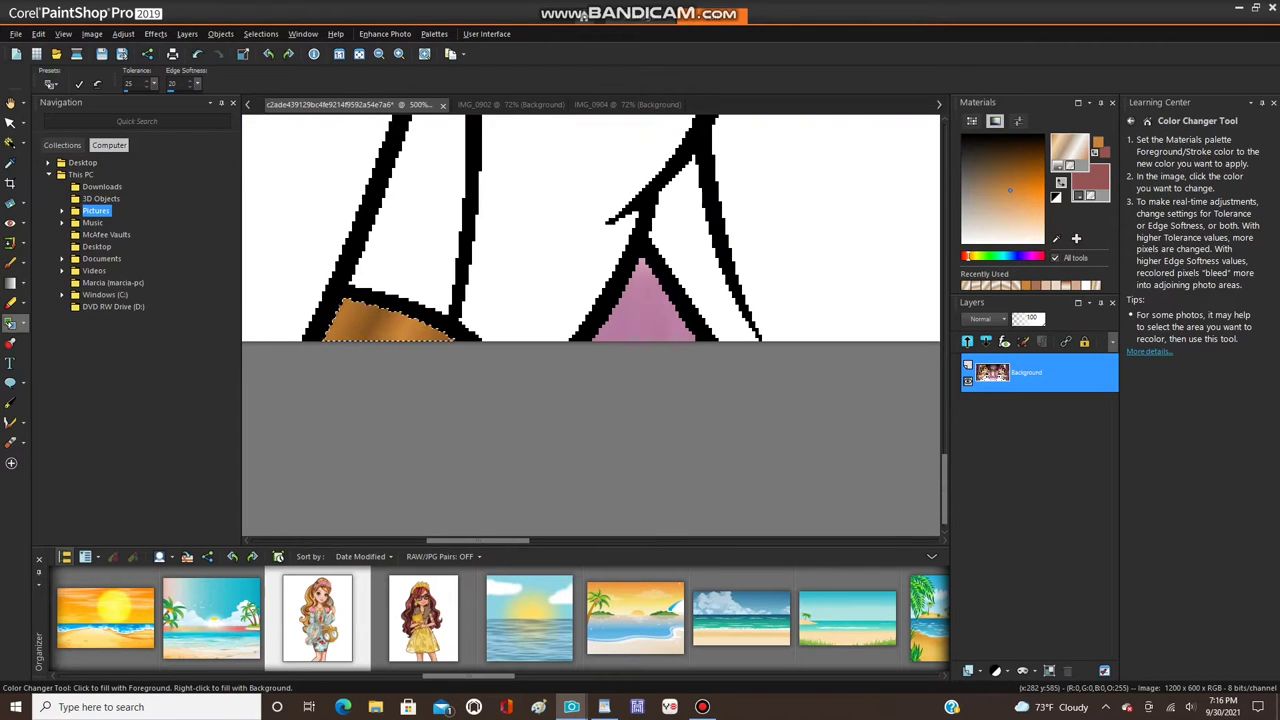
{"action": "scroll", "coordinate": [333, 286], "scroll_direction": "down", "scroll_amount": 4}
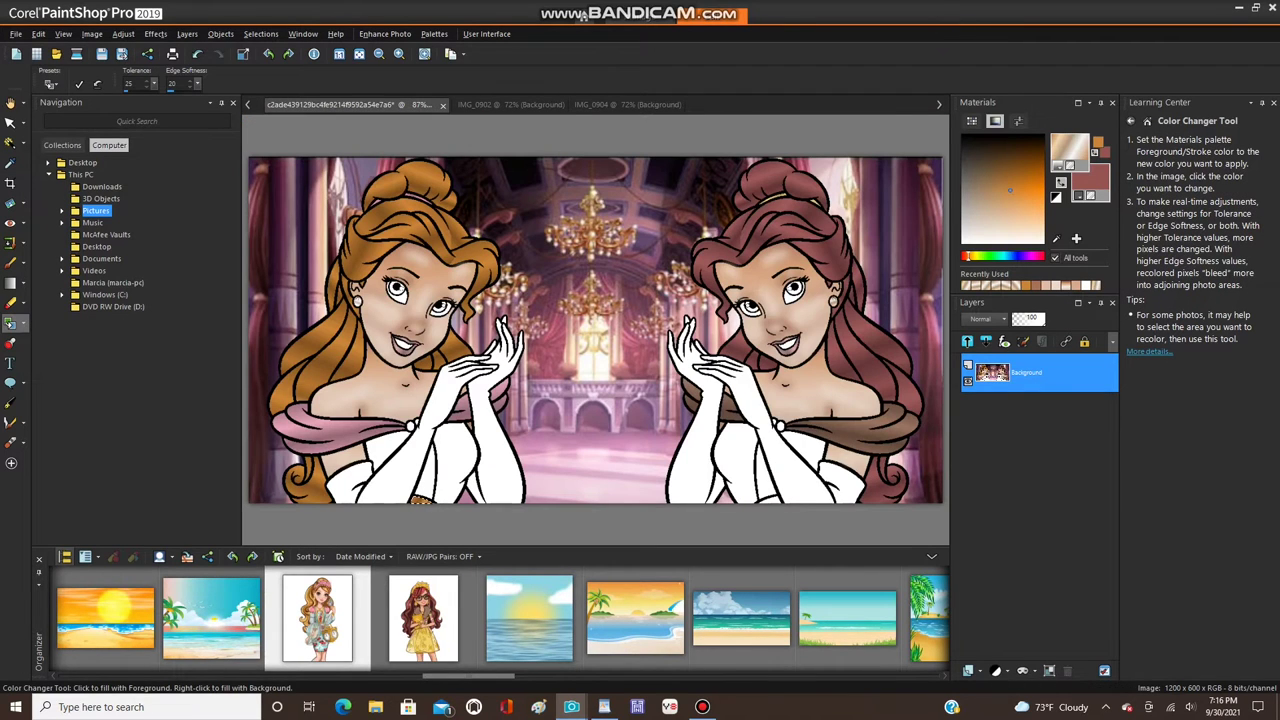
- Mirror the selected dress section horizontally onto the right princess, recolor it with the reddish-brown background color, and clear the selection
{"action": "left_click", "coordinate": [92, 34]}
{"action": "mouse_move", "coordinate": [118, 249]}
{"action": "left_click", "coordinate": [290, 250]}
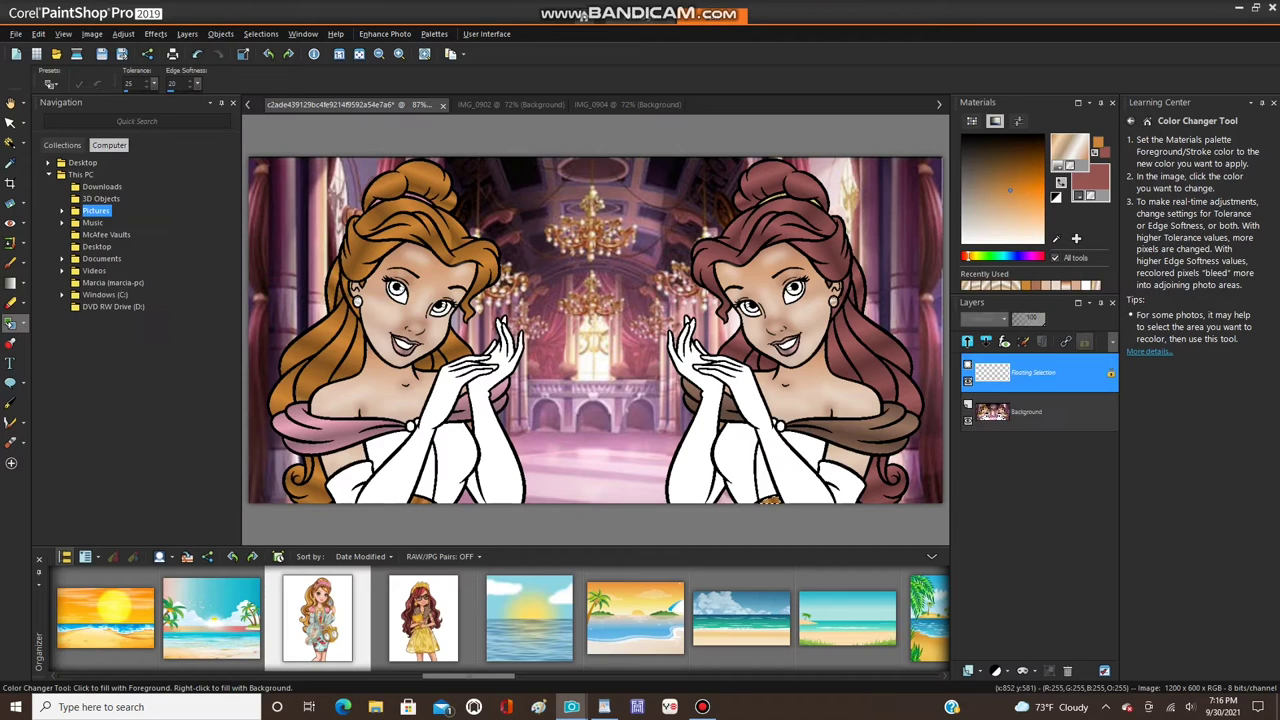
{"action": "scroll", "coordinate": [740, 493], "scroll_direction": "up", "scroll_amount": 1}
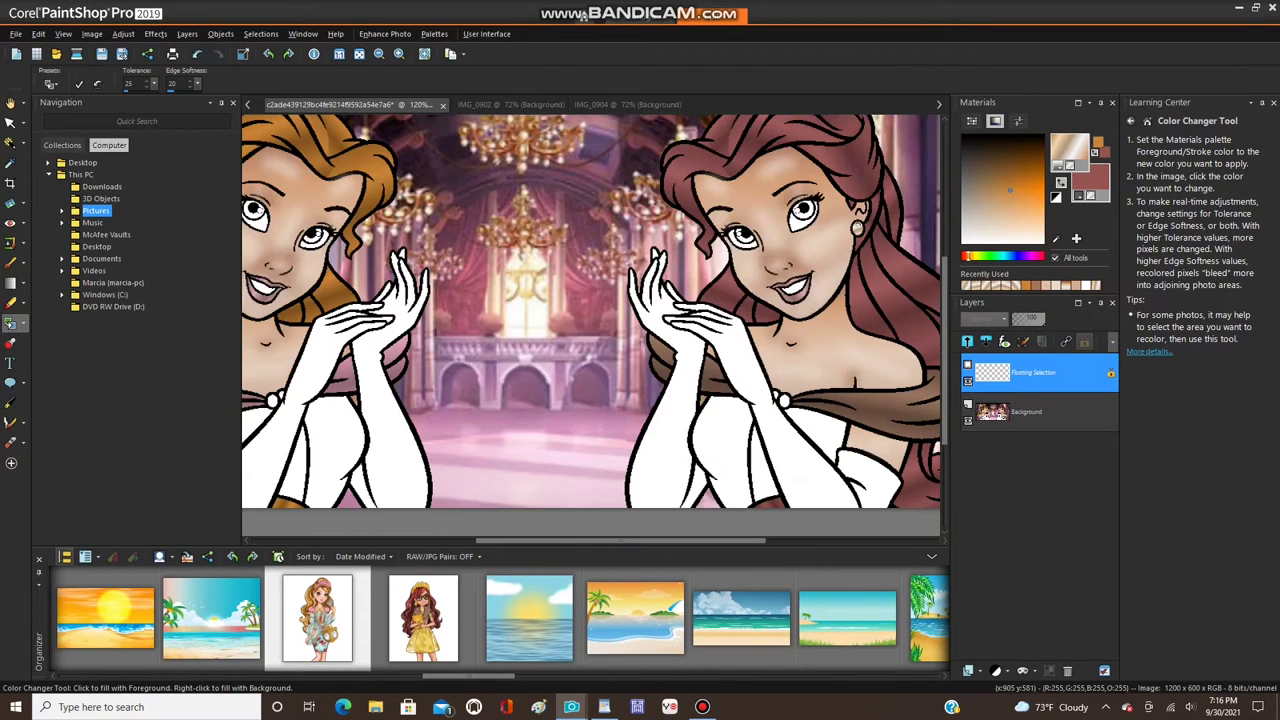
{"action": "scroll", "coordinate": [770, 480], "scroll_direction": "up", "scroll_amount": 2}
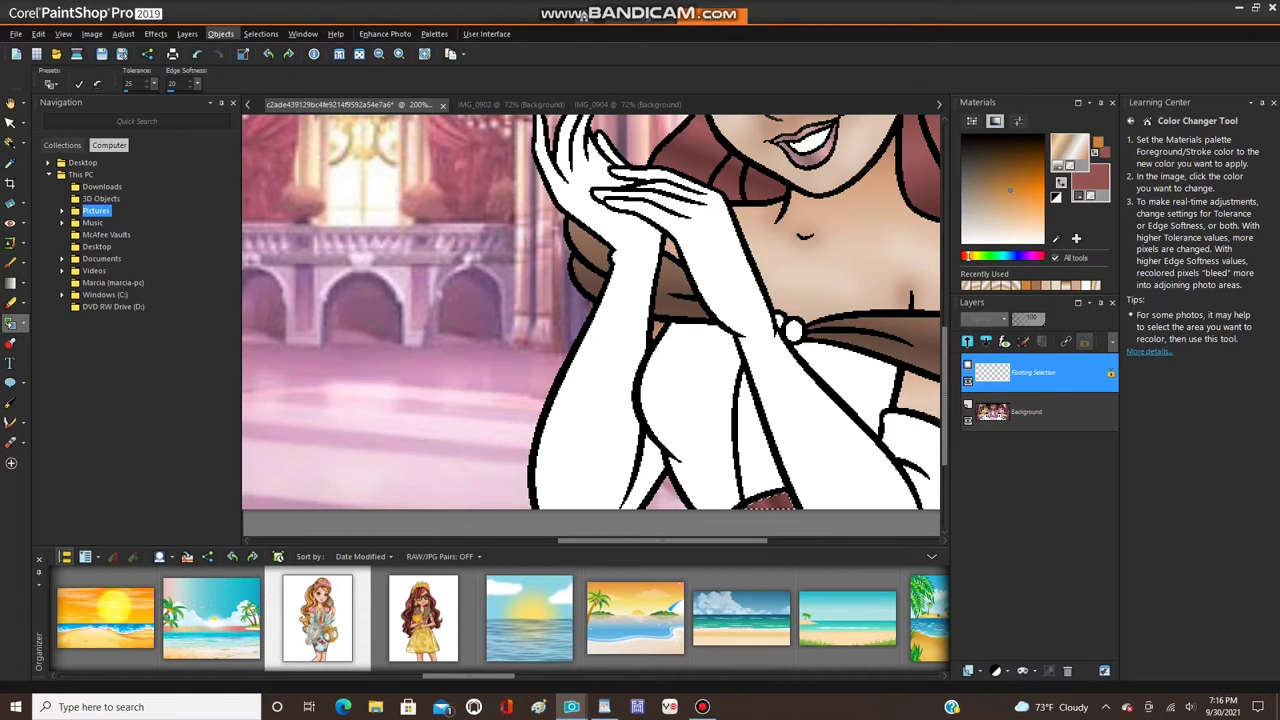
{"action": "left_click", "coordinate": [260, 34]}
{"action": "left_click", "coordinate": [294, 69]}
{"action": "scroll", "coordinate": [436, 294], "scroll_direction": "down", "scroll_amount": 4}
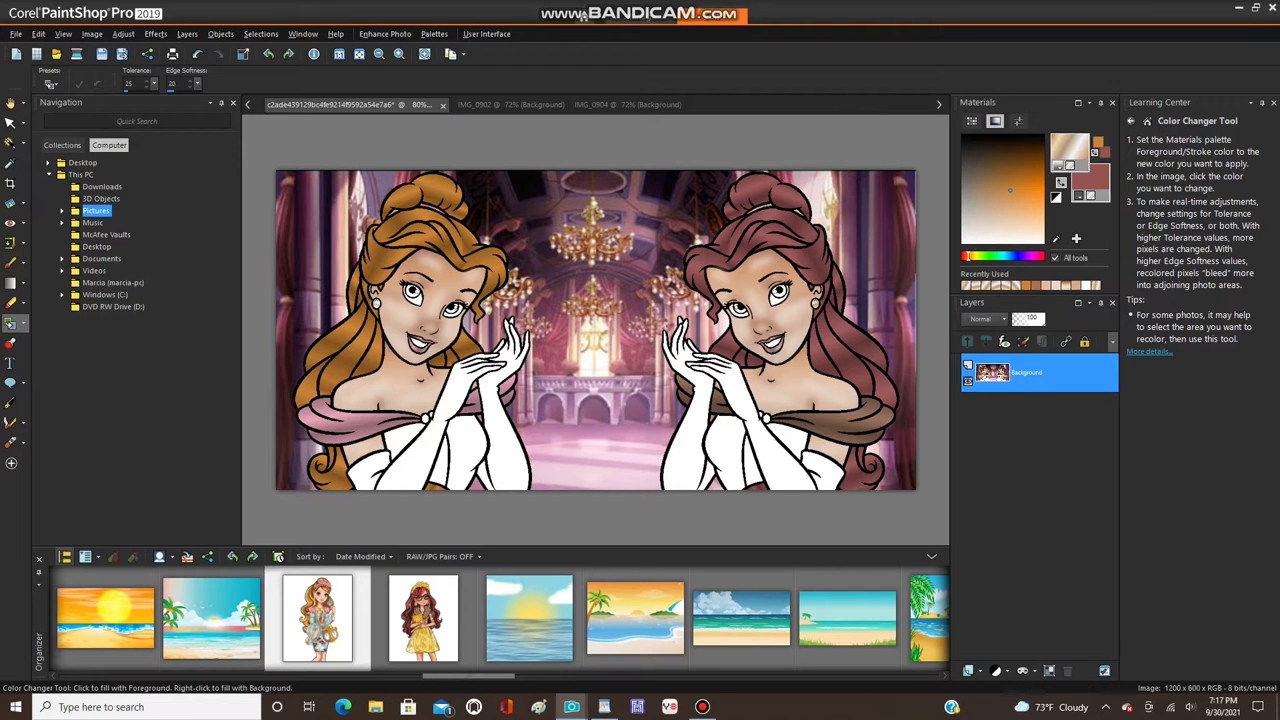
{"action": "left_click", "coordinate": [702, 707]}
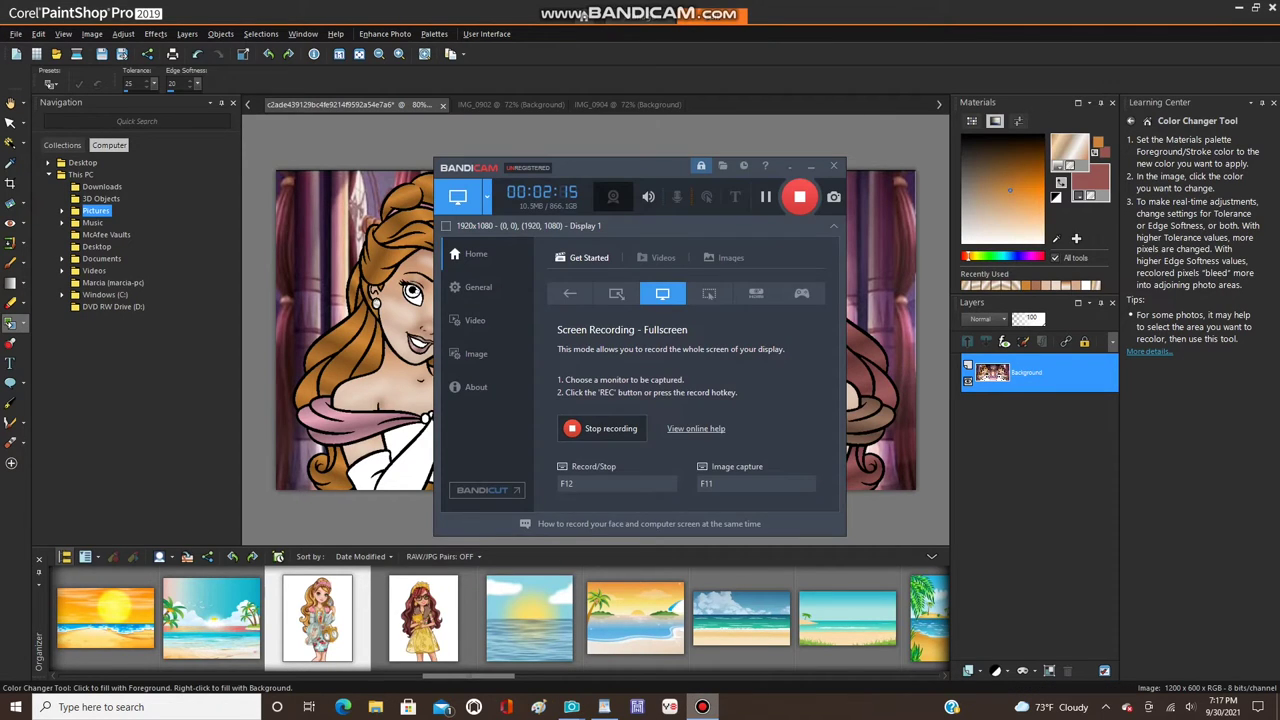
{"action": "mouse_move", "coordinate": [571, 707]}
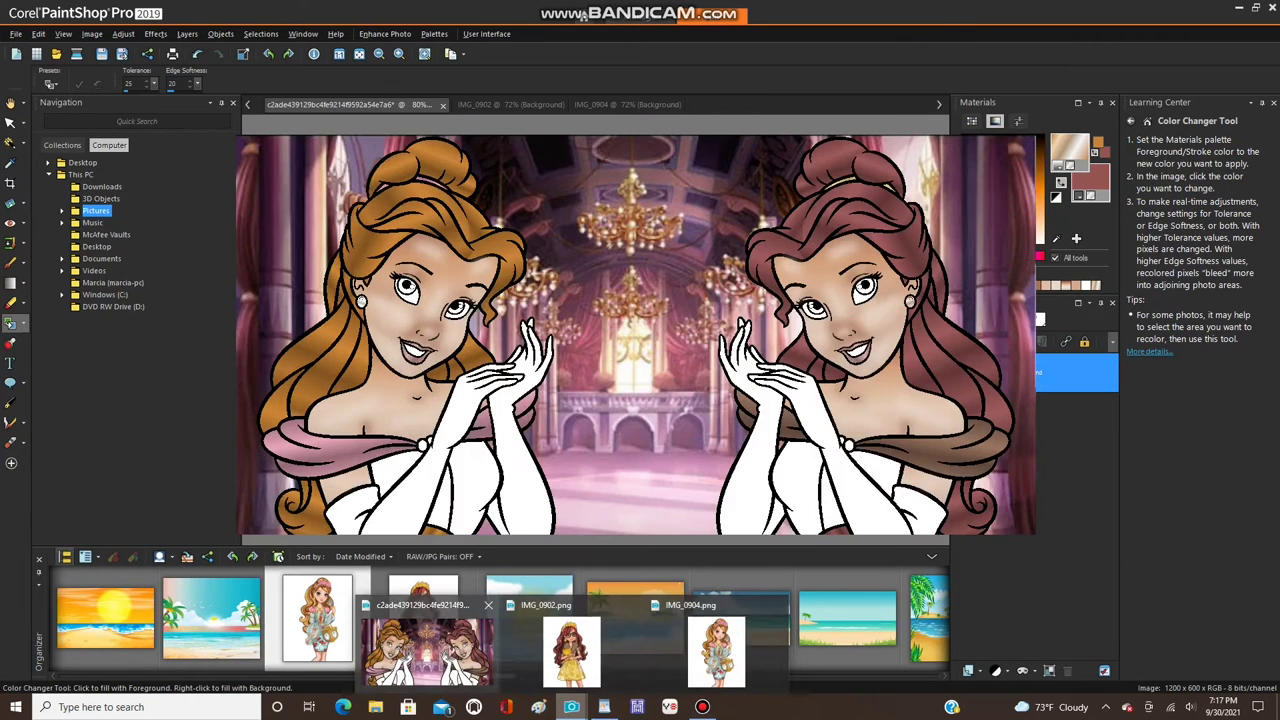
{"action": "left_click", "coordinate": [571, 650]}
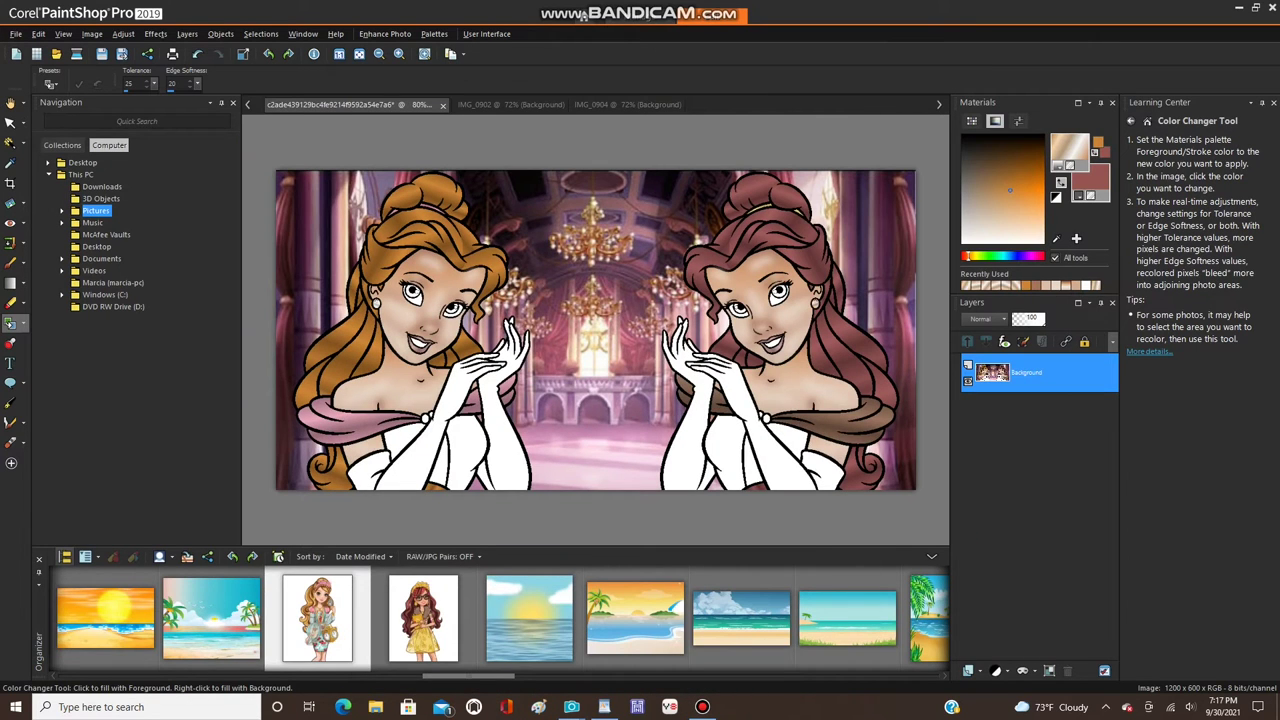
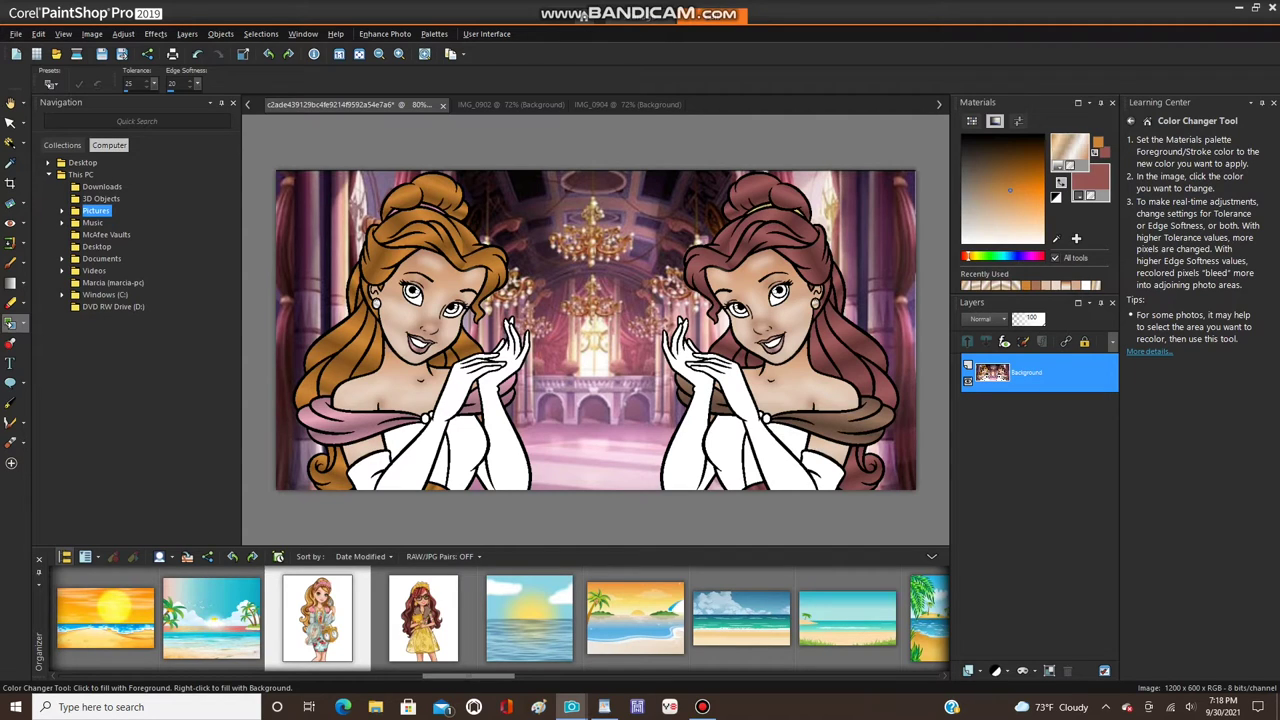
- Select the right princess's upper glove cuff with the Magic Wand and flood fill it with the beige gradient
{"action": "left_click", "coordinate": [10, 143]}
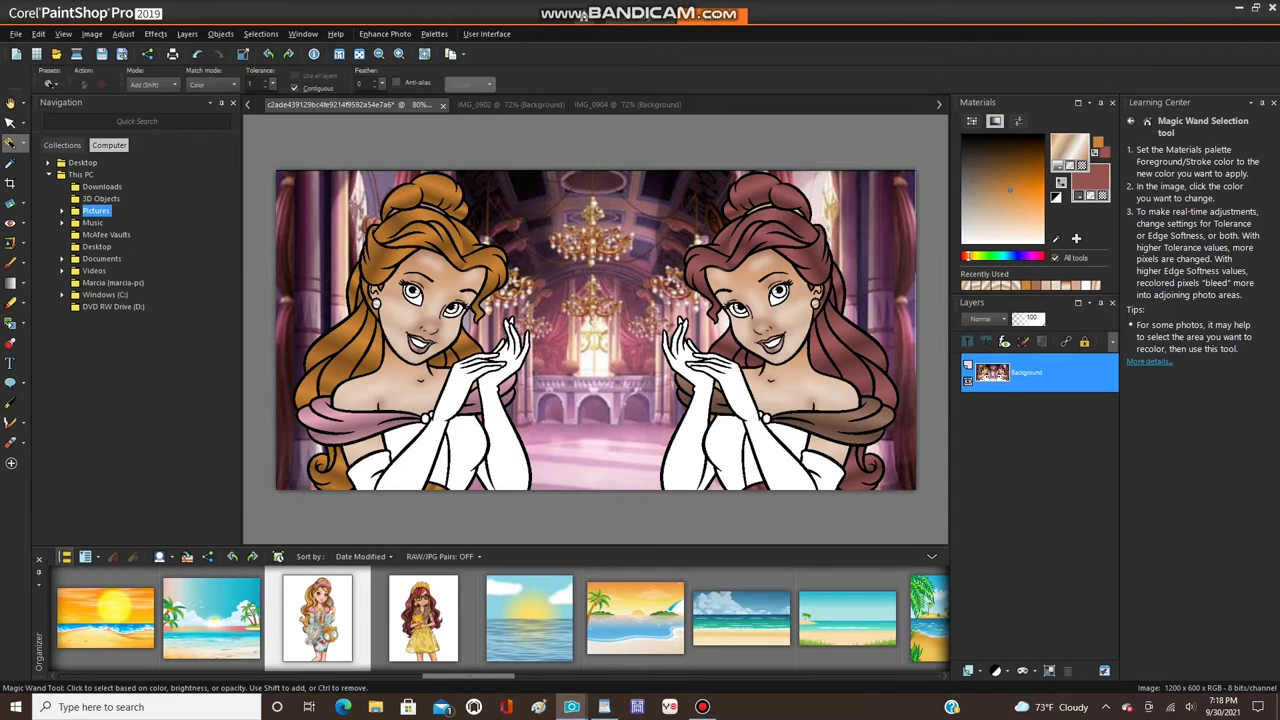
{"action": "left_click", "coordinate": [826, 471]}
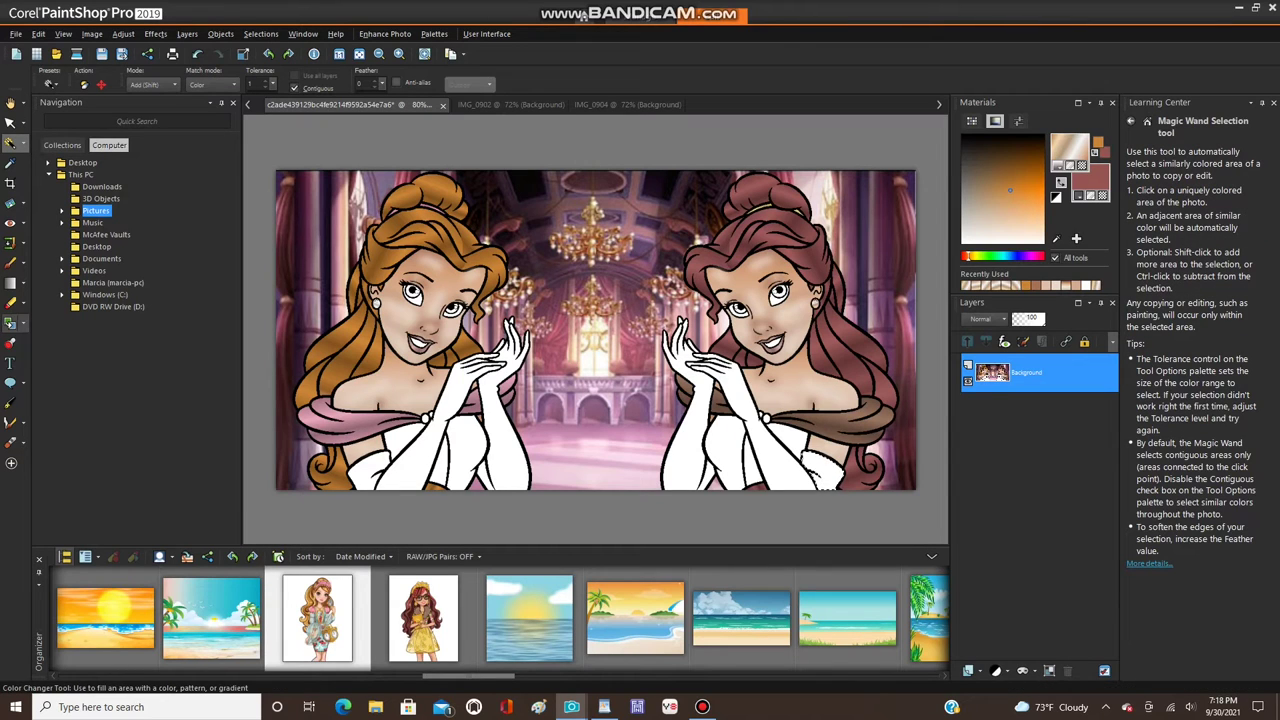
{"action": "left_click", "coordinate": [23, 323]}
{"action": "left_click", "coordinate": [78, 325]}
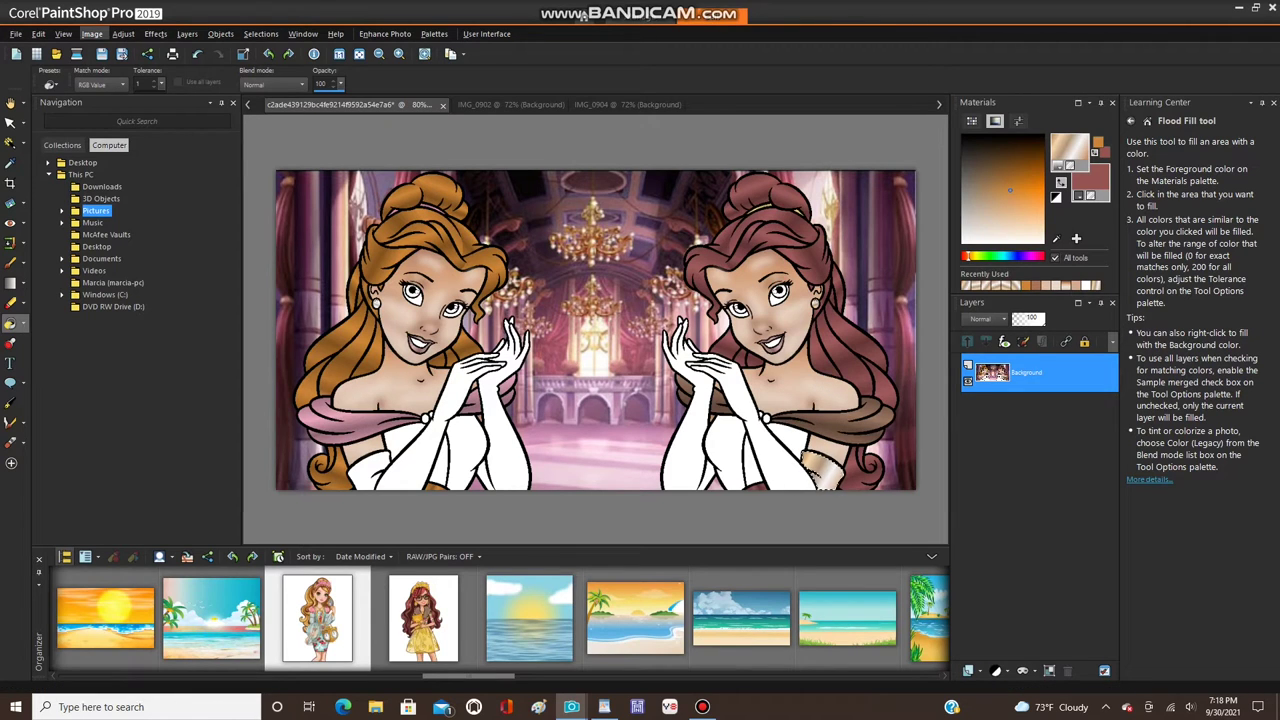
- Mirror the filled glove cuff selection horizontally onto the left princess
{"action": "left_click", "coordinate": [92, 34]}
{"action": "mouse_move", "coordinate": [64, 34]}
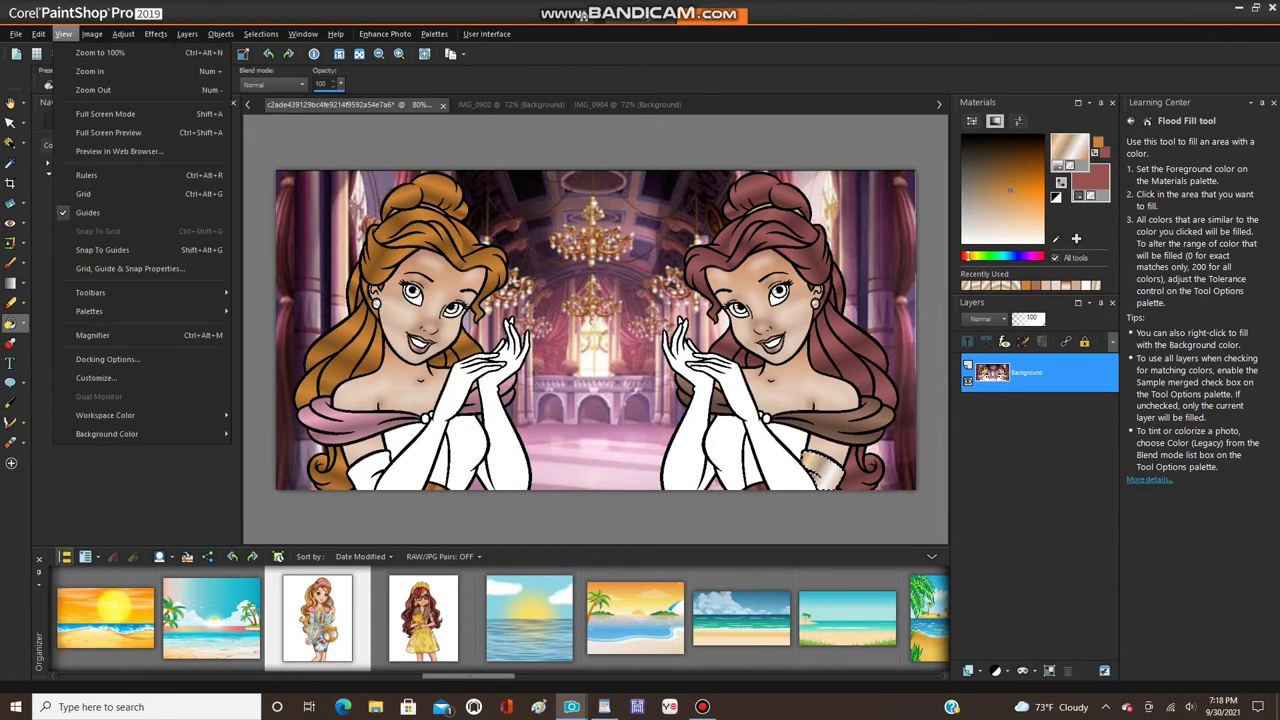
{"action": "mouse_move", "coordinate": [120, 248]}
{"action": "left_click", "coordinate": [296, 248]}
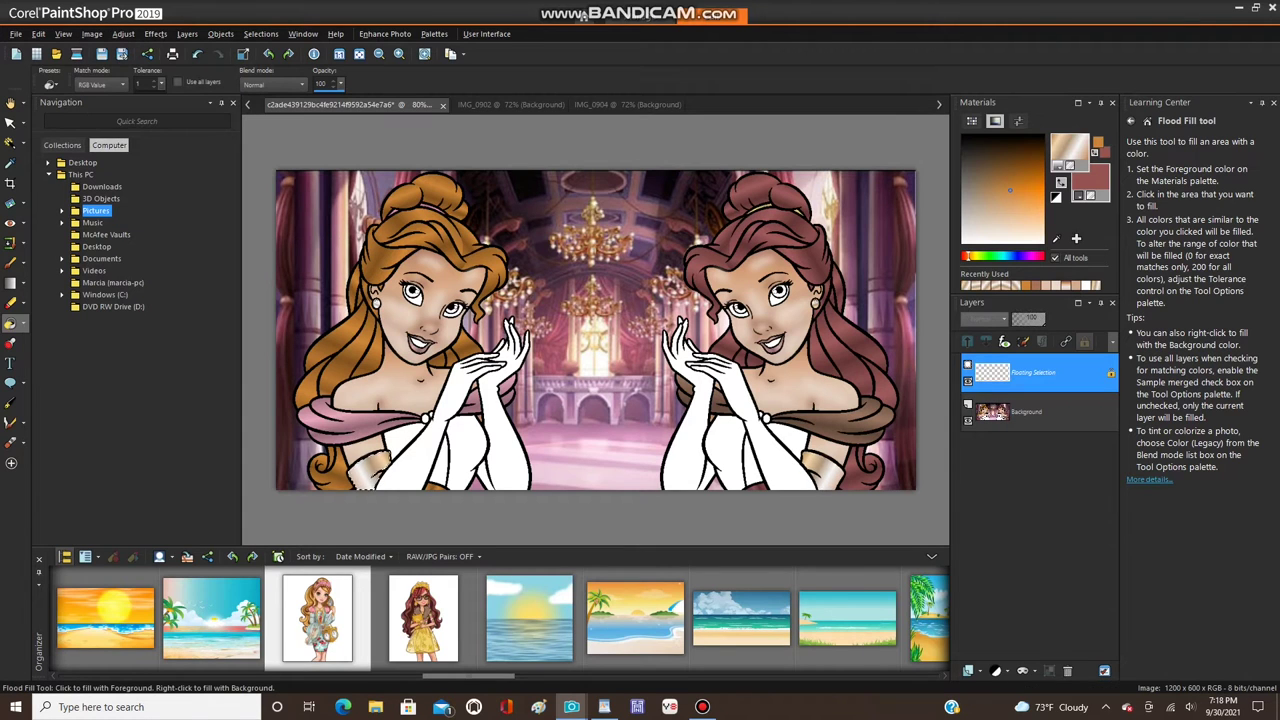
- Sample a pale gray-green from the doll's outfit in IMG_0904 as the foreground color and return to the princess artwork
{"action": "key", "text": "ctrl+Tab"}
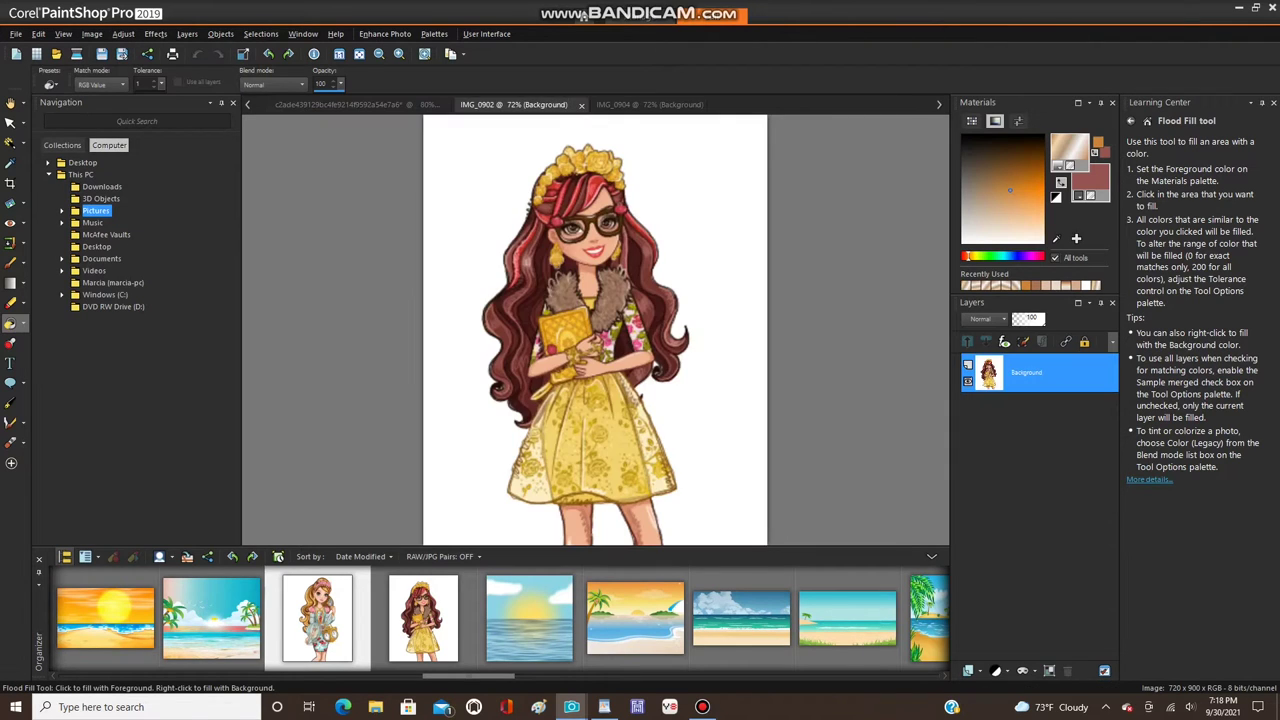
{"action": "key", "text": "ctrl+Tab"}
{"action": "key", "text": "e"}
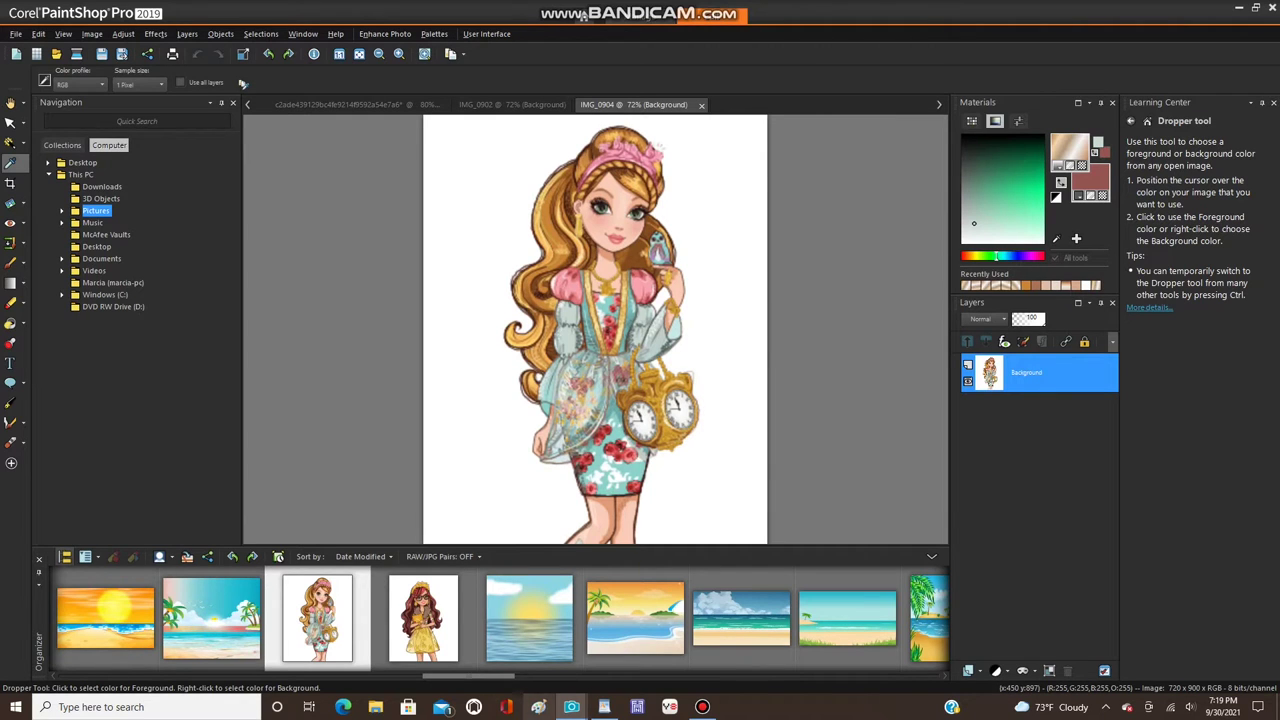
{"action": "mouse_move", "coordinate": [571, 707]}
{"action": "left_click", "coordinate": [430, 645]}
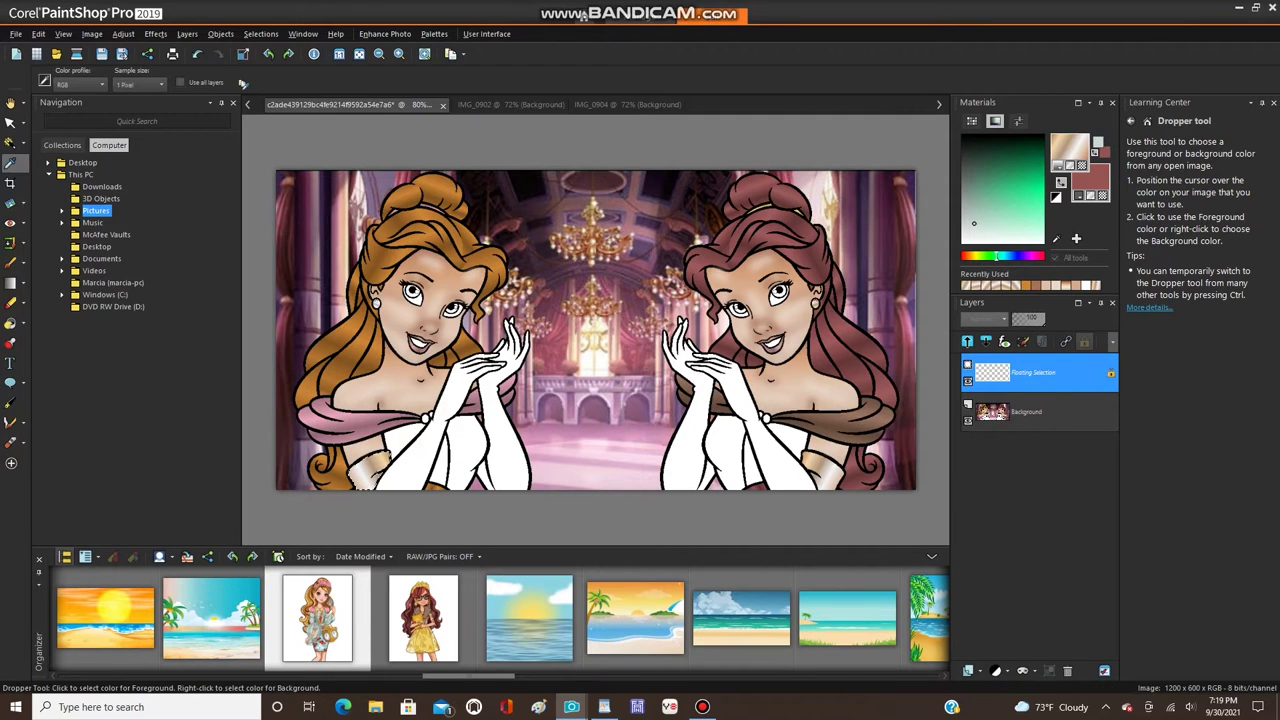
- Recolor the left princess's upper glove cuff pale gray-green with the Color Changer and clear the selection
{"action": "left_click", "coordinate": [10, 323]}
{"action": "left_click", "coordinate": [23, 323]}
{"action": "left_click", "coordinate": [78, 343]}
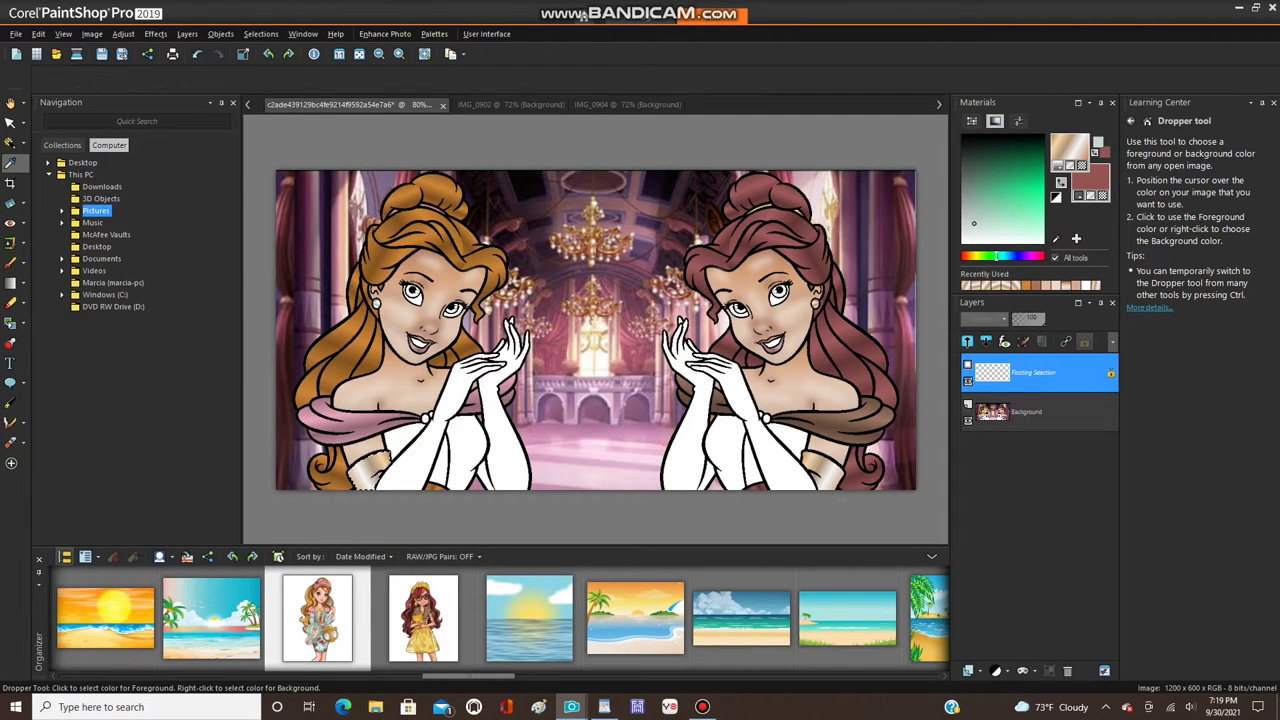
{"action": "left_click", "coordinate": [361, 473]}
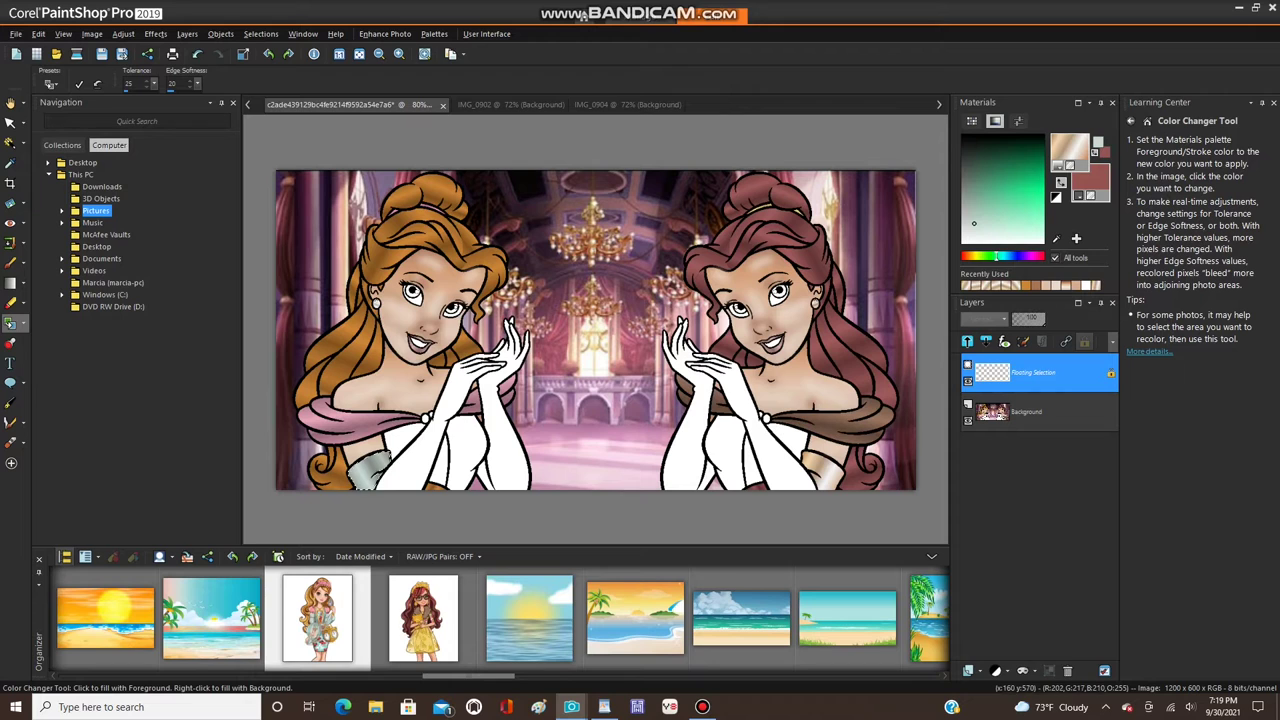
{"action": "scroll", "coordinate": [397, 455], "scroll_direction": "up", "scroll_amount": 5}
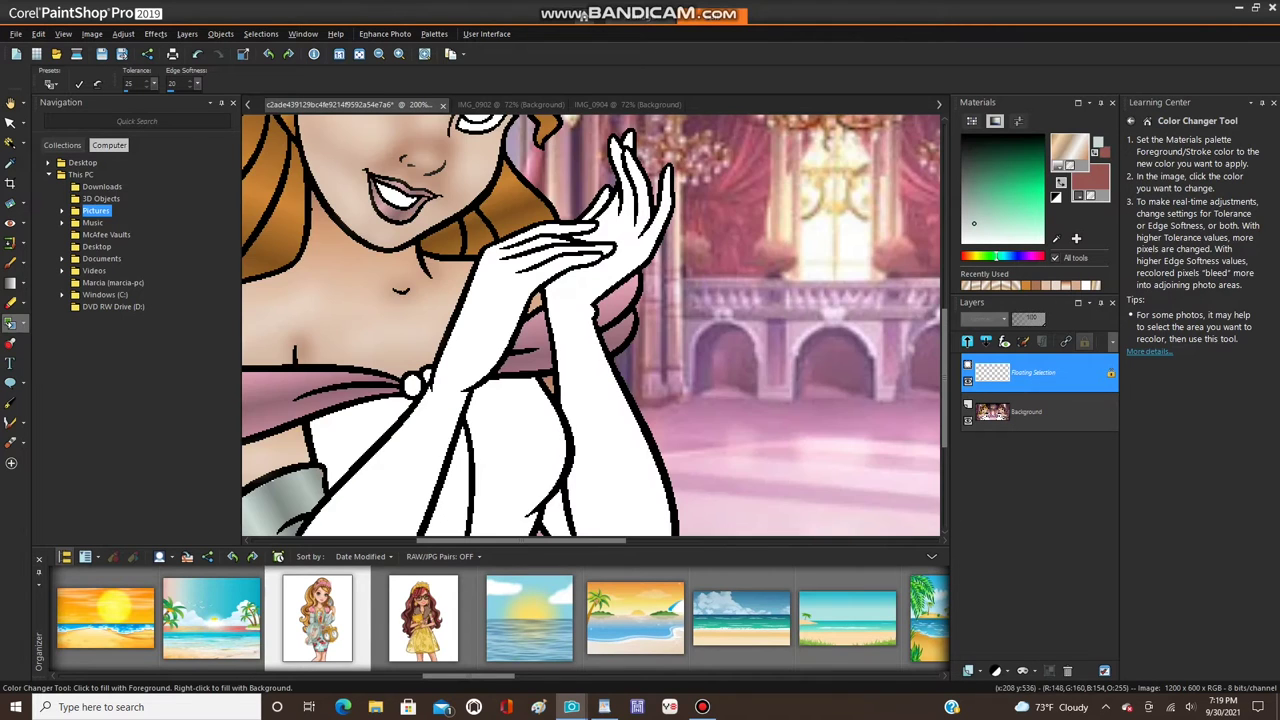
{"action": "scroll", "coordinate": [300, 495], "scroll_direction": "down", "scroll_amount": 3}
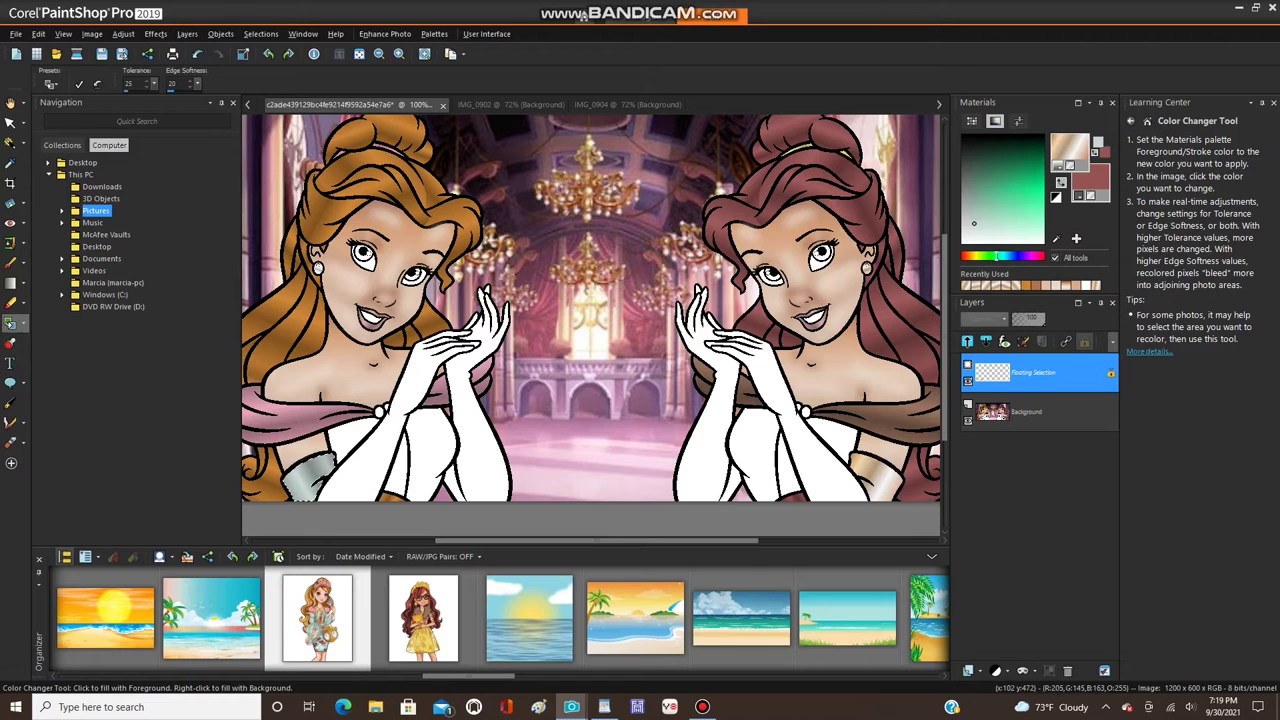
{"action": "key", "text": "alt+s"}
{"action": "key", "text": "Down"}
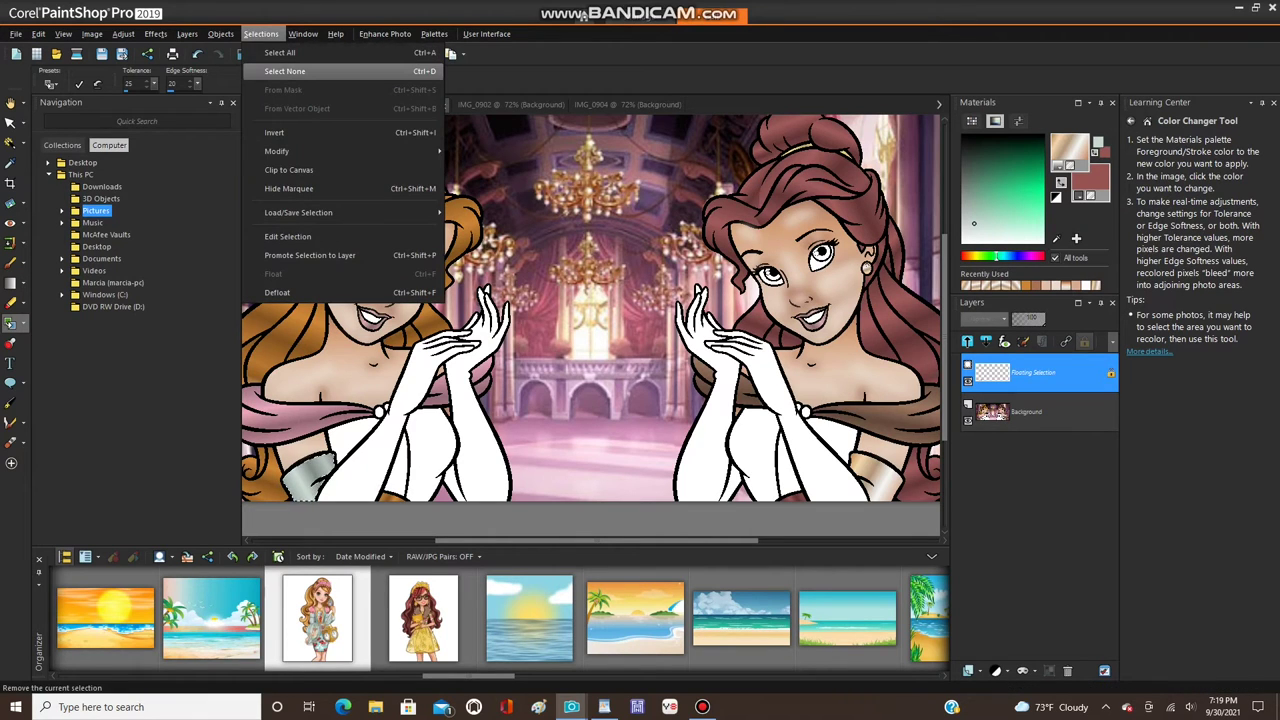
{"action": "key", "text": "Return"}
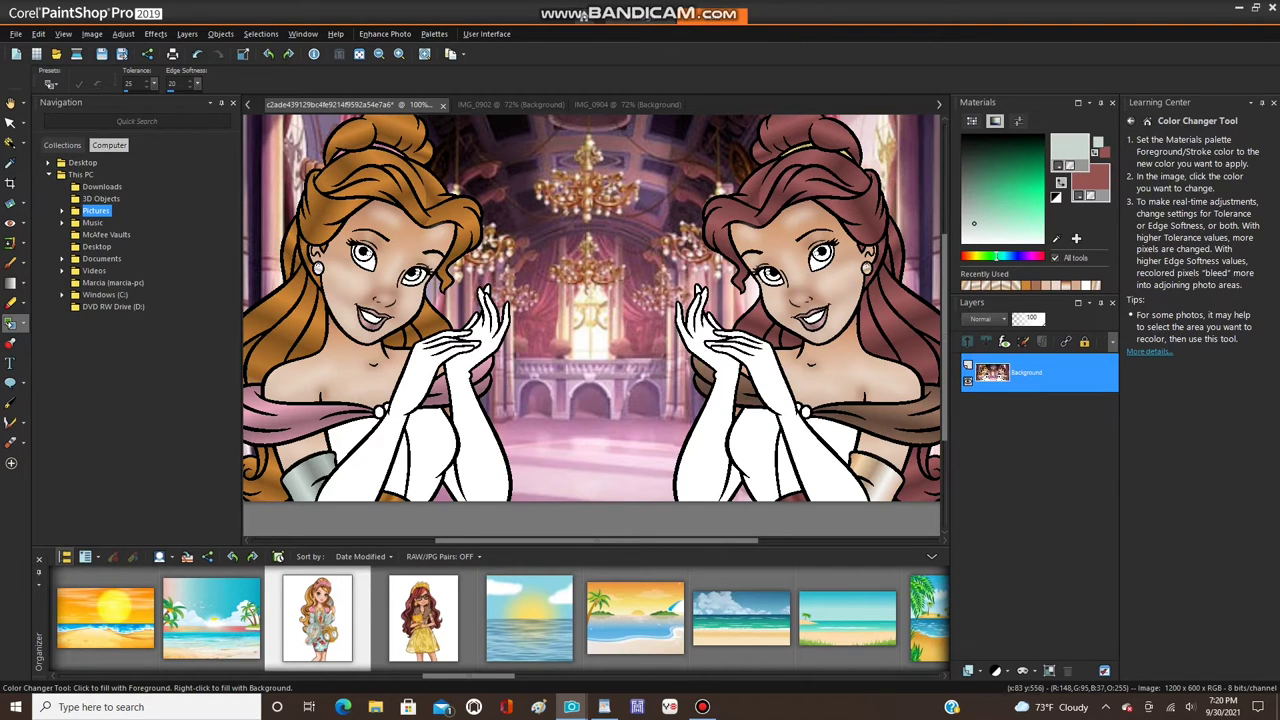
- Paint thin pale gray-green divider lines across the left princess's gloves with a 1-pixel Paint Brush to close off the forearm areas
{"action": "key", "text": "b"}
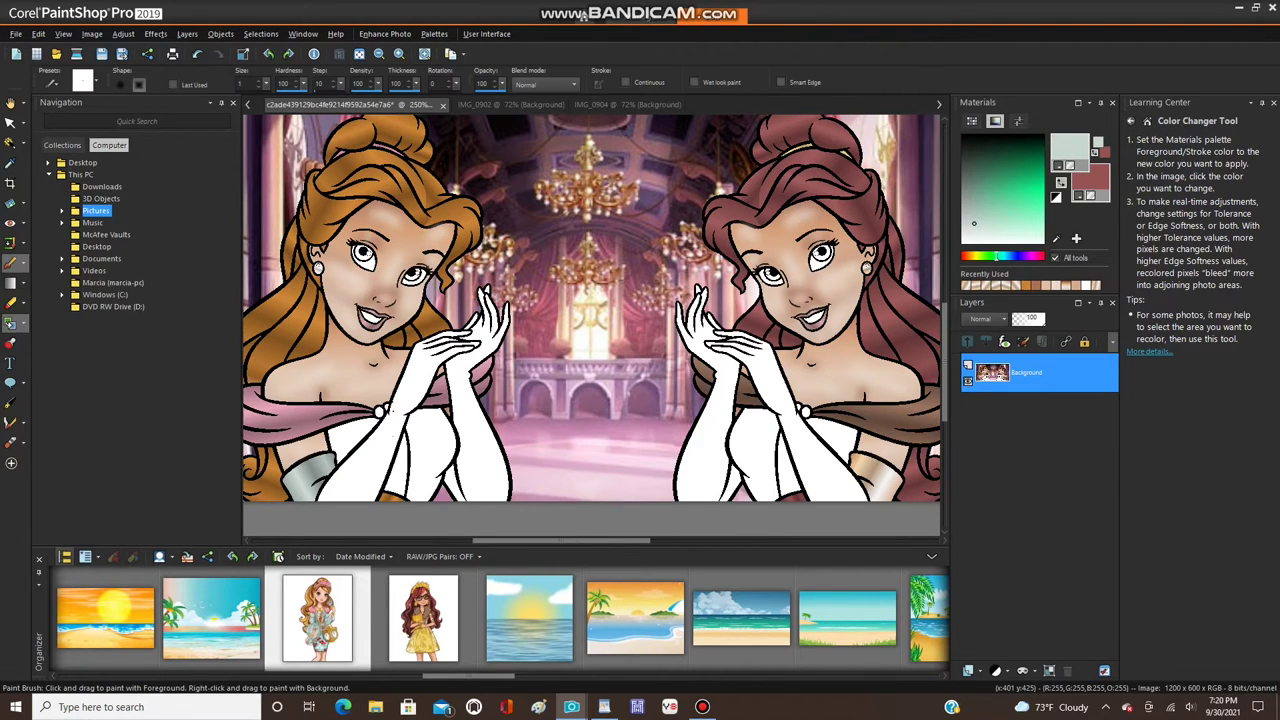
{"action": "scroll", "coordinate": [475, 331], "scroll_direction": "up", "scroll_amount": 3}
{"action": "scroll", "coordinate": [475, 331], "scroll_direction": "up", "scroll_amount": 2}
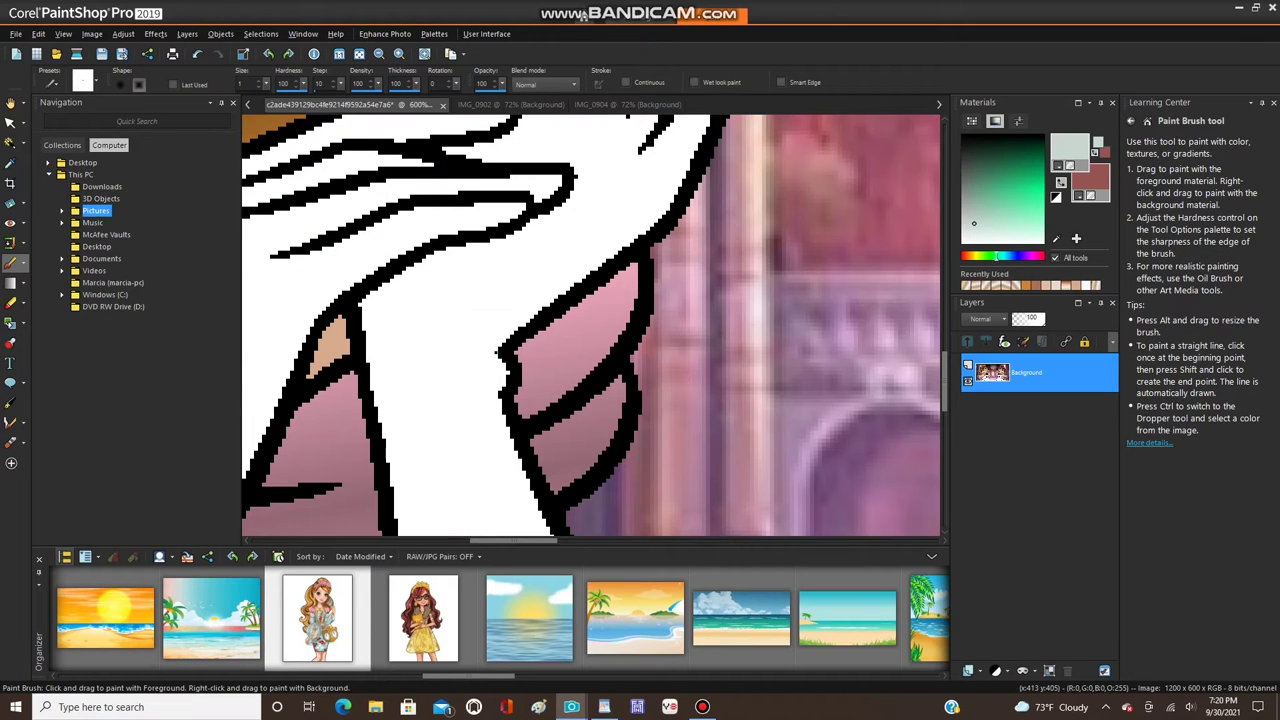
{"action": "scroll", "coordinate": [387, 388], "scroll_direction": "down", "scroll_amount": 3}
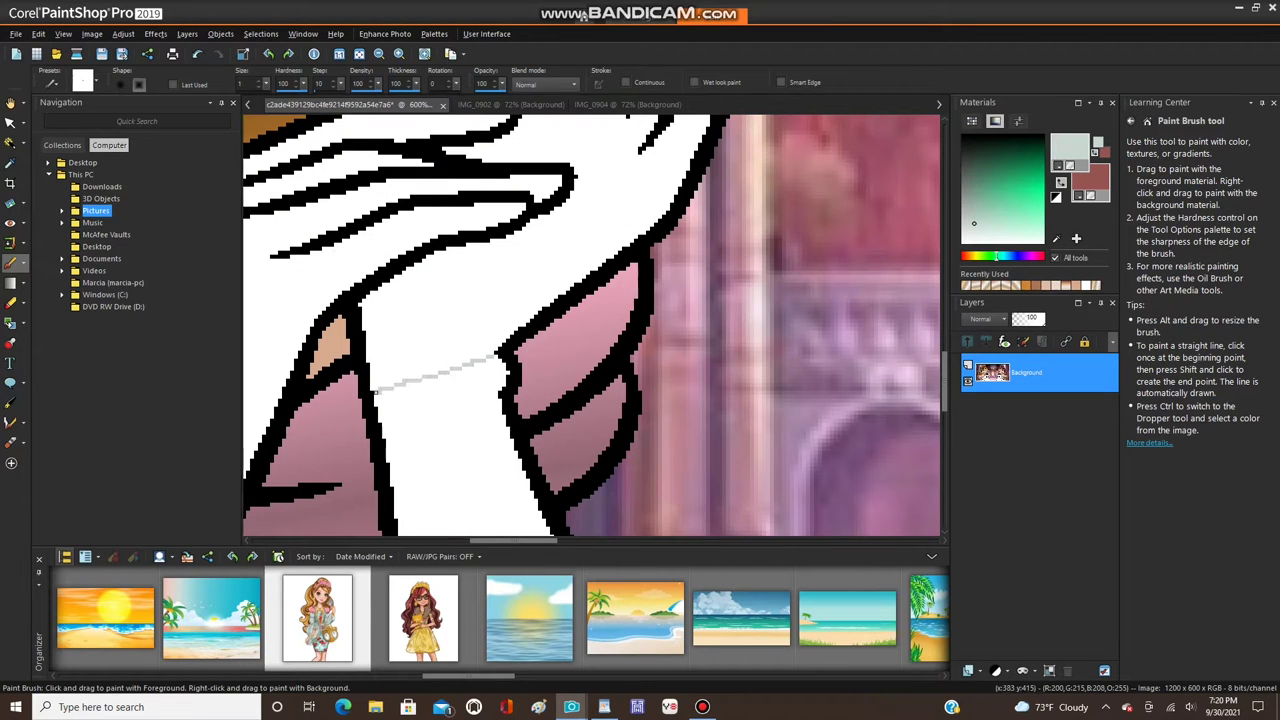
{"action": "scroll", "coordinate": [344, 515], "scroll_direction": "up", "scroll_amount": 2}
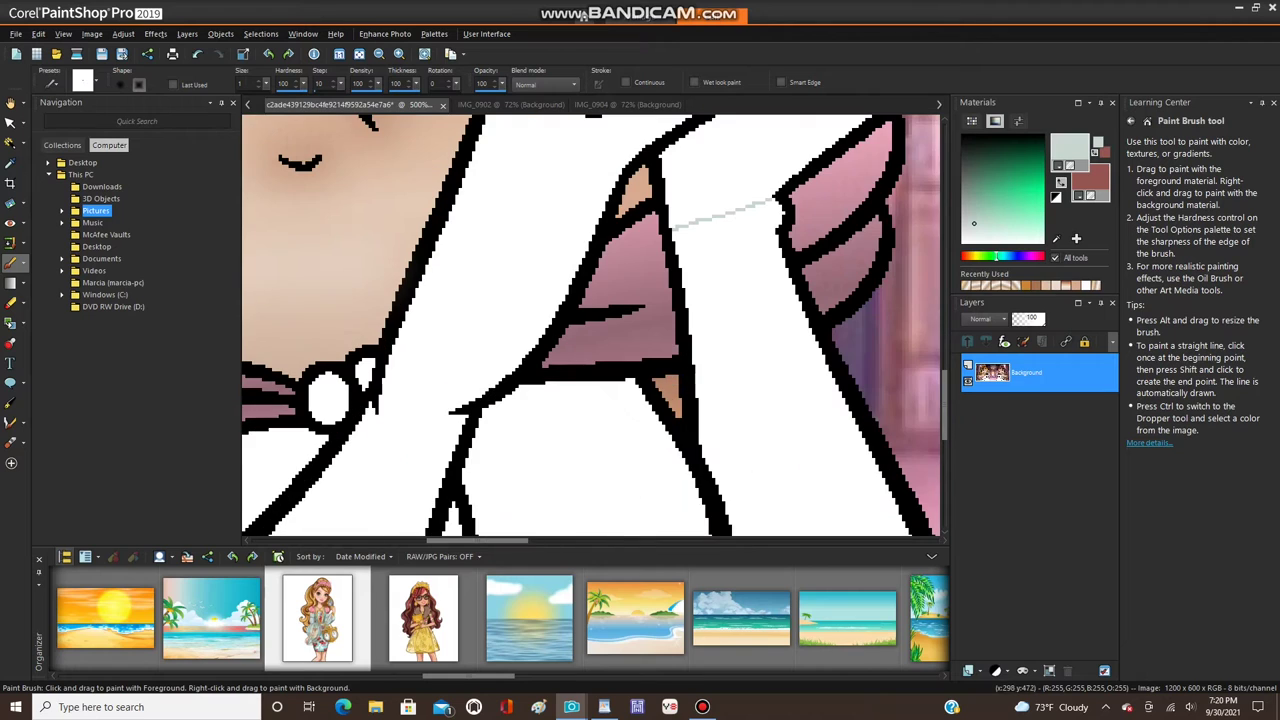
{"action": "scroll", "coordinate": [447, 413], "scroll_direction": "down", "scroll_amount": 5}
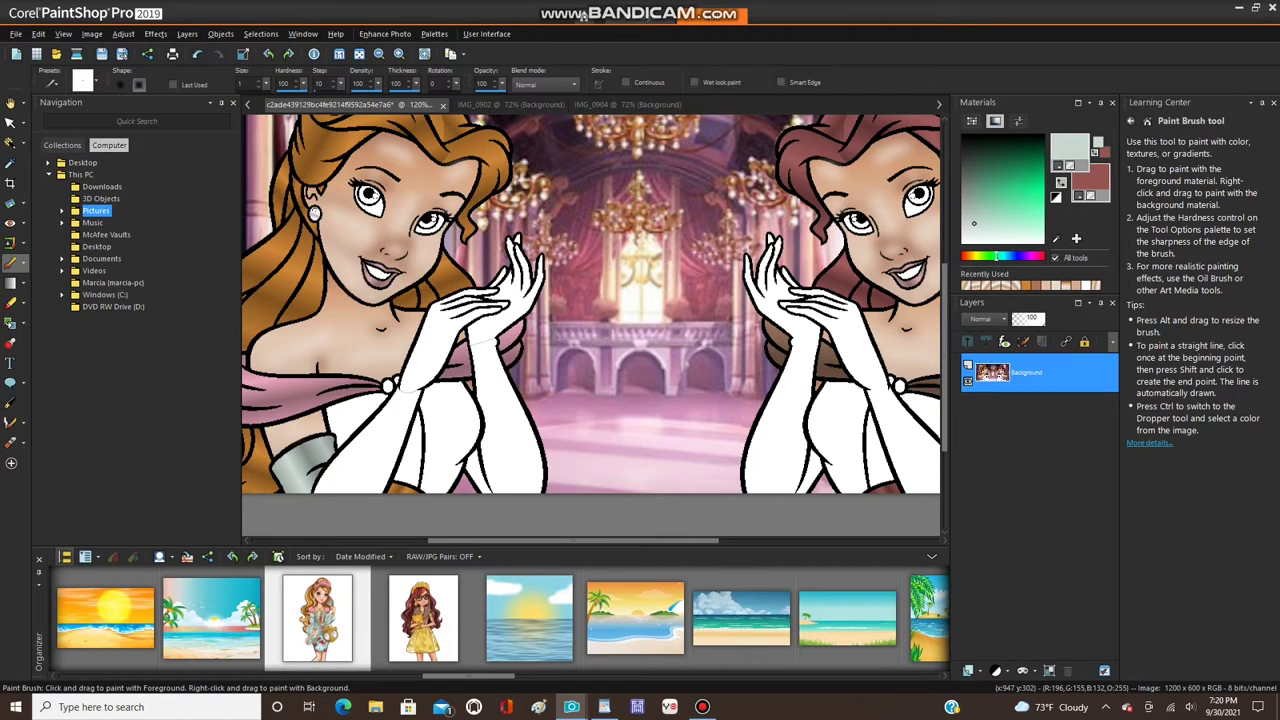
- Select the left princess's front forearm glove, flood fill it with the recently used beige-brown gradient, and recolor it pale gray-green
{"action": "left_click", "coordinate": [967, 286]}
{"action": "left_click", "coordinate": [979, 286]}
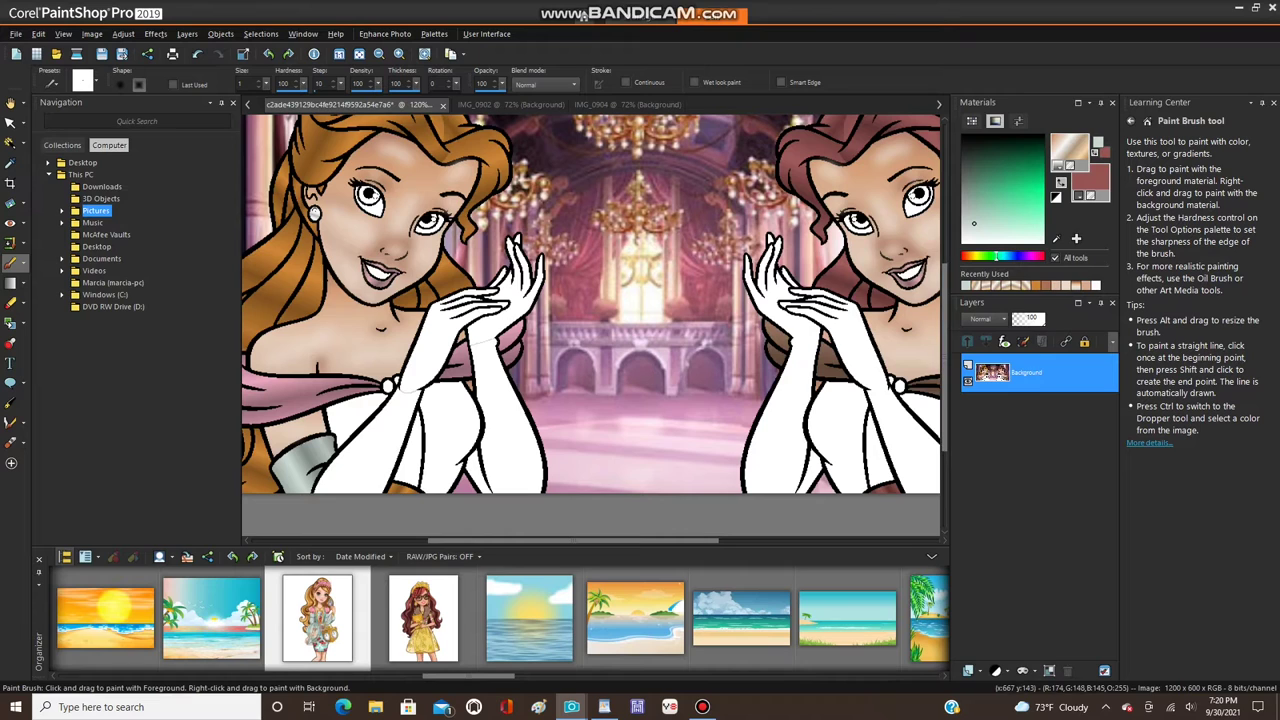
{"action": "left_click", "coordinate": [10, 141]}
{"action": "left_click", "coordinate": [372, 430]}
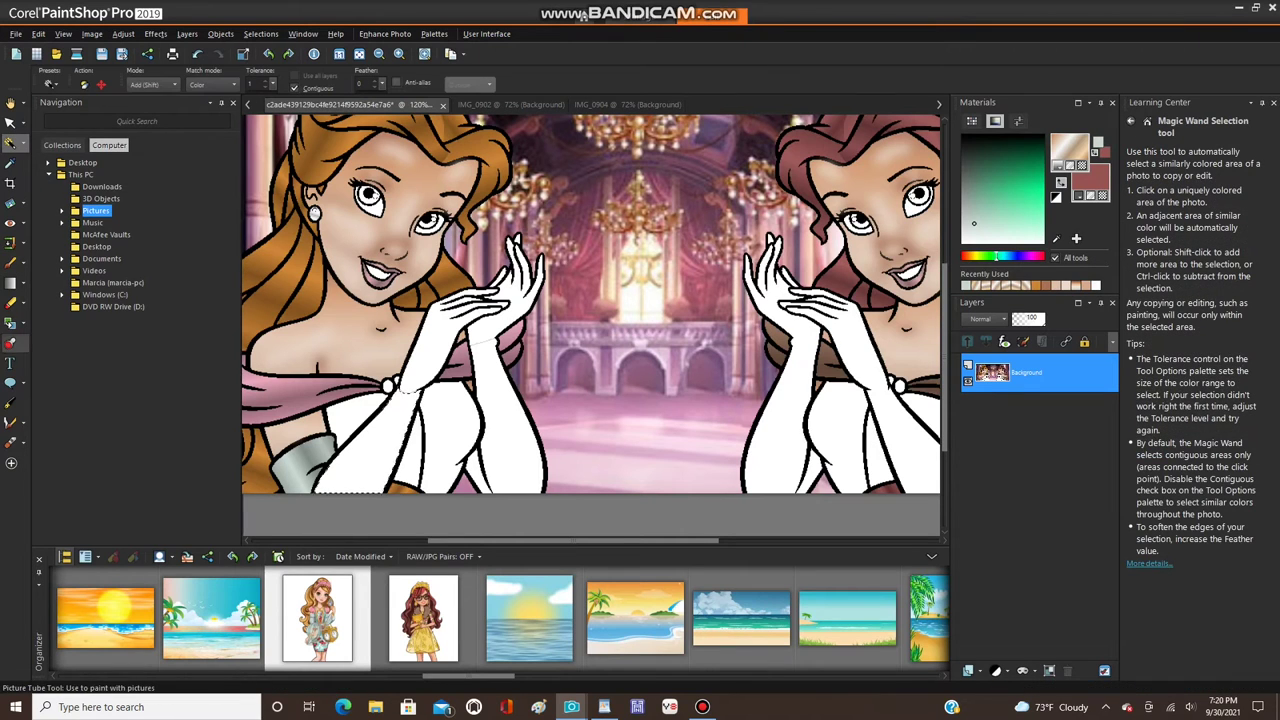
{"action": "left_click", "coordinate": [24, 324]}
{"action": "left_click", "coordinate": [68, 325]}
{"action": "left_click", "coordinate": [368, 441]}
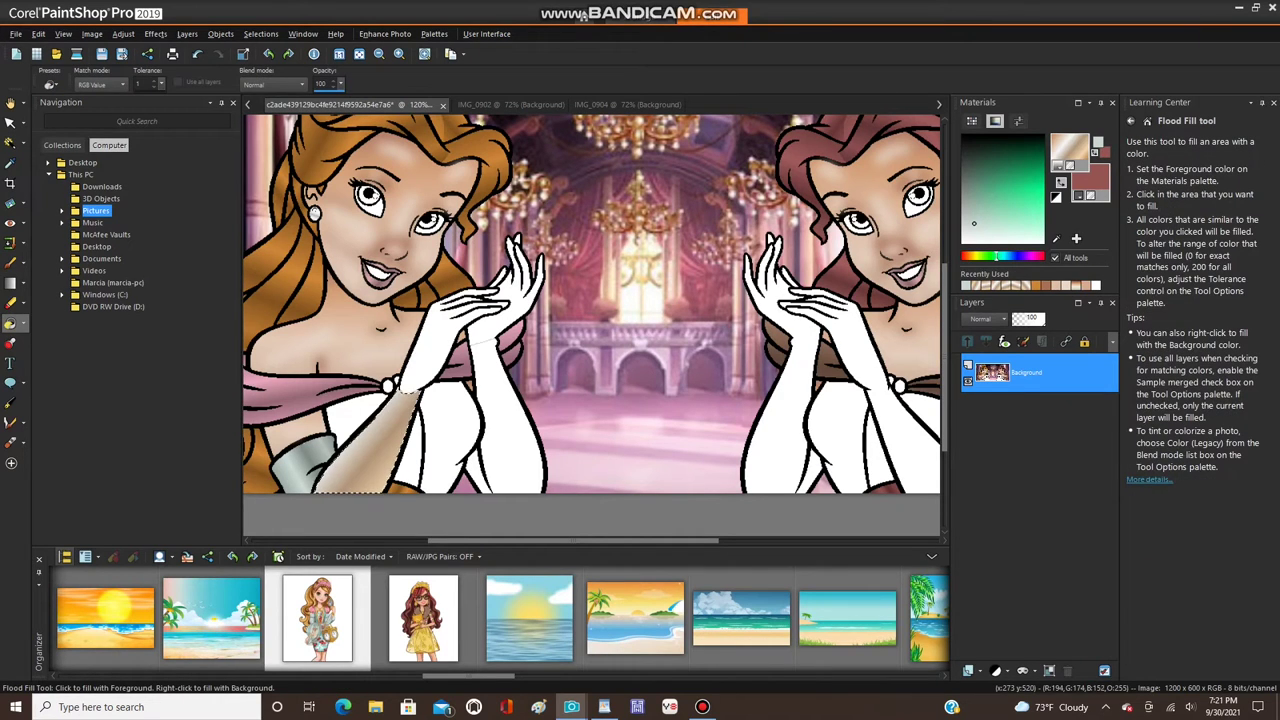
{"action": "left_click", "coordinate": [24, 324]}
{"action": "left_click", "coordinate": [78, 342]}
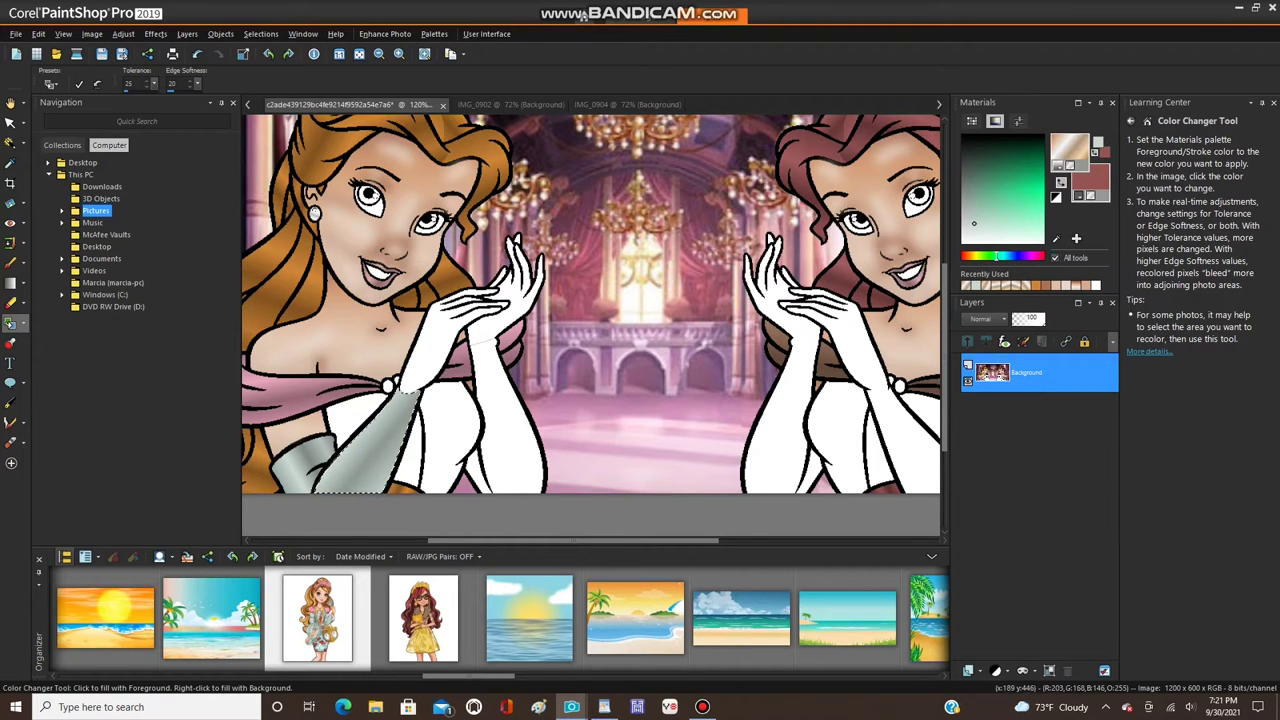
- Undo the recolor and gradient fill of the left princess's front forearm glove and clear the selection
{"action": "scroll", "coordinate": [344, 355], "scroll_direction": "down", "scroll_amount": 2}
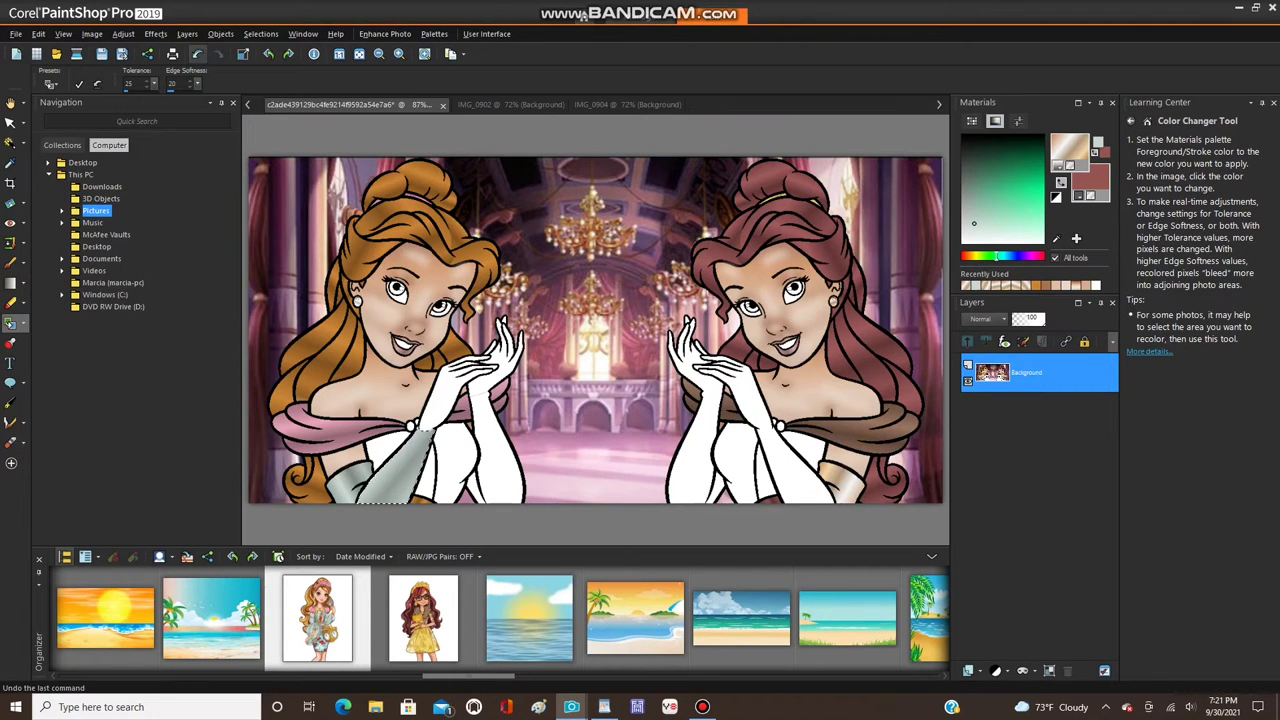
{"action": "left_click", "coordinate": [197, 54]}
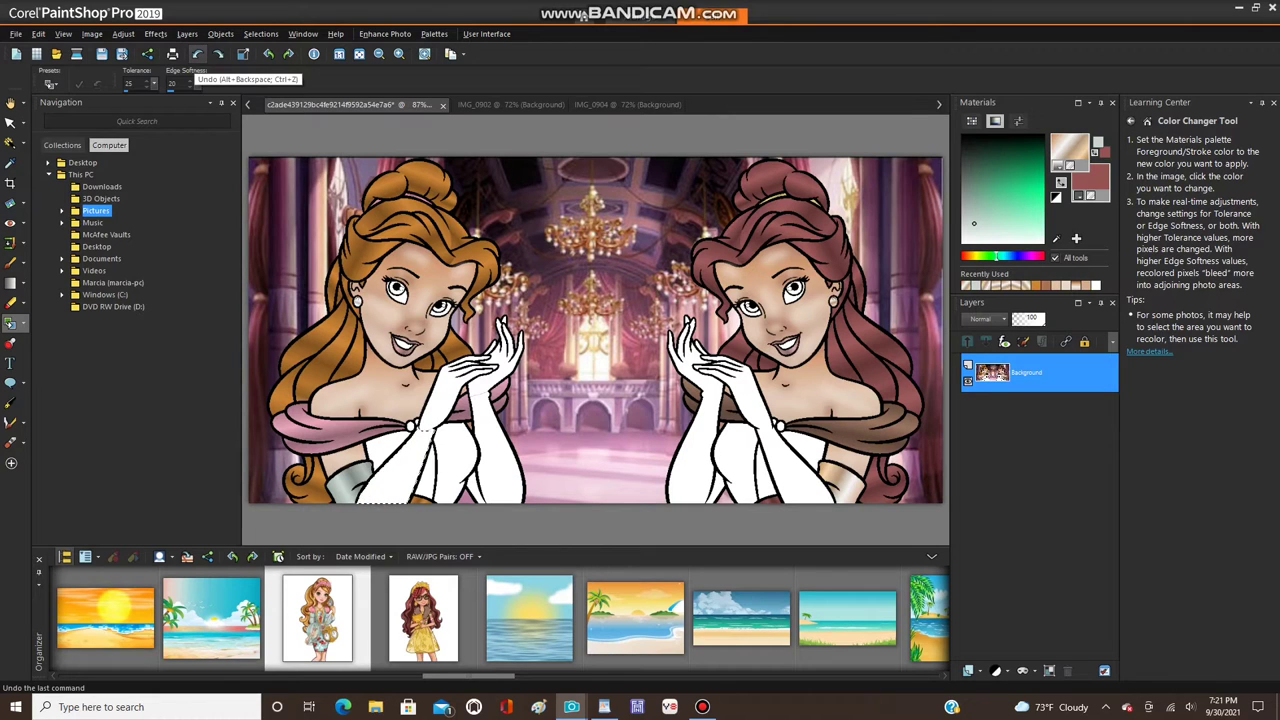
{"action": "left_click", "coordinate": [261, 34]}
{"action": "left_click", "coordinate": [272, 60]}
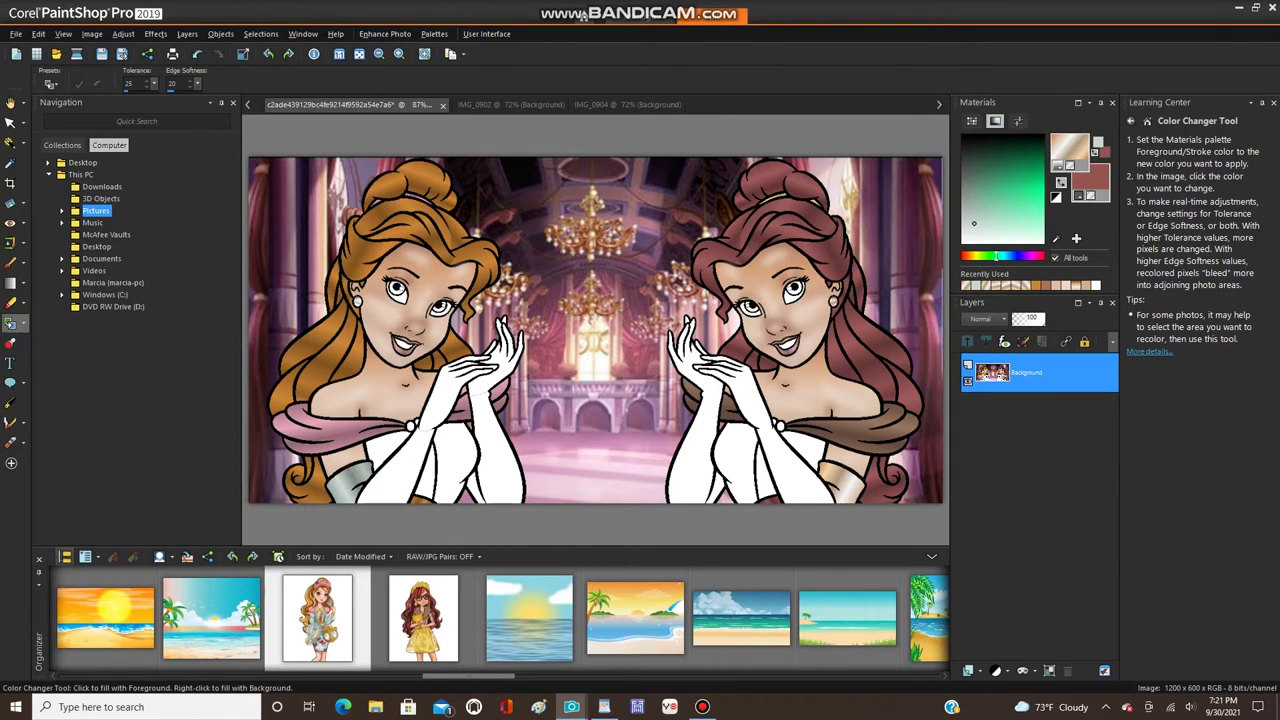
- Mirror the whole image horizontally so the two princesses swap sides
{"action": "left_click", "coordinate": [91, 34]}
{"action": "mouse_move", "coordinate": [160, 249]}
{"action": "left_click", "coordinate": [300, 250]}
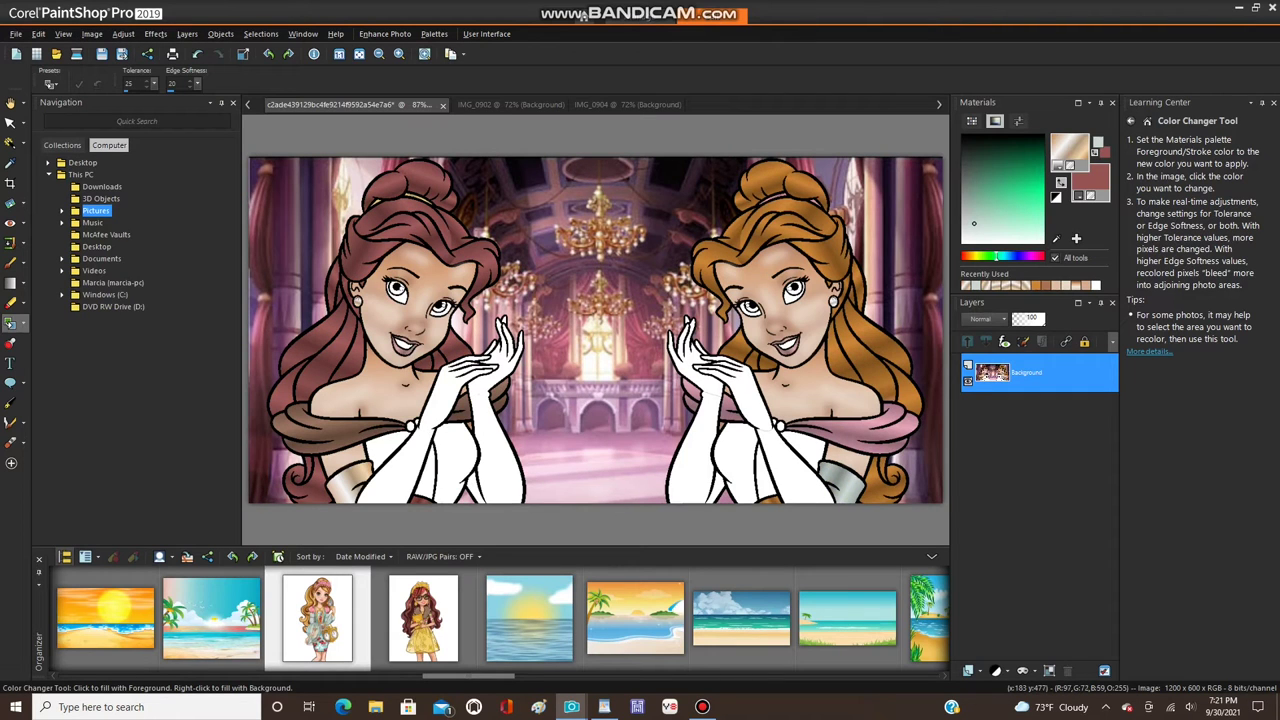
- Select the gray-green divider line at the right princess's front wrist, mirror it horizontally onto the left princess's wrist, and clear the selection
{"action": "scroll", "coordinate": [785, 440], "scroll_direction": "up", "scroll_amount": 5}
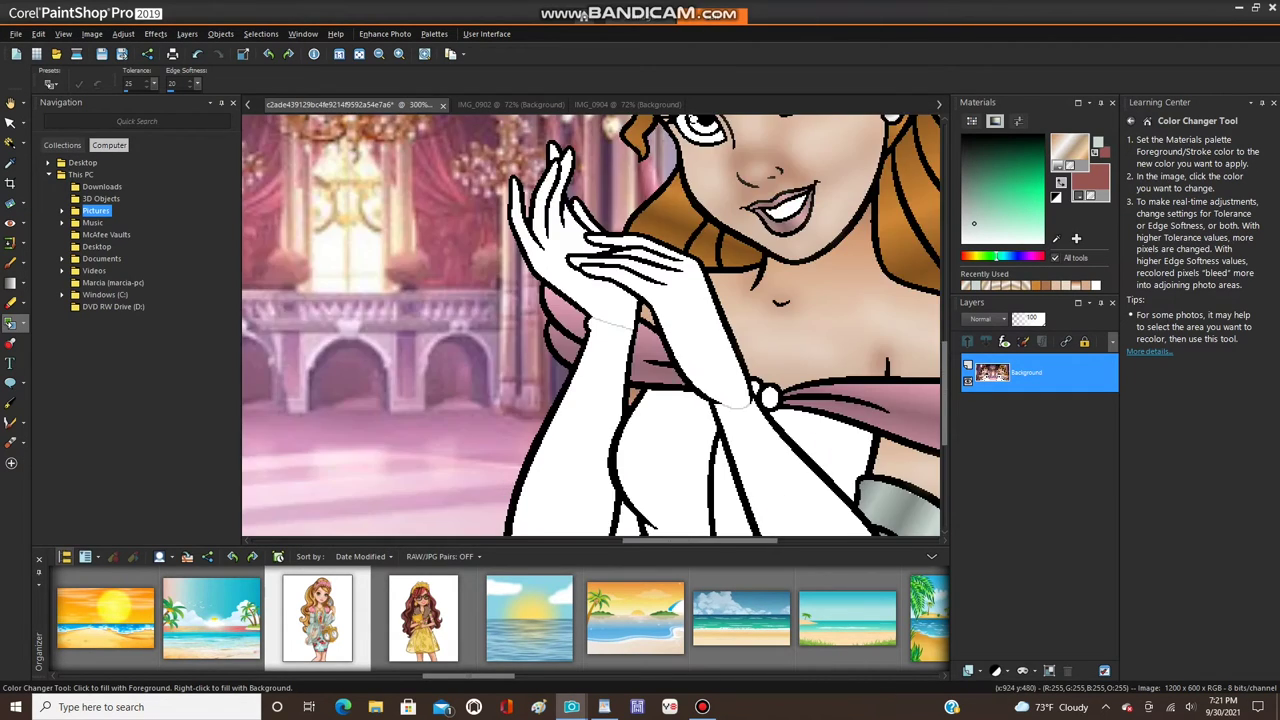
{"action": "scroll", "coordinate": [793, 422], "scroll_direction": "up", "scroll_amount": 1}
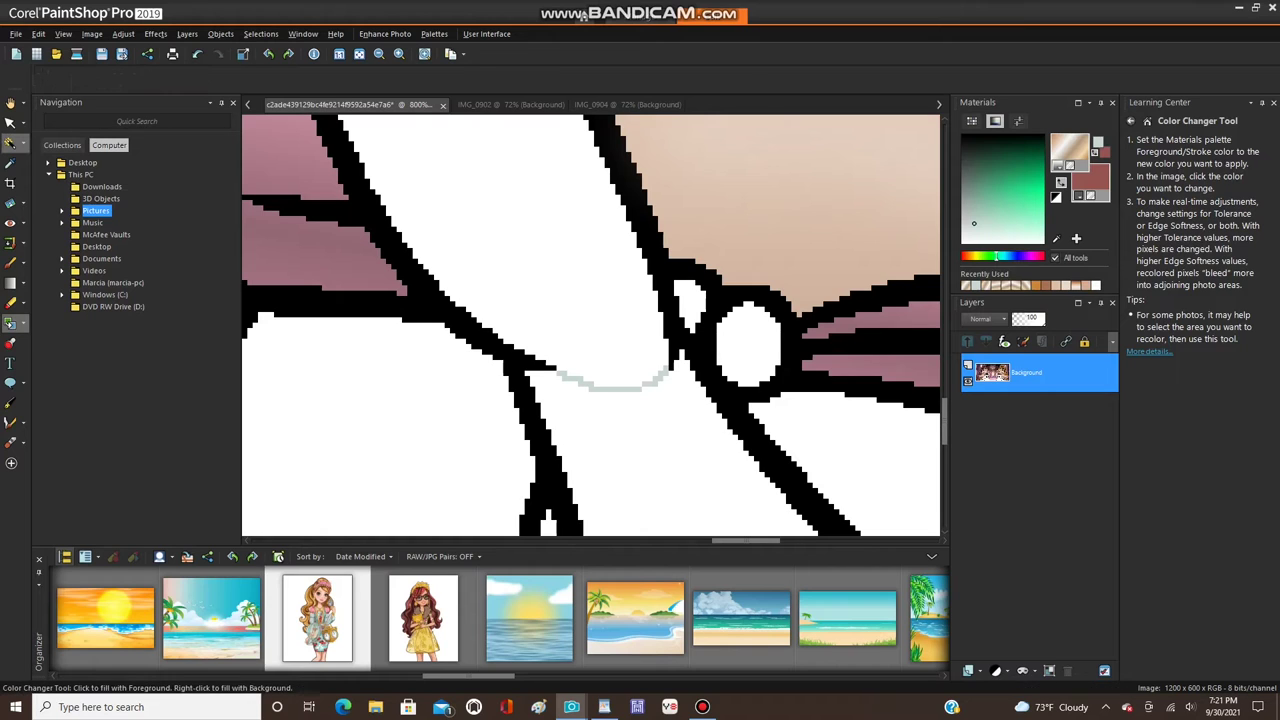
{"action": "left_click", "coordinate": [10, 142]}
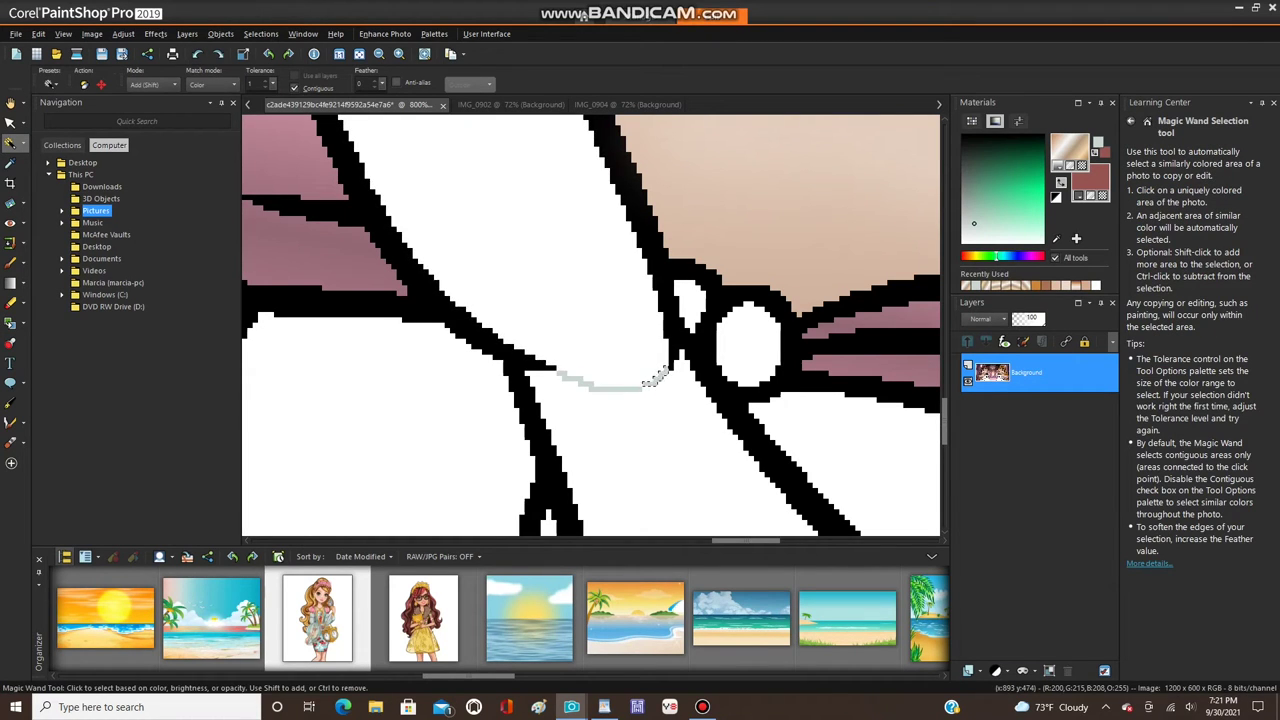
{"action": "left_click", "coordinate": [643, 386]}
{"action": "scroll", "coordinate": [636, 254], "scroll_direction": "down", "scroll_amount": 4}
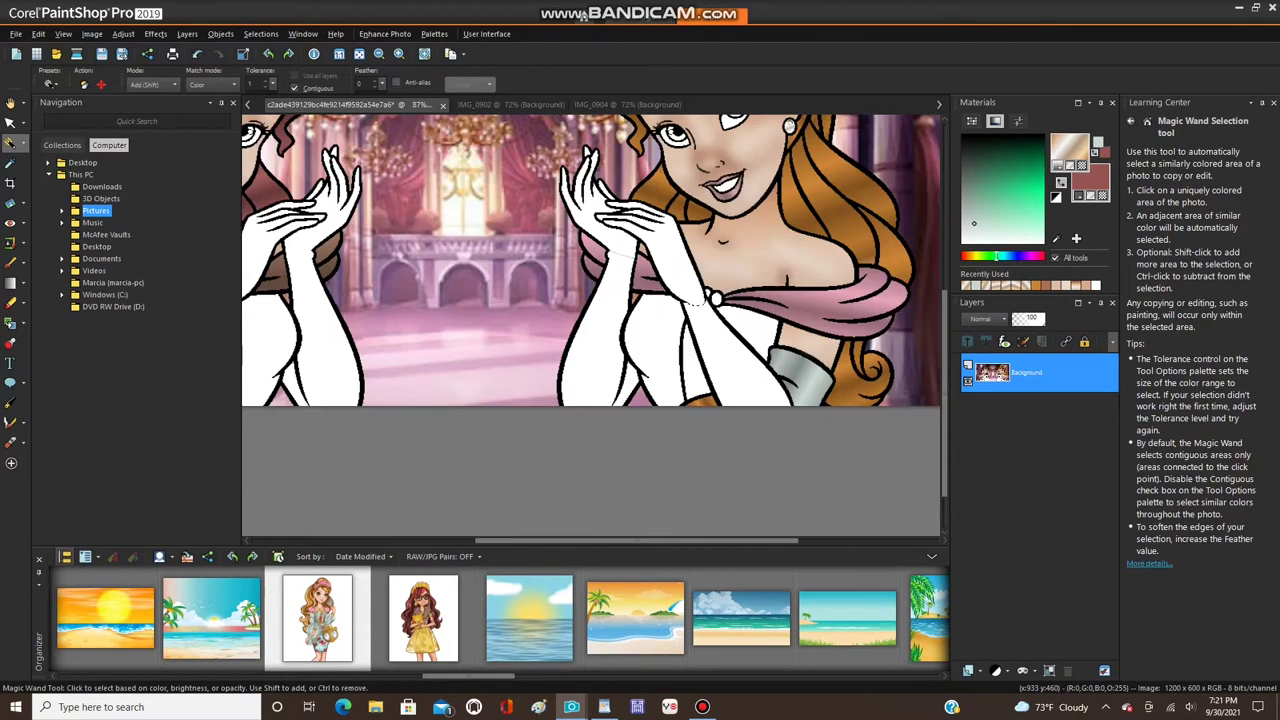
{"action": "left_click", "coordinate": [92, 34]}
{"action": "mouse_move", "coordinate": [150, 249]}
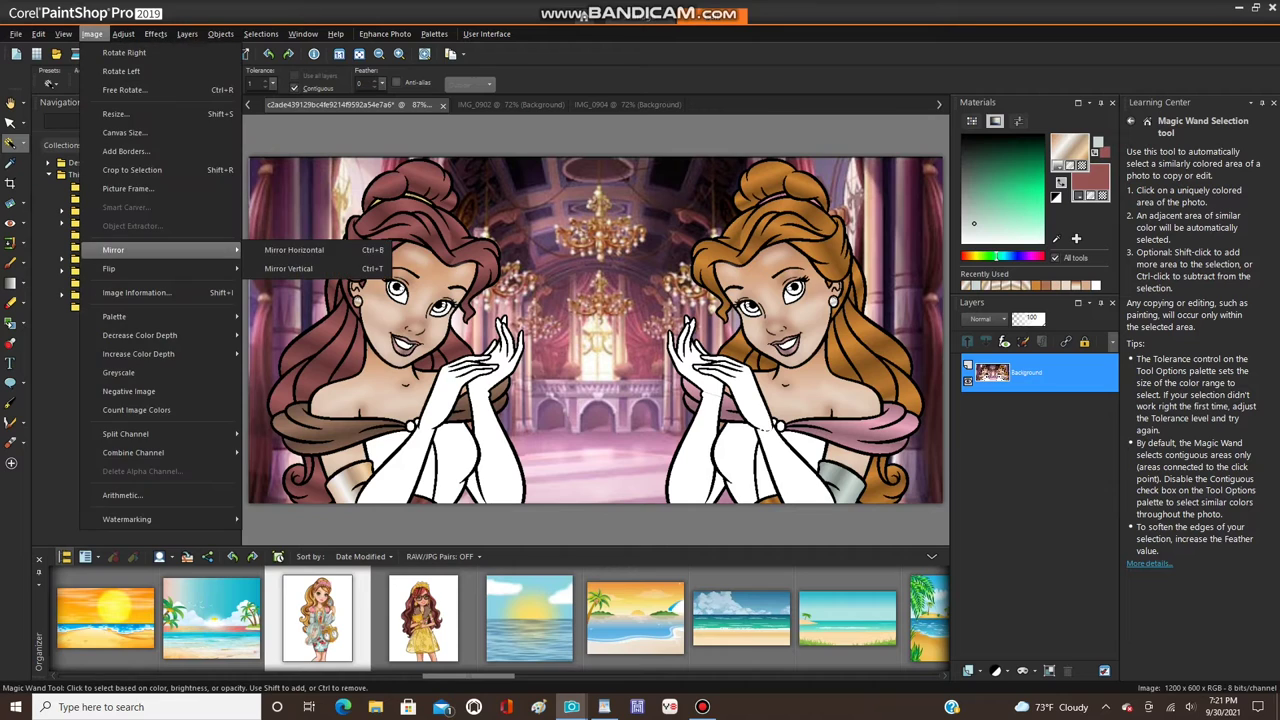
{"action": "left_click", "coordinate": [292, 247]}
{"action": "left_click", "coordinate": [260, 33]}
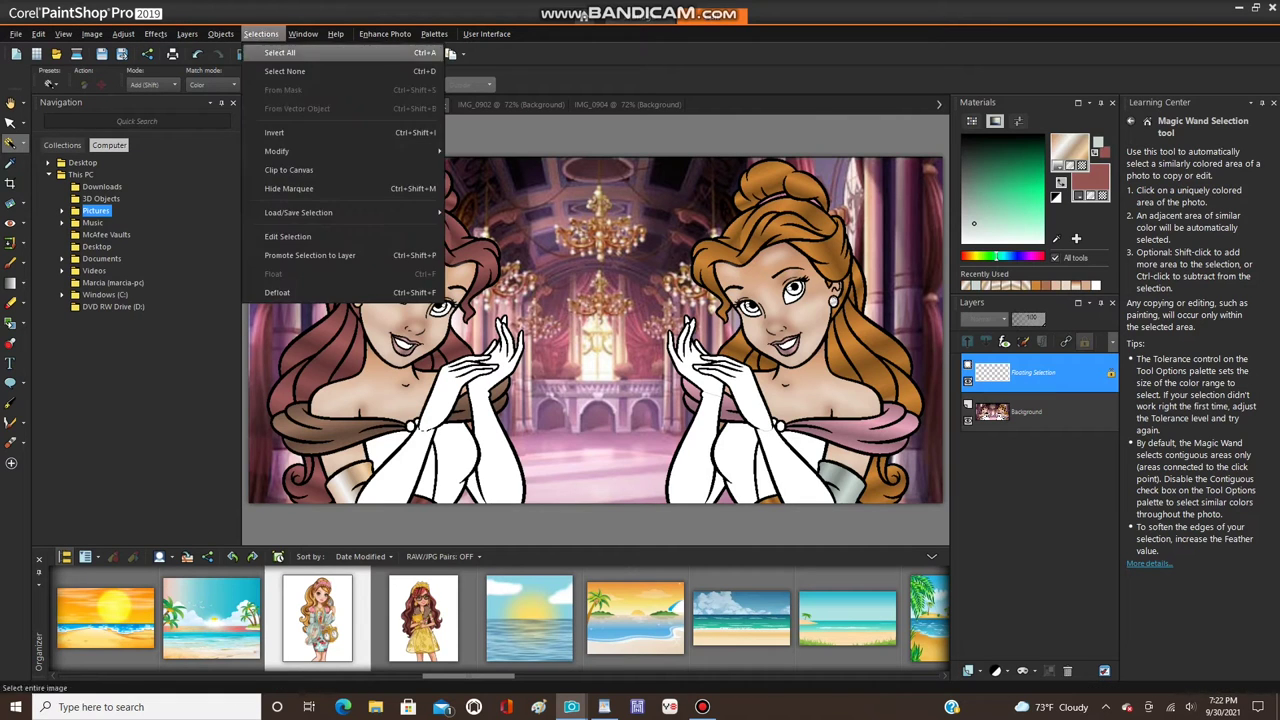
{"action": "left_click", "coordinate": [280, 66]}
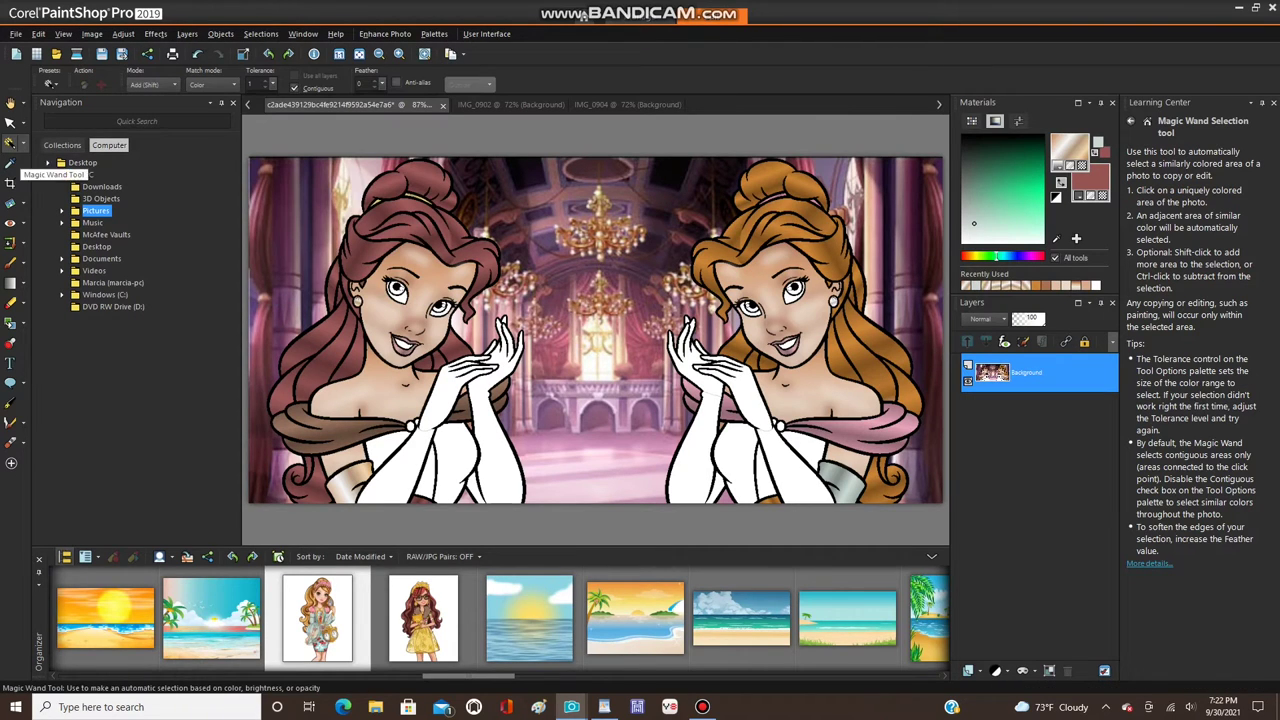
- Select the left princess's front forearm glove including the wrist divider line and flood fill it with the beige-brown gradient
{"action": "scroll", "coordinate": [420, 432], "scroll_direction": "up", "scroll_amount": 4}
{"action": "scroll", "coordinate": [447, 435], "scroll_direction": "up", "scroll_amount": 4}
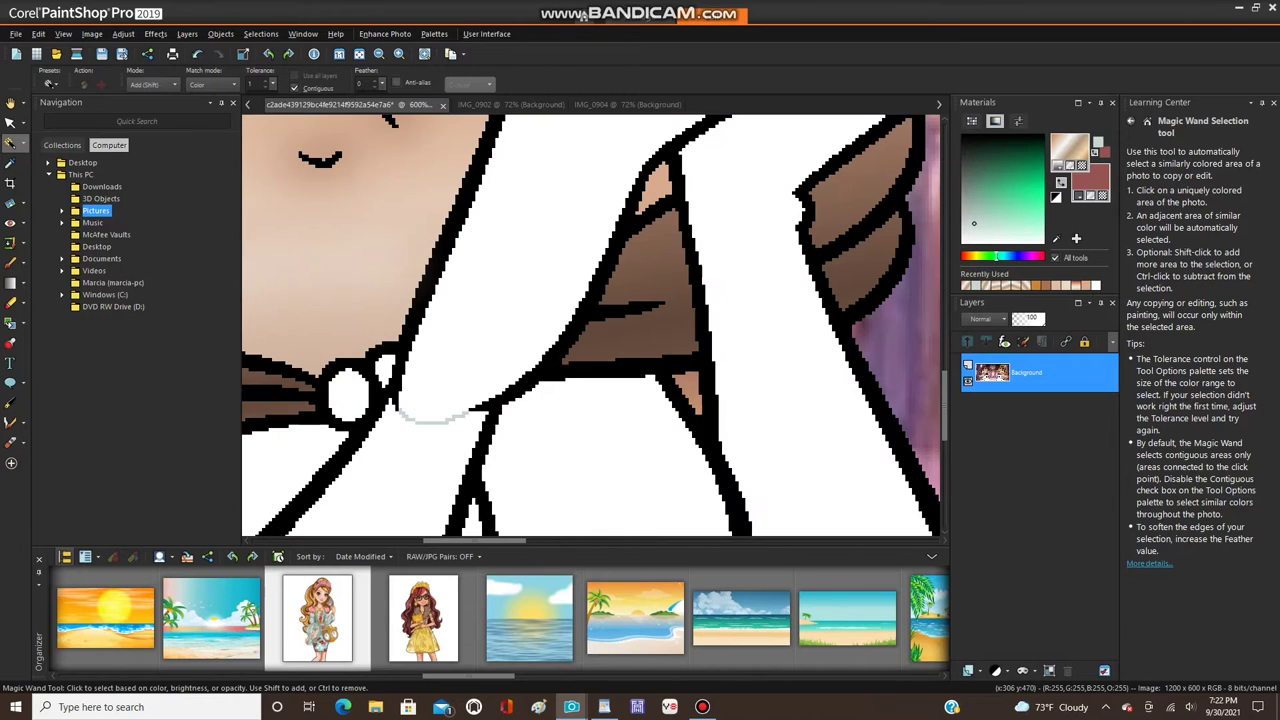
{"action": "left_click", "coordinate": [430, 450]}
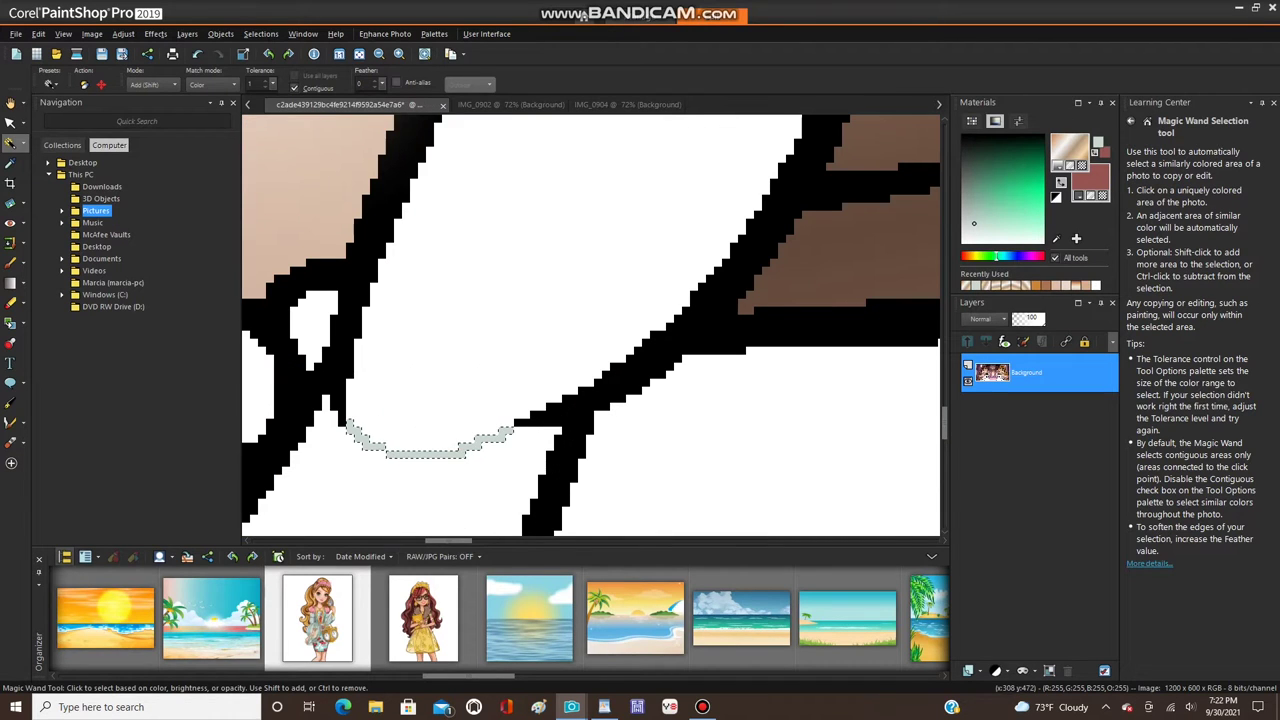
{"action": "scroll", "coordinate": [445, 428], "scroll_direction": "down", "scroll_amount": 2}
{"action": "scroll", "coordinate": [430, 440], "scroll_direction": "down", "scroll_amount": 3}
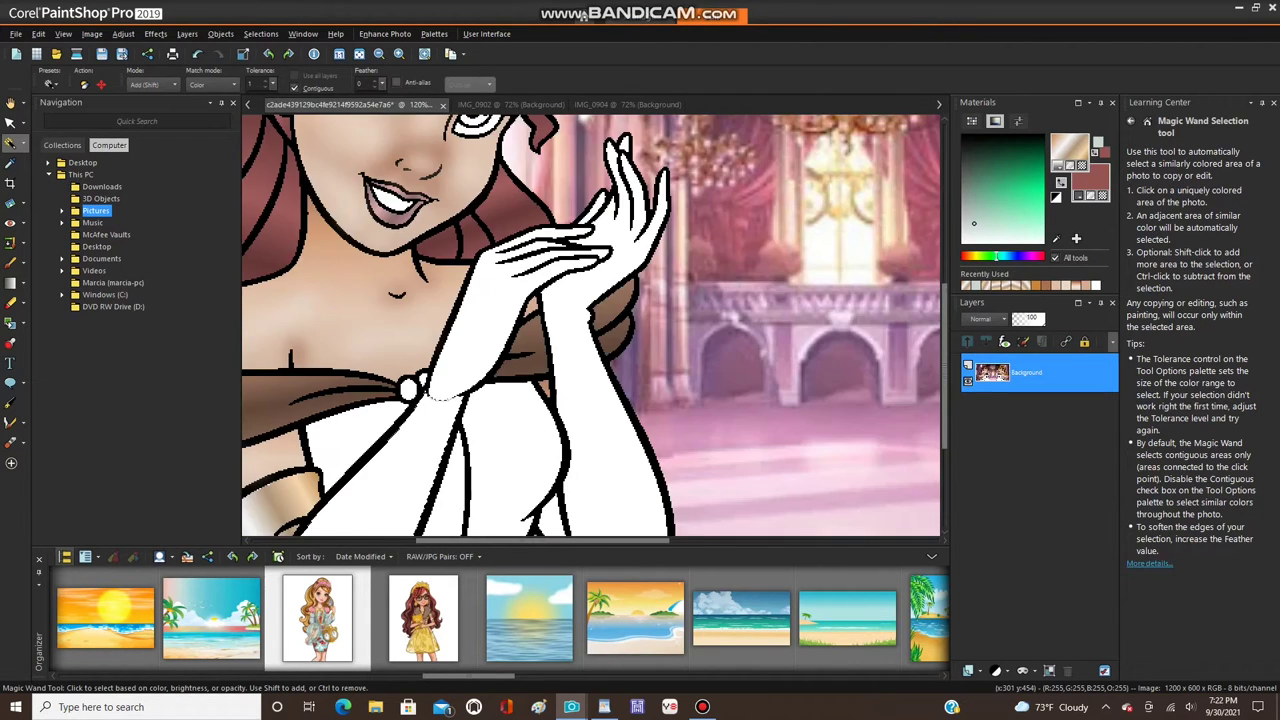
{"action": "left_click", "coordinate": [24, 324]}
{"action": "left_click", "coordinate": [69, 323]}
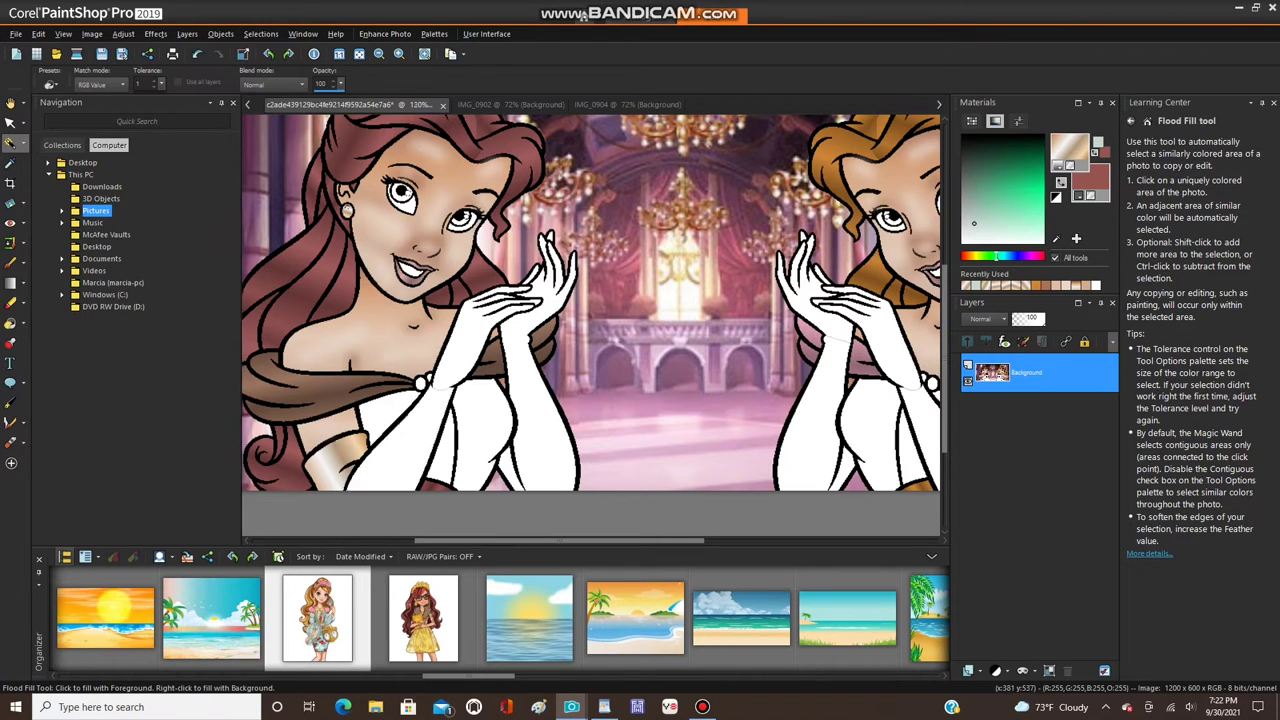
{"action": "scroll", "coordinate": [437, 411], "scroll_direction": "up", "scroll_amount": 4}
{"action": "scroll", "coordinate": [440, 345], "scroll_direction": "up", "scroll_amount": 3}
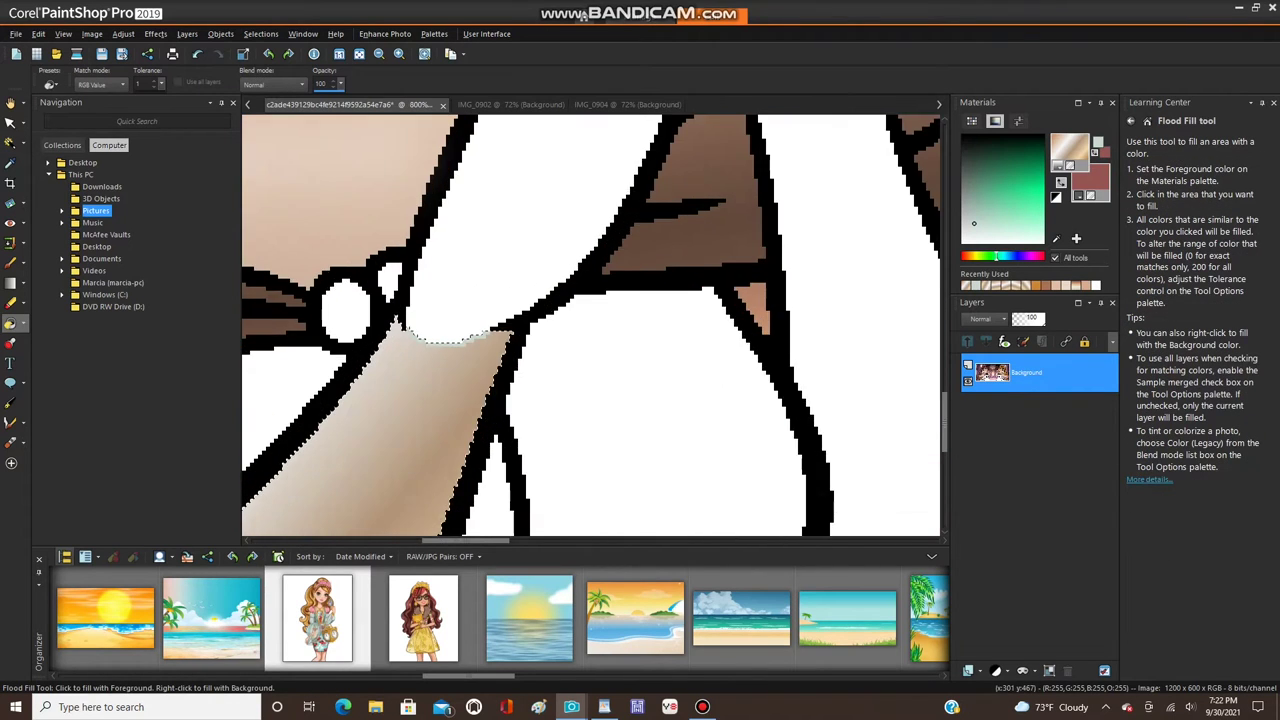
{"action": "scroll", "coordinate": [405, 310], "scroll_direction": "down", "scroll_amount": 6}
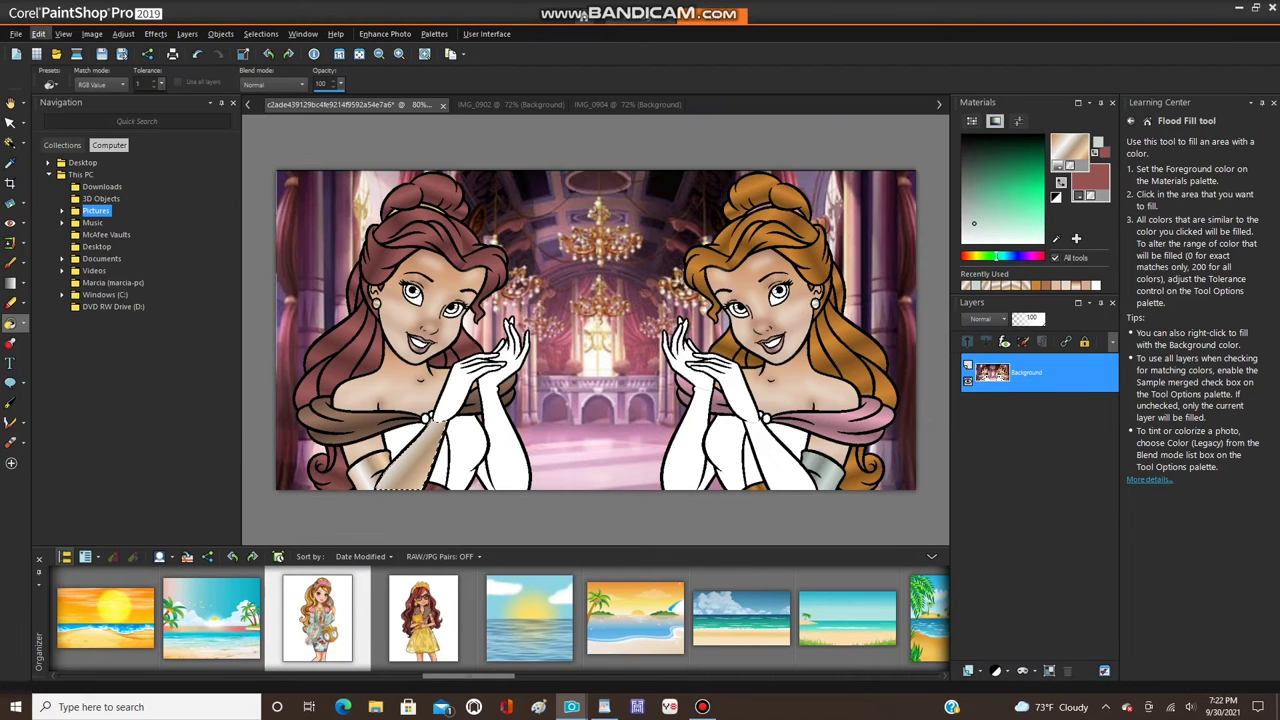
- Mirror the filled forearm glove onto the right princess, recolor it pale gray-green with the Color Changer, and clear the selection
{"action": "left_click", "coordinate": [92, 34]}
{"action": "mouse_move", "coordinate": [130, 249]}
{"action": "left_click", "coordinate": [295, 250]}
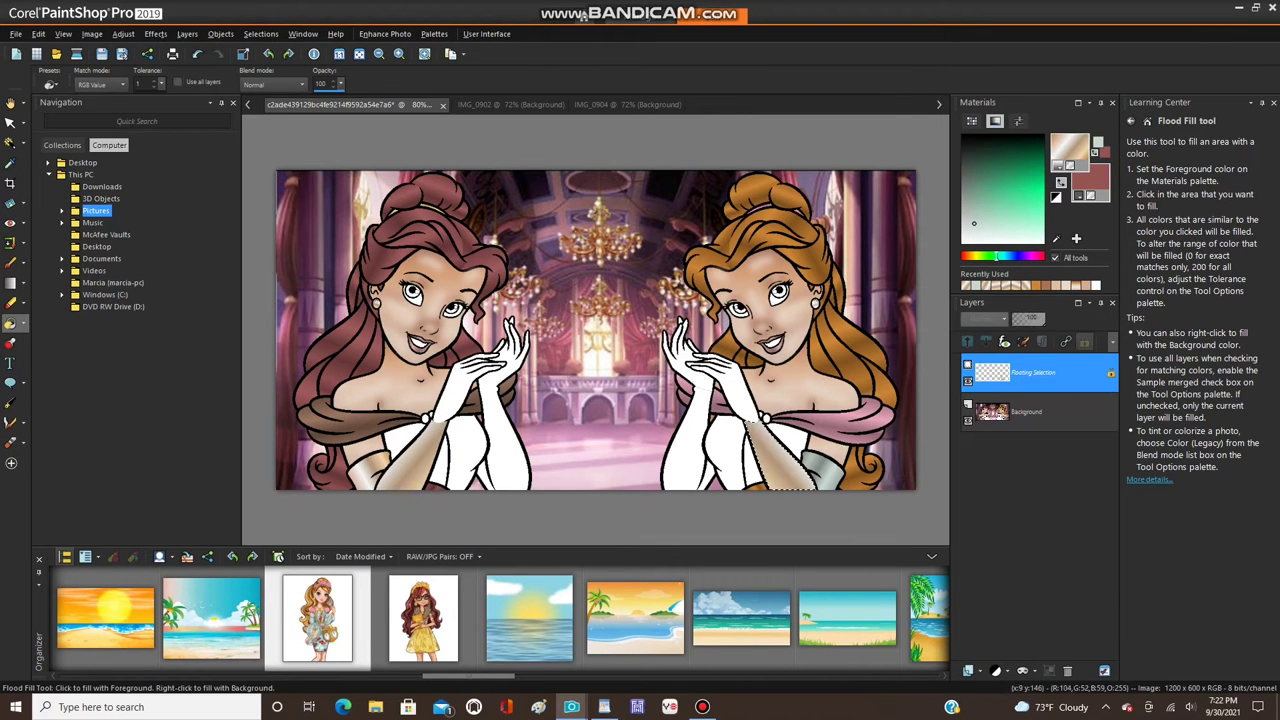
{"action": "left_click", "coordinate": [23, 324]}
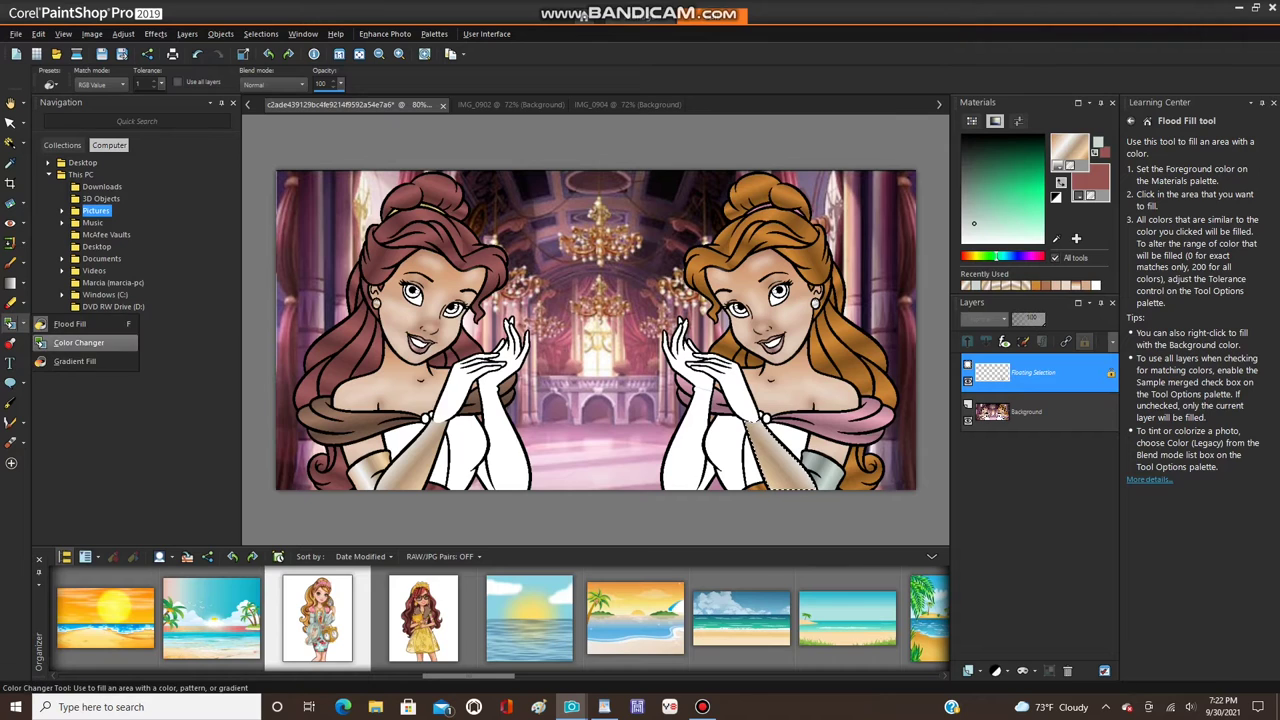
{"action": "left_click", "coordinate": [79, 343]}
{"action": "left_click", "coordinate": [766, 444]}
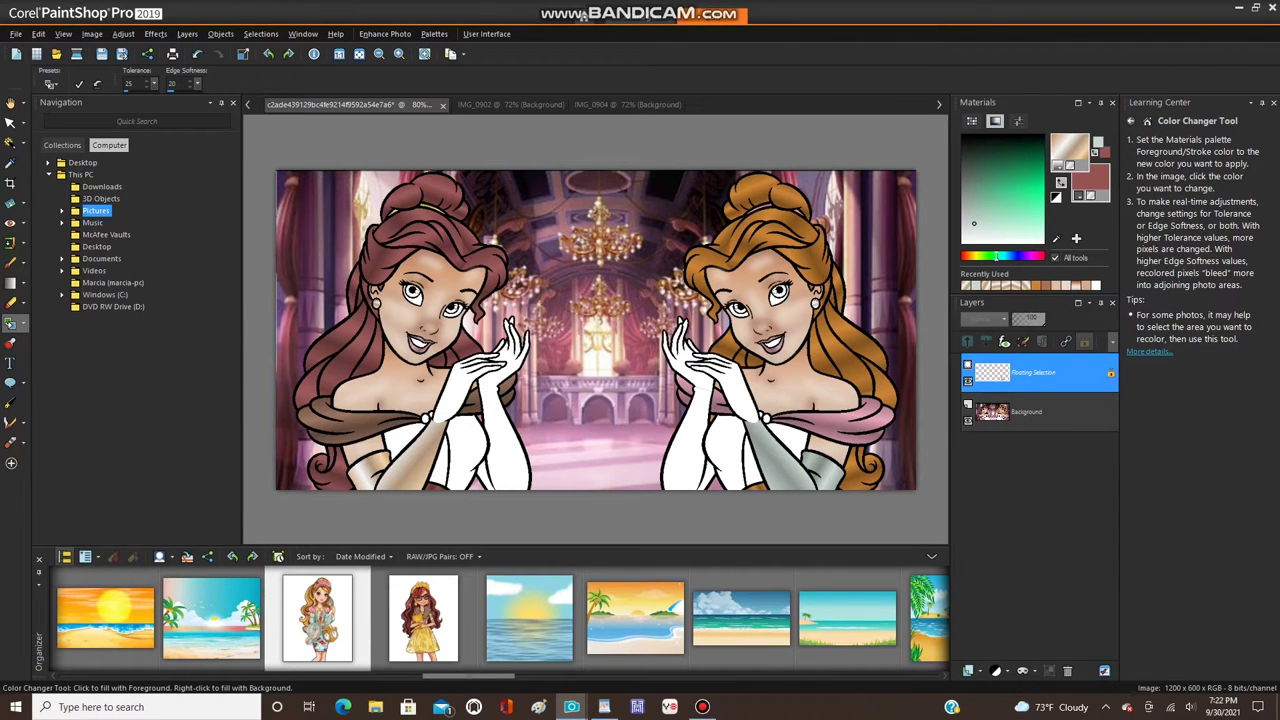
{"action": "left_click", "coordinate": [260, 33]}
{"action": "left_click", "coordinate": [288, 69]}
- Mirror the whole image horizontally to return the orange-haired princess to the left side
{"action": "left_click", "coordinate": [92, 33]}
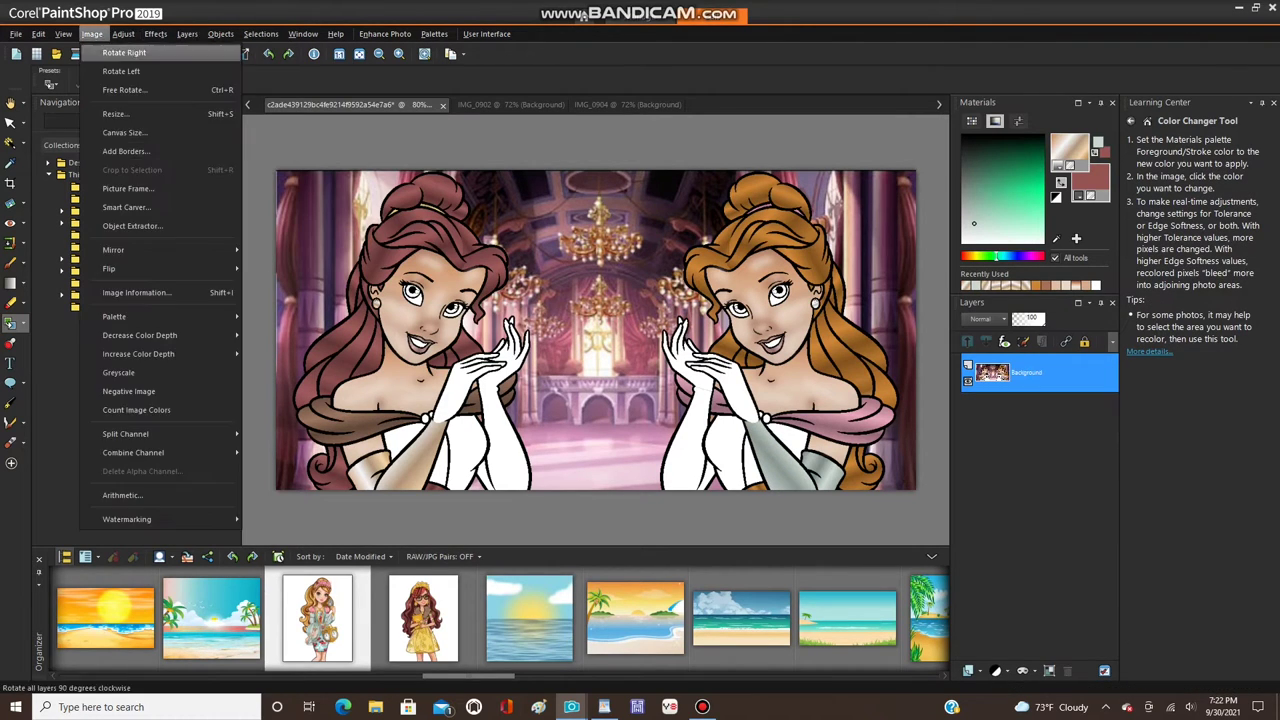
{"action": "mouse_move", "coordinate": [120, 269]}
{"action": "left_click", "coordinate": [300, 251]}
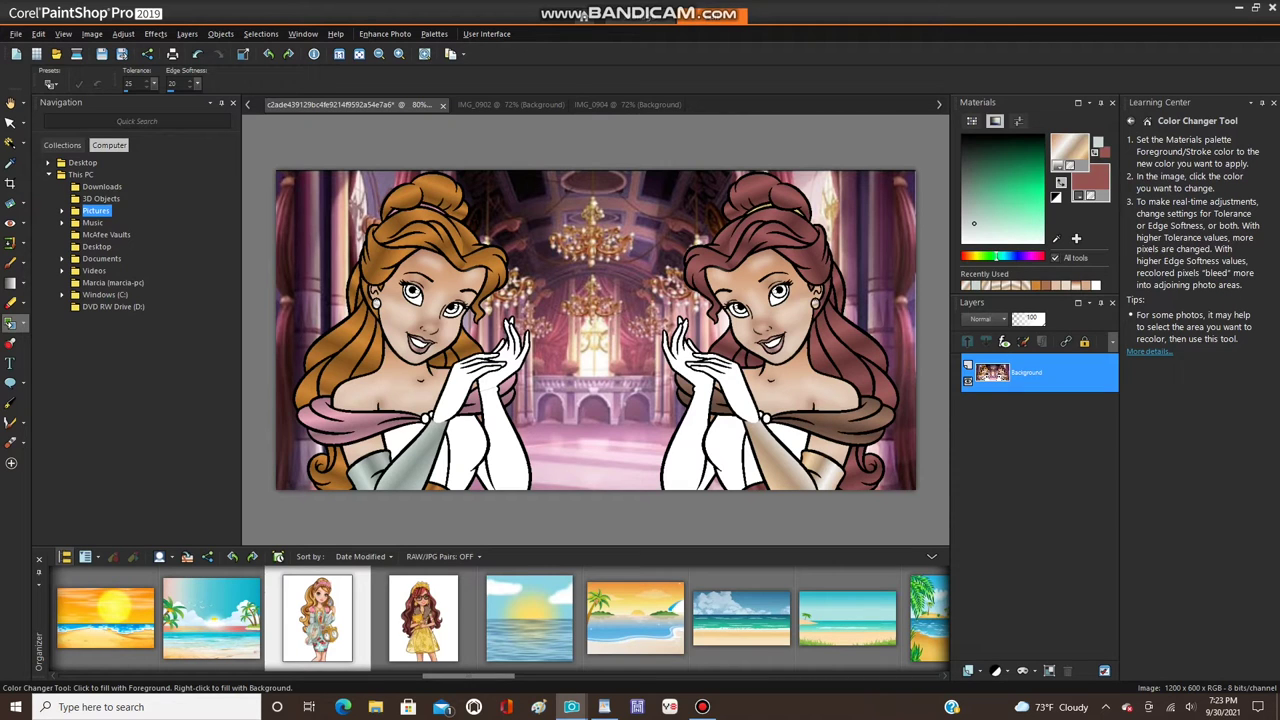
- Flood fill the small glove area beside the right princess's rear arm with the beige-brown gradient and mirror it onto the left princess
{"action": "left_click", "coordinate": [10, 143]}
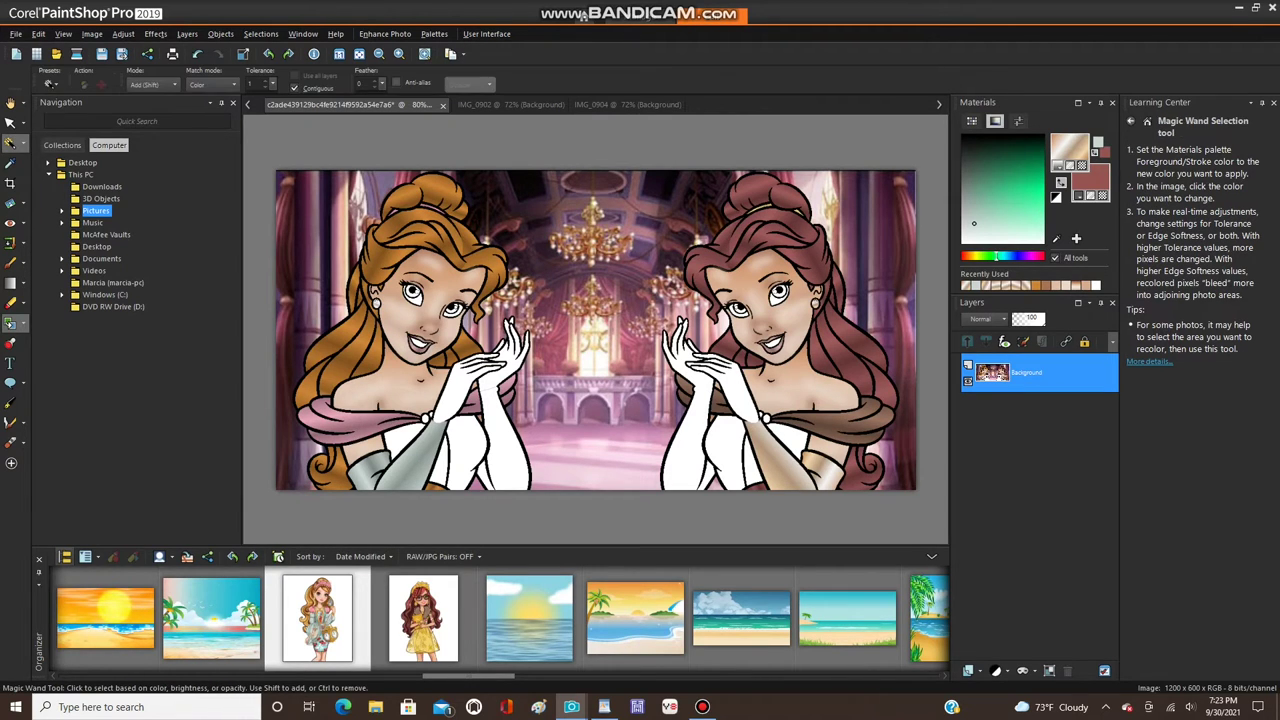
{"action": "key", "text": "f"}
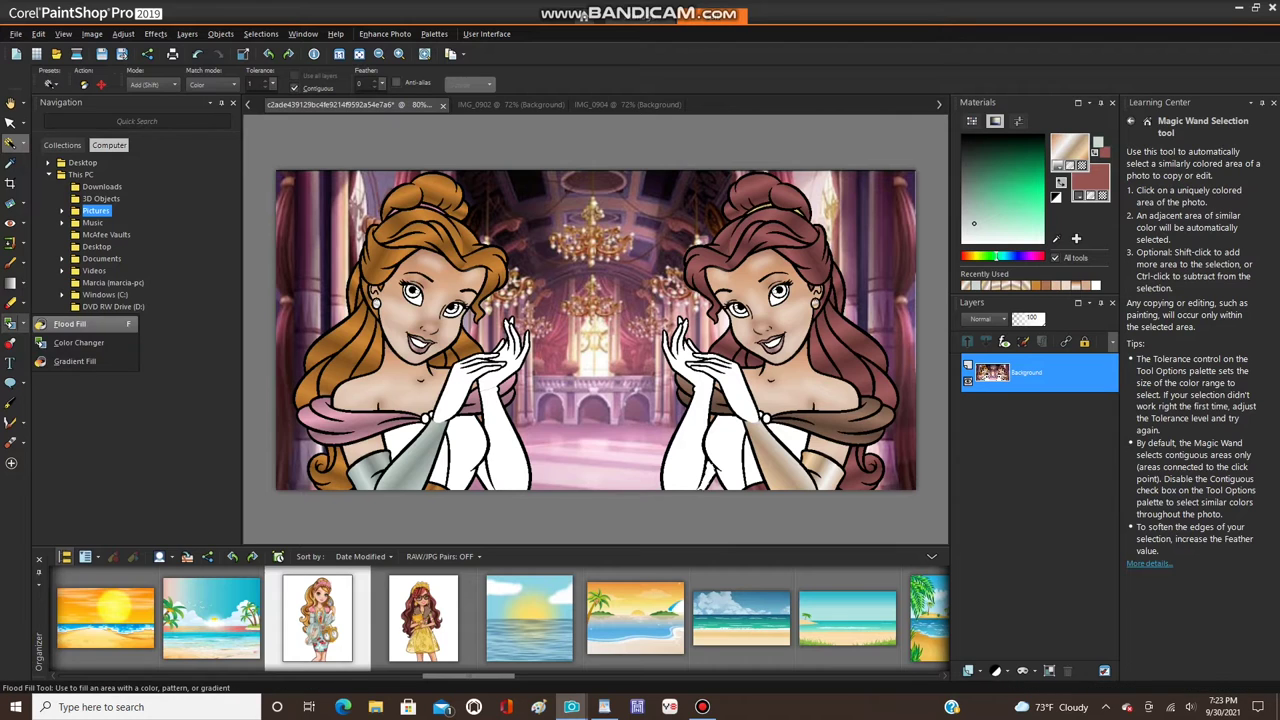
{"action": "left_click", "coordinate": [707, 472]}
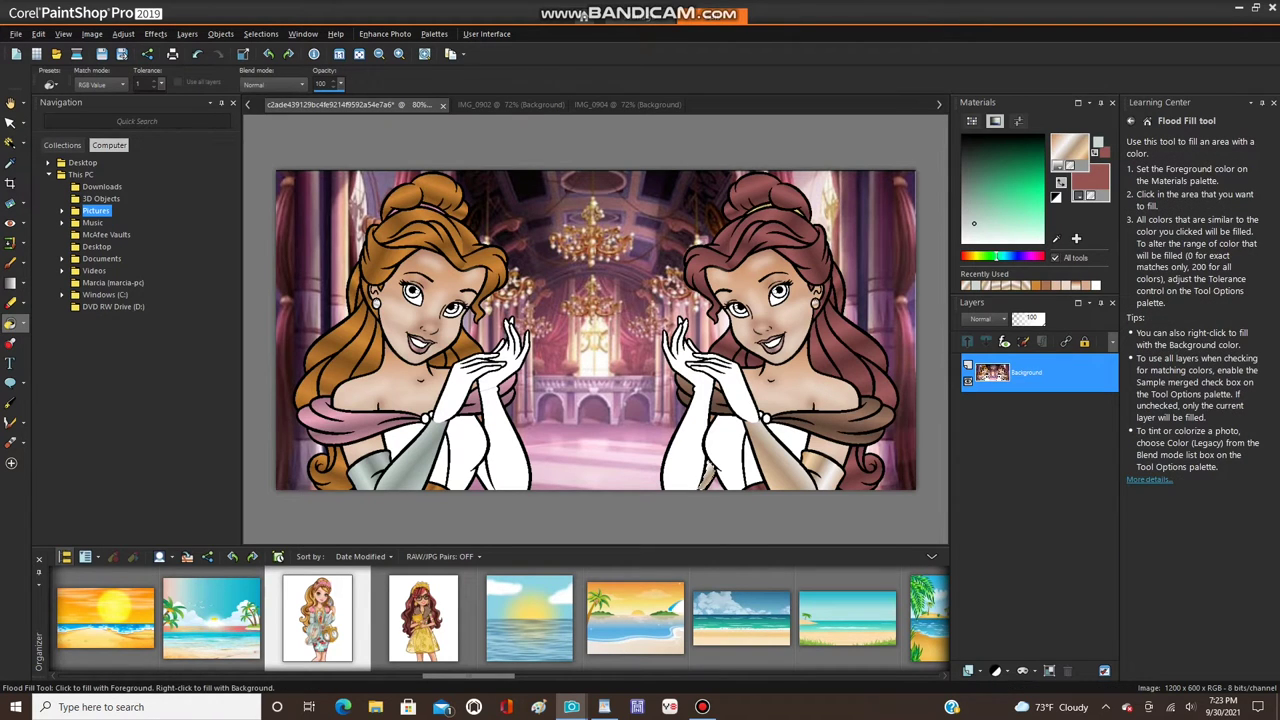
{"action": "left_click", "coordinate": [92, 34]}
{"action": "mouse_move", "coordinate": [114, 250]}
{"action": "key", "text": "Return"}
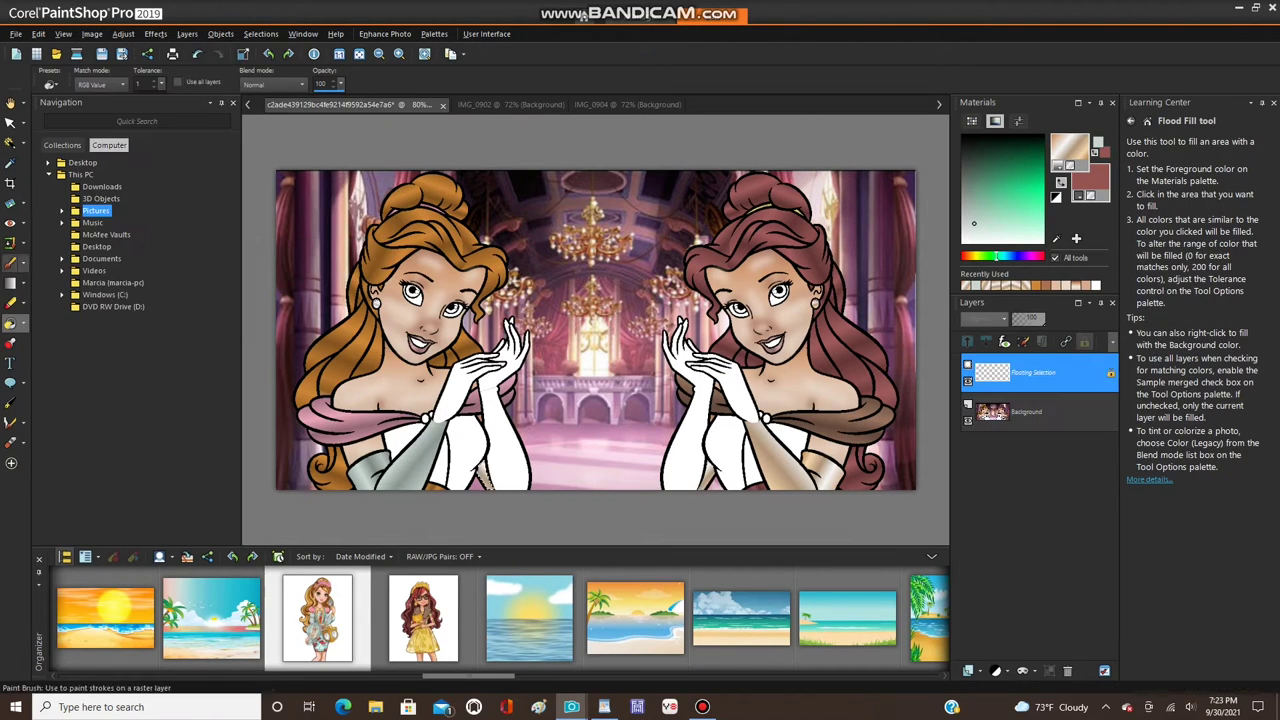
- Recolor the left princess's small mirrored glove piece pale gray-green with the Color Changer and clear the selection
{"action": "key", "text": "f"}
{"action": "left_click", "coordinate": [40, 343]}
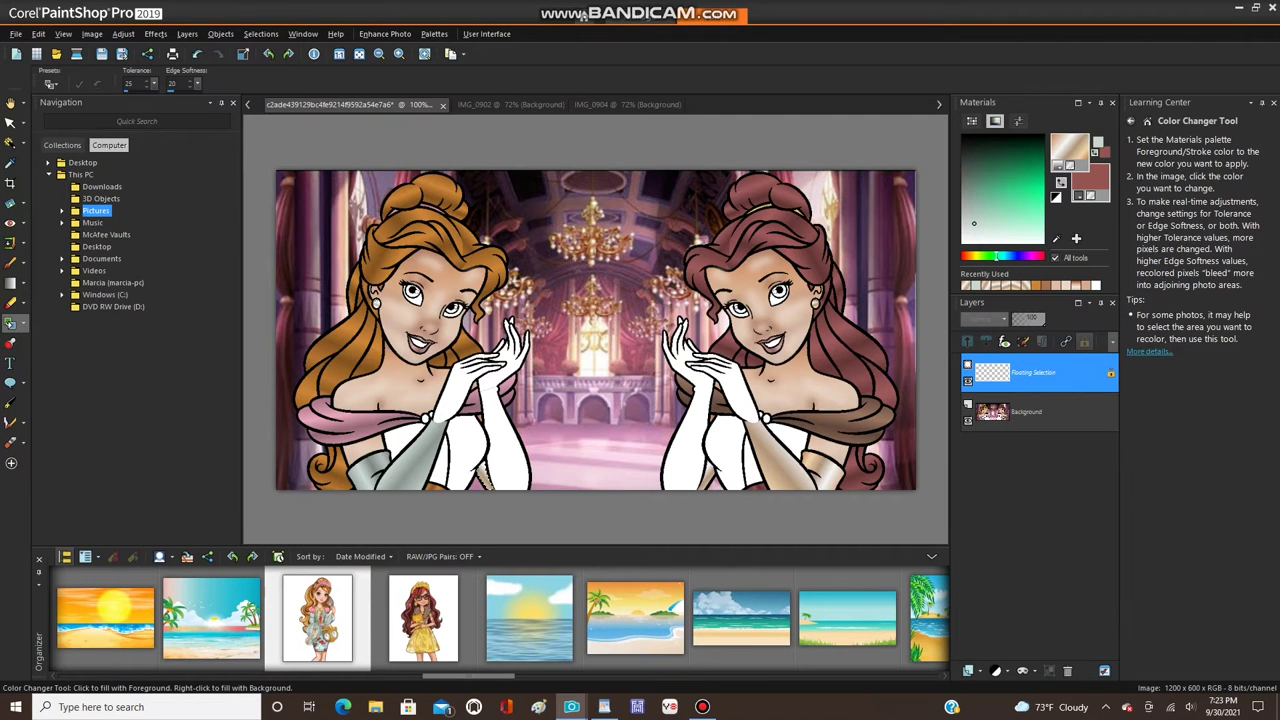
{"action": "scroll", "coordinate": [470, 478], "scroll_direction": "up", "scroll_amount": 2}
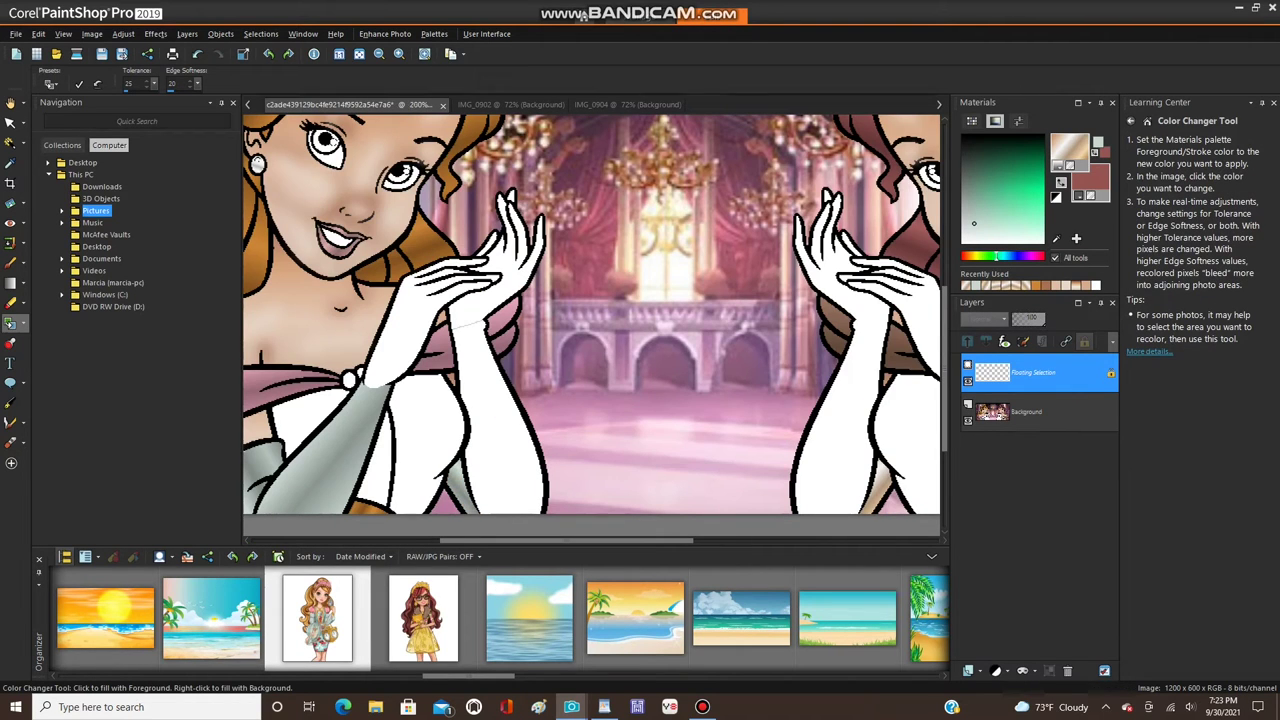
{"action": "scroll", "coordinate": [470, 478], "scroll_direction": "up", "scroll_amount": 2}
{"action": "scroll", "coordinate": [400, 500], "scroll_direction": "down", "scroll_amount": 3}
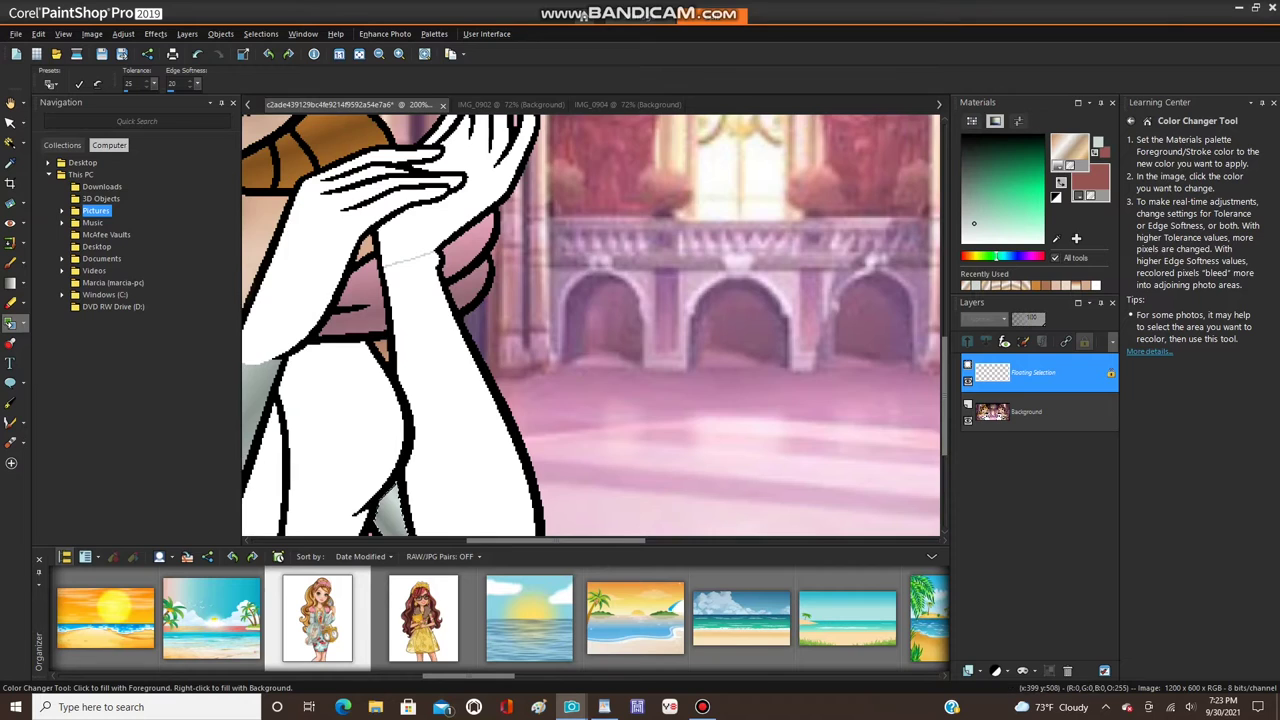
{"action": "scroll", "coordinate": [405, 465], "scroll_direction": "down", "scroll_amount": 2}
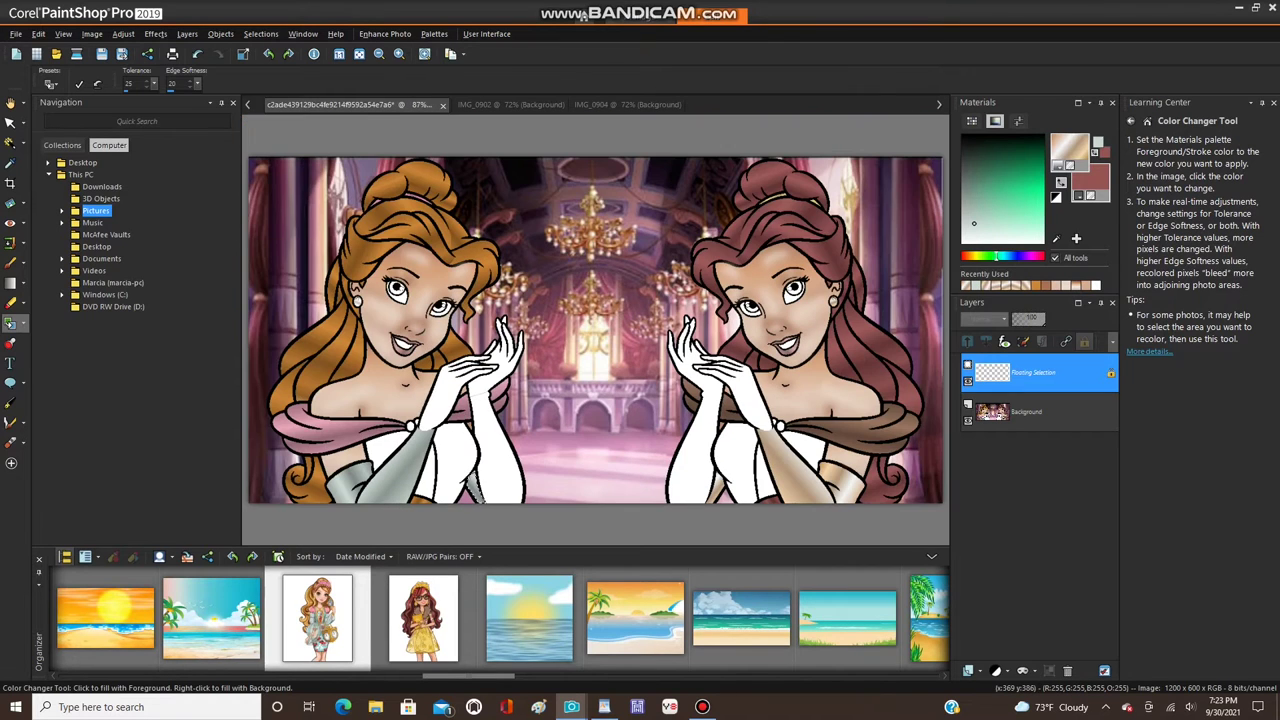
{"action": "left_click", "coordinate": [261, 34]}
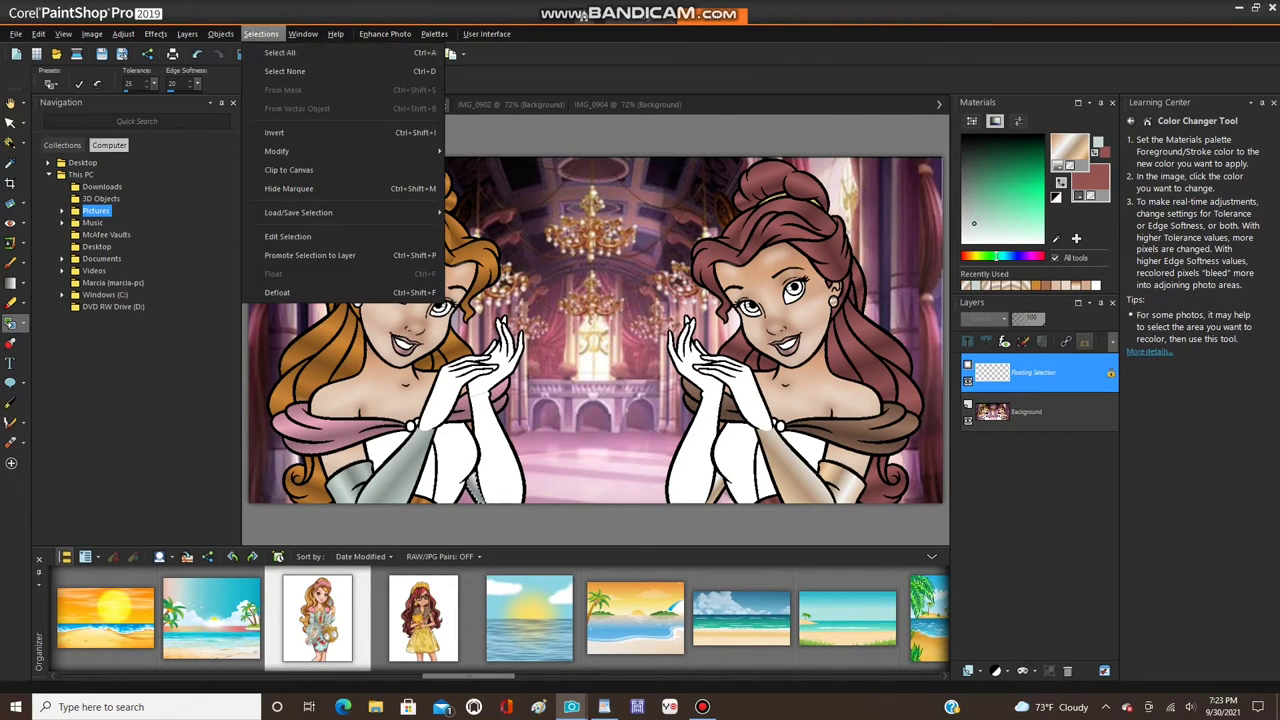
{"action": "left_click", "coordinate": [281, 71]}
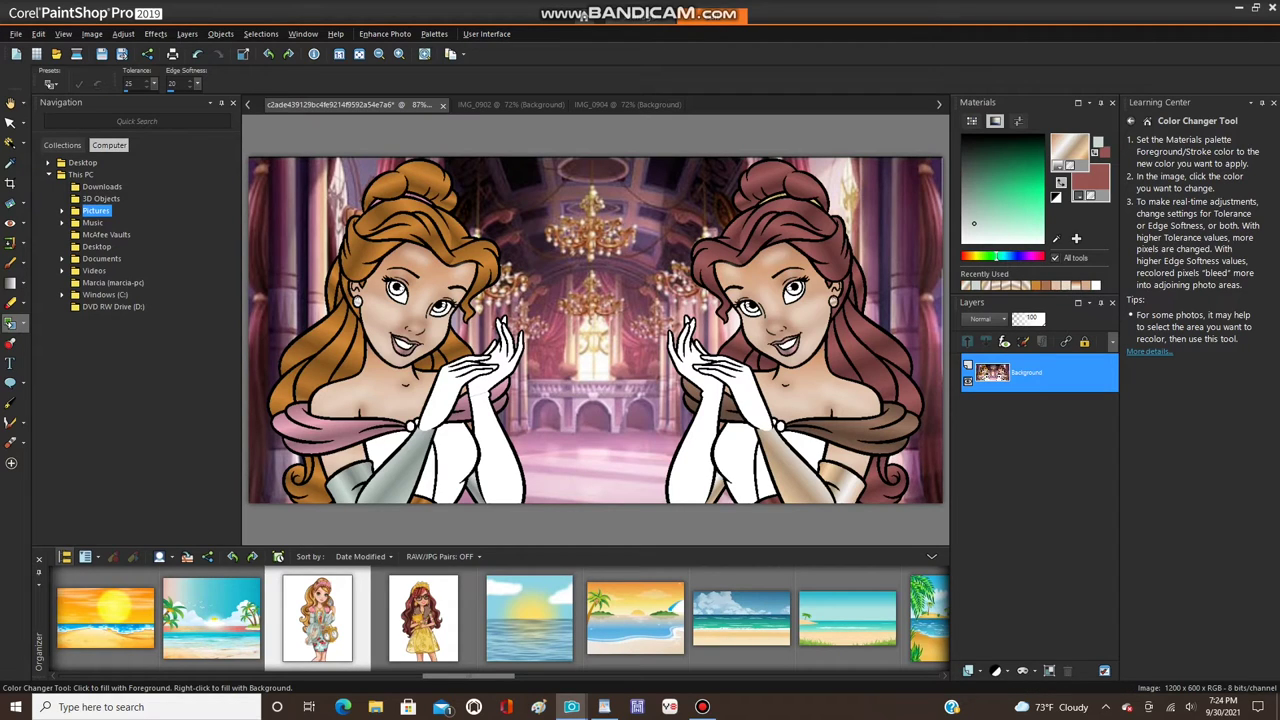
{"action": "left_click", "coordinate": [702, 707]}
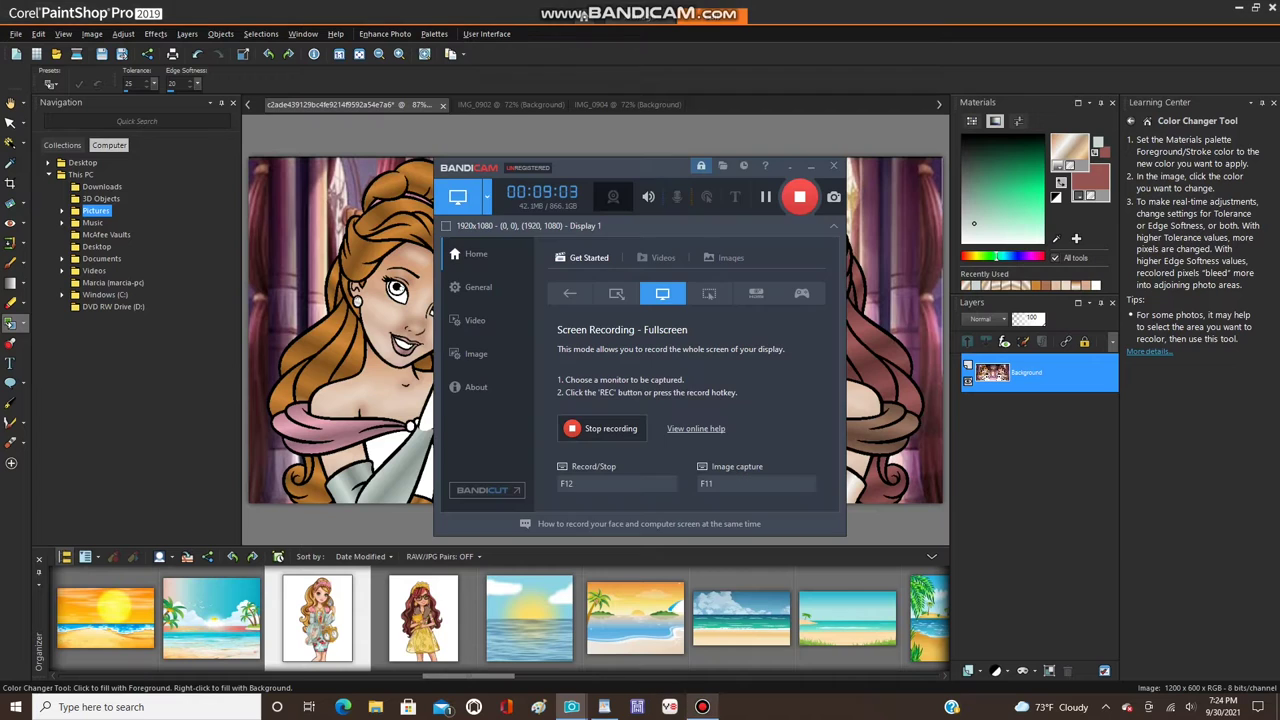
{"action": "mouse_move", "coordinate": [572, 707]}
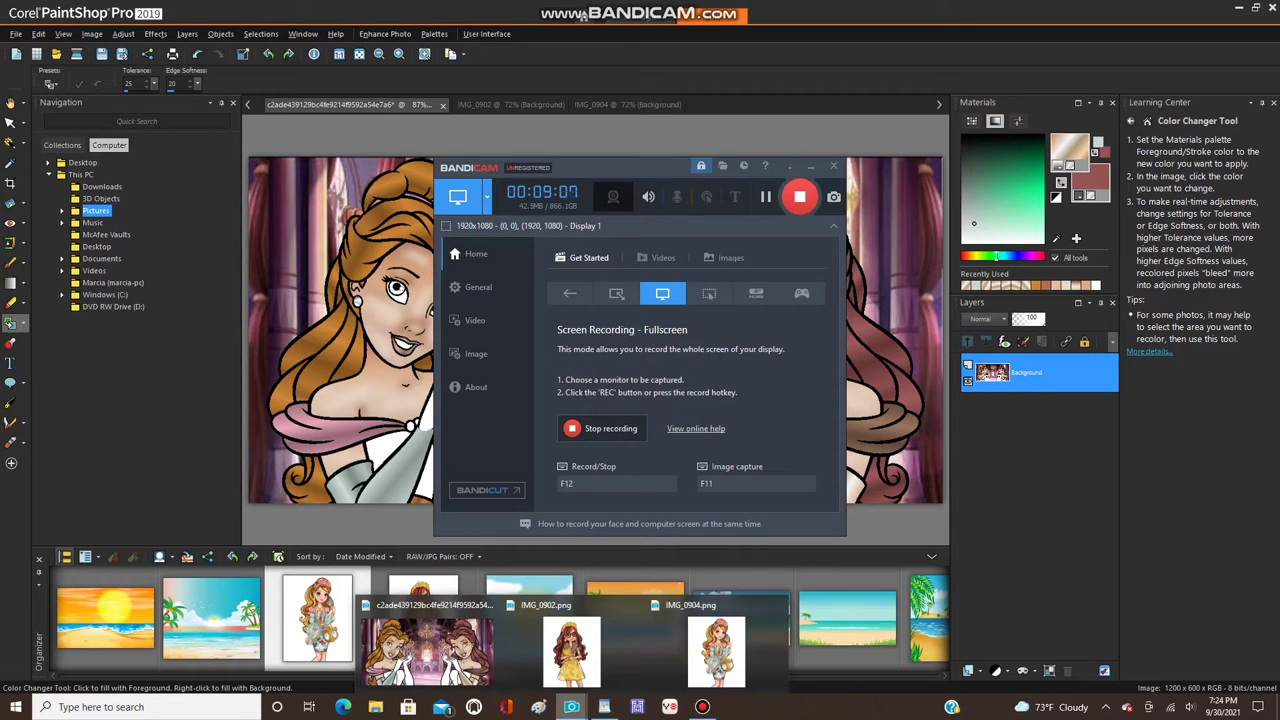
{"action": "left_click", "coordinate": [430, 650]}
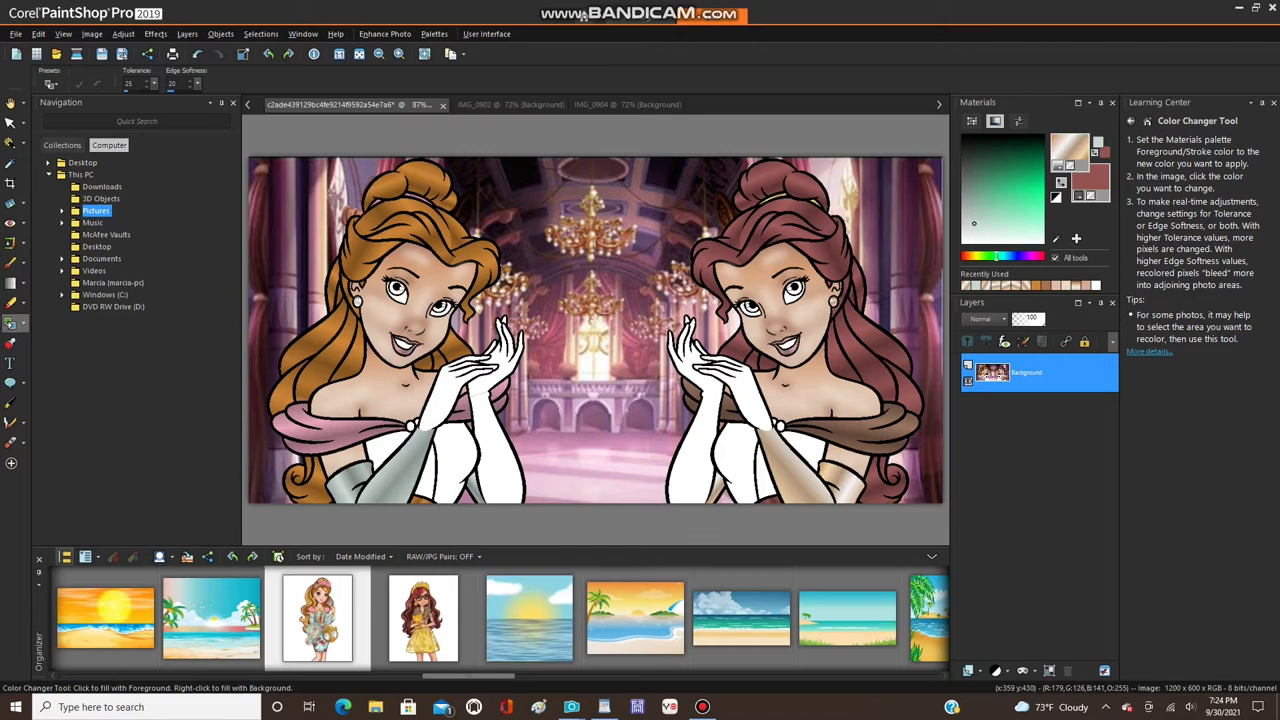
- Select the thin gray wrist line on the left princess's glove with the Magic Wand, mirror it onto the right princess, and clear the selection
{"action": "scroll", "coordinate": [455, 406], "scroll_direction": "up", "scroll_amount": 5}
{"action": "scroll", "coordinate": [488, 343], "scroll_direction": "up", "scroll_amount": 3}
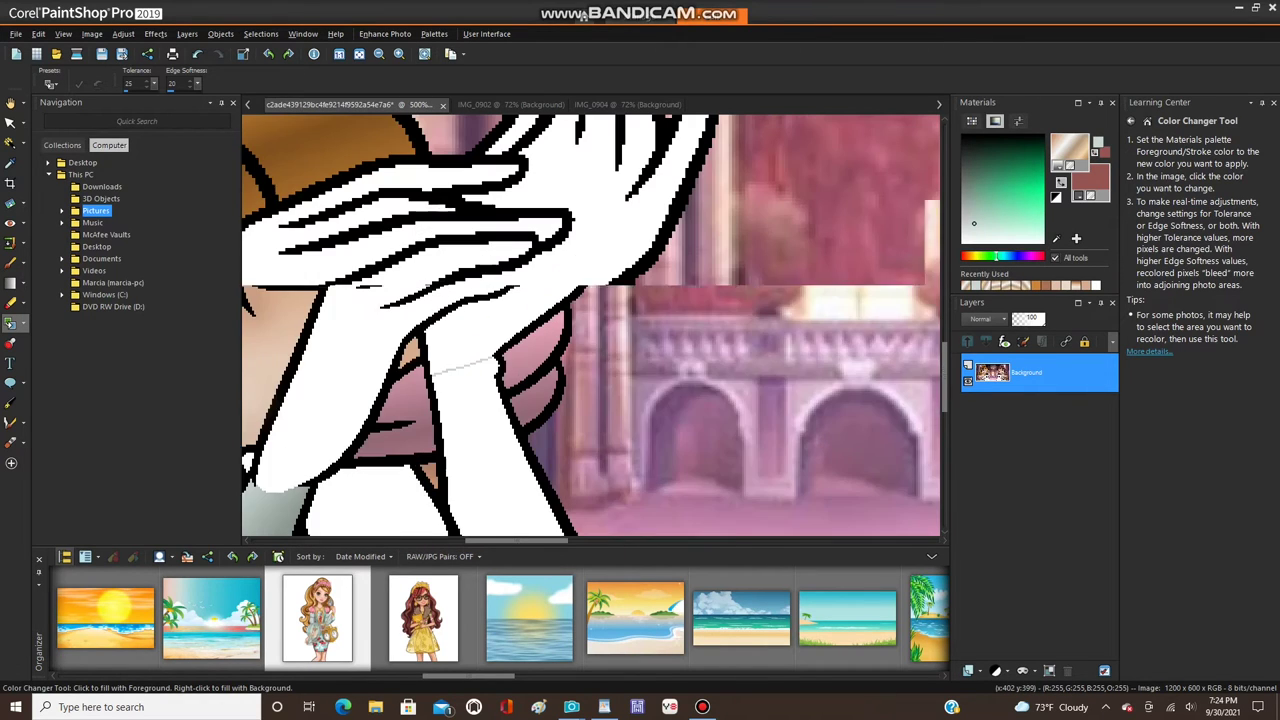
{"action": "left_click", "coordinate": [10, 143]}
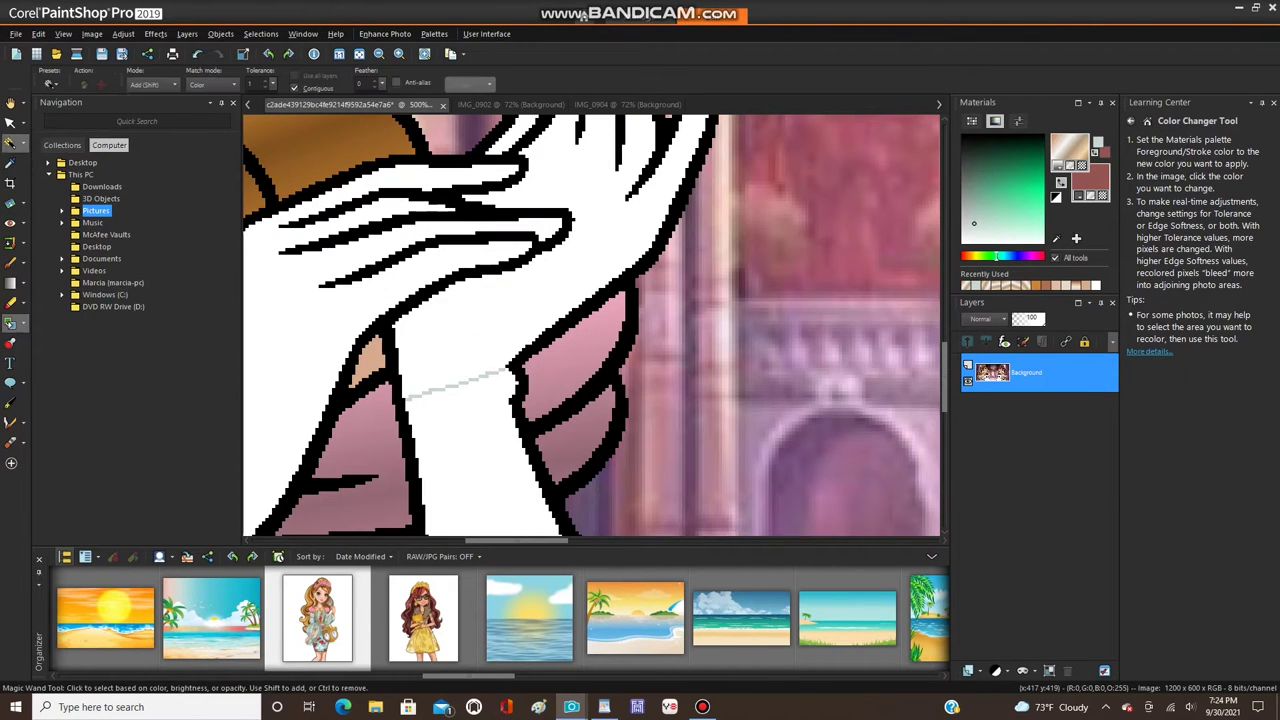
{"action": "scroll", "coordinate": [490, 345], "scroll_direction": "up", "scroll_amount": 3}
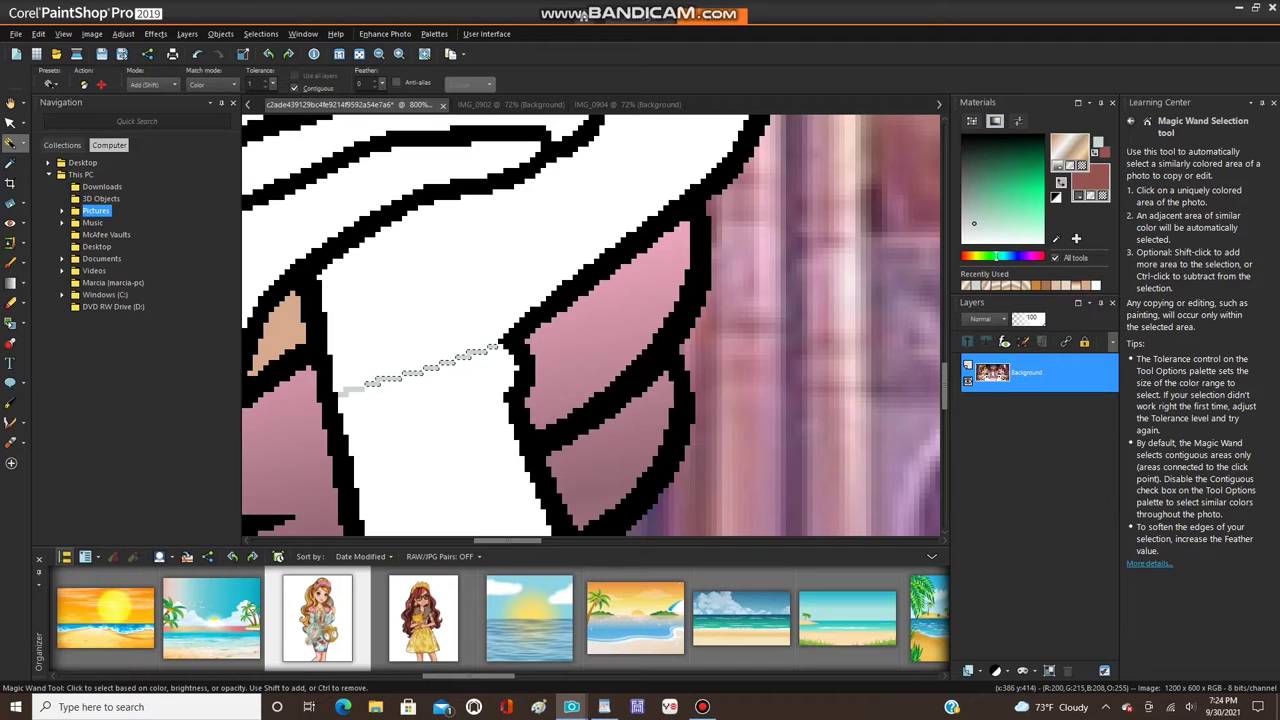
{"action": "scroll", "coordinate": [430, 365], "scroll_direction": "down", "scroll_amount": 5}
{"action": "scroll", "coordinate": [590, 325], "scroll_direction": "down", "scroll_amount": 2}
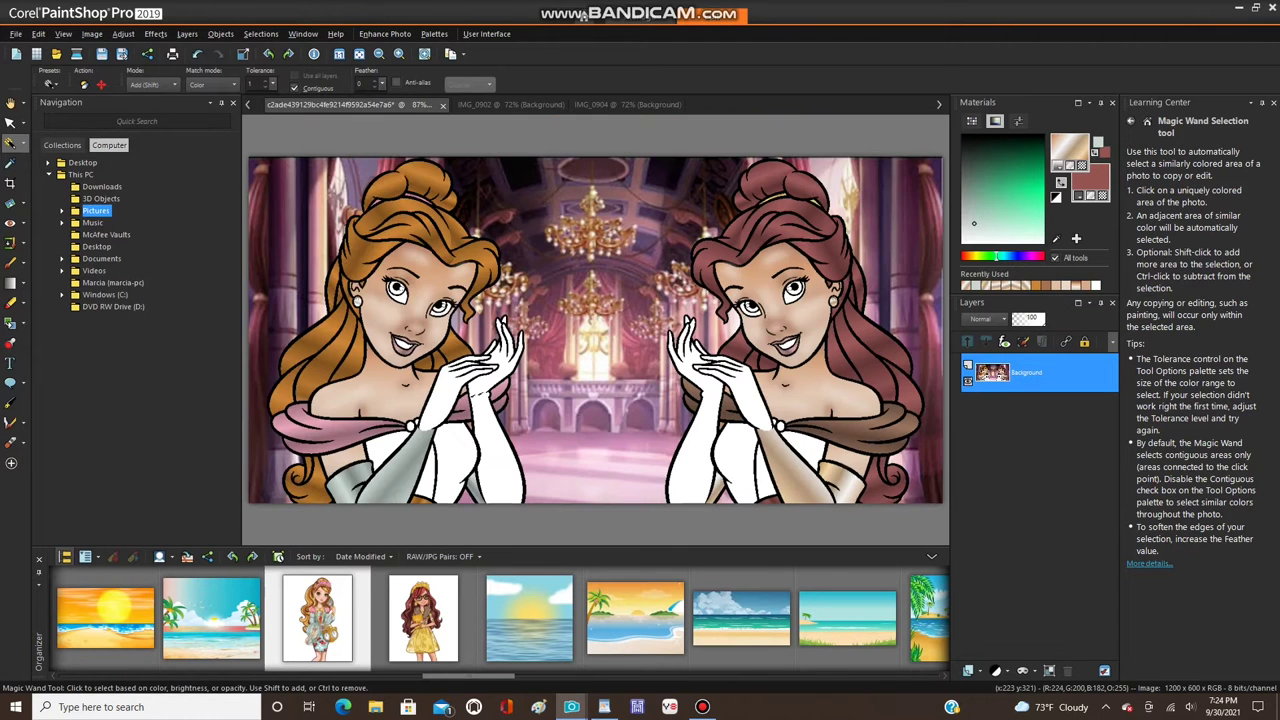
{"action": "left_click", "coordinate": [92, 33]}
{"action": "mouse_move", "coordinate": [113, 250]}
{"action": "left_click", "coordinate": [294, 250]}
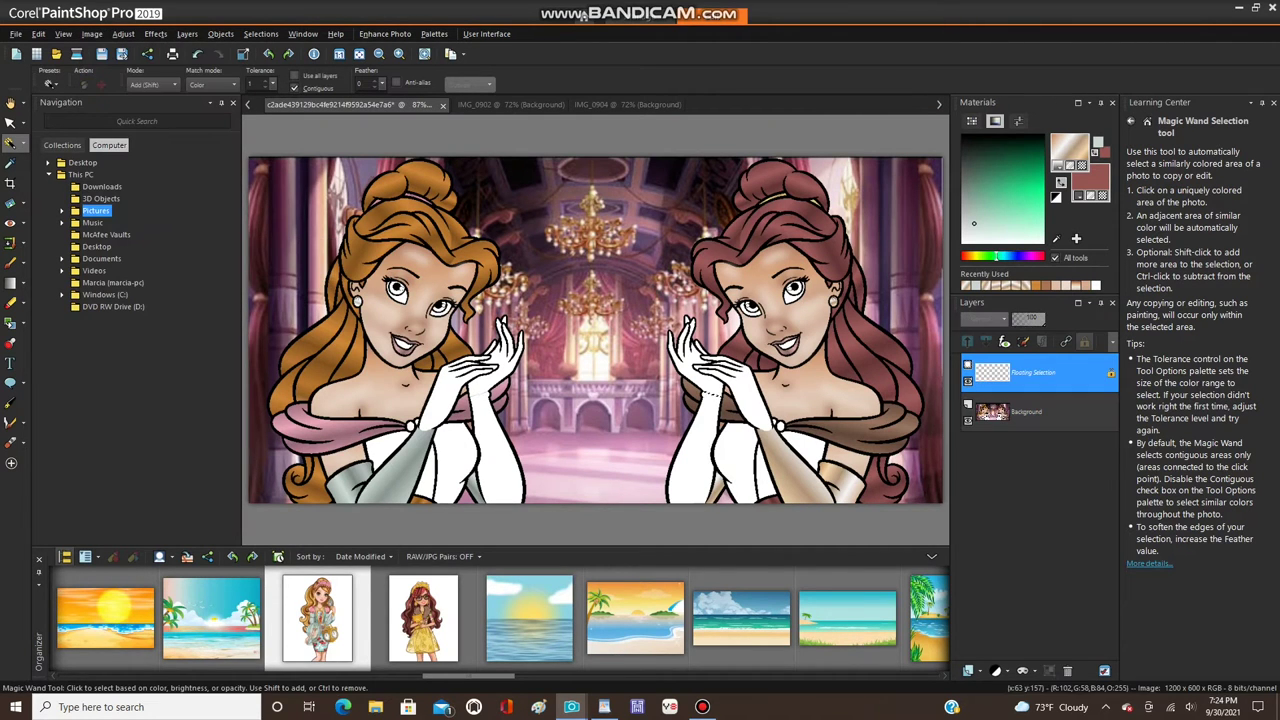
{"action": "left_click", "coordinate": [261, 34]}
{"action": "left_click", "coordinate": [286, 71]}
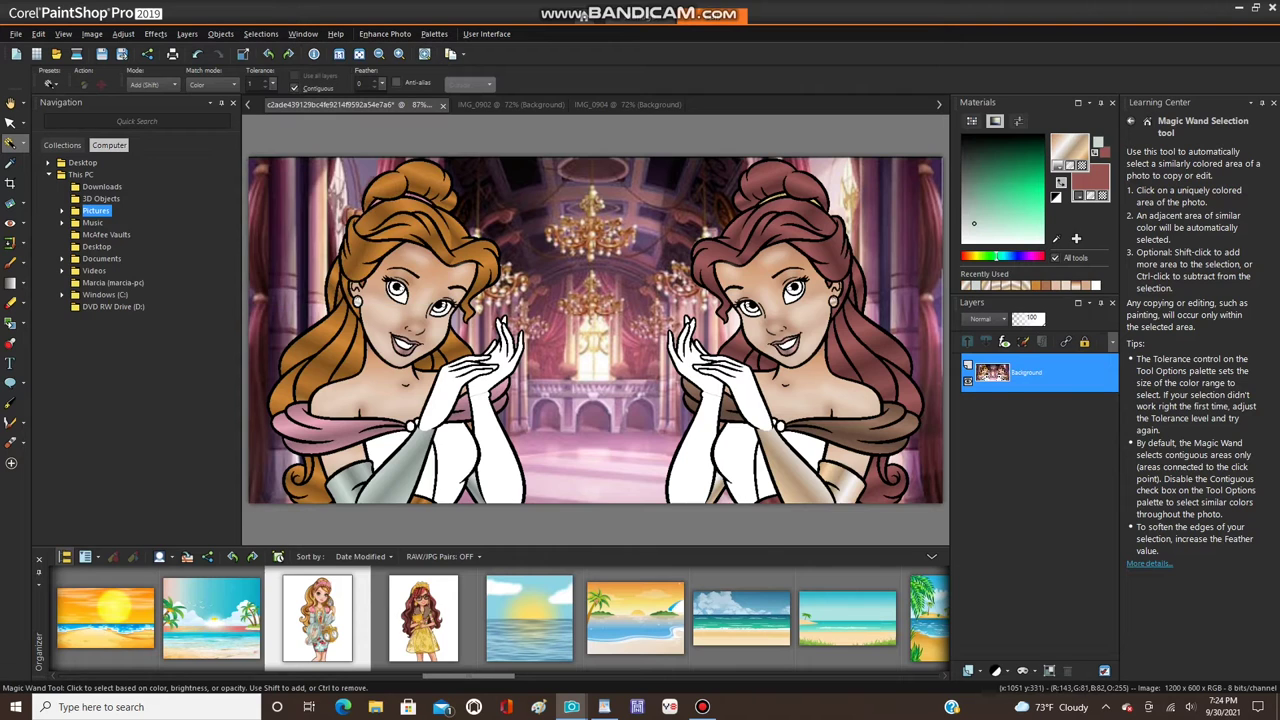
{"action": "scroll", "coordinate": [713, 379], "scroll_direction": "up", "scroll_amount": 4}
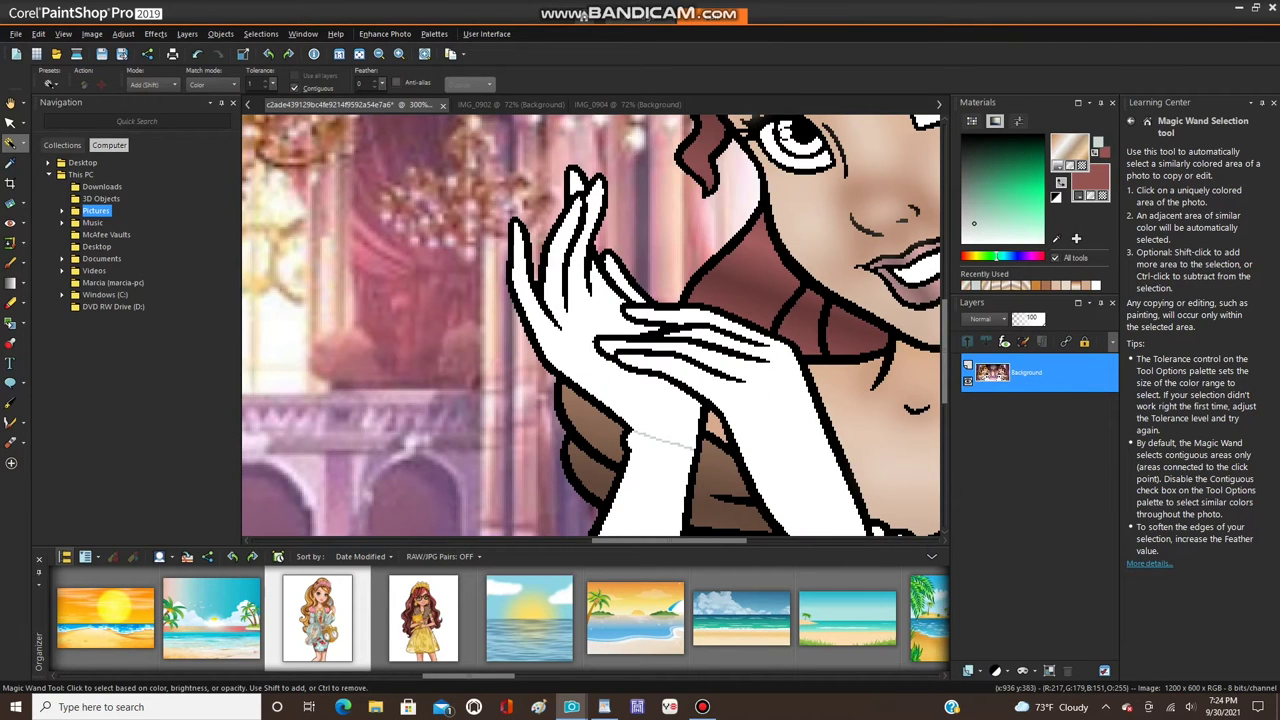
{"action": "scroll", "coordinate": [590, 325], "scroll_direction": "down", "scroll_amount": 2}
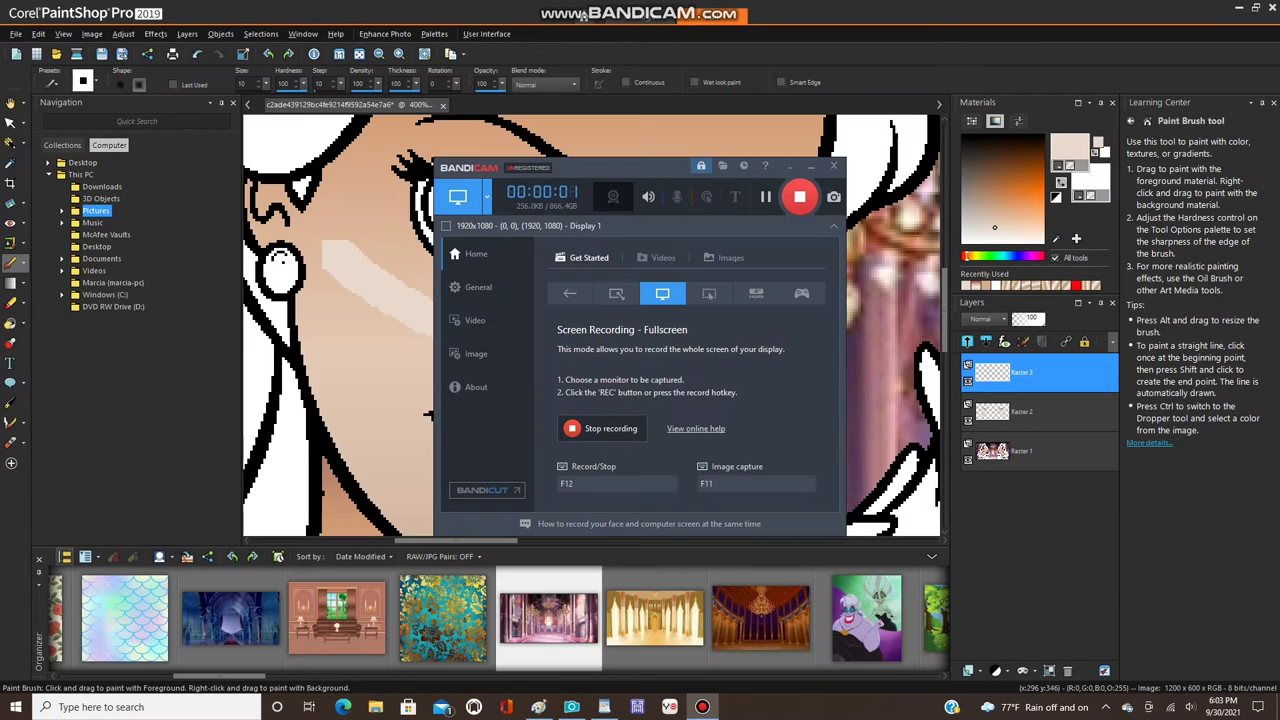
- Paint pale beige highlight strokes on the left princess's cheek, forehead, shoulder, chest and upper arm with the size 10 brush
{"action": "scroll", "coordinate": [556, 516], "scroll_direction": "down", "scroll_amount": 2}
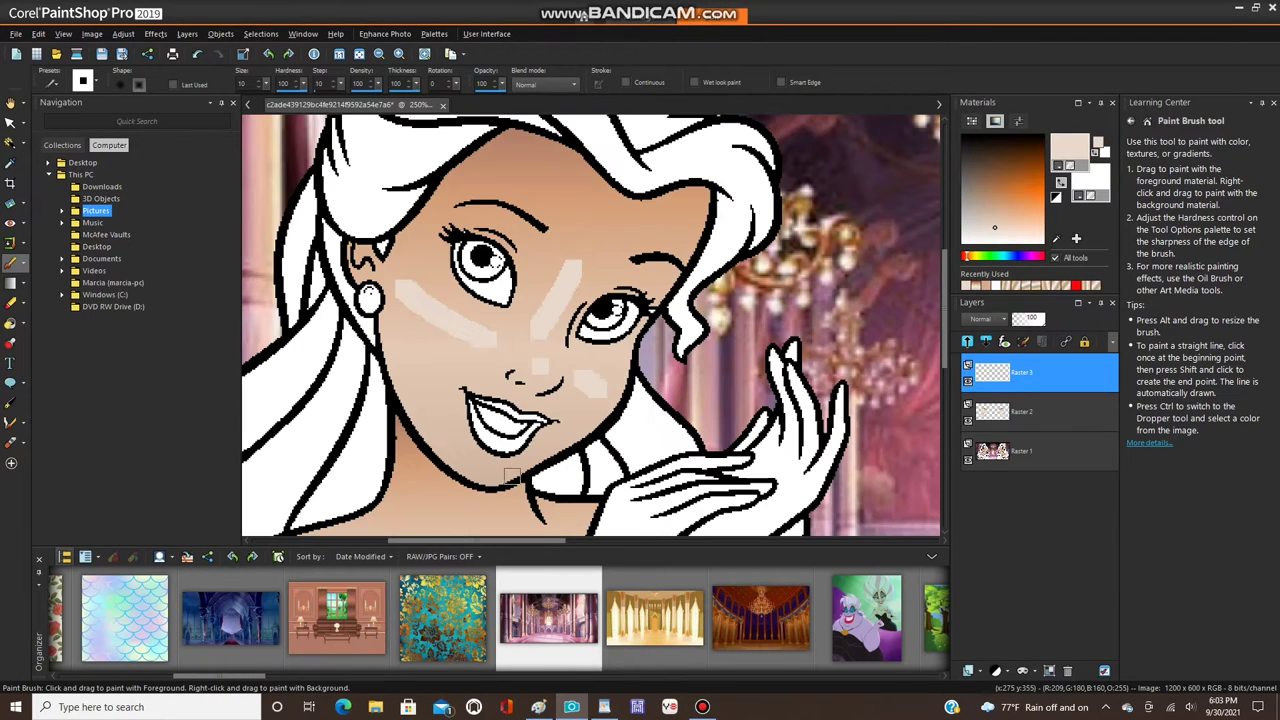
{"action": "left_click_drag", "start_coordinate": [455, 446], "coordinate": [410, 350]}
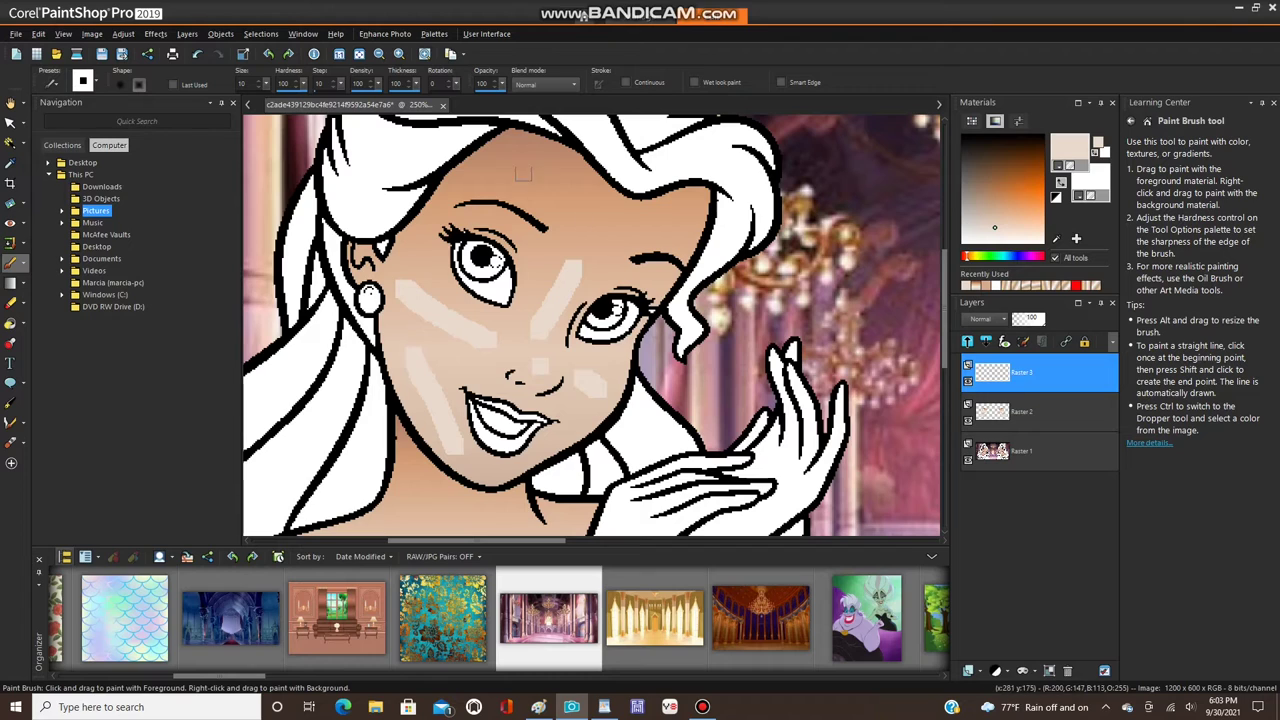
{"action": "left_click_drag", "start_coordinate": [510, 161], "coordinate": [563, 183]}
{"action": "left_click_drag", "start_coordinate": [645, 222], "coordinate": [662, 213]}
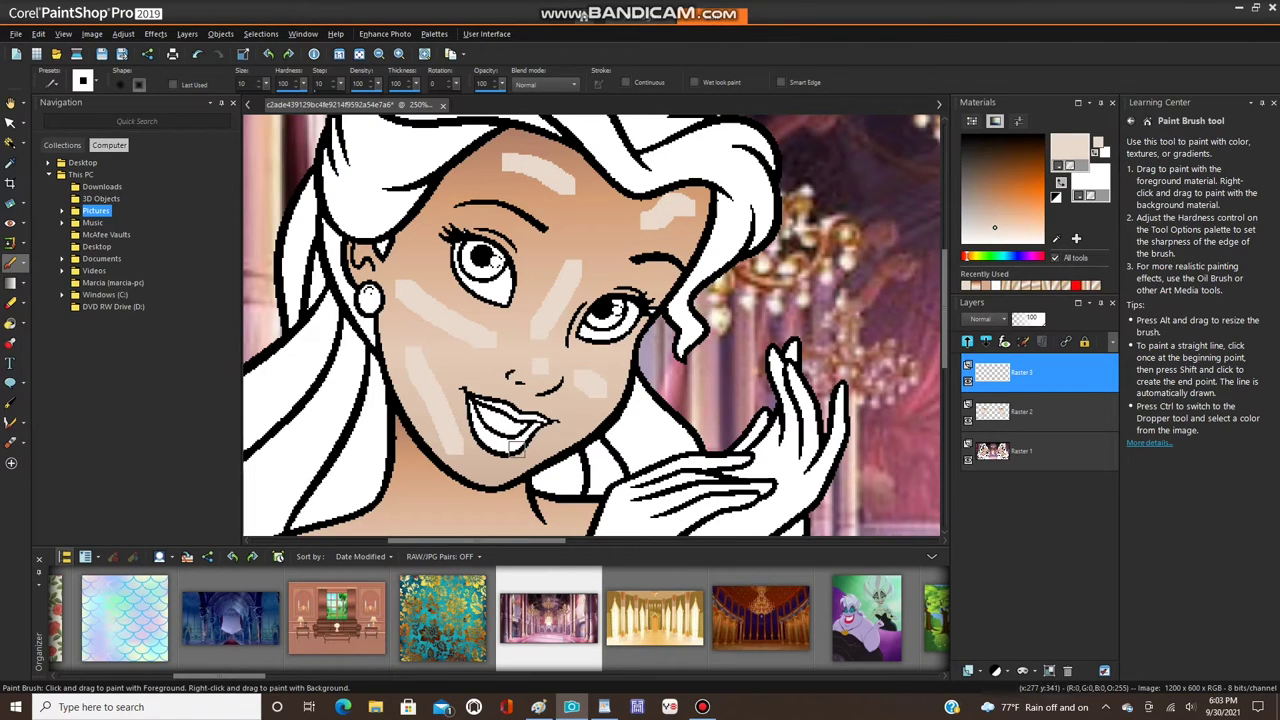
{"action": "scroll", "coordinate": [423, 468], "scroll_direction": "down", "scroll_amount": 2}
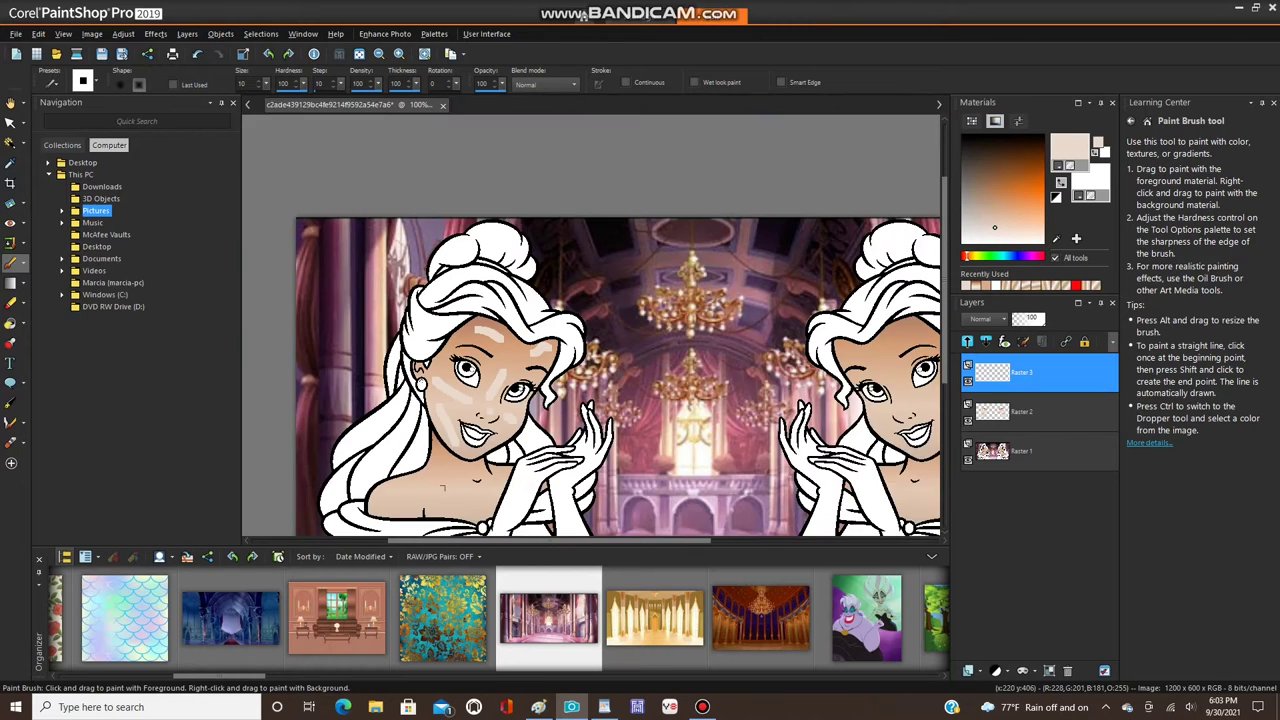
{"action": "left_click_drag", "start_coordinate": [351, 510], "coordinate": [426, 480]}
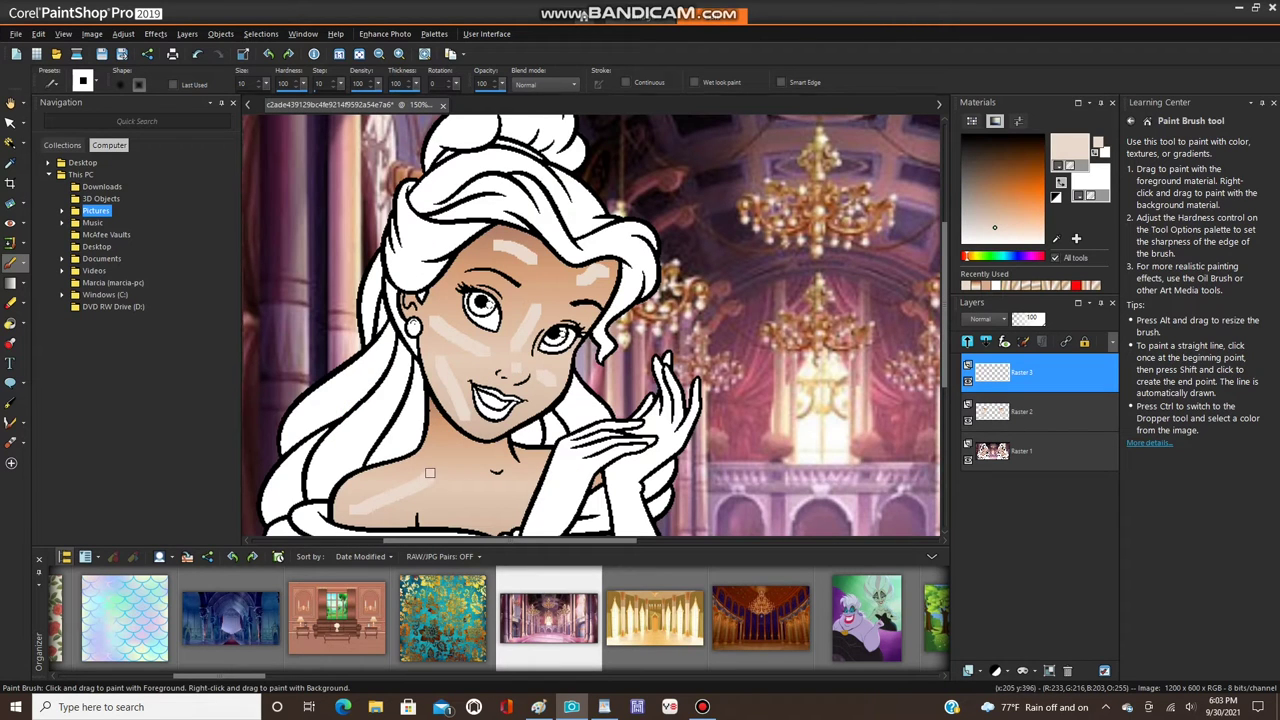
{"action": "scroll", "coordinate": [608, 360], "scroll_direction": "up", "scroll_amount": 2}
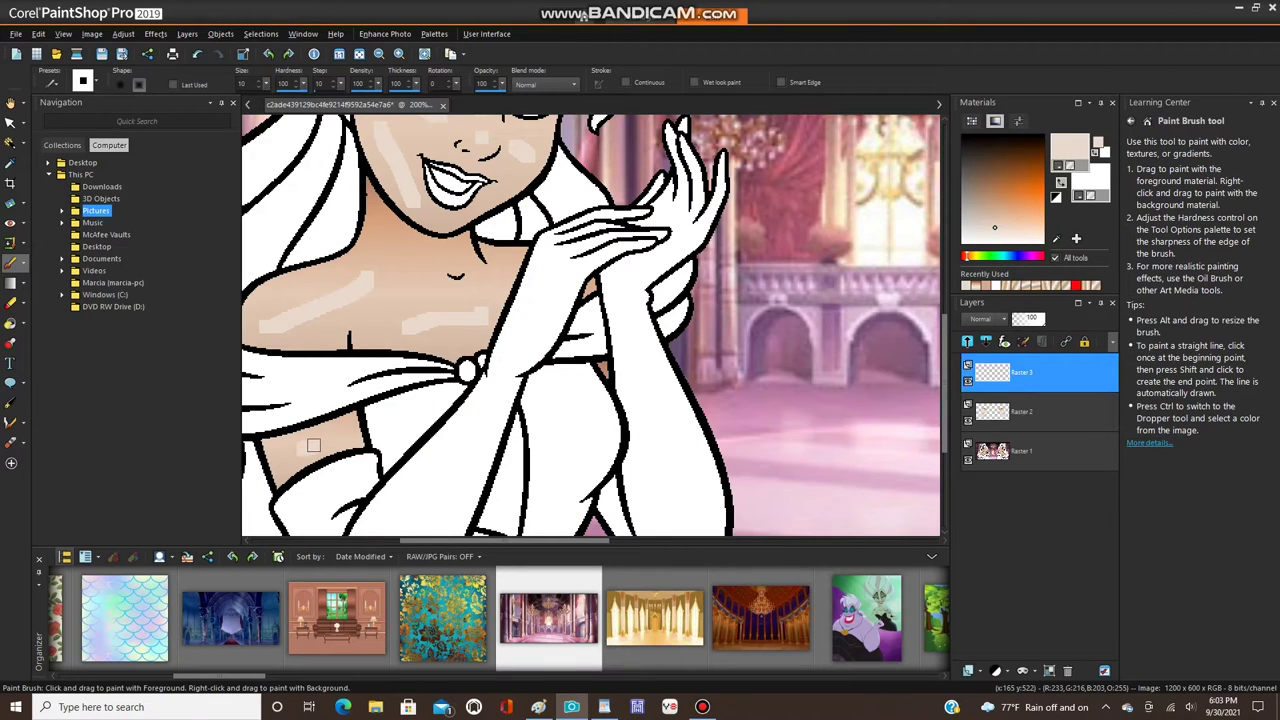
{"action": "left_click_drag", "start_coordinate": [313, 445], "coordinate": [302, 446]}
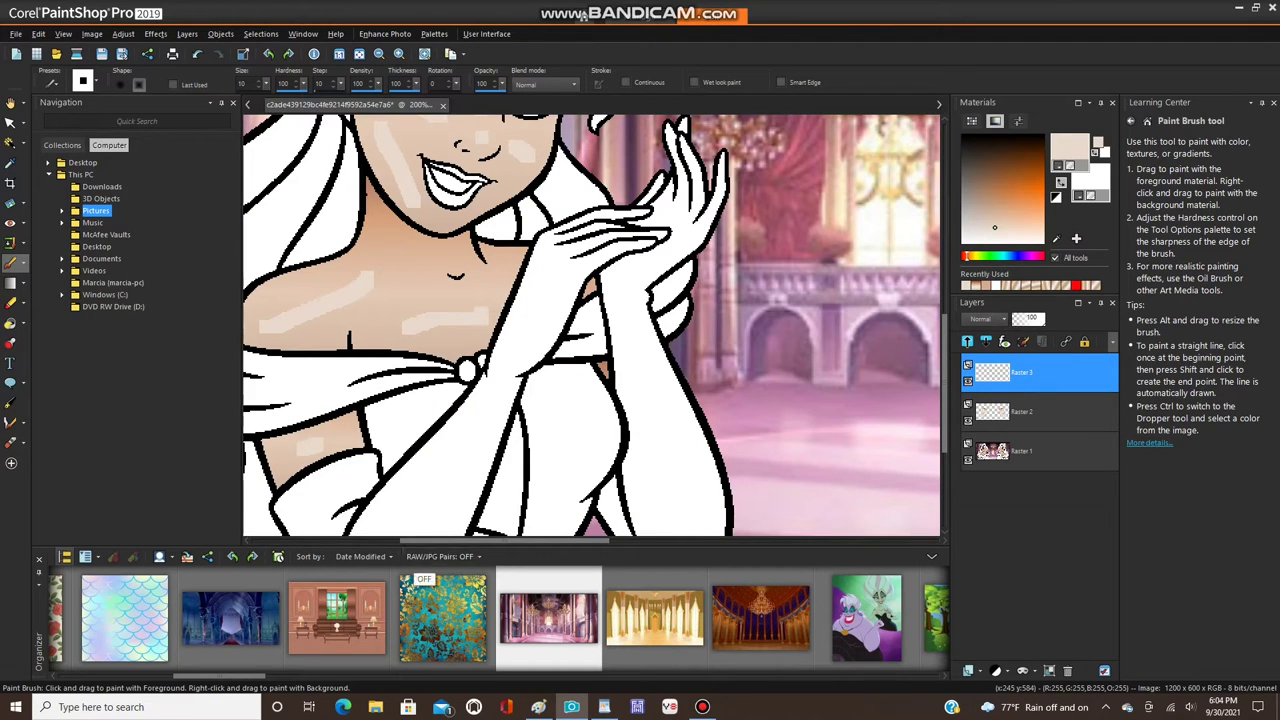
- Select all the pale highlight strokes on the left princess's arm, chest, shoulder and face with the Magic Wand in Add mode
{"action": "left_click", "coordinate": [10, 143]}
{"action": "left_click", "coordinate": [310, 447]}
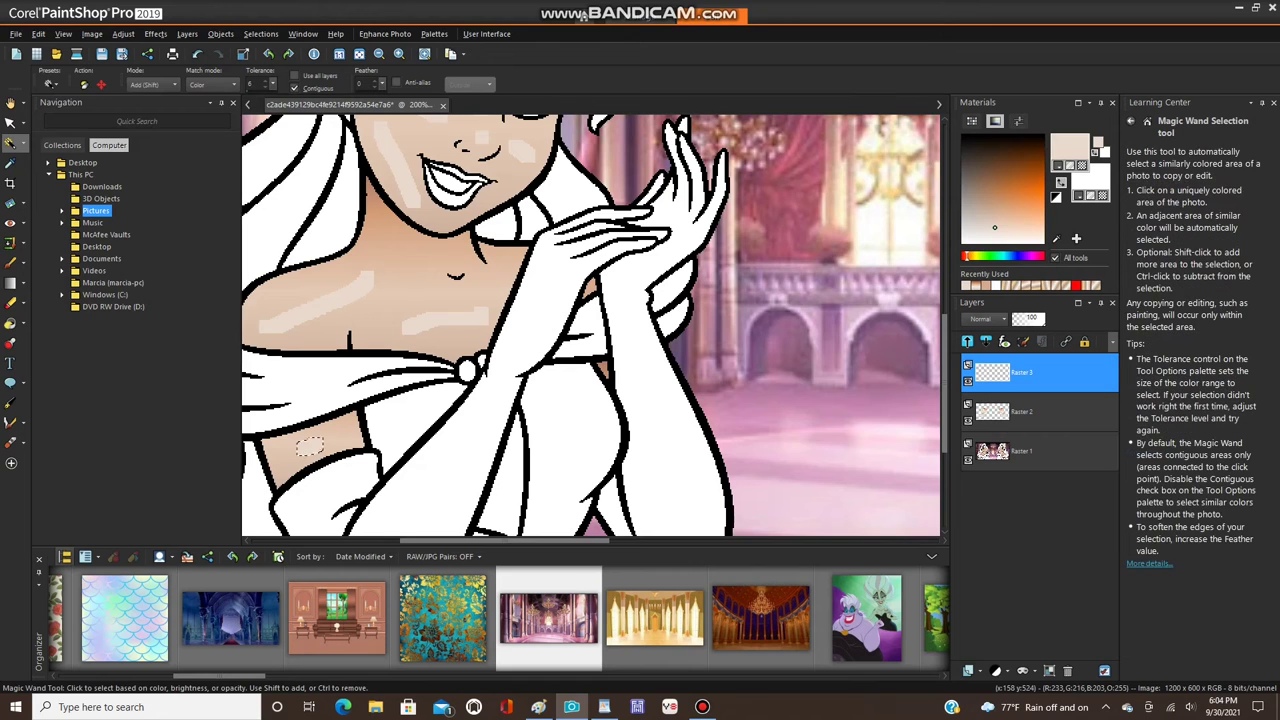
{"action": "left_click", "coordinate": [320, 301]}
{"action": "scroll", "coordinate": [448, 323], "scroll_direction": "up", "scroll_amount": 3}
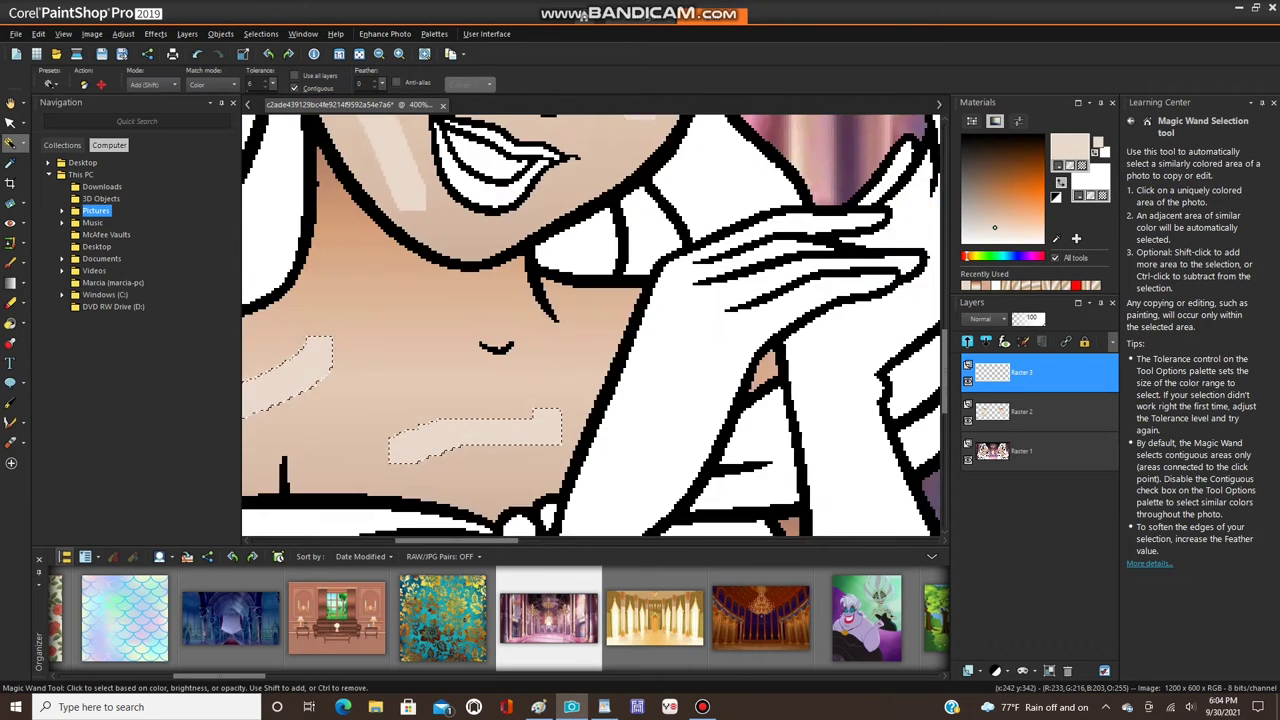
{"action": "scroll", "coordinate": [448, 323], "scroll_direction": "down", "scroll_amount": 2}
{"action": "scroll", "coordinate": [415, 255], "scroll_direction": "down", "scroll_amount": 1}
{"action": "scroll", "coordinate": [405, 200], "scroll_direction": "up", "scroll_amount": 4}
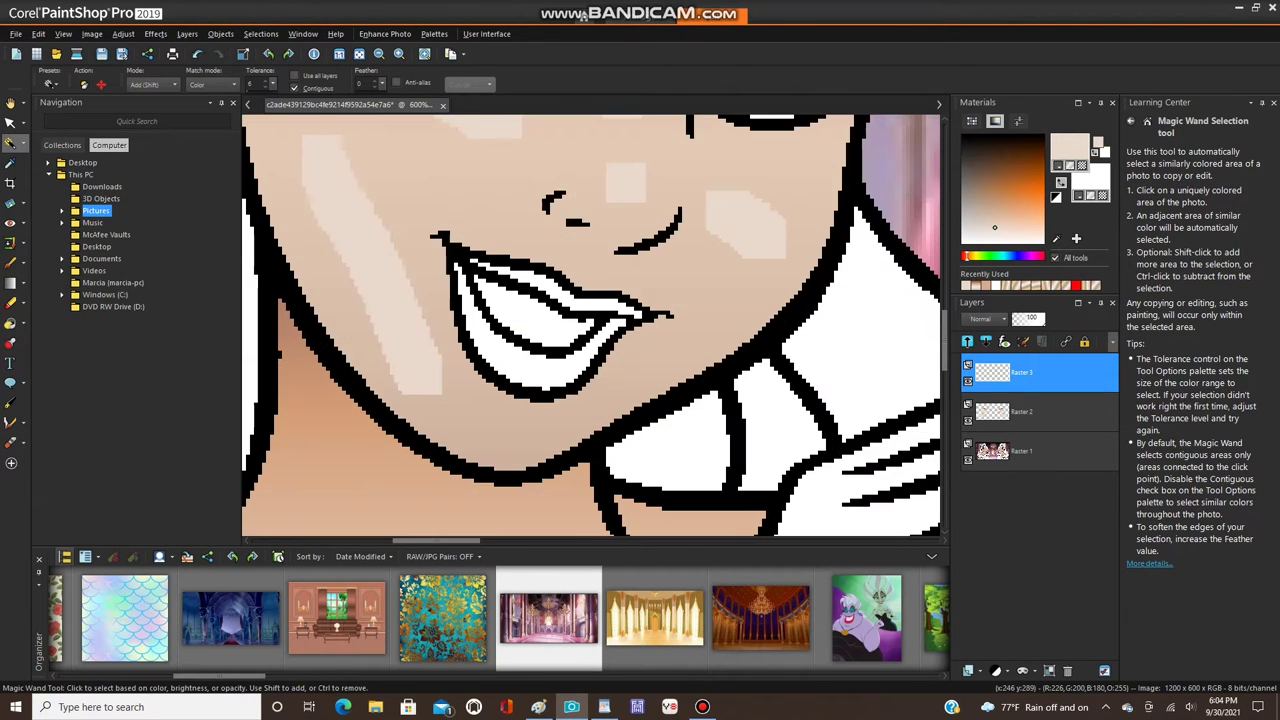
{"action": "left_click", "coordinate": [738, 218]}
{"action": "scroll", "coordinate": [594, 338], "scroll_direction": "down", "scroll_amount": 2}
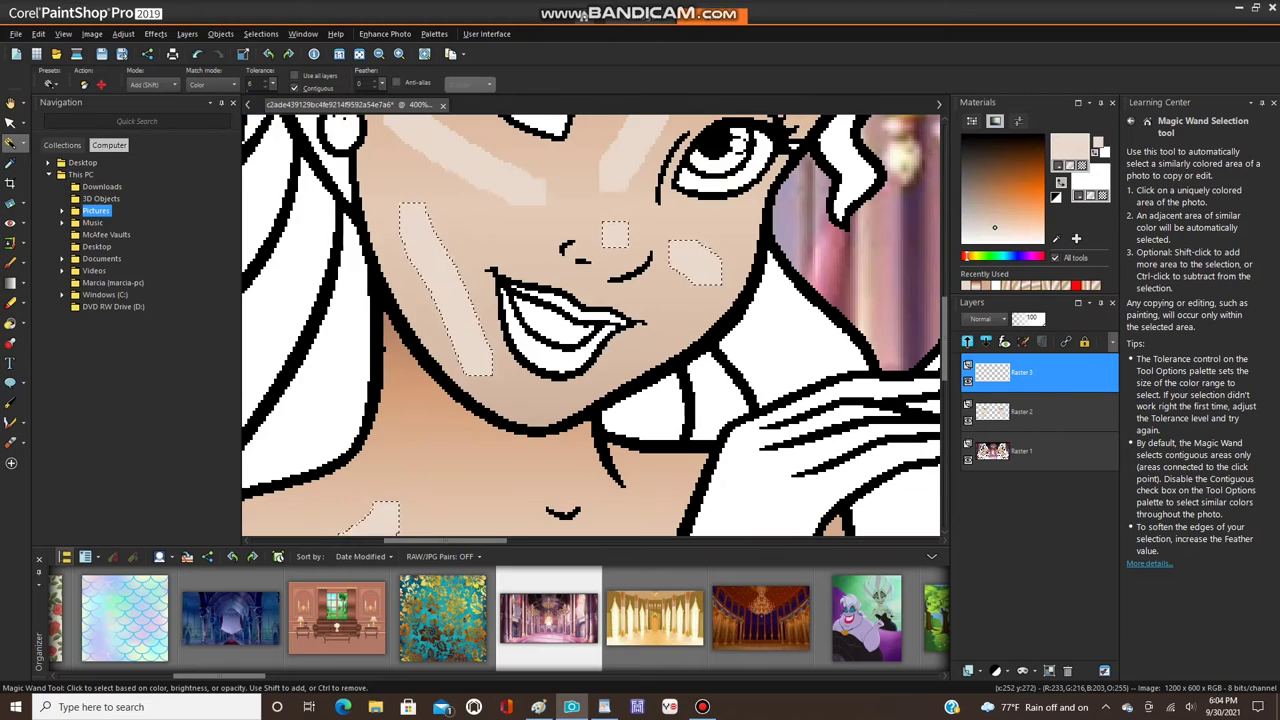
{"action": "scroll", "coordinate": [590, 336], "scroll_direction": "down", "scroll_amount": 3}
{"action": "scroll", "coordinate": [590, 336], "scroll_direction": "up", "scroll_amount": 2}
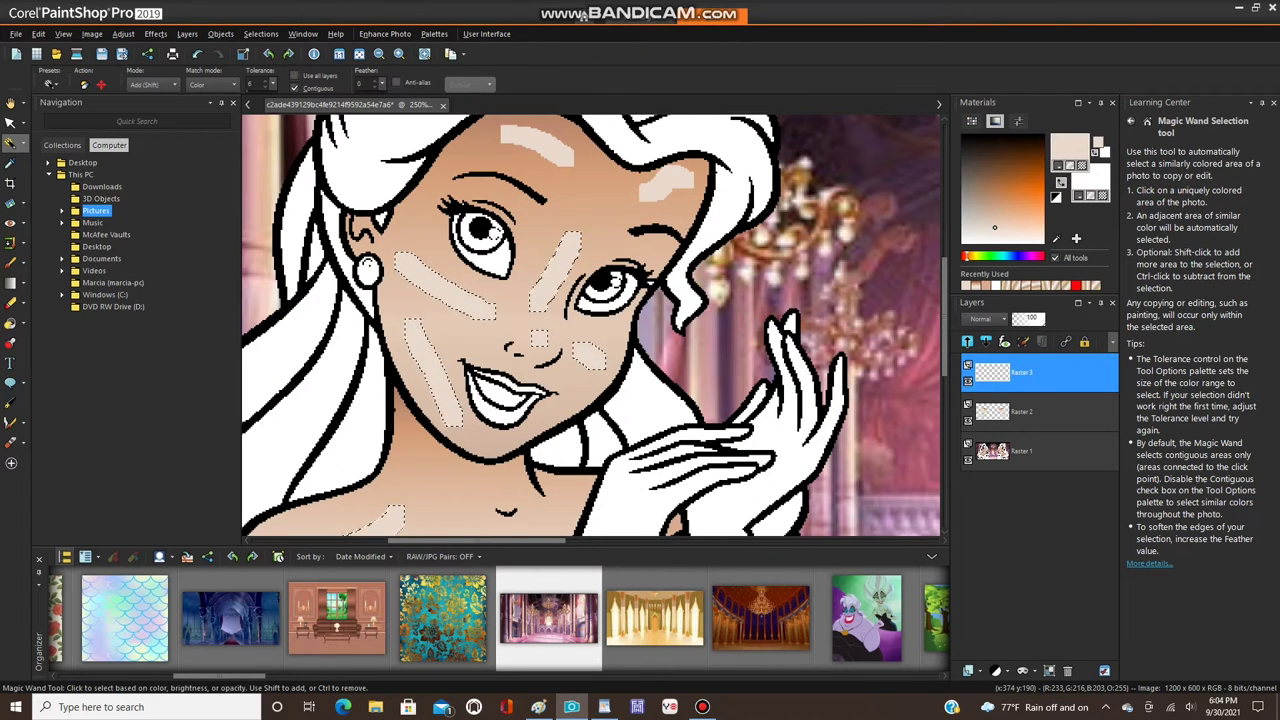
{"action": "left_click", "coordinate": [538, 146]}
{"action": "scroll", "coordinate": [540, 150], "scroll_direction": "down", "scroll_amount": 5}
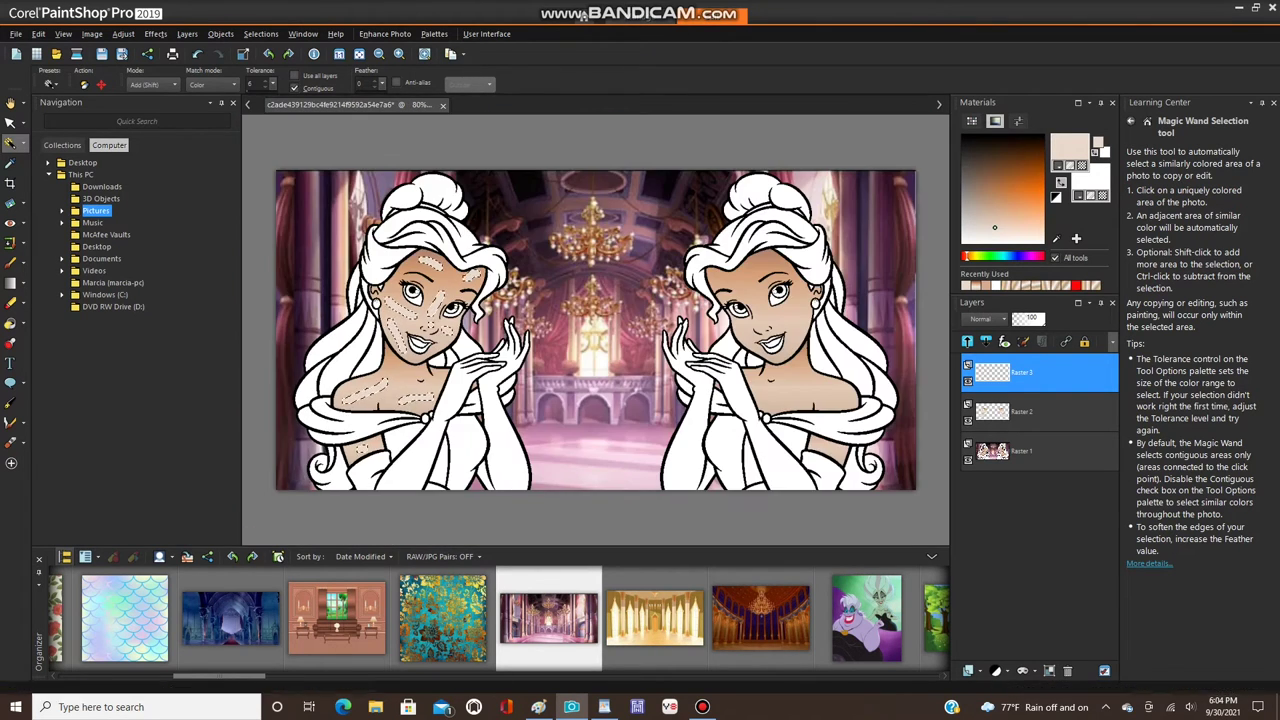
- Mirror the selected highlight strokes horizontally onto the right princess and clear the selection
{"action": "left_click", "coordinate": [92, 33]}
{"action": "mouse_move", "coordinate": [120, 251]}
{"action": "left_click", "coordinate": [345, 252]}
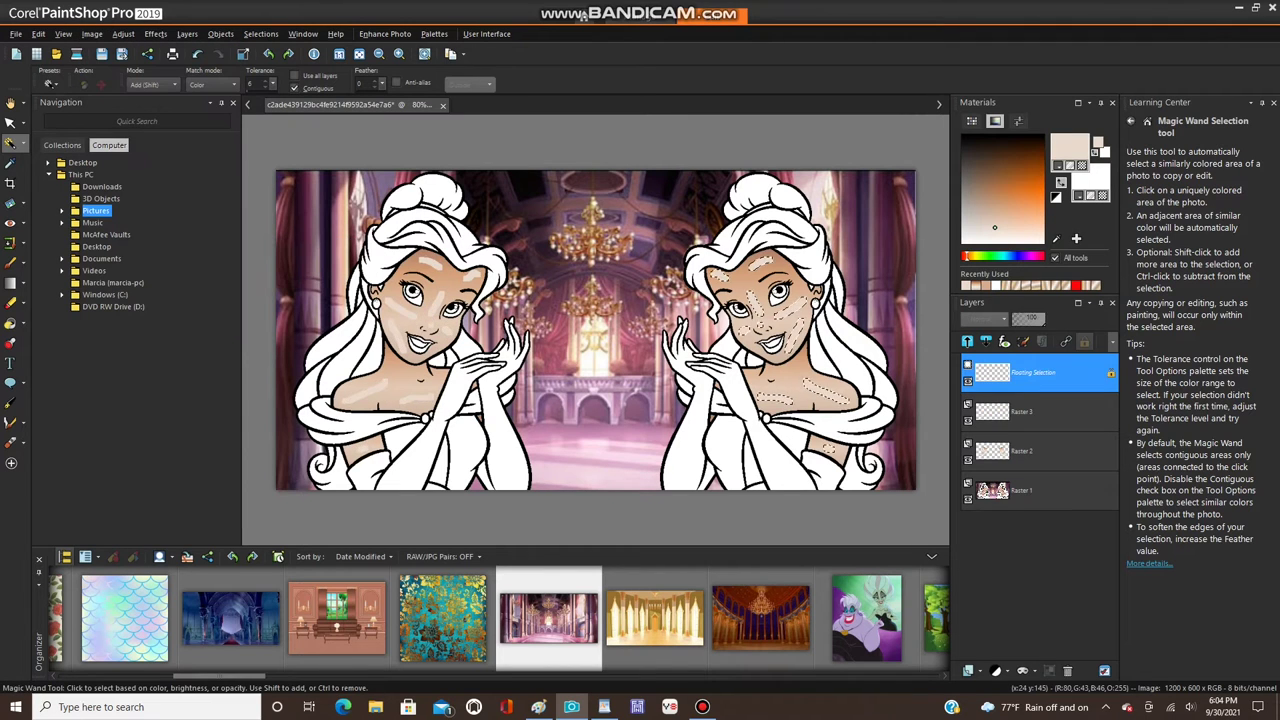
{"action": "left_click", "coordinate": [260, 33]}
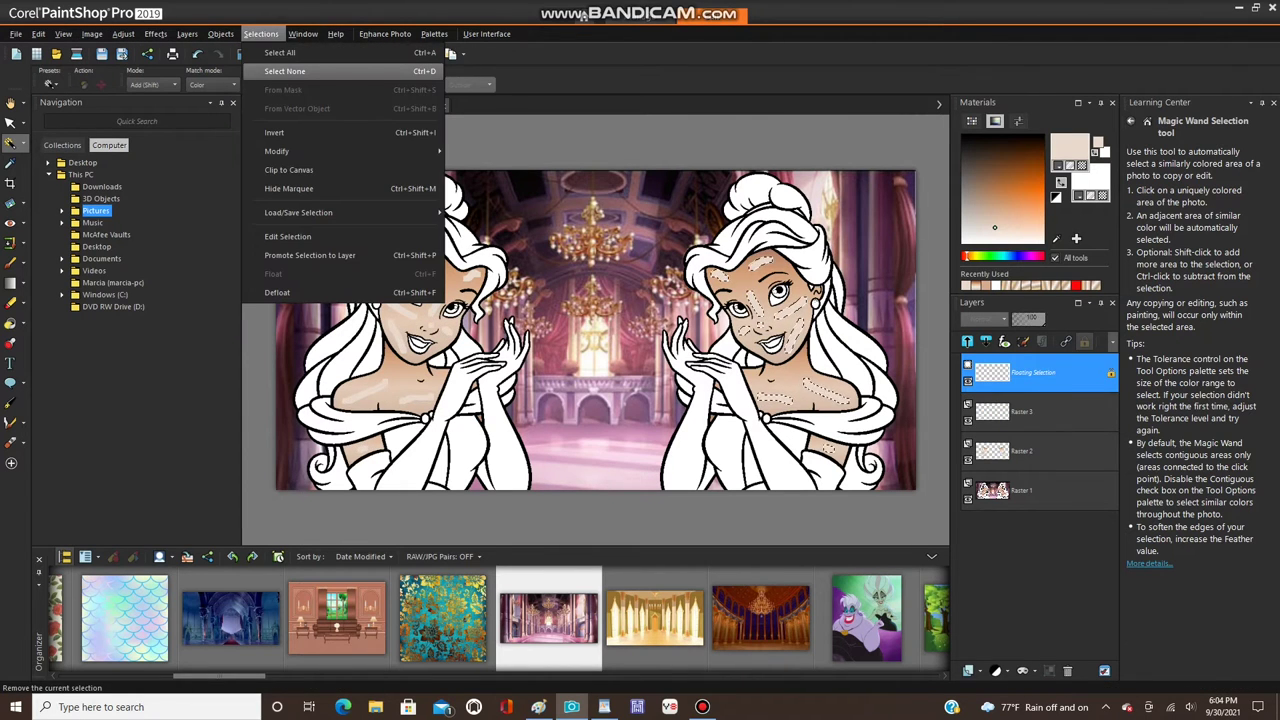
{"action": "left_click", "coordinate": [280, 77]}
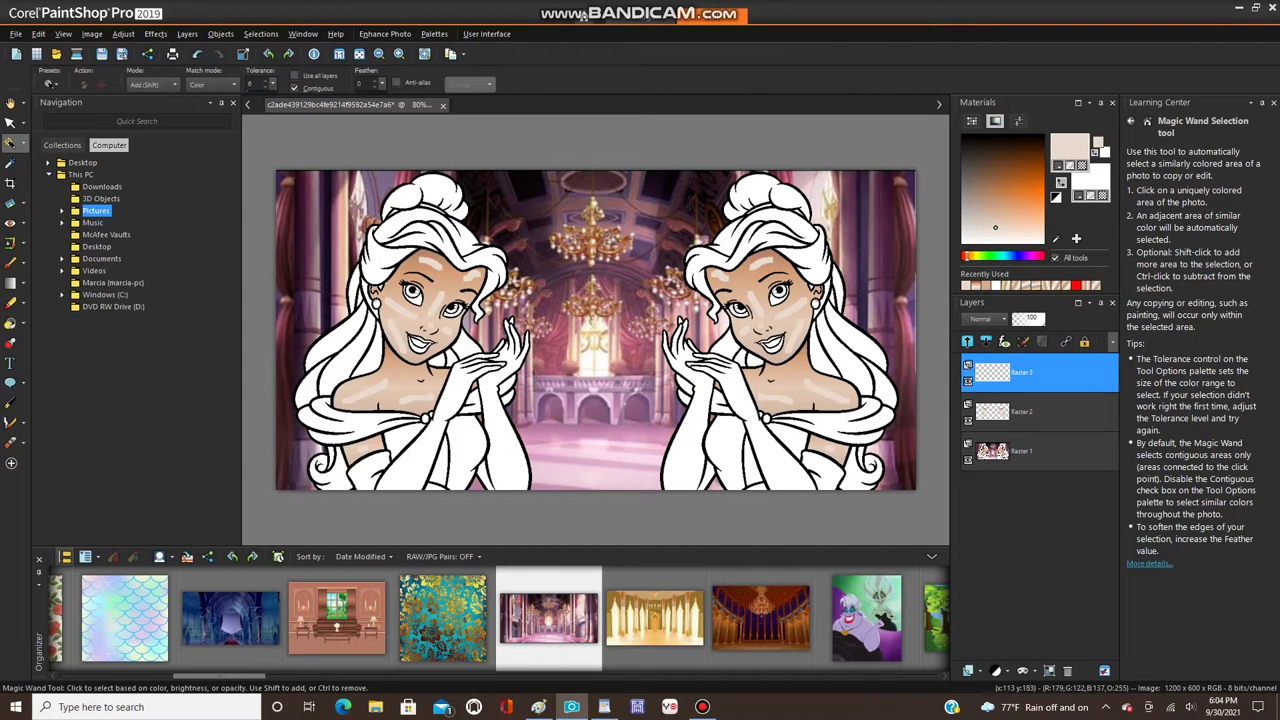
- Apply a Gaussian Blur with radius 7.00 to the skin highlights layer
{"action": "left_click", "coordinate": [123, 33]}
{"action": "mouse_move", "coordinate": [200, 260]}
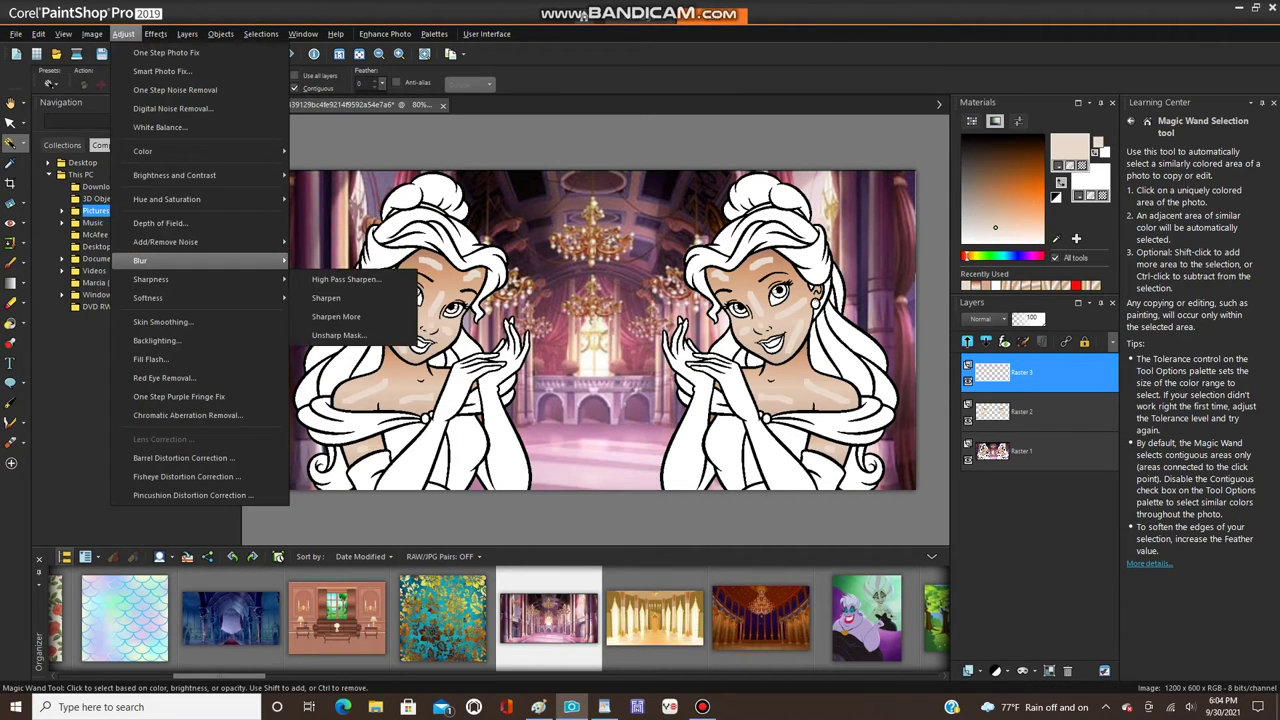
{"action": "left_click", "coordinate": [337, 316]}
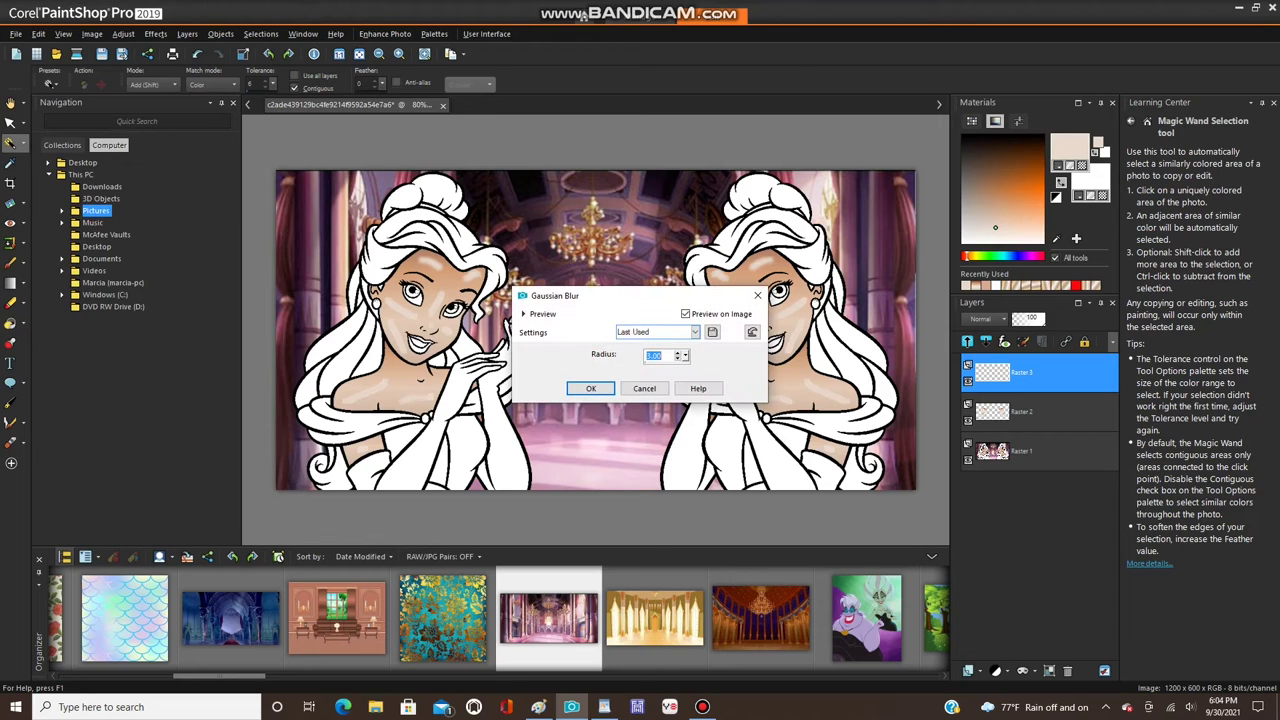
{"action": "type", "text": "7.00"}
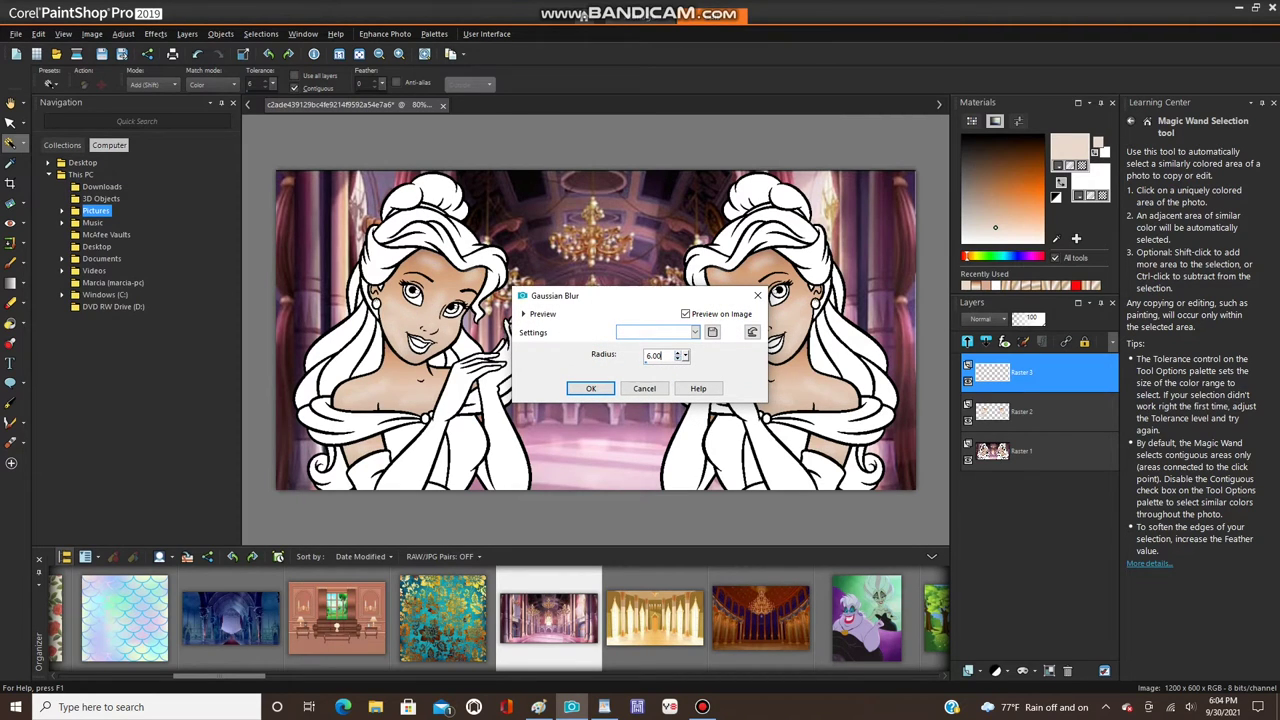
{"action": "key", "text": "Down"}
{"action": "left_click", "coordinate": [606, 389]}
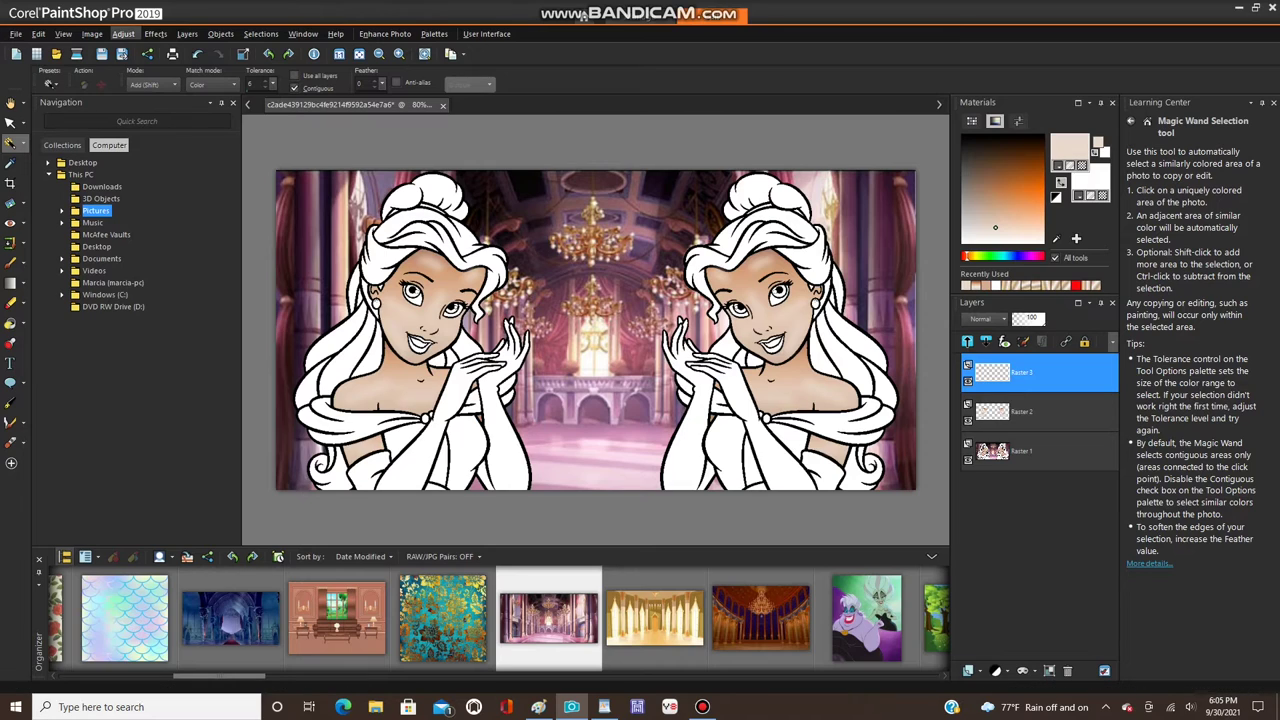
- Switch to WordPad, add the line "Gaussin Blur 7" below the existing note, and return to PaintShop Pro
{"action": "left_click", "coordinate": [123, 33]}
{"action": "mouse_move", "coordinate": [210, 261]}
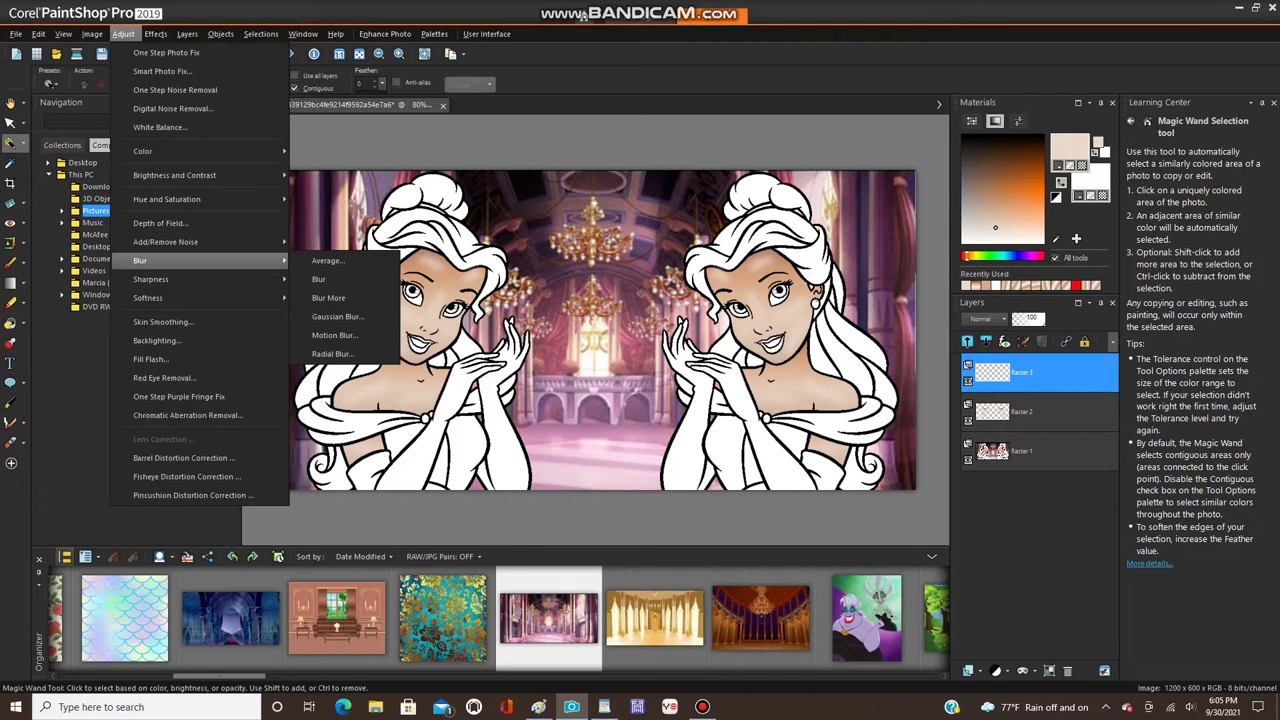
{"action": "left_click", "coordinate": [604, 707]}
{"action": "key", "text": "Return"}
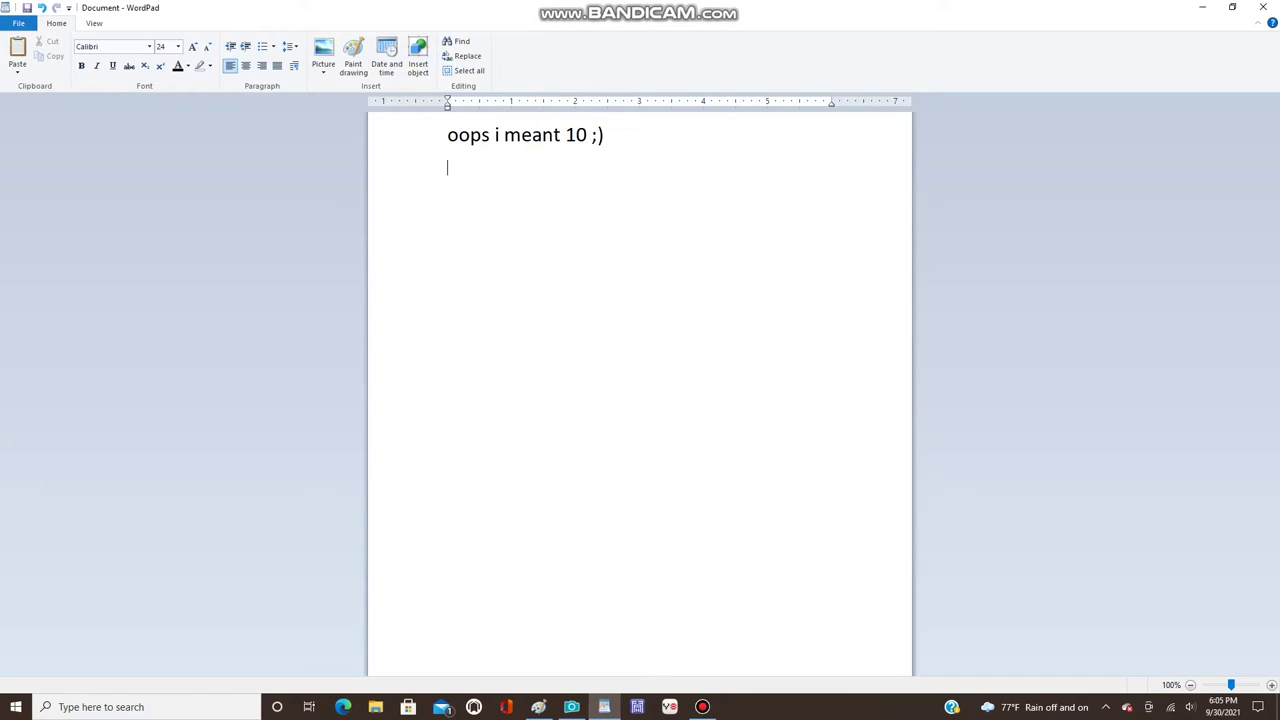
{"action": "type", "text": "Gaussin Blur size"}
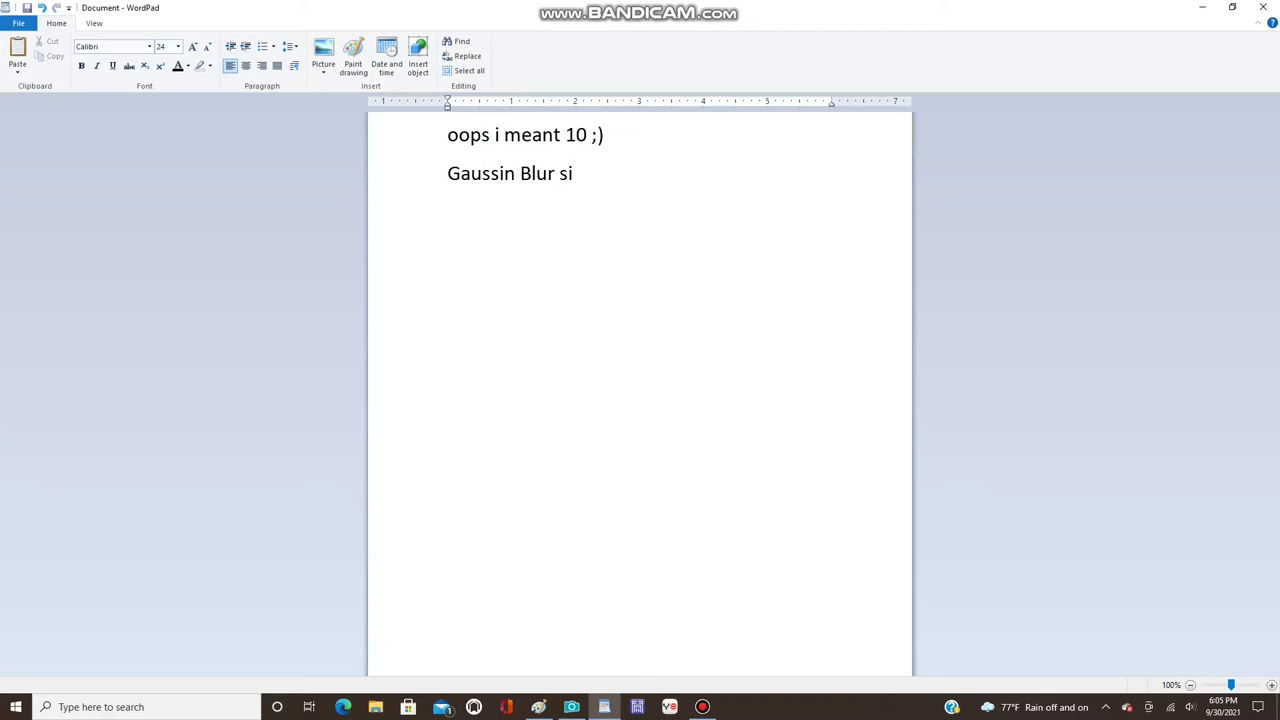
{"action": "key", "text": "BackSpace"}
{"action": "key", "text": "BackSpace"}
{"action": "key", "text": "BackSpace"}
{"action": "key", "text": "BackSpace"}
{"action": "type", "text": "7"}
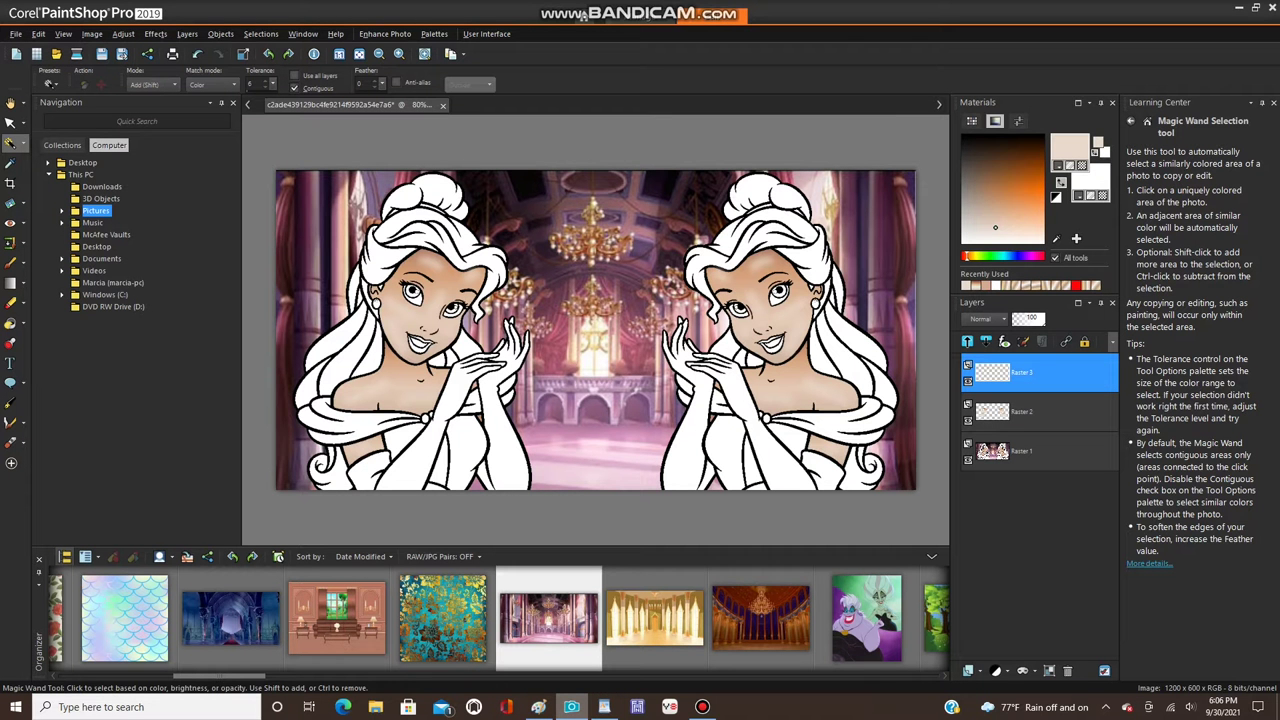
{"action": "left_click", "coordinate": [571, 707]}
- Switch to WordPad, append "first" to the Gaussian Blur note, and return to PaintShop Pro to view both princesses
{"action": "left_click", "coordinate": [604, 707]}
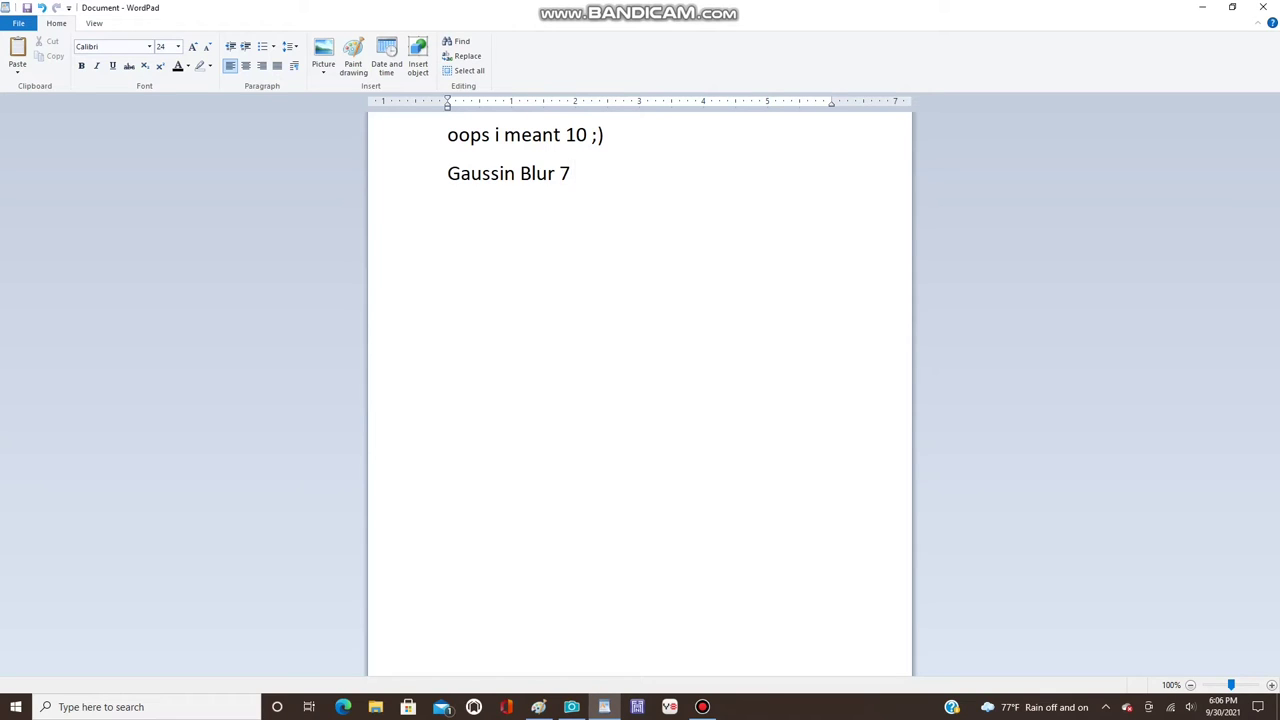
{"action": "type", "text": "fist"}
{"action": "key", "text": "BackSpace"}
{"action": "key", "text": "BackSpace"}
{"action": "type", "text": "rst"}
{"action": "key", "text": "Return"}
{"action": "left_click", "coordinate": [571, 707]}
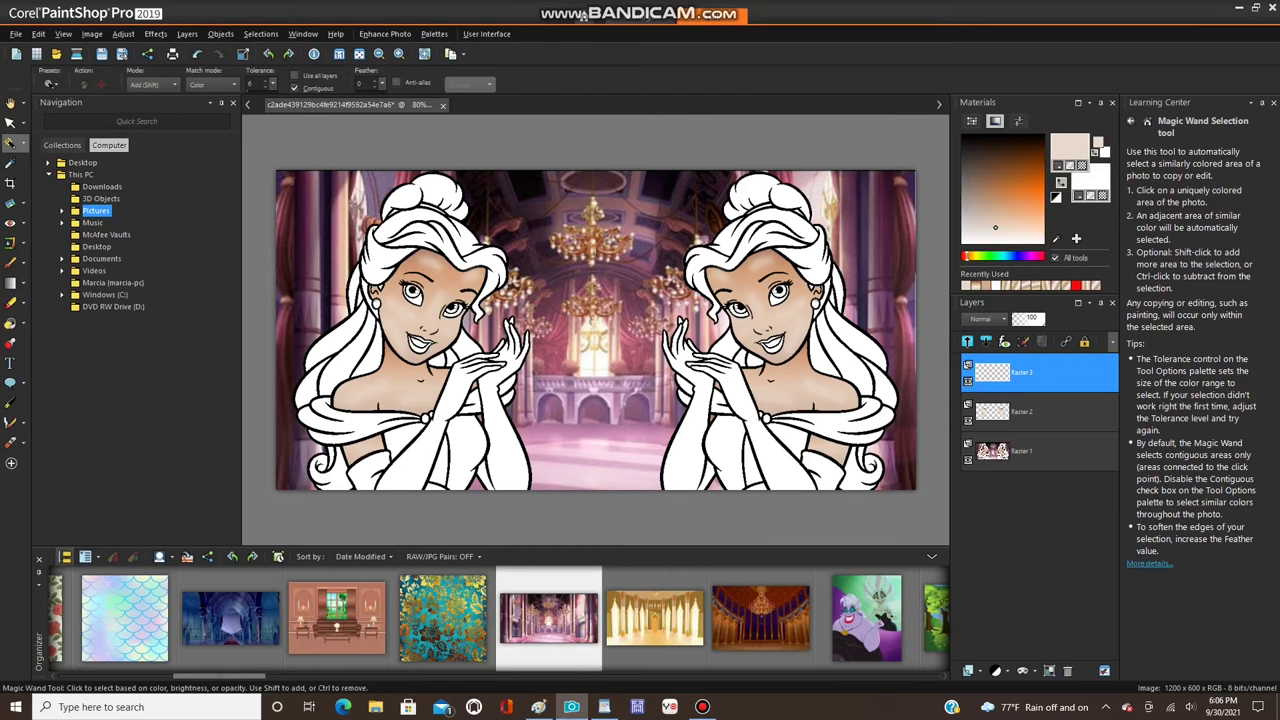
{"action": "scroll", "coordinate": [393, 272], "scroll_direction": "up", "scroll_amount": 3}
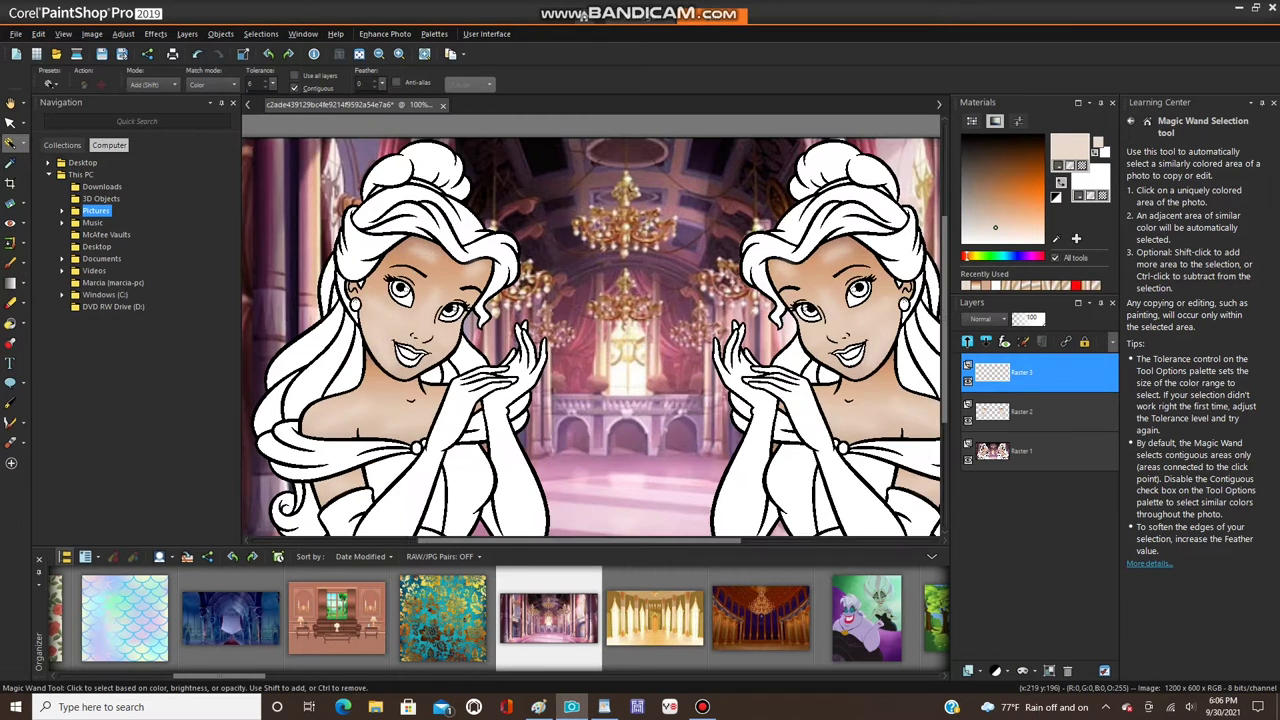
- Sample the darker brown skin shade from the left princess's forehead as the foreground color with the Dropper tool
{"action": "key", "text": "e"}
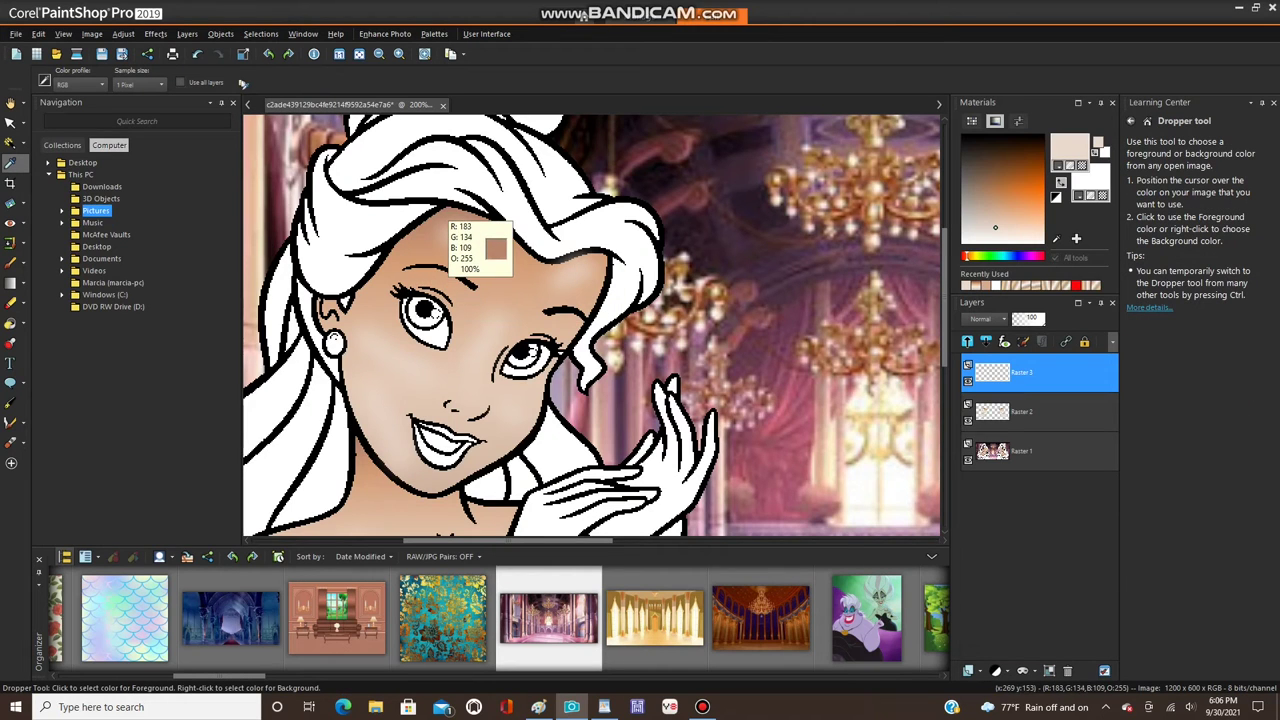
{"action": "left_click", "coordinate": [424, 264]}
{"action": "left_click", "coordinate": [987, 188]}
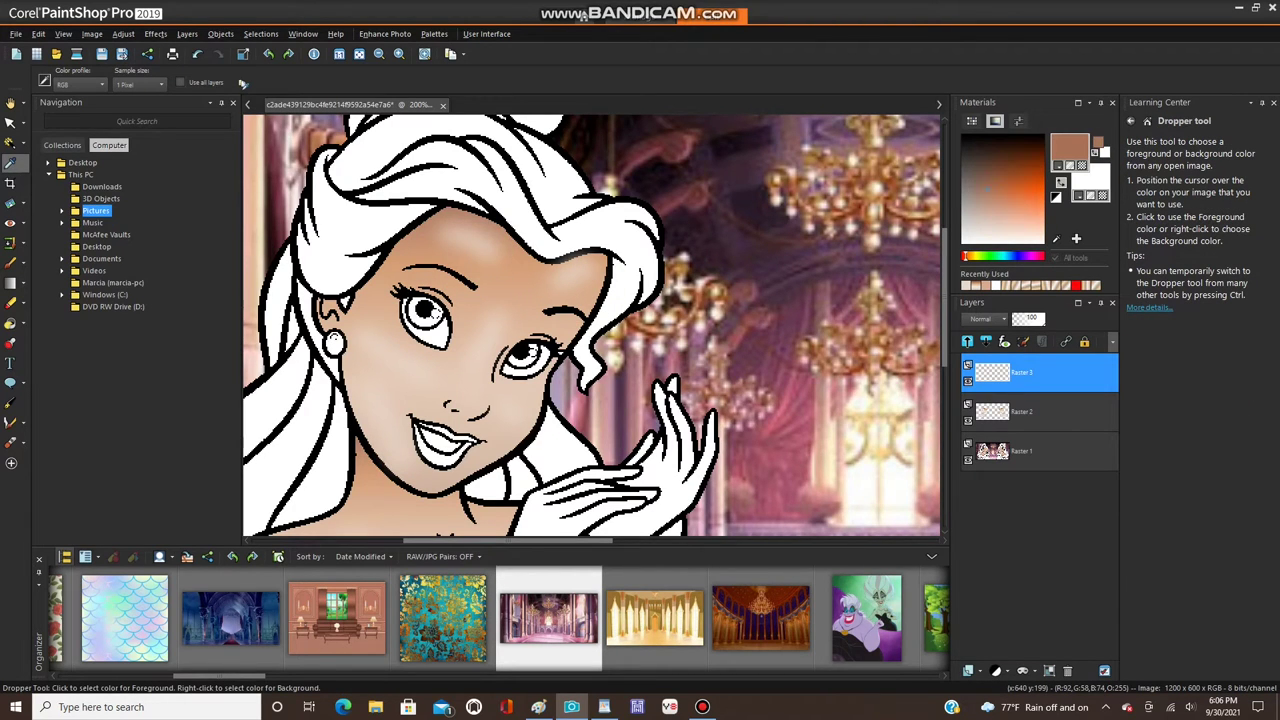
{"action": "scroll", "coordinate": [536, 131], "scroll_direction": "down", "scroll_amount": 2}
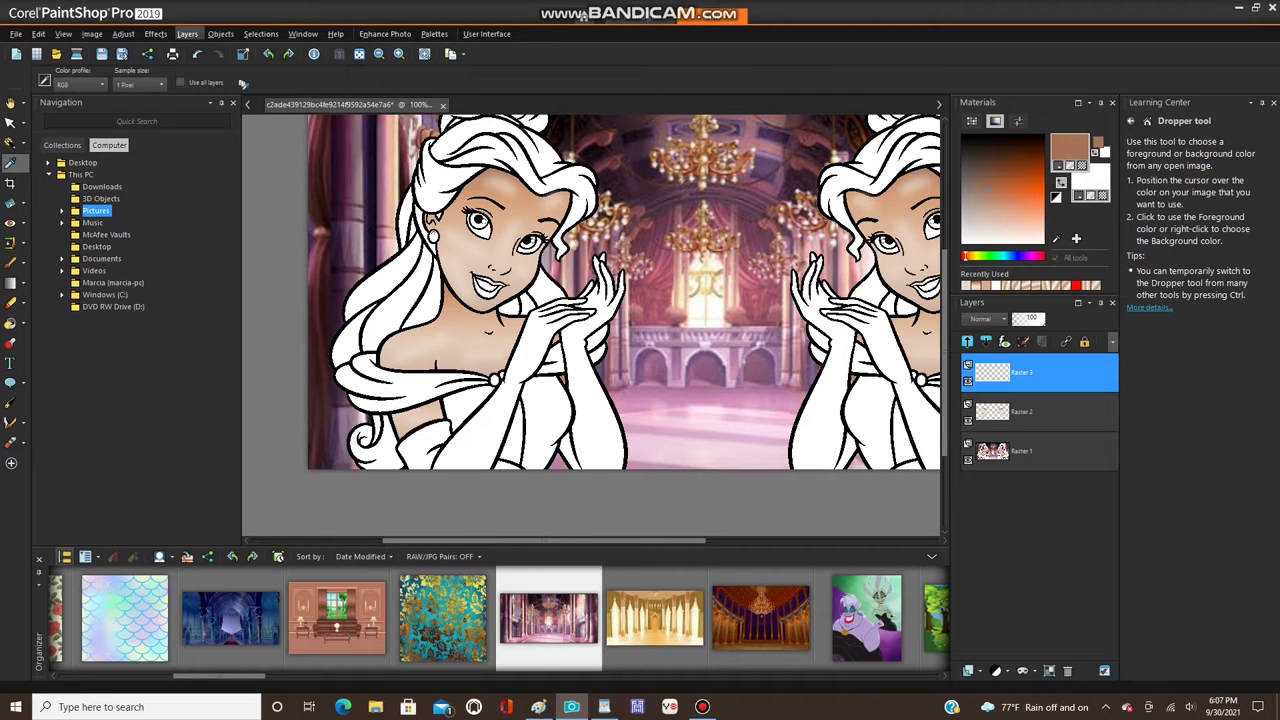
- Add a new raster layer with the default settings above the existing layers
{"action": "left_click", "coordinate": [188, 34]}
{"action": "left_click", "coordinate": [225, 53]}
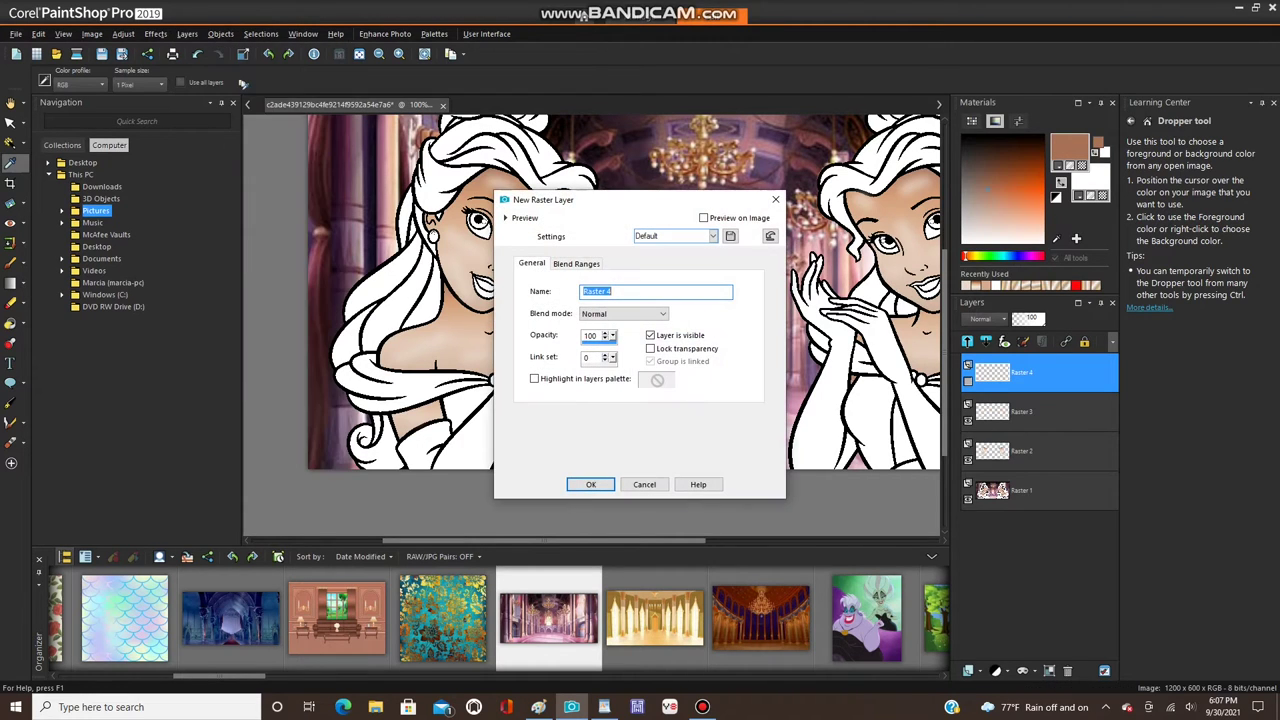
{"action": "left_click", "coordinate": [590, 484]}
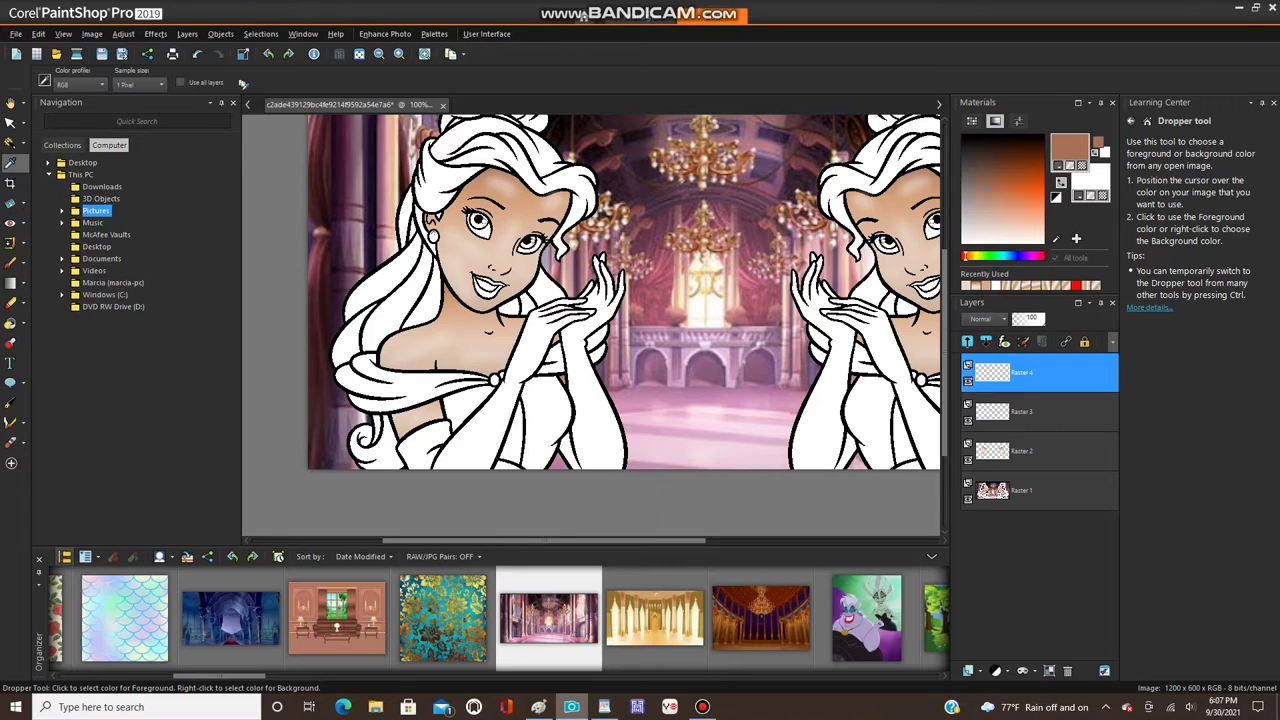
- Switch to WordPad, add the lines "L 2 high lights" and "layer 3 shadows" below the existing notes, and return to PaintShop Pro
{"action": "key", "text": "alt+Tab"}
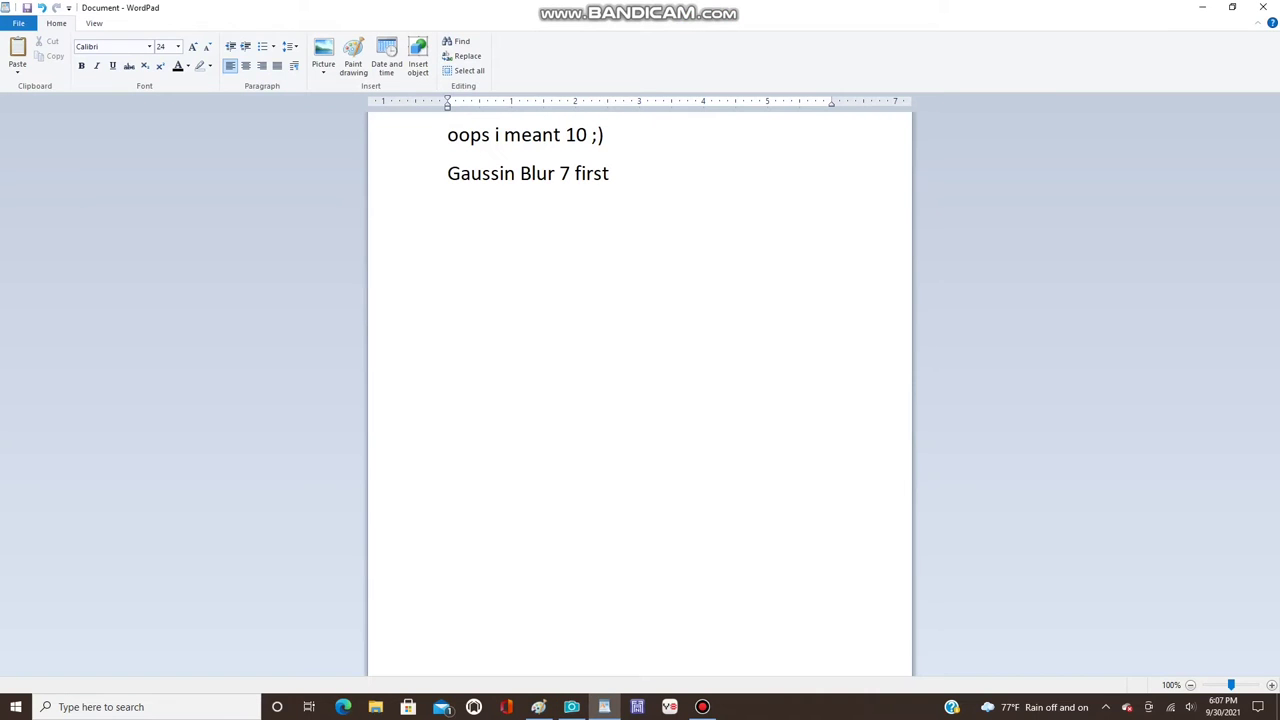
{"action": "type", "text": "L 2 high lightd"}
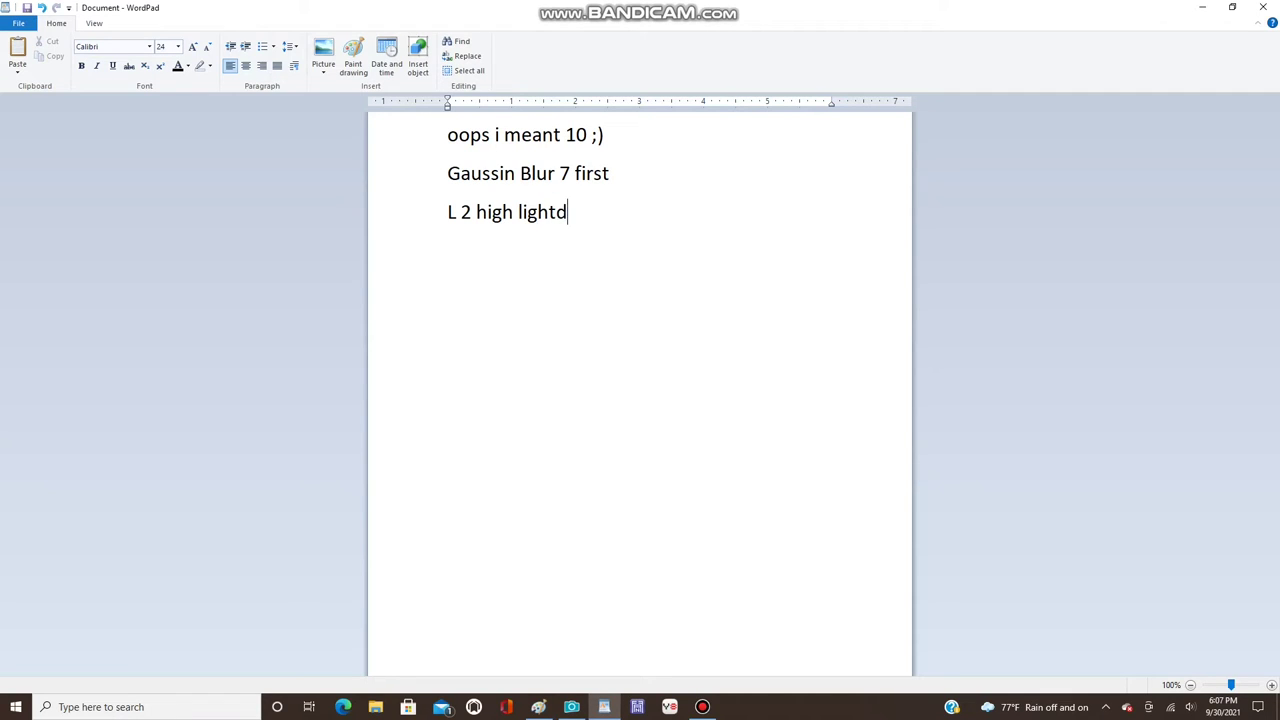
{"action": "key", "text": "BackSpace"}
{"action": "type", "text": "s"}
{"action": "type", "text": "layer"}
{"action": "type", "text": " 3 shado"}
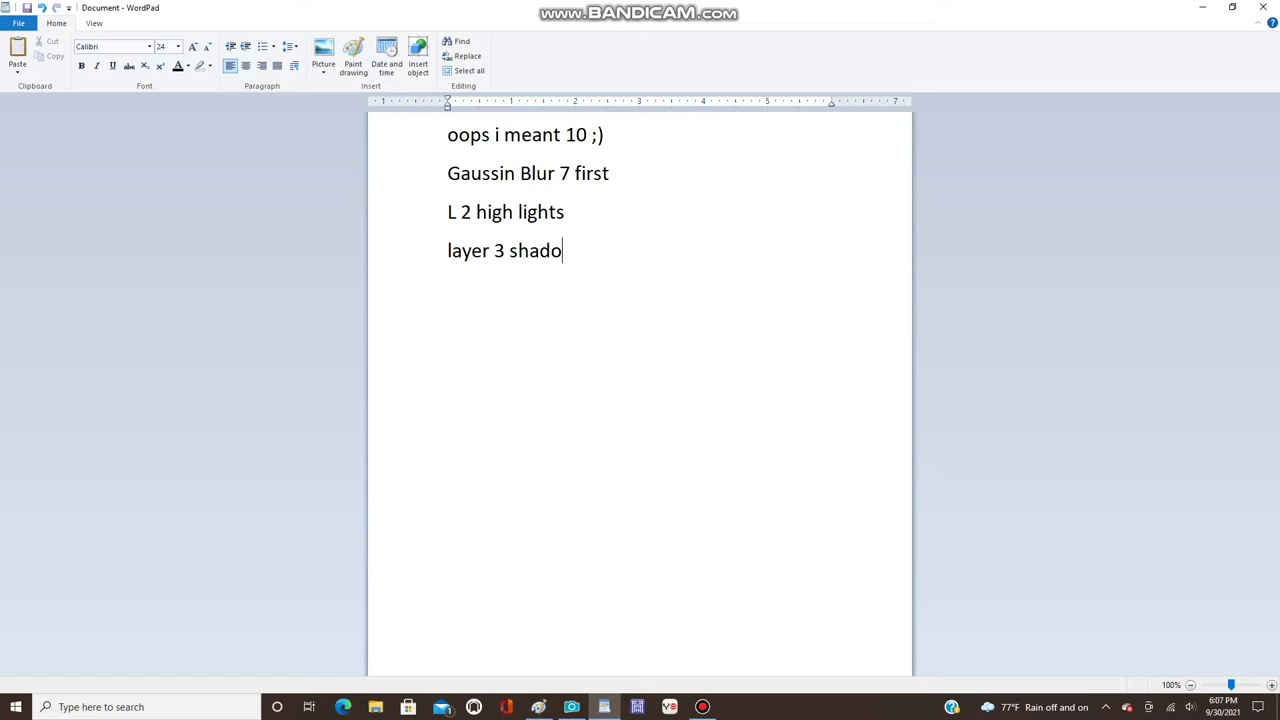
{"action": "type", "text": "ws"}
{"action": "left_click", "coordinate": [572, 707]}
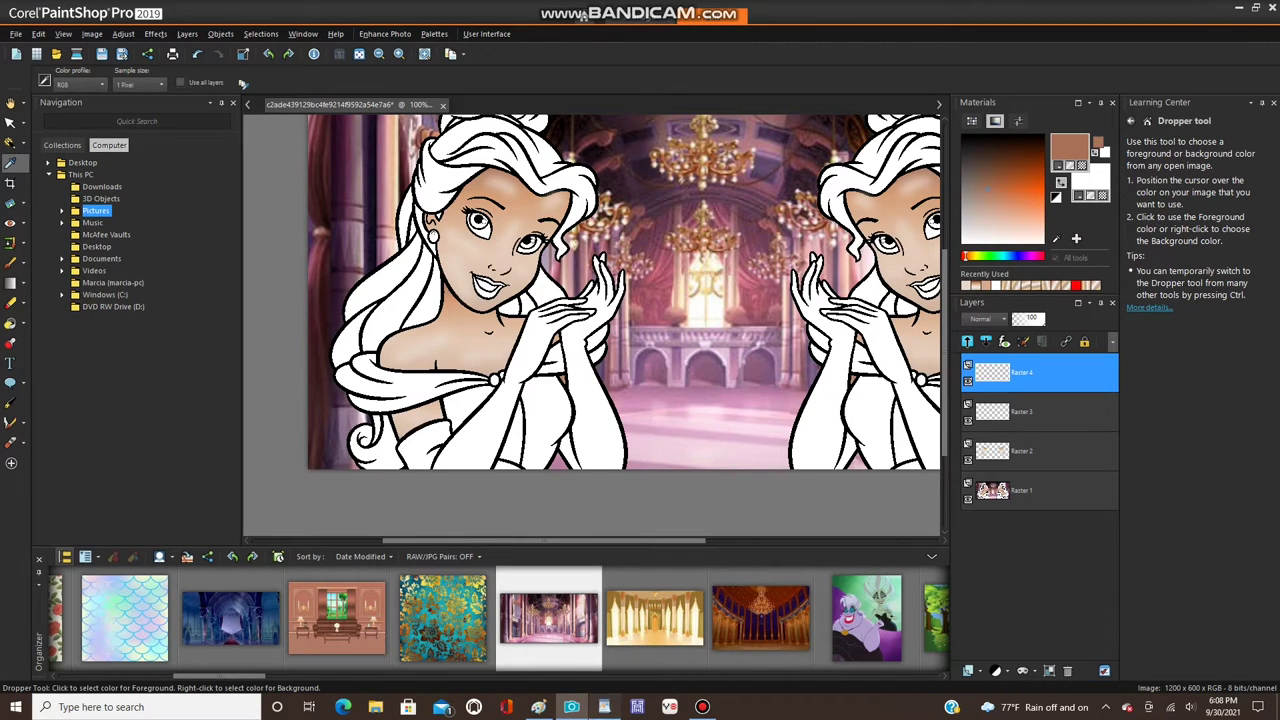
- Switch to WordPad, add the line "AND YES I SAW THE WHITE SPOT", and return to PaintShop Pro
{"action": "left_click", "coordinate": [604, 707]}
{"action": "key", "text": "Return"}
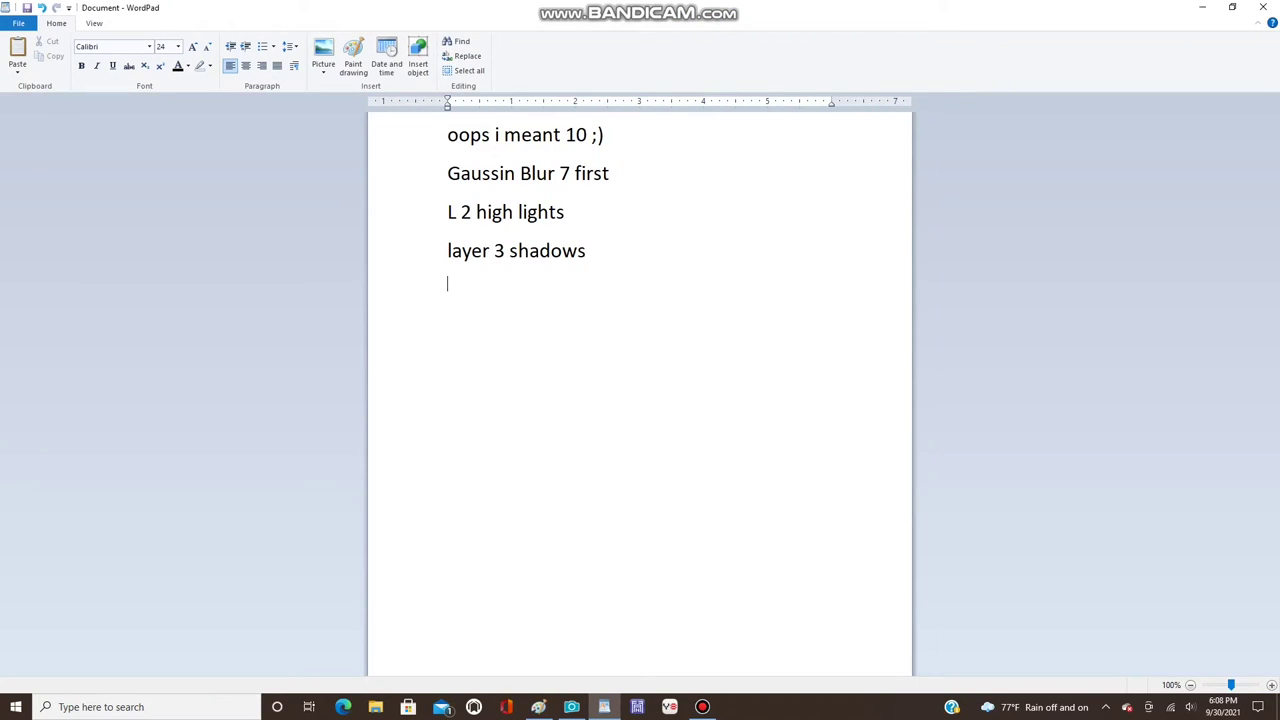
{"action": "key", "text": "Caps_Lock"}
{"action": "type", "text": "AND YES I SA"}
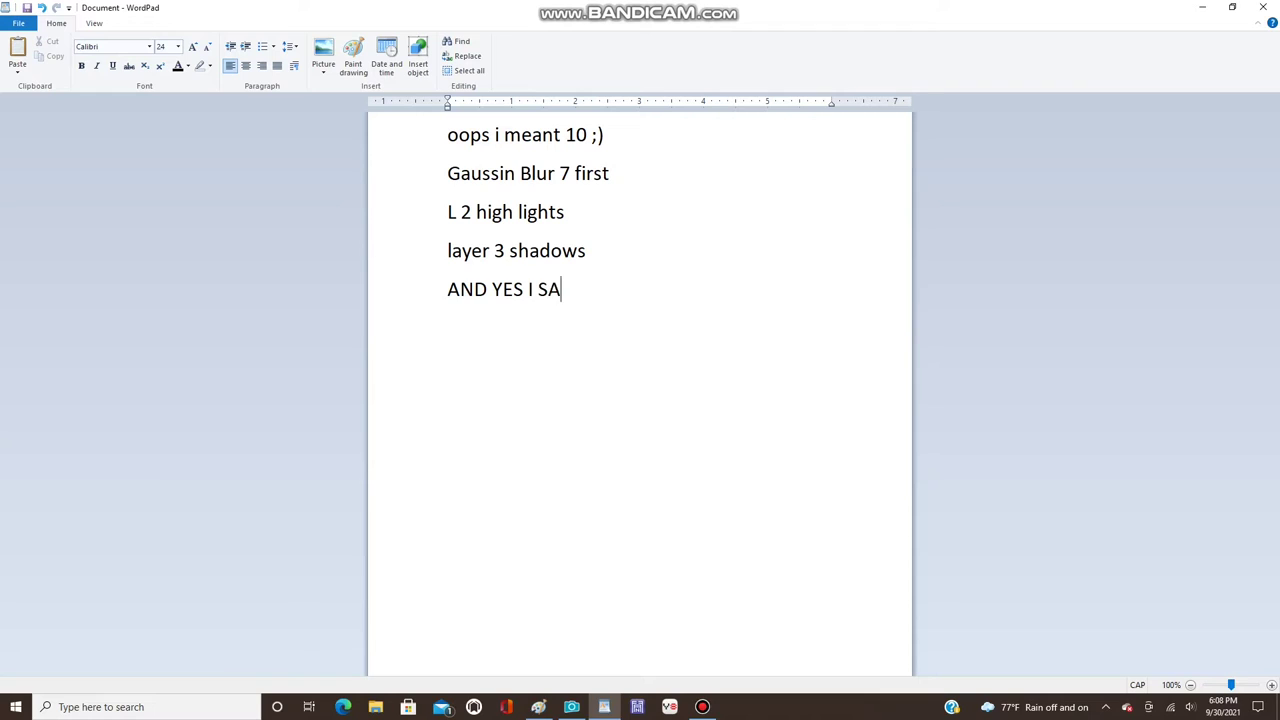
{"action": "type", "text": "W THE WHITE "}
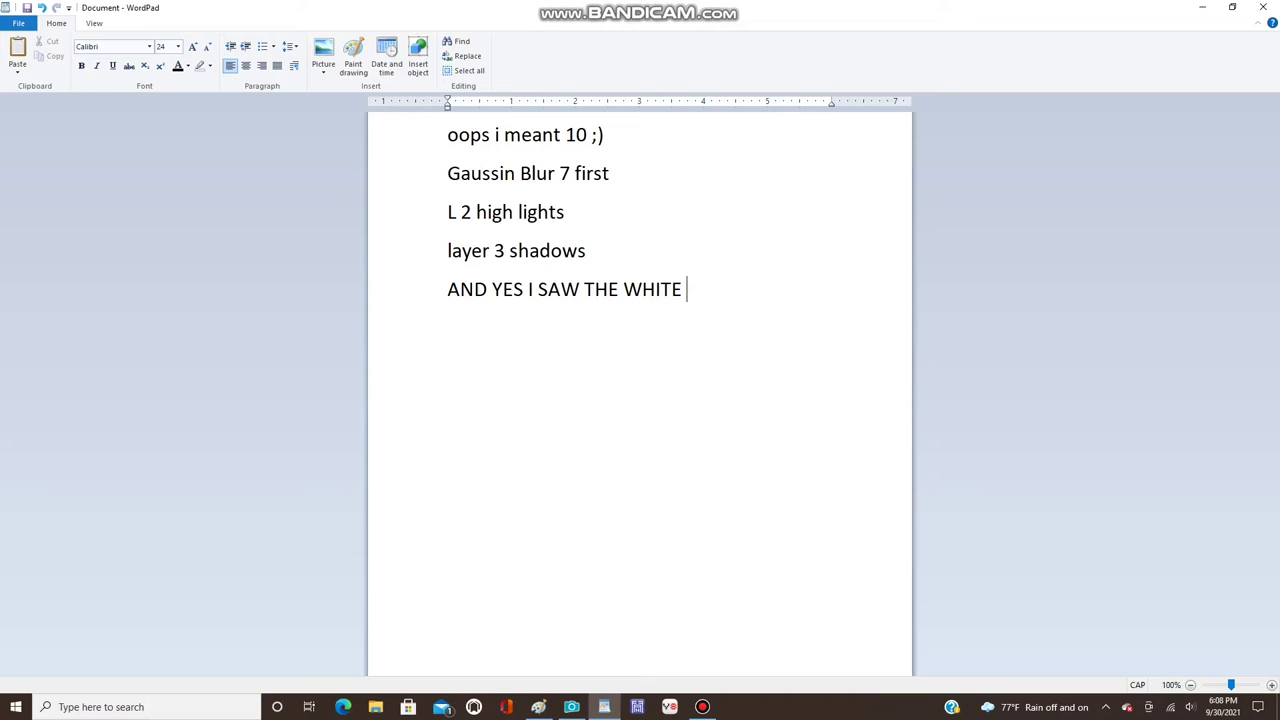
{"action": "type", "text": "SPOT"}
{"action": "left_click", "coordinate": [571, 707]}
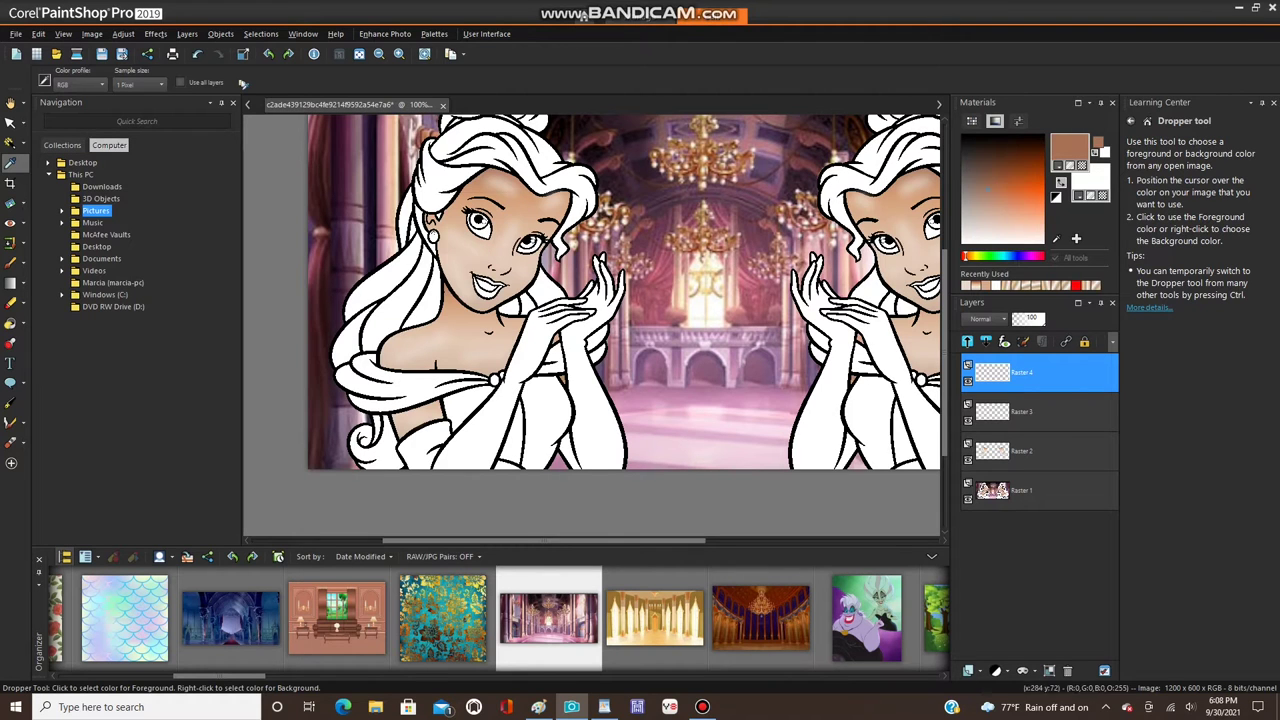
- Choose the Paint Brush and set its size to 5 for shading the left princess's face
{"action": "left_click", "coordinate": [11, 262]}
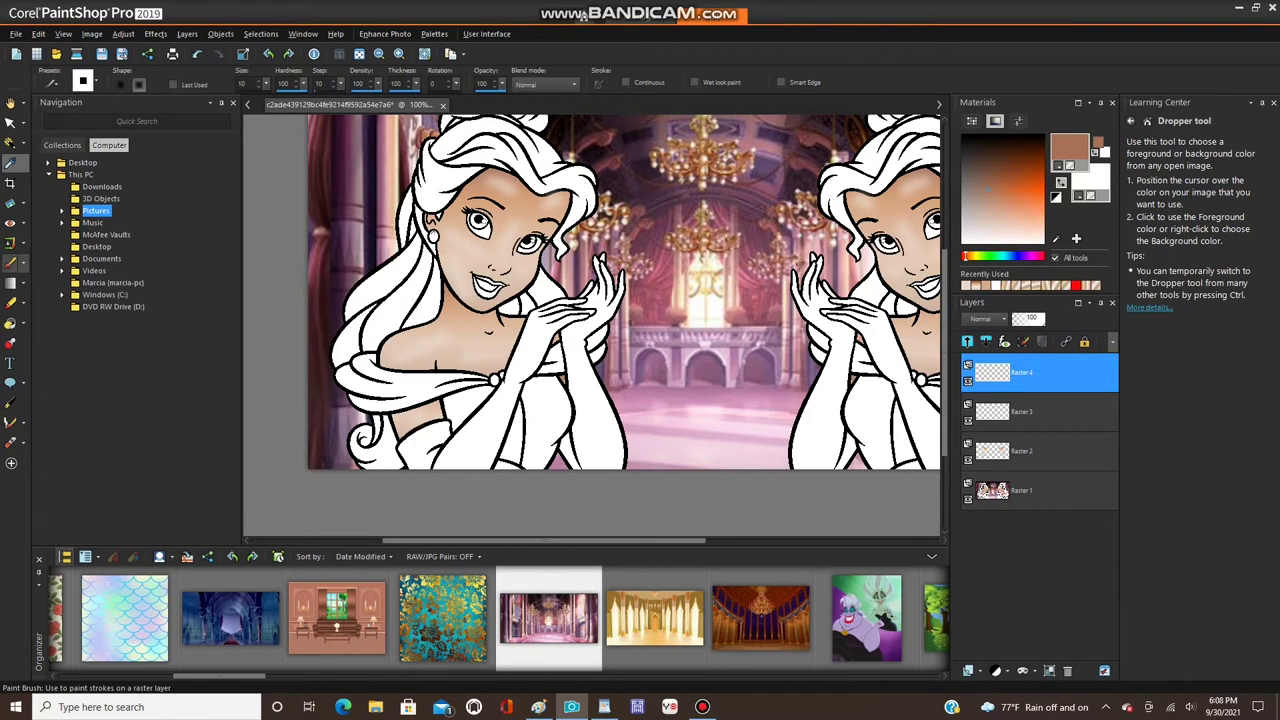
{"action": "scroll", "coordinate": [529, 277], "scroll_direction": "up", "scroll_amount": 3}
{"action": "scroll", "coordinate": [529, 277], "scroll_direction": "down", "scroll_amount": 1}
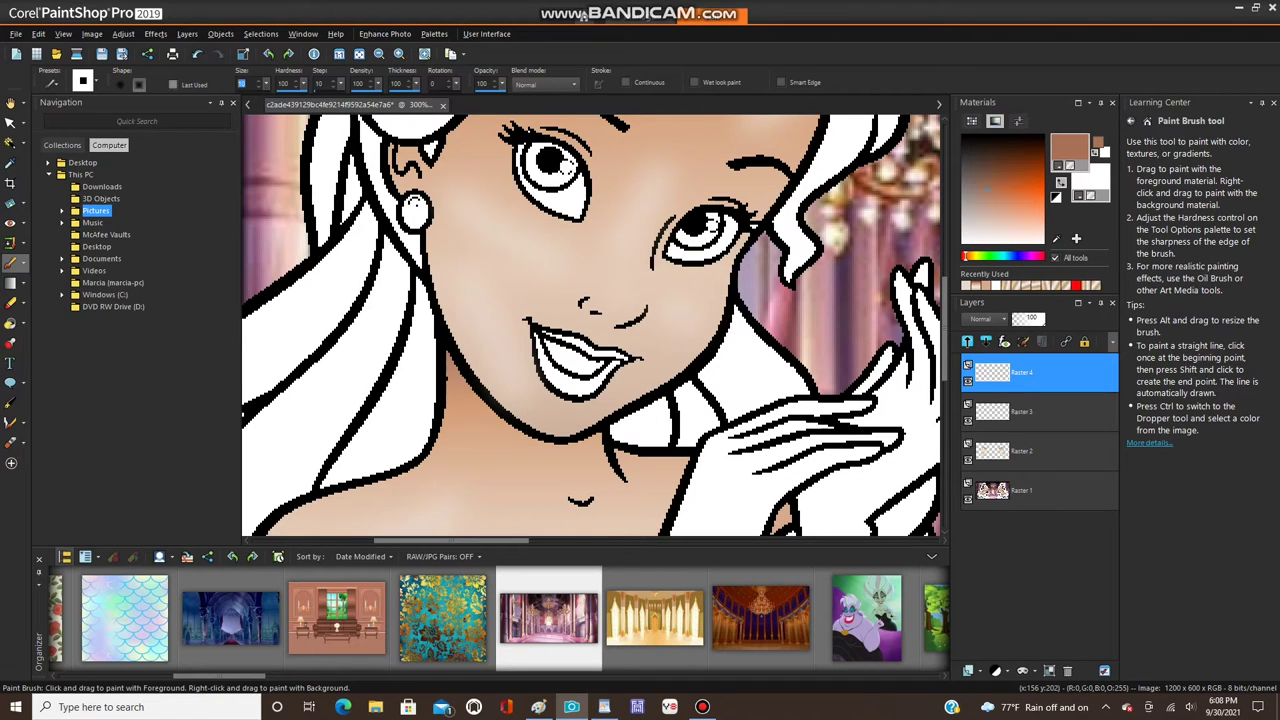
- Switch to WordPad, add the line "BRUSH SIZE 5", and return to PaintShop Pro
{"action": "left_click", "coordinate": [604, 707]}
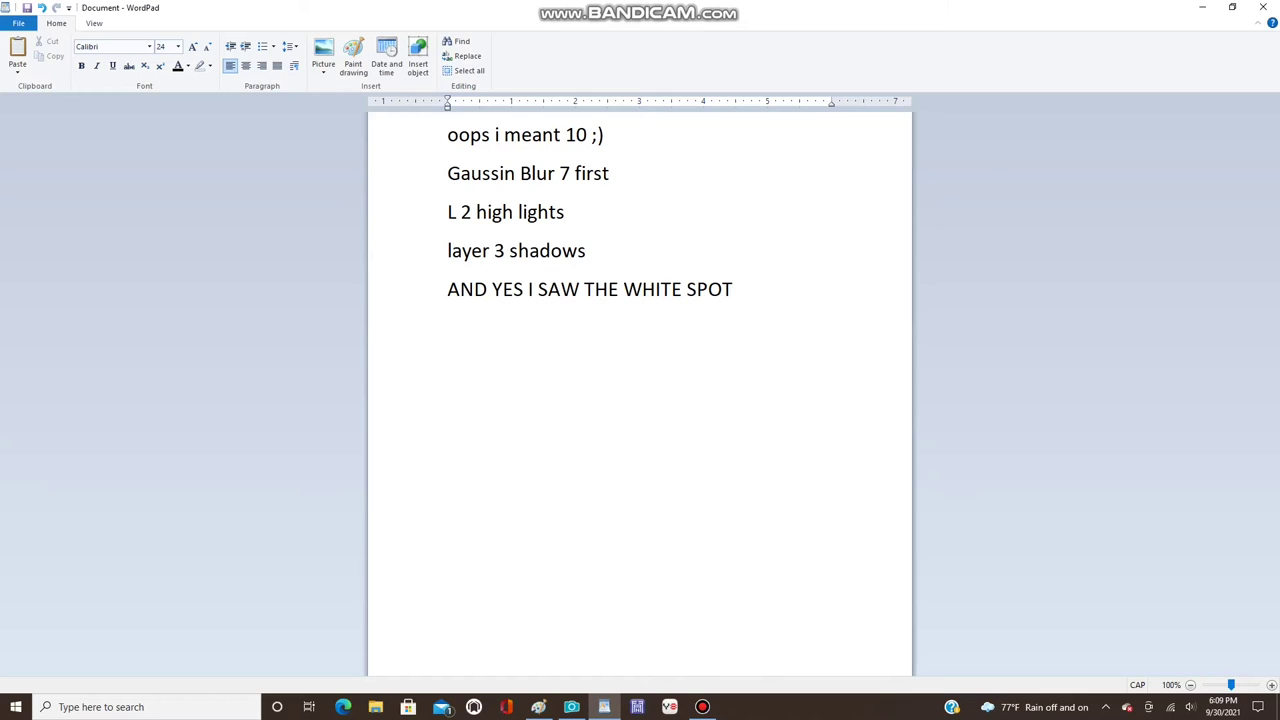
{"action": "type", "text": "BRUSH SI"}
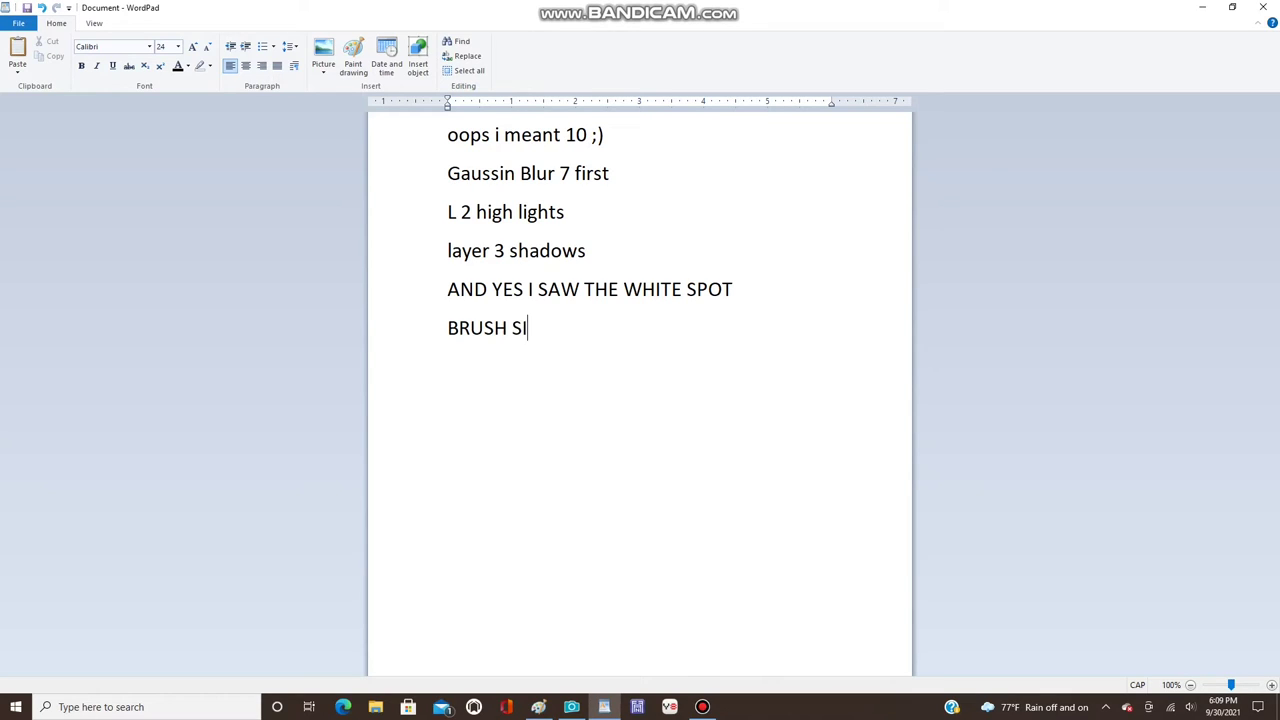
{"action": "type", "text": "ZE 4"}
{"action": "key", "text": "BackSpace"}
{"action": "type", "text": "5"}
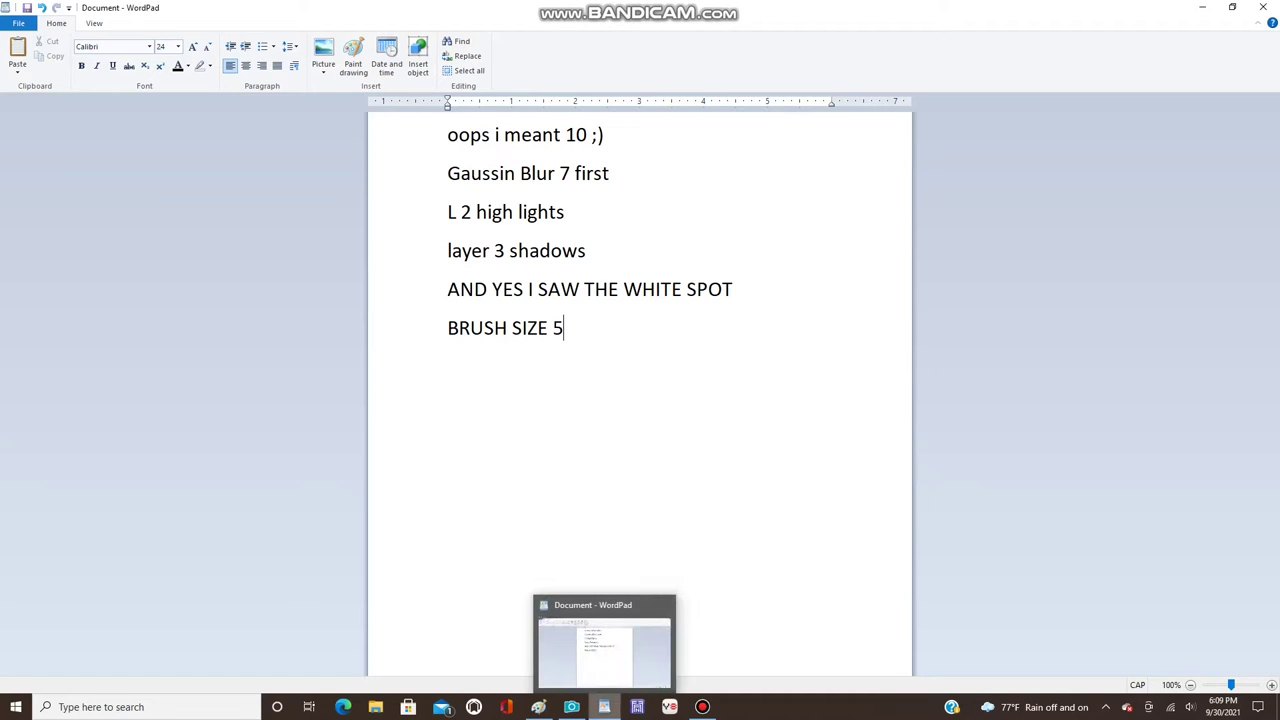
{"action": "left_click", "coordinate": [571, 707]}
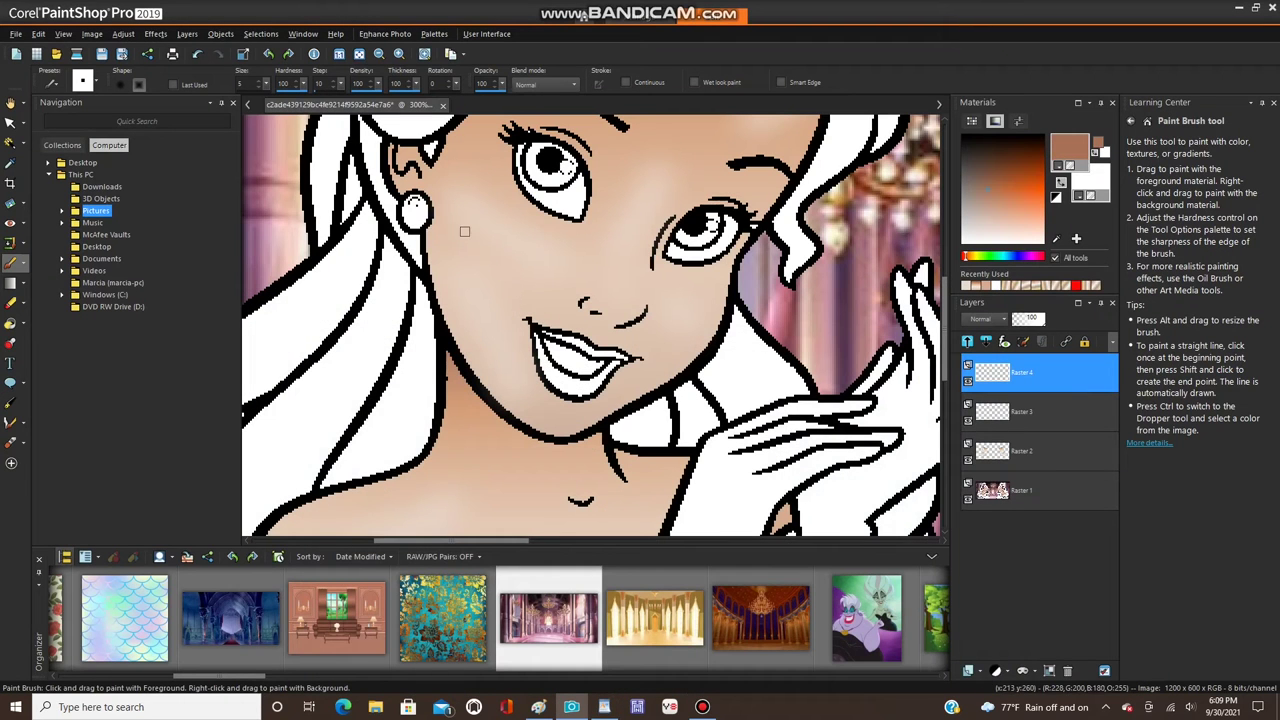
- Try to outline the left princess's cheek beside the nose with brown strokes, and undo them
{"action": "scroll", "coordinate": [514, 205], "scroll_direction": "up", "scroll_amount": 2}
{"action": "scroll", "coordinate": [500, 205], "scroll_direction": "down", "scroll_amount": 3}
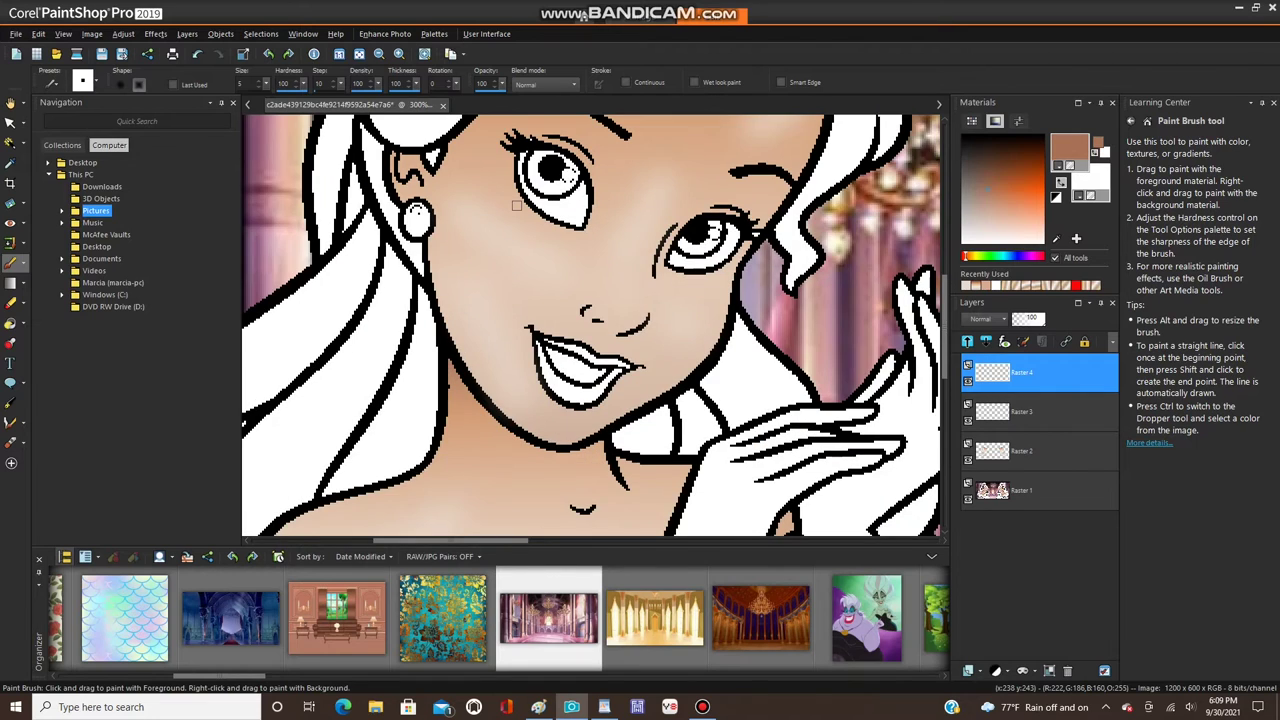
{"action": "scroll", "coordinate": [491, 211], "scroll_direction": "up", "scroll_amount": 1}
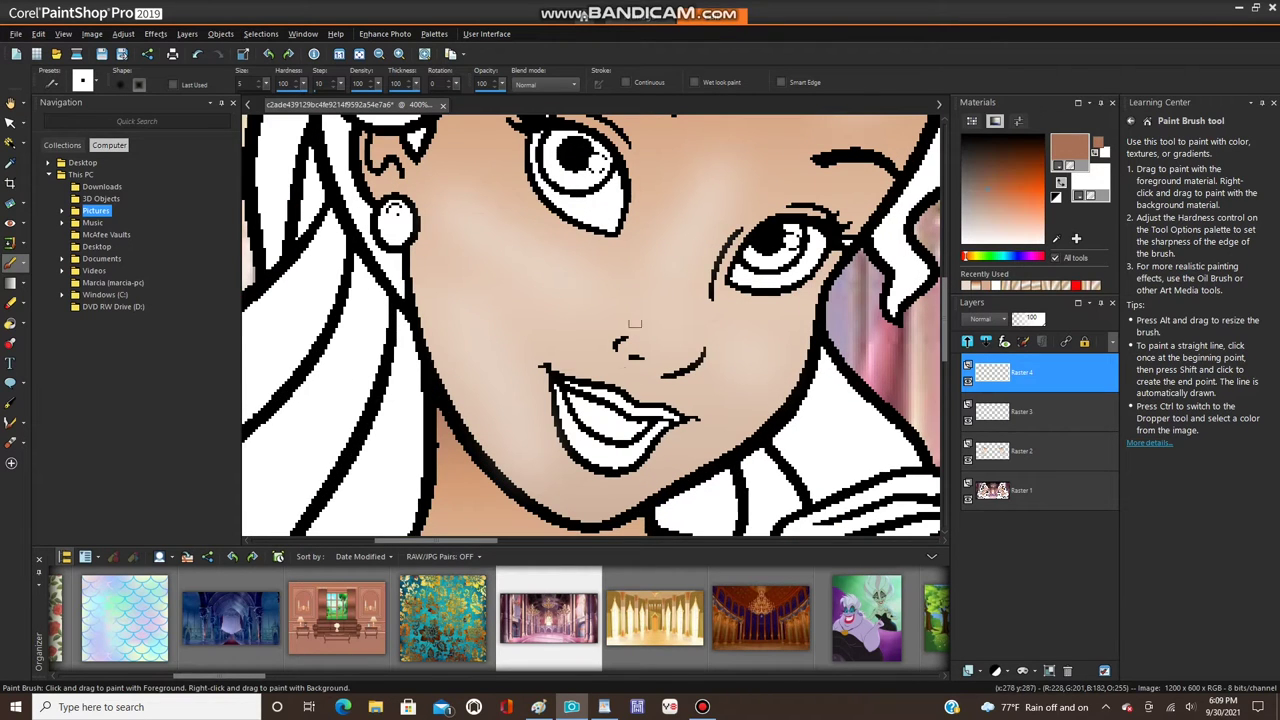
{"action": "mouse_move", "coordinate": [619, 243]}
{"action": "left_mouse_down"}
{"action": "mouse_move", "coordinate": [627, 320]}
{"action": "mouse_move", "coordinate": [559, 355]}
{"action": "mouse_move", "coordinate": [494, 355]}
{"action": "mouse_move", "coordinate": [420, 305]}
{"action": "mouse_move", "coordinate": [415, 208]}
{"action": "mouse_move", "coordinate": [434, 152]}
{"action": "mouse_move", "coordinate": [515, 147]}
{"action": "mouse_move", "coordinate": [541, 212]}
{"action": "mouse_move", "coordinate": [615, 243]}
{"action": "left_mouse_up"}
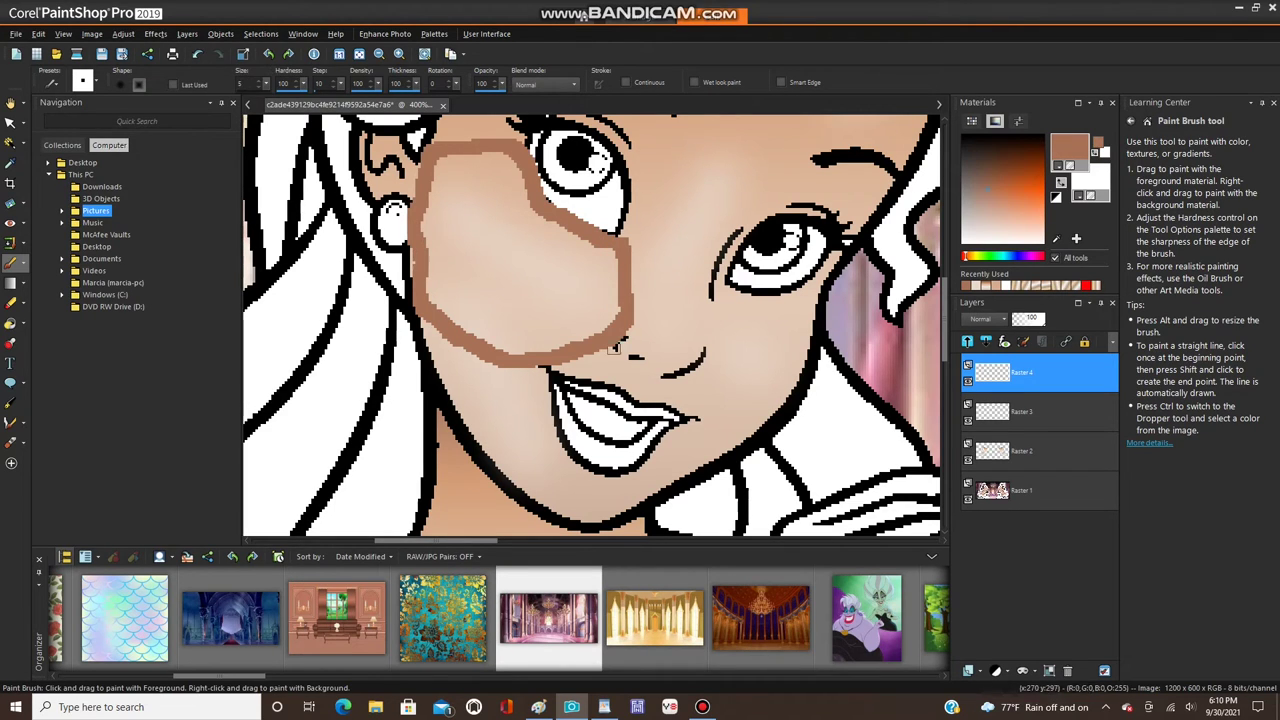
{"action": "left_click_drag", "start_coordinate": [605, 352], "coordinate": [638, 369]}
{"action": "left_click", "coordinate": [197, 54]}
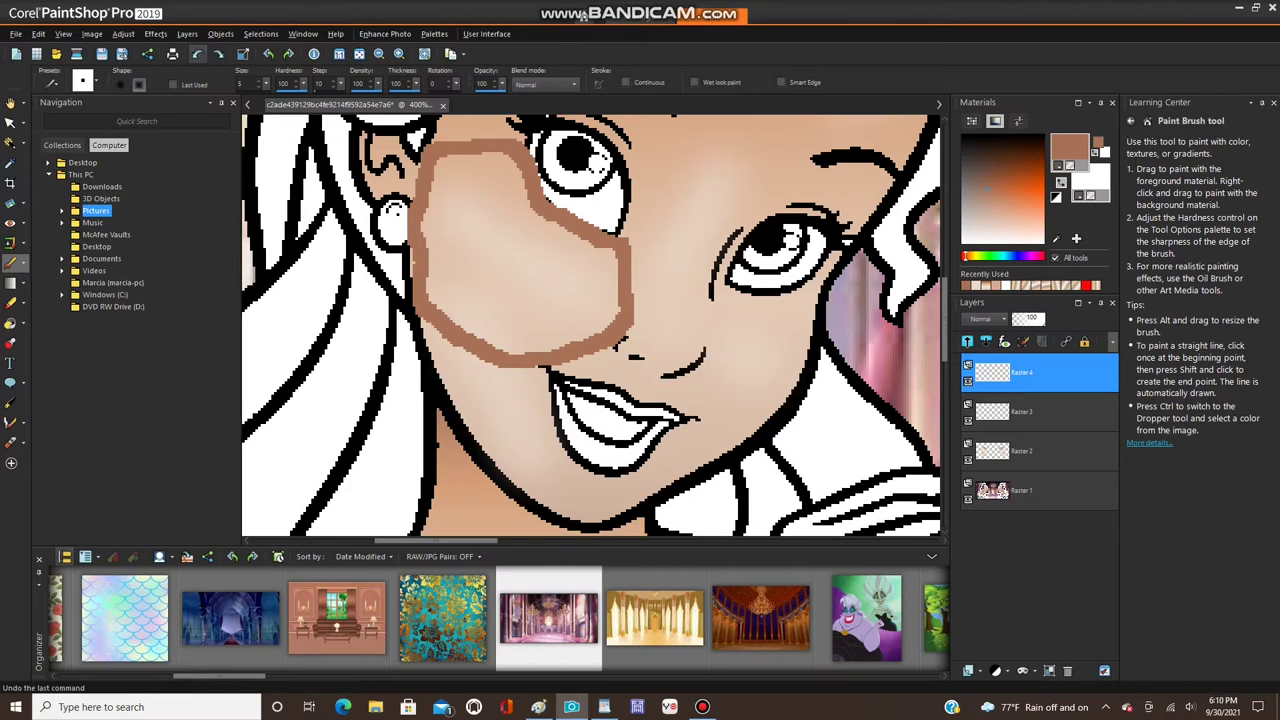
{"action": "left_click", "coordinate": [197, 54]}
- Select the left princess's face and chest skin on Raster 1 with the Magic Wand, and make Raster 4 the active layer
{"action": "left_click", "coordinate": [1039, 490]}
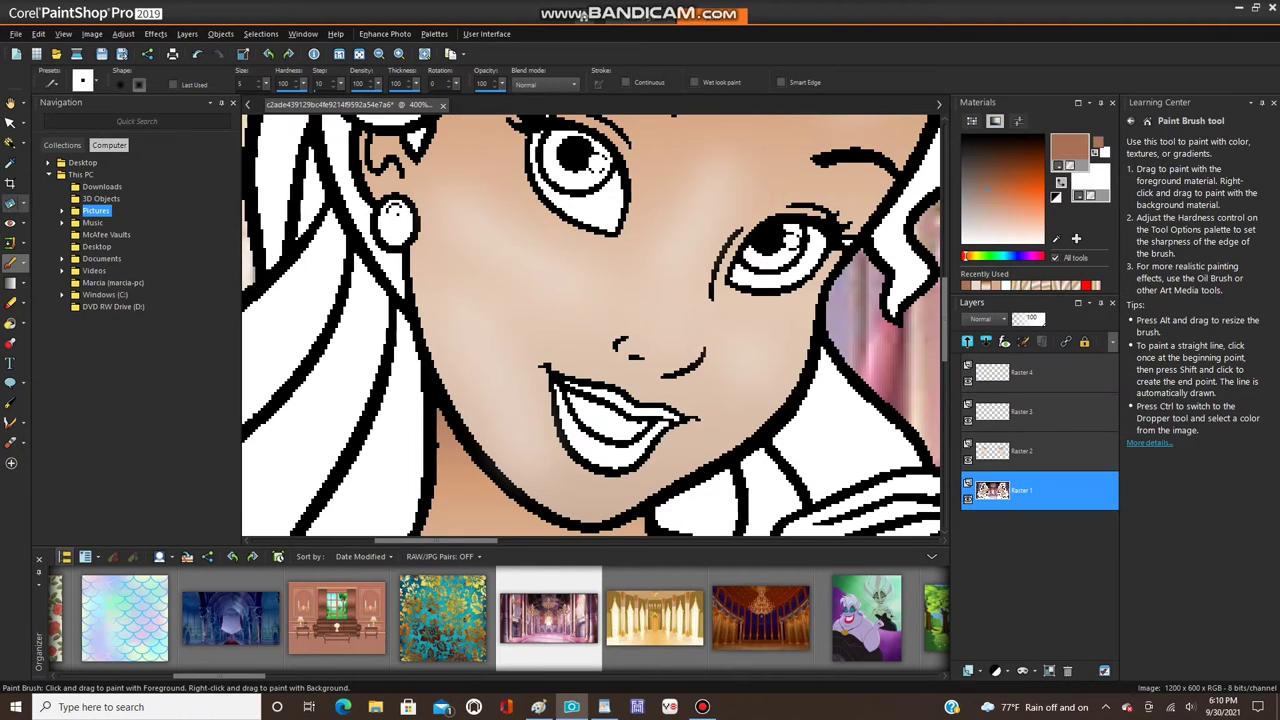
{"action": "left_click", "coordinate": [10, 143]}
{"action": "left_click", "coordinate": [487, 315]}
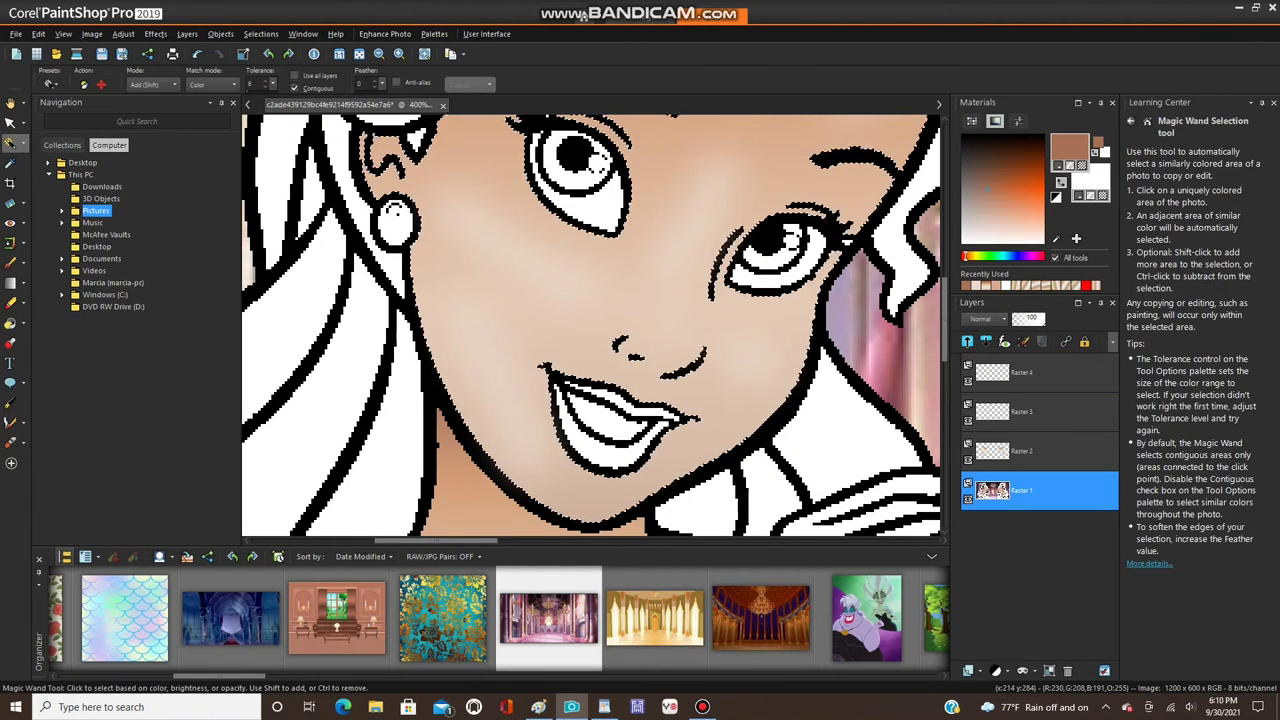
{"action": "scroll", "coordinate": [488, 317], "scroll_direction": "down", "scroll_amount": 3}
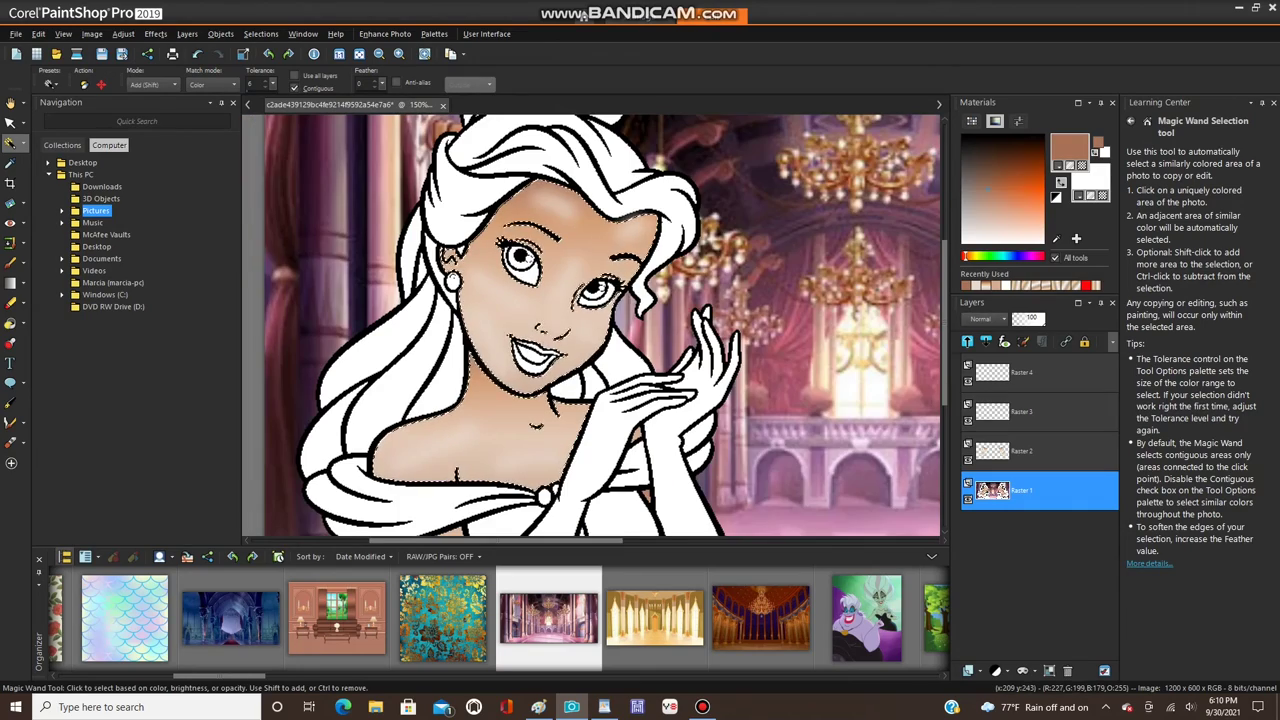
{"action": "scroll", "coordinate": [470, 257], "scroll_direction": "up", "scroll_amount": 2}
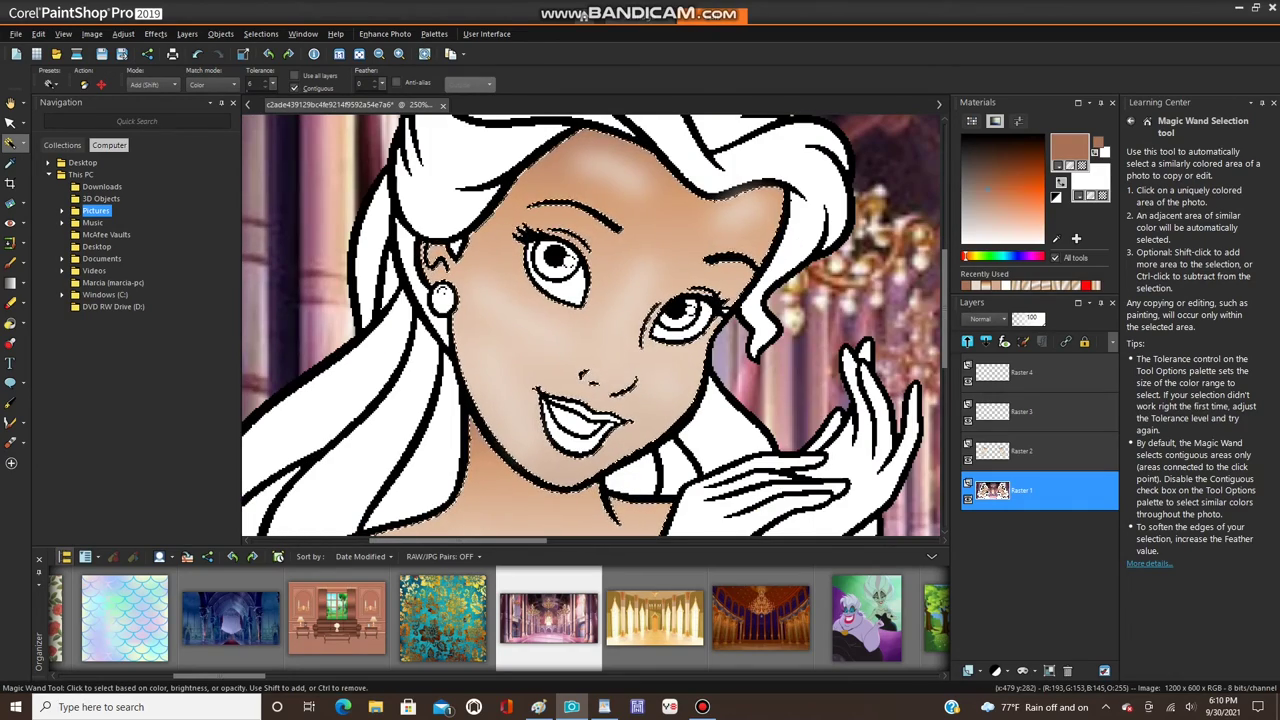
{"action": "left_click", "coordinate": [1036, 373]}
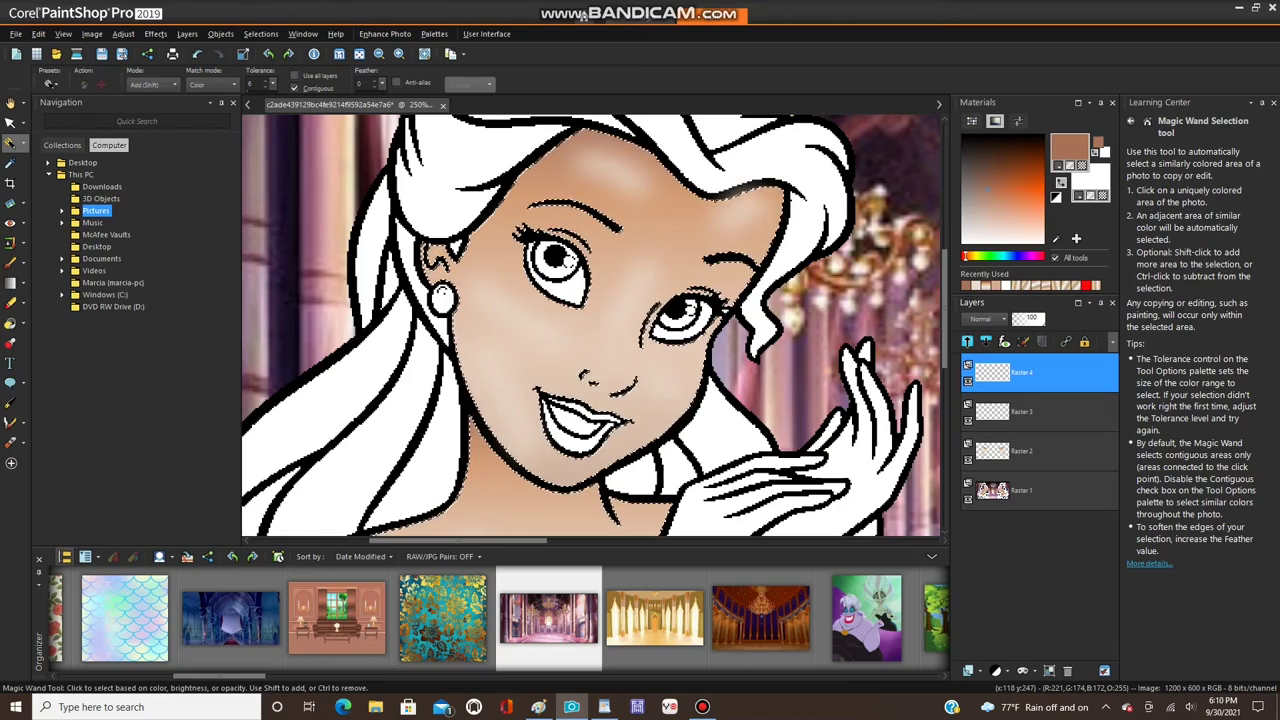
- Paint brown shadow strokes around the left princess's nose, cheeks and upper eyelids with the Paint Brush
{"action": "left_click", "coordinate": [10, 263]}
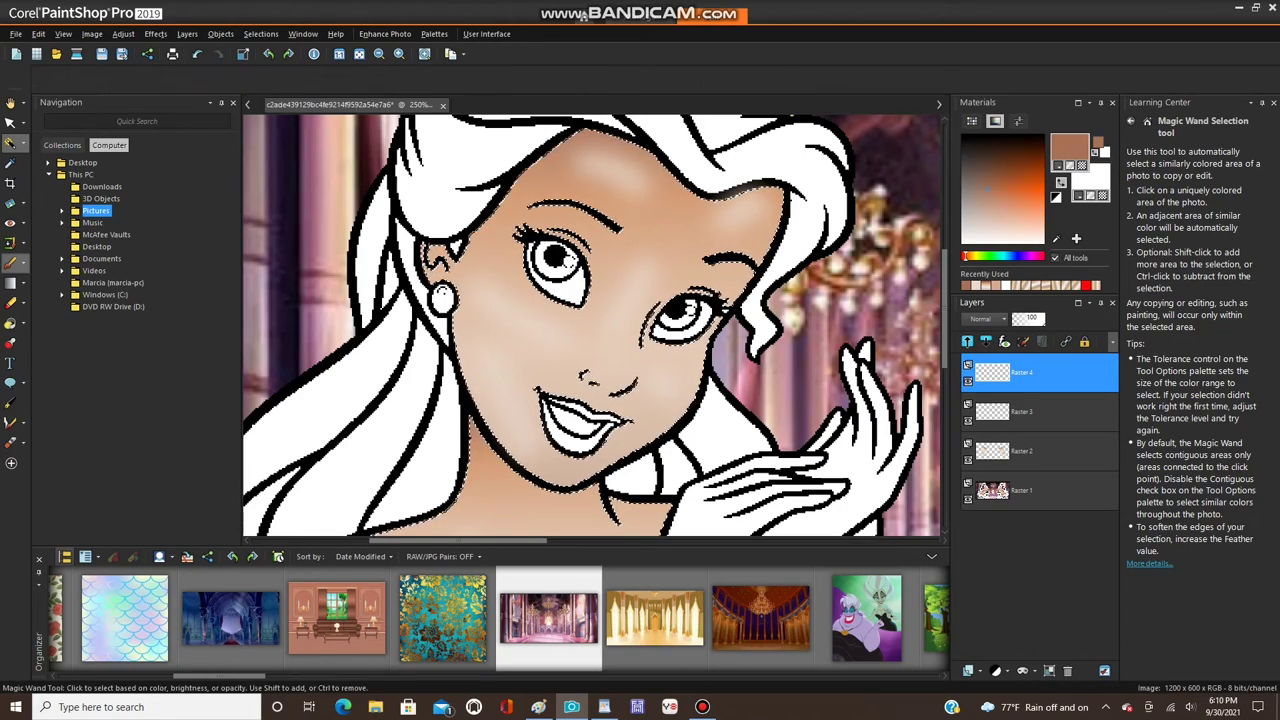
{"action": "scroll", "coordinate": [512, 229], "scroll_direction": "up", "scroll_amount": 2}
{"action": "scroll", "coordinate": [566, 178], "scroll_direction": "down", "scroll_amount": 2}
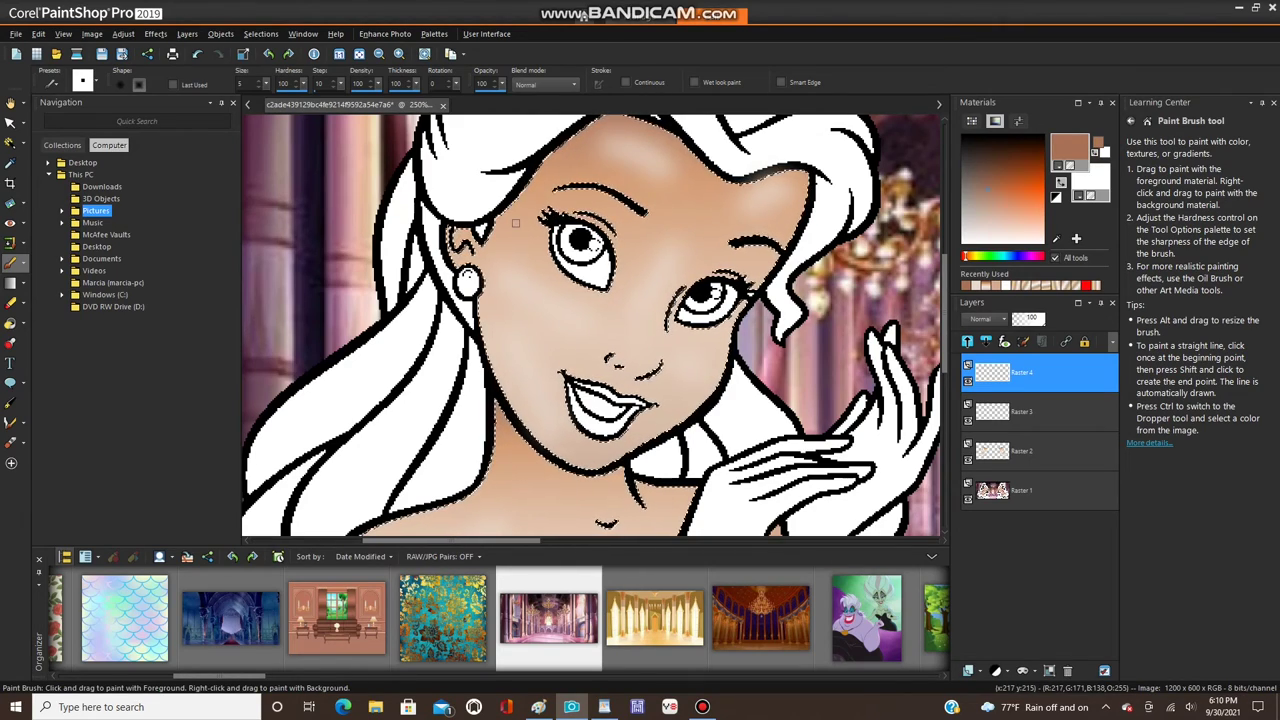
{"action": "left_click_drag", "start_coordinate": [603, 281], "coordinate": [611, 320]}
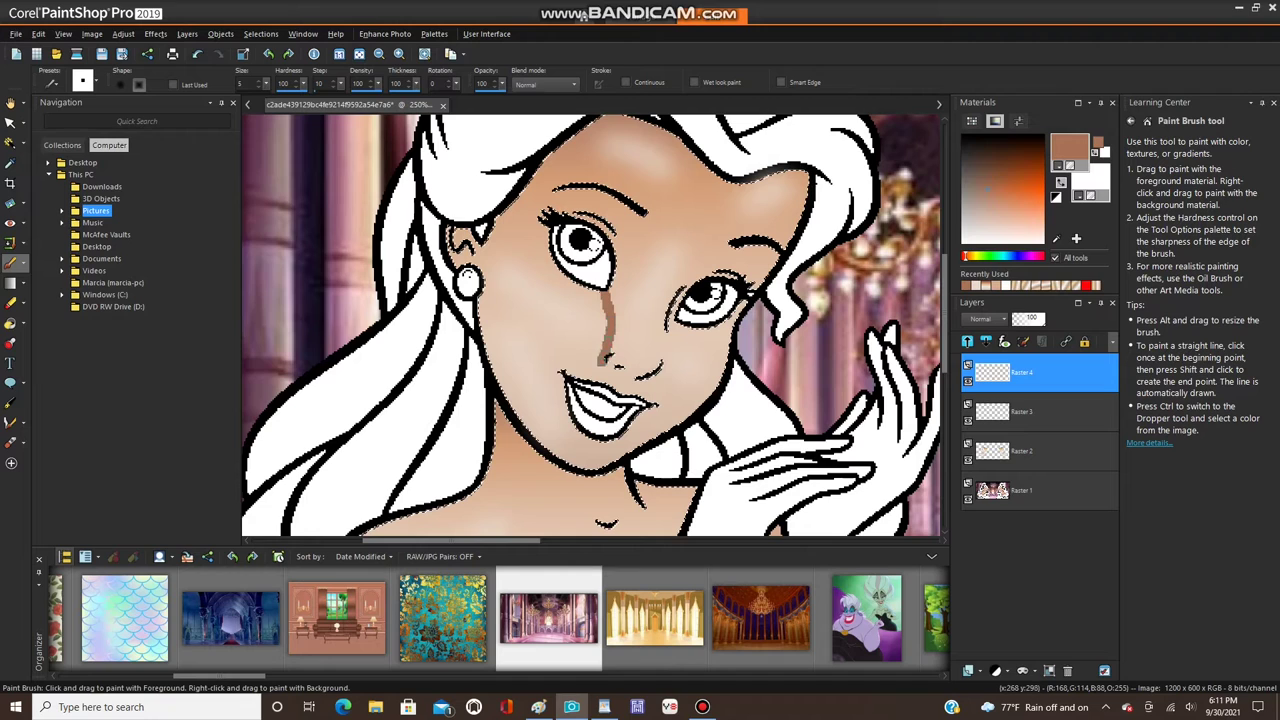
{"action": "left_click_drag", "start_coordinate": [539, 363], "coordinate": [477, 298]}
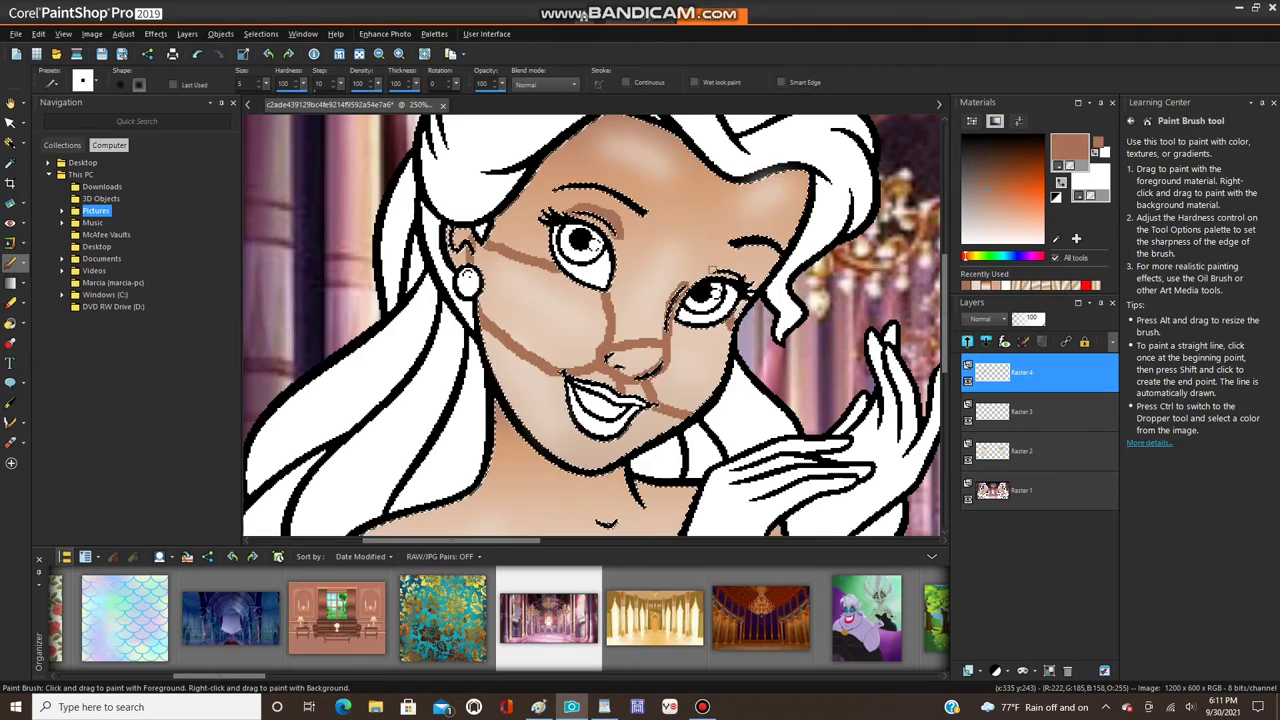
{"action": "left_click_drag", "start_coordinate": [706, 272], "coordinate": [745, 274]}
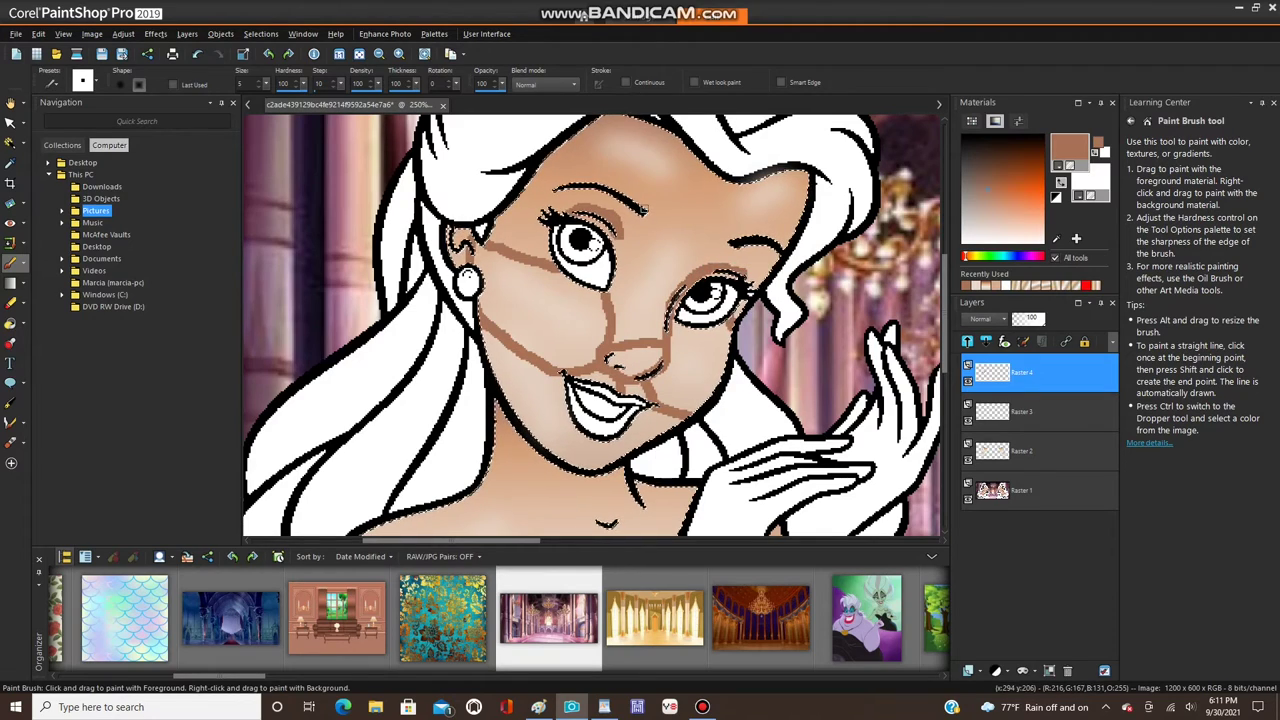
- Paint short brown shadow strokes along the left princess's neck, collarbone and underarm lines
{"action": "scroll", "coordinate": [612, 471], "scroll_direction": "down", "scroll_amount": 3}
{"action": "scroll", "coordinate": [610, 400], "scroll_direction": "up", "scroll_amount": 3}
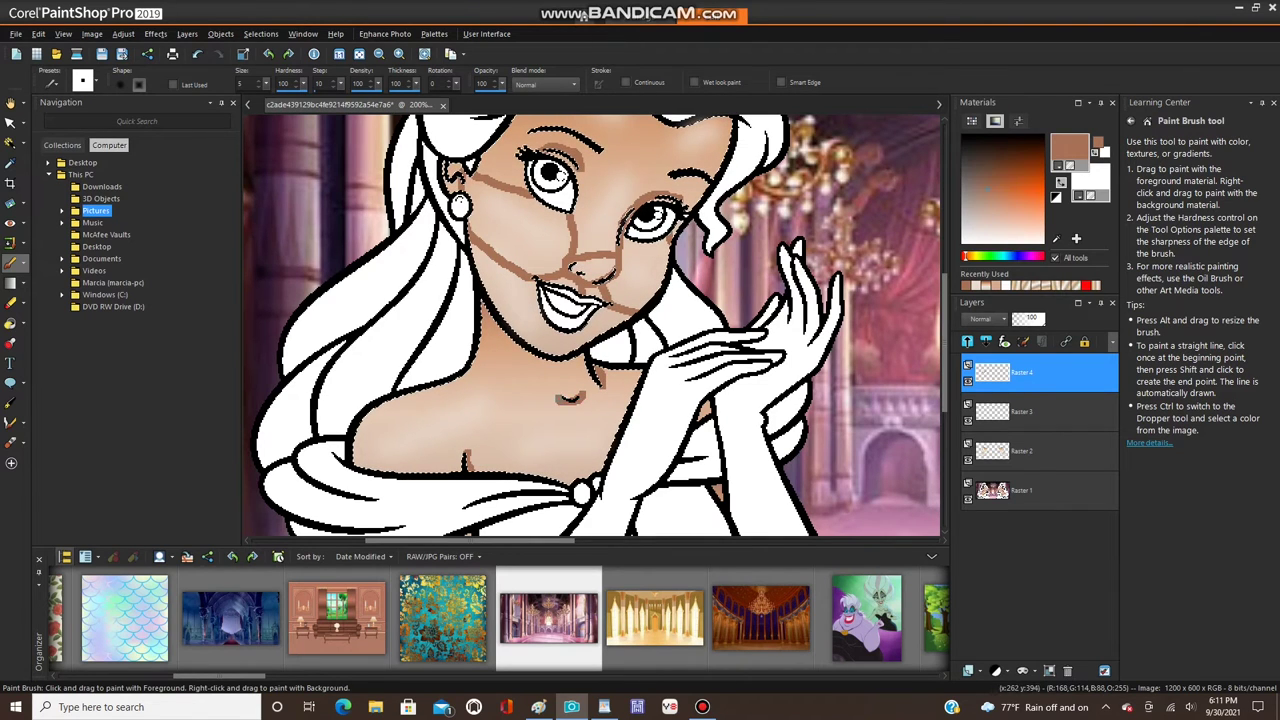
{"action": "scroll", "coordinate": [529, 239], "scroll_direction": "down", "scroll_amount": 3}
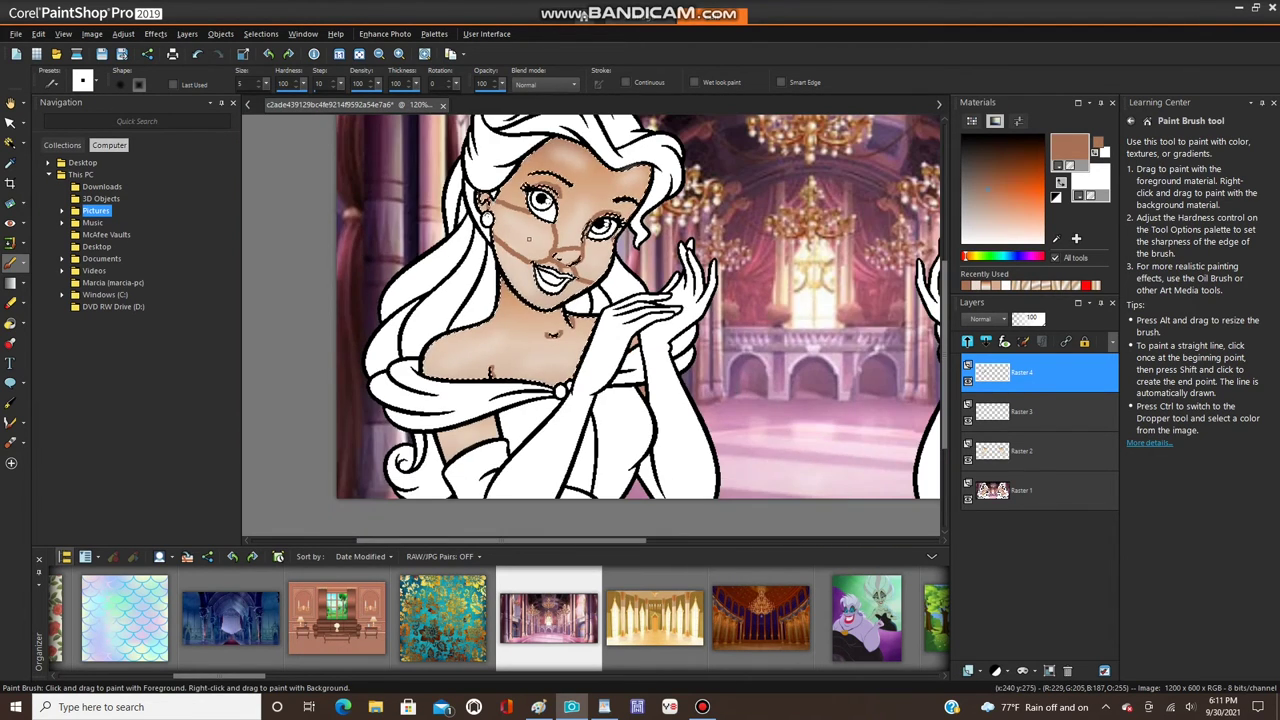
- Place a horizontally mirrored copy of the left princess's brown shadow strokes over the right princess's face and chest
{"action": "scroll", "coordinate": [529, 239], "scroll_direction": "down", "scroll_amount": 2}
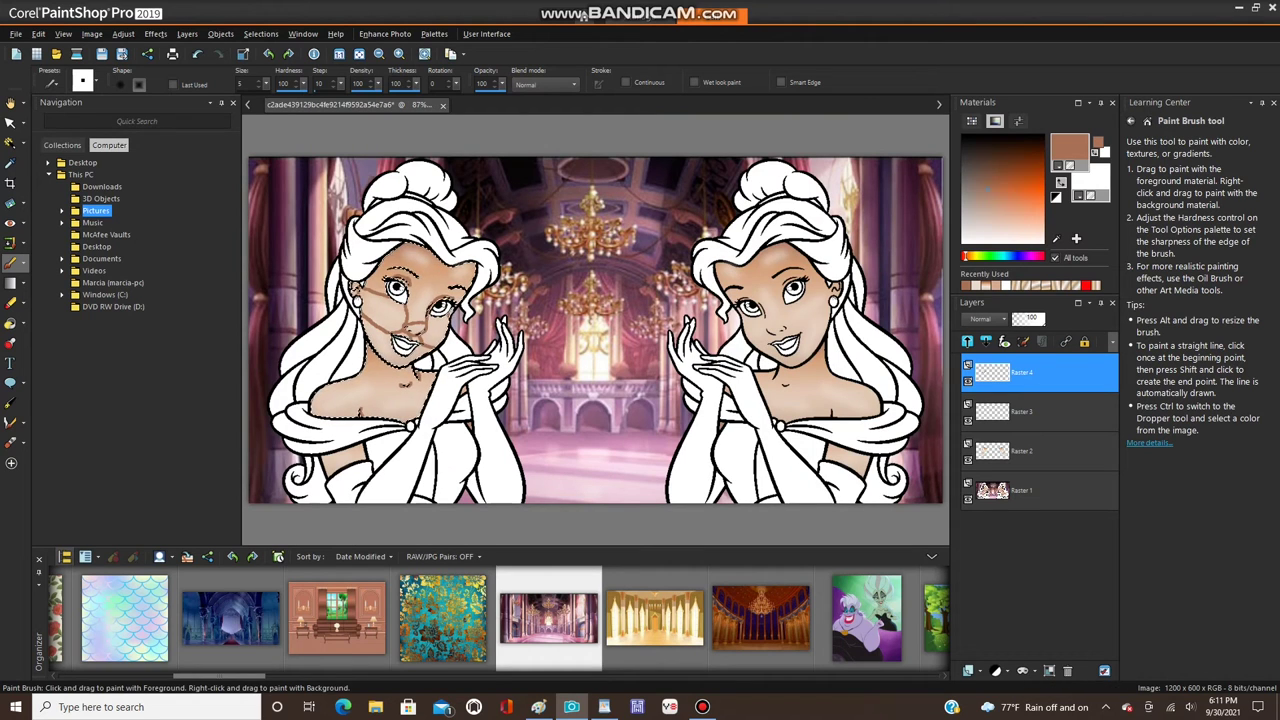
{"action": "left_click", "coordinate": [92, 33]}
{"action": "mouse_move", "coordinate": [160, 251]}
{"action": "left_click", "coordinate": [284, 249]}
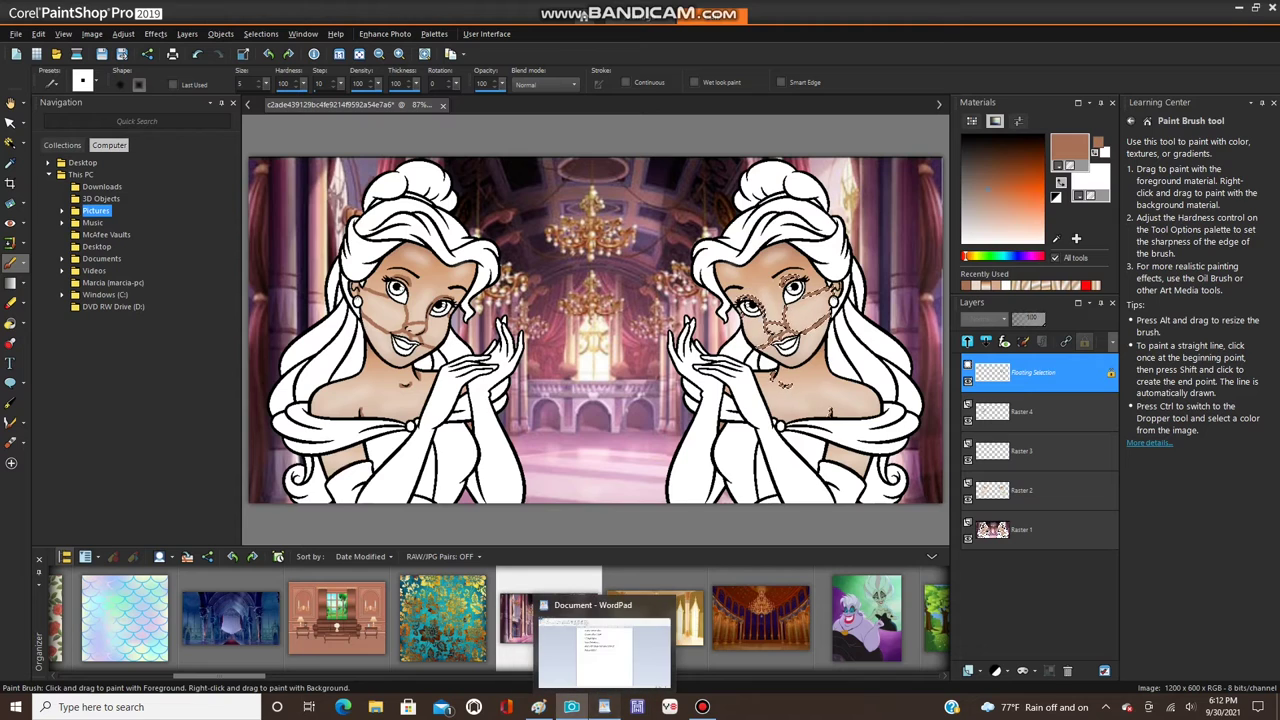
- Switch to the WordPad notes and start a new line reading "I USED THE WAND TOOL TO KEEP THE"
{"action": "left_click", "coordinate": [604, 707]}
{"action": "left_click", "coordinate": [702, 707]}
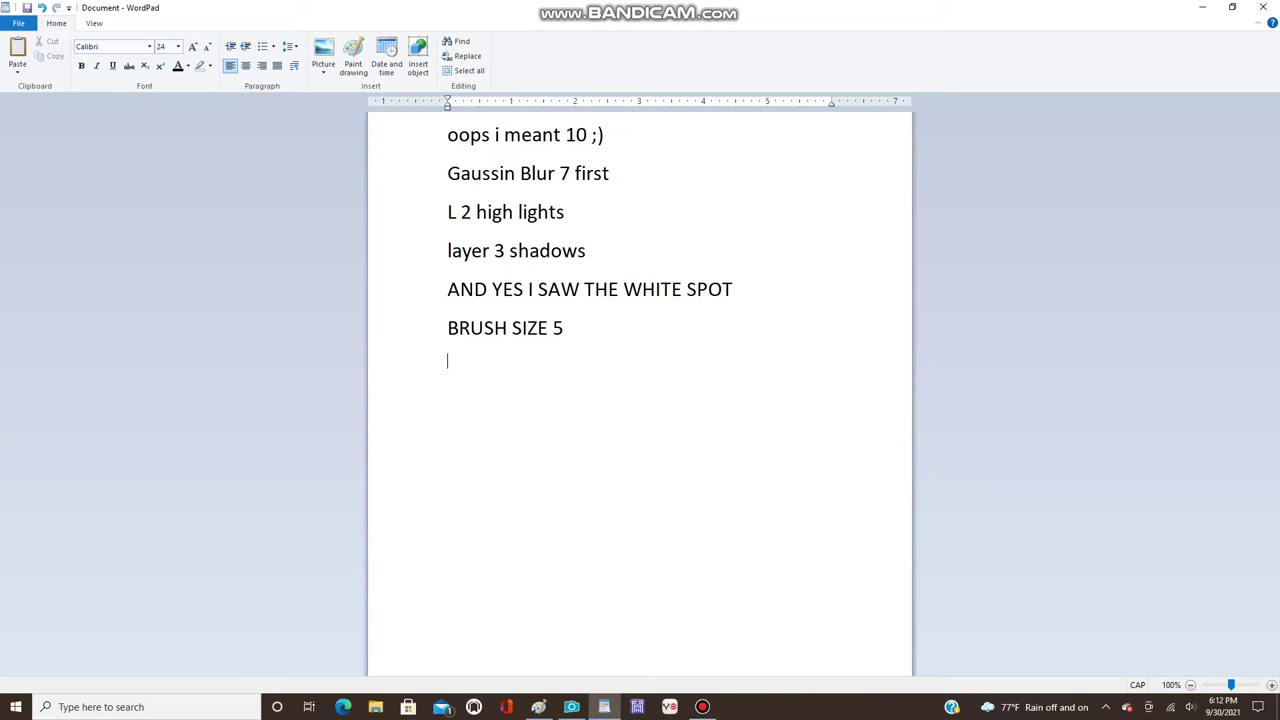
{"action": "type", "text": "I USED THE WAN"}
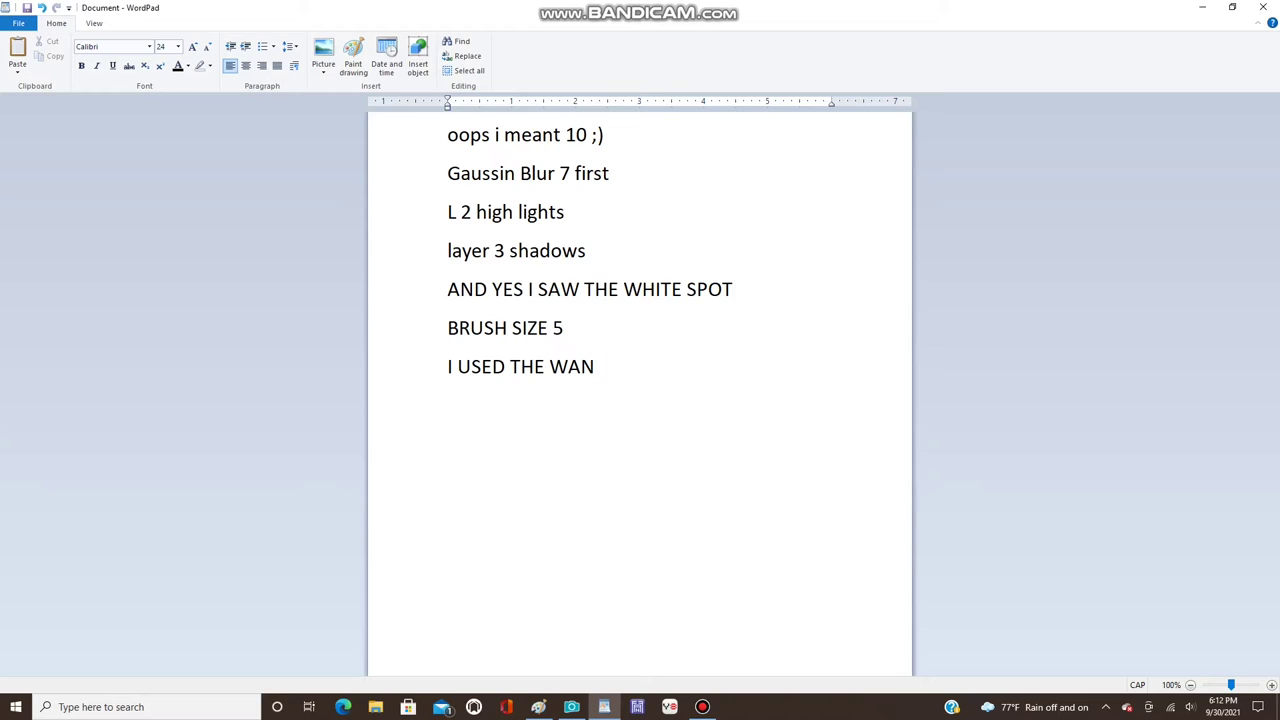
{"action": "type", "text": "D TOOL TO"}
{"action": "type", "text": "KEEP"}
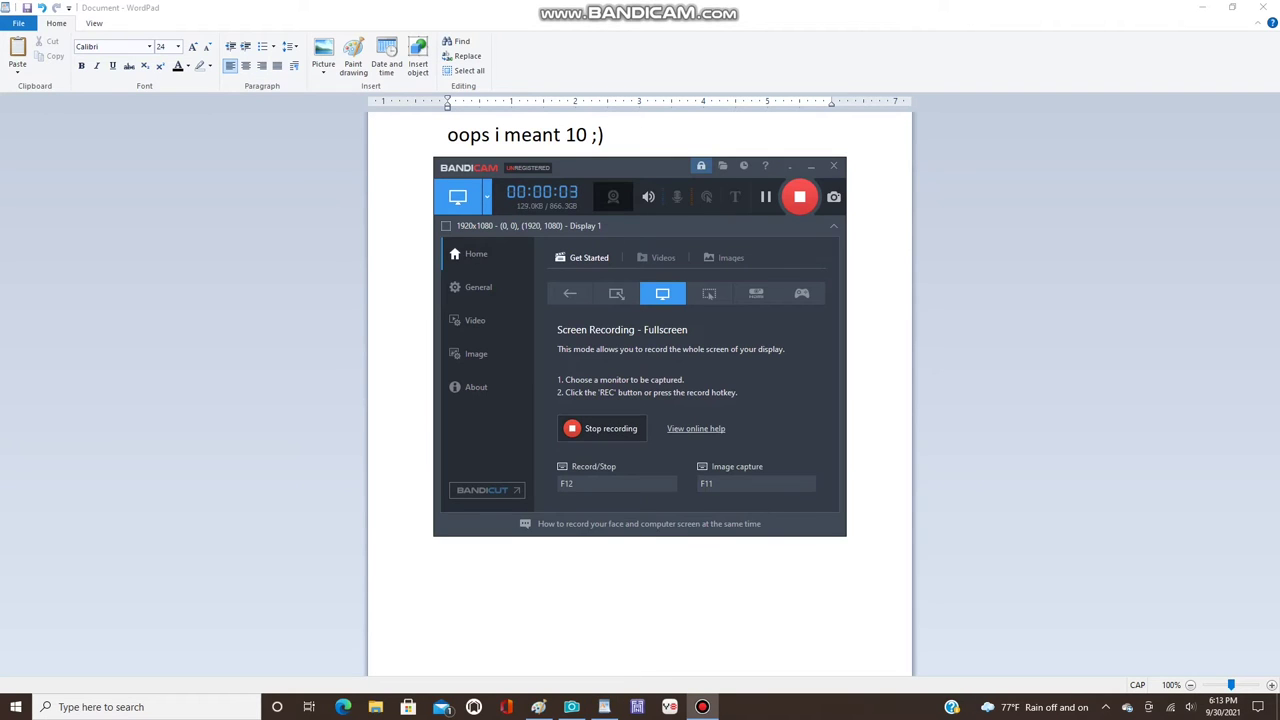
{"action": "left_click", "coordinate": [811, 166]}
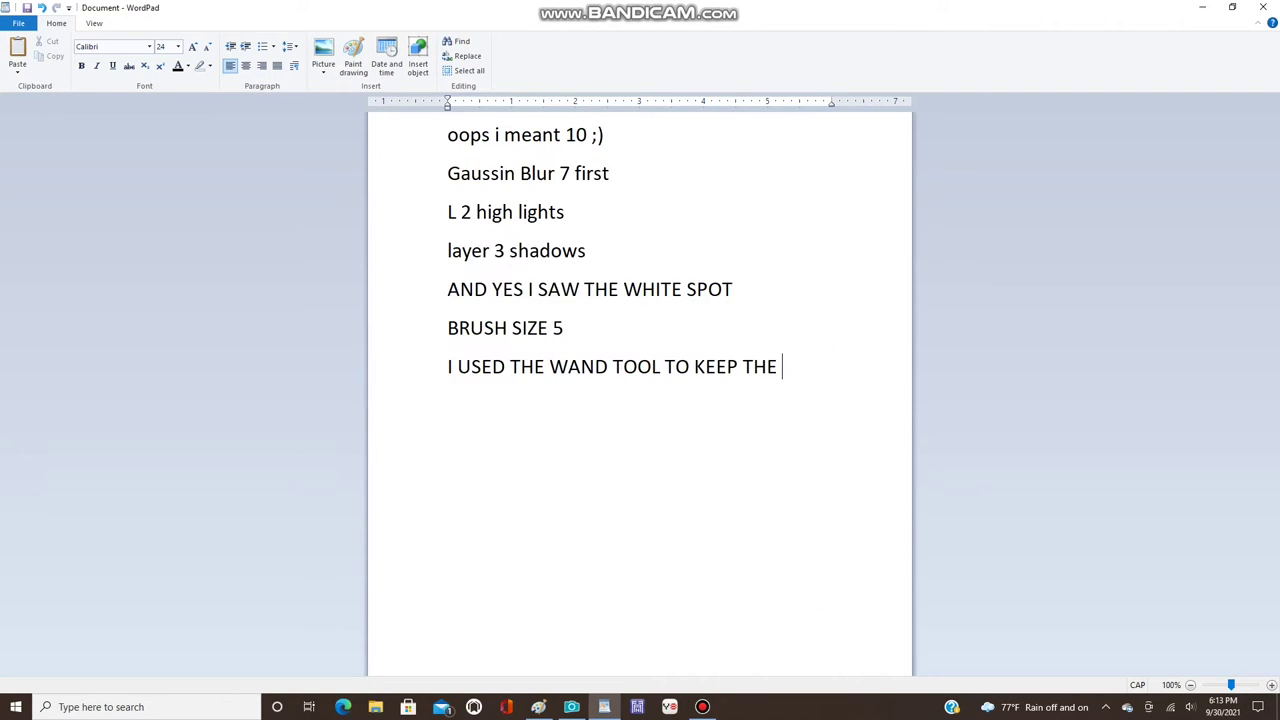
- Continue the wand tool note with "COLOR FROM KEEPING FROM FILLING IN THE BLACK LINES LATER"
{"action": "type", "text": "COLOR"}
{"action": "type", "text": "FROM"}
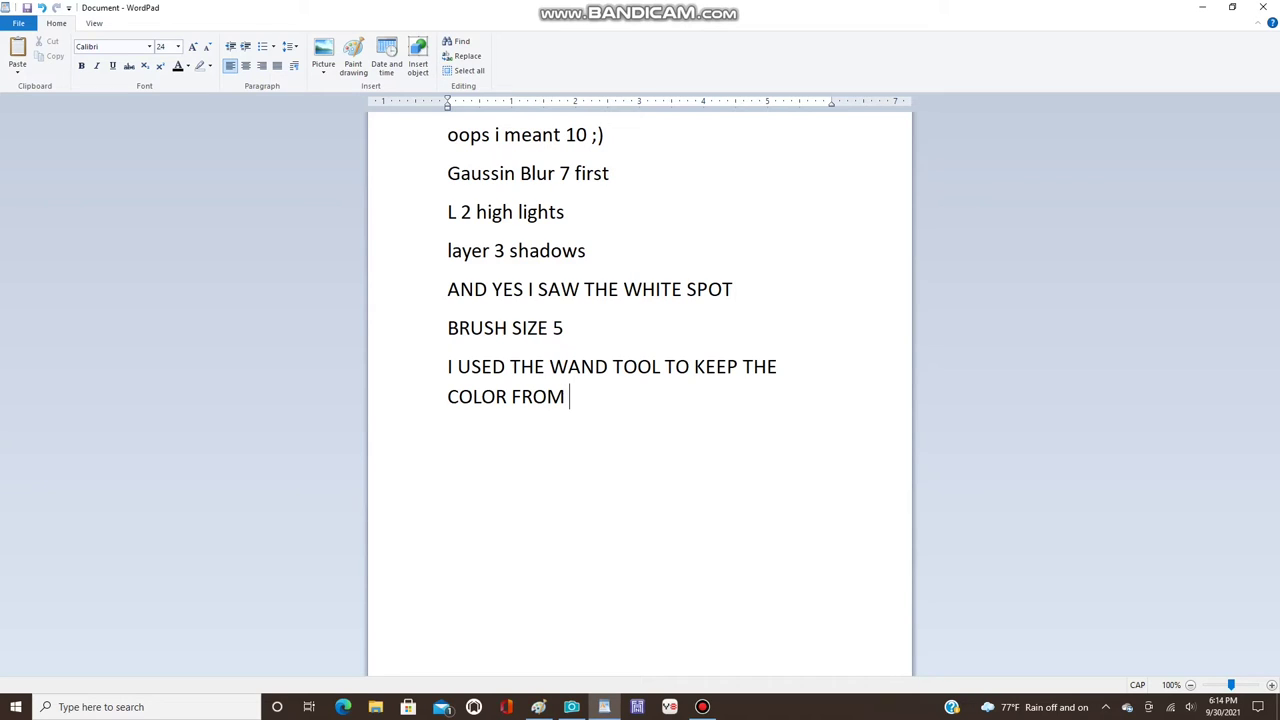
{"action": "type", "text": "KEEPING G"}
{"action": "key", "text": "BackSpace"}
{"action": "type", "text": "FROM"}
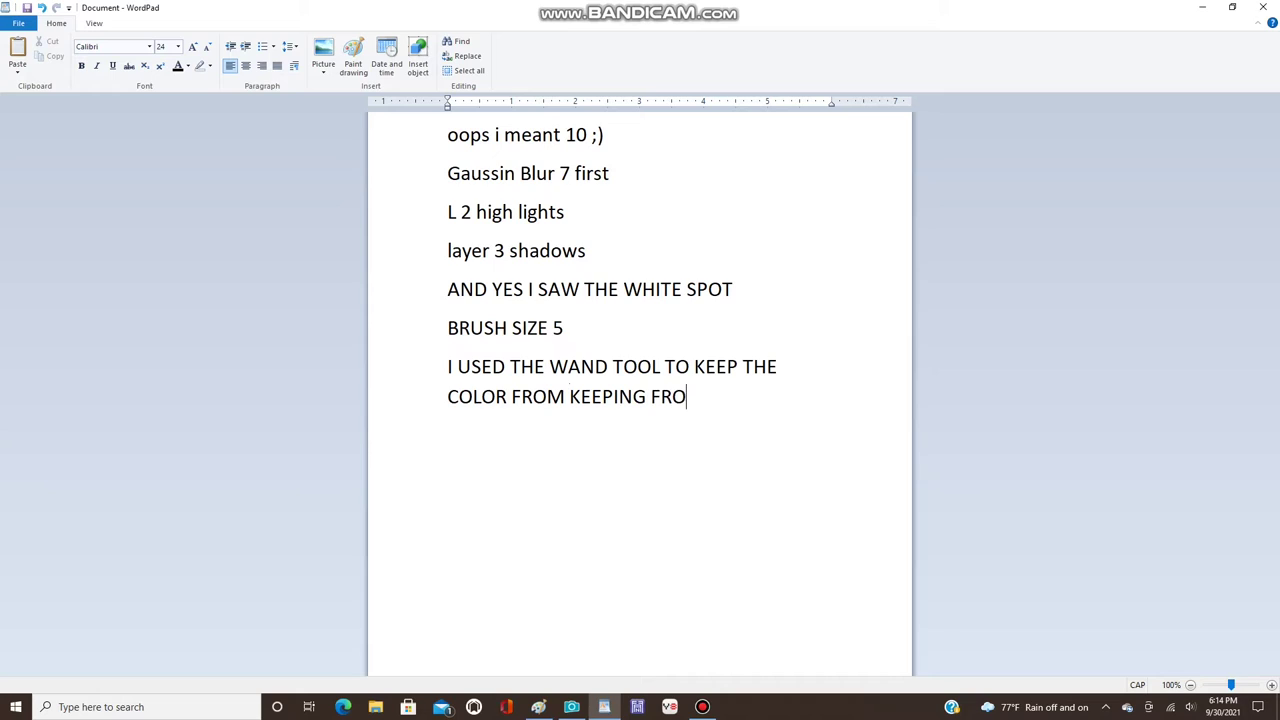
{"action": "type", "text": " FILLING IN THE "}
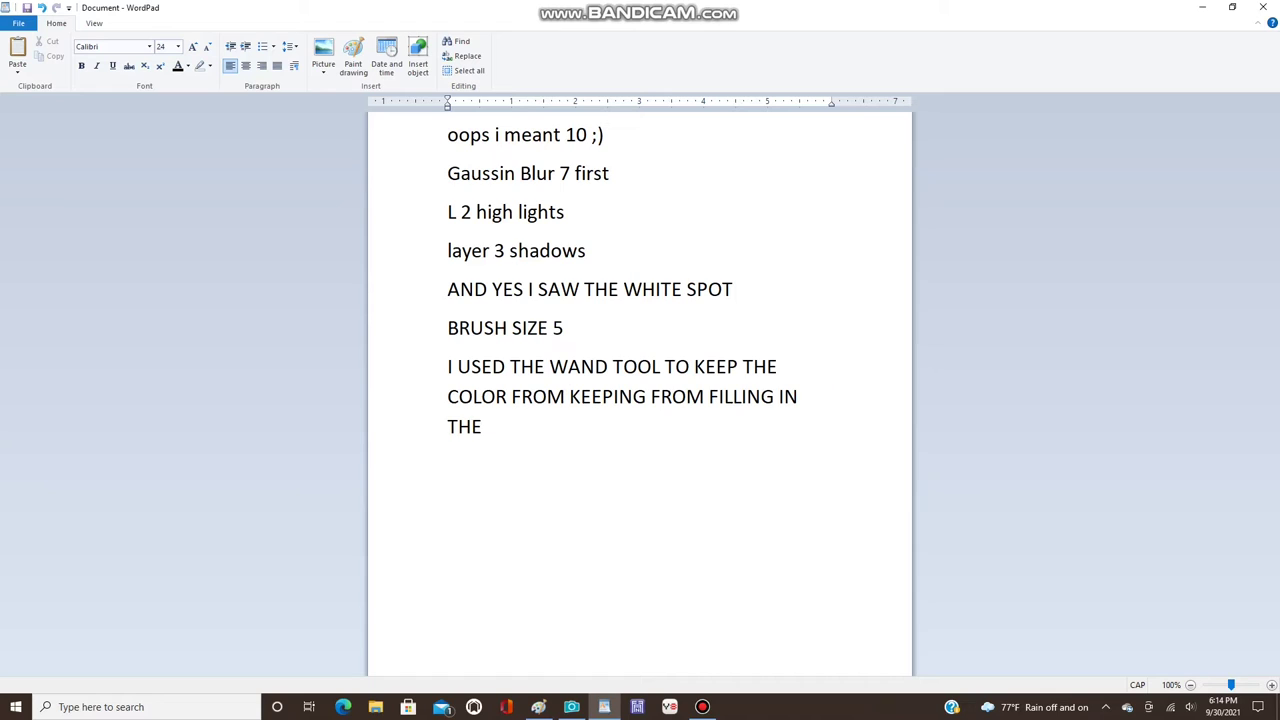
{"action": "type", "text": "BLACK LINES"}
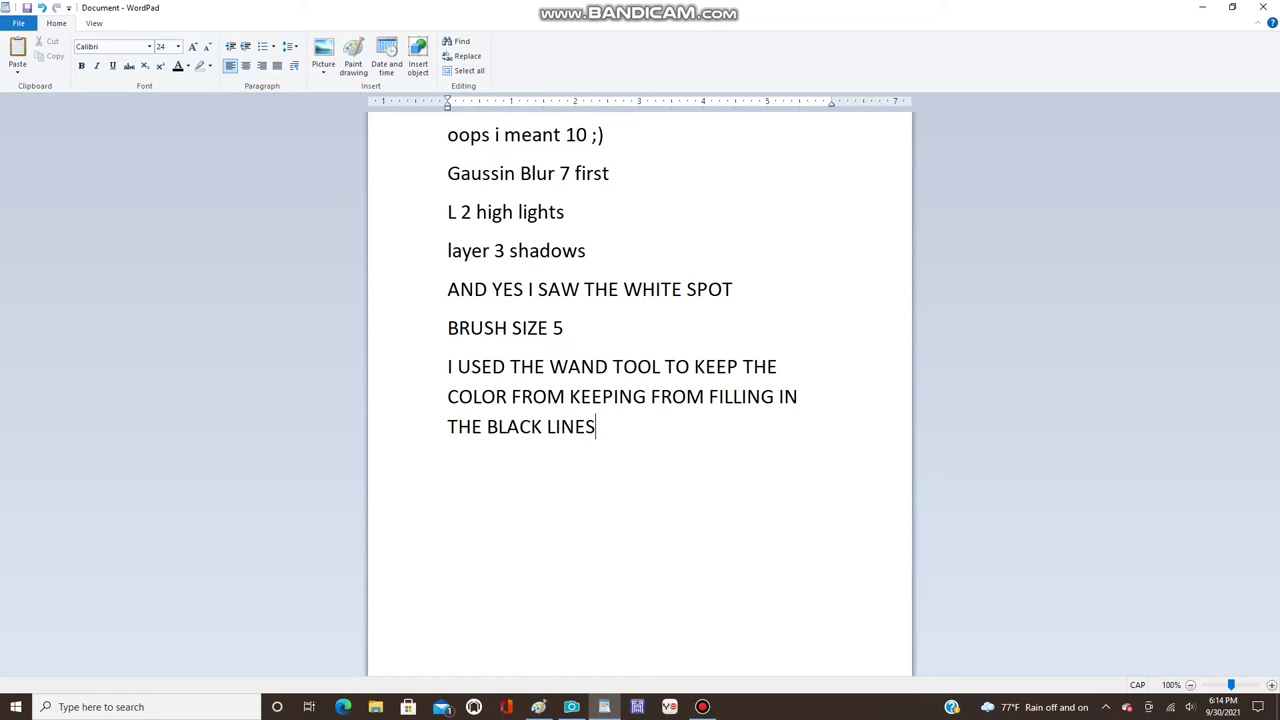
{"action": "type", "text": " LATER"}
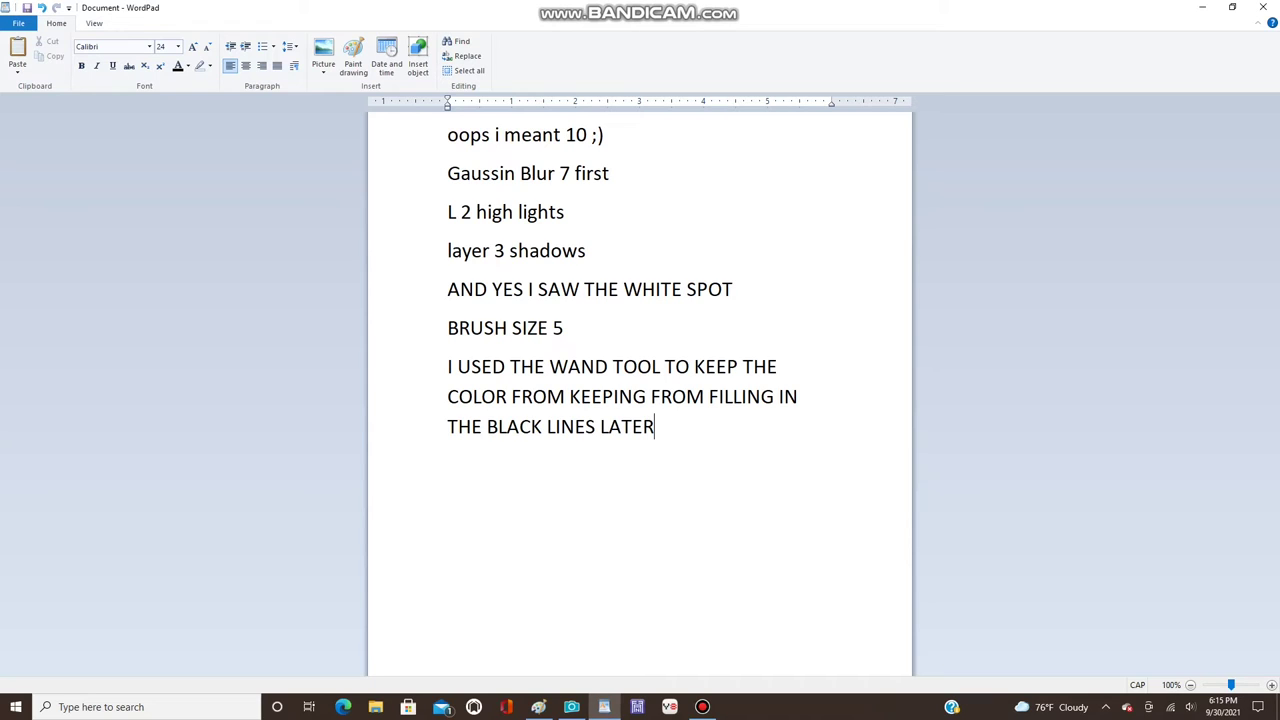
- Insert "me" after the word KEEPING in the wand tool note
{"action": "left_click_drag", "start_coordinate": [570, 398], "coordinate": [646, 398]}
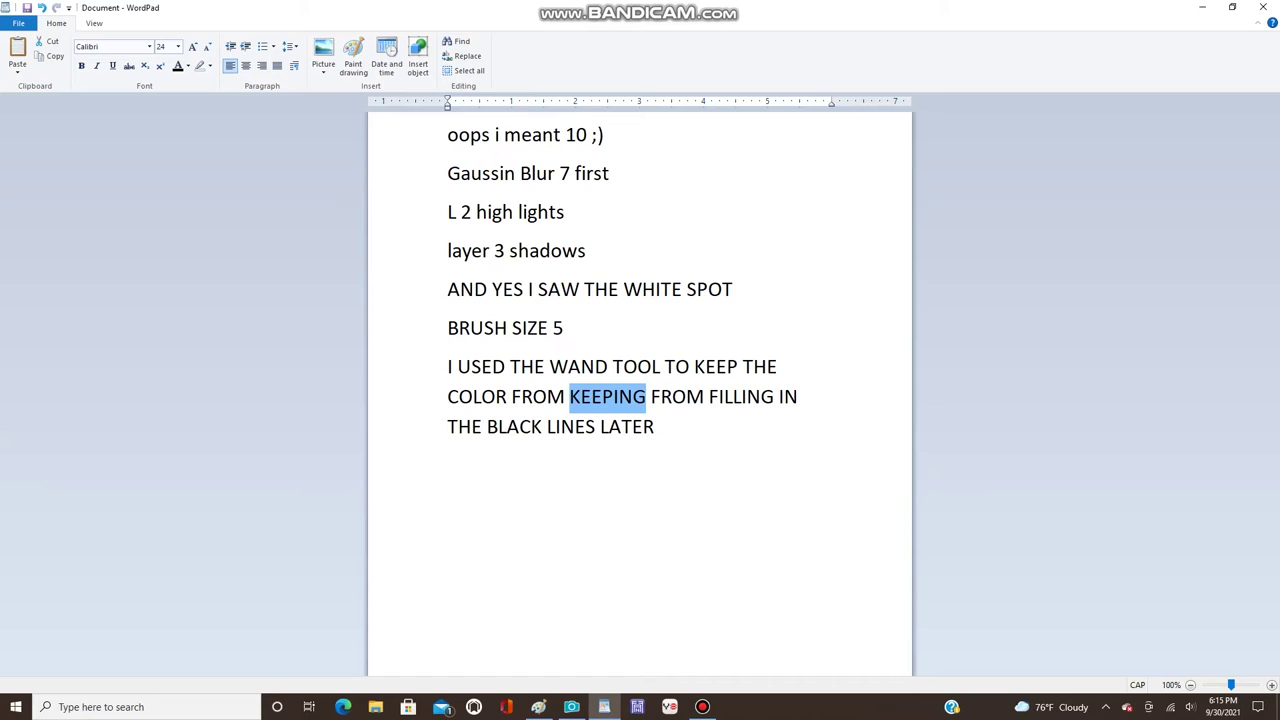
{"action": "left_click", "coordinate": [651, 397]}
{"action": "type", "text": "me"}
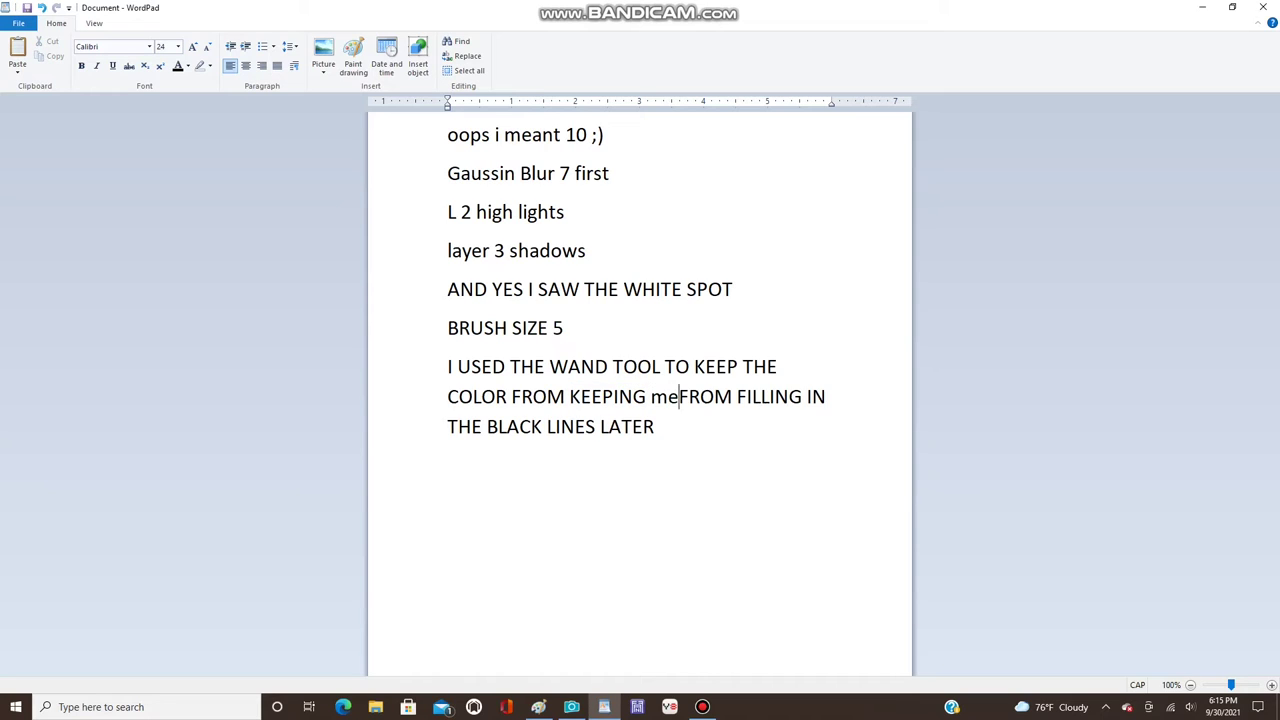
{"action": "key", "text": "BackSpace"}
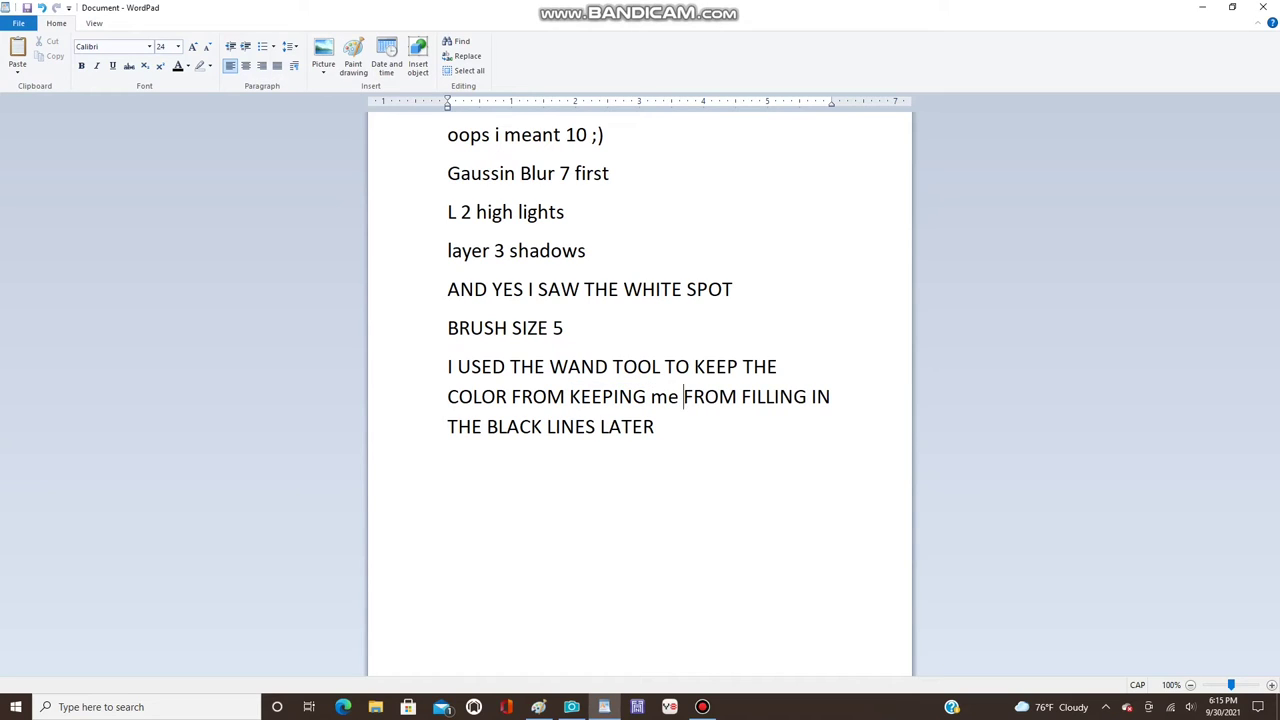
{"action": "key", "text": "BackSpace"}
- Try to insert "me" before the word FILLING in the wand tool note, and delete it
{"action": "left_click", "coordinate": [742, 397]}
{"action": "type", "text": "me"}
{"action": "key", "text": "BackSpace"}
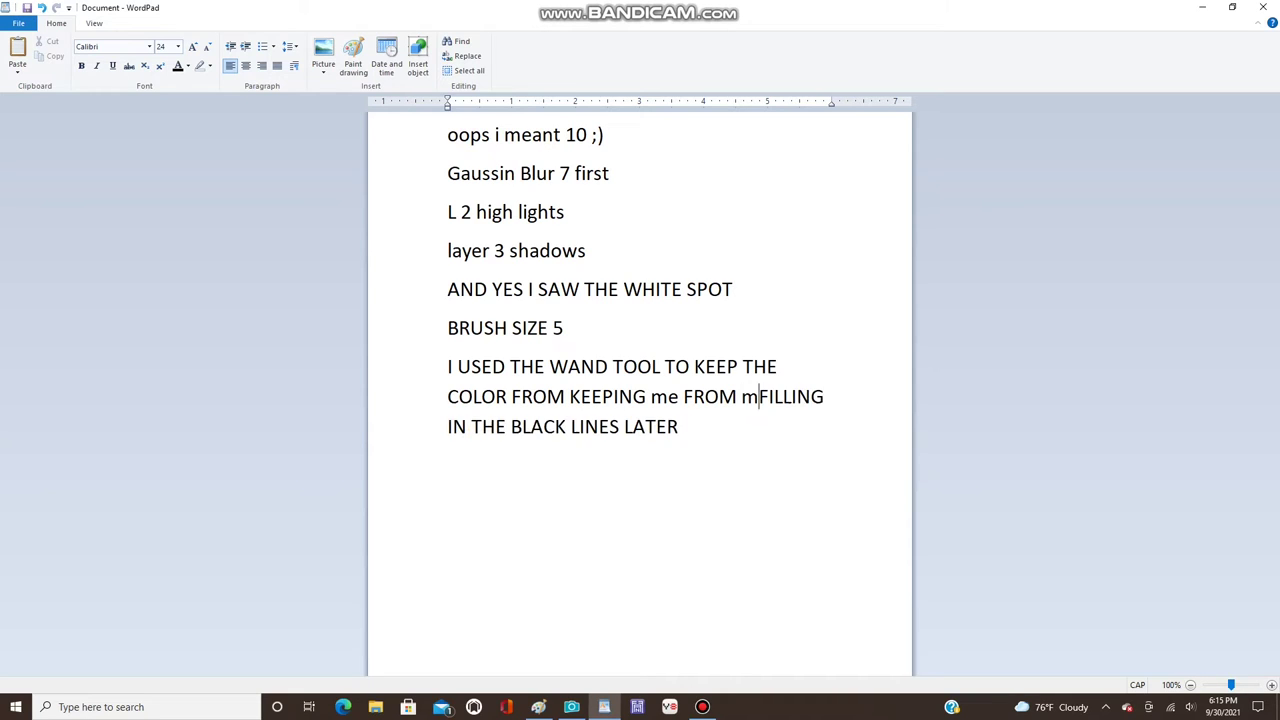
- Complete the wand tool note by inserting "messing up when i'm" before "FILLING IN THE BLACK LINES LATER"
{"action": "type", "text": "essing"}
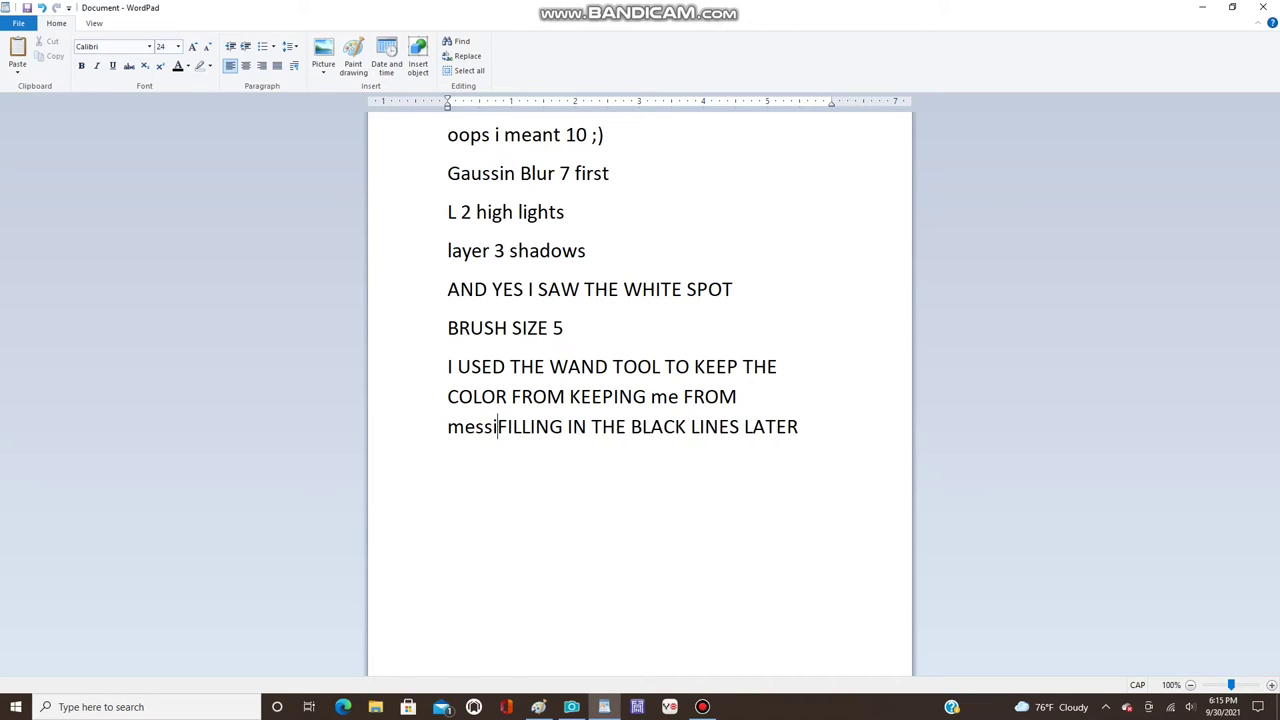
{"action": "type", "text": " u"}
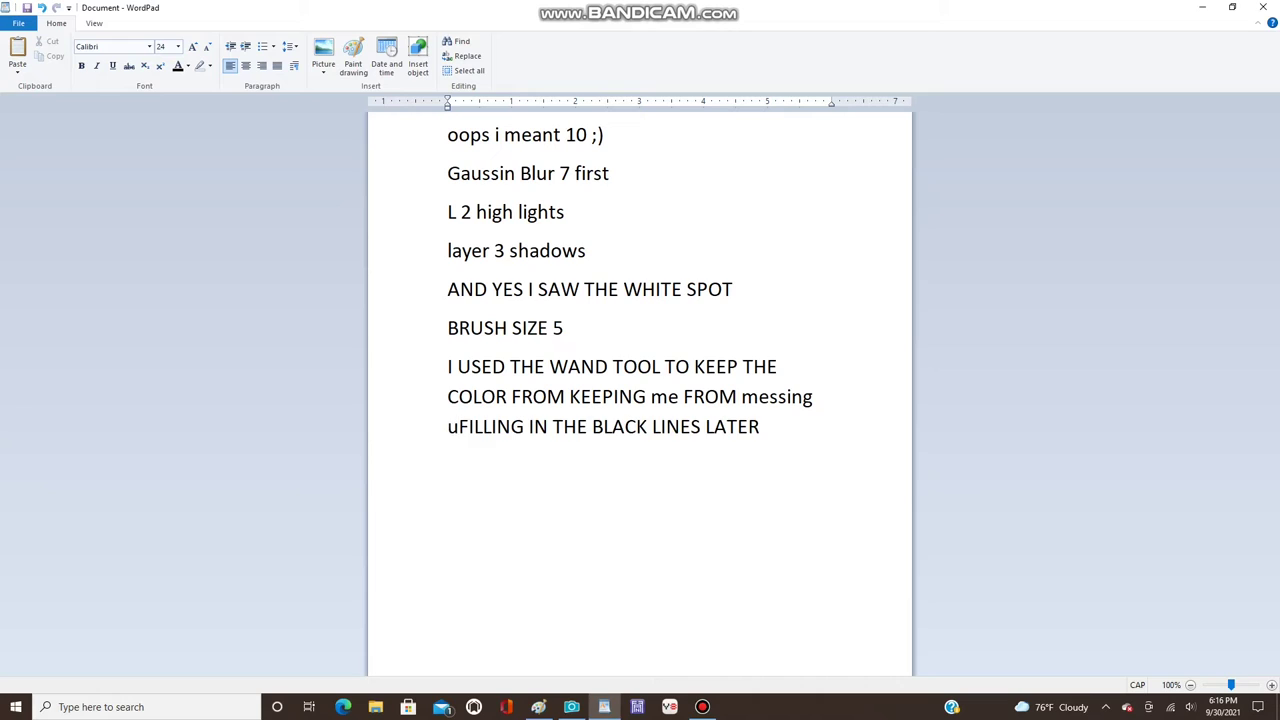
{"action": "type", "text": "p w"}
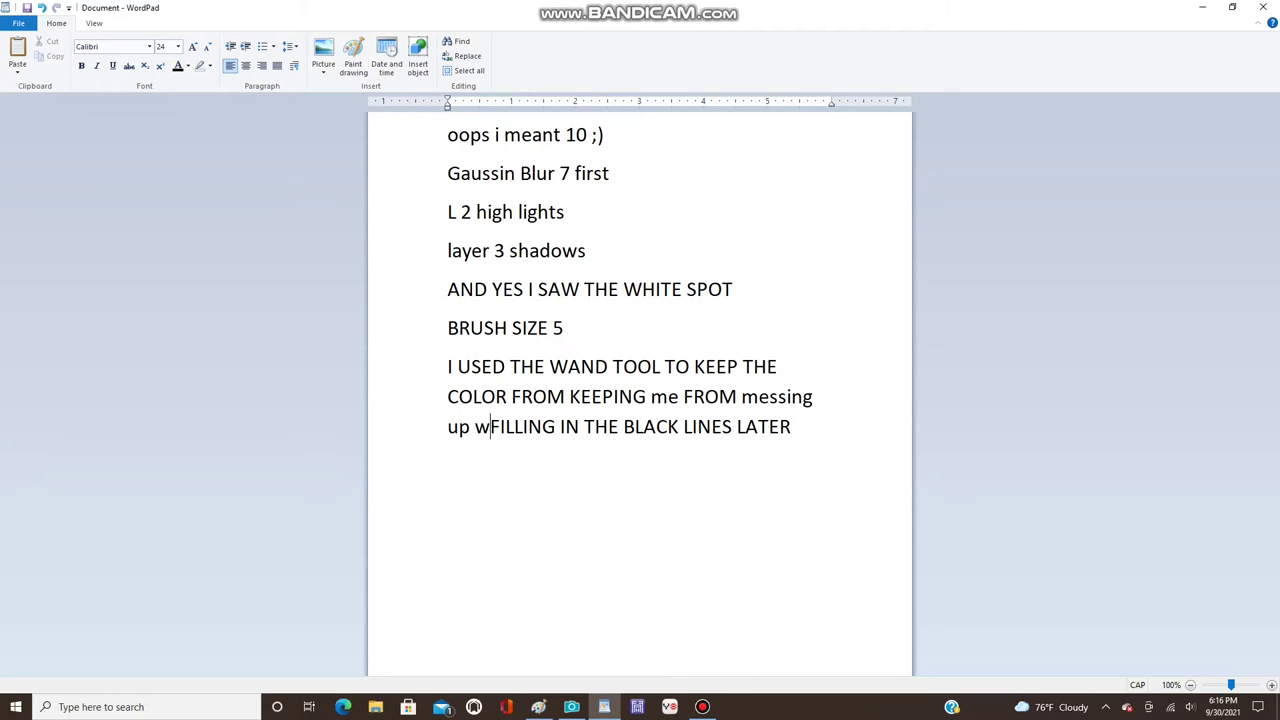
{"action": "type", "text": "hen "}
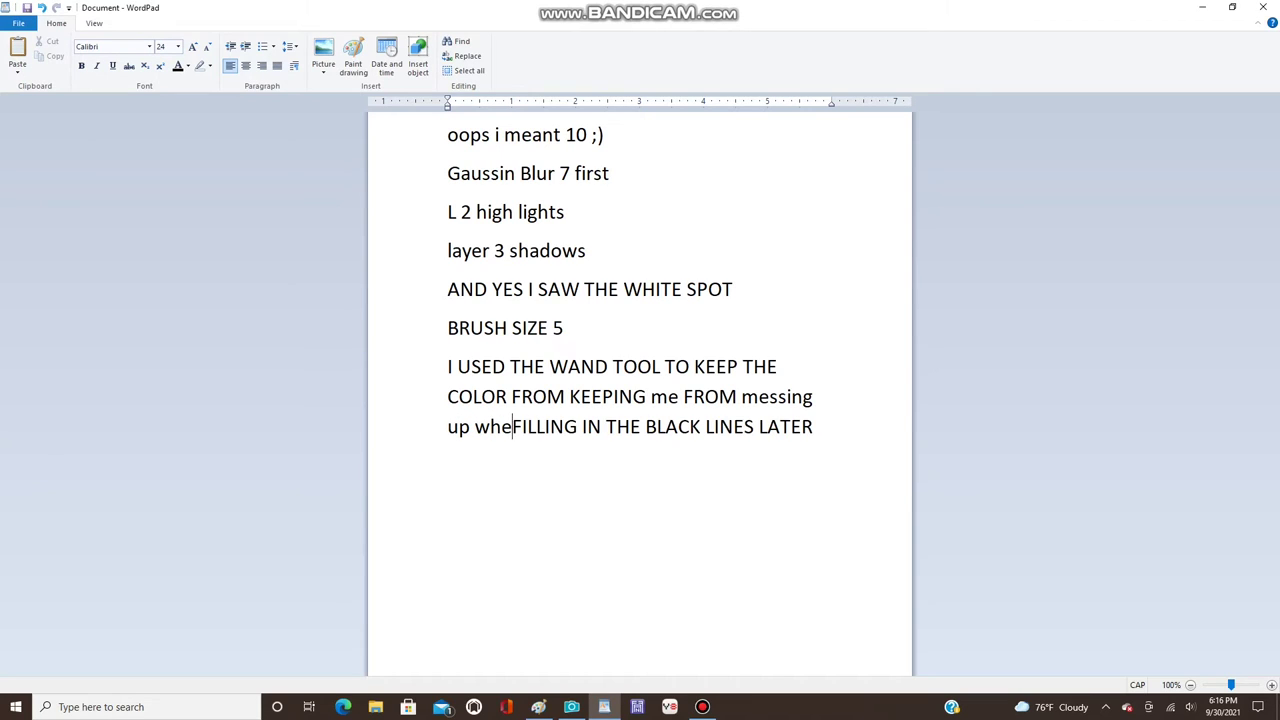
{"action": "type", "text": "i"}
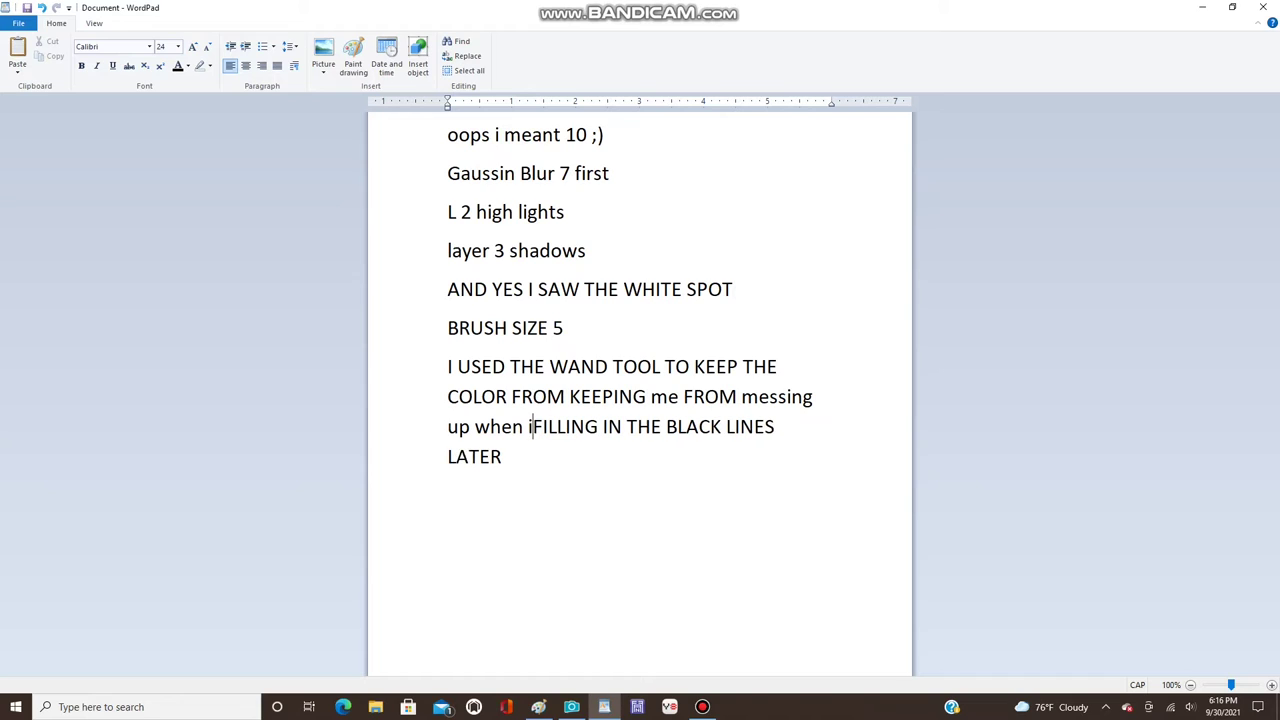
{"action": "type", "text": "'m"}
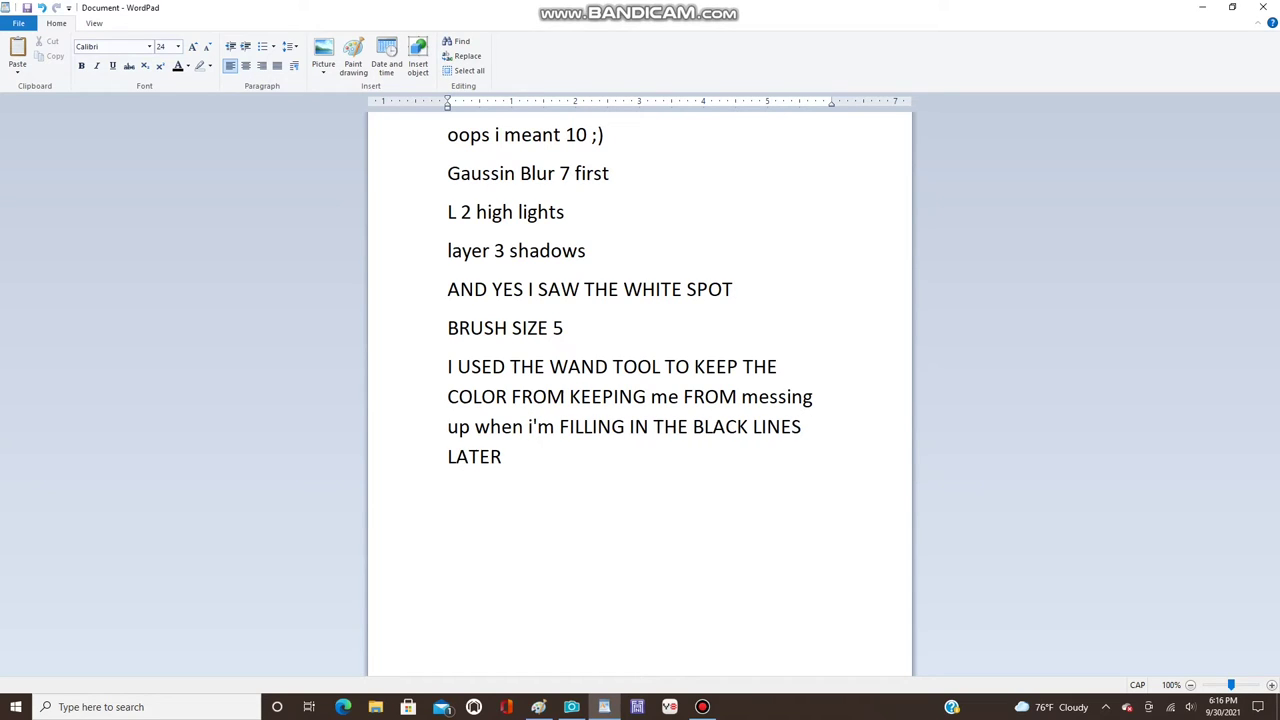
- Delete all the notes in the document
{"action": "left_click", "coordinate": [503, 457]}
{"action": "key", "text": "ctrl+a"}
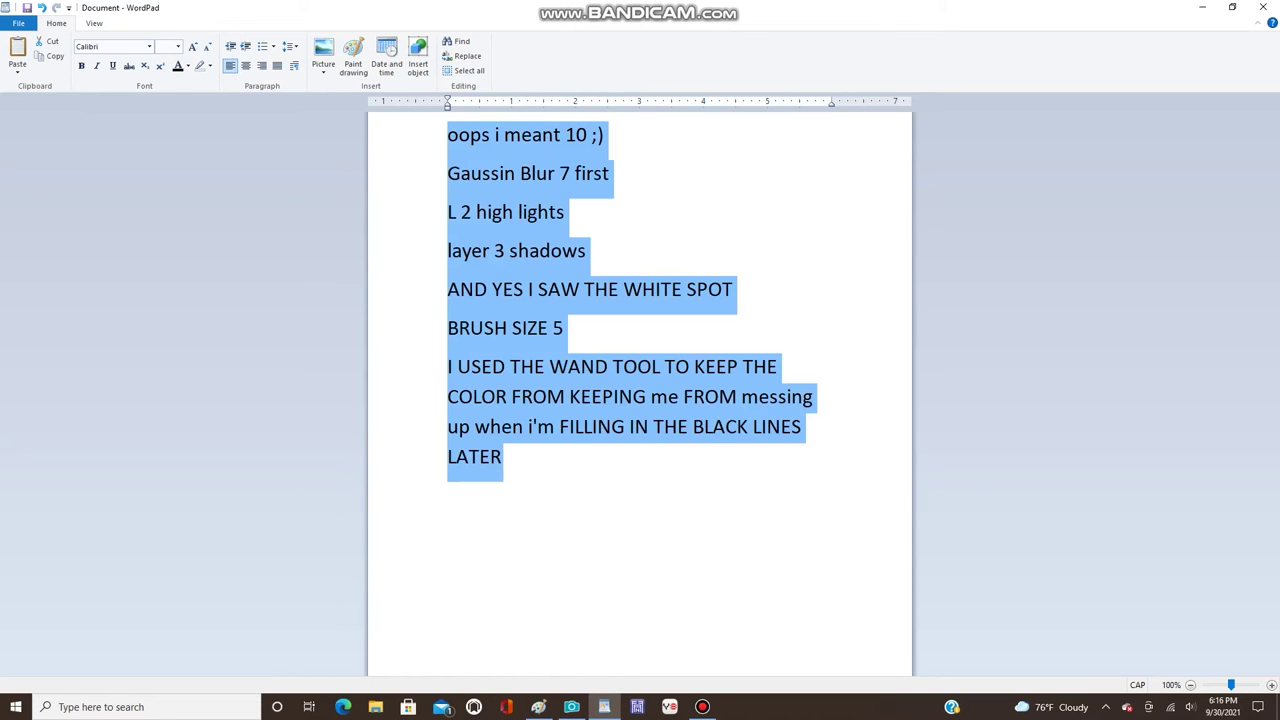
{"action": "key", "text": "BackSpace"}
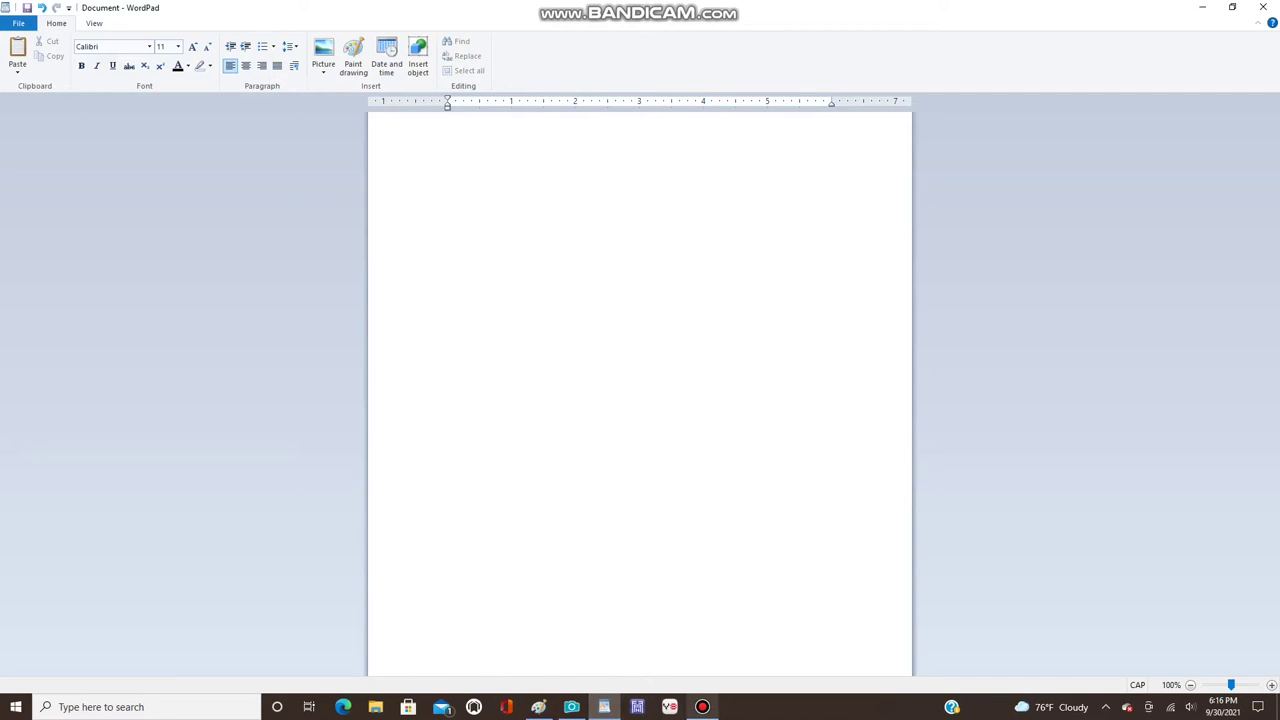
- Switch to PaintShop Pro and clear the floating selection
{"action": "left_click", "coordinate": [571, 707]}
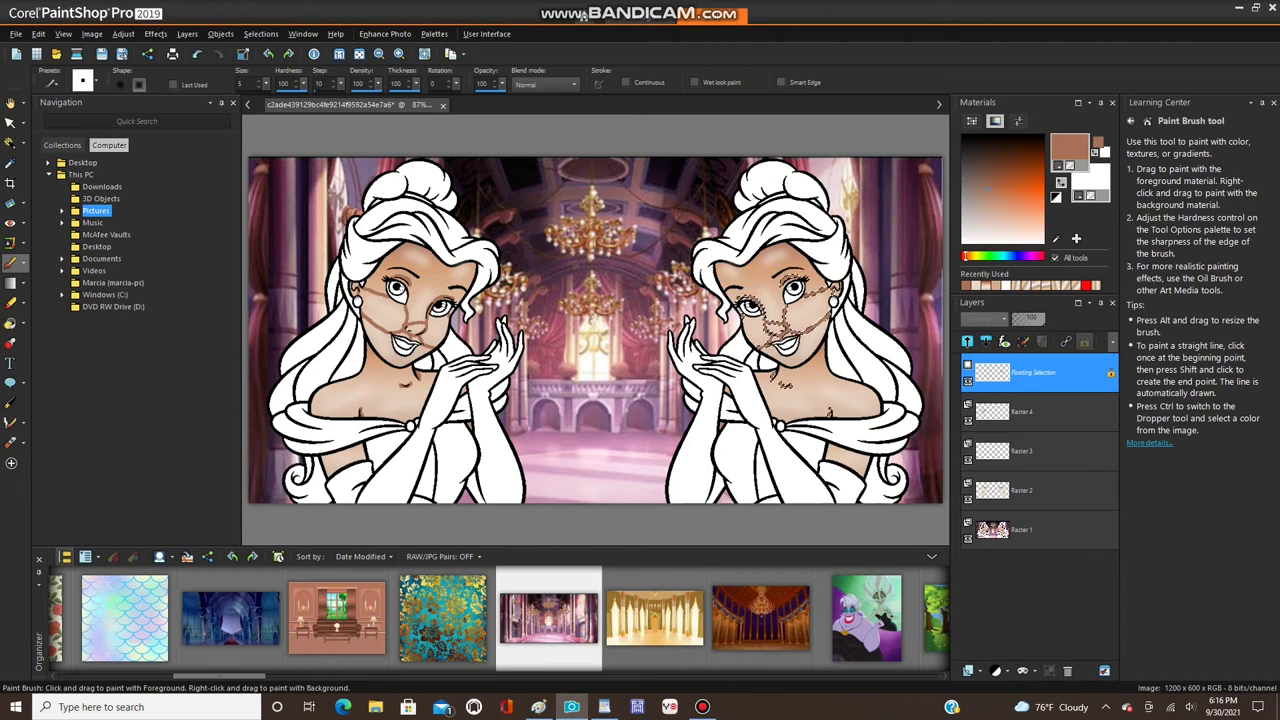
{"action": "left_click", "coordinate": [260, 33]}
{"action": "left_click", "coordinate": [290, 71]}
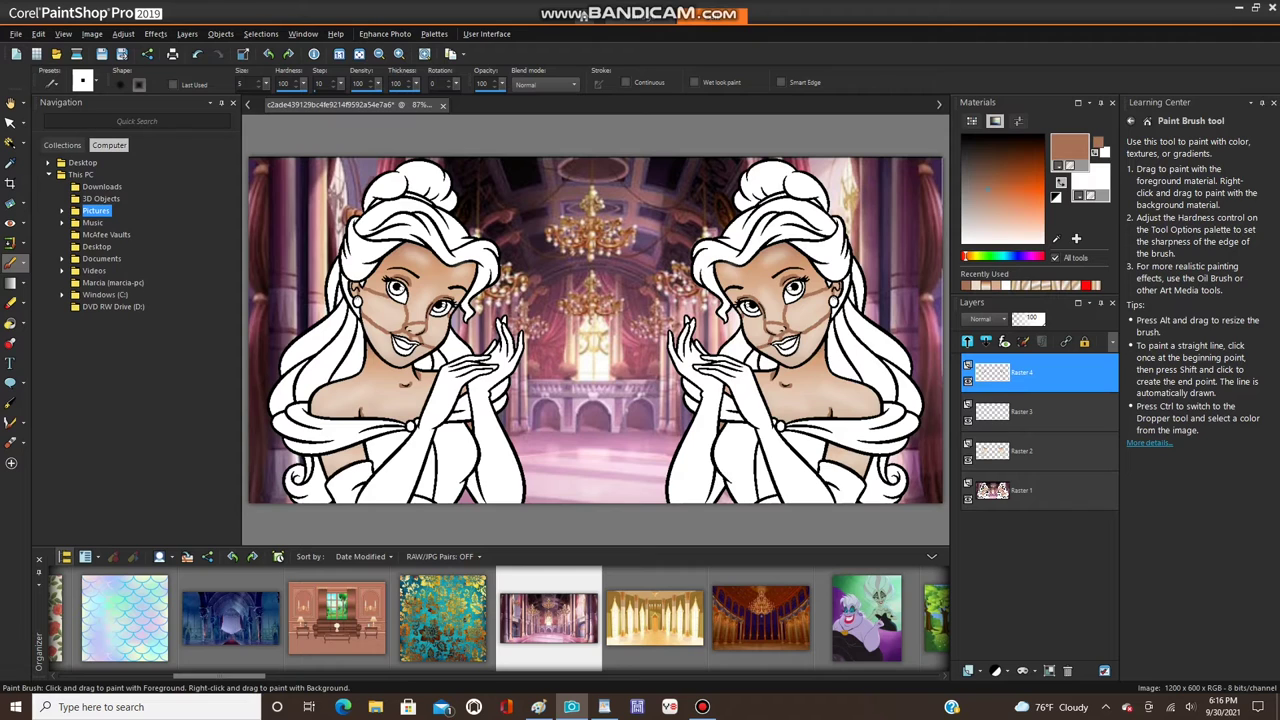
- Select the face and chest skin areas of both princesses on Raster 1 with the Magic Wand
{"action": "left_click", "coordinate": [995, 490]}
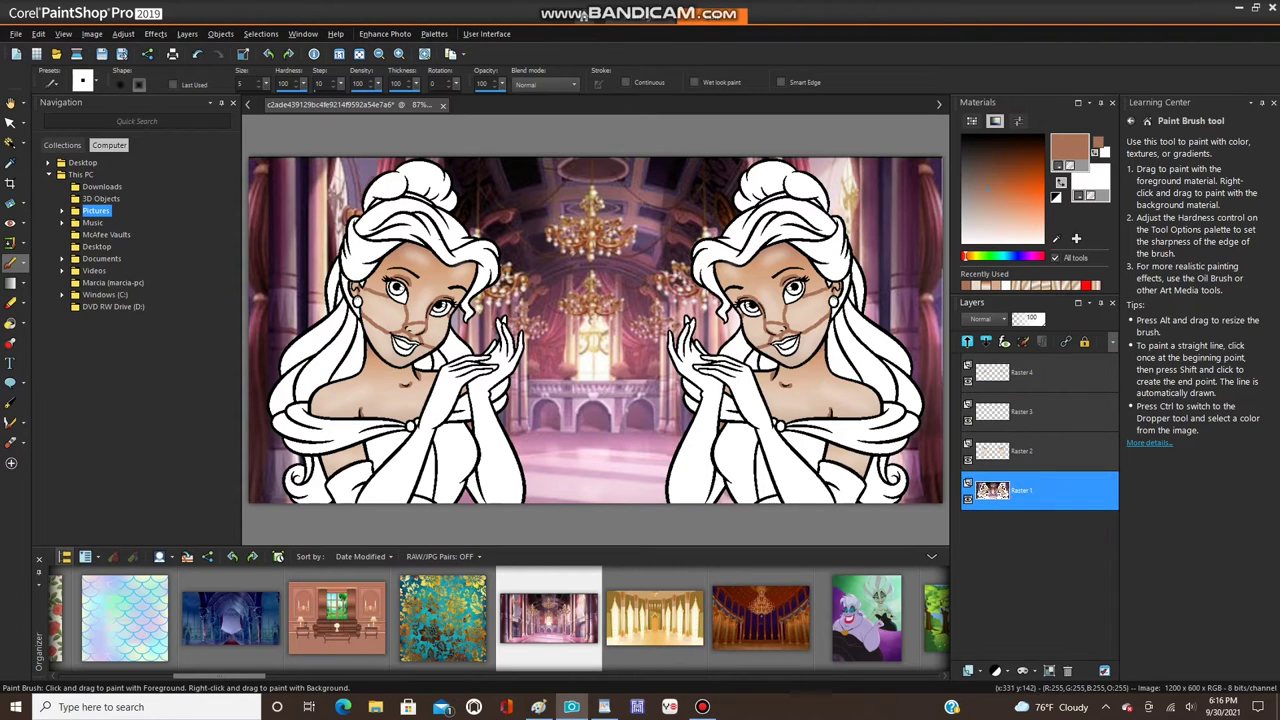
{"action": "left_click", "coordinate": [10, 143]}
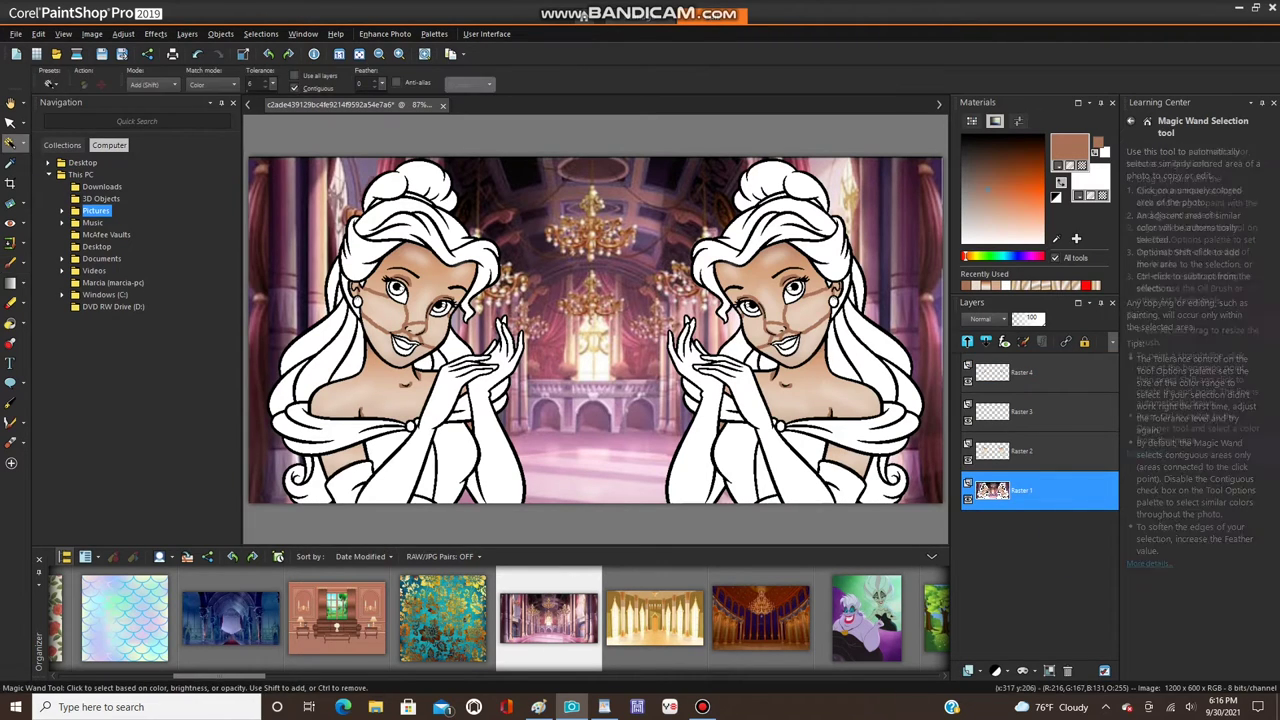
{"action": "left_click", "coordinate": [433, 278]}
{"action": "left_click", "coordinate": [385, 396]}
{"action": "left_click", "coordinate": [812, 396]}
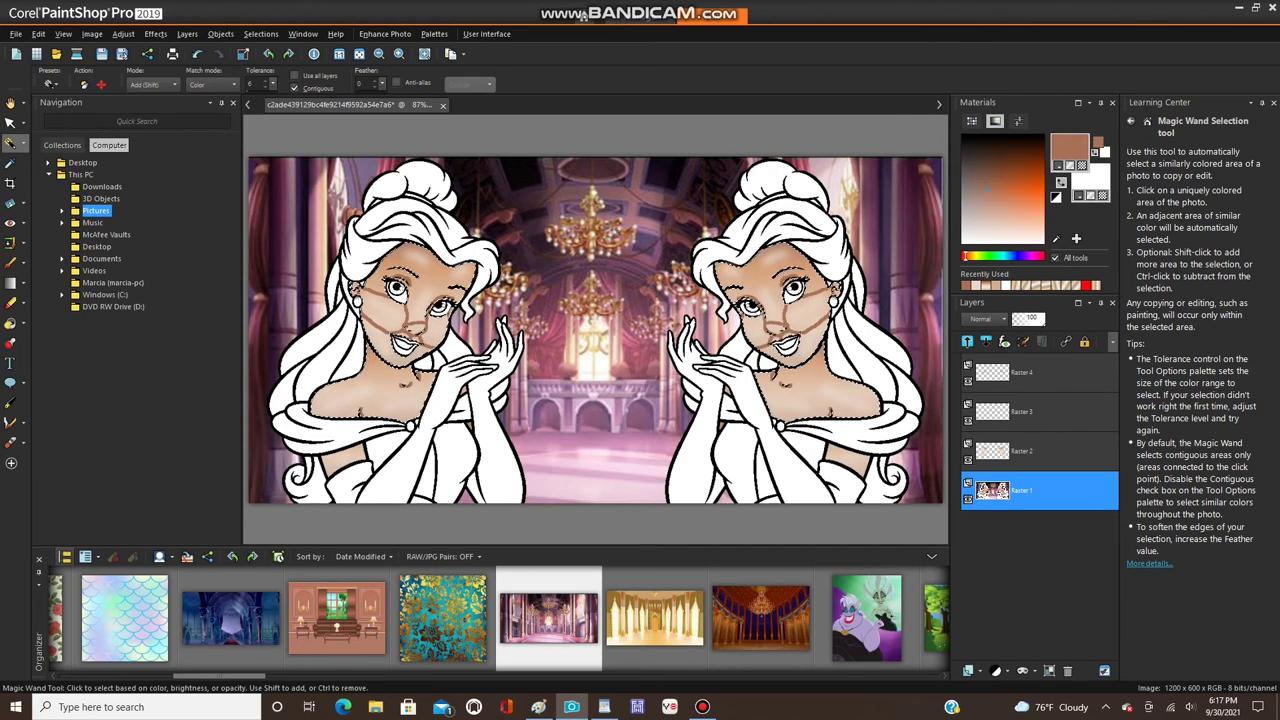
- Apply a Gaussian Blur with radius 9 to the selected skin areas on Raster 4
{"action": "left_click", "coordinate": [1022, 373]}
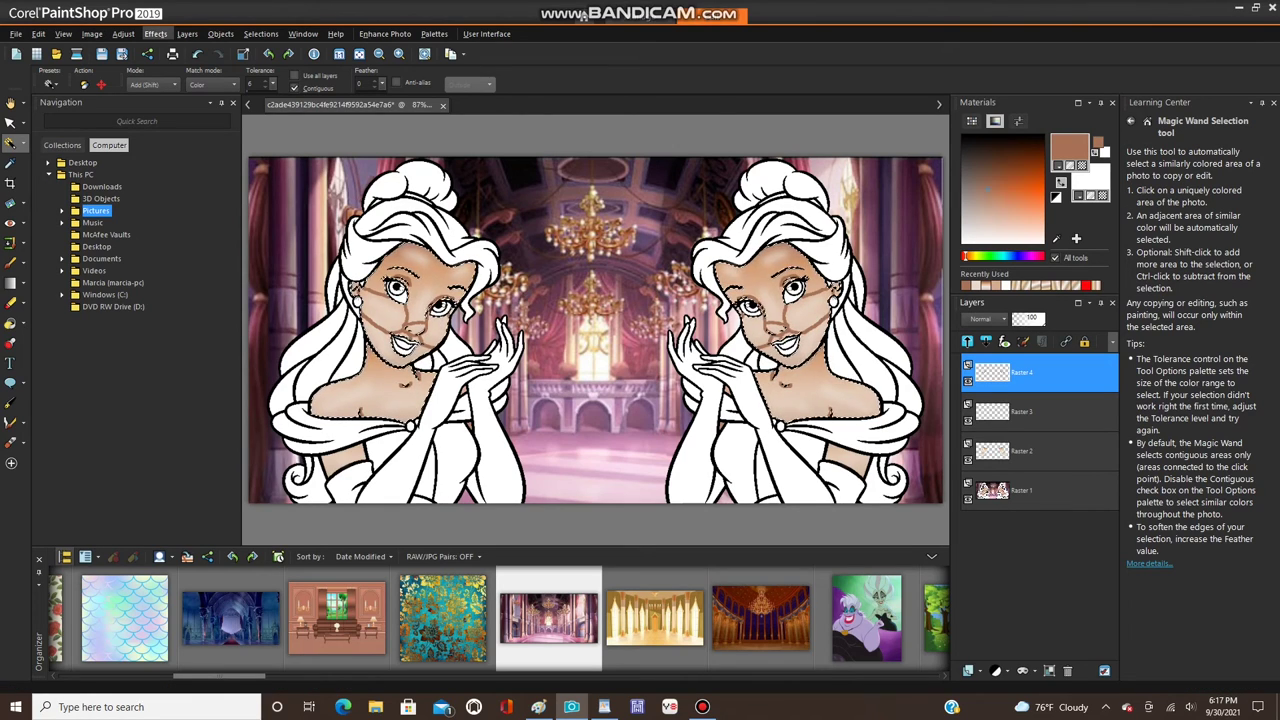
{"action": "left_click", "coordinate": [123, 33]}
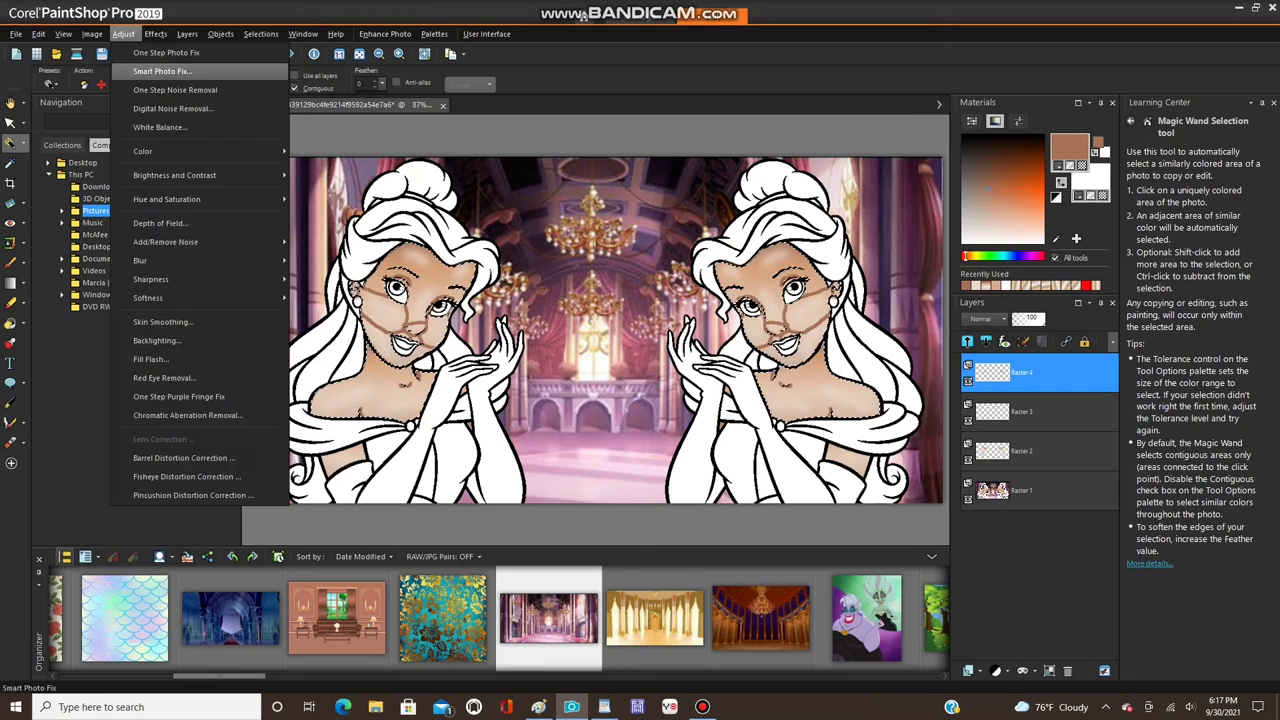
{"action": "mouse_move", "coordinate": [140, 260]}
{"action": "left_click", "coordinate": [337, 316]}
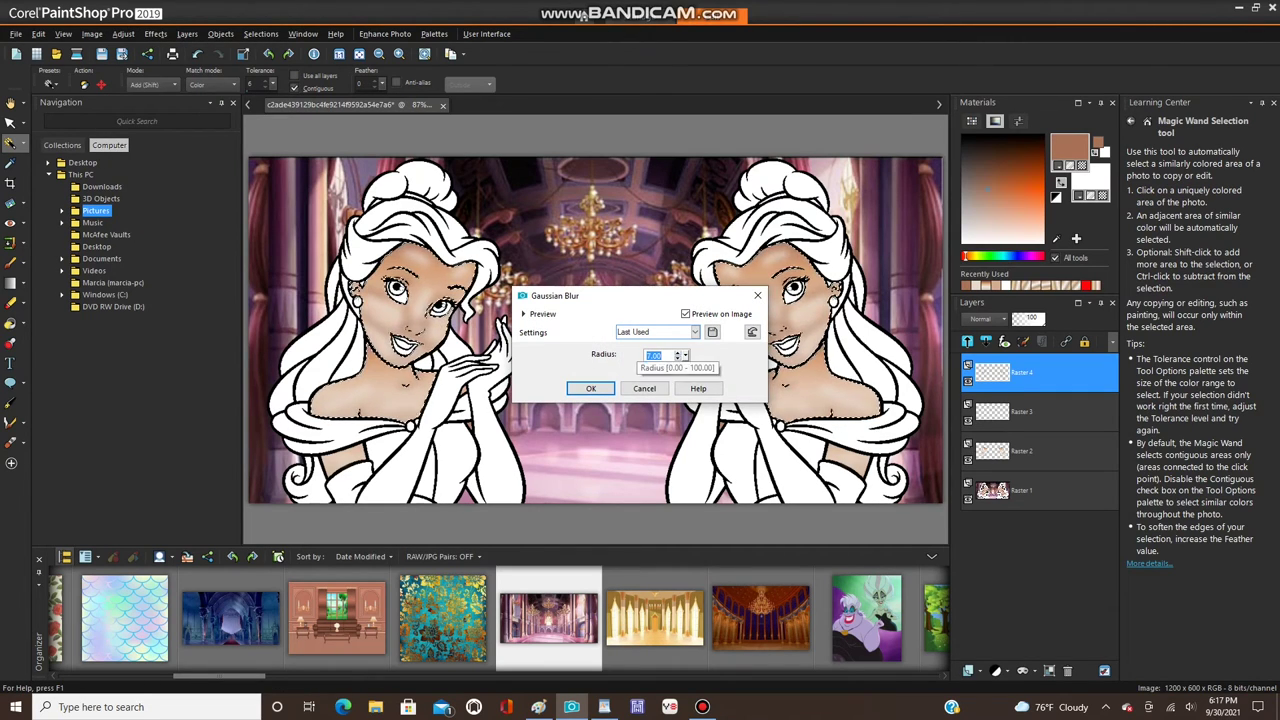
{"action": "type", "text": "8"}
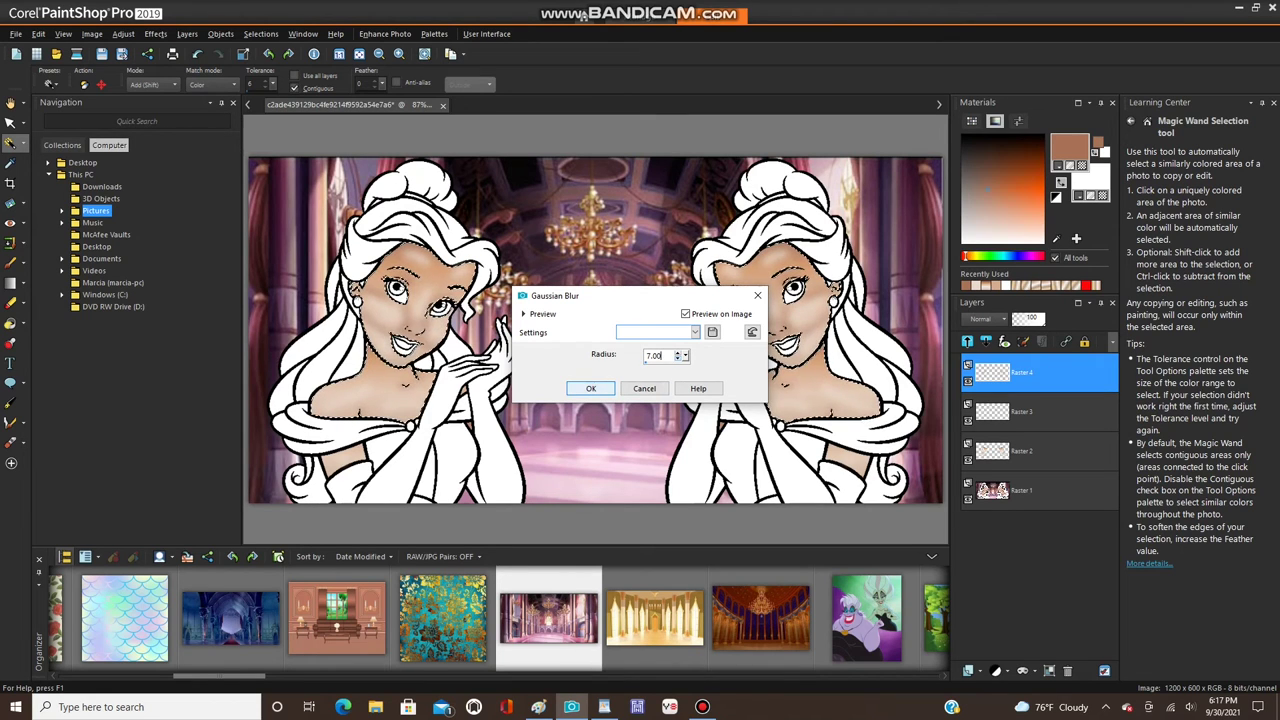
{"action": "left_click", "coordinate": [677, 353]}
{"action": "left_click", "coordinate": [677, 353]}
{"action": "left_click", "coordinate": [590, 388]}
- Switch to WordPad and write the note "GAUSSAIN BLUR 9" at font size 48
{"action": "left_click", "coordinate": [604, 707]}
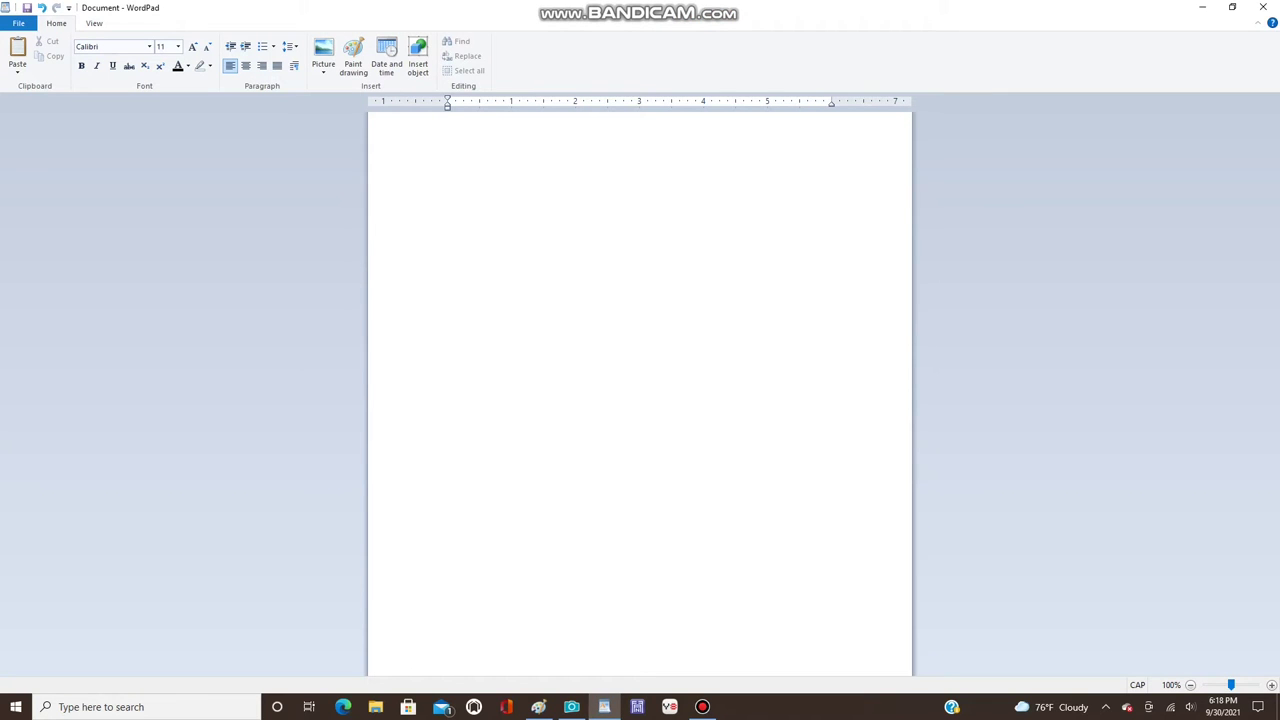
{"action": "left_click", "coordinate": [178, 46]}
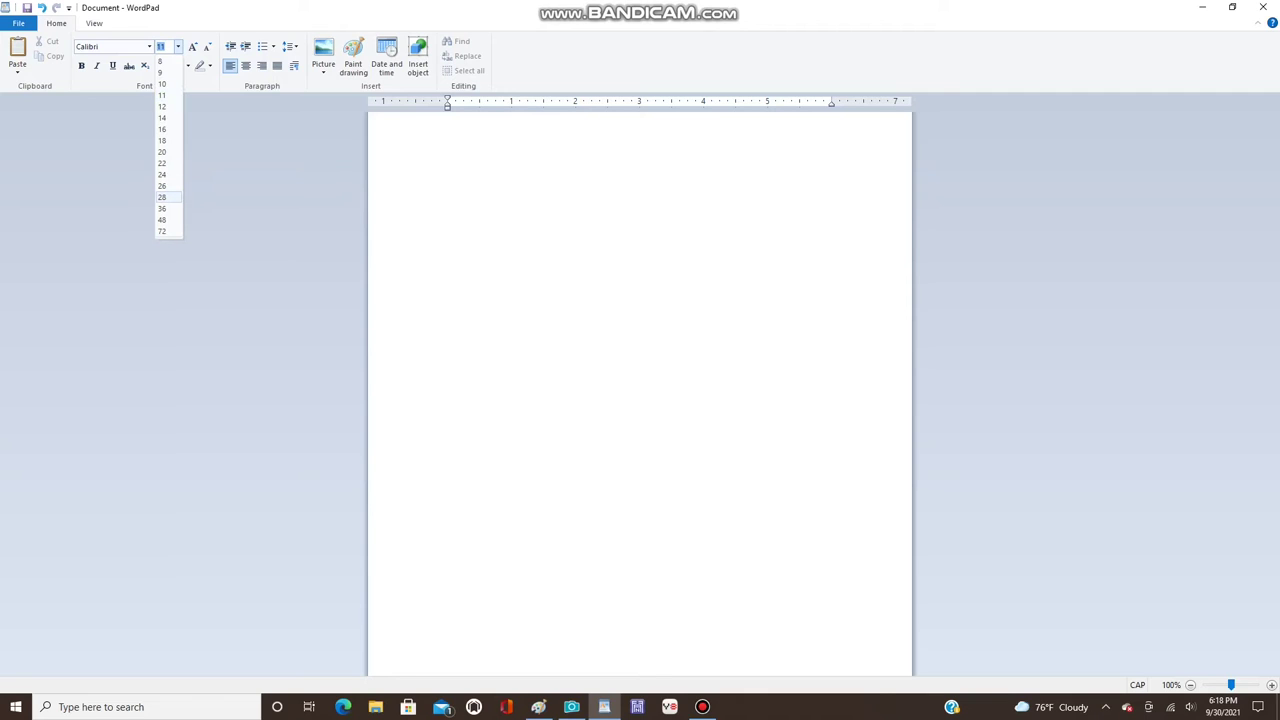
{"action": "left_click", "coordinate": [162, 220]}
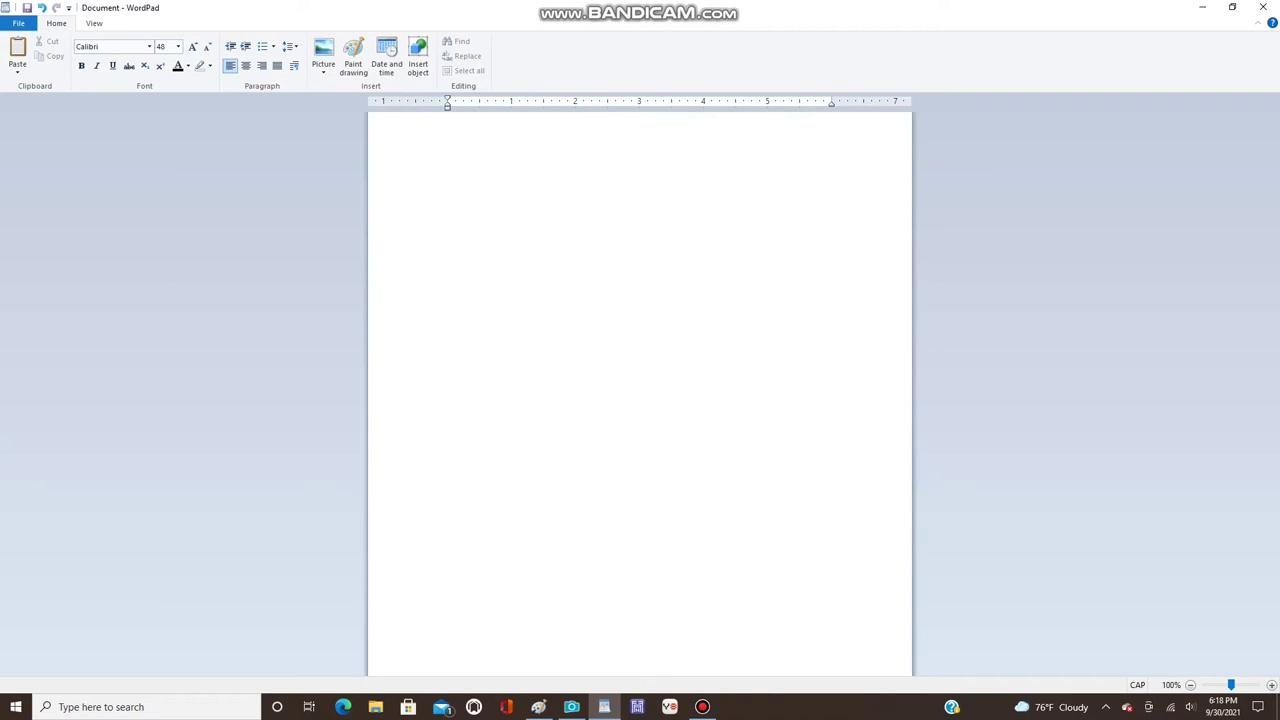
{"action": "type", "text": "GA"}
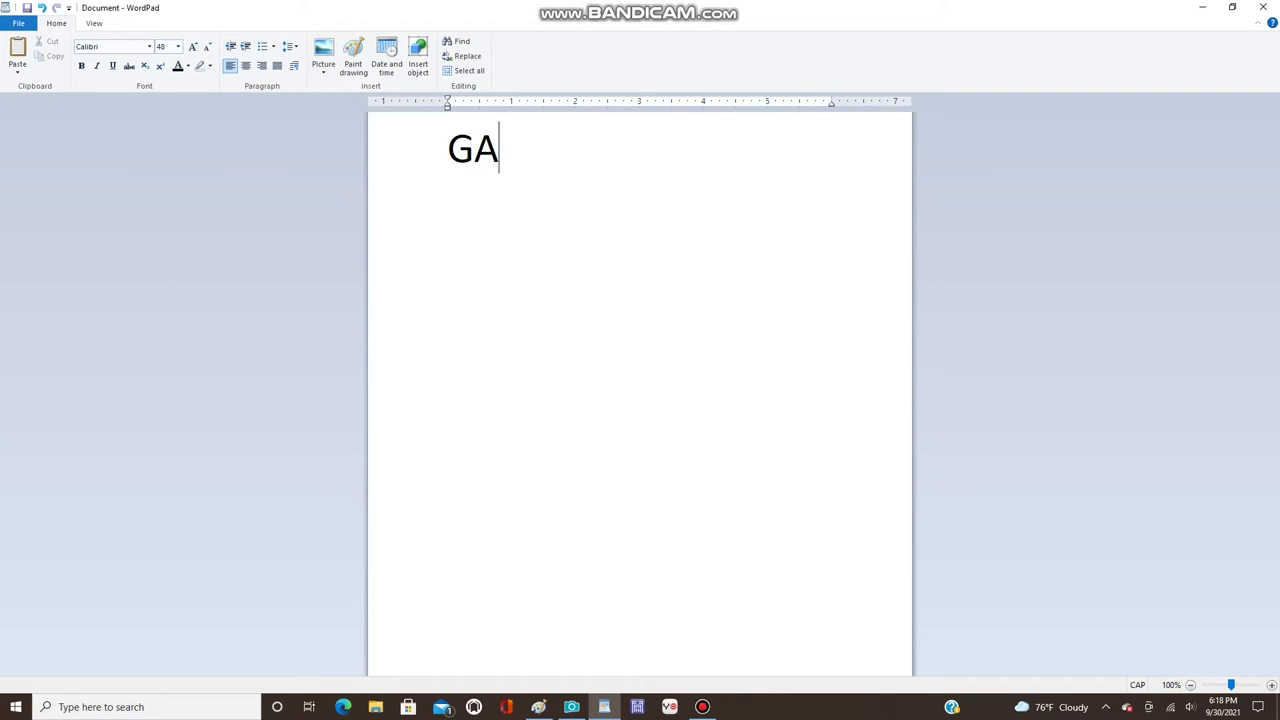
{"action": "type", "text": "USS"}
{"action": "key", "text": "BackSpace"}
{"action": "key", "text": "BackSpace"}
{"action": "type", "text": "USSAIN "}
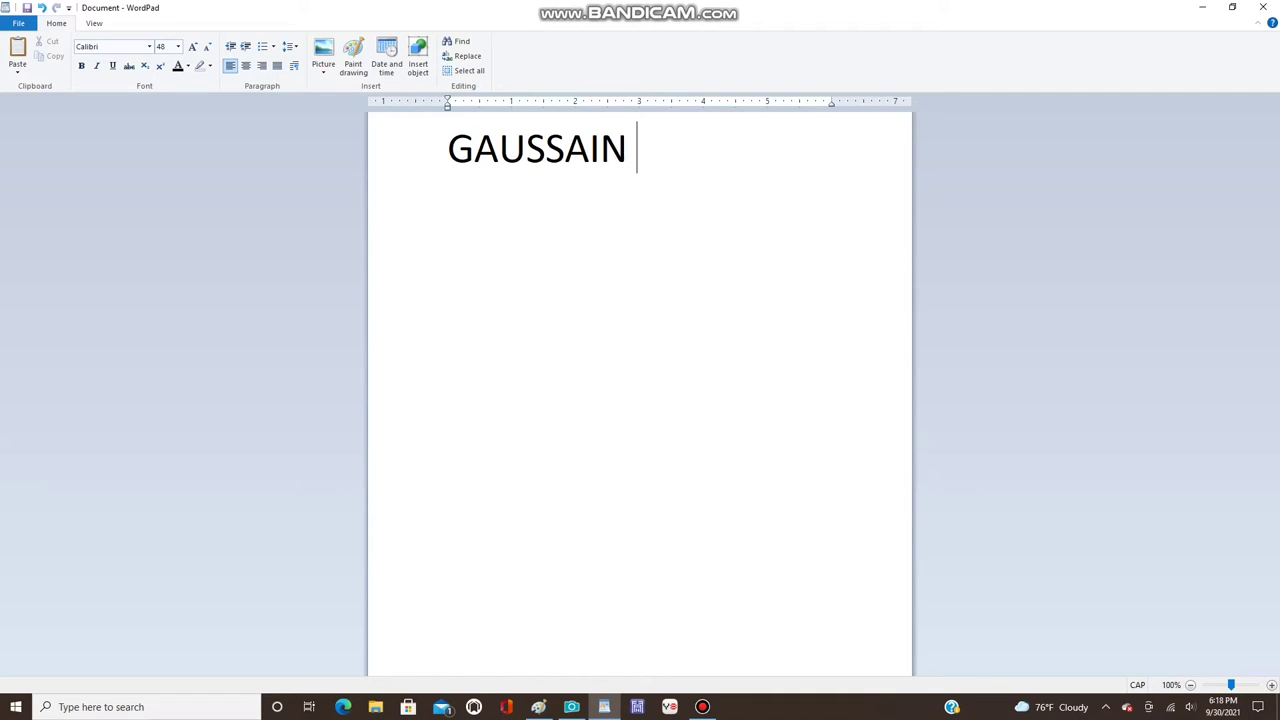
{"action": "type", "text": "BLU"}
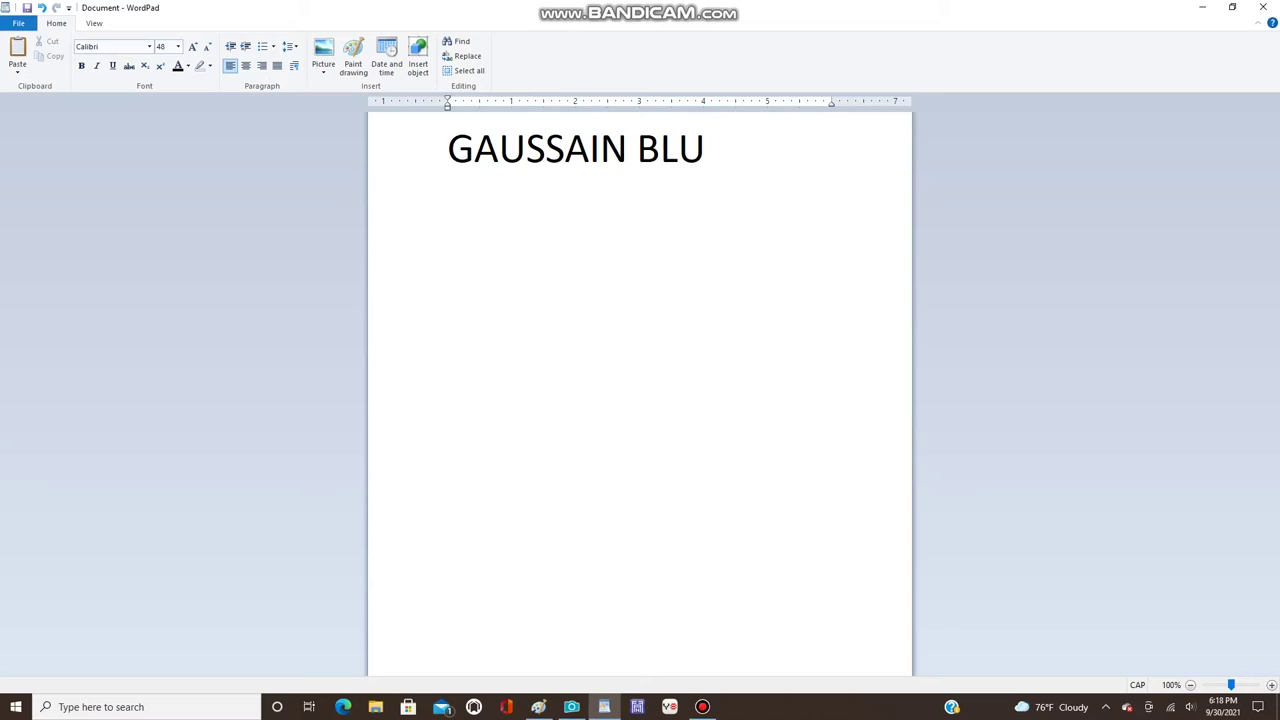
{"action": "type", "text": "R 8"}
{"action": "key", "text": "BackSpace"}
{"action": "type", "text": "9"}
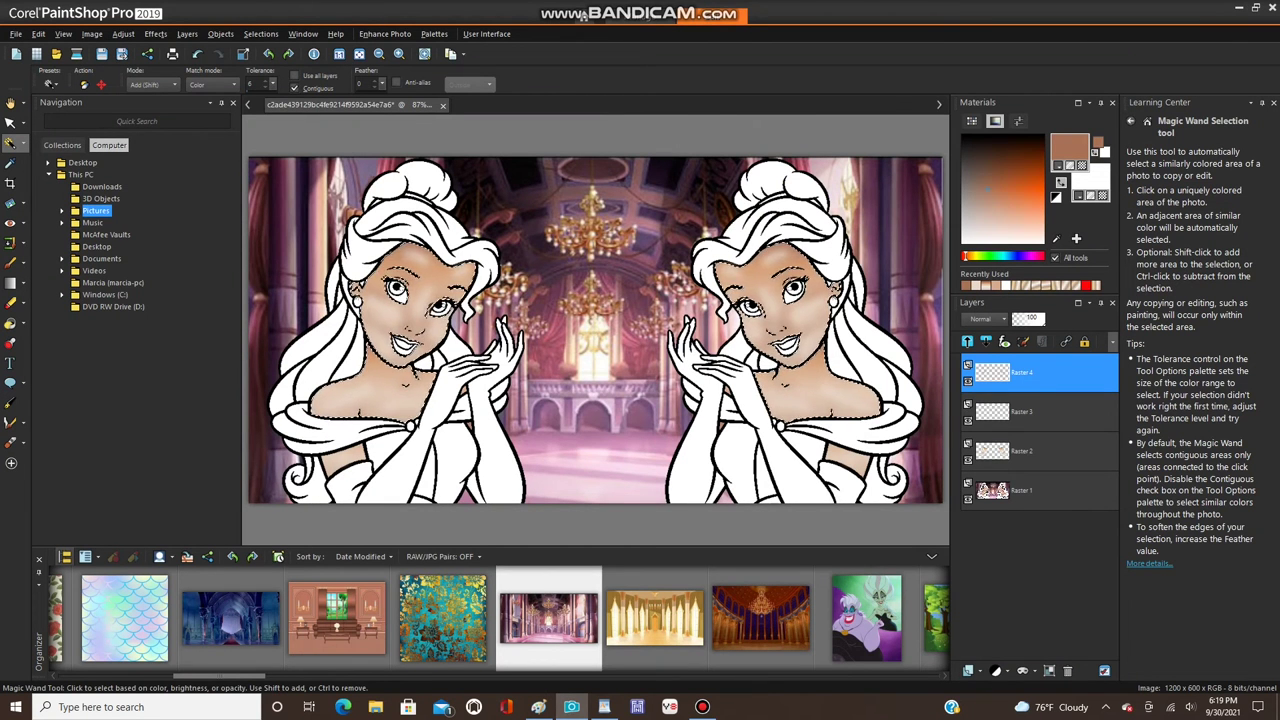
- Deselect the skin areas of both princesses
{"action": "left_click", "coordinate": [221, 34]}
{"action": "mouse_move", "coordinate": [260, 34]}
{"action": "left_click", "coordinate": [285, 71]}
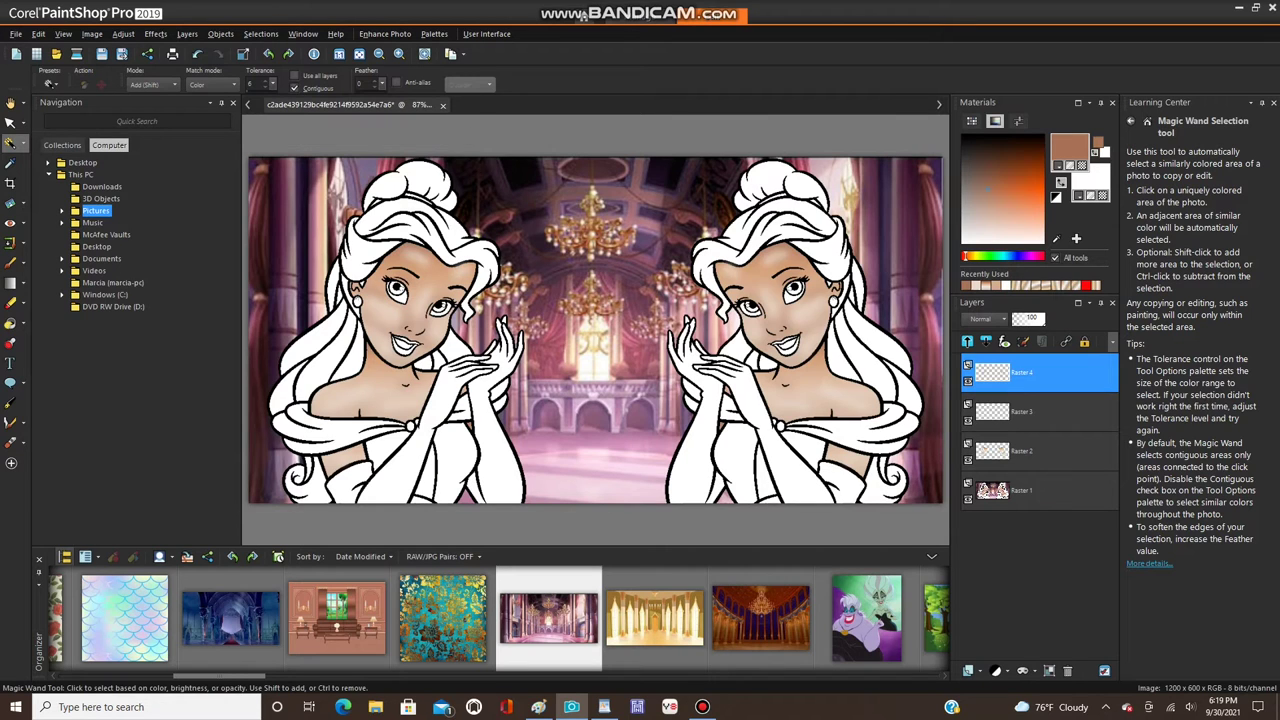
- Add a new raster layer above Raster 4 with the default settings
{"action": "left_click", "coordinate": [188, 34]}
{"action": "left_click", "coordinate": [215, 52]}
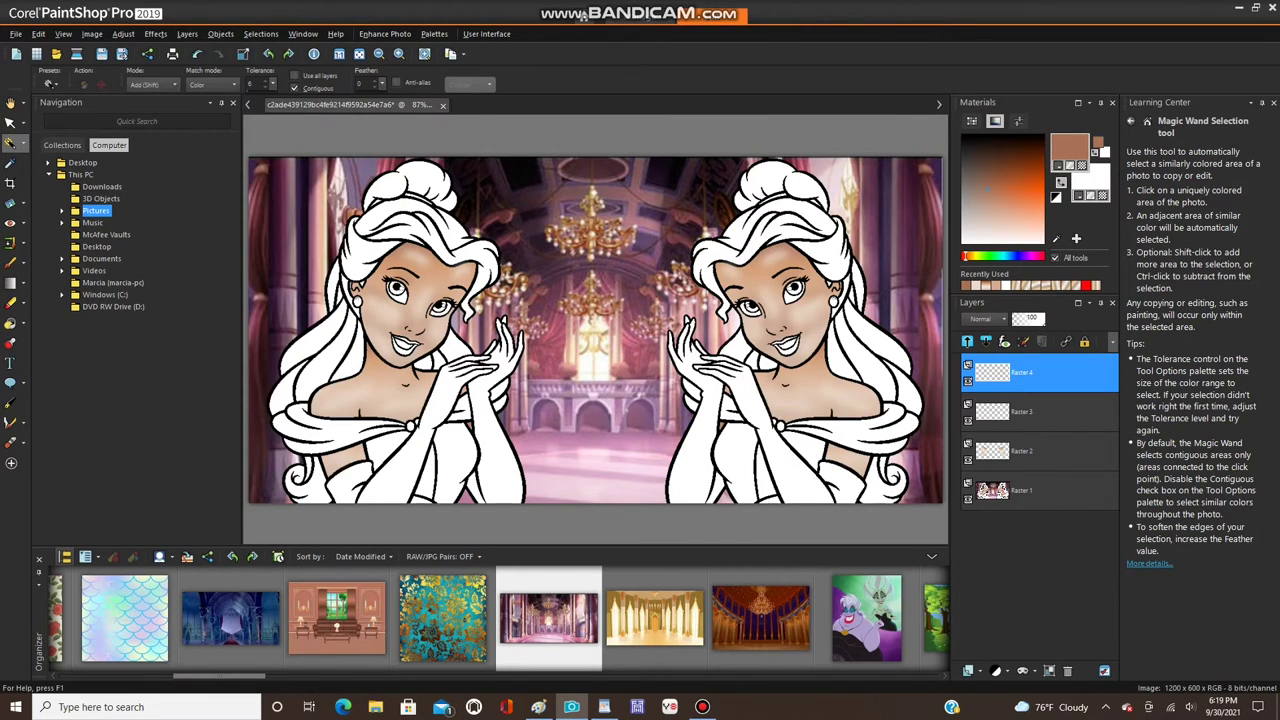
{"action": "key", "text": "ctrl+shift+n"}
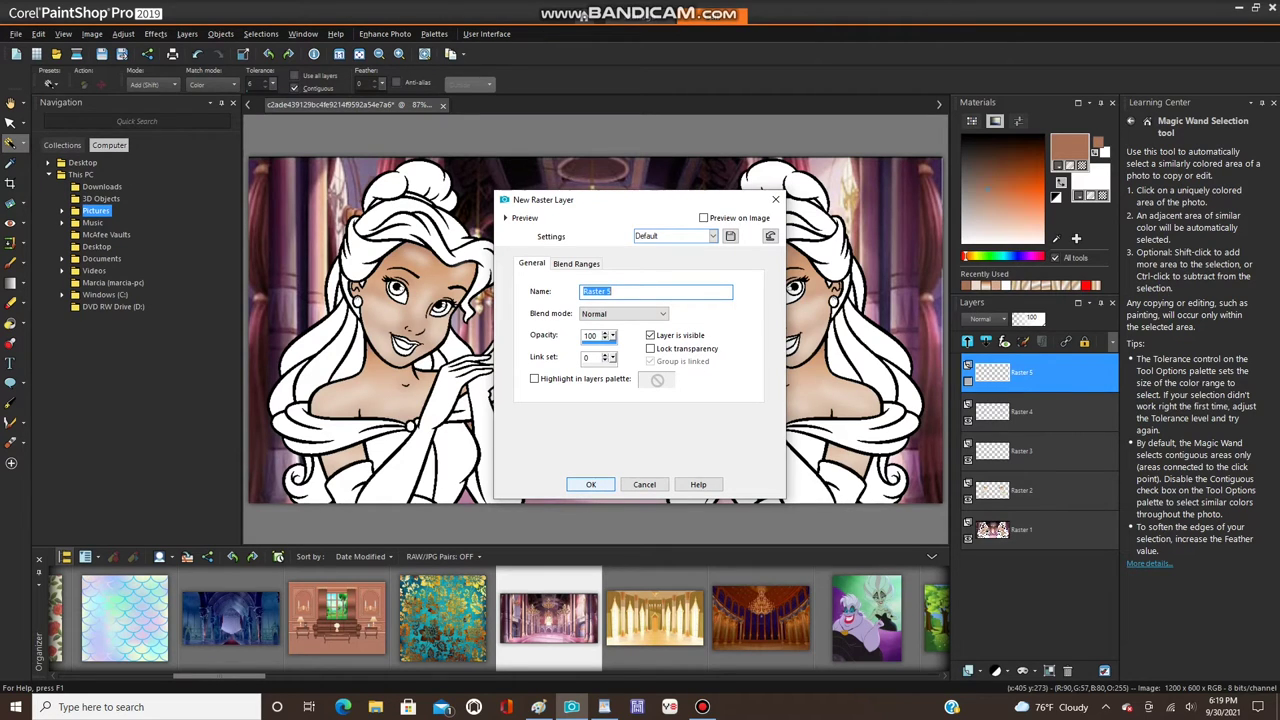
{"action": "left_click", "coordinate": [590, 484]}
- Switch to WordPad and replace the note with "THE NEXT LAYERS ARE JUST MORE HIGH LIGHTS AND SHADOWS"
{"action": "left_click", "coordinate": [604, 707]}
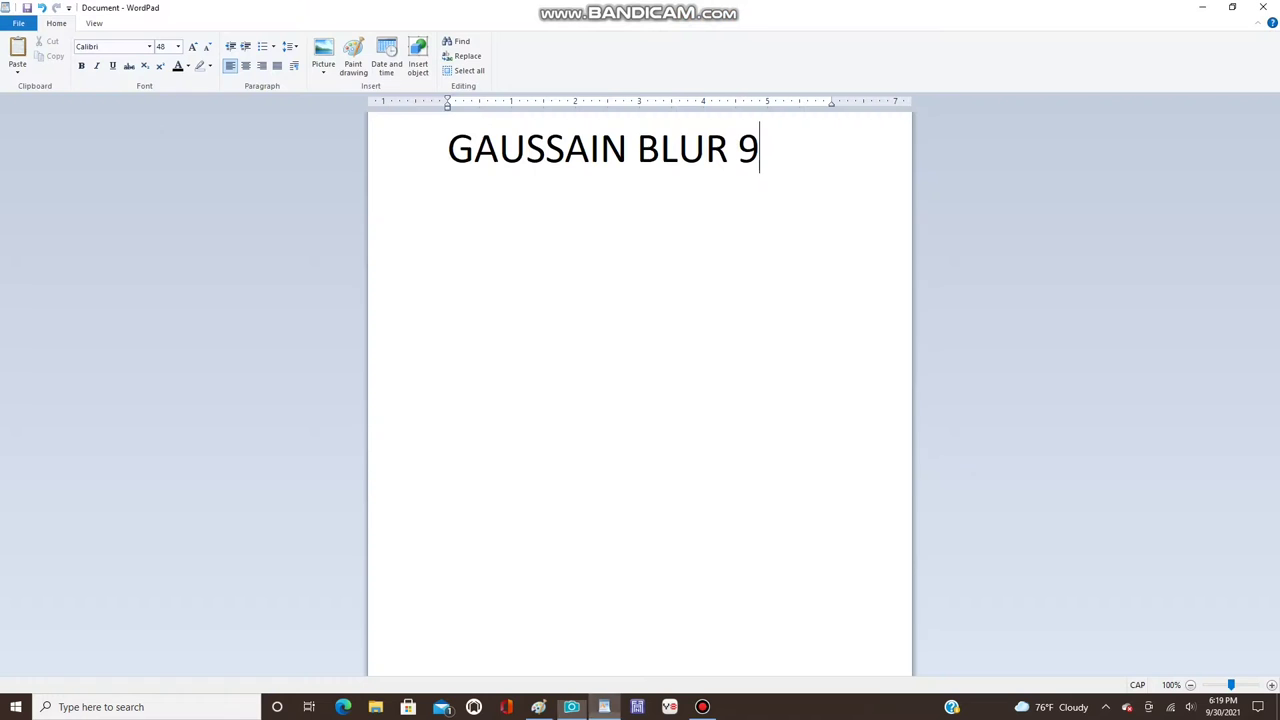
{"action": "key", "text": "ctrl+a"}
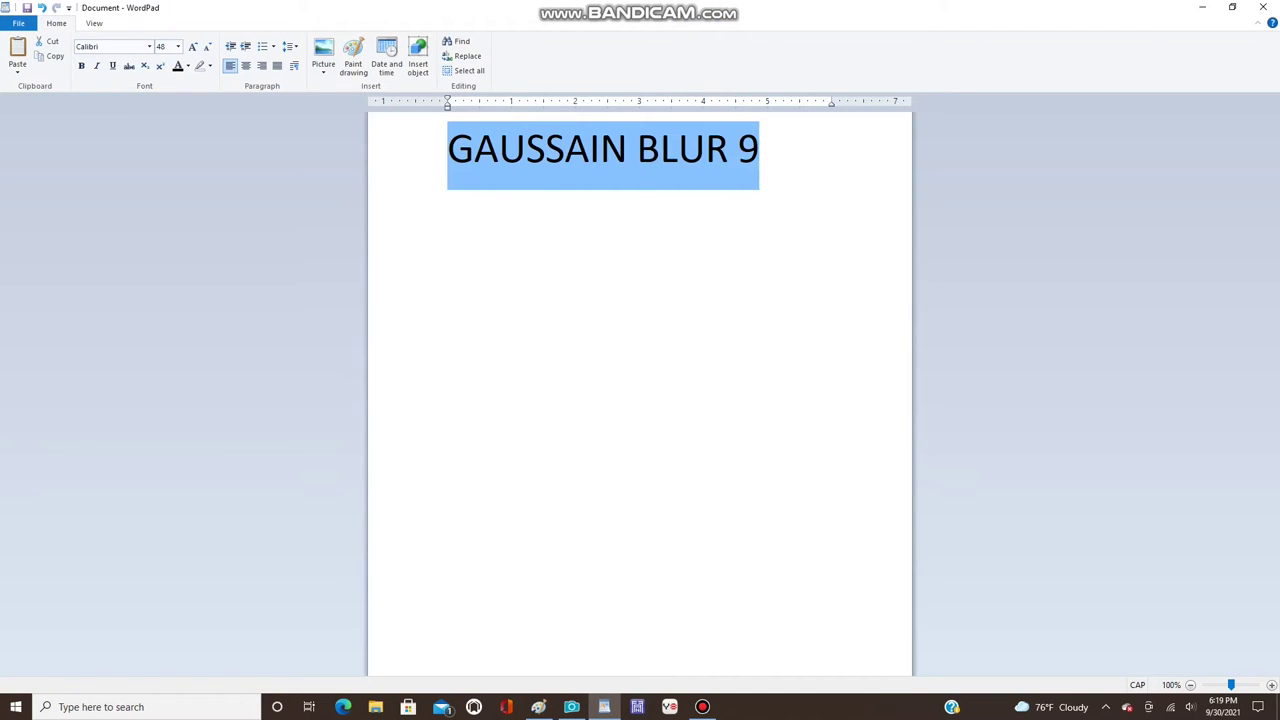
{"action": "key", "text": "BackSpace"}
{"action": "type", "text": "THE N"}
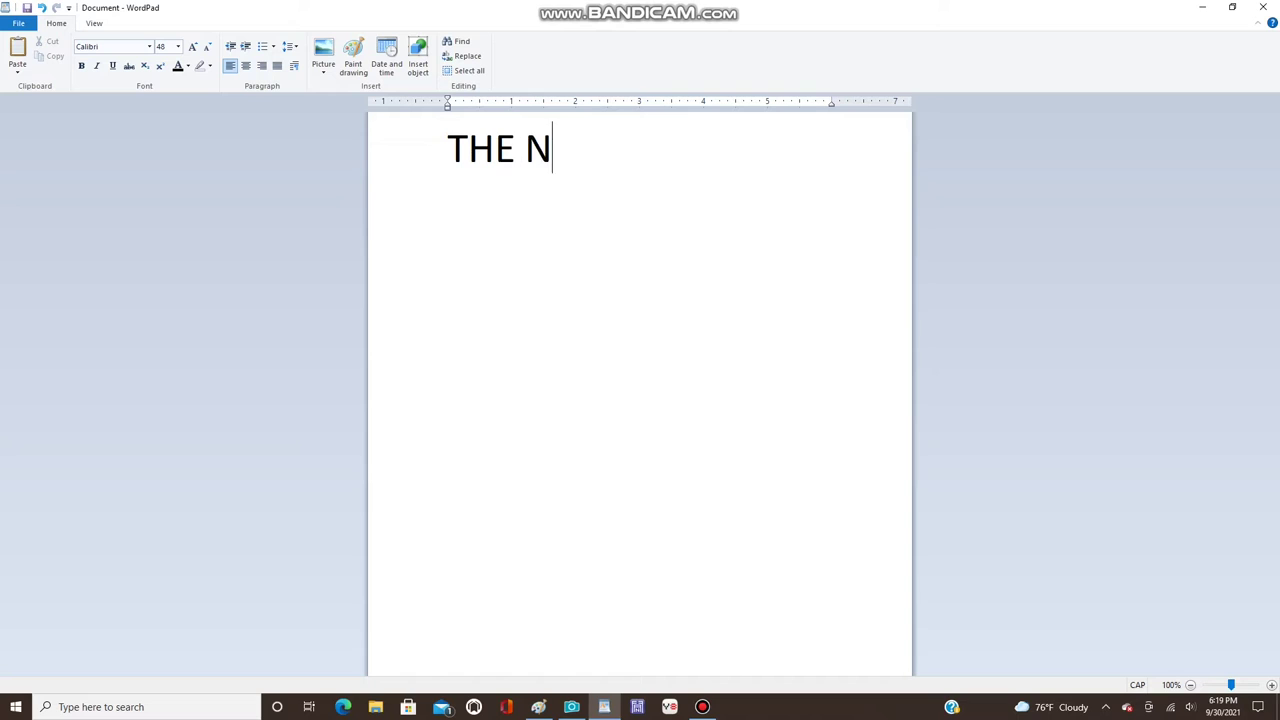
{"action": "type", "text": "EXT LAY"}
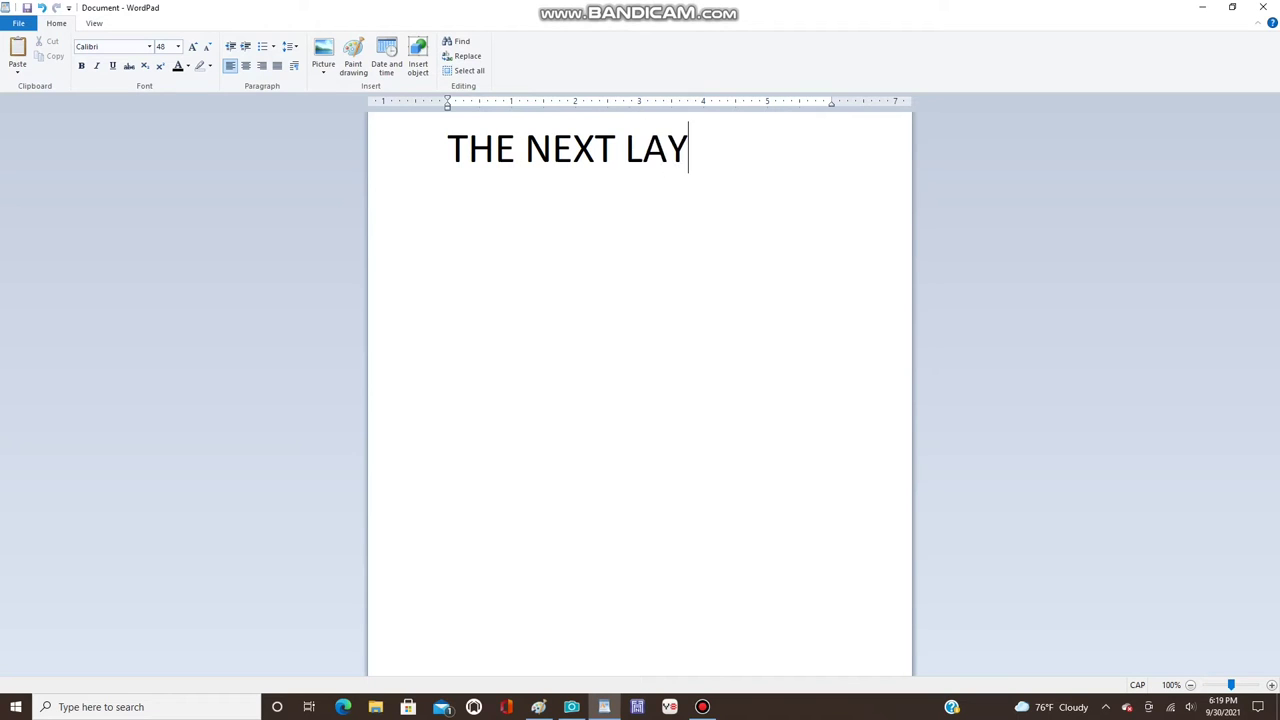
{"action": "type", "text": "ERS ARE "}
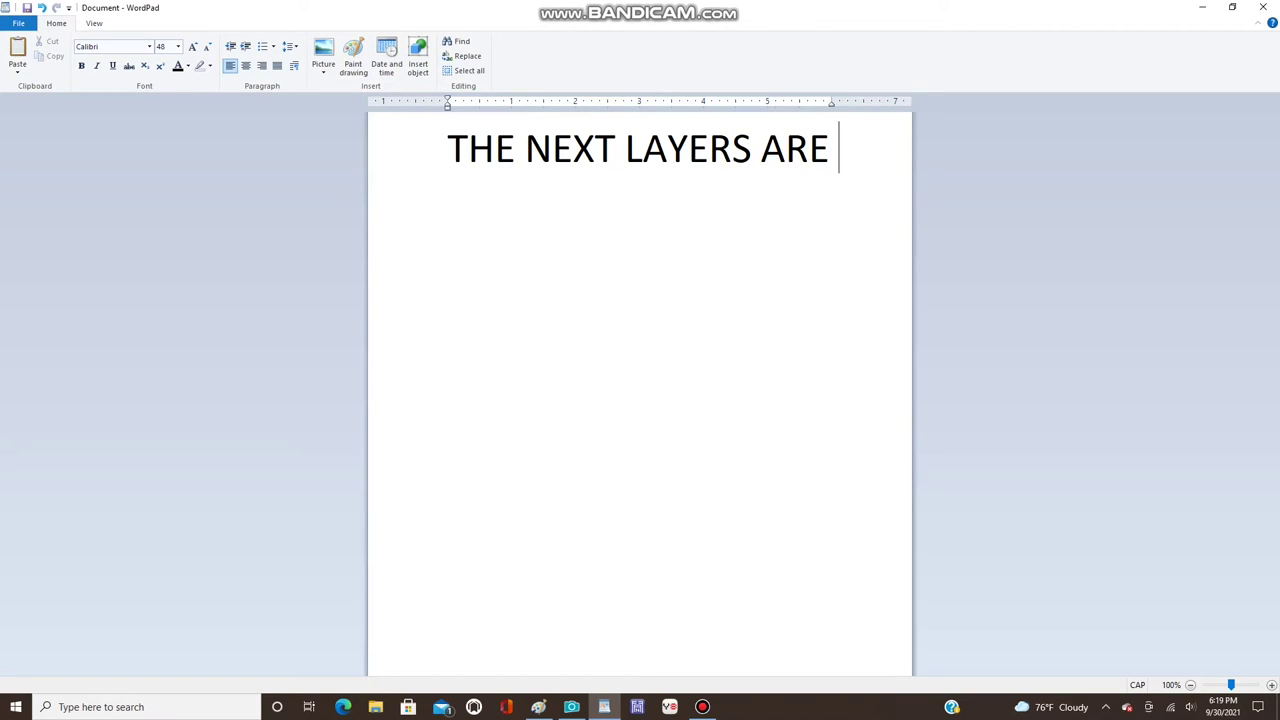
{"action": "type", "text": "JUST"}
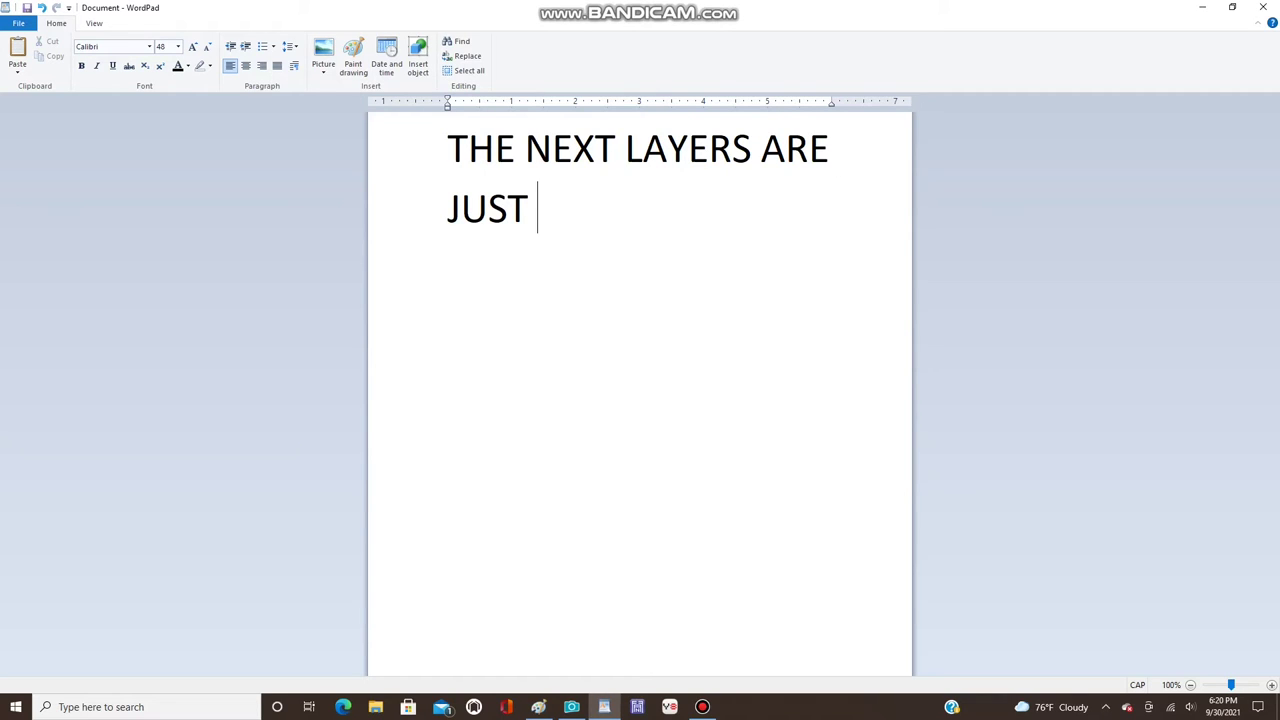
{"action": "type", "text": "MOR"}
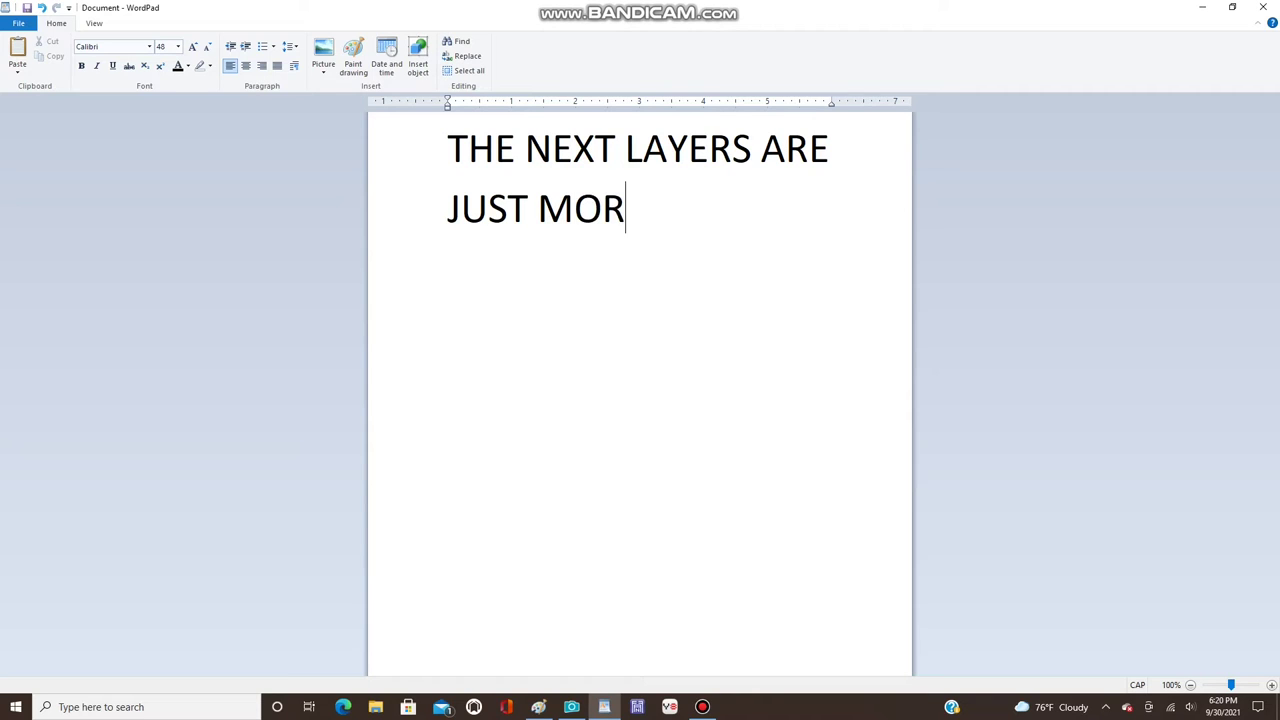
{"action": "type", "text": "E HIGH"}
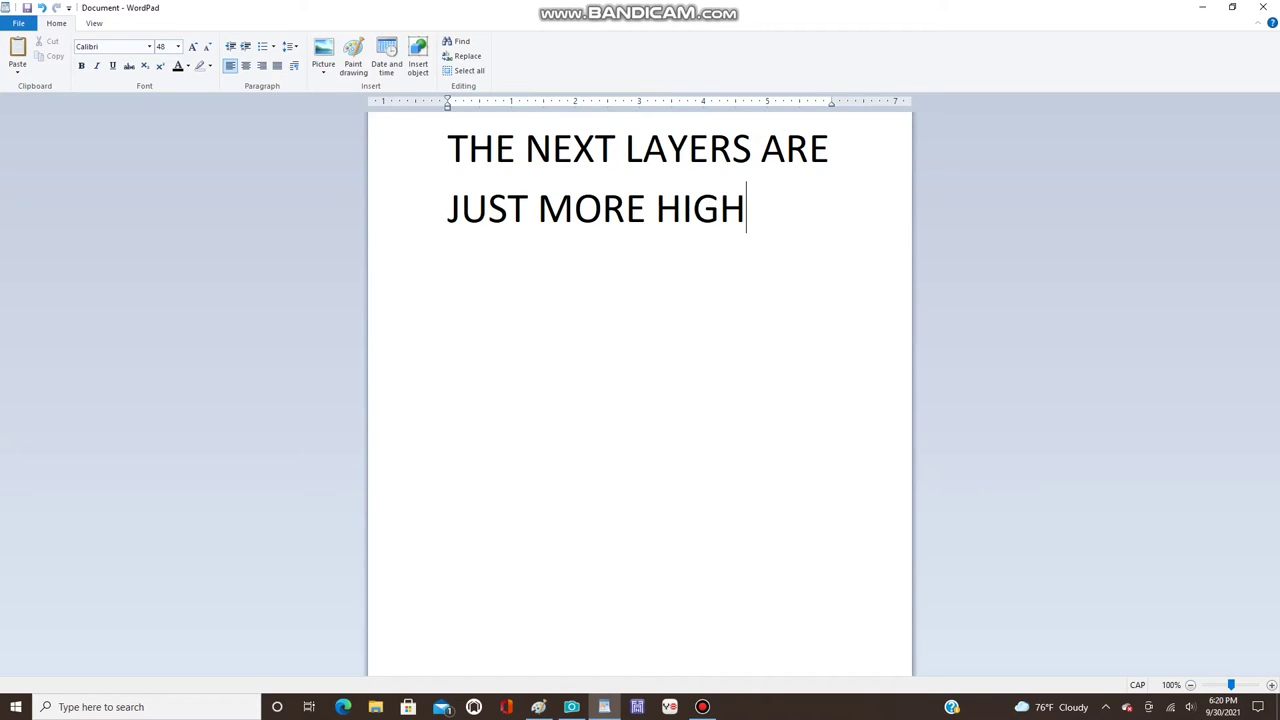
{"action": "type", "text": " LIGHTS"}
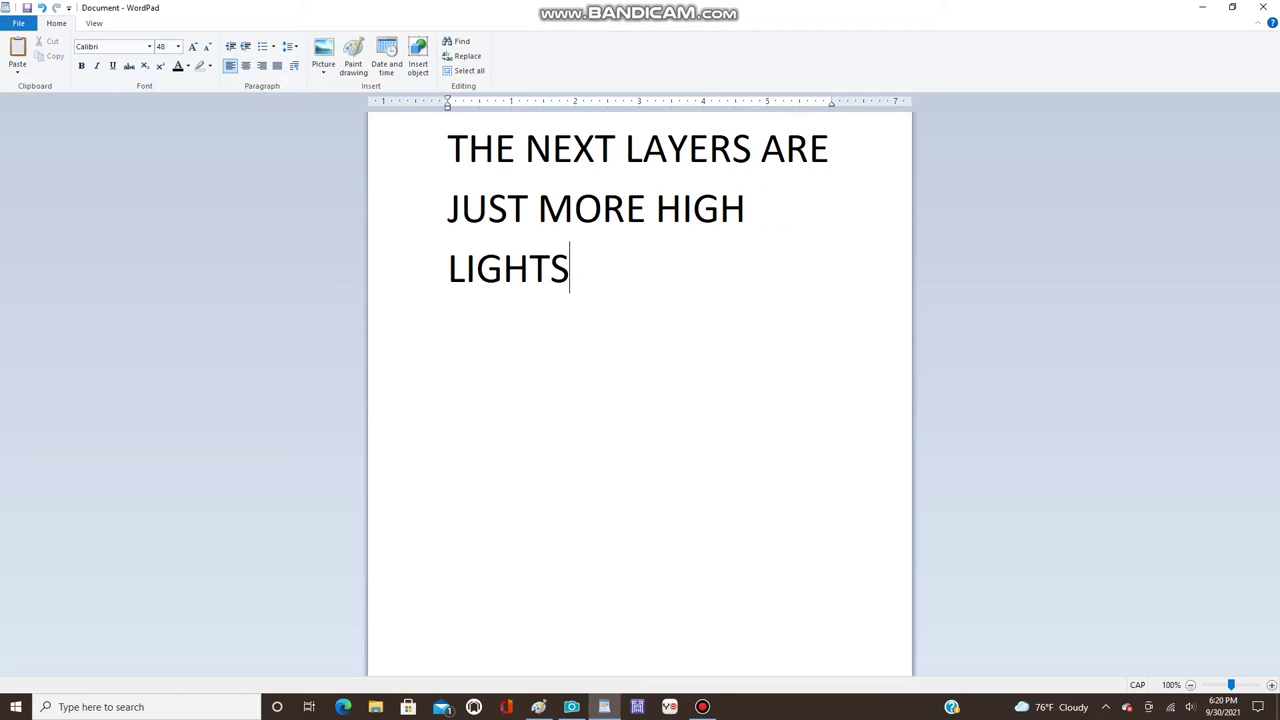
{"action": "type", "text": " AND "}
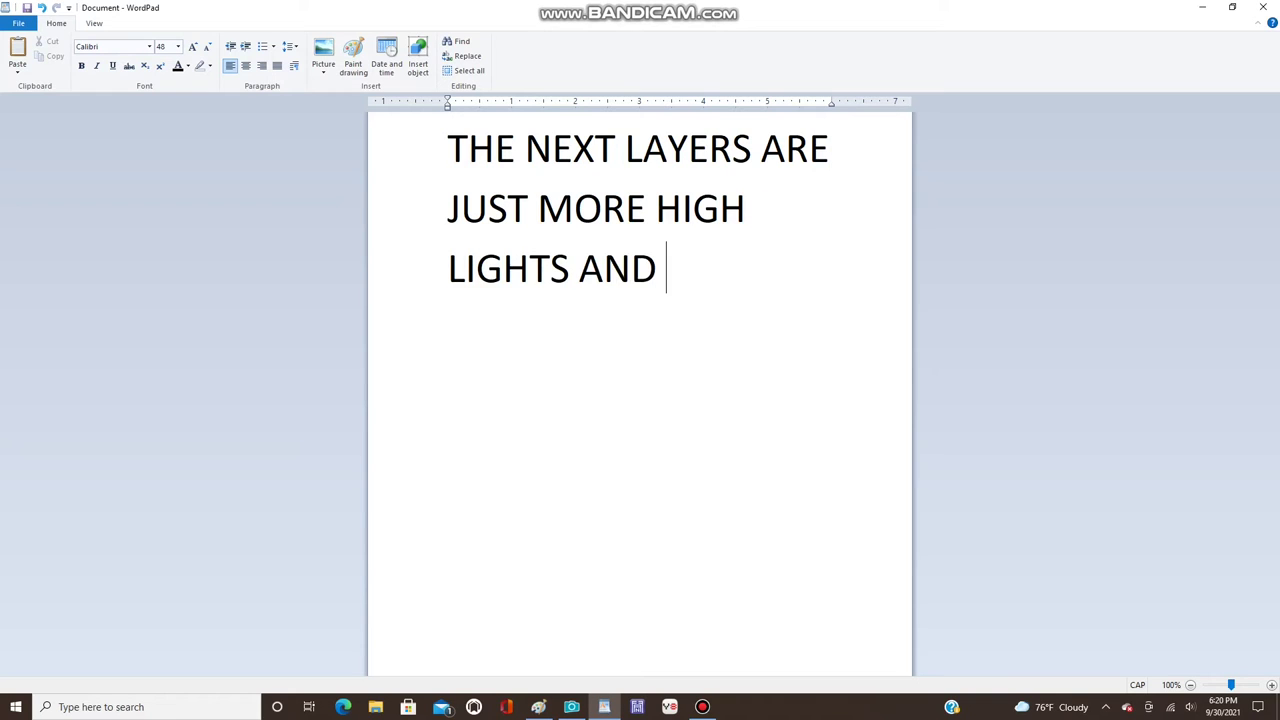
{"action": "type", "text": "SHADO"}
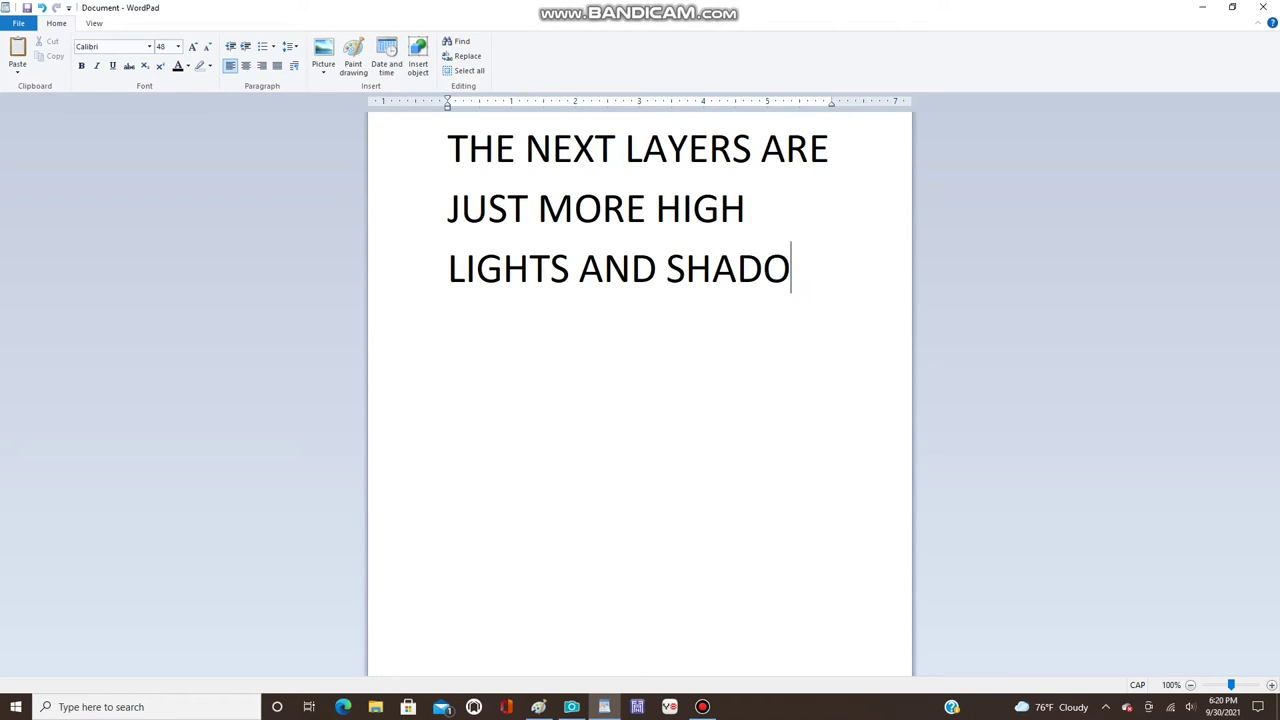
{"action": "type", "text": "WS"}
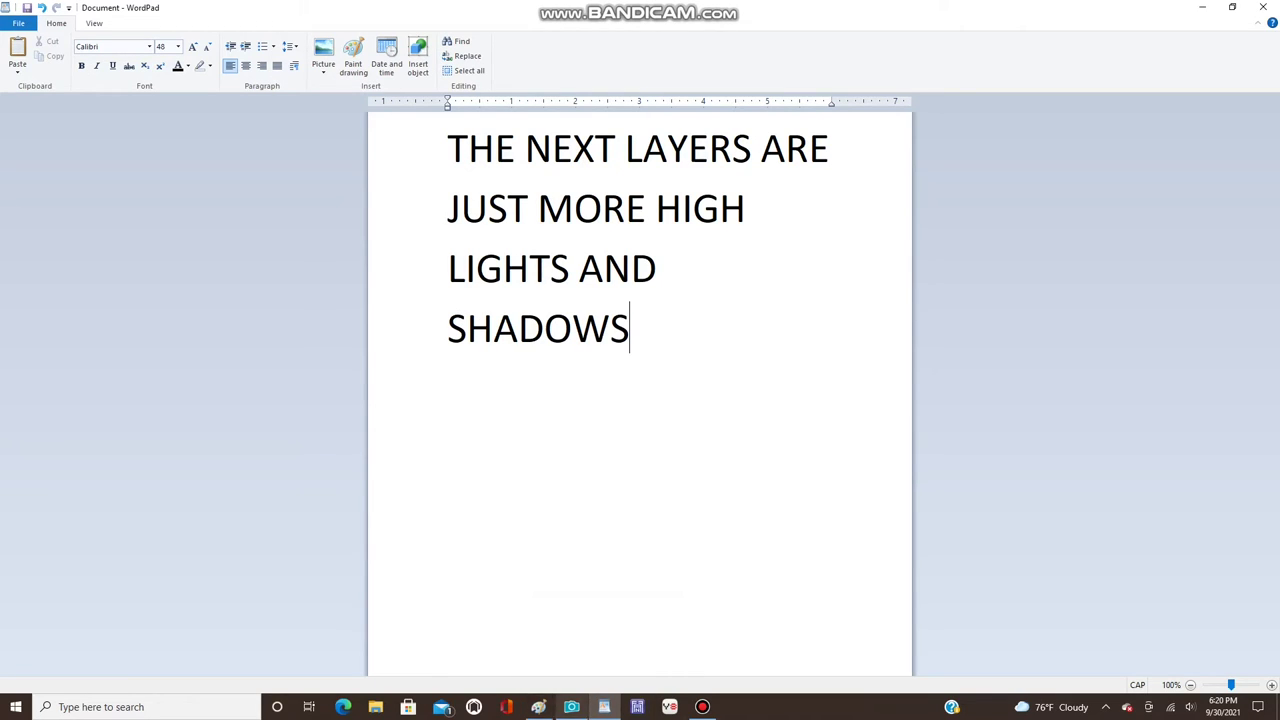
- Switch back to the princess image in PaintShop Pro and minimize the Bandicam recorder window
{"action": "left_click", "coordinate": [571, 707]}
{"action": "left_click", "coordinate": [702, 707]}
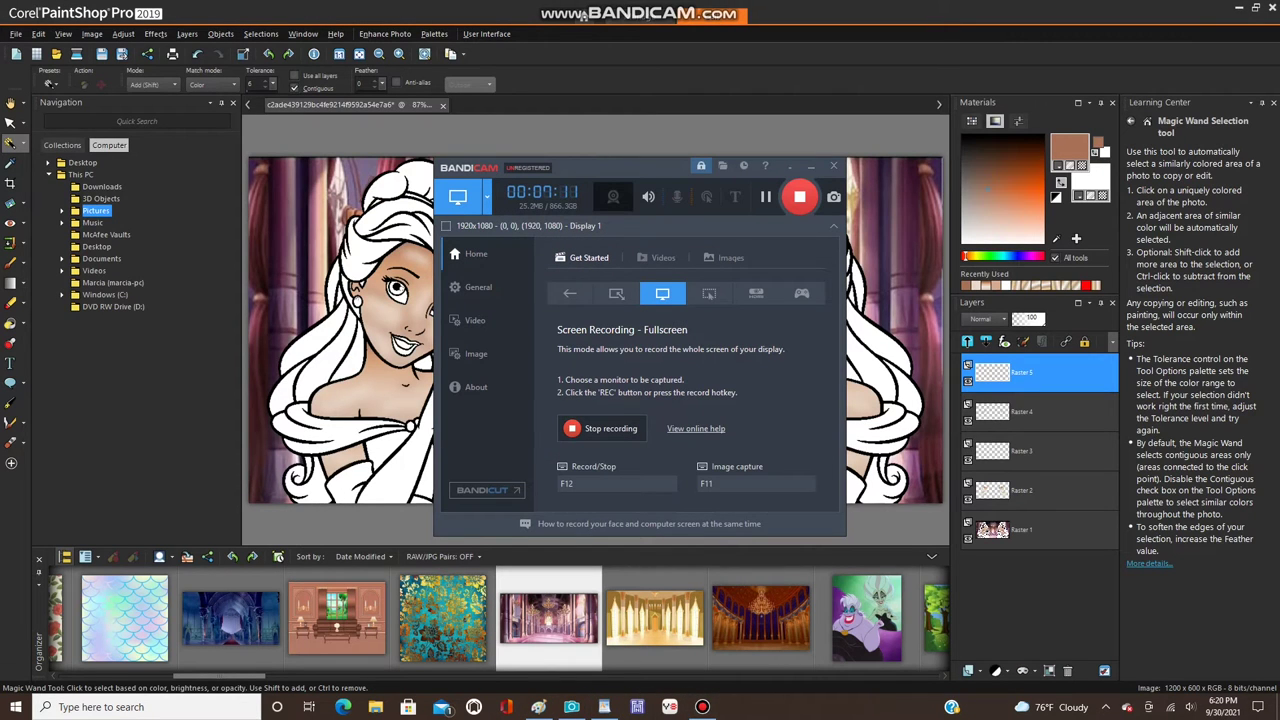
{"action": "left_click", "coordinate": [811, 167]}
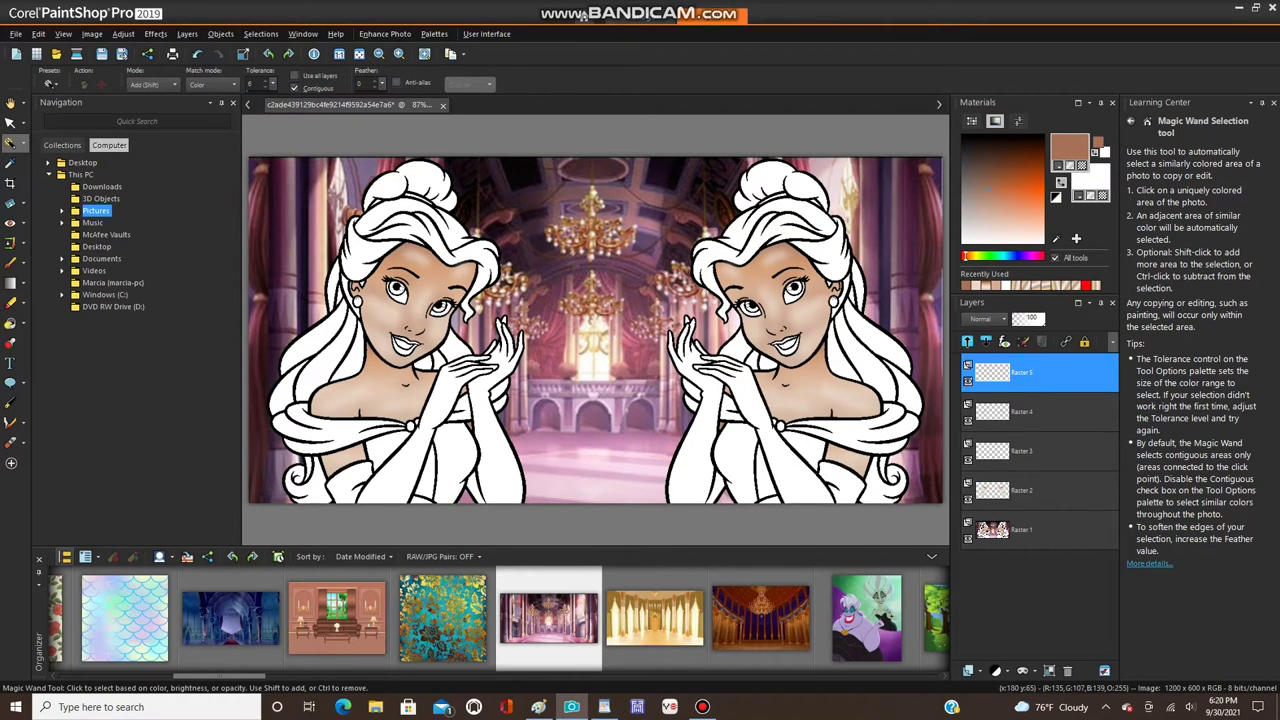
- Paint pale beige highlights between the eyebrow and eyelid of both eyes on the left princess with the size 5 Paint Brush on Raster 5
{"action": "scroll", "coordinate": [356, 256], "scroll_direction": "up", "scroll_amount": 8}
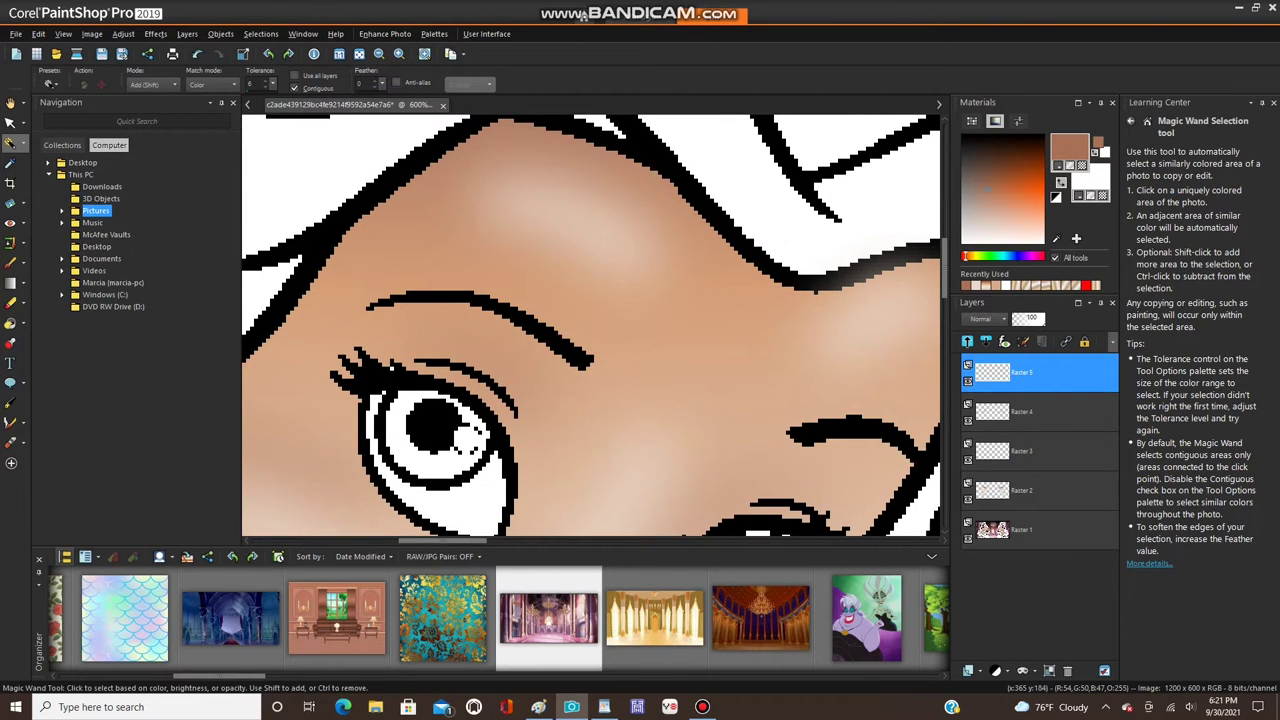
{"action": "left_click", "coordinate": [995, 227]}
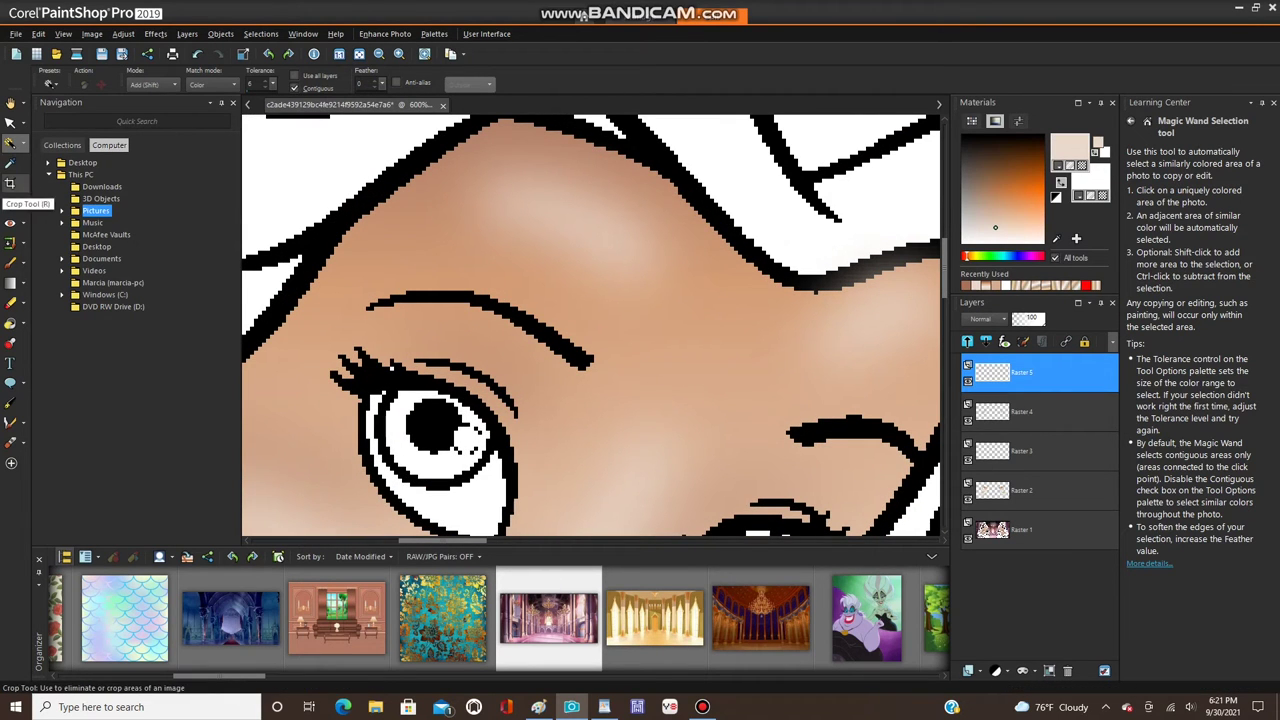
{"action": "left_click", "coordinate": [10, 262]}
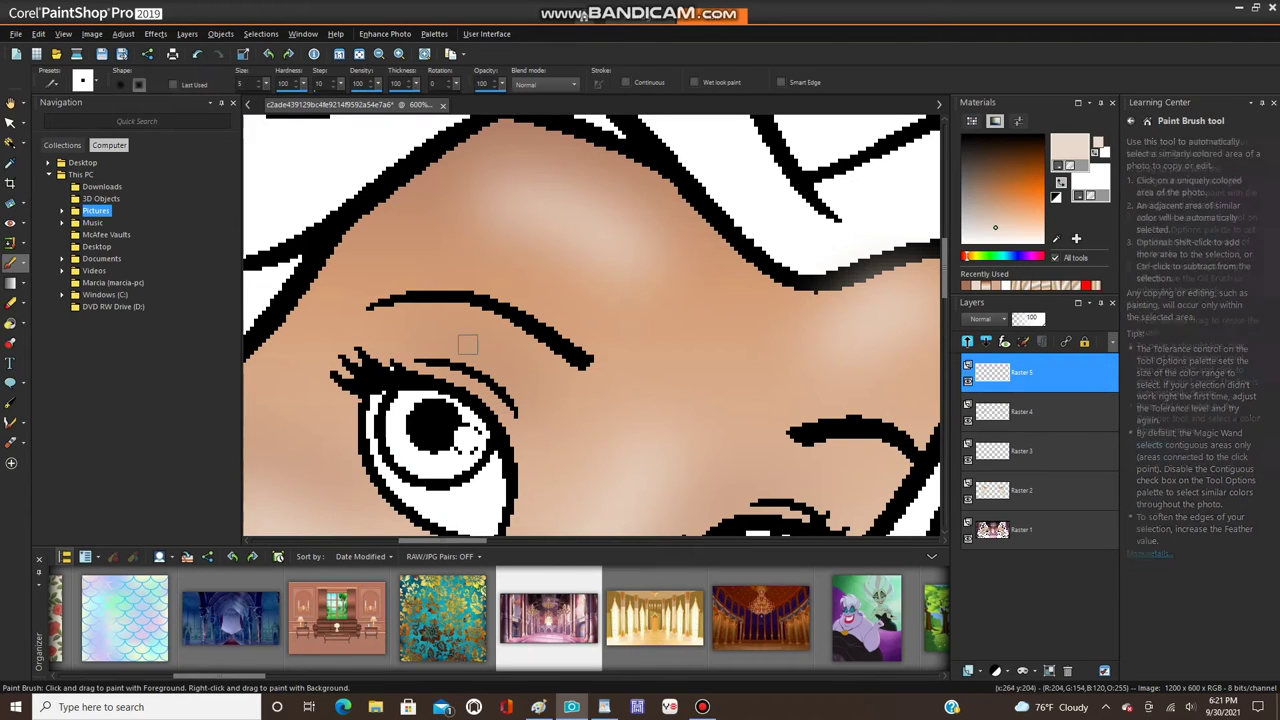
{"action": "mouse_move", "coordinate": [468, 344]}
{"action": "left_mouse_down"}
{"action": "mouse_move", "coordinate": [471, 330]}
{"action": "mouse_move", "coordinate": [447, 351]}
{"action": "mouse_move", "coordinate": [471, 356]}
{"action": "left_mouse_up"}
{"action": "scroll", "coordinate": [472, 315], "scroll_direction": "down", "scroll_amount": 2}
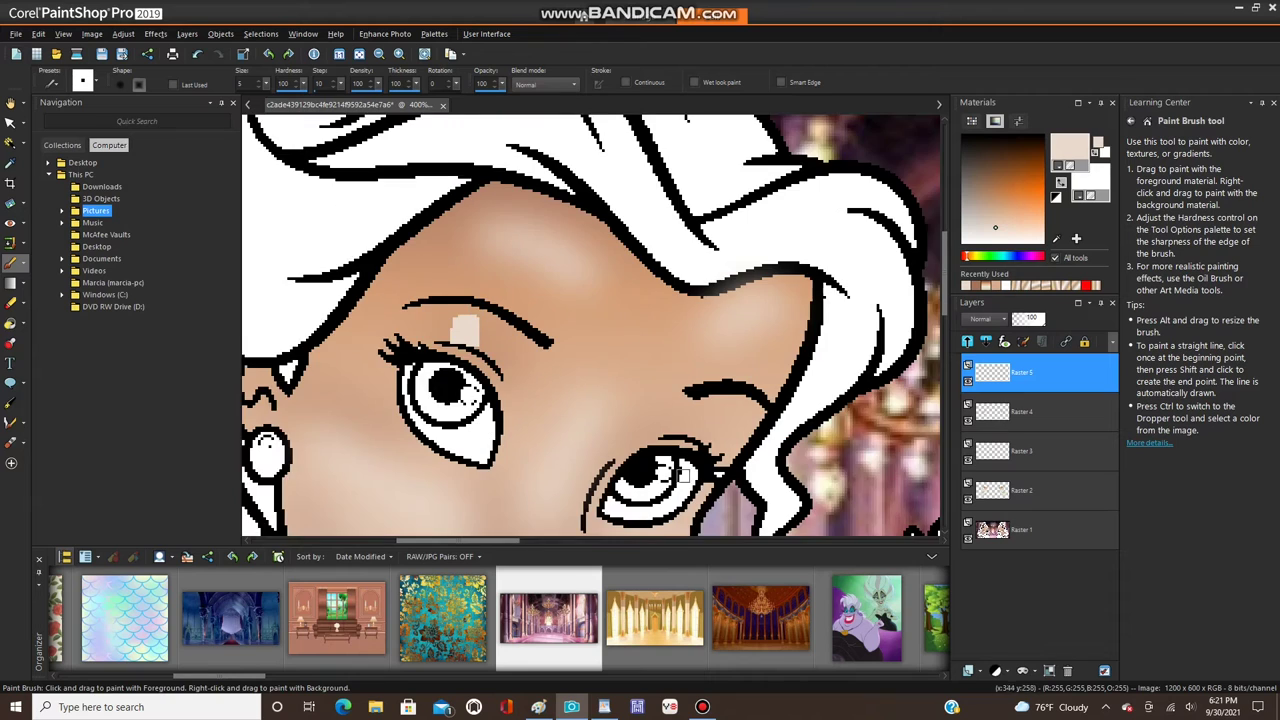
{"action": "scroll", "coordinate": [681, 475], "scroll_direction": "up", "scroll_amount": 2}
{"action": "mouse_move", "coordinate": [734, 363]}
{"action": "left_mouse_down"}
{"action": "mouse_move", "coordinate": [709, 349]}
{"action": "mouse_move", "coordinate": [740, 420]}
{"action": "mouse_move", "coordinate": [722, 400]}
{"action": "mouse_move", "coordinate": [741, 358]}
{"action": "left_mouse_up"}
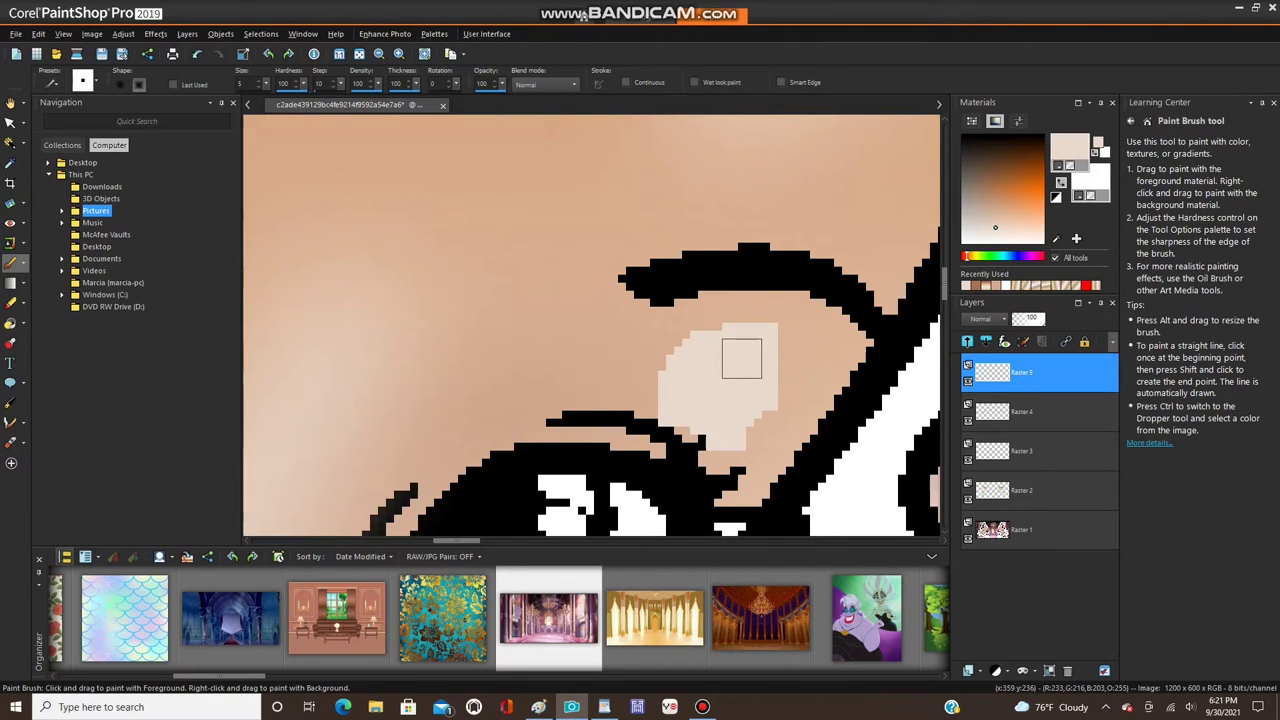
- Paint pale beige highlights on the left princess's nose tip, above her upper lip and on her chin
{"action": "scroll", "coordinate": [741, 358], "scroll_direction": "down", "scroll_amount": 3}
{"action": "scroll", "coordinate": [528, 291], "scroll_direction": "down", "scroll_amount": 3}
{"action": "scroll", "coordinate": [534, 423], "scroll_direction": "up", "scroll_amount": 4}
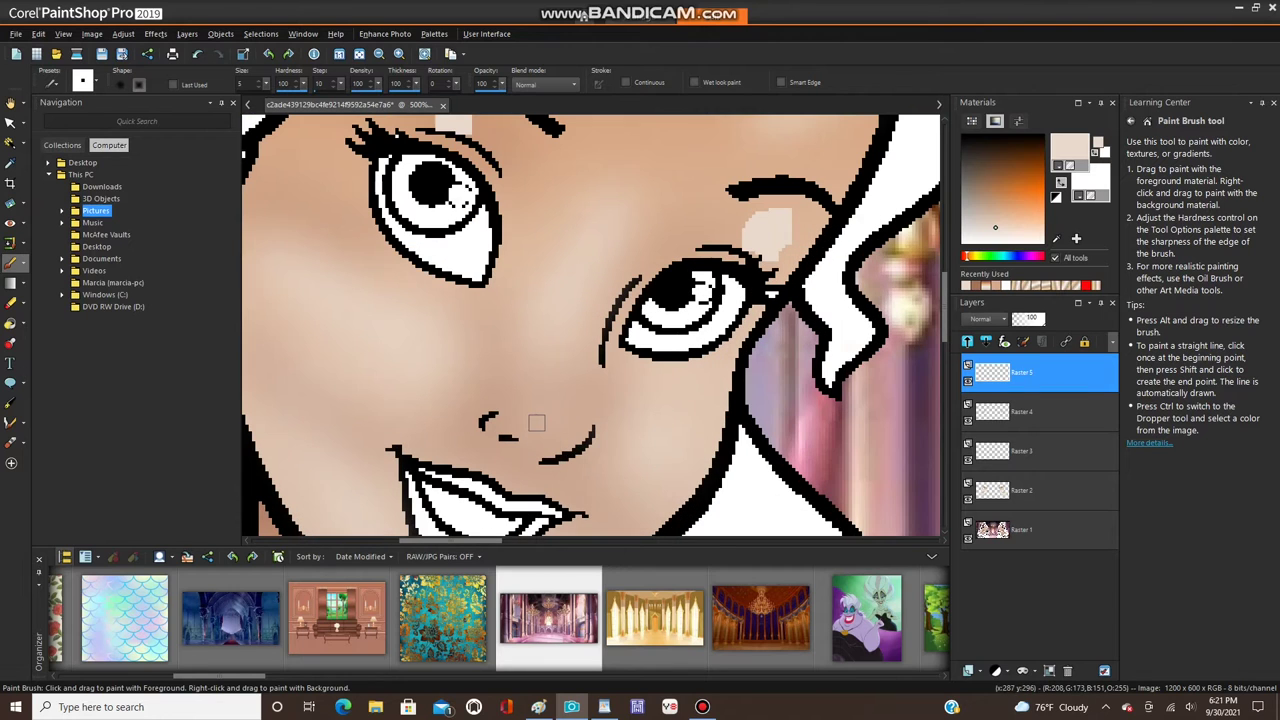
{"action": "mouse_move", "coordinate": [534, 423]}
{"action": "left_mouse_down"}
{"action": "mouse_move", "coordinate": [512, 418]}
{"action": "mouse_move", "coordinate": [560, 432]}
{"action": "mouse_move", "coordinate": [540, 431]}
{"action": "left_mouse_up"}
{"action": "scroll", "coordinate": [537, 326], "scroll_direction": "down", "scroll_amount": 2}
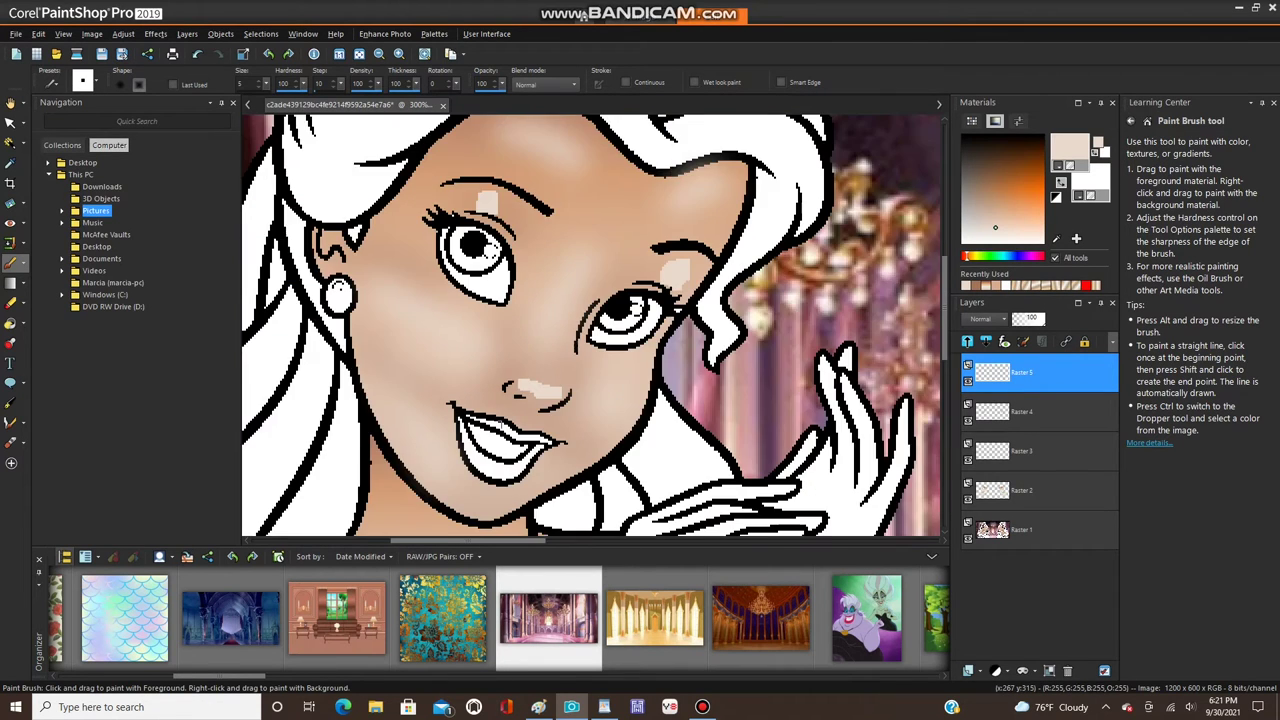
{"action": "scroll", "coordinate": [496, 416], "scroll_direction": "up", "scroll_amount": 2}
{"action": "left_click_drag", "start_coordinate": [503, 390], "coordinate": [526, 394]}
{"action": "scroll", "coordinate": [526, 394], "scroll_direction": "down", "scroll_amount": 3}
{"action": "scroll", "coordinate": [562, 416], "scroll_direction": "up", "scroll_amount": 3}
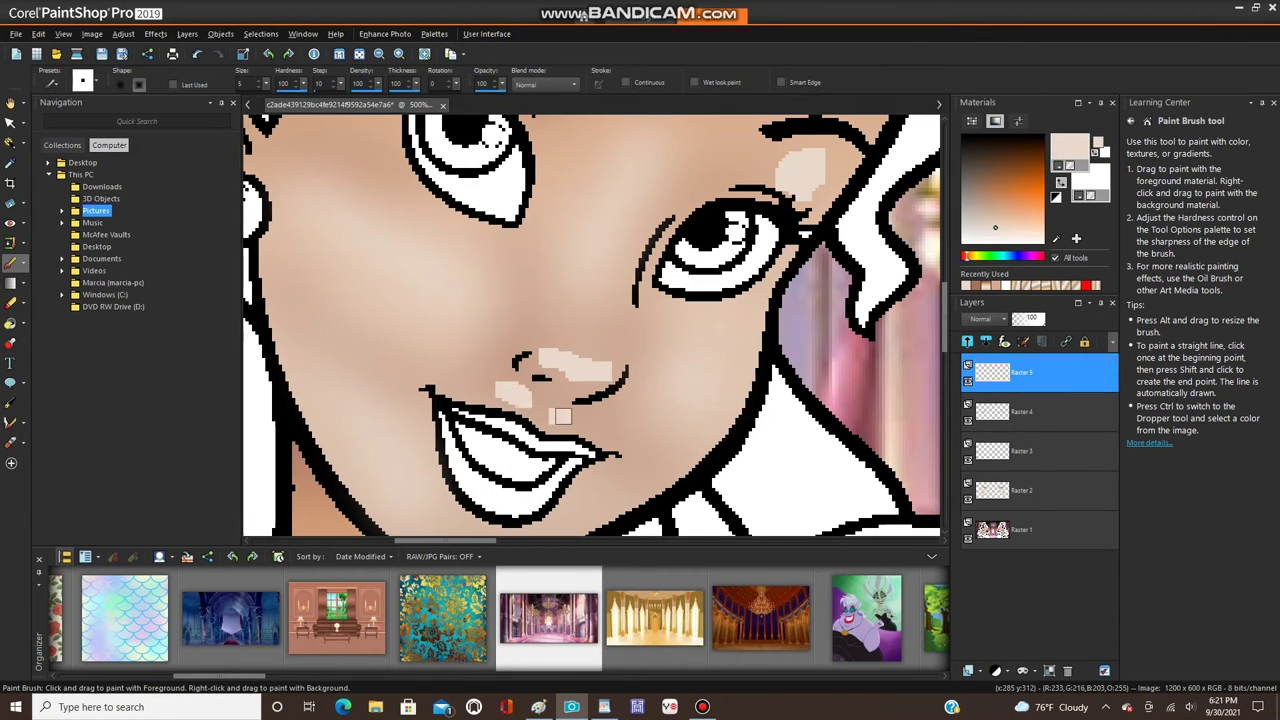
{"action": "scroll", "coordinate": [462, 237], "scroll_direction": "down", "scroll_amount": 2}
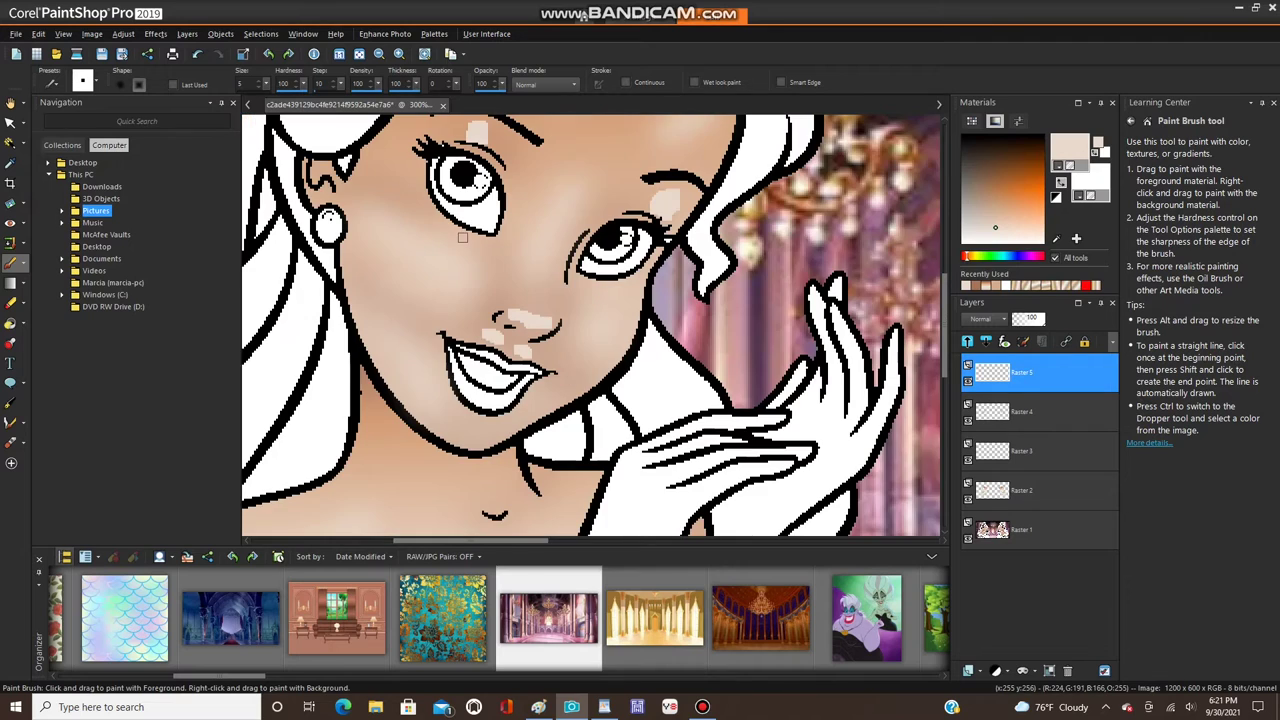
{"action": "left_click", "coordinate": [458, 428]}
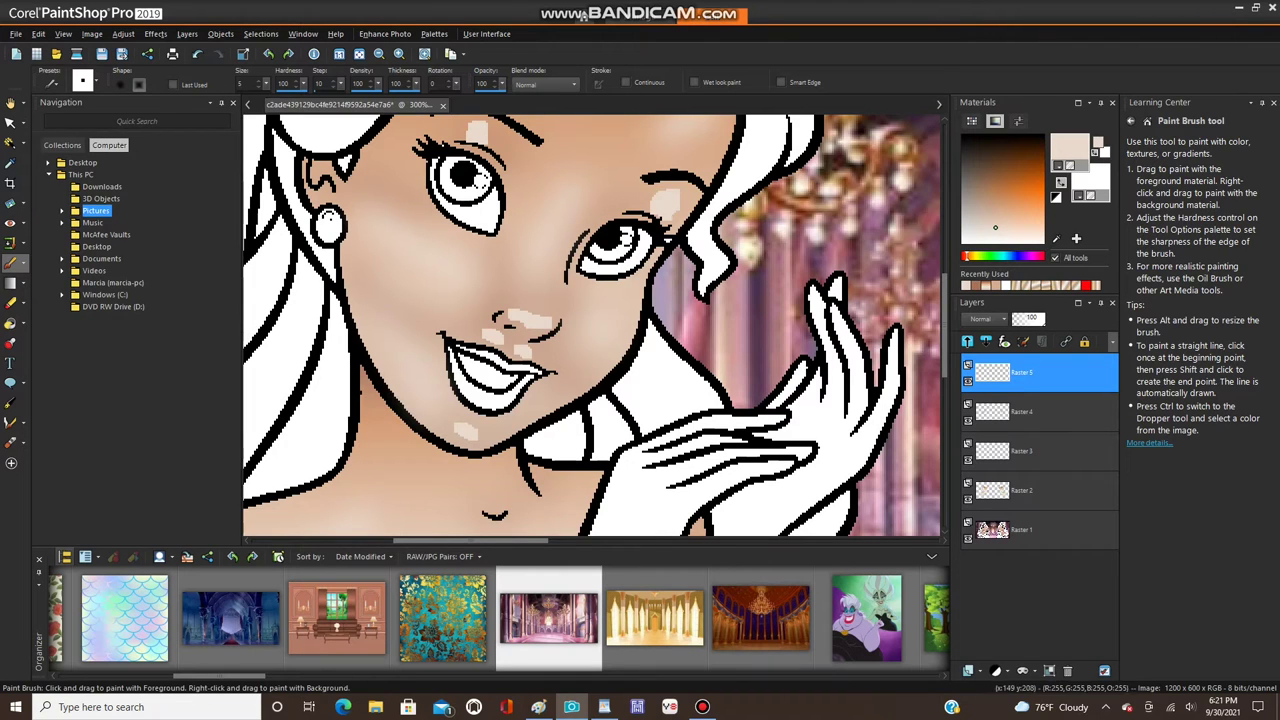
- Select the highlight patches on the left princess's eyelids, nose, upper lip and chin with the Magic Wand
{"action": "left_click", "coordinate": [10, 143]}
{"action": "left_click", "coordinate": [477, 130]}
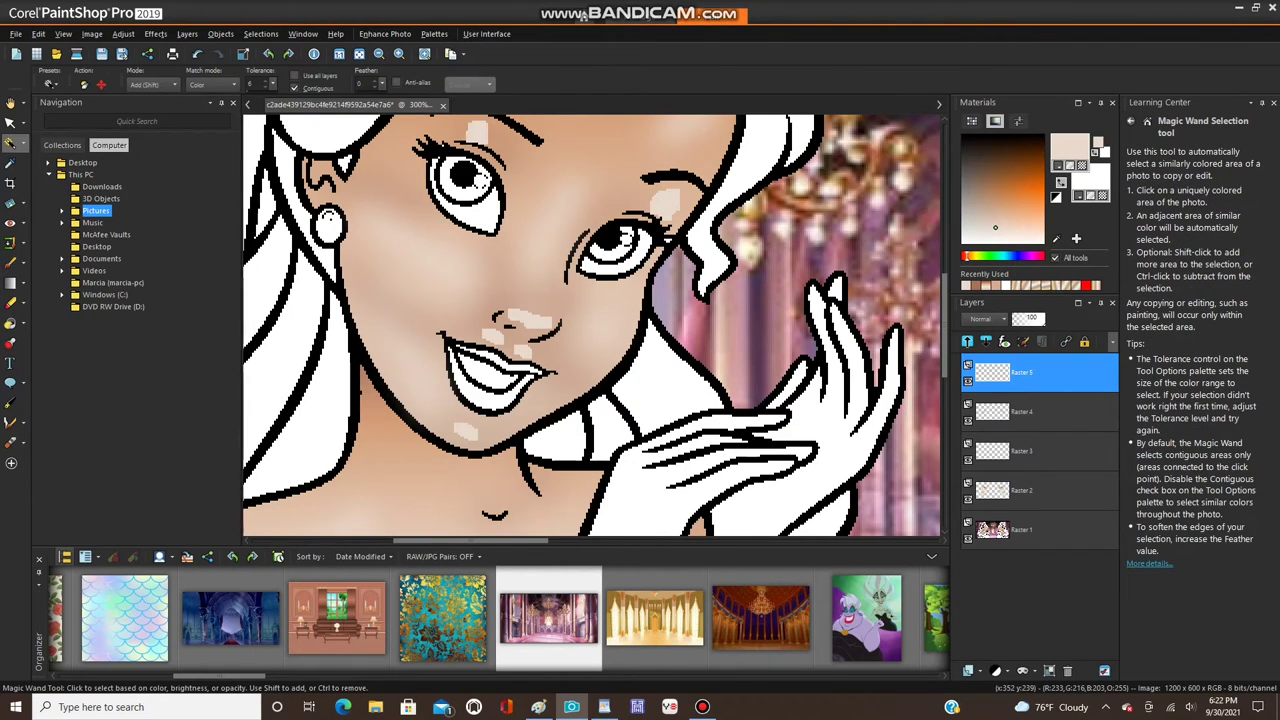
{"action": "left_click", "coordinate": [664, 200]}
{"action": "left_click", "coordinate": [530, 318]}
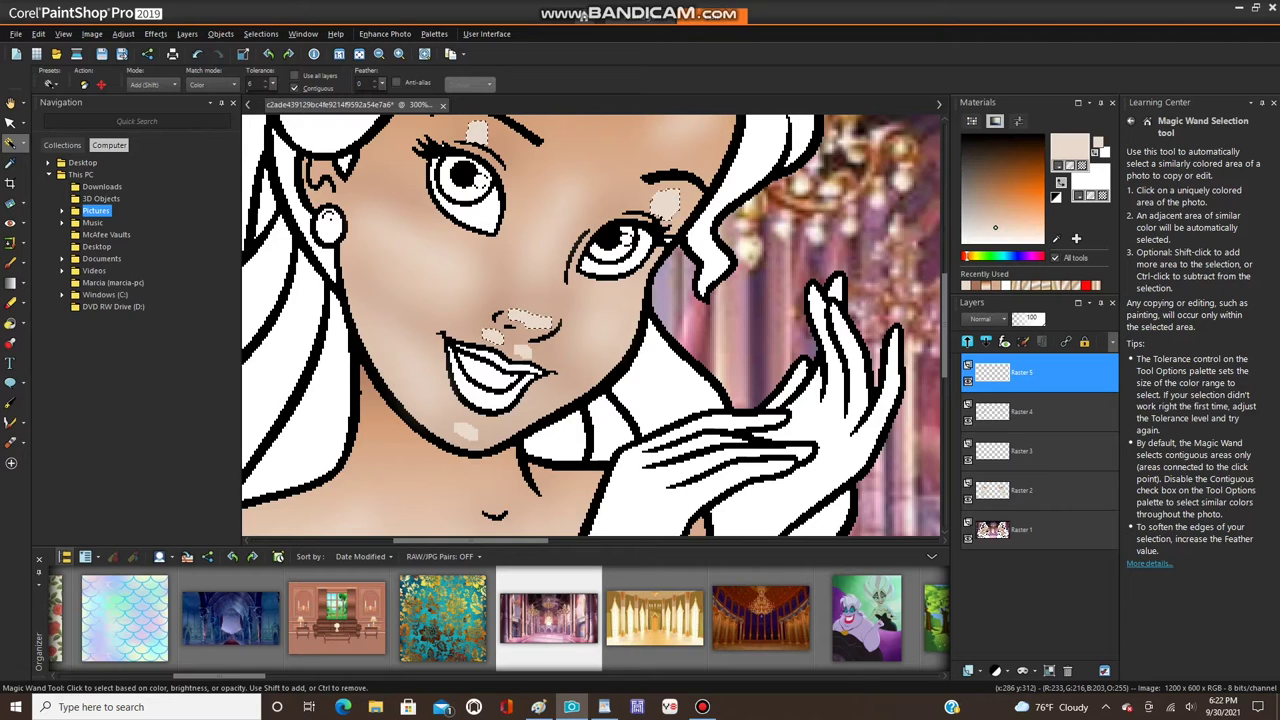
{"action": "left_click", "coordinate": [522, 352]}
{"action": "left_click", "coordinate": [466, 431]}
{"action": "scroll", "coordinate": [483, 282], "scroll_direction": "down", "scroll_amount": 1}
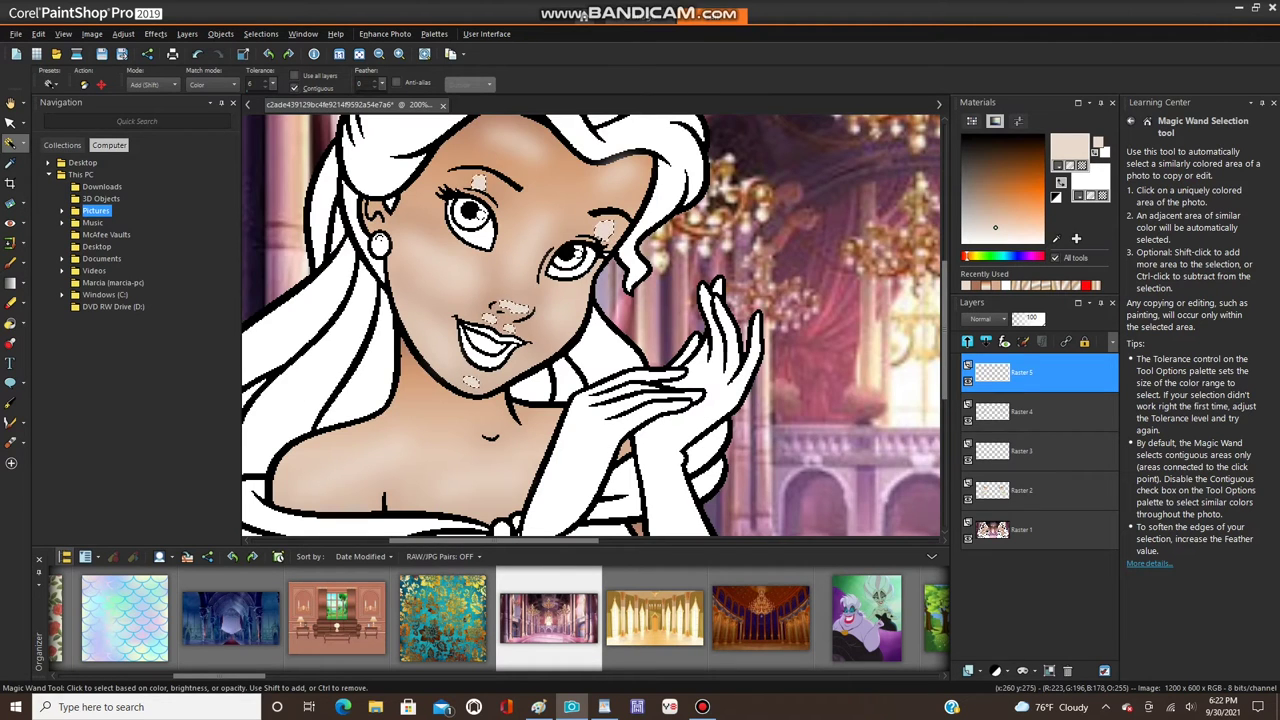
- Deselect the highlight patches on the left princess's face
{"action": "left_click", "coordinate": [92, 34]}
{"action": "mouse_move", "coordinate": [122, 250]}
{"action": "left_click", "coordinate": [300, 250]}
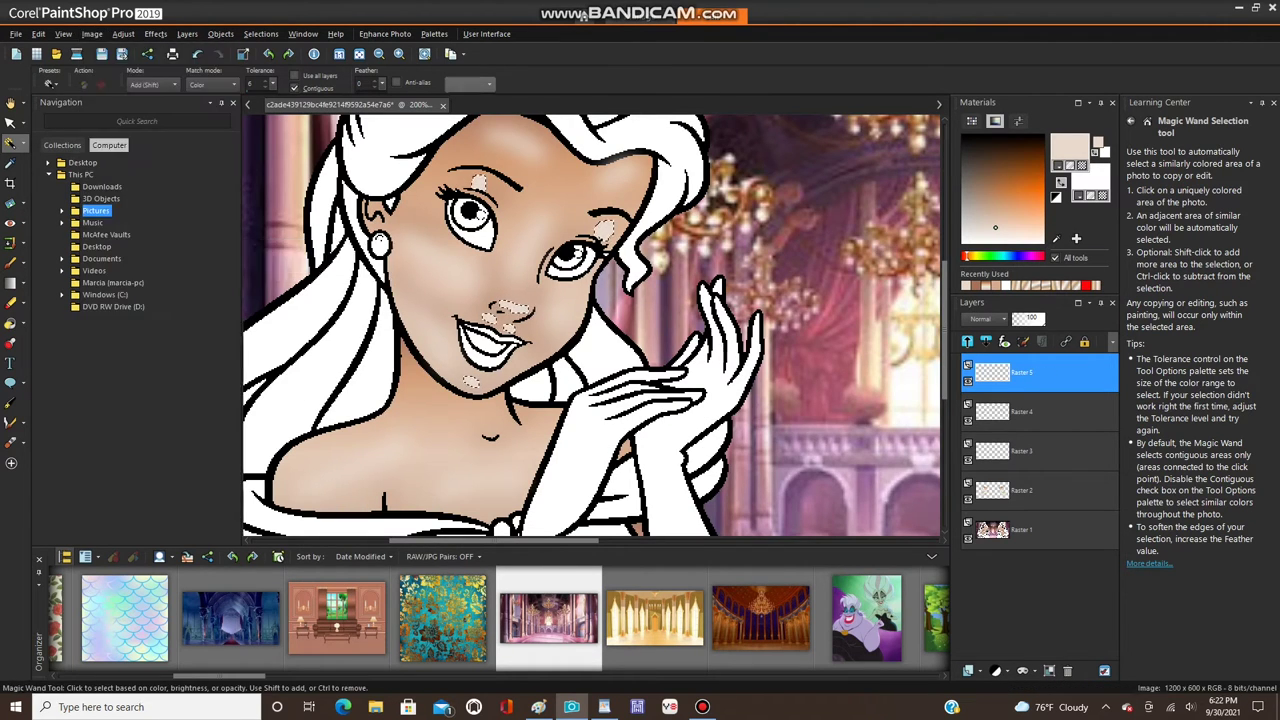
{"action": "left_click", "coordinate": [260, 33]}
{"action": "left_click", "coordinate": [300, 71]}
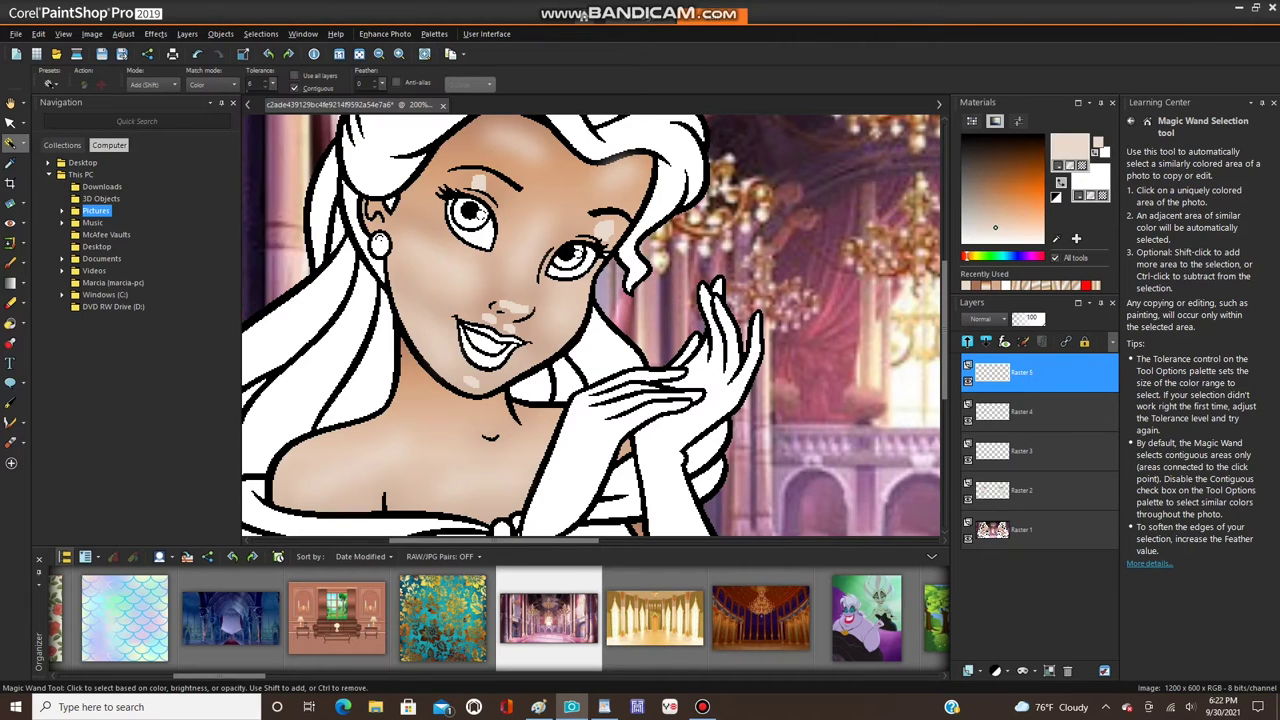
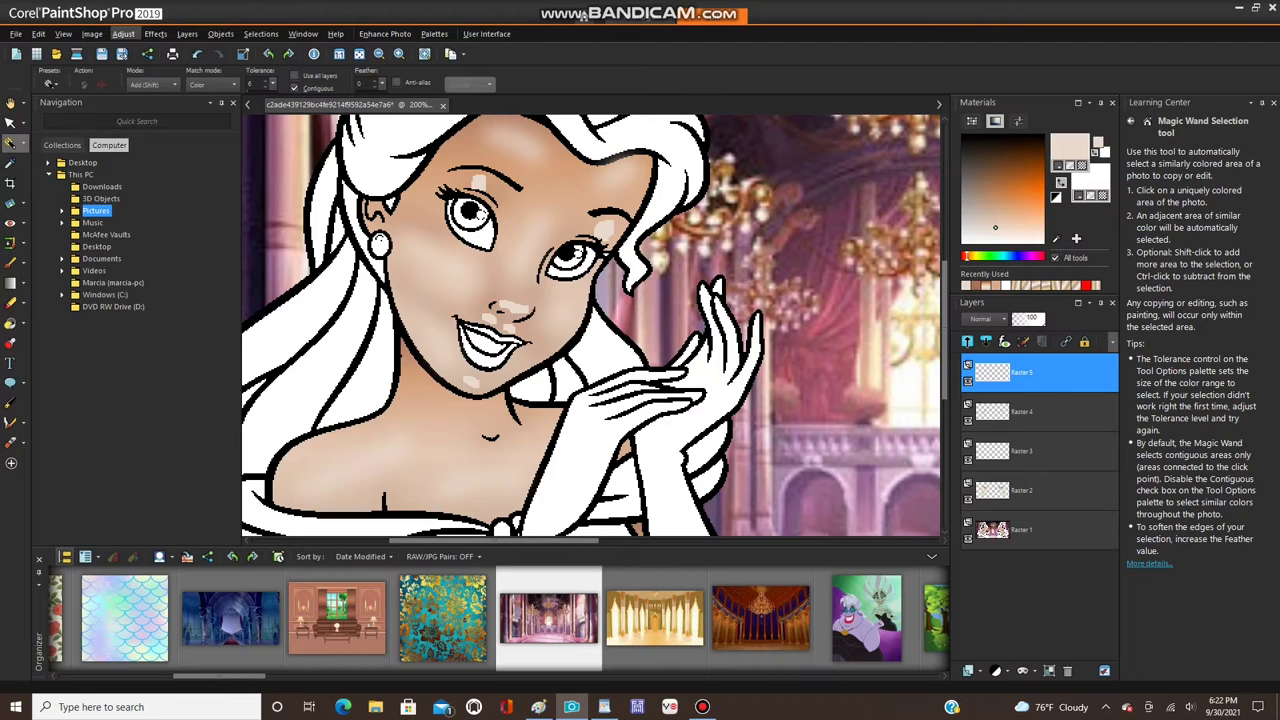
- Apply a Gaussian Blur with radius 5 to the face highlights on Raster 5
{"action": "left_click", "coordinate": [123, 34]}
{"action": "mouse_move", "coordinate": [160, 261]}
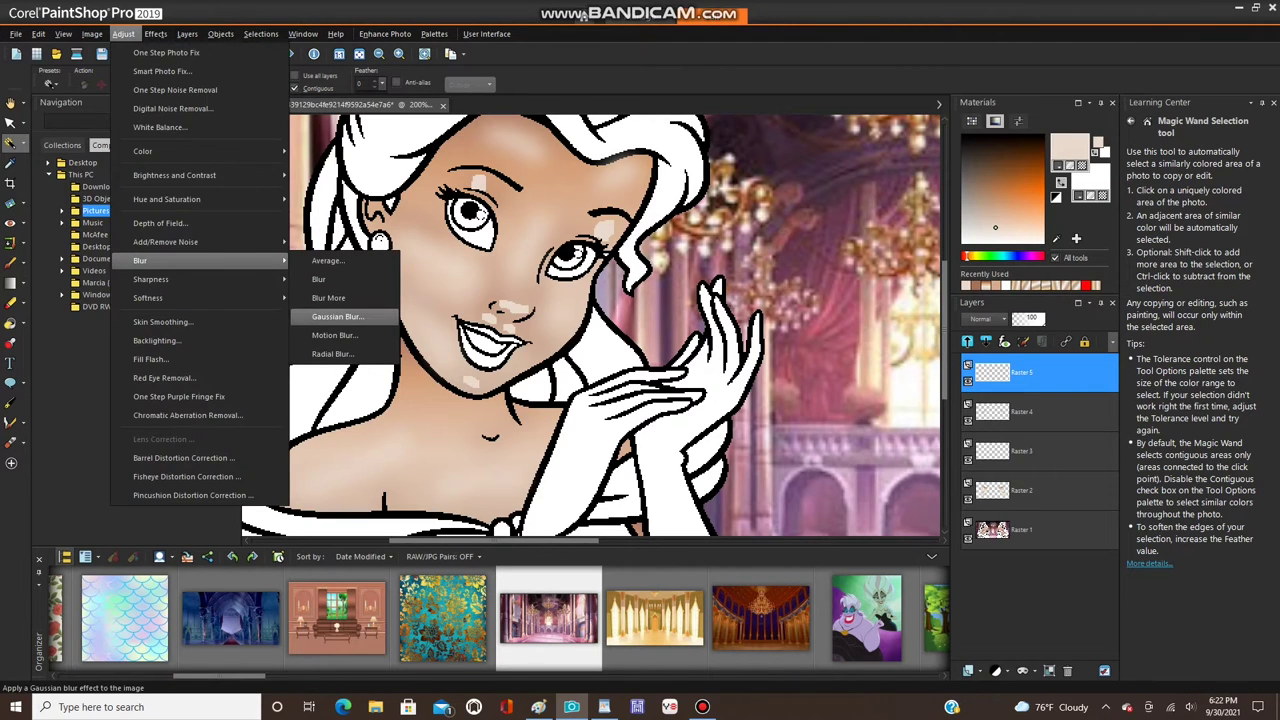
{"action": "left_click", "coordinate": [336, 317]}
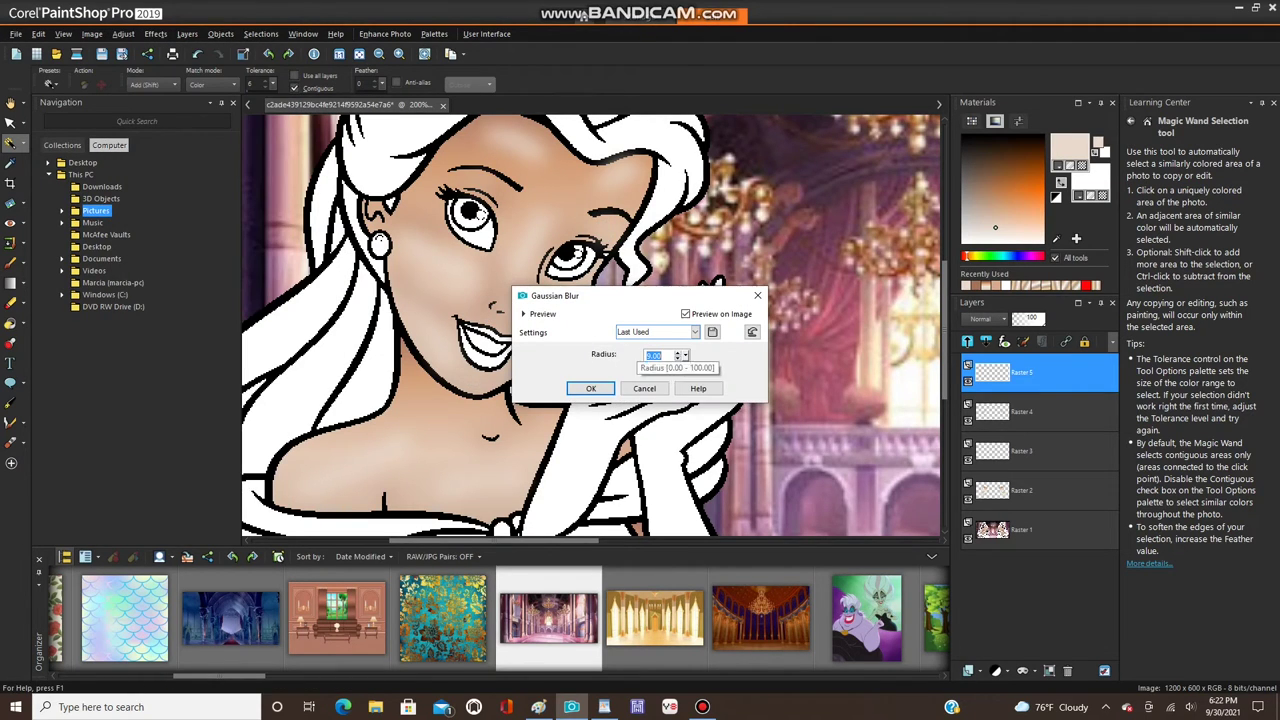
{"action": "left_click", "coordinate": [677, 359]}
{"action": "left_click", "coordinate": [677, 359]}
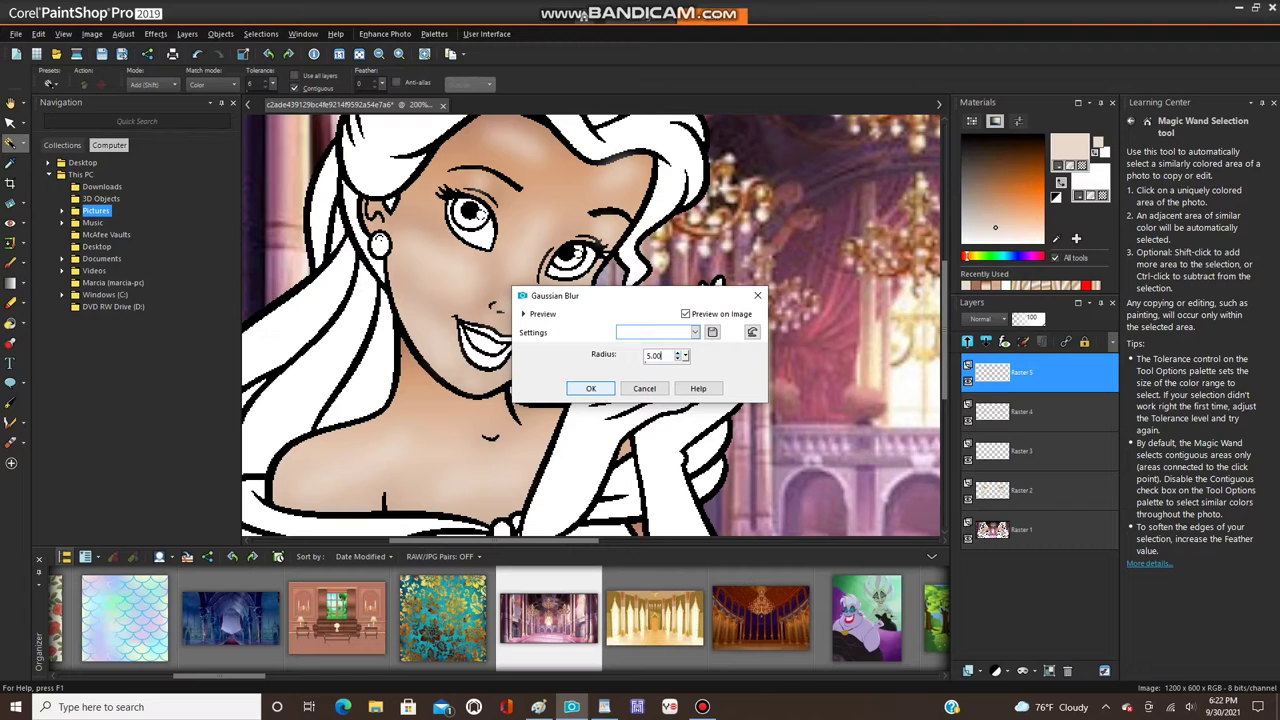
{"action": "left_click", "coordinate": [590, 388]}
- Replace the WordPad note with "GAUSSION BLUR 5" and return to PaintShop Pro
{"action": "left_click", "coordinate": [604, 707]}
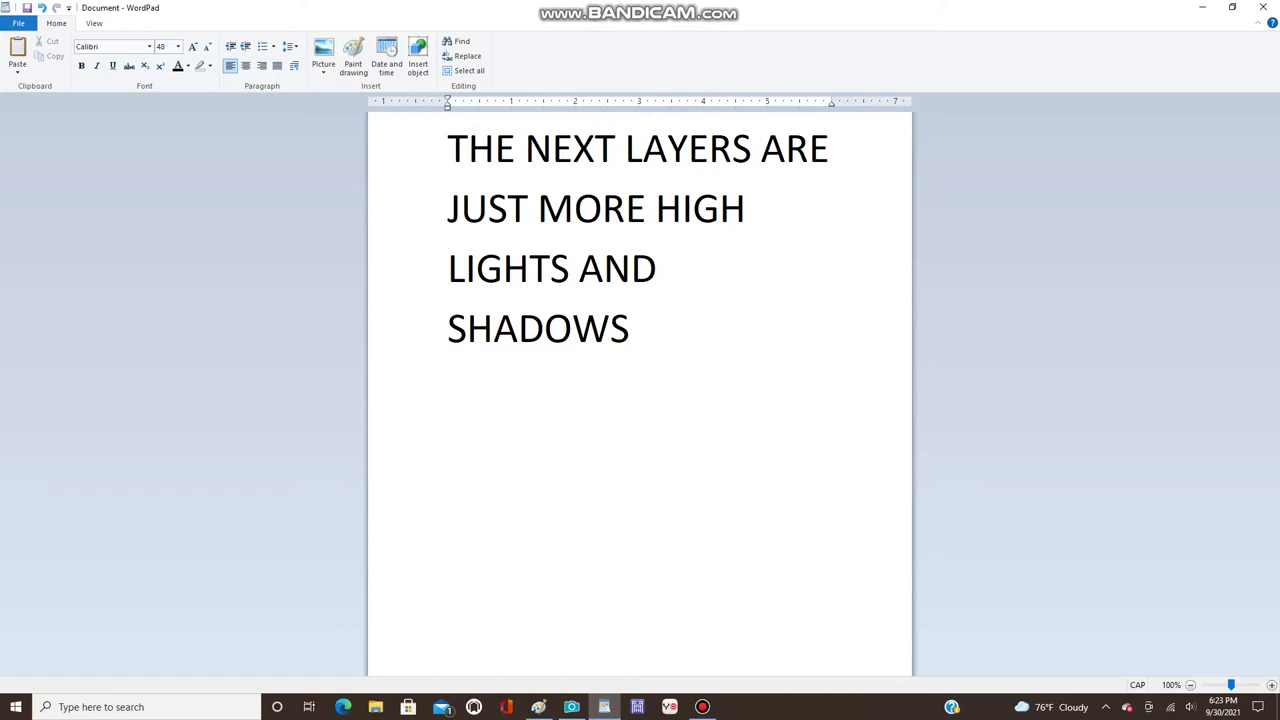
{"action": "key", "text": "ctrl+a"}
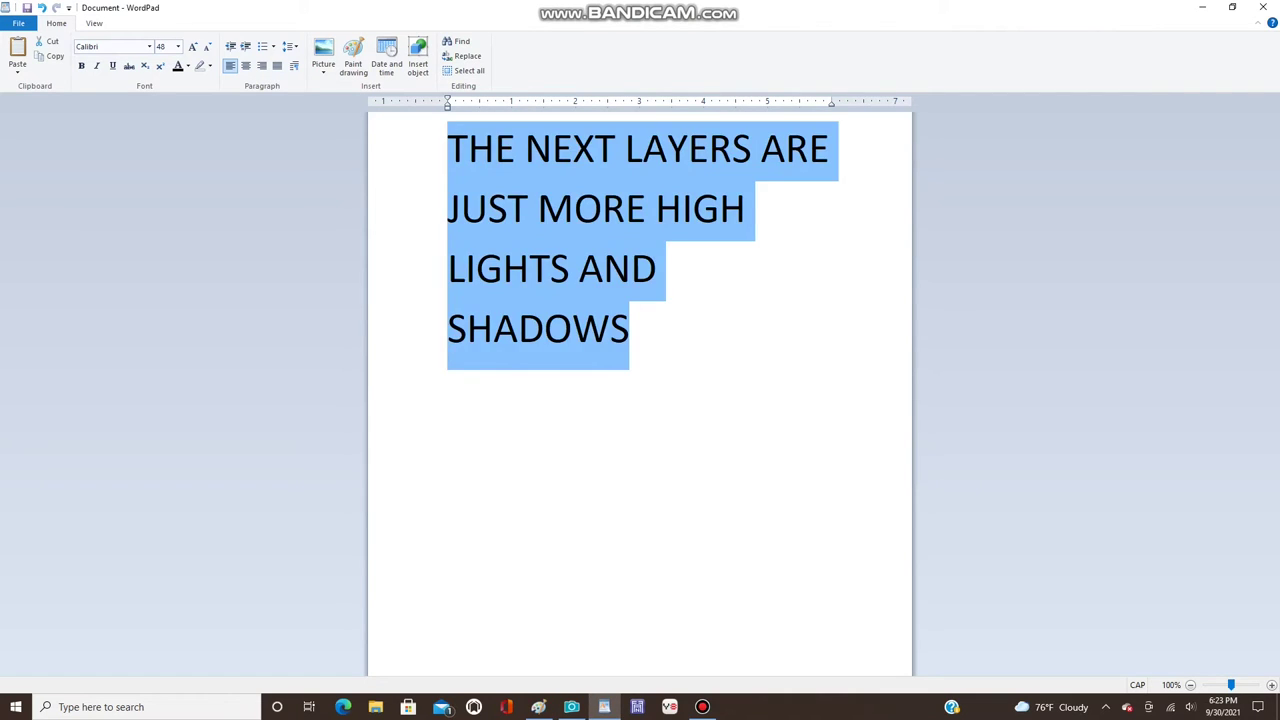
{"action": "key", "text": "Delete"}
{"action": "type", "text": "GA"}
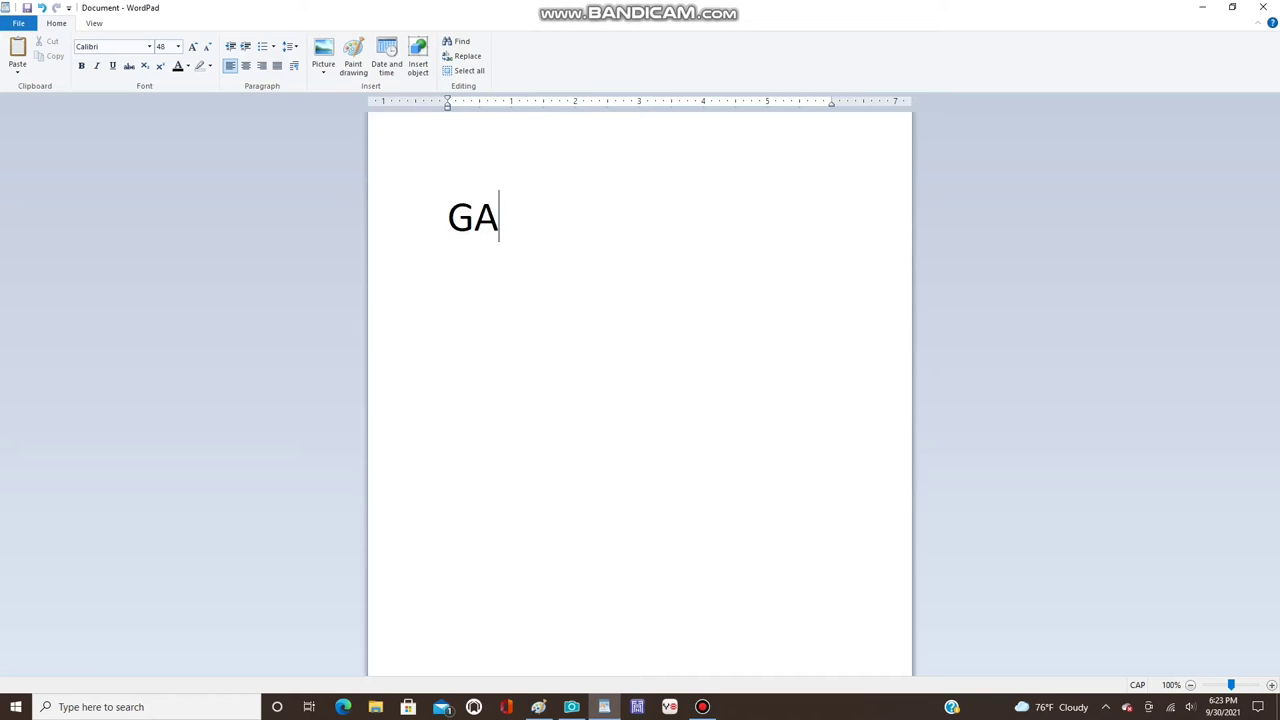
{"action": "type", "text": "USSIO"}
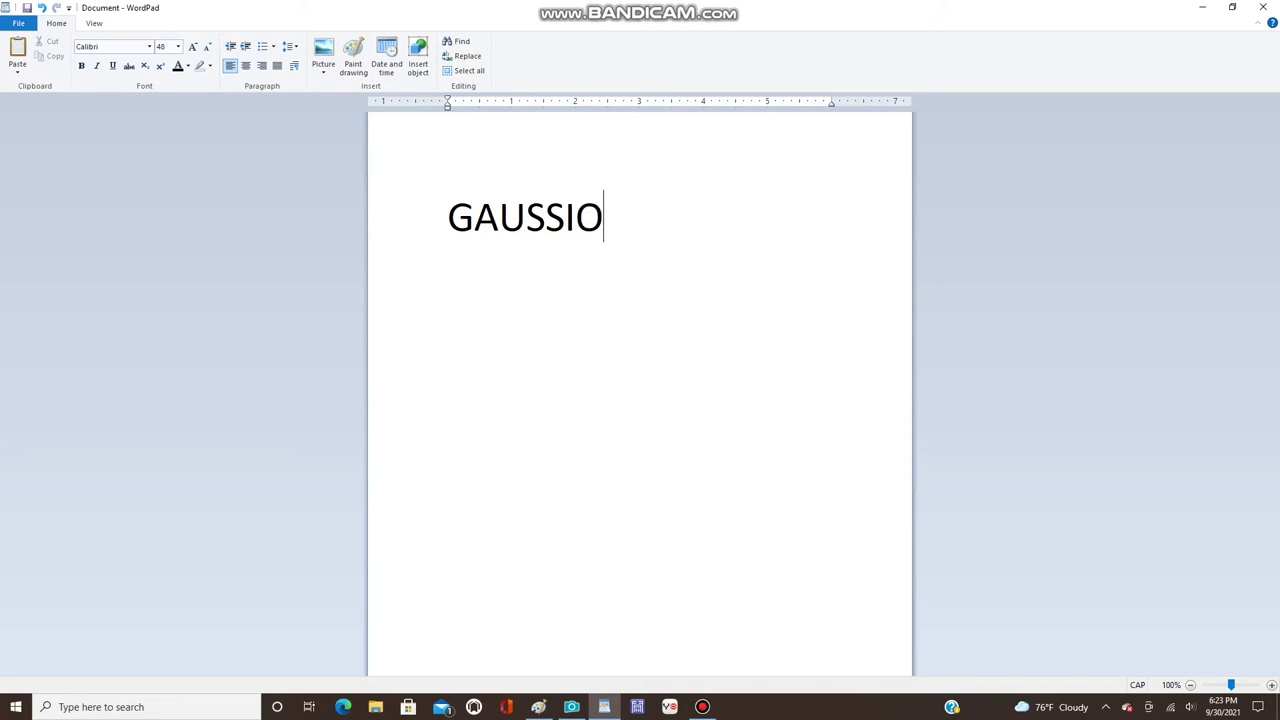
{"action": "type", "text": "N BL"}
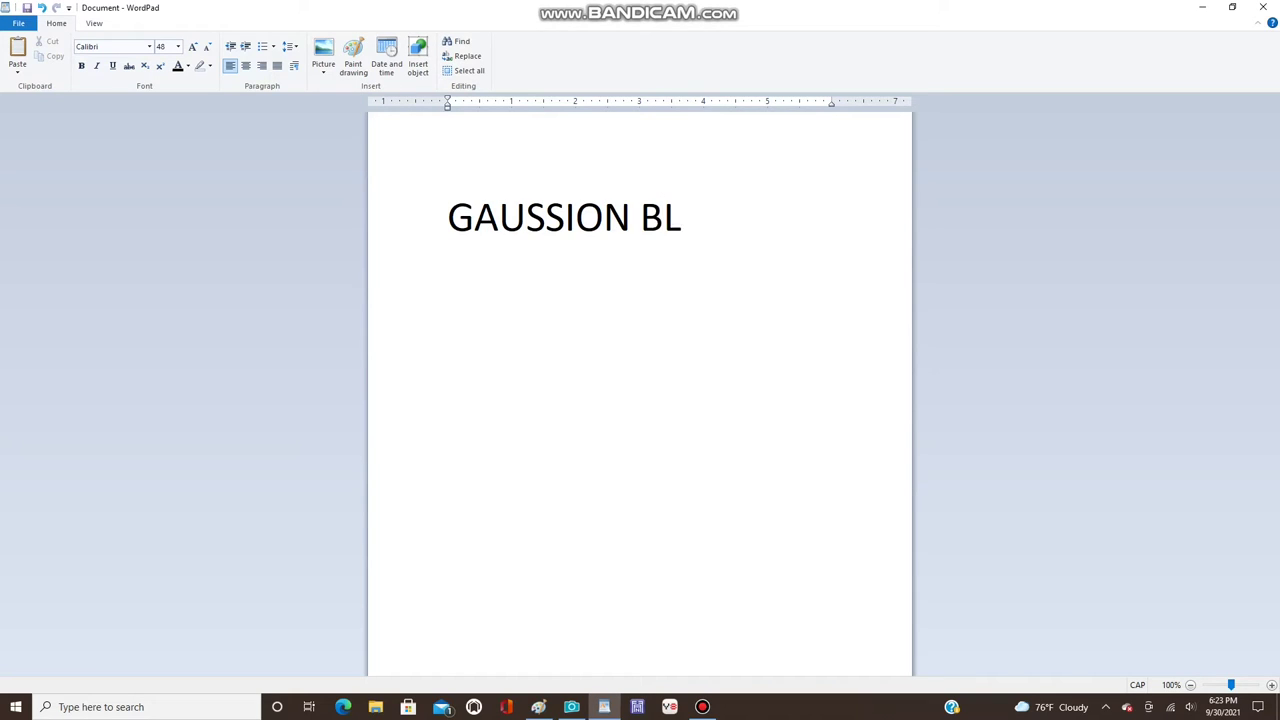
{"action": "type", "text": "UR 5"}
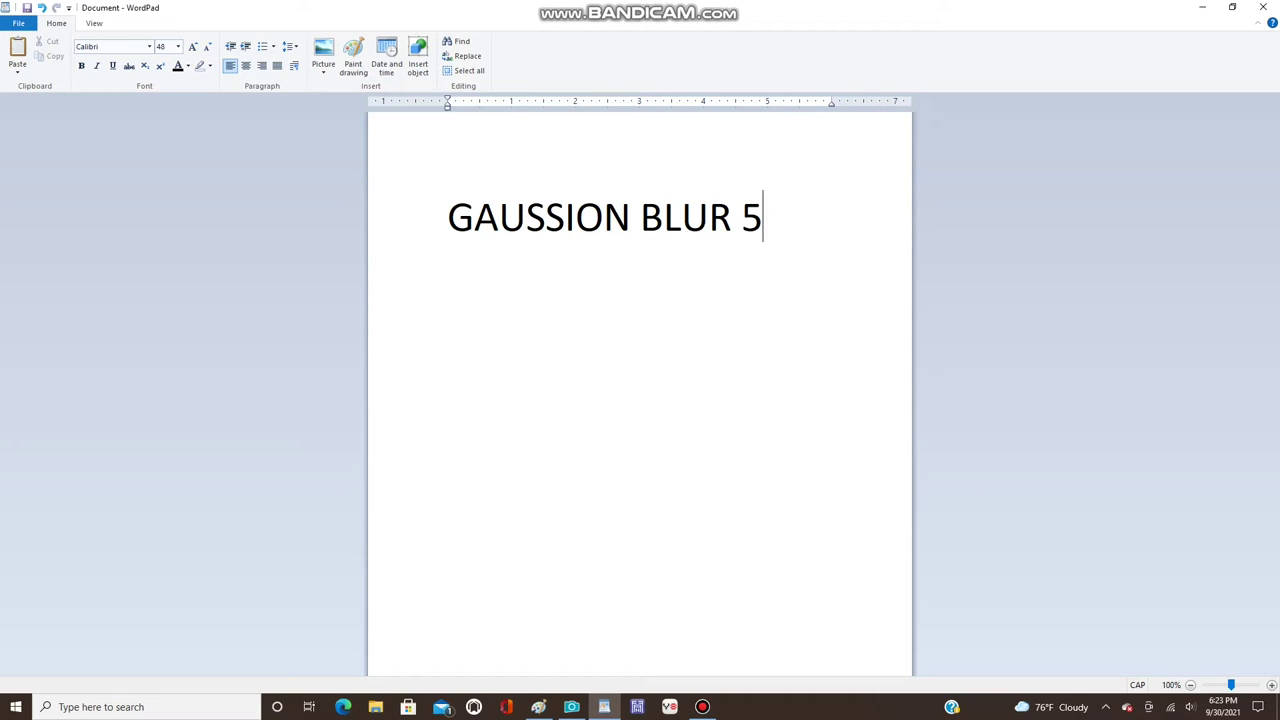
{"action": "left_click", "coordinate": [572, 707]}
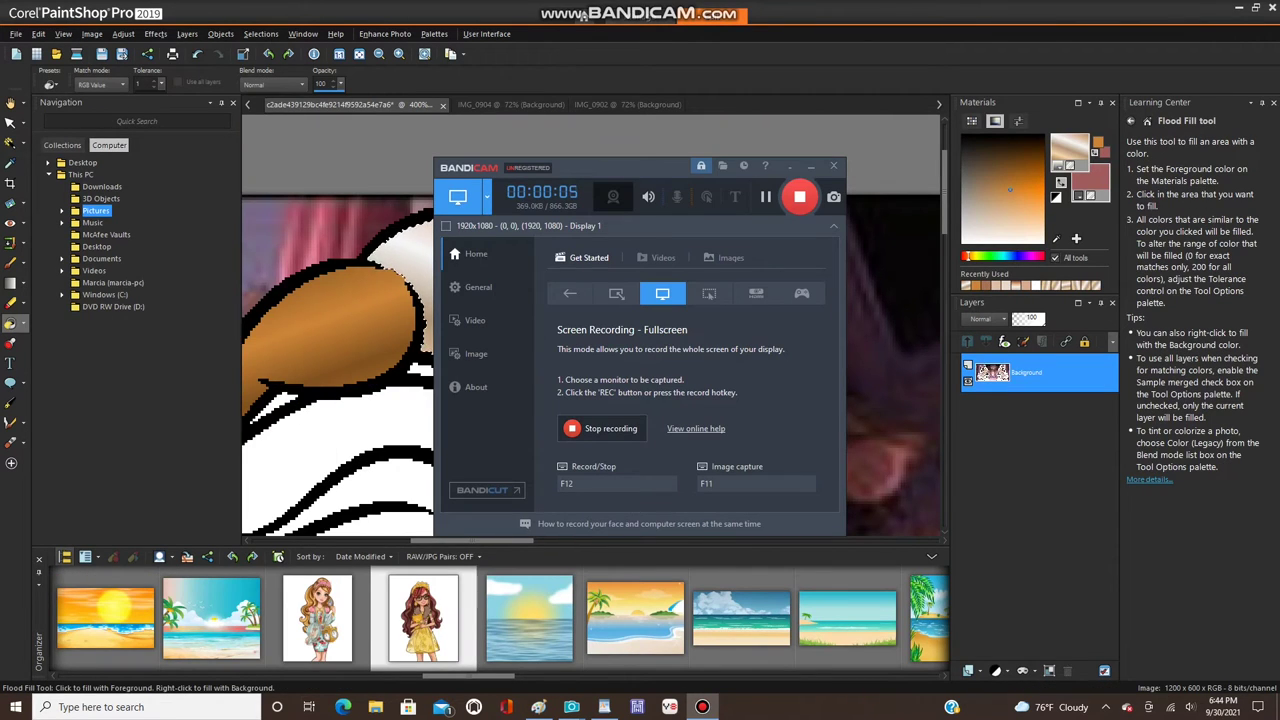
- Highlight the "ANGLE 20" line of the WordPad note and switch back to the princess image in PaintShop Pro
{"action": "left_click", "coordinate": [604, 707]}
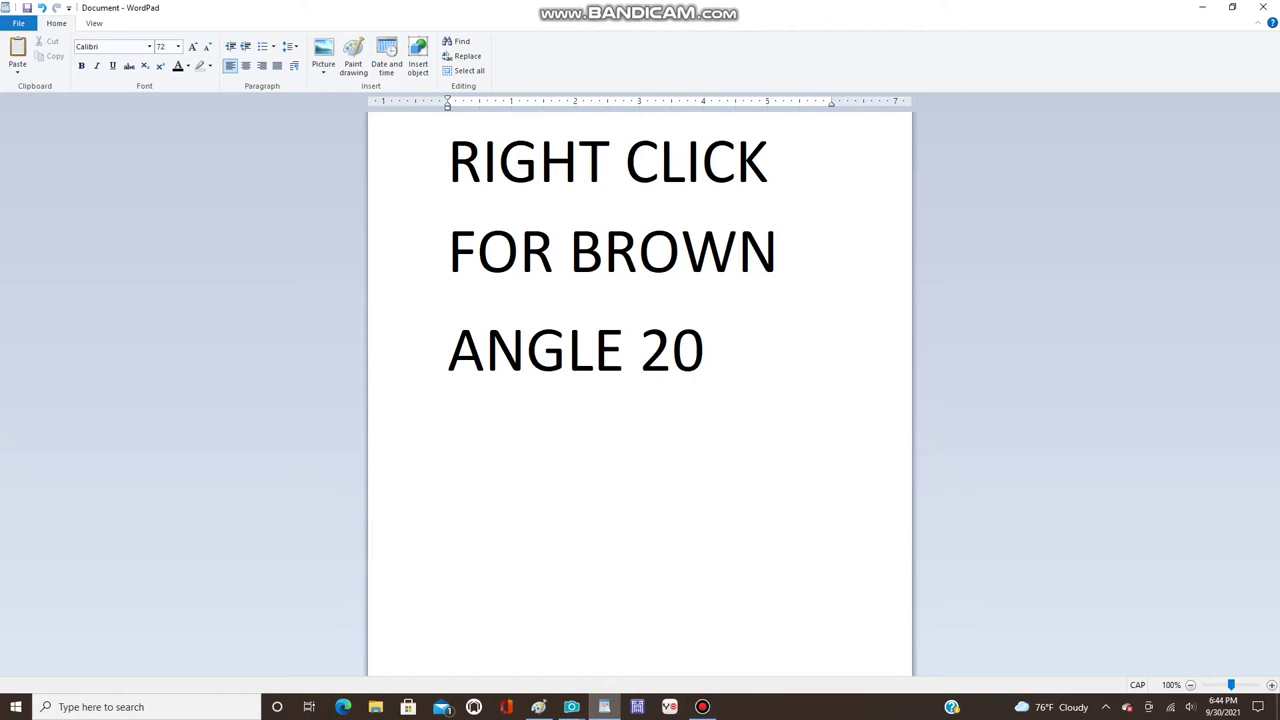
{"action": "left_click_drag", "start_coordinate": [706, 355], "coordinate": [450, 355]}
{"action": "left_click", "coordinate": [572, 707]}
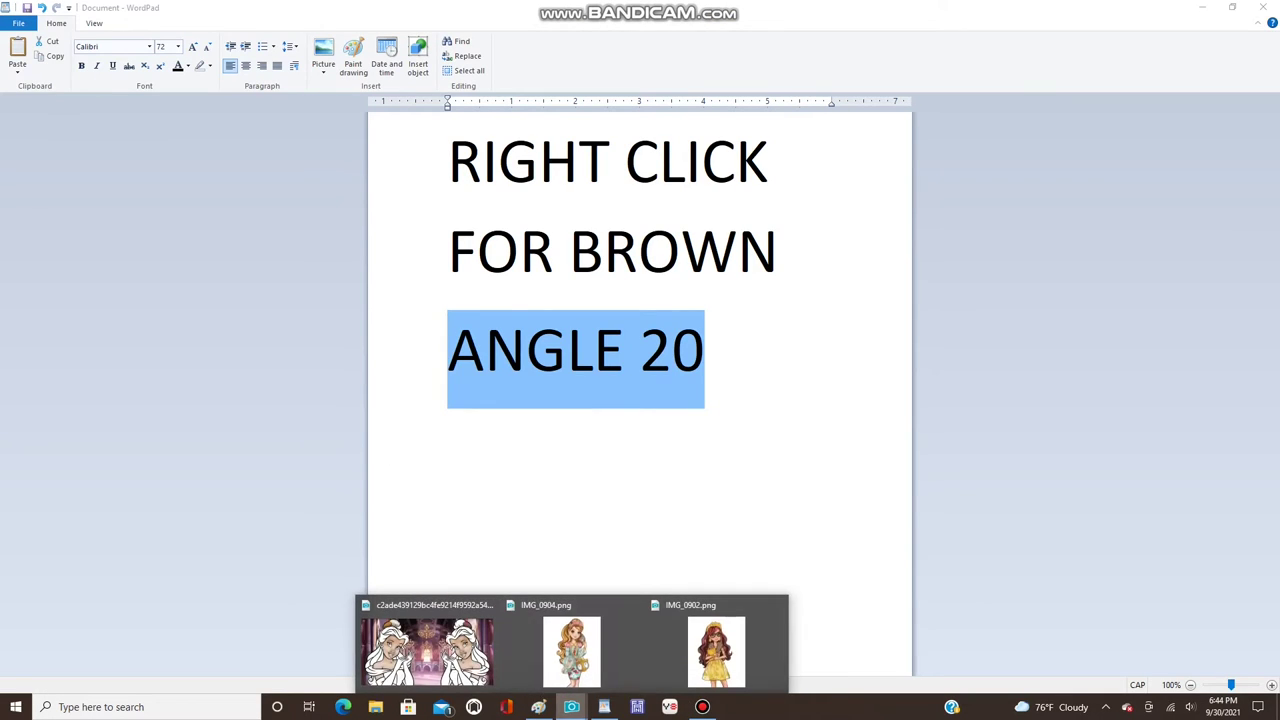
{"action": "left_click", "coordinate": [428, 650]}
- Close the princess line drawing open in Paint and minimise the Bandicam recorder window
{"action": "left_click", "coordinate": [539, 707]}
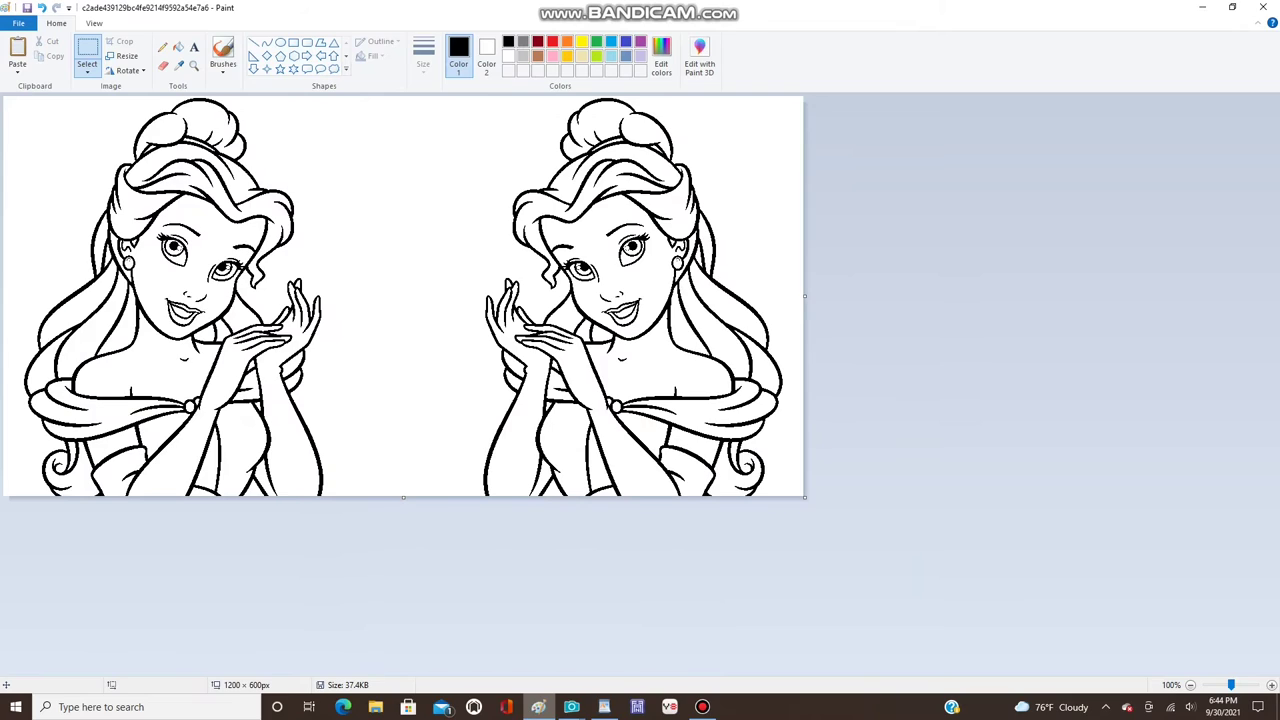
{"action": "left_click", "coordinate": [572, 707]}
{"action": "left_click", "coordinate": [539, 707]}
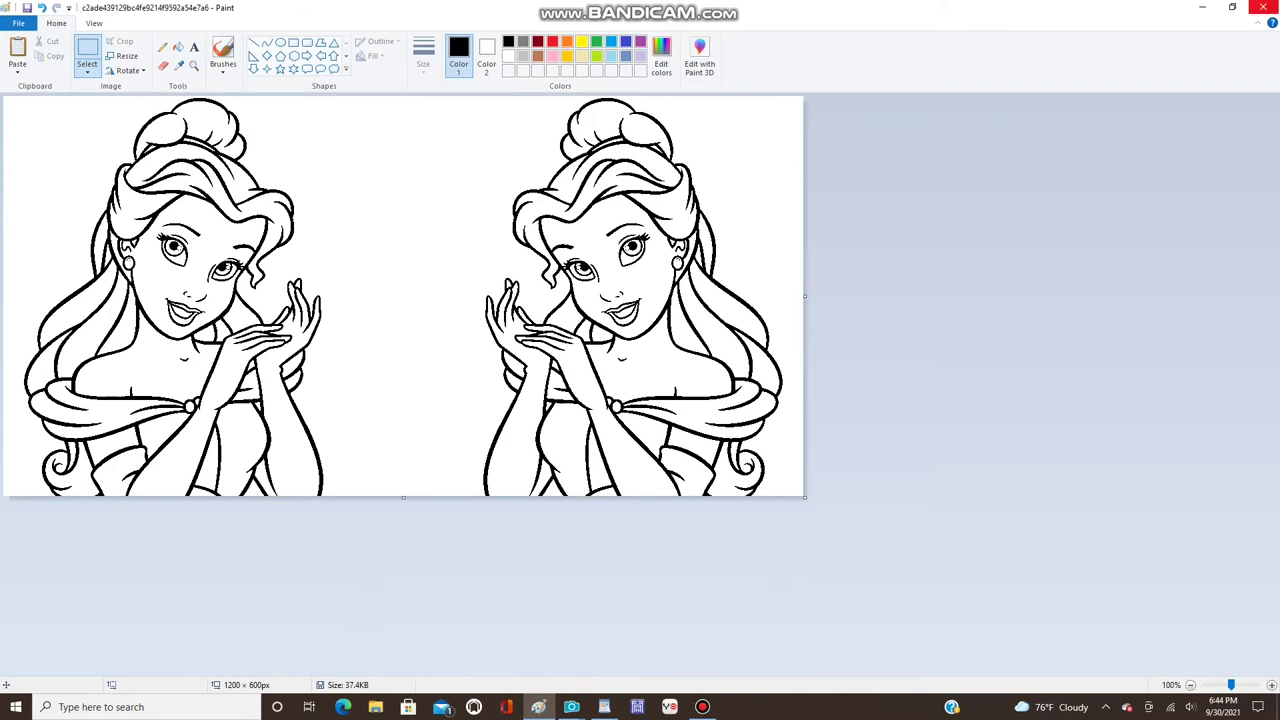
{"action": "left_click", "coordinate": [1263, 7]}
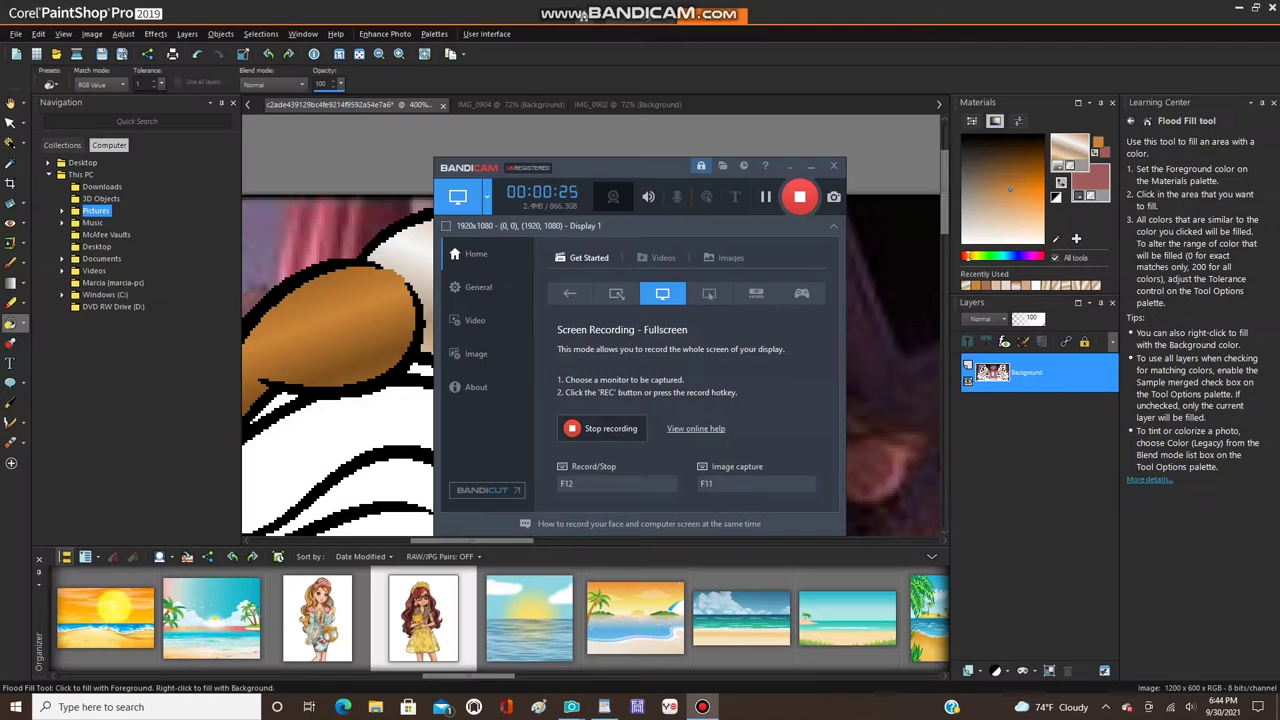
{"action": "left_click", "coordinate": [789, 166]}
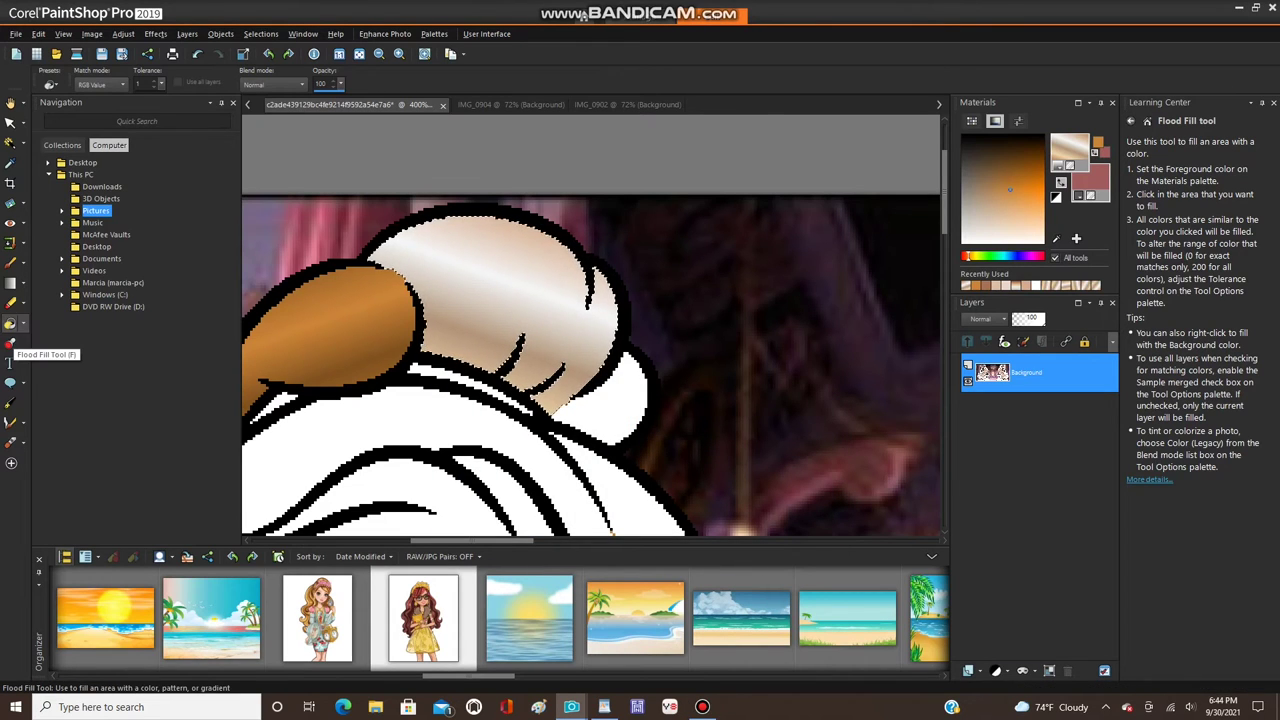
- Recolor the gradient-filled large bun section of the left princess golden brown with the Color Changer
{"action": "left_click", "coordinate": [23, 324]}
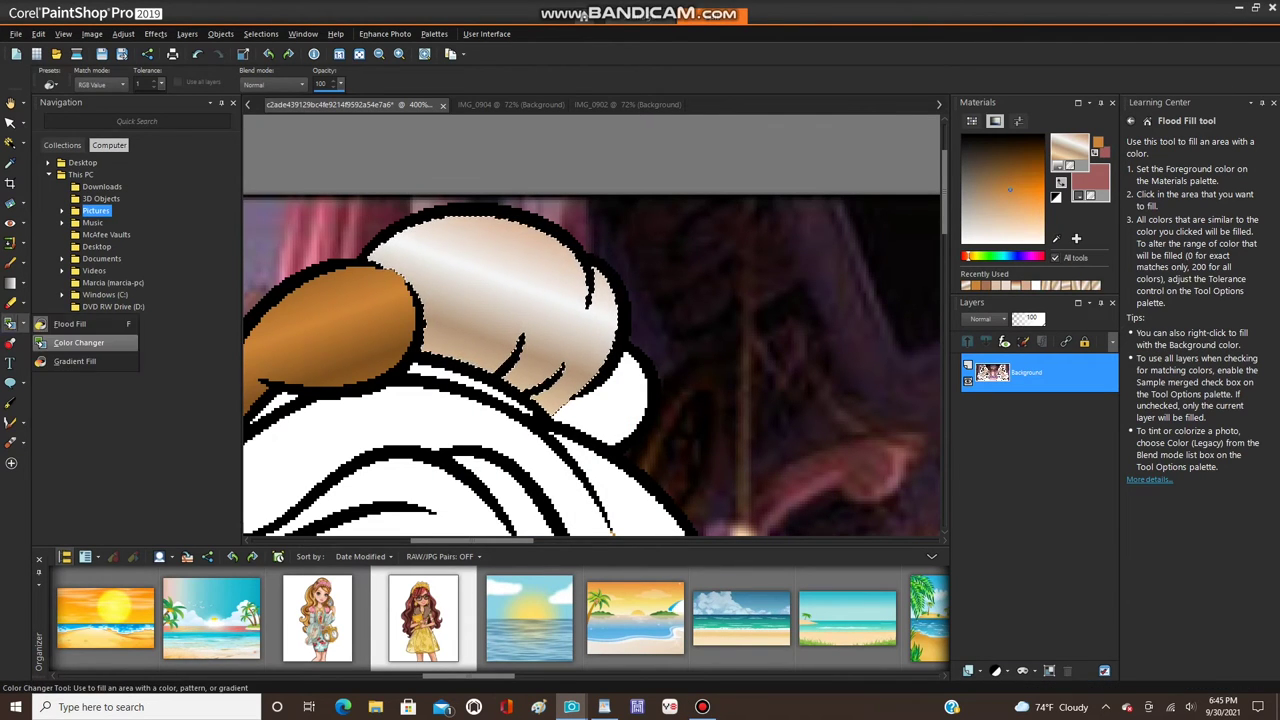
{"action": "left_click", "coordinate": [76, 343]}
{"action": "left_click", "coordinate": [462, 280]}
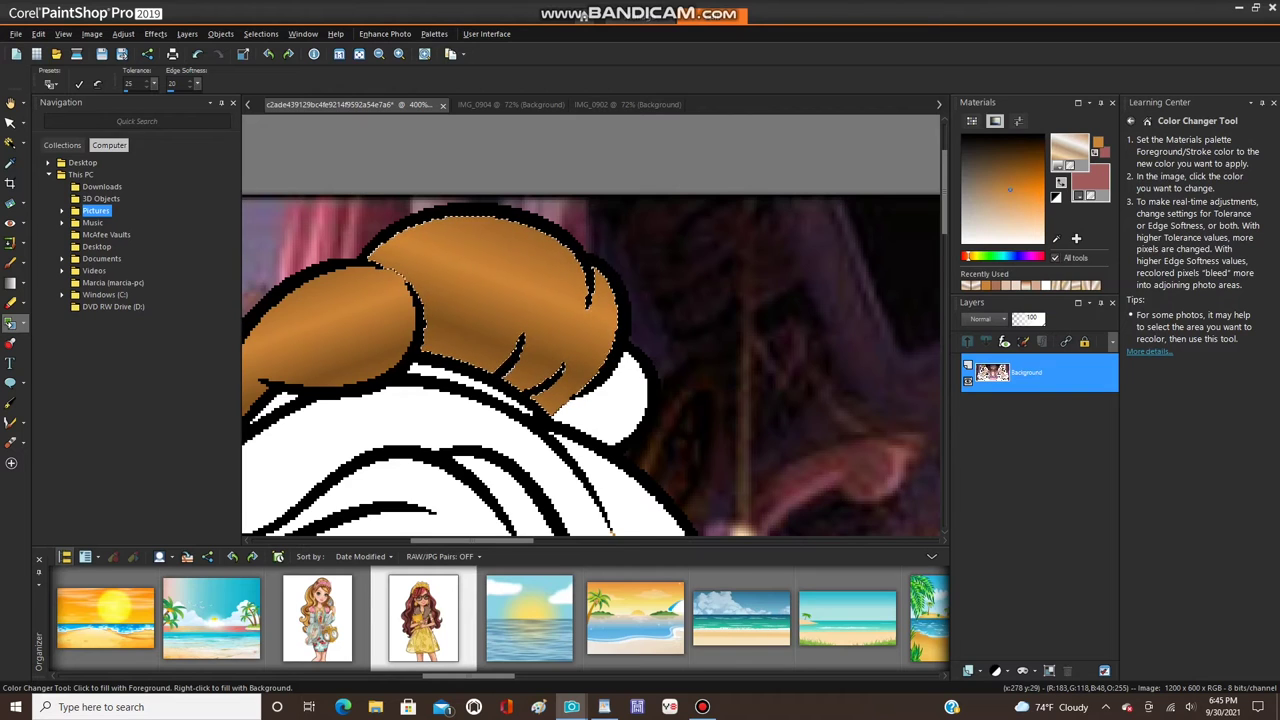
- Mirror the large bun section horizontally onto the right princess, recolor it reddish brown with the Color Changer and deselect it
{"action": "scroll", "coordinate": [463, 279], "scroll_direction": "down", "scroll_amount": 11}
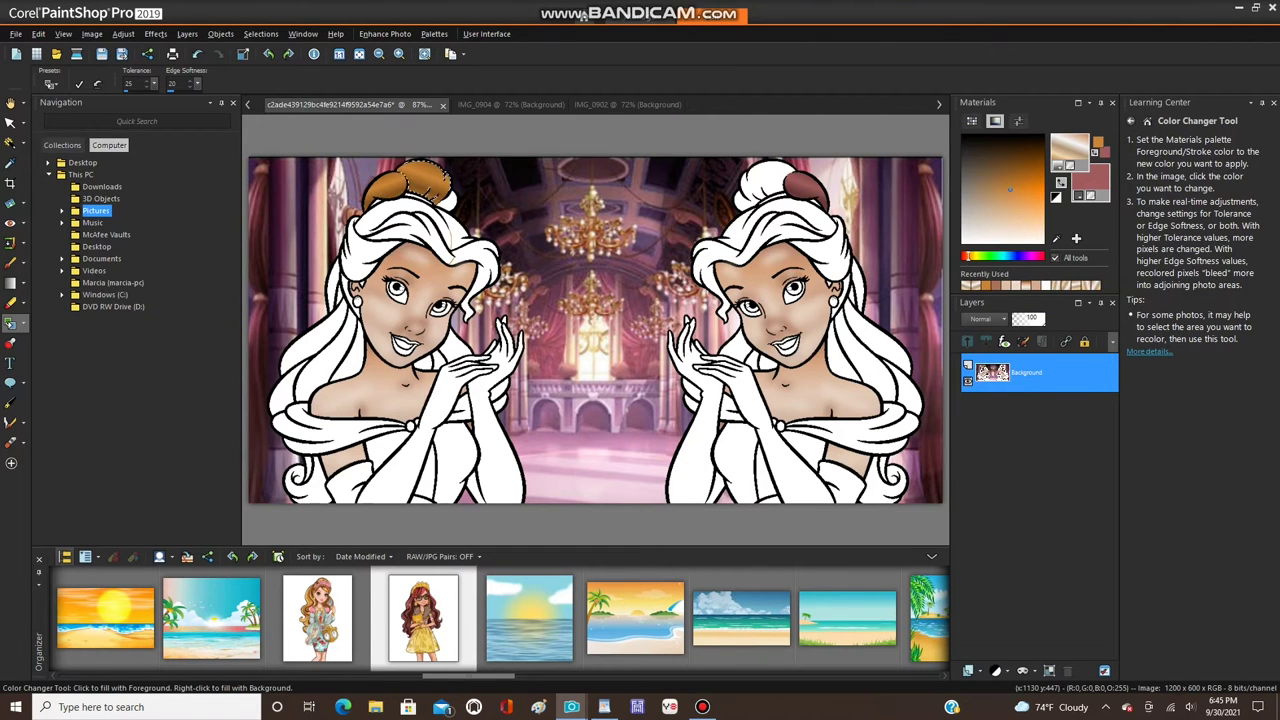
{"action": "left_click", "coordinate": [91, 33]}
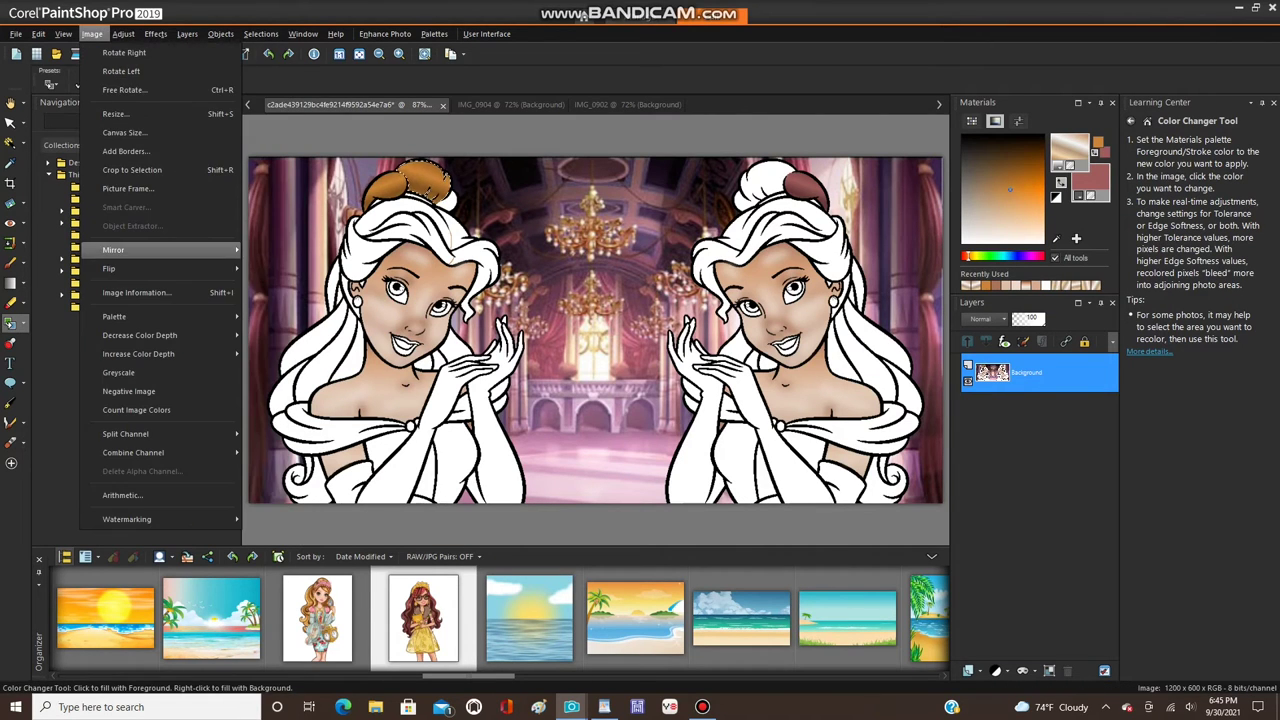
{"action": "mouse_move", "coordinate": [114, 250]}
{"action": "left_click", "coordinate": [292, 250]}
{"action": "left_click", "coordinate": [762, 174]}
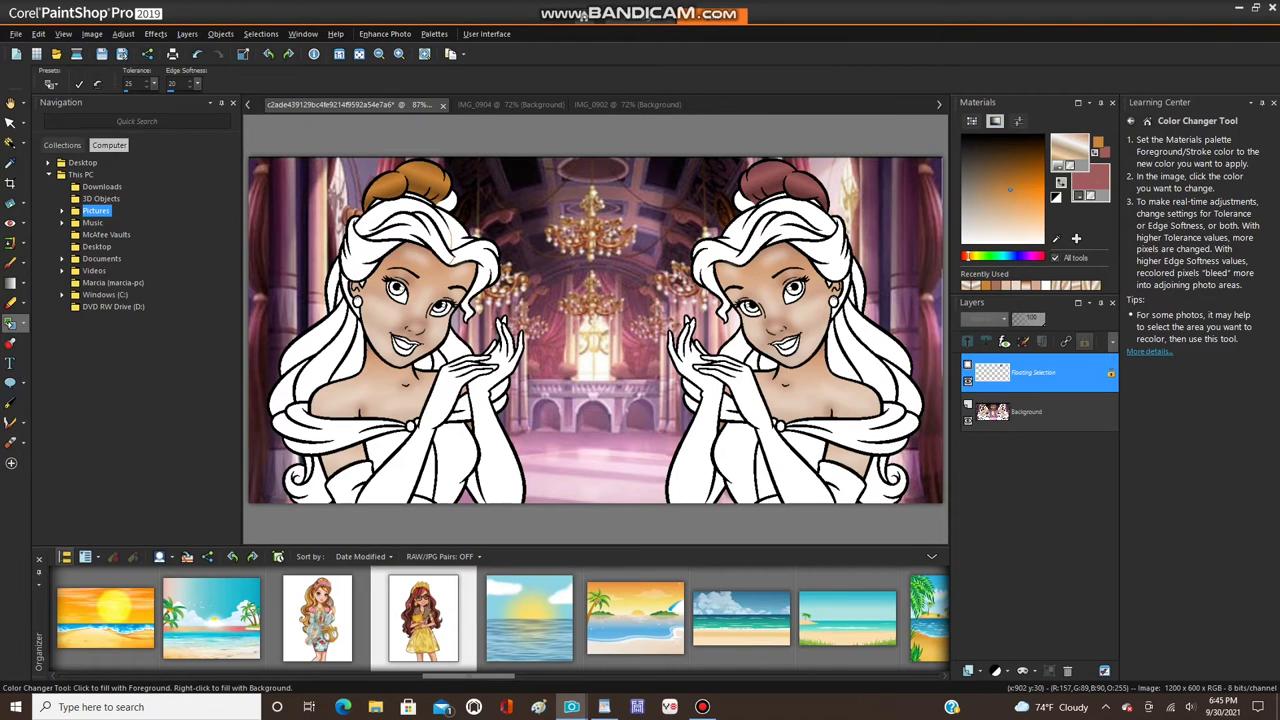
{"action": "scroll", "coordinate": [765, 176], "scroll_direction": "up", "scroll_amount": 4}
{"action": "scroll", "coordinate": [768, 160], "scroll_direction": "down", "scroll_amount": 4}
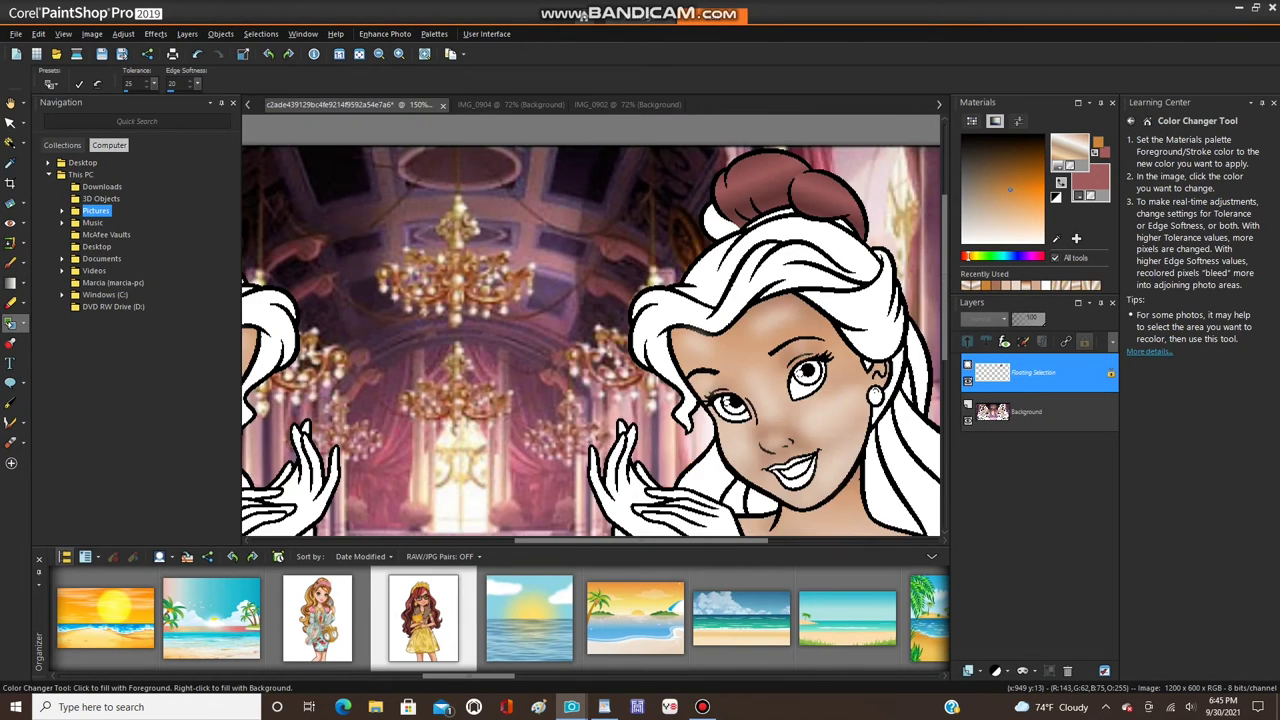
{"action": "left_click", "coordinate": [260, 33]}
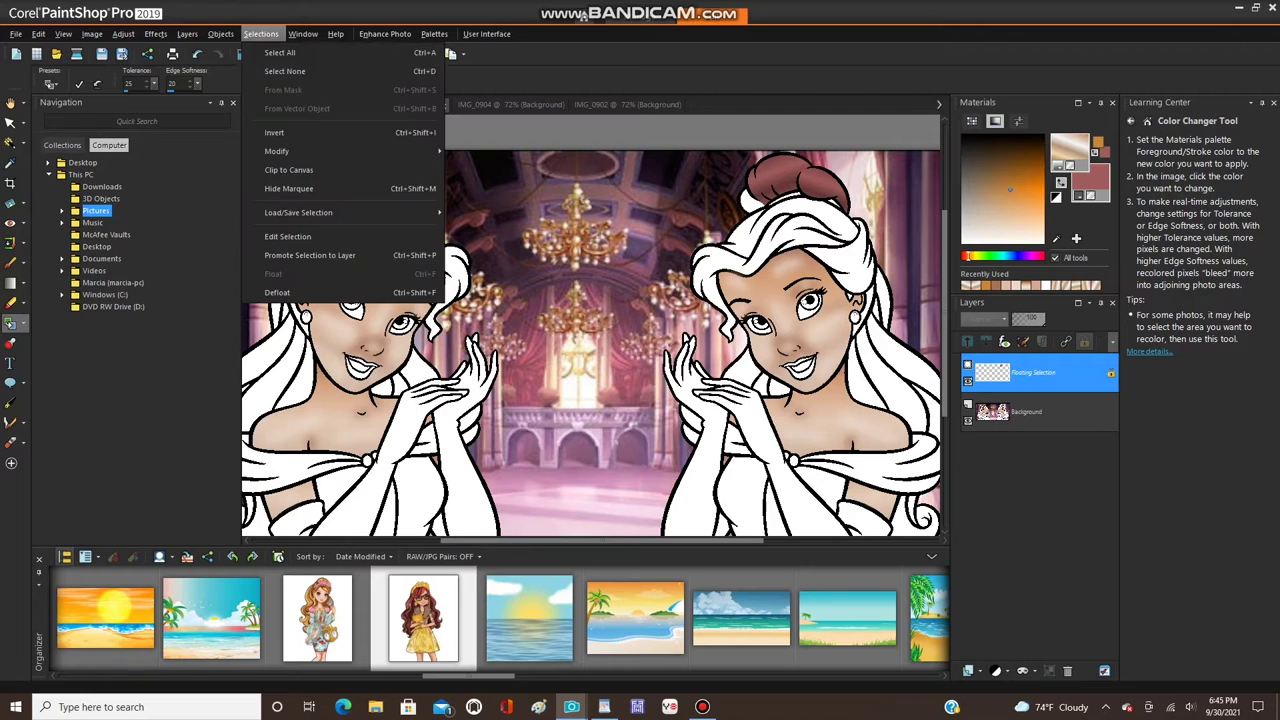
{"action": "left_click", "coordinate": [290, 68]}
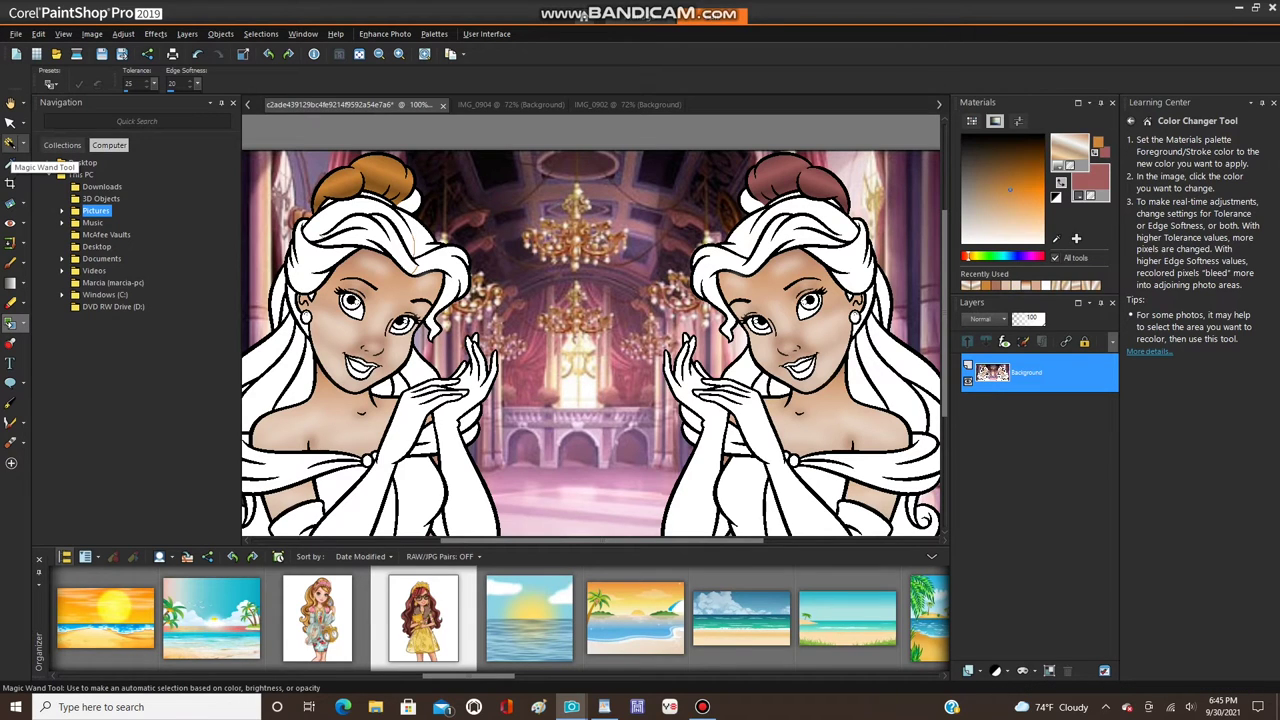
- Select the small white bun section of the left princess with the Magic Wand and flood fill it with the beige gradient
{"action": "left_click", "coordinate": [10, 142]}
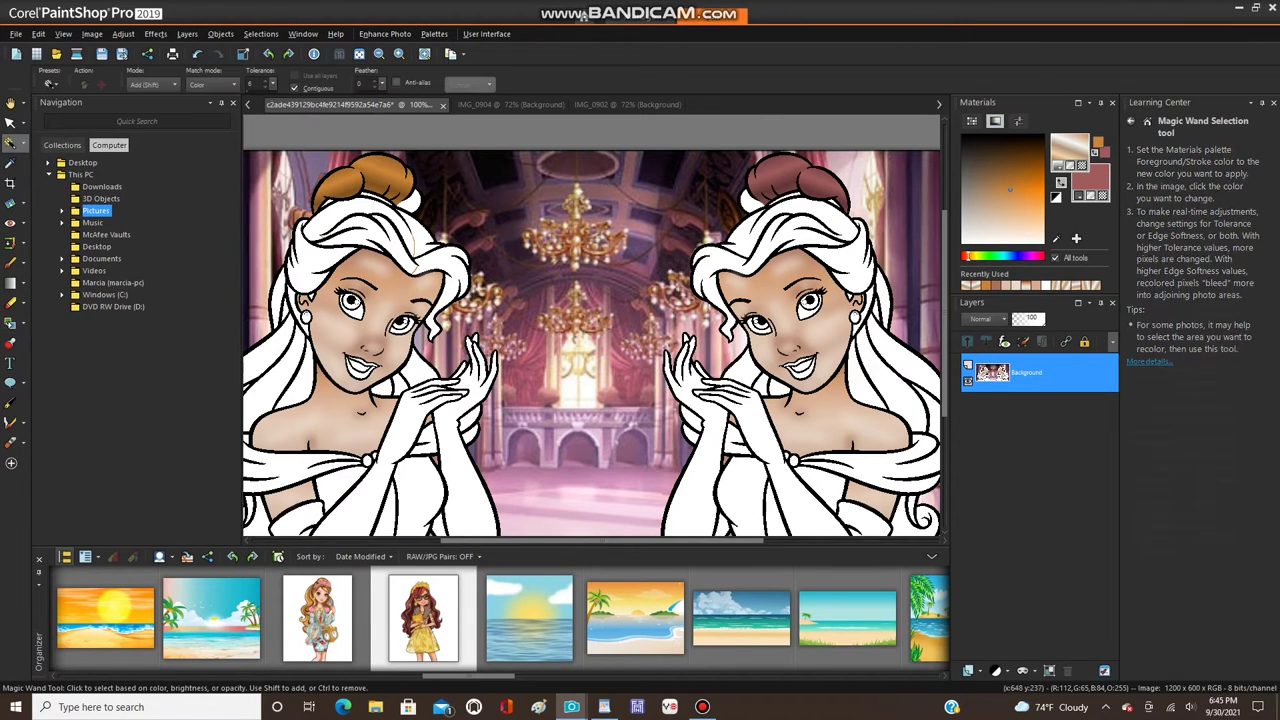
{"action": "scroll", "coordinate": [392, 211], "scroll_direction": "up", "scroll_amount": 3}
{"action": "left_click", "coordinate": [472, 205]}
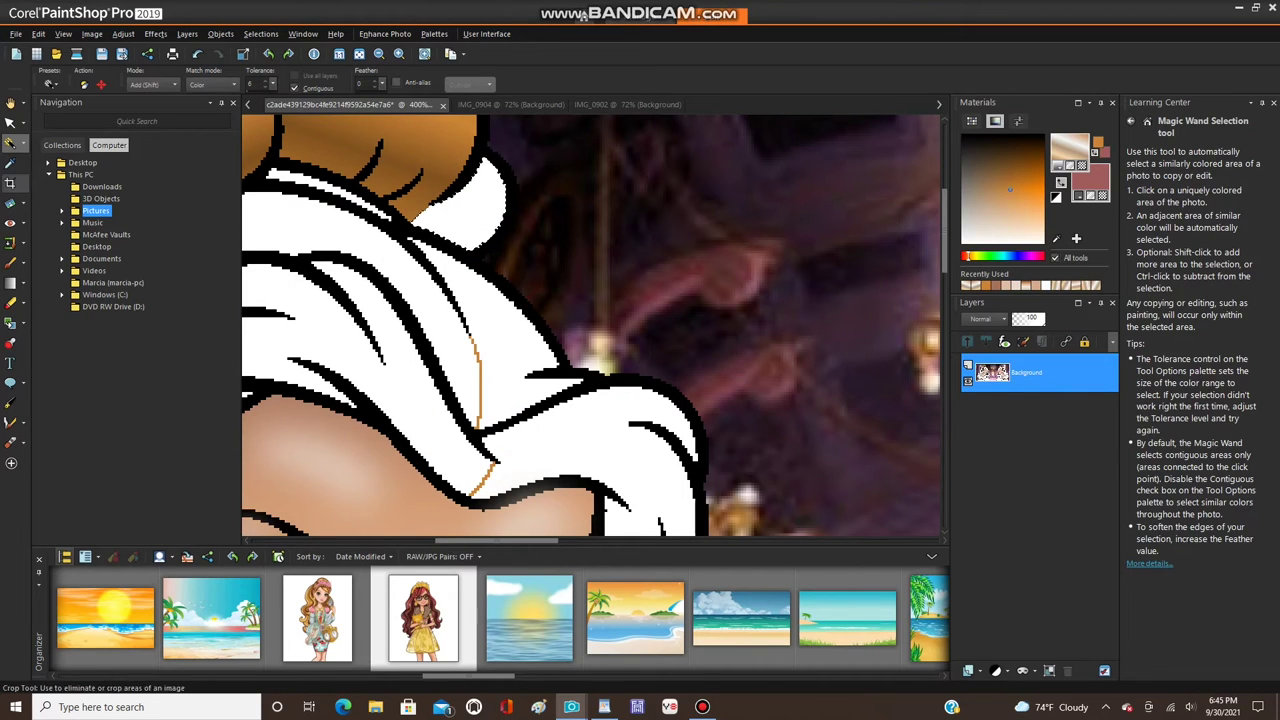
{"action": "left_click", "coordinate": [10, 323]}
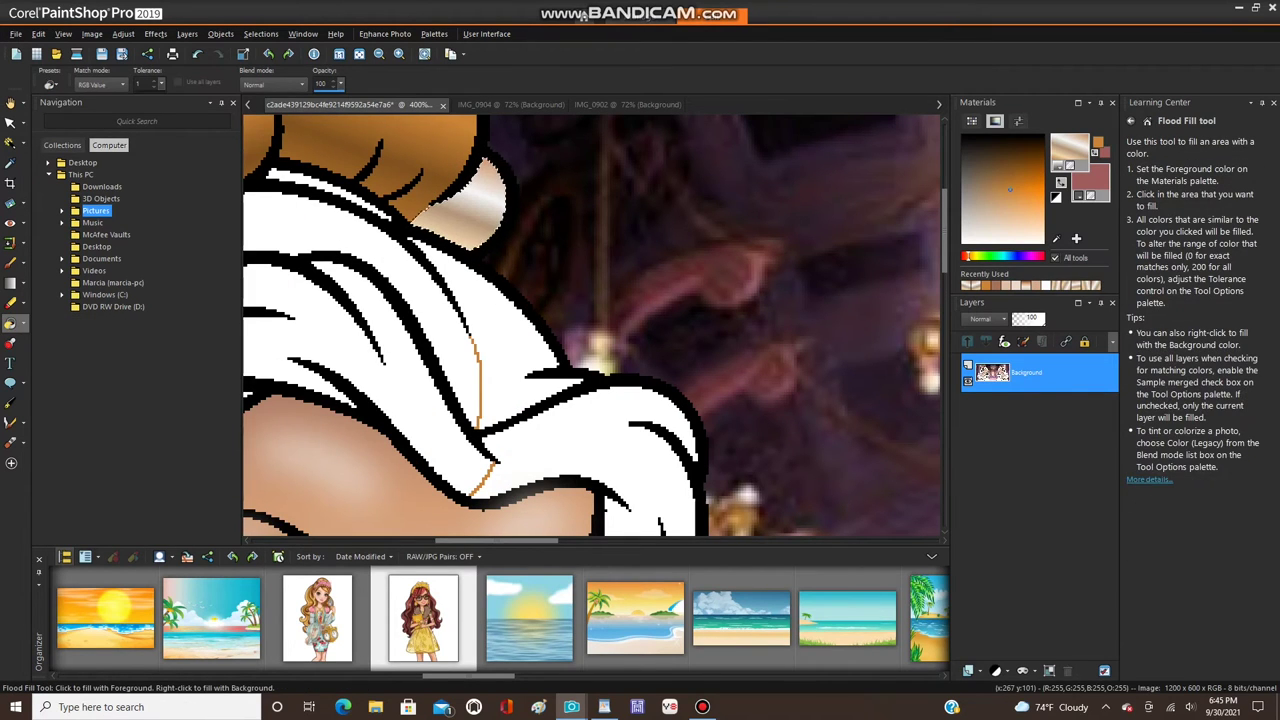
- Recolor the small bun section of the left princess golden brown with the Color Changer
{"action": "left_click", "coordinate": [23, 324]}
{"action": "left_click", "coordinate": [80, 342]}
{"action": "left_click", "coordinate": [470, 208]}
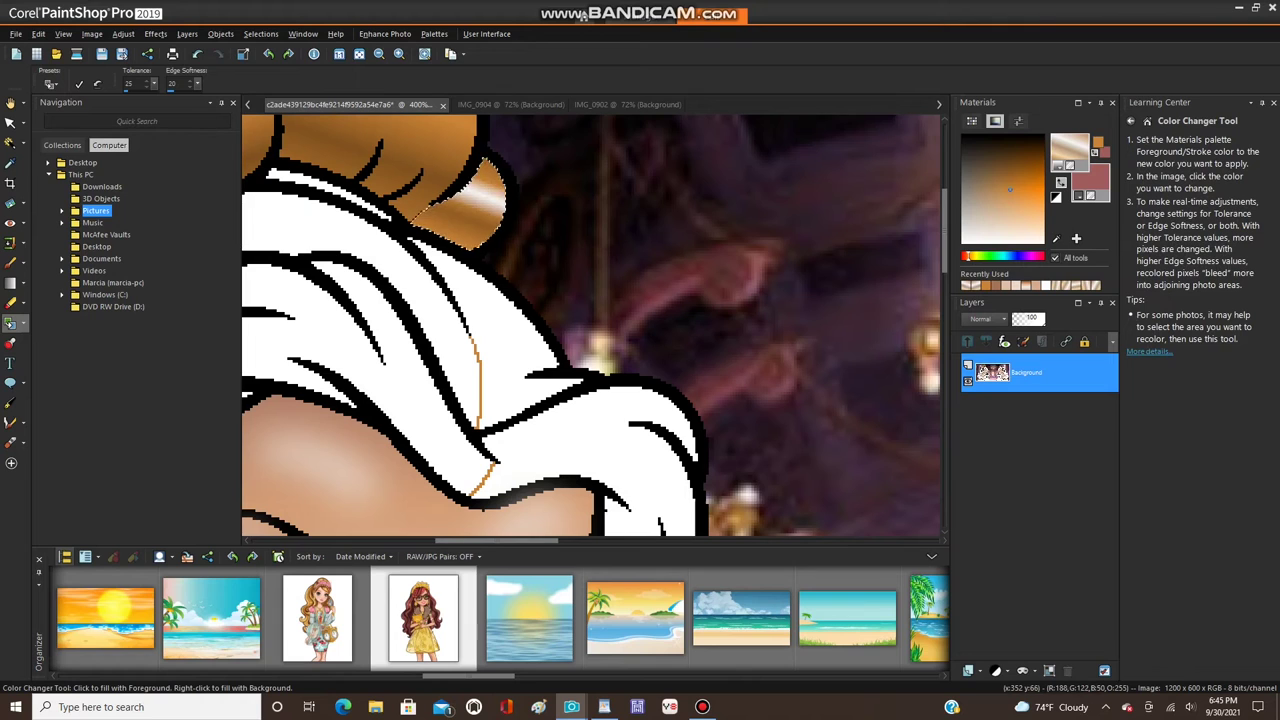
{"action": "left_click", "coordinate": [482, 194]}
- Mirror the small bun section horizontally onto the right princess, recolor it reddish brown and clear the selection
{"action": "scroll", "coordinate": [430, 209], "scroll_direction": "down", "scroll_amount": 3}
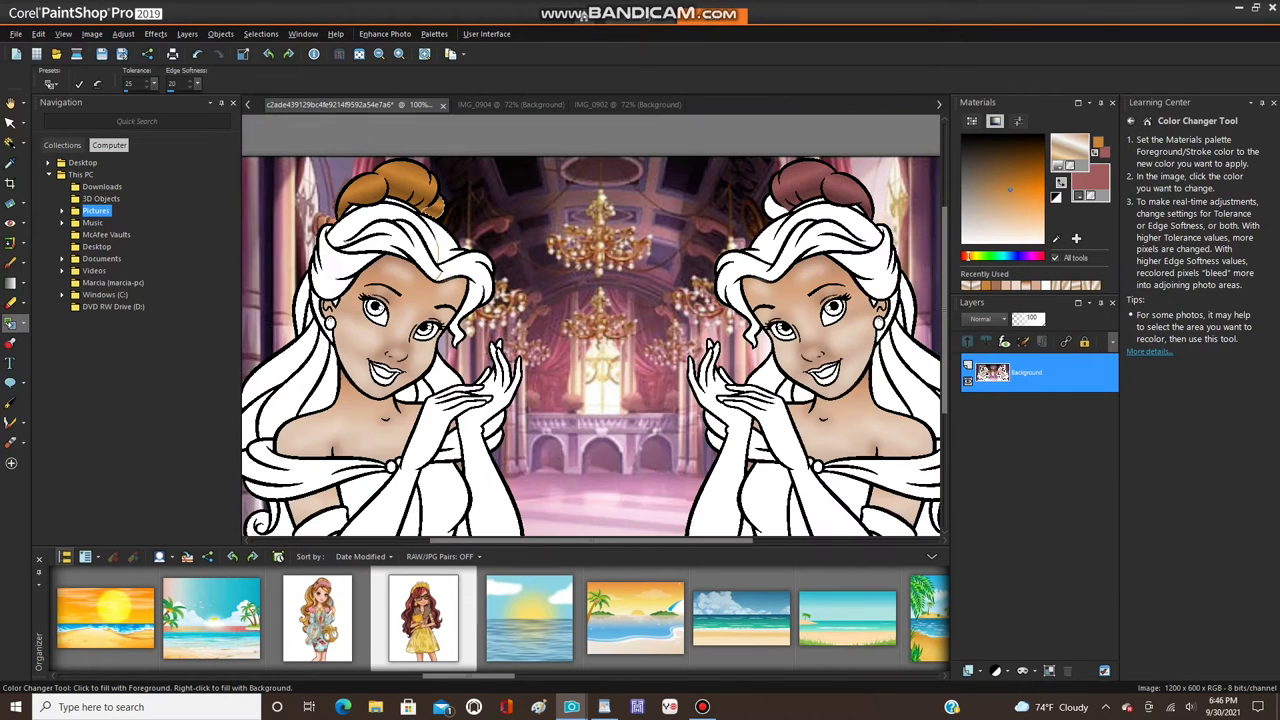
{"action": "left_click", "coordinate": [92, 34]}
{"action": "mouse_move", "coordinate": [112, 249]}
{"action": "left_click", "coordinate": [295, 250]}
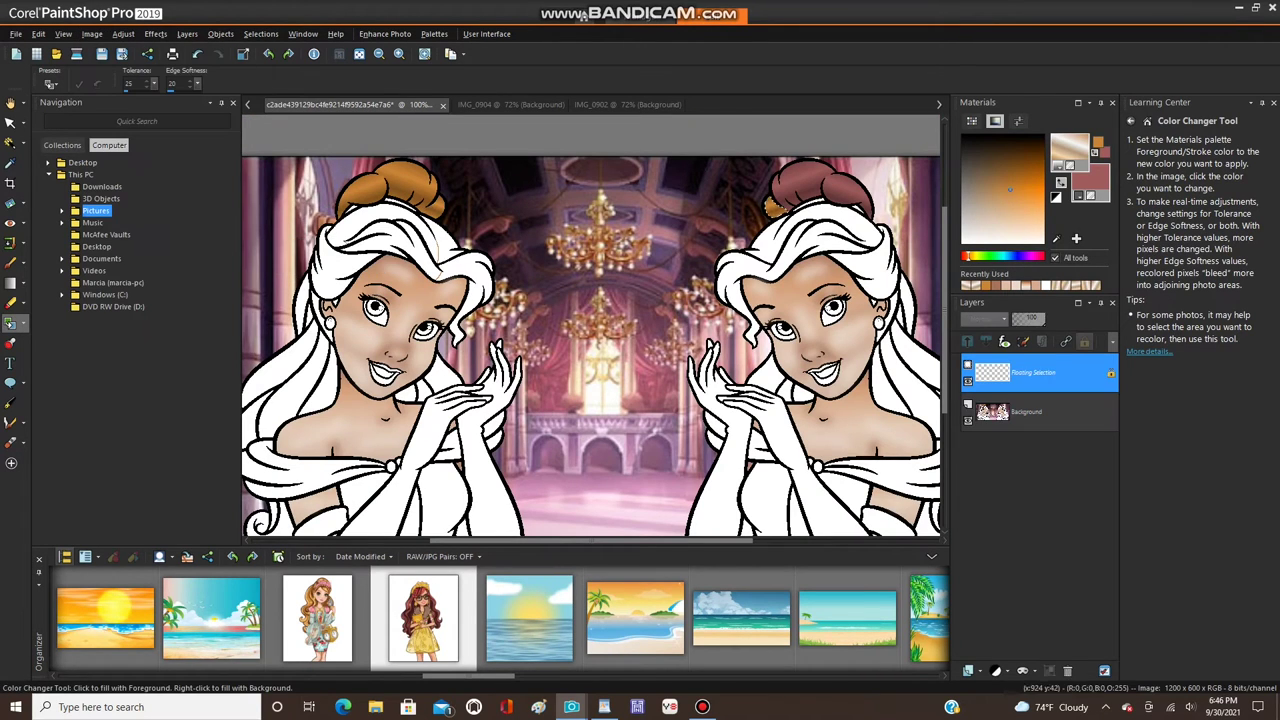
{"action": "scroll", "coordinate": [777, 207], "scroll_direction": "up", "scroll_amount": 2}
{"action": "scroll", "coordinate": [777, 207], "scroll_direction": "down", "scroll_amount": 3}
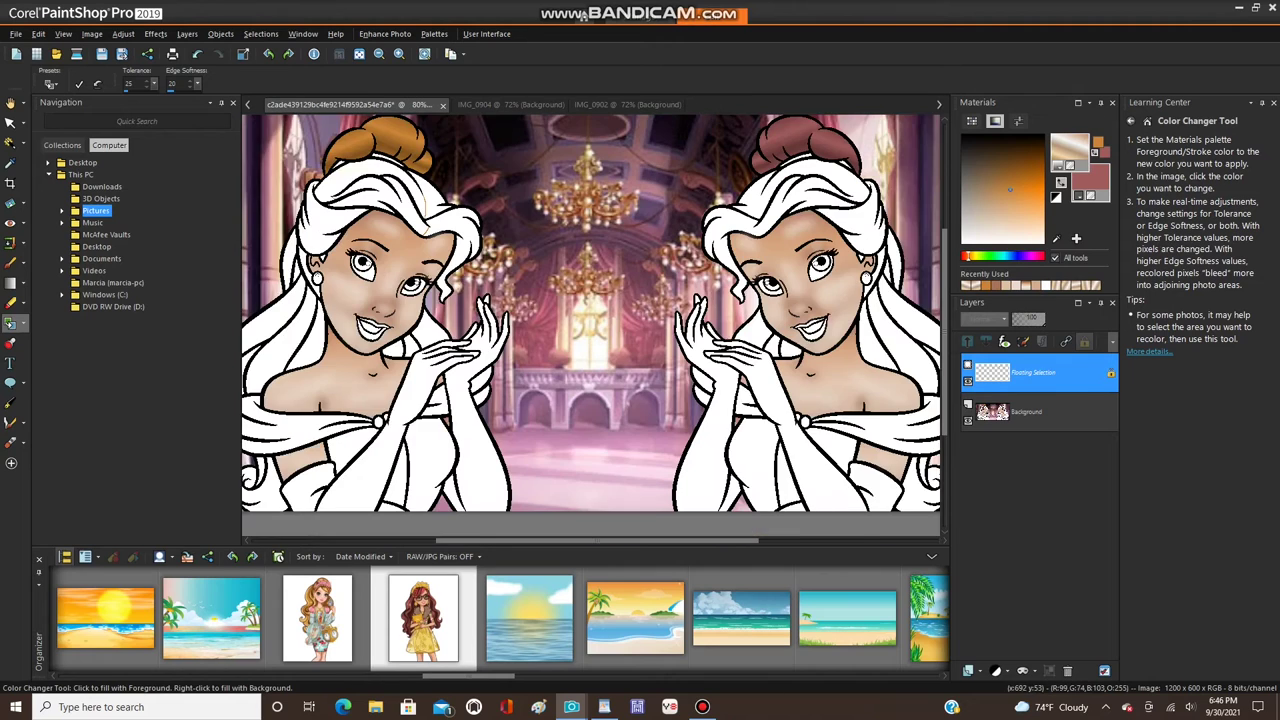
{"action": "scroll", "coordinate": [659, 146], "scroll_direction": "down", "scroll_amount": 1}
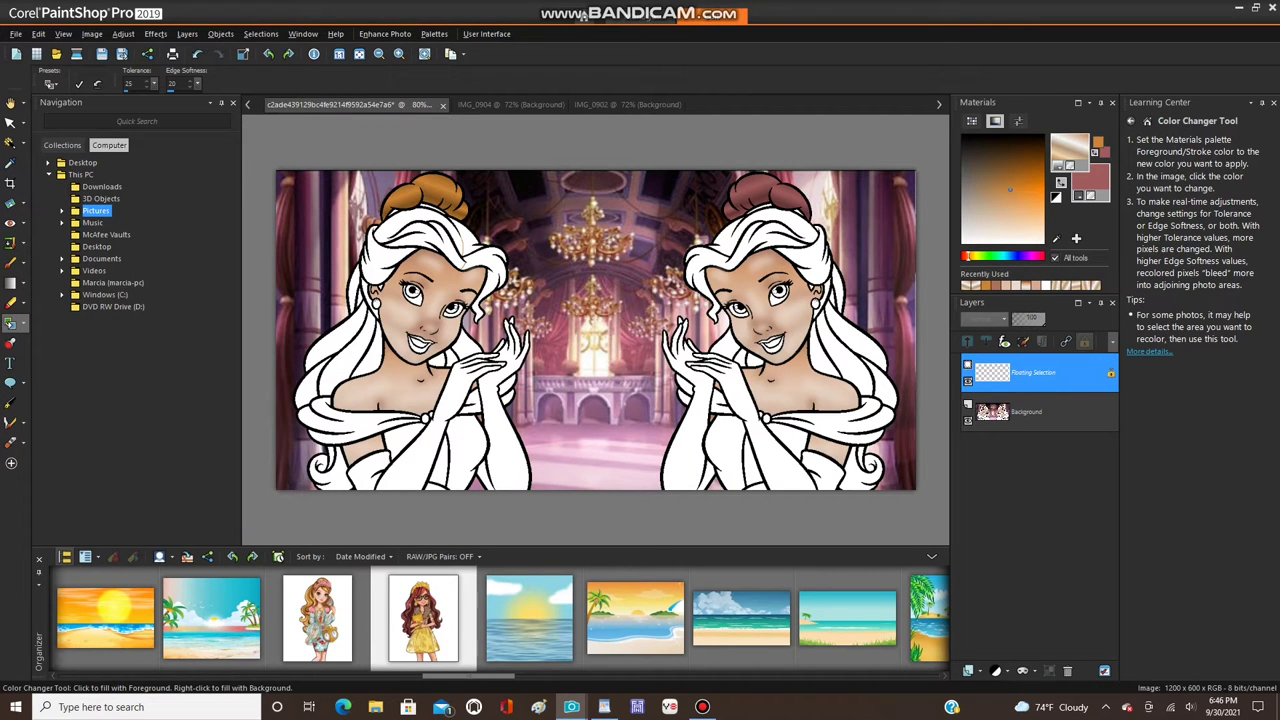
{"action": "left_click", "coordinate": [260, 33]}
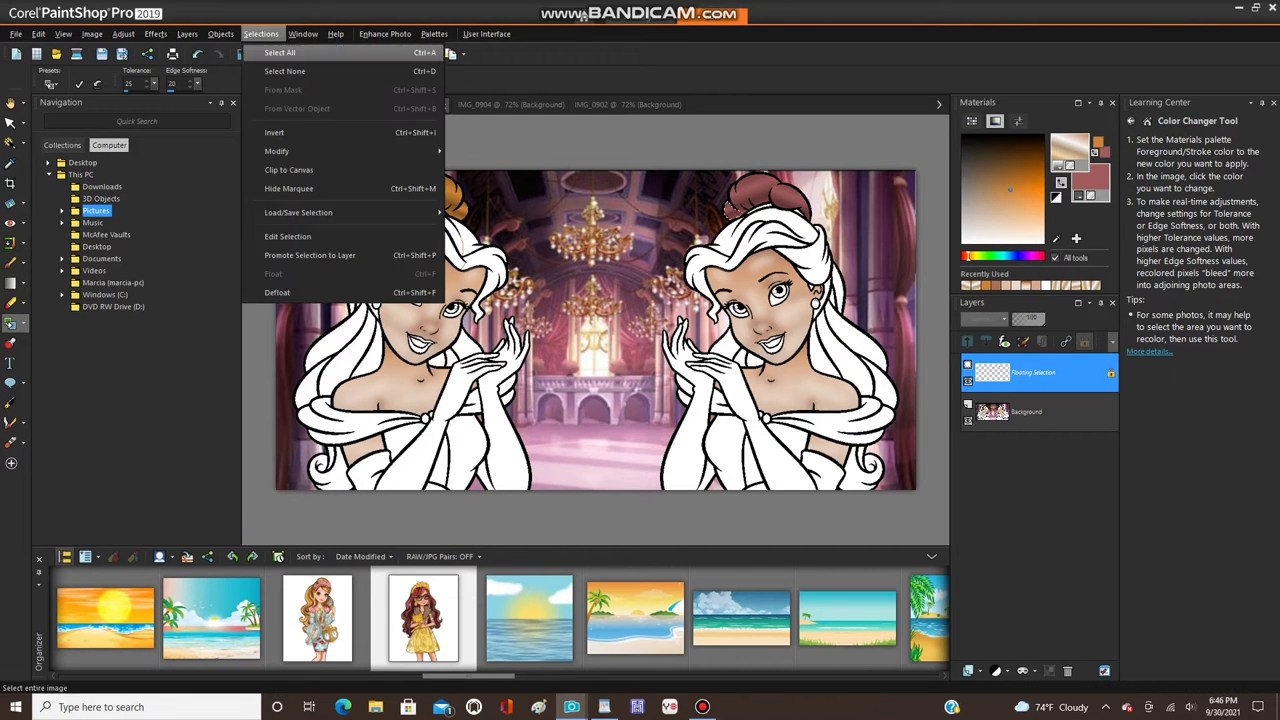
{"action": "left_click", "coordinate": [275, 62]}
- Change the angle of the foreground gradient 209 and activate the Magic Wand for the next hair section
{"action": "scroll", "coordinate": [420, 205], "scroll_direction": "up", "scroll_amount": 4}
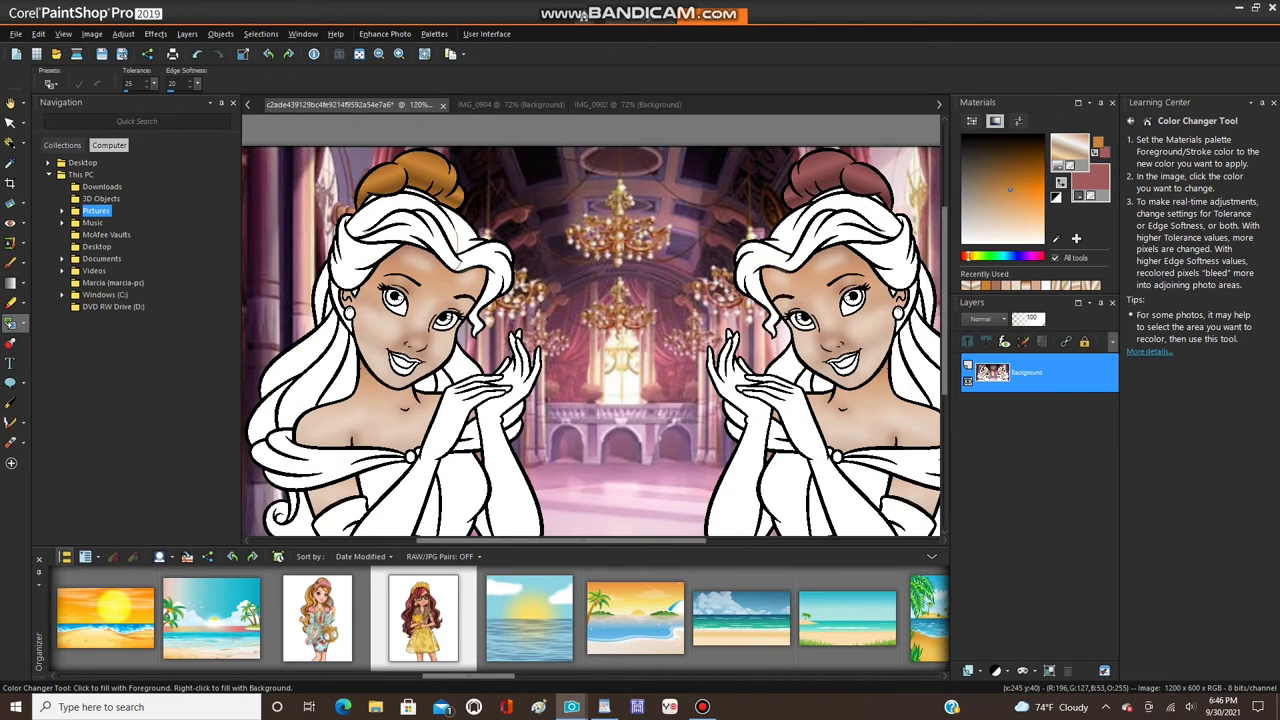
{"action": "scroll", "coordinate": [420, 205], "scroll_direction": "down", "scroll_amount": 2}
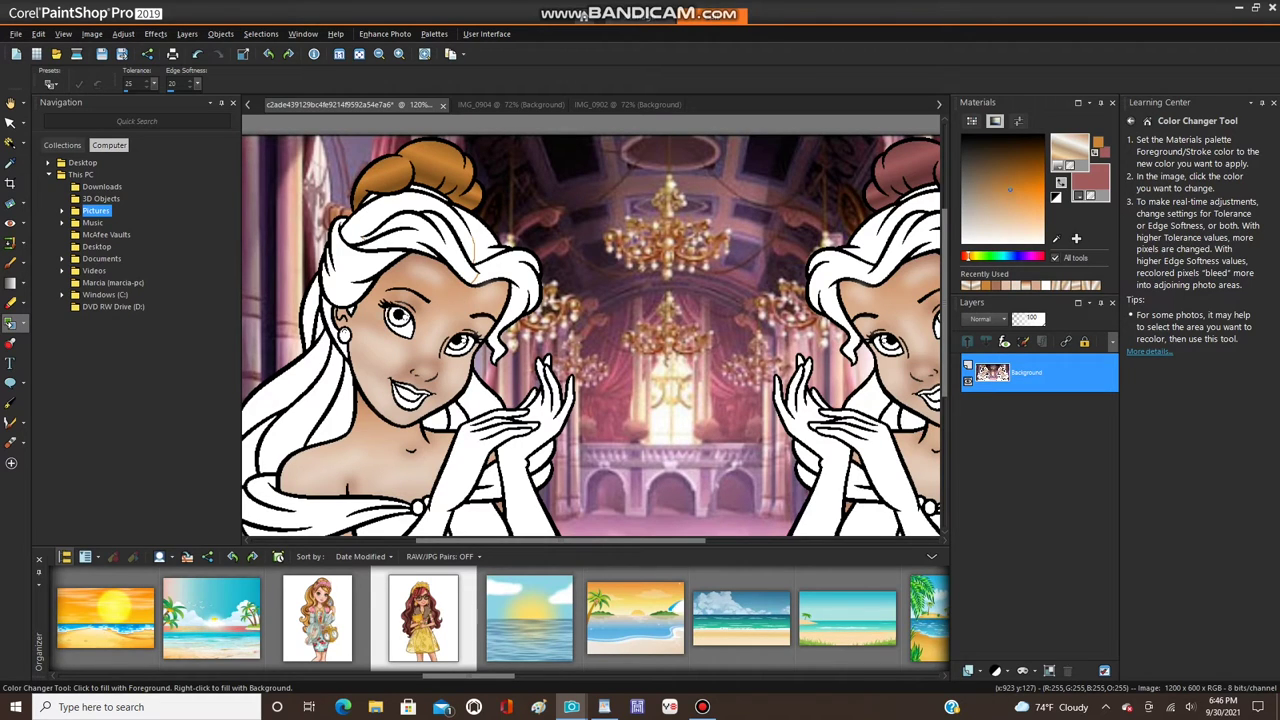
{"action": "left_click", "coordinate": [1068, 150]}
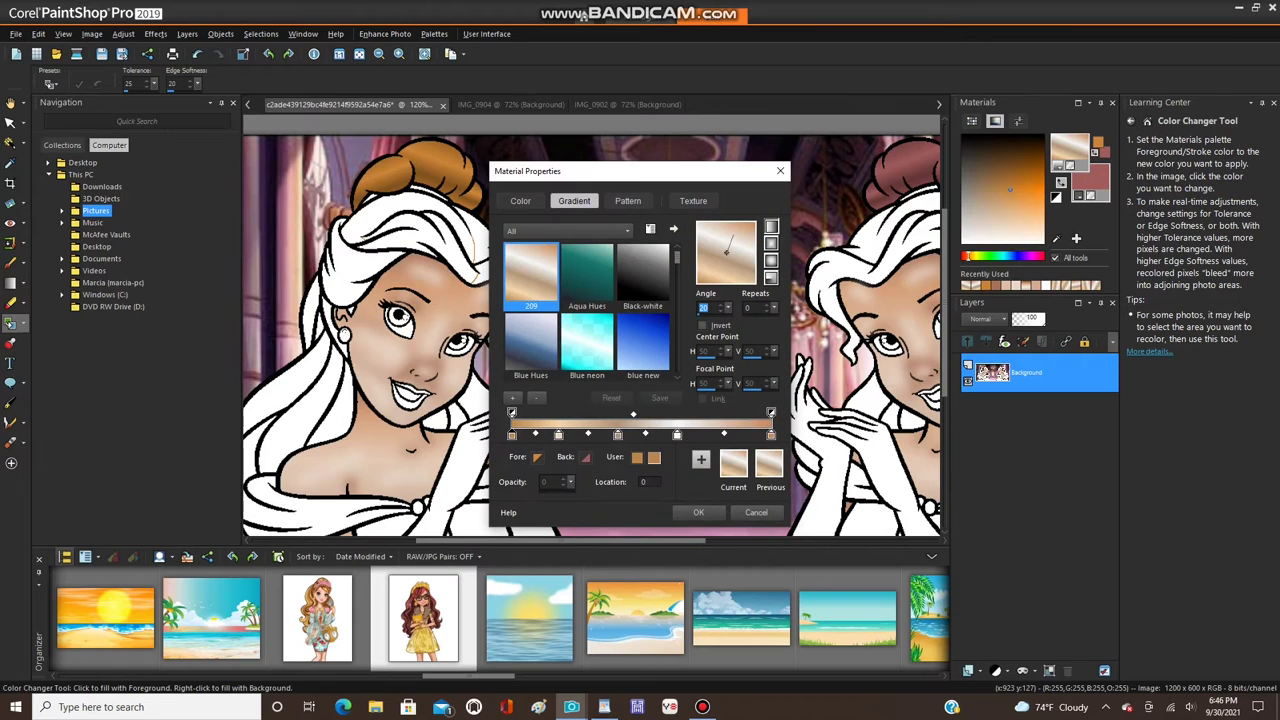
{"action": "left_click_drag", "start_coordinate": [733, 236], "coordinate": [742, 242]}
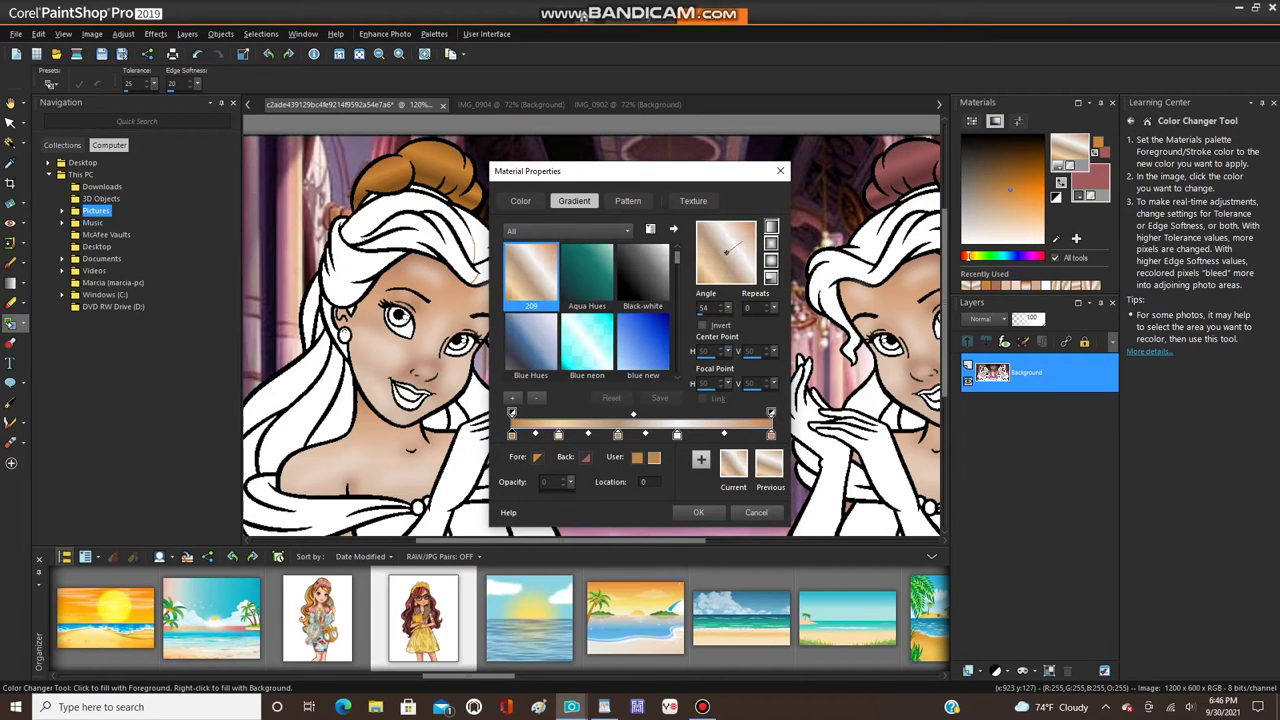
{"action": "double_click", "coordinate": [704, 308]}
{"action": "left_click", "coordinate": [698, 512]}
{"action": "left_click", "coordinate": [10, 143]}
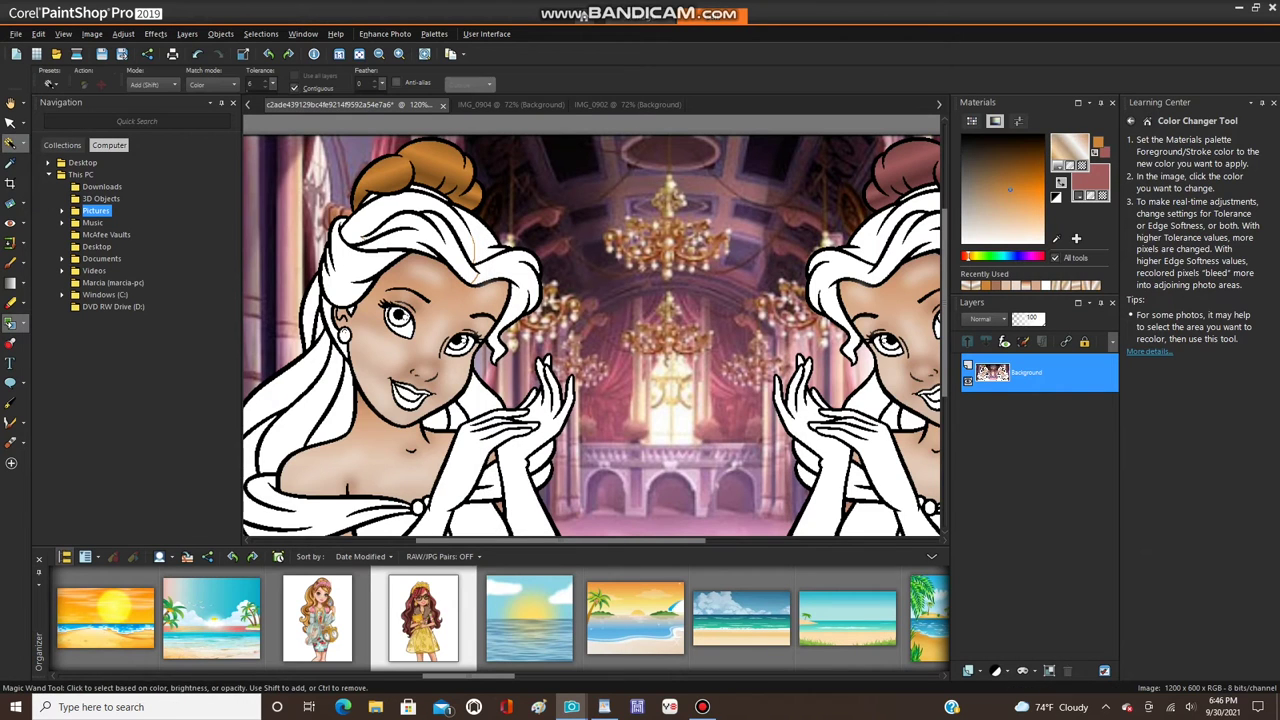
- Select the white hair band below the left princess's bun with the Magic Wand and flood fill it with the beige gradient
{"action": "scroll", "coordinate": [356, 240], "scroll_direction": "up", "scroll_amount": 1}
{"action": "scroll", "coordinate": [382, 232], "scroll_direction": "up", "scroll_amount": 3}
{"action": "left_click", "coordinate": [400, 195]}
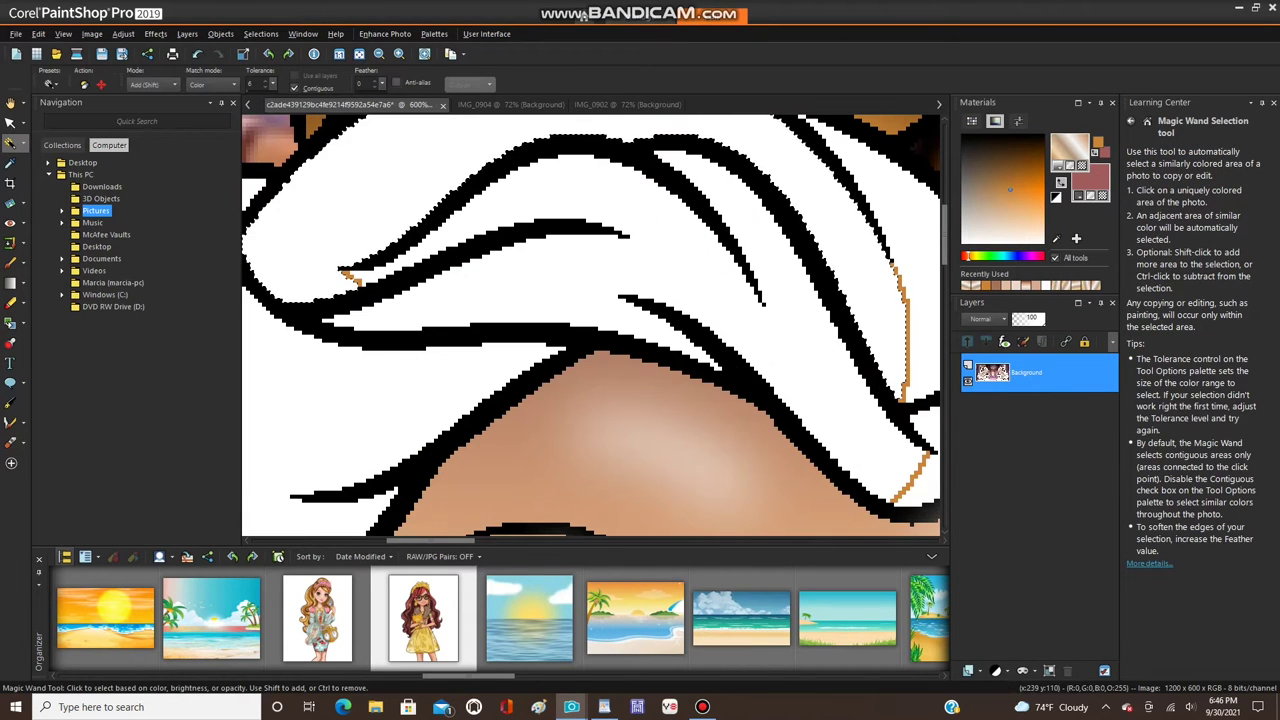
{"action": "scroll", "coordinate": [420, 210], "scroll_direction": "down", "scroll_amount": 3}
{"action": "left_click", "coordinate": [23, 324]}
{"action": "left_click", "coordinate": [69, 323]}
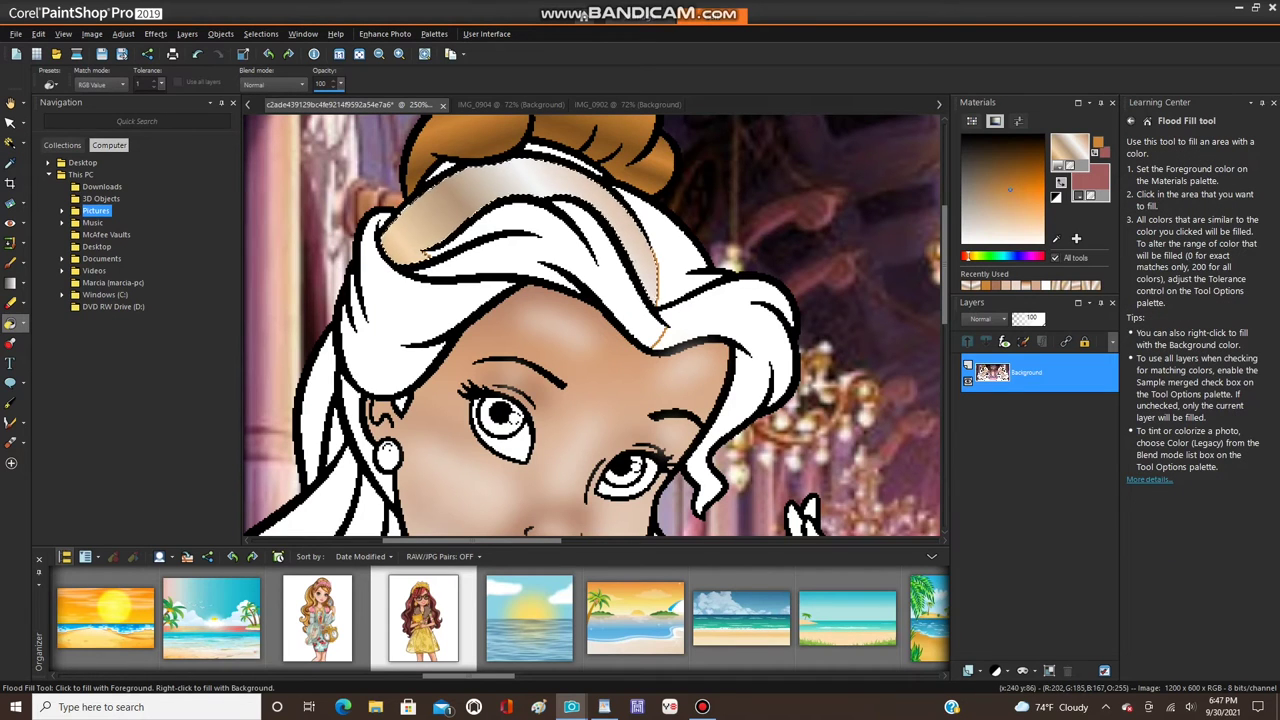
- Switch to the WordPad note, change its last line to ANGLE 50, and return to PaintShop Pro
{"action": "left_click", "coordinate": [604, 707]}
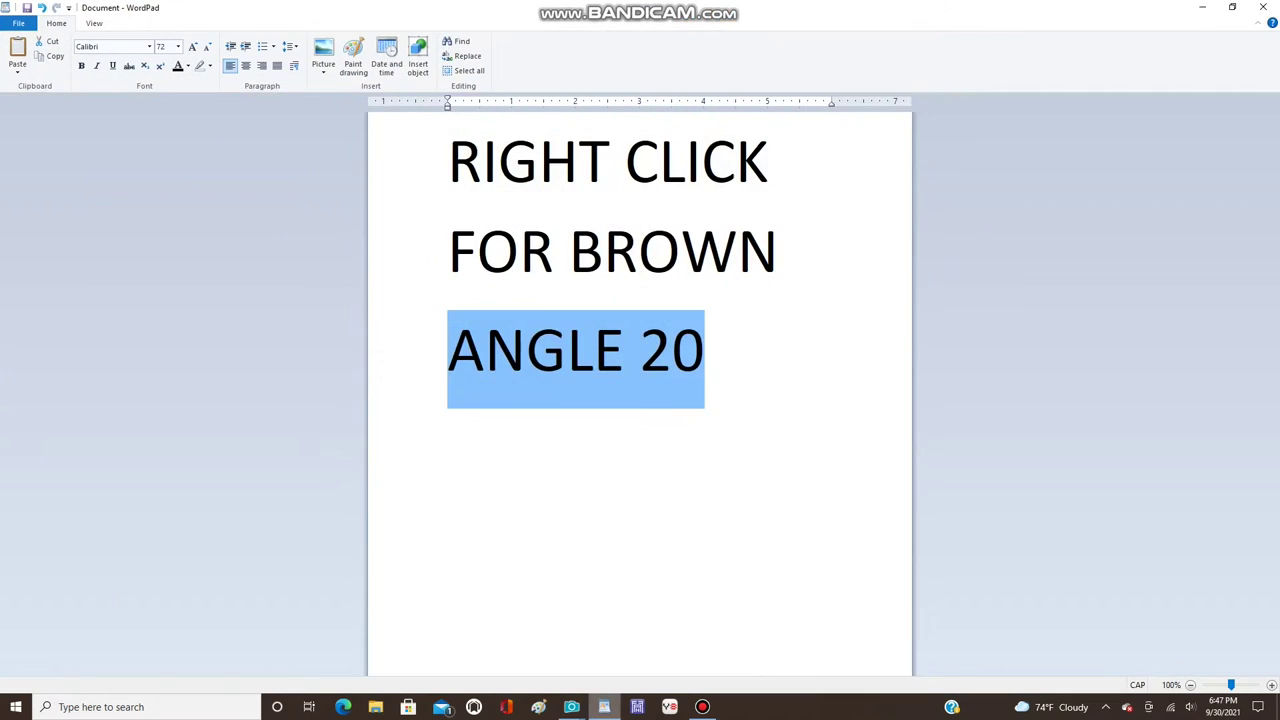
{"action": "left_click", "coordinate": [706, 352]}
{"action": "left_click_drag", "start_coordinate": [705, 352], "coordinate": [643, 352]}
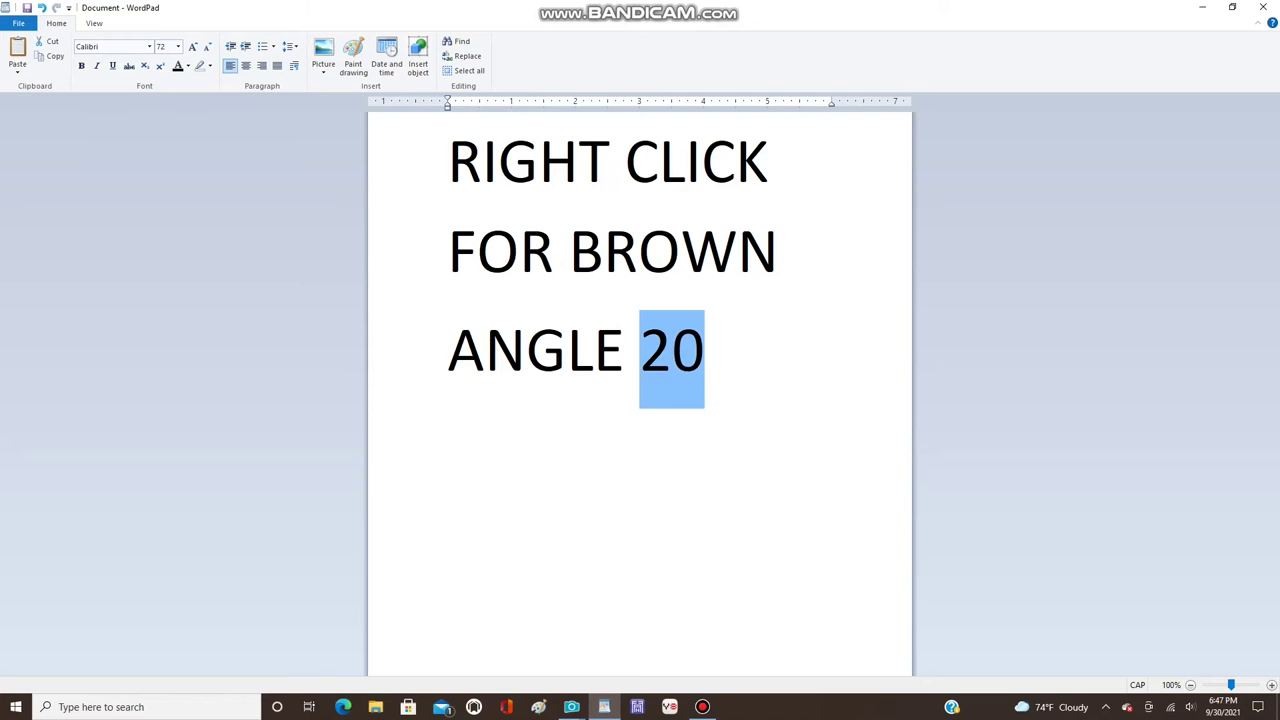
{"action": "type", "text": "50"}
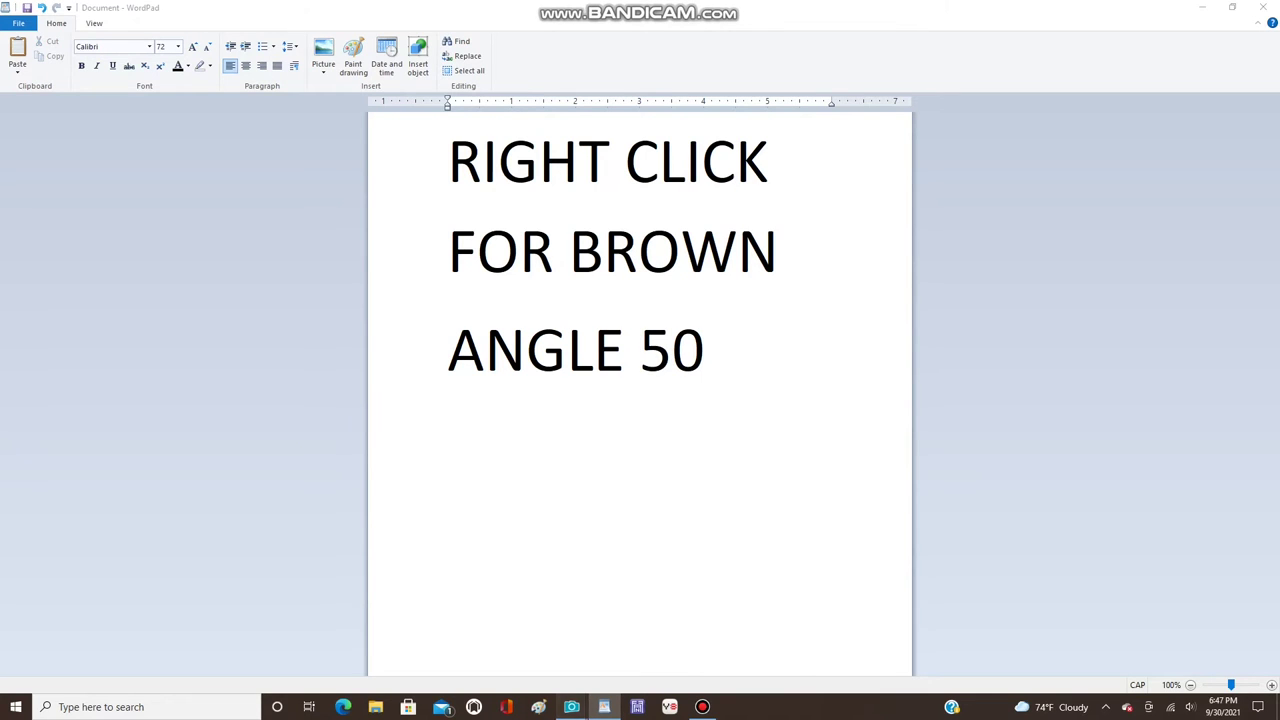
{"action": "mouse_move", "coordinate": [571, 707]}
{"action": "left_click", "coordinate": [428, 645]}
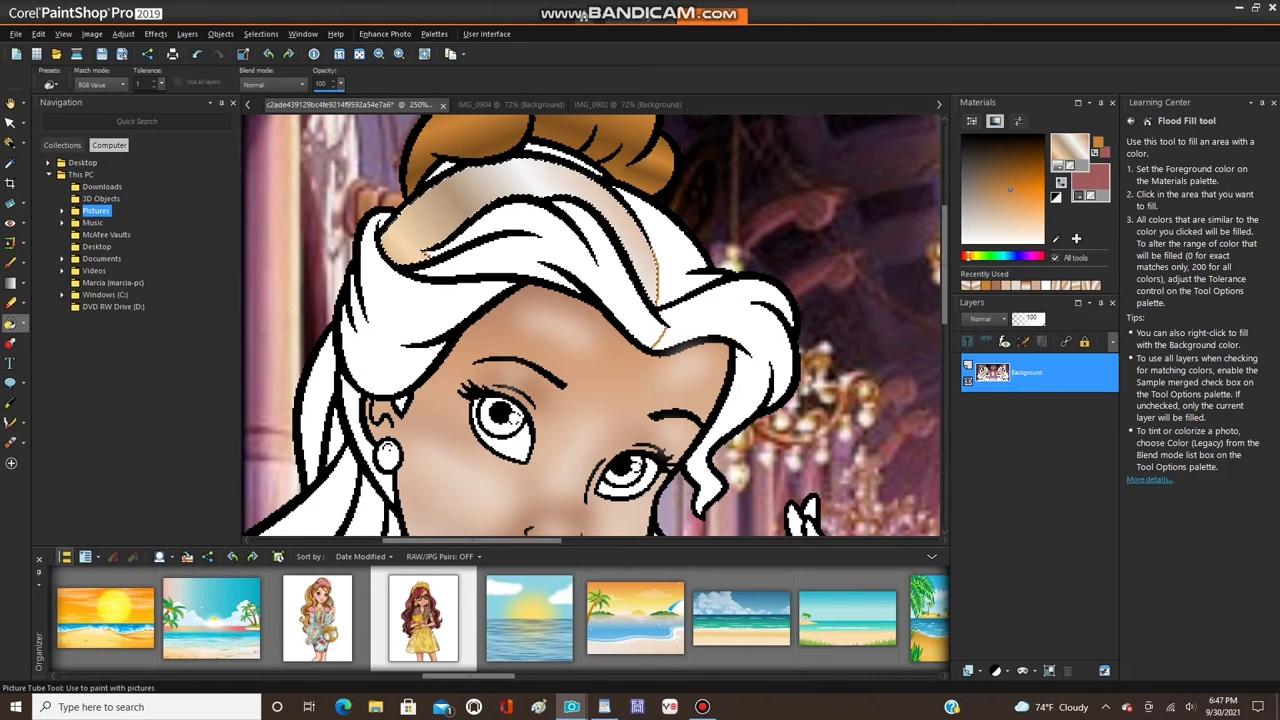
- Recolor the hair band below the left princess's bun golden brown with the Color Changer
{"action": "left_click", "coordinate": [24, 323]}
{"action": "left_click", "coordinate": [78, 342]}
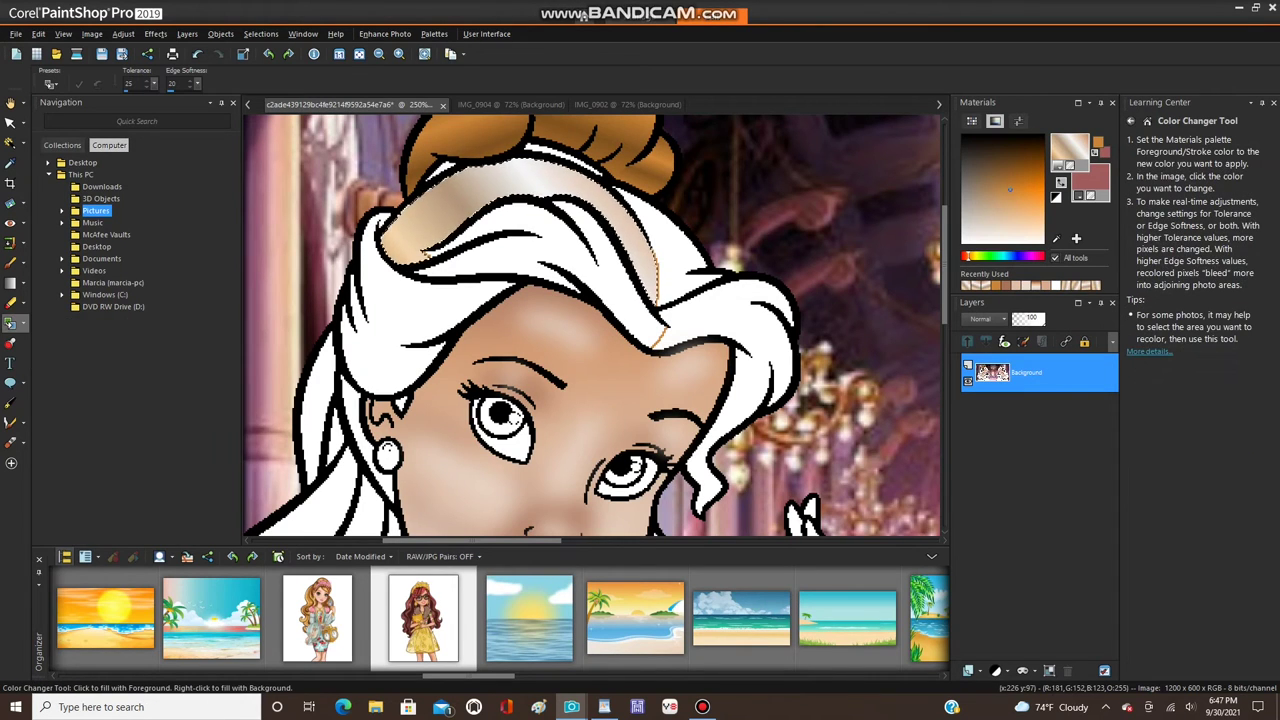
{"action": "left_click", "coordinate": [425, 253]}
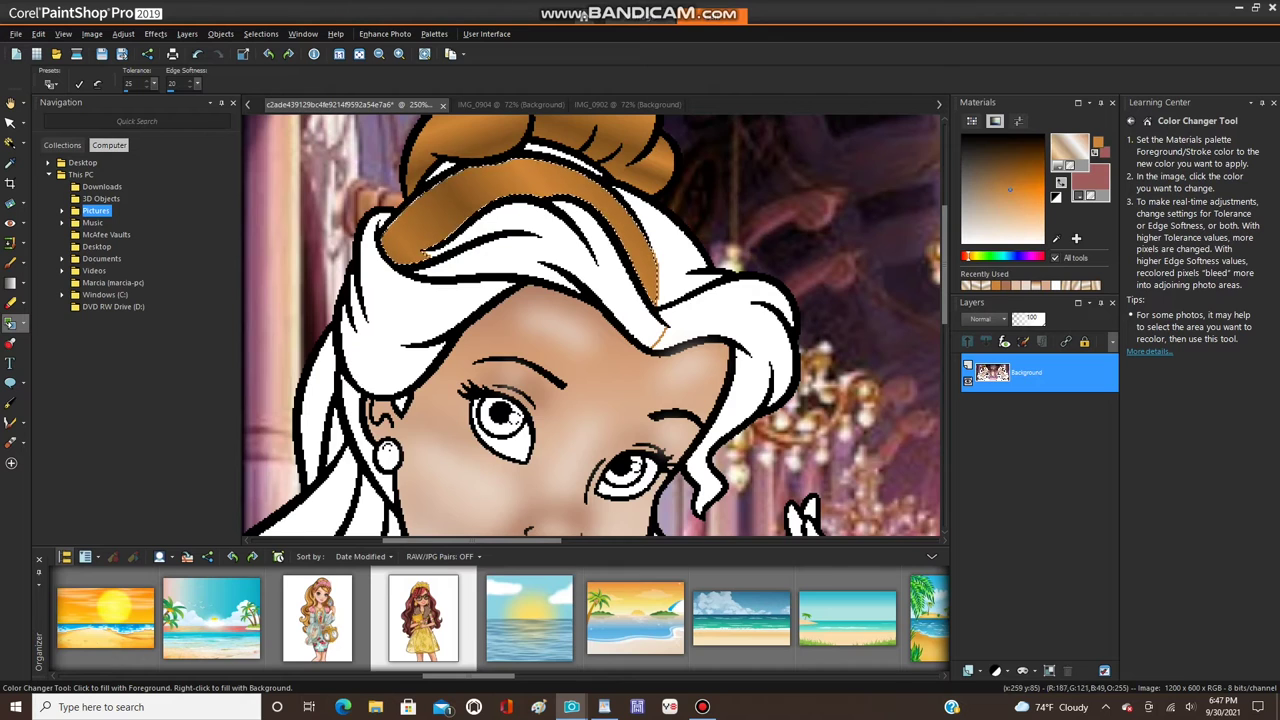
- Mirror the hair band horizontally onto the right princess, recolor it reddish brown and clear the selection
{"action": "scroll", "coordinate": [414, 212], "scroll_direction": "down", "scroll_amount": 5}
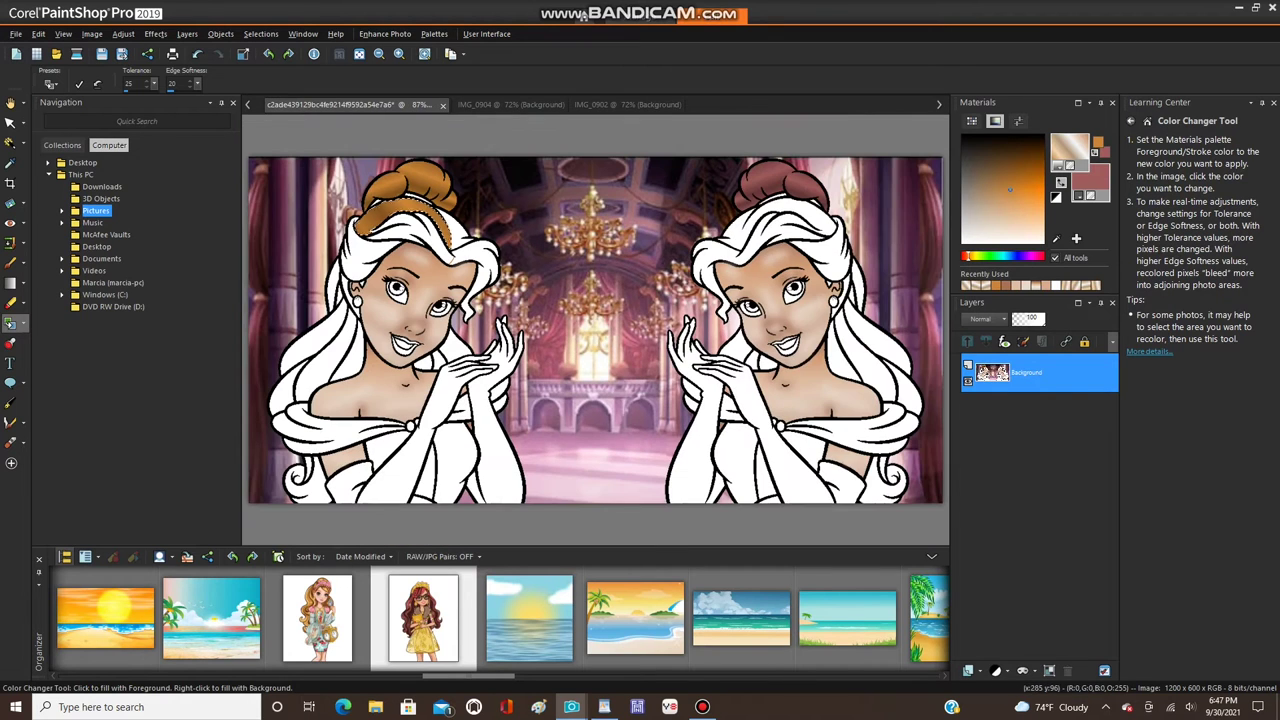
{"action": "left_click", "coordinate": [91, 33]}
{"action": "mouse_move", "coordinate": [150, 250]}
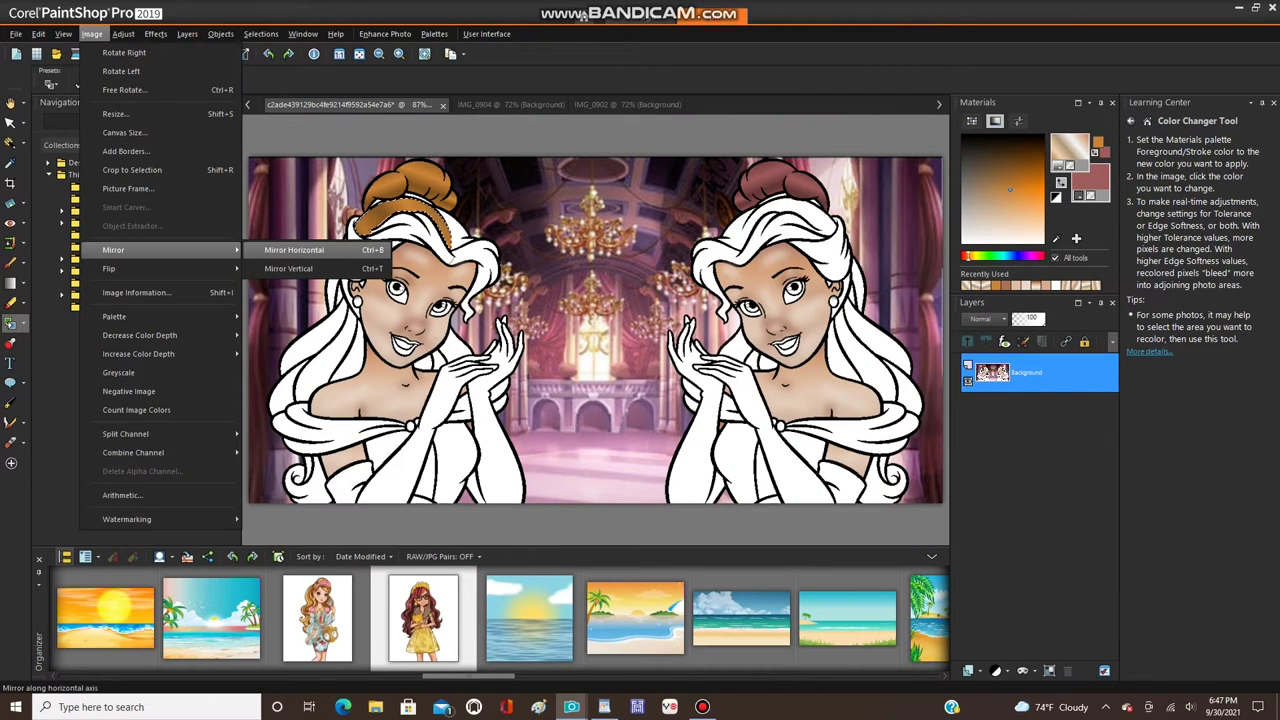
{"action": "left_click", "coordinate": [294, 250]}
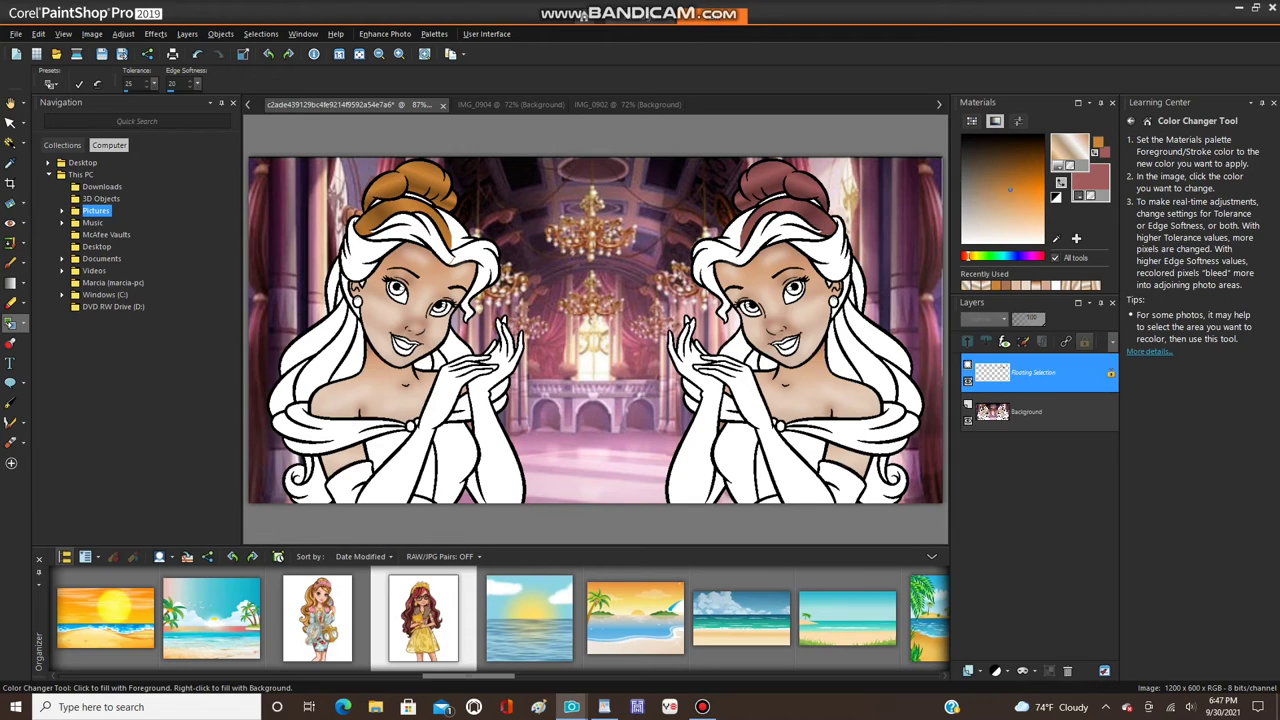
{"action": "left_click", "coordinate": [261, 33]}
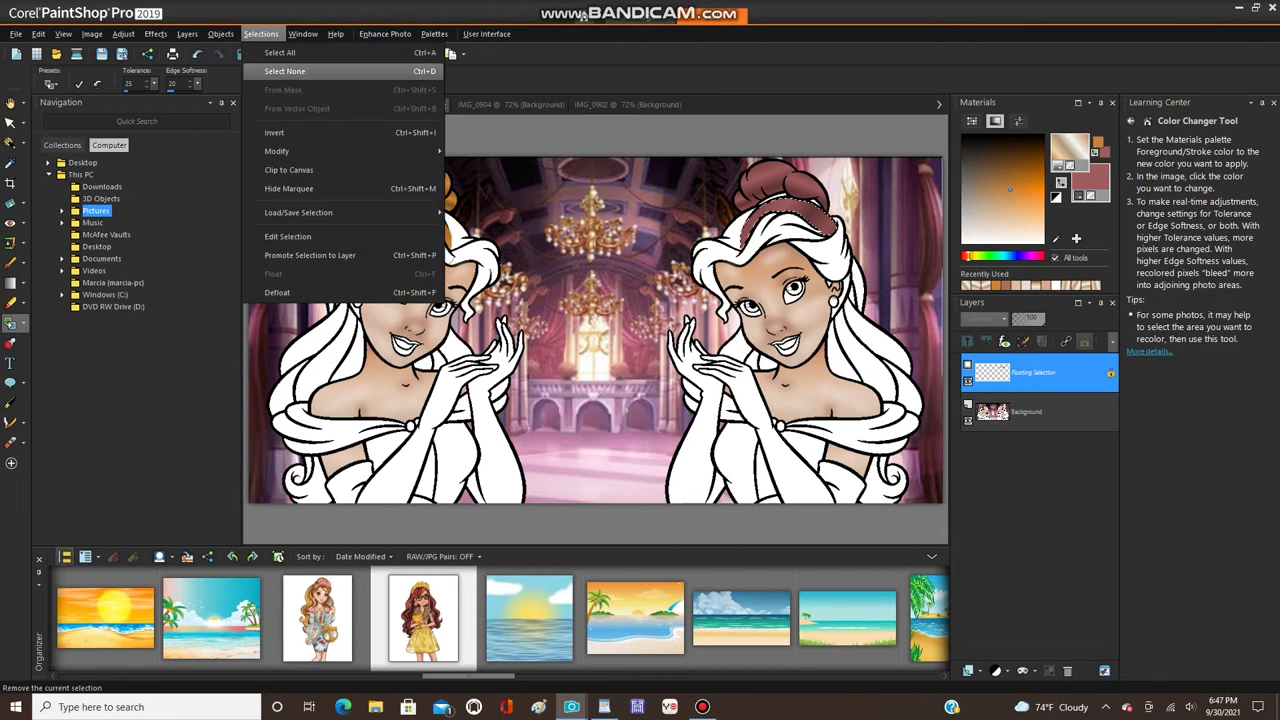
{"action": "left_click", "coordinate": [275, 63]}
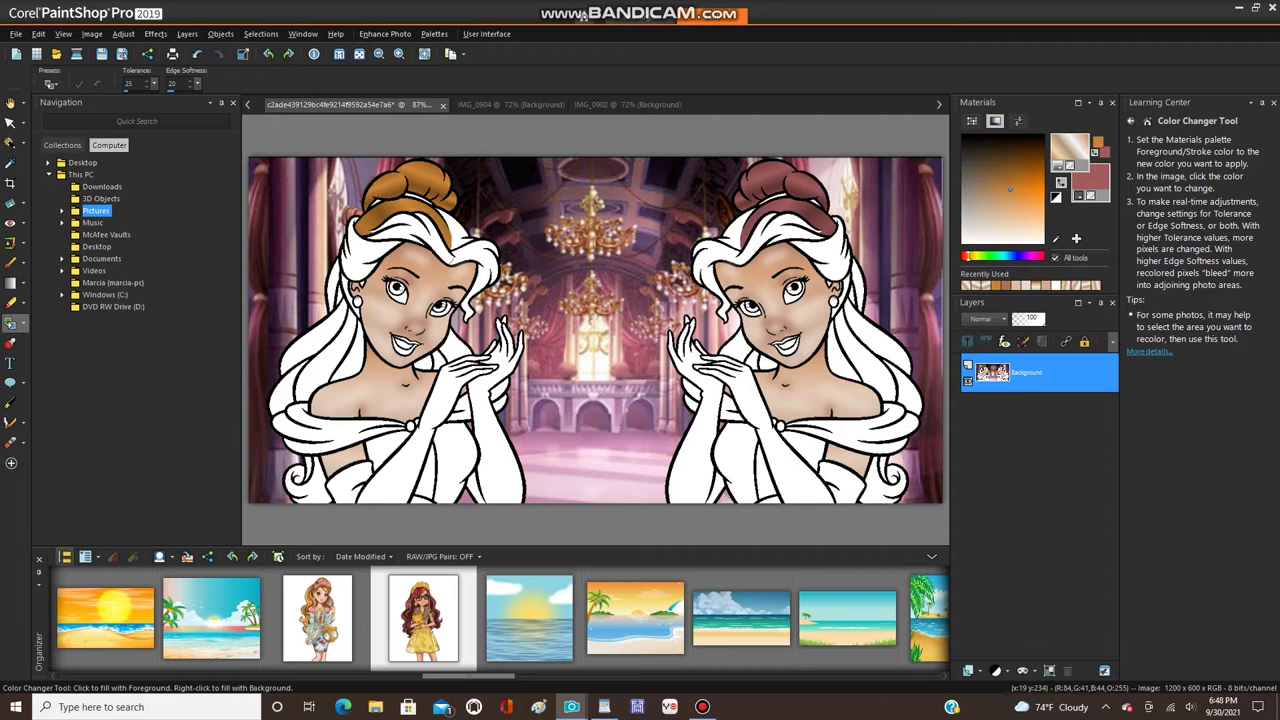
- Select the two white hair sections behind the left princess's ear with the Magic Wand and flood fill them with the beige gradient
{"action": "scroll", "coordinate": [377, 209], "scroll_direction": "up", "scroll_amount": 3}
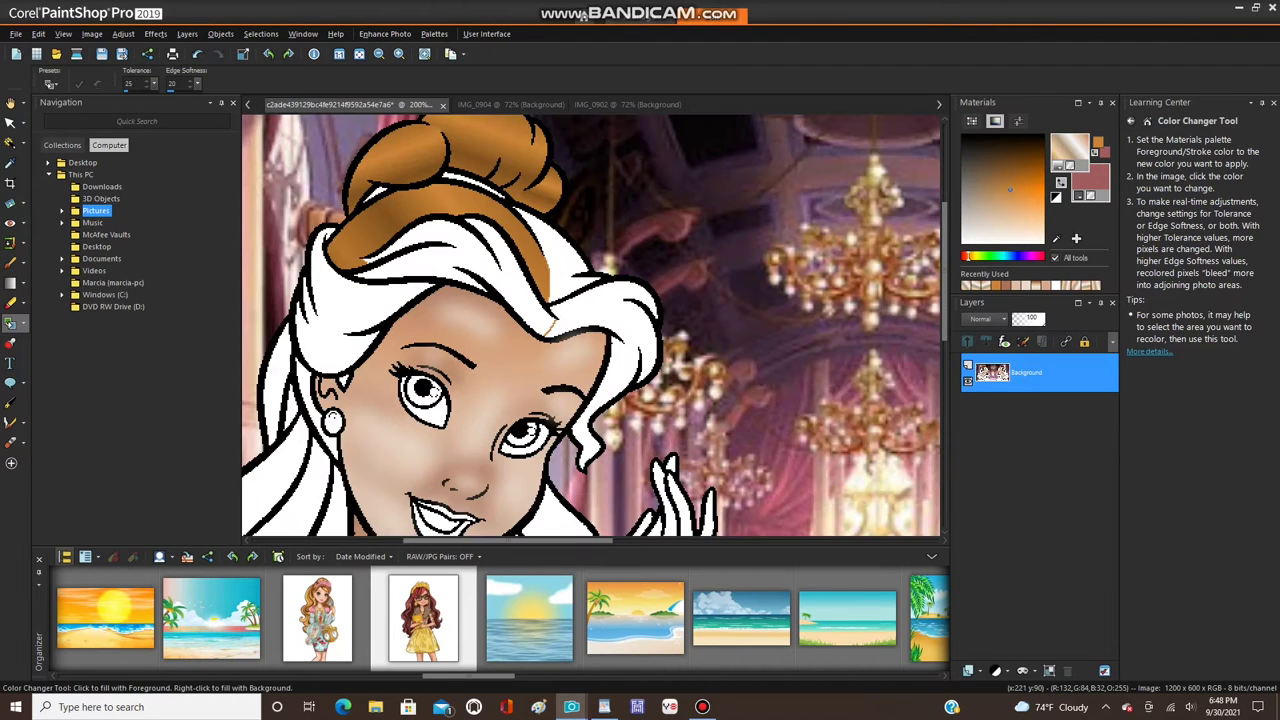
{"action": "scroll", "coordinate": [377, 209], "scroll_direction": "down", "scroll_amount": 2}
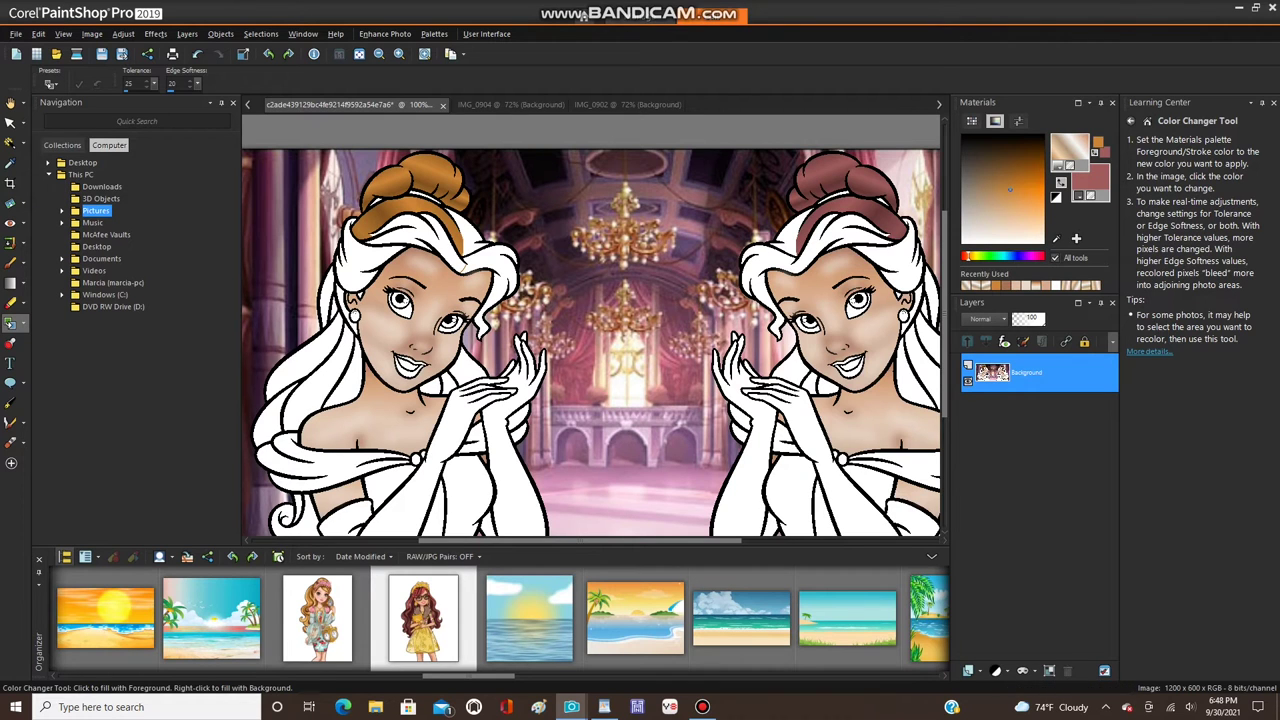
{"action": "left_click", "coordinate": [10, 142]}
{"action": "scroll", "coordinate": [322, 320], "scroll_direction": "up", "scroll_amount": 5}
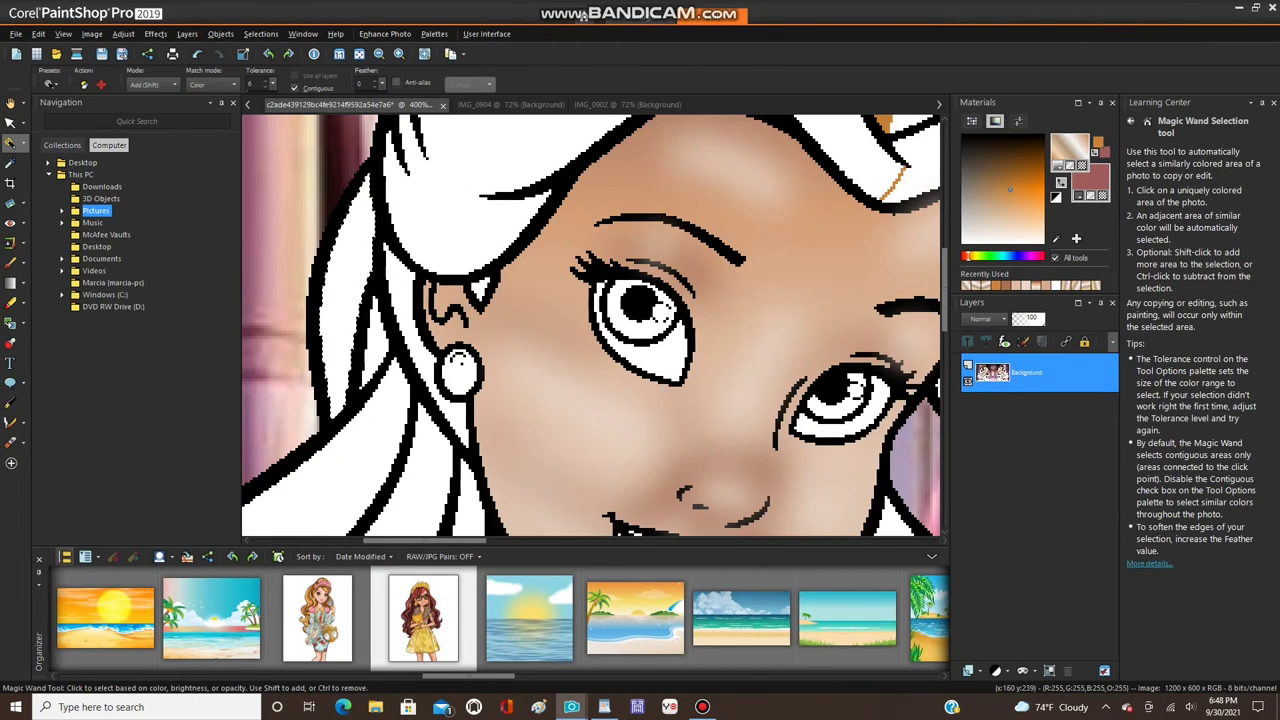
{"action": "scroll", "coordinate": [370, 385], "scroll_direction": "up", "scroll_amount": 2}
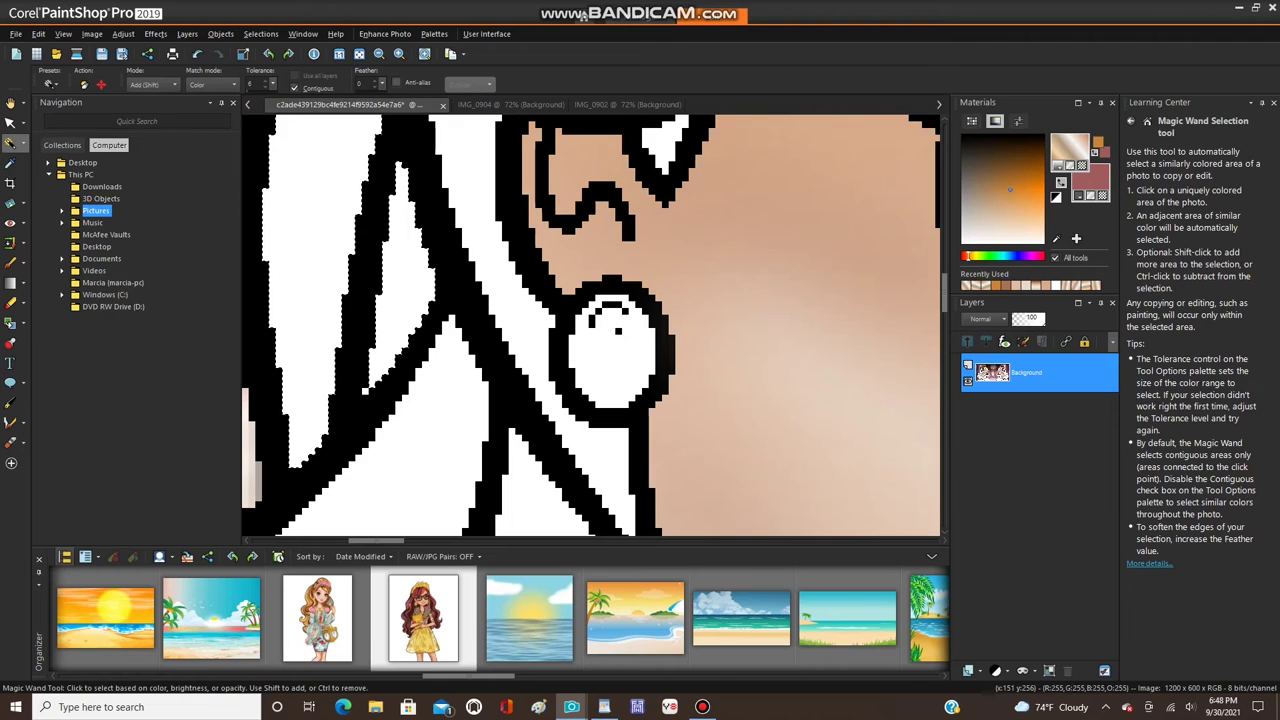
{"action": "scroll", "coordinate": [370, 385], "scroll_direction": "down", "scroll_amount": 2}
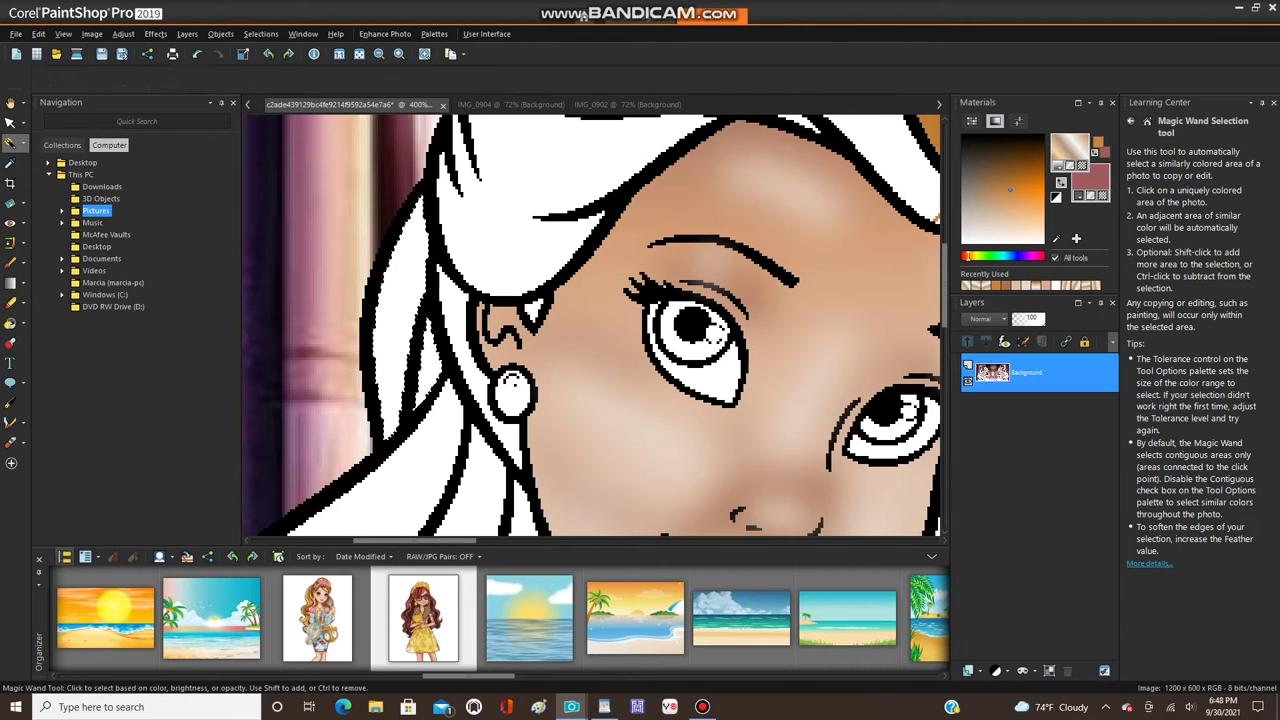
{"action": "key", "text": "f"}
{"action": "scroll", "coordinate": [410, 408], "scroll_direction": "up", "scroll_amount": 2}
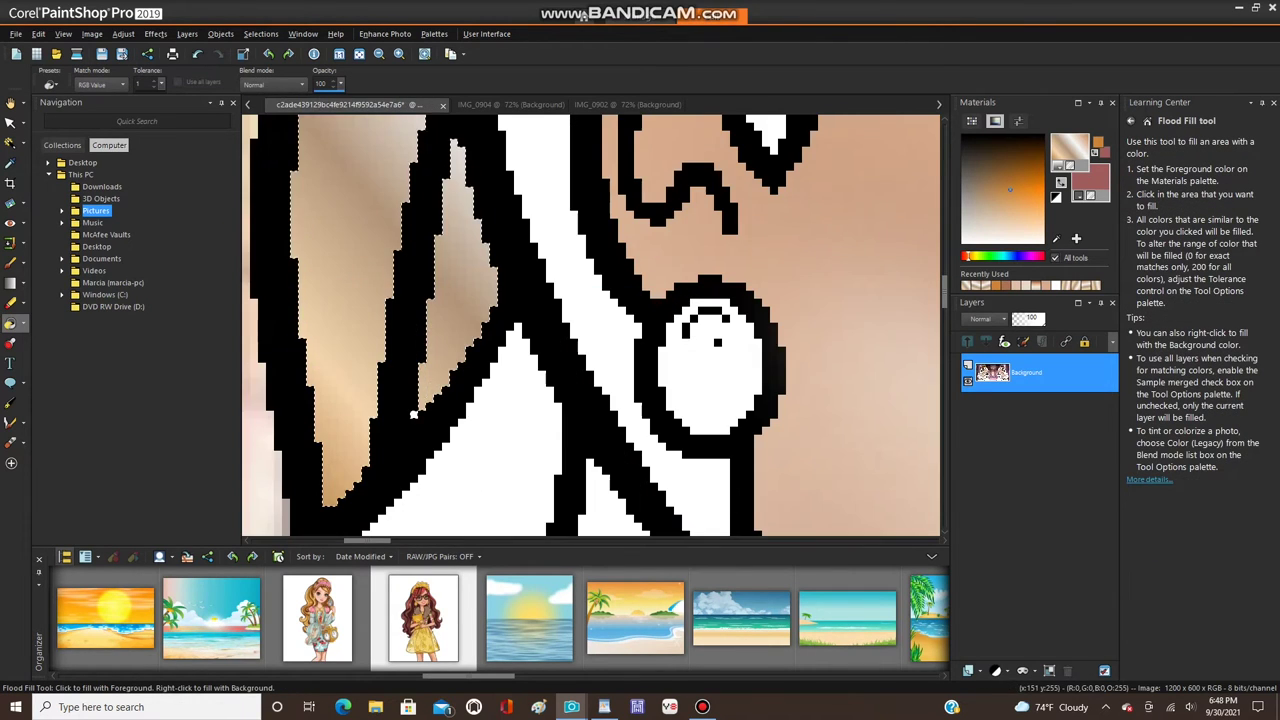
- Recolor the two hair sections behind the left princess's ear golden brown with the Color Changer
{"action": "scroll", "coordinate": [412, 411], "scroll_direction": "down", "scroll_amount": 2}
{"action": "left_click", "coordinate": [23, 324]}
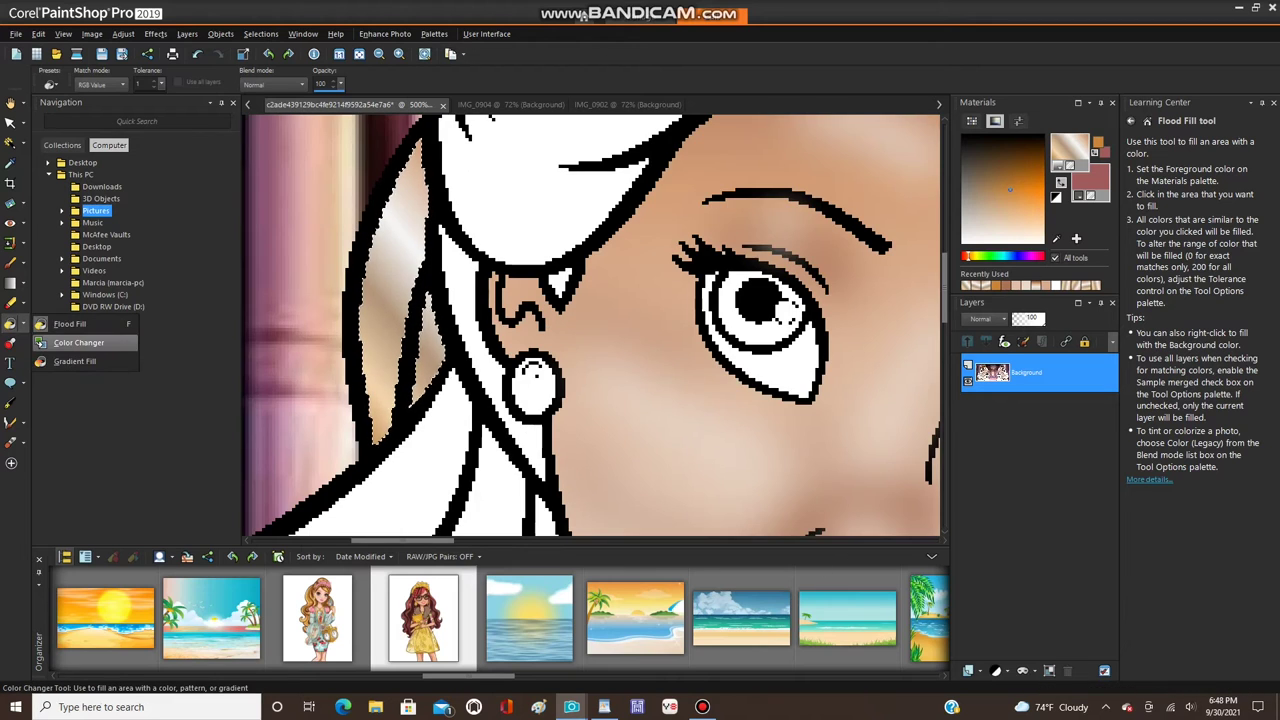
{"action": "left_click", "coordinate": [40, 342]}
{"action": "left_click", "coordinate": [400, 395]}
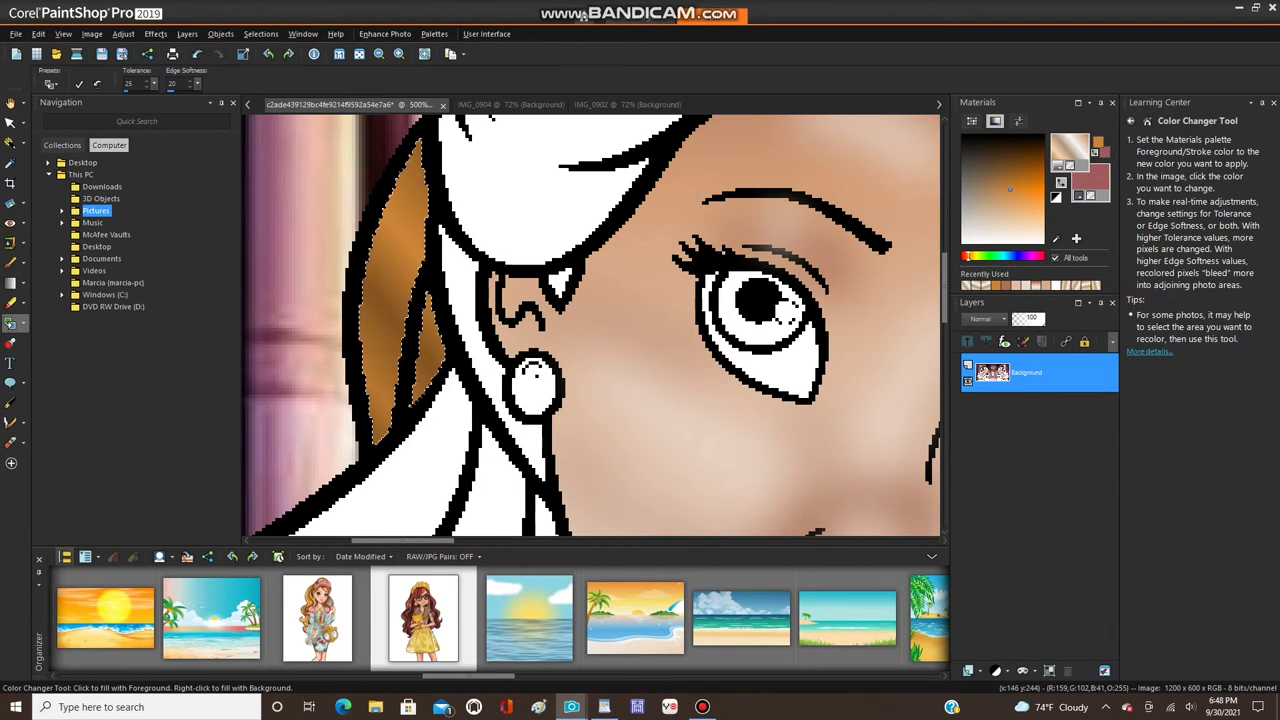
- Mirror the two golden brown hair sections behind the ear horizontally onto the right princess
{"action": "scroll", "coordinate": [594, 325], "scroll_direction": "down", "scroll_amount": 6}
{"action": "left_click", "coordinate": [63, 33]}
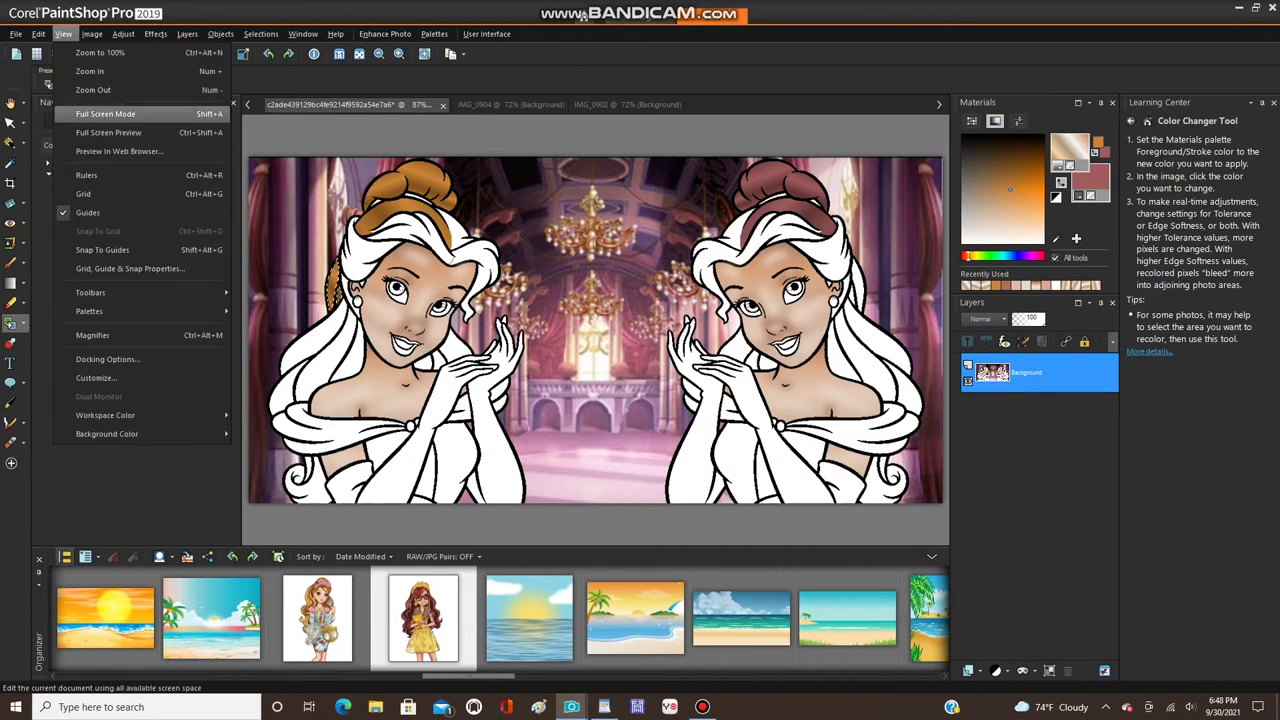
{"action": "mouse_move", "coordinate": [92, 34]}
{"action": "mouse_move", "coordinate": [120, 249]}
{"action": "left_click", "coordinate": [284, 249]}
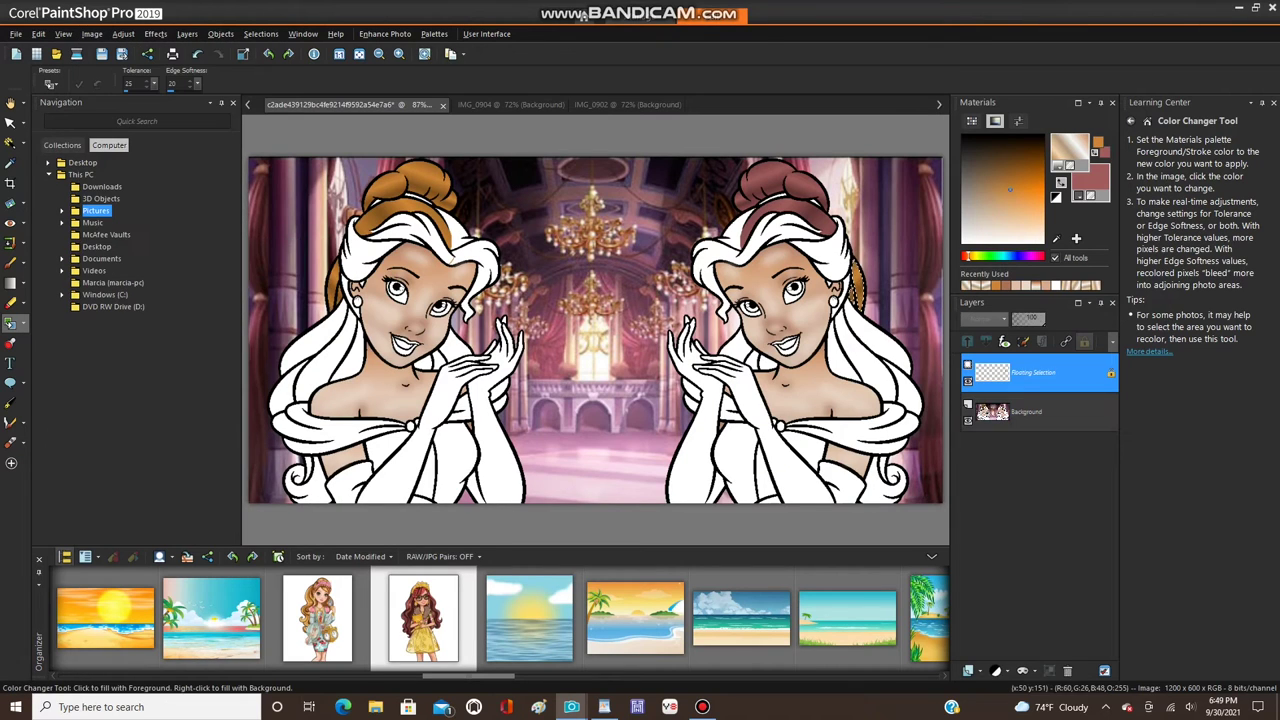
- Recolor the mirrored hair sections behind the right princess's ear reddish brown and clear the selection
{"action": "scroll", "coordinate": [812, 280], "scroll_direction": "up", "scroll_amount": 6}
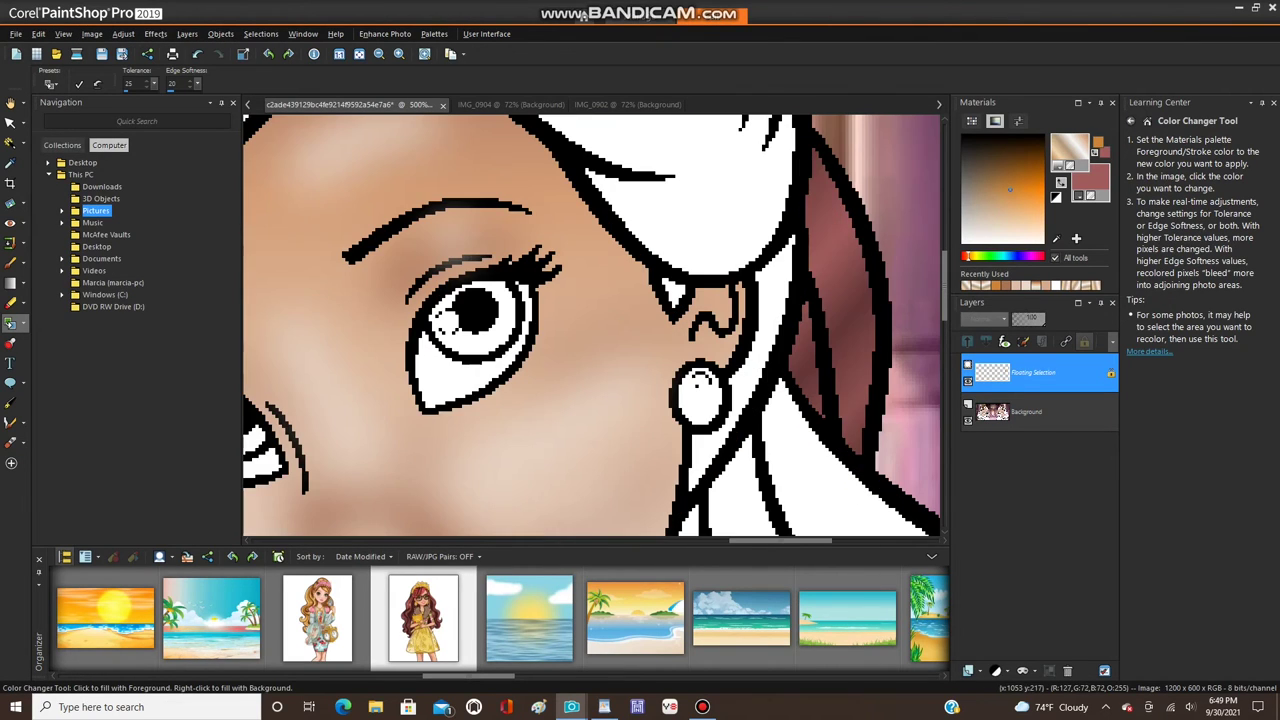
{"action": "scroll", "coordinate": [594, 325], "scroll_direction": "down", "scroll_amount": 3}
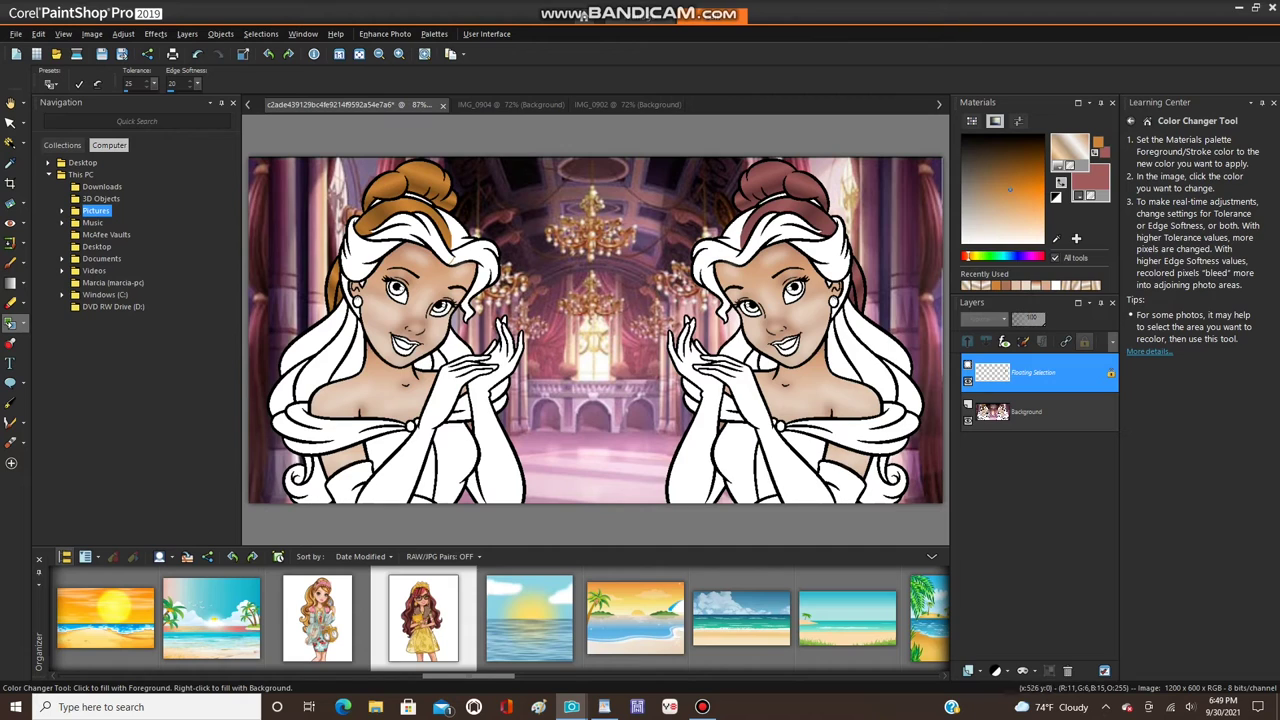
{"action": "left_click", "coordinate": [221, 34]}
{"action": "mouse_move", "coordinate": [261, 34]}
{"action": "left_click", "coordinate": [282, 69]}
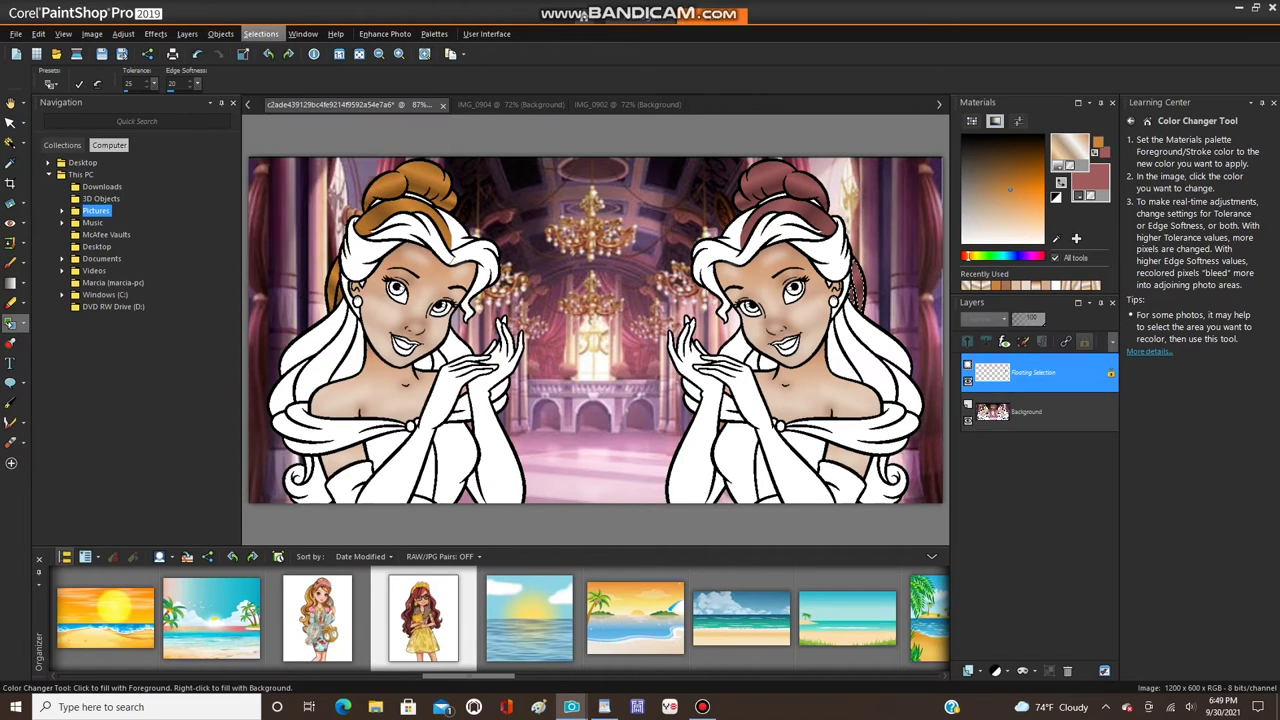
{"action": "key", "text": "ctrl+d"}
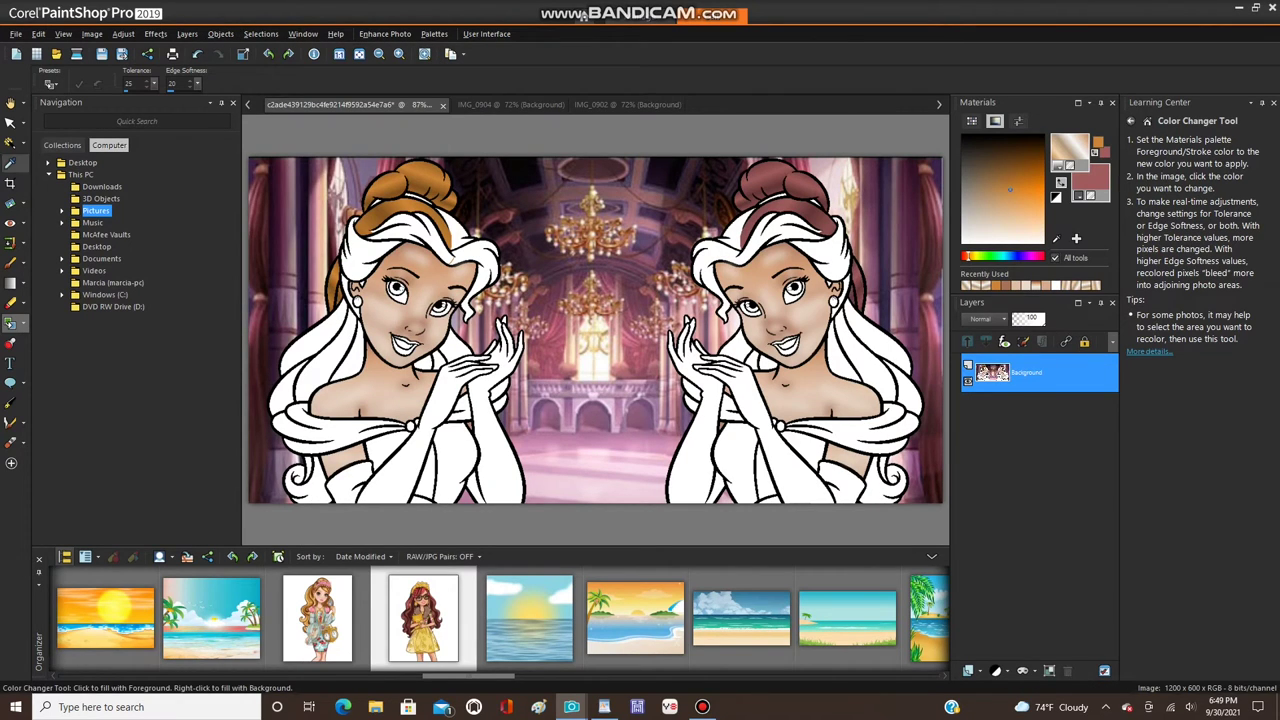
- Select the pointed white hair section beside the left princess's brown hair band and flood fill it with the beige gradient
{"action": "left_click", "coordinate": [10, 143]}
{"action": "scroll", "coordinate": [472, 242], "scroll_direction": "up", "scroll_amount": 8}
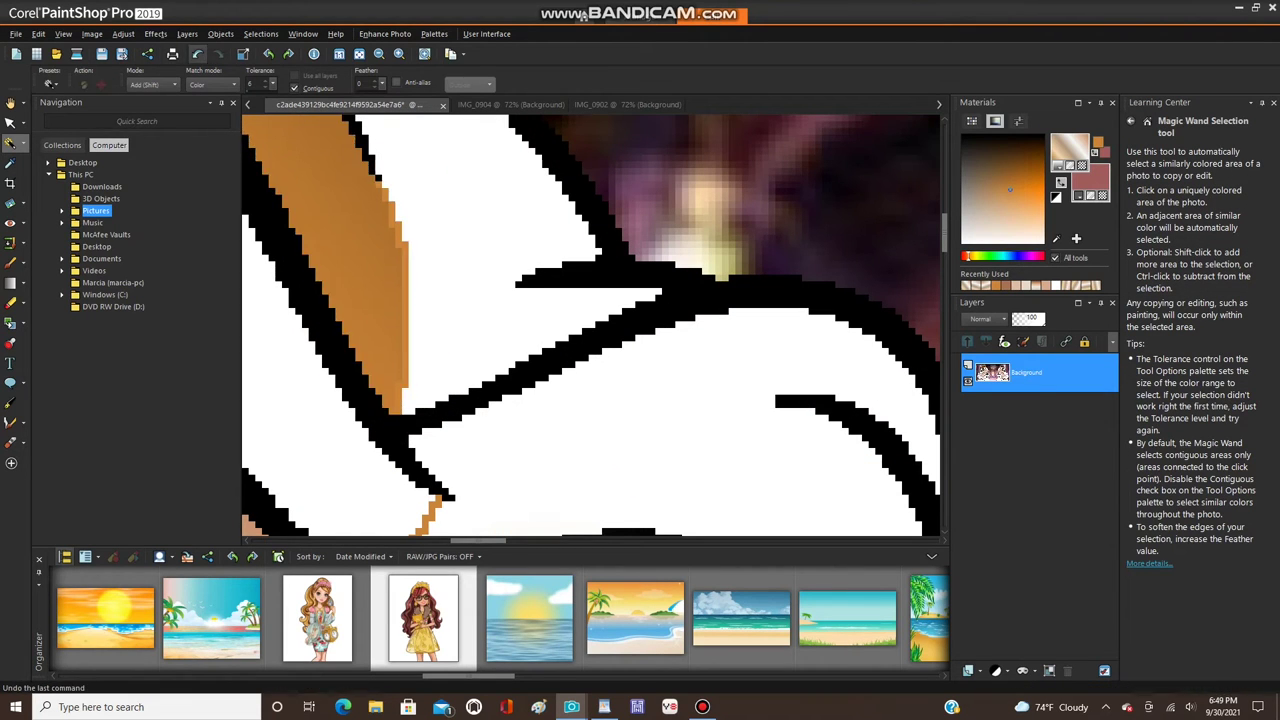
{"action": "left_click", "coordinate": [197, 53]}
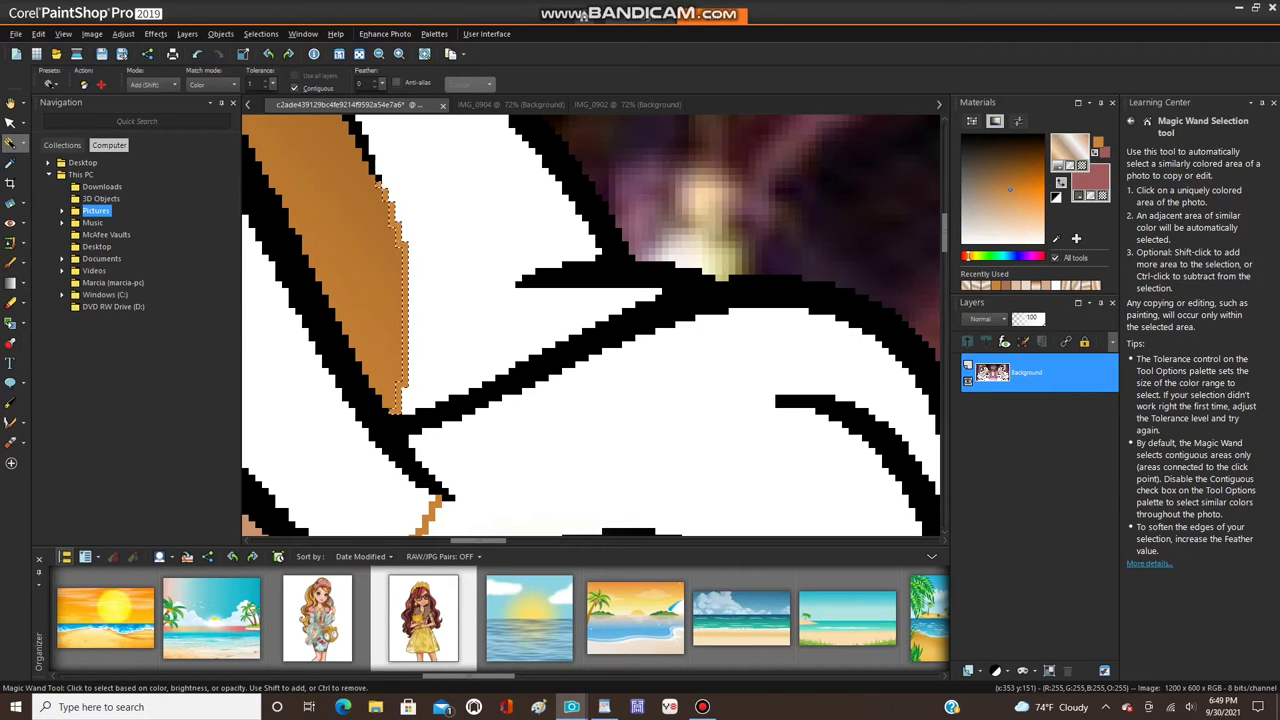
{"action": "left_click", "coordinate": [452, 267]}
{"action": "scroll", "coordinate": [452, 267], "scroll_direction": "down", "scroll_amount": 3}
{"action": "scroll", "coordinate": [465, 245], "scroll_direction": "up", "scroll_amount": 2}
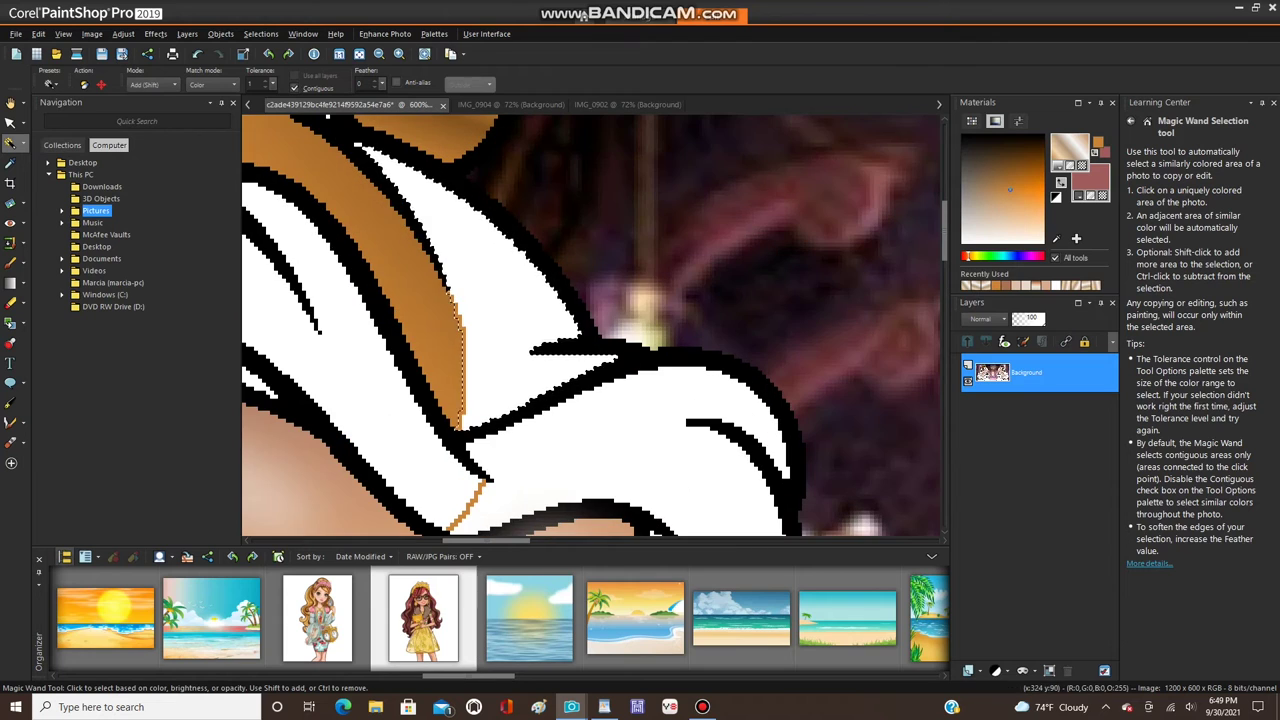
{"action": "left_click", "coordinate": [10, 323]}
{"action": "left_click", "coordinate": [70, 324]}
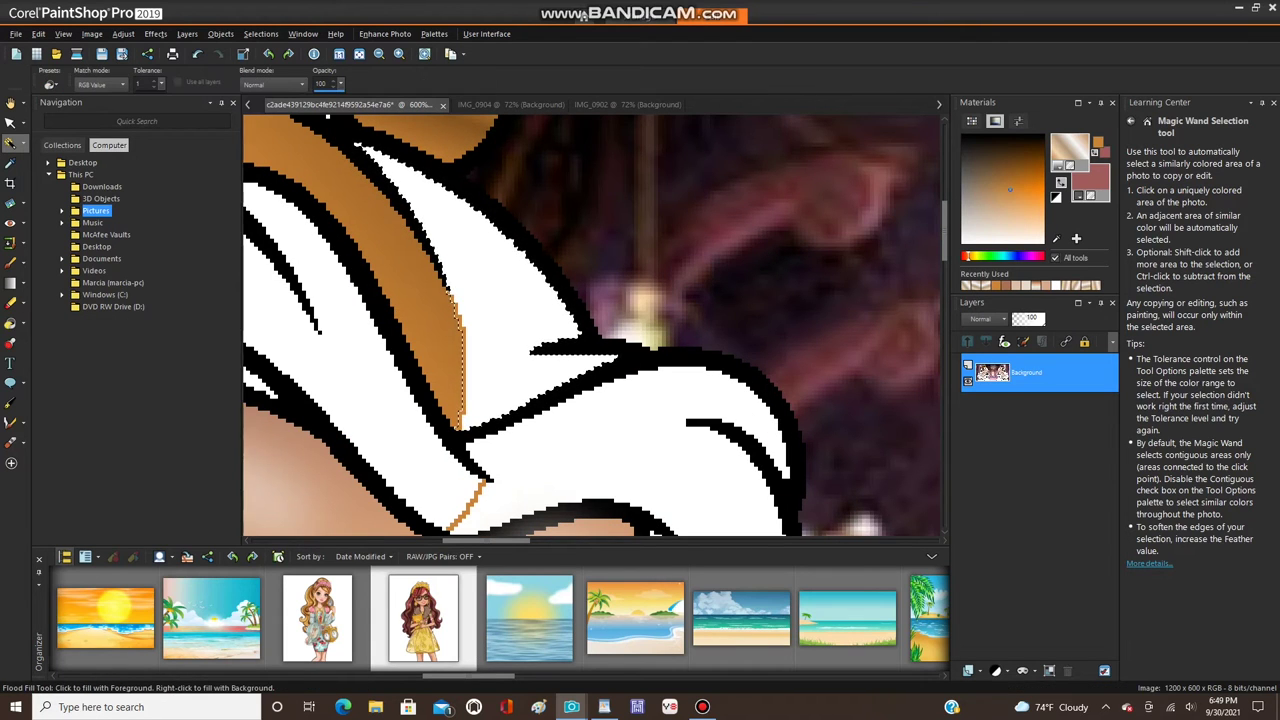
{"action": "left_click", "coordinate": [480, 270]}
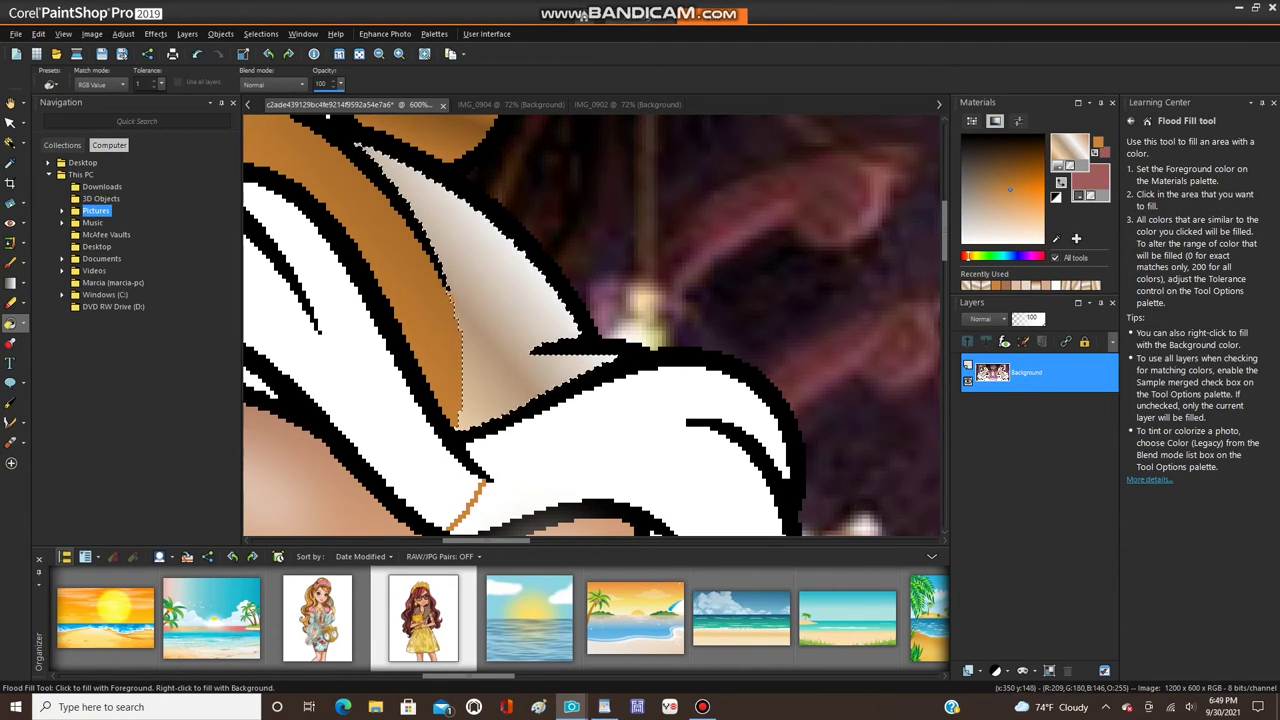
- Recolor the pointed hair section beside the left princess's hair band golden brown with the Color Changer
{"action": "scroll", "coordinate": [465, 280], "scroll_direction": "up", "scroll_amount": 2}
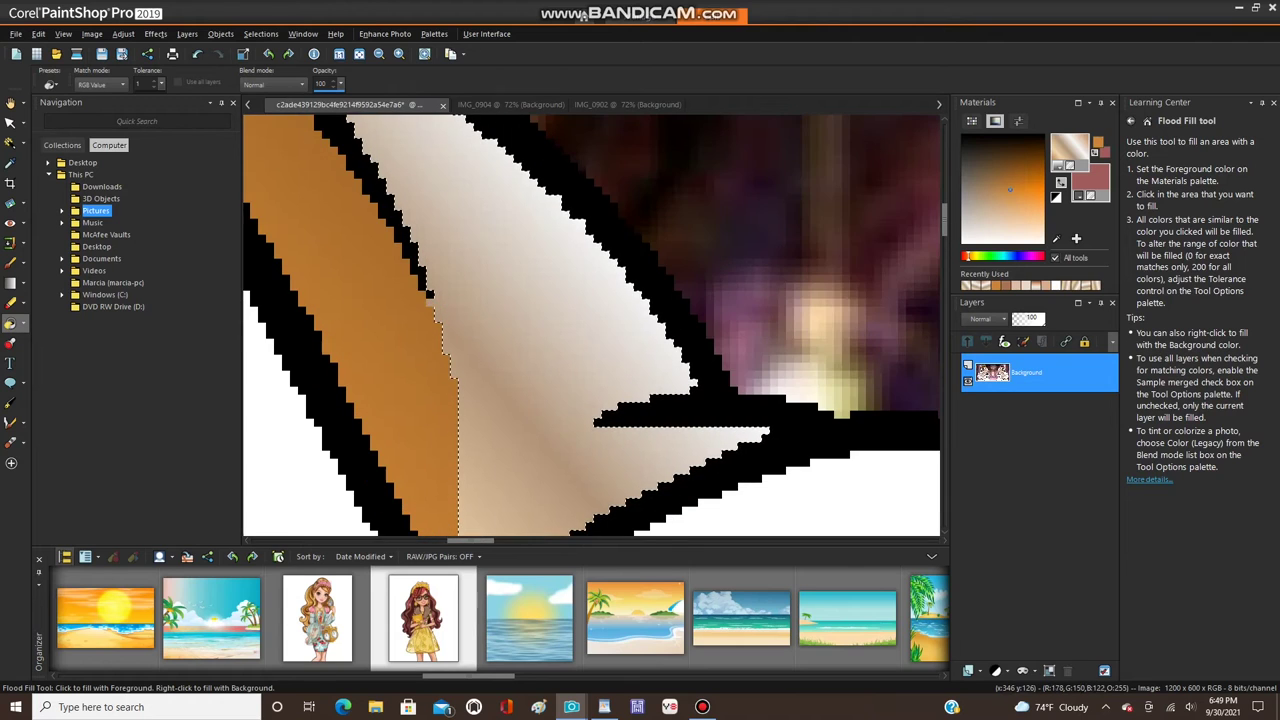
{"action": "scroll", "coordinate": [430, 300], "scroll_direction": "down", "scroll_amount": 3}
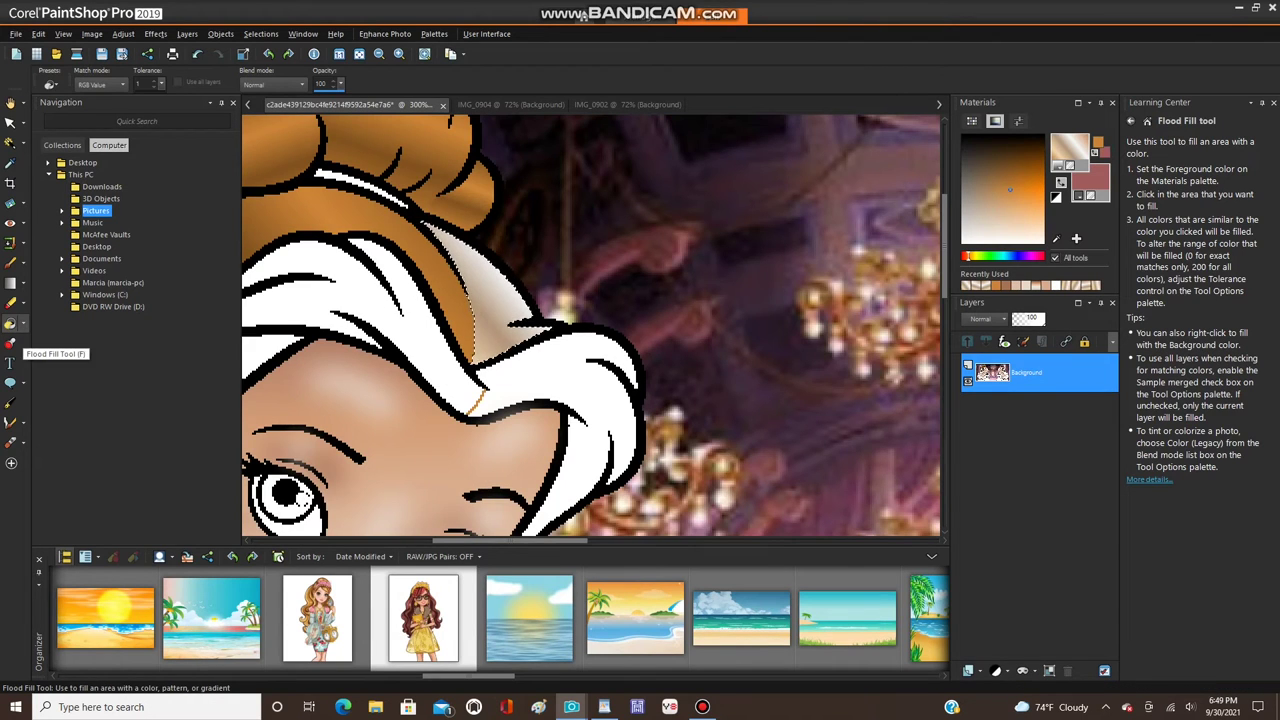
{"action": "left_click", "coordinate": [23, 324]}
{"action": "left_click", "coordinate": [72, 343]}
{"action": "left_click", "coordinate": [485, 285]}
{"action": "left_click", "coordinate": [510, 304]}
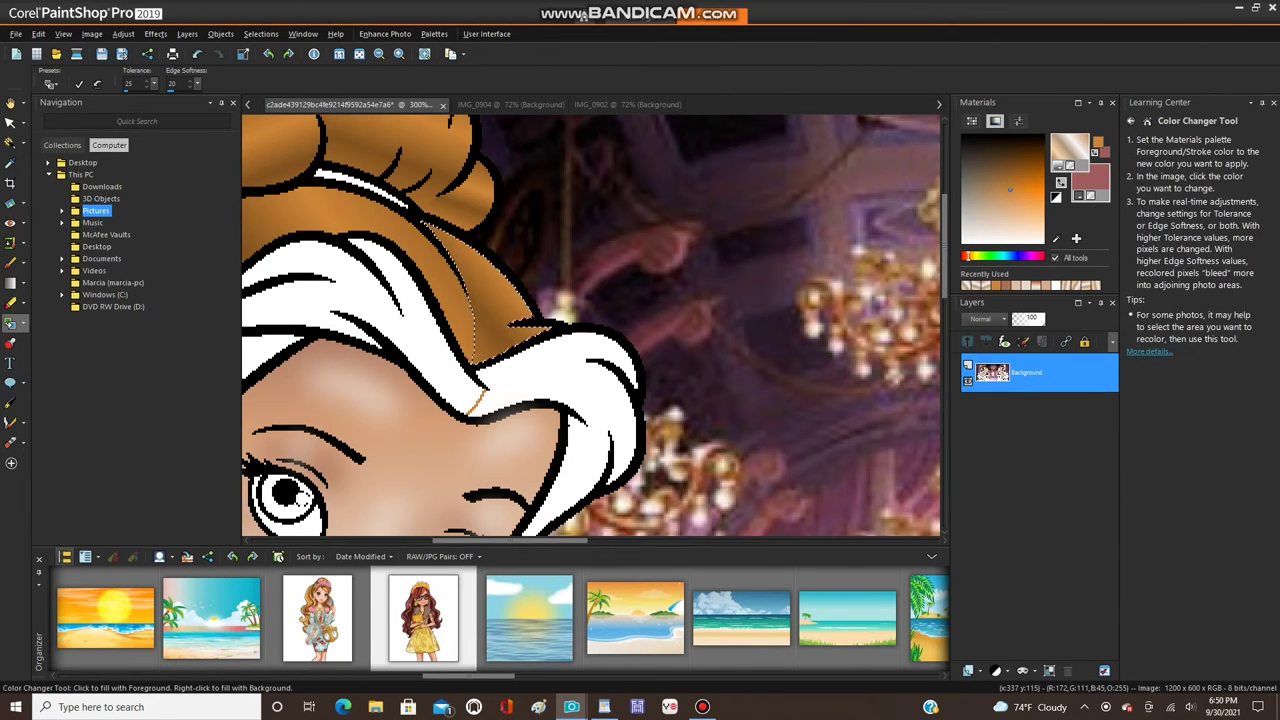
- Mirror the golden brown pointed hair section horizontally onto the right princess, recolor it reddish brown, and clear the selection
{"action": "scroll", "coordinate": [432, 203], "scroll_direction": "up", "scroll_amount": 3}
{"action": "scroll", "coordinate": [432, 203], "scroll_direction": "down", "scroll_amount": 1}
{"action": "scroll", "coordinate": [408, 237], "scroll_direction": "down", "scroll_amount": 5}
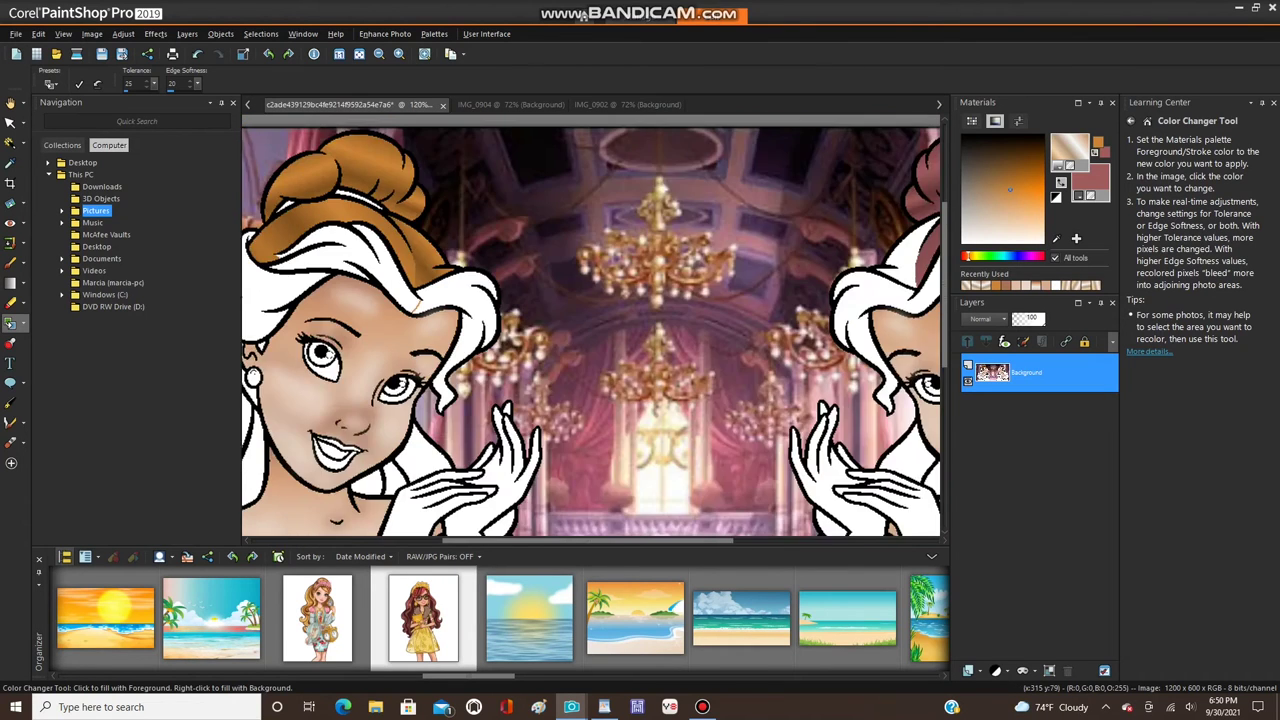
{"action": "left_click", "coordinate": [92, 33]}
{"action": "mouse_move", "coordinate": [113, 250]}
{"action": "left_click", "coordinate": [294, 250]}
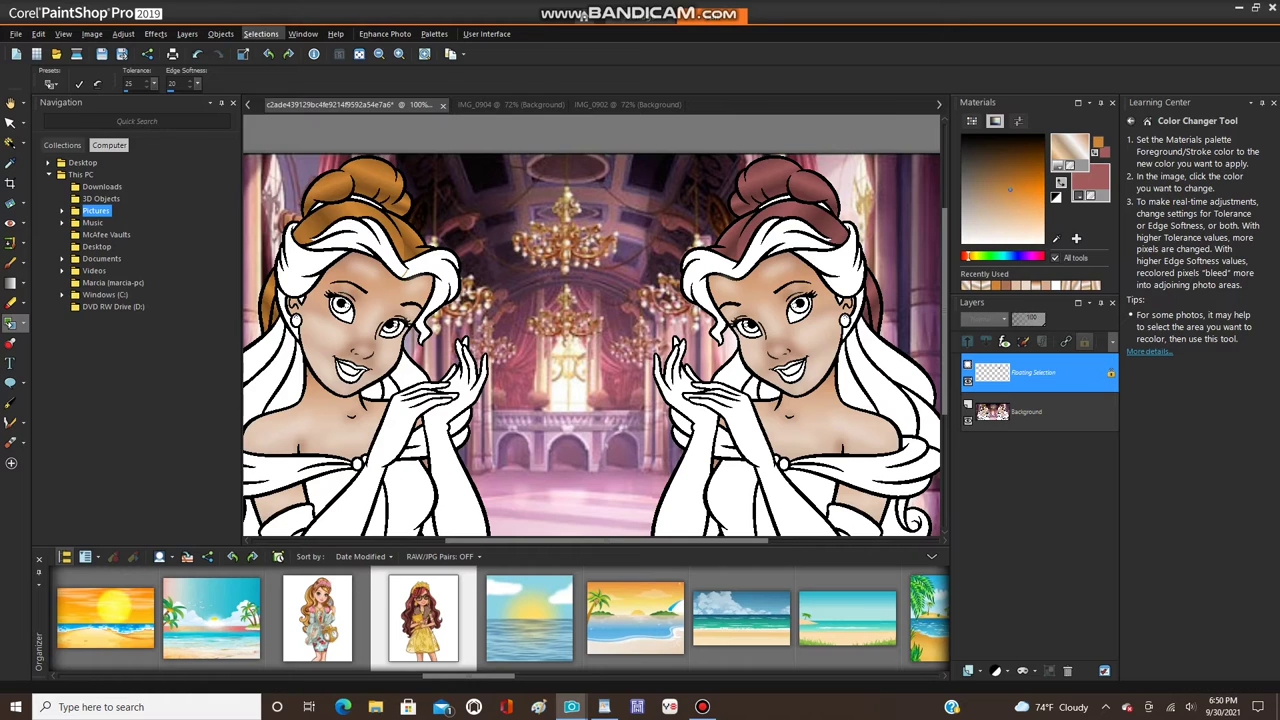
{"action": "left_click", "coordinate": [260, 33]}
{"action": "left_click", "coordinate": [280, 62]}
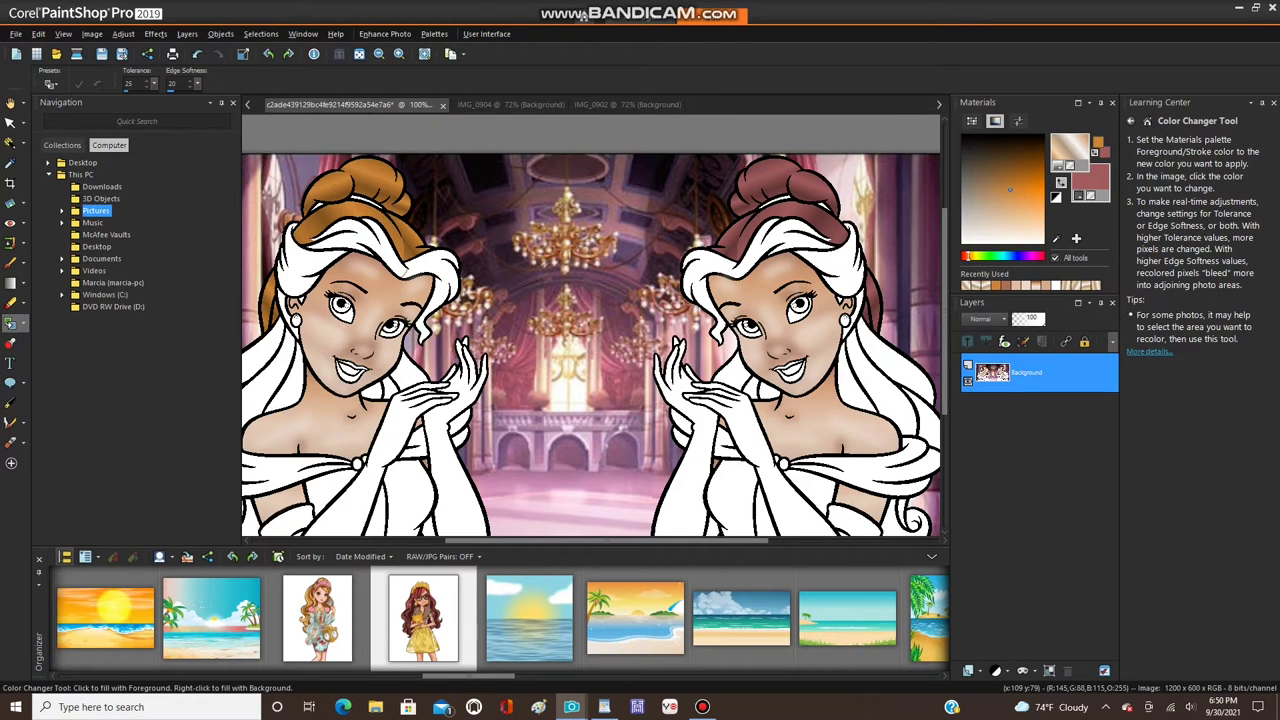
- Set the foreground gradient's angle to 120 and apply it
{"action": "scroll", "coordinate": [568, 320], "scroll_direction": "down", "scroll_amount": 2}
{"action": "scroll", "coordinate": [296, 286], "scroll_direction": "up", "scroll_amount": 1}
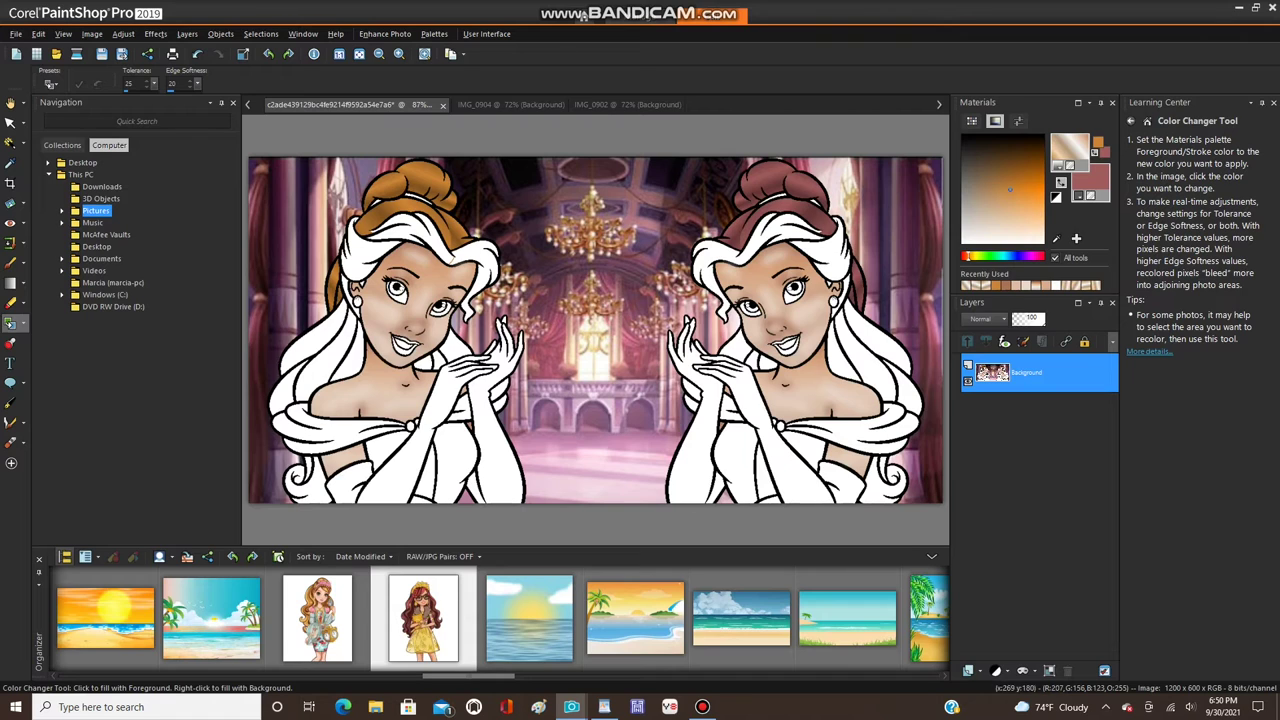
{"action": "scroll", "coordinate": [292, 212], "scroll_direction": "up", "scroll_amount": 2}
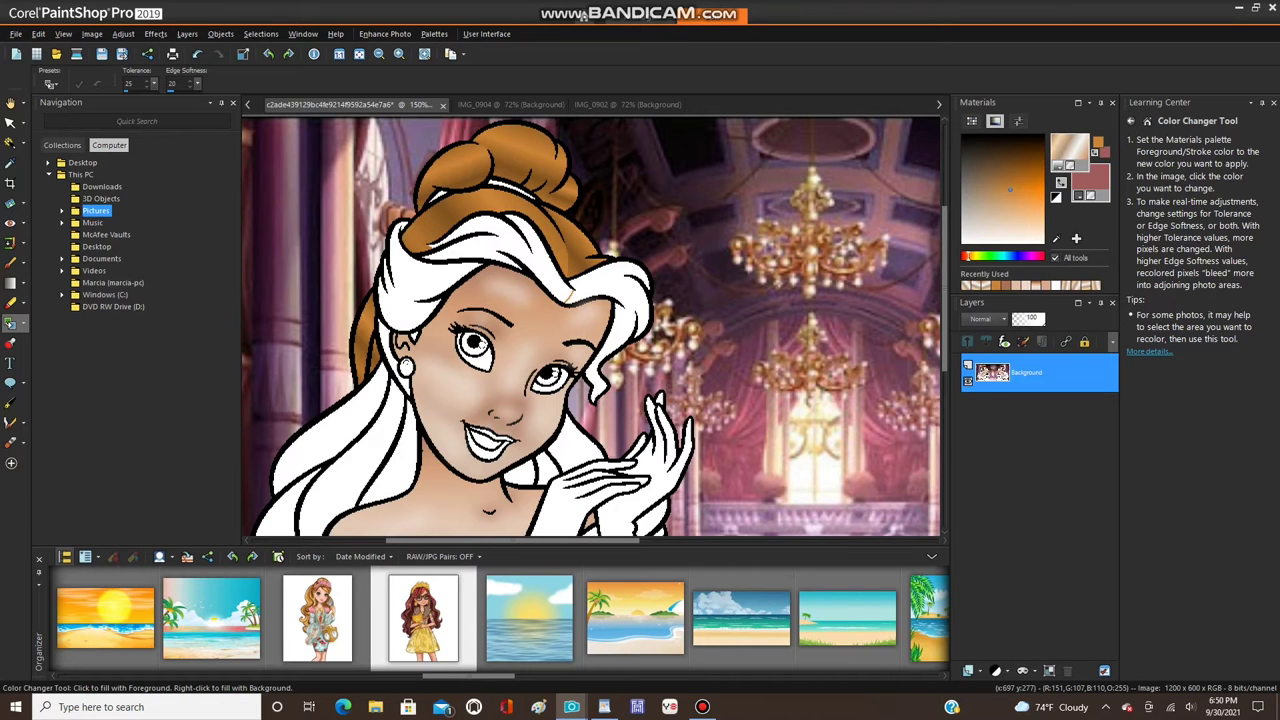
{"action": "left_click", "coordinate": [1069, 149]}
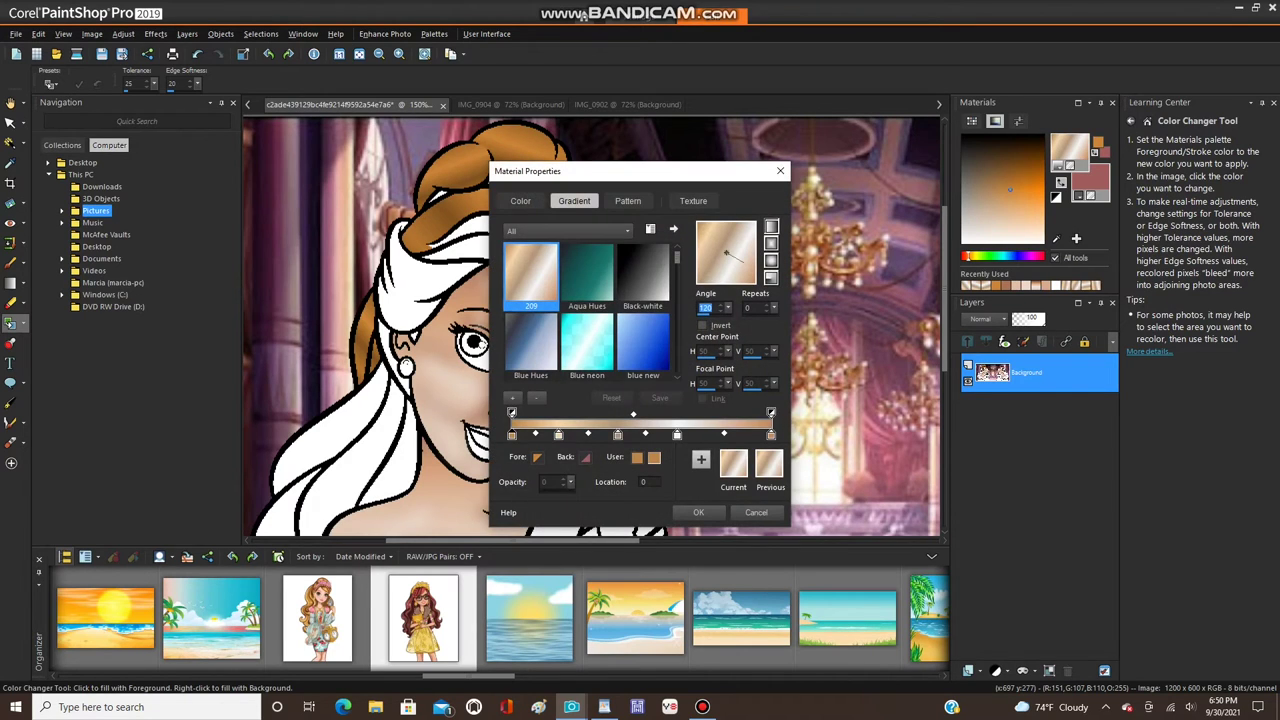
{"action": "type", "text": "130"}
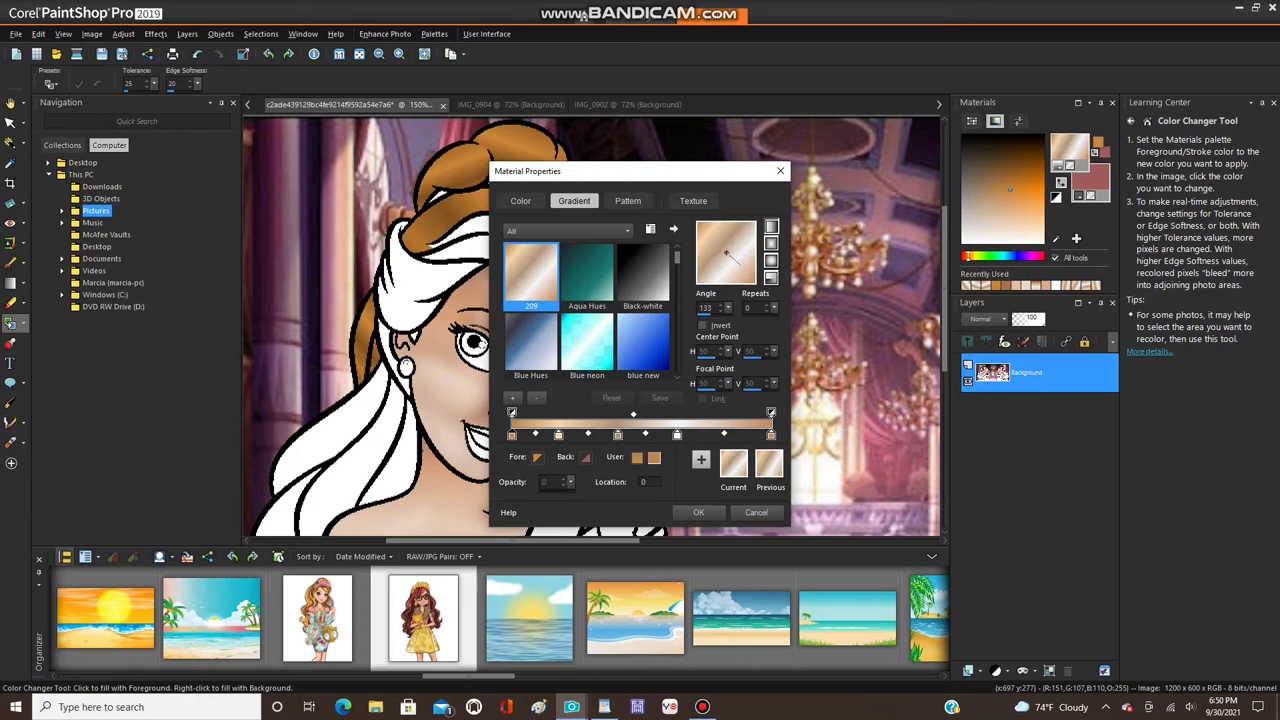
{"action": "left_click_drag", "start_coordinate": [740, 265], "coordinate": [743, 263]}
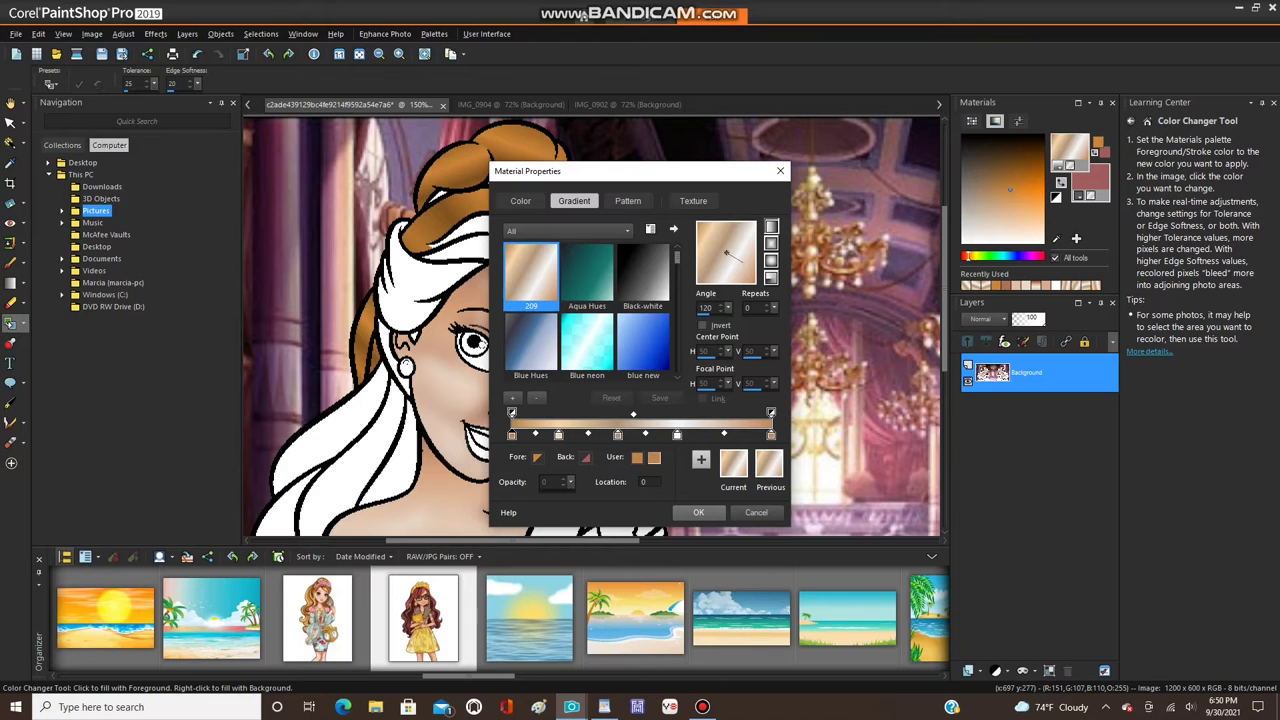
{"action": "left_click", "coordinate": [698, 512]}
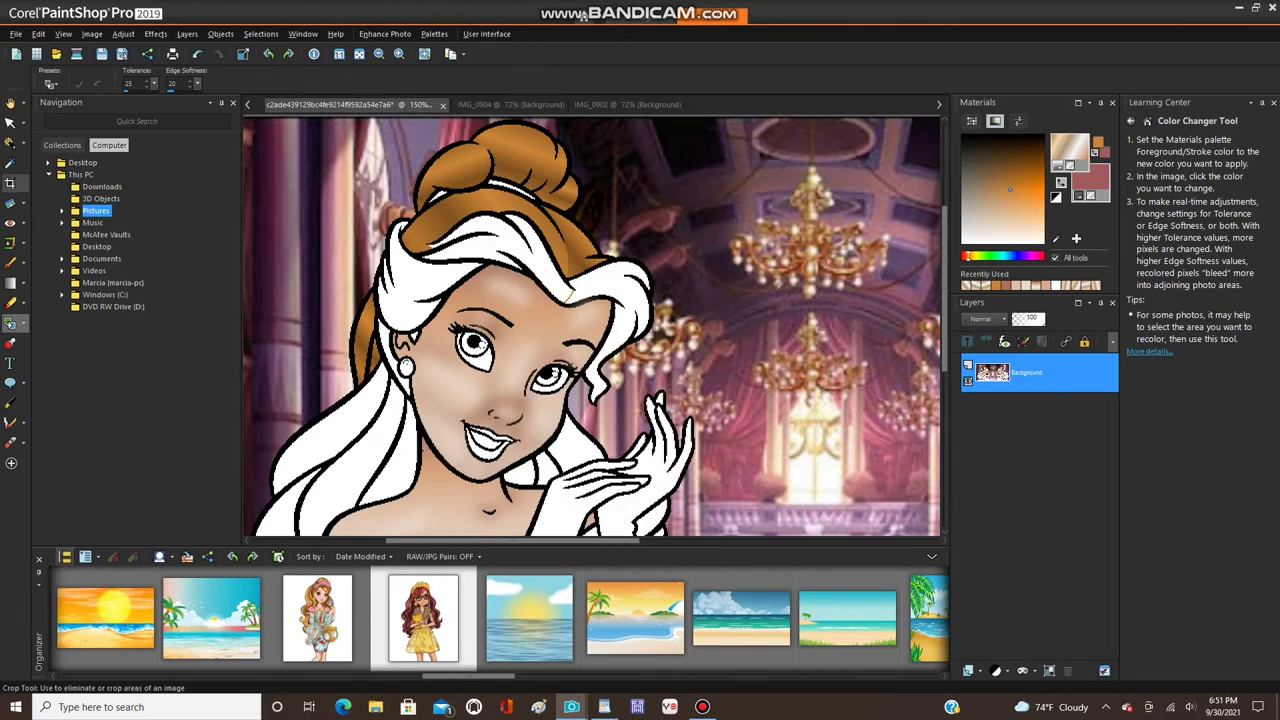
- Select the white hair section above the left princess's ear and flood fill it with the beige gradient
{"action": "left_click", "coordinate": [10, 142]}
{"action": "left_click", "coordinate": [424, 288]}
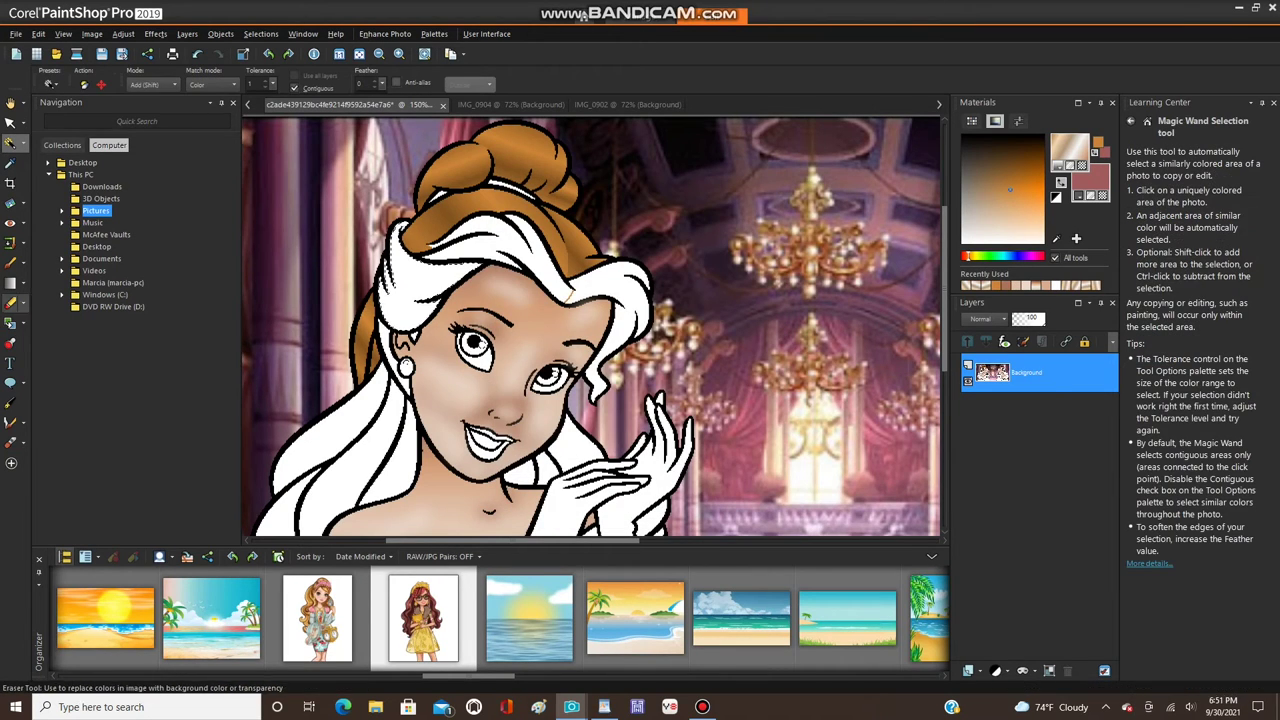
{"action": "left_click", "coordinate": [24, 323]}
{"action": "left_click", "coordinate": [80, 323]}
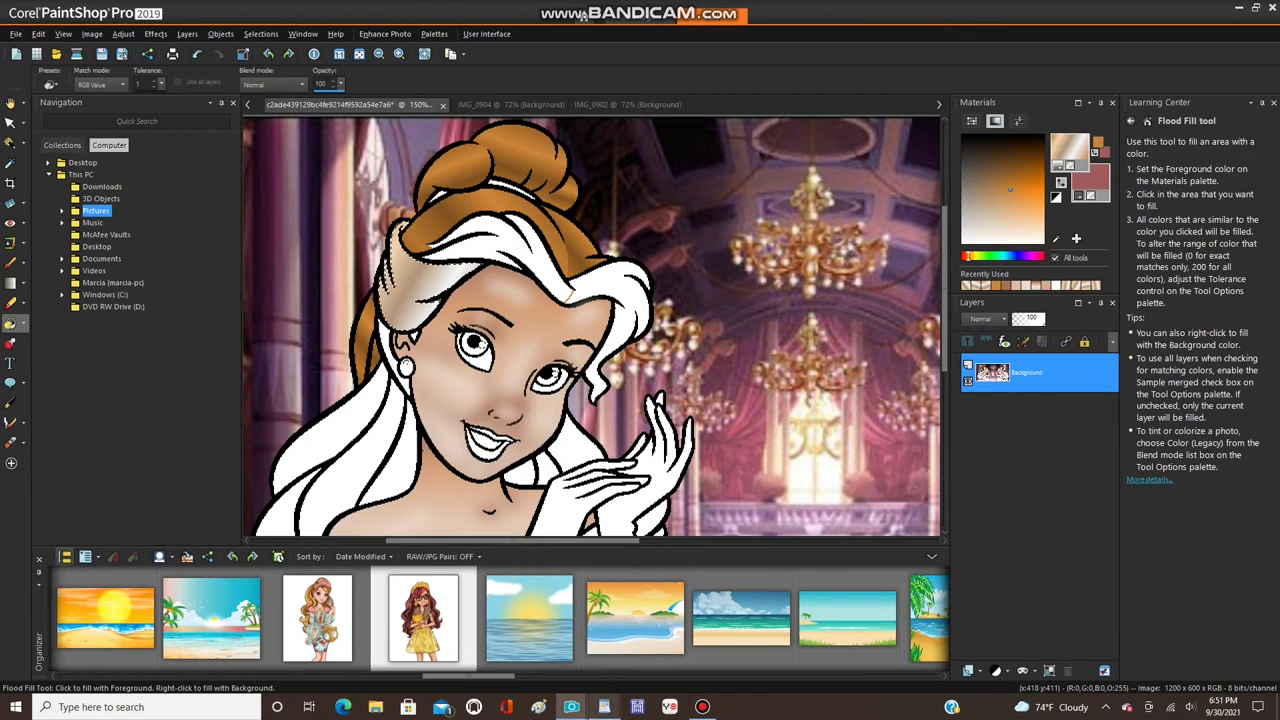
- Switch to the WordPad note, change the angle for brown to 120, and return to PaintShop Pro
{"action": "left_click", "coordinate": [604, 707]}
{"action": "double_click", "coordinate": [675, 352]}
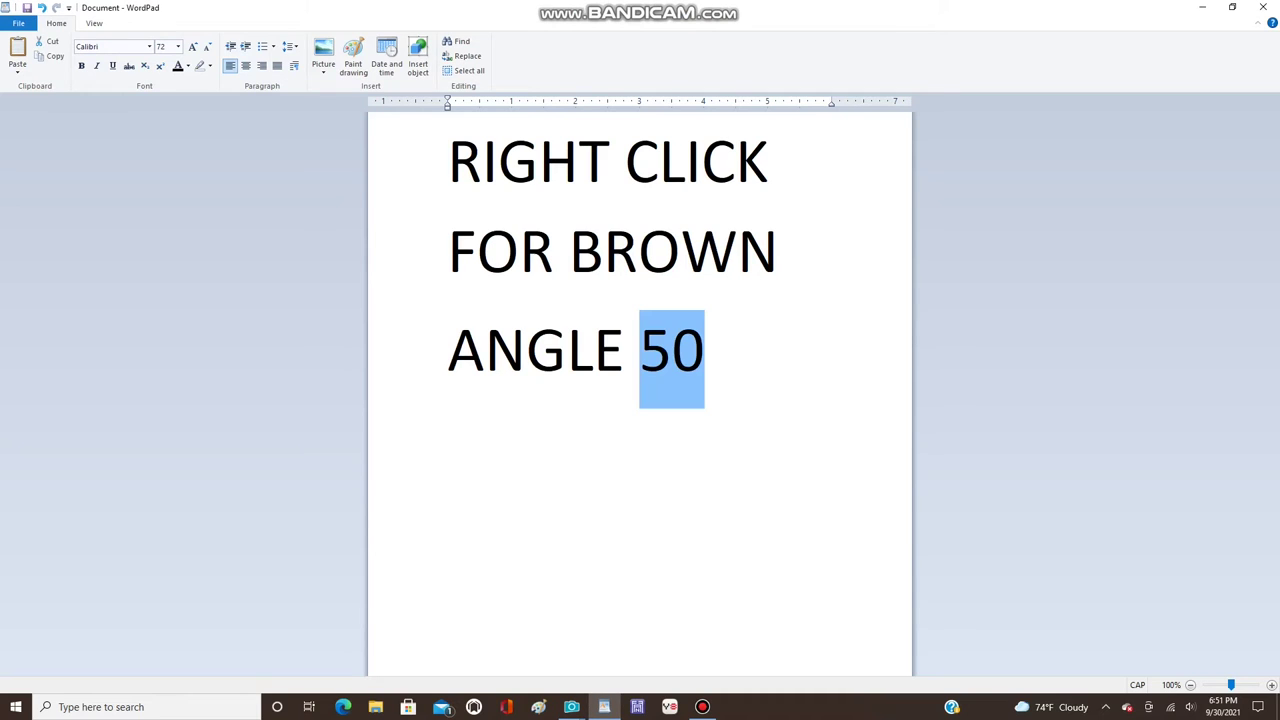
{"action": "type", "text": "120"}
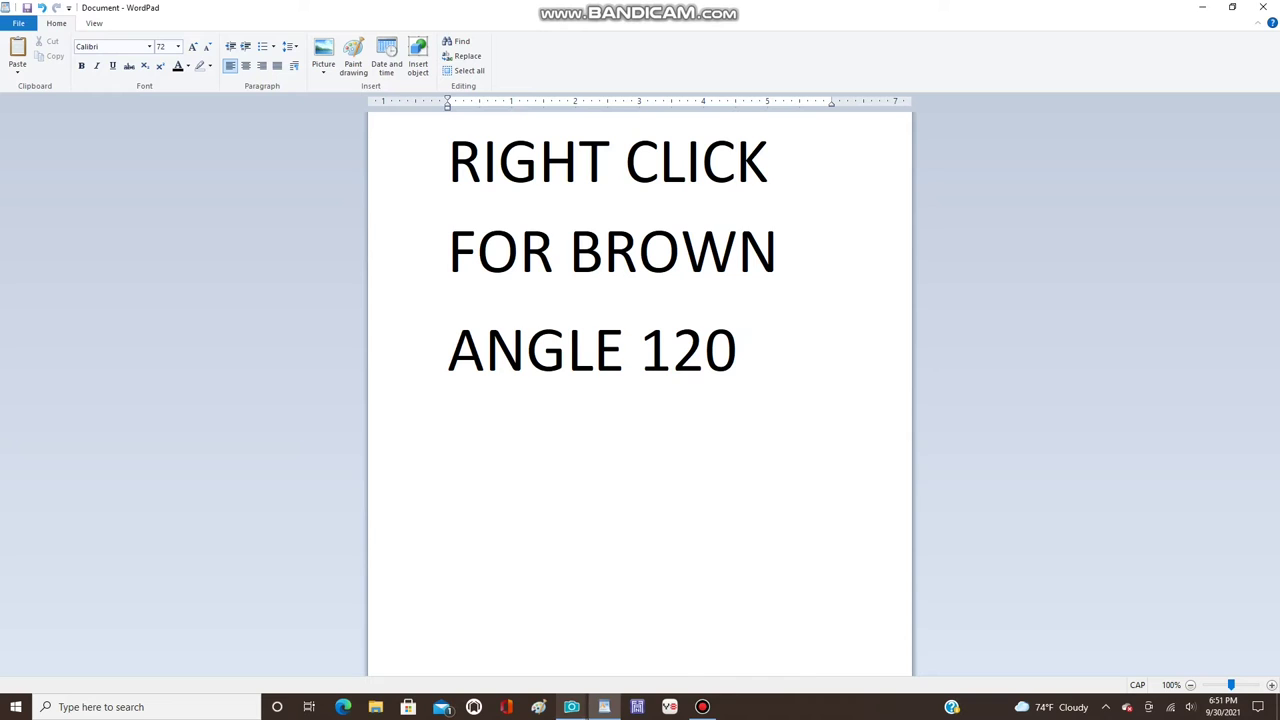
{"action": "mouse_move", "coordinate": [538, 707]}
{"action": "left_click", "coordinate": [428, 643]}
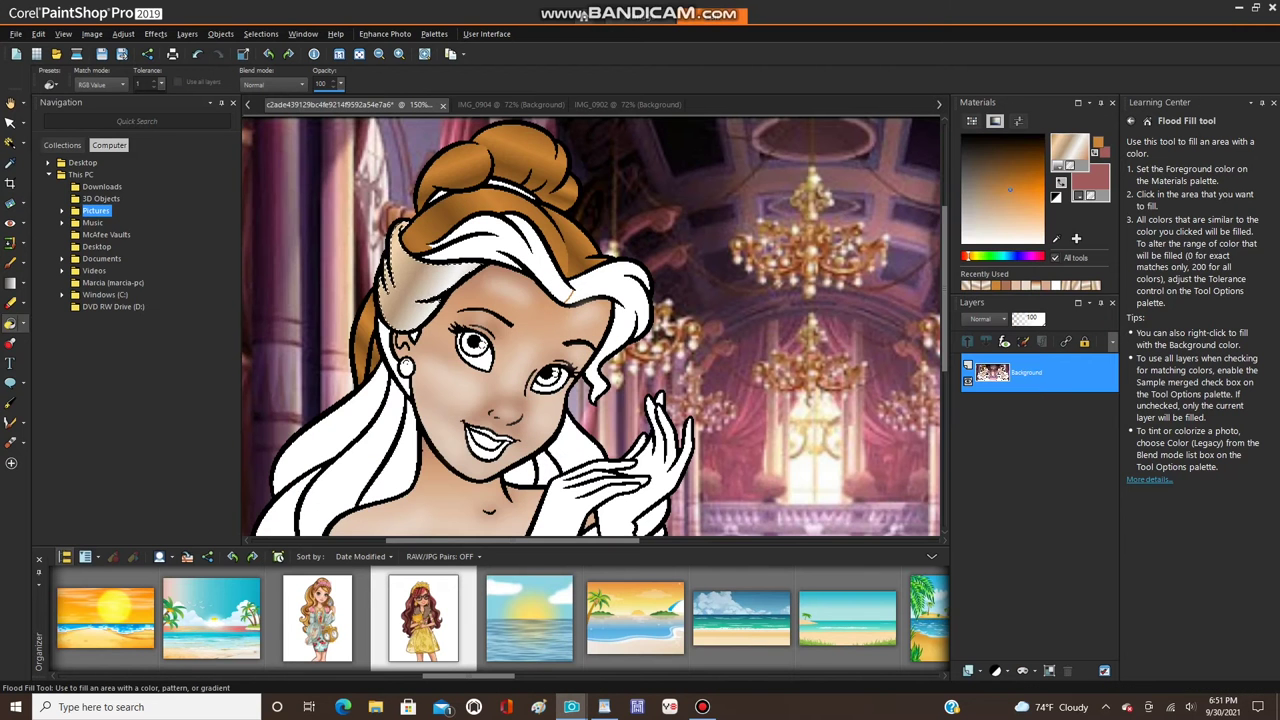
- Recolor the hair section above the left princess's ear golden brown with the Color Changer
{"action": "left_click", "coordinate": [23, 324]}
{"action": "left_click", "coordinate": [80, 343]}
{"action": "left_click", "coordinate": [428, 285]}
{"action": "left_click", "coordinate": [403, 304]}
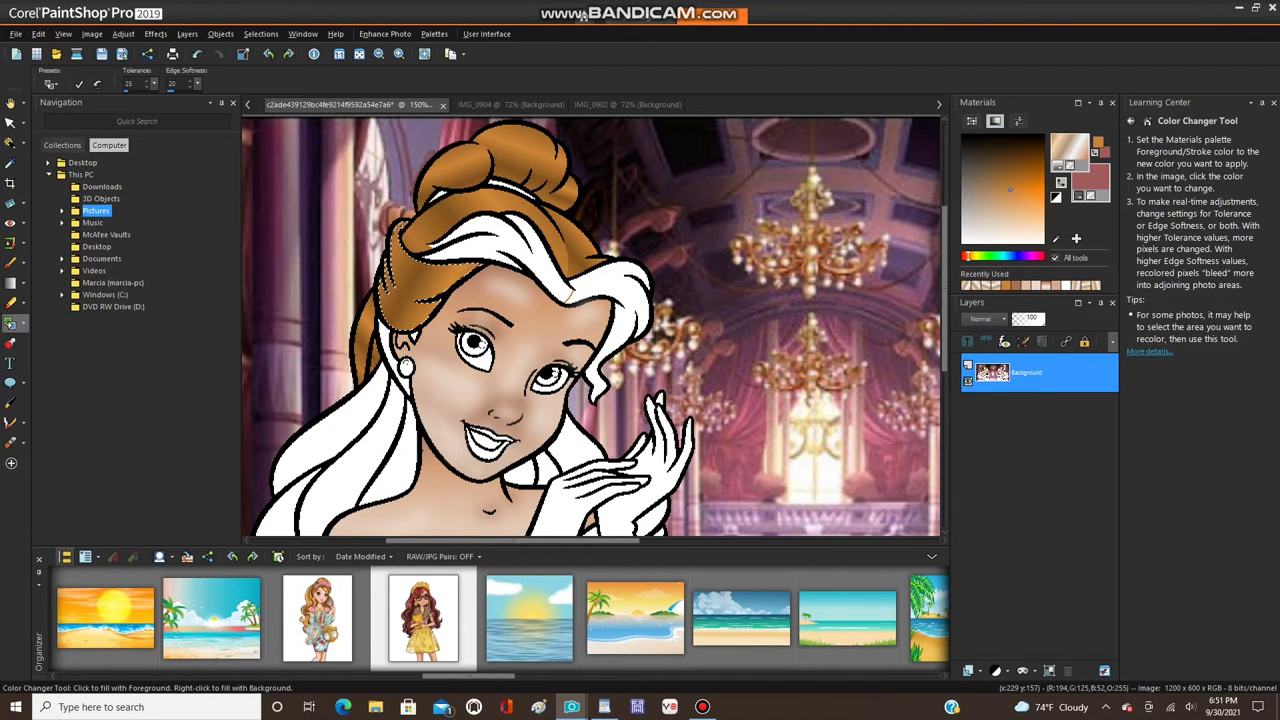
- Mirror the golden brown hair section above the ear horizontally onto the right princess
{"action": "scroll", "coordinate": [448, 275], "scroll_direction": "down", "scroll_amount": 2}
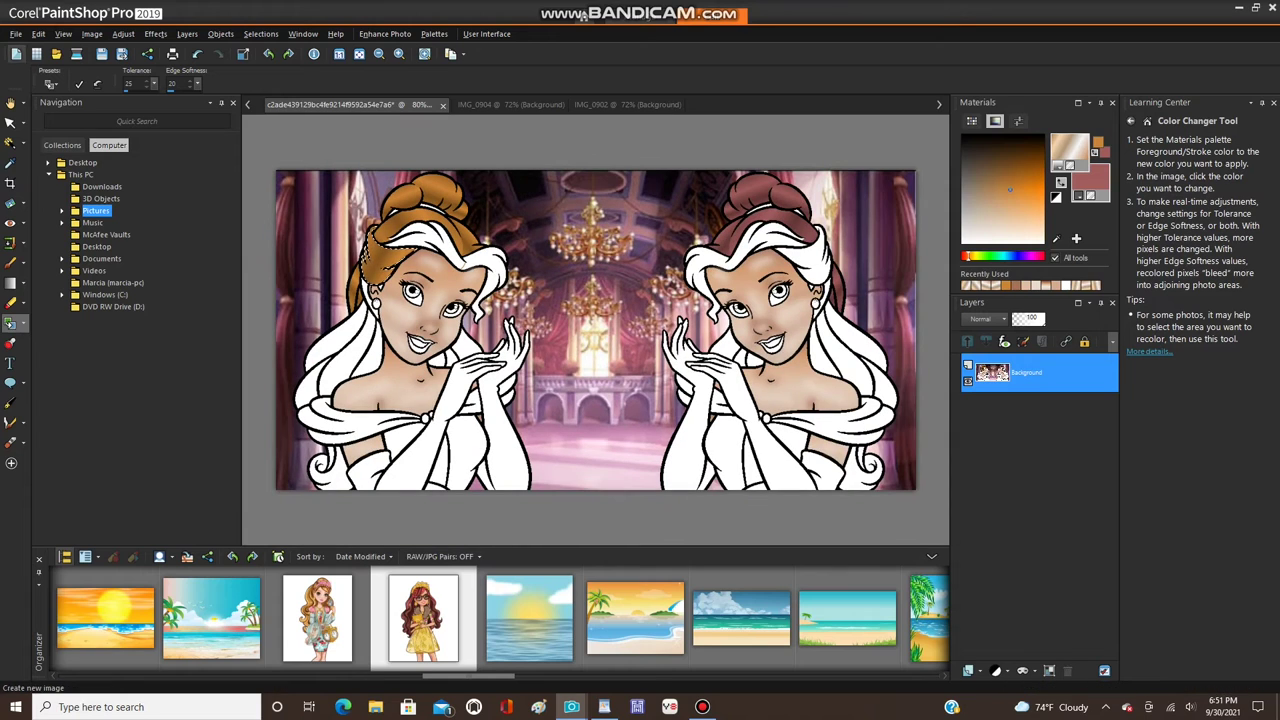
{"action": "left_click", "coordinate": [92, 34]}
{"action": "mouse_move", "coordinate": [115, 249]}
{"action": "left_click", "coordinate": [296, 249]}
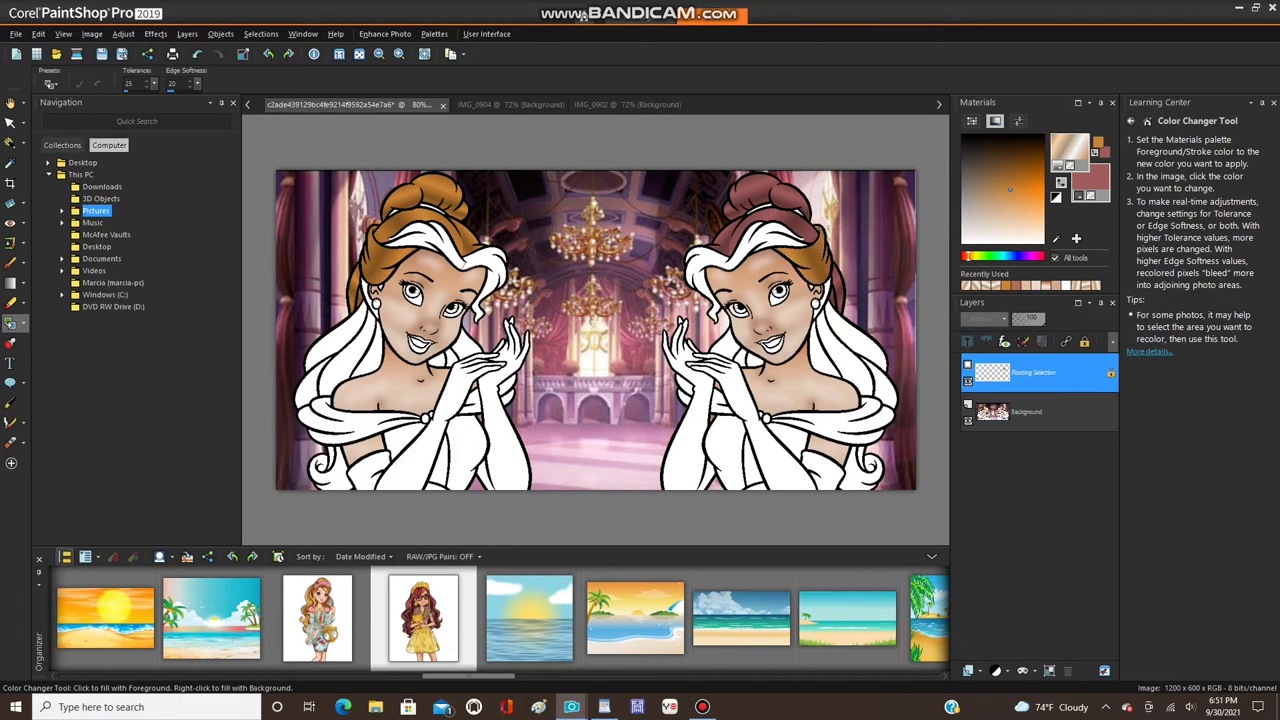
- Recolor the mirrored hair section above the right princess's ear reddish brown and clear the selection
{"action": "right_click", "coordinate": [807, 256]}
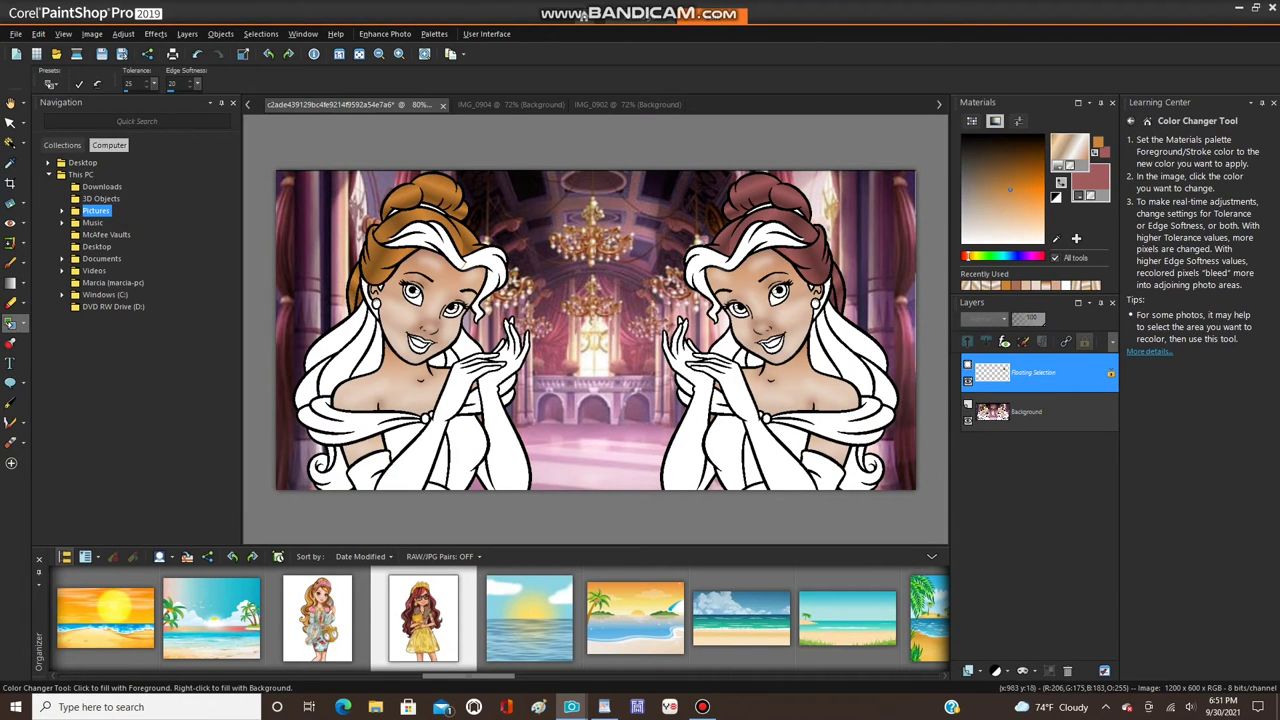
{"action": "left_click", "coordinate": [261, 34]}
{"action": "left_click", "coordinate": [268, 71]}
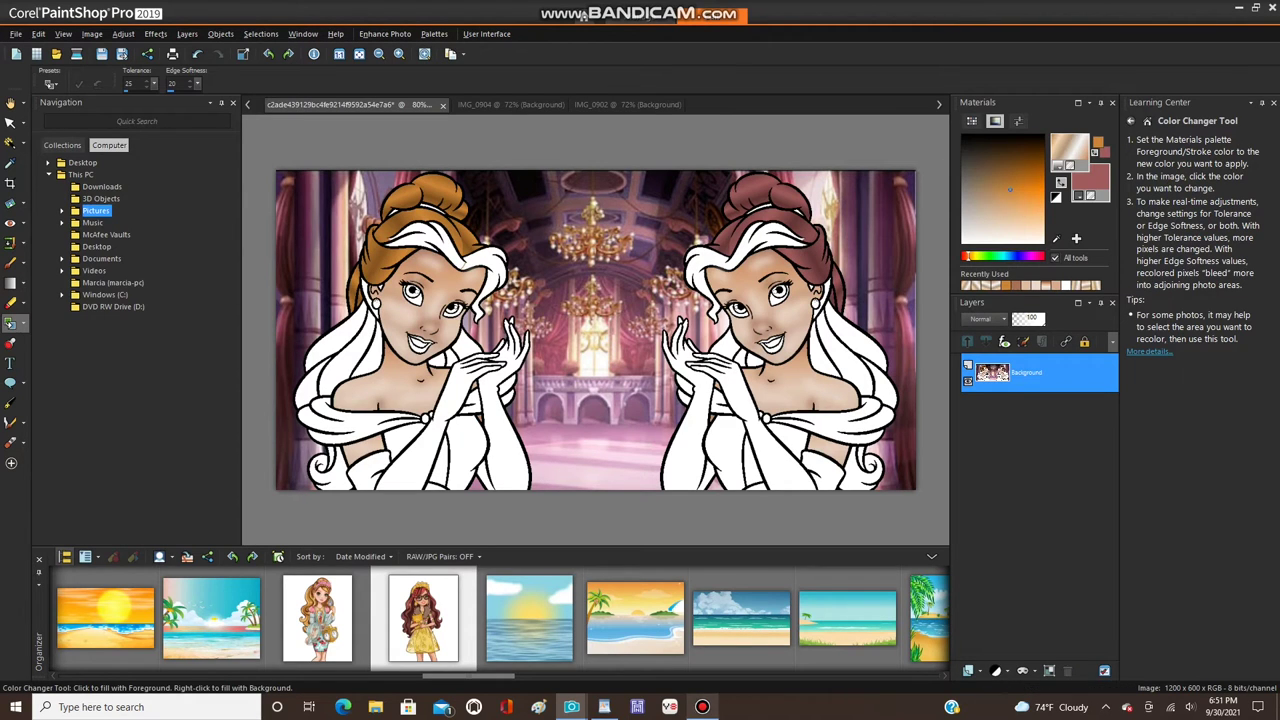
{"action": "left_click", "coordinate": [702, 707]}
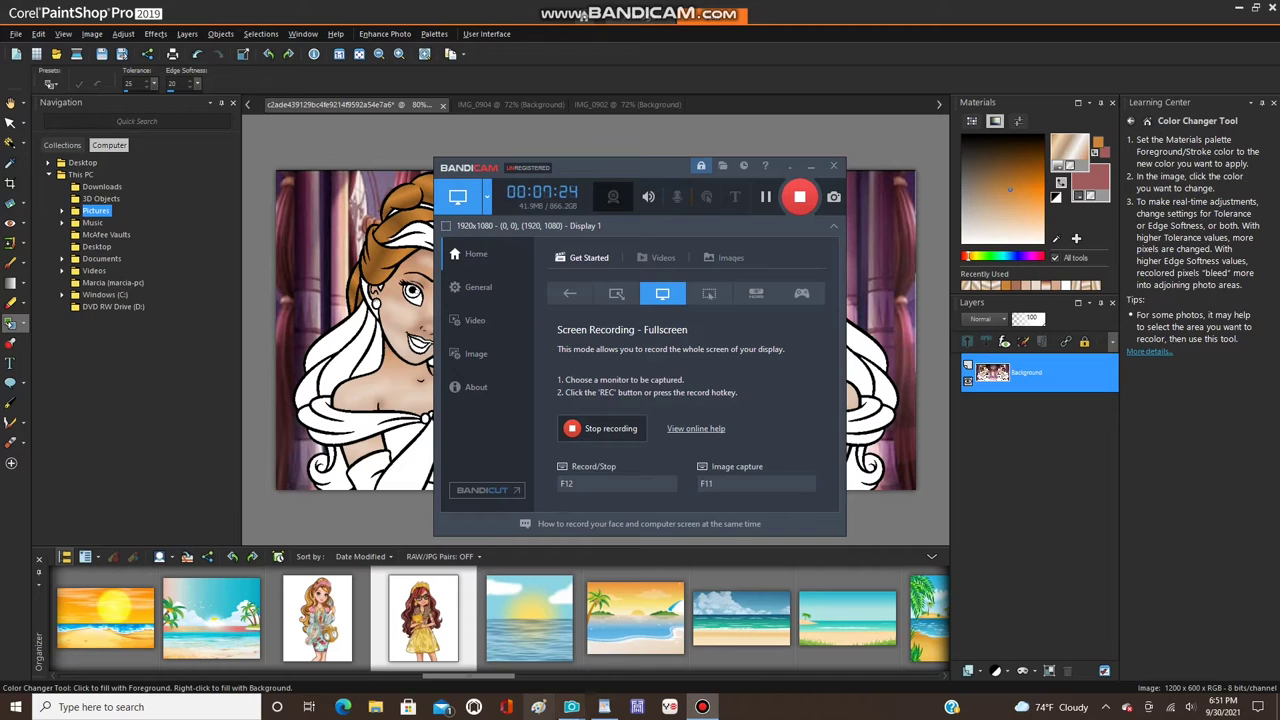
{"action": "mouse_move", "coordinate": [572, 707]}
{"action": "left_click", "coordinate": [430, 642]}
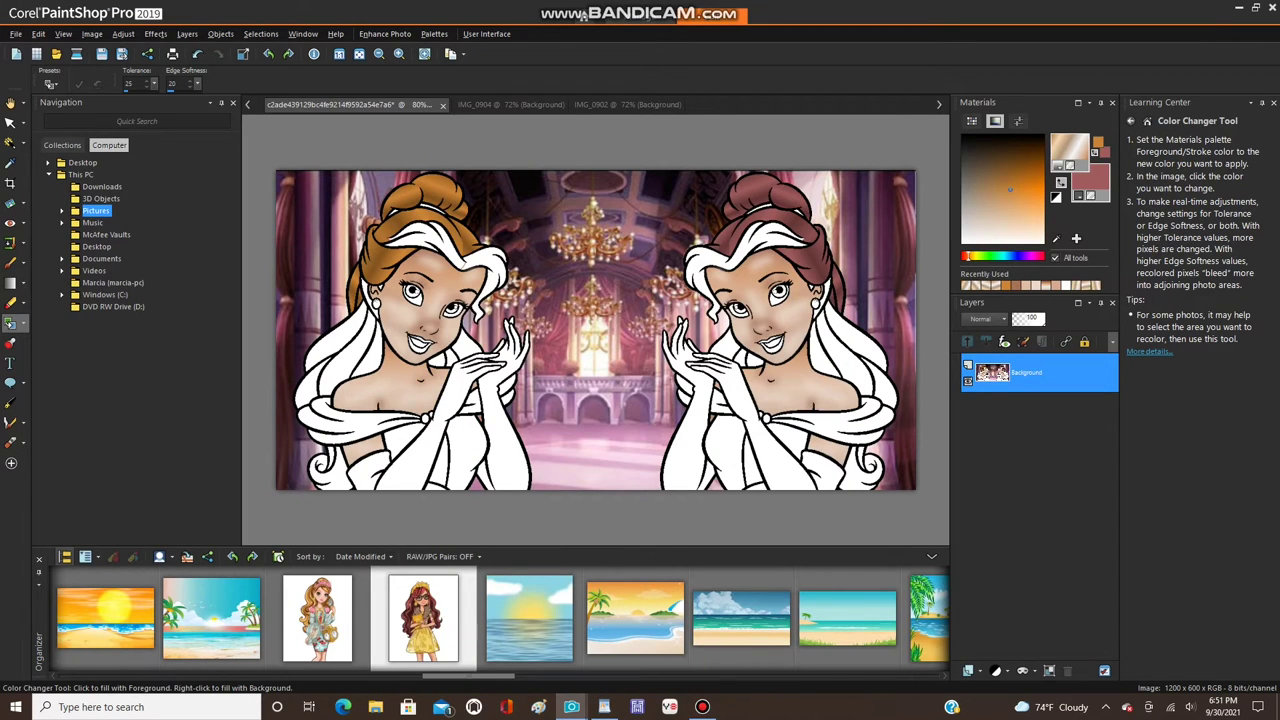
- Select the small white hair sections on both sides of the left princess's ear and flood fill them with the beige gradient
{"action": "left_click", "coordinate": [10, 143]}
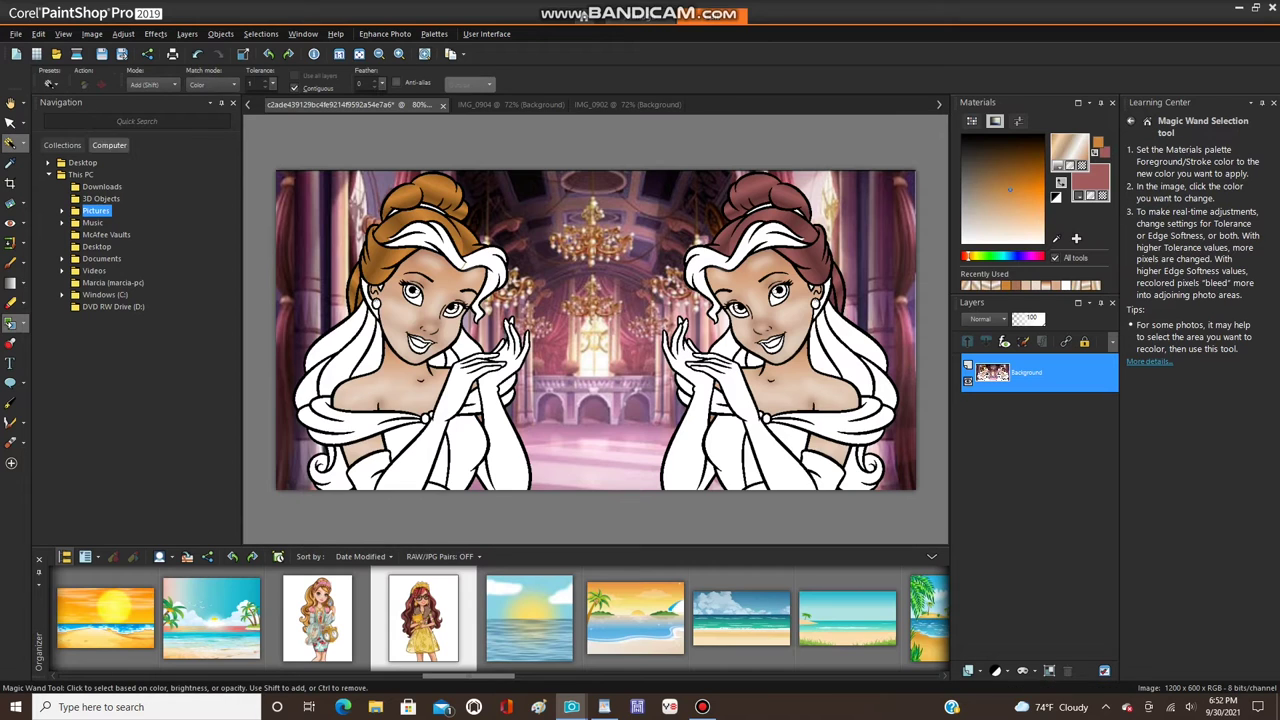
{"action": "scroll", "coordinate": [370, 258], "scroll_direction": "up", "scroll_amount": 5}
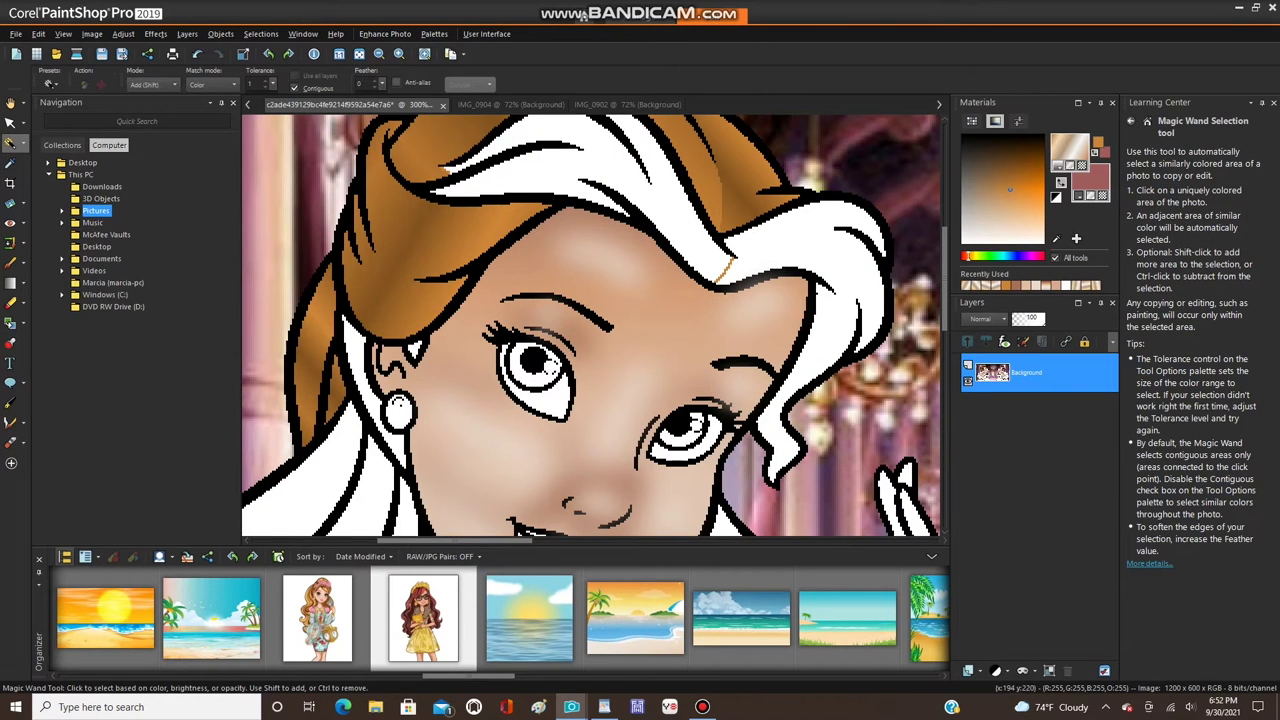
{"action": "key", "text": "f"}
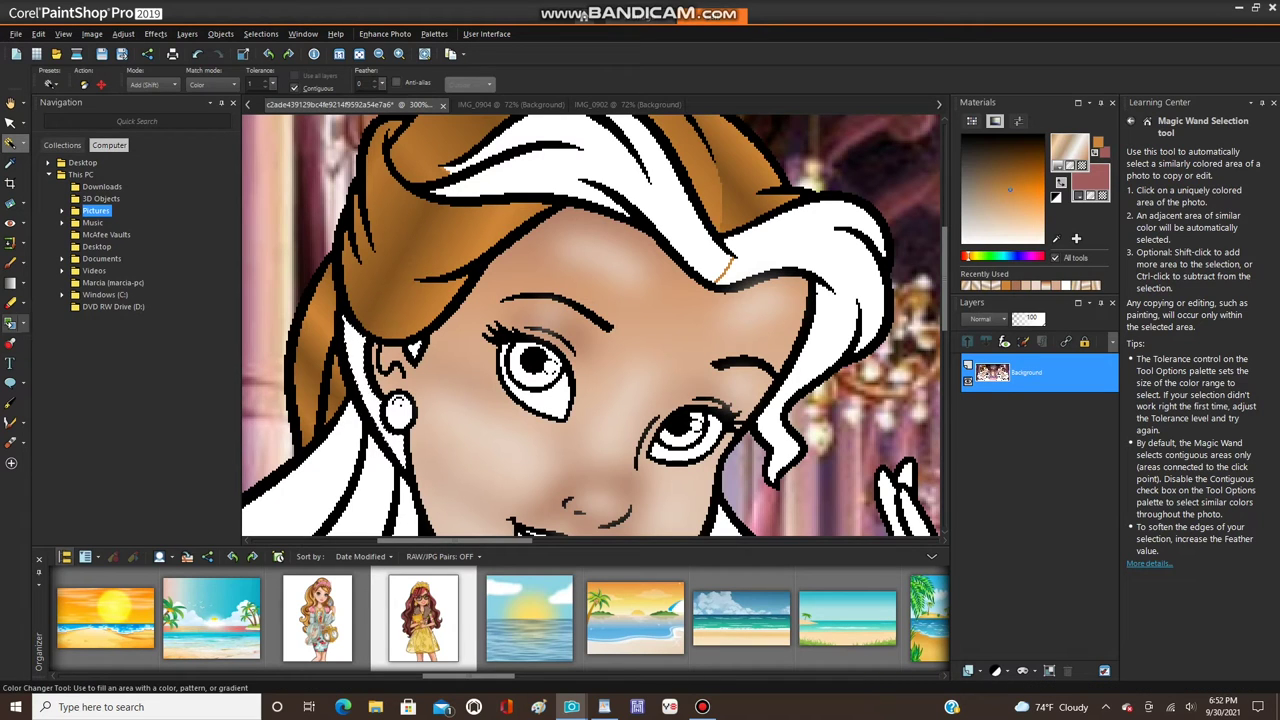
{"action": "key", "text": "f"}
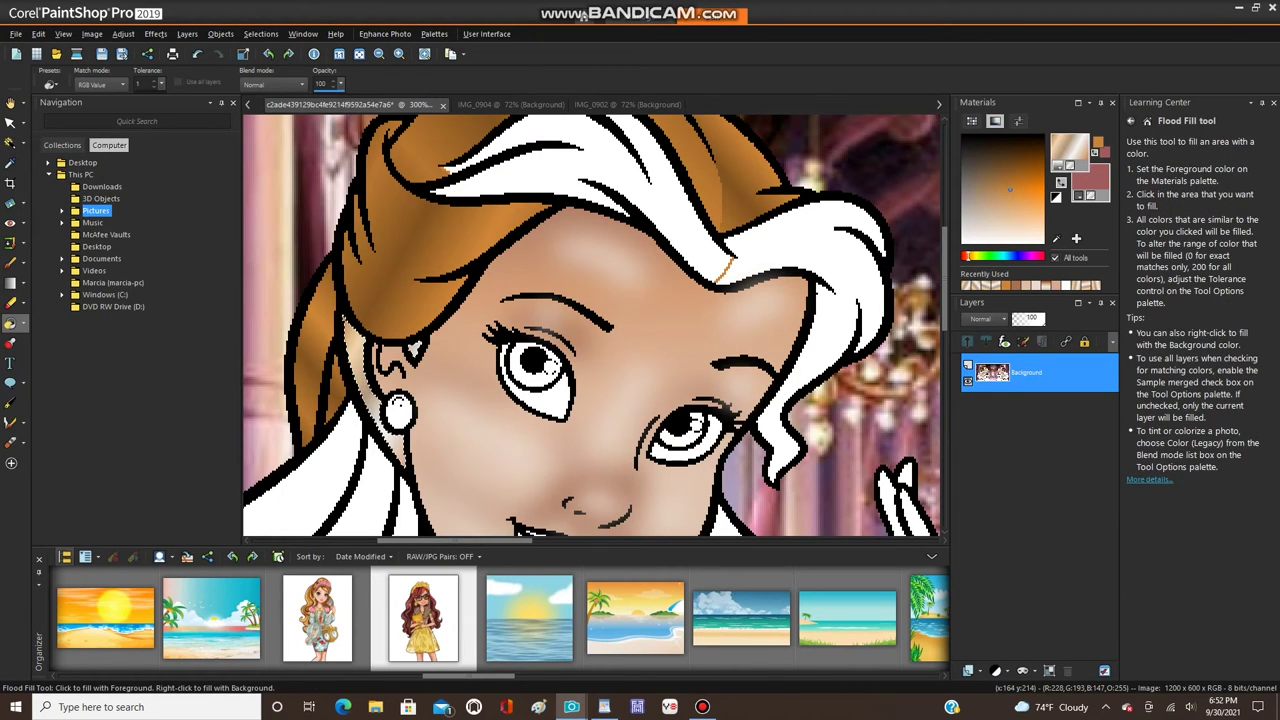
- Recolor the small hair sections around the left princess's ear golden brown with the Color Changer
{"action": "key", "text": "f"}
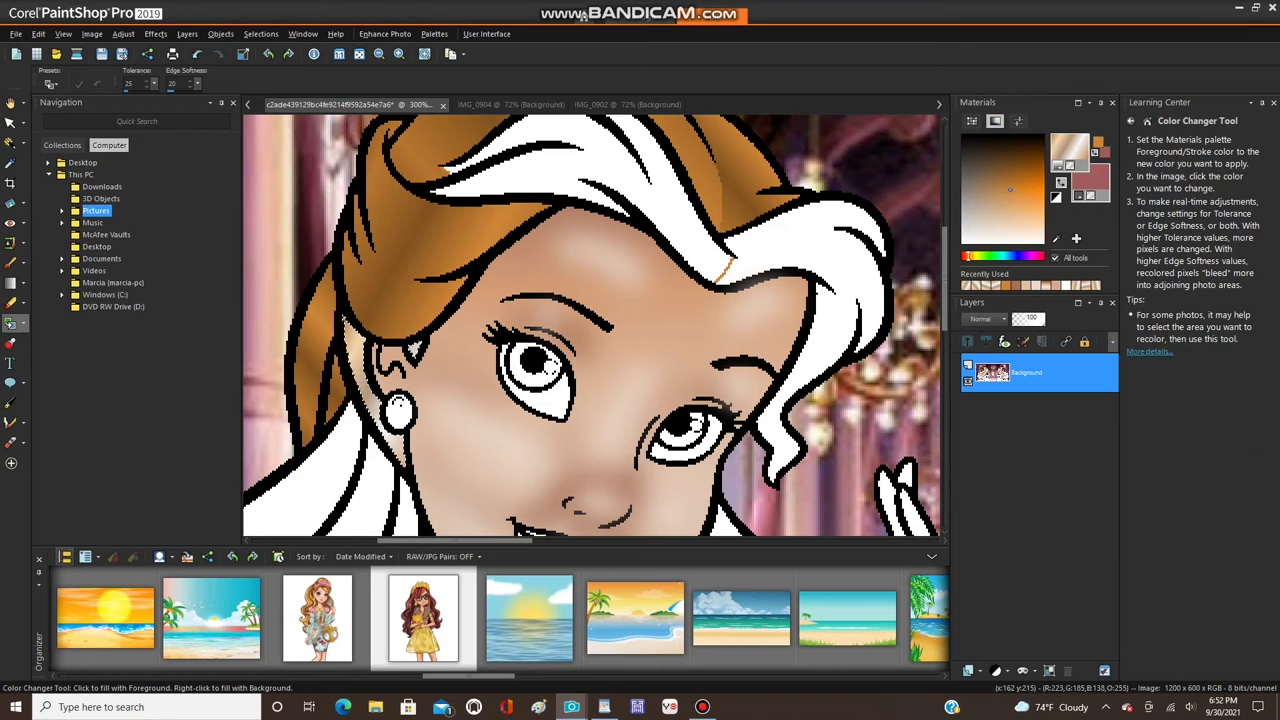
{"action": "left_click", "coordinate": [356, 350]}
{"action": "left_click", "coordinate": [415, 349]}
{"action": "scroll", "coordinate": [368, 337], "scroll_direction": "up", "scroll_amount": 2}
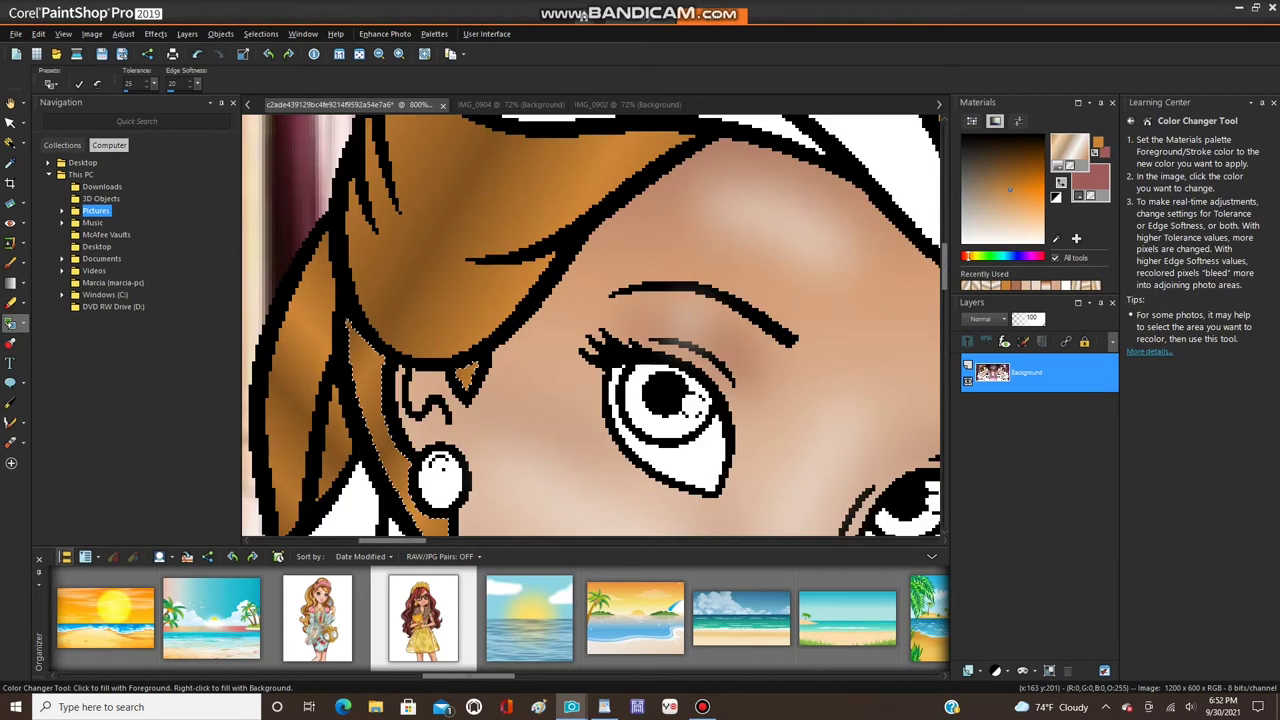
- Mirror the small golden brown hair sections around the ear horizontally onto the right princess
{"action": "scroll", "coordinate": [345, 310], "scroll_direction": "down", "scroll_amount": 5}
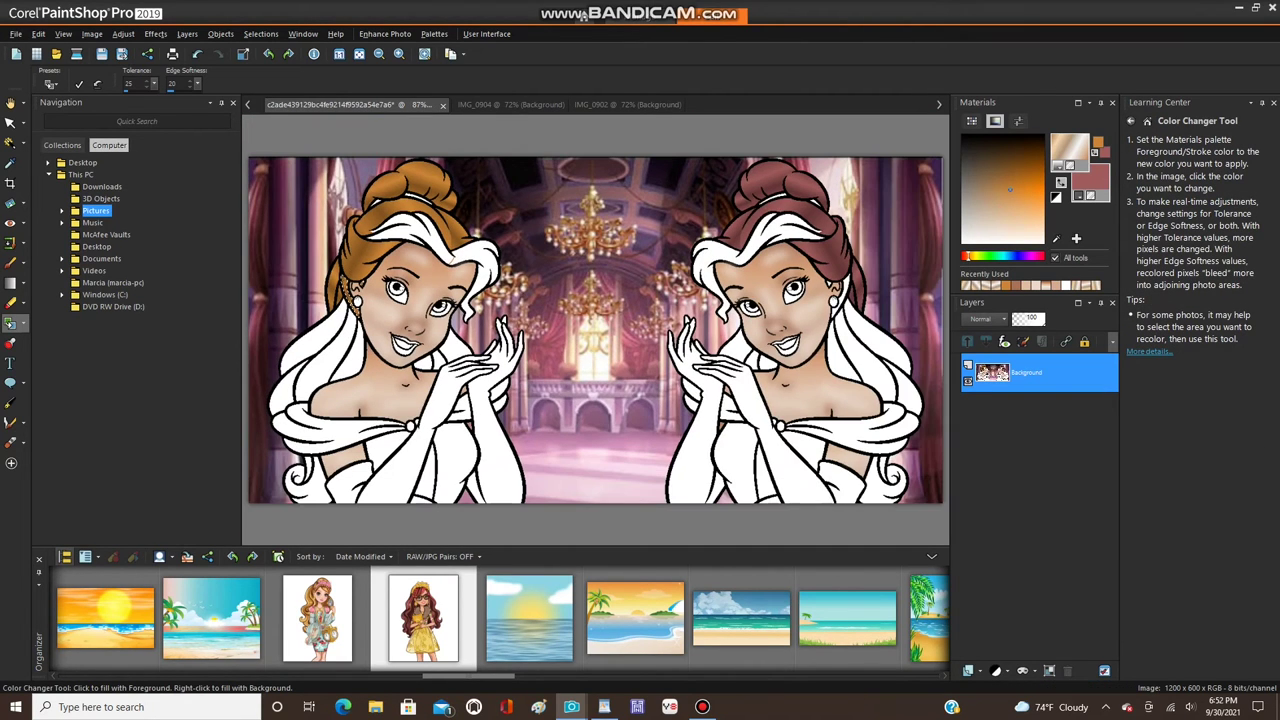
{"action": "left_click", "coordinate": [92, 34]}
{"action": "mouse_move", "coordinate": [130, 250]}
{"action": "left_click", "coordinate": [292, 251]}
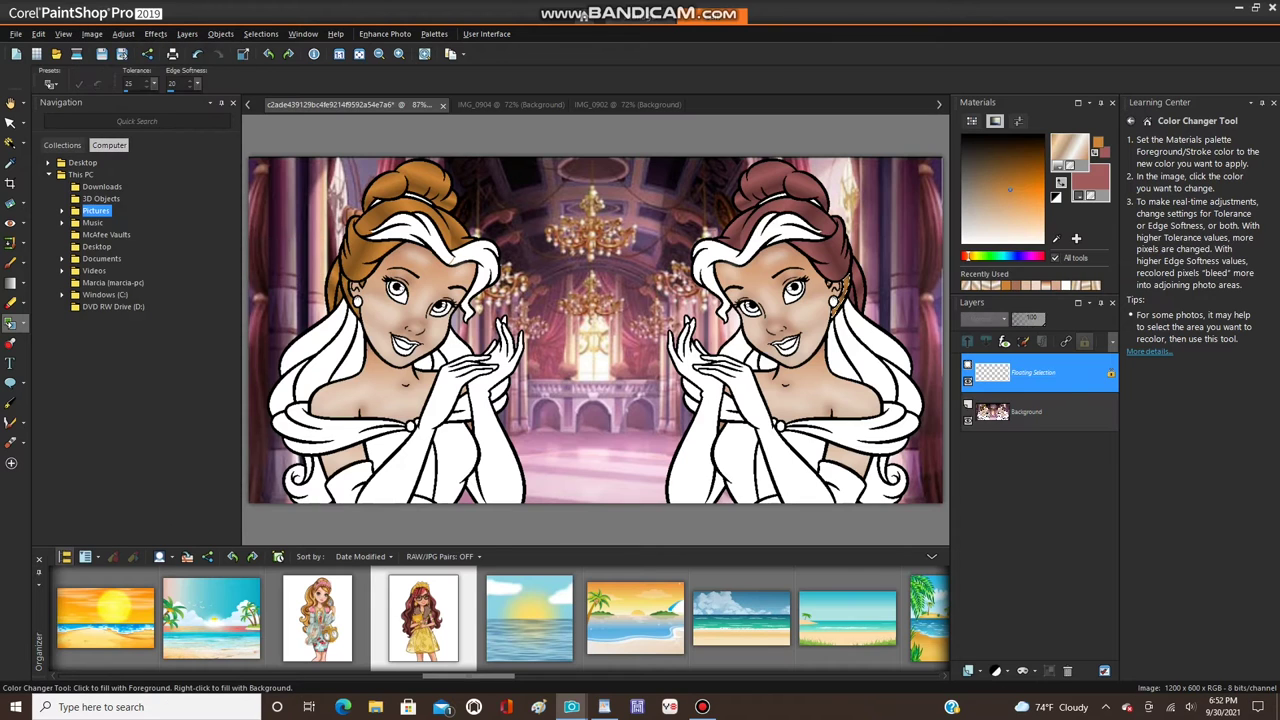
- Recolor the mirrored small hair sections around the right princess's ear reddish brown and clear the selection
{"action": "scroll", "coordinate": [763, 325], "scroll_direction": "up", "scroll_amount": 4}
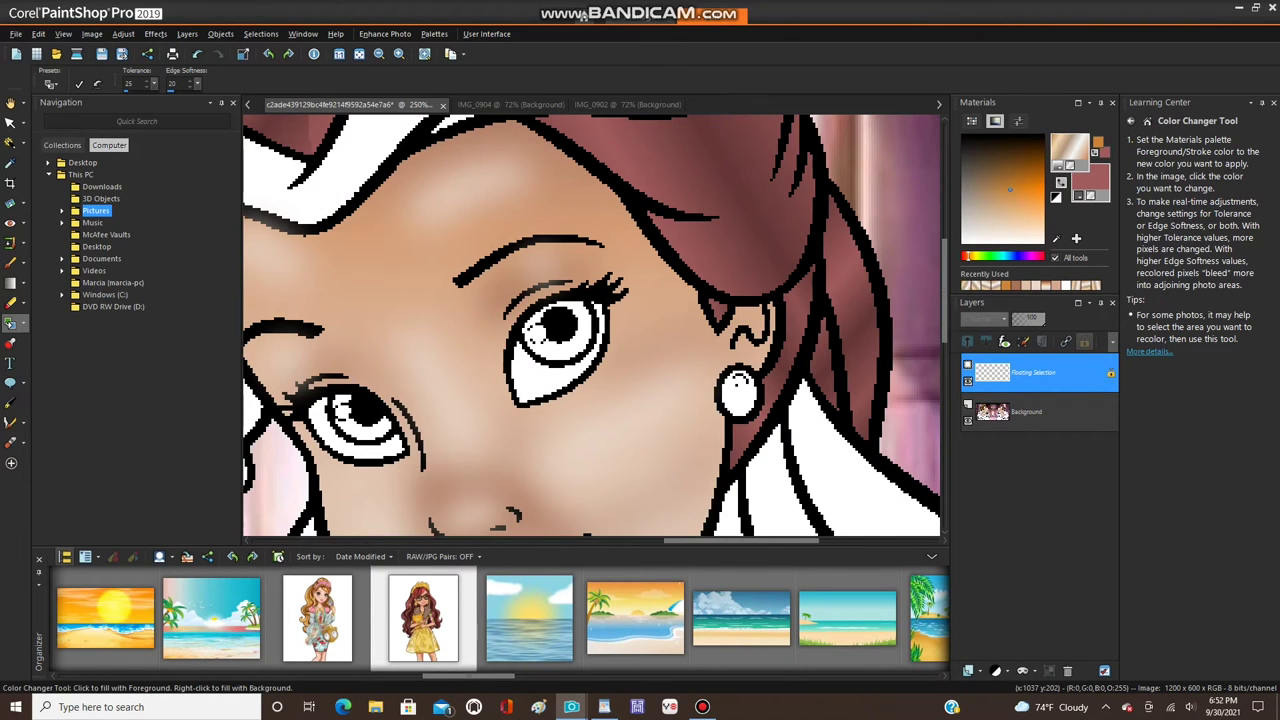
{"action": "scroll", "coordinate": [590, 325], "scroll_direction": "down", "scroll_amount": 3}
{"action": "left_click", "coordinate": [260, 33]}
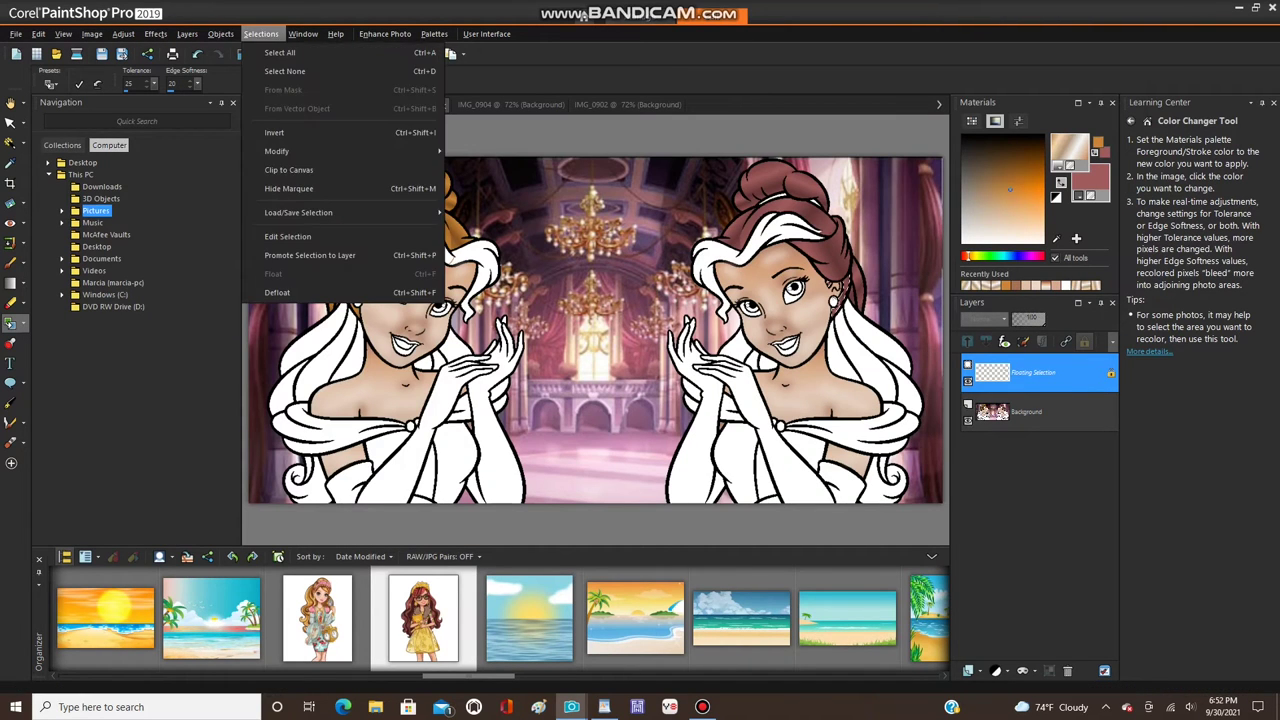
{"action": "left_click", "coordinate": [285, 71]}
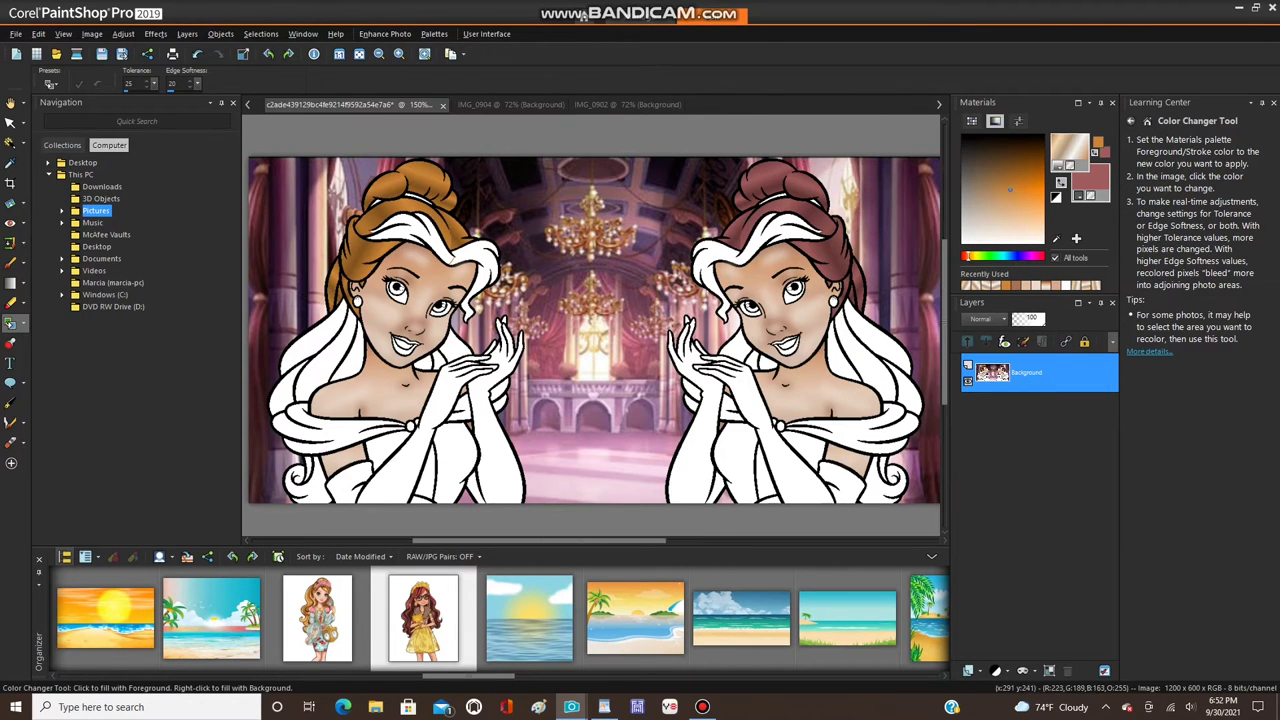
- Select the white front hair sections above the left princess's forehead with the Magic Wand
{"action": "scroll", "coordinate": [395, 333], "scroll_direction": "up", "scroll_amount": 4}
{"action": "scroll", "coordinate": [395, 333], "scroll_direction": "up", "scroll_amount": 2}
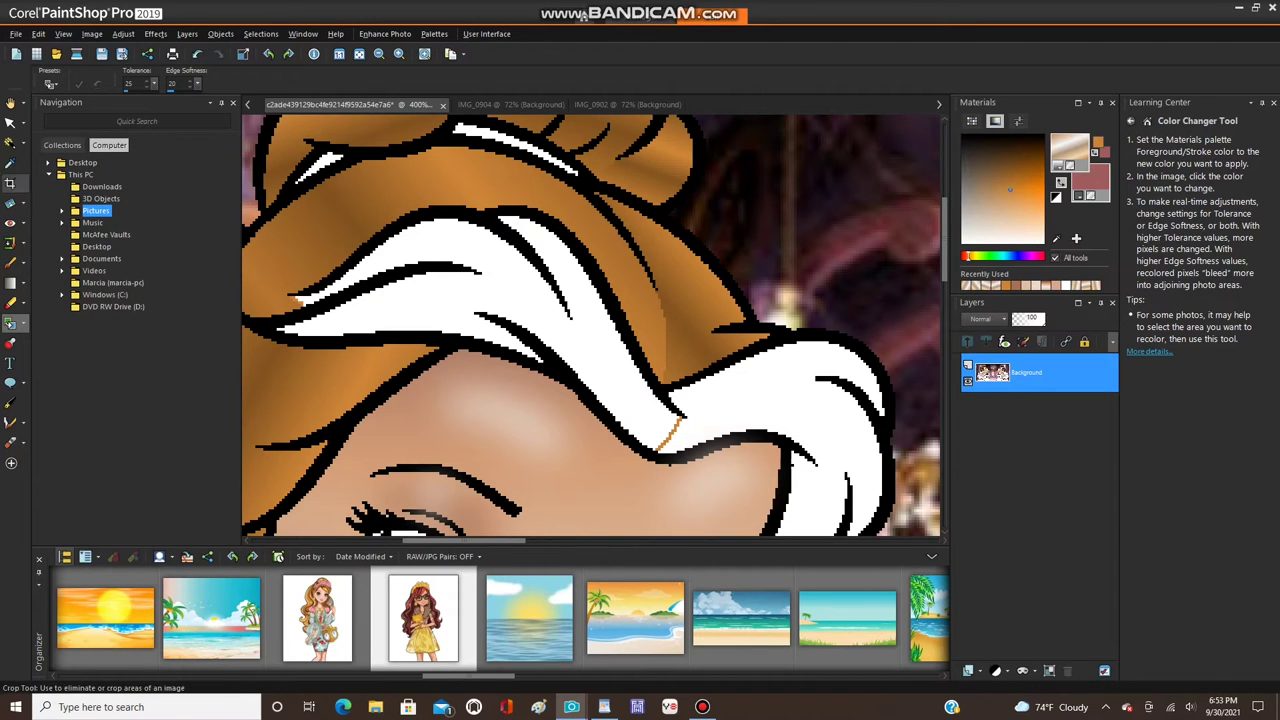
{"action": "left_click", "coordinate": [10, 143]}
{"action": "scroll", "coordinate": [270, 327], "scroll_direction": "up", "scroll_amount": 4}
{"action": "scroll", "coordinate": [290, 230], "scroll_direction": "up", "scroll_amount": 2}
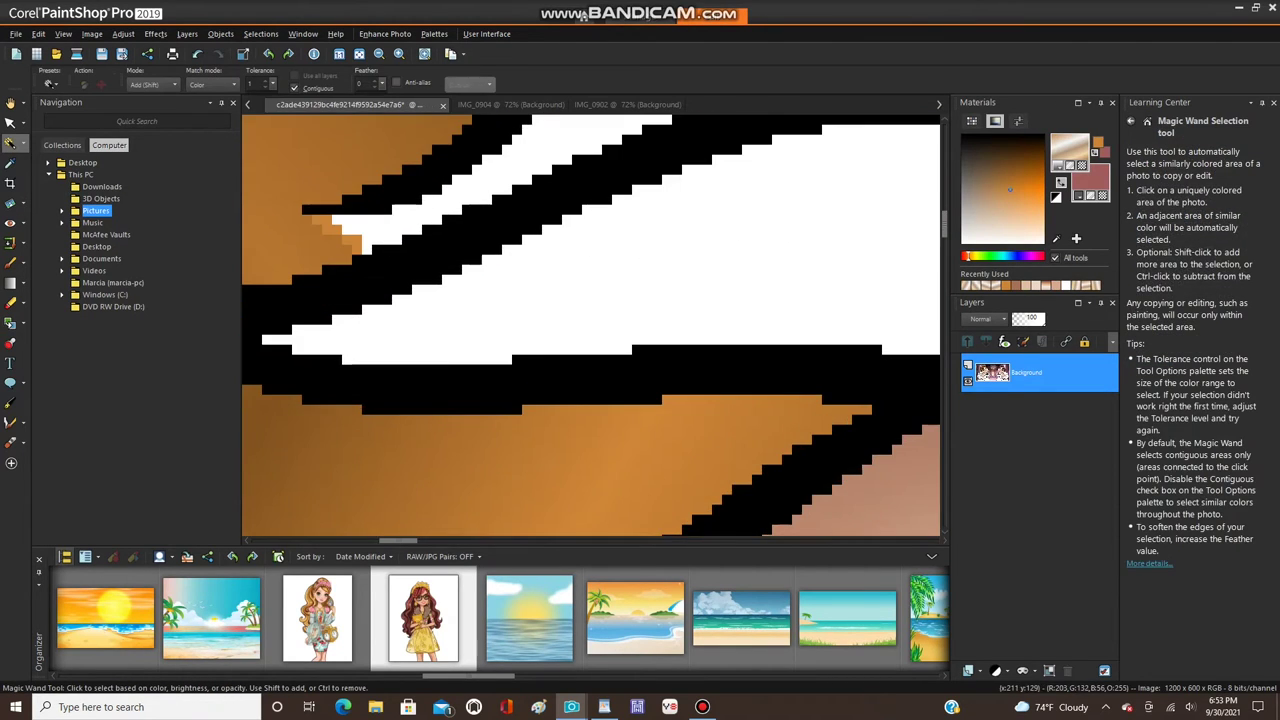
{"action": "left_click", "coordinate": [354, 242]}
{"action": "scroll", "coordinate": [362, 265], "scroll_direction": "down", "scroll_amount": 5}
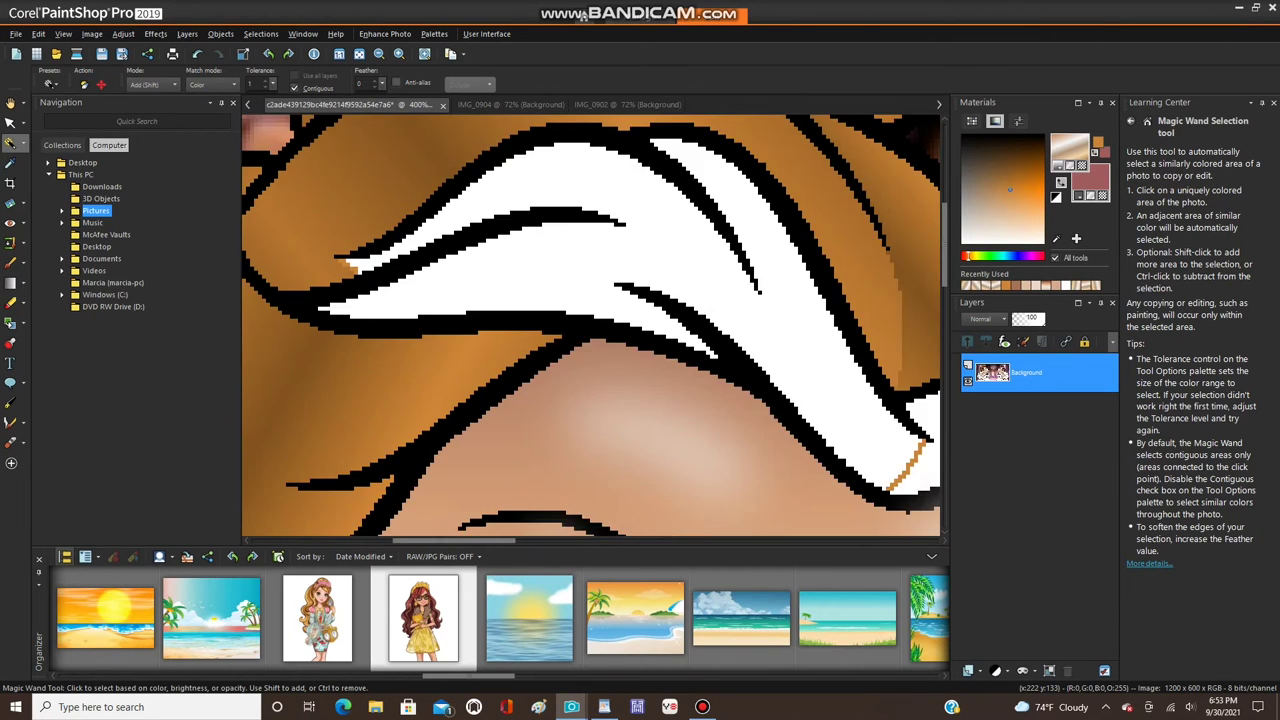
{"action": "scroll", "coordinate": [736, 404], "scroll_direction": "up", "scroll_amount": 5}
{"action": "scroll", "coordinate": [590, 325], "scroll_direction": "down", "scroll_amount": 2}
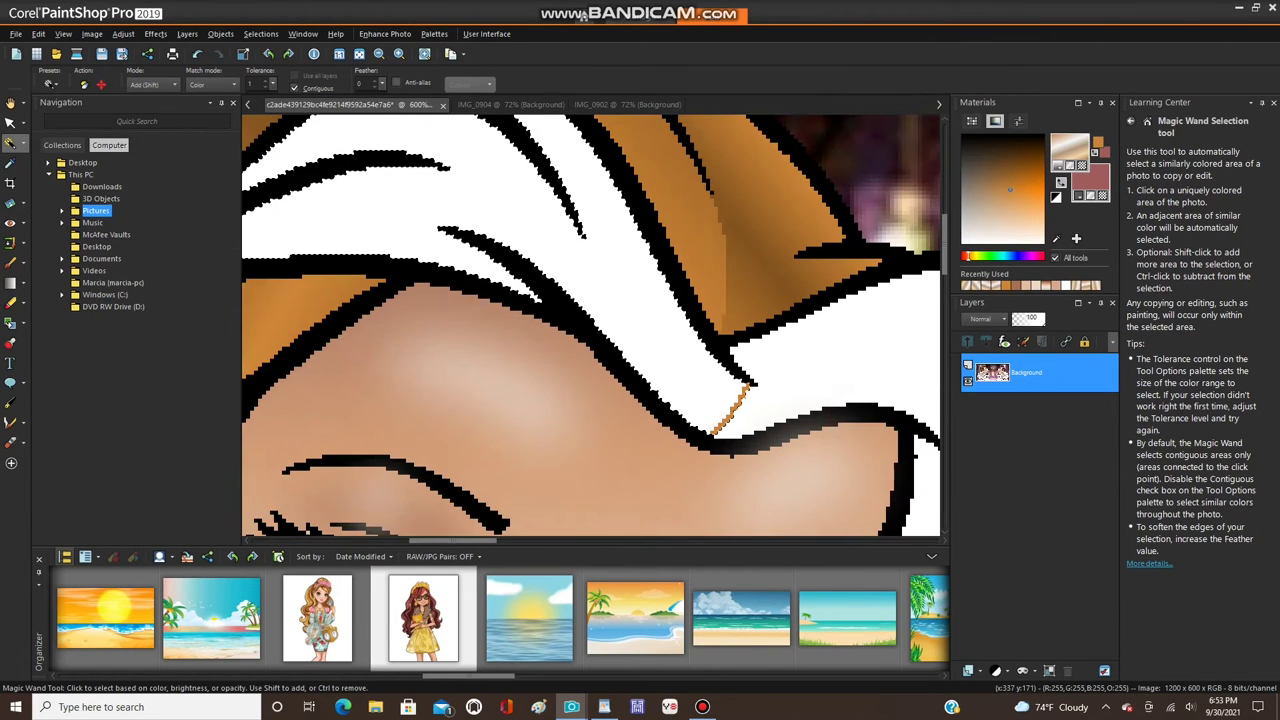
- Flood fill the selected front hair sections of the left princess with the beige gradient, including the narrow tips
{"action": "left_click", "coordinate": [10, 323]}
{"action": "left_click", "coordinate": [60, 322]}
{"action": "scroll", "coordinate": [600, 330], "scroll_direction": "down", "scroll_amount": 2}
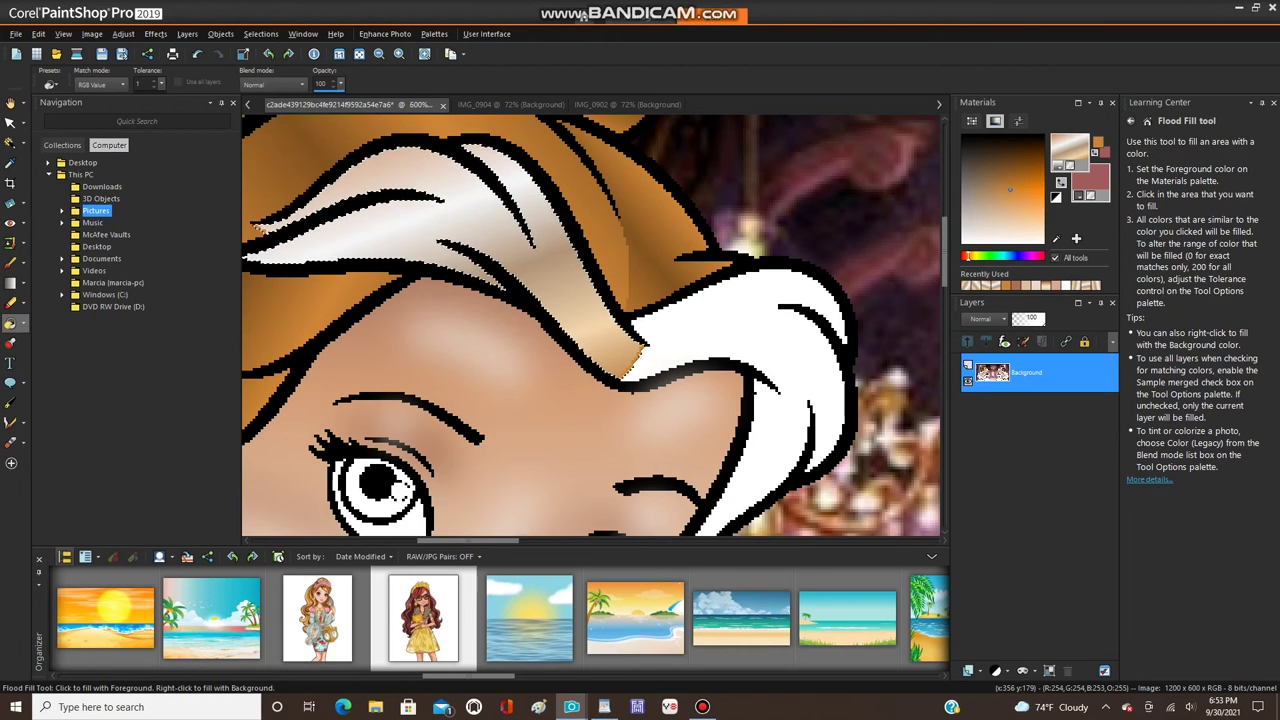
{"action": "scroll", "coordinate": [630, 365], "scroll_direction": "up", "scroll_amount": 2}
{"action": "scroll", "coordinate": [590, 325], "scroll_direction": "down", "scroll_amount": 3}
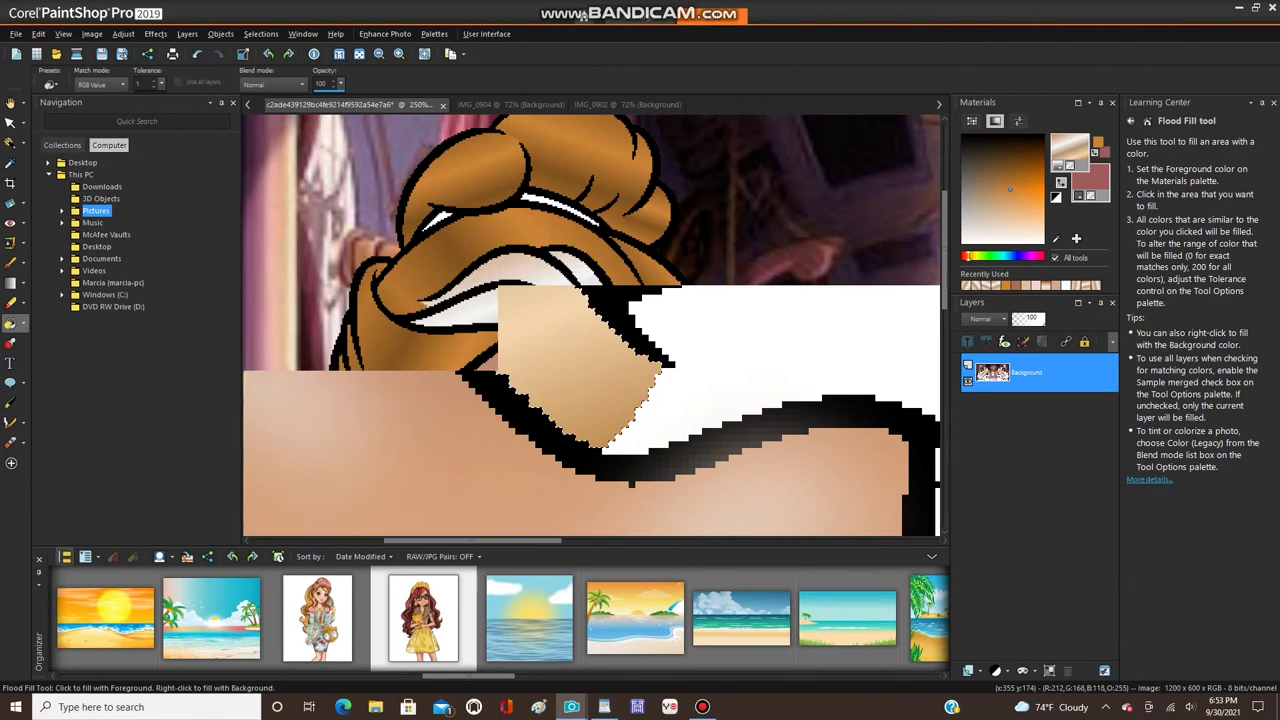
{"action": "scroll", "coordinate": [590, 325], "scroll_direction": "up", "scroll_amount": 3}
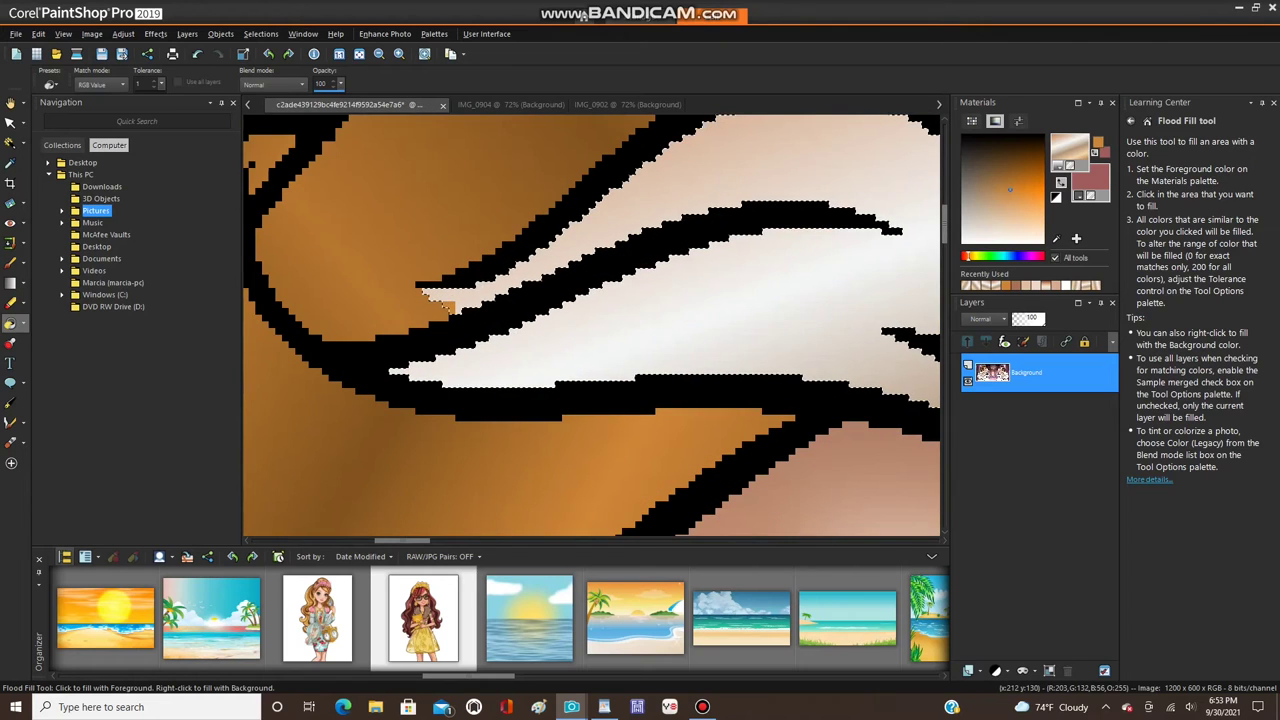
{"action": "left_click", "coordinate": [442, 301]}
- Check the fill gradient's angle, then switch to WordPad and change the angle line of the note to "ANGLE 340 AGAIN"
{"action": "left_click", "coordinate": [1070, 152]}
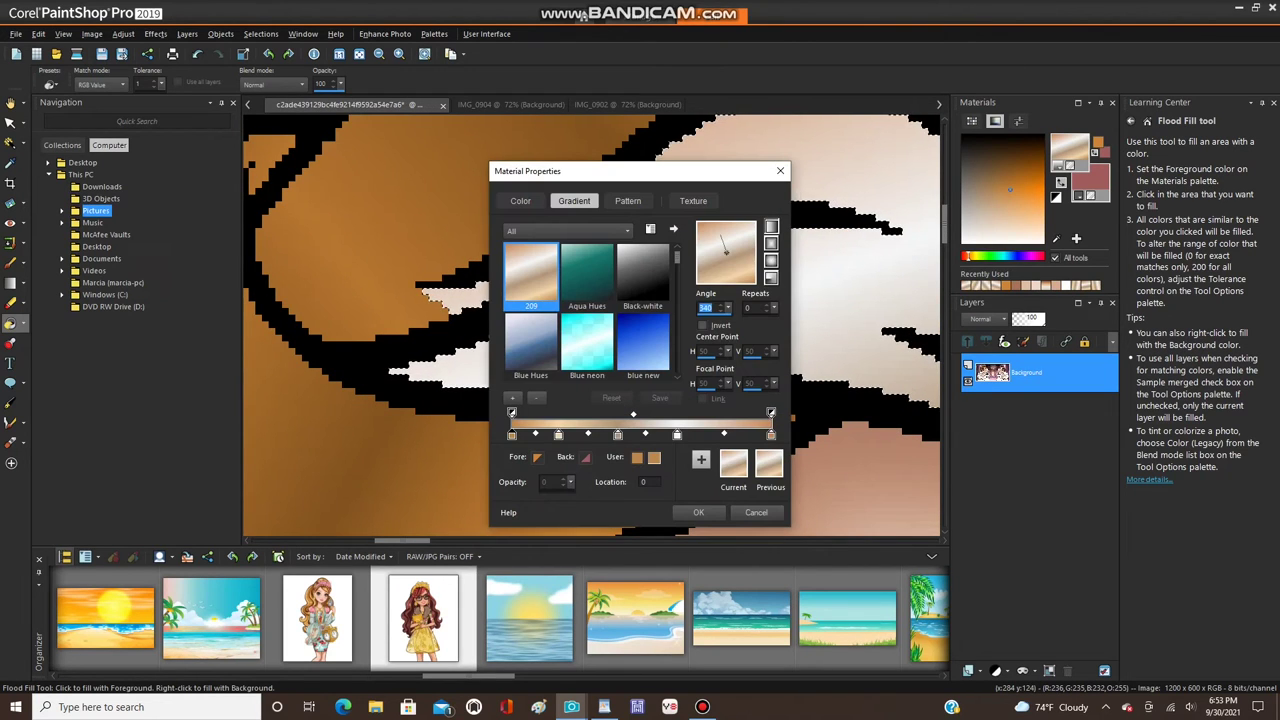
{"action": "left_click", "coordinate": [780, 170]}
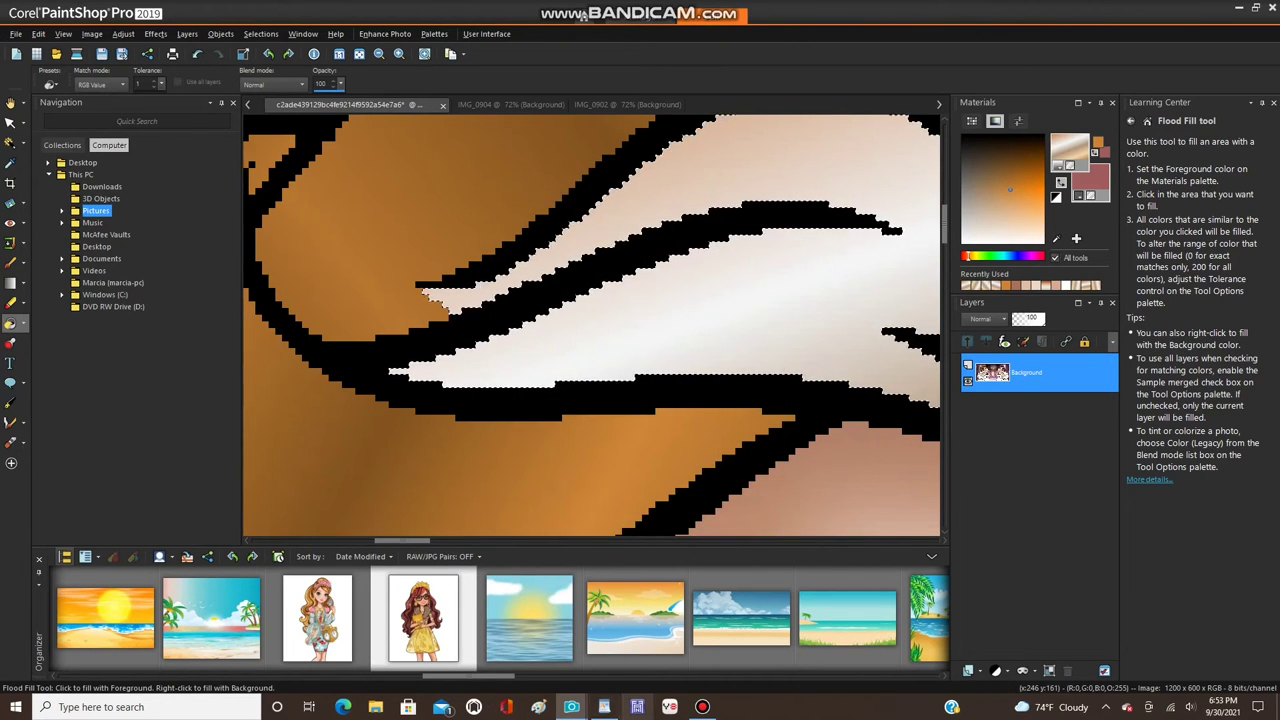
{"action": "left_click", "coordinate": [604, 707]}
{"action": "double_click", "coordinate": [689, 351]}
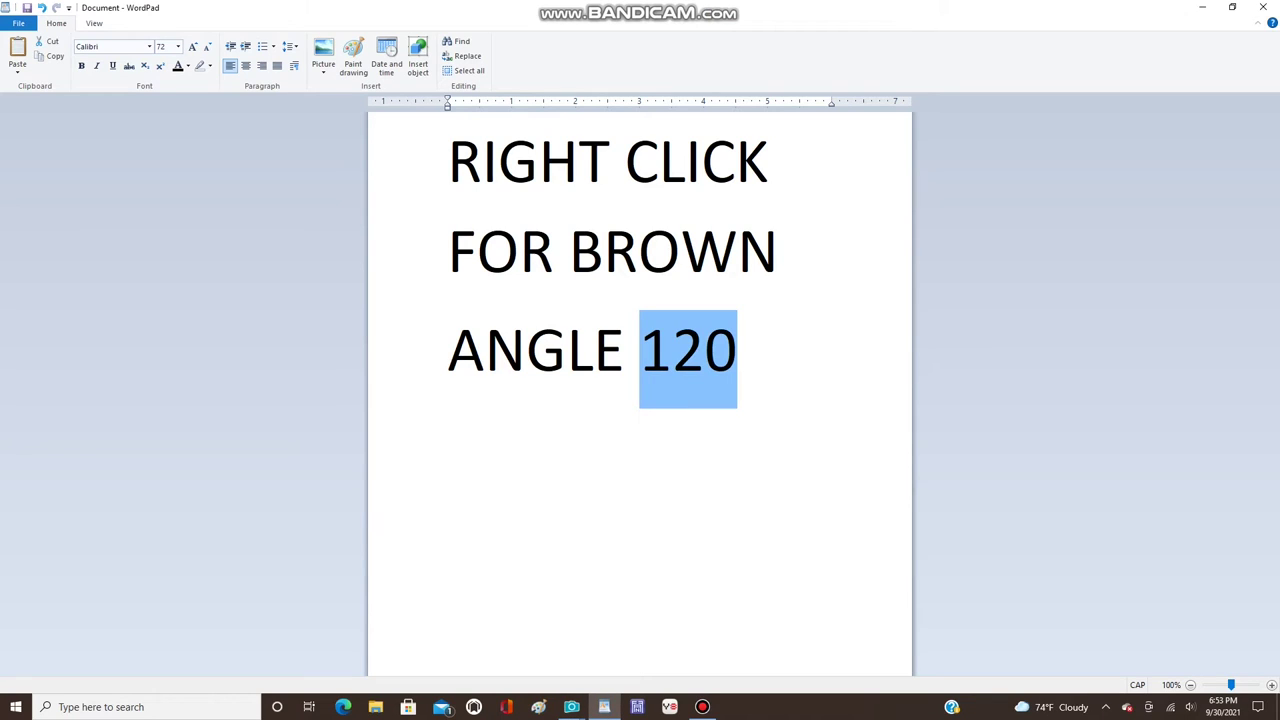
{"action": "type", "text": "340 A"}
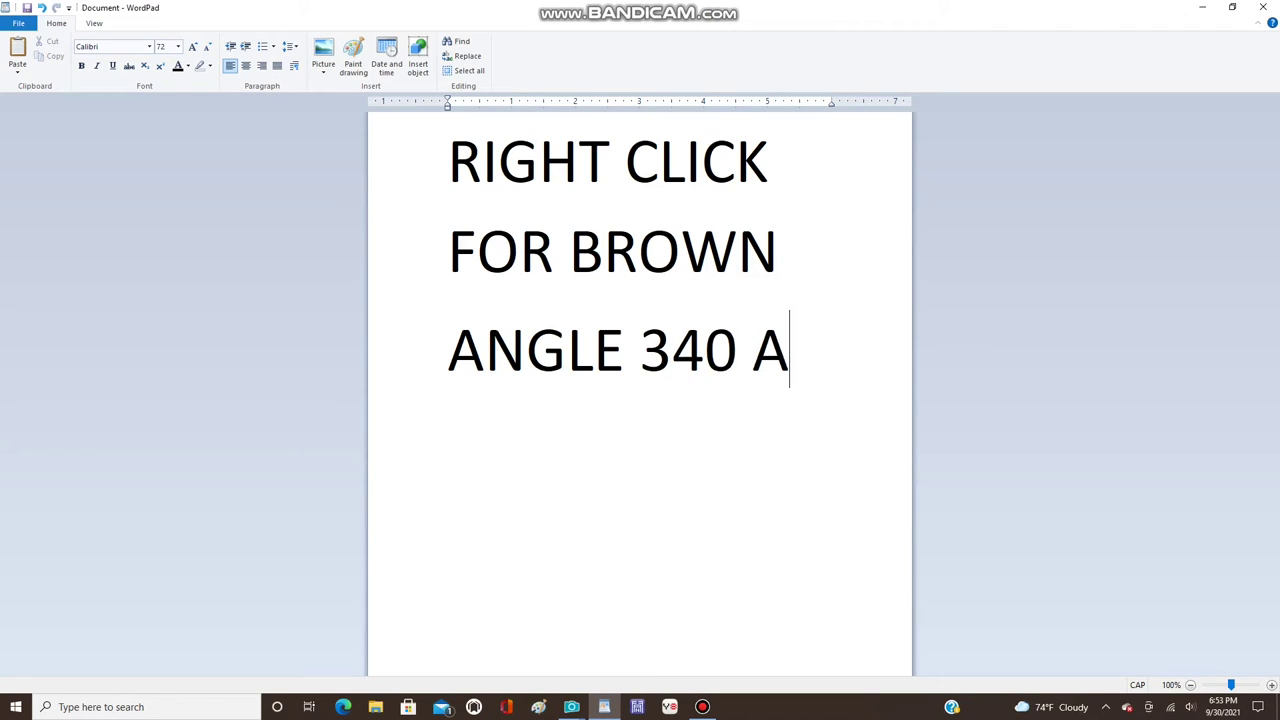
{"action": "type", "text": "GA"}
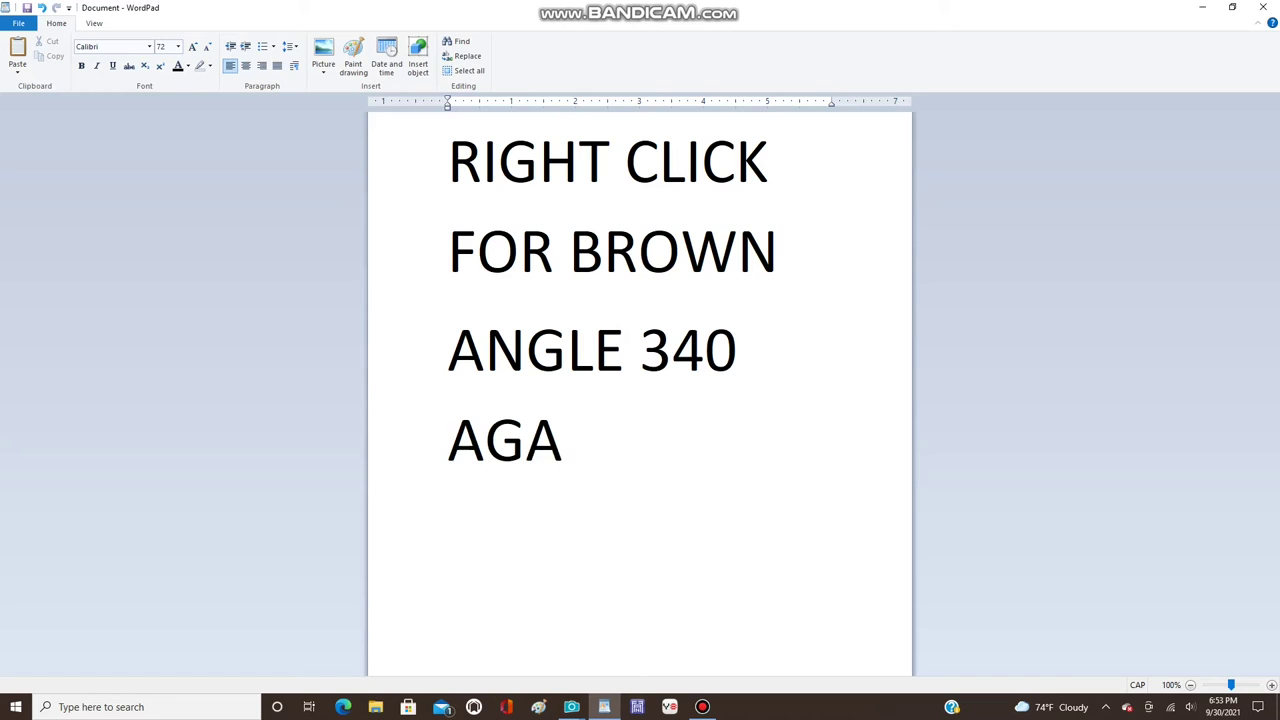
{"action": "type", "text": "IN"}
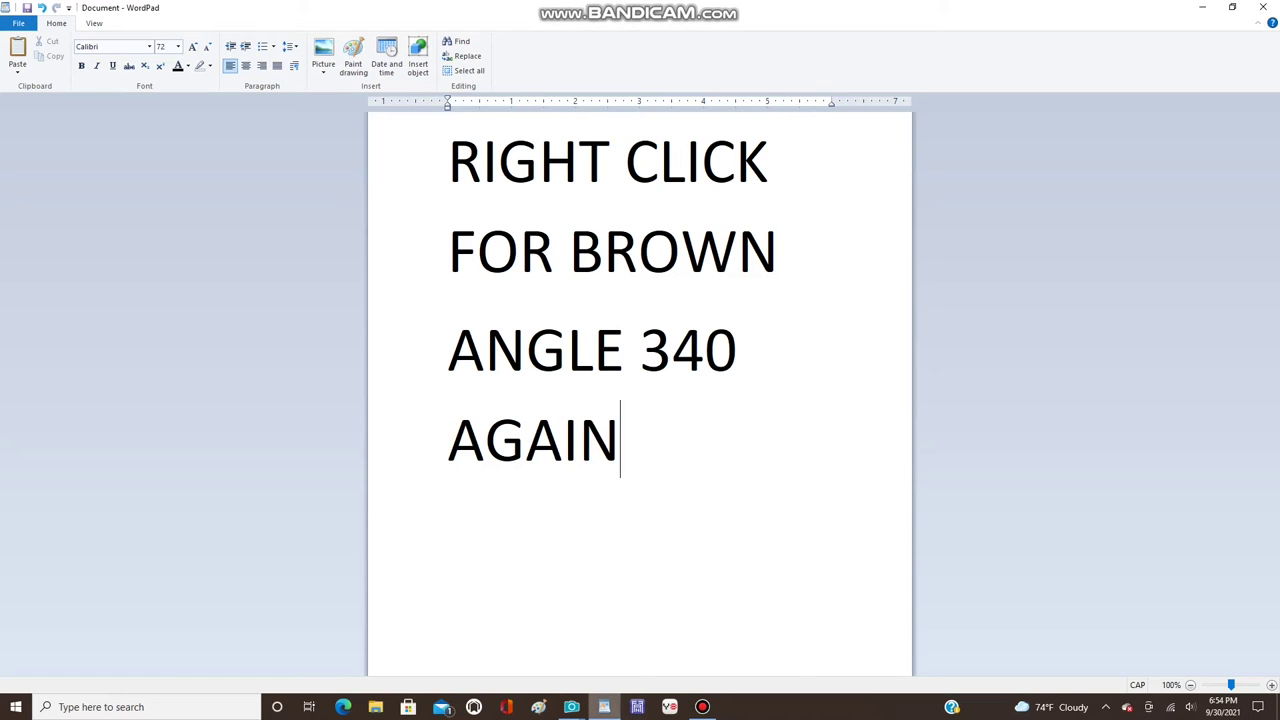
- Switch back to PaintShop Pro and choose the Color Changer for the left princess's beige front hair
{"action": "left_click", "coordinate": [571, 707]}
{"action": "left_click", "coordinate": [430, 650]}
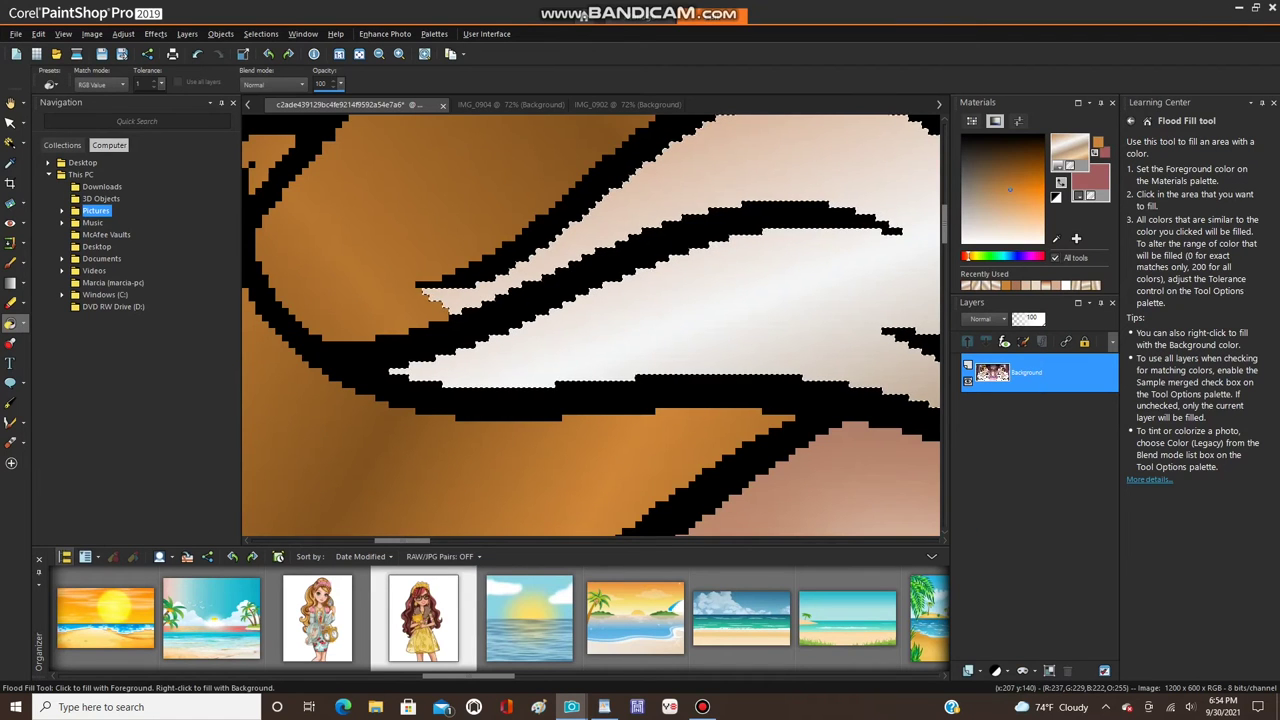
{"action": "scroll", "coordinate": [591, 334], "scroll_direction": "down", "scroll_amount": 4}
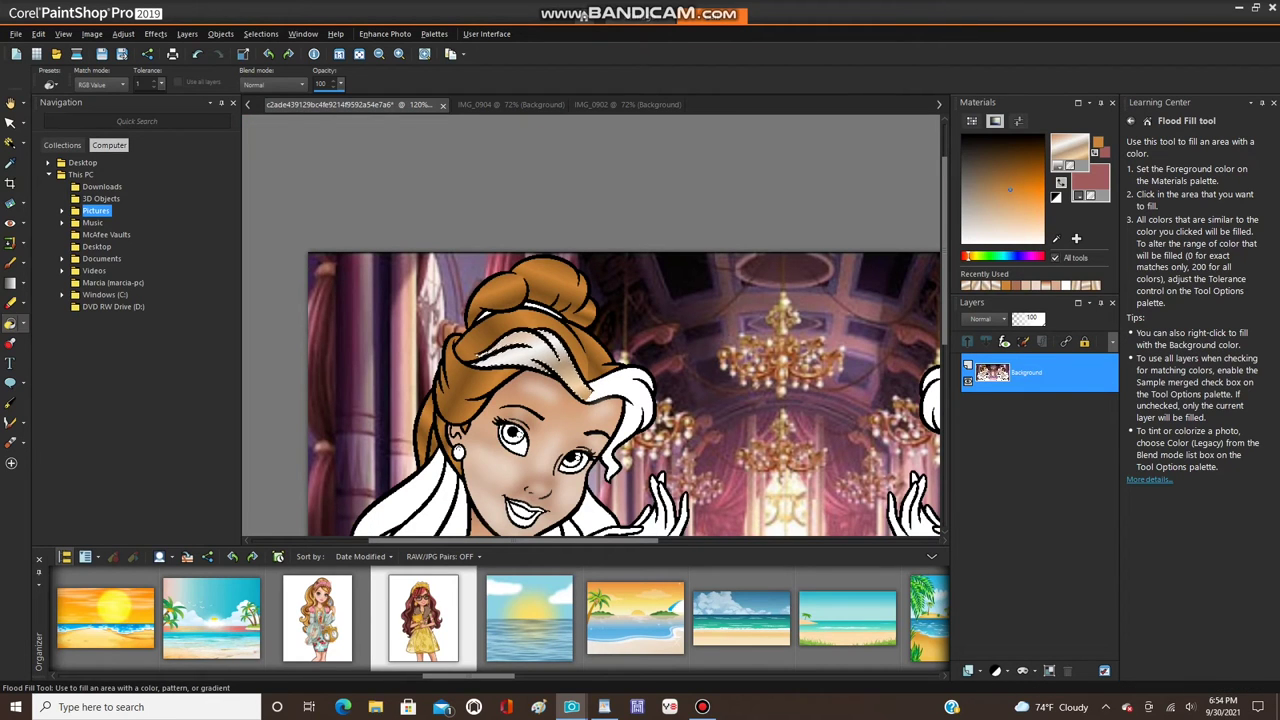
{"action": "left_click", "coordinate": [22, 325]}
{"action": "left_click", "coordinate": [40, 343]}
{"action": "scroll", "coordinate": [560, 380], "scroll_direction": "up", "scroll_amount": 4}
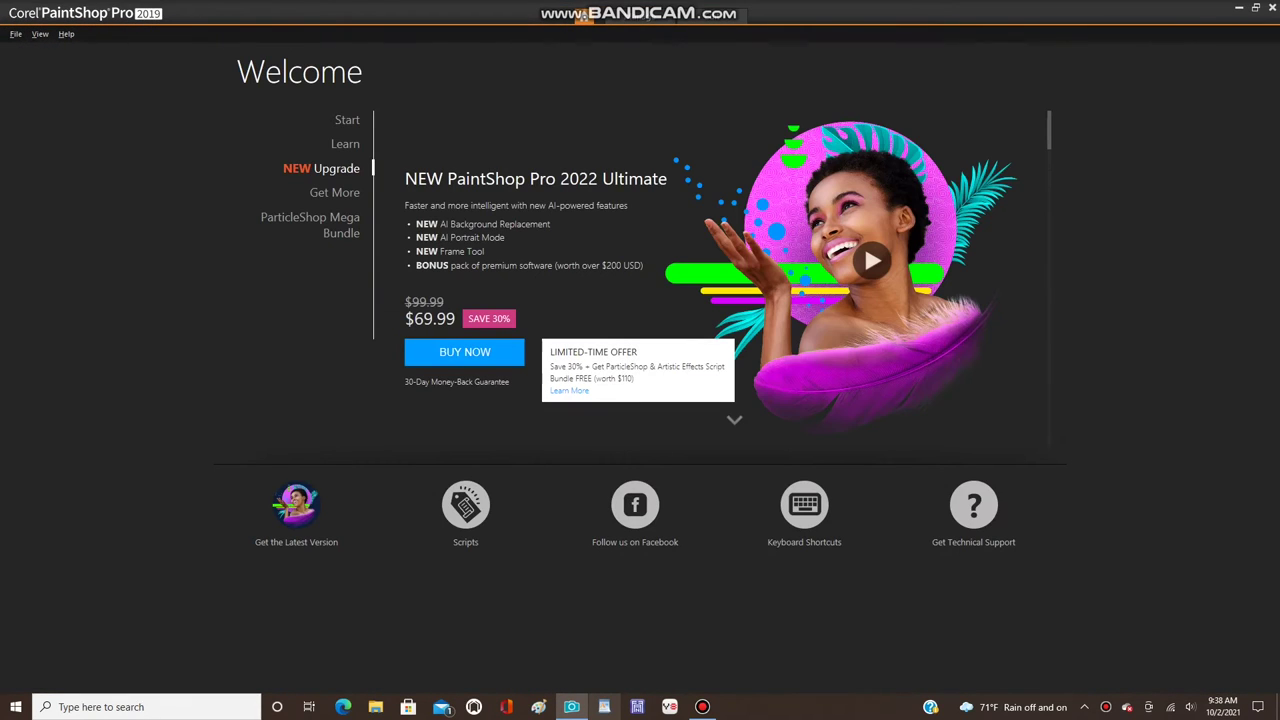
{"action": "left_click", "coordinate": [702, 707]}
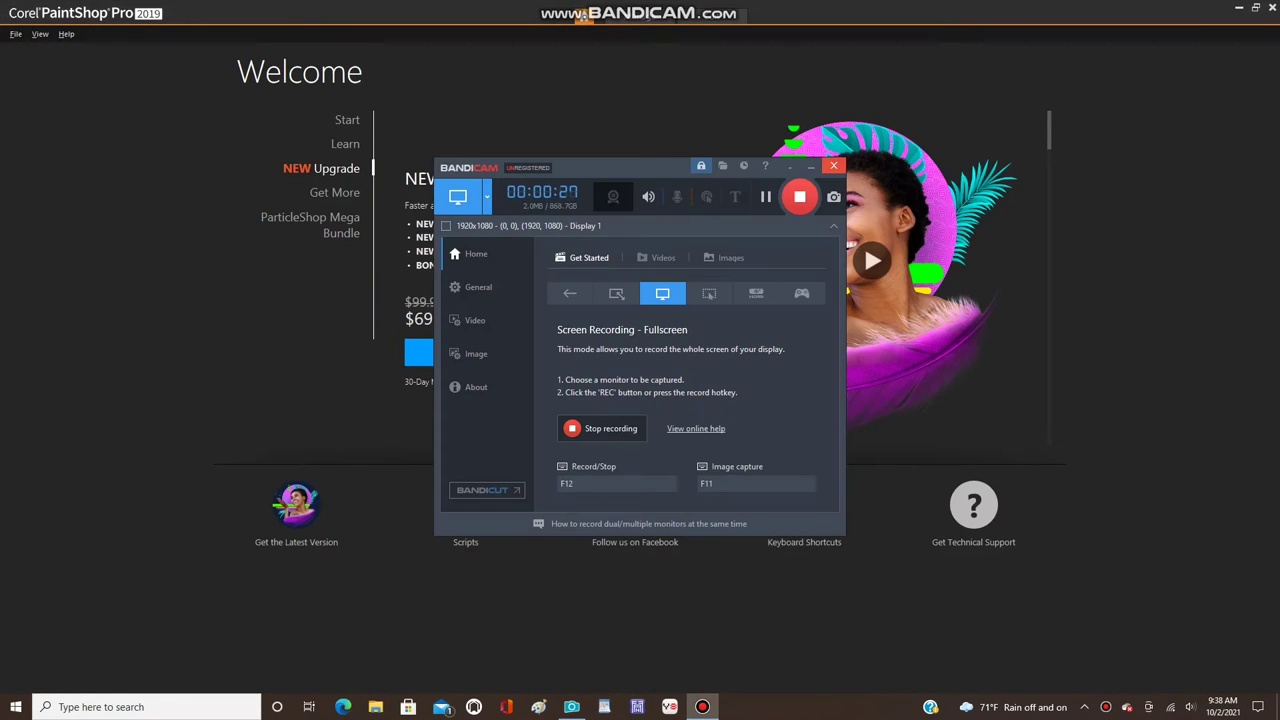
{"action": "left_click", "coordinate": [811, 167]}
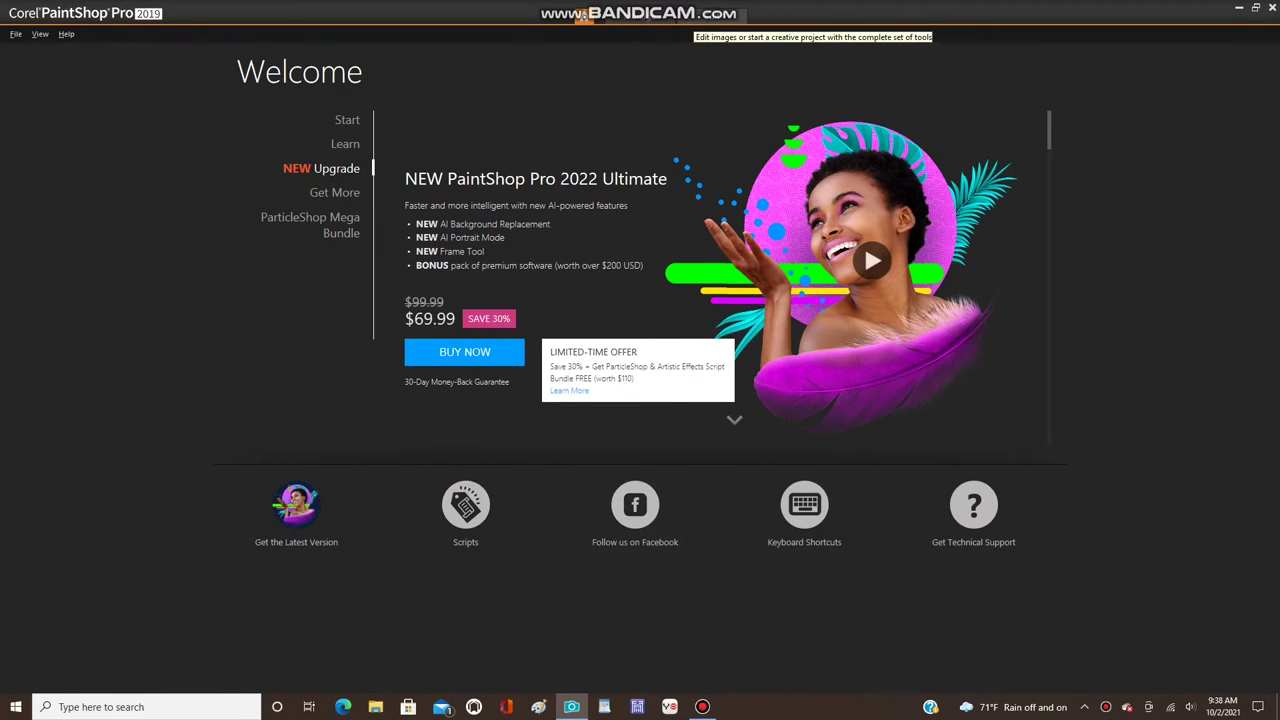
- Enter the Edit workspace and open the two-princess ballroom image from the organizer for editing
{"action": "left_click", "coordinate": [581, 17]}
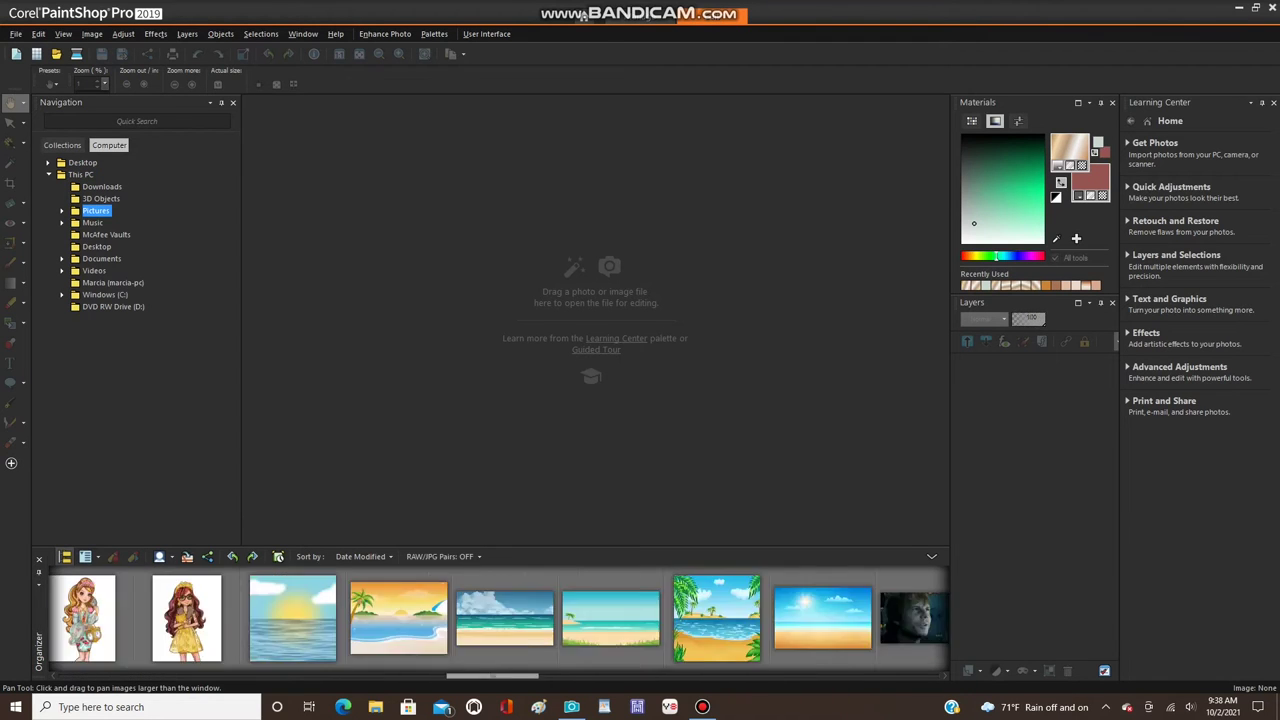
{"action": "right_click", "coordinate": [788, 617]}
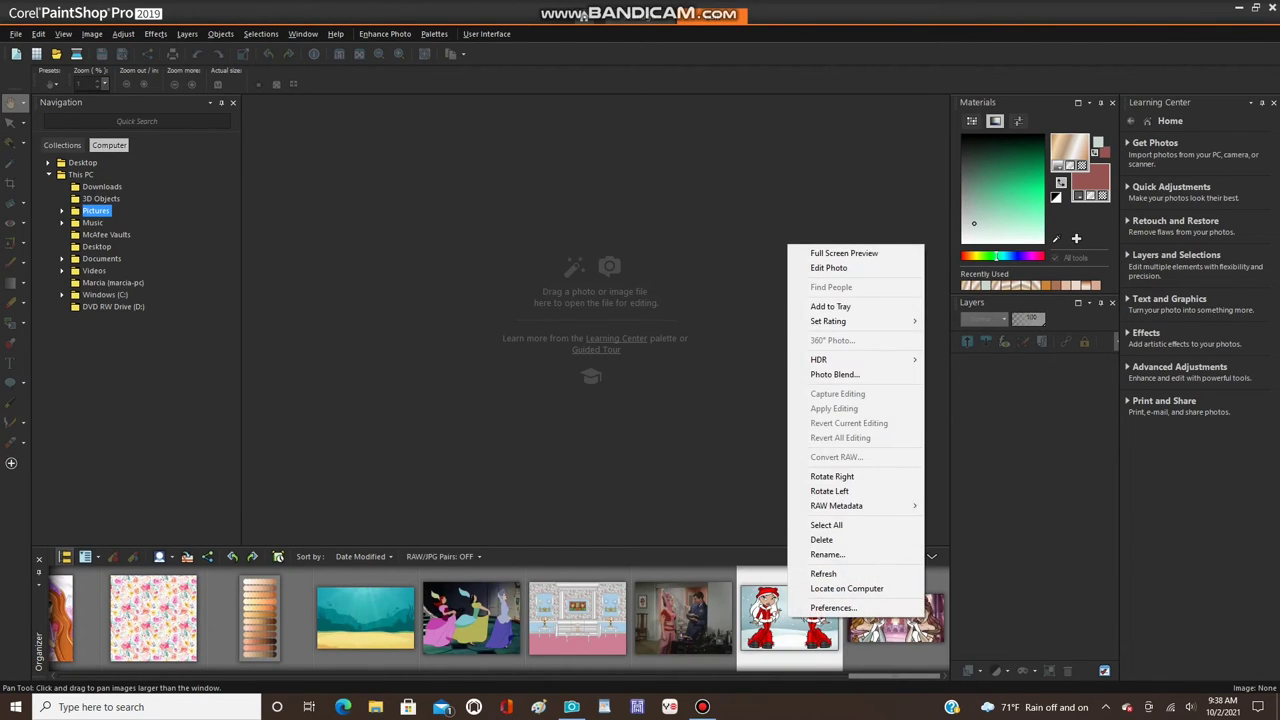
{"action": "left_click", "coordinate": [895, 636]}
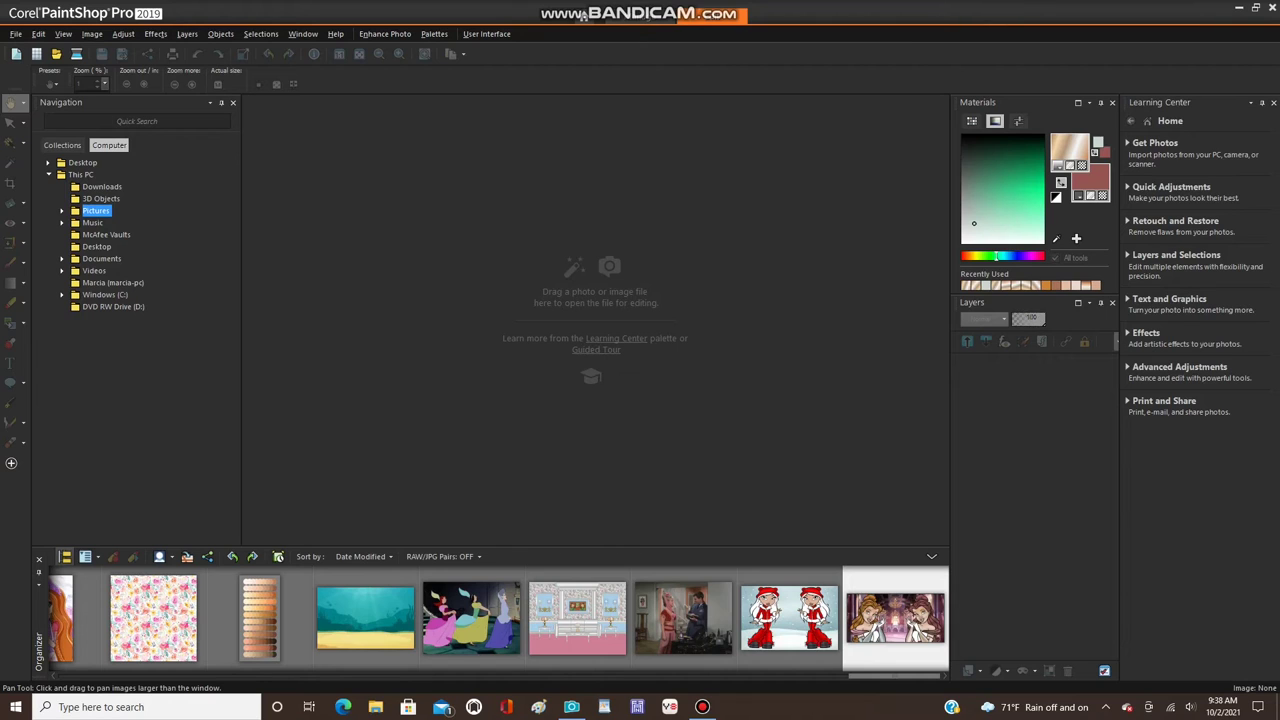
{"action": "key", "text": "Return"}
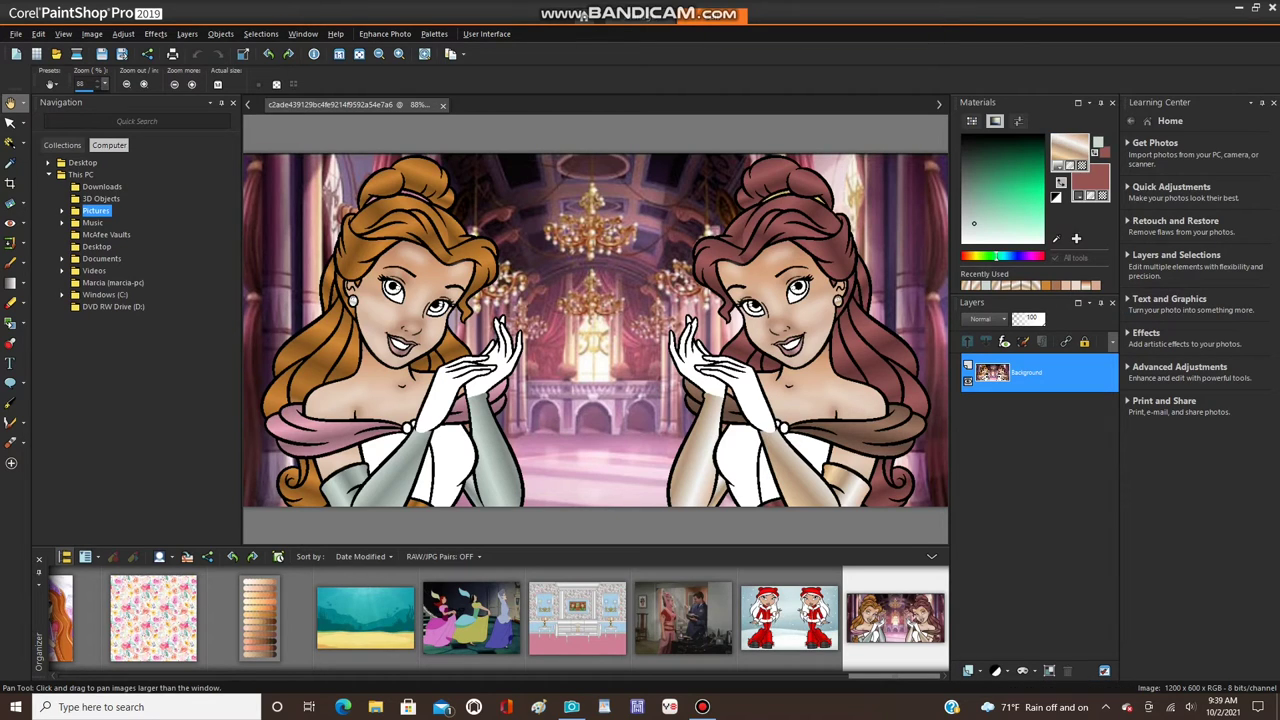
- Select the white bodice sections of the right princess's dress with the Magic Wand
{"action": "left_click", "coordinate": [10, 142]}
{"action": "scroll", "coordinate": [815, 450], "scroll_direction": "up", "scroll_amount": 5}
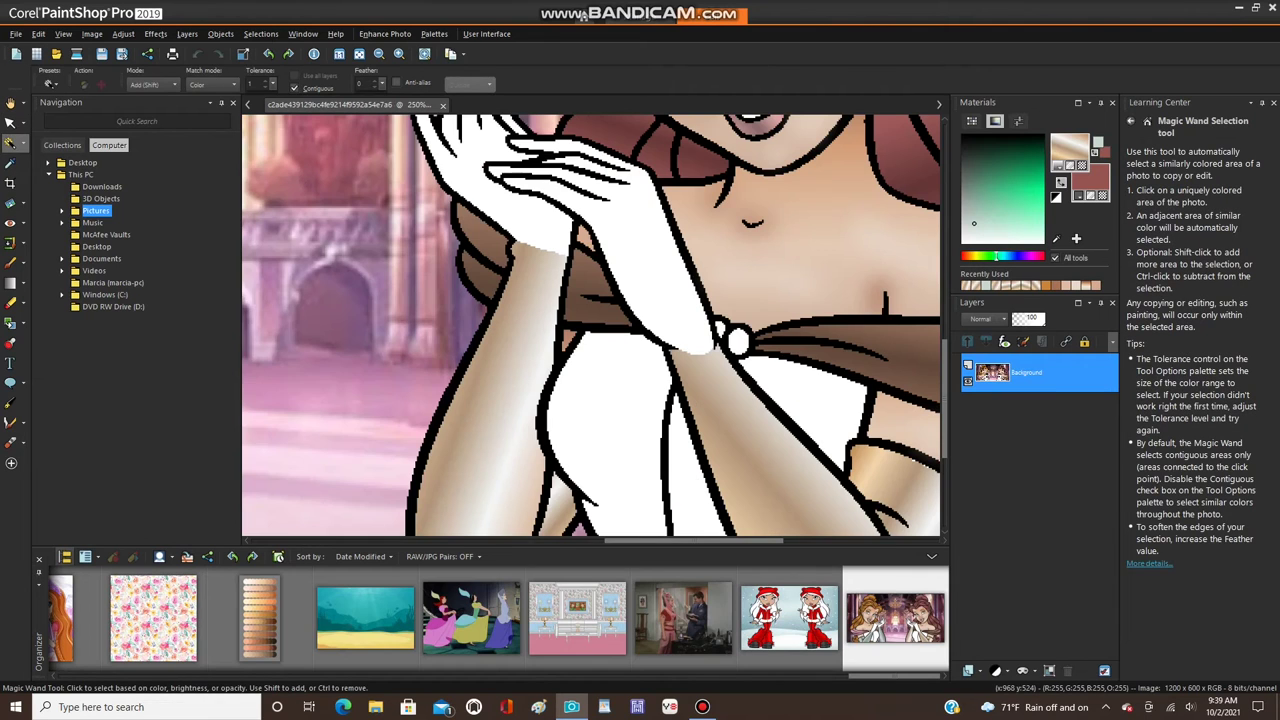
{"action": "left_click", "coordinate": [812, 402]}
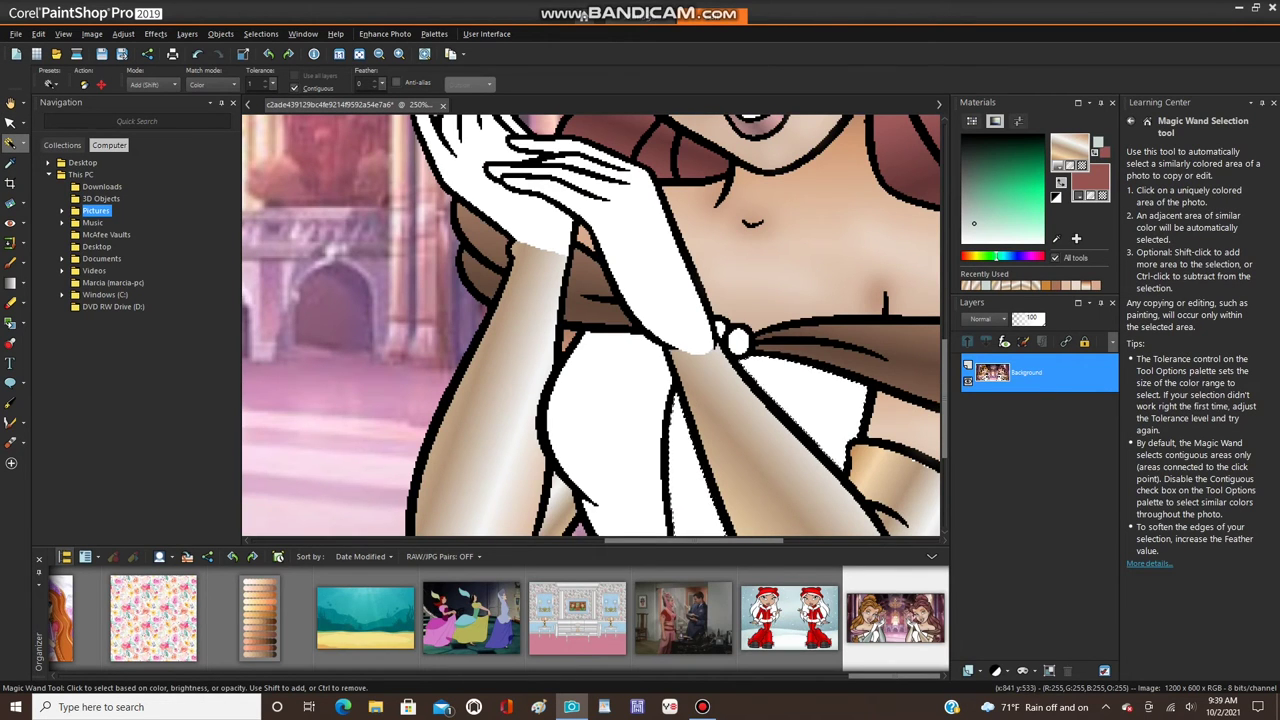
{"action": "left_click", "coordinate": [611, 458]}
{"action": "scroll", "coordinate": [611, 458], "scroll_direction": "down", "scroll_amount": 3}
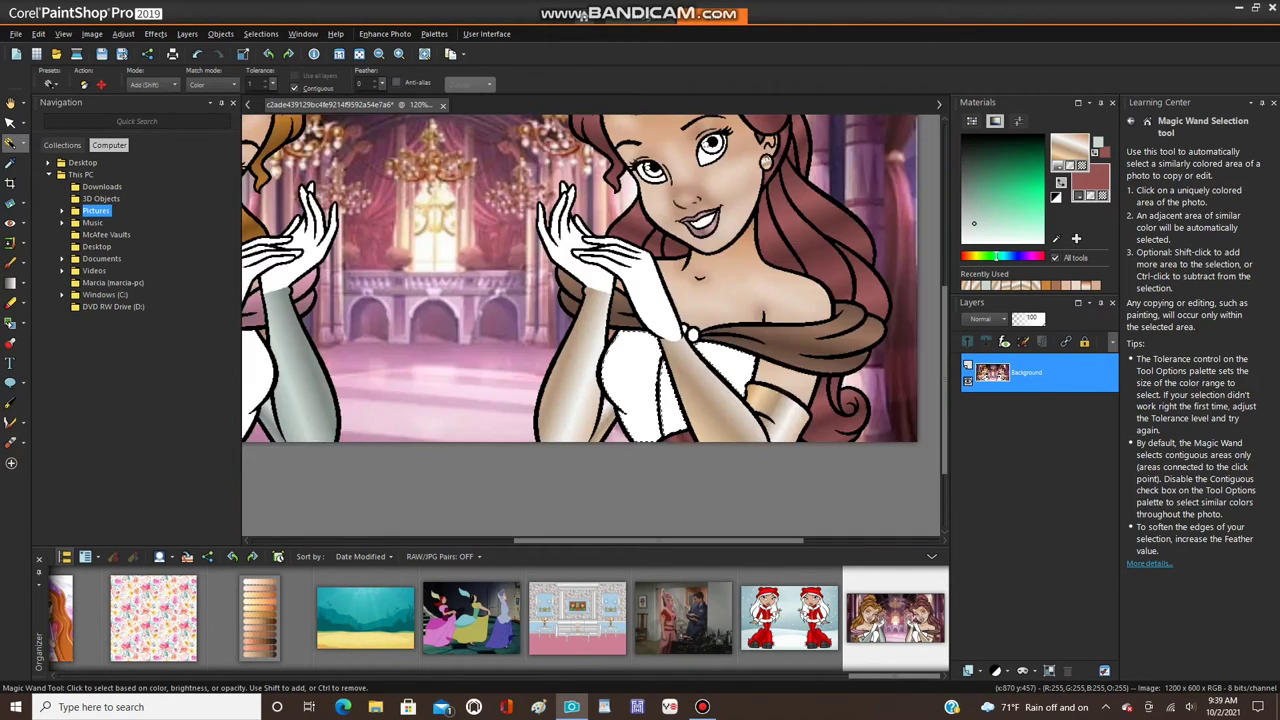
- Flood fill the selected bodice sections of the right princess with the beige gradient
{"action": "left_click", "coordinate": [24, 323]}
{"action": "left_click", "coordinate": [68, 323]}
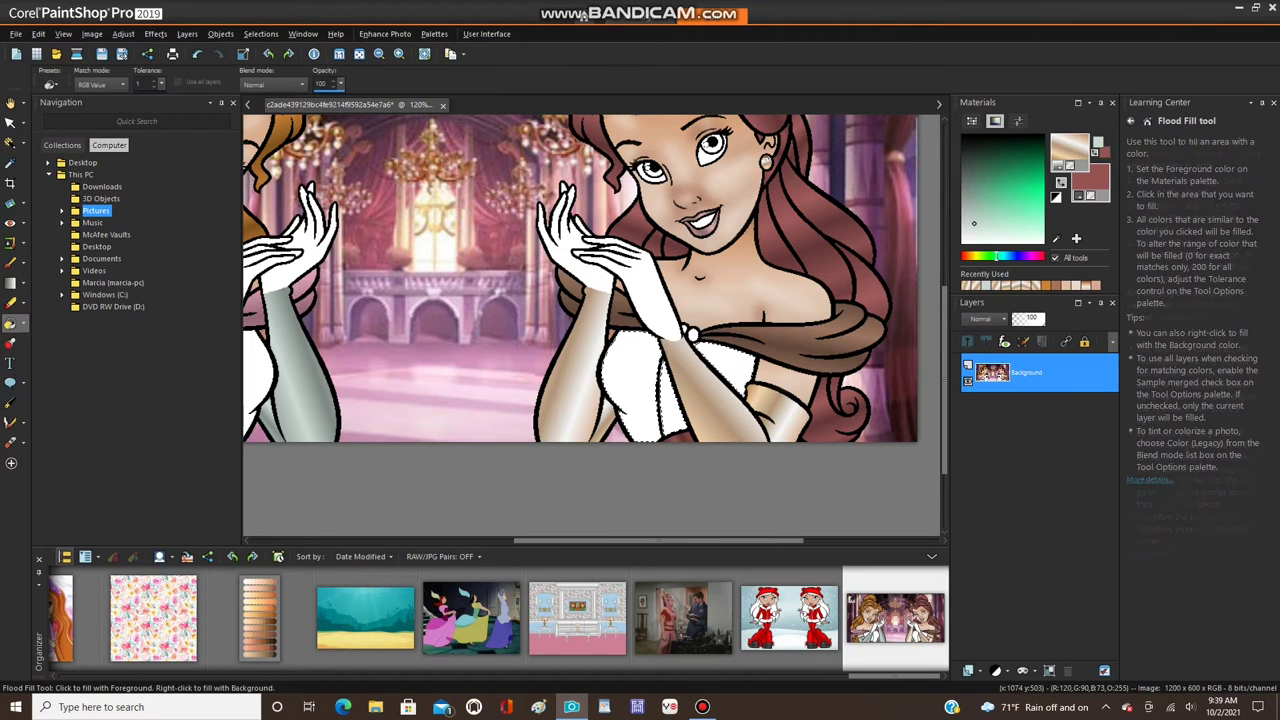
{"action": "left_click", "coordinate": [728, 368]}
{"action": "left_click", "coordinate": [669, 396]}
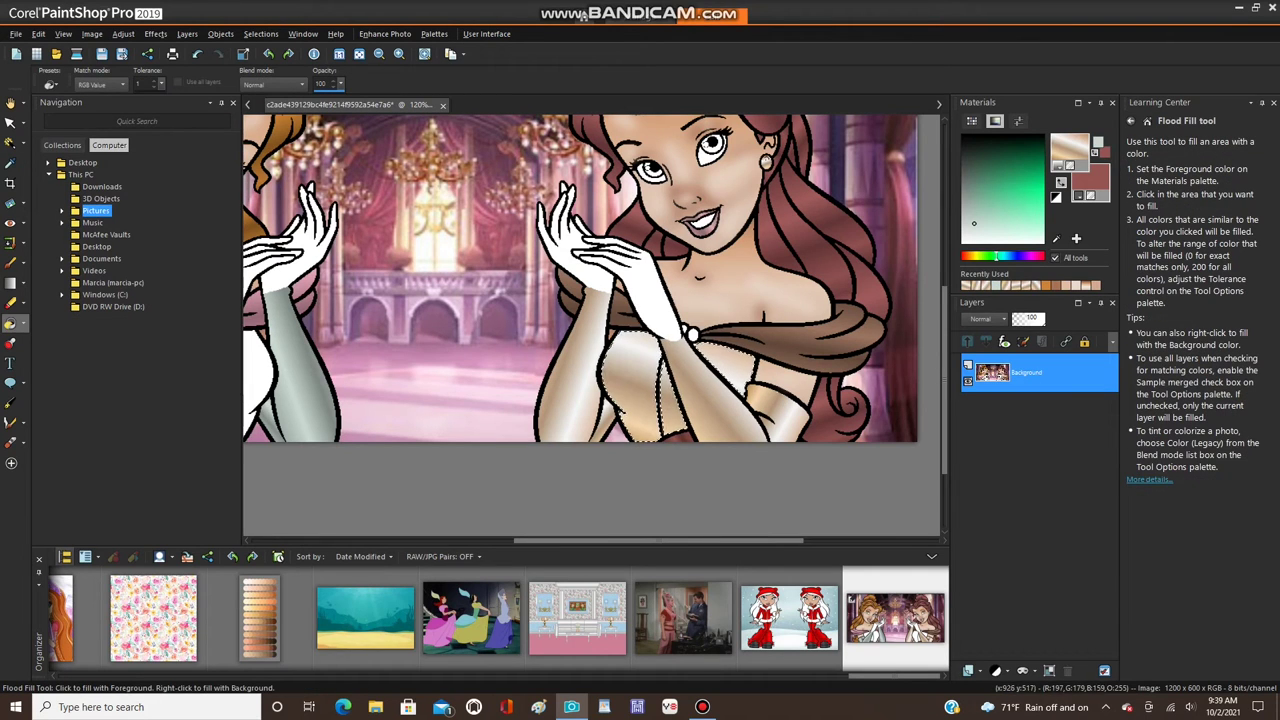
{"action": "scroll", "coordinate": [696, 307], "scroll_direction": "down", "scroll_amount": 2}
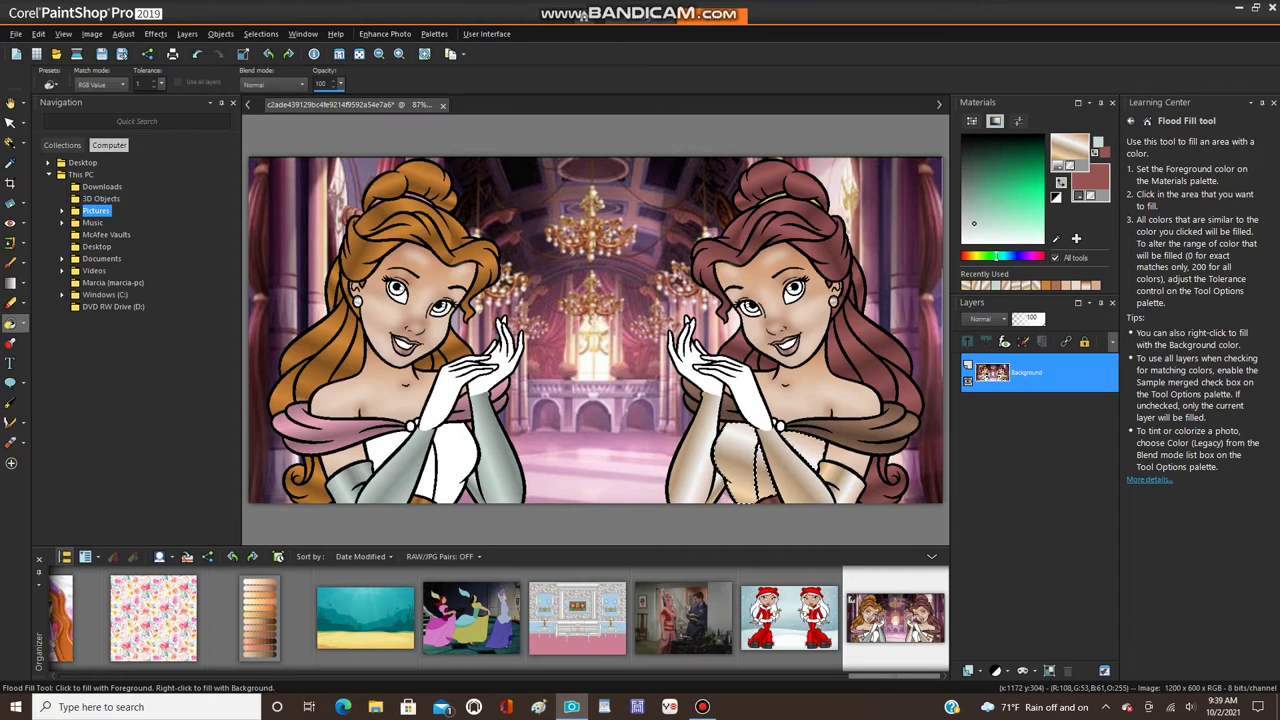
- Try mirroring the beige bodice sections horizontally onto the left princess
{"action": "left_click", "coordinate": [92, 34]}
{"action": "mouse_move", "coordinate": [114, 250]}
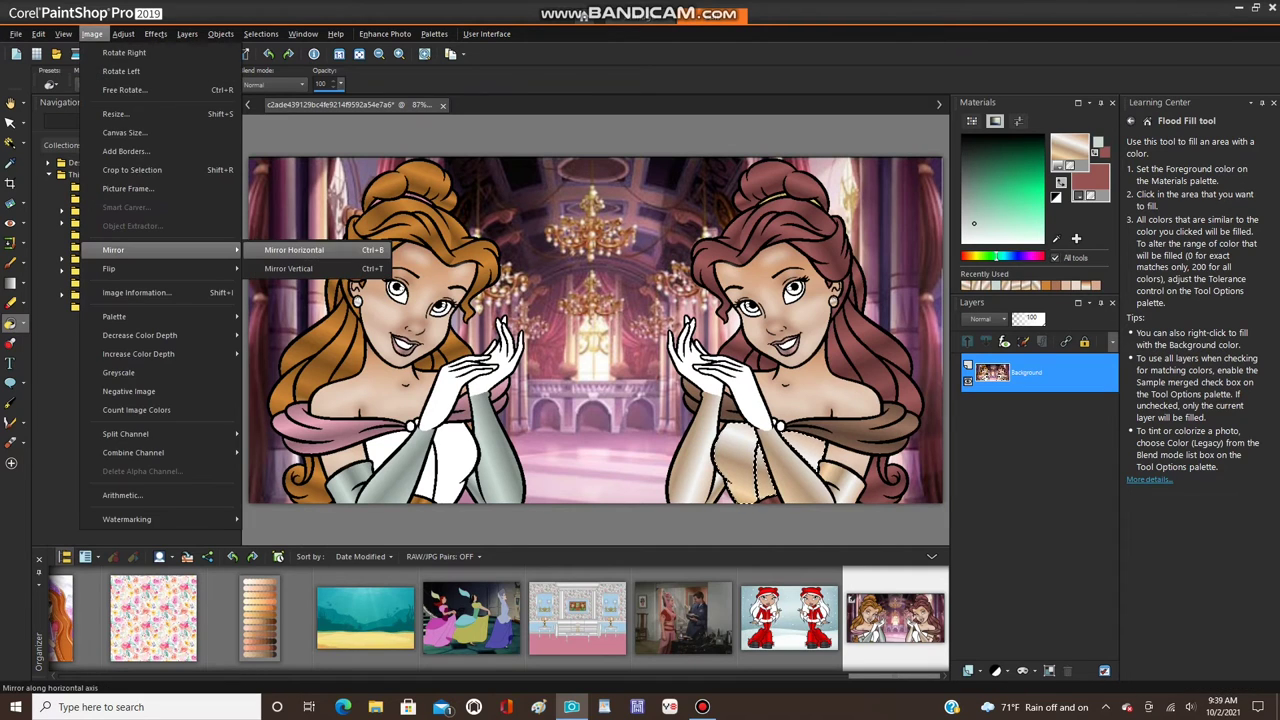
{"action": "key", "text": "Return"}
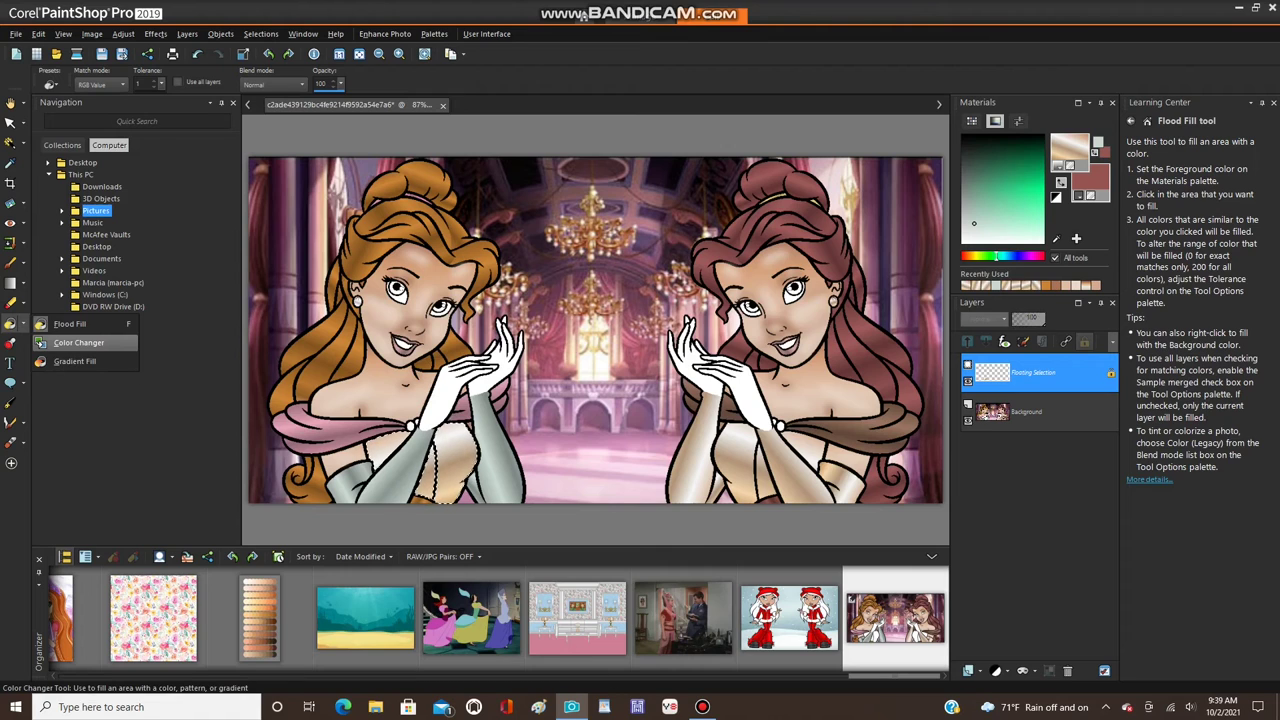
- Try recoloring the left princess's mirrored bodice aqua with the Color Changer and clear the selection
{"action": "left_click", "coordinate": [42, 343]}
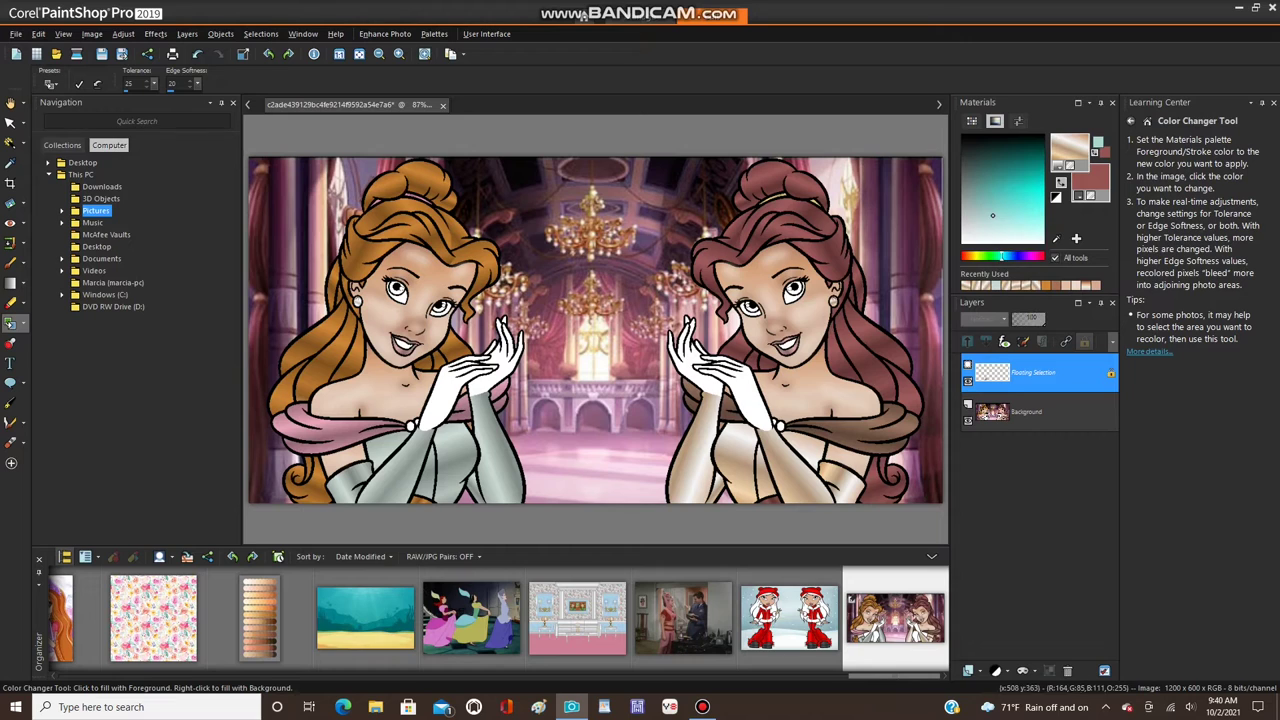
{"action": "left_click", "coordinate": [440, 450]}
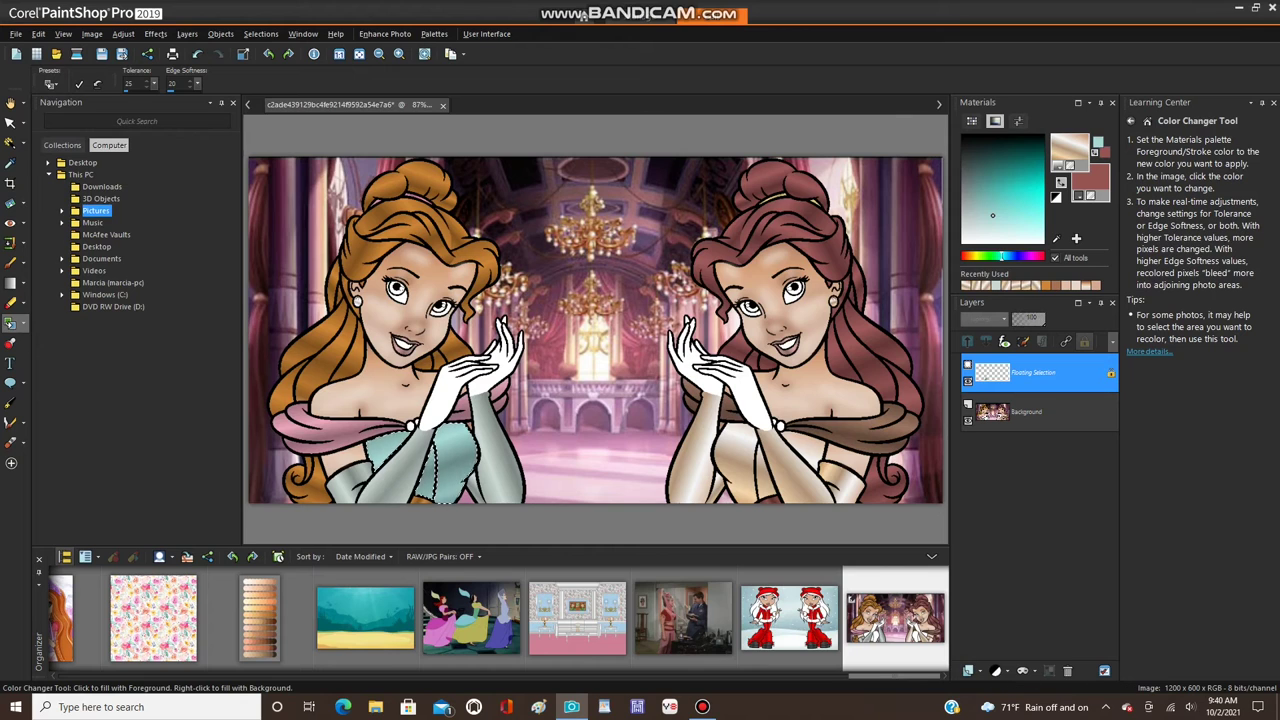
{"action": "left_click", "coordinate": [261, 33]}
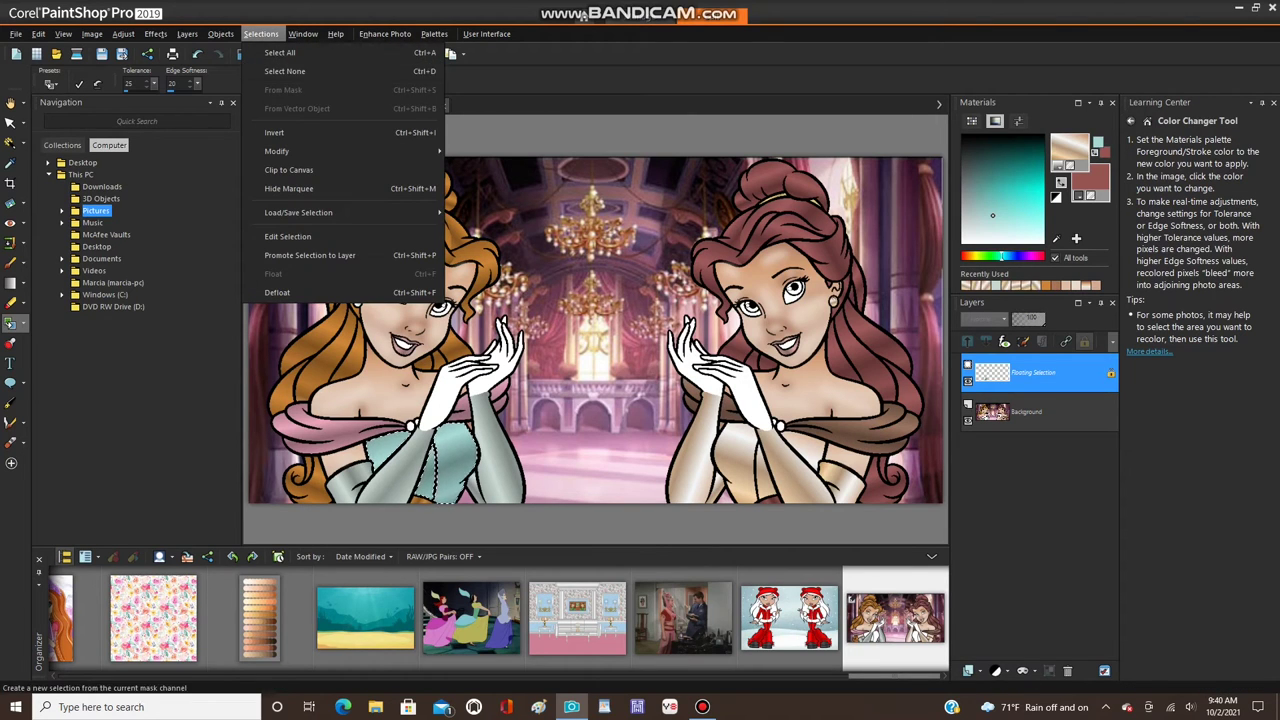
{"action": "left_click", "coordinate": [285, 71]}
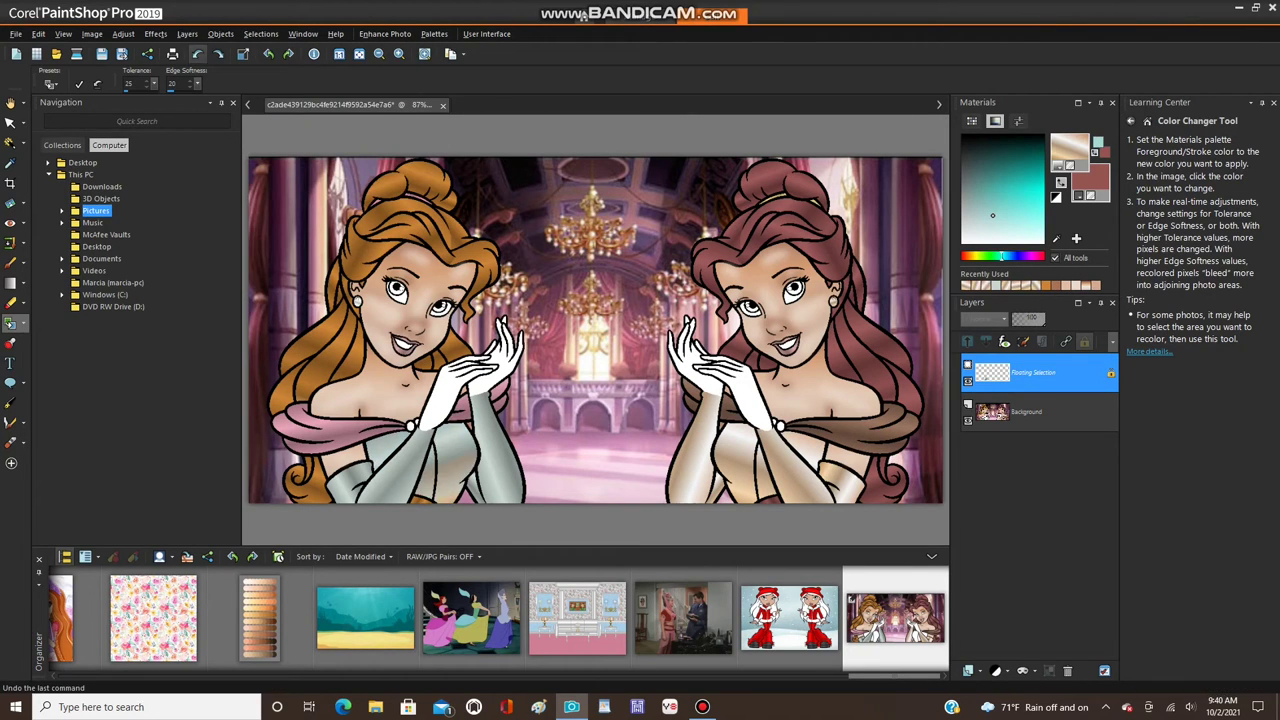
- Recolor the right princess's selected beige bodice sections brick red with the Color Changer
{"action": "left_click", "coordinate": [794, 470]}
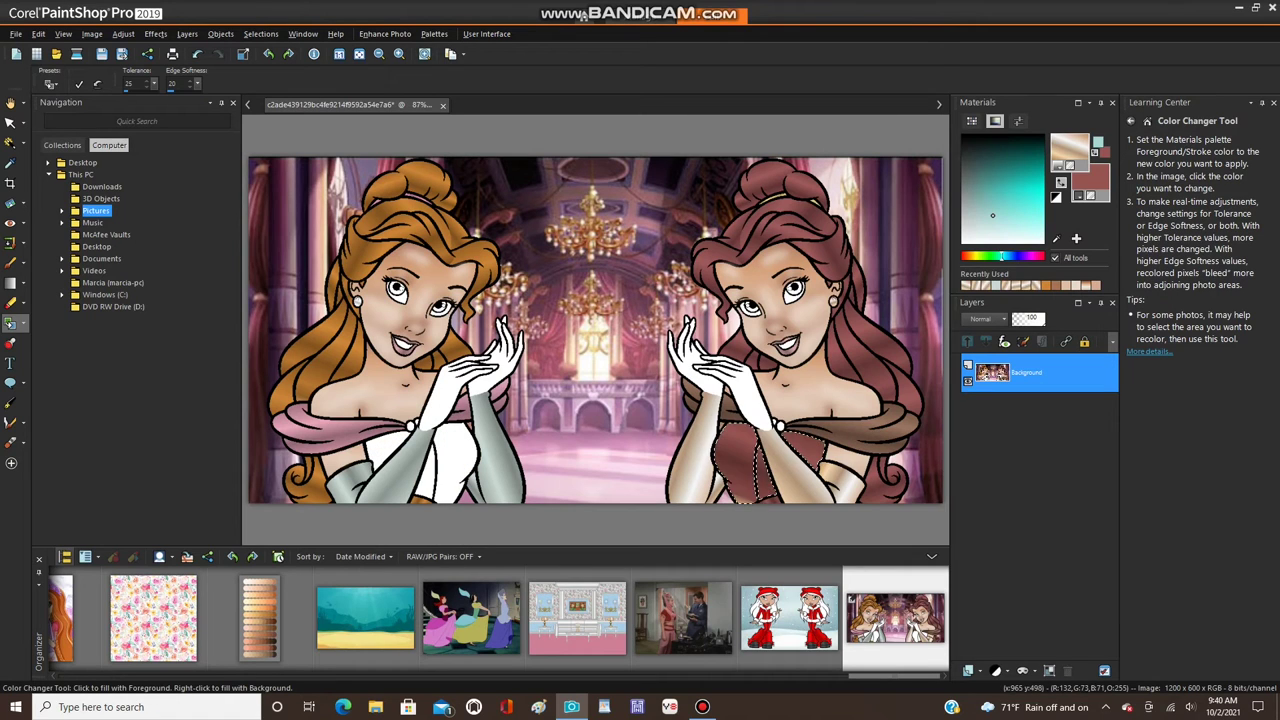
- Recolor the right princess's selected bodice white and mirror it horizontally onto the left princess
{"action": "right_click", "coordinate": [963, 243]}
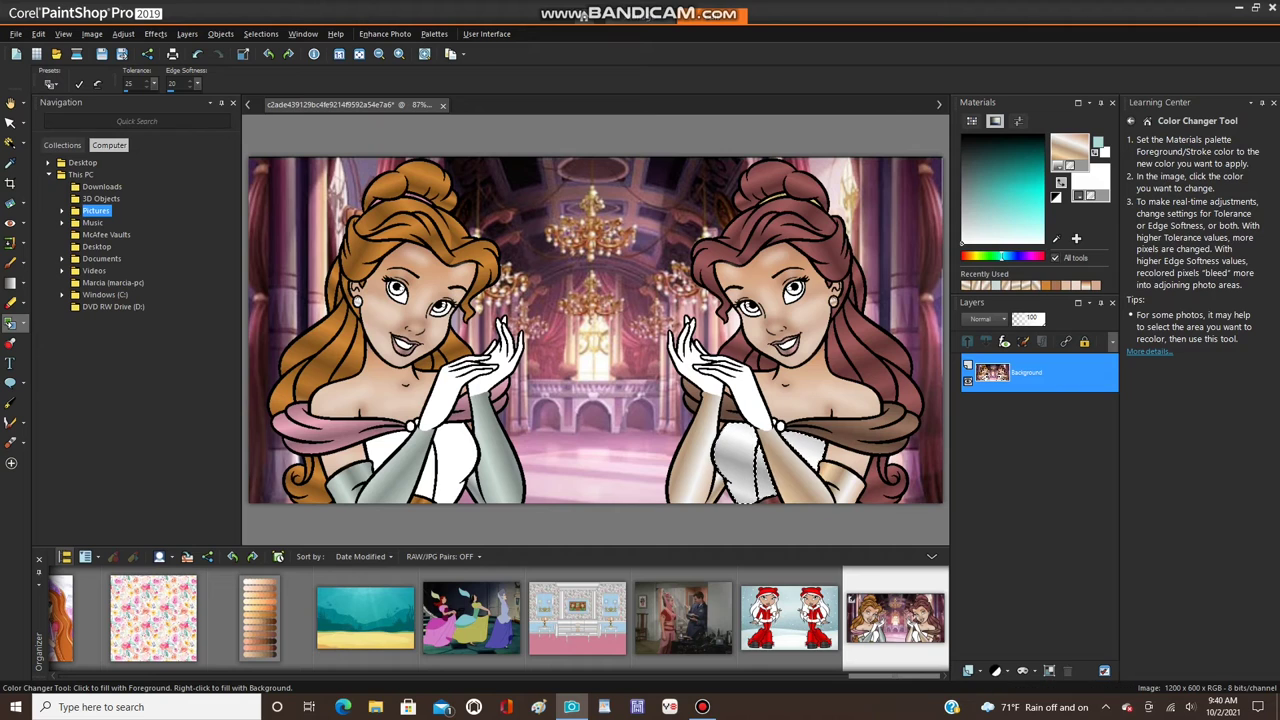
{"action": "left_click", "coordinate": [92, 34]}
{"action": "mouse_move", "coordinate": [140, 250]}
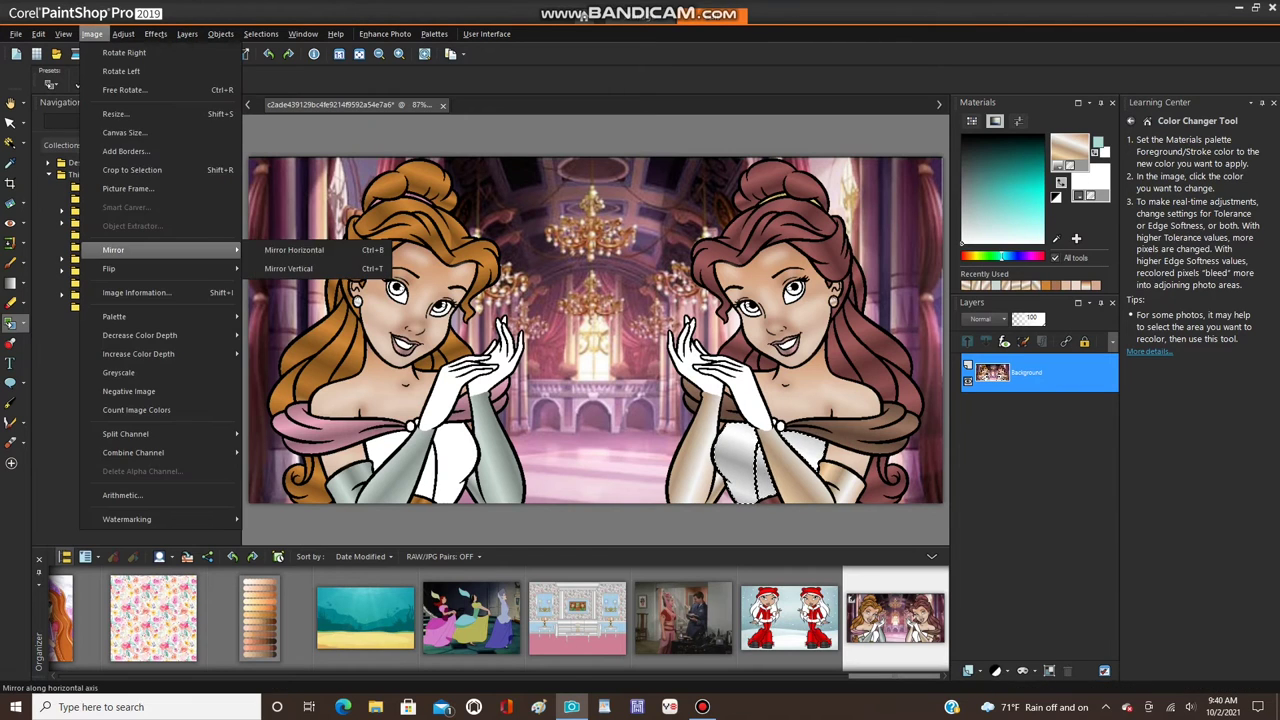
{"action": "left_click", "coordinate": [288, 249]}
- Recolor the left princess's mirrored bodice aqua with the Color Changer and clear the selection
{"action": "left_click", "coordinate": [445, 456]}
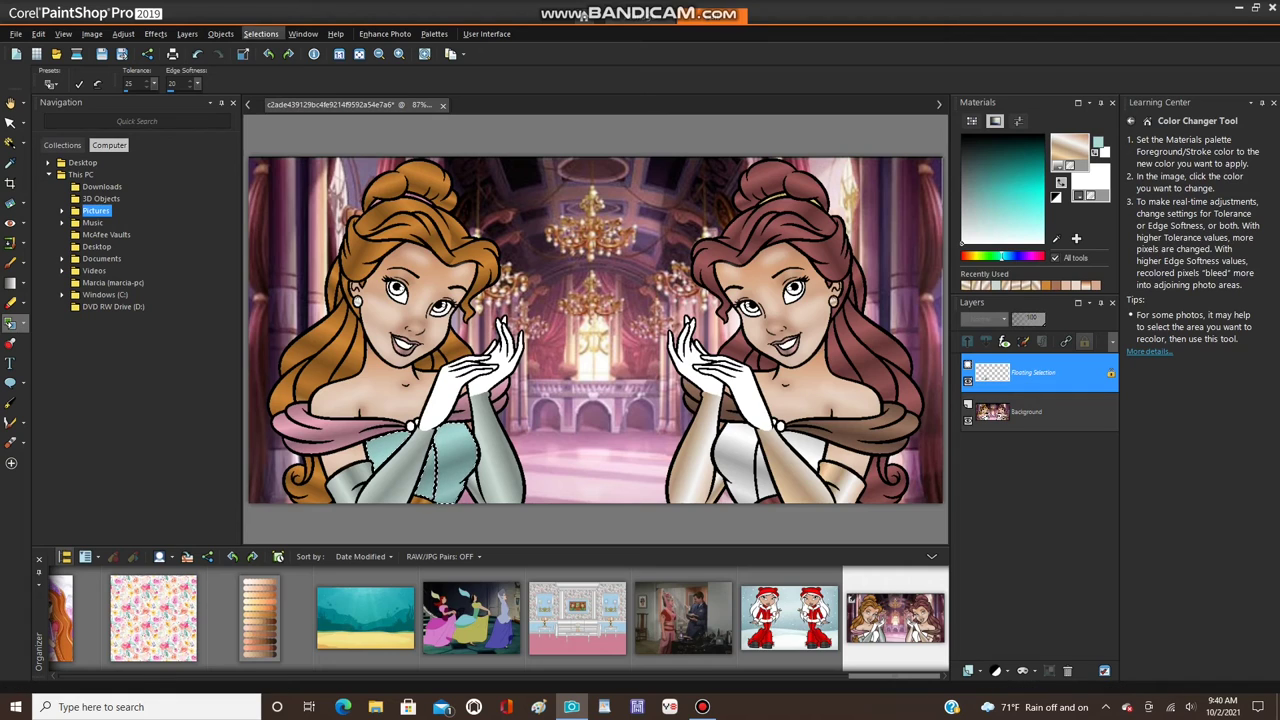
{"action": "left_click", "coordinate": [260, 33]}
{"action": "left_click", "coordinate": [275, 60]}
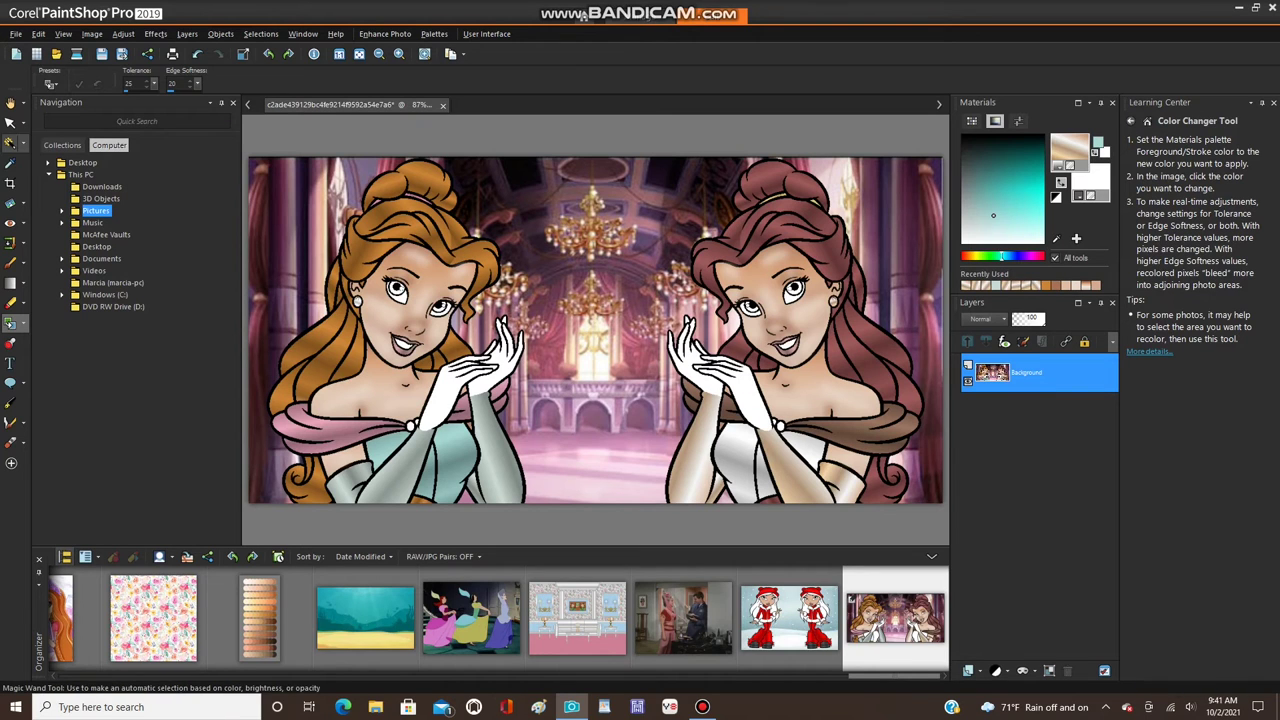
- Select the white brooch pearls on the right princess's dress and flood fill them with the beige gradient
{"action": "left_click", "coordinate": [10, 143]}
{"action": "scroll", "coordinate": [782, 432], "scroll_direction": "up", "scroll_amount": 7}
{"action": "left_click", "coordinate": [785, 355]}
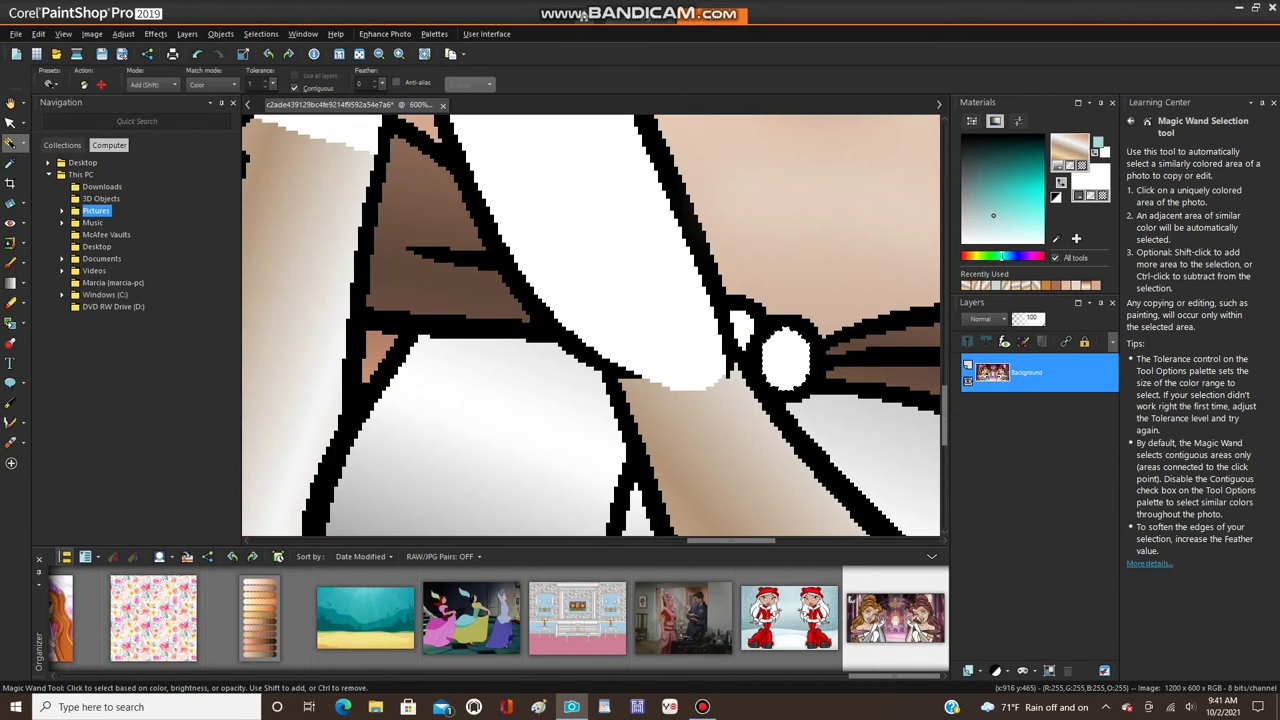
{"action": "left_click", "coordinate": [24, 323]}
{"action": "left_click", "coordinate": [58, 324]}
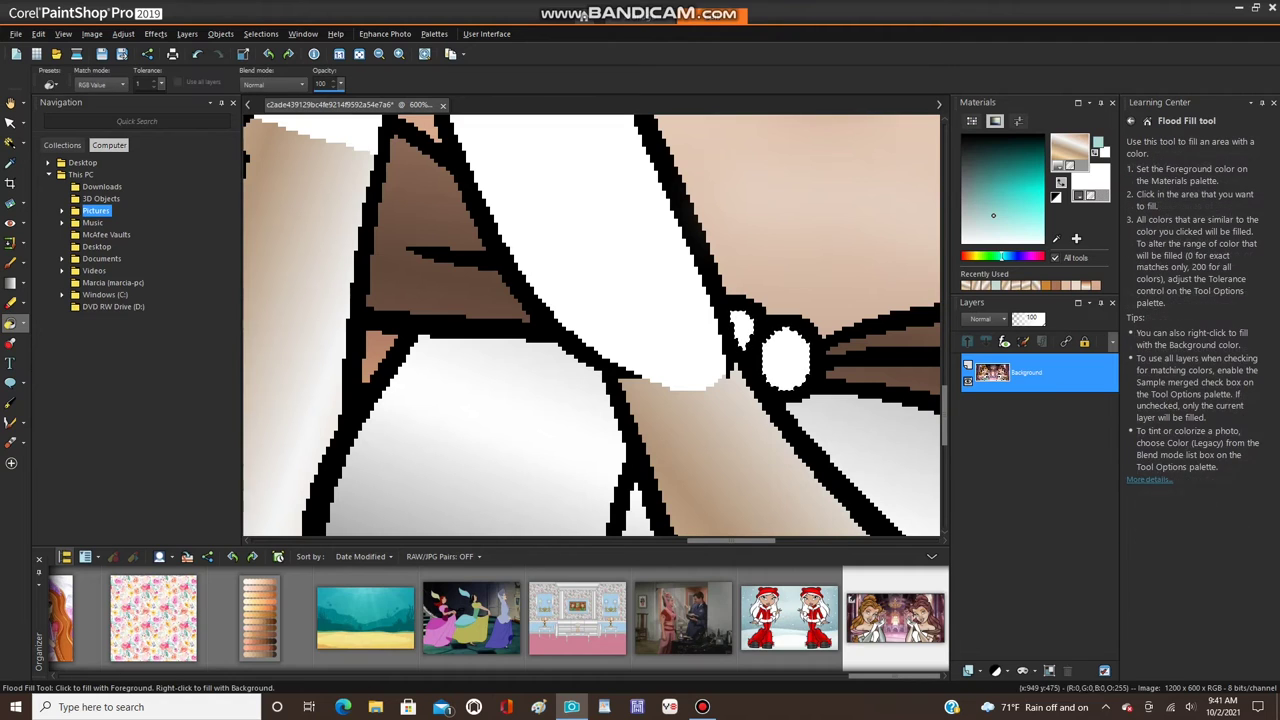
{"action": "left_click", "coordinate": [786, 356]}
{"action": "left_click", "coordinate": [741, 329]}
{"action": "scroll", "coordinate": [785, 360], "scroll_direction": "down", "scroll_amount": 5}
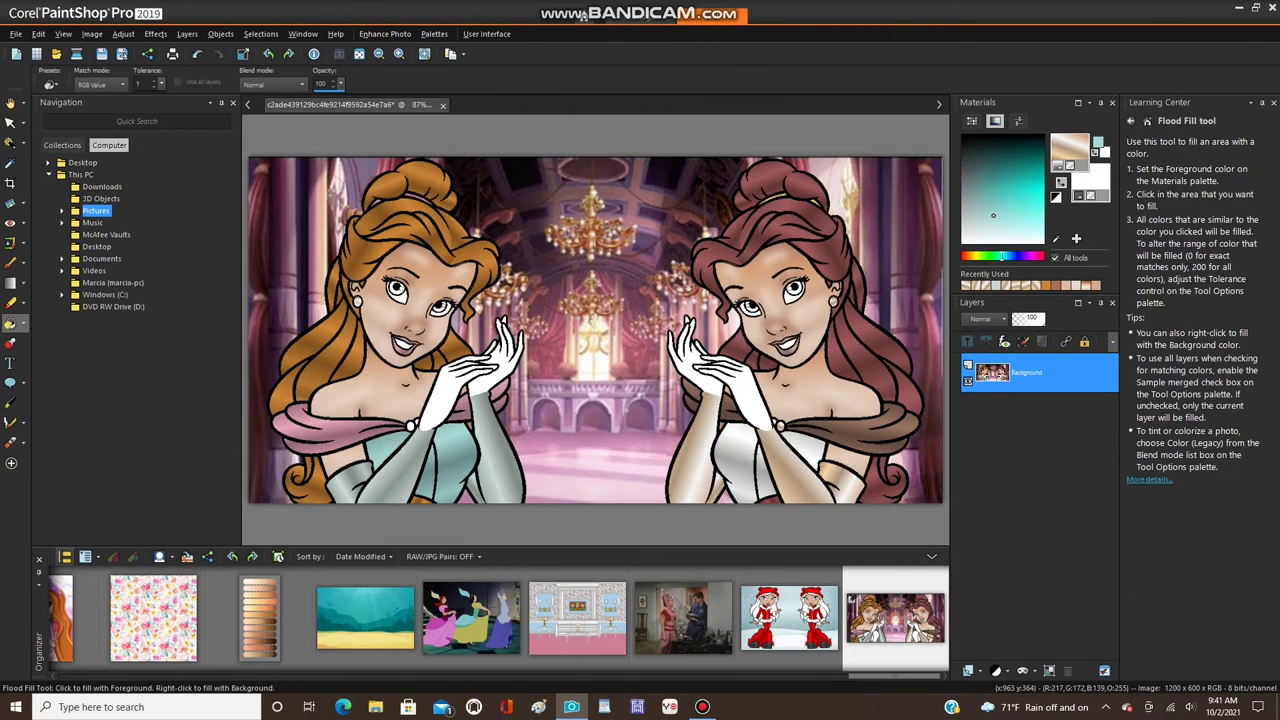
- Mirror the filled brooch pearls horizontally onto the left princess's dress and clear the selection
{"action": "left_click", "coordinate": [64, 34]}
{"action": "mouse_move", "coordinate": [92, 34]}
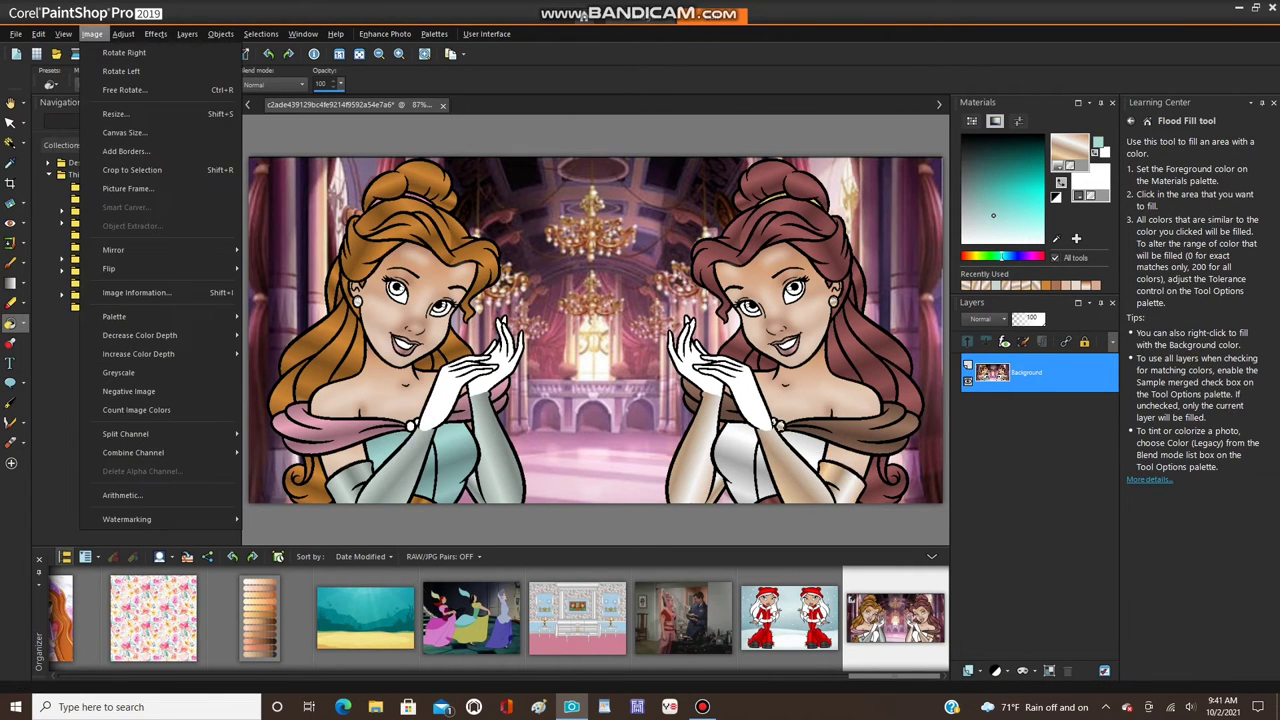
{"action": "mouse_move", "coordinate": [114, 250]}
{"action": "left_click", "coordinate": [294, 250]}
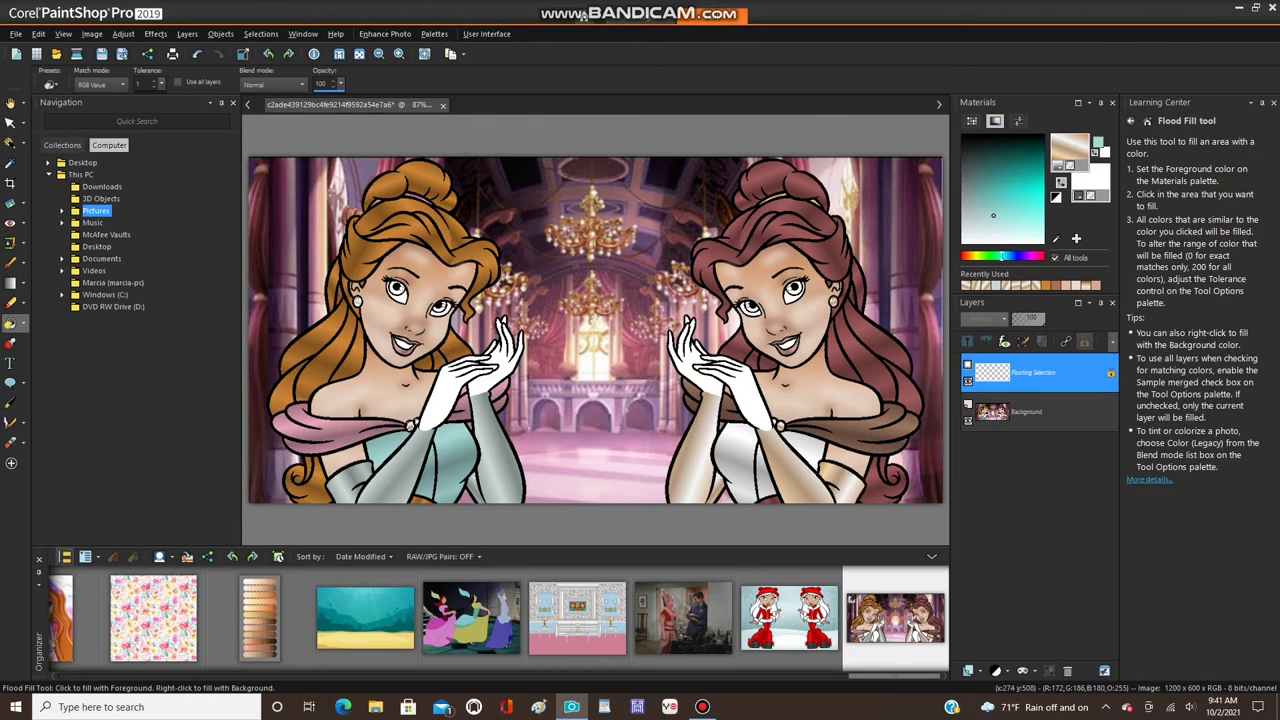
{"action": "scroll", "coordinate": [412, 405], "scroll_direction": "up", "scroll_amount": 4}
{"action": "scroll", "coordinate": [415, 400], "scroll_direction": "down", "scroll_amount": 2}
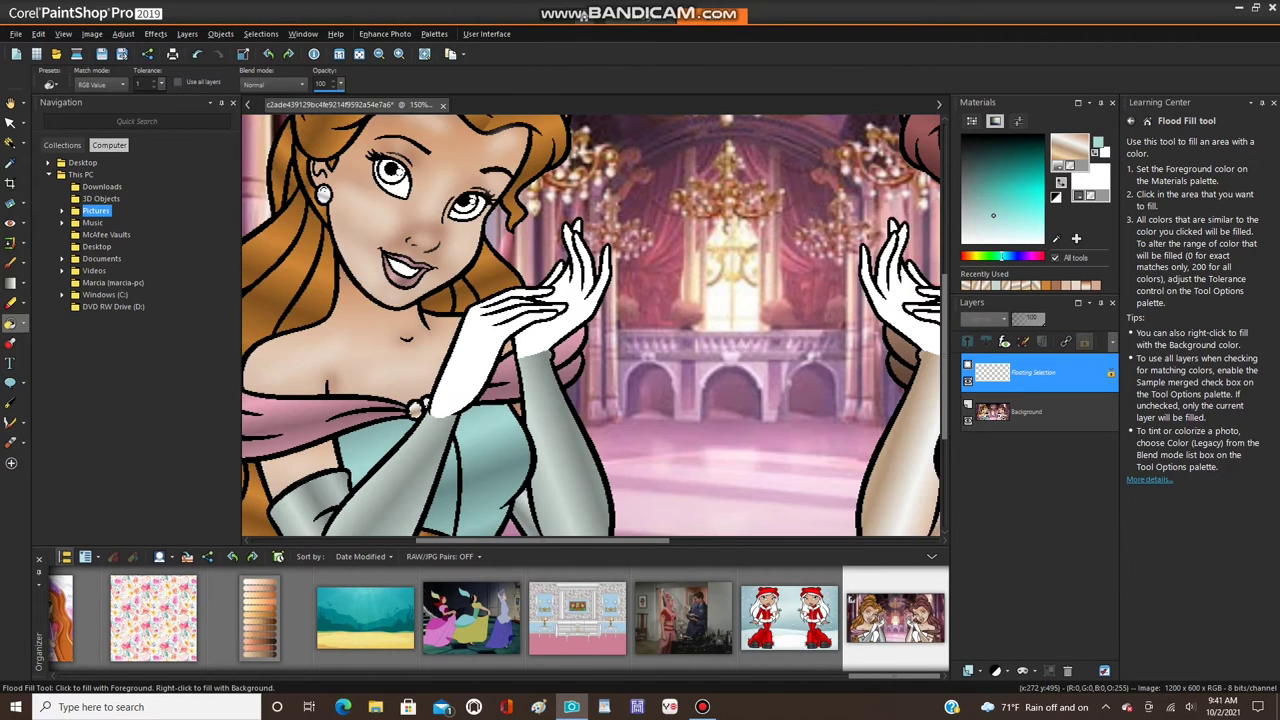
{"action": "left_click", "coordinate": [260, 33]}
{"action": "left_click", "coordinate": [285, 74]}
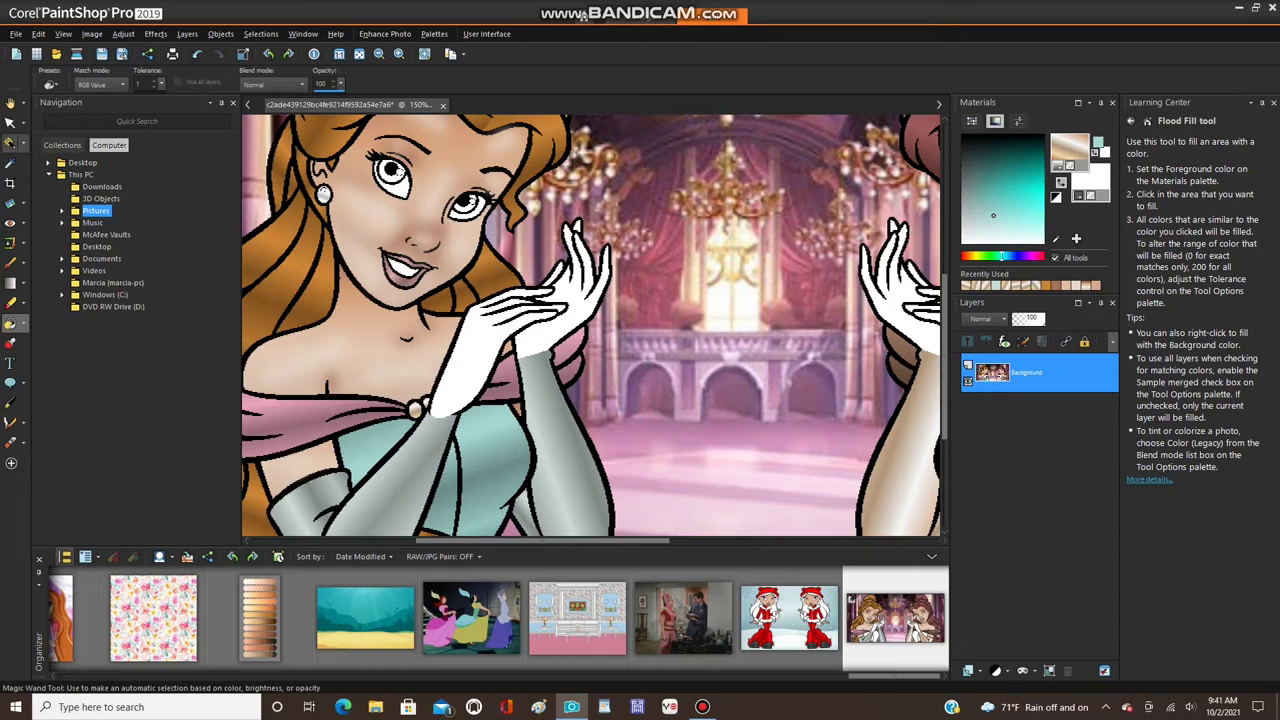
- Select the white front glove hand of the right princess and flood fill it with the beige gradient
{"action": "left_click", "coordinate": [10, 142]}
{"action": "left_click", "coordinate": [45, 165]}
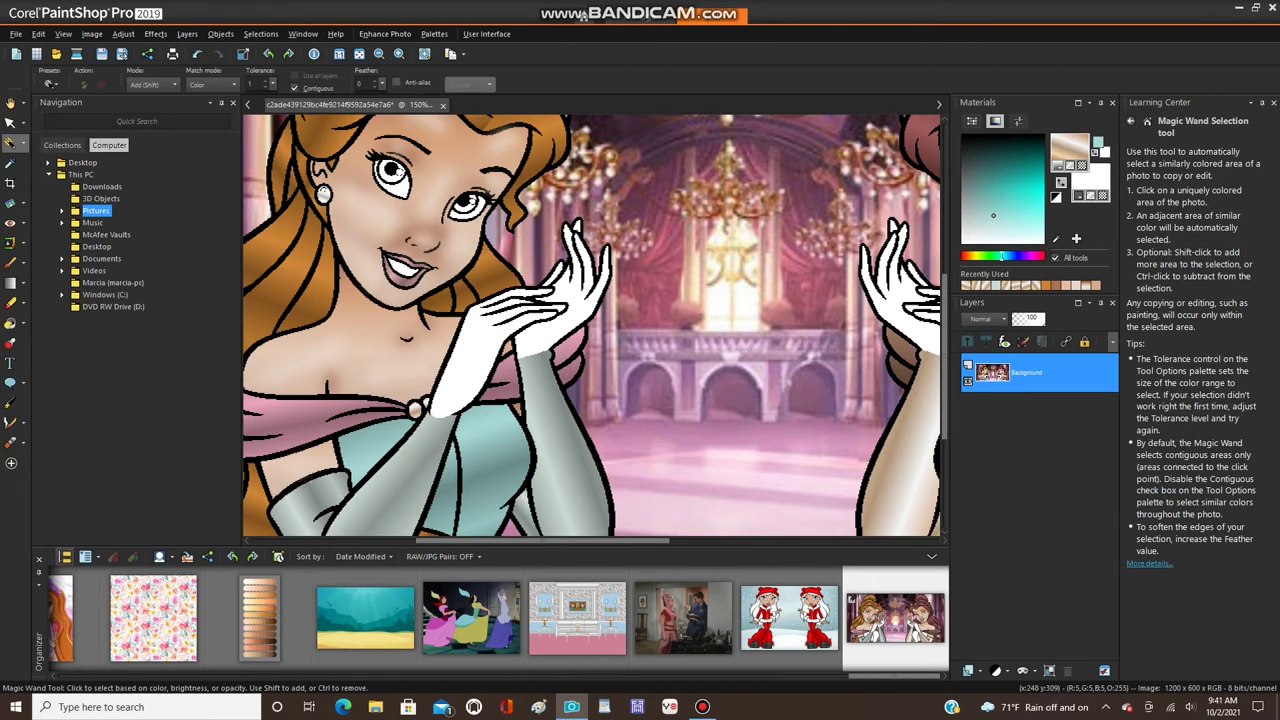
{"action": "scroll", "coordinate": [500, 340], "scroll_direction": "down", "scroll_amount": 3}
{"action": "scroll", "coordinate": [765, 345], "scroll_direction": "up", "scroll_amount": 3}
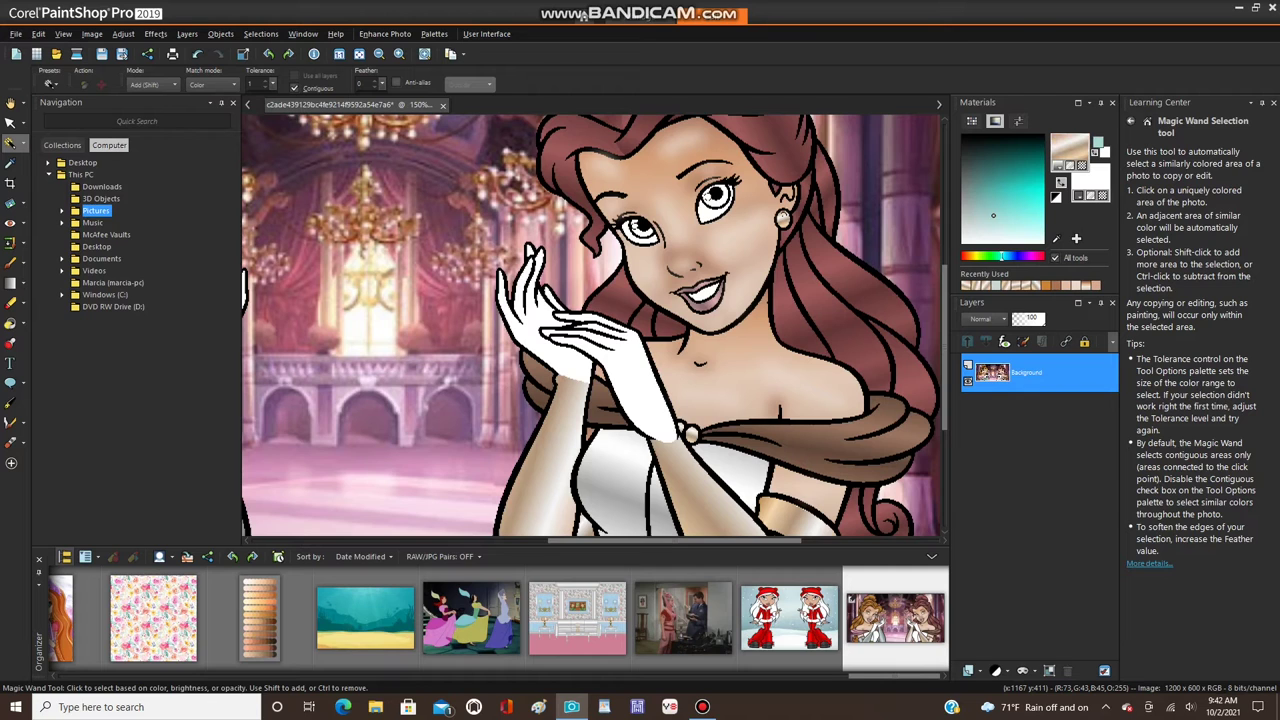
{"action": "left_click", "coordinate": [600, 332]}
{"action": "left_click", "coordinate": [10, 323]}
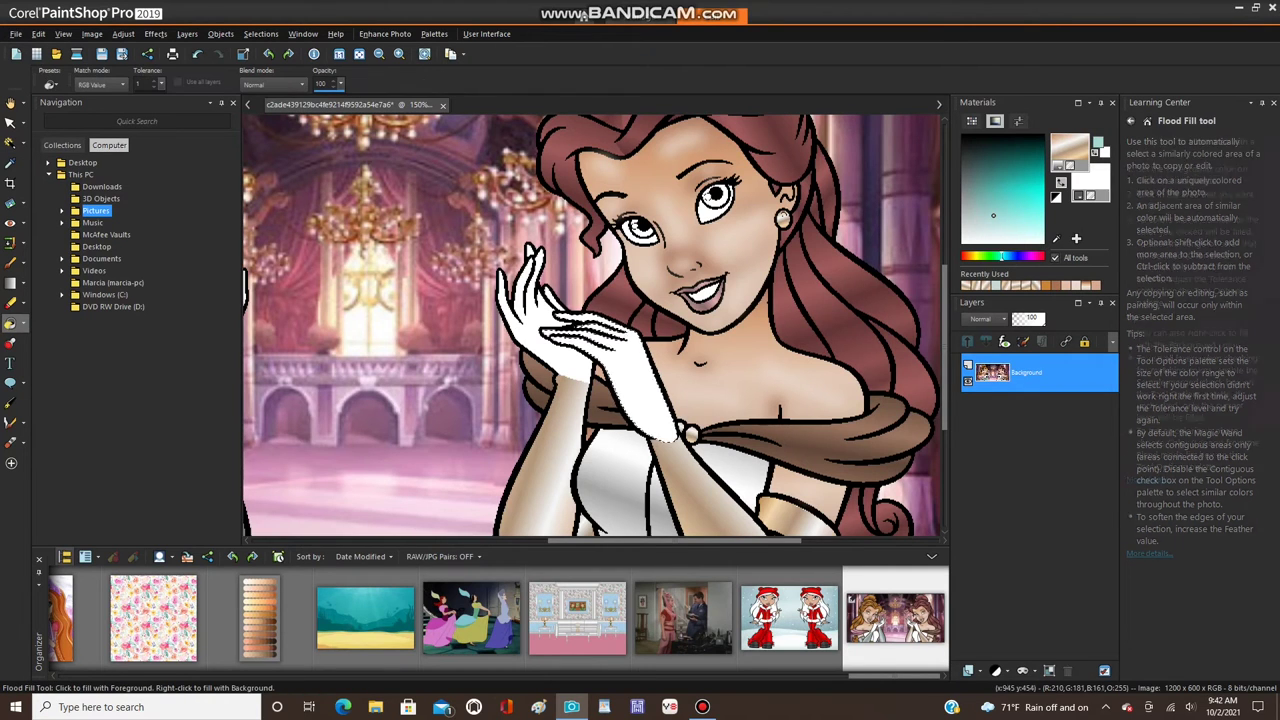
{"action": "scroll", "coordinate": [660, 405], "scroll_direction": "down", "scroll_amount": 3}
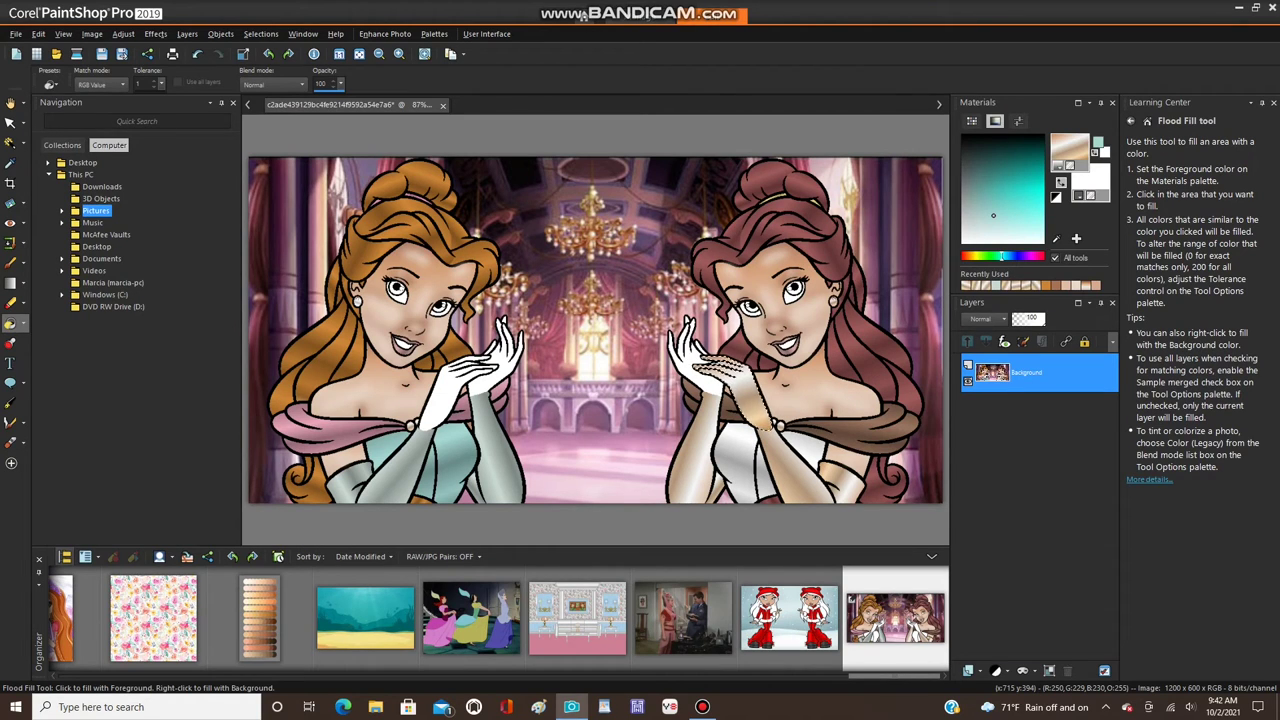
- Mirror the filled front glove hand horizontally onto the left princess
{"action": "left_click", "coordinate": [63, 33]}
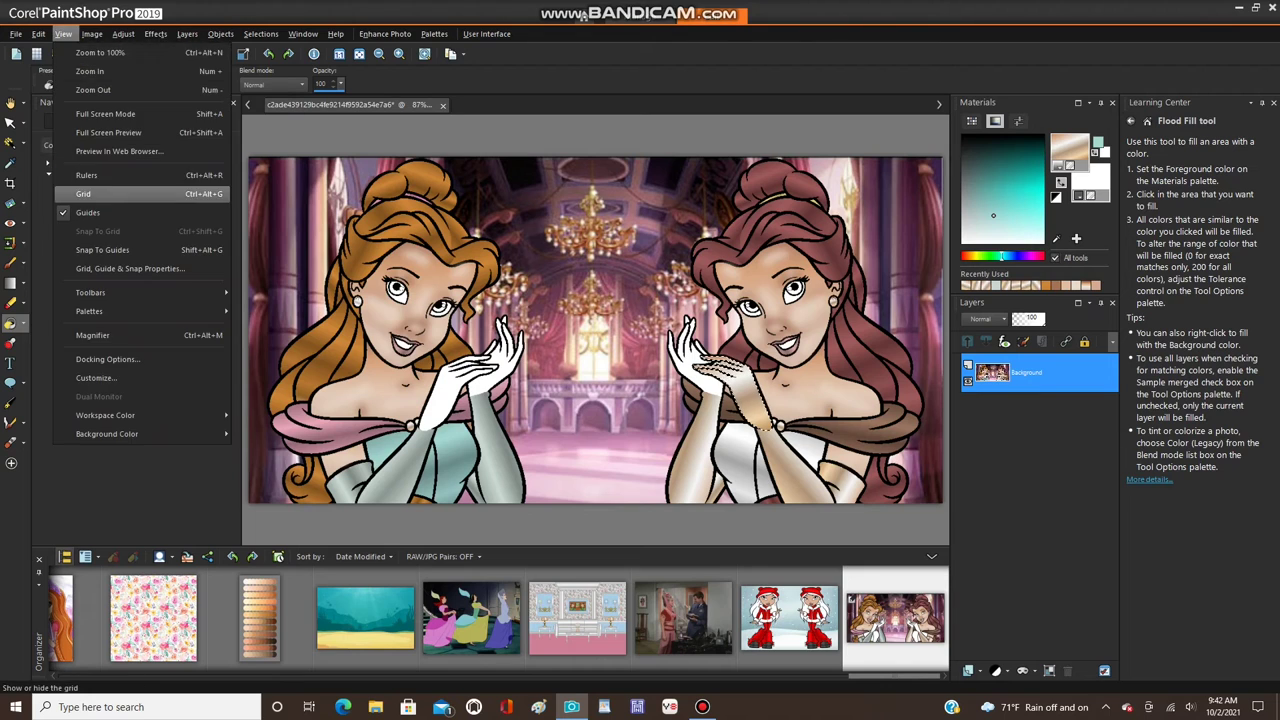
{"action": "mouse_move", "coordinate": [170, 250]}
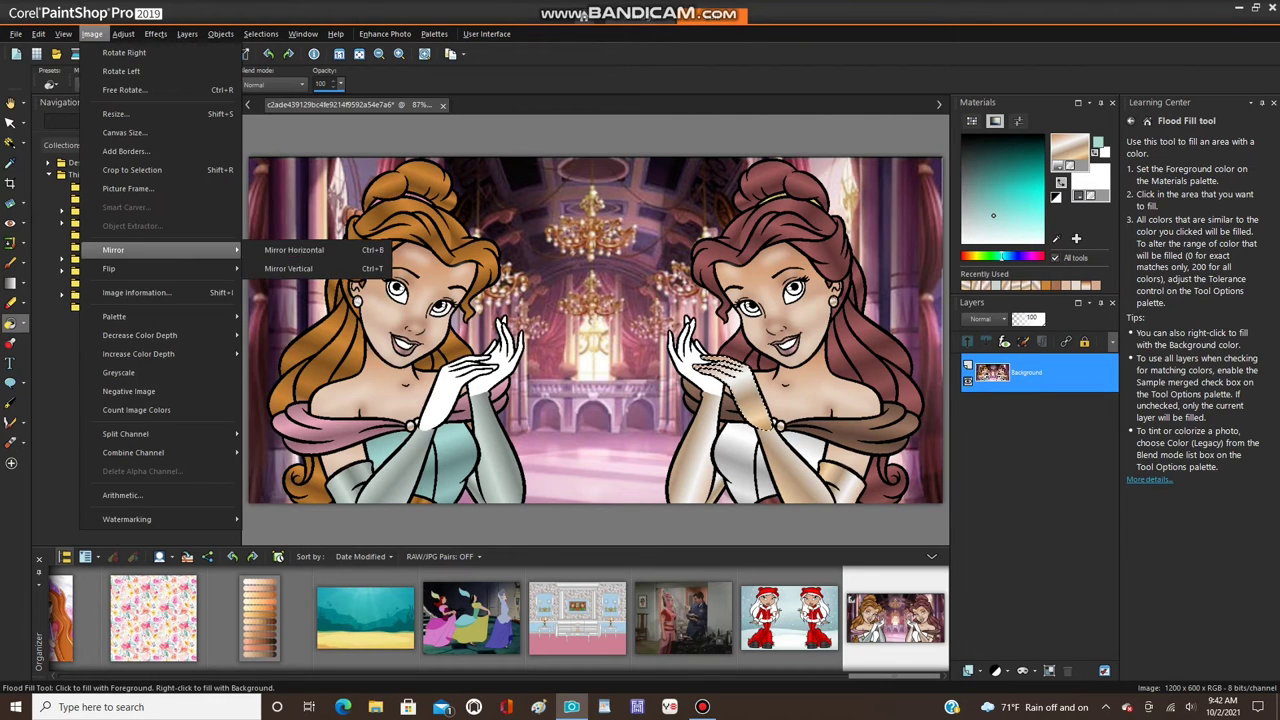
{"action": "left_click", "coordinate": [294, 250]}
- Recolor the left princess's mirrored front hand with the gray-green sampled from her glove, using the Color Changer, and clear the selection
{"action": "key", "text": "e"}
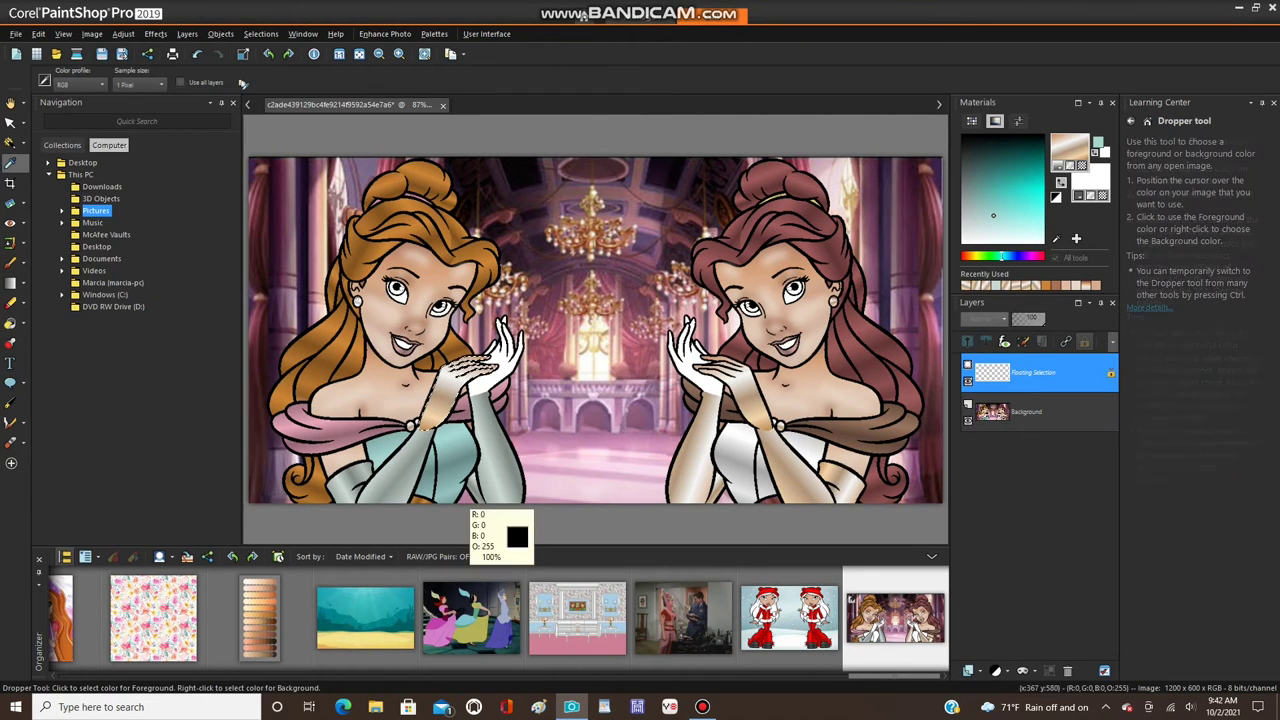
{"action": "scroll", "coordinate": [440, 385], "scroll_direction": "up", "scroll_amount": 4}
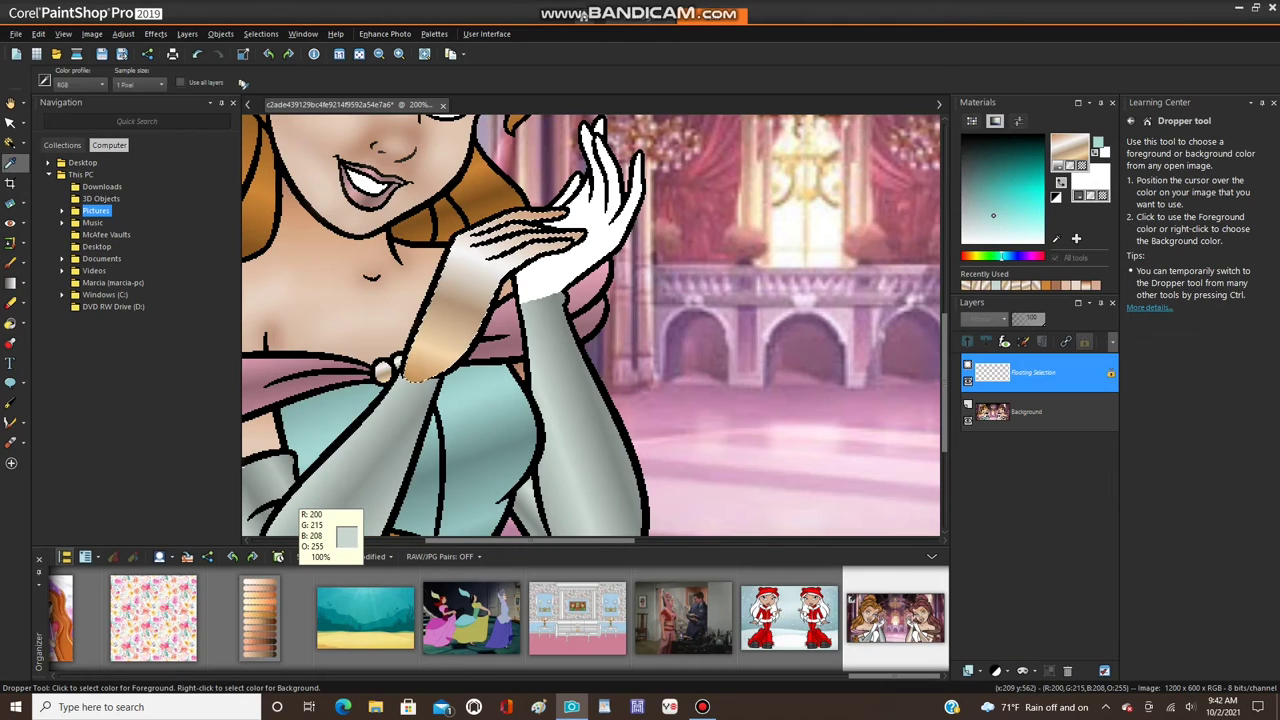
{"action": "left_click", "coordinate": [297, 508]}
{"action": "left_click", "coordinate": [10, 323]}
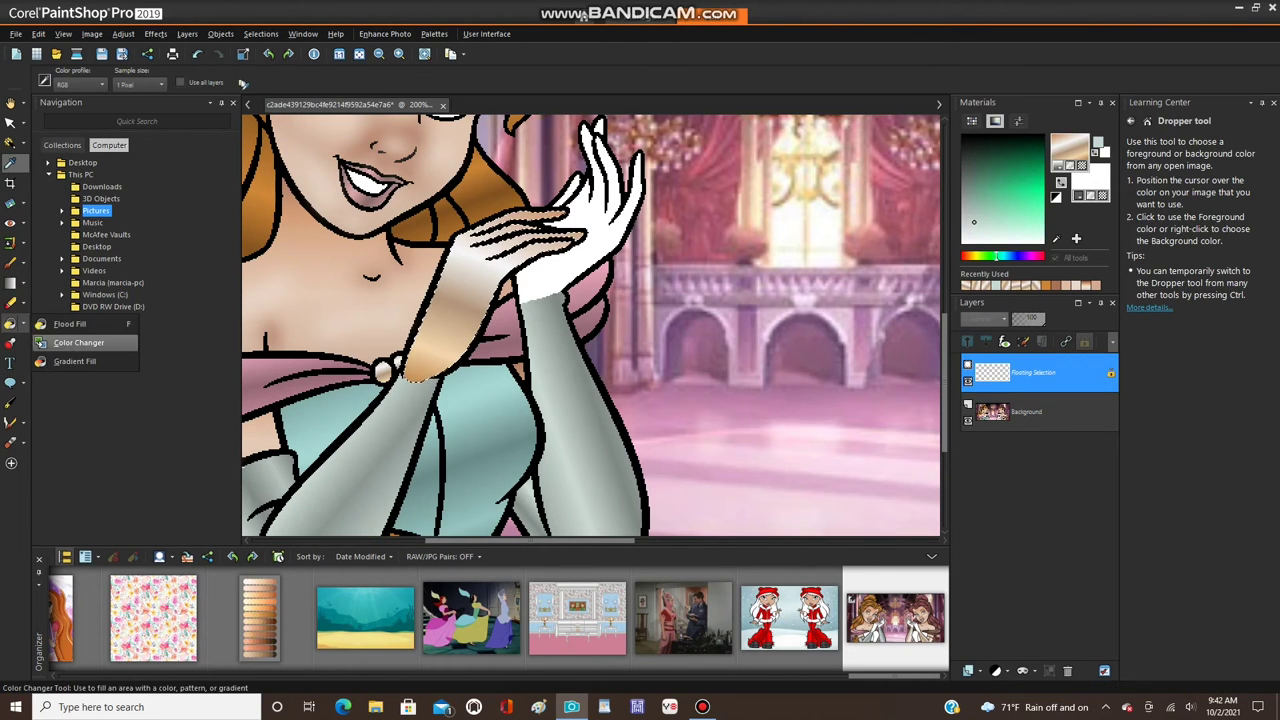
{"action": "left_click", "coordinate": [78, 342]}
{"action": "left_click", "coordinate": [421, 347]}
{"action": "scroll", "coordinate": [421, 347], "scroll_direction": "up", "scroll_amount": 2}
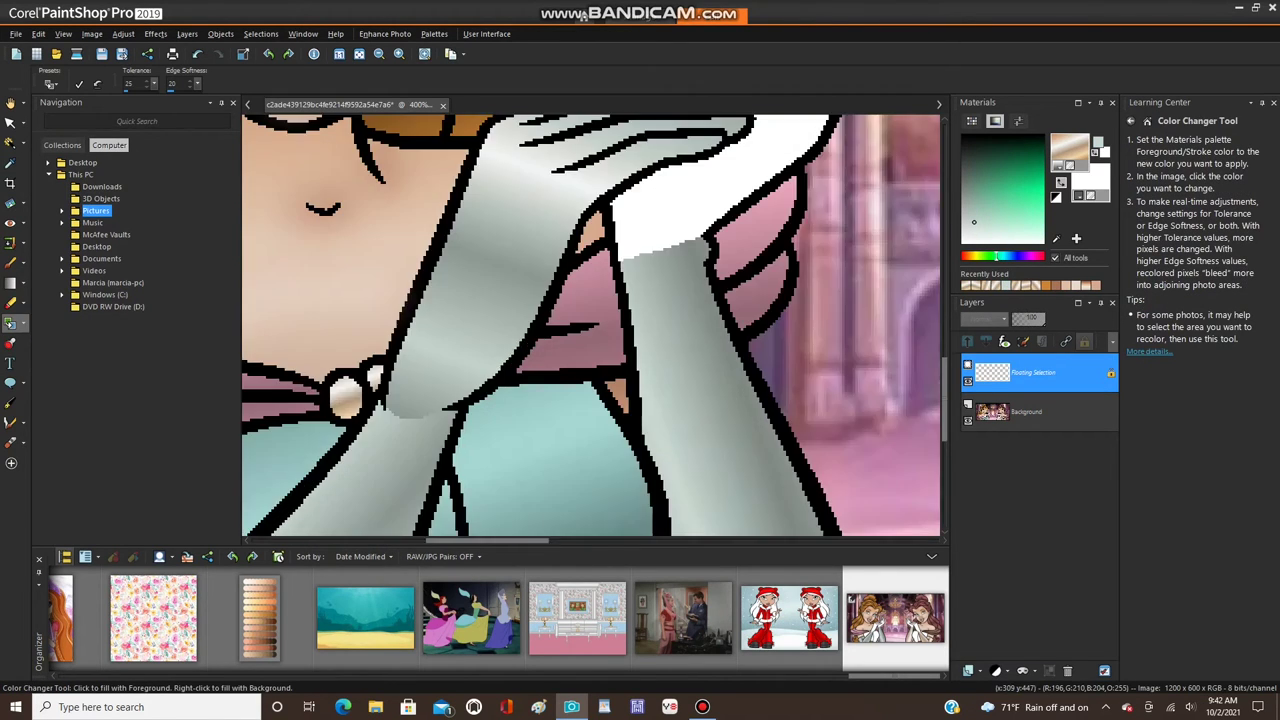
{"action": "scroll", "coordinate": [424, 350], "scroll_direction": "up", "scroll_amount": 2}
{"action": "scroll", "coordinate": [427, 370], "scroll_direction": "down", "scroll_amount": 5}
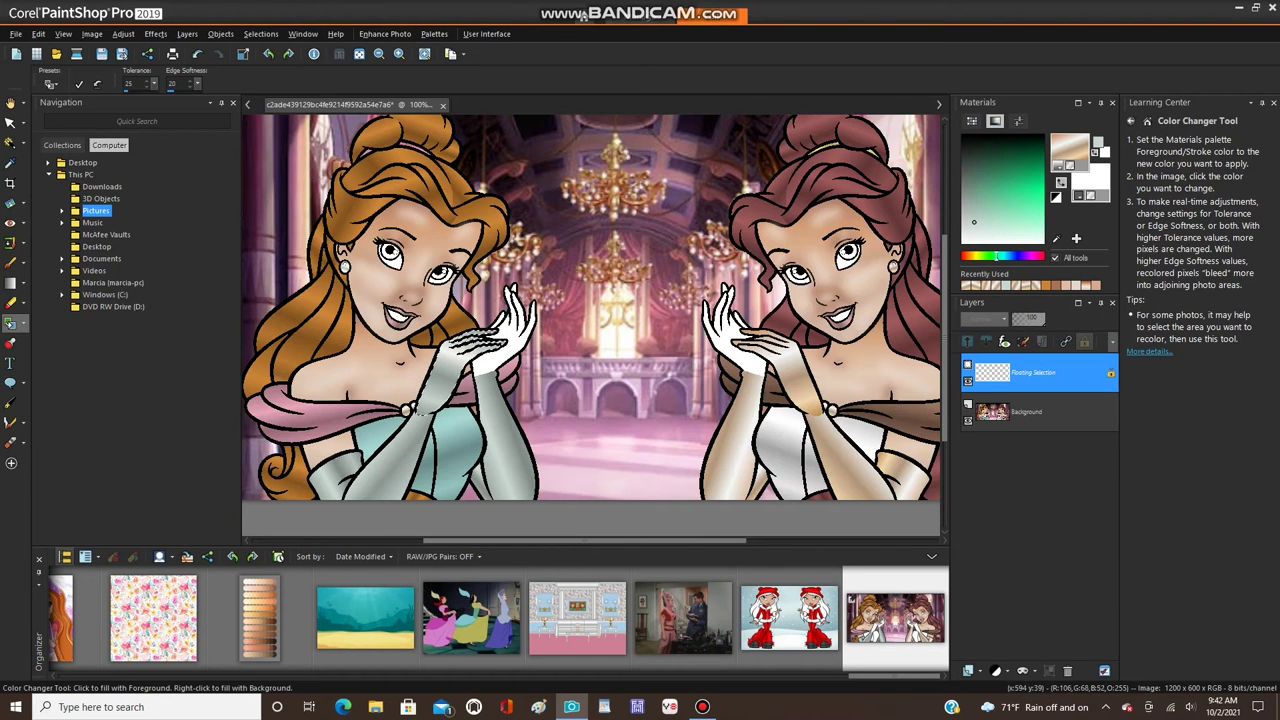
{"action": "left_click", "coordinate": [261, 34]}
{"action": "left_click", "coordinate": [294, 70]}
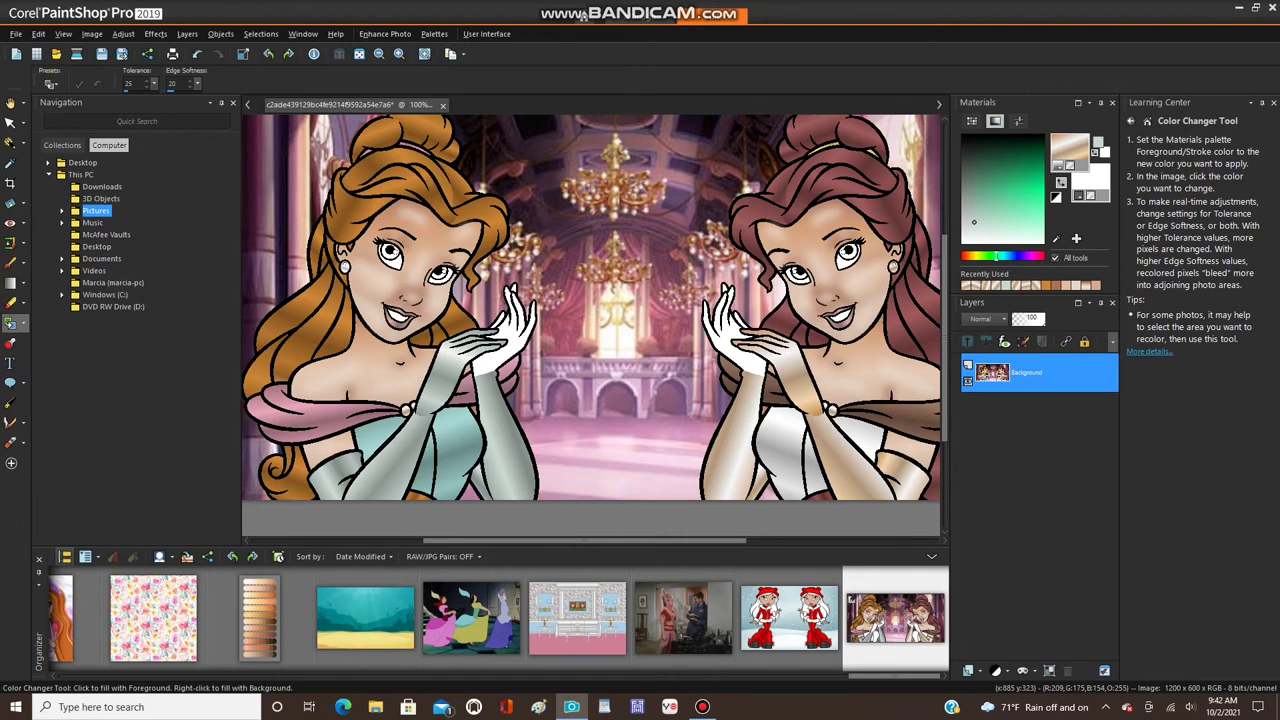
- Select the white raised glove hand of the right princess and flood fill it with the beige gradient
{"action": "left_click", "coordinate": [10, 143]}
{"action": "scroll", "coordinate": [738, 346], "scroll_direction": "up", "scroll_amount": 3}
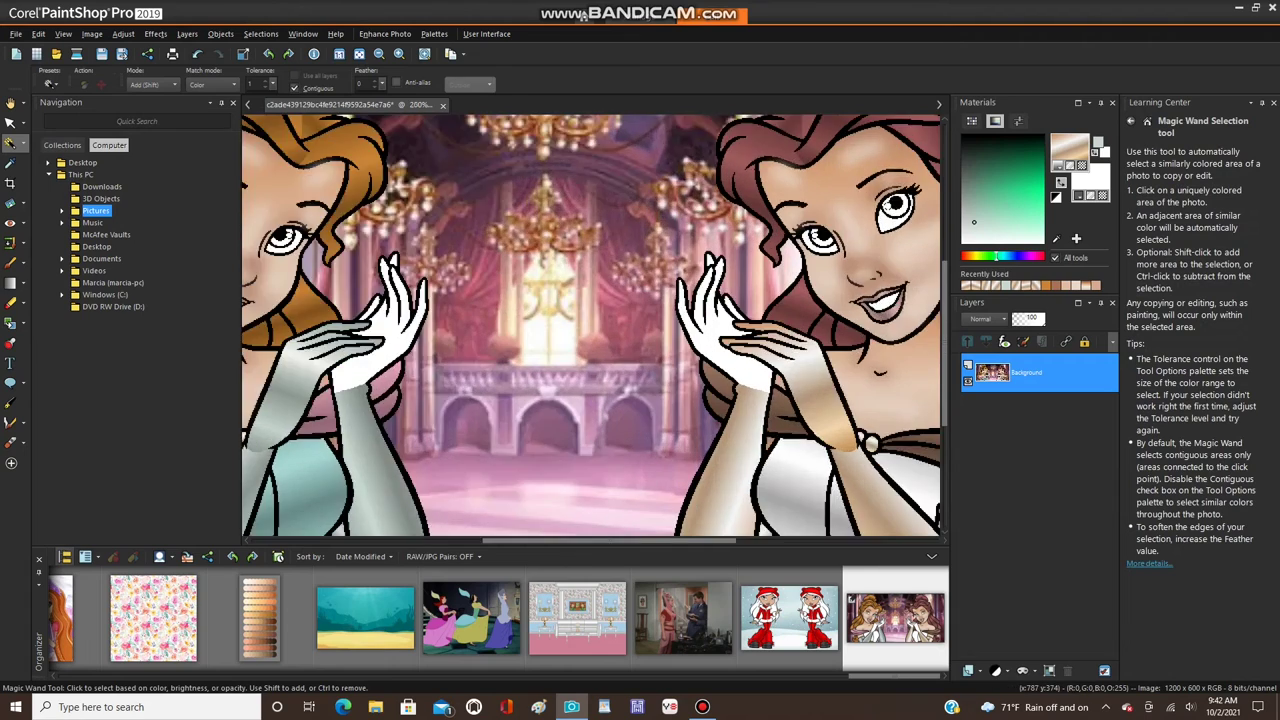
{"action": "scroll", "coordinate": [750, 315], "scroll_direction": "up", "scroll_amount": 3}
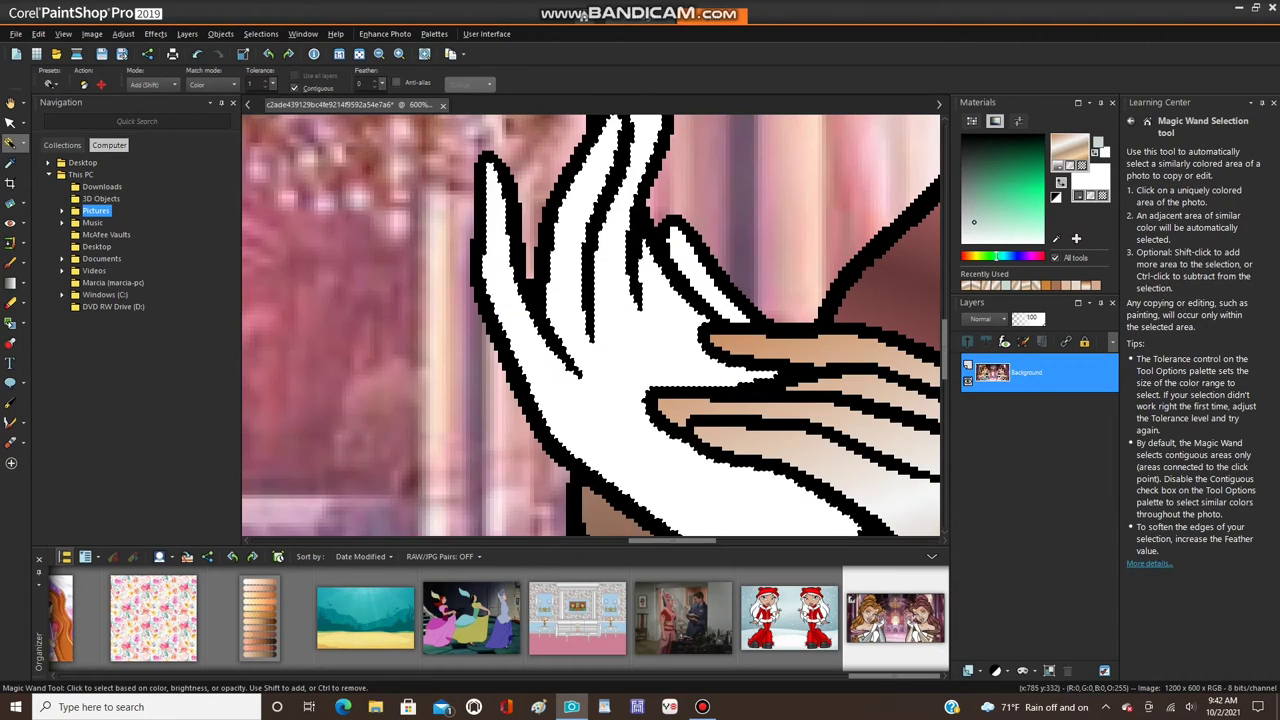
{"action": "scroll", "coordinate": [710, 288], "scroll_direction": "down", "scroll_amount": 3}
{"action": "scroll", "coordinate": [830, 320], "scroll_direction": "down", "scroll_amount": 1}
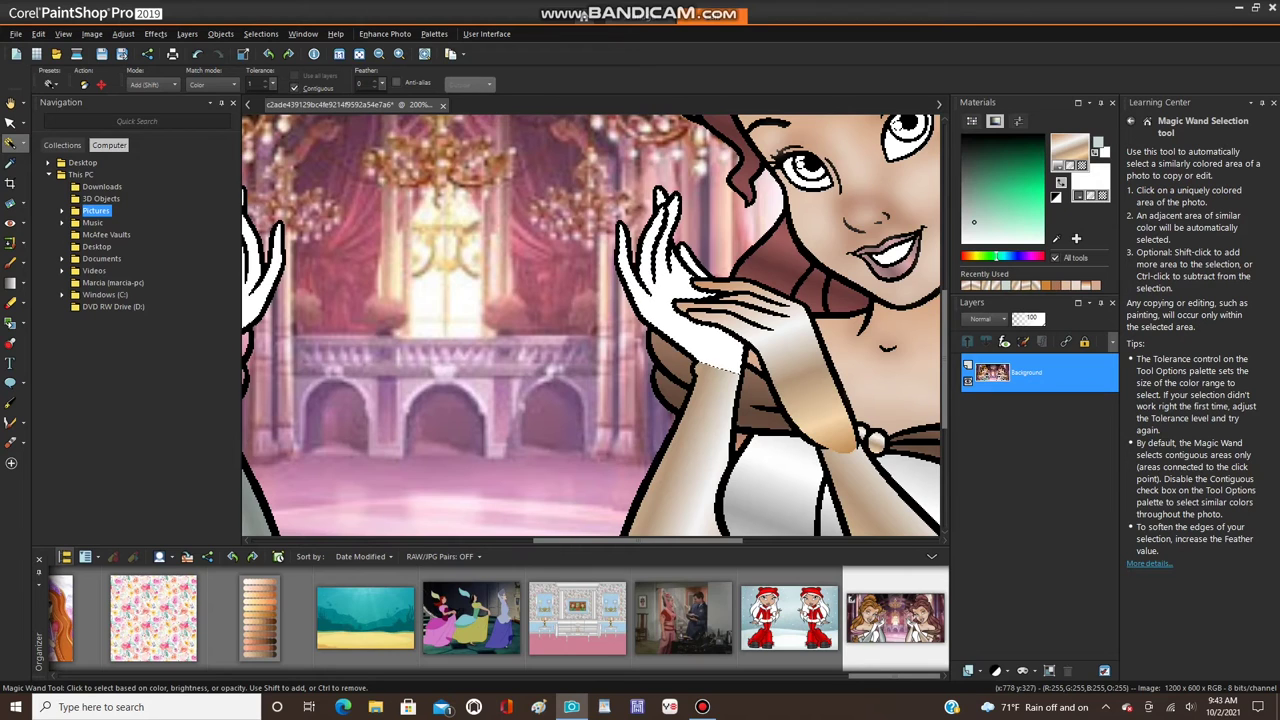
{"action": "left_click", "coordinate": [23, 324]}
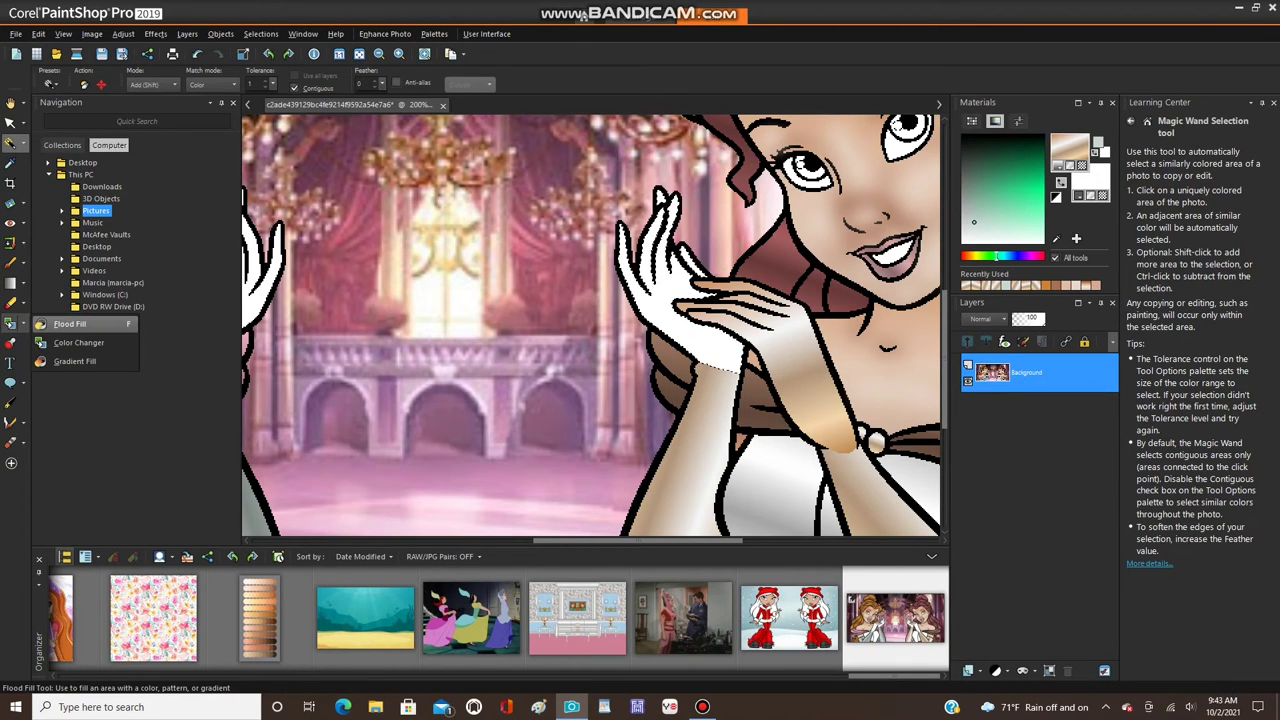
{"action": "left_click", "coordinate": [72, 325]}
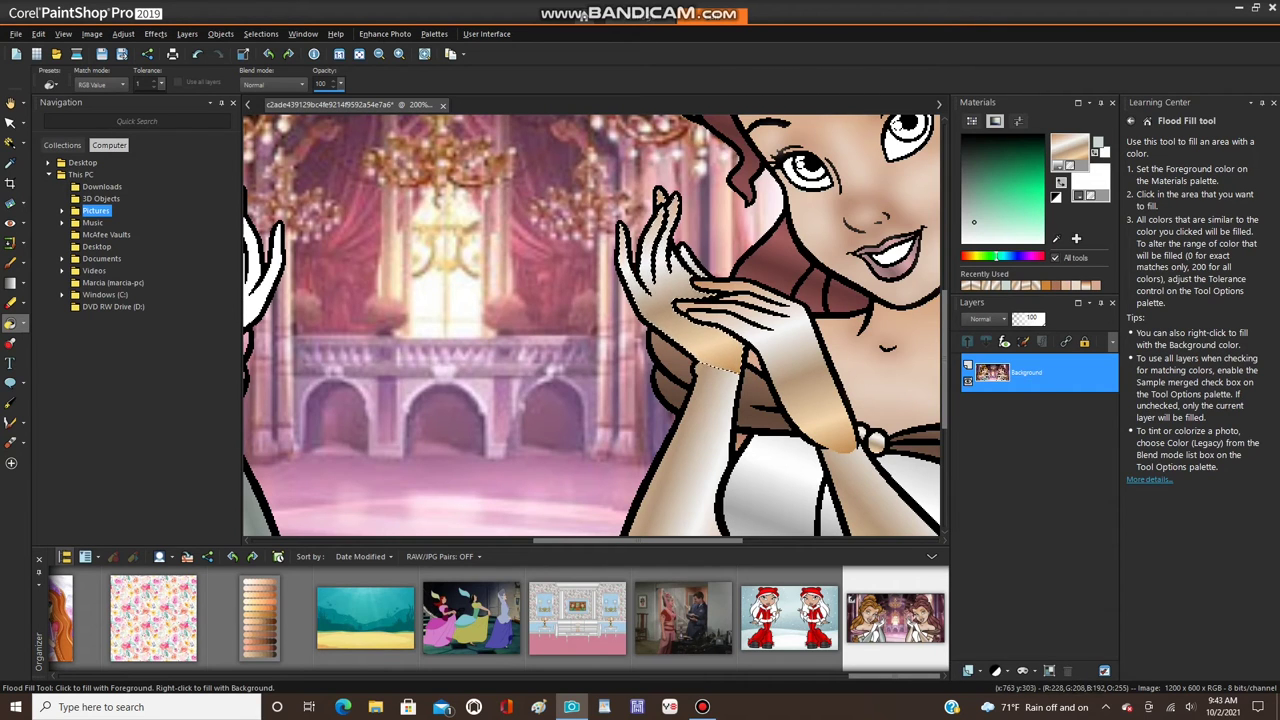
{"action": "scroll", "coordinate": [704, 338], "scroll_direction": "down", "scroll_amount": 2}
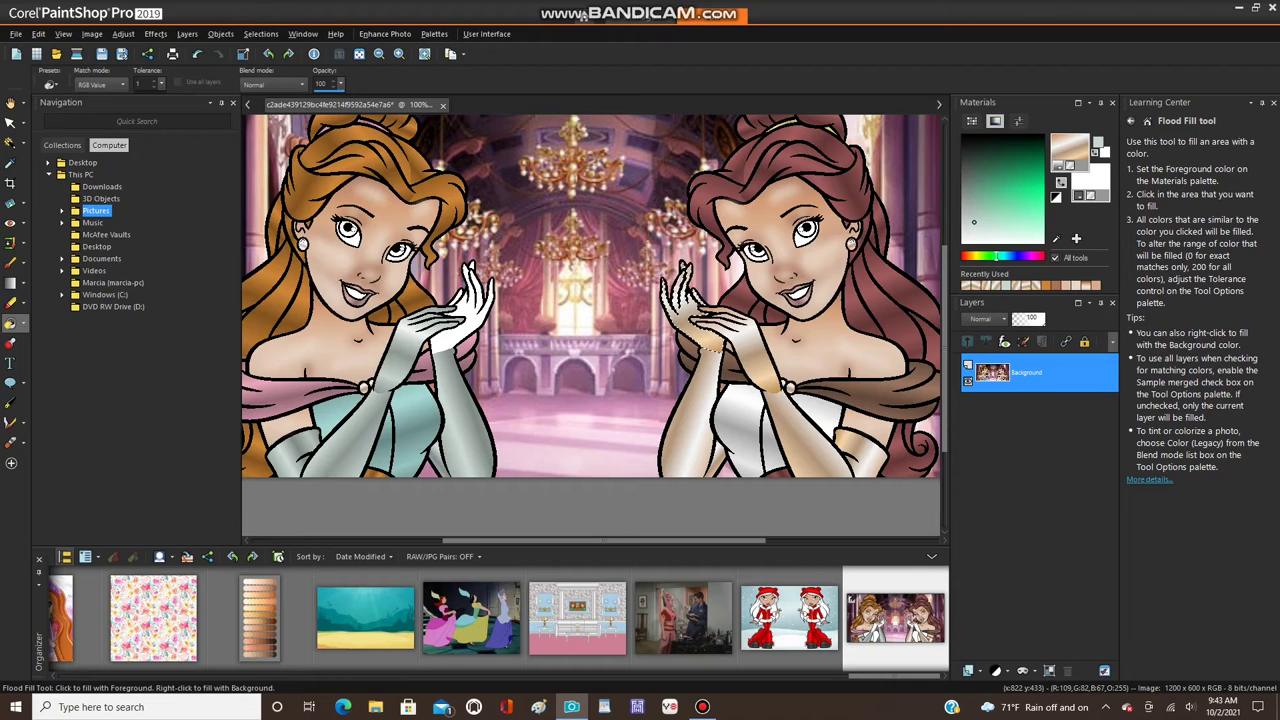
- Mirror the filled raised glove hand horizontally onto the left princess
{"action": "left_click", "coordinate": [92, 33]}
{"action": "mouse_move", "coordinate": [150, 250]}
{"action": "left_click", "coordinate": [294, 250]}
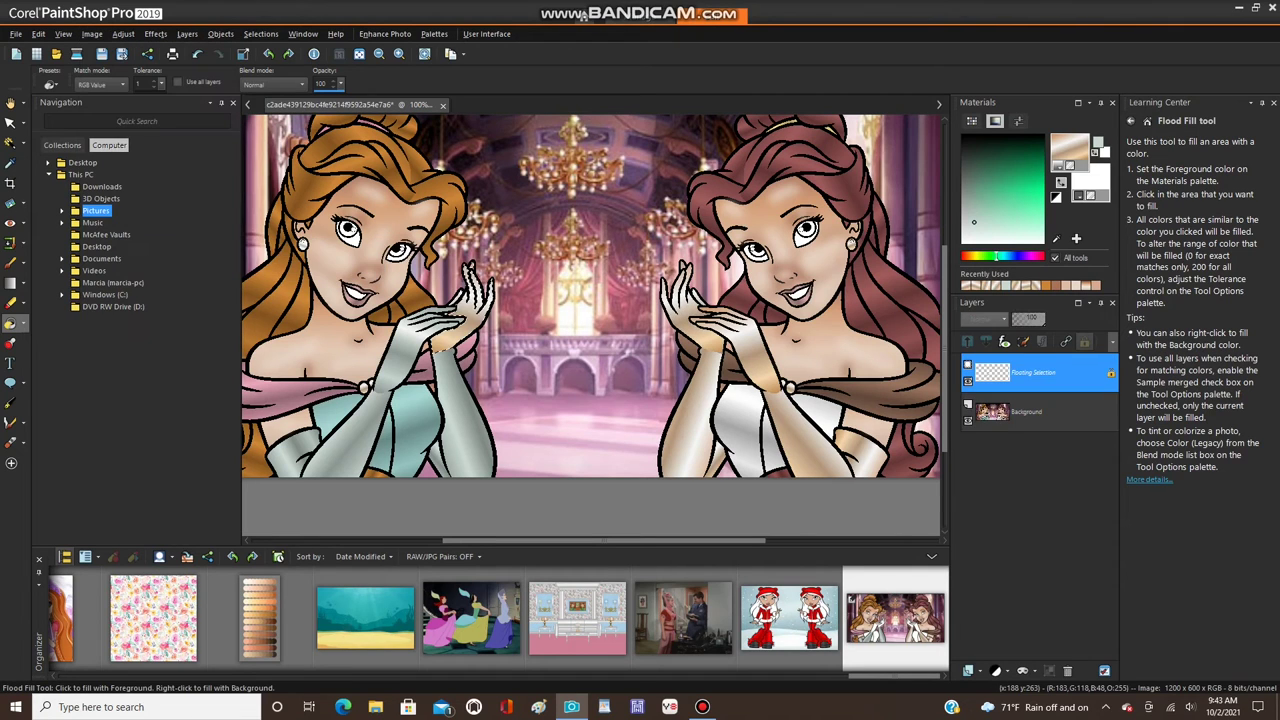
- Recolor the left princess's mirrored raised hand gray-green with the Color Changer and clear the selection
{"action": "left_click", "coordinate": [23, 324]}
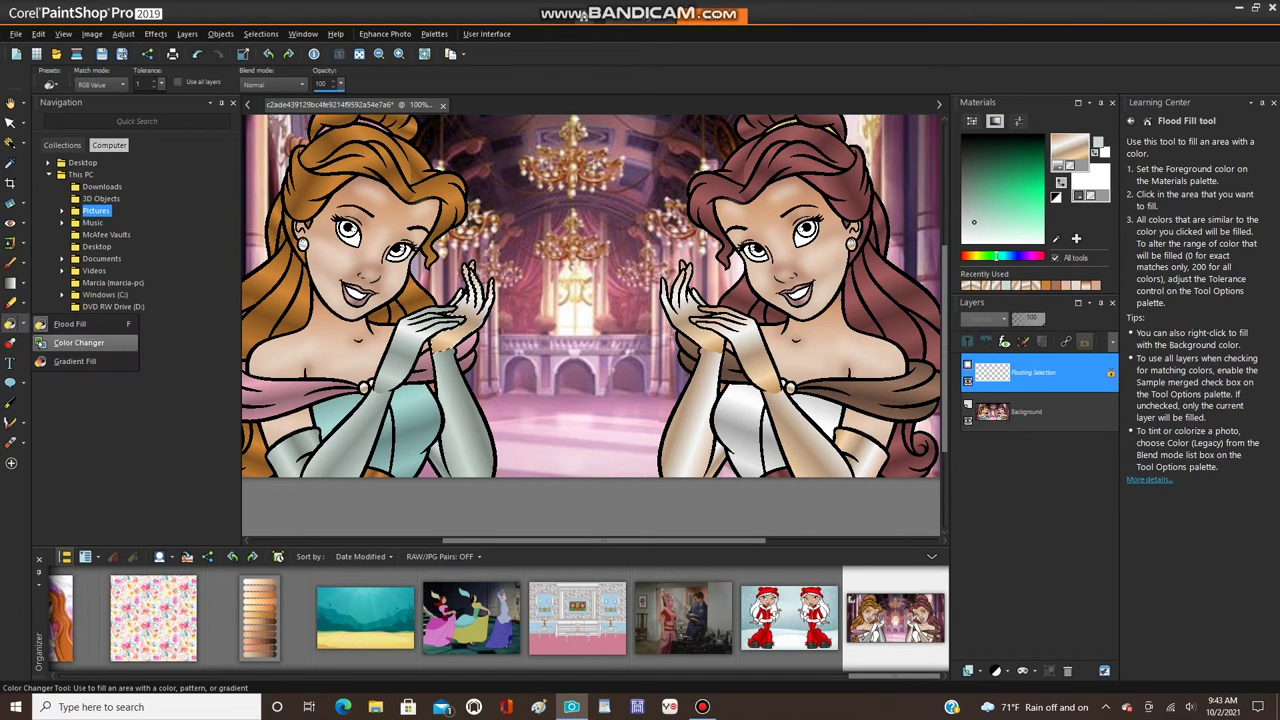
{"action": "left_click", "coordinate": [78, 343]}
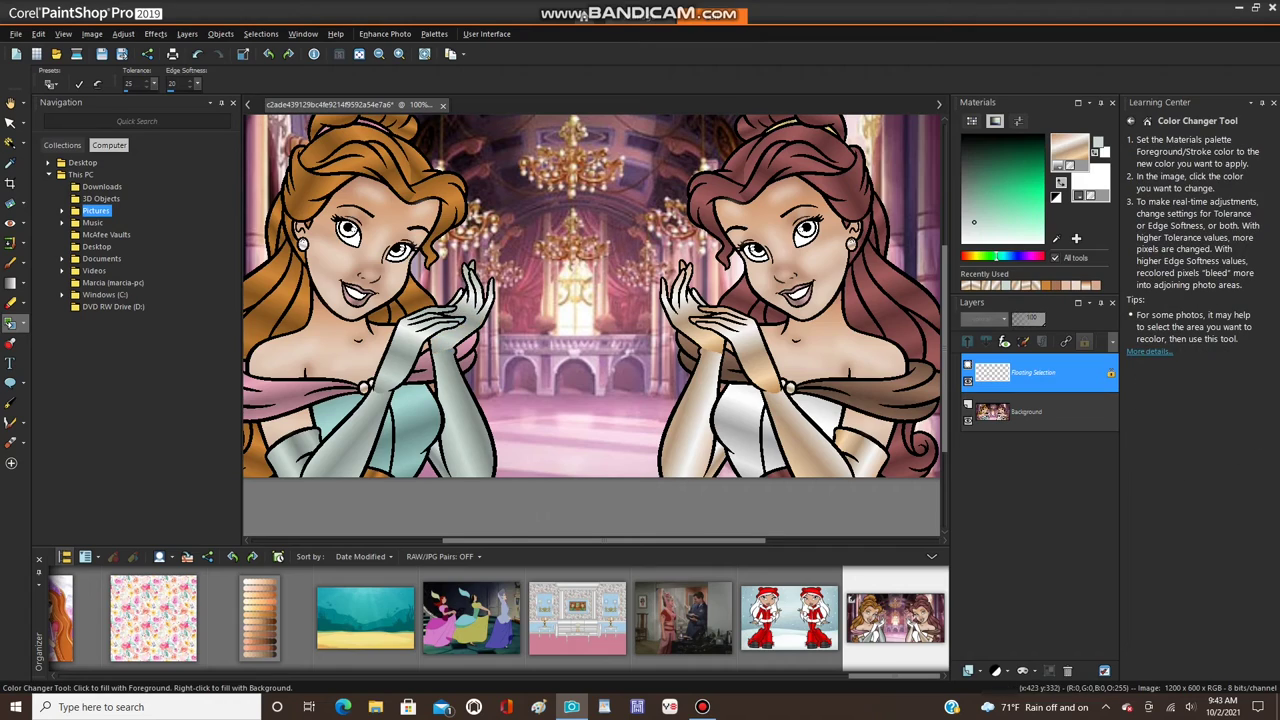
{"action": "scroll", "coordinate": [450, 320], "scroll_direction": "up", "scroll_amount": 2}
{"action": "scroll", "coordinate": [450, 320], "scroll_direction": "down", "scroll_amount": 2}
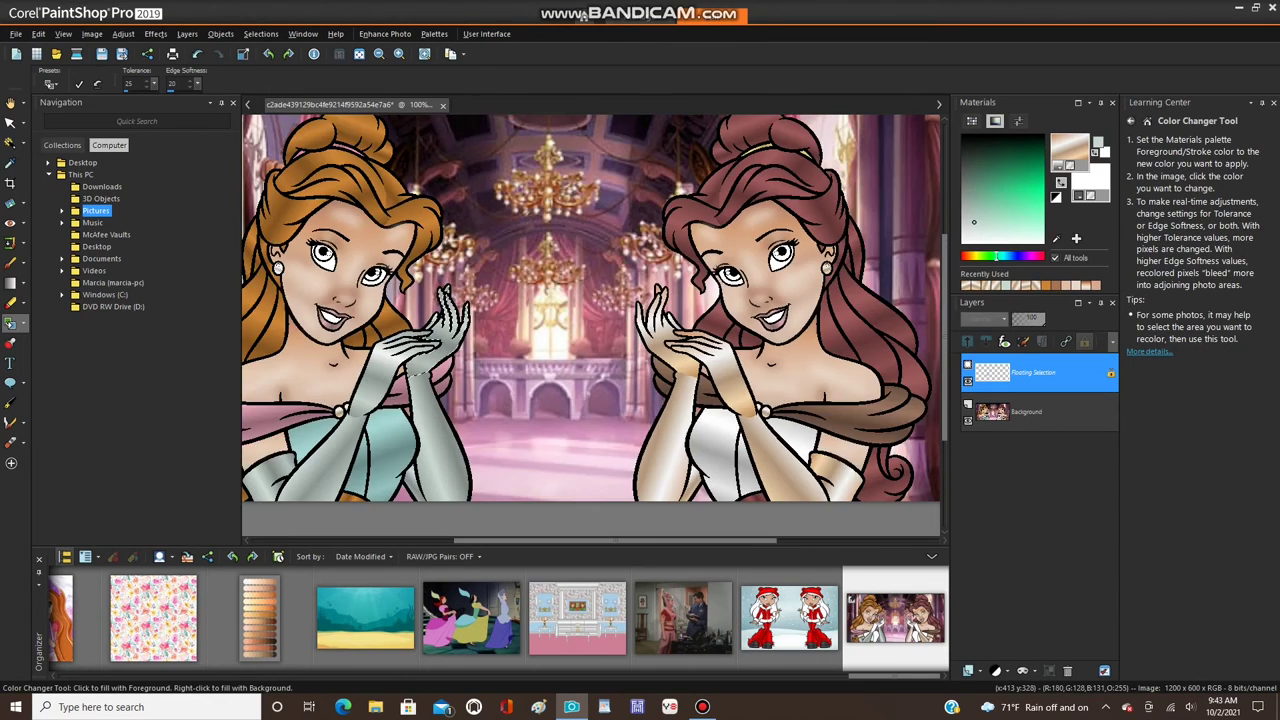
{"action": "scroll", "coordinate": [430, 330], "scroll_direction": "up", "scroll_amount": 5}
{"action": "scroll", "coordinate": [580, 333], "scroll_direction": "down", "scroll_amount": 6}
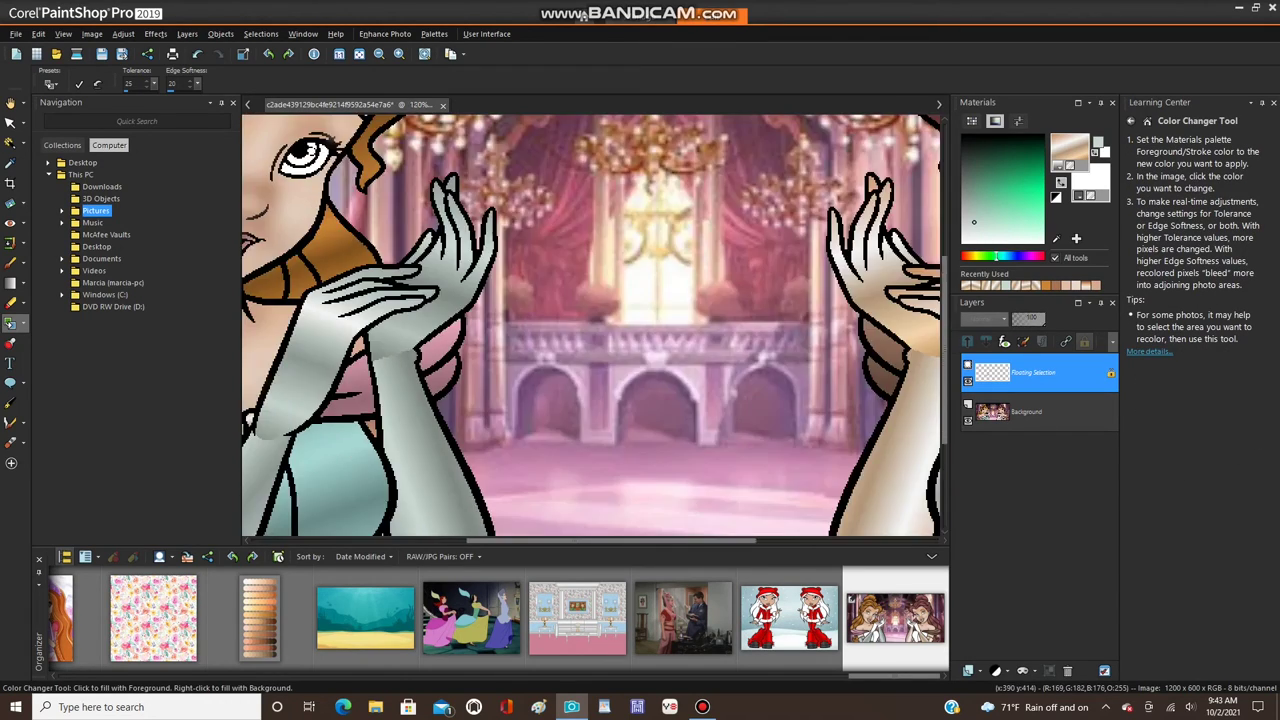
{"action": "left_click", "coordinate": [262, 34]}
{"action": "left_click", "coordinate": [282, 70]}
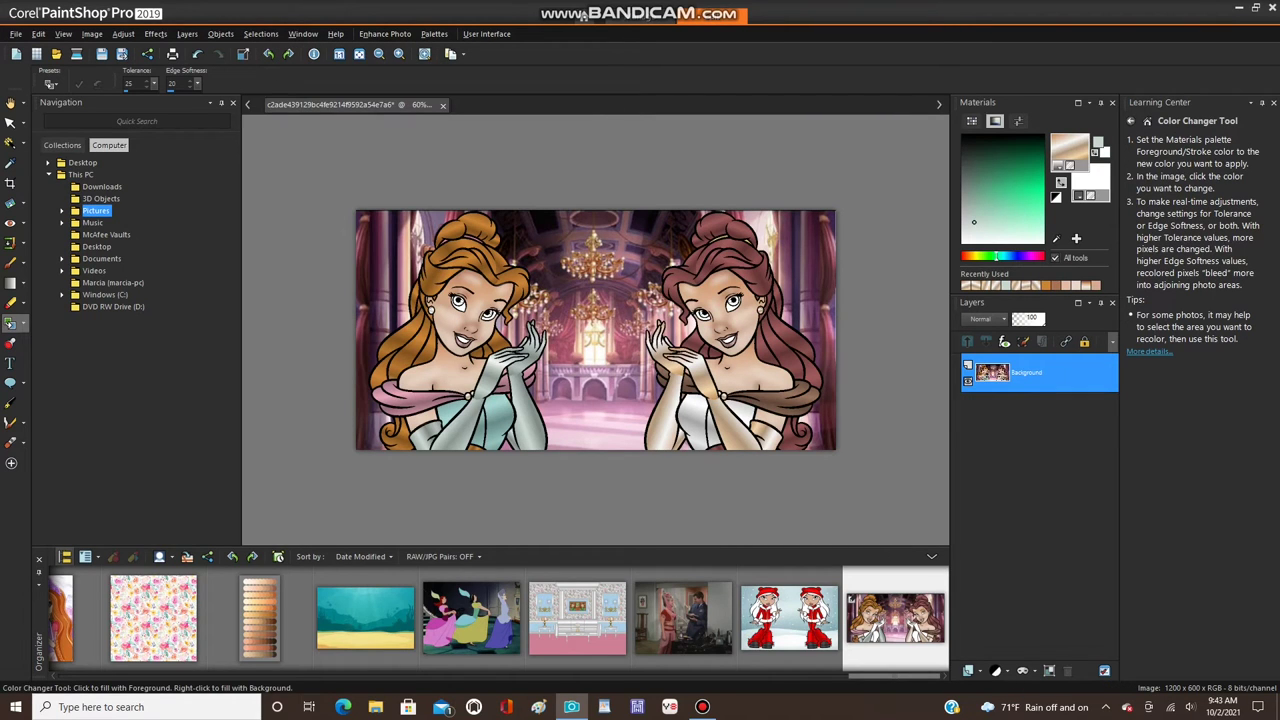
- Set the foreground color to black and outline the highlights in both of the right princess's eyes with the 1-pixel Paint Brush
{"action": "scroll", "coordinate": [742, 295], "scroll_direction": "up", "scroll_amount": 6}
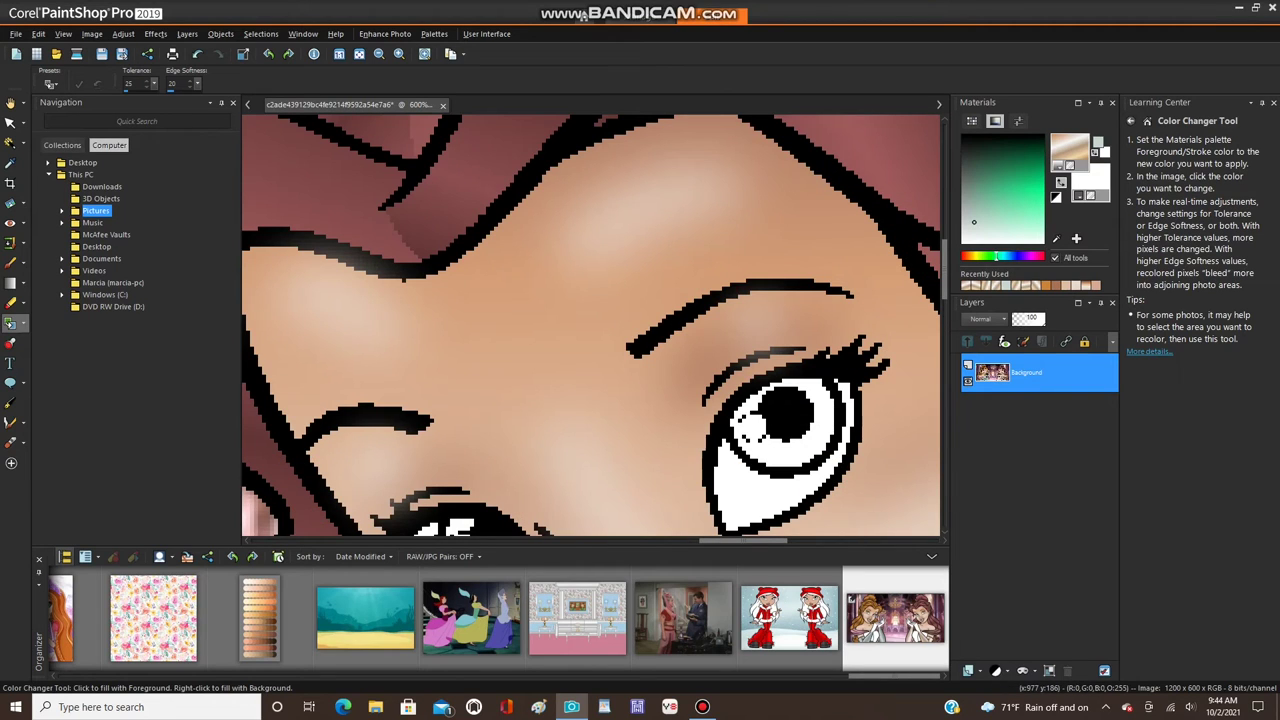
{"action": "left_click", "coordinate": [963, 257]}
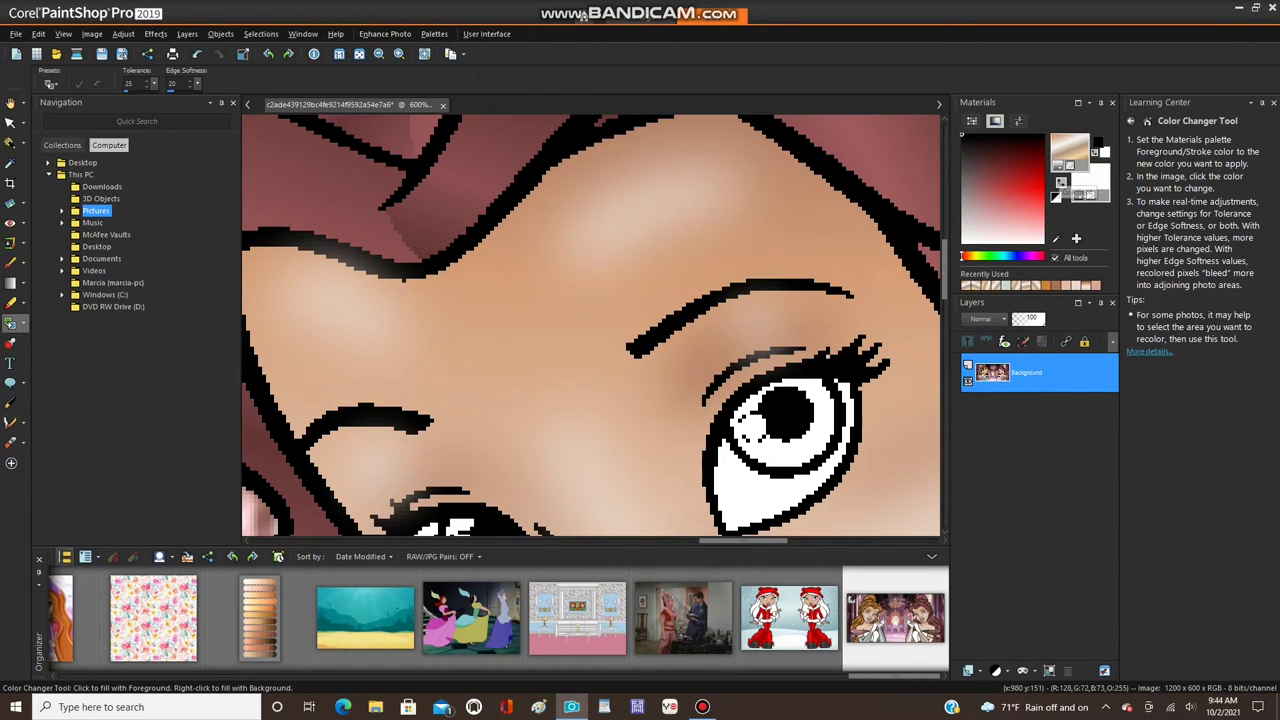
{"action": "scroll", "coordinate": [786, 300], "scroll_direction": "down", "scroll_amount": 2}
{"action": "key", "text": "b"}
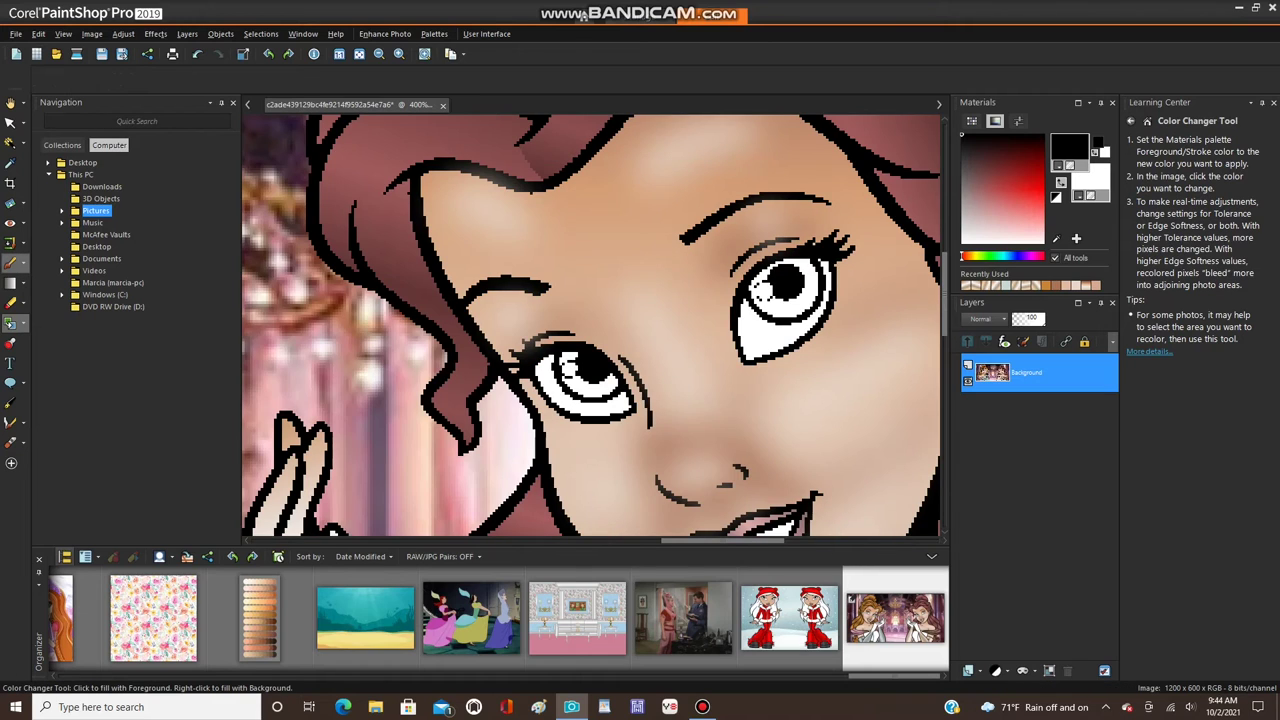
{"action": "scroll", "coordinate": [740, 295], "scroll_direction": "up", "scroll_amount": 5}
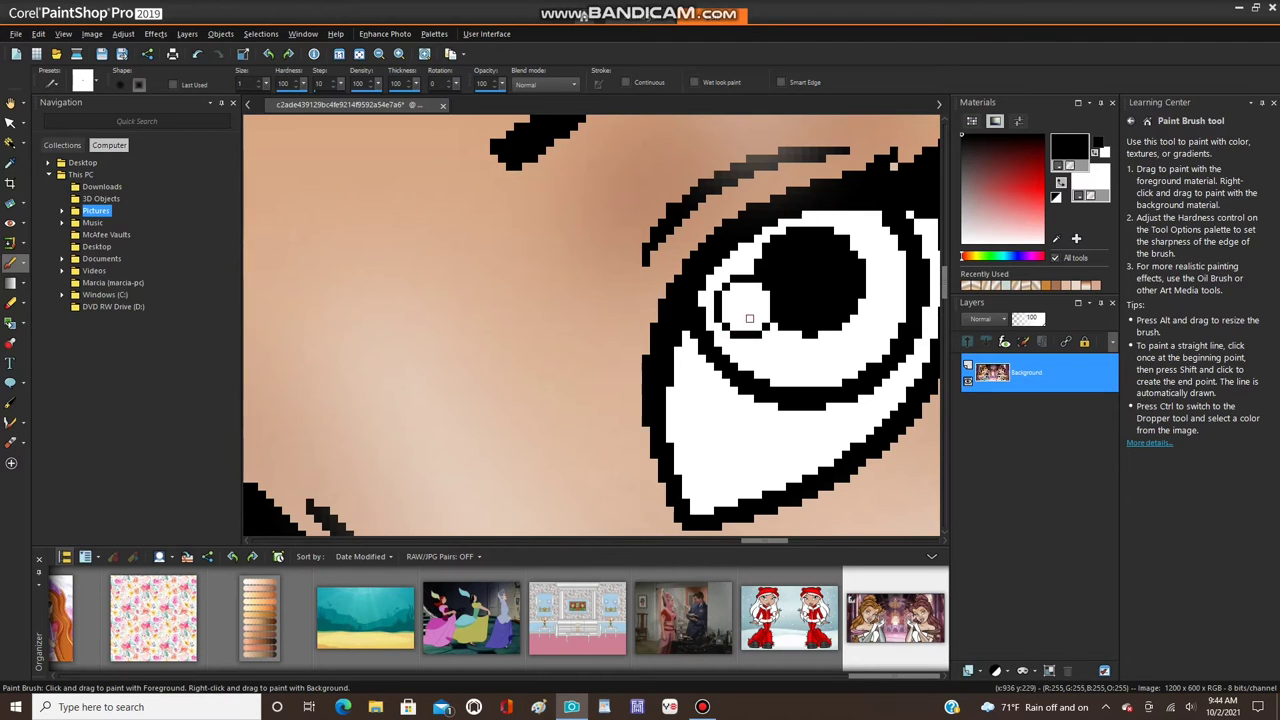
{"action": "scroll", "coordinate": [749, 318], "scroll_direction": "down", "scroll_amount": 5}
{"action": "scroll", "coordinate": [572, 338], "scroll_direction": "up", "scroll_amount": 5}
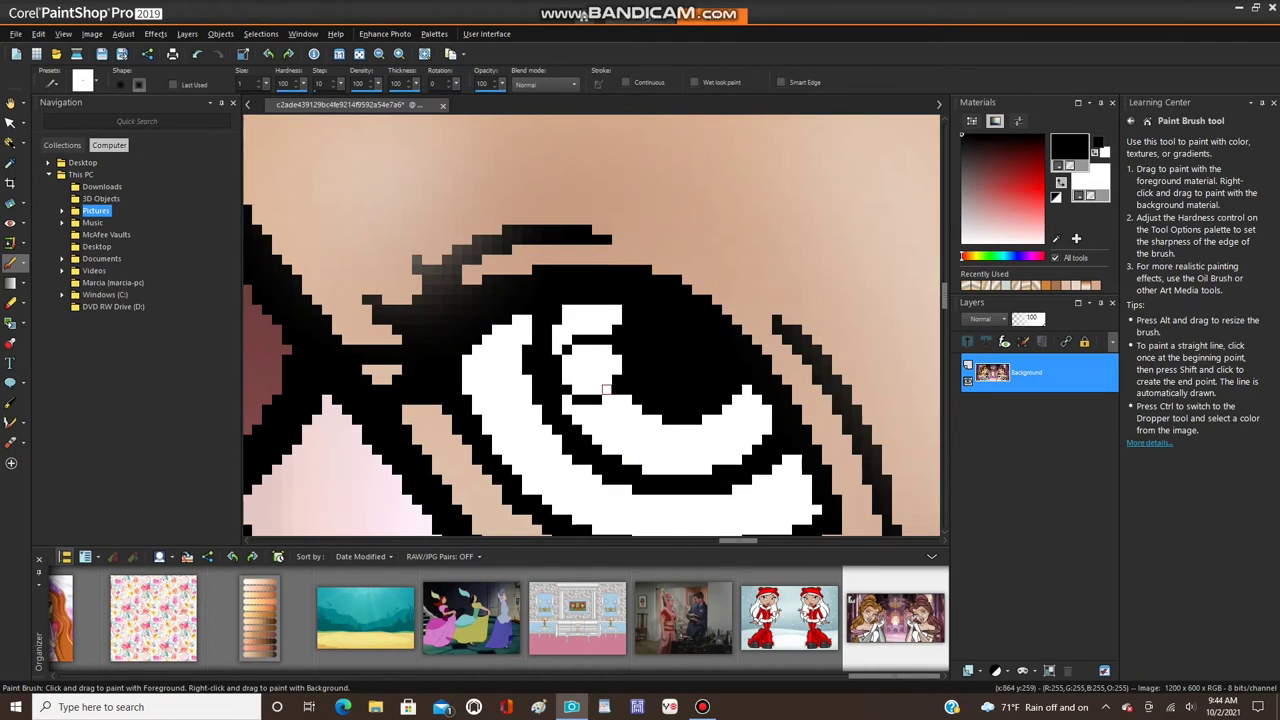
{"action": "scroll", "coordinate": [596, 359], "scroll_direction": "down", "scroll_amount": 5}
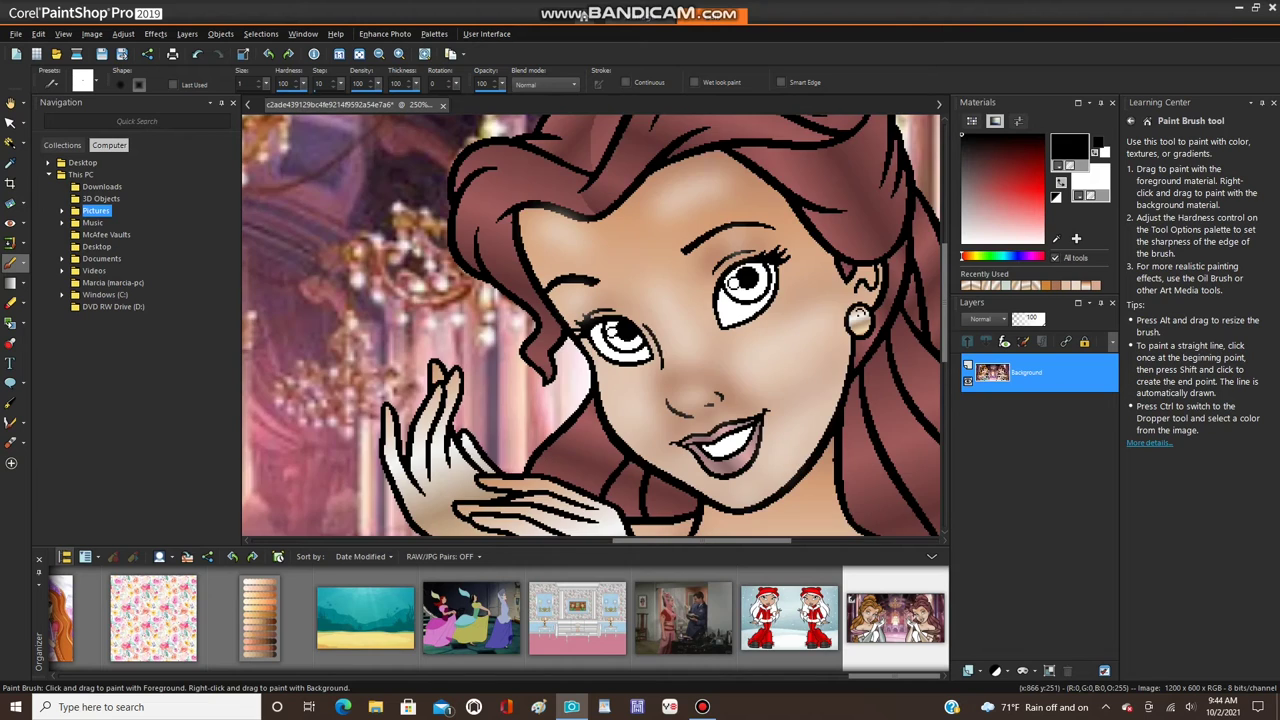
{"action": "scroll", "coordinate": [605, 360], "scroll_direction": "up", "scroll_amount": 5}
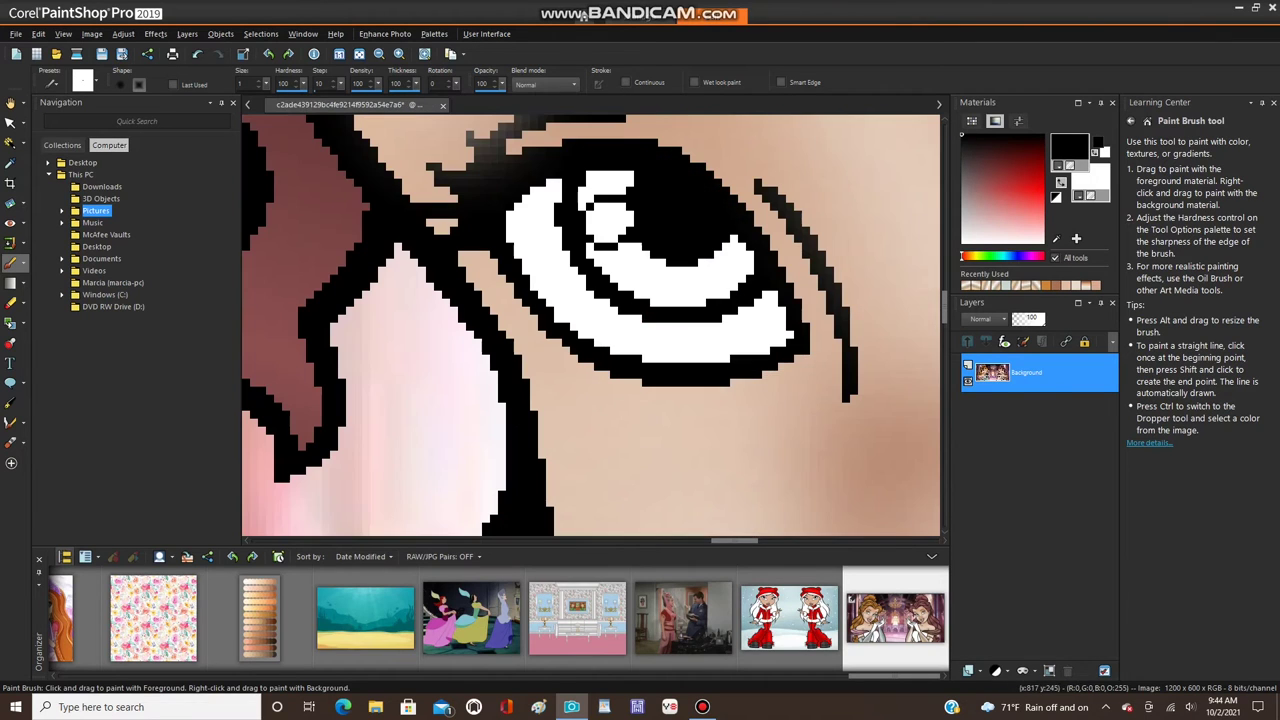
- Select the black pupils and highlight outlines in both of the right princess's eyes with the Magic Wand
{"action": "left_click", "coordinate": [10, 143]}
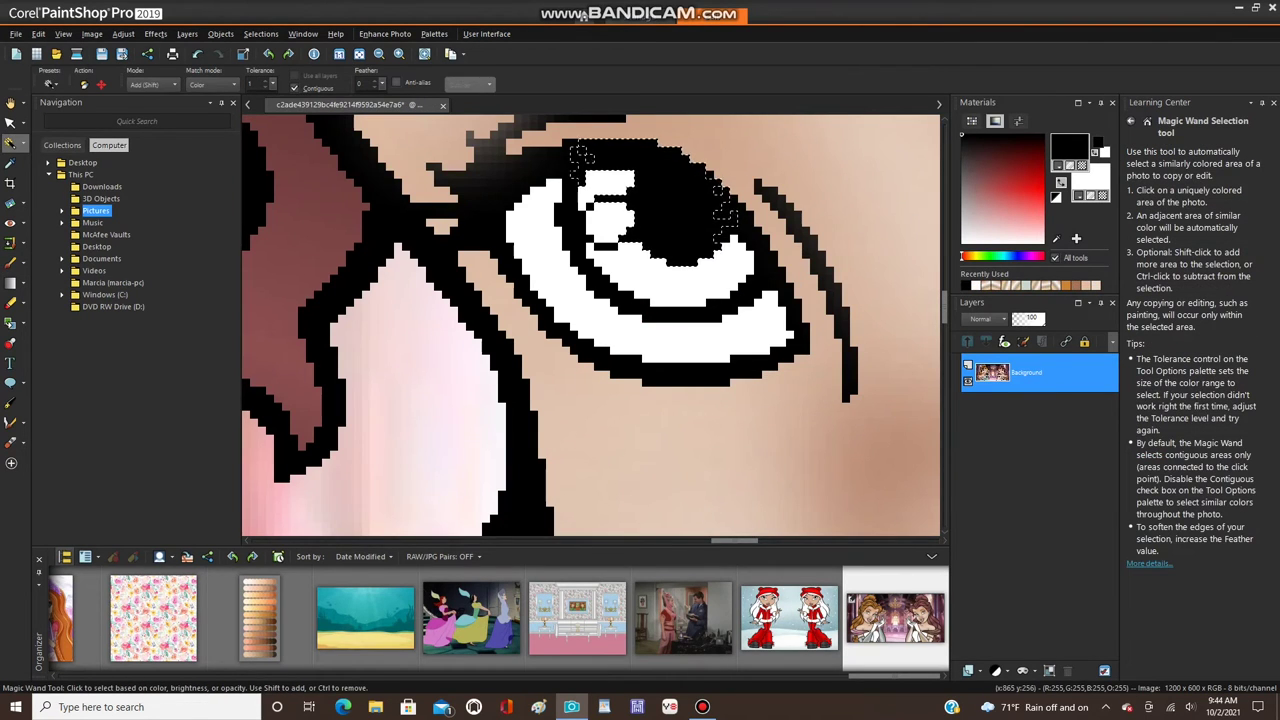
{"action": "left_click", "coordinate": [582, 156]}
{"action": "scroll", "coordinate": [580, 152], "scroll_direction": "down", "scroll_amount": 5}
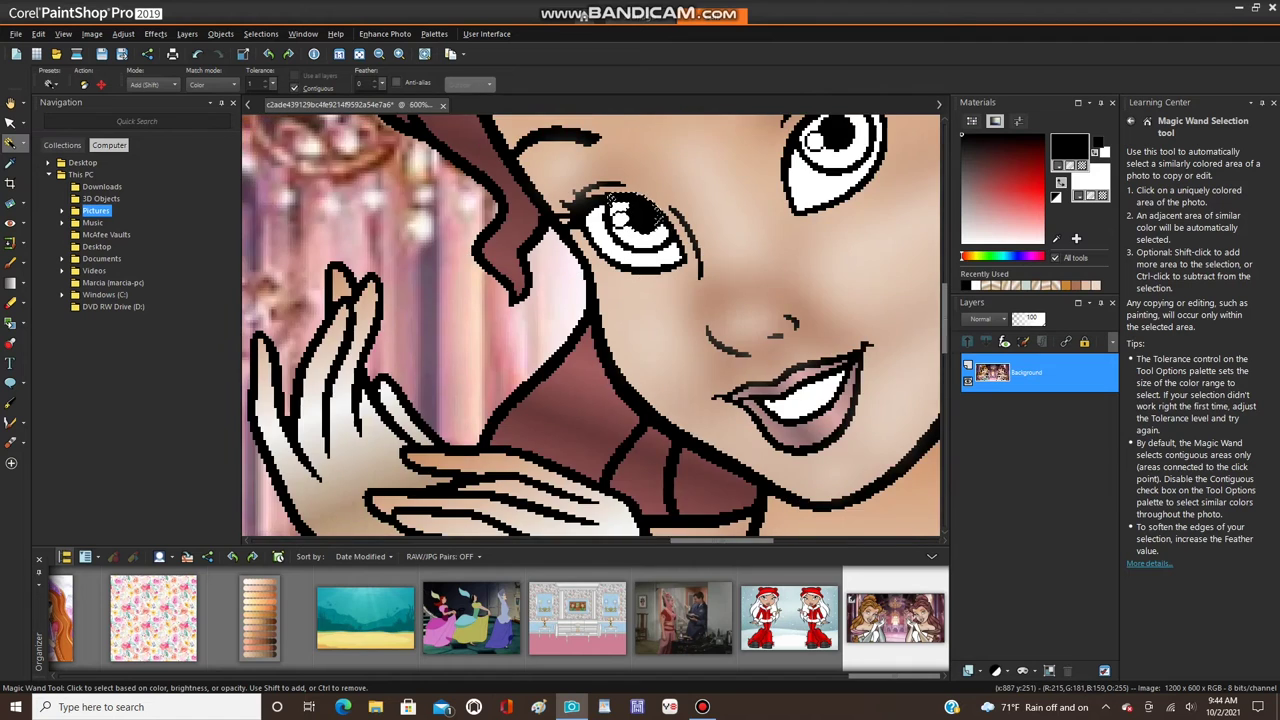
{"action": "scroll", "coordinate": [530, 160], "scroll_direction": "up", "scroll_amount": 3}
{"action": "scroll", "coordinate": [515, 160], "scroll_direction": "down", "scroll_amount": 3}
{"action": "scroll", "coordinate": [509, 182], "scroll_direction": "up", "scroll_amount": 4}
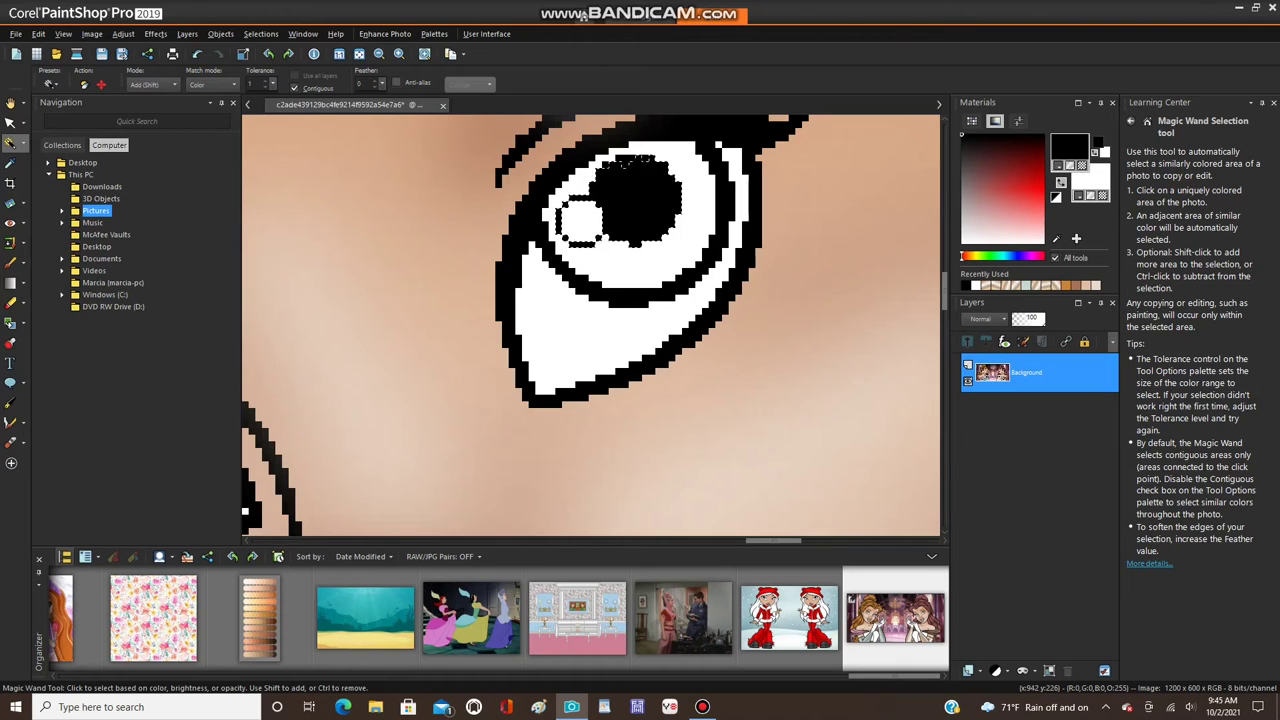
{"action": "scroll", "coordinate": [620, 190], "scroll_direction": "down", "scroll_amount": 4}
{"action": "scroll", "coordinate": [620, 190], "scroll_direction": "up", "scroll_amount": 6}
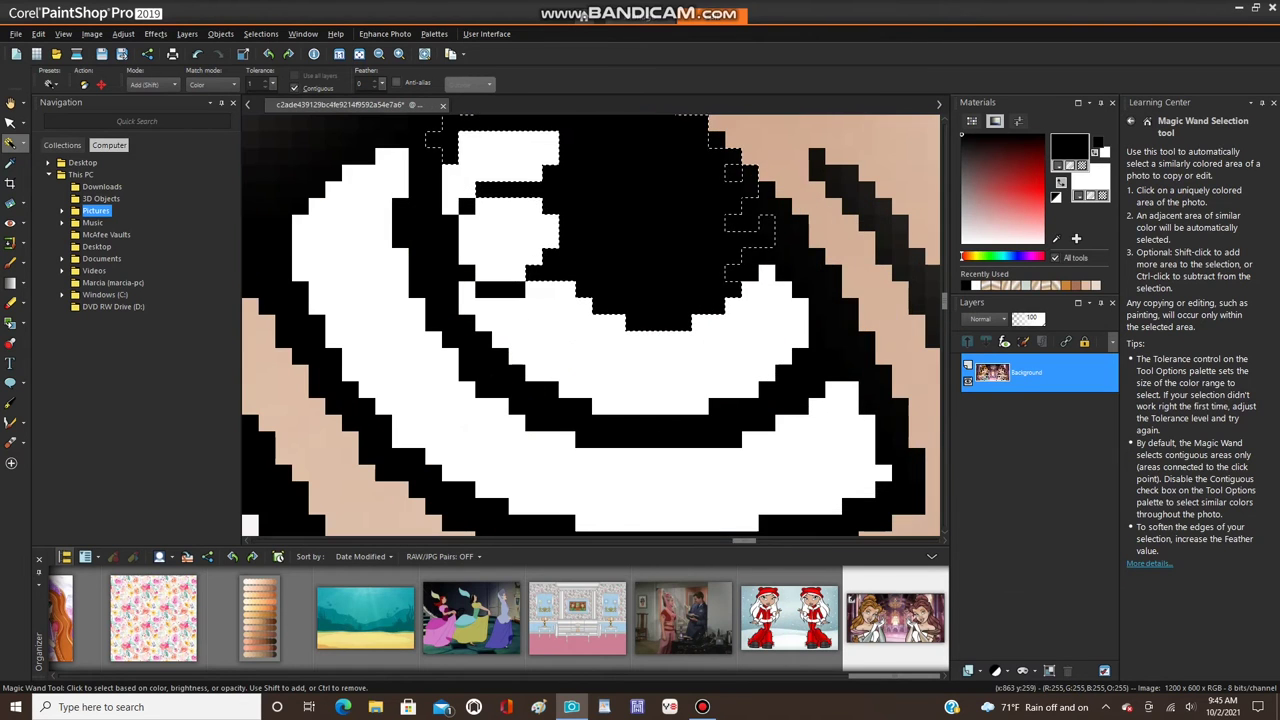
{"action": "scroll", "coordinate": [485, 250], "scroll_direction": "down", "scroll_amount": 2}
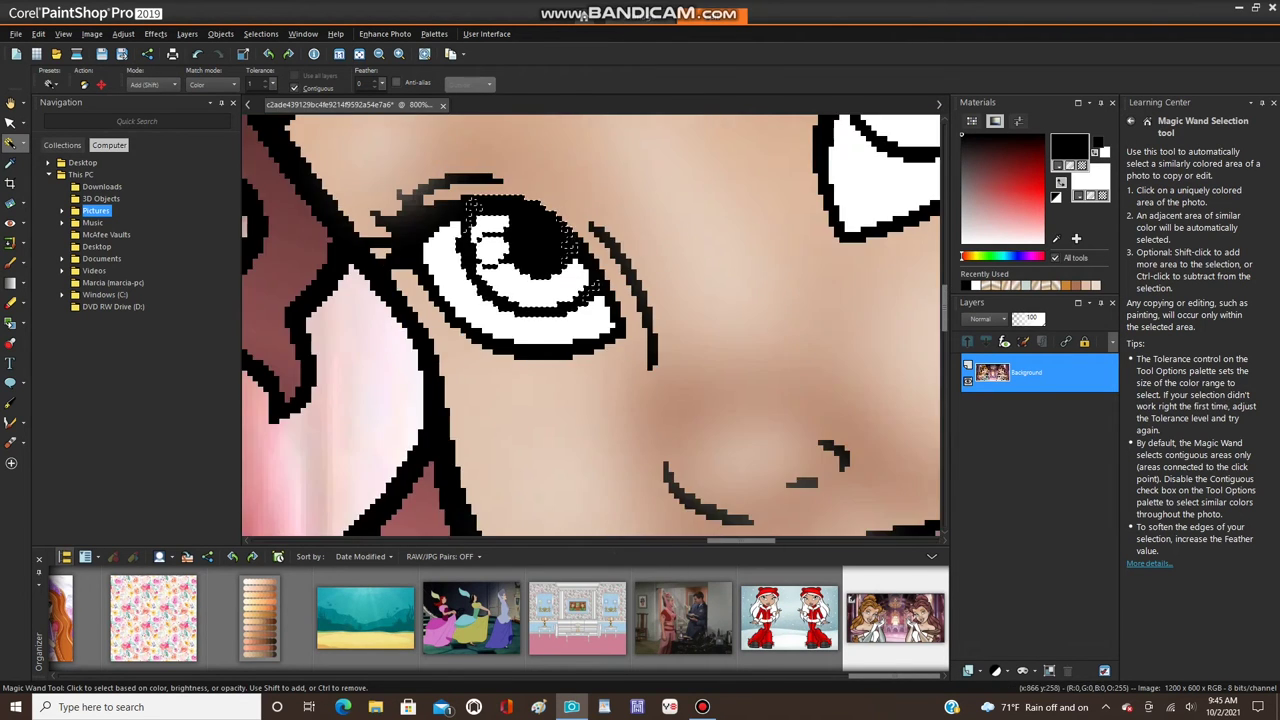
{"action": "scroll", "coordinate": [492, 273], "scroll_direction": "down", "scroll_amount": 6}
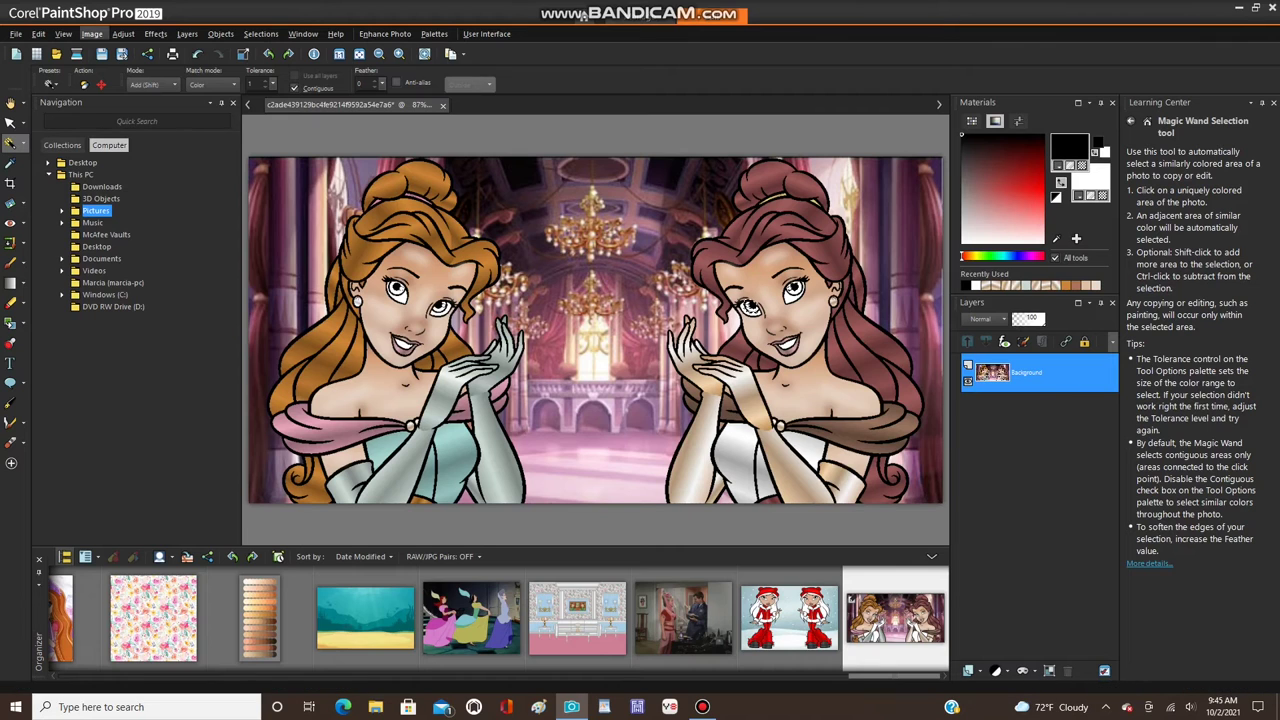
- Mirror the selected eye details horizontally onto the left princess and clear the selection
{"action": "left_click", "coordinate": [92, 34]}
{"action": "mouse_move", "coordinate": [140, 250]}
{"action": "left_click", "coordinate": [296, 250]}
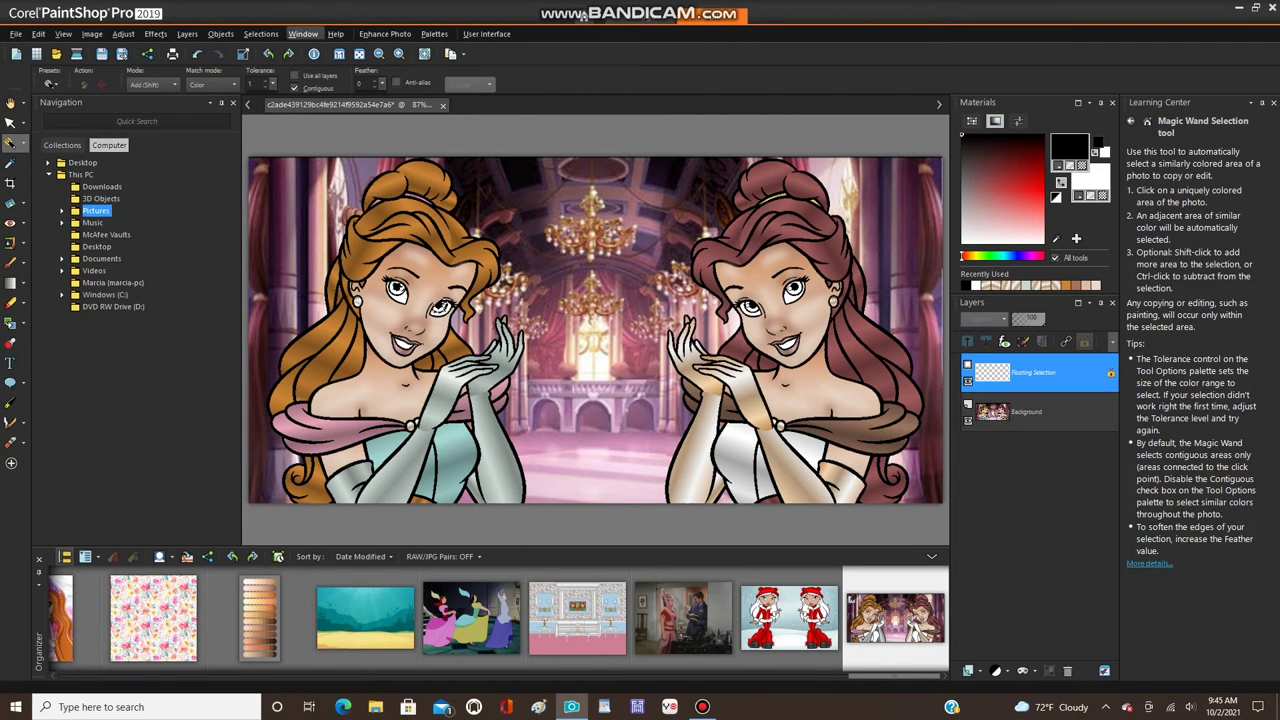
{"action": "left_click", "coordinate": [263, 34]}
{"action": "left_click", "coordinate": [285, 70]}
{"action": "scroll", "coordinate": [342, 315], "scroll_direction": "up", "scroll_amount": 2}
{"action": "scroll", "coordinate": [381, 288], "scroll_direction": "up", "scroll_amount": 5}
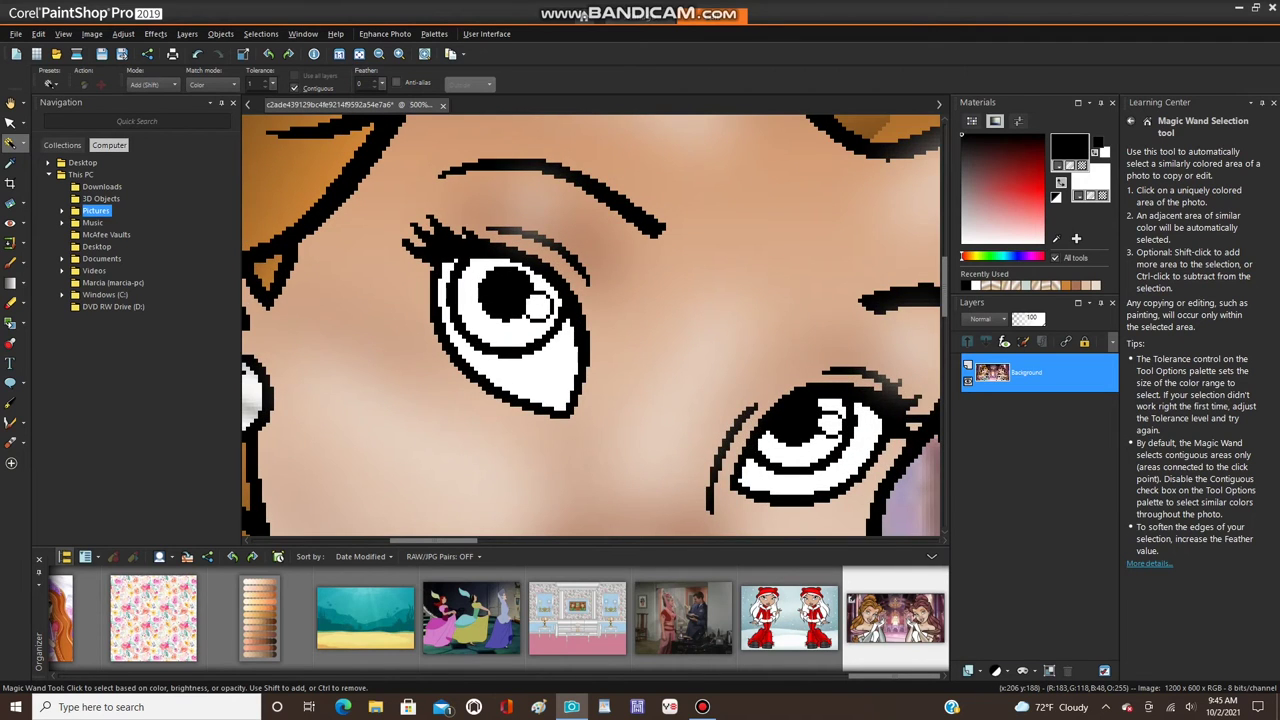
{"action": "scroll", "coordinate": [580, 330], "scroll_direction": "down", "scroll_amount": 5}
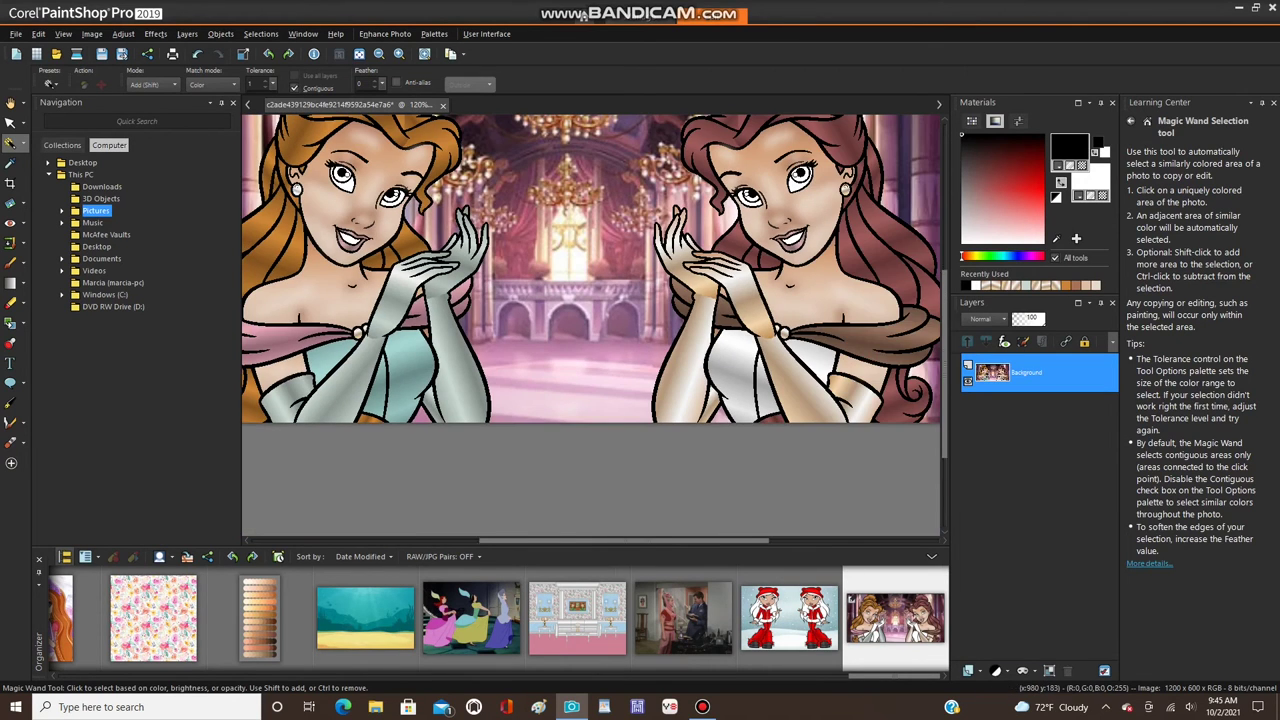
- Set the foreground material to the Rustic Metals gradient, inverted and with an angle of 0
{"action": "scroll", "coordinate": [828, 147], "scroll_direction": "up", "scroll_amount": 3}
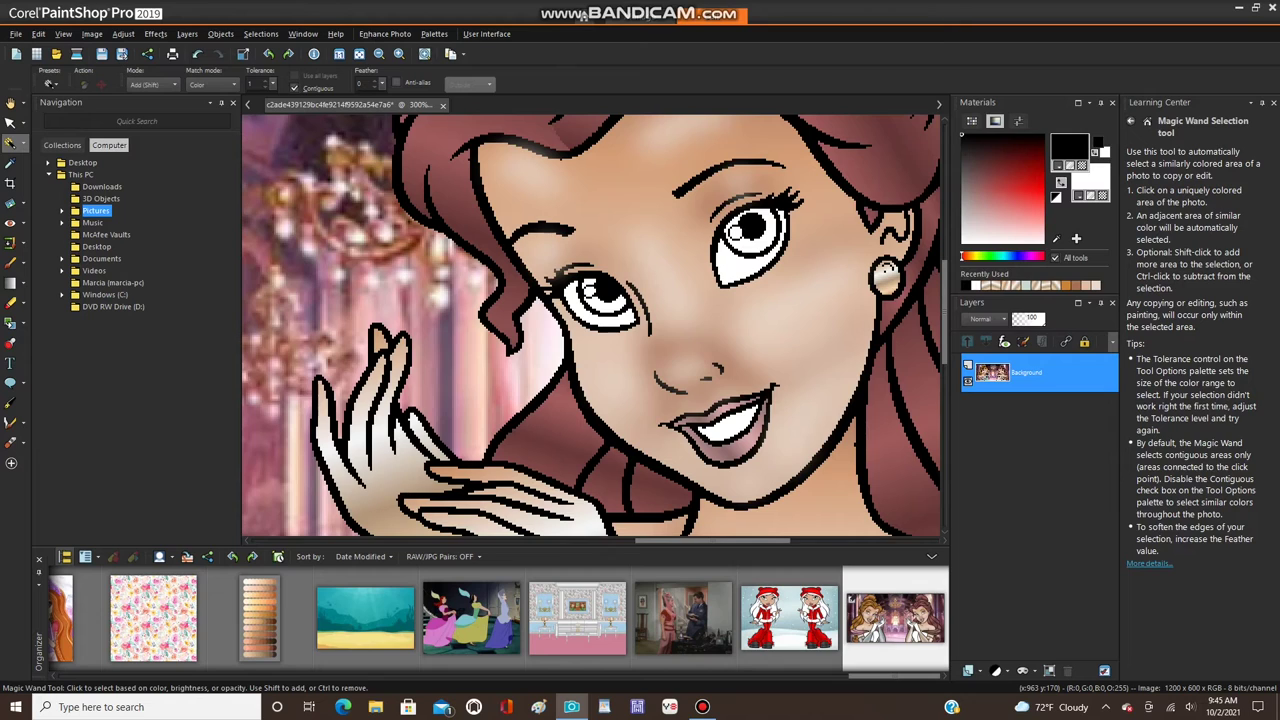
{"action": "left_click", "coordinate": [1070, 166]}
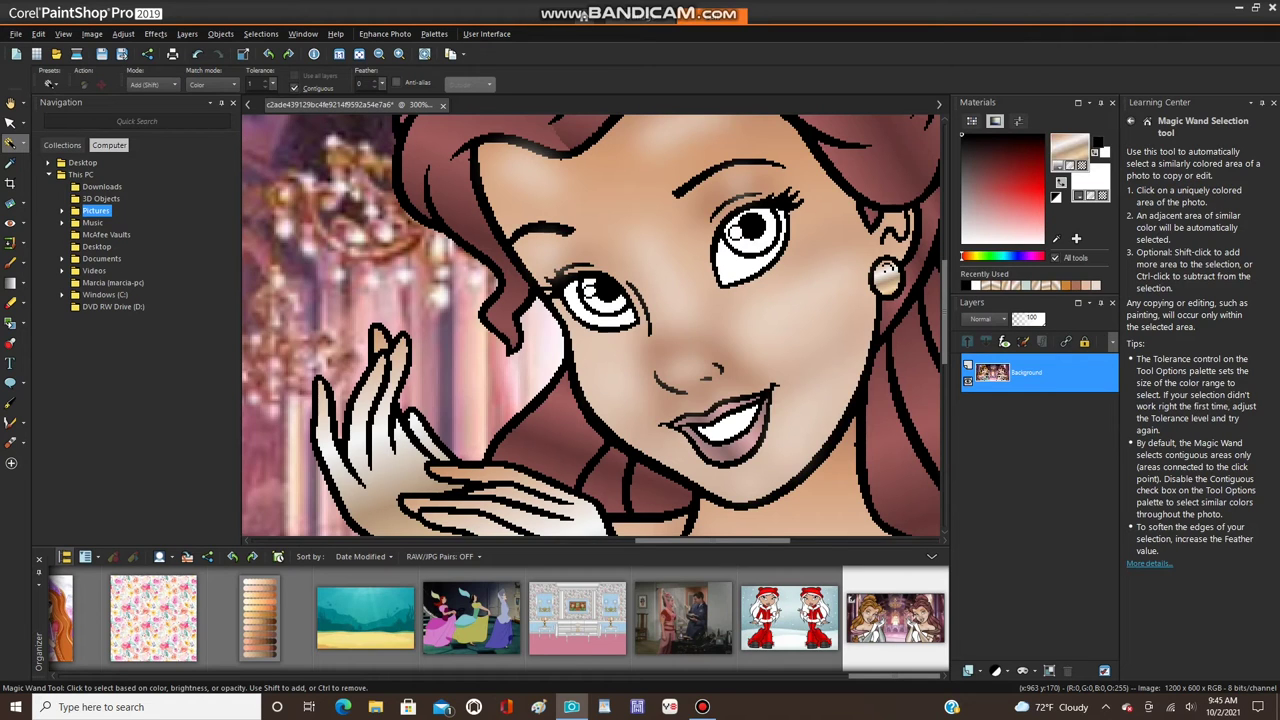
{"action": "left_click", "coordinate": [1070, 147]}
{"action": "key", "text": "BackSpace"}
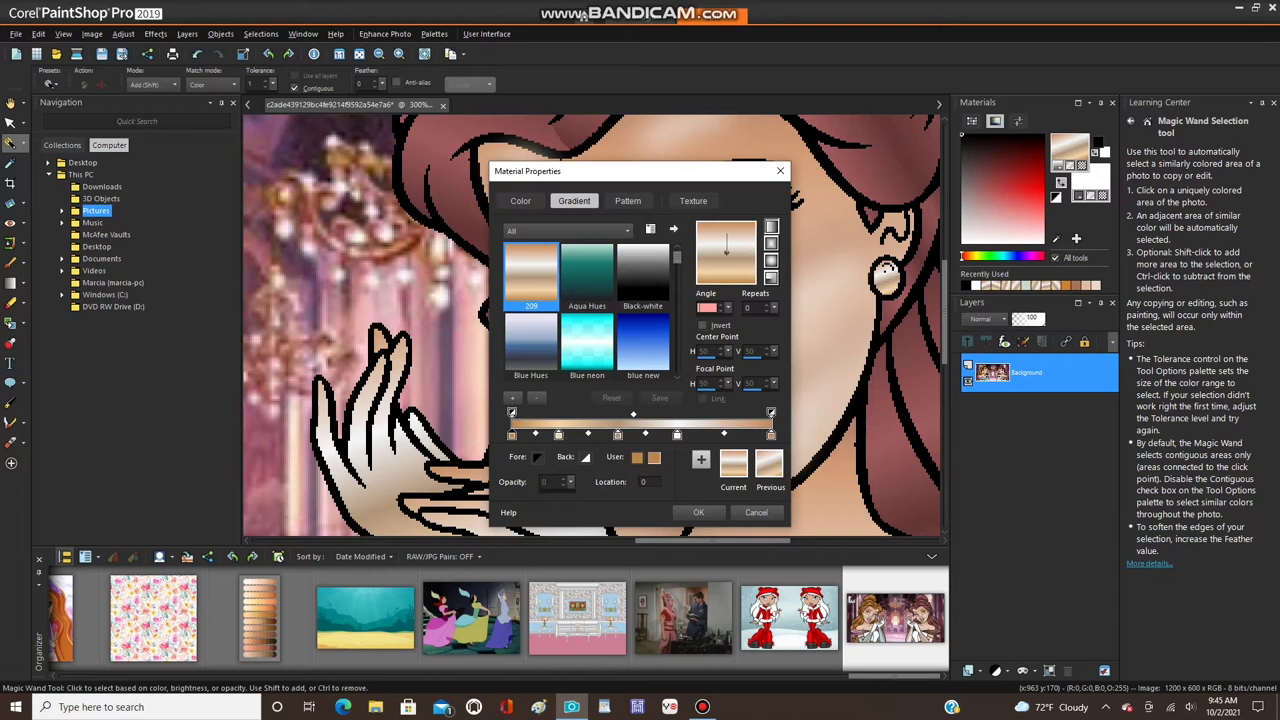
{"action": "left_click", "coordinate": [703, 325]}
{"action": "scroll", "coordinate": [587, 305], "scroll_direction": "down", "scroll_amount": 5}
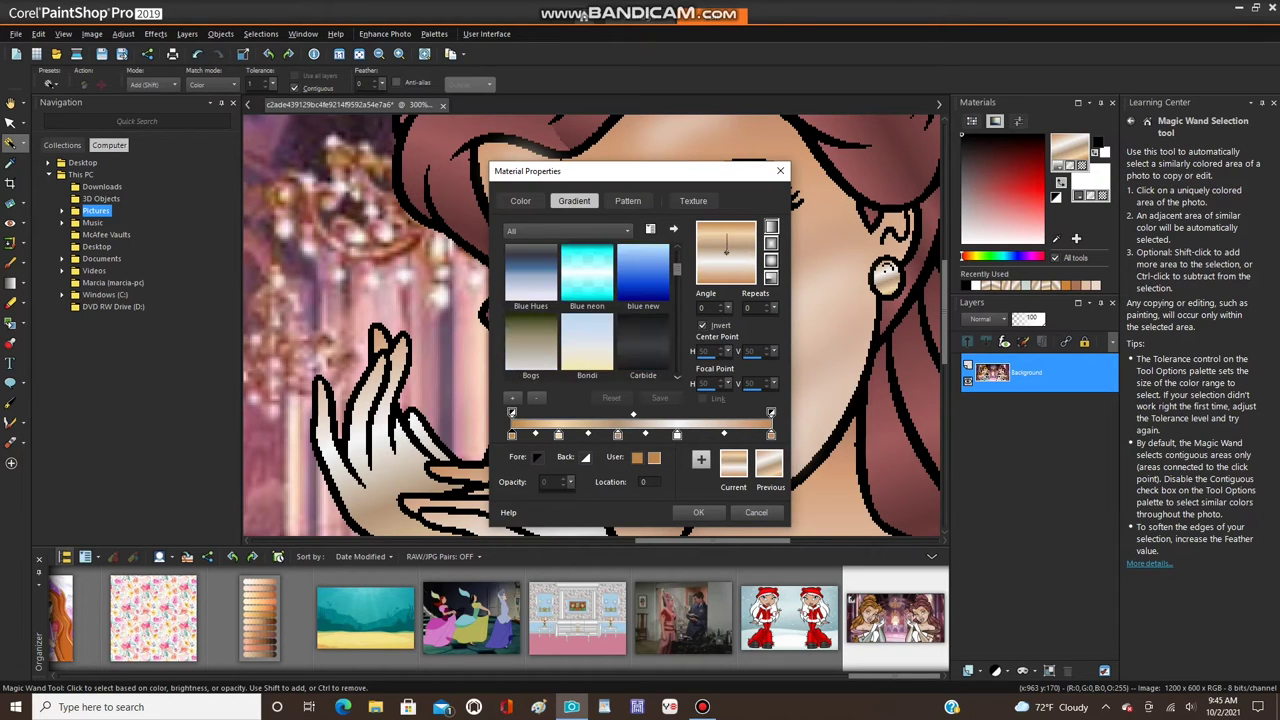
{"action": "scroll", "coordinate": [587, 305], "scroll_direction": "down", "scroll_amount": 6}
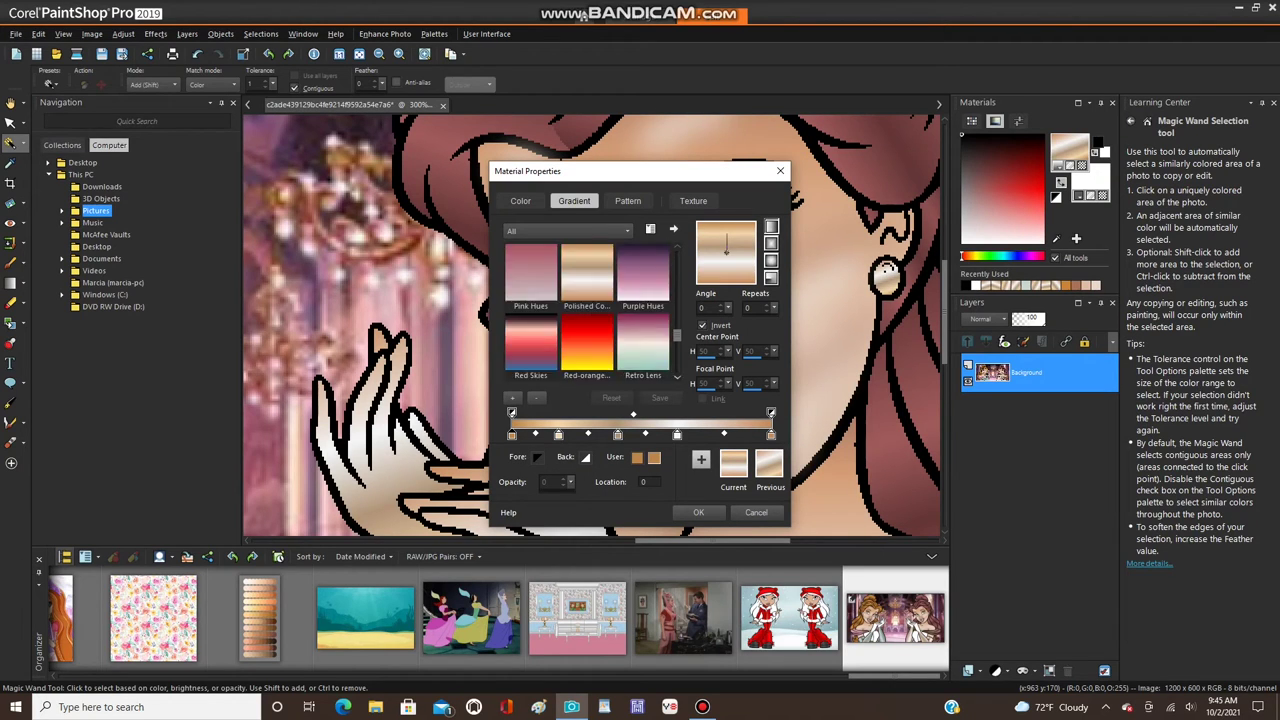
{"action": "left_click", "coordinate": [587, 275]}
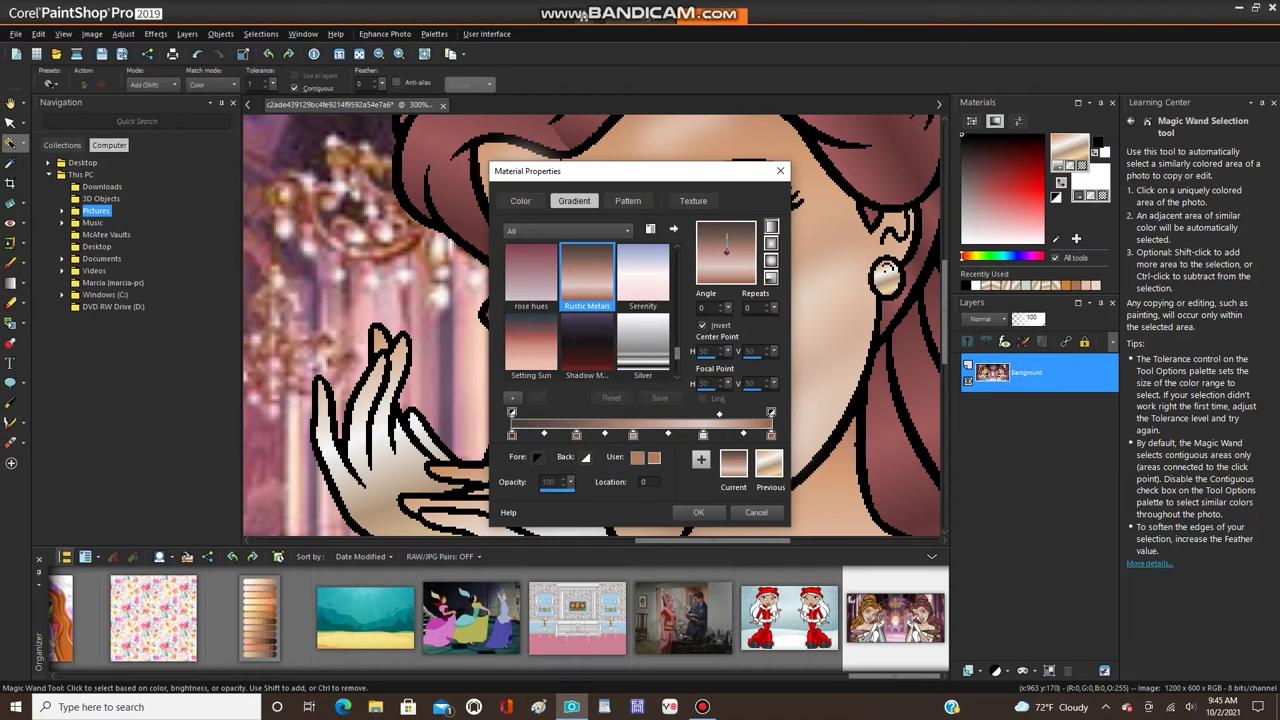
{"action": "left_click", "coordinate": [698, 512]}
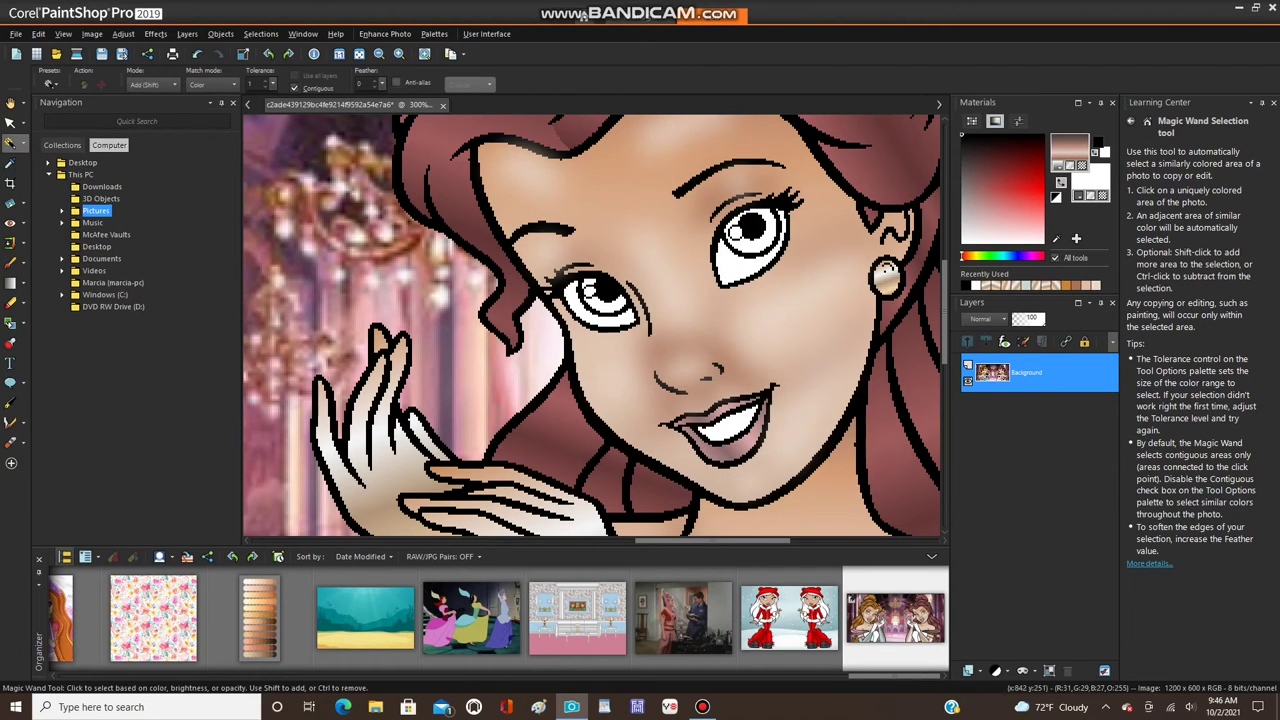
- Select the white iris of the right princess's eye nearest her raised hand, flood fill it with the Rustic Metals gradient and clear the selection
{"action": "scroll", "coordinate": [565, 270], "scroll_direction": "up", "scroll_amount": 5}
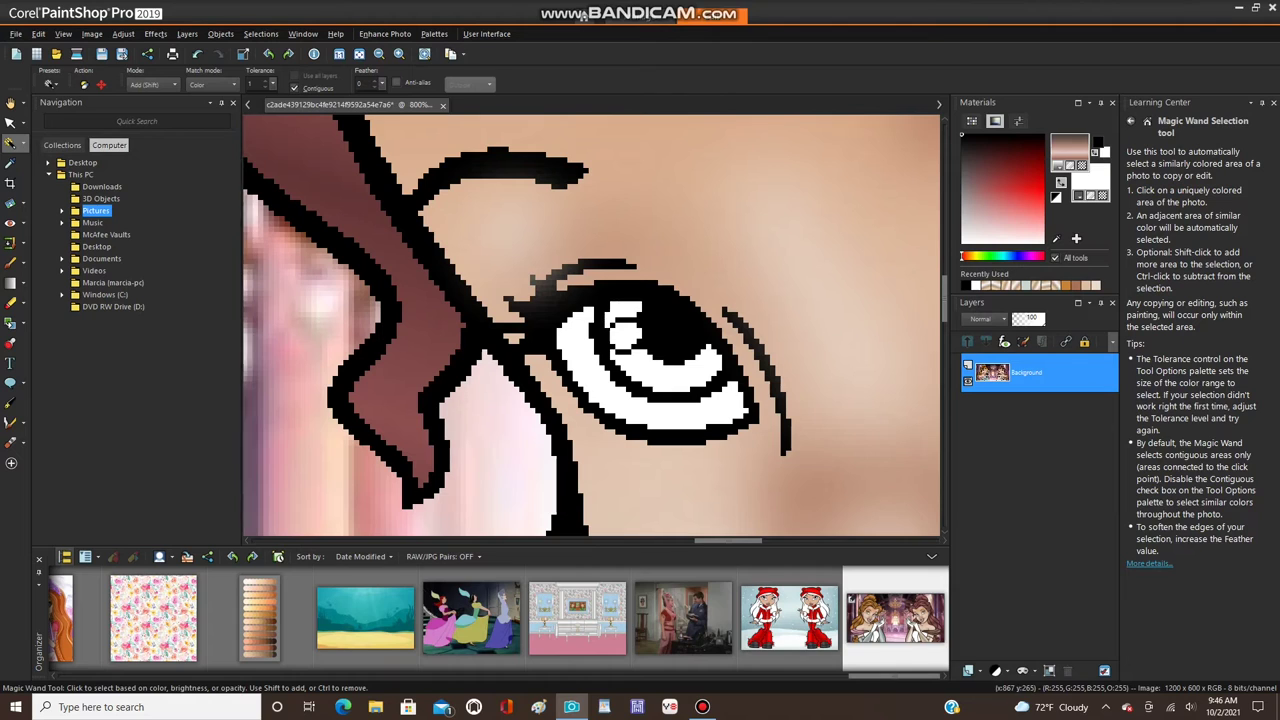
{"action": "left_click", "coordinate": [653, 377]}
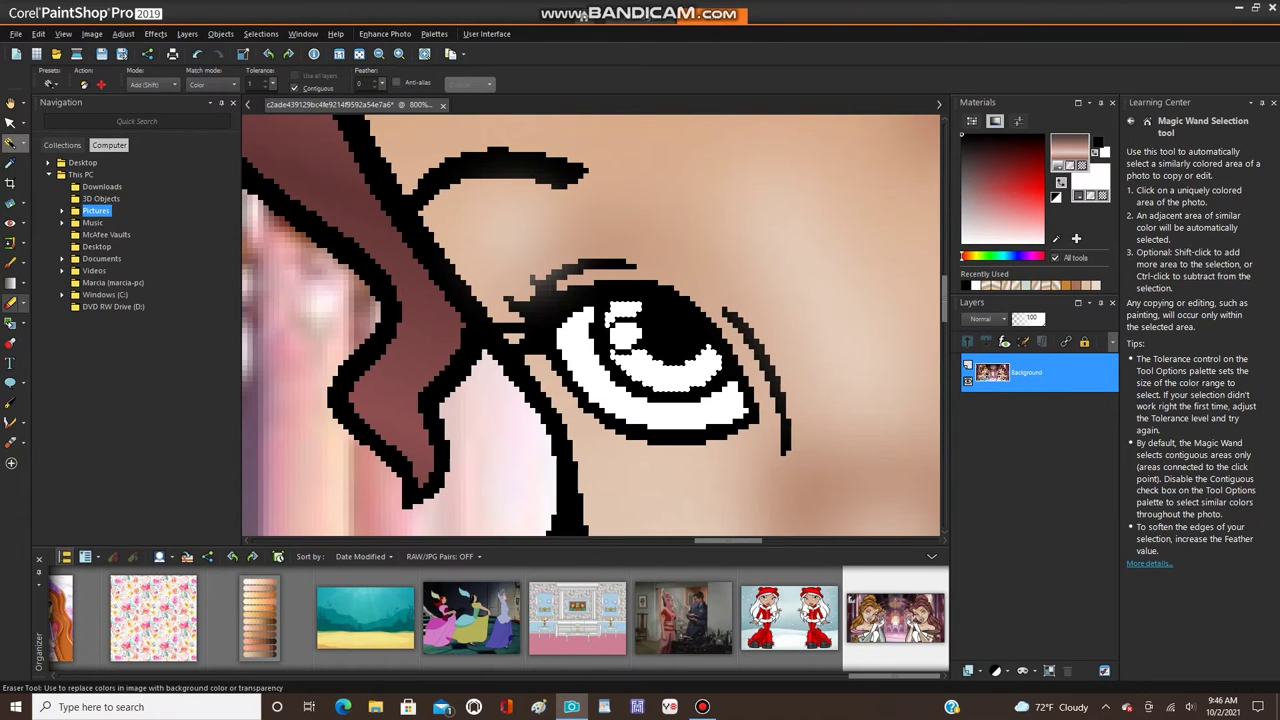
{"action": "left_click", "coordinate": [23, 324]}
{"action": "left_click", "coordinate": [68, 325]}
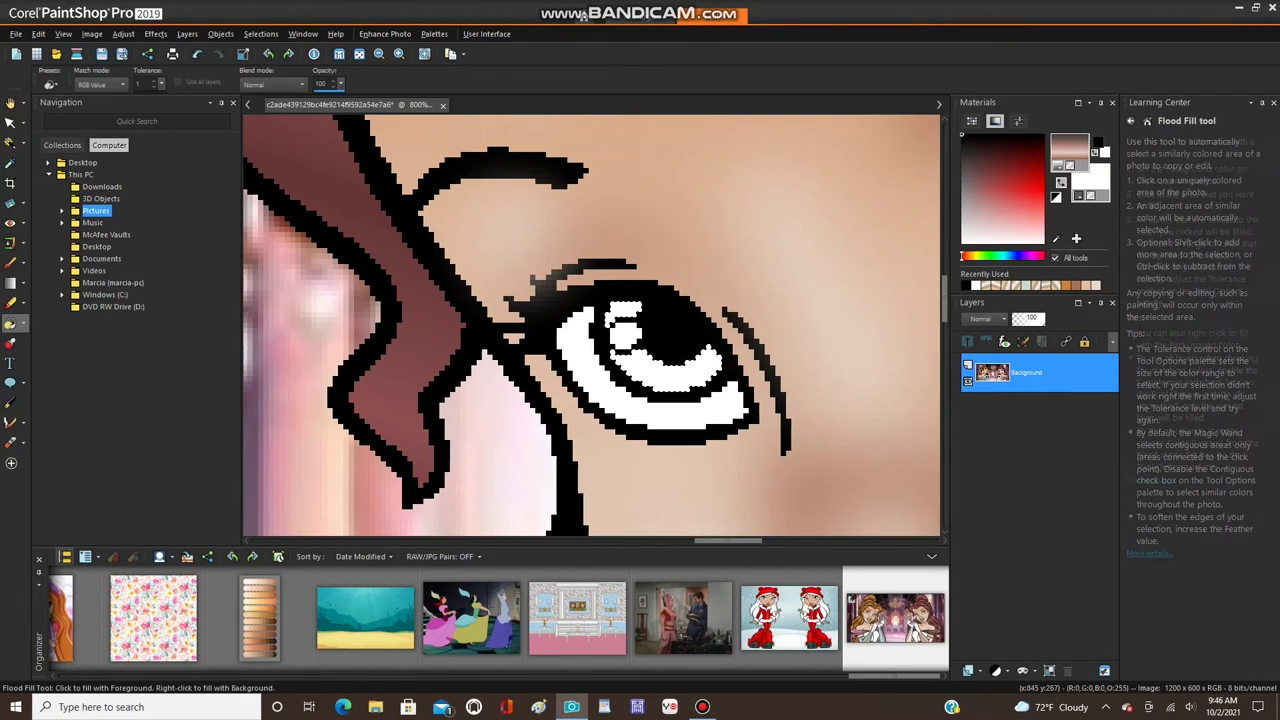
{"action": "left_click", "coordinate": [711, 381]}
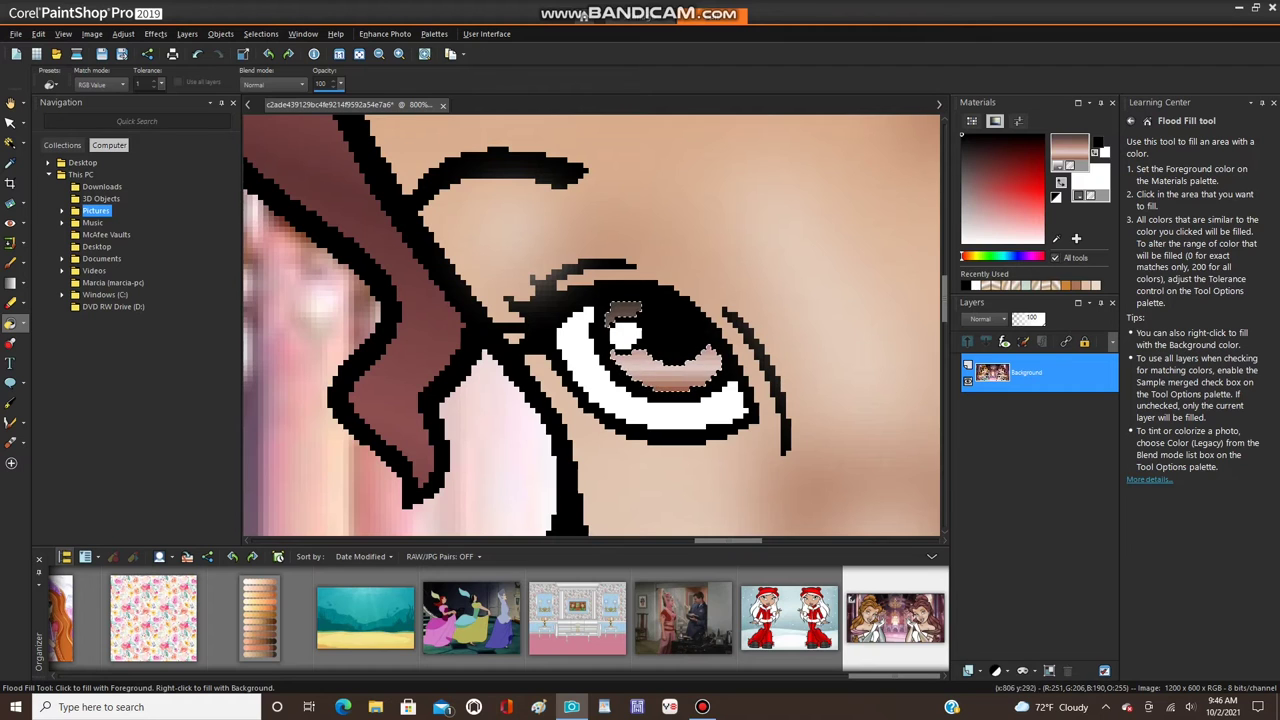
{"action": "key", "text": "ctrl+z"}
{"action": "scroll", "coordinate": [660, 300], "scroll_direction": "down", "scroll_amount": 5}
{"action": "left_click", "coordinate": [260, 33]}
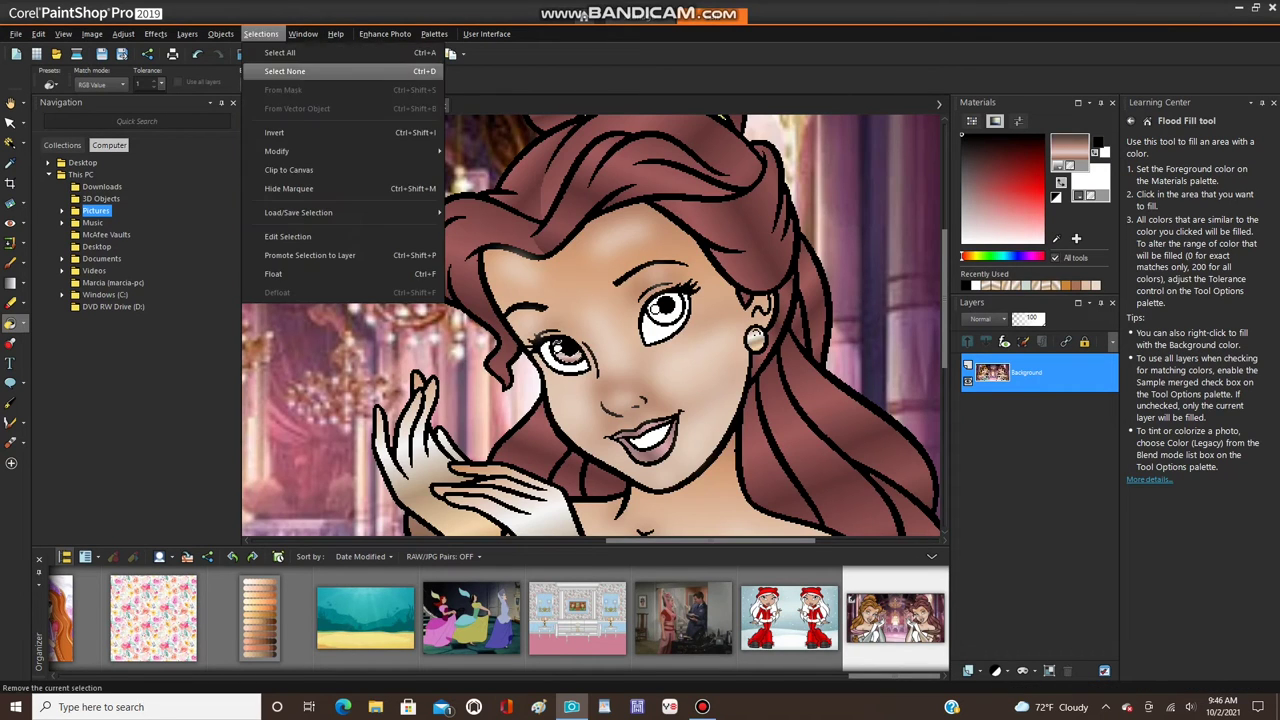
{"action": "left_click", "coordinate": [285, 71]}
- Select the iris of the right princess's eye nearest her earring, try the gradient fill, undo it and refine the selection
{"action": "scroll", "coordinate": [660, 310], "scroll_direction": "up", "scroll_amount": 5}
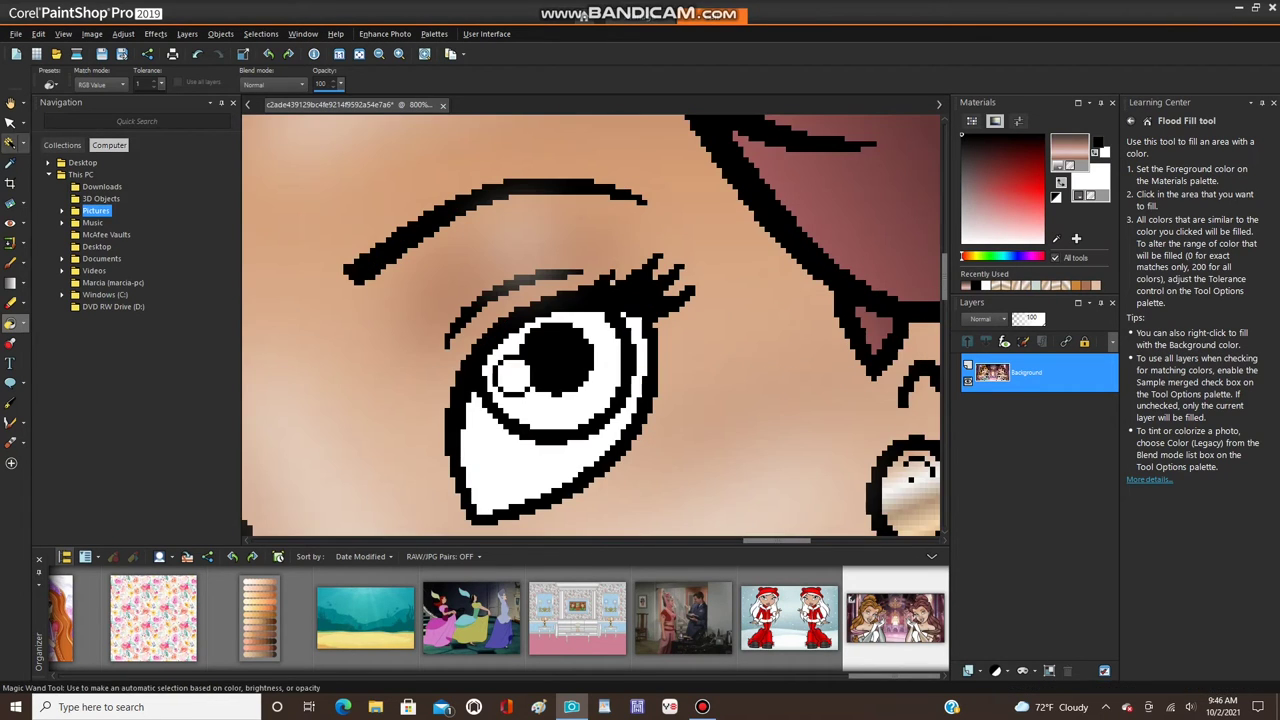
{"action": "left_click", "coordinate": [10, 143]}
{"action": "left_click", "coordinate": [510, 408]}
{"action": "left_click", "coordinate": [10, 323]}
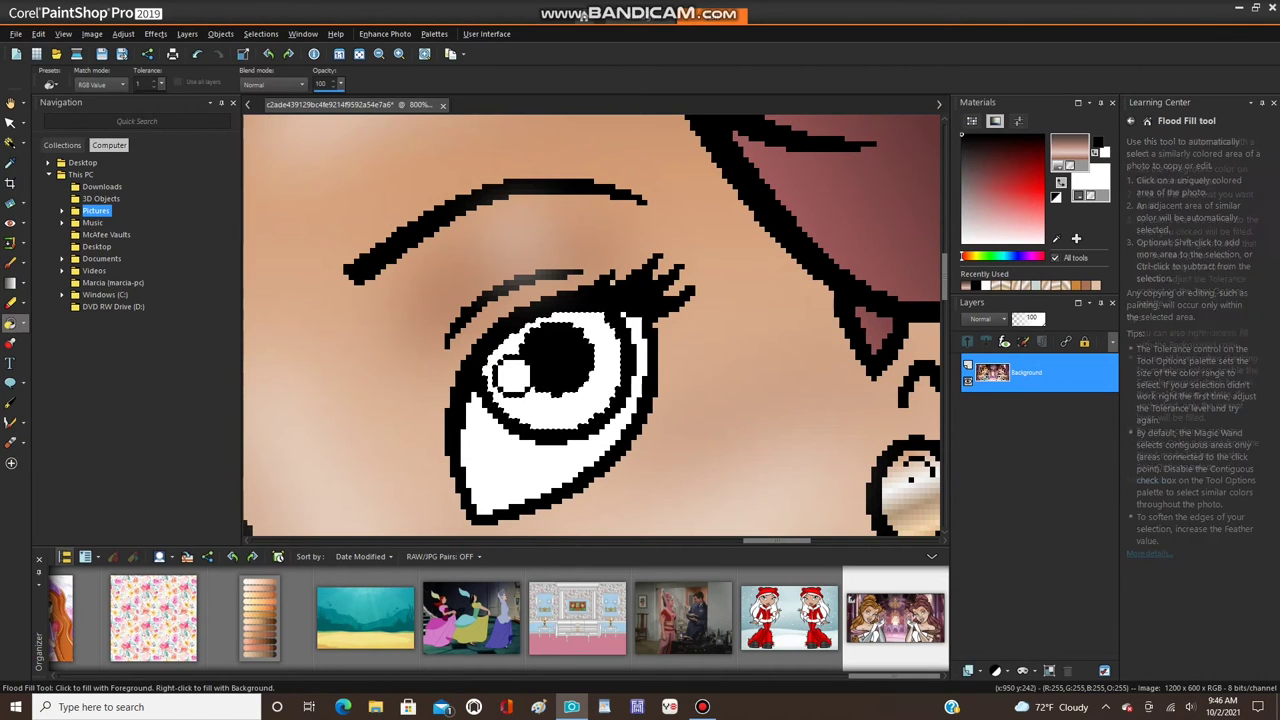
{"action": "left_click", "coordinate": [590, 405]}
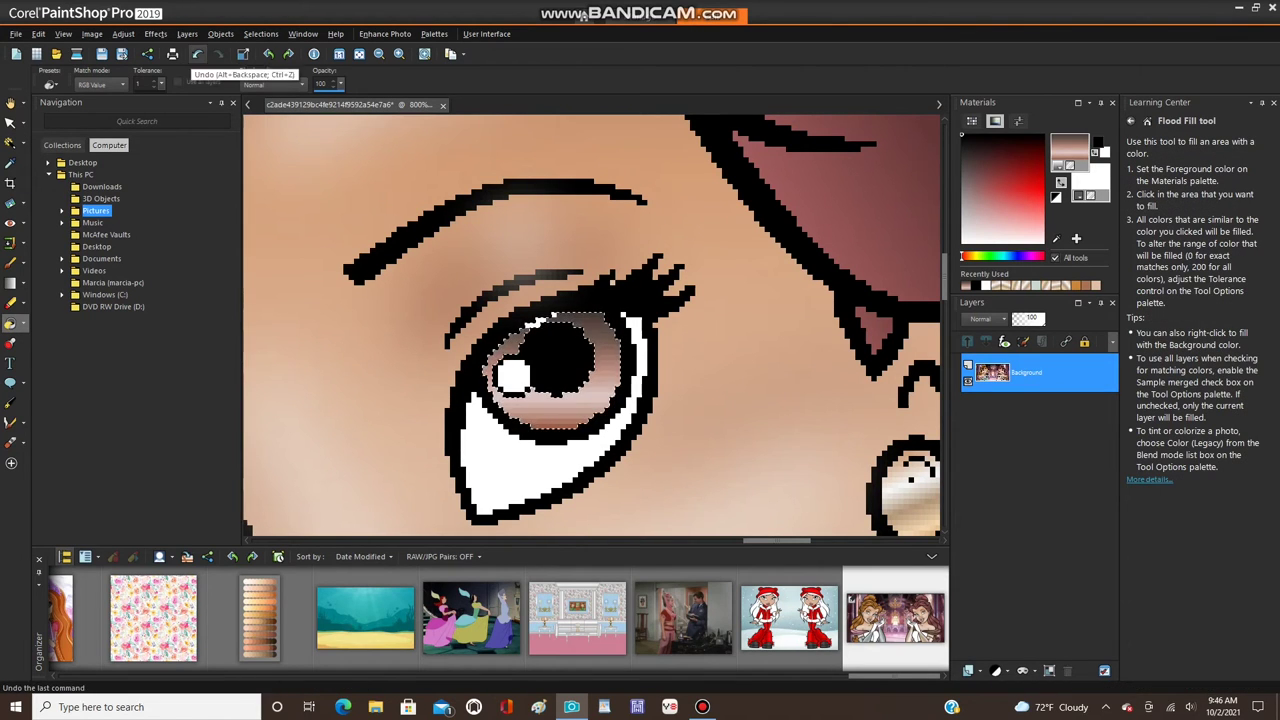
{"action": "left_click", "coordinate": [197, 53]}
{"action": "left_click", "coordinate": [10, 143]}
{"action": "scroll", "coordinate": [642, 325], "scroll_direction": "up", "scroll_amount": 2}
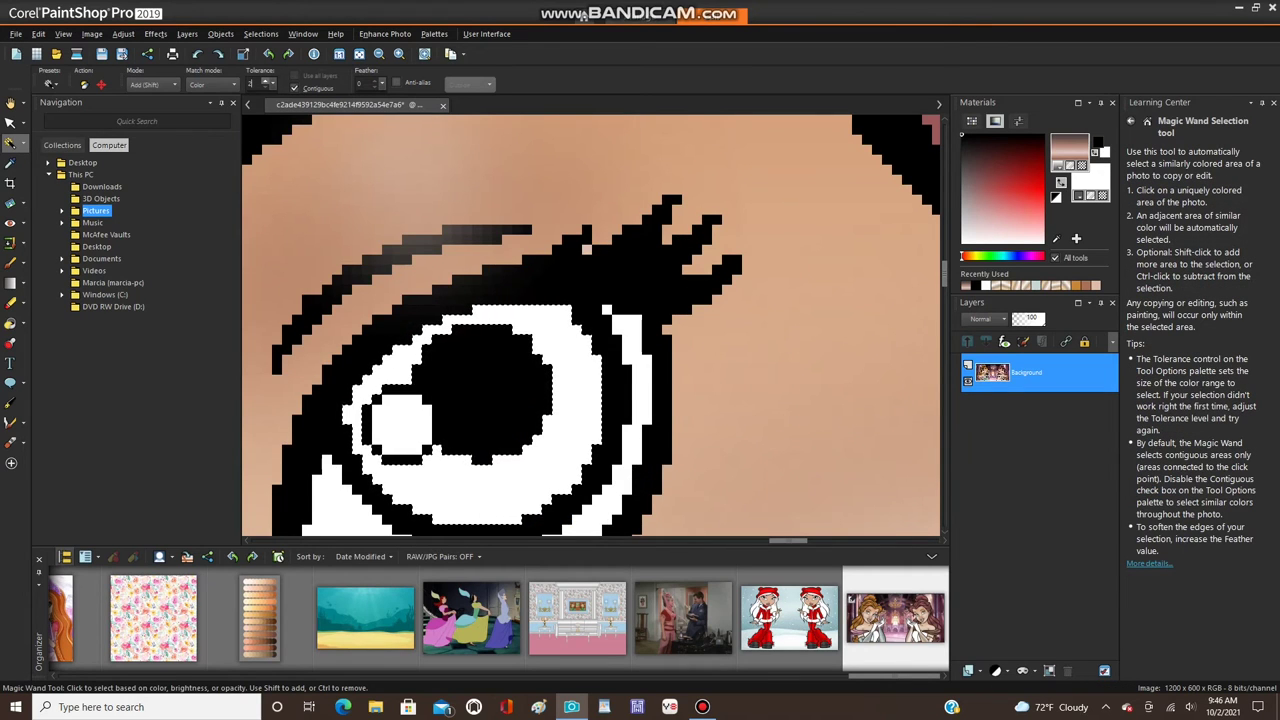
- Flood fill the selected iris near the earring with the Rustic Metals gradient and clear the selection
{"action": "left_click", "coordinate": [10, 323]}
{"action": "left_click", "coordinate": [575, 464]}
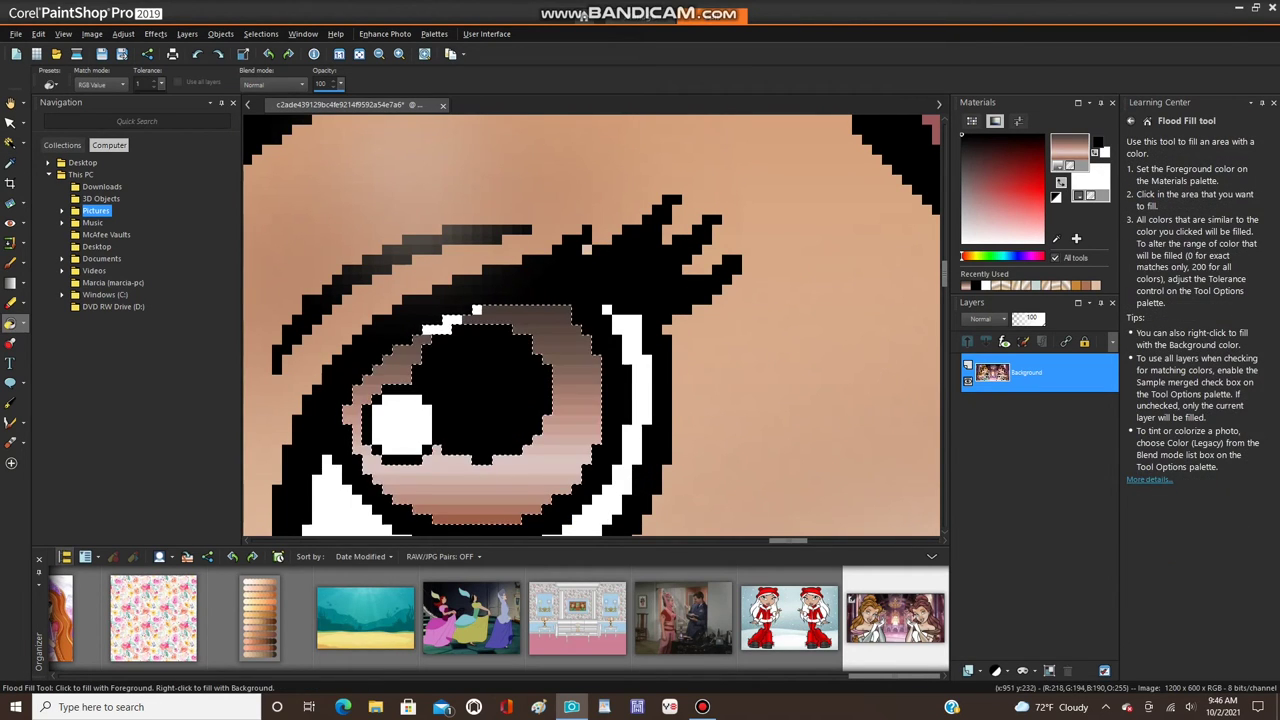
{"action": "scroll", "coordinate": [490, 240], "scroll_direction": "down", "scroll_amount": 10}
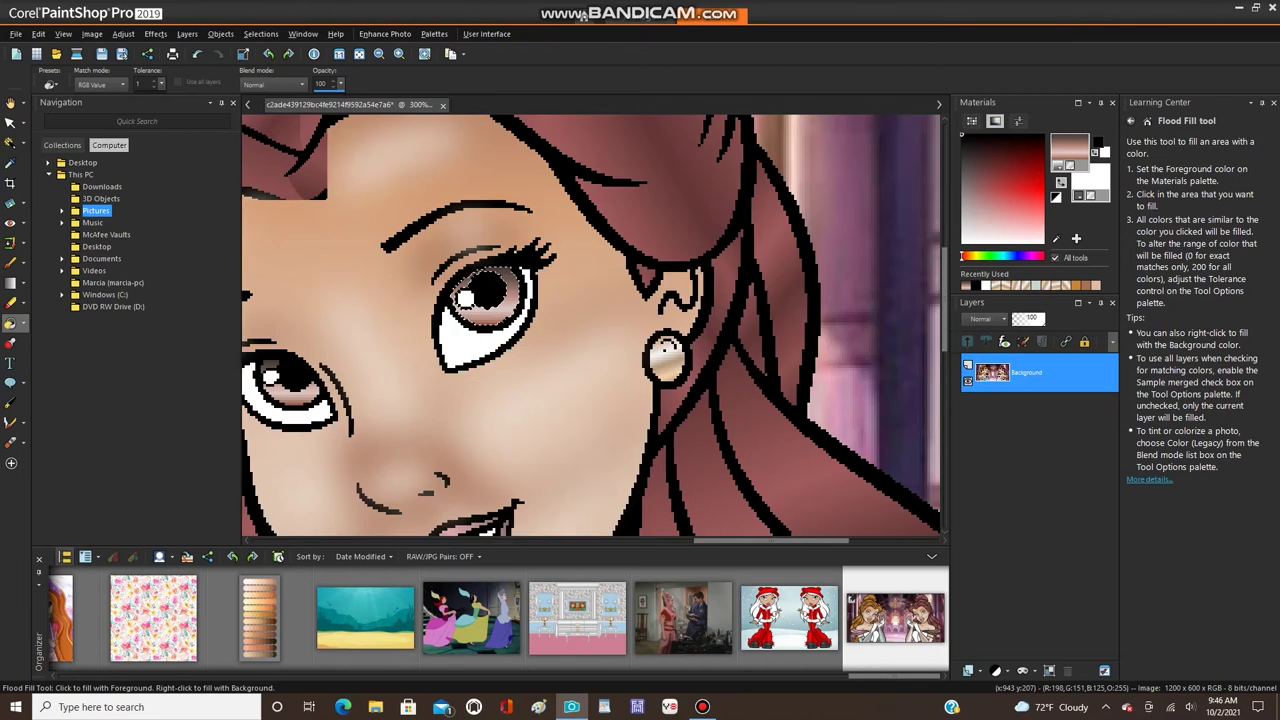
{"action": "left_click", "coordinate": [261, 34]}
{"action": "left_click", "coordinate": [285, 71]}
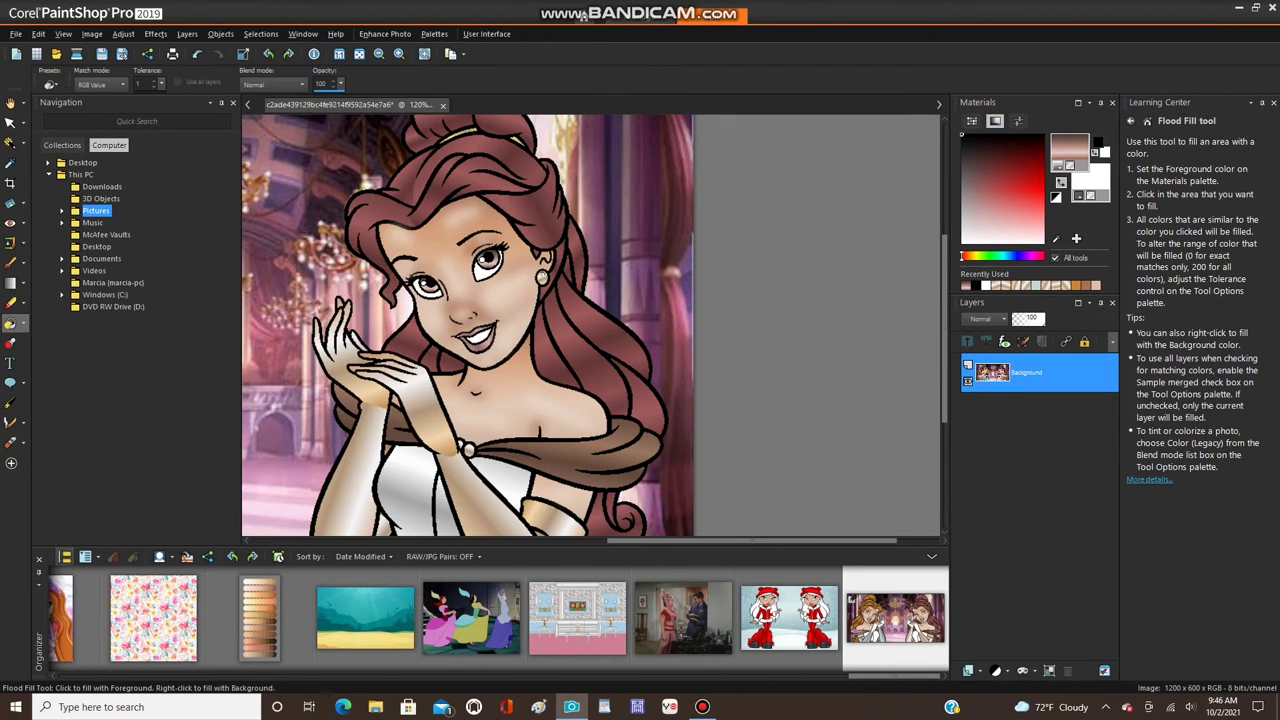
- Set the foreground material to the Duotone green gradient with Invert turned off for the left princess's eyes
{"action": "scroll", "coordinate": [430, 285], "scroll_direction": "down", "scroll_amount": 4}
{"action": "scroll", "coordinate": [425, 280], "scroll_direction": "up", "scroll_amount": 5}
{"action": "scroll", "coordinate": [405, 330], "scroll_direction": "up", "scroll_amount": 4}
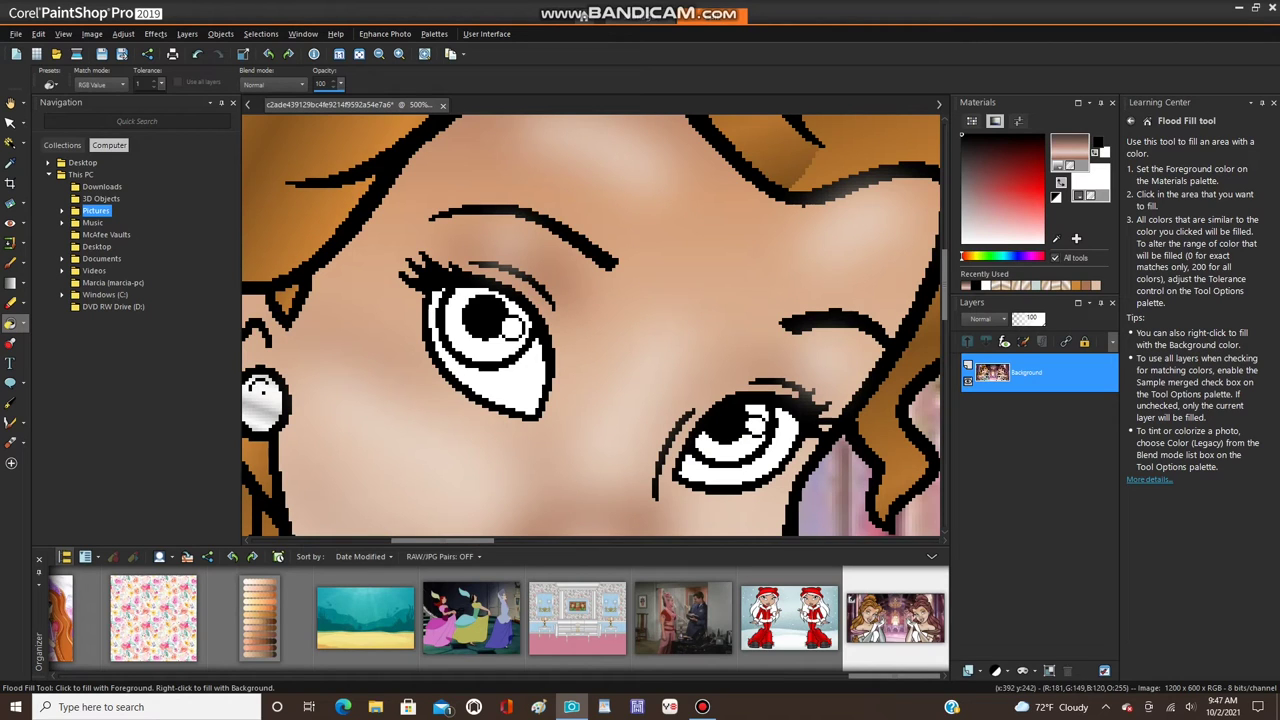
{"action": "left_click", "coordinate": [1069, 146]}
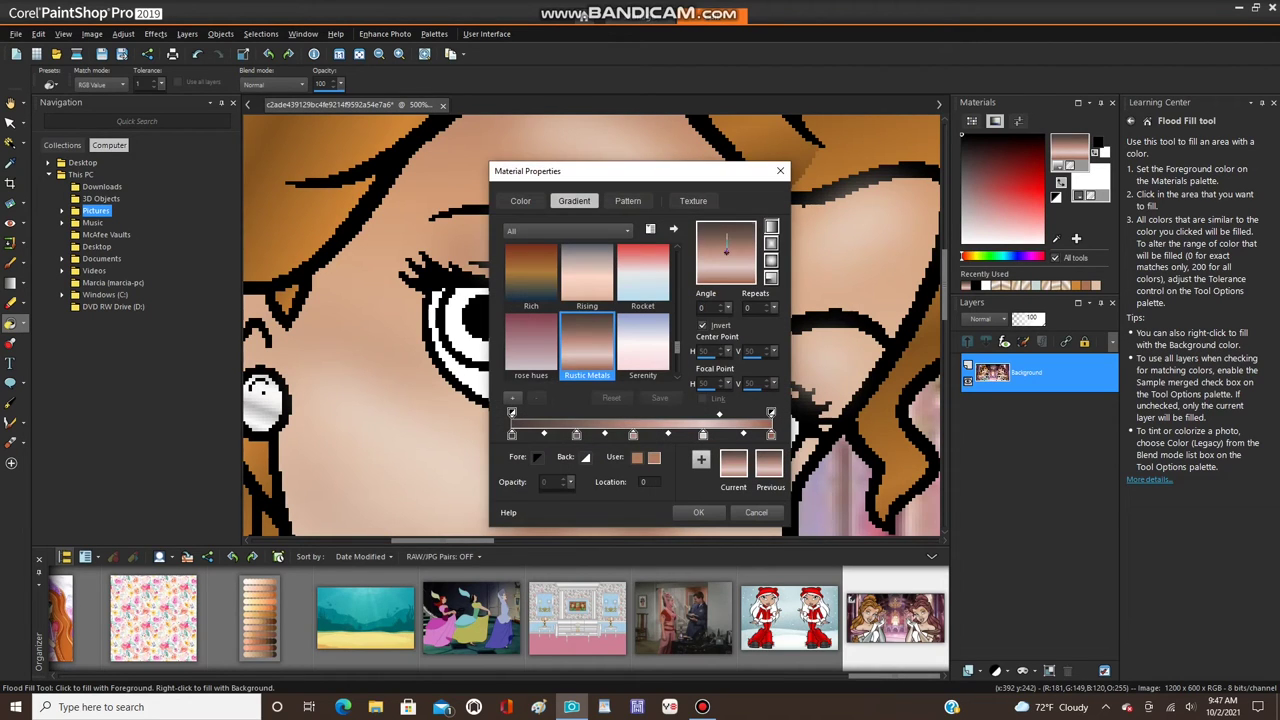
{"action": "left_click", "coordinate": [703, 325]}
{"action": "left_click_drag", "start_coordinate": [677, 347], "coordinate": [677, 281]}
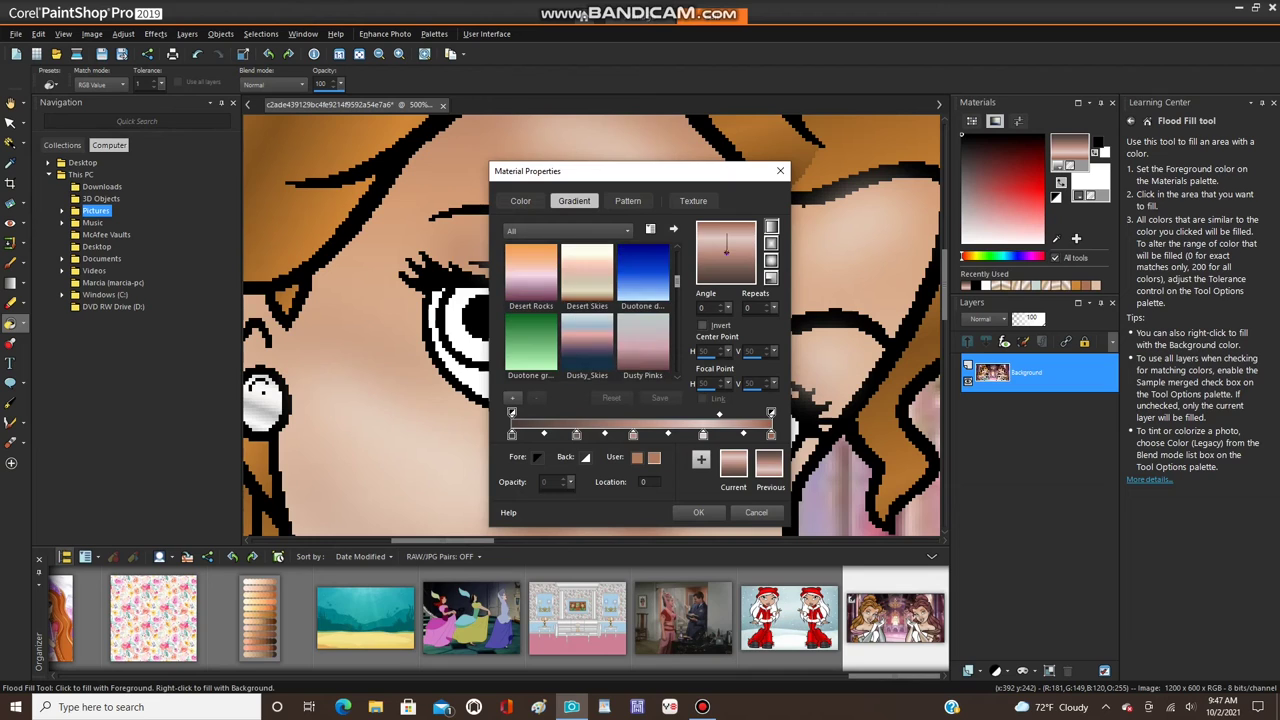
{"action": "left_click", "coordinate": [531, 340]}
{"action": "left_click", "coordinate": [698, 512]}
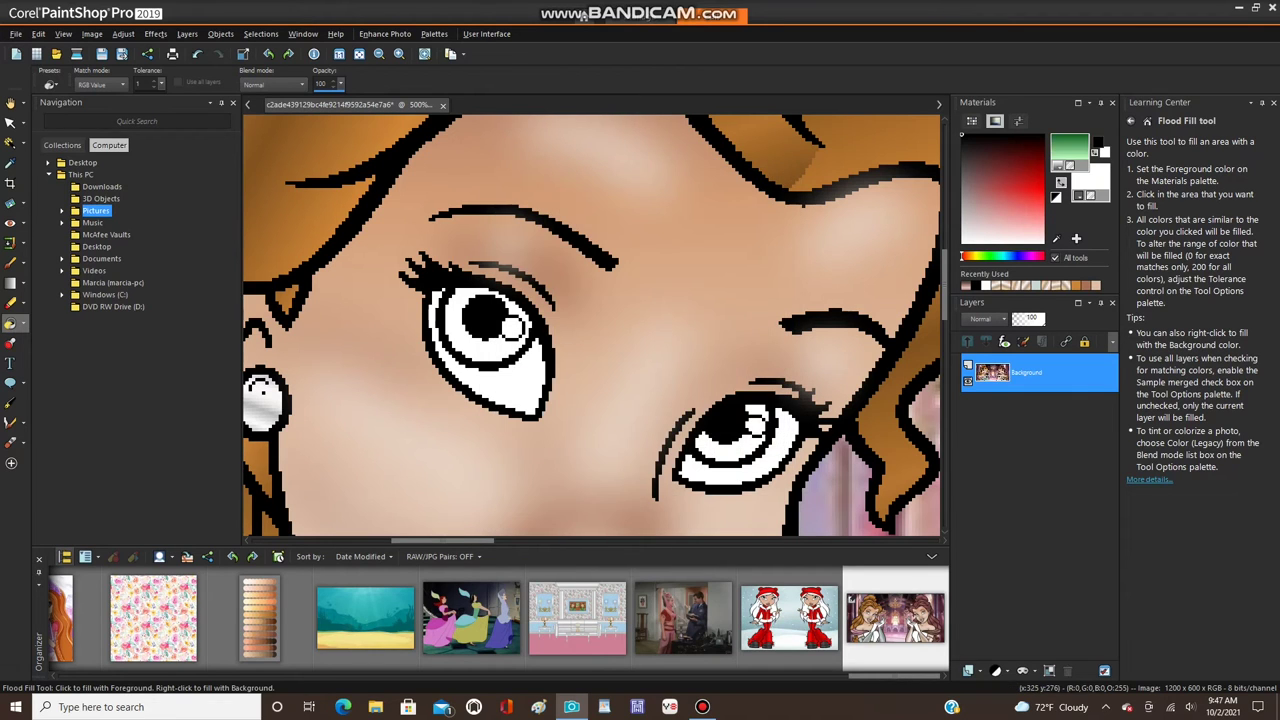
- Select the iris of the left princess's eye nearest her raised hand, flood fill it with the green gradient and clear the selection
{"action": "left_click", "coordinate": [10, 143]}
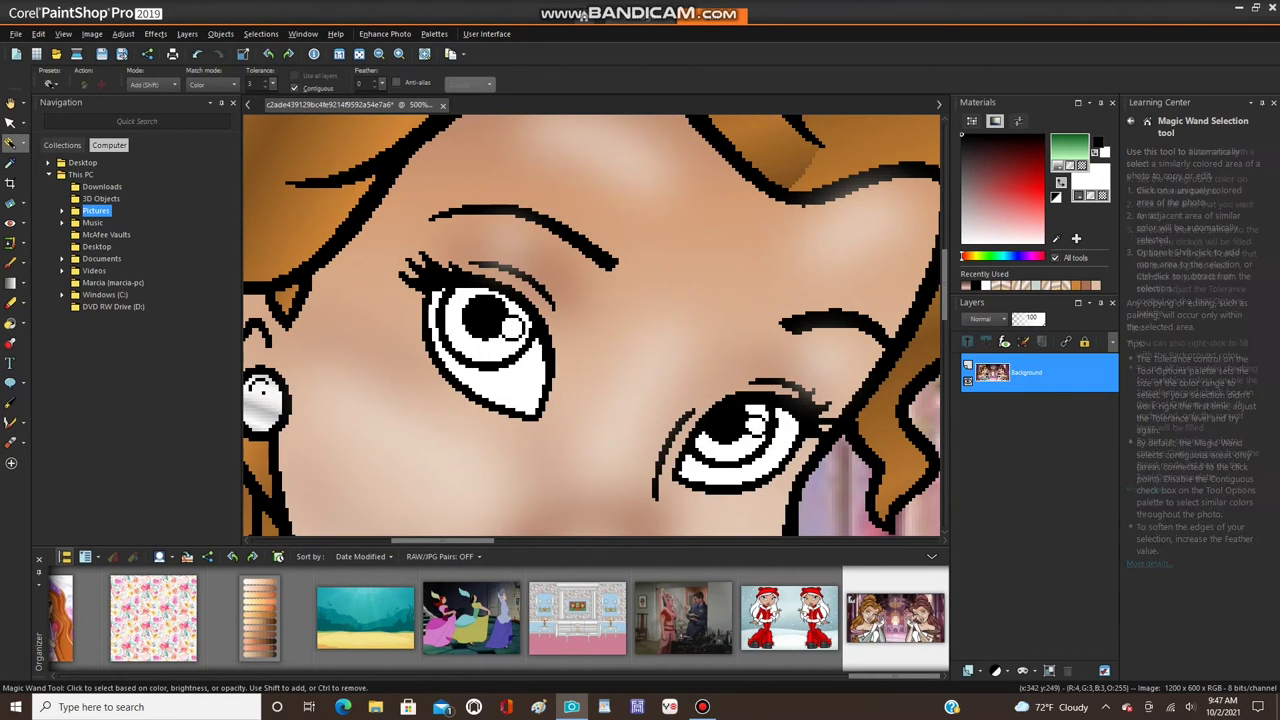
{"action": "left_click", "coordinate": [715, 449]}
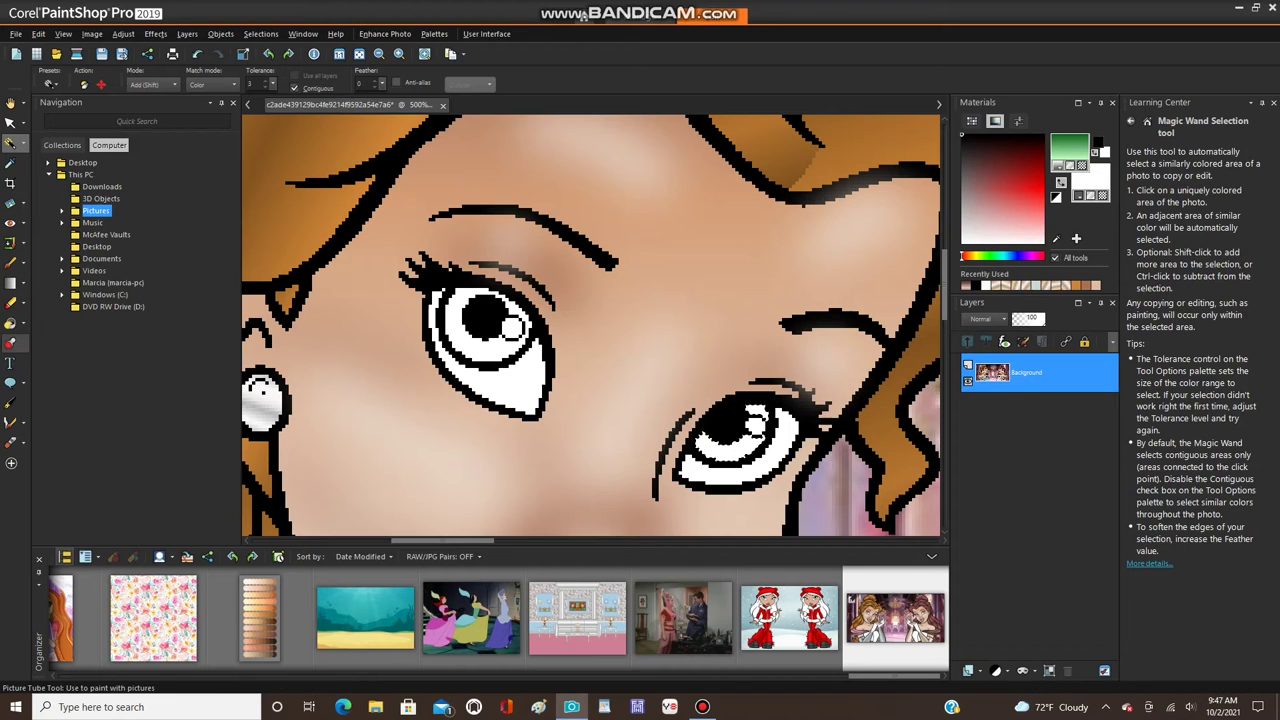
{"action": "left_click", "coordinate": [10, 323]}
{"action": "left_click", "coordinate": [757, 413]}
{"action": "left_click", "coordinate": [702, 440]}
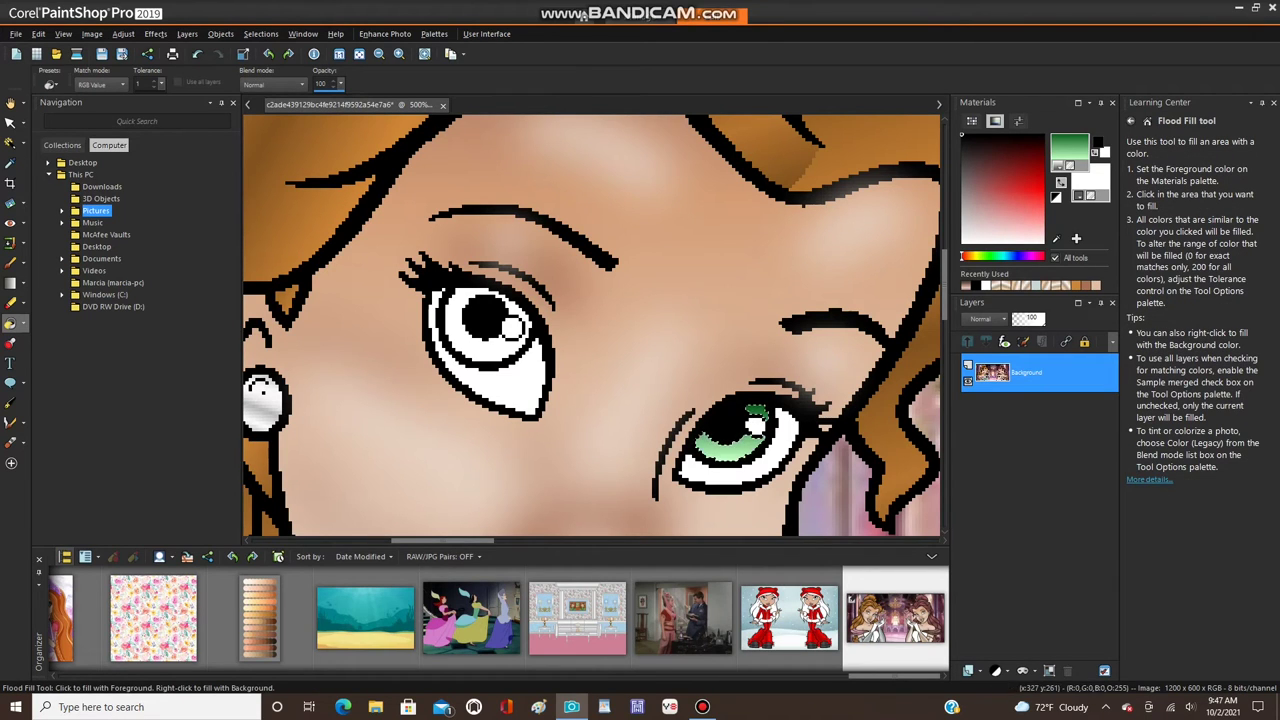
{"action": "left_click", "coordinate": [260, 33]}
{"action": "left_click", "coordinate": [285, 71]}
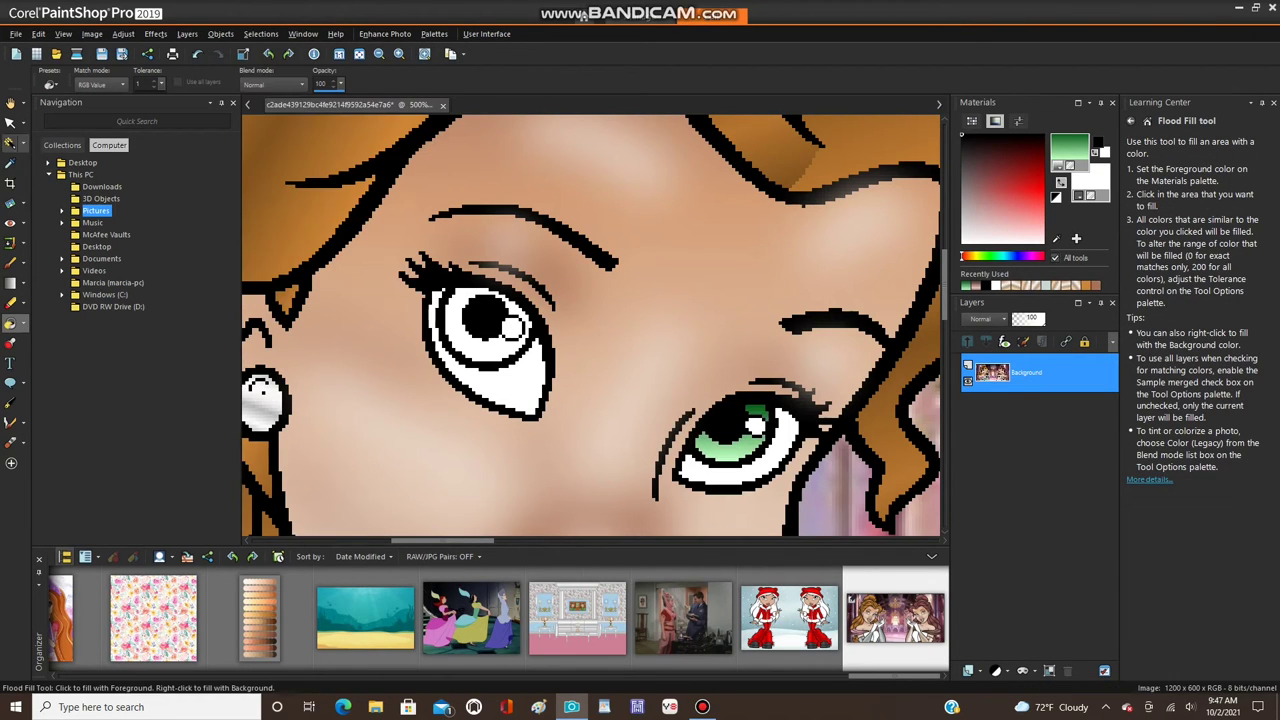
- Select the iris of the left princess's eye nearest her earring, flood fill it with the green gradient and clear the selection
{"action": "left_click", "coordinate": [10, 143]}
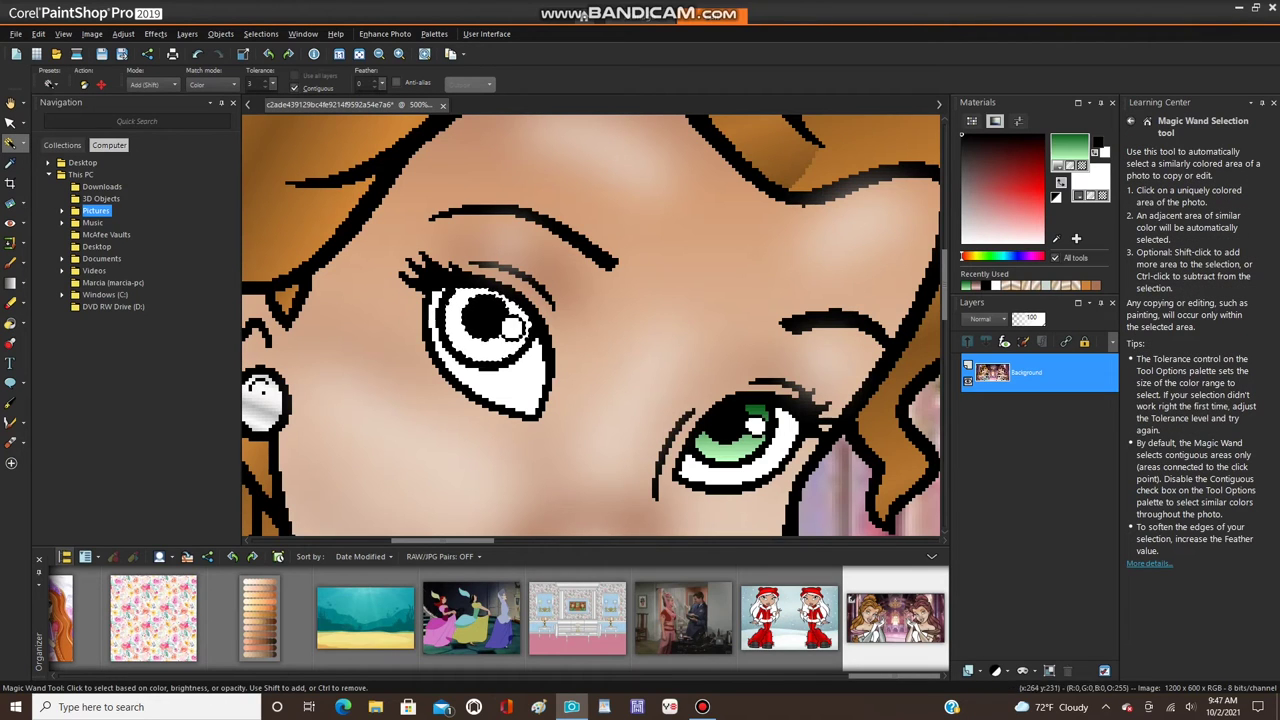
{"action": "key", "text": "f"}
{"action": "left_click", "coordinate": [468, 341]}
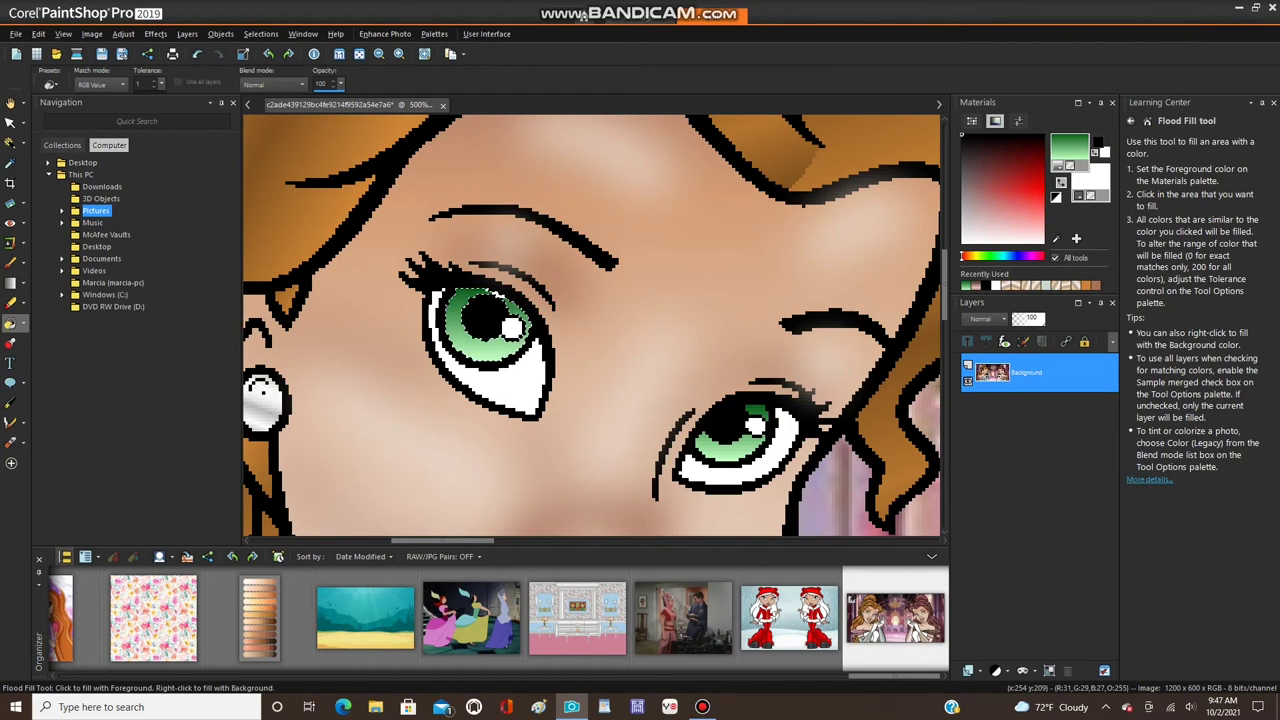
{"action": "scroll", "coordinate": [486, 265], "scroll_direction": "up", "scroll_amount": 2}
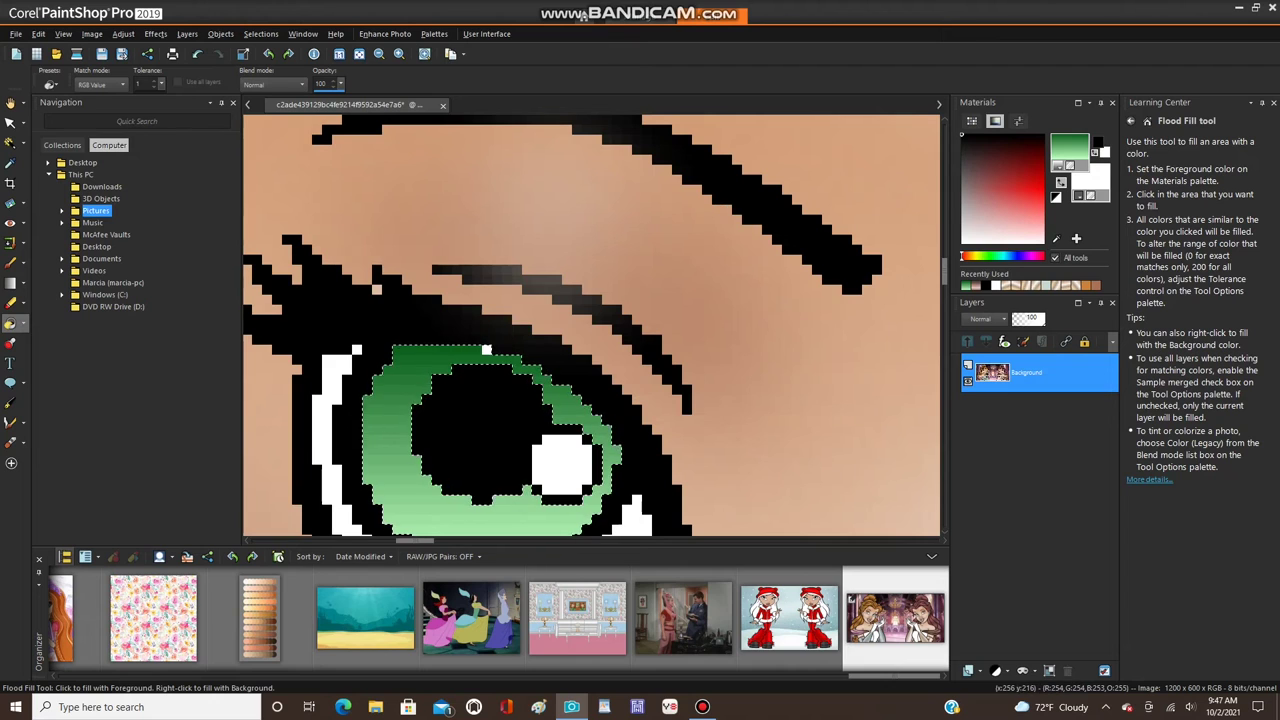
{"action": "scroll", "coordinate": [444, 283], "scroll_direction": "down", "scroll_amount": 2}
{"action": "scroll", "coordinate": [448, 280], "scroll_direction": "down", "scroll_amount": 5}
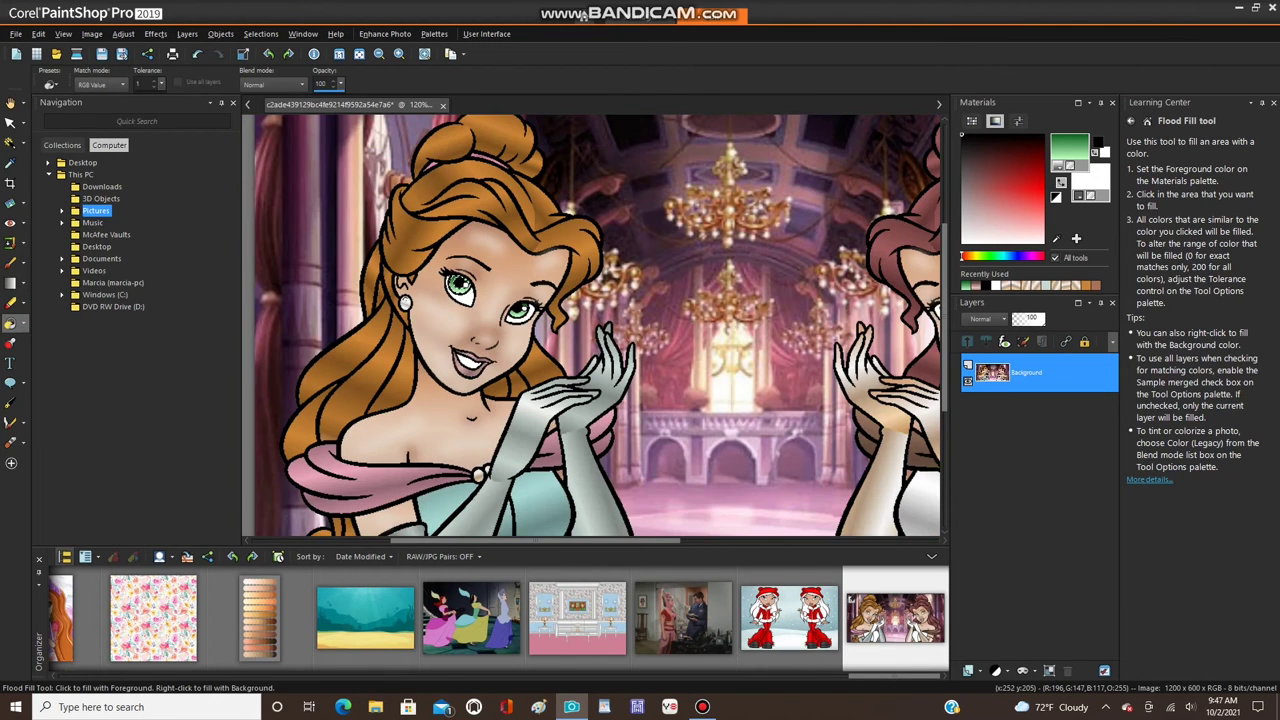
{"action": "left_click", "coordinate": [261, 34]}
{"action": "key", "text": "Escape"}
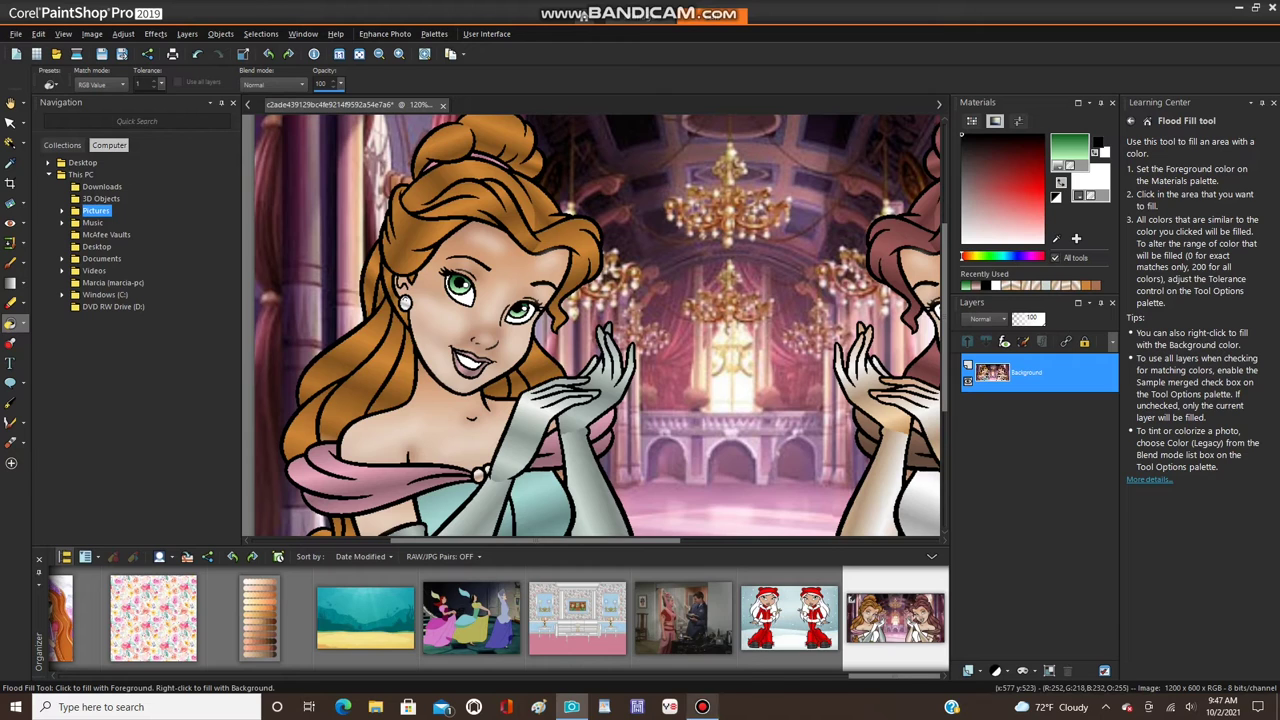
{"action": "left_click", "coordinate": [702, 707]}
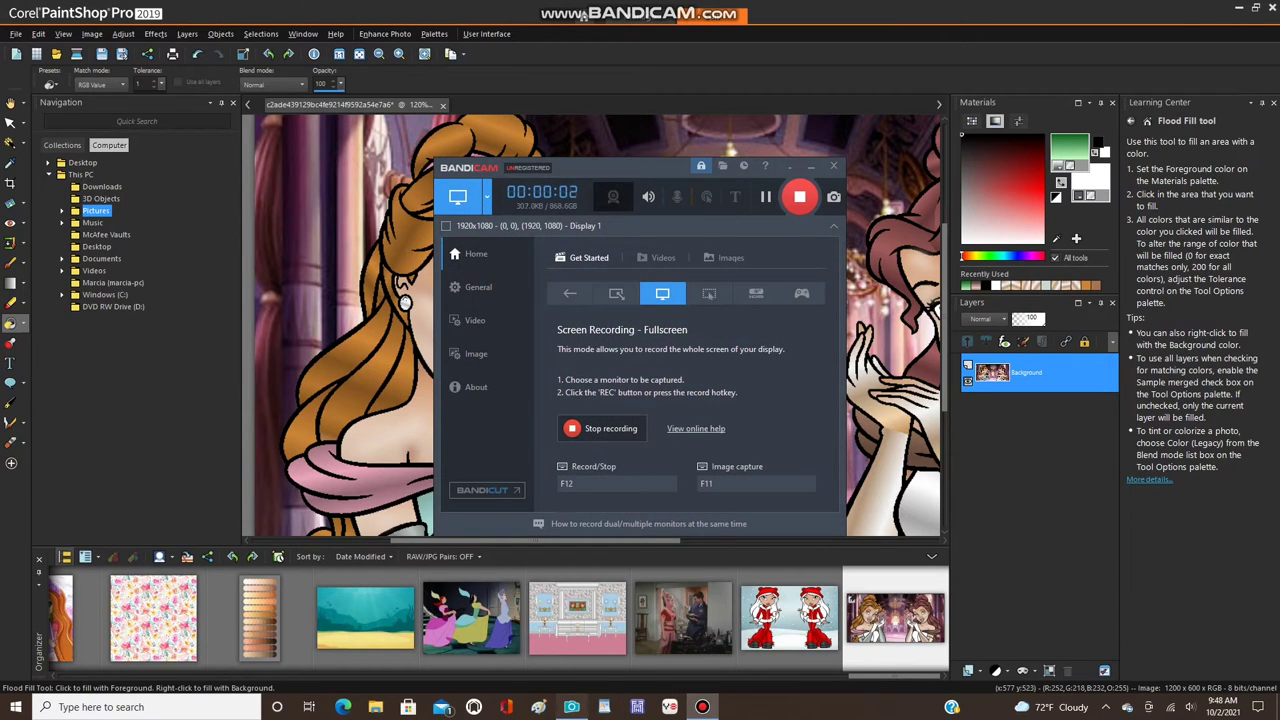
{"action": "left_click", "coordinate": [572, 707]}
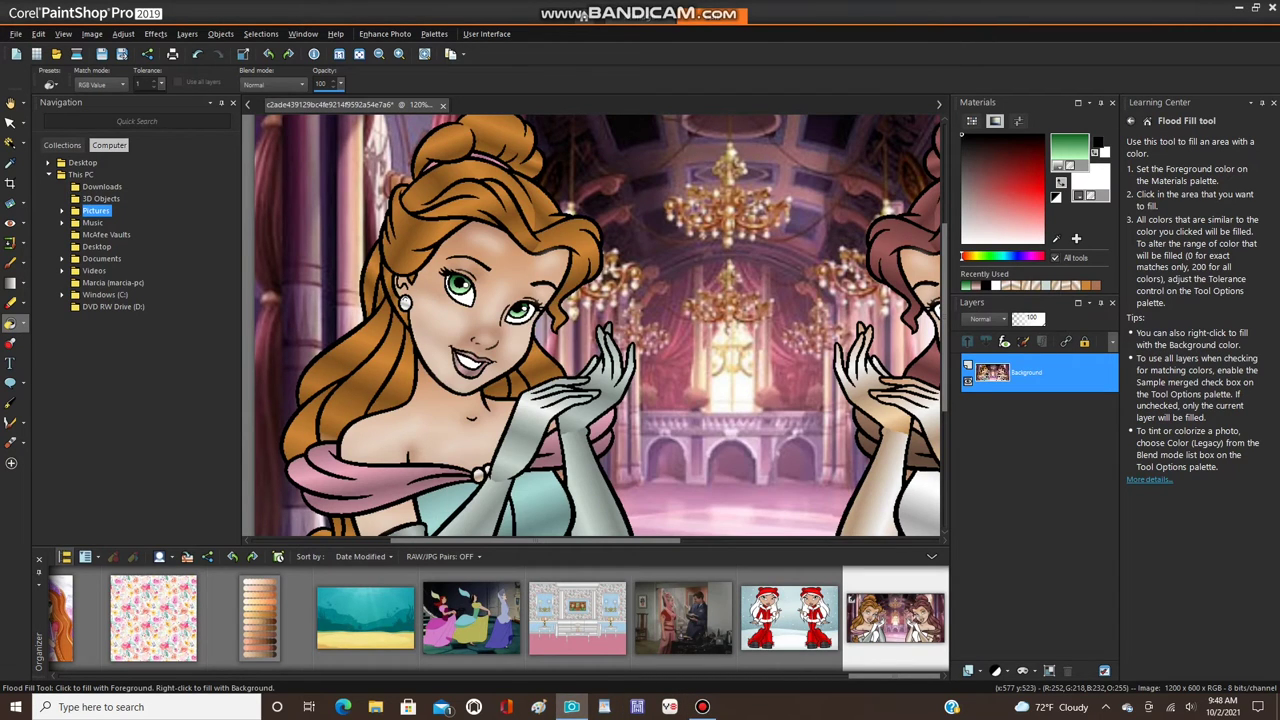
- Switch the foreground material to a solid color and sample a dark brown from the left princess's hair with the Dropper
{"action": "scroll", "coordinate": [412, 353], "scroll_direction": "down", "scroll_amount": 2}
{"action": "scroll", "coordinate": [480, 471], "scroll_direction": "up", "scroll_amount": 5}
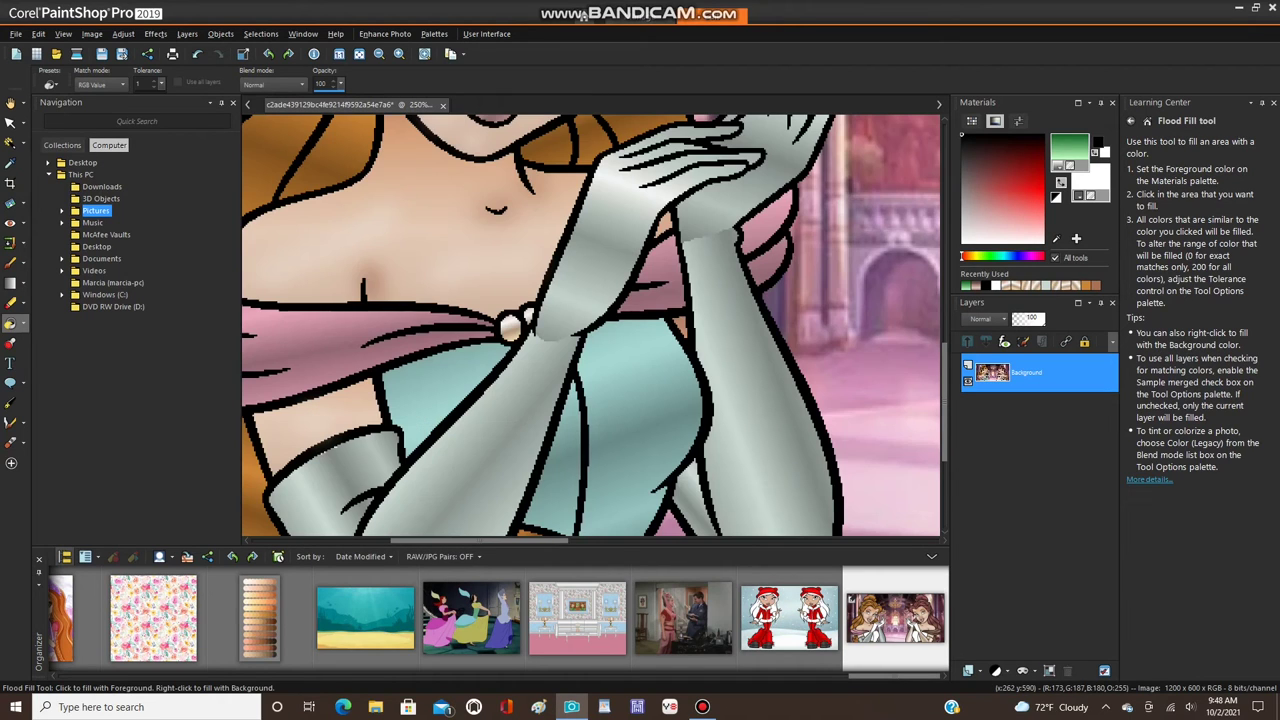
{"action": "left_click_drag", "start_coordinate": [479, 541], "coordinate": [380, 541]}
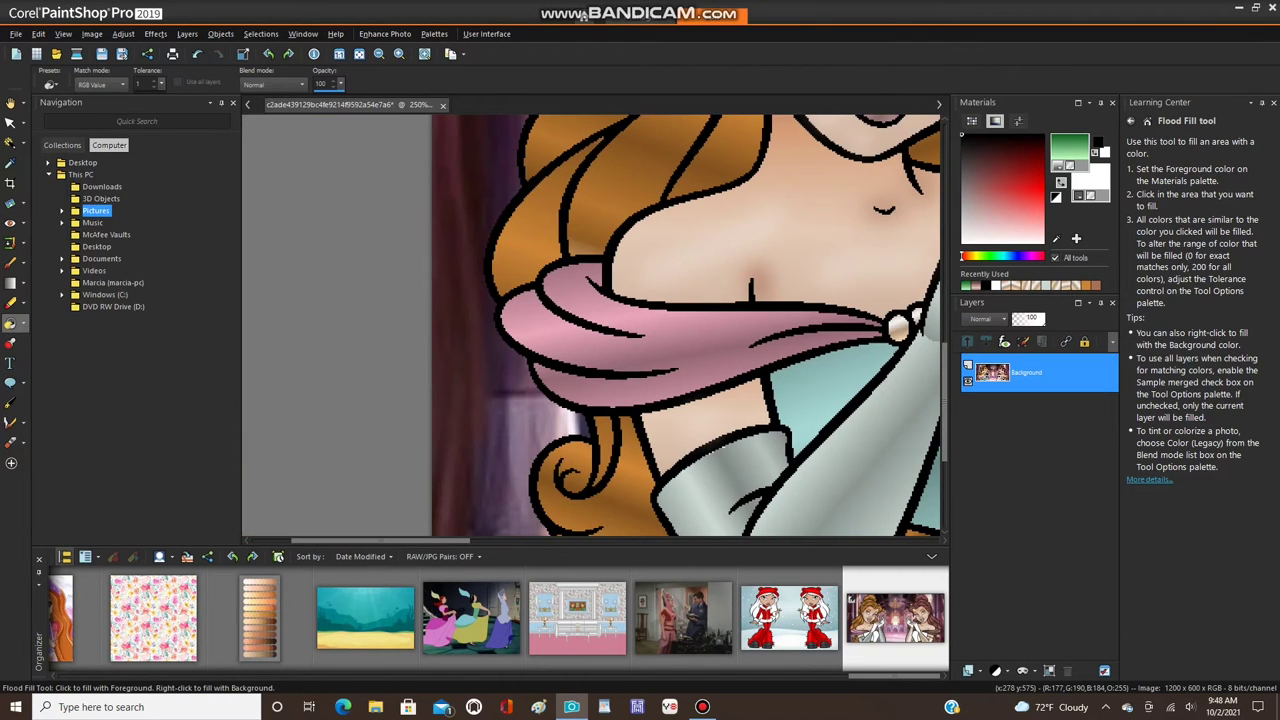
{"action": "left_click", "coordinate": [1057, 153]}
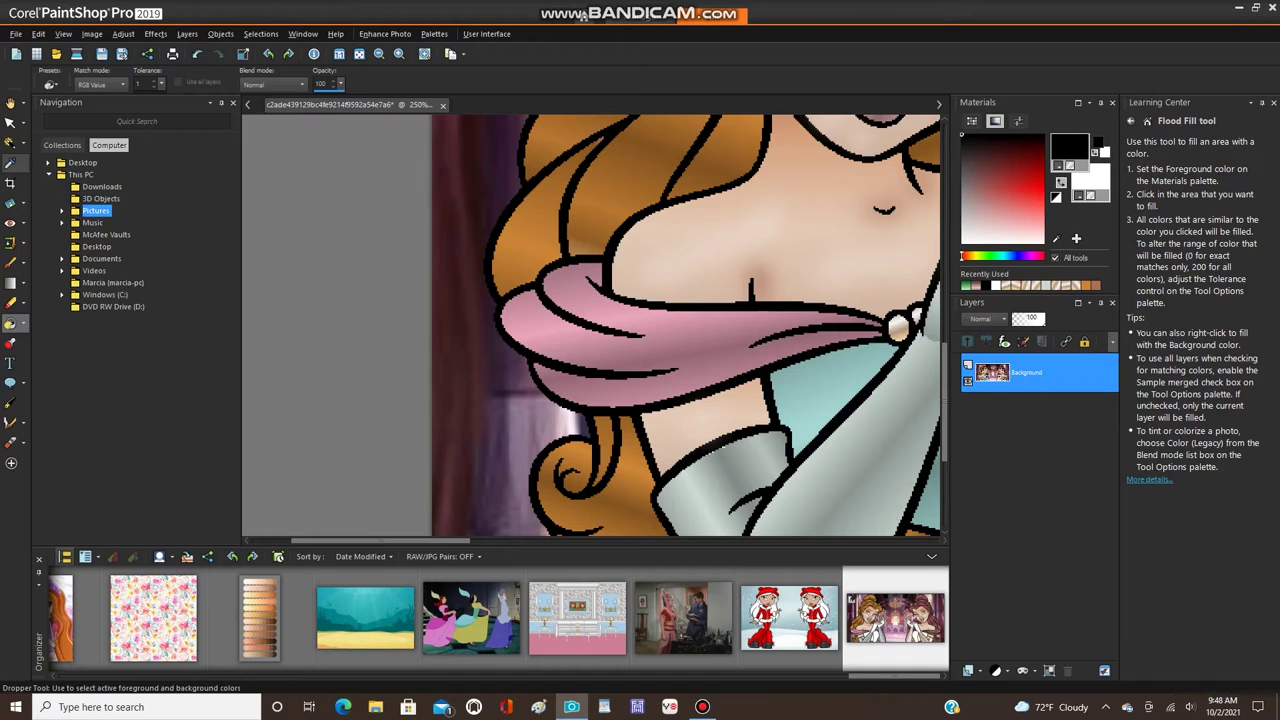
{"action": "left_click", "coordinate": [10, 163]}
{"action": "scroll", "coordinate": [616, 252], "scroll_direction": "down", "scroll_amount": 2}
{"action": "scroll", "coordinate": [638, 136], "scroll_direction": "up", "scroll_amount": 3}
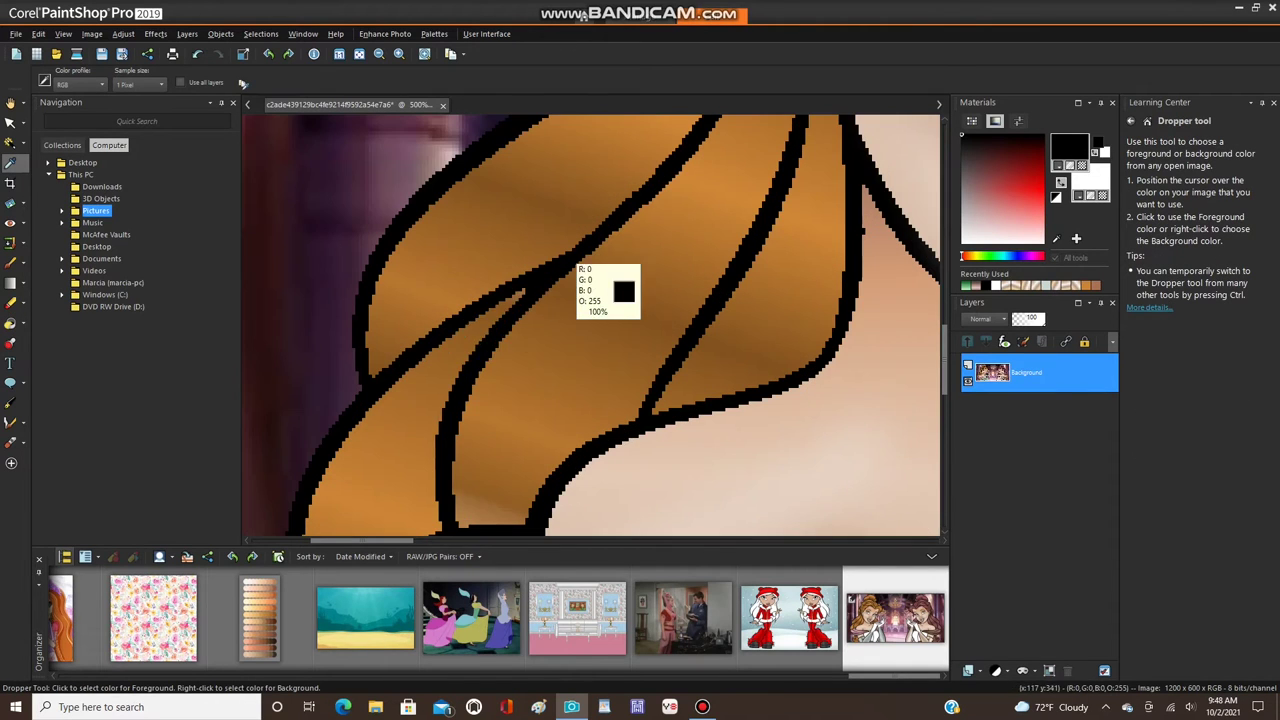
{"action": "left_click", "coordinate": [500, 508]}
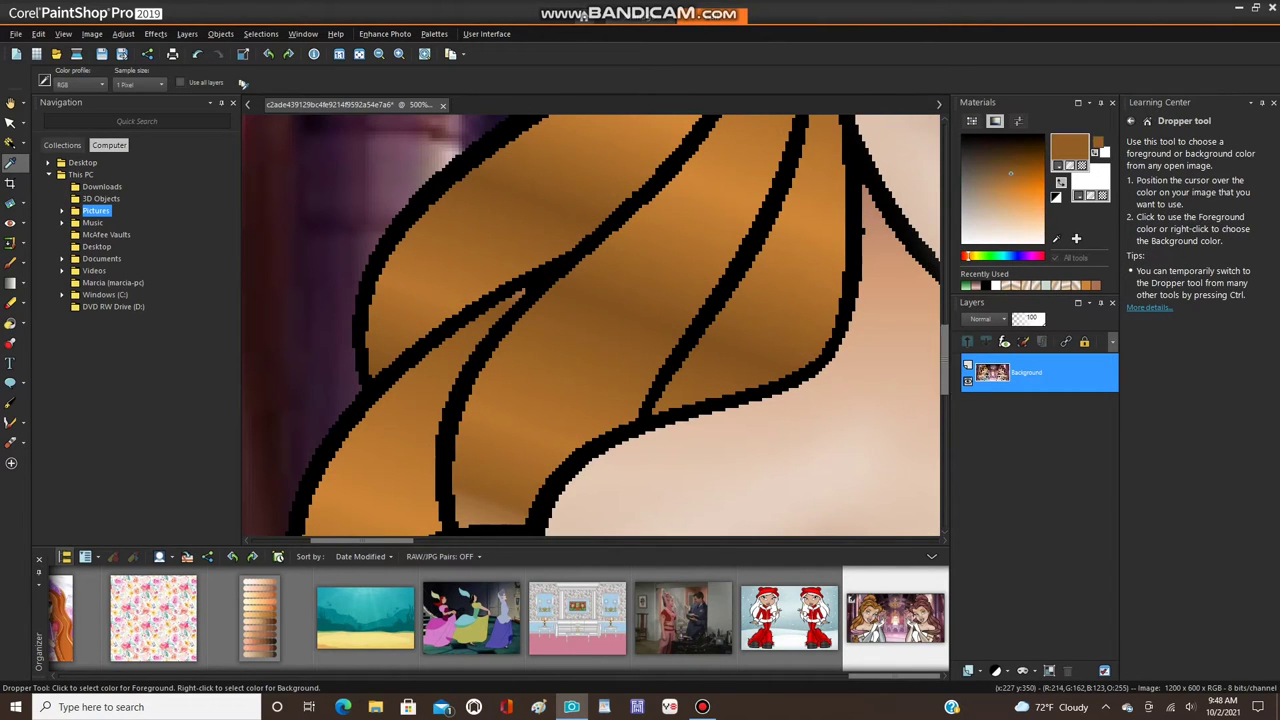
{"action": "scroll", "coordinate": [600, 206], "scroll_direction": "down", "scroll_amount": 6}
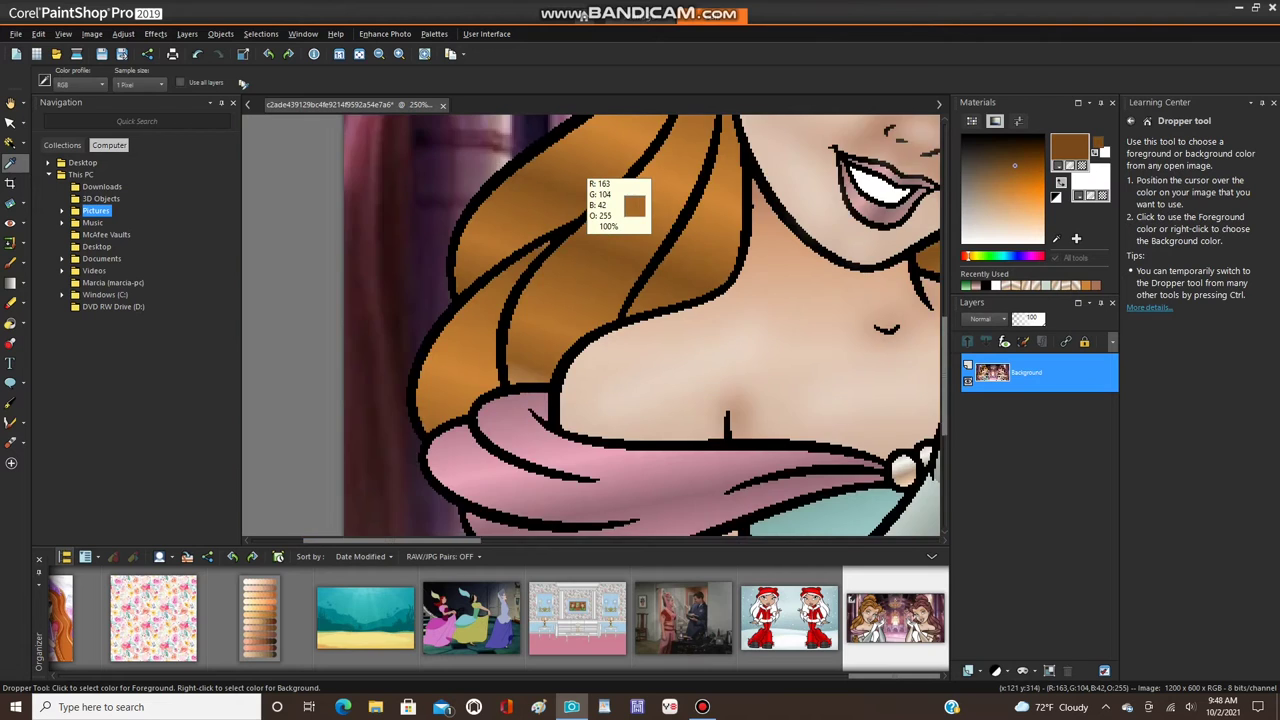
- Paint brown breaks at both ends of the black outline between the bodice and the hair patch below it, and flood fill that outline brown
{"action": "left_click", "coordinate": [12, 263]}
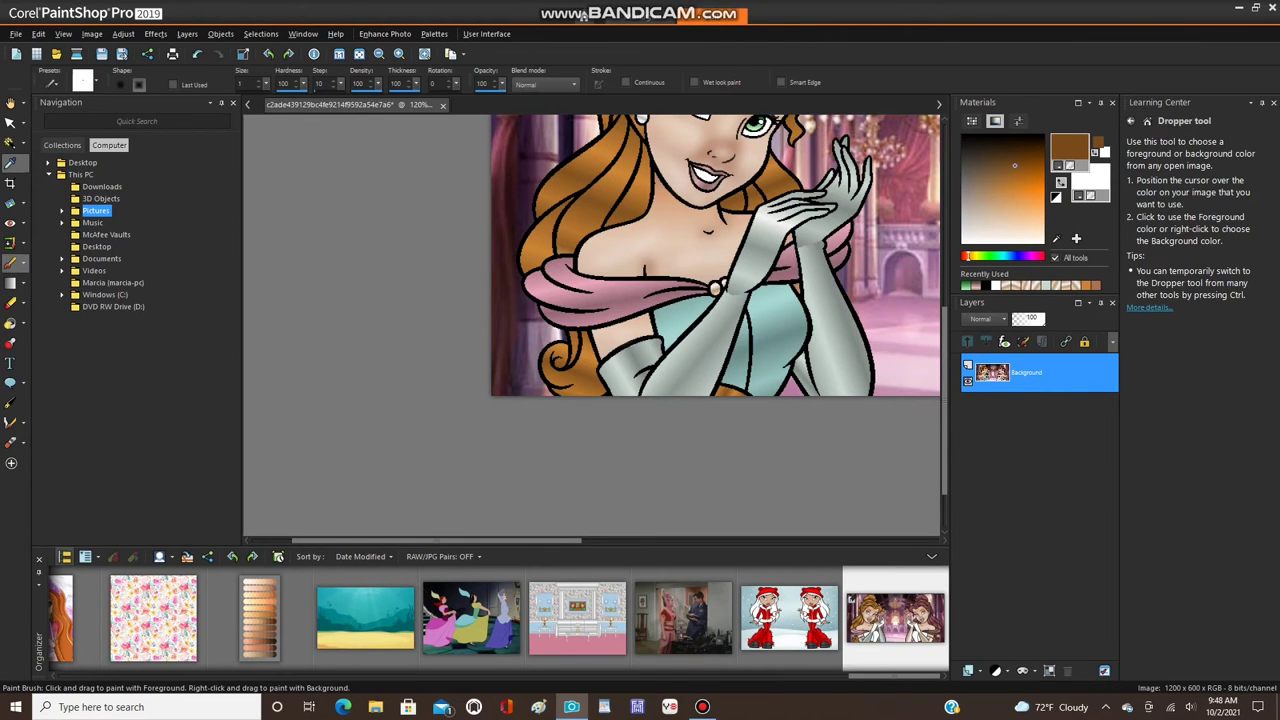
{"action": "scroll", "coordinate": [592, 327], "scroll_direction": "up", "scroll_amount": 2}
{"action": "scroll", "coordinate": [670, 375], "scroll_direction": "up", "scroll_amount": 3}
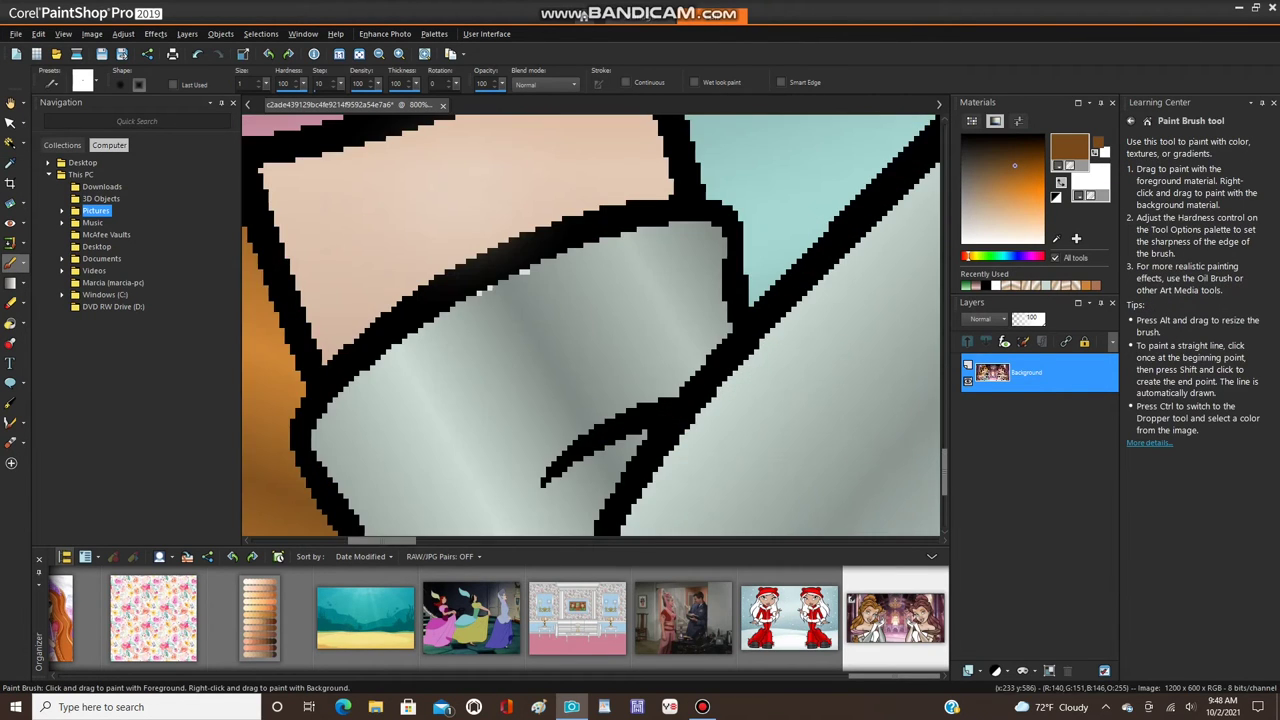
{"action": "left_click_drag", "start_coordinate": [382, 541], "coordinate": [462, 541]}
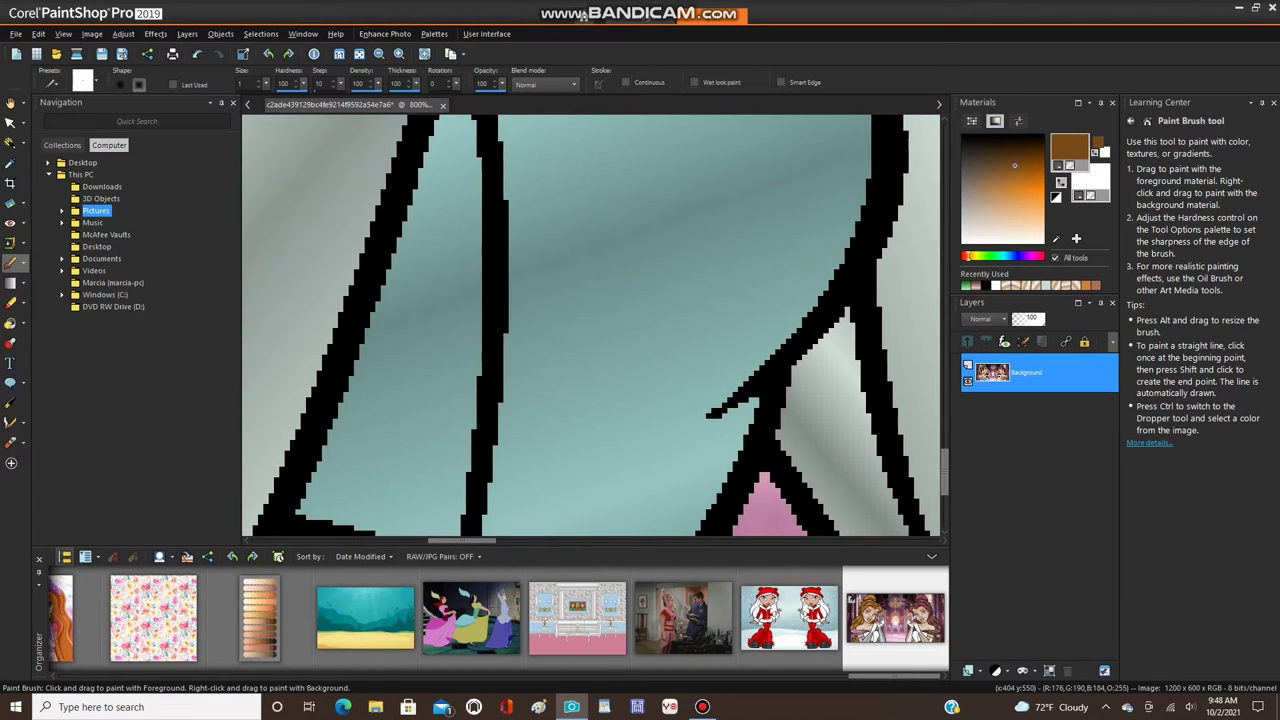
{"action": "left_click_drag", "start_coordinate": [944, 472], "coordinate": [944, 503]}
{"action": "scroll", "coordinate": [275, 255], "scroll_direction": "up", "scroll_amount": 2}
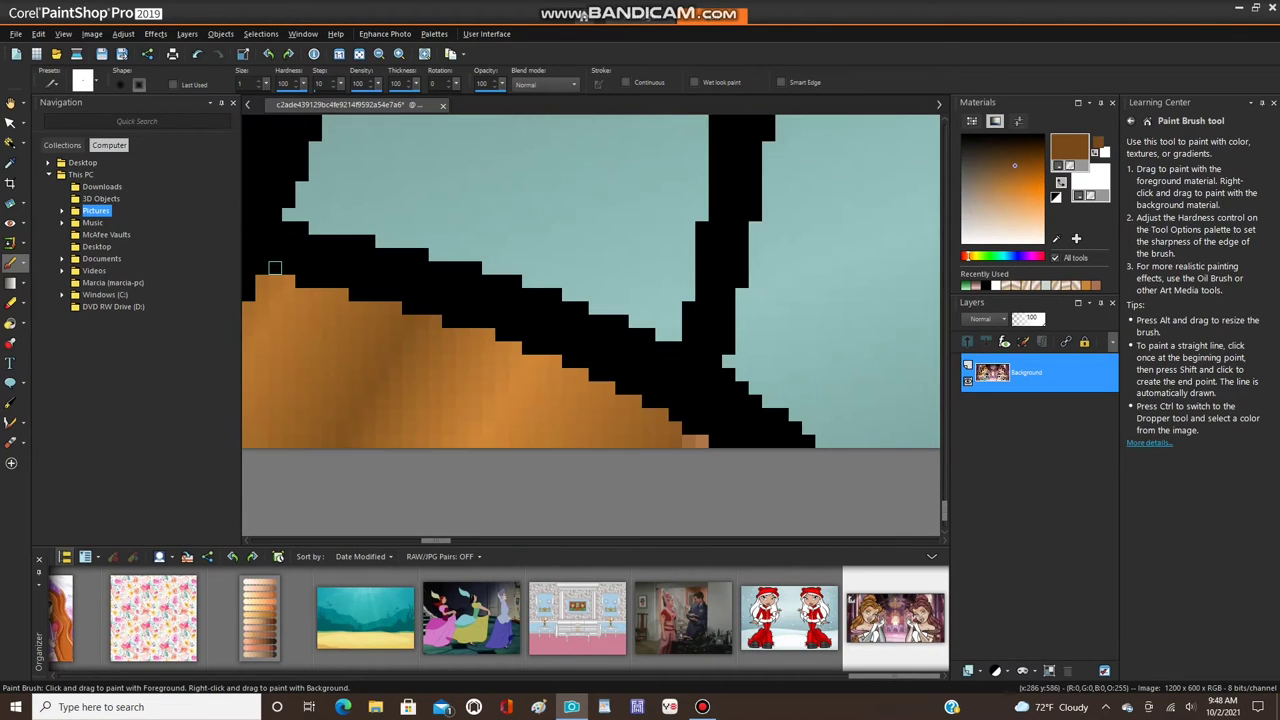
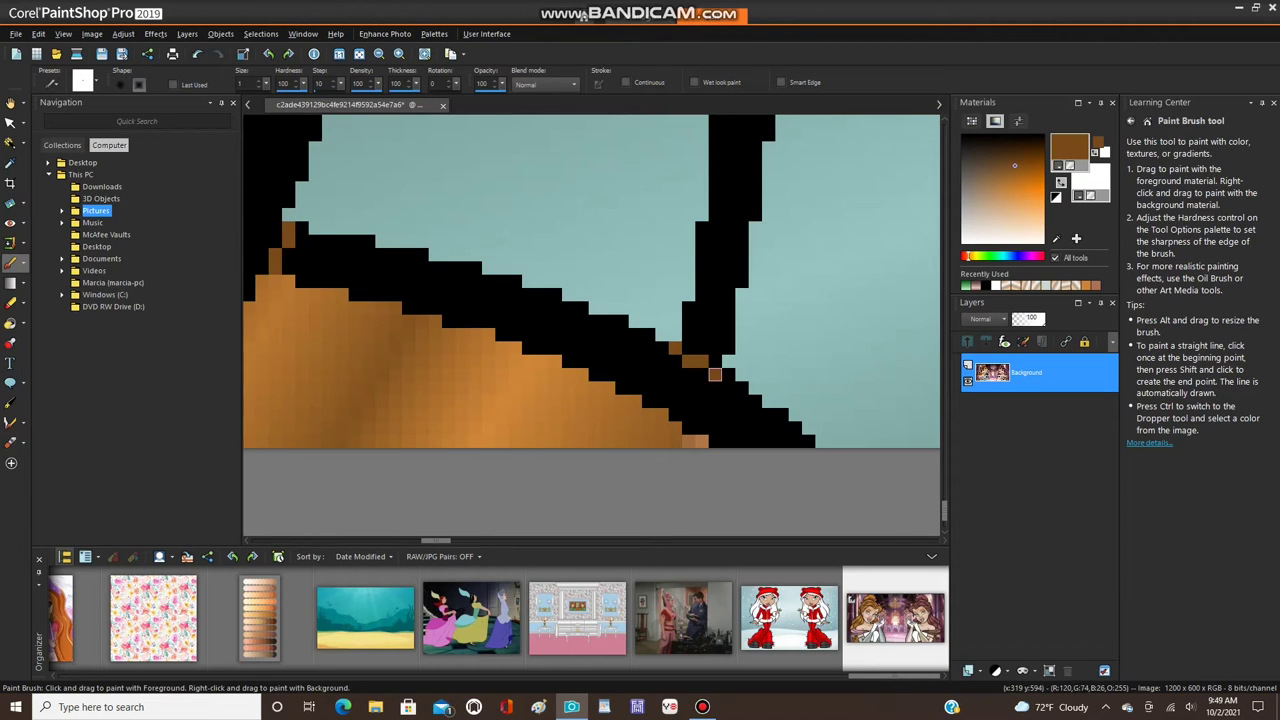
{"action": "scroll", "coordinate": [608, 334], "scroll_direction": "down", "scroll_amount": 2}
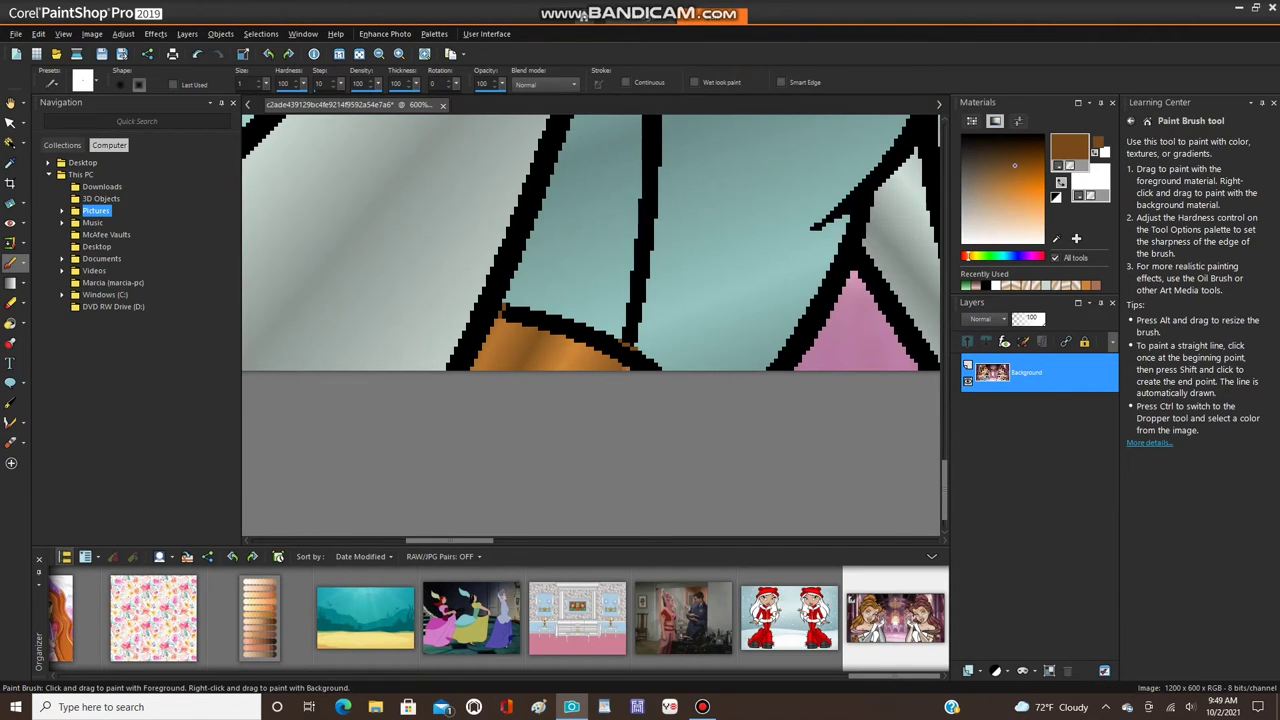
{"action": "key", "text": "f"}
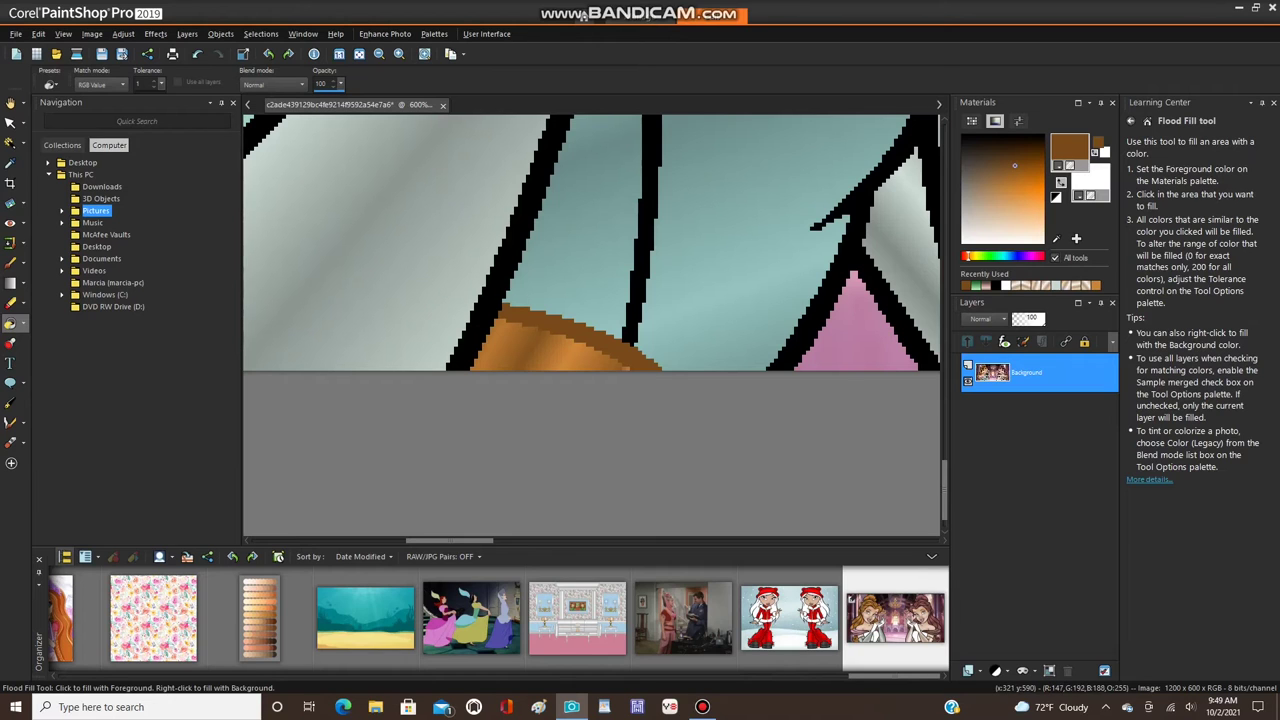
{"action": "scroll", "coordinate": [546, 274], "scroll_direction": "down", "scroll_amount": 3}
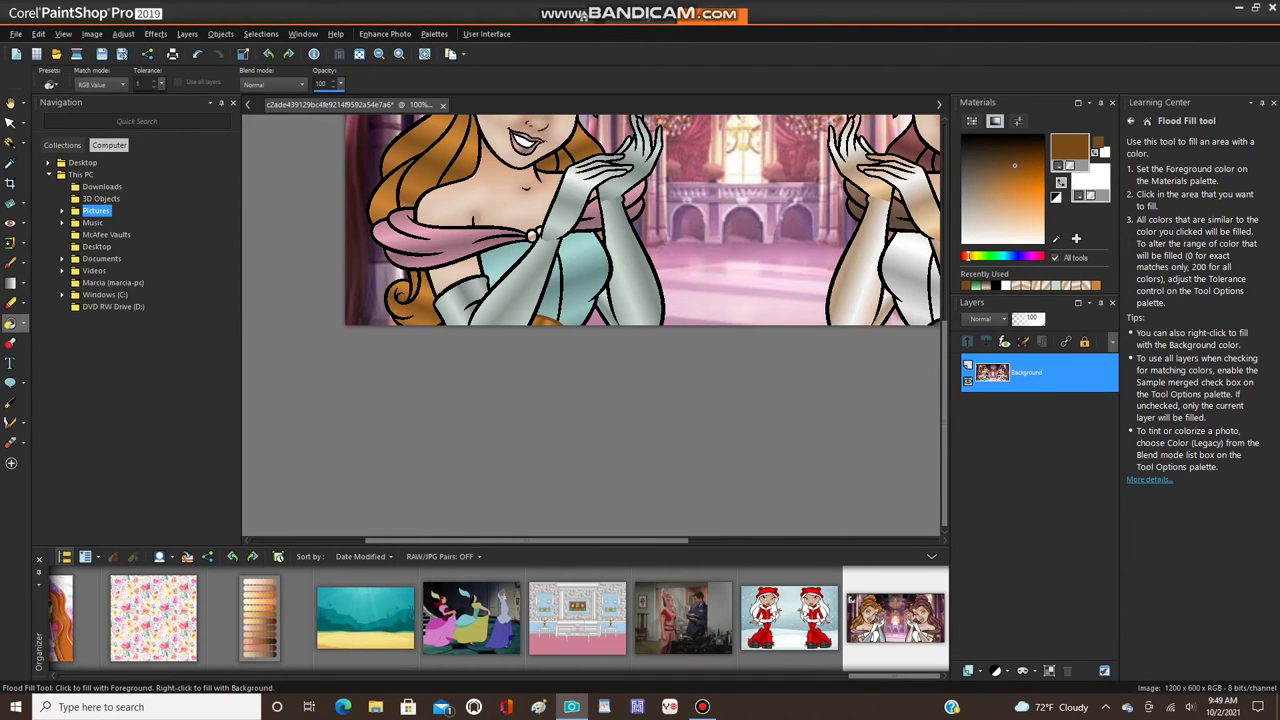
- Paint a one-pixel brown break across the black outline where the left princess's curl meets her glove at the picture's lower edge
{"action": "left_click", "coordinate": [11, 263]}
{"action": "scroll", "coordinate": [425, 312], "scroll_direction": "up", "scroll_amount": 3}
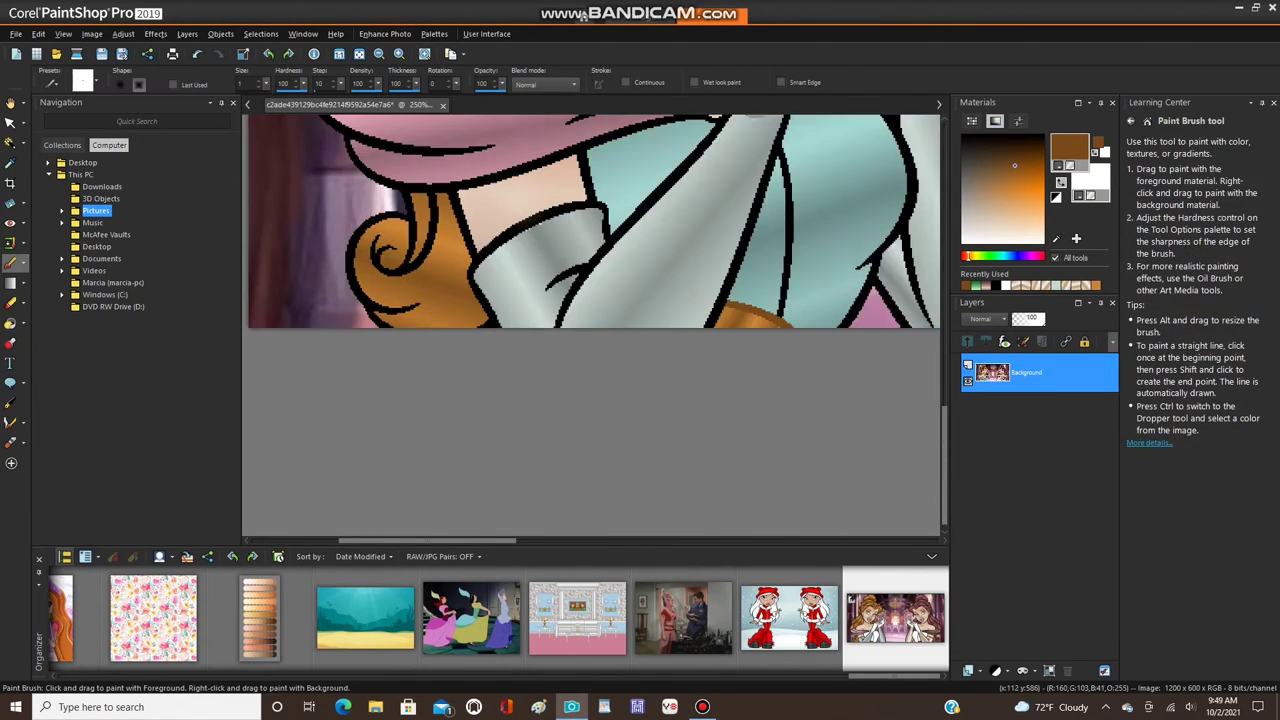
{"action": "key", "text": "KP_Add"}
{"action": "key", "text": "KP_Add"}
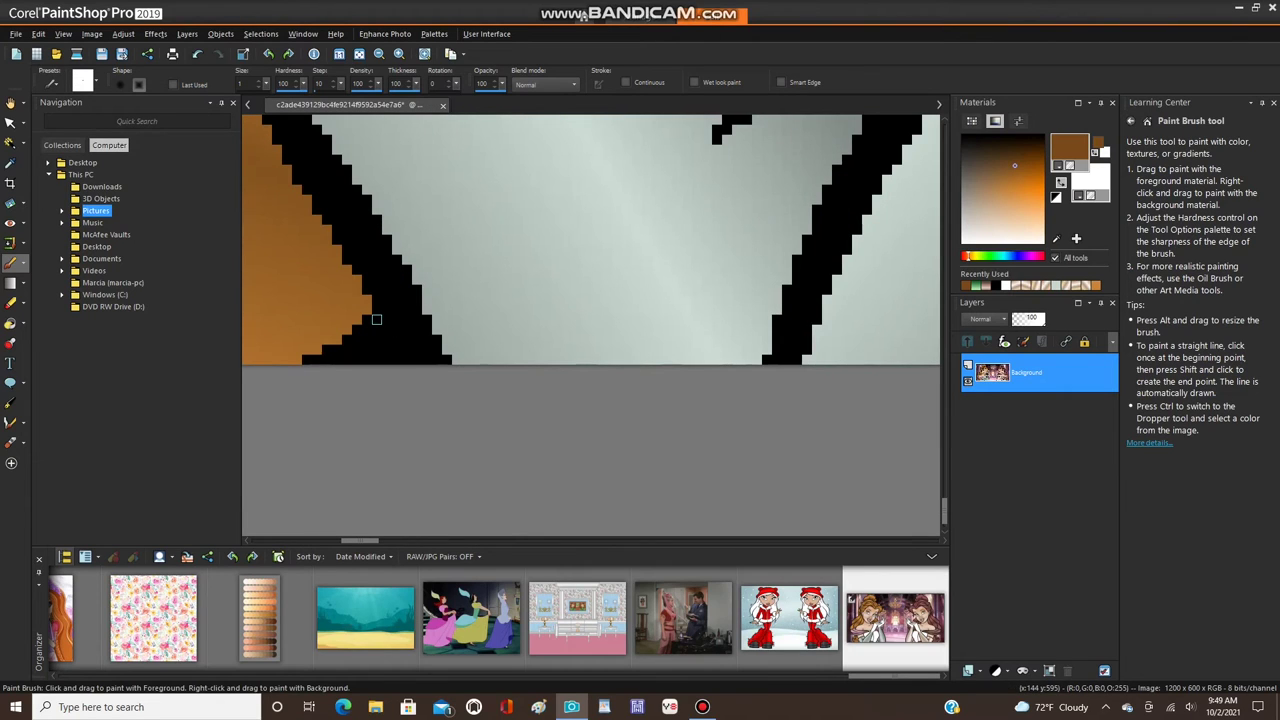
{"action": "left_click_drag", "start_coordinate": [376, 319], "coordinate": [386, 329]}
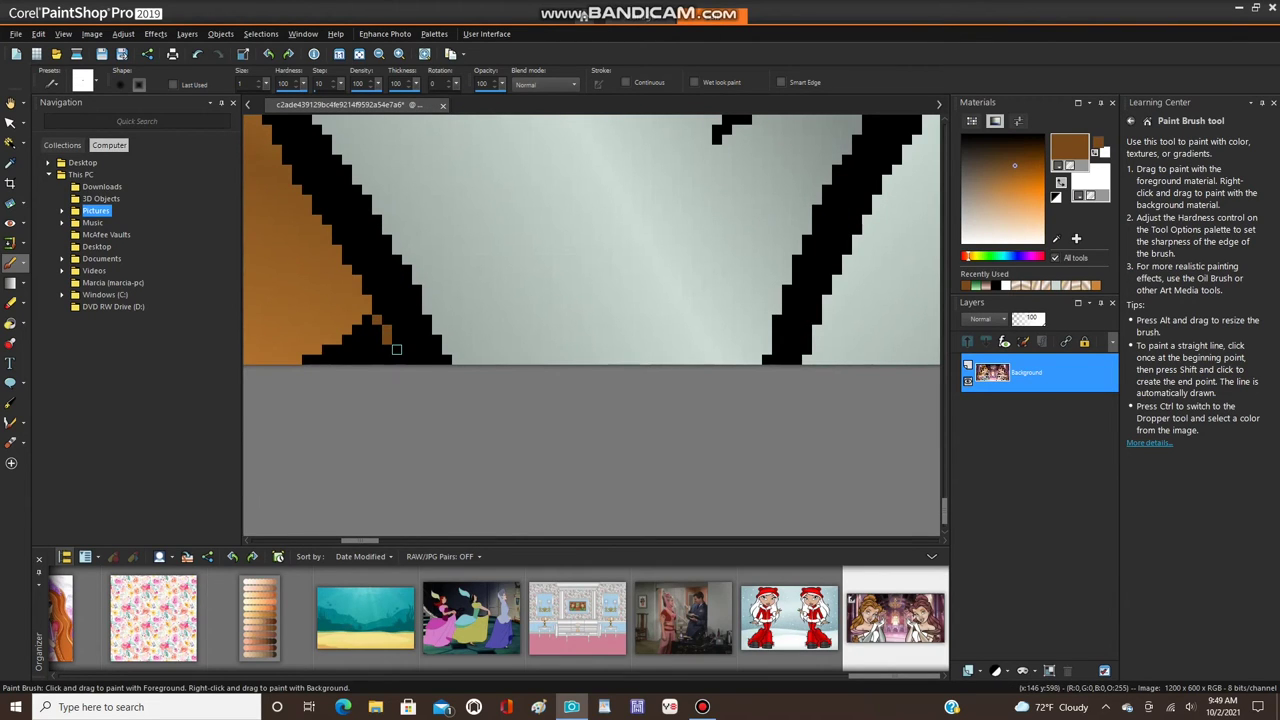
{"action": "scroll", "coordinate": [397, 360], "scroll_direction": "down", "scroll_amount": 5}
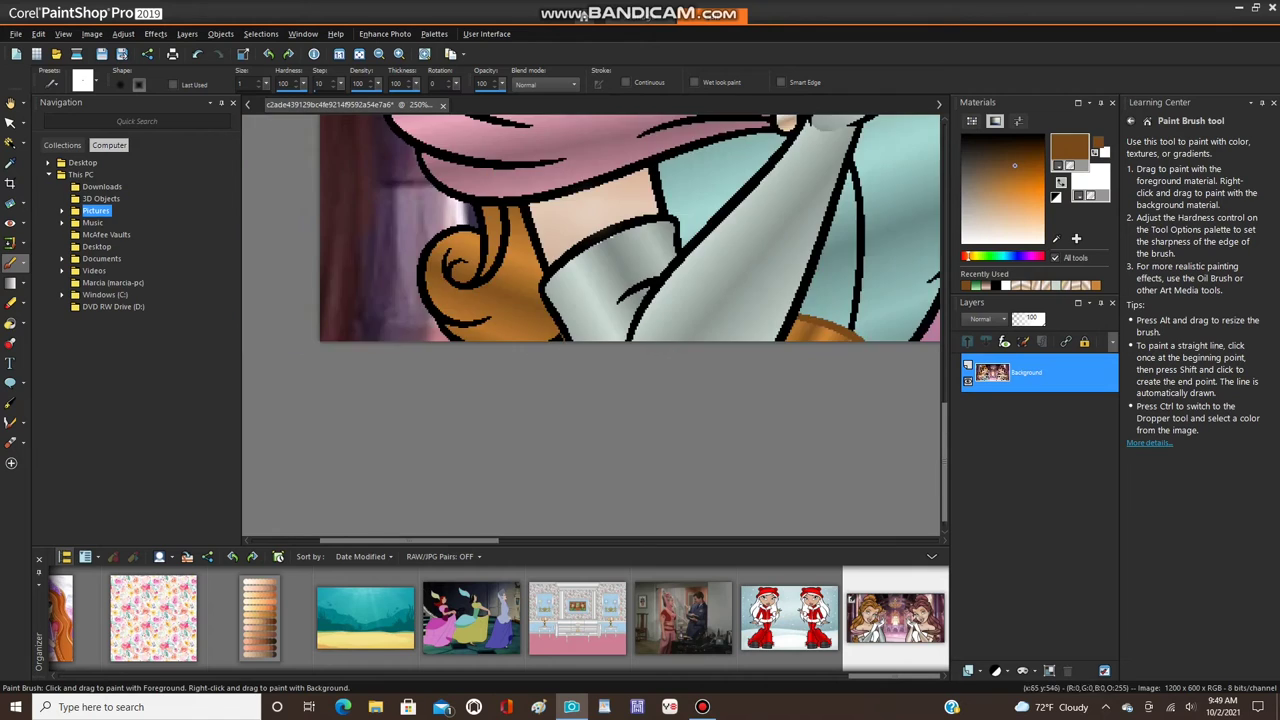
- Paint one-pixel brown breaks across the tops of the curl's black outlines just beneath the left princess's pink sleeve
{"action": "scroll", "coordinate": [520, 190], "scroll_direction": "up", "scroll_amount": 3}
{"action": "scroll", "coordinate": [509, 214], "scroll_direction": "up", "scroll_amount": 2}
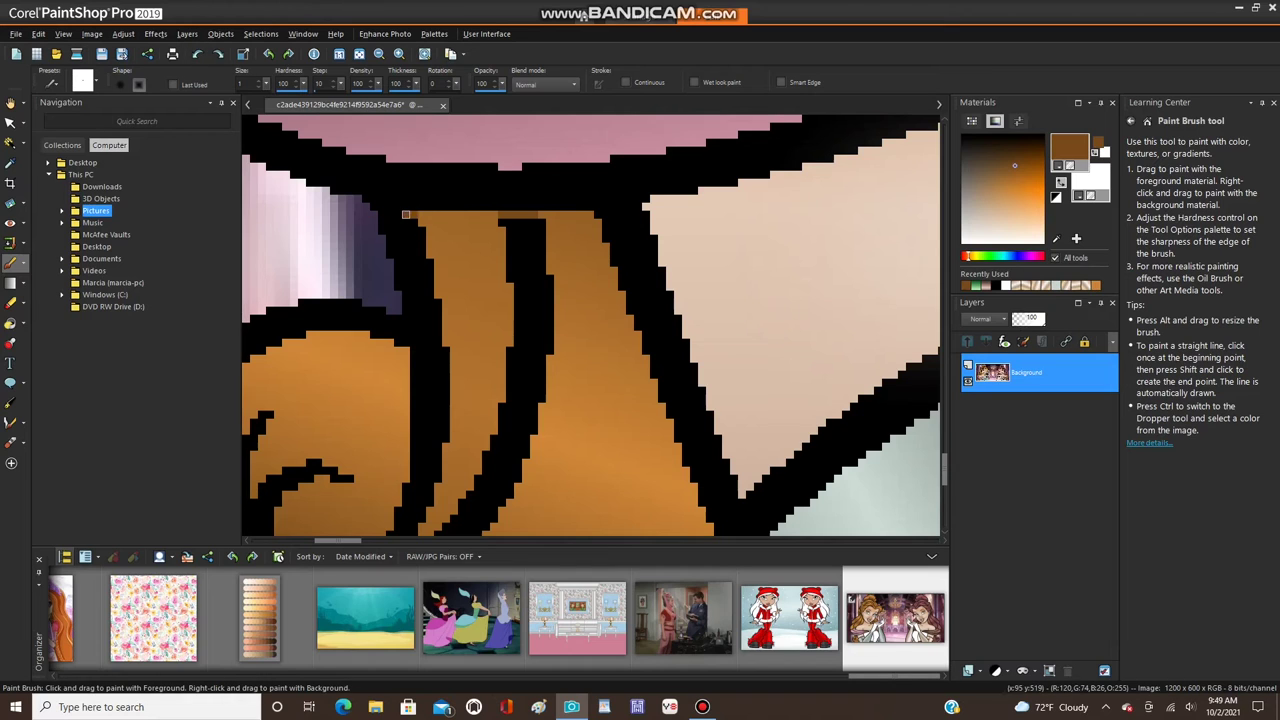
{"action": "scroll", "coordinate": [485, 263], "scroll_direction": "down", "scroll_amount": 5}
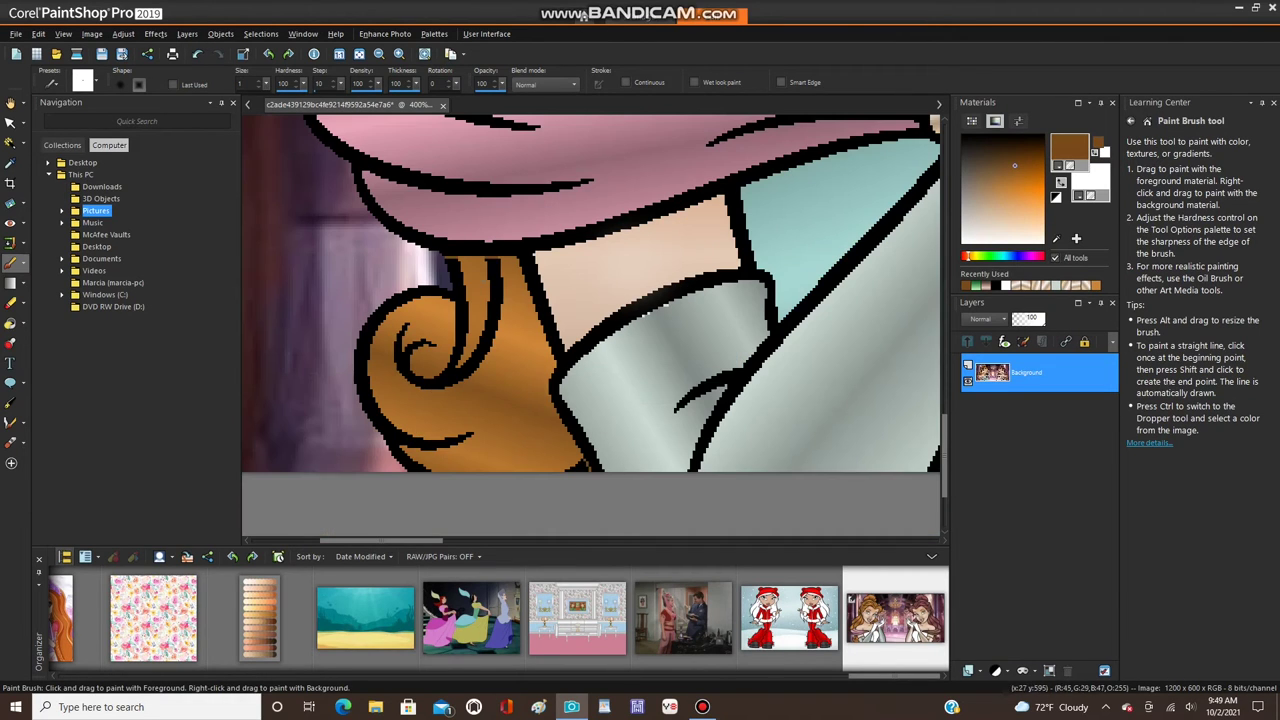
- Flood fill the black outlines of the left princess's lowest curl, beneath the pink sleeve, with the dark brown
{"action": "left_click", "coordinate": [10, 323]}
{"action": "left_click", "coordinate": [360, 315]}
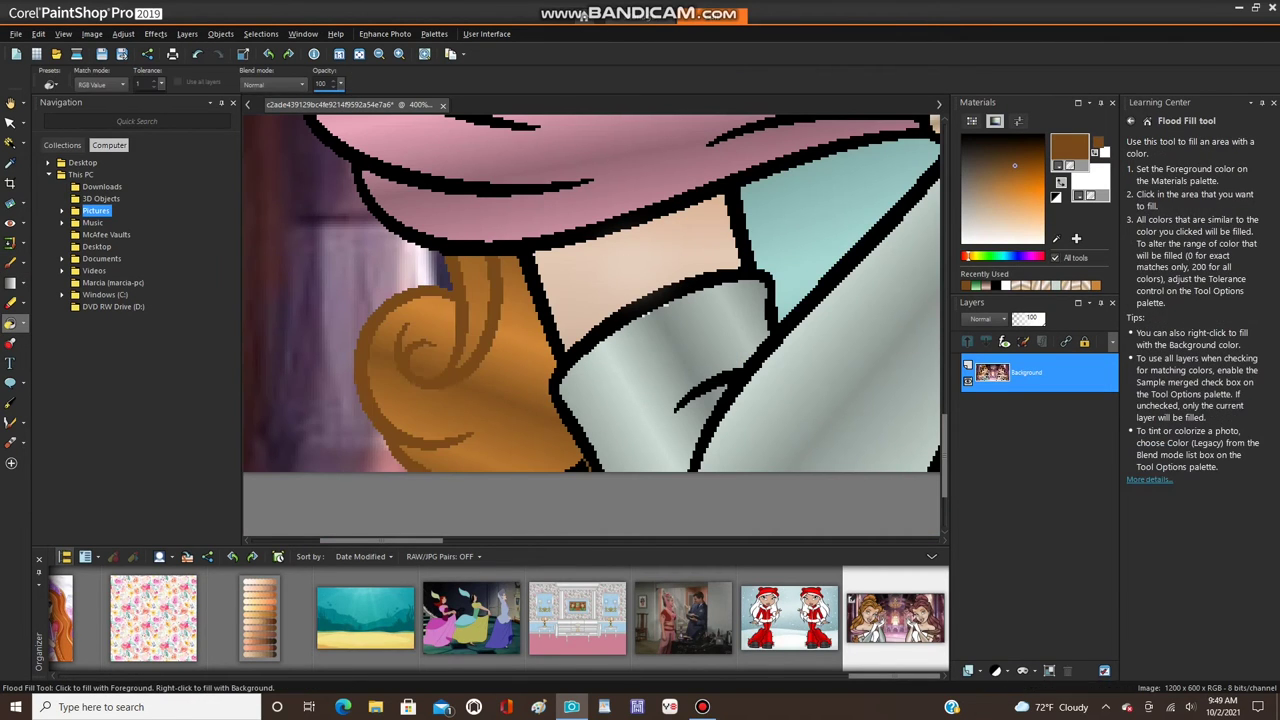
{"action": "scroll", "coordinate": [530, 455], "scroll_direction": "down", "scroll_amount": 3}
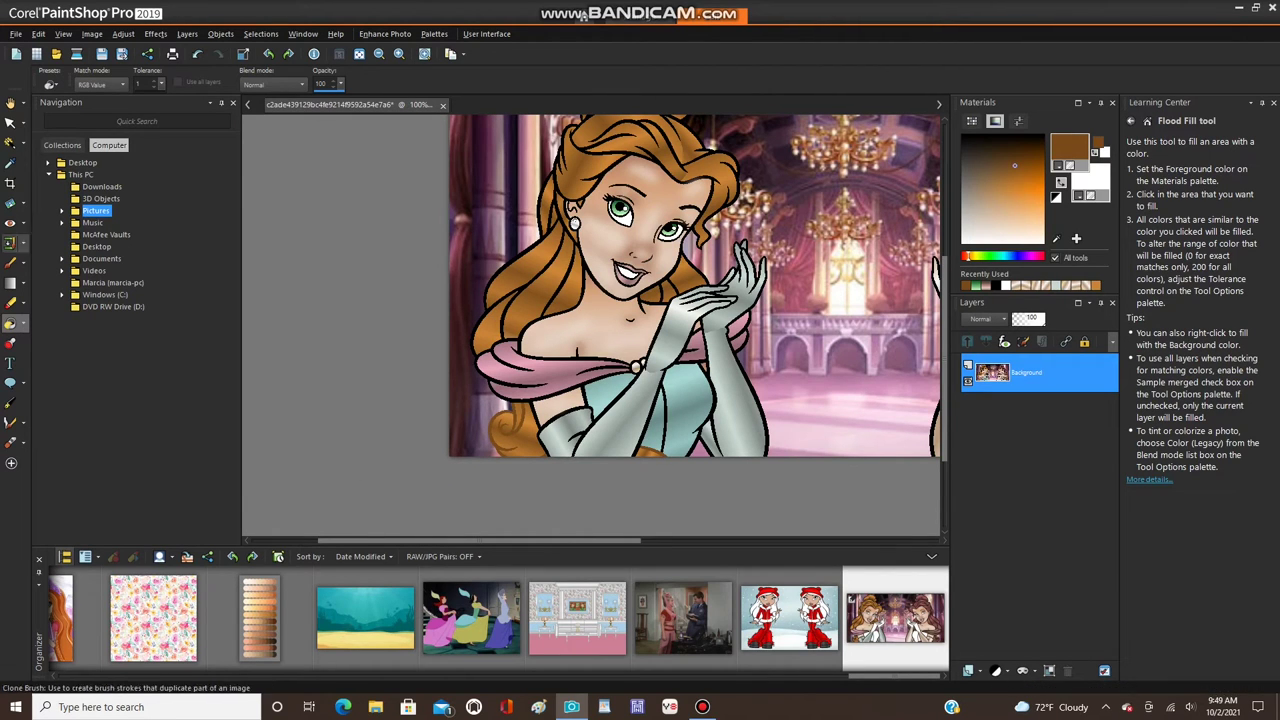
- Paint one-pixel brown breaks where the left princess's long hair strand lines meet the pink sleeve and the bare shoulder outline
{"action": "left_click", "coordinate": [10, 263]}
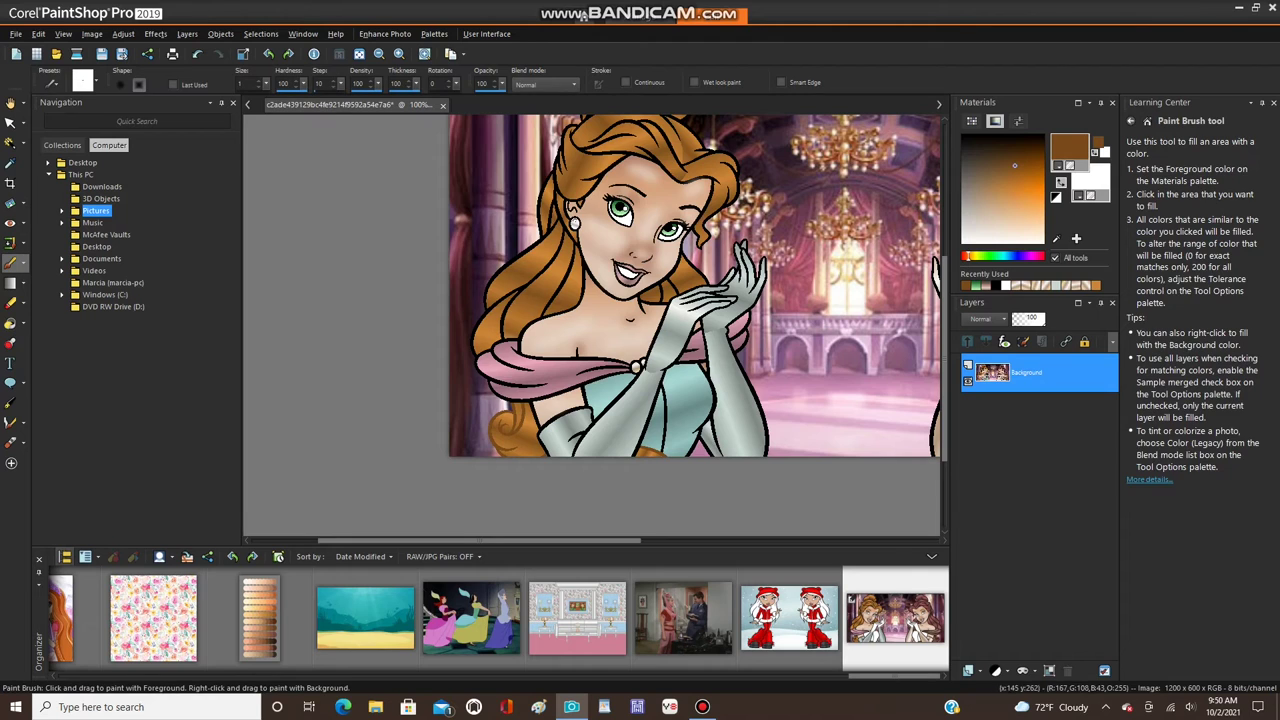
{"action": "scroll", "coordinate": [476, 359], "scroll_direction": "up", "scroll_amount": 5}
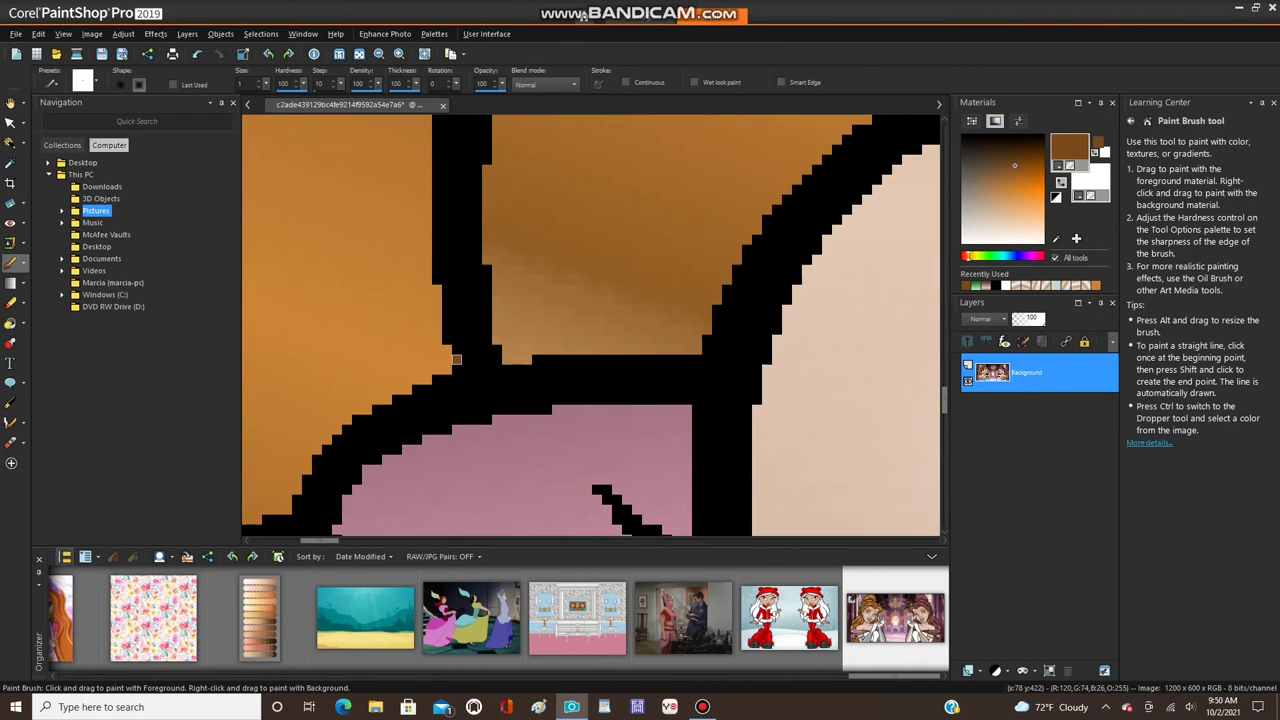
{"action": "scroll", "coordinate": [496, 358], "scroll_direction": "down", "scroll_amount": 3}
{"action": "scroll", "coordinate": [591, 251], "scroll_direction": "up", "scroll_amount": 2}
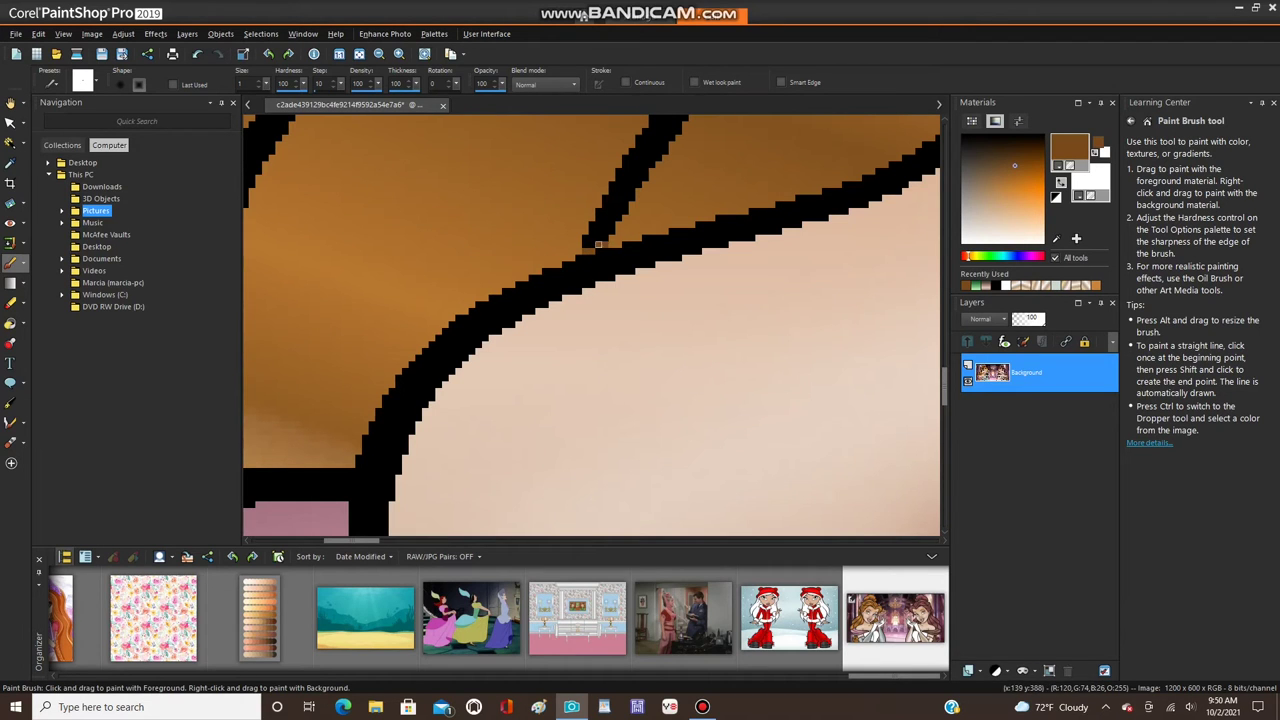
- Paint a one-pixel brown break between the left princess's hair outlines and her cheek outline just below the earring
{"action": "scroll", "coordinate": [598, 244], "scroll_direction": "down", "scroll_amount": 5}
{"action": "scroll", "coordinate": [640, 286], "scroll_direction": "up", "scroll_amount": 4}
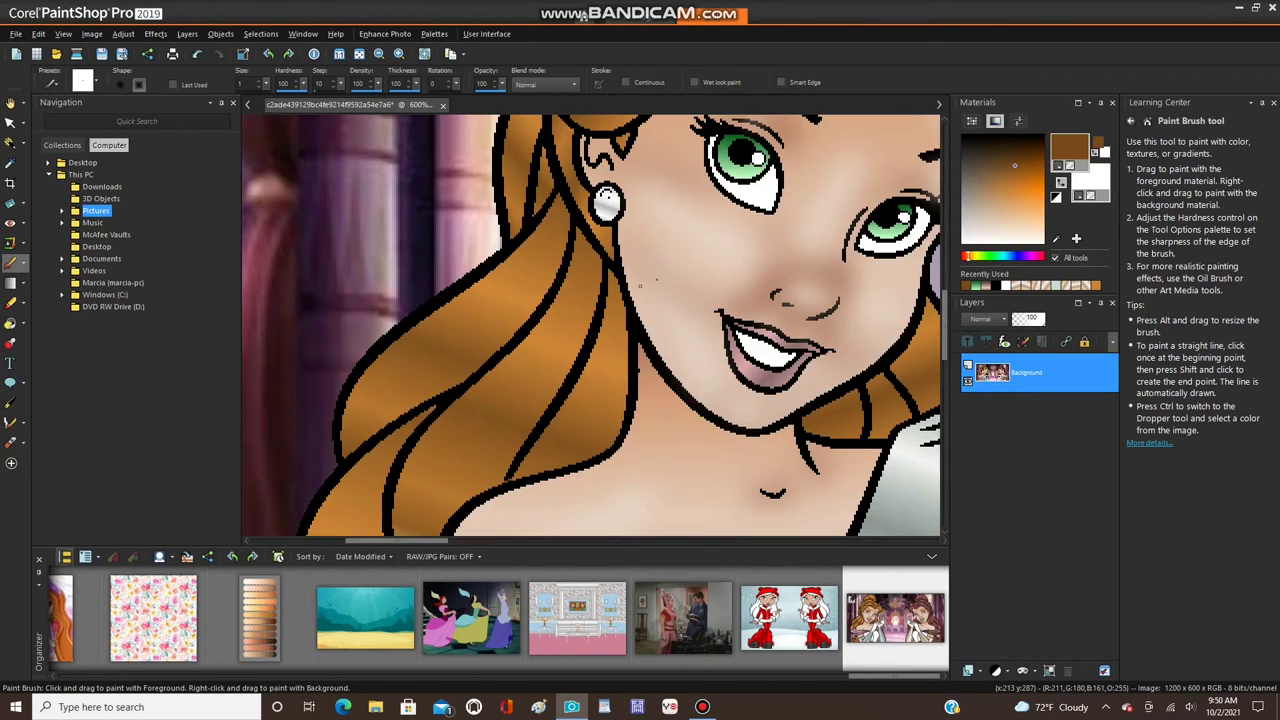
{"action": "scroll", "coordinate": [640, 286], "scroll_direction": "up", "scroll_amount": 3}
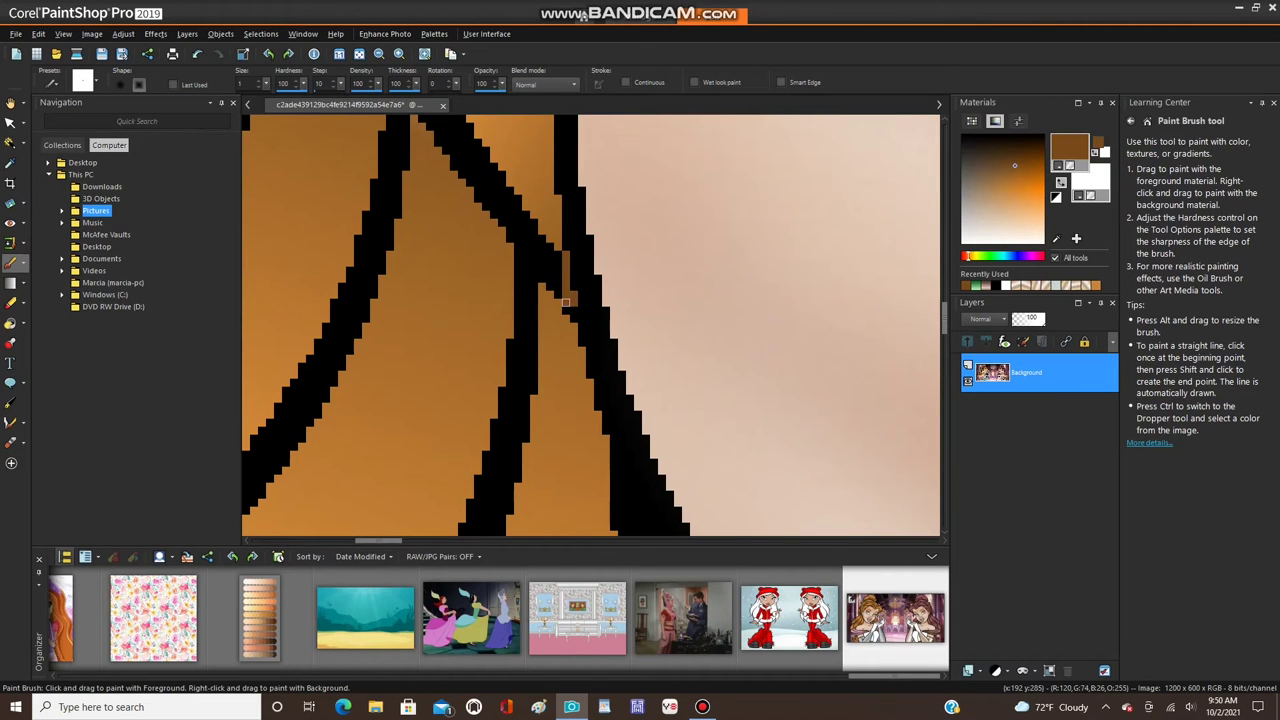
{"action": "scroll", "coordinate": [573, 311], "scroll_direction": "down", "scroll_amount": 4}
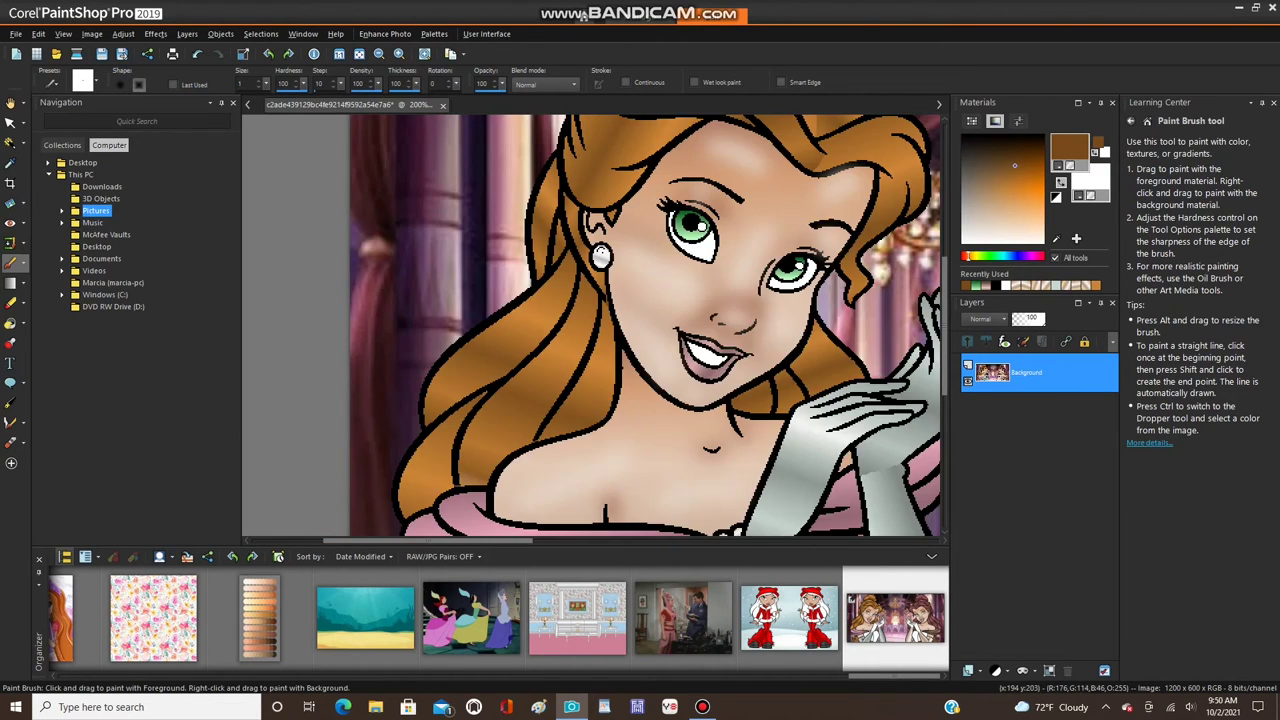
- Paint a brown break where the left princess's inner ear line meets the hair outline, and undo the last stray stroke
{"action": "scroll", "coordinate": [573, 311], "scroll_direction": "up", "scroll_amount": 1}
{"action": "scroll", "coordinate": [557, 207], "scroll_direction": "up", "scroll_amount": 2}
{"action": "left_click_drag", "start_coordinate": [566, 214], "coordinate": [574, 215]}
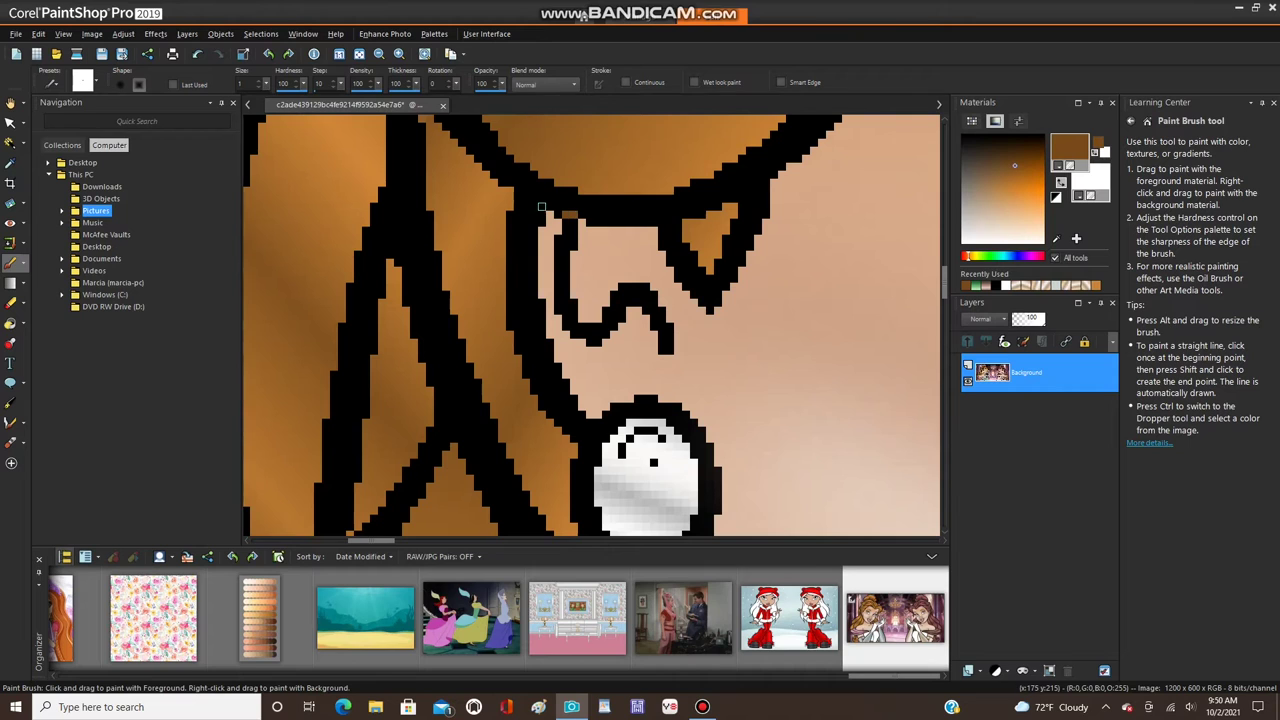
{"action": "left_click", "coordinate": [268, 54]}
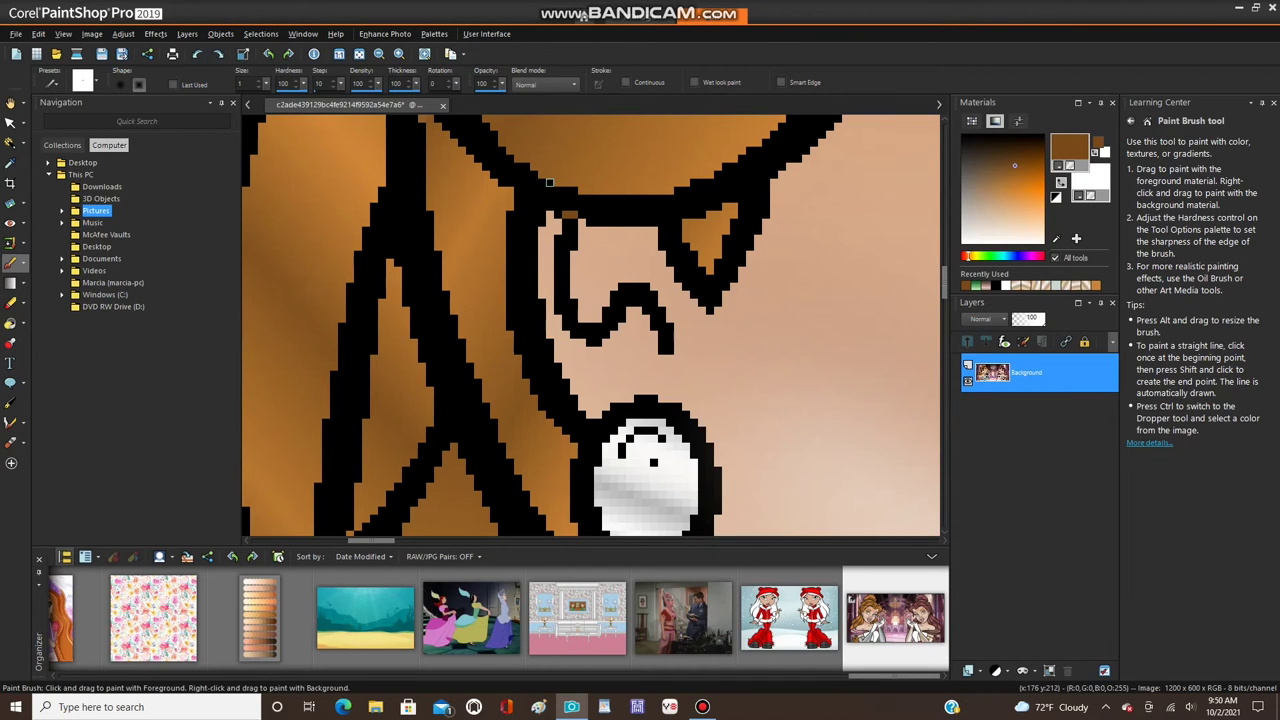
{"action": "scroll", "coordinate": [702, 222], "scroll_direction": "down", "scroll_amount": 8}
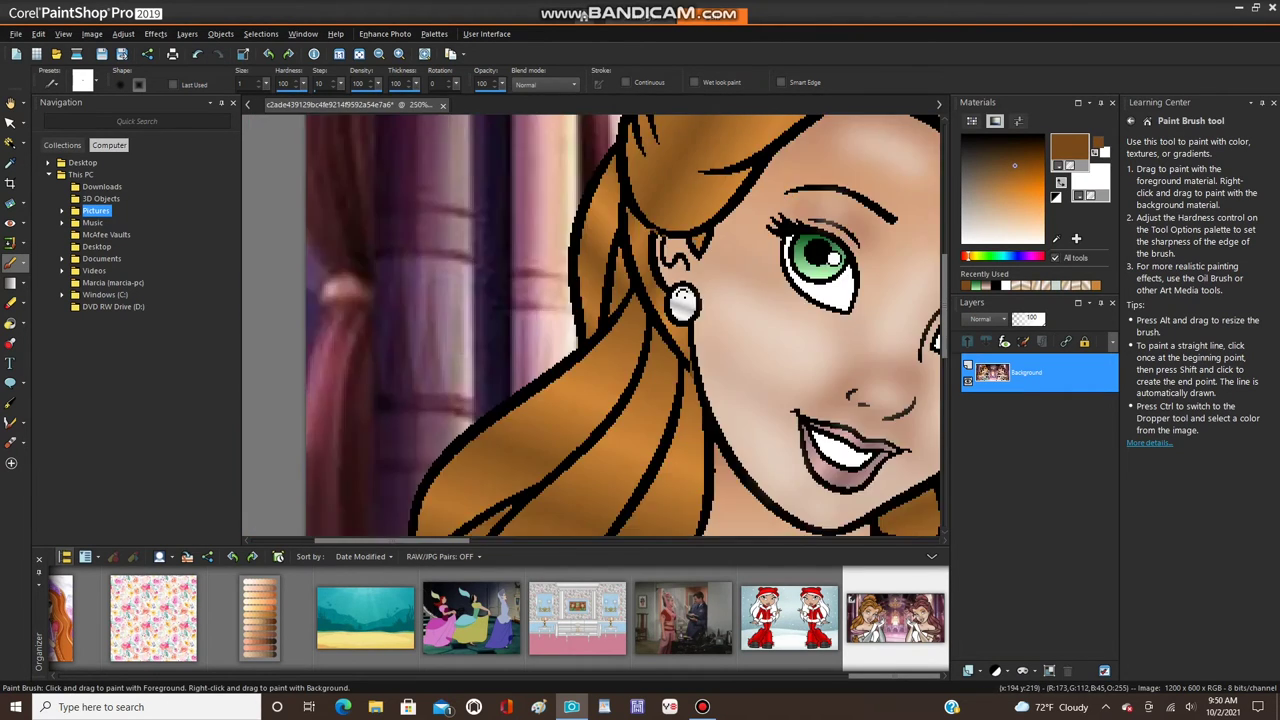
- Paint brown breaks where the left princess's forehead hairline meets the face-side outline and the short strand line
{"action": "scroll", "coordinate": [889, 162], "scroll_direction": "up", "scroll_amount": 4}
{"action": "scroll", "coordinate": [885, 166], "scroll_direction": "up", "scroll_amount": 2}
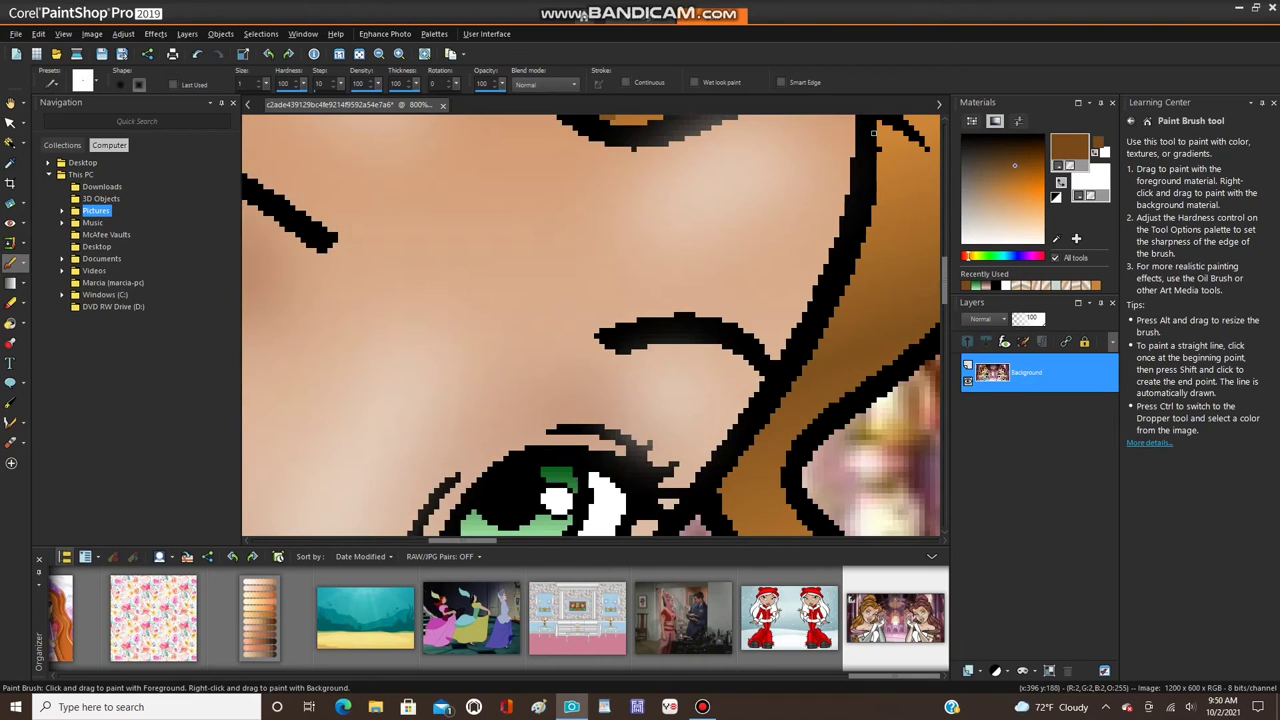
{"action": "scroll", "coordinate": [885, 166], "scroll_direction": "down", "scroll_amount": 2}
{"action": "scroll", "coordinate": [885, 166], "scroll_direction": "up", "scroll_amount": 3}
{"action": "scroll", "coordinate": [885, 166], "scroll_direction": "down", "scroll_amount": 2}
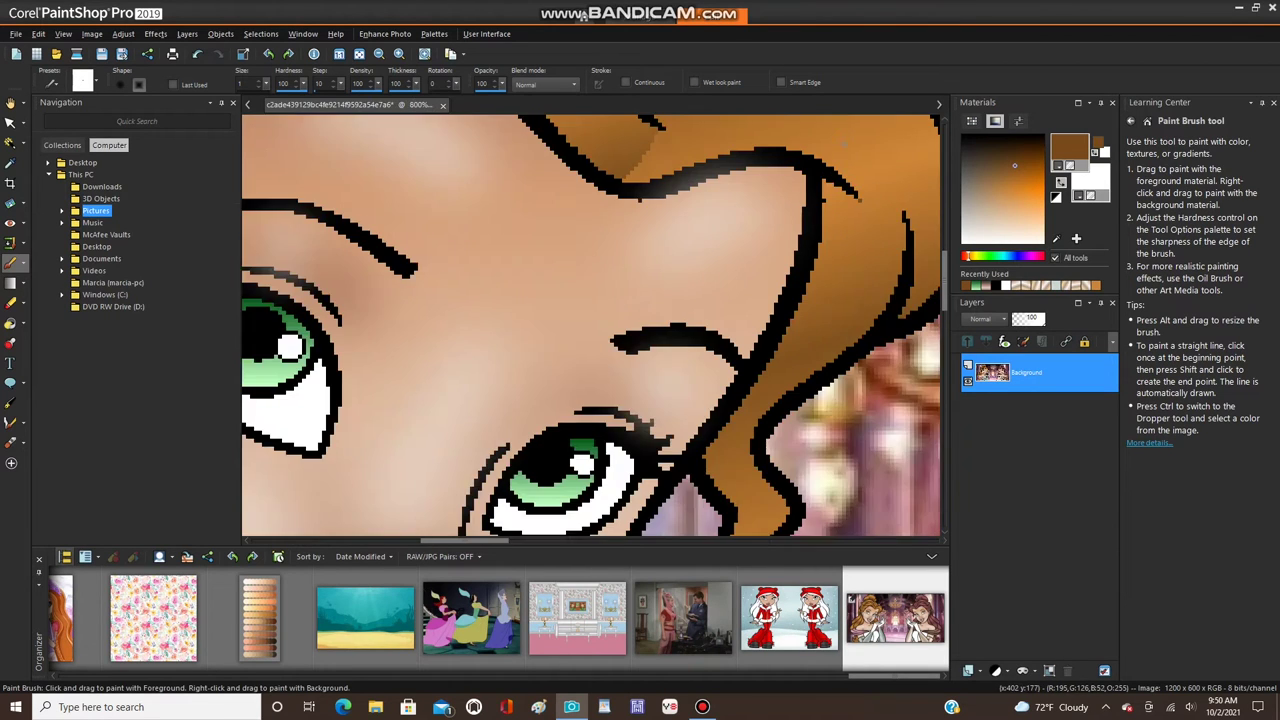
{"action": "scroll", "coordinate": [781, 206], "scroll_direction": "up", "scroll_amount": 2}
{"action": "scroll", "coordinate": [797, 213], "scroll_direction": "down", "scroll_amount": 3}
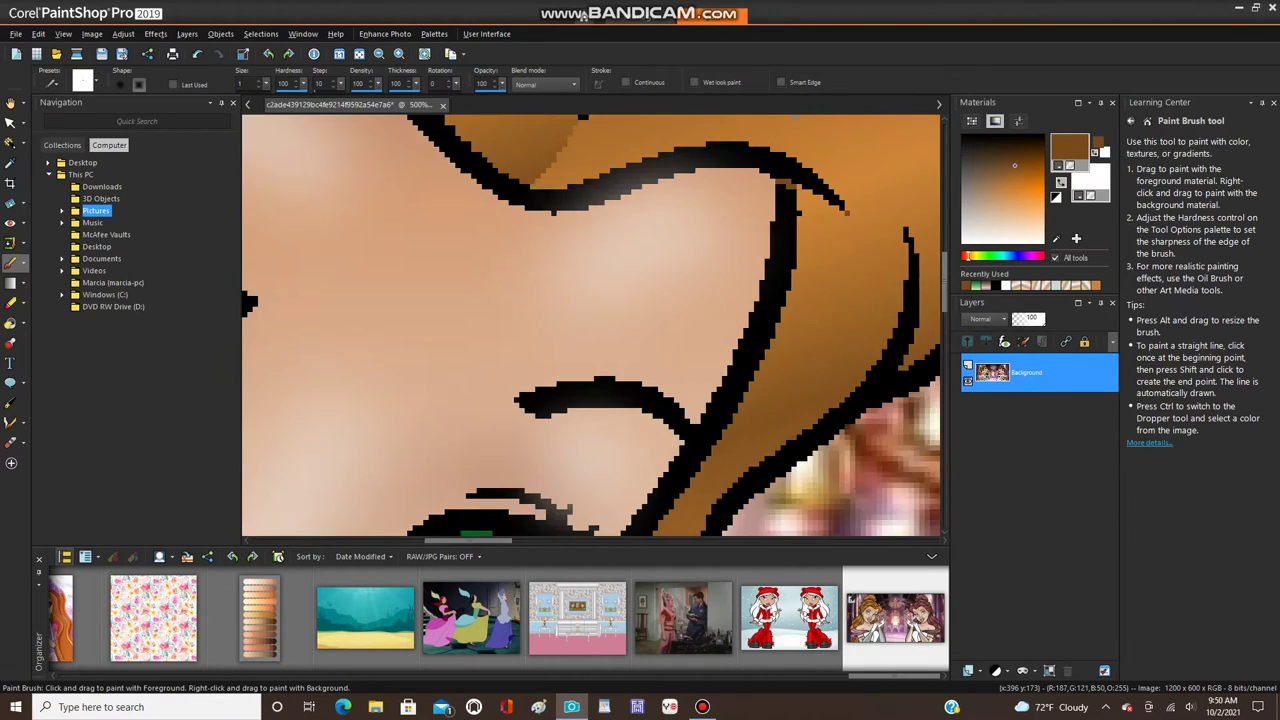
- Paint brown breaks where the left princess's hair outlines meet the face outline beside her eye and the glove's upper finger
{"action": "scroll", "coordinate": [728, 241], "scroll_direction": "up", "scroll_amount": 4}
{"action": "left_click_drag", "start_coordinate": [726, 244], "coordinate": [702, 267]}
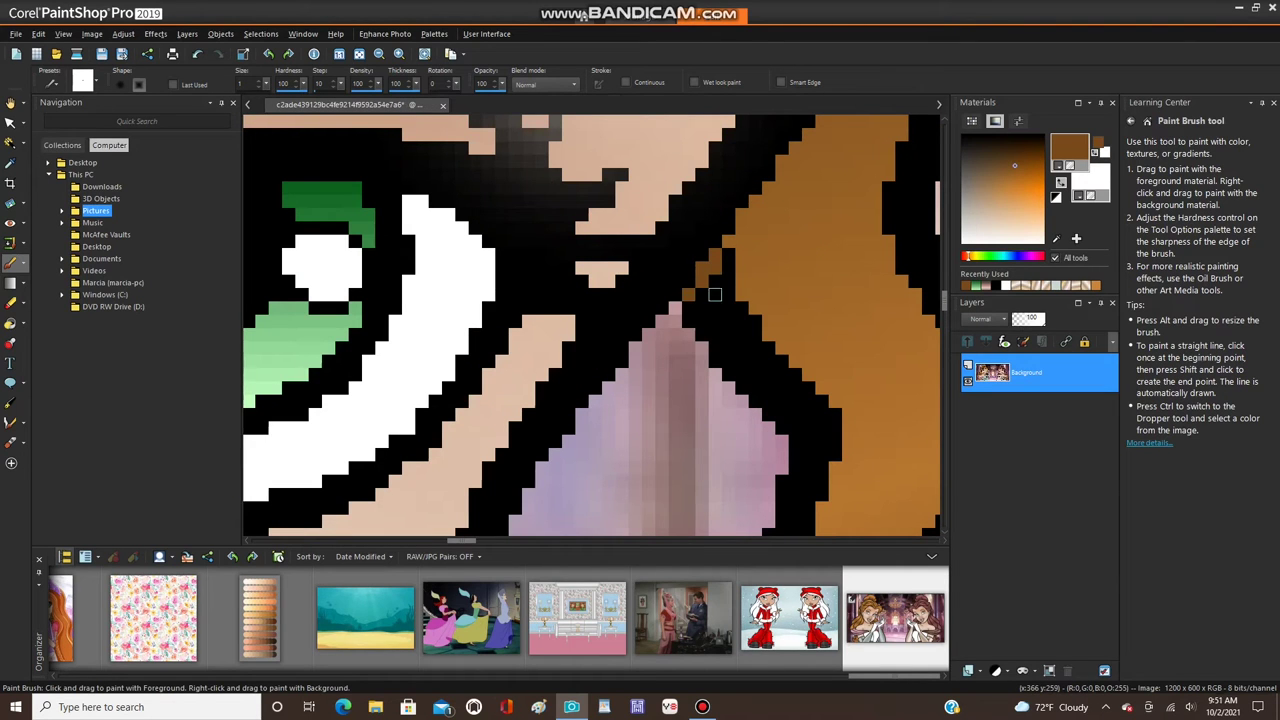
{"action": "scroll", "coordinate": [702, 281], "scroll_direction": "down", "scroll_amount": 3}
{"action": "scroll", "coordinate": [845, 382], "scroll_direction": "up", "scroll_amount": 4}
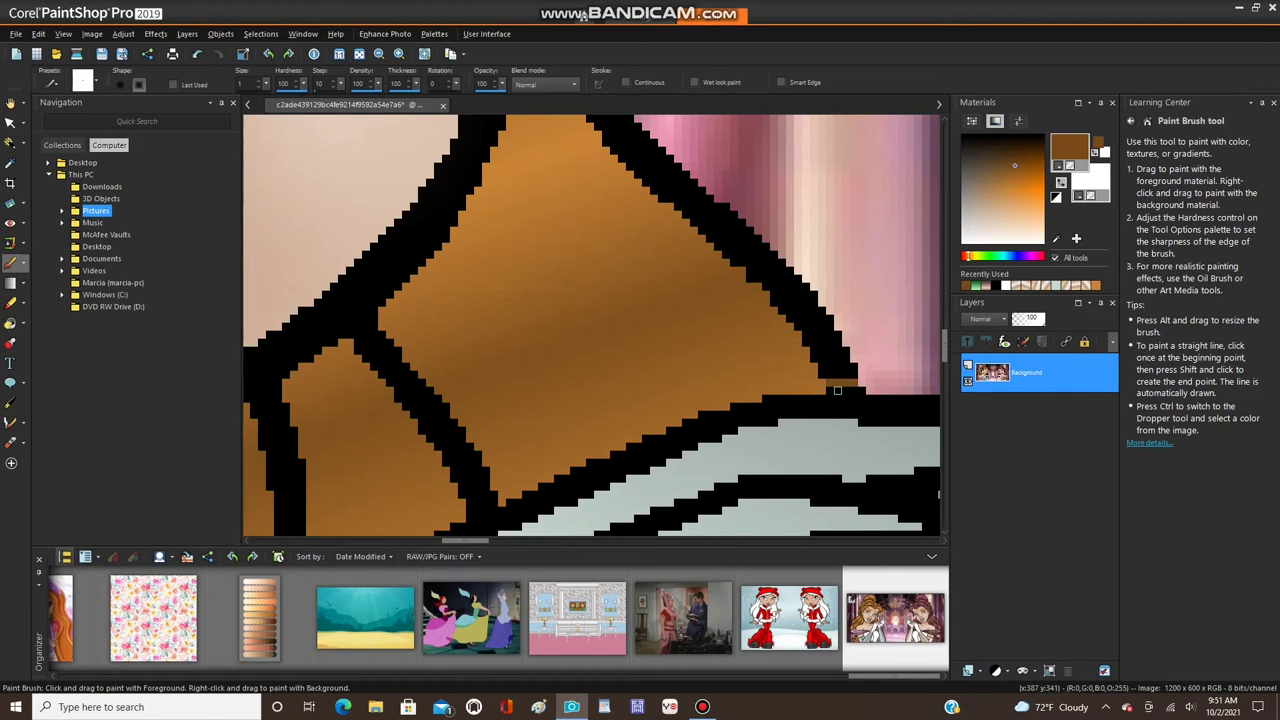
{"action": "scroll", "coordinate": [861, 390], "scroll_direction": "down", "scroll_amount": 3}
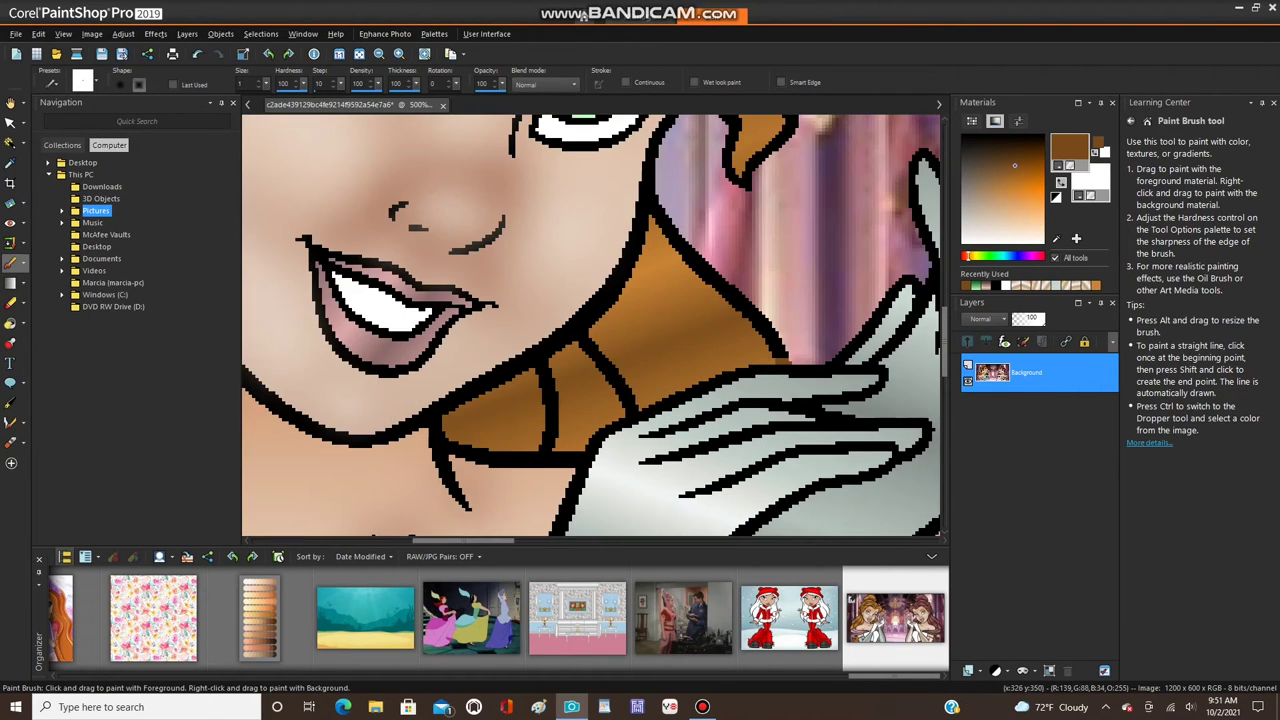
- Paint brown breaks at both ends of the first strand line beneath the left princess's chin and at the top of the second
{"action": "scroll", "coordinate": [546, 450], "scroll_direction": "up", "scroll_amount": 3}
{"action": "left_click_drag", "start_coordinate": [556, 459], "coordinate": [578, 459]}
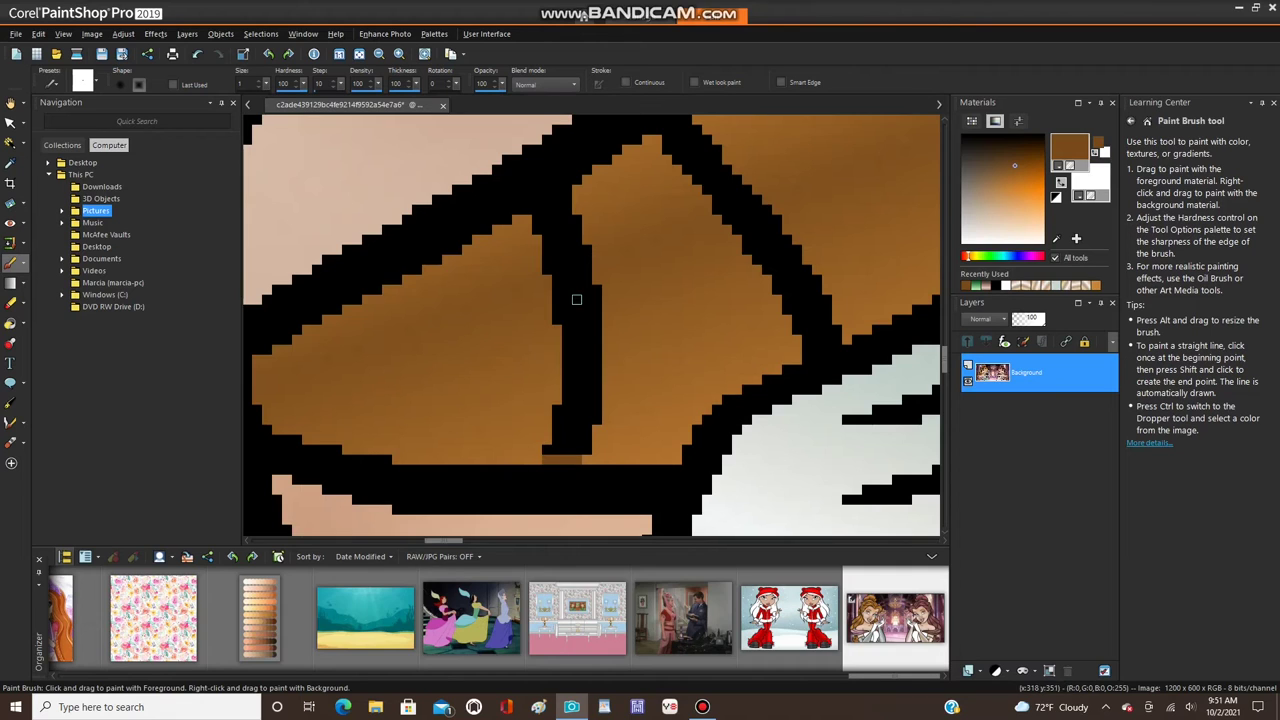
{"action": "scroll", "coordinate": [597, 290], "scroll_direction": "down", "scroll_amount": 2}
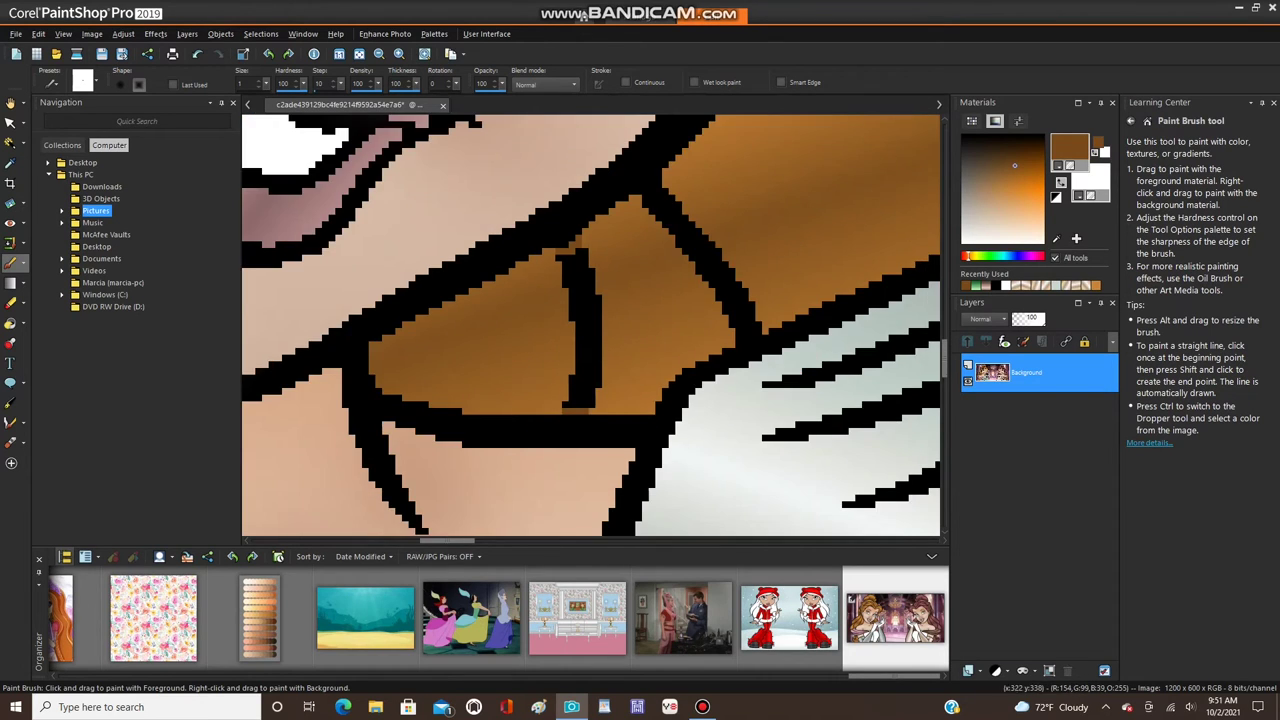
{"action": "scroll", "coordinate": [565, 232], "scroll_direction": "up", "scroll_amount": 2}
{"action": "left_click", "coordinate": [567, 249]}
{"action": "left_click_drag", "start_coordinate": [706, 150], "coordinate": [686, 170]}
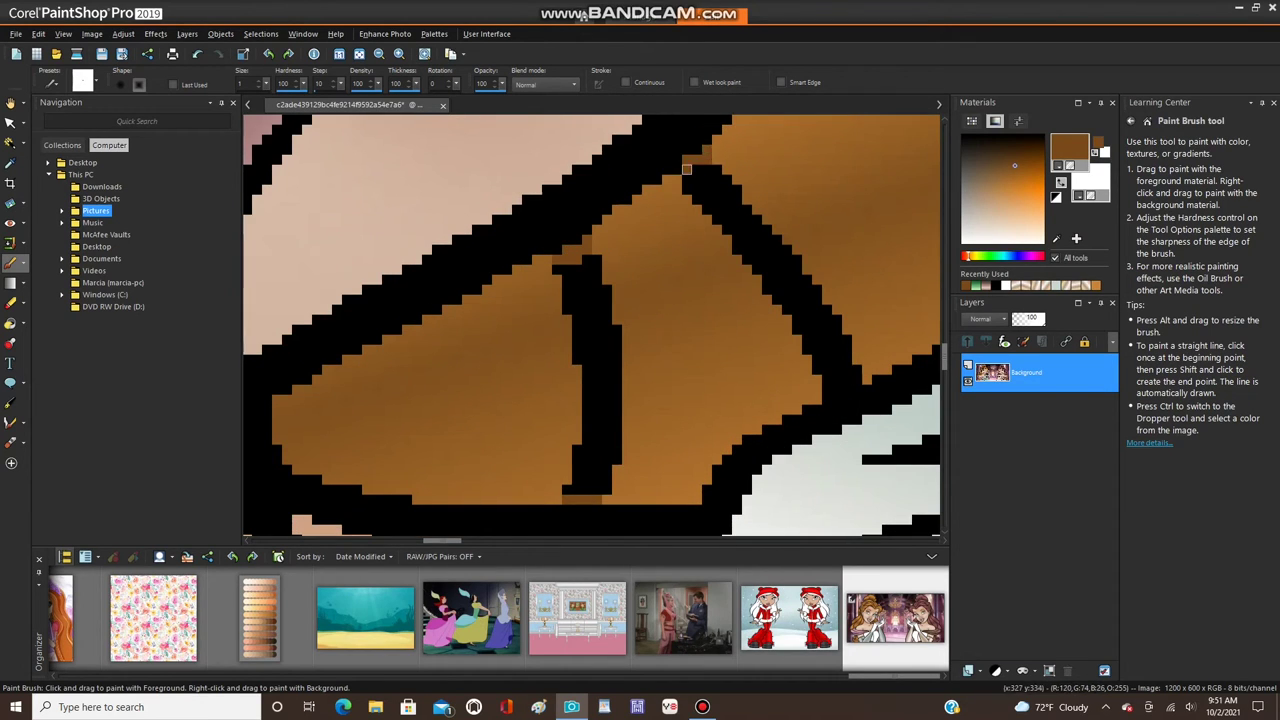
- Paint a one-pixel brown break where the outer hair outline behind the left princess's jaw joins her cheek outline
{"action": "scroll", "coordinate": [716, 239], "scroll_direction": "down", "scroll_amount": 2}
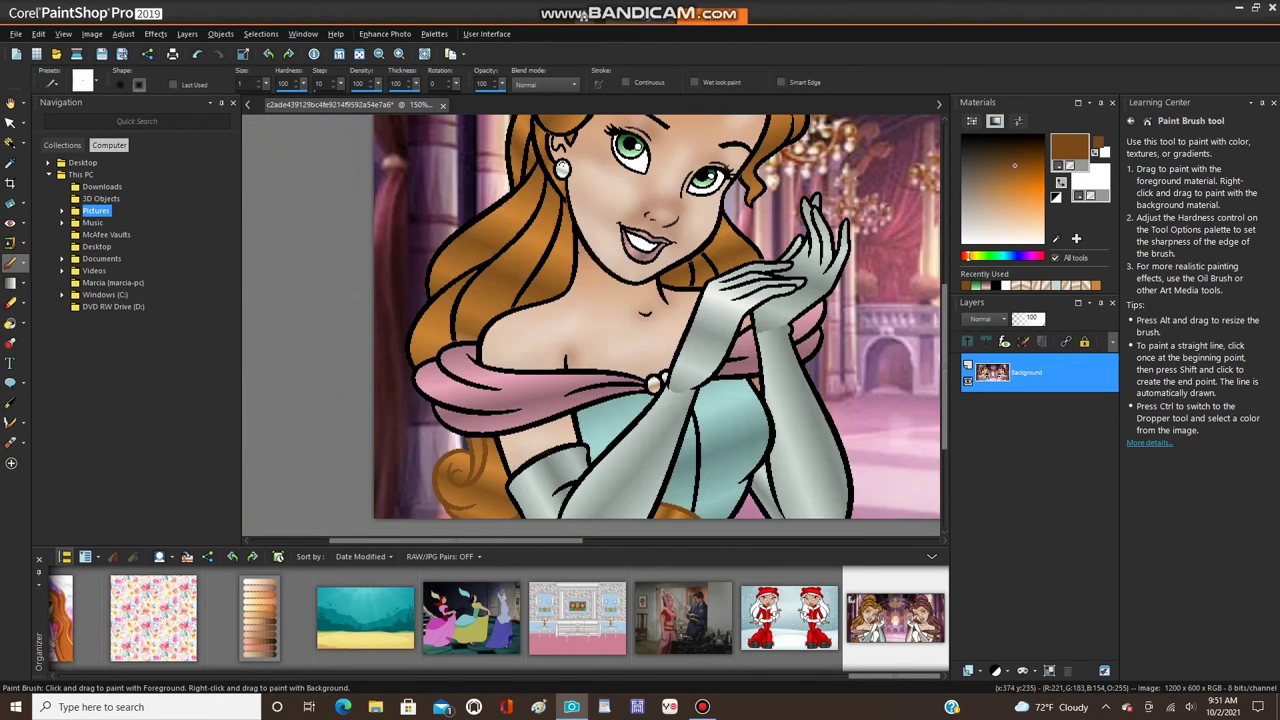
{"action": "scroll", "coordinate": [725, 178], "scroll_direction": "up", "scroll_amount": 2}
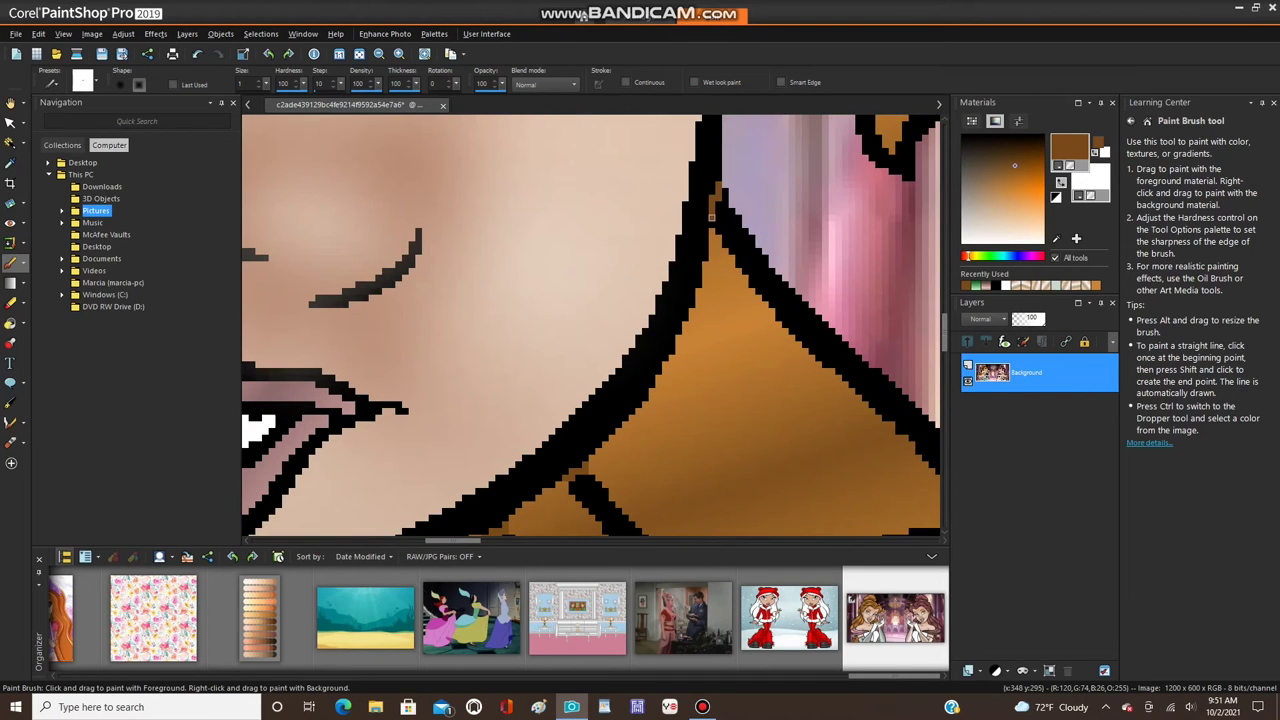
{"action": "scroll", "coordinate": [712, 217], "scroll_direction": "down", "scroll_amount": 2}
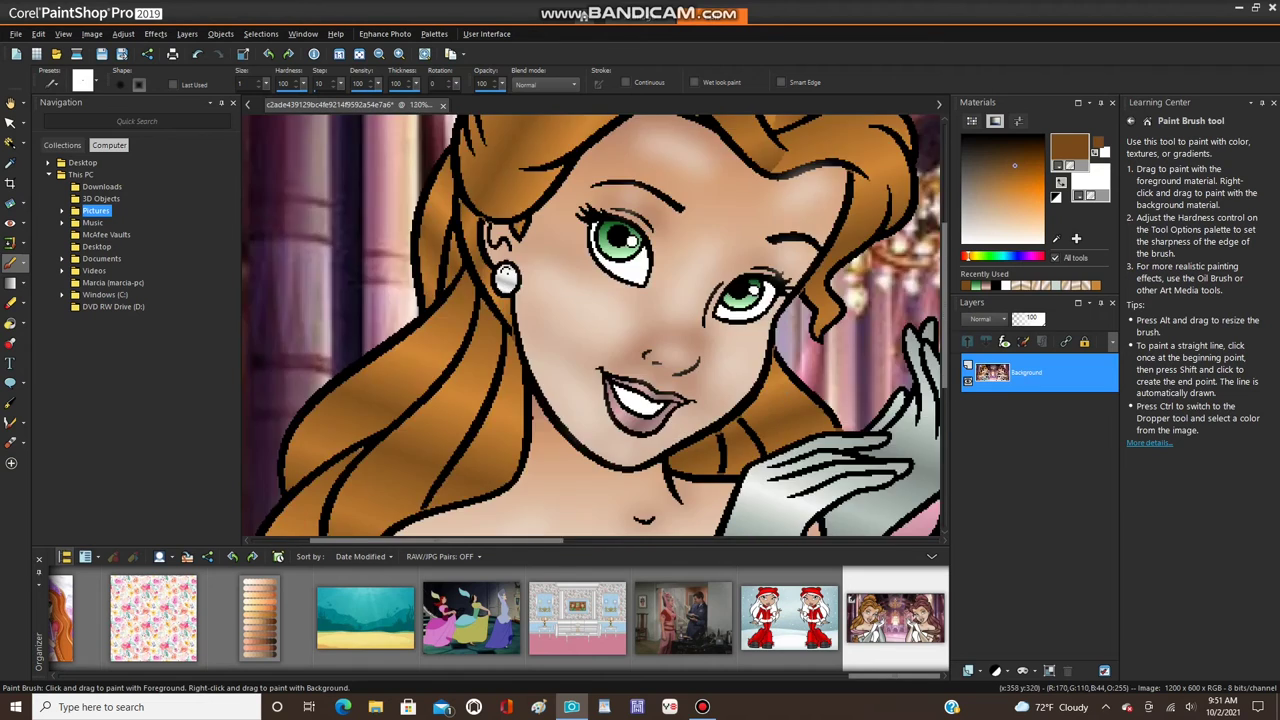
- Paint brown breaks around the short pink hairband piece below the left princess's bun and at the neighbouring hair strand outline
{"action": "scroll", "coordinate": [634, 258], "scroll_direction": "down", "scroll_amount": 2}
{"action": "scroll", "coordinate": [728, 160], "scroll_direction": "up", "scroll_amount": 3}
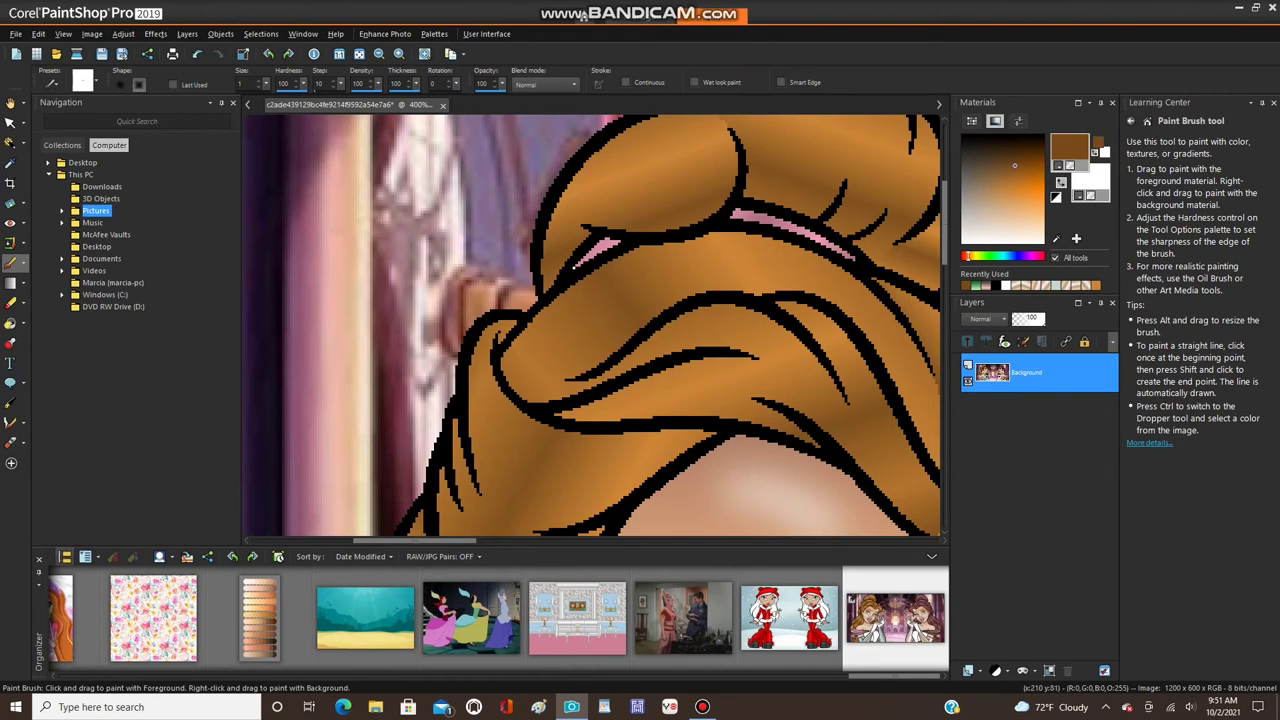
{"action": "scroll", "coordinate": [595, 252], "scroll_direction": "up", "scroll_amount": 2}
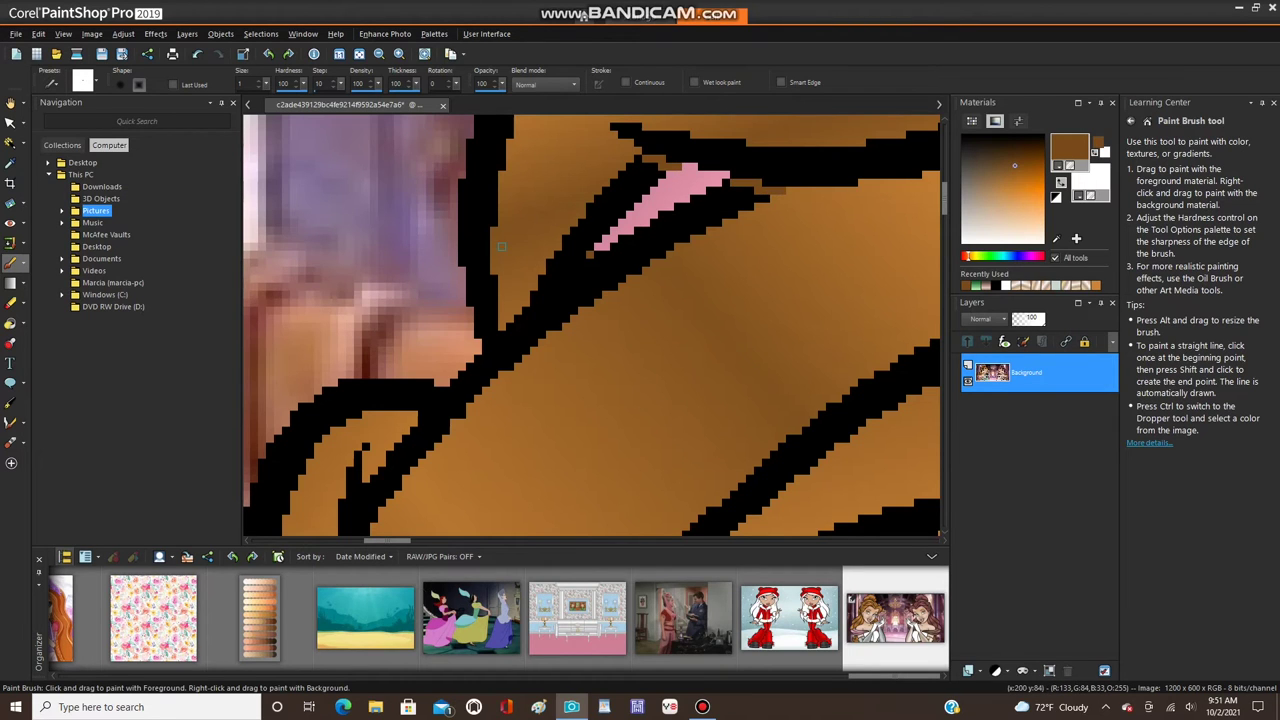
{"action": "scroll", "coordinate": [501, 246], "scroll_direction": "down", "scroll_amount": 2}
{"action": "scroll", "coordinate": [427, 319], "scroll_direction": "up", "scroll_amount": 2}
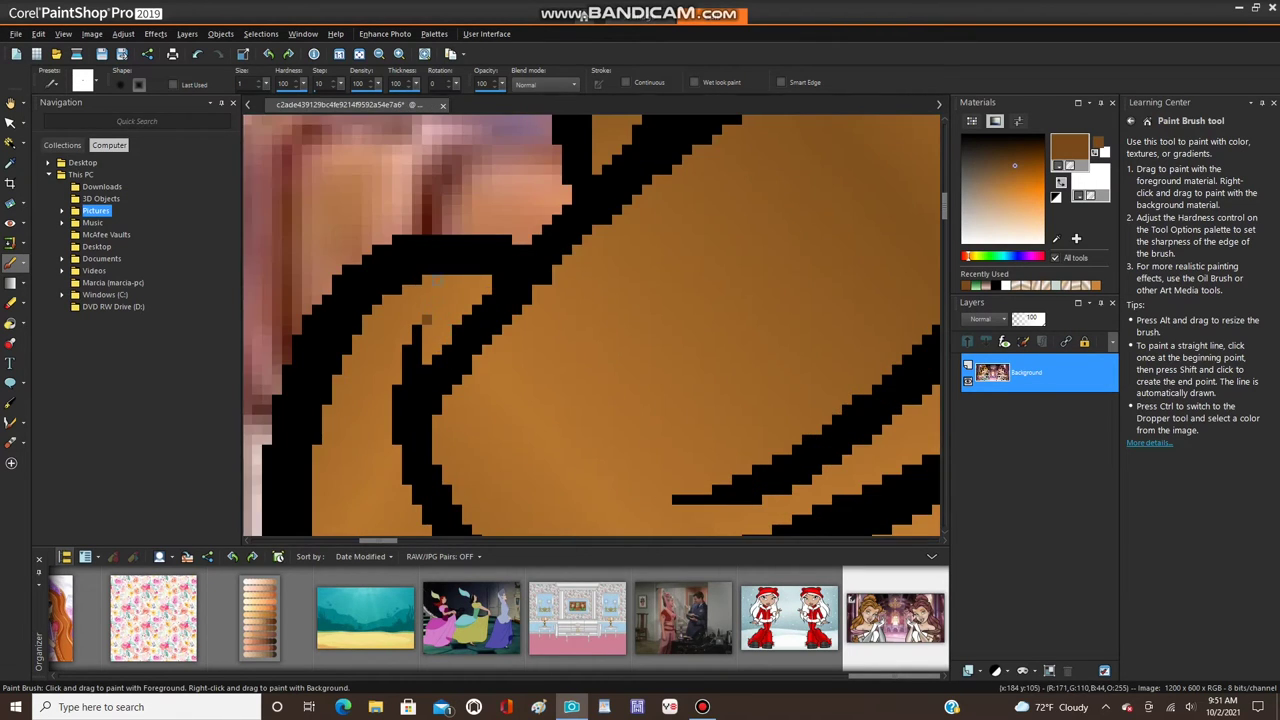
{"action": "scroll", "coordinate": [427, 319], "scroll_direction": "down", "scroll_amount": 5}
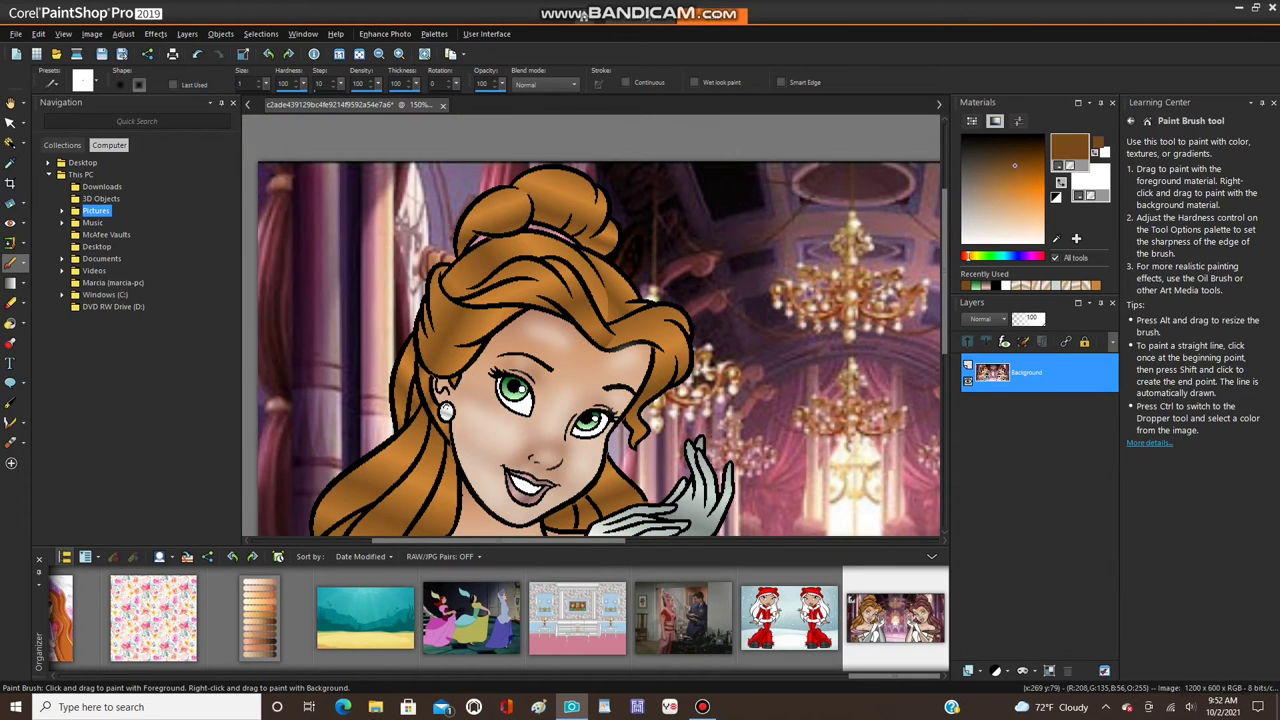
- Paint brown breaks at both ends of the long pink hairband piece and where the bun's strand lines touch its outline
{"action": "scroll", "coordinate": [526, 264], "scroll_direction": "up", "scroll_amount": 3}
{"action": "scroll", "coordinate": [606, 207], "scroll_direction": "up", "scroll_amount": 1}
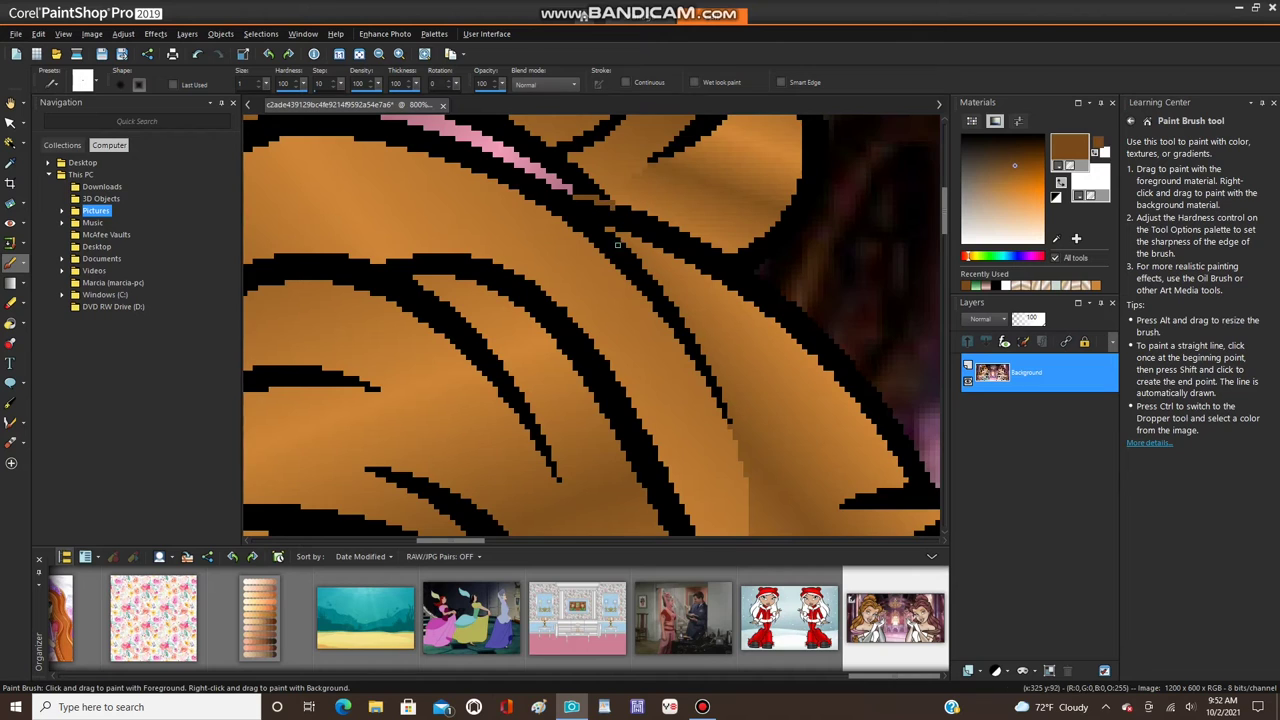
{"action": "scroll", "coordinate": [612, 207], "scroll_direction": "down", "scroll_amount": 3}
{"action": "scroll", "coordinate": [677, 350], "scroll_direction": "up", "scroll_amount": 4}
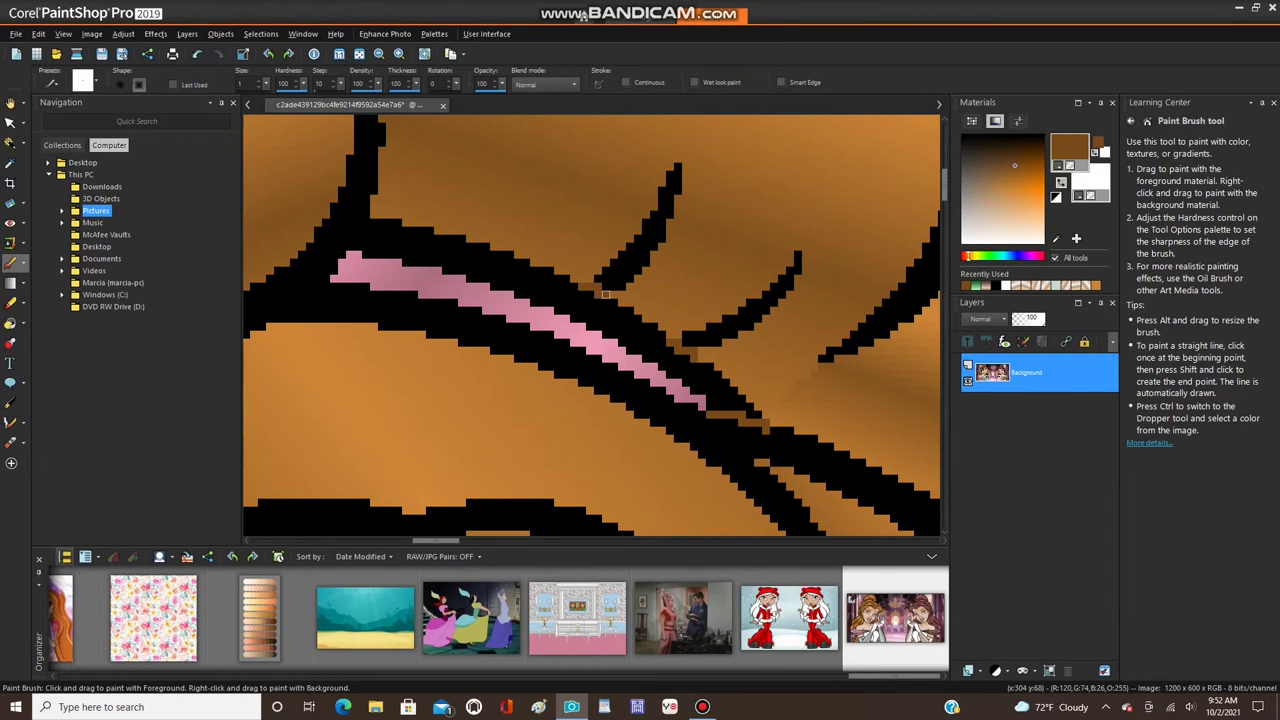
{"action": "scroll", "coordinate": [605, 293], "scroll_direction": "down", "scroll_amount": 2}
{"action": "scroll", "coordinate": [509, 246], "scroll_direction": "up", "scroll_amount": 2}
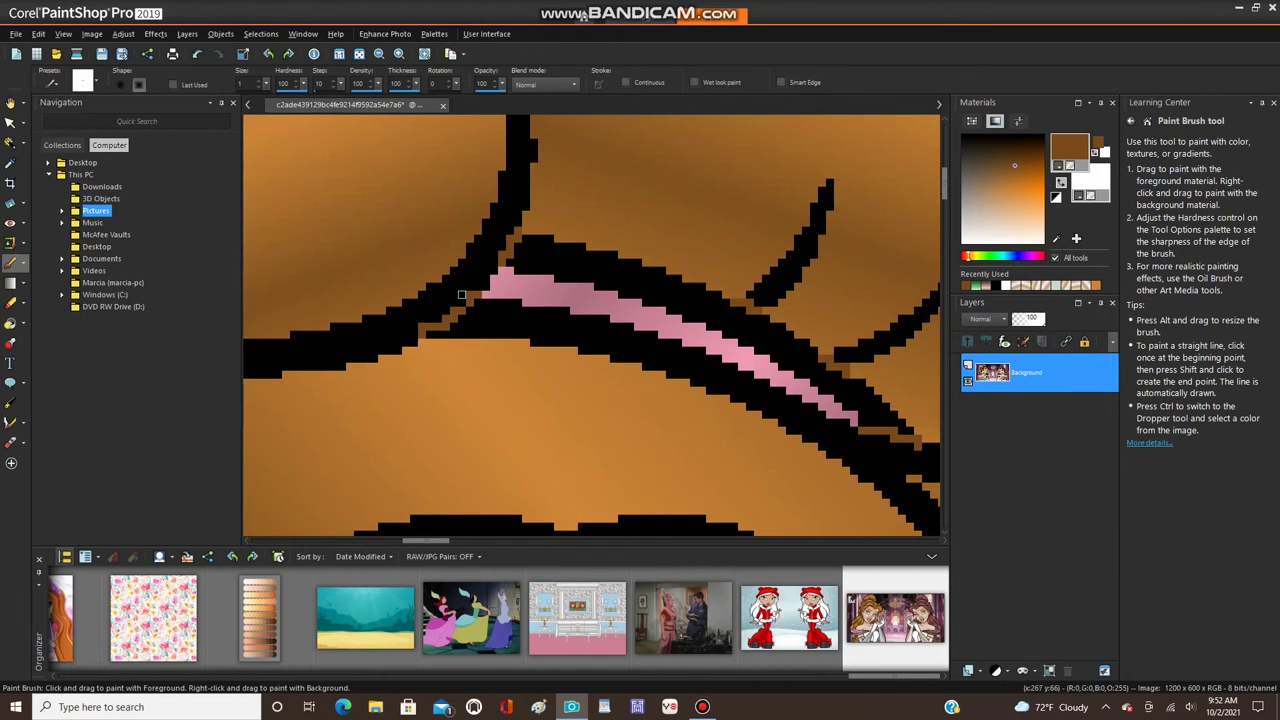
{"action": "scroll", "coordinate": [453, 246], "scroll_direction": "down", "scroll_amount": 5}
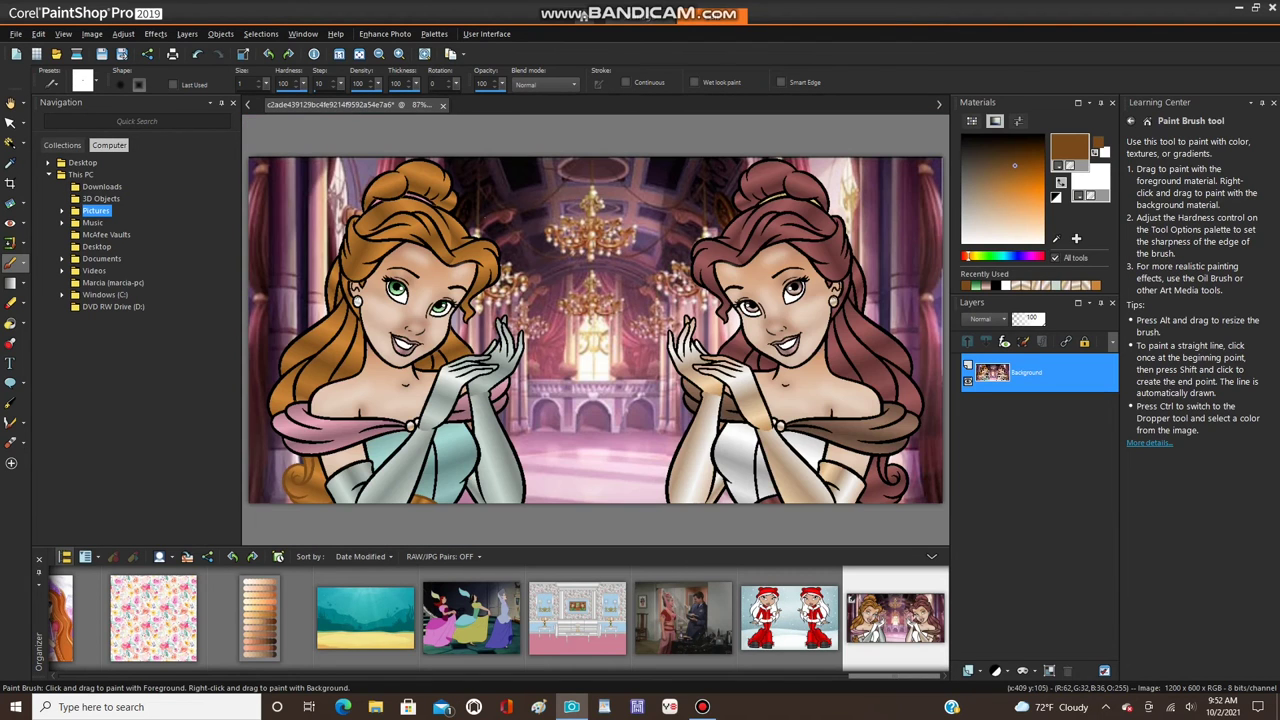
- Flood fill the first black strand line in the hair beneath the left princess's chin with the dark brown
{"action": "scroll", "coordinate": [468, 340], "scroll_direction": "up", "scroll_amount": 5}
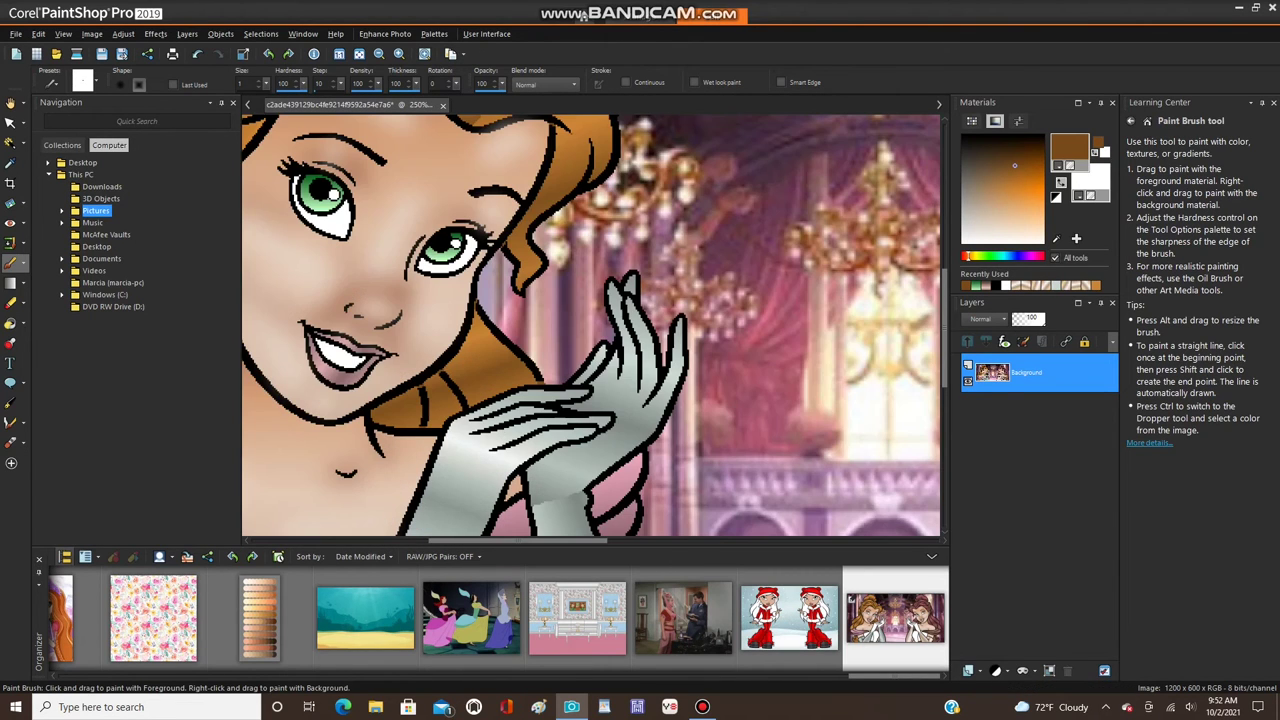
{"action": "key", "text": "f"}
{"action": "left_click", "coordinate": [291, 430]}
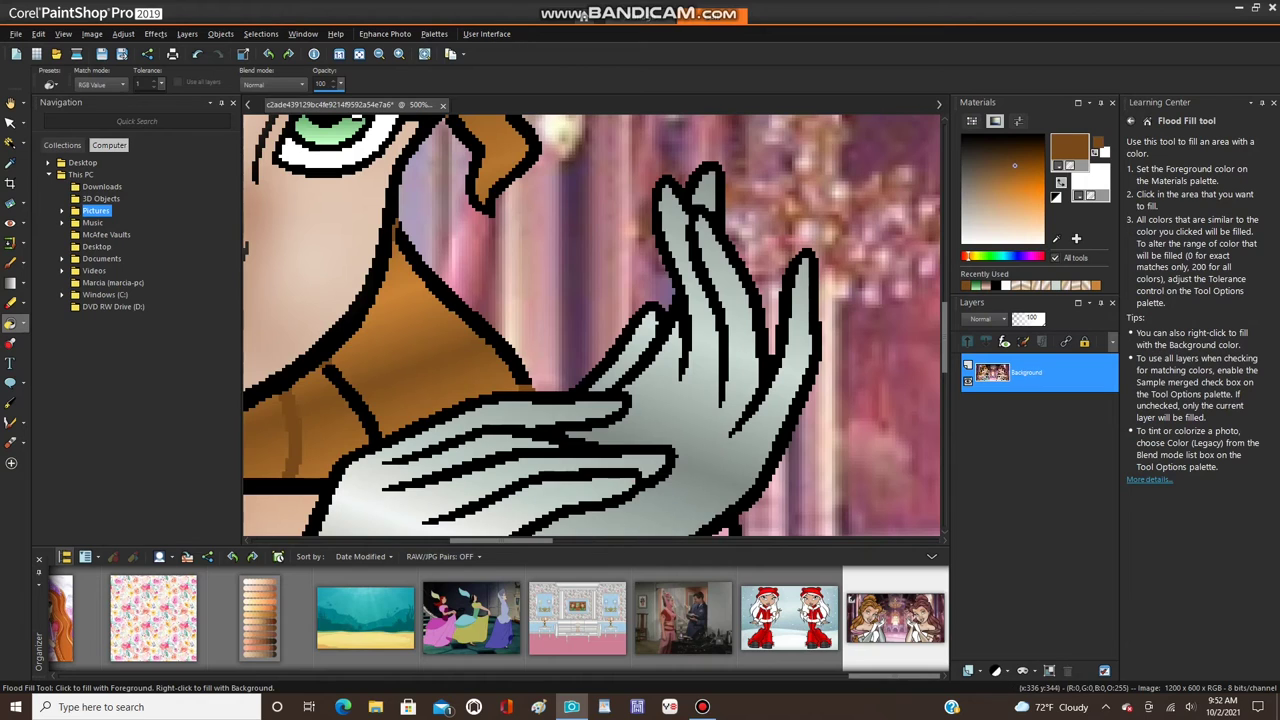
- Paint a brown break where the second strand line beneath the chin meets the glove, and flood fill that strand and the outer hair outline dark brown
{"action": "left_click", "coordinate": [368, 424]}
{"action": "left_click", "coordinate": [198, 54]}
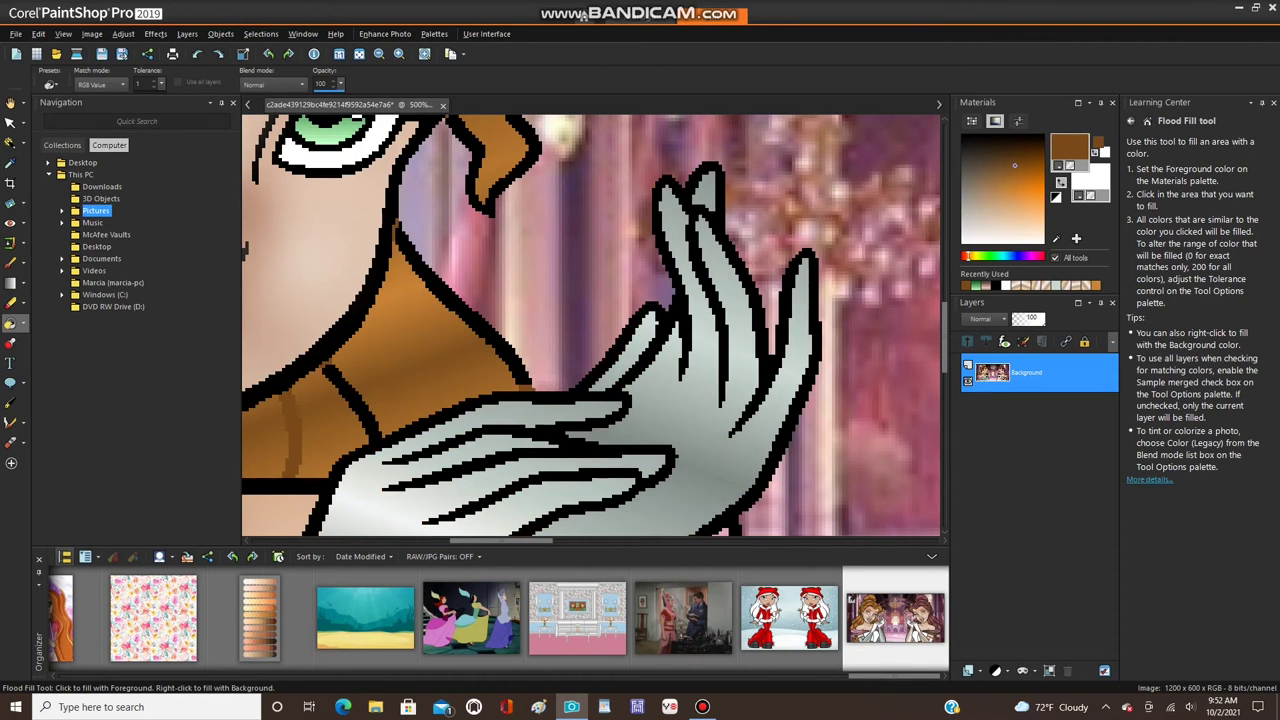
{"action": "left_click", "coordinate": [10, 263]}
{"action": "scroll", "coordinate": [370, 439], "scroll_direction": "up", "scroll_amount": 3}
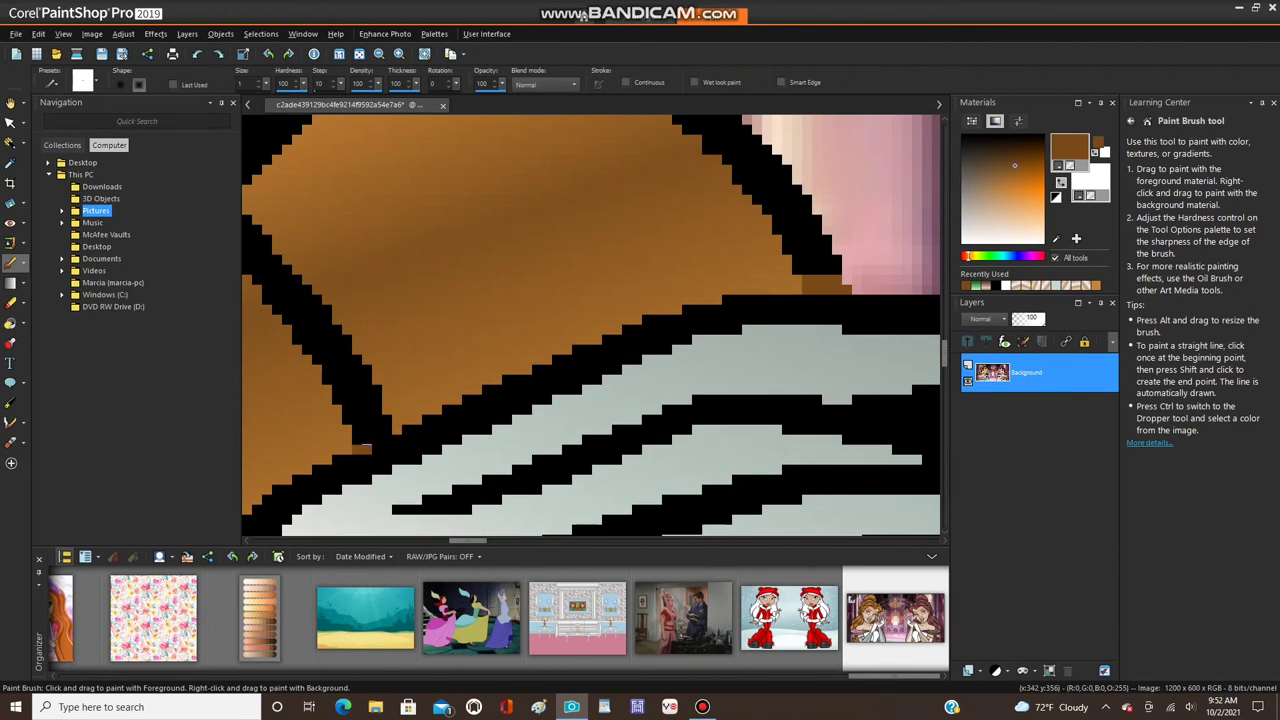
{"action": "left_click", "coordinate": [11, 323]}
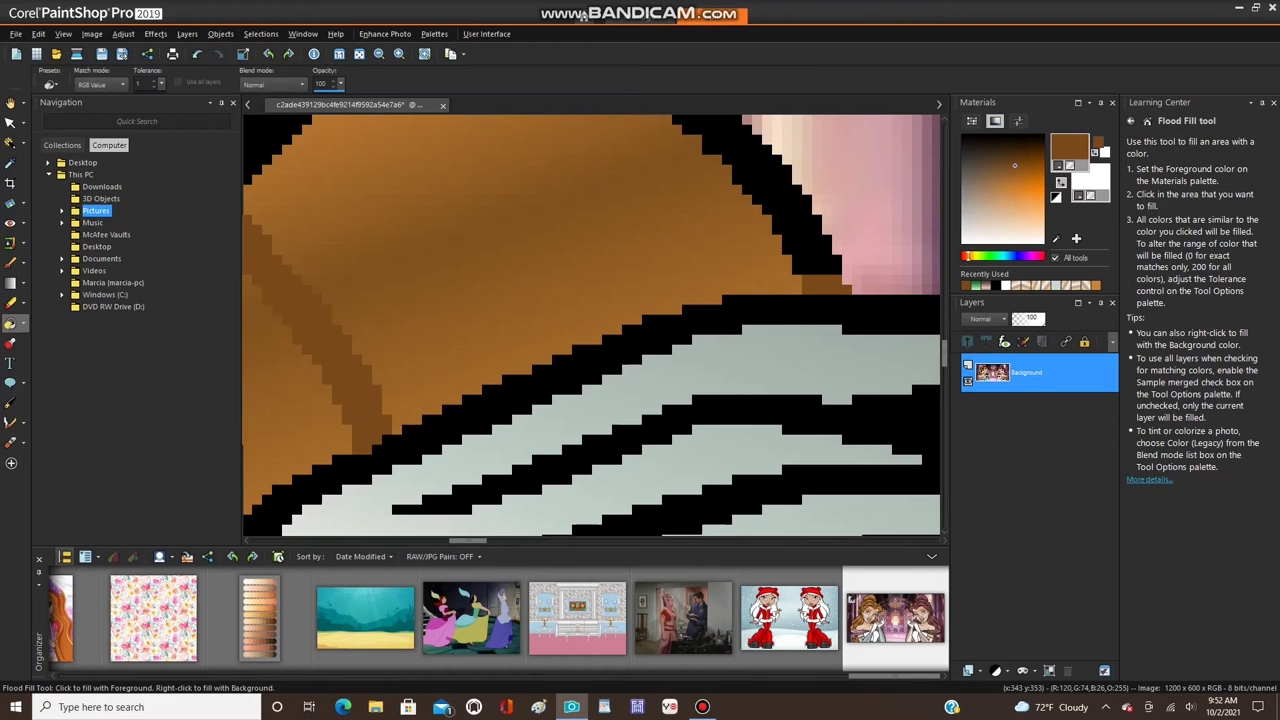
{"action": "scroll", "coordinate": [591, 324], "scroll_direction": "down", "scroll_amount": 2}
{"action": "scroll", "coordinate": [591, 325], "scroll_direction": "down", "scroll_amount": 4}
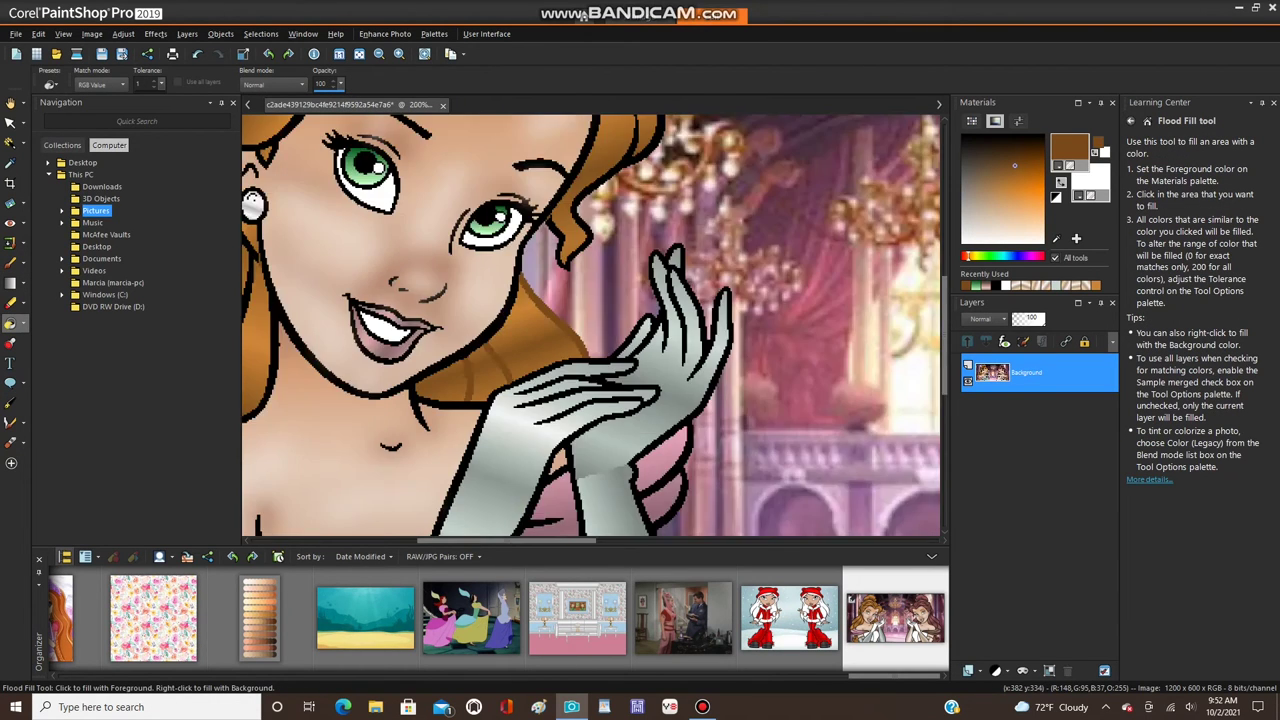
- Paint brown breaks where the long hair's strand line and outer outline meet the pink sleeve on the left princess's shoulder
{"action": "scroll", "coordinate": [320, 410], "scroll_direction": "up", "scroll_amount": 2}
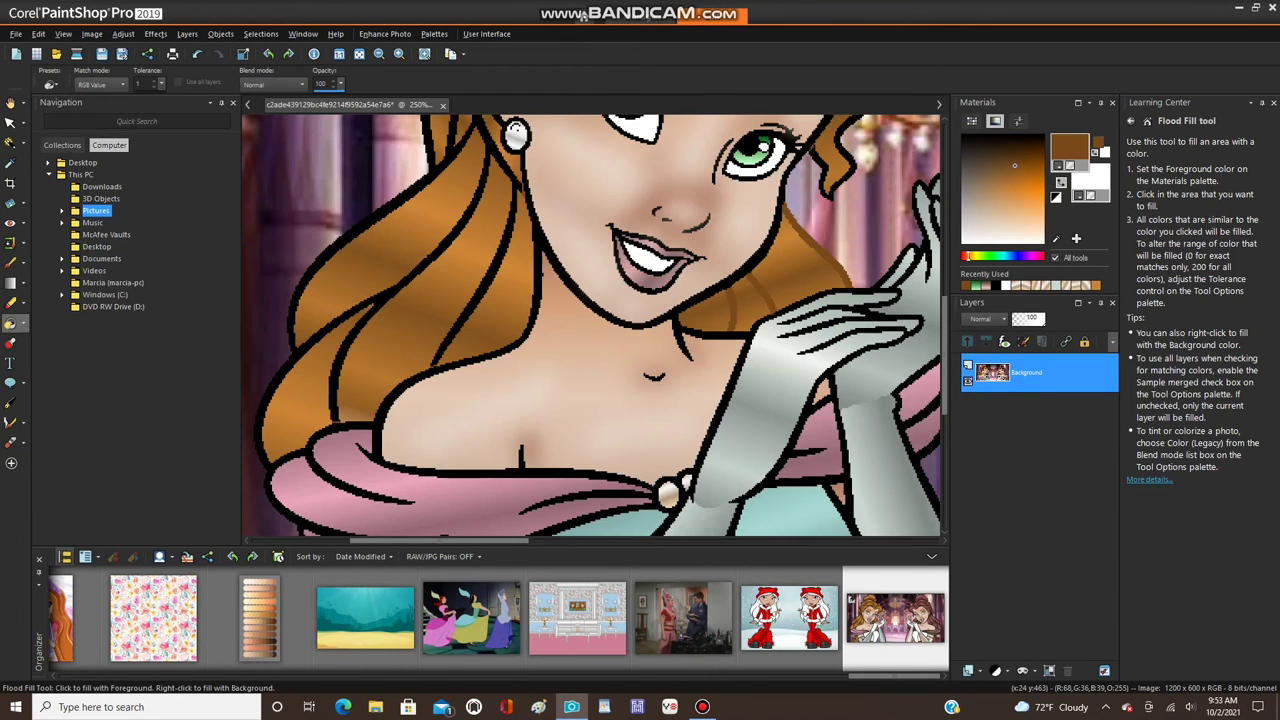
{"action": "left_click", "coordinate": [11, 263]}
{"action": "scroll", "coordinate": [594, 345], "scroll_direction": "up", "scroll_amount": 2}
{"action": "scroll", "coordinate": [594, 345], "scroll_direction": "down", "scroll_amount": 4}
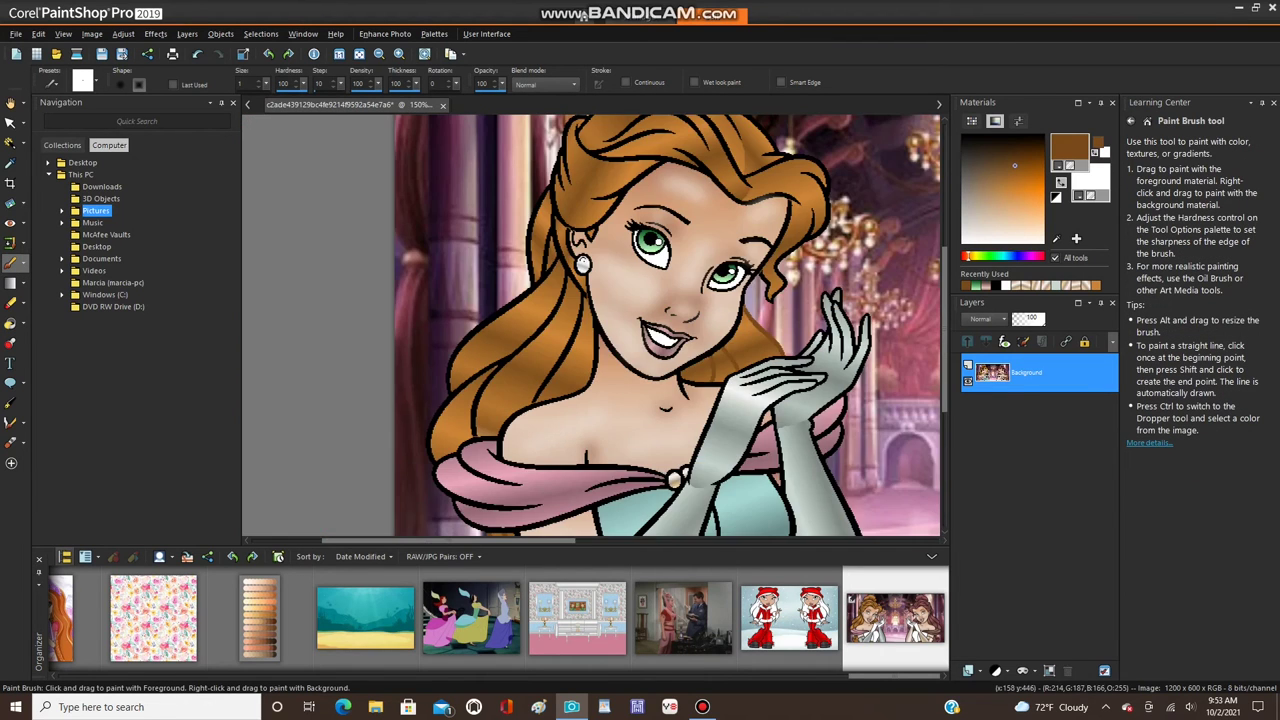
{"action": "scroll", "coordinate": [376, 468], "scroll_direction": "up", "scroll_amount": 5}
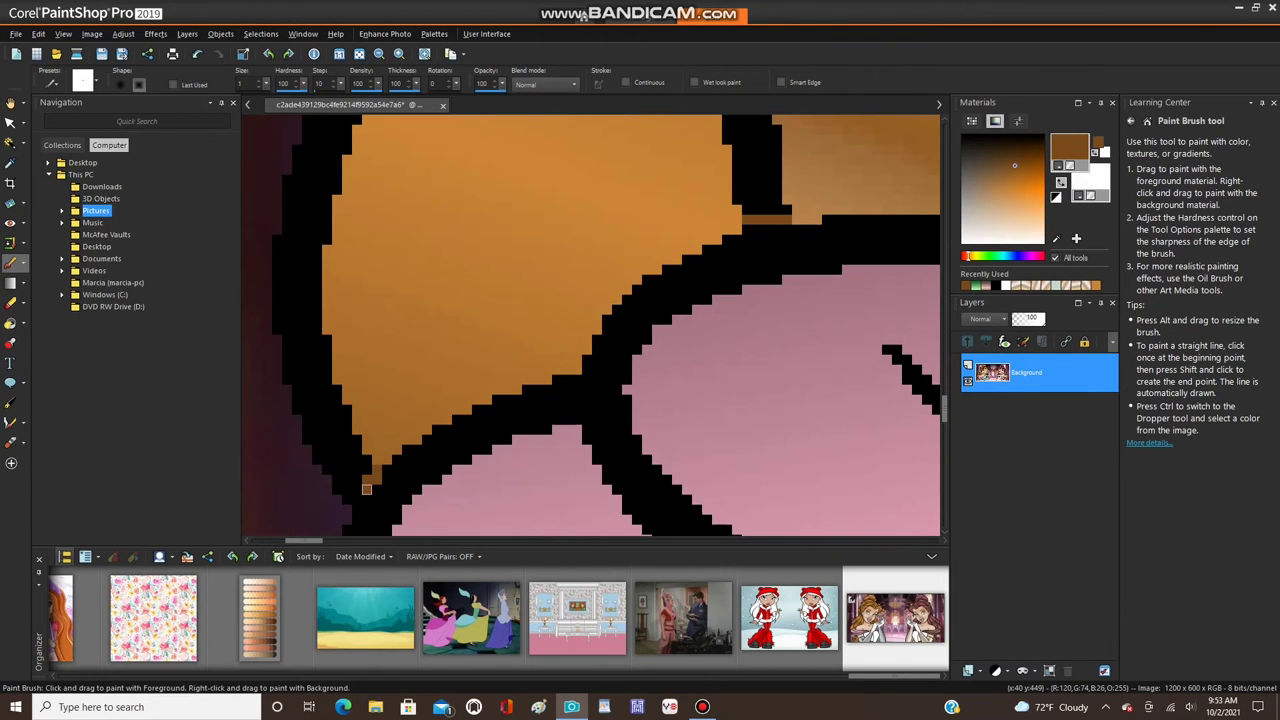
{"action": "scroll", "coordinate": [356, 509], "scroll_direction": "down", "scroll_amount": 5}
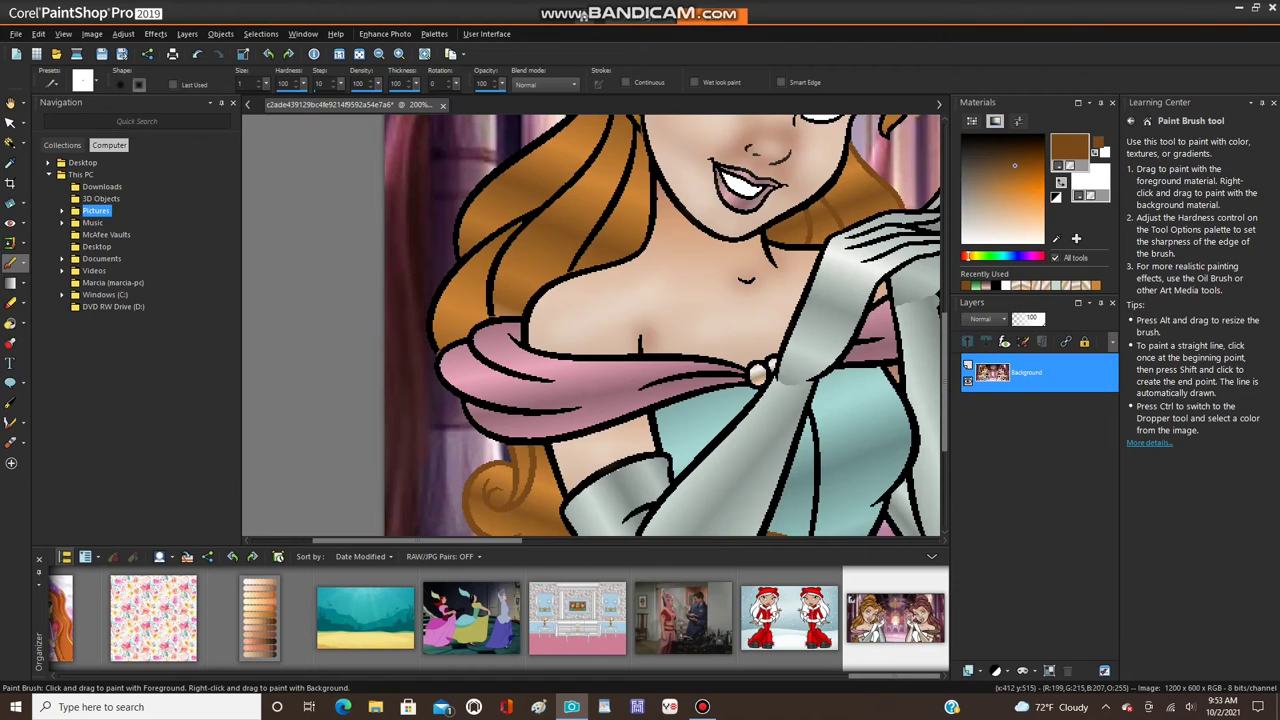
- Flood fill the black outlines and strand lines of the long hair above the pink sleeve with dark brown
{"action": "left_click", "coordinate": [11, 323]}
{"action": "scroll", "coordinate": [528, 240], "scroll_direction": "up", "scroll_amount": 2}
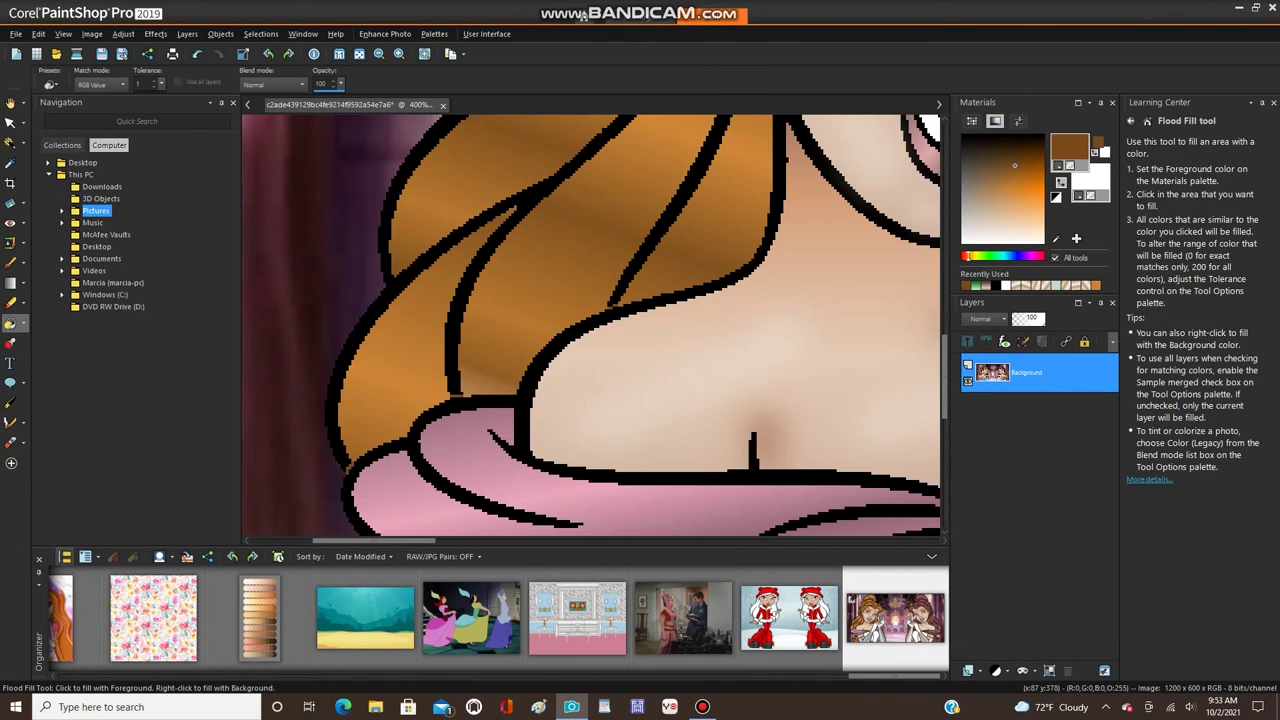
{"action": "scroll", "coordinate": [590, 325], "scroll_direction": "down", "scroll_amount": 4}
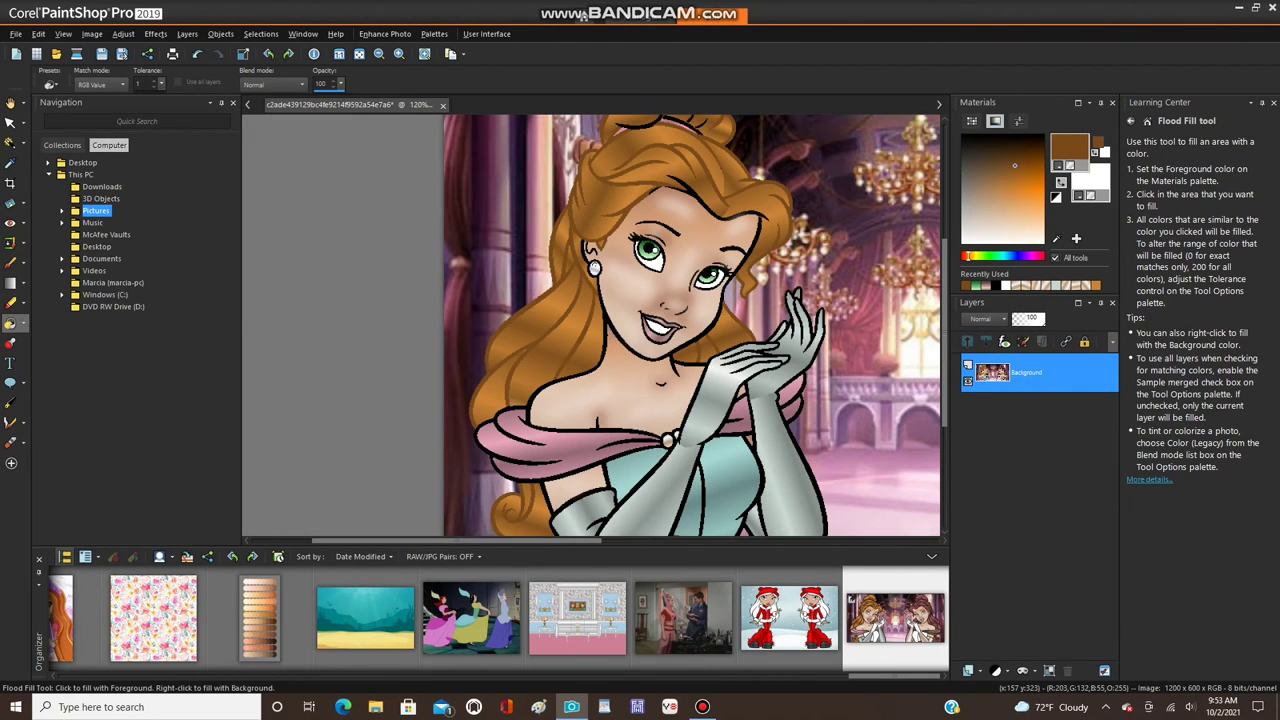
- Flood fill the left end of the forehead hairline outline with dark brown, including its leftover black pixels
{"action": "scroll", "coordinate": [640, 235], "scroll_direction": "up", "scroll_amount": 7}
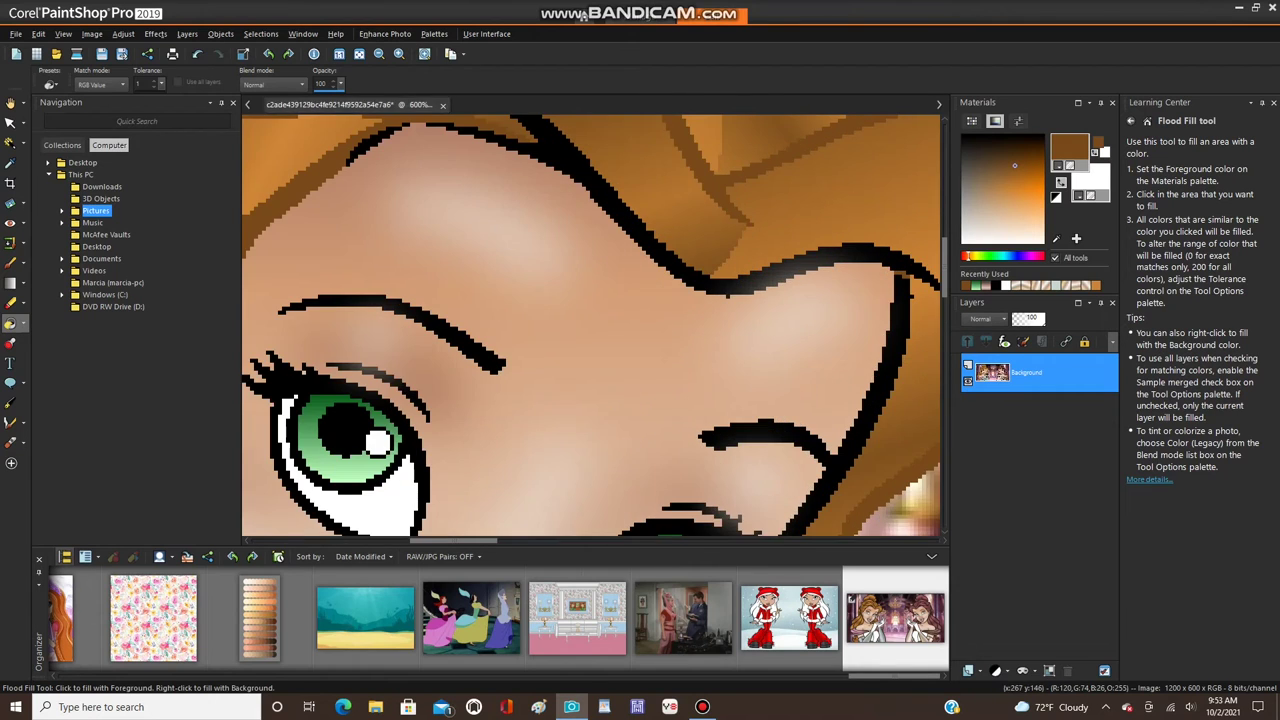
{"action": "left_click", "coordinate": [370, 144]}
{"action": "scroll", "coordinate": [400, 180], "scroll_direction": "down", "scroll_amount": 4}
{"action": "scroll", "coordinate": [535, 170], "scroll_direction": "up", "scroll_amount": 2}
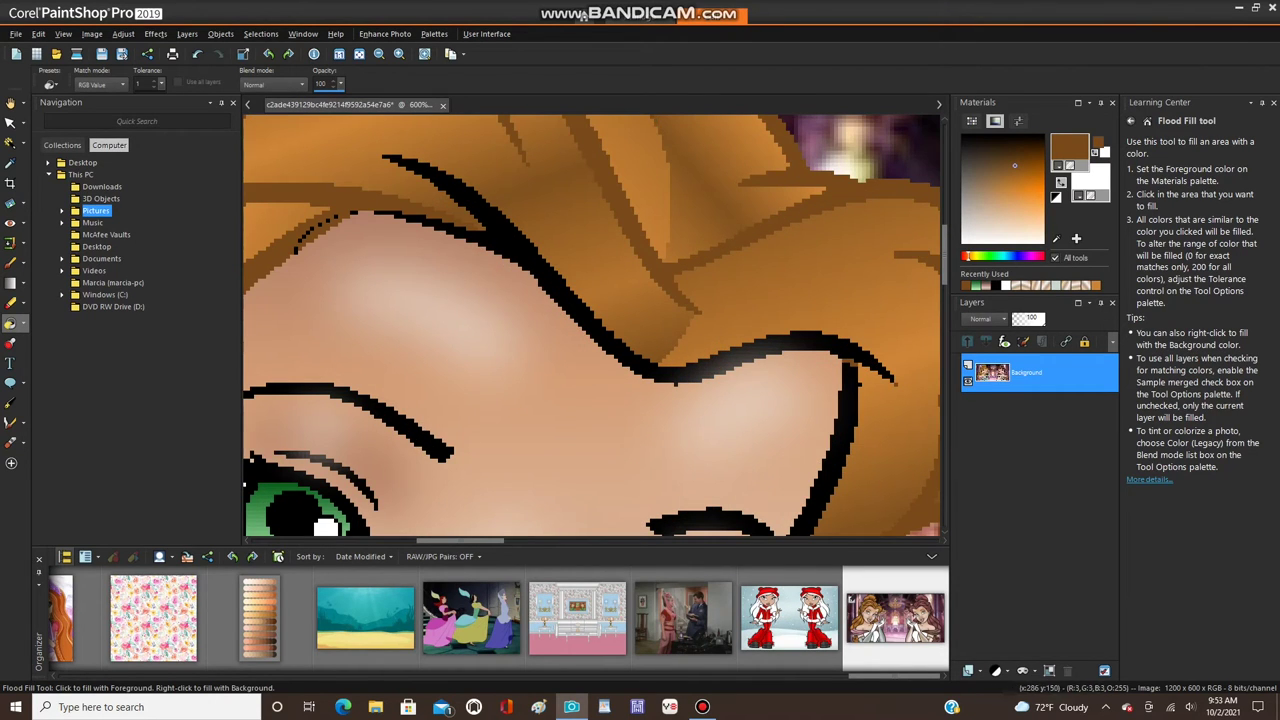
{"action": "scroll", "coordinate": [590, 325], "scroll_direction": "up", "scroll_amount": 3}
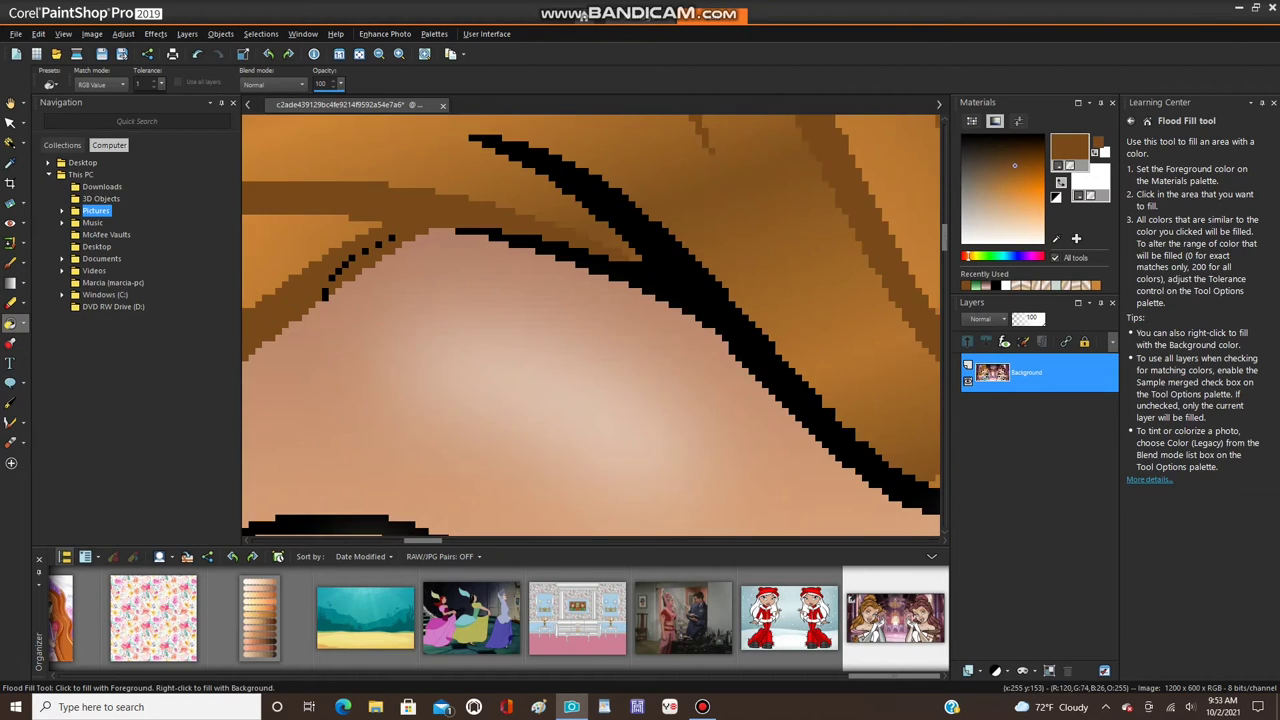
{"action": "scroll", "coordinate": [310, 260], "scroll_direction": "up", "scroll_amount": 2}
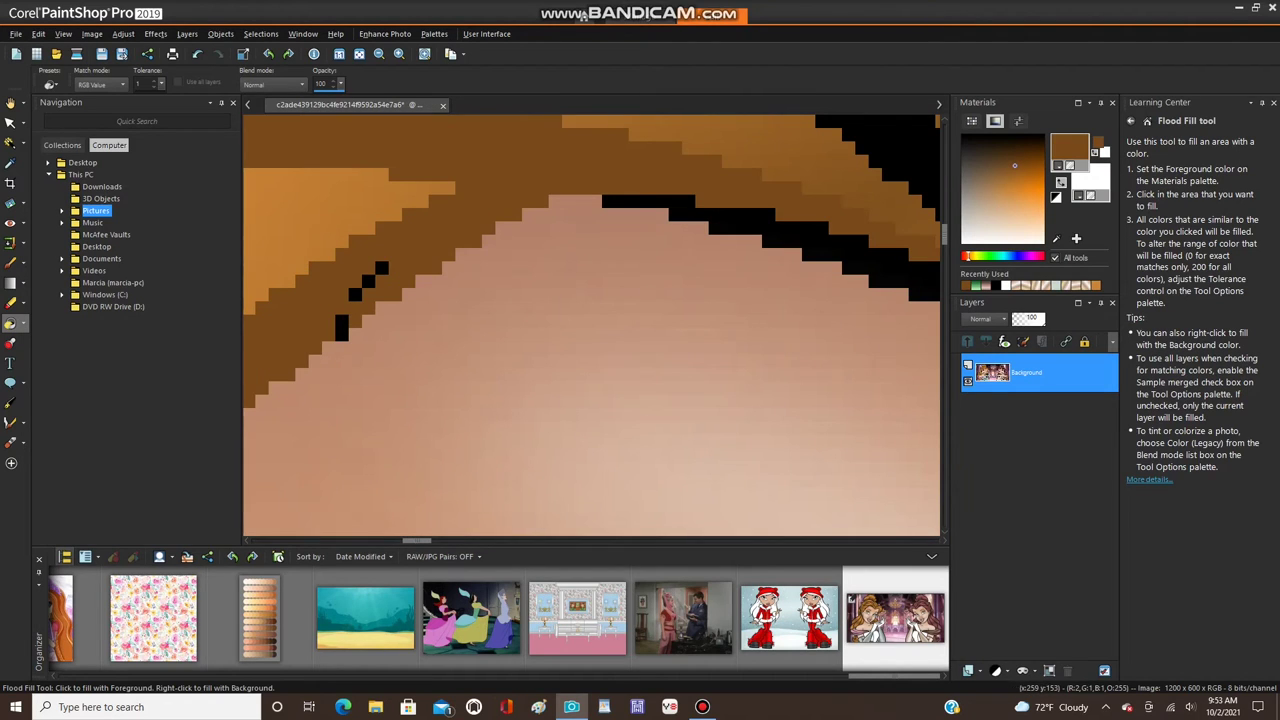
{"action": "left_click", "coordinate": [341, 328]}
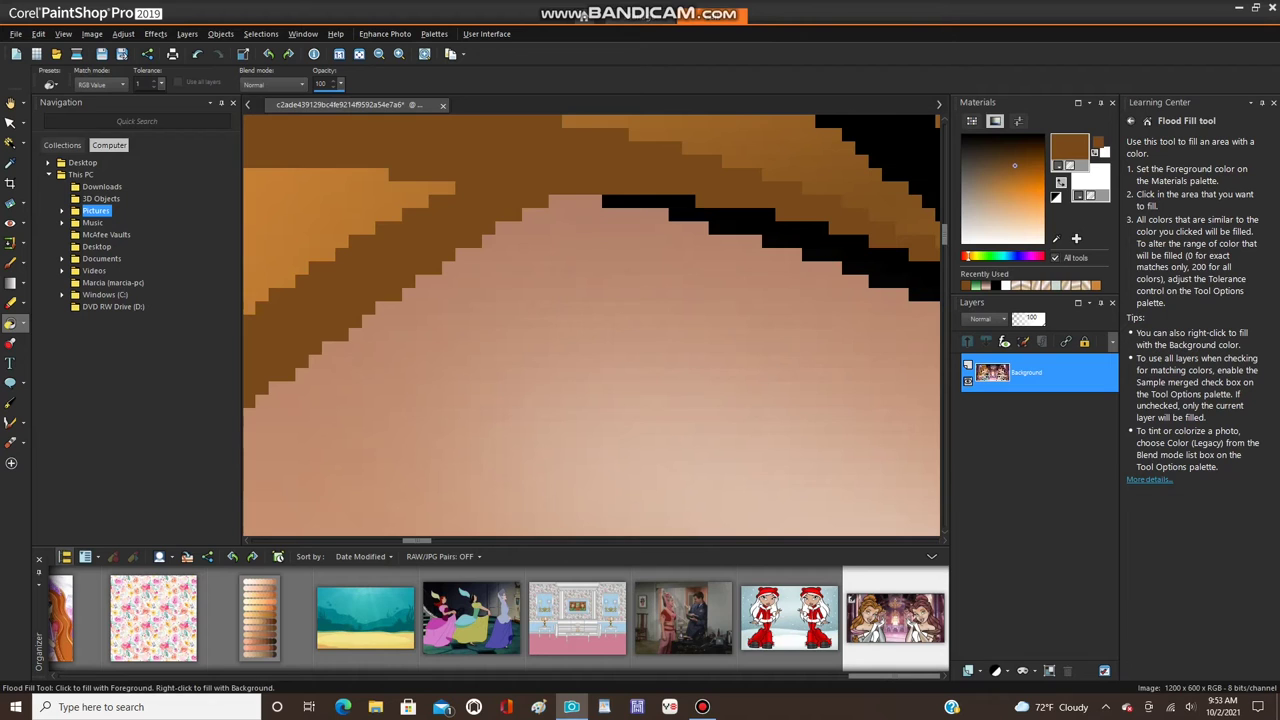
- Raise the fill tolerance to 2 and flood fill the black hairline from the top of the forehead toward its central dip
{"action": "left_click", "coordinate": [154, 81]}
{"action": "left_click", "coordinate": [682, 202]}
{"action": "scroll", "coordinate": [682, 200], "scroll_direction": "down", "scroll_amount": 1}
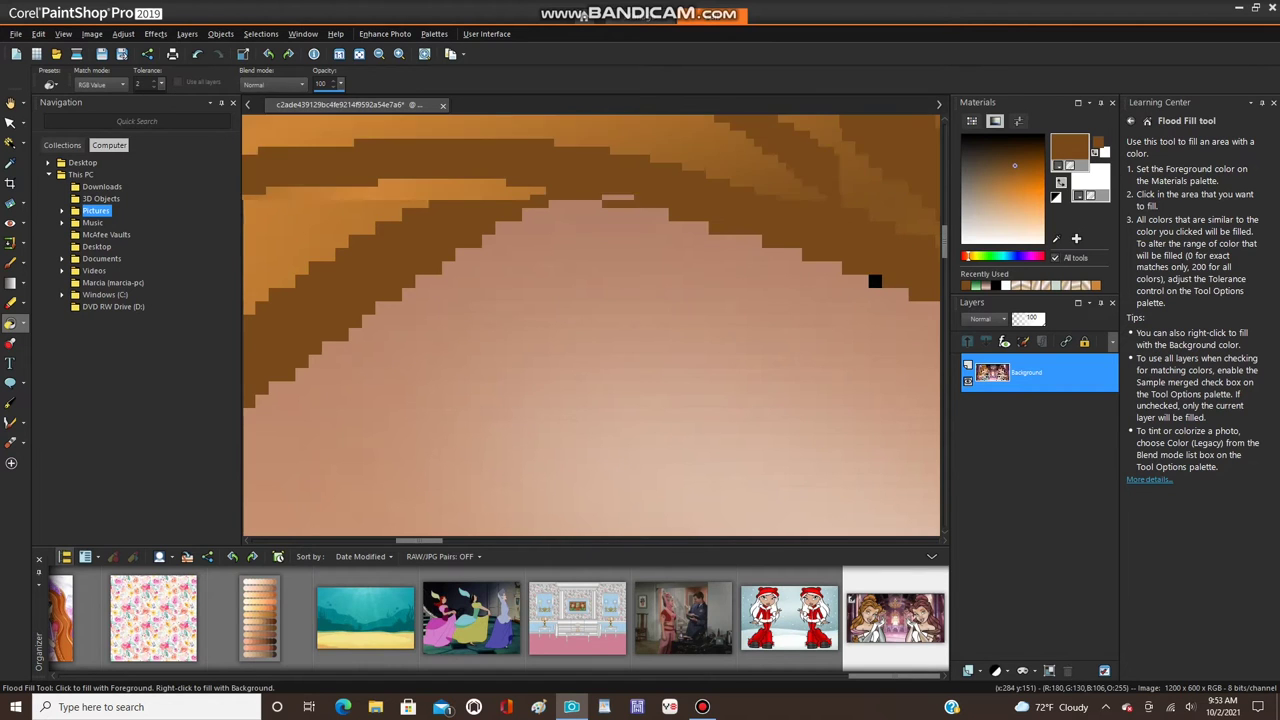
{"action": "scroll", "coordinate": [650, 210], "scroll_direction": "down", "scroll_amount": 2}
{"action": "scroll", "coordinate": [650, 210], "scroll_direction": "up", "scroll_amount": 2}
{"action": "scroll", "coordinate": [650, 210], "scroll_direction": "down", "scroll_amount": 5}
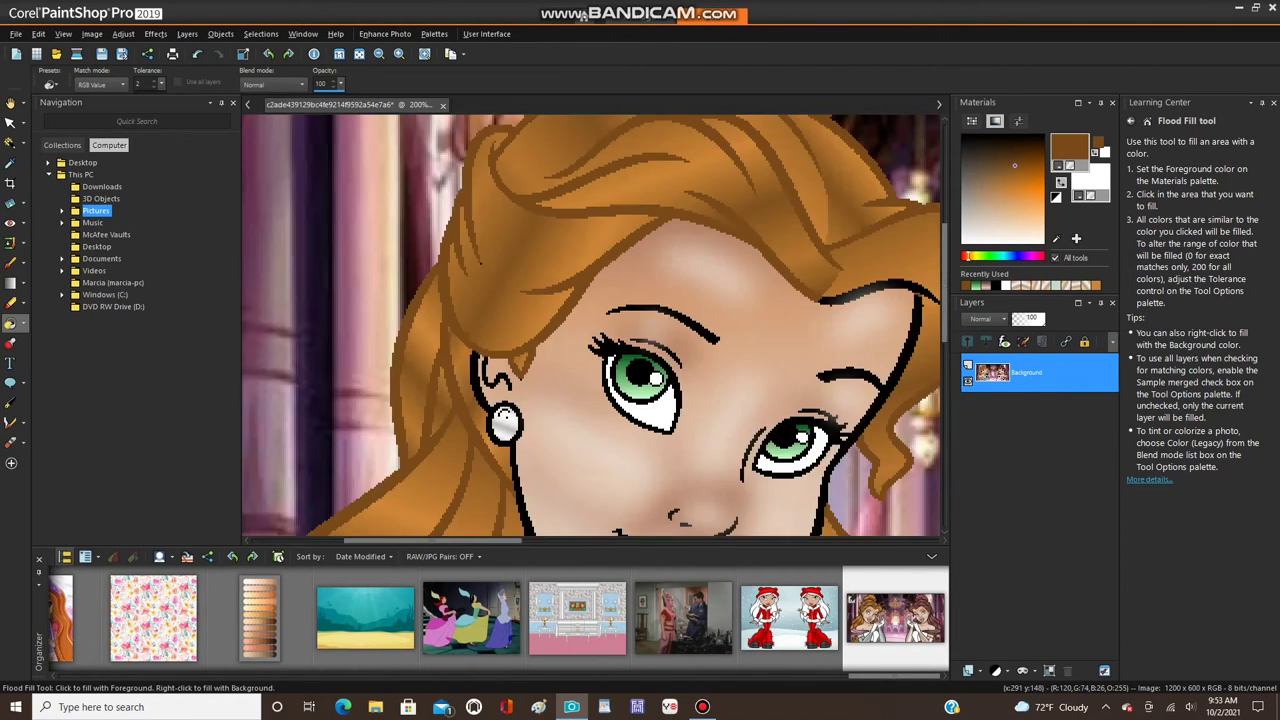
- Flood fill the shaded black outline at the hairline's central dip and its stray dark pixels with dark brown at tolerance 6
{"action": "scroll", "coordinate": [880, 295], "scroll_direction": "down", "scroll_amount": 2}
{"action": "scroll", "coordinate": [880, 295], "scroll_direction": "up", "scroll_amount": 1}
{"action": "scroll", "coordinate": [880, 295], "scroll_direction": "up", "scroll_amount": 4}
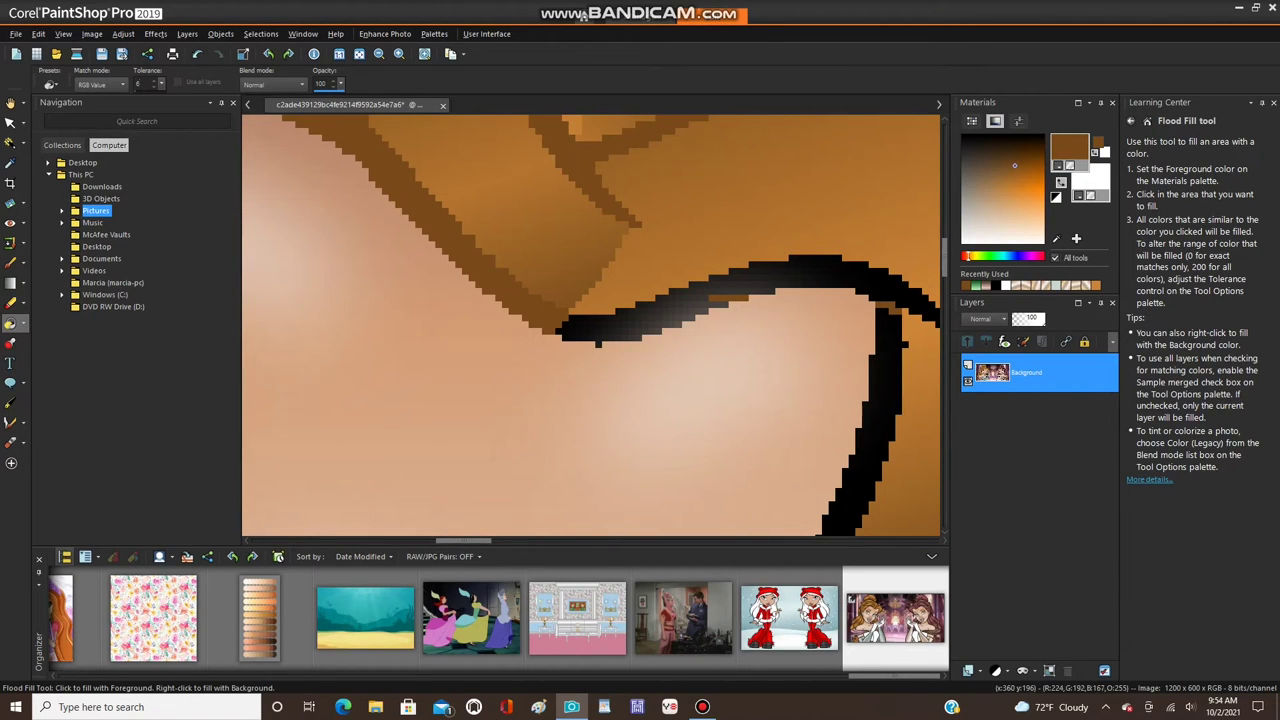
{"action": "left_click", "coordinate": [625, 322]}
{"action": "left_click", "coordinate": [585, 325]}
{"action": "scroll", "coordinate": [660, 312], "scroll_direction": "up", "scroll_amount": 1}
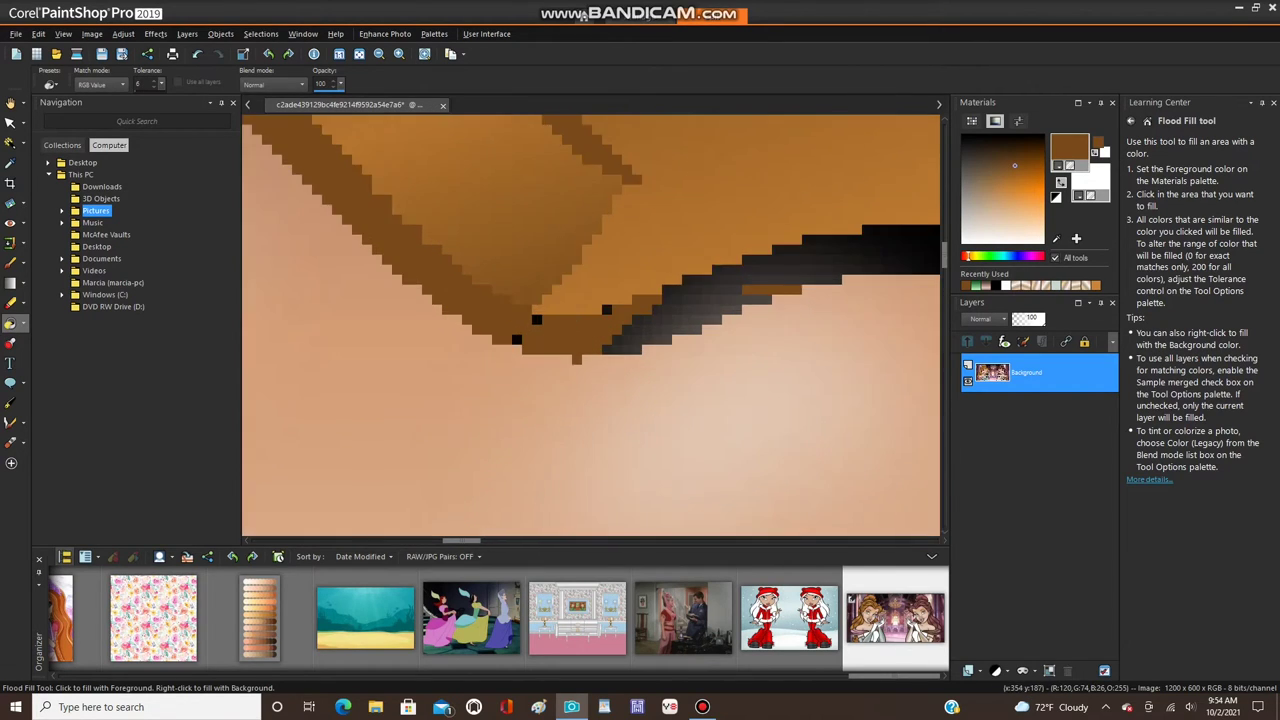
{"action": "left_click", "coordinate": [516, 340]}
{"action": "left_click", "coordinate": [626, 346]}
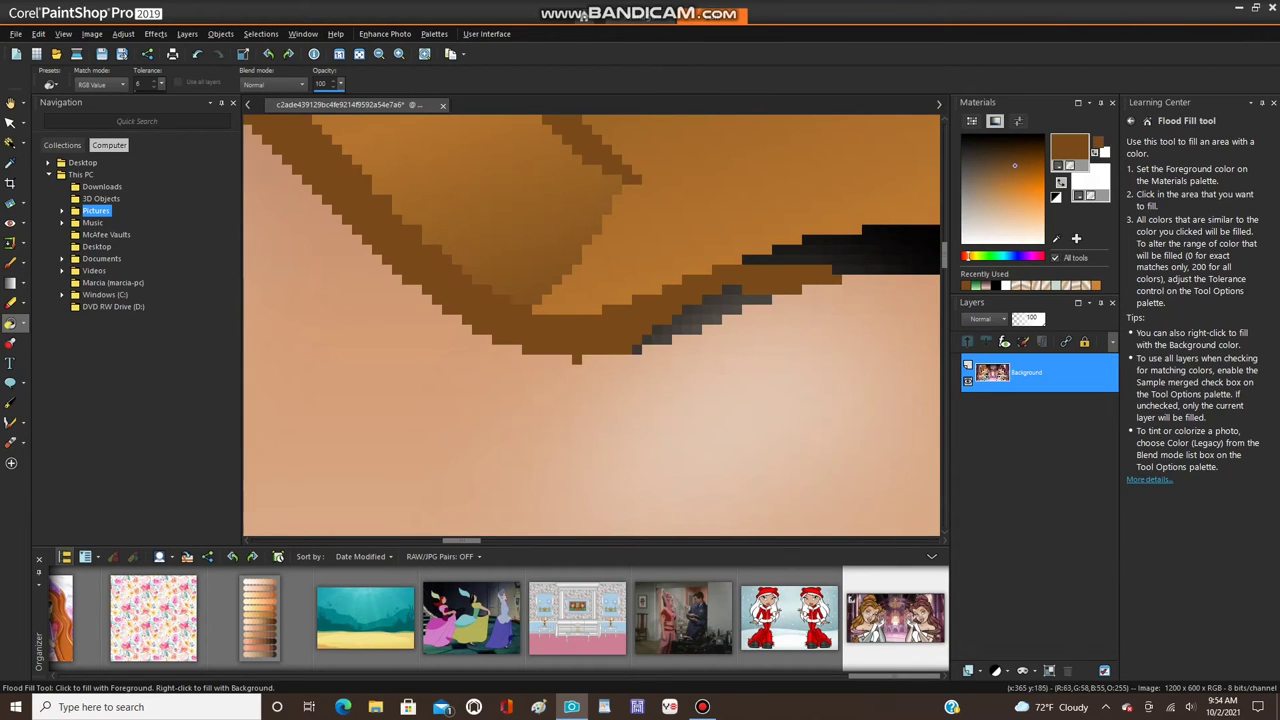
{"action": "left_click", "coordinate": [681, 325]}
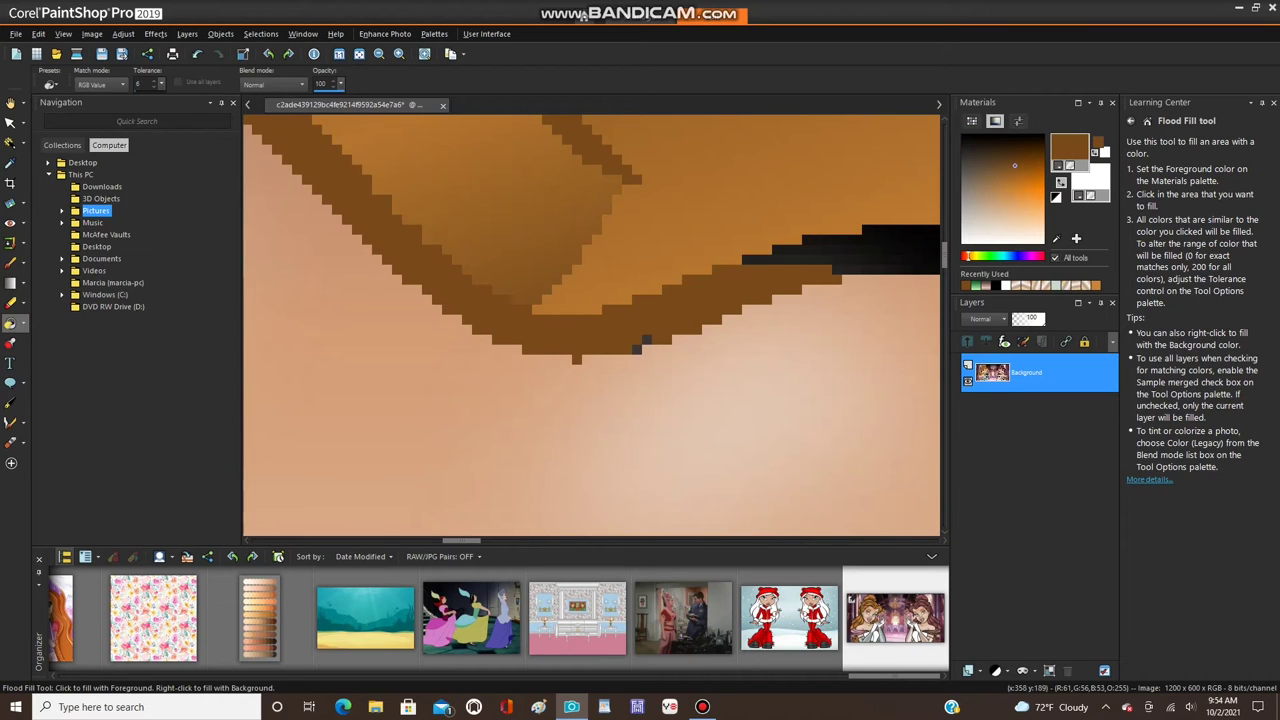
{"action": "left_click", "coordinate": [637, 349]}
- Flood fill the remaining black hairline over the right side of the forehead, out to the strand's tip, with dark brown
{"action": "left_click", "coordinate": [796, 259]}
{"action": "left_click", "coordinate": [846, 257]}
{"action": "scroll", "coordinate": [818, 259], "scroll_direction": "down", "scroll_amount": 4}
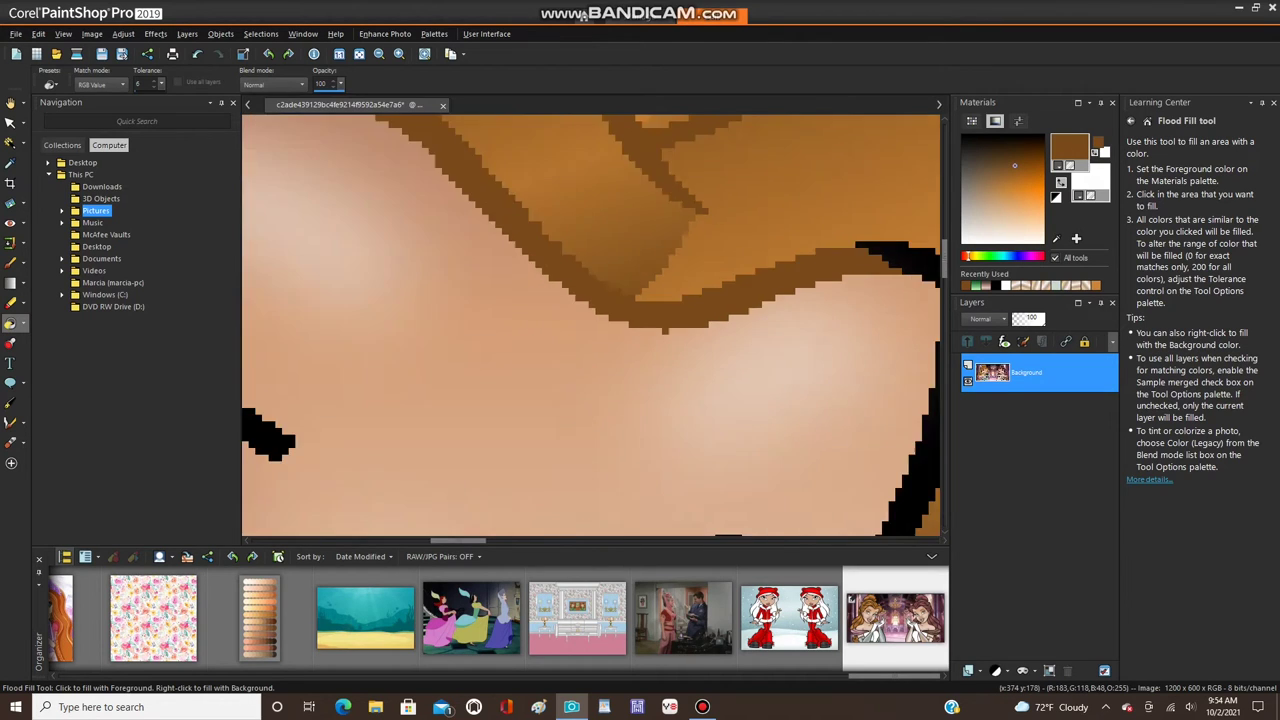
{"action": "scroll", "coordinate": [880, 270], "scroll_direction": "up", "scroll_amount": 2}
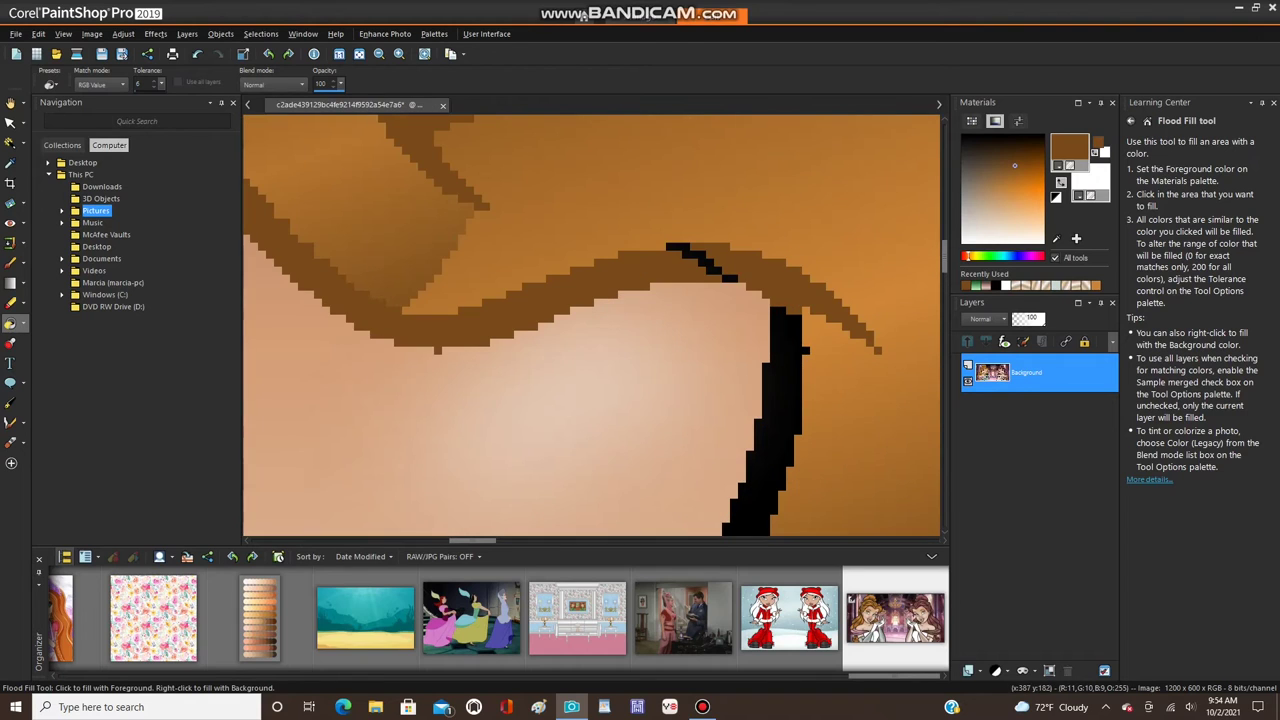
{"action": "left_click", "coordinate": [730, 278]}
{"action": "left_click", "coordinate": [708, 264]}
{"action": "scroll", "coordinate": [720, 241], "scroll_direction": "down", "scroll_amount": 5}
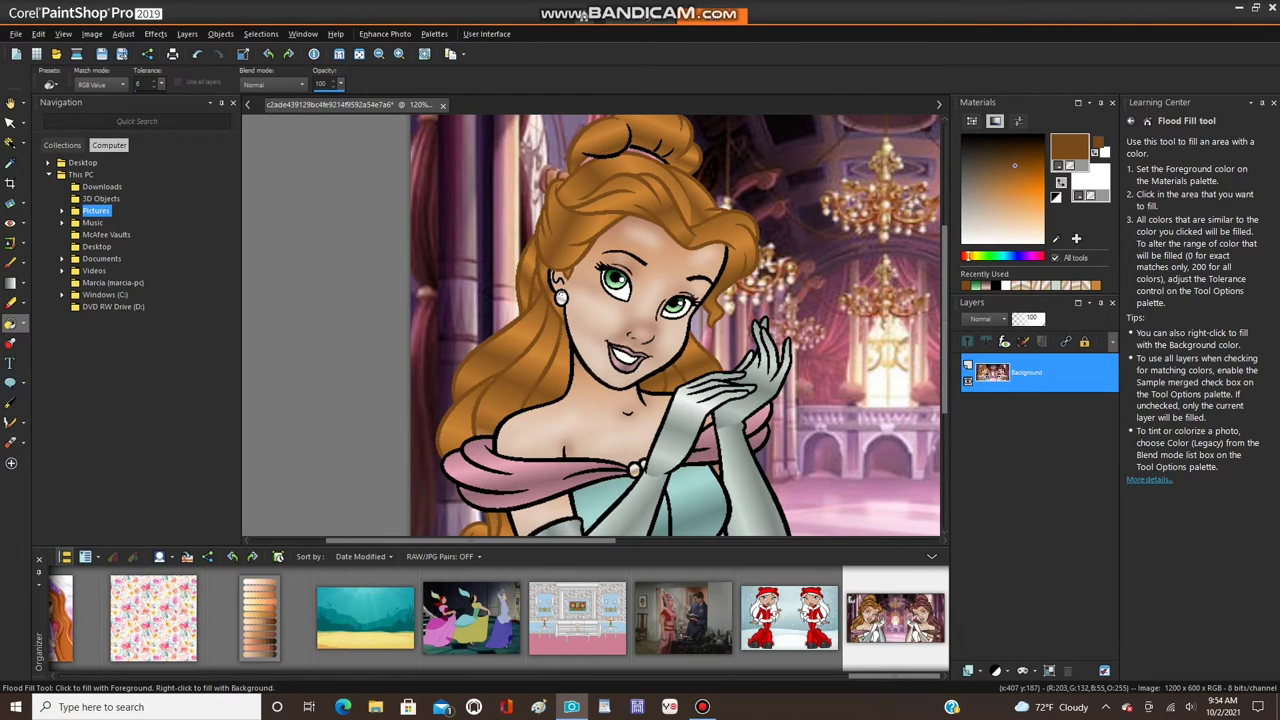
- Flood fill the black curved strand line at the base of the left princess's bun, above the pink hairband, with dark brown
{"action": "scroll", "coordinate": [635, 165], "scroll_direction": "up", "scroll_amount": 5}
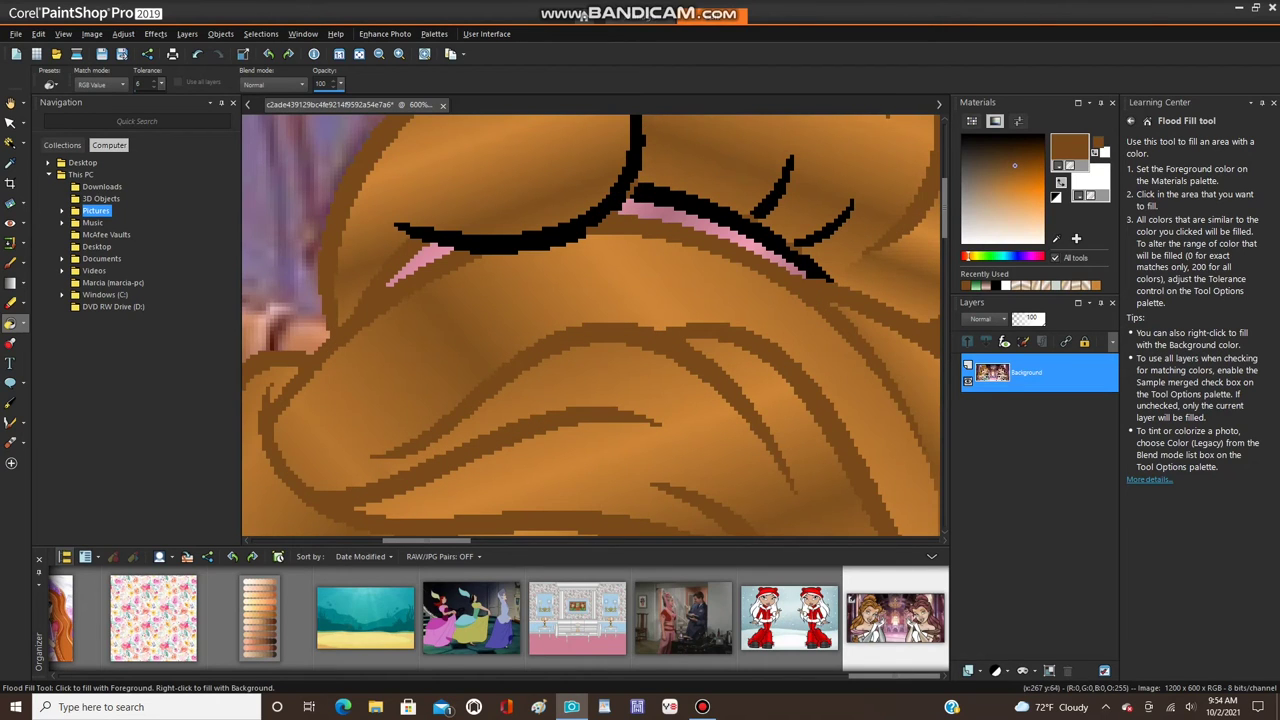
{"action": "left_click", "coordinate": [635, 165]}
{"action": "left_click", "coordinate": [197, 54]}
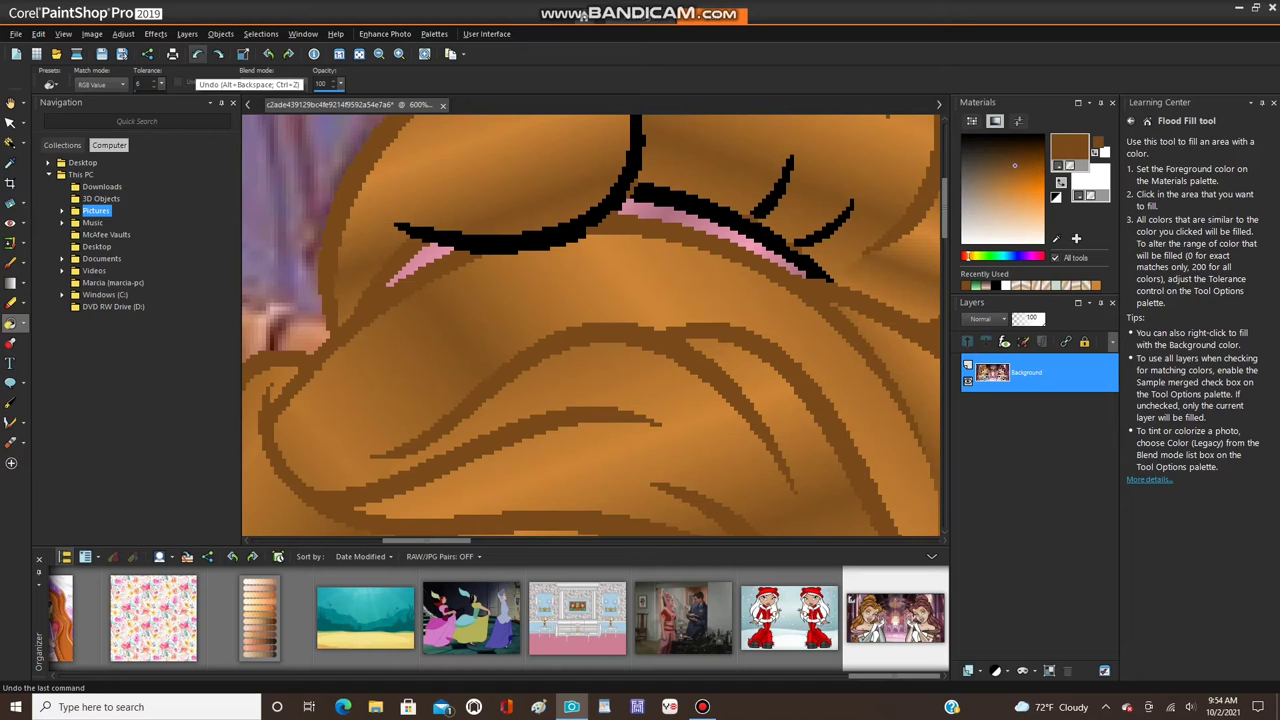
{"action": "left_click", "coordinate": [197, 54]}
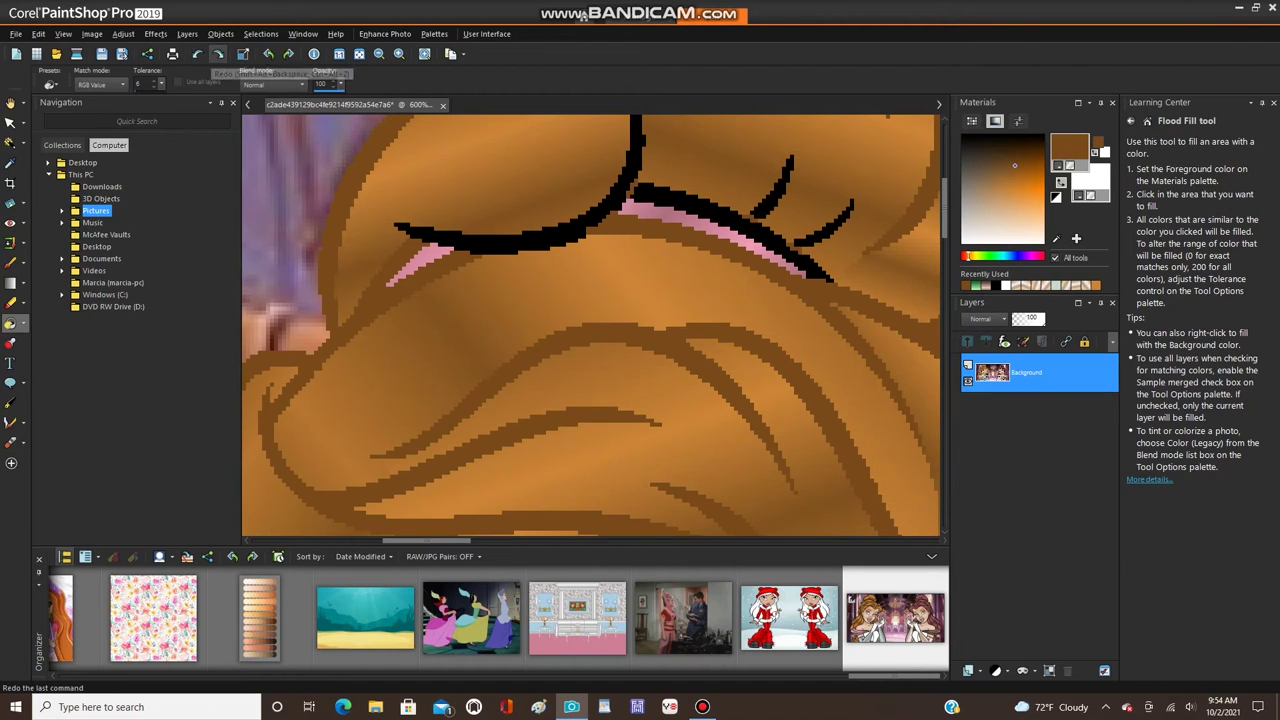
{"action": "left_click", "coordinate": [199, 55]}
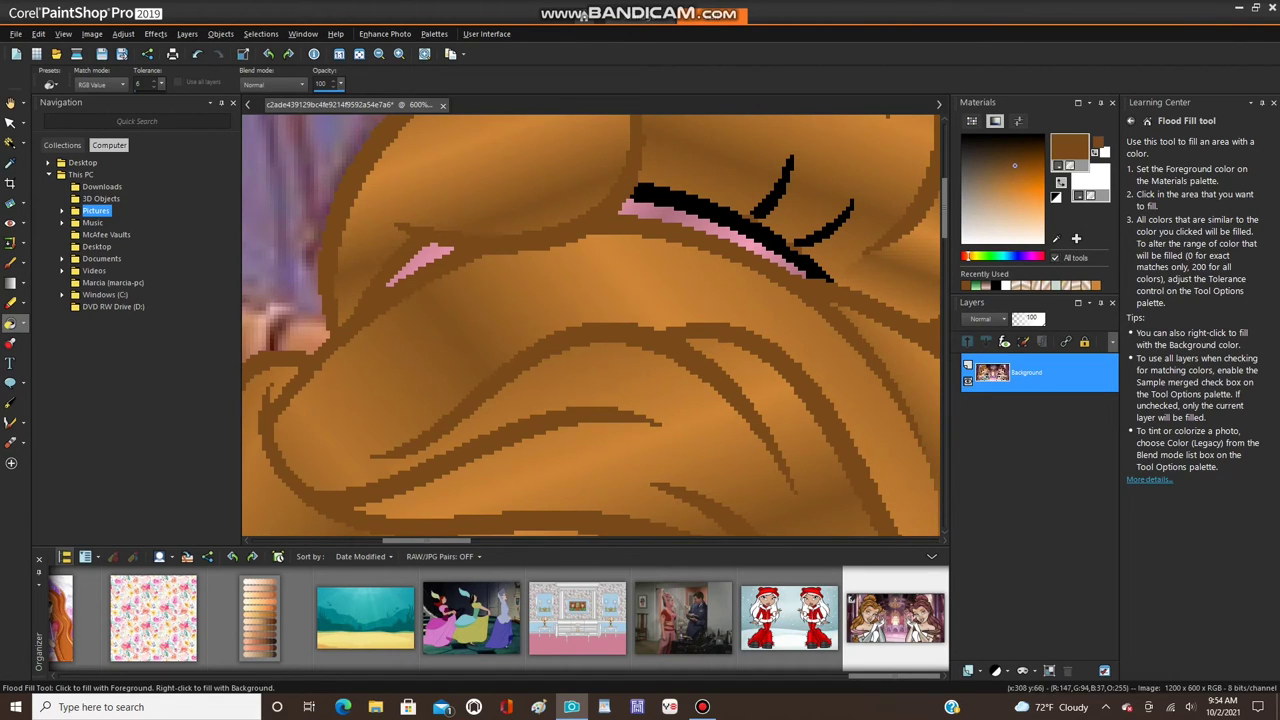
- Undo the black fills on the two hair strands above the pink headband and sample the headband outline's black
{"action": "left_click", "coordinate": [197, 54]}
{"action": "left_click", "coordinate": [197, 54]}
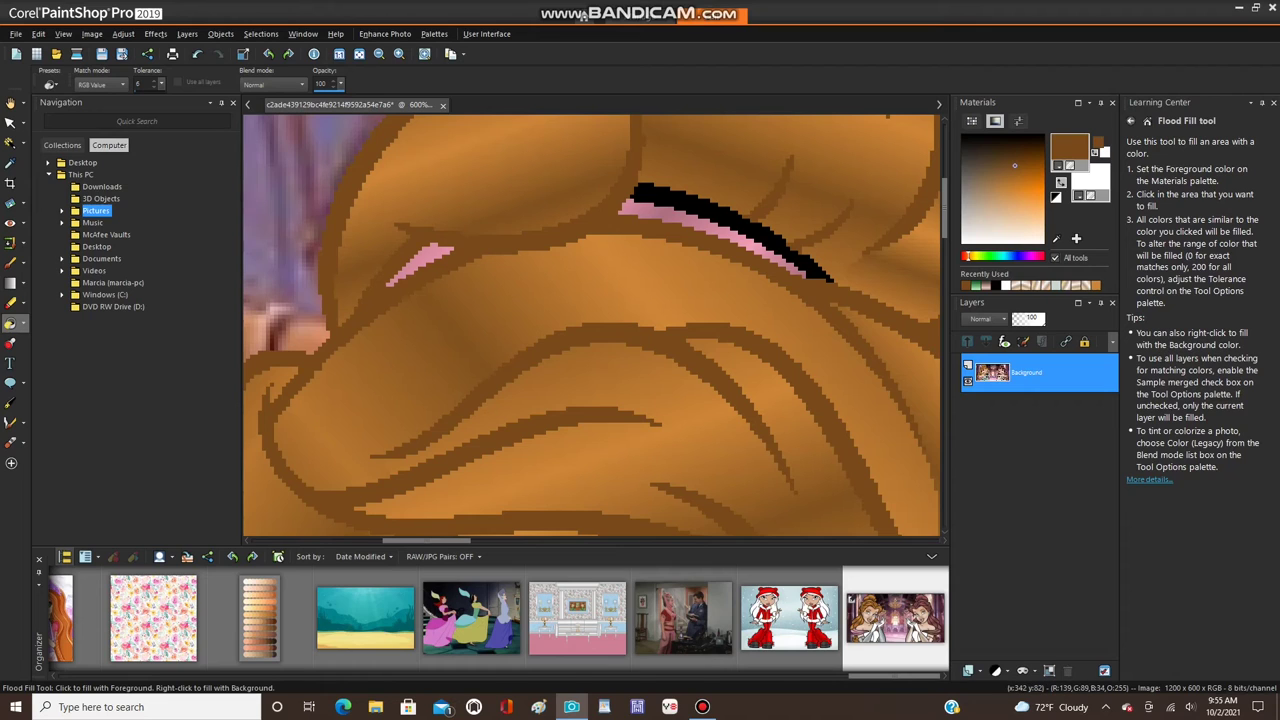
{"action": "left_click", "coordinate": [745, 223], "text": "ctrl"}
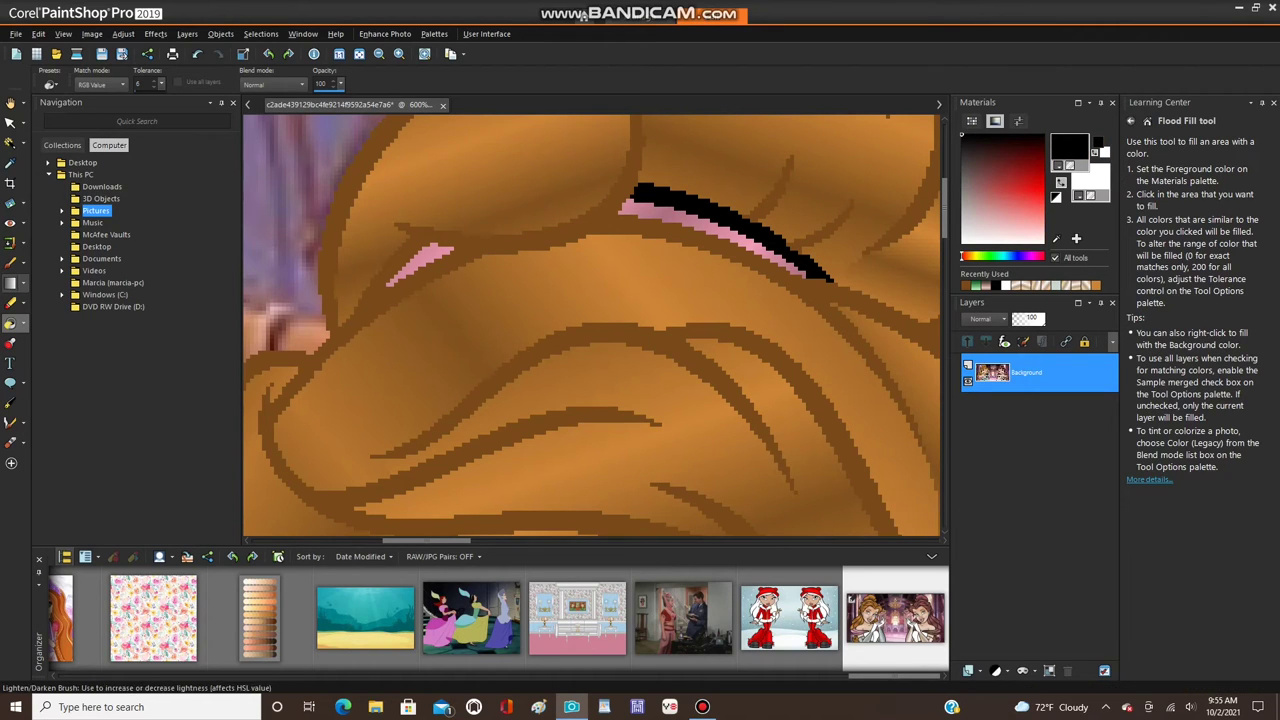
- Paint black pixel strokes closing off both ends of the outline around the small pink headband section with the Paint Brush
{"action": "left_click", "coordinate": [10, 263]}
{"action": "key", "text": "b"}
{"action": "scroll", "coordinate": [648, 255], "scroll_direction": "up", "scroll_amount": 3}
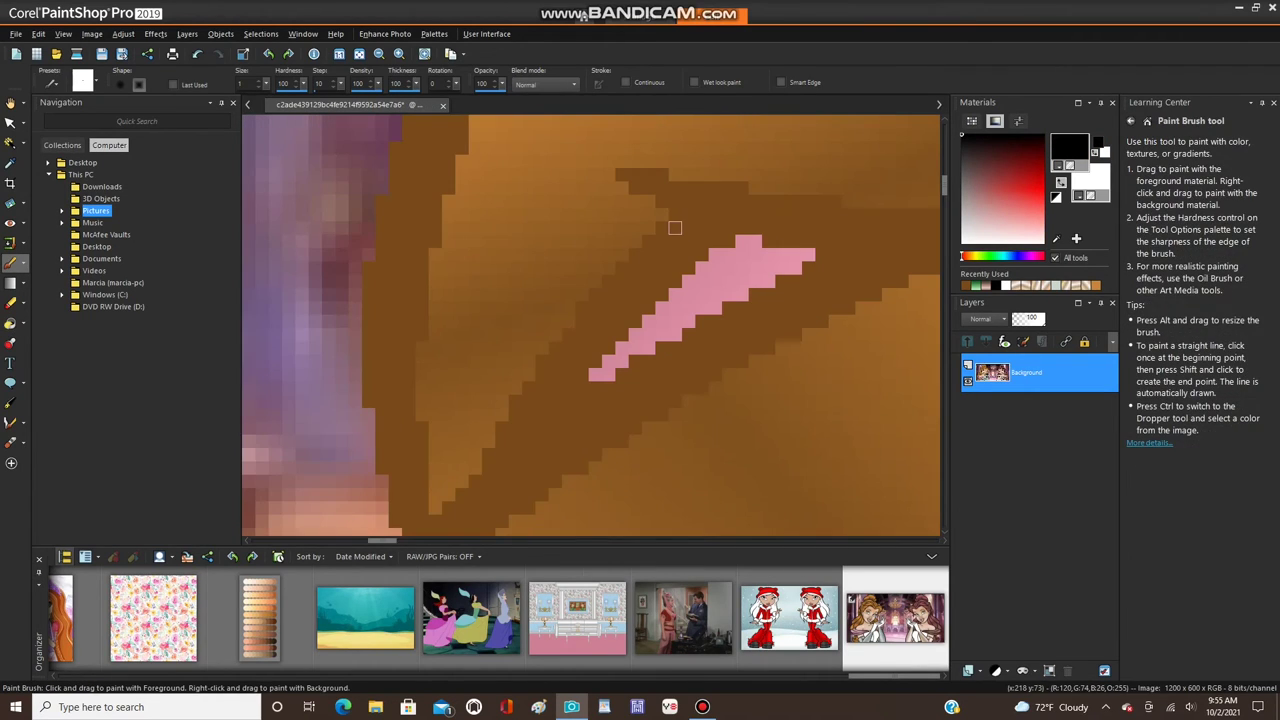
{"action": "left_click_drag", "start_coordinate": [675, 228], "coordinate": [702, 241]}
{"action": "left_click_drag", "start_coordinate": [590, 385], "coordinate": [476, 482]}
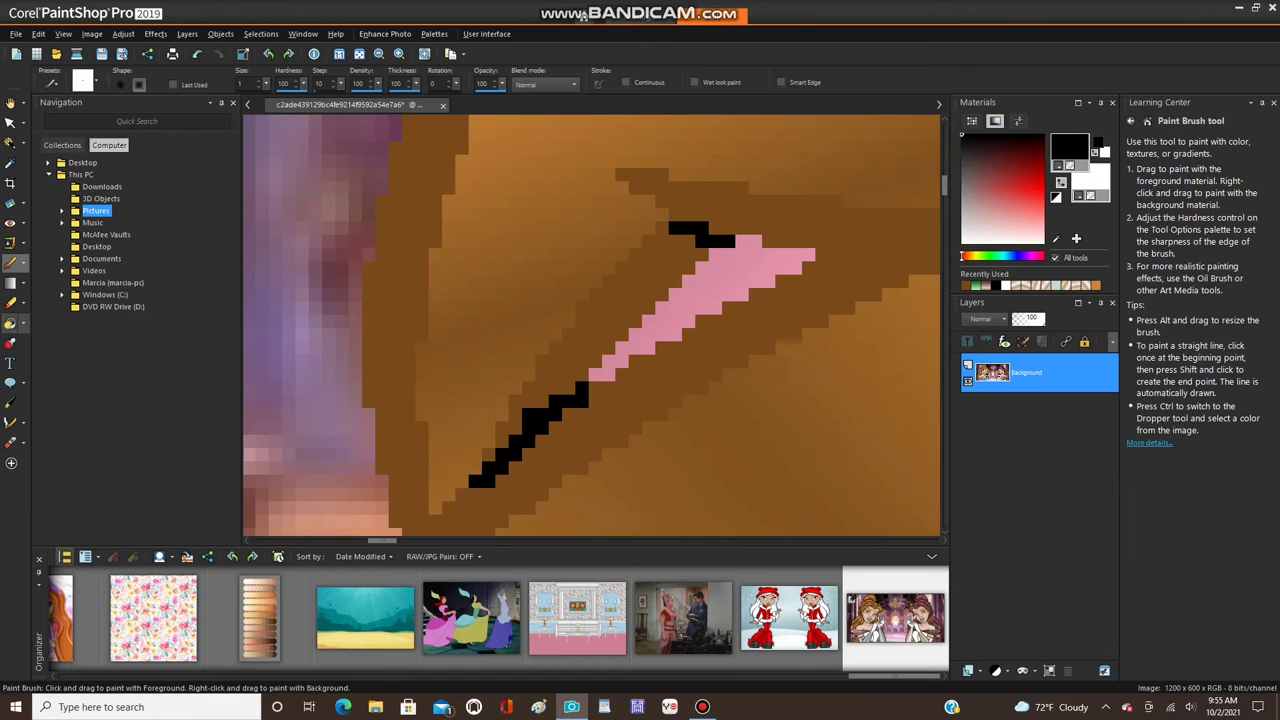
- Flood fill the closed-off outline along the small pink headband section with black, using a tolerance of 0
{"action": "left_click", "coordinate": [11, 323]}
{"action": "left_click", "coordinate": [489, 455]}
{"action": "left_click", "coordinate": [602, 325]}
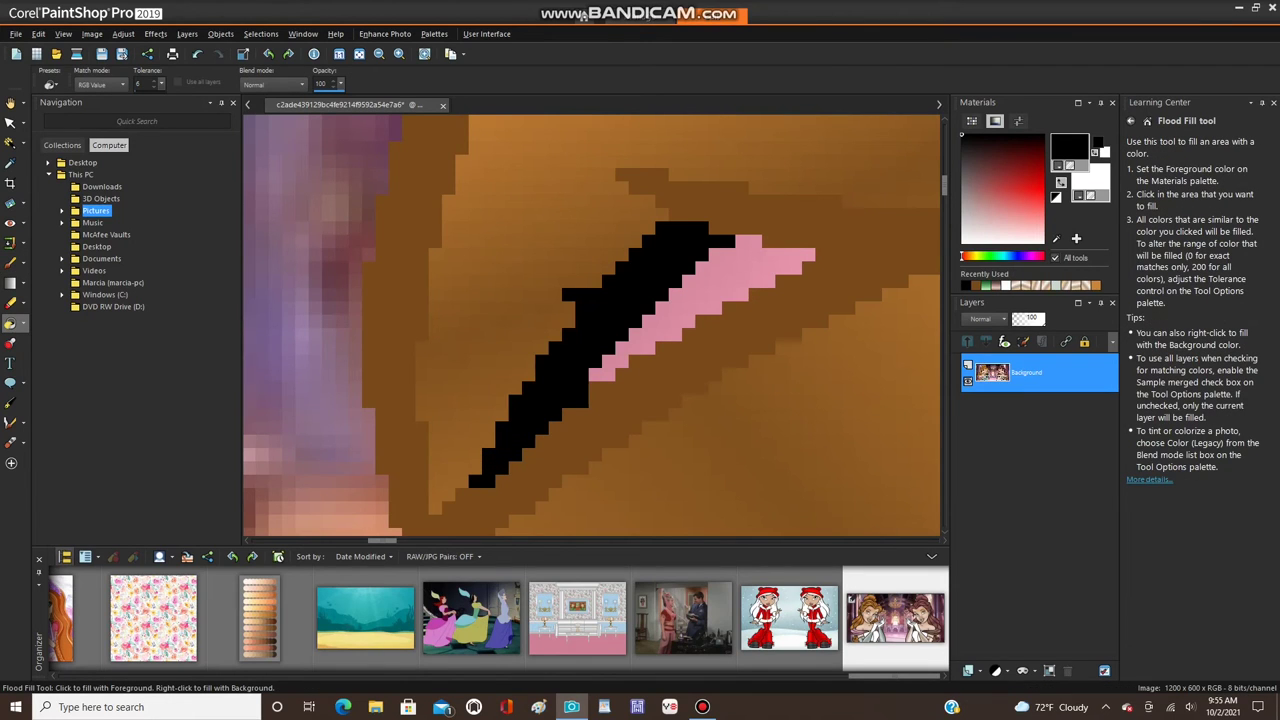
{"action": "left_click", "coordinate": [197, 54]}
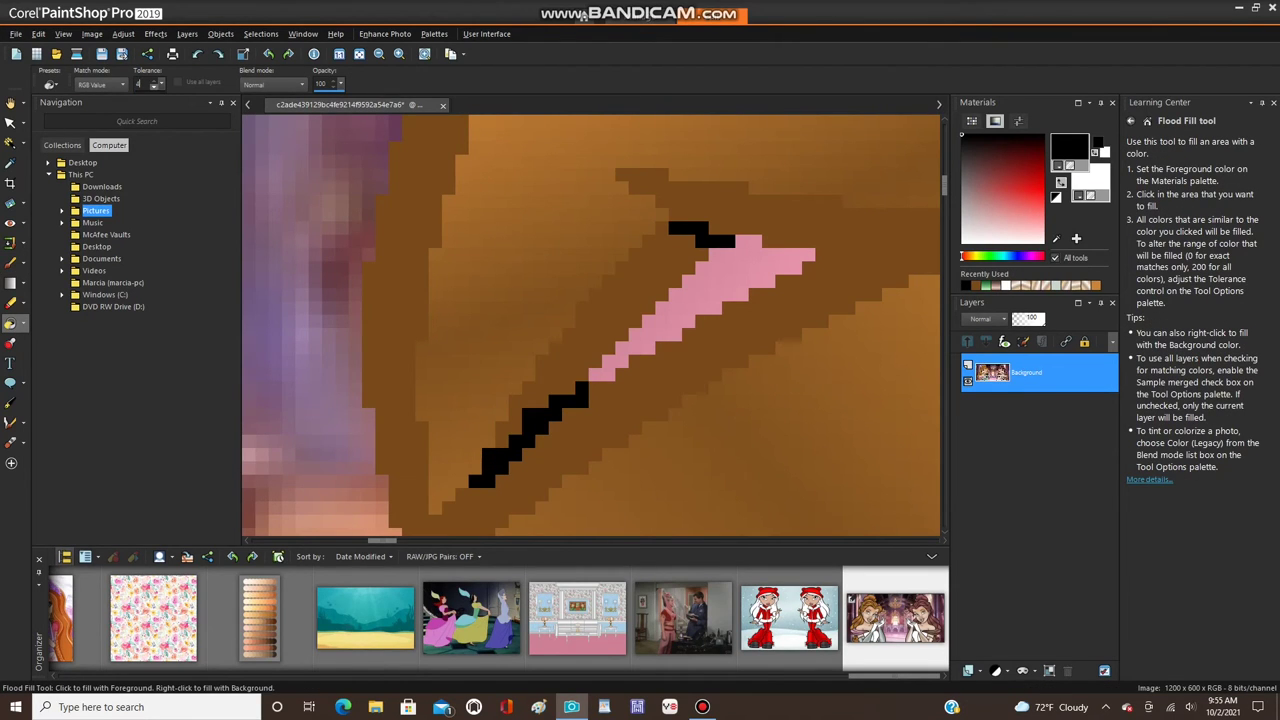
{"action": "left_click", "coordinate": [602, 322]}
{"action": "scroll", "coordinate": [595, 300], "scroll_direction": "down", "scroll_amount": 2}
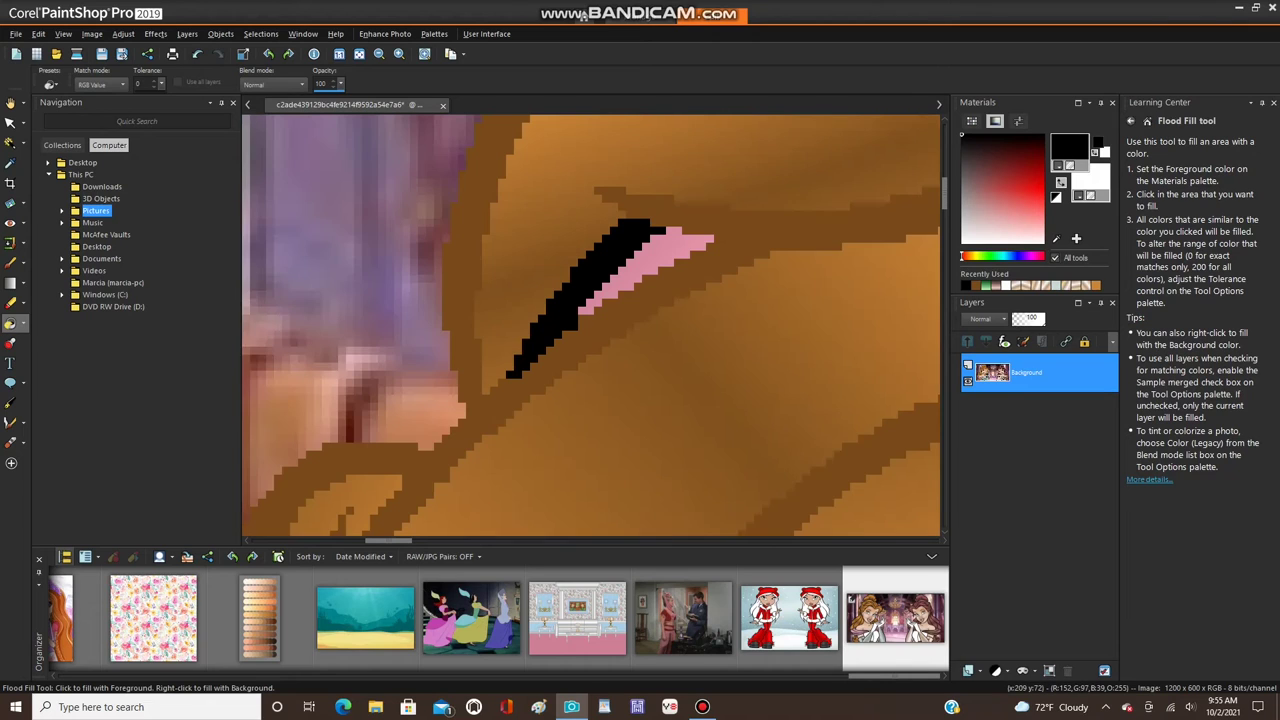
- Set the foreground colour to the recently used hair-outline brown and activate the Paint Brush
{"action": "left_click", "coordinate": [976, 285]}
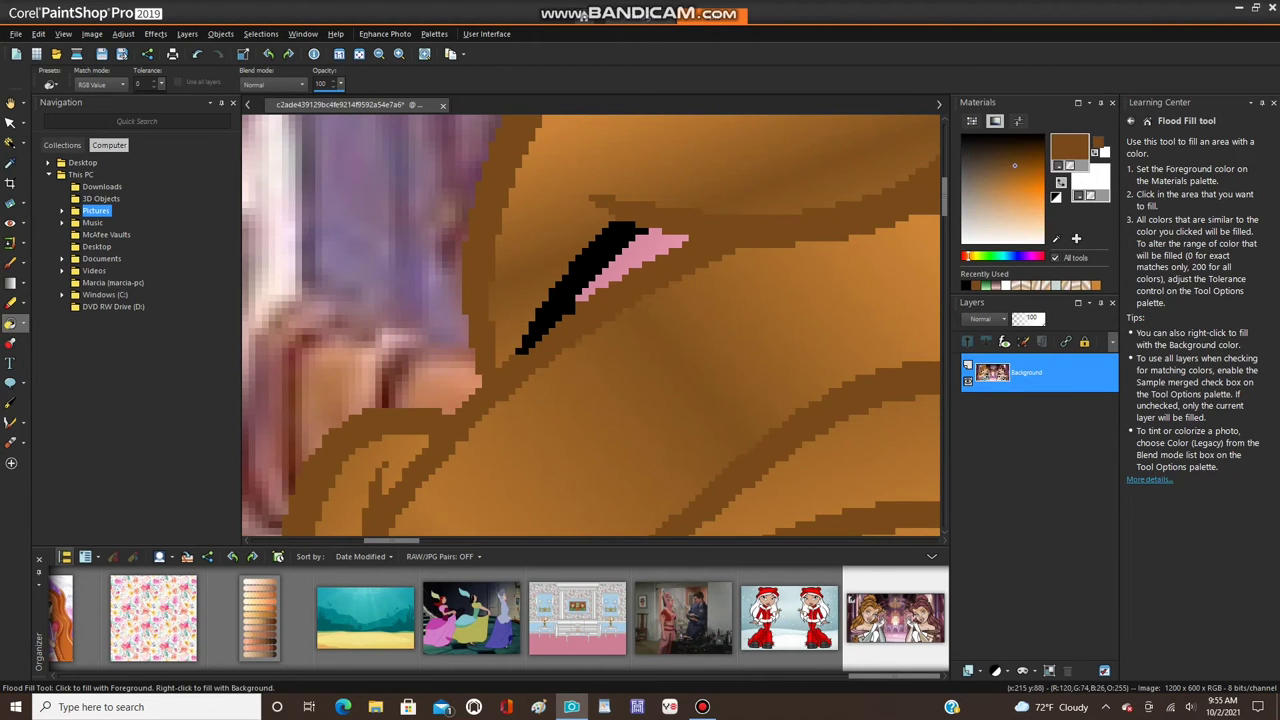
{"action": "left_click", "coordinate": [10, 263]}
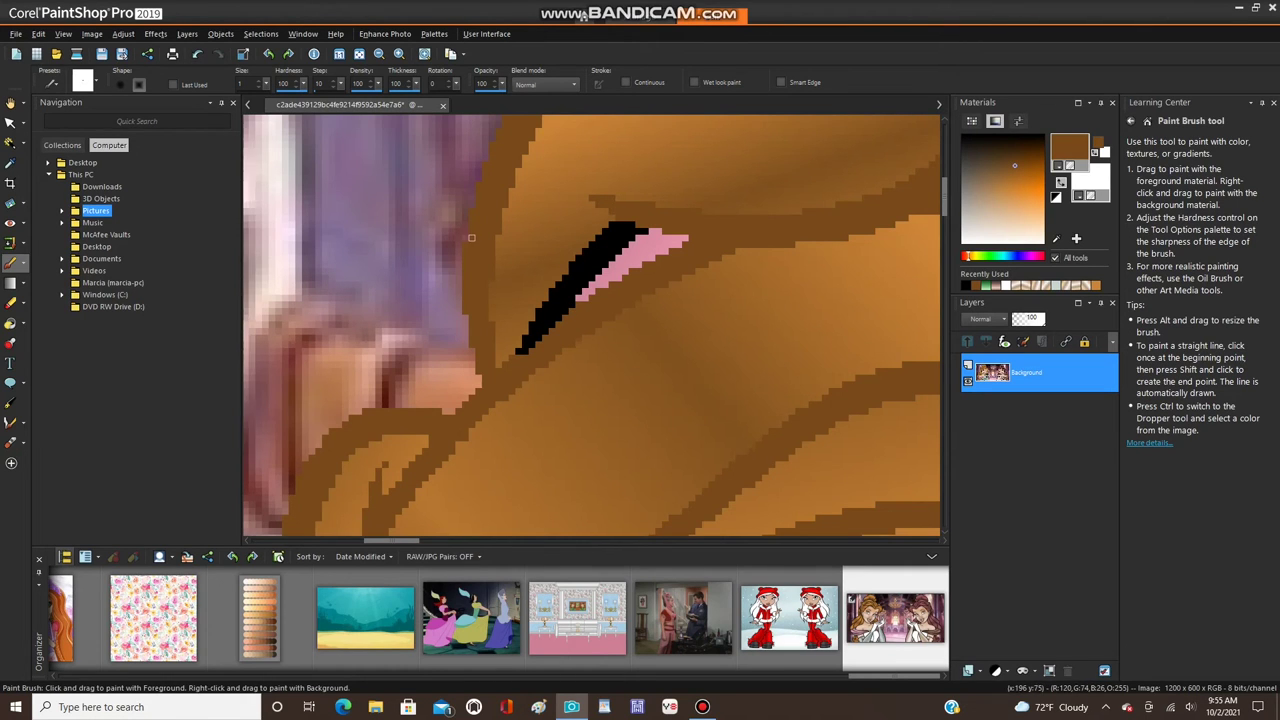
{"action": "scroll", "coordinate": [572, 312], "scroll_direction": "down", "scroll_amount": 5}
{"action": "scroll", "coordinate": [572, 312], "scroll_direction": "down", "scroll_amount": 4}
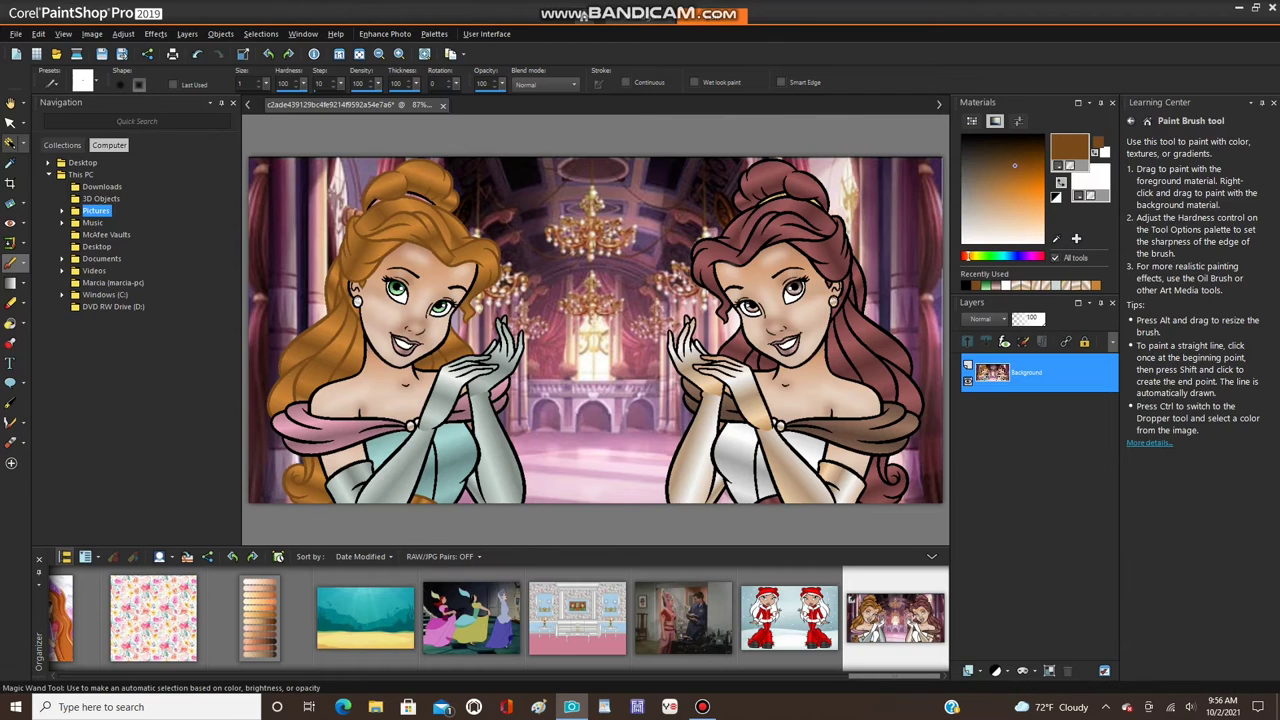
- Select the connected brown outlines of the left woman's hair with the Magic Wand at tolerance 3
{"action": "left_click", "coordinate": [10, 143]}
{"action": "scroll", "coordinate": [440, 208], "scroll_direction": "up", "scroll_amount": 2}
{"action": "scroll", "coordinate": [439, 206], "scroll_direction": "up", "scroll_amount": 6}
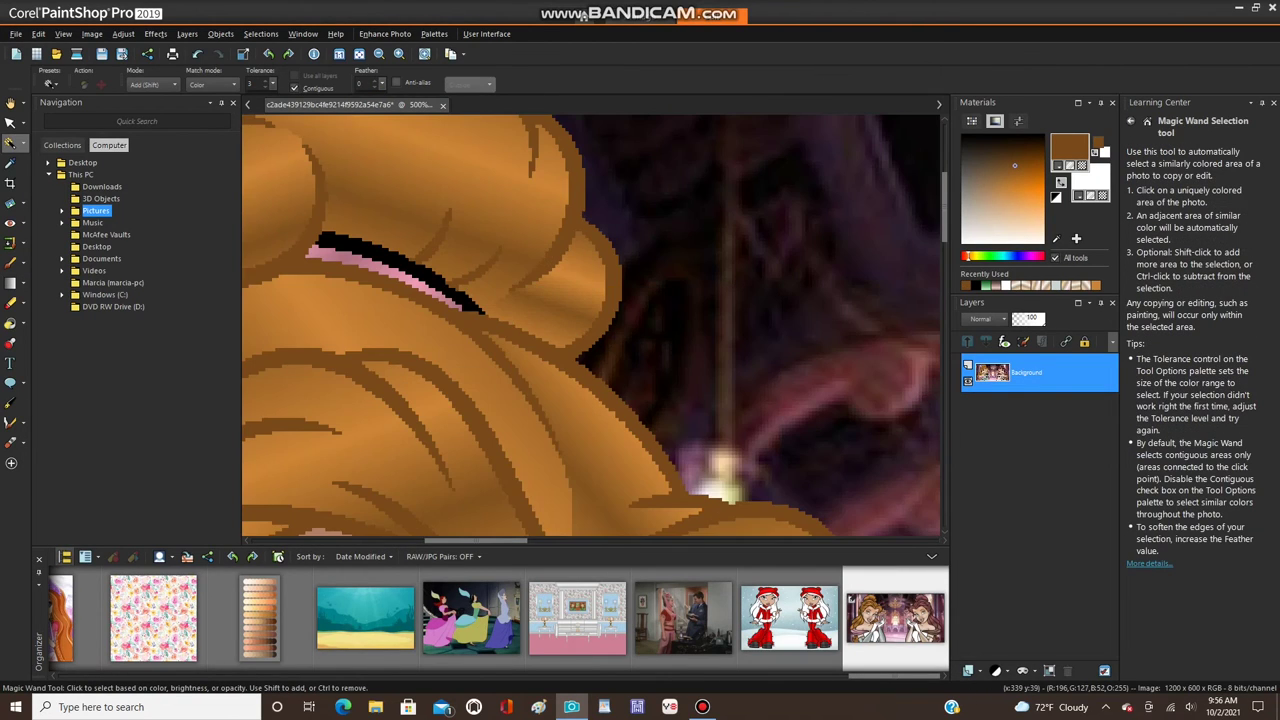
{"action": "left_click", "coordinate": [488, 323]}
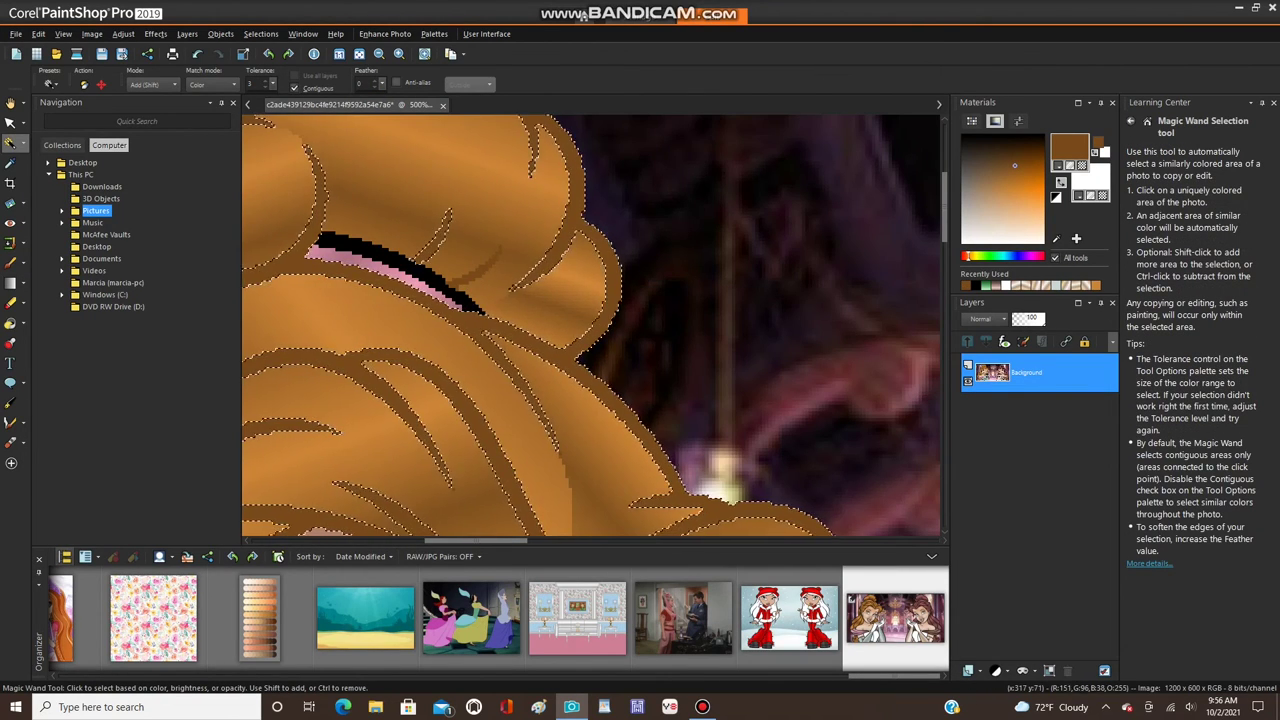
{"action": "scroll", "coordinate": [455, 235], "scroll_direction": "down", "scroll_amount": 3}
{"action": "scroll", "coordinate": [455, 232], "scroll_direction": "down", "scroll_amount": 5}
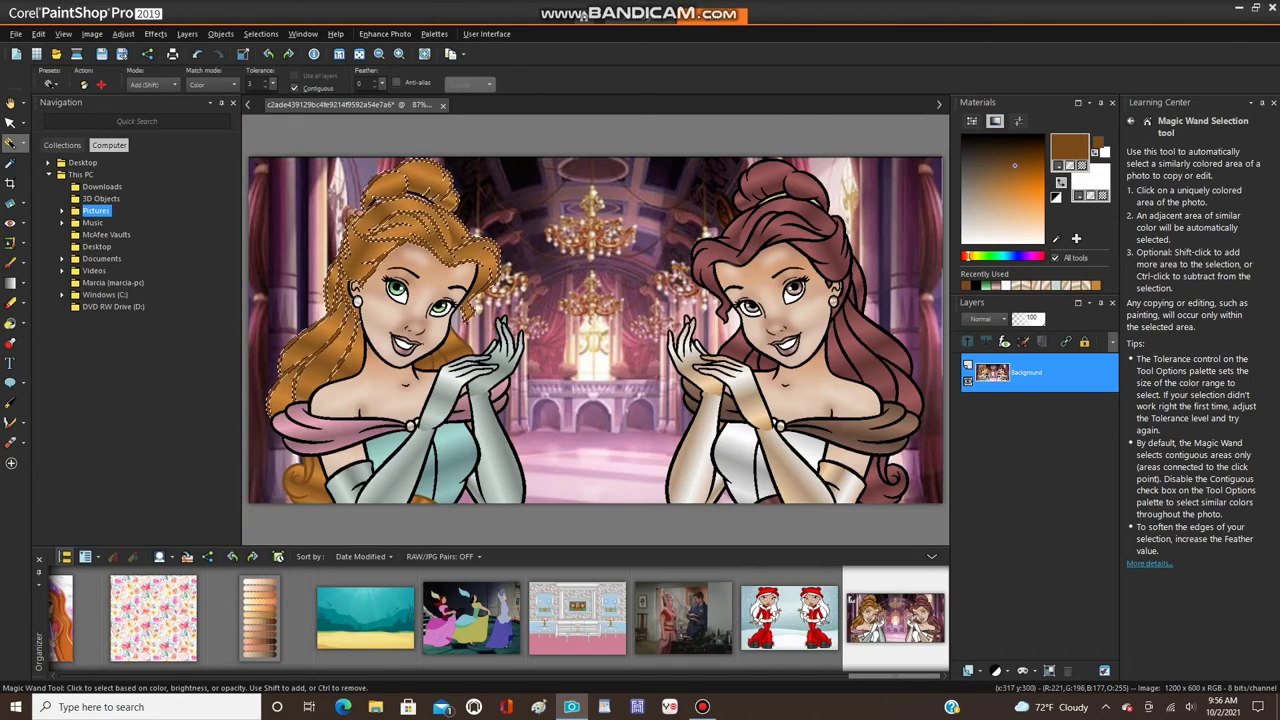
- Add the remaining brown hair-outline pieces beside the left woman's glove and below her turquoise bodice to the selection
{"action": "scroll", "coordinate": [298, 463], "scroll_direction": "up", "scroll_amount": 5}
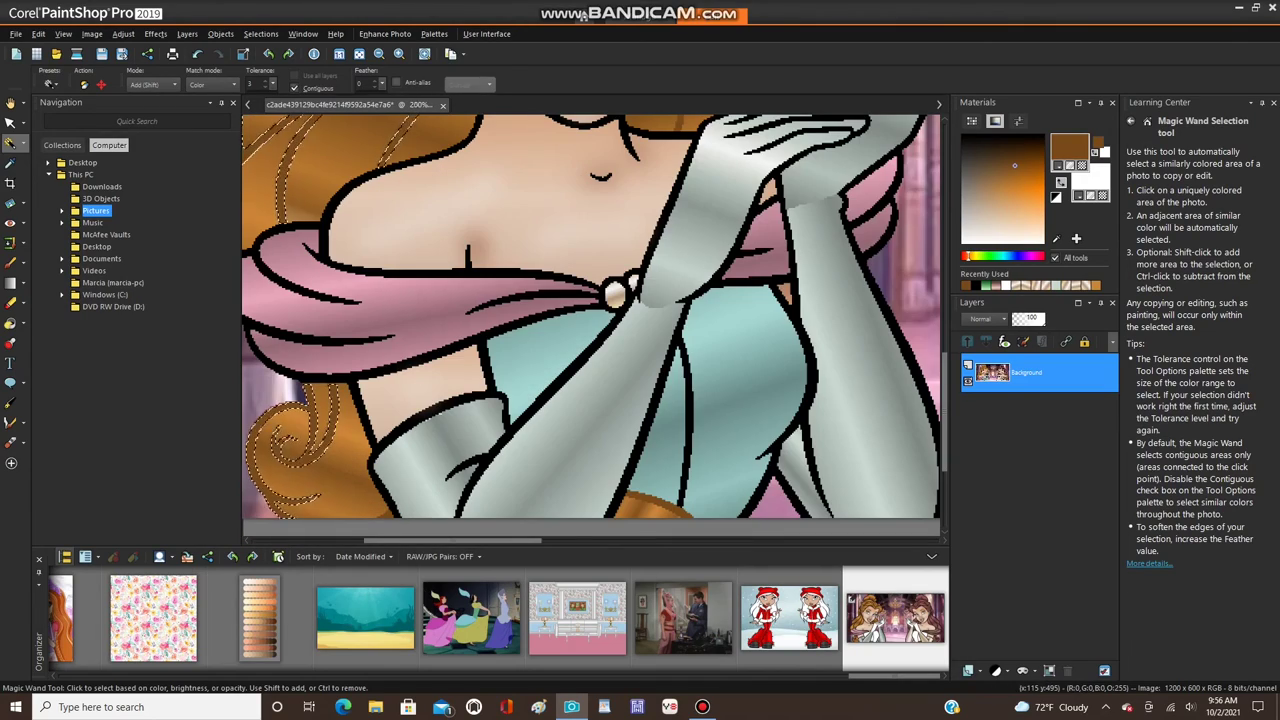
{"action": "scroll", "coordinate": [424, 433], "scroll_direction": "down", "scroll_amount": 3}
{"action": "scroll", "coordinate": [575, 435], "scroll_direction": "up", "scroll_amount": 3}
{"action": "scroll", "coordinate": [520, 436], "scroll_direction": "up", "scroll_amount": 2}
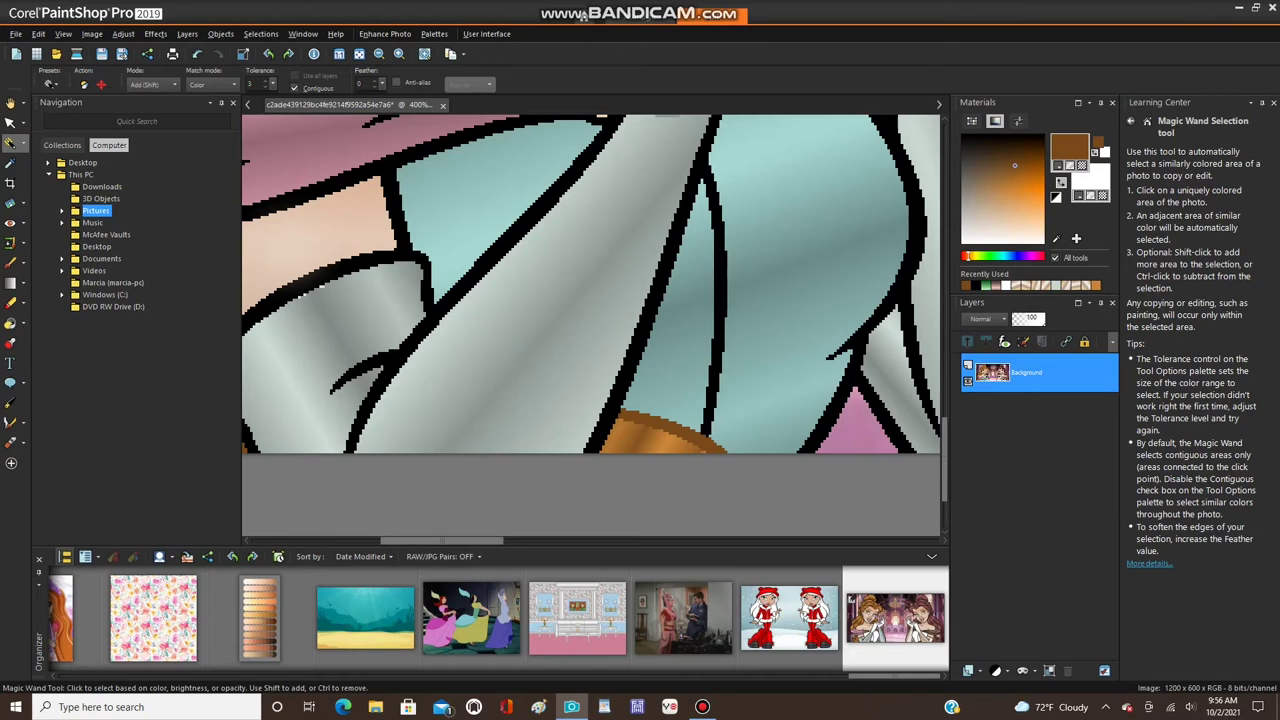
{"action": "left_click_drag", "start_coordinate": [475, 541], "coordinate": [385, 541]}
{"action": "left_click", "coordinate": [748, 447]}
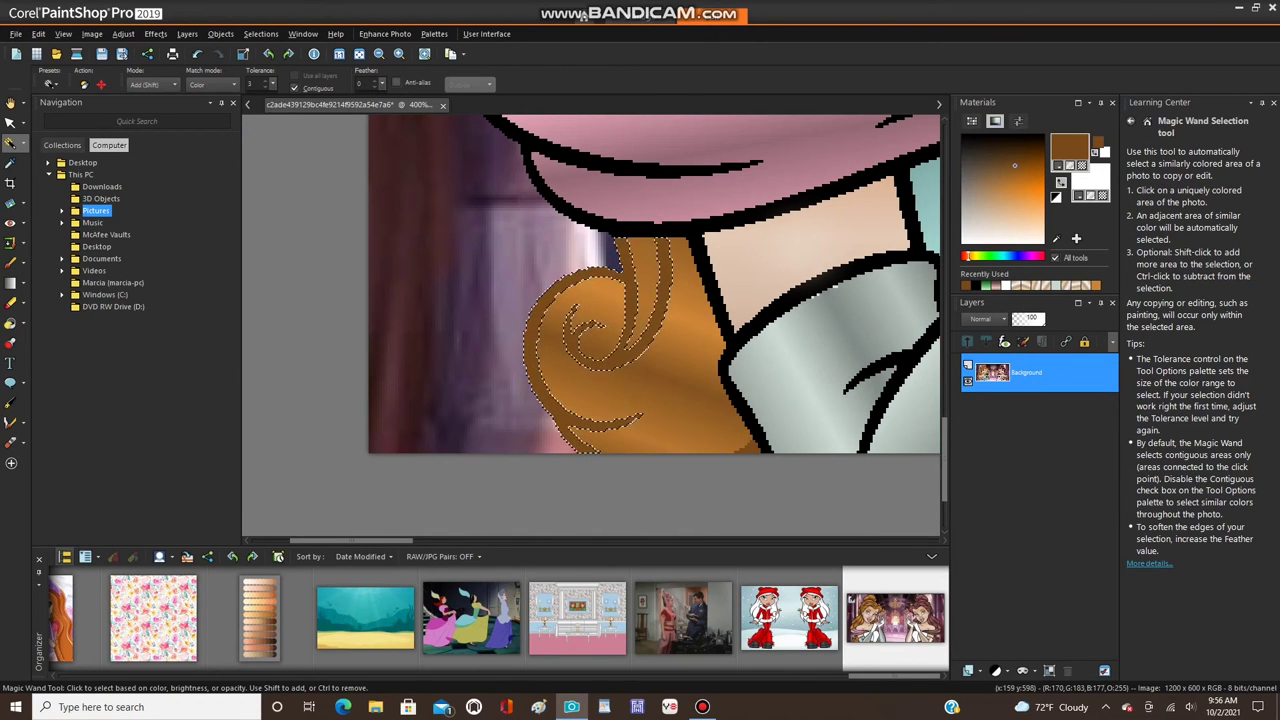
{"action": "scroll", "coordinate": [684, 408], "scroll_direction": "down", "scroll_amount": 1}
{"action": "scroll", "coordinate": [580, 330], "scroll_direction": "down", "scroll_amount": 3}
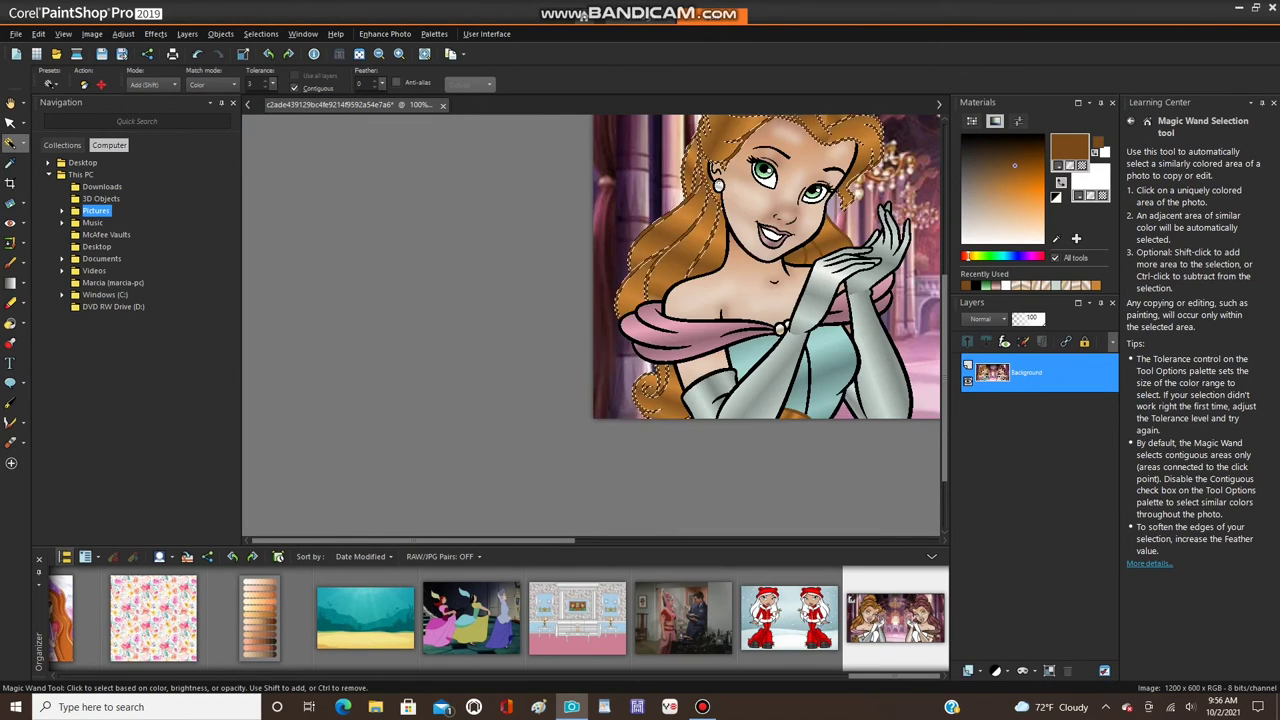
{"action": "scroll", "coordinate": [580, 330], "scroll_direction": "up", "scroll_amount": 3}
{"action": "scroll", "coordinate": [590, 320], "scroll_direction": "up", "scroll_amount": 1}
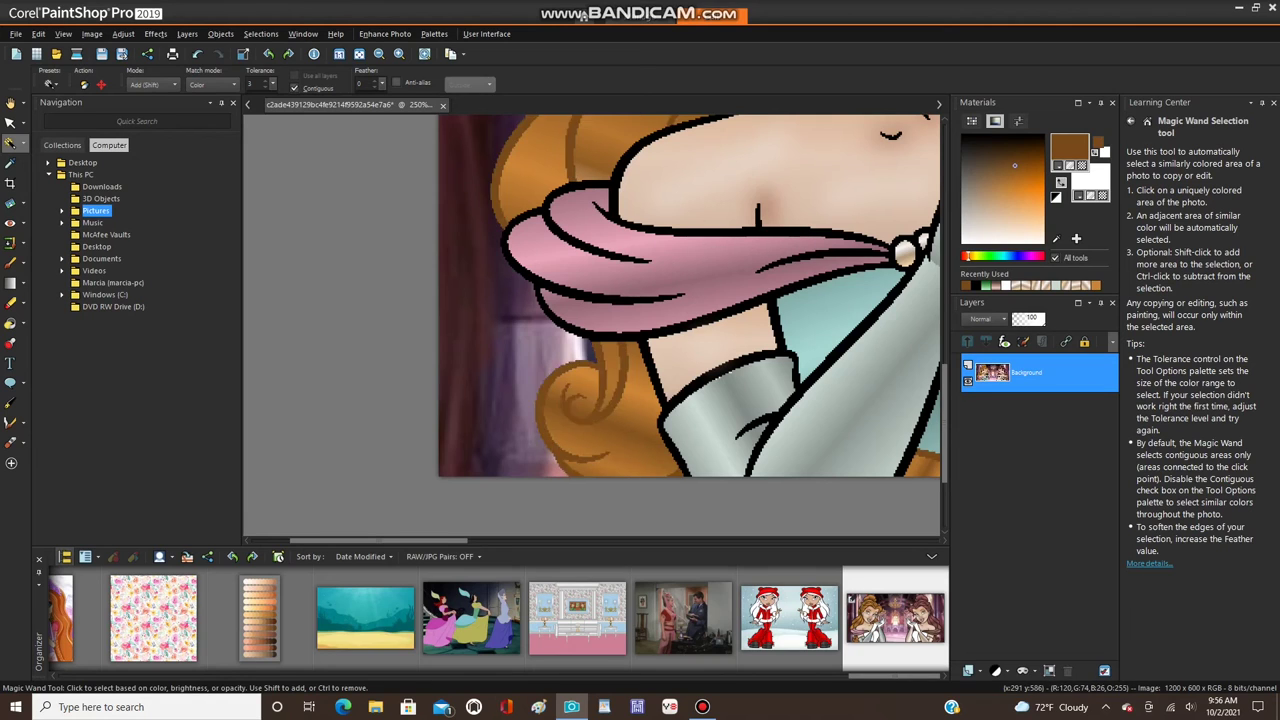
{"action": "scroll", "coordinate": [590, 320], "scroll_direction": "up", "scroll_amount": 1}
{"action": "scroll", "coordinate": [595, 320], "scroll_direction": "down", "scroll_amount": 5}
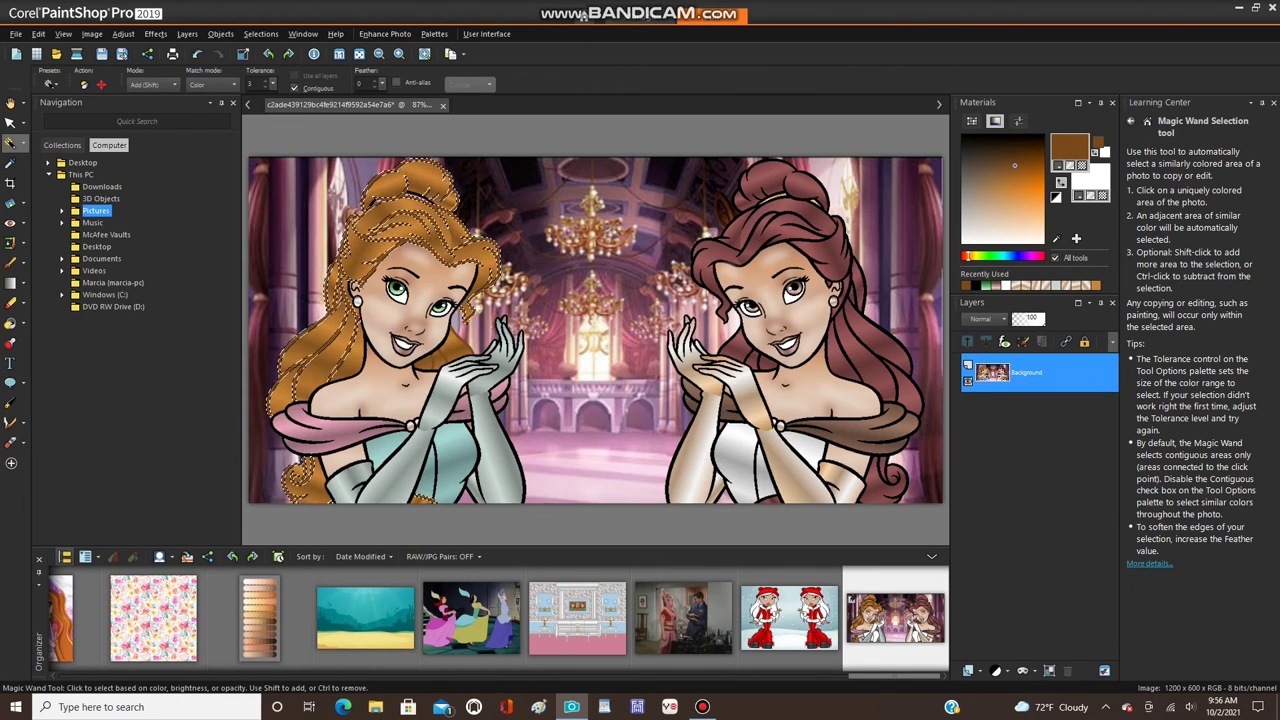
- Try to mirror the selected hair outlines horizontally onto the right woman
{"action": "left_click", "coordinate": [91, 33]}
{"action": "mouse_move", "coordinate": [200, 250]}
{"action": "left_click", "coordinate": [285, 251]}
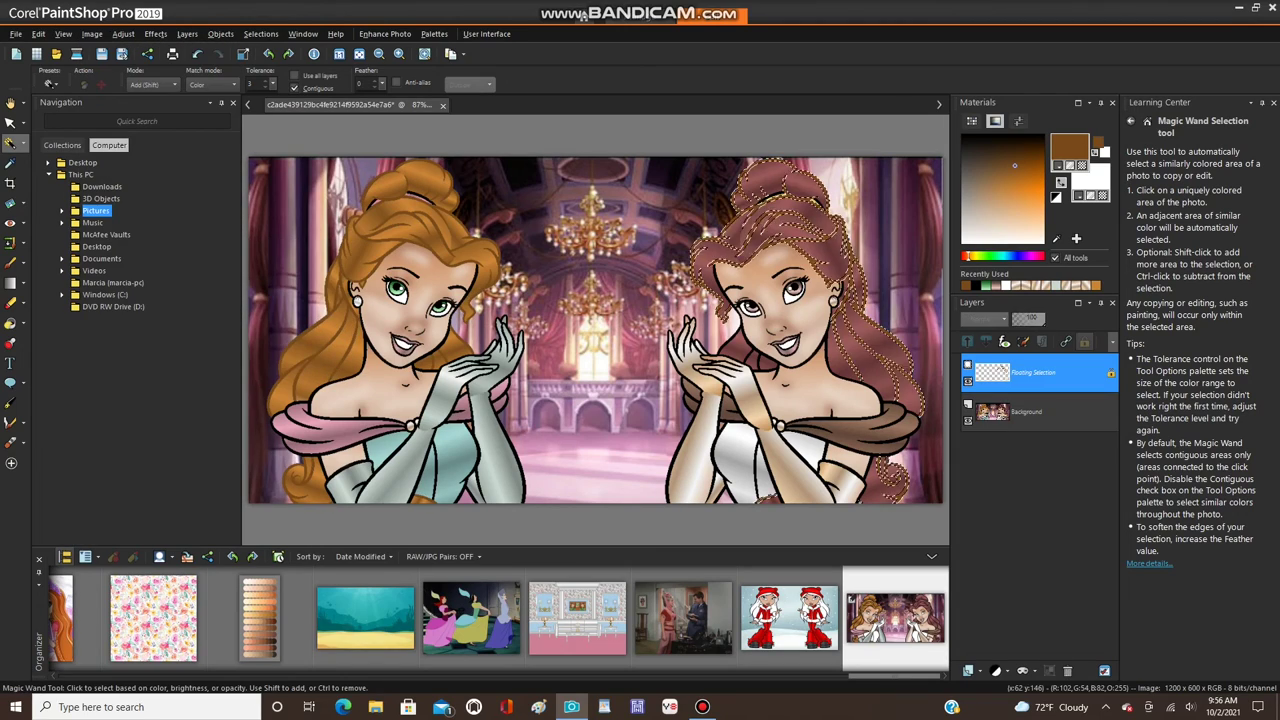
{"action": "key", "text": "ctrl+z"}
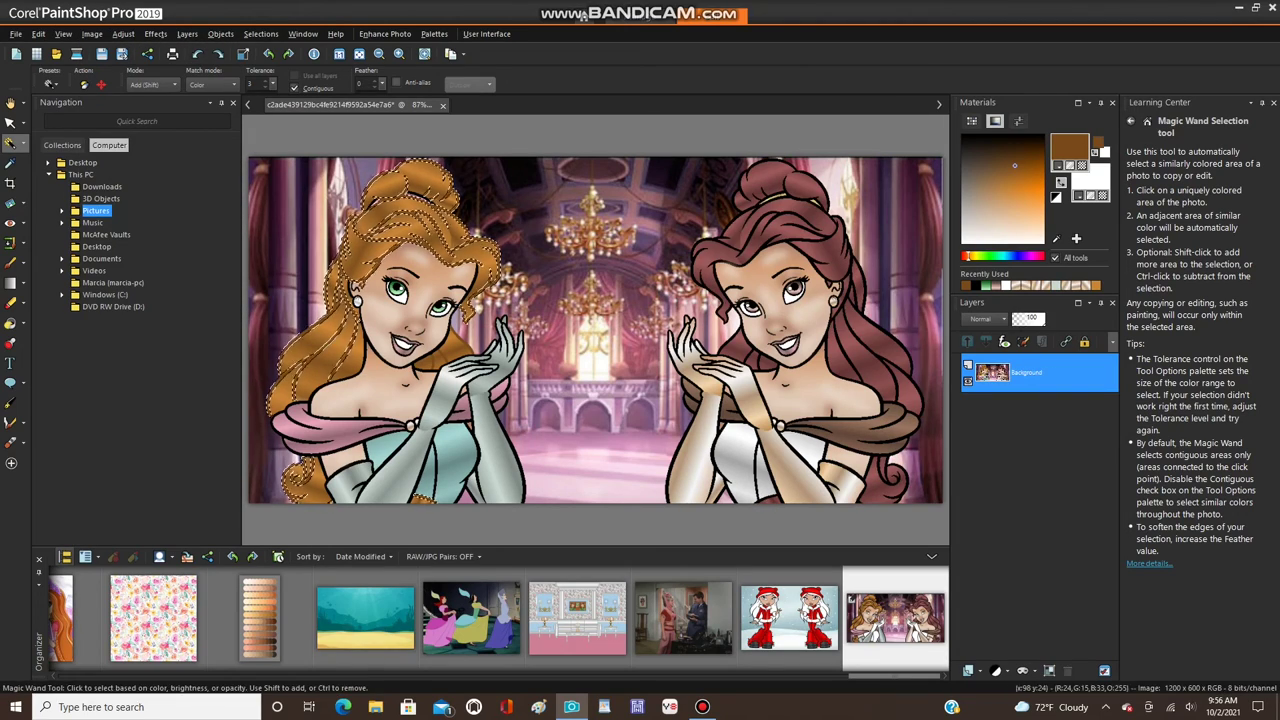
- Include the brown strands beneath the left woman's chin in the selection and mirror all selected outlines horizontally onto the right woman
{"action": "scroll", "coordinate": [432, 350], "scroll_direction": "up", "scroll_amount": 4}
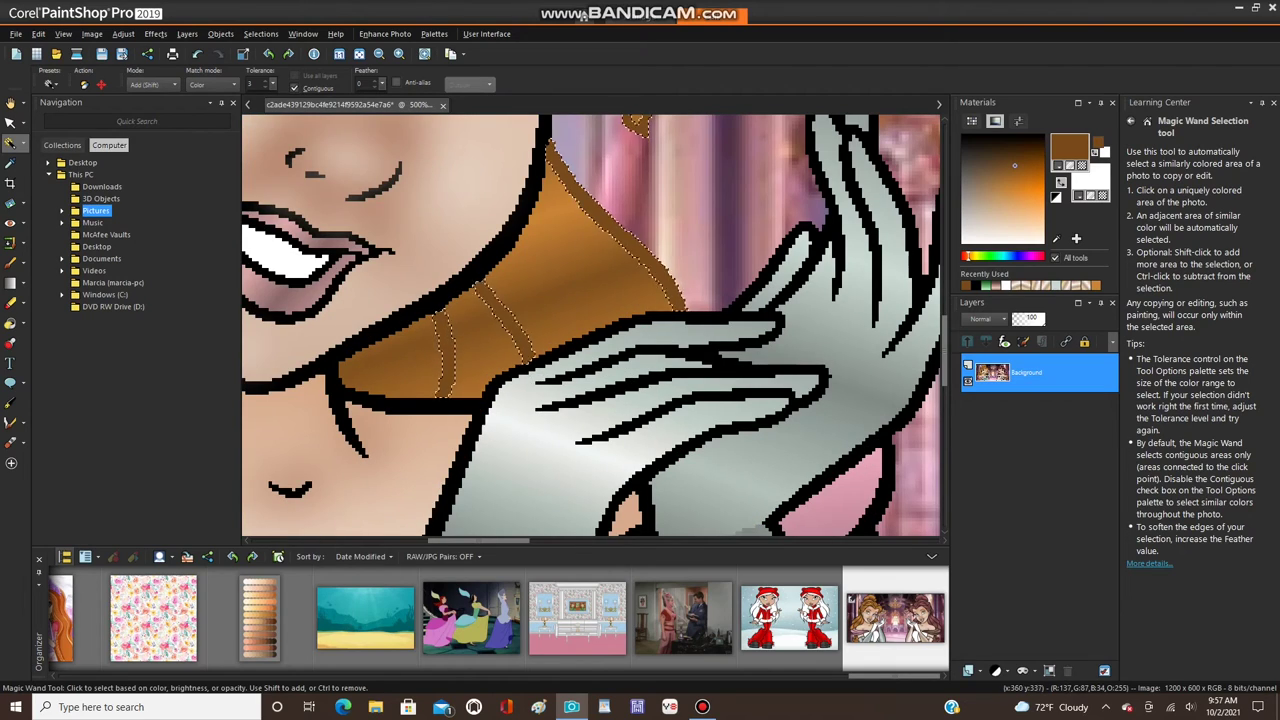
{"action": "scroll", "coordinate": [591, 325], "scroll_direction": "down", "scroll_amount": 8}
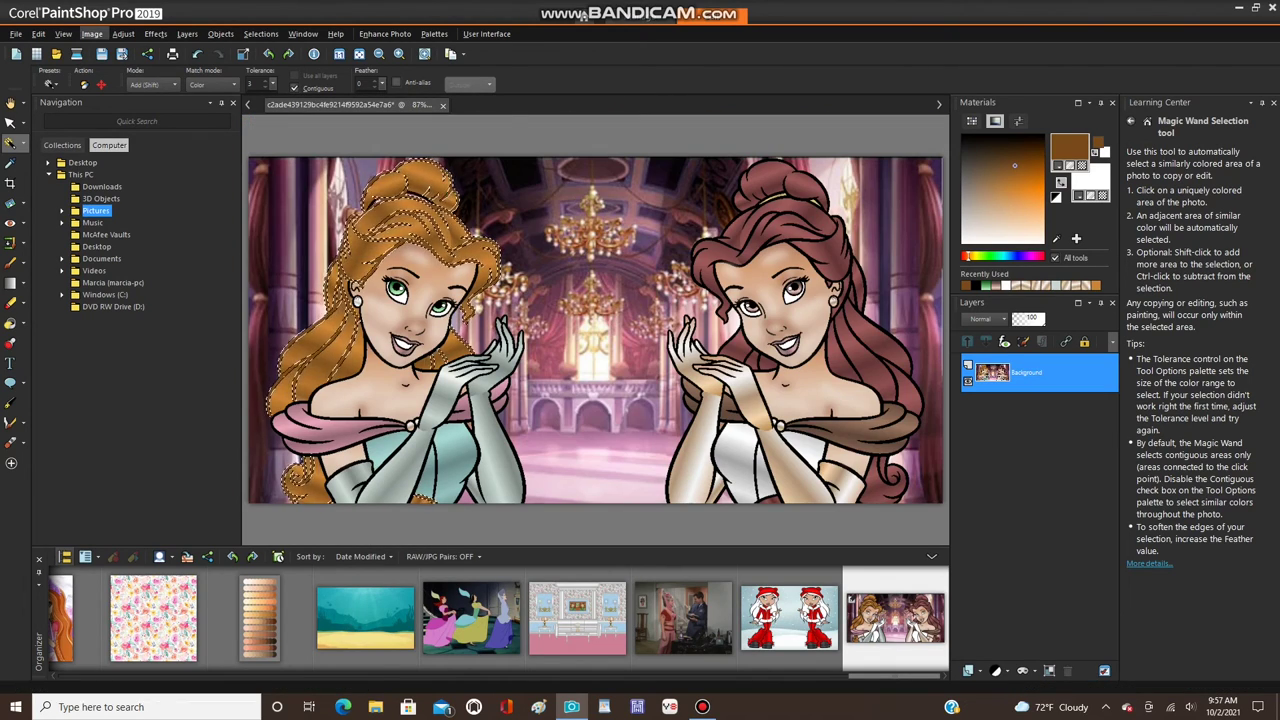
{"action": "left_click", "coordinate": [91, 33]}
{"action": "mouse_move", "coordinate": [115, 251]}
{"action": "left_click", "coordinate": [310, 251]}
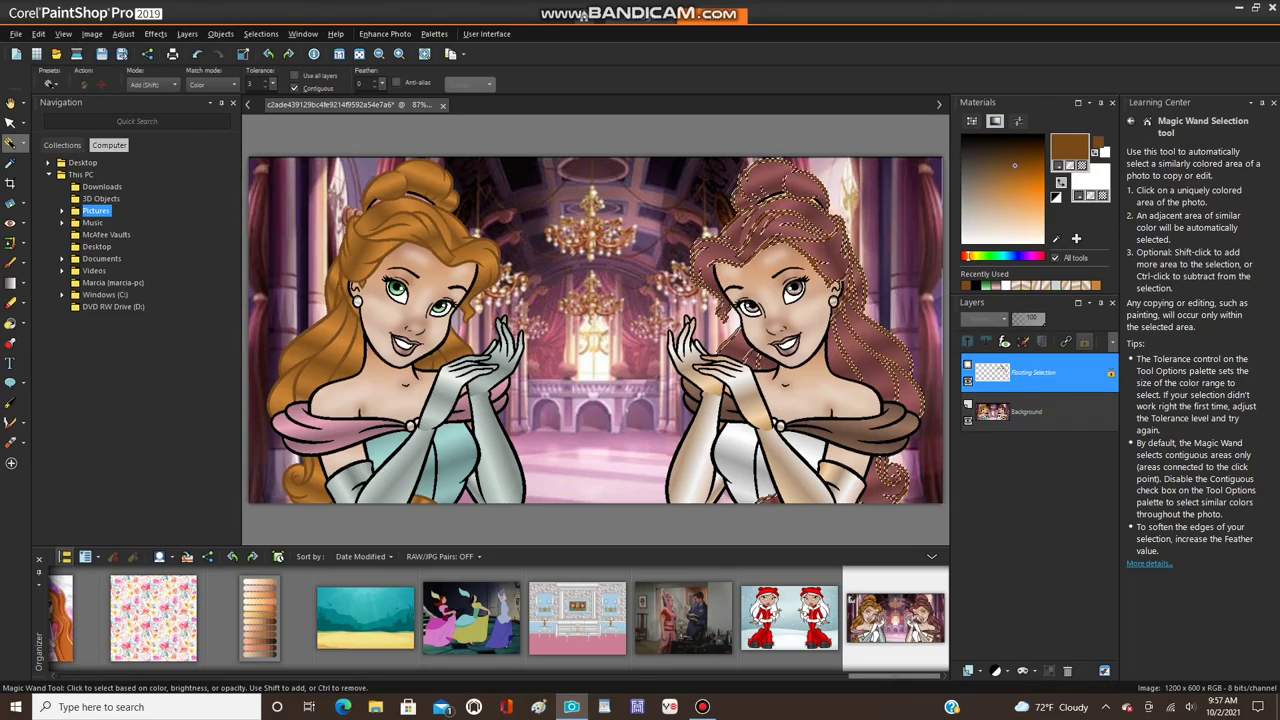
- Sample a dark reddish-brown shade from the right woman's hair as the foreground colour
{"action": "scroll", "coordinate": [752, 206], "scroll_direction": "up", "scroll_amount": 5}
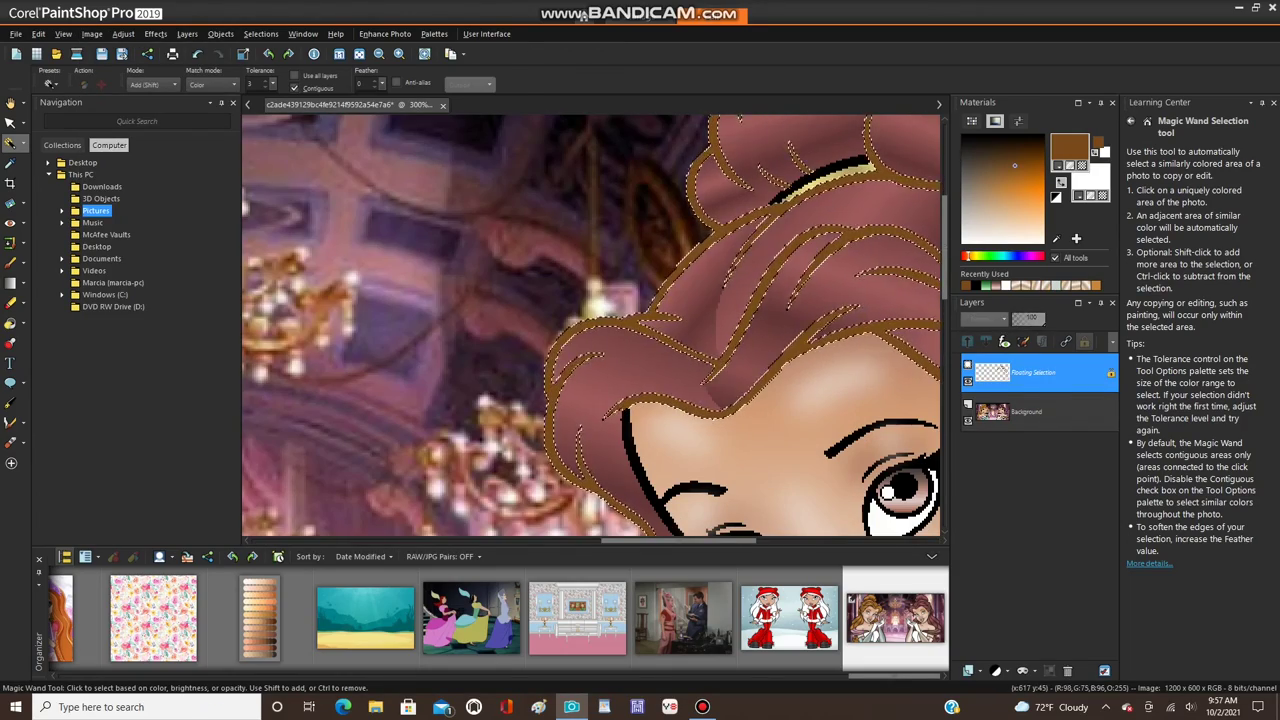
{"action": "left_click", "coordinate": [10, 163]}
{"action": "scroll", "coordinate": [731, 298], "scroll_direction": "up", "scroll_amount": 5}
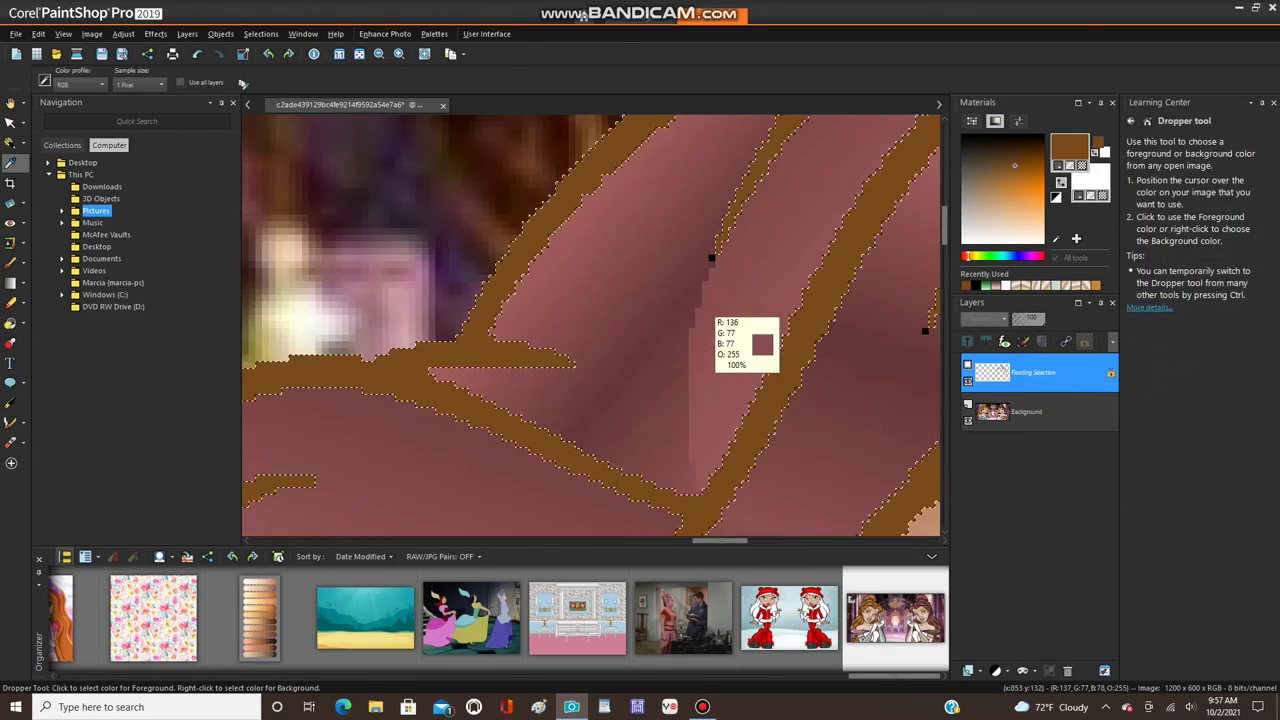
{"action": "left_click", "coordinate": [712, 311]}
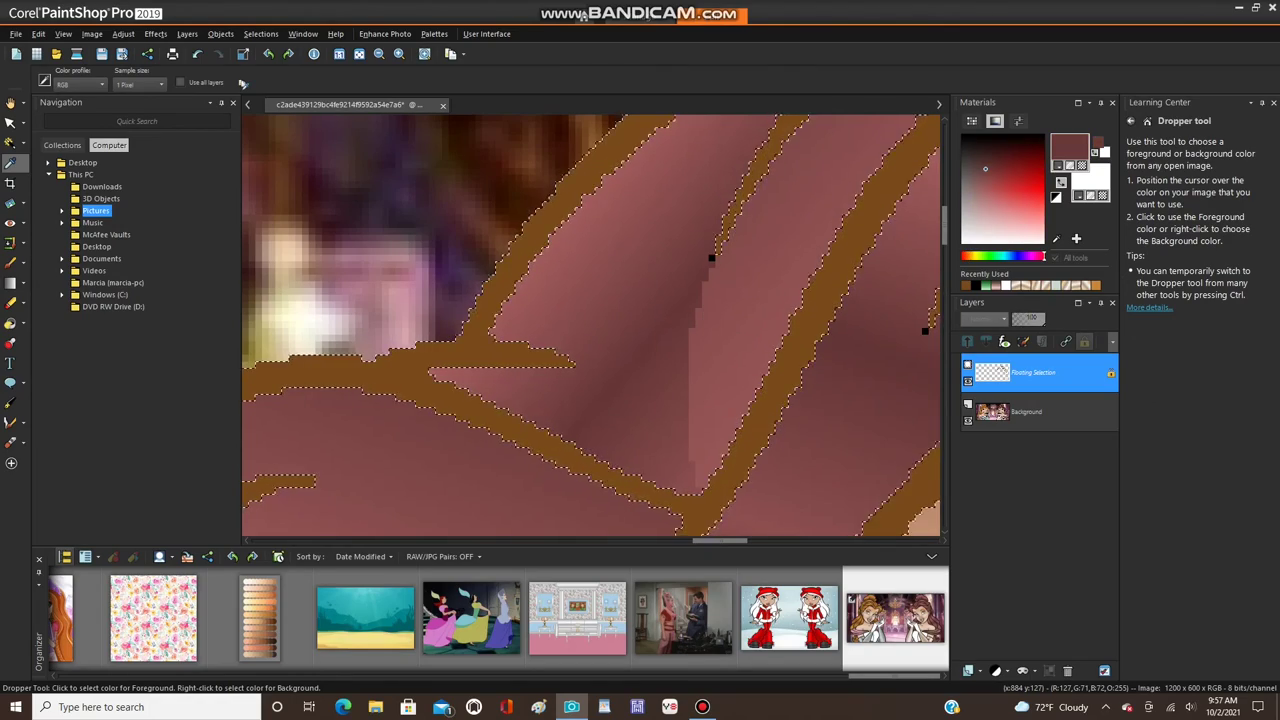
- Deselect the floating hair outlines so they merge into the Background layer
{"action": "scroll", "coordinate": [712, 260], "scroll_direction": "down", "scroll_amount": 4}
{"action": "left_click", "coordinate": [220, 33]}
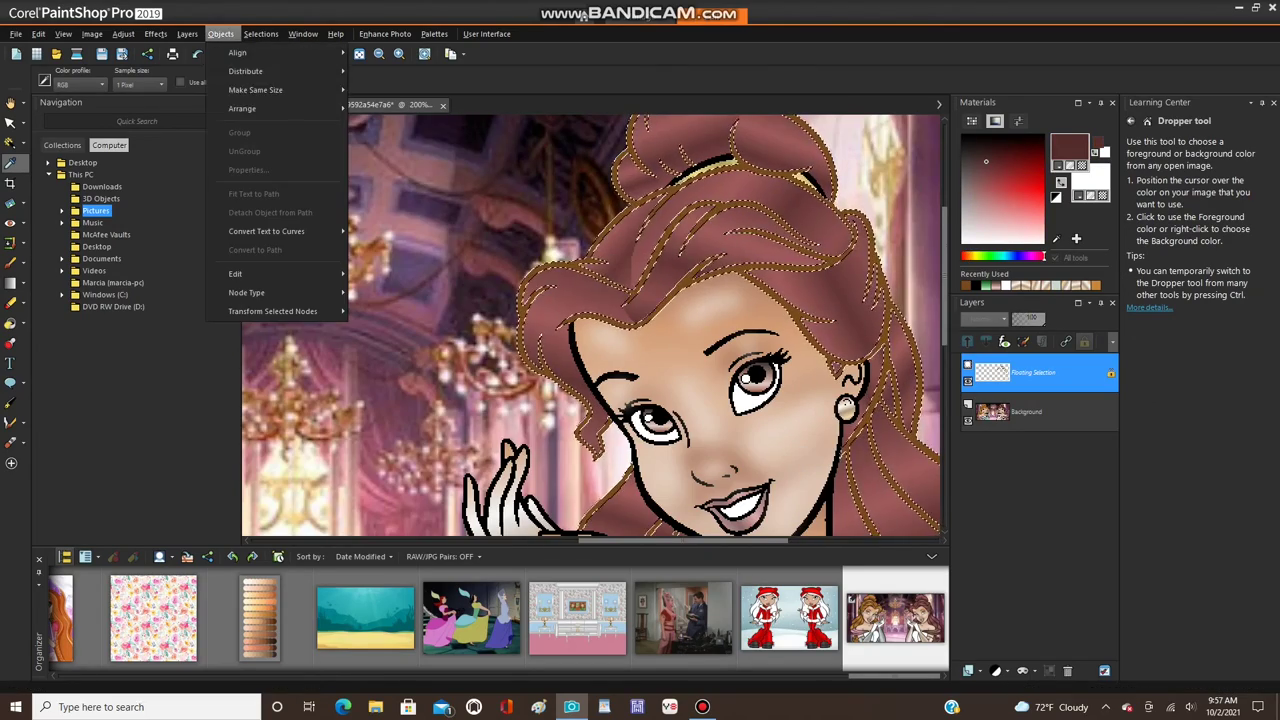
{"action": "mouse_move", "coordinate": [261, 34]}
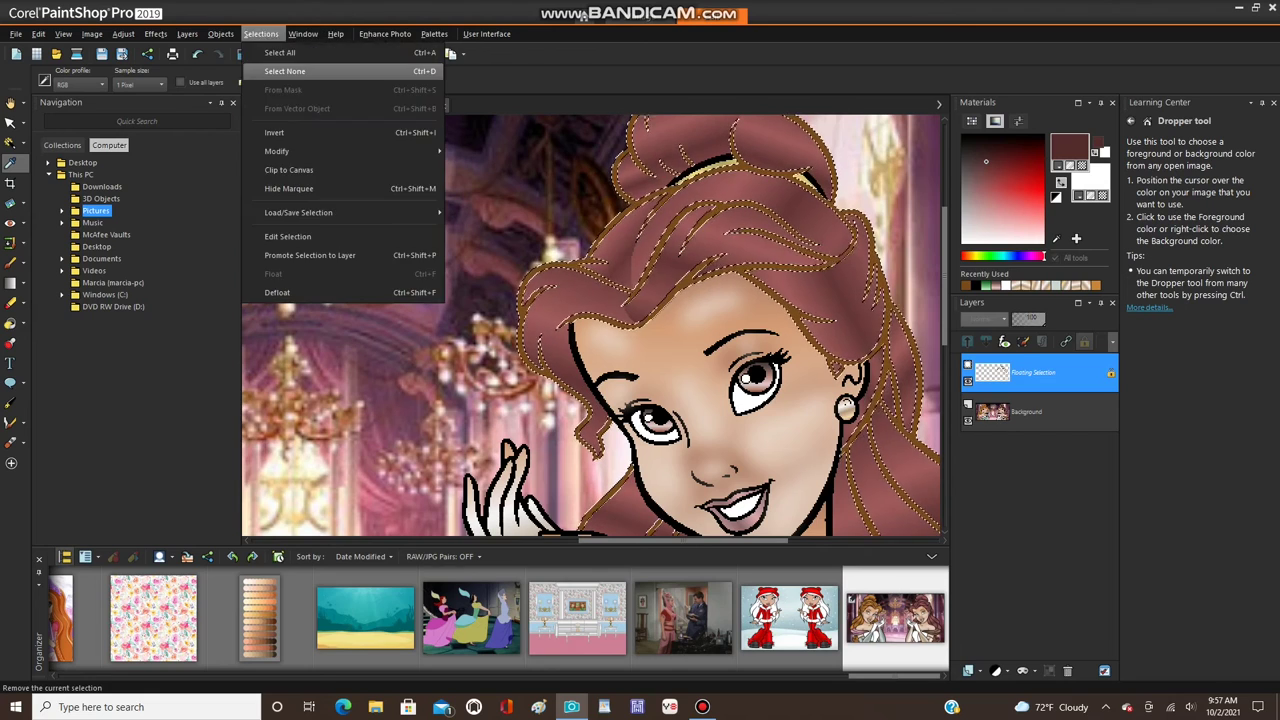
{"action": "left_click", "coordinate": [285, 71]}
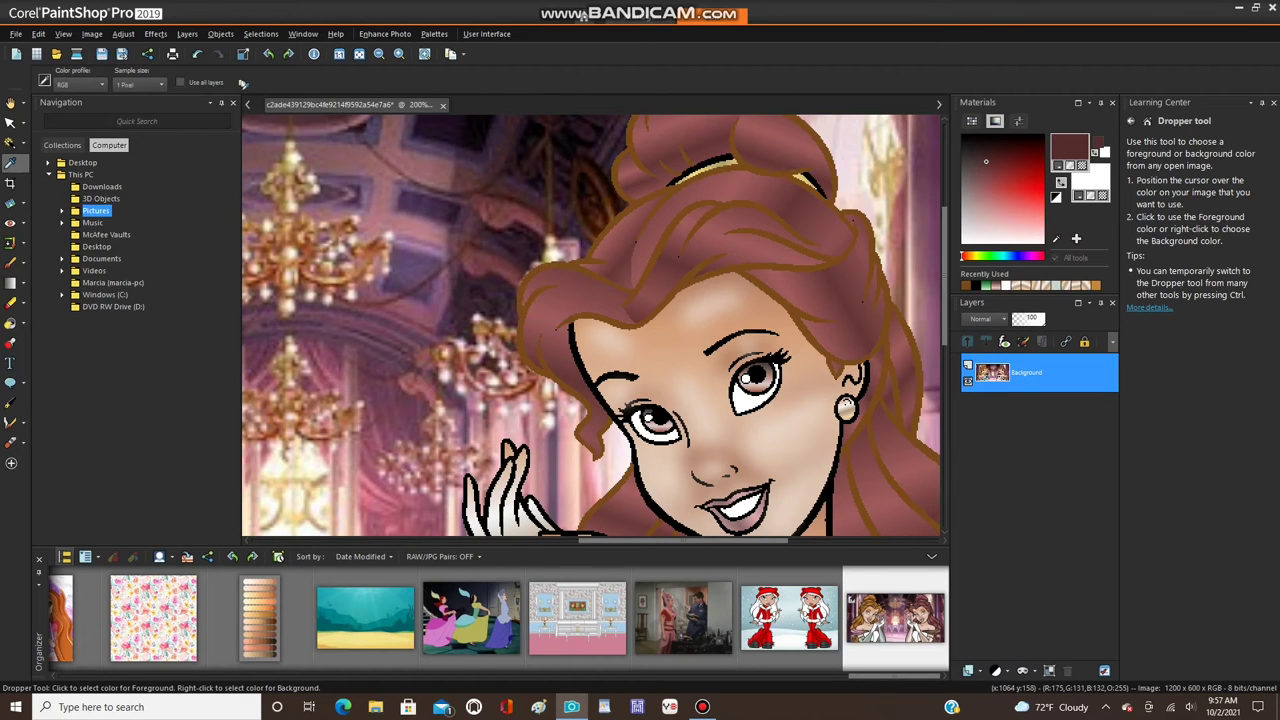
- Flood-fill the right woman's hair outlines, from the bun to the strands beneath her chin, with the sampled dark reddish-brown
{"action": "left_click", "coordinate": [10, 323]}
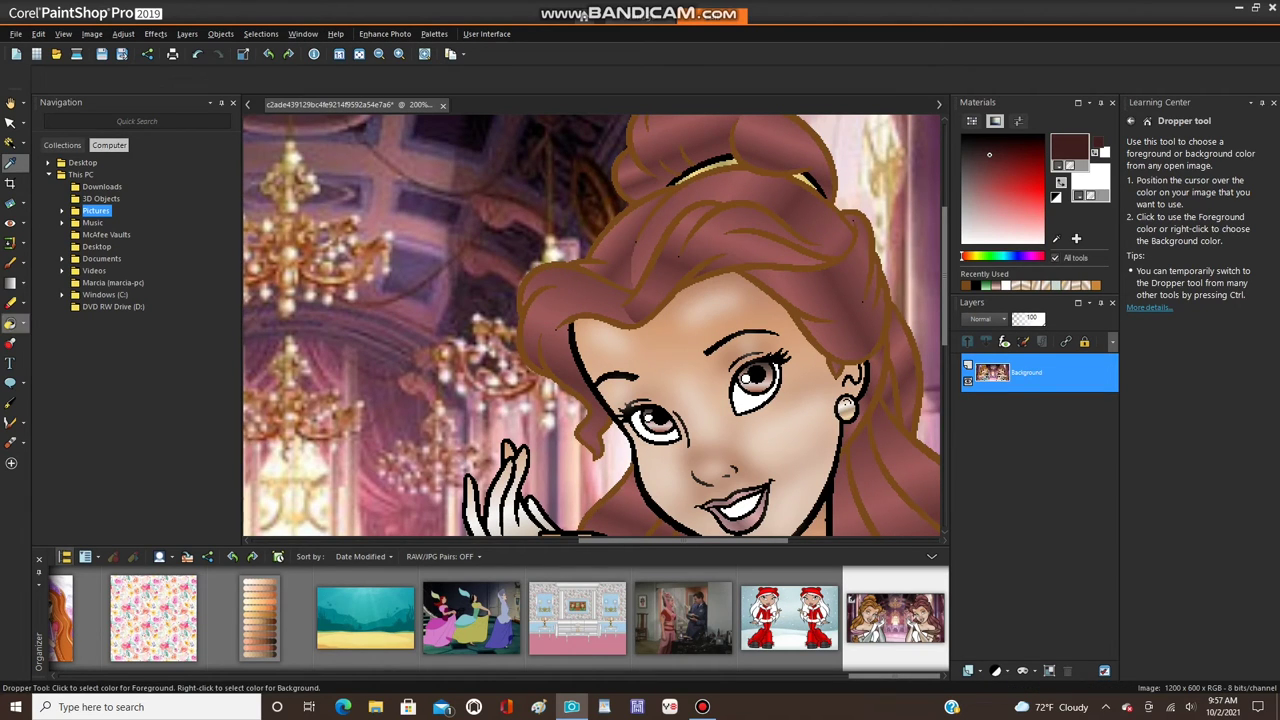
{"action": "left_click", "coordinate": [624, 195]}
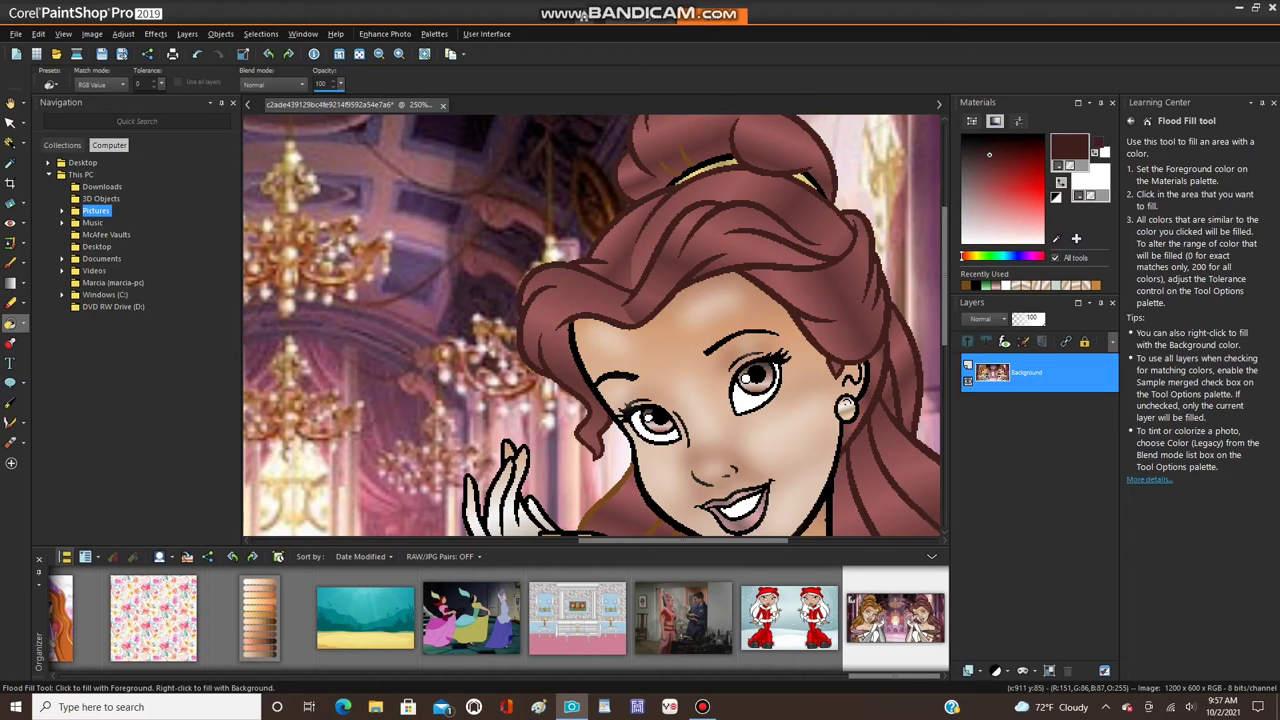
{"action": "scroll", "coordinate": [790, 165], "scroll_direction": "up", "scroll_amount": 5}
{"action": "scroll", "coordinate": [790, 165], "scroll_direction": "down", "scroll_amount": 4}
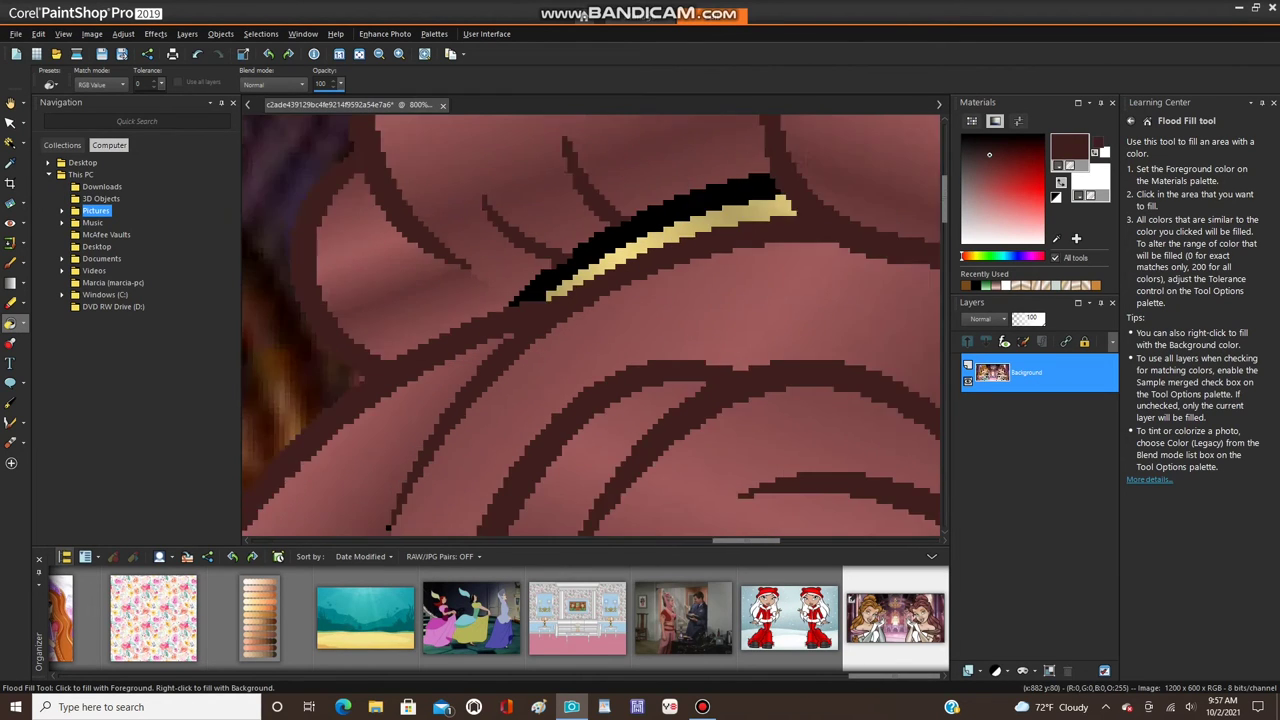
{"action": "scroll", "coordinate": [900, 468], "scroll_direction": "up", "scroll_amount": 3}
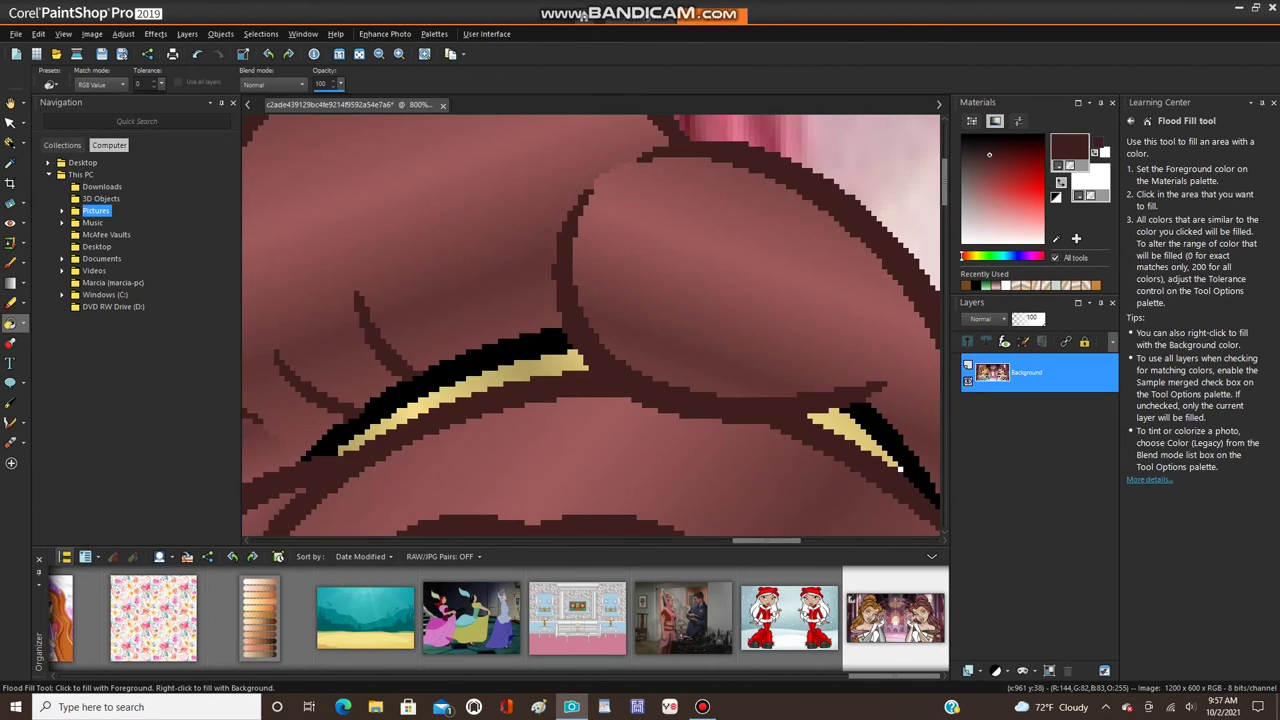
{"action": "scroll", "coordinate": [900, 468], "scroll_direction": "down", "scroll_amount": 6}
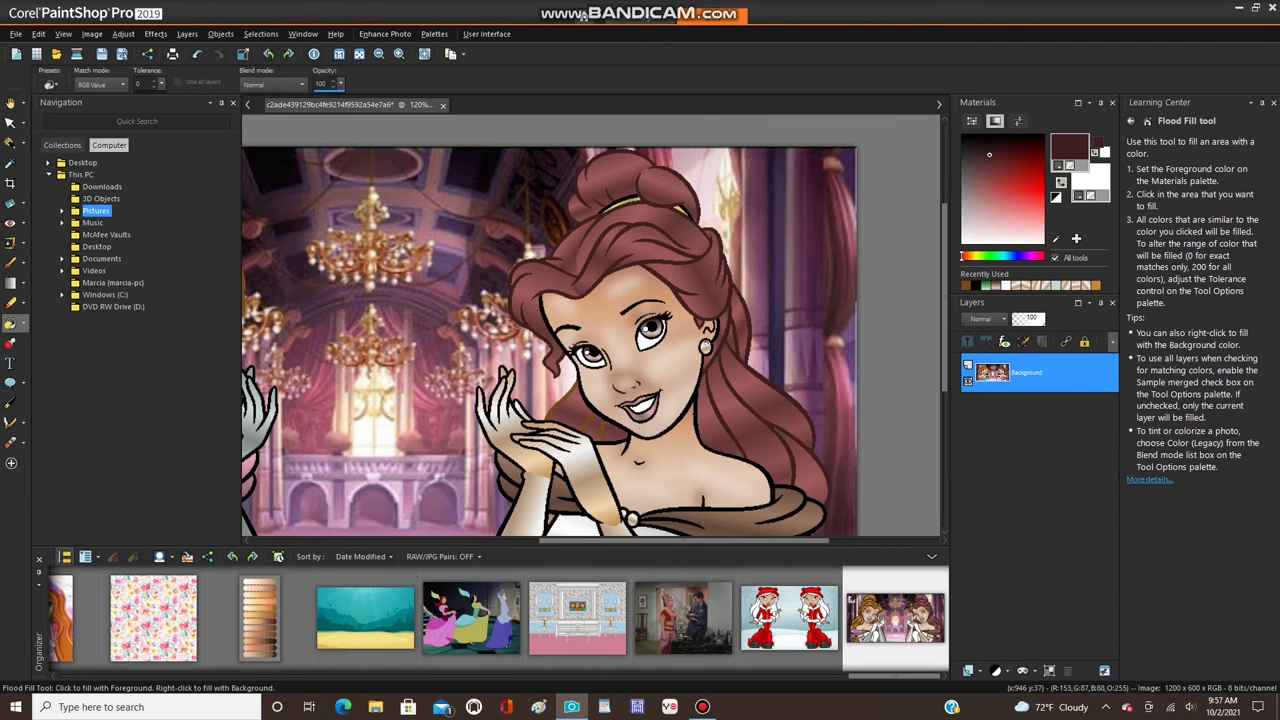
{"action": "scroll", "coordinate": [560, 400], "scroll_direction": "up", "scroll_amount": 2}
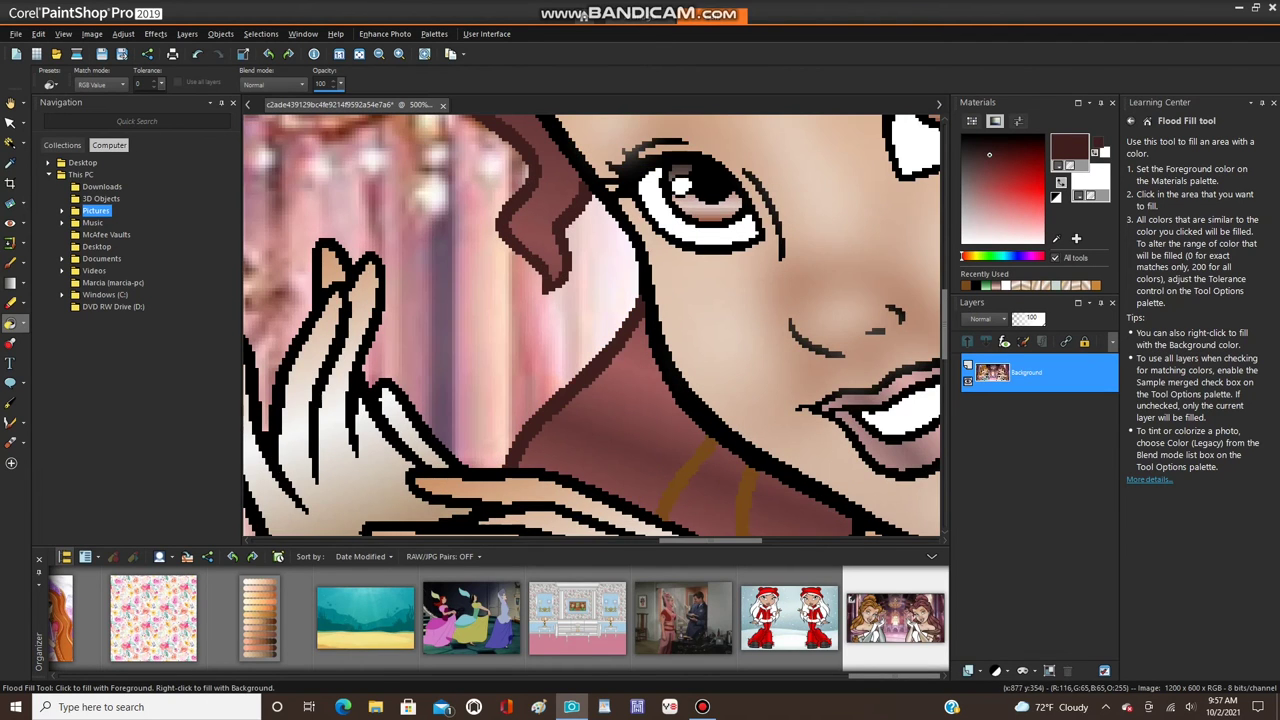
{"action": "scroll", "coordinate": [836, 379], "scroll_direction": "down", "scroll_amount": 4}
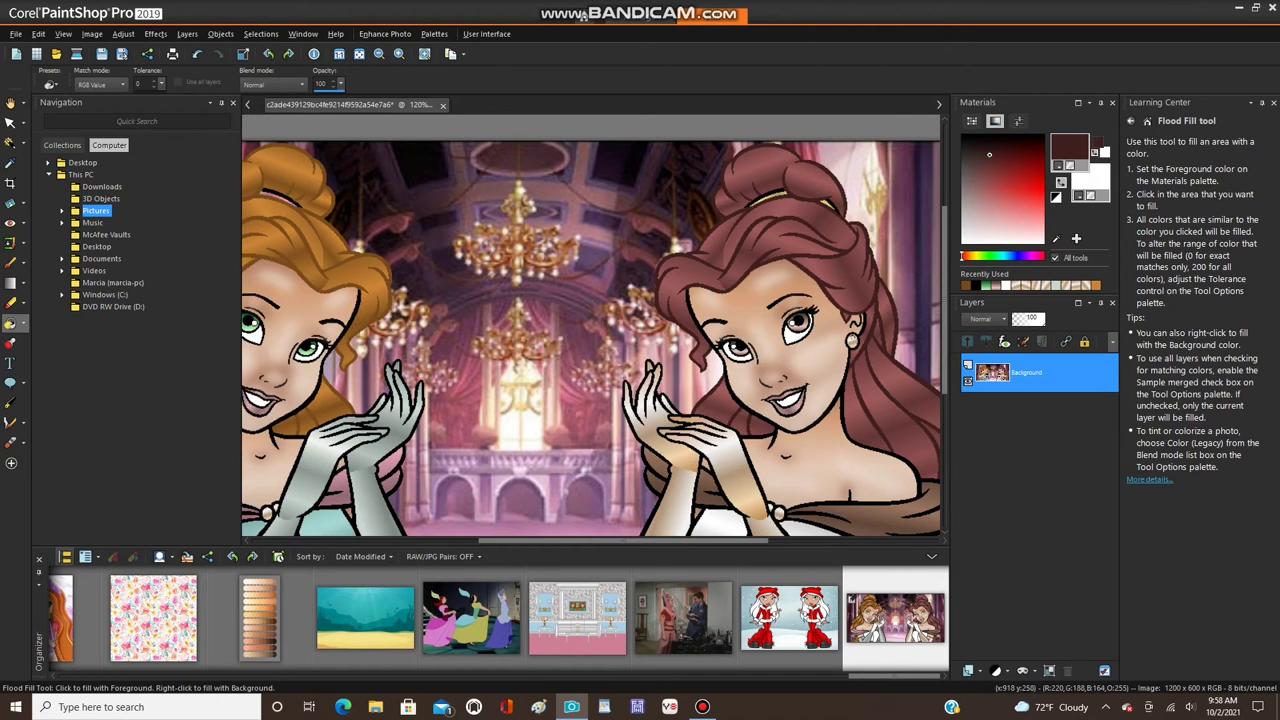
- Fill the stray black pixels at the ends of the strands in the right woman's hair with the same dark reddish-brown
{"action": "scroll", "coordinate": [760, 270], "scroll_direction": "up", "scroll_amount": 6}
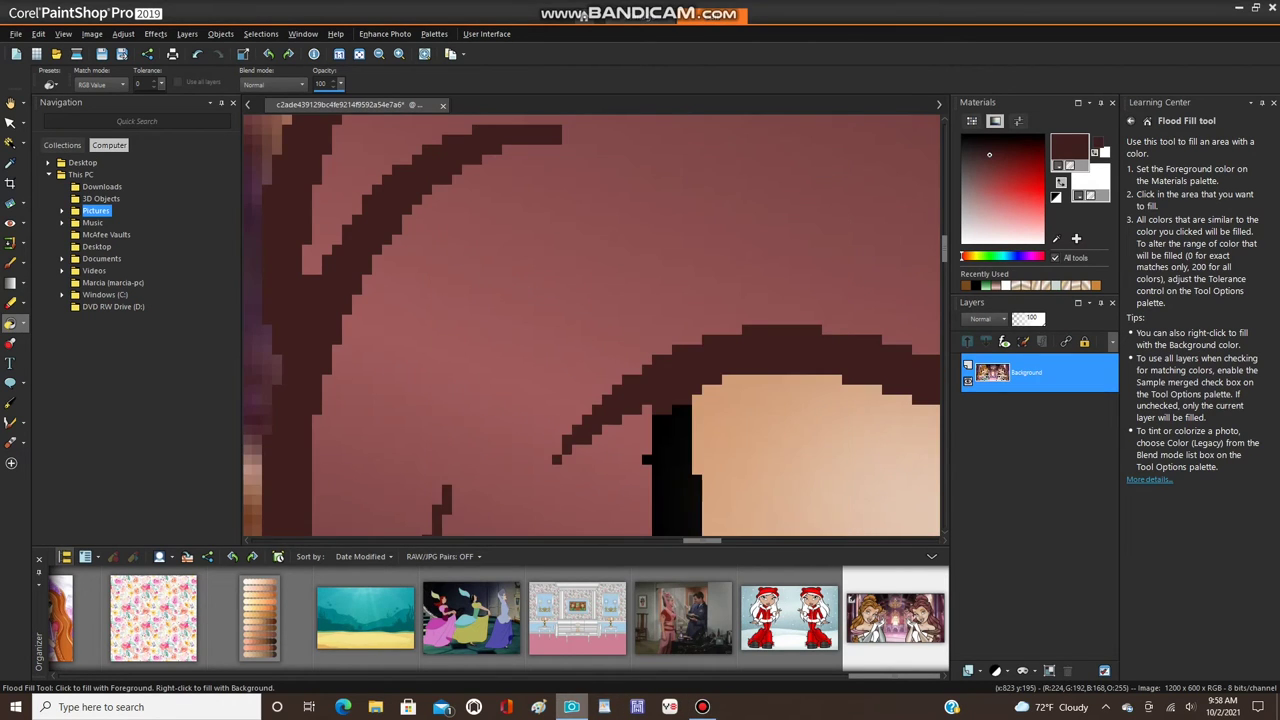
{"action": "scroll", "coordinate": [590, 325], "scroll_direction": "down", "scroll_amount": 5}
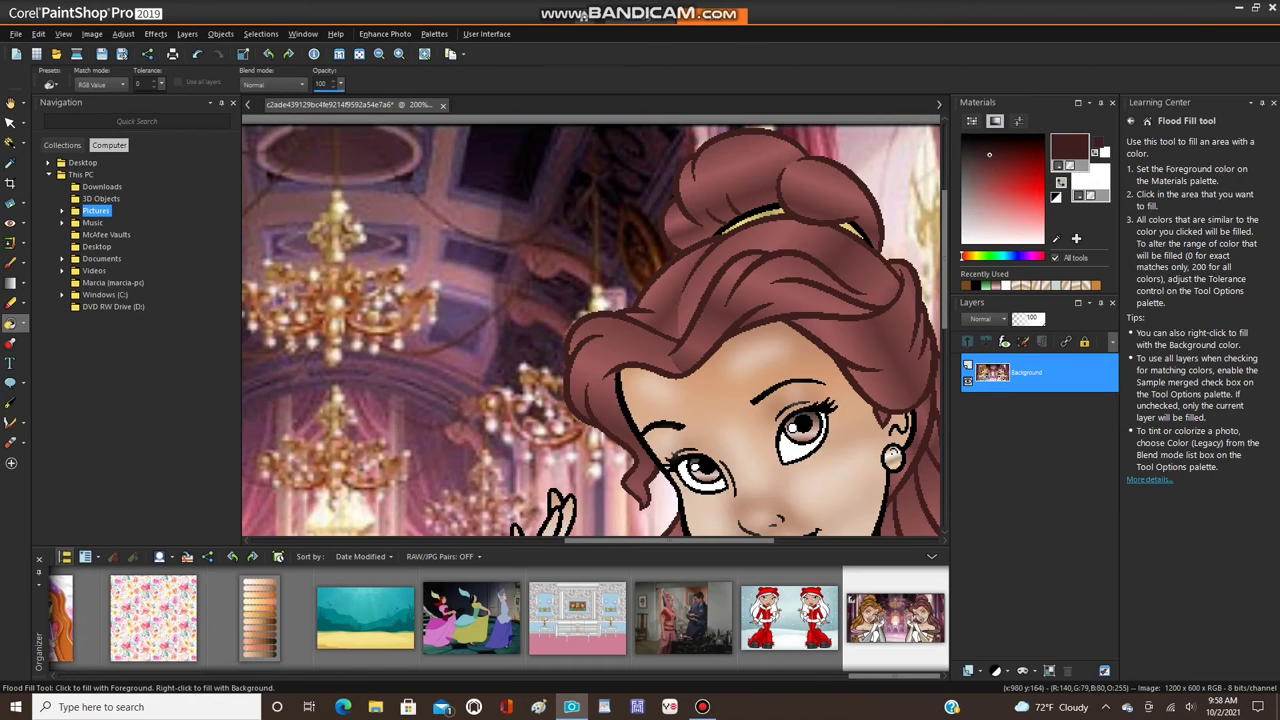
{"action": "scroll", "coordinate": [724, 268], "scroll_direction": "up", "scroll_amount": 2}
{"action": "scroll", "coordinate": [723, 268], "scroll_direction": "up", "scroll_amount": 2}
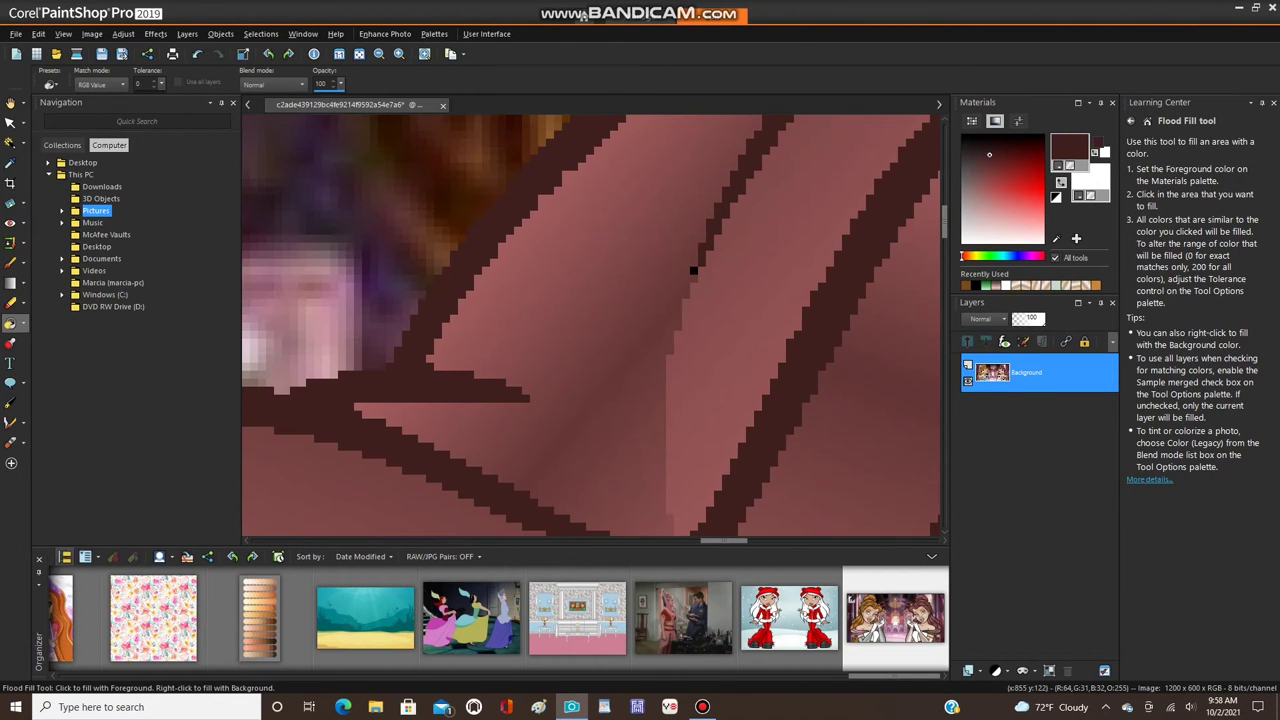
{"action": "scroll", "coordinate": [693, 270], "scroll_direction": "down", "scroll_amount": 3}
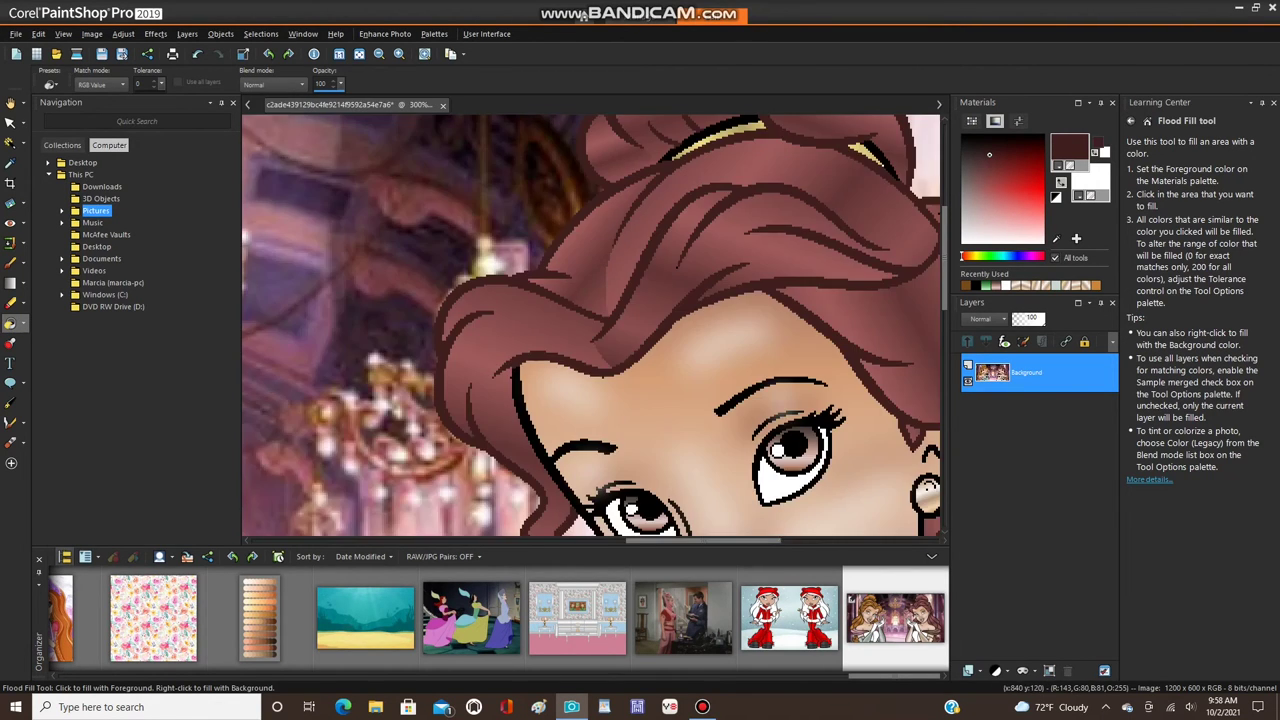
{"action": "scroll", "coordinate": [637, 287], "scroll_direction": "up", "scroll_amount": 3}
{"action": "scroll", "coordinate": [637, 287], "scroll_direction": "up", "scroll_amount": 1}
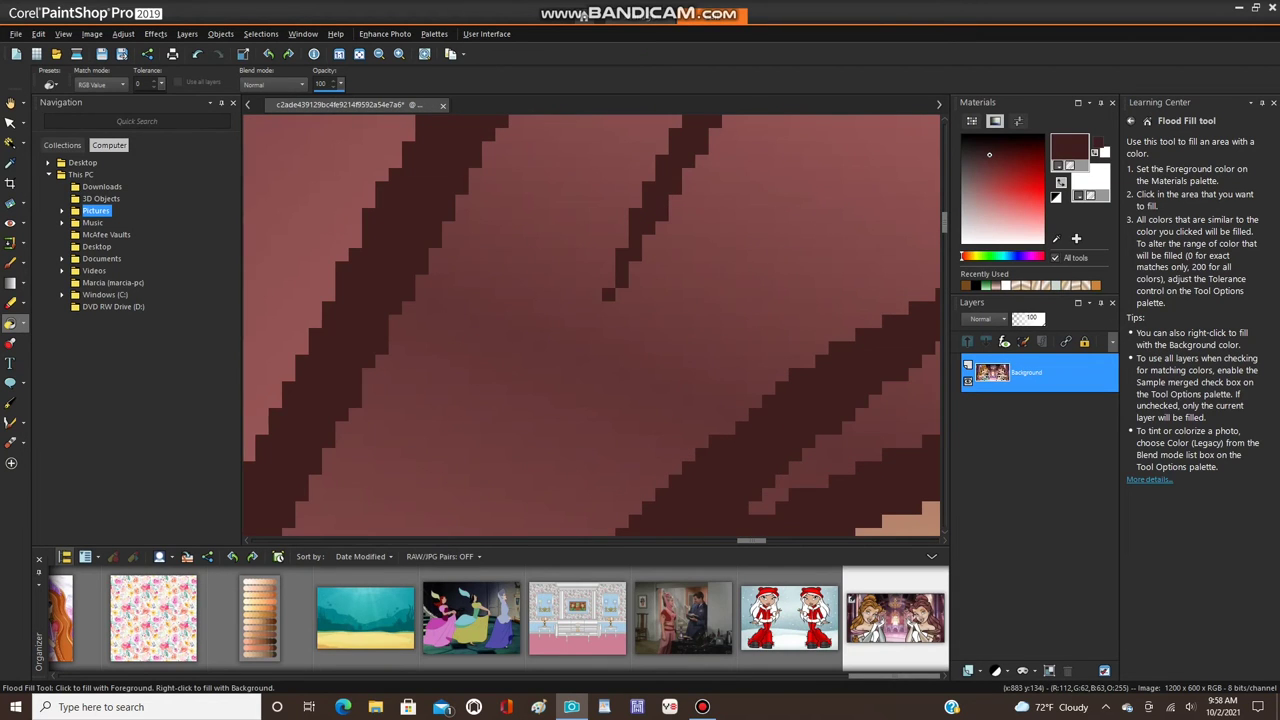
{"action": "scroll", "coordinate": [609, 290], "scroll_direction": "down", "scroll_amount": 4}
{"action": "scroll", "coordinate": [543, 369], "scroll_direction": "down", "scroll_amount": 2}
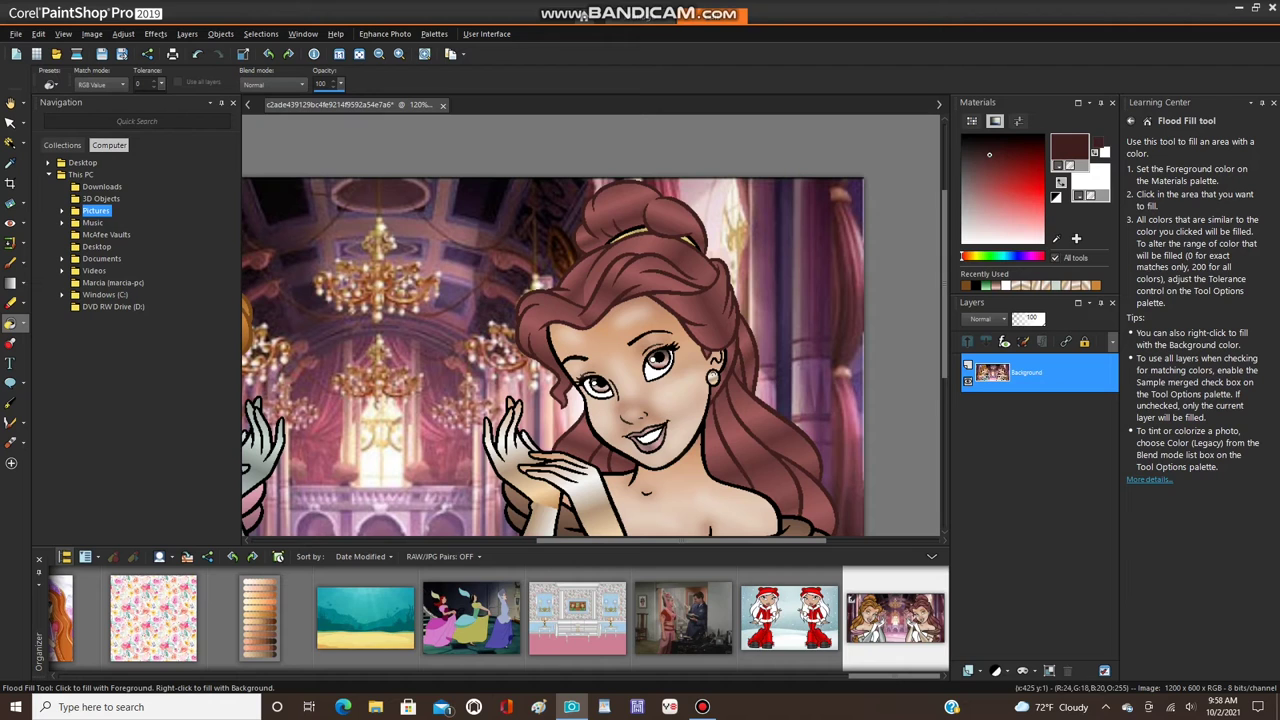
{"action": "scroll", "coordinate": [341, 440], "scroll_direction": "down", "scroll_amount": 1}
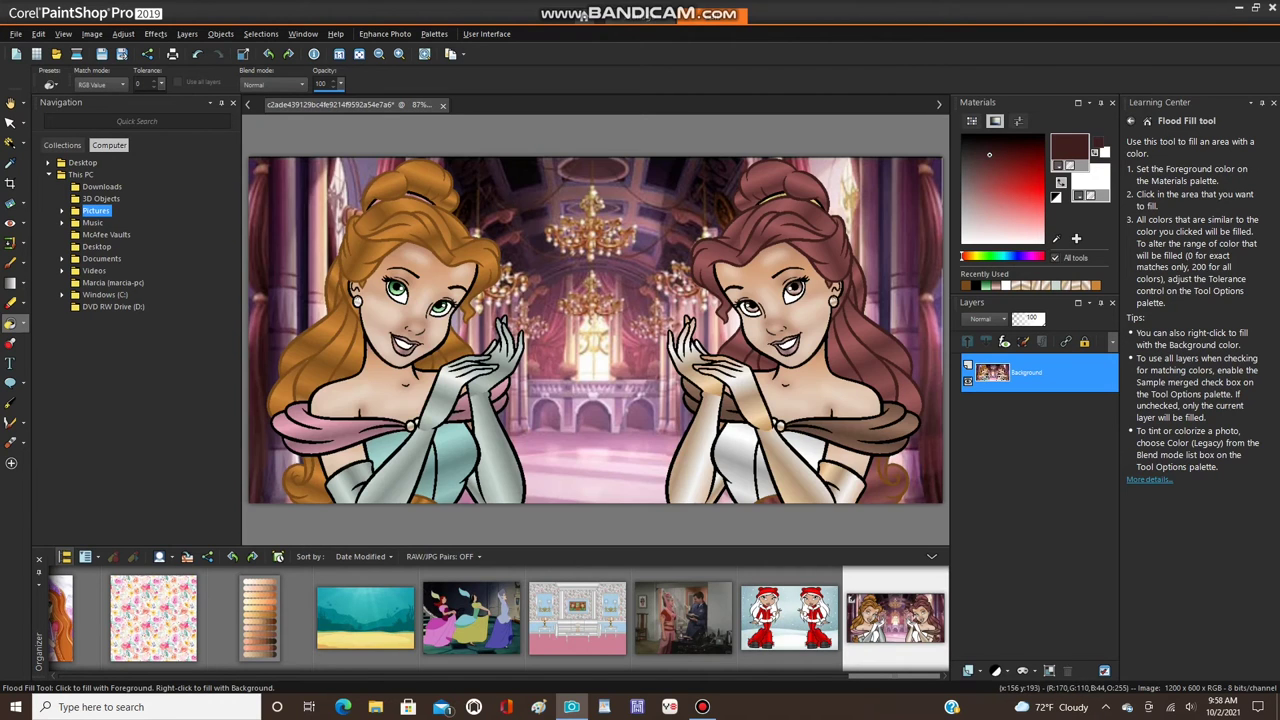
- Sample a mauve shade from the left woman's lower lip and darken it as the foreground colour
{"action": "scroll", "coordinate": [385, 330], "scroll_direction": "up", "scroll_amount": 5}
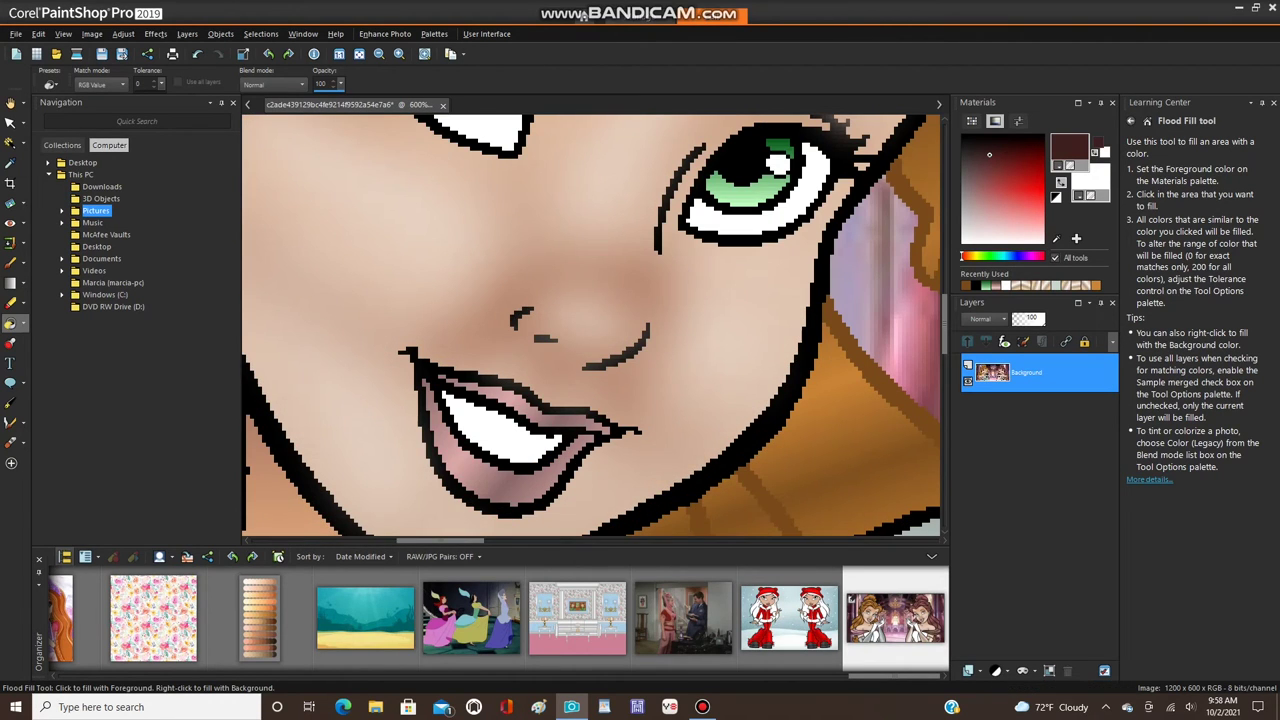
{"action": "left_click", "coordinate": [10, 163]}
{"action": "left_click", "coordinate": [501, 486]}
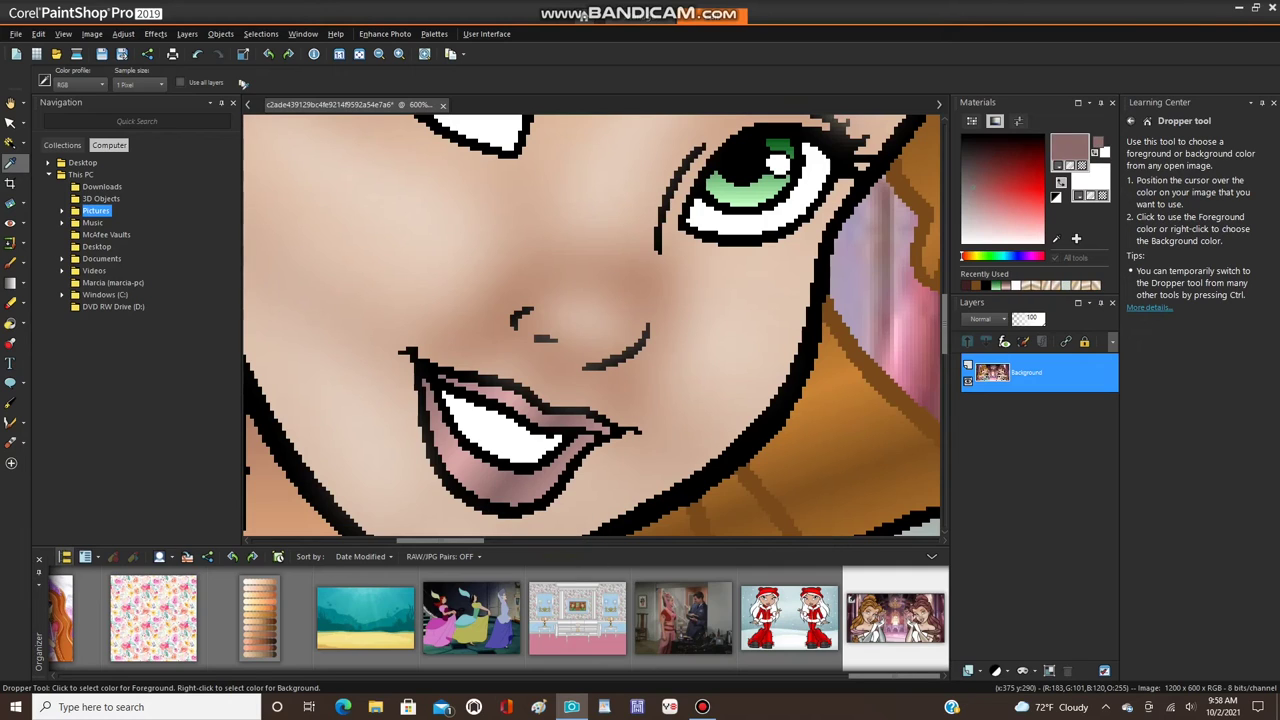
{"action": "left_click", "coordinate": [976, 179]}
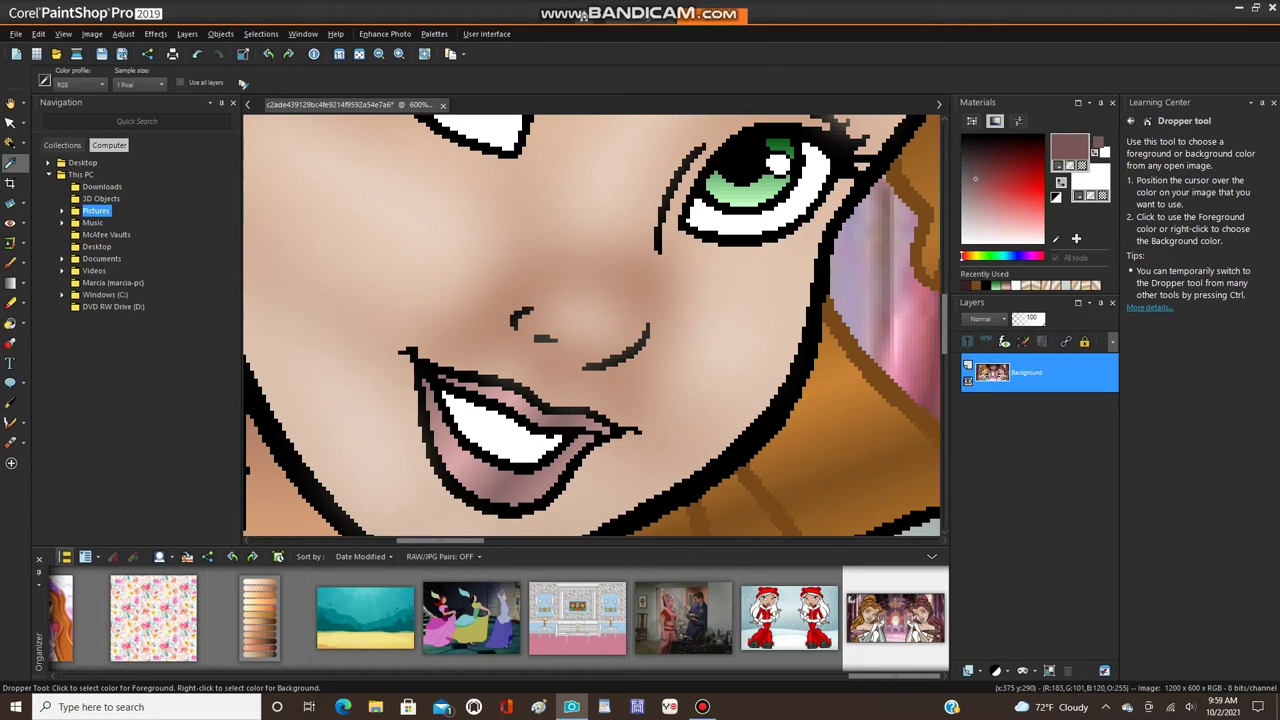
- Paint single mauve pixels at both corners of the left woman's mouth to separate the lip outline from the corner lines
{"action": "key", "text": "b"}
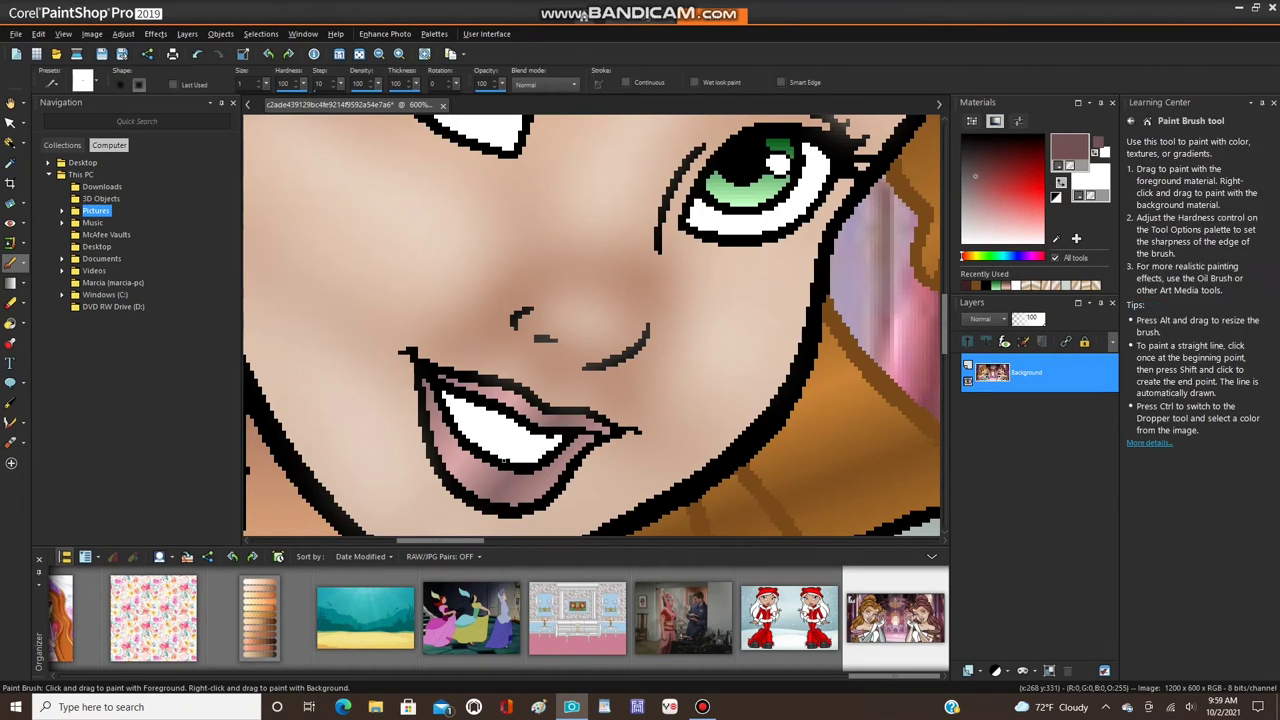
{"action": "scroll", "coordinate": [665, 431], "scroll_direction": "up", "scroll_amount": 2}
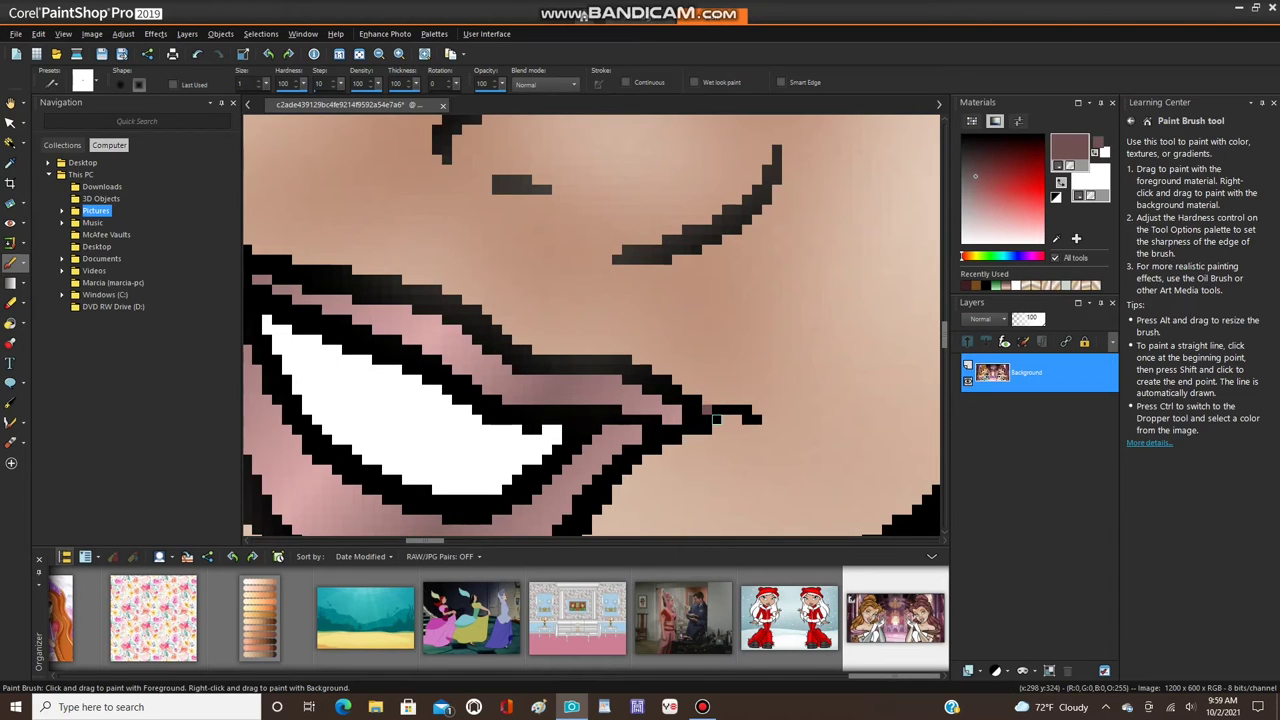
{"action": "scroll", "coordinate": [776, 429], "scroll_direction": "down", "scroll_amount": 1}
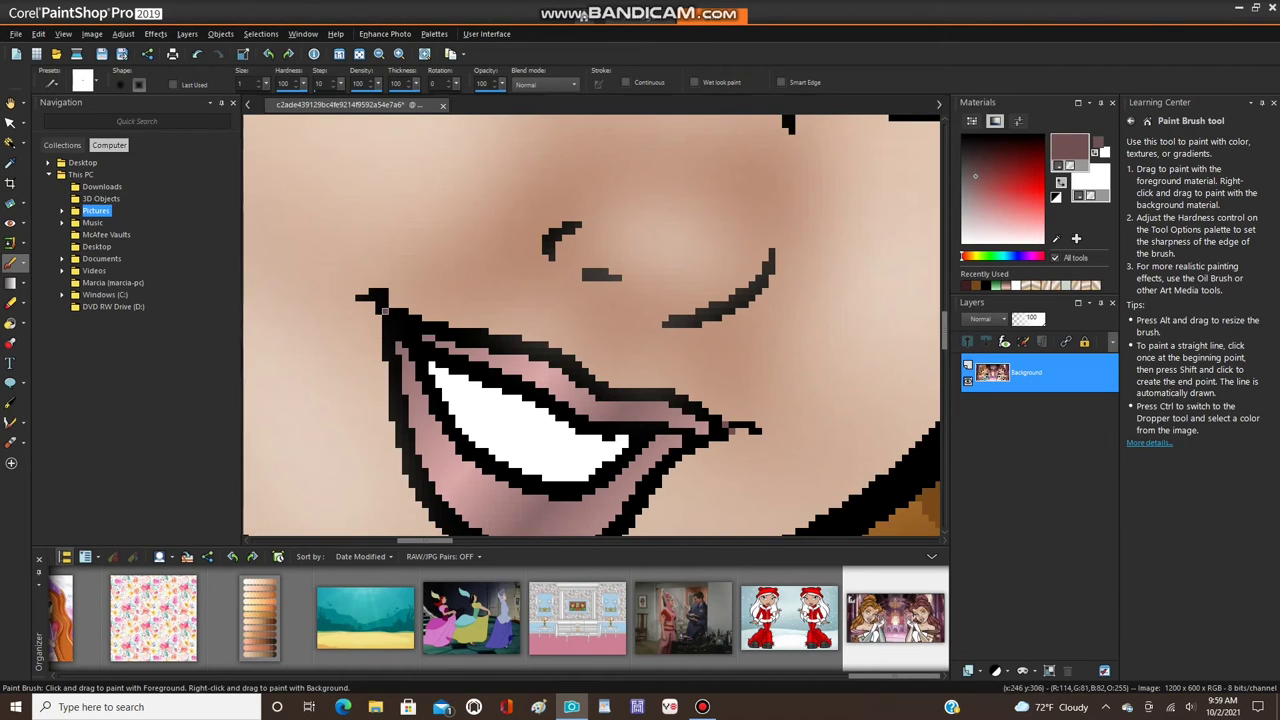
- Flood-fill all black parts of the left woman's lip outline with the dark mauve at tolerance 6
{"action": "left_click", "coordinate": [10, 323]}
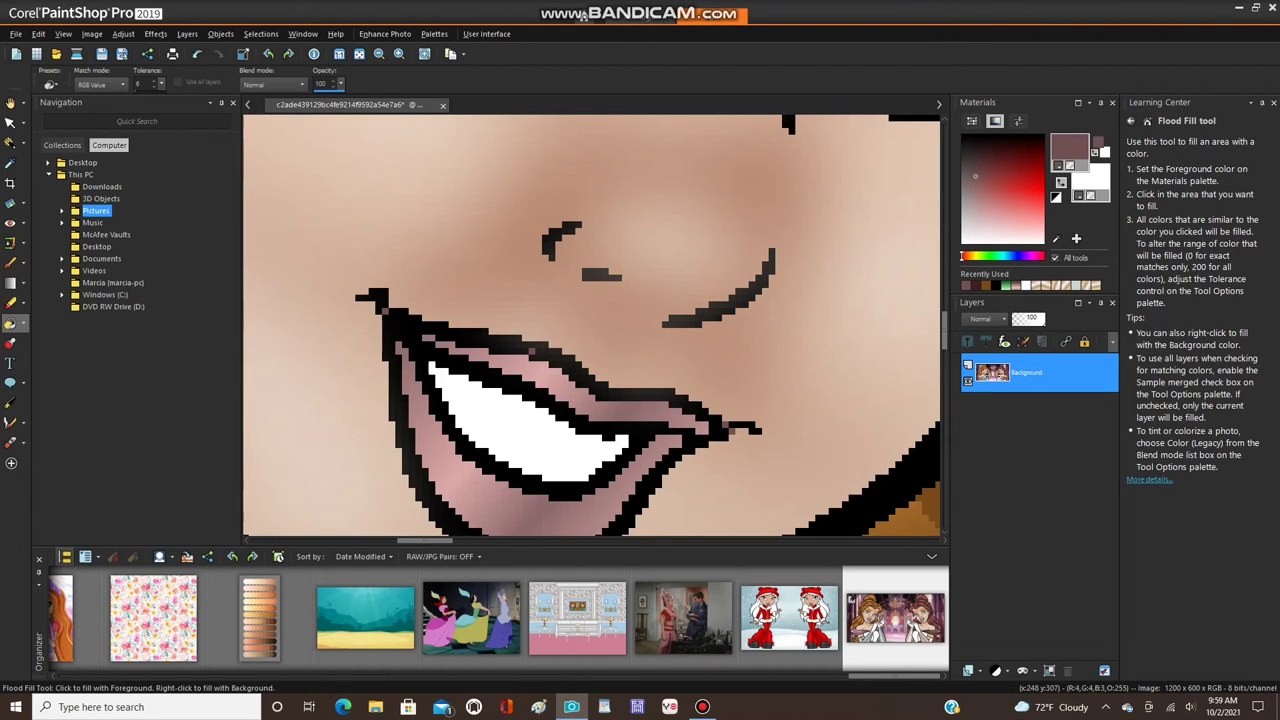
{"action": "left_click", "coordinate": [394, 321]}
{"action": "left_click", "coordinate": [414, 487]}
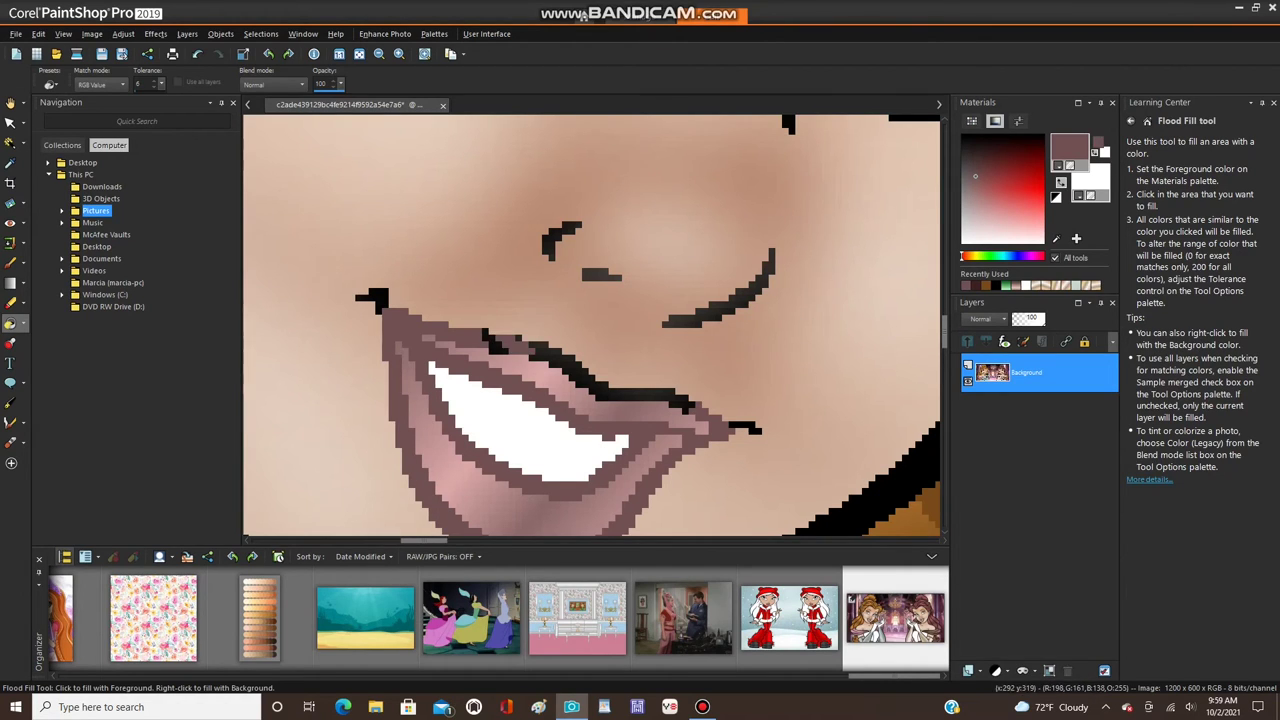
{"action": "scroll", "coordinate": [681, 394], "scroll_direction": "up", "scroll_amount": 1}
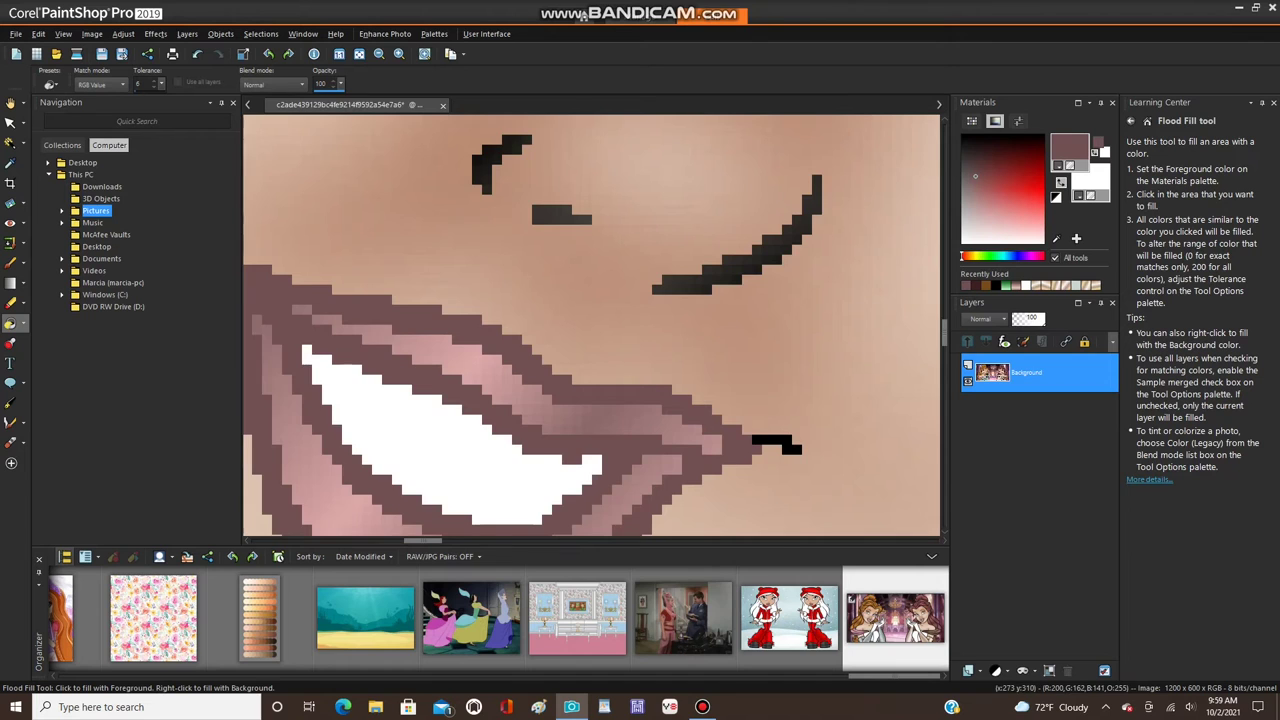
{"action": "scroll", "coordinate": [513, 314], "scroll_direction": "down", "scroll_amount": 2}
- Select the left woman's mauve lip outline, mirror it horizontally onto the right woman's mouth and deselect it into the Background layer
{"action": "left_click", "coordinate": [10, 143]}
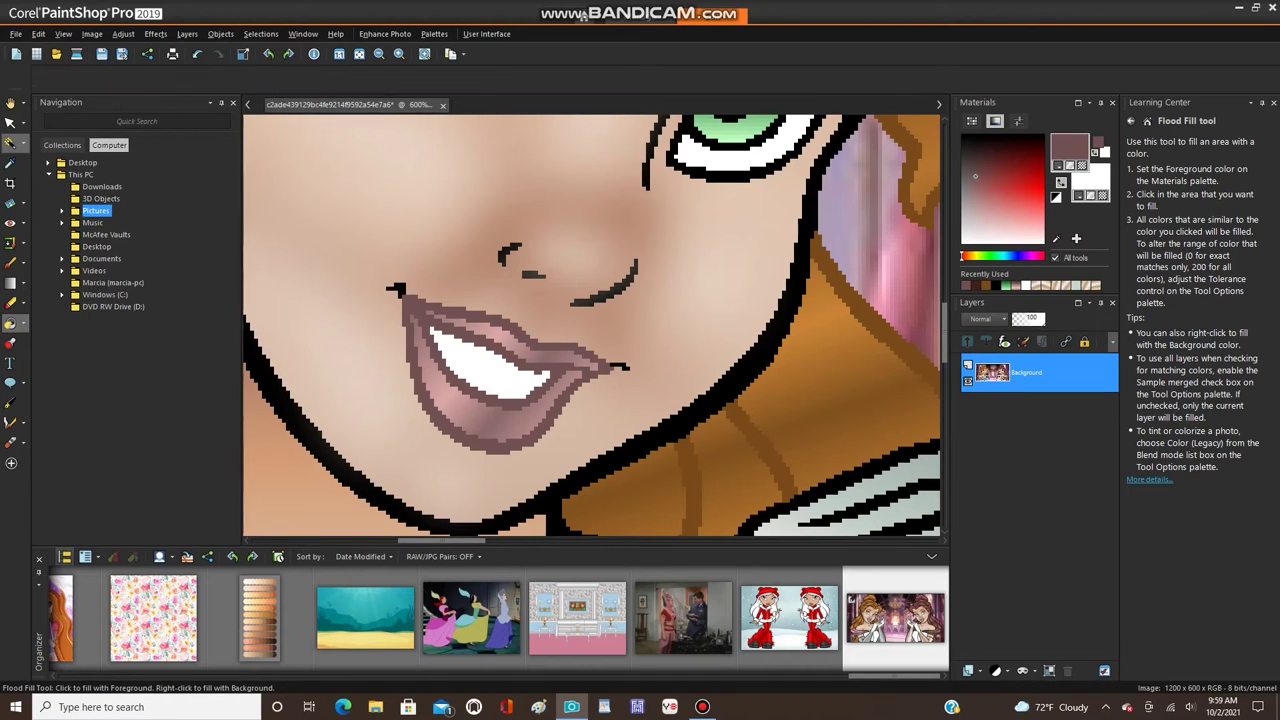
{"action": "left_click", "coordinate": [478, 342]}
{"action": "scroll", "coordinate": [490, 365], "scroll_direction": "down", "scroll_amount": 6}
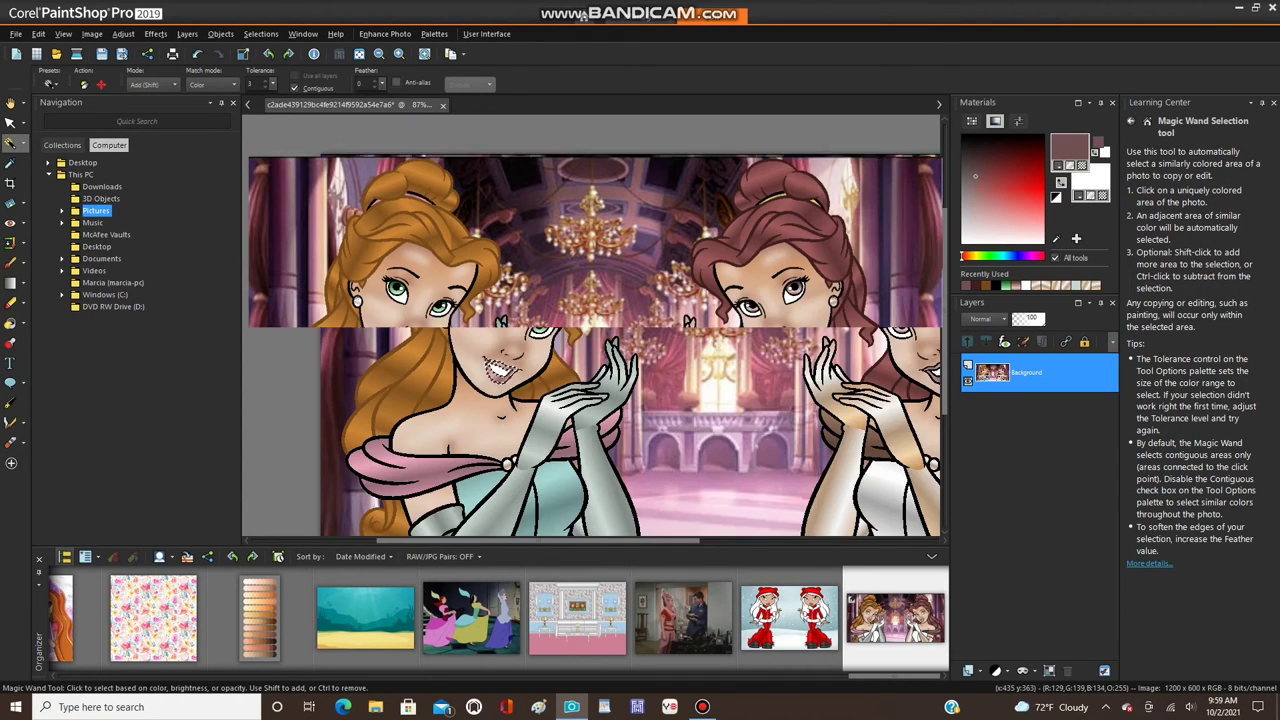
{"action": "left_click", "coordinate": [91, 33]}
{"action": "mouse_move", "coordinate": [150, 251]}
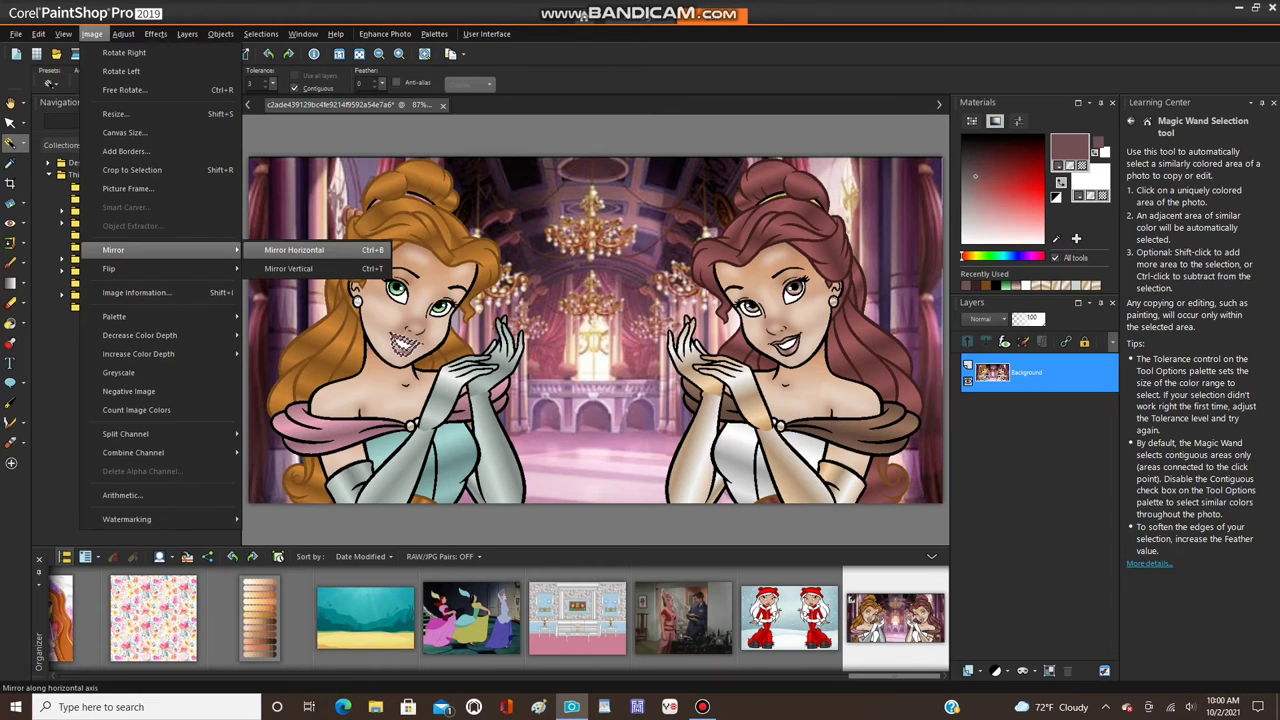
{"action": "left_click", "coordinate": [300, 250]}
{"action": "left_click", "coordinate": [261, 34]}
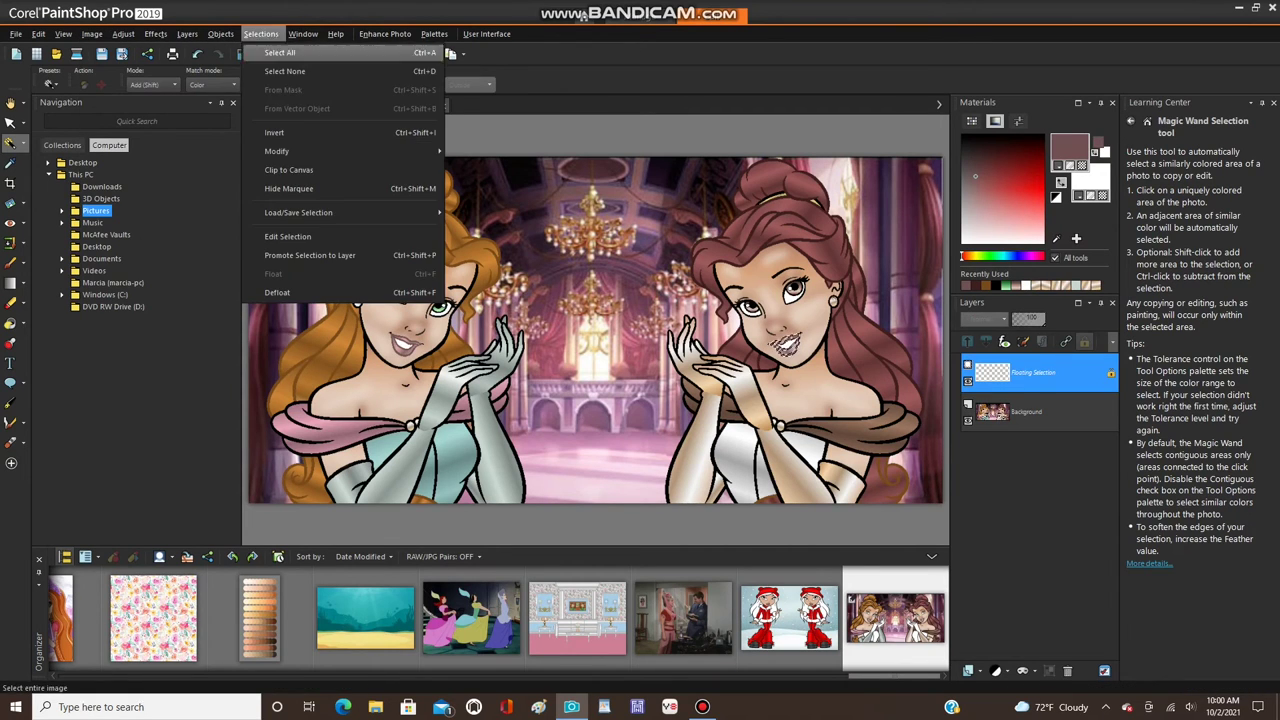
{"action": "left_click", "coordinate": [290, 69]}
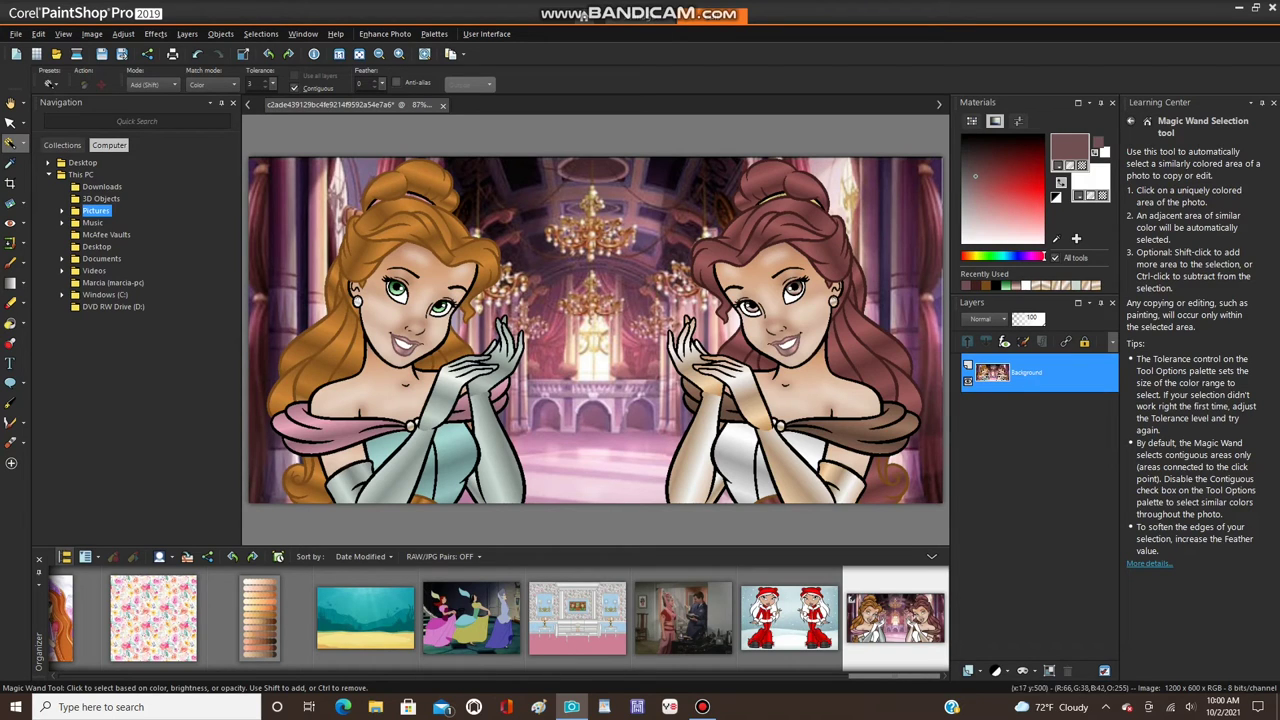
- Sample a gold shade from the right woman's hair band as the foreground colour
{"action": "scroll", "coordinate": [355, 347], "scroll_direction": "up", "scroll_amount": 1}
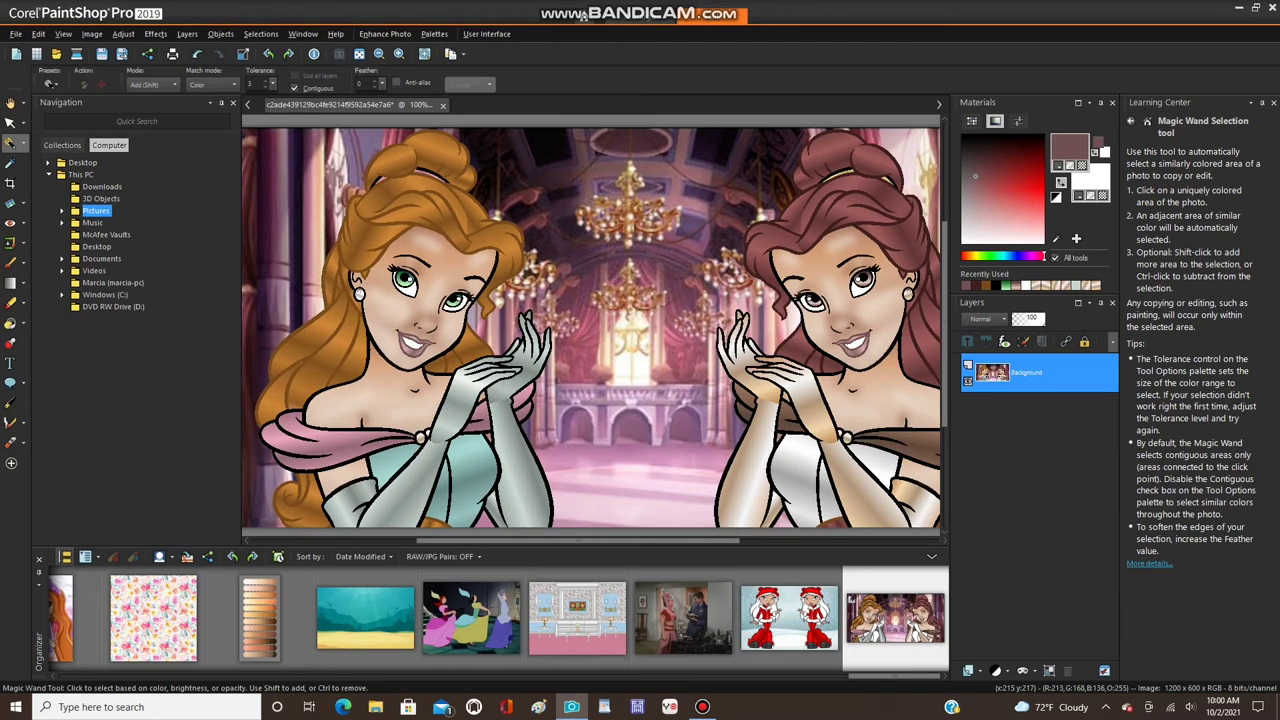
{"action": "scroll", "coordinate": [878, 158], "scroll_direction": "up", "scroll_amount": 8}
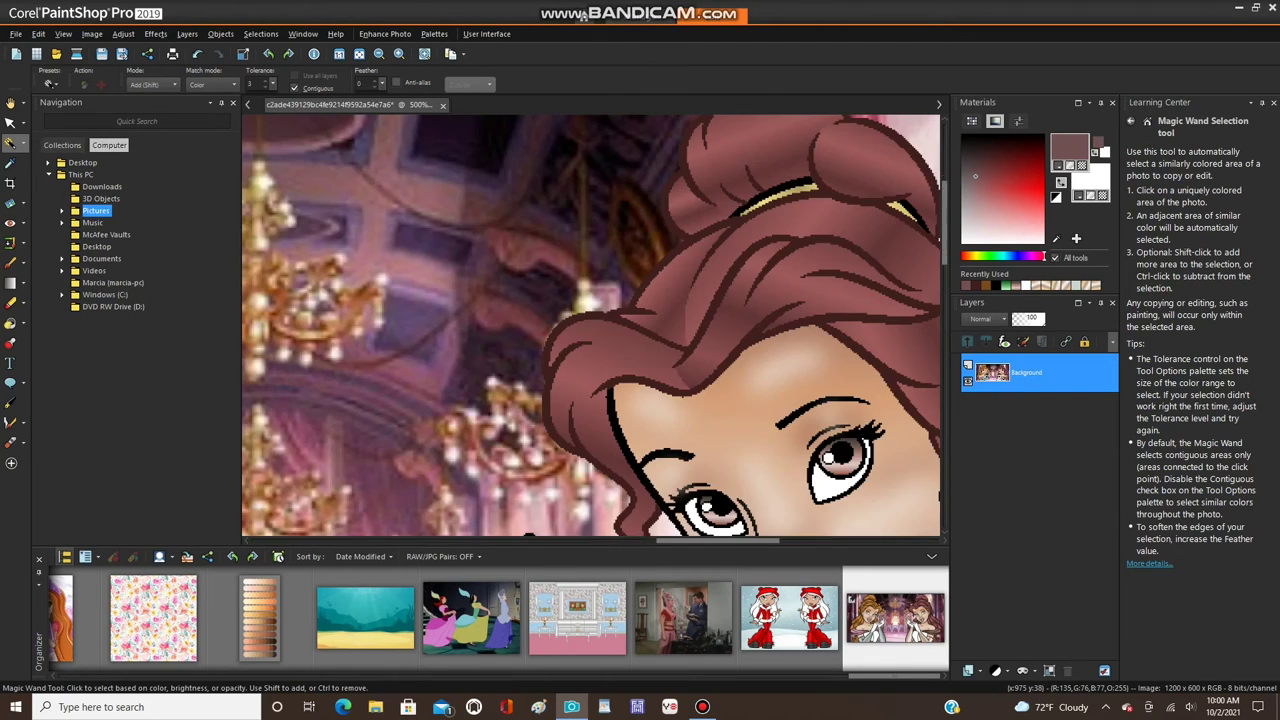
{"action": "left_click", "coordinate": [10, 163]}
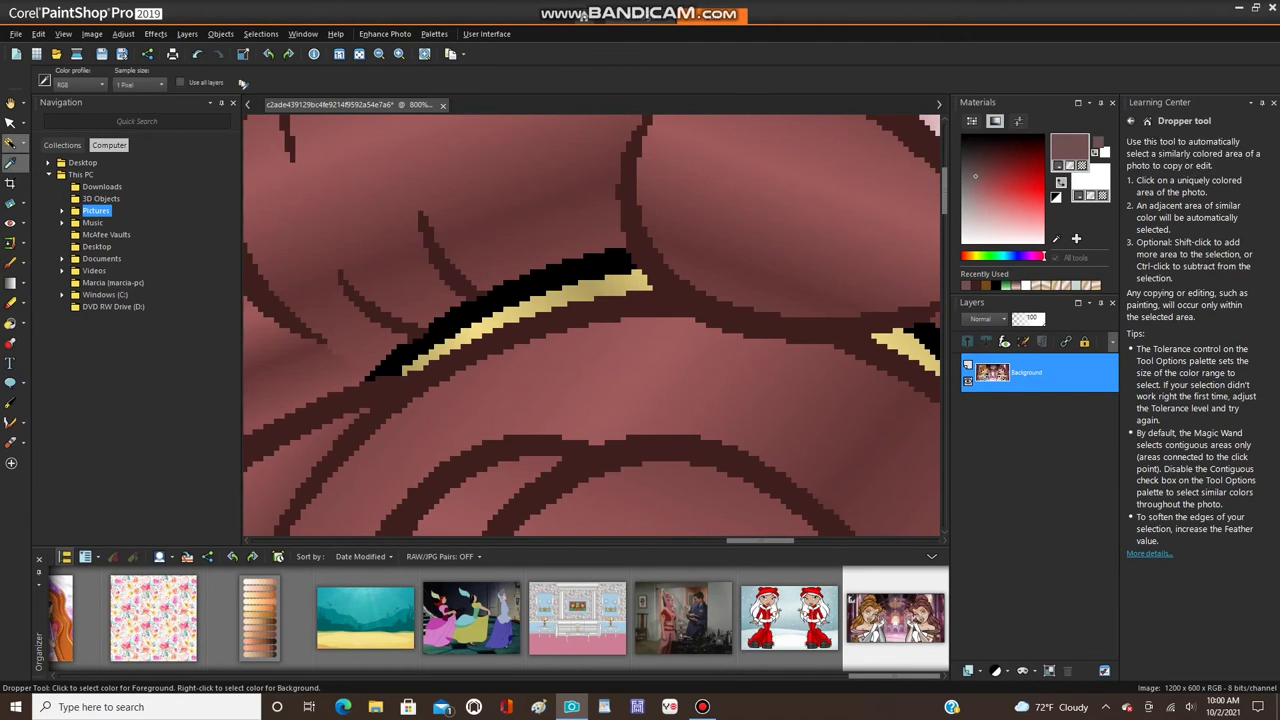
{"action": "scroll", "coordinate": [500, 281], "scroll_direction": "down", "scroll_amount": 3}
{"action": "left_click", "coordinate": [551, 289]}
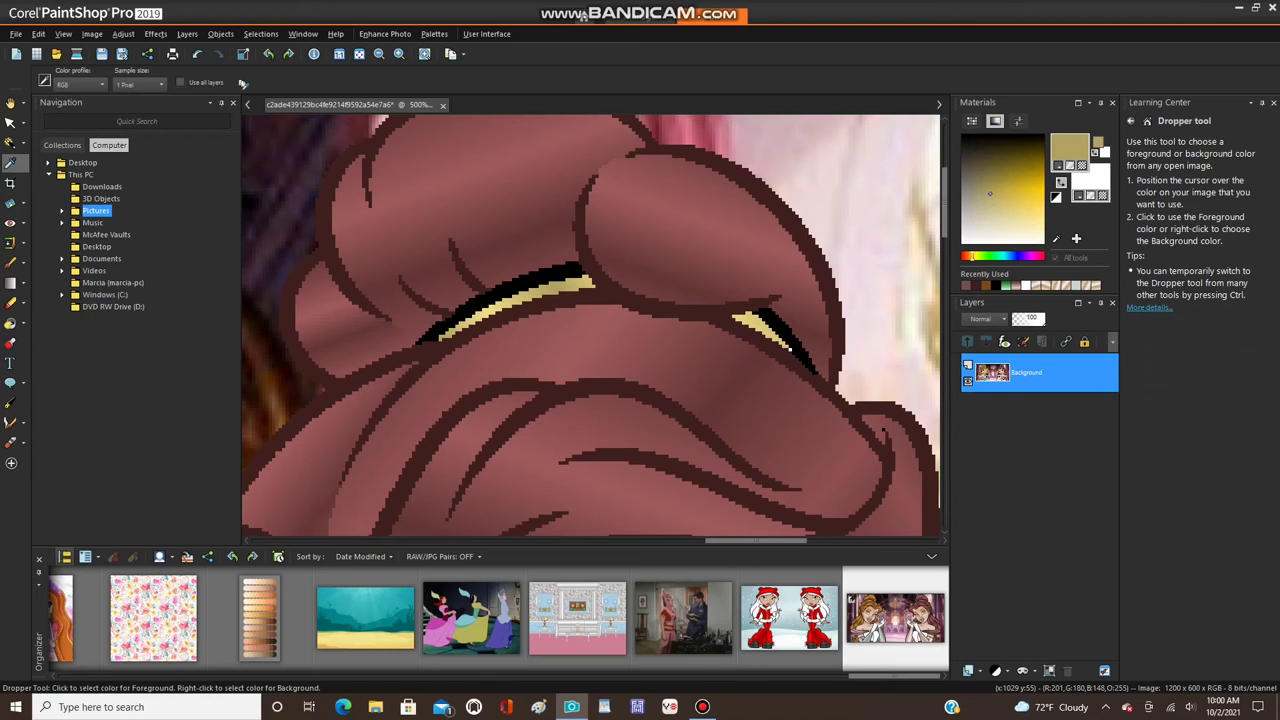
- Darken the gold foreground colour slightly and flood-fill the black outlines on both visible parts of the right woman's hair band
{"action": "left_click", "coordinate": [10, 323]}
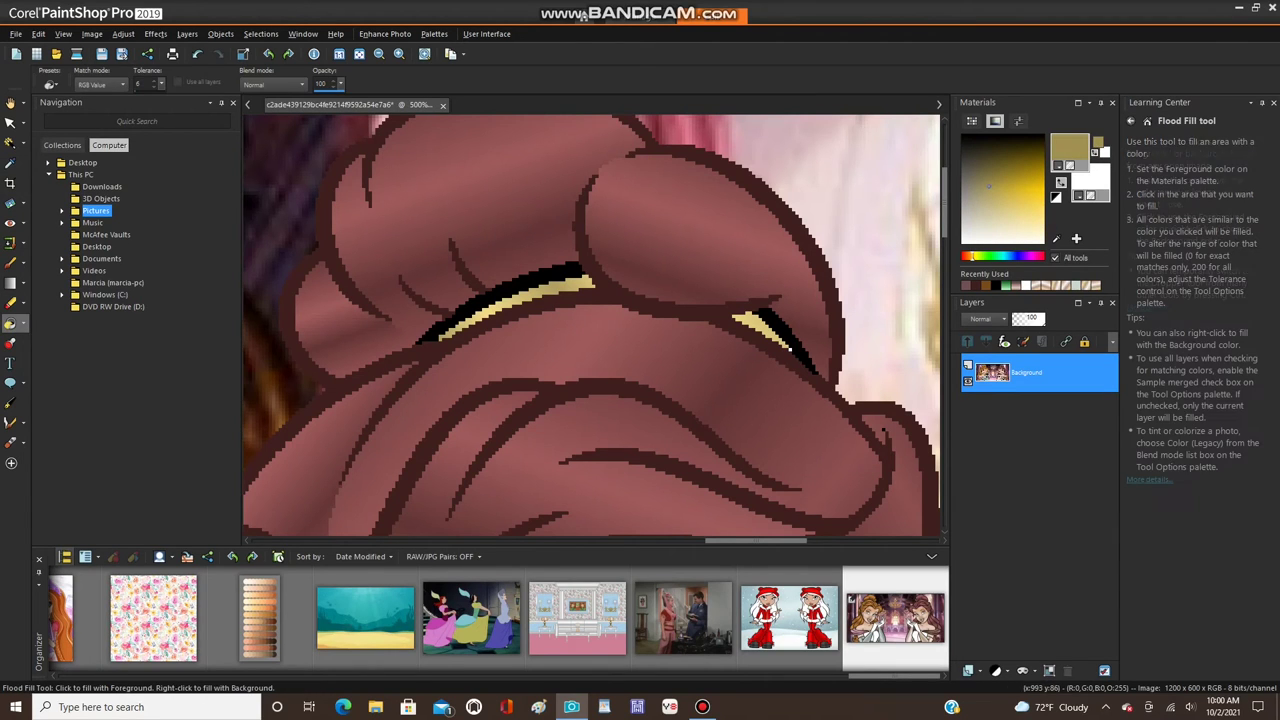
{"action": "scroll", "coordinate": [741, 367], "scroll_direction": "up", "scroll_amount": 2}
{"action": "left_click", "coordinate": [741, 367]}
{"action": "scroll", "coordinate": [741, 367], "scroll_direction": "down", "scroll_amount": 1}
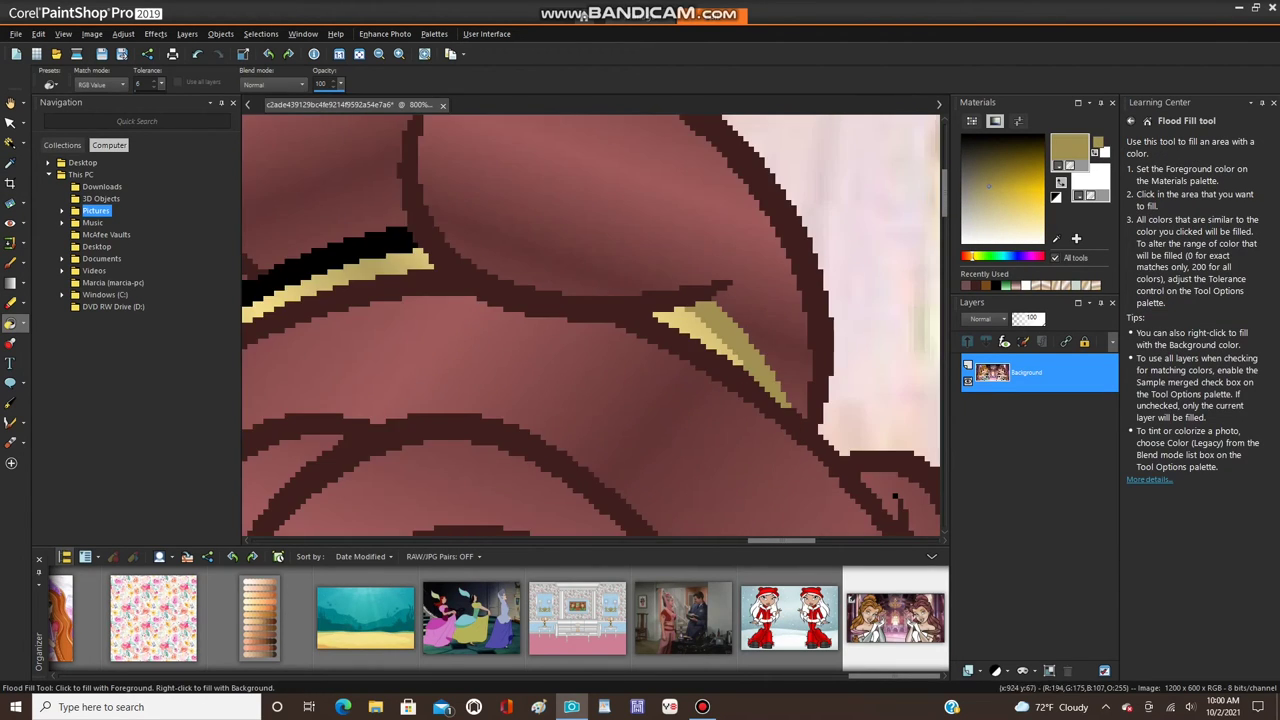
{"action": "scroll", "coordinate": [350, 255], "scroll_direction": "down", "scroll_amount": 4}
{"action": "scroll", "coordinate": [392, 207], "scroll_direction": "up", "scroll_amount": 4}
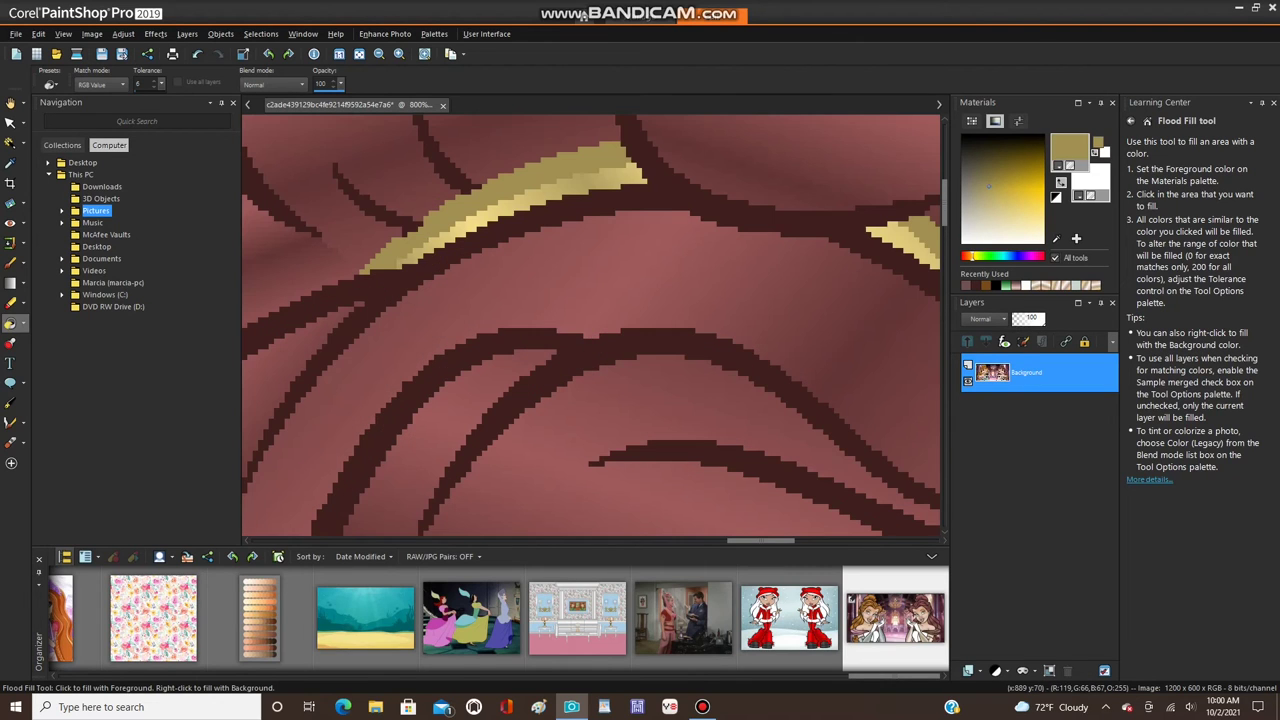
- Select the gold outline of the right woman's hair band and mirror it horizontally onto the left woman's hair band
{"action": "left_click", "coordinate": [10, 143]}
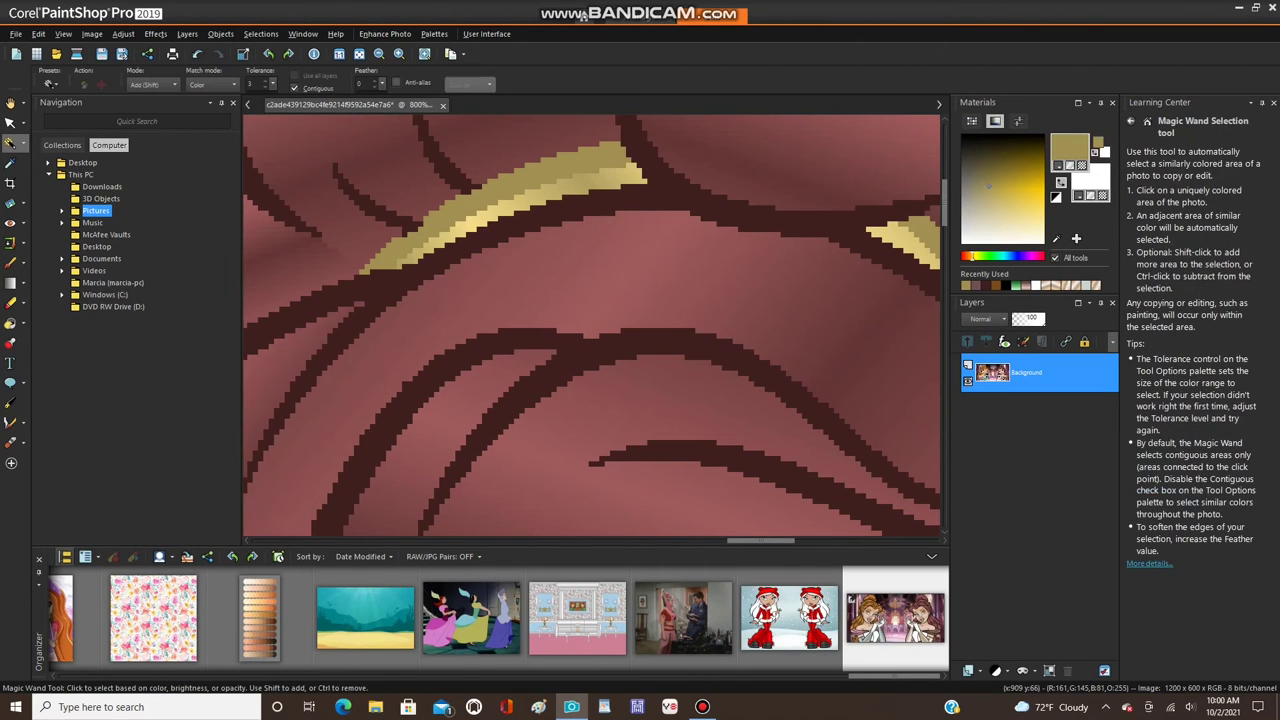
{"action": "left_click", "coordinate": [482, 223]}
{"action": "scroll", "coordinate": [482, 223], "scroll_direction": "down", "scroll_amount": 3}
{"action": "scroll", "coordinate": [477, 213], "scroll_direction": "down", "scroll_amount": 5}
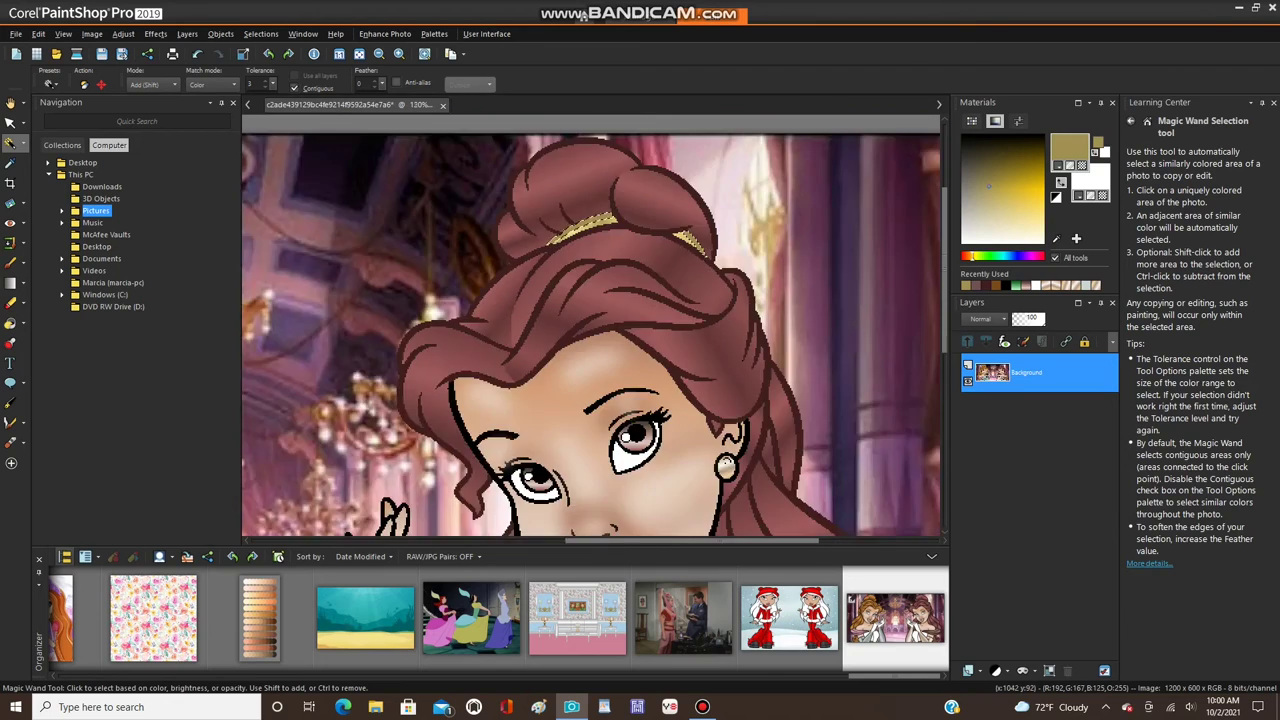
{"action": "left_click", "coordinate": [92, 34]}
{"action": "mouse_move", "coordinate": [122, 249]}
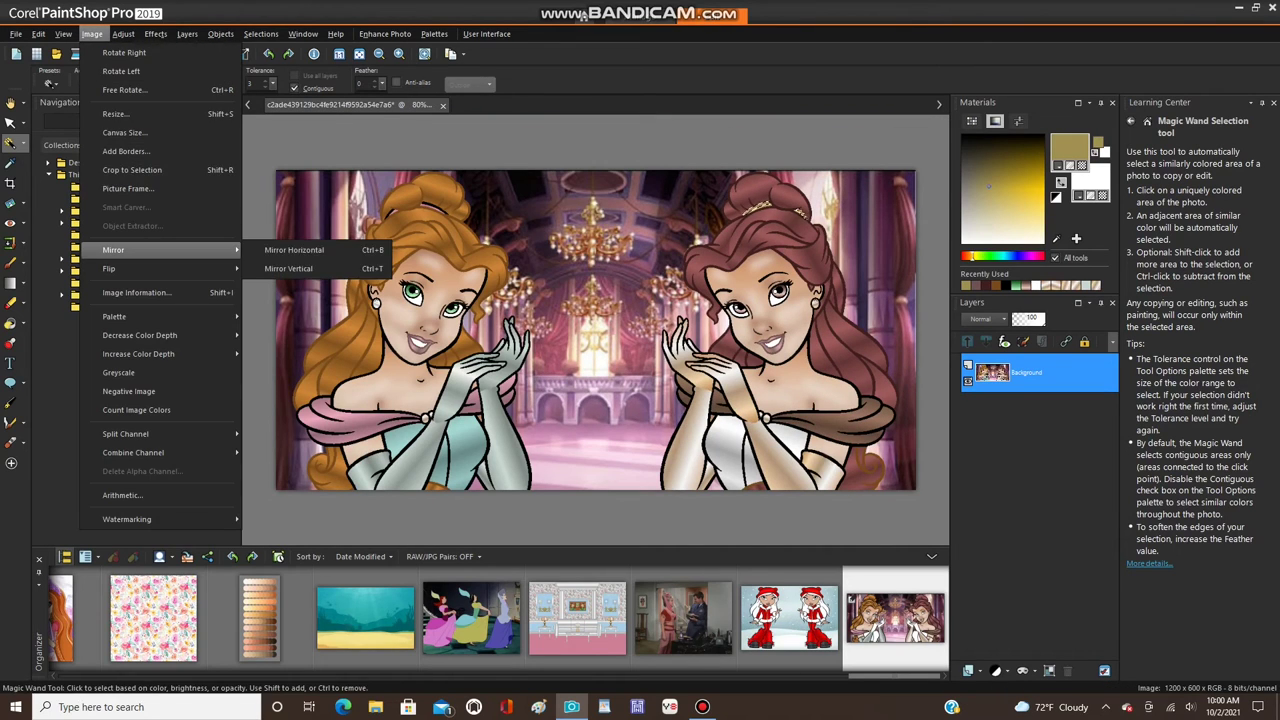
{"action": "left_click", "coordinate": [296, 250]}
- Sample a pink shade from the left woman's hair band as the foreground colour
{"action": "left_click_drag", "start_coordinate": [971, 257], "coordinate": [953, 266]}
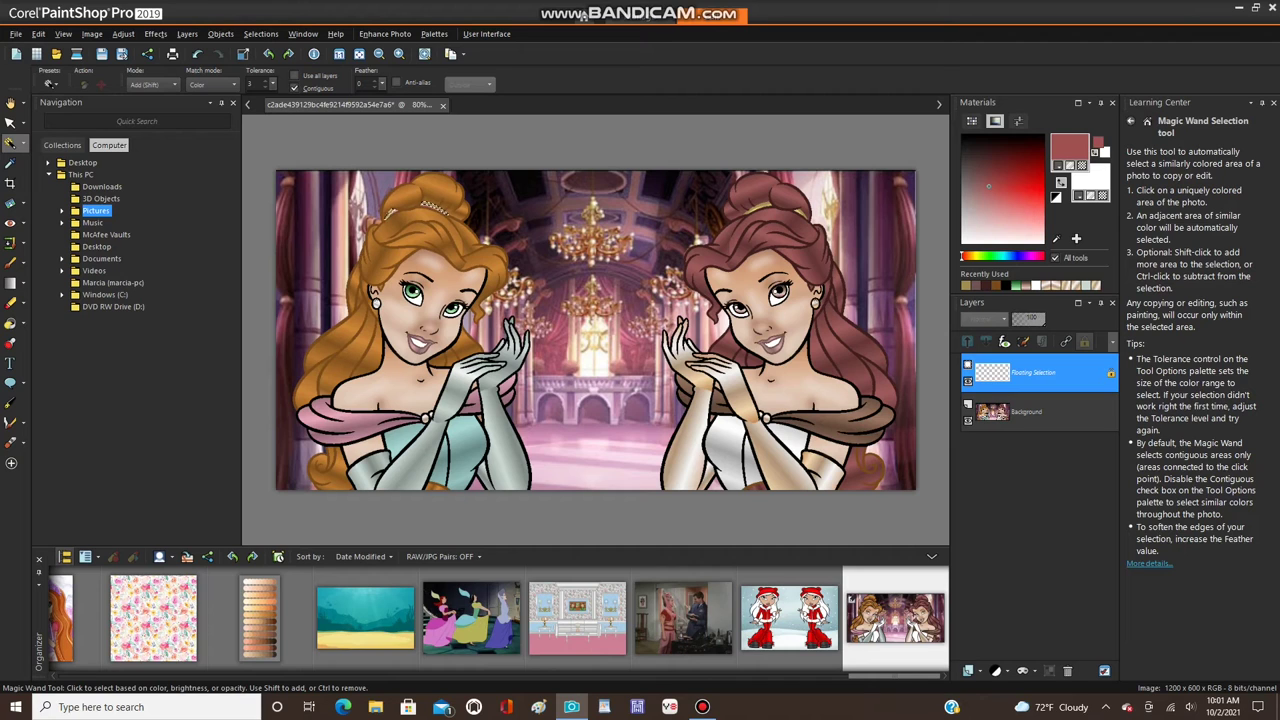
{"action": "scroll", "coordinate": [436, 208], "scroll_direction": "up", "scroll_amount": 8}
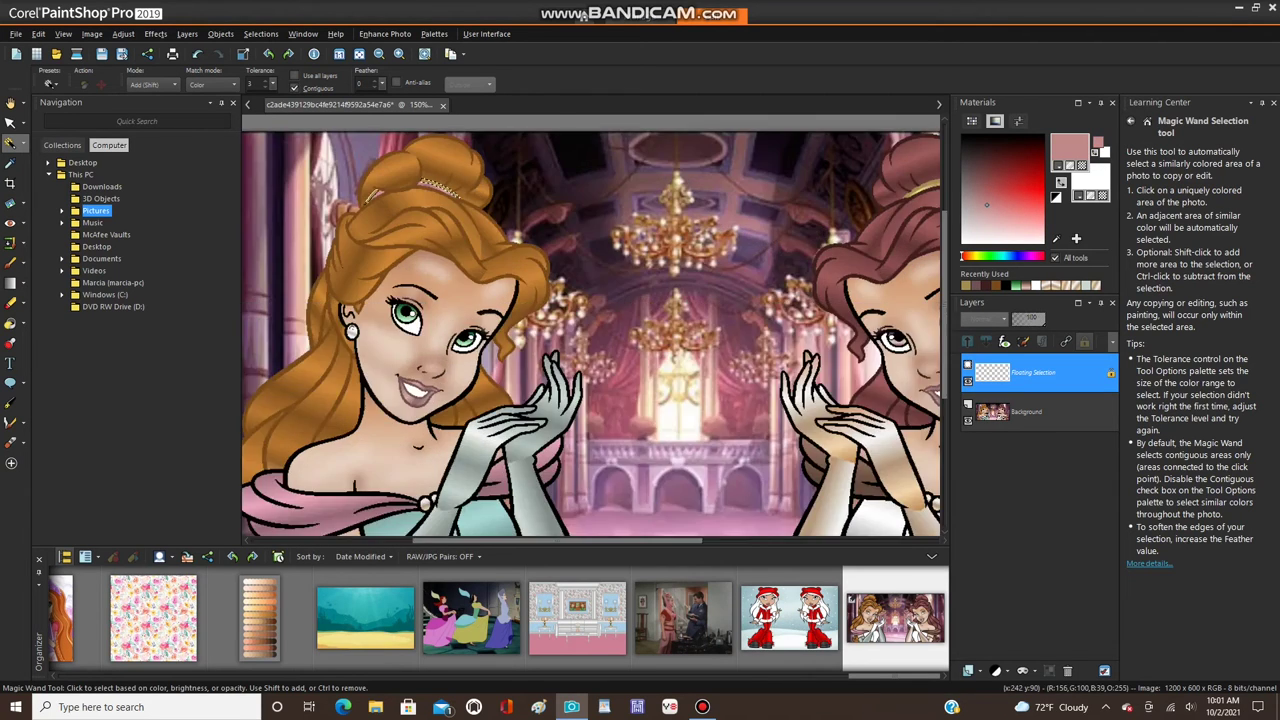
{"action": "left_click", "coordinate": [10, 161]}
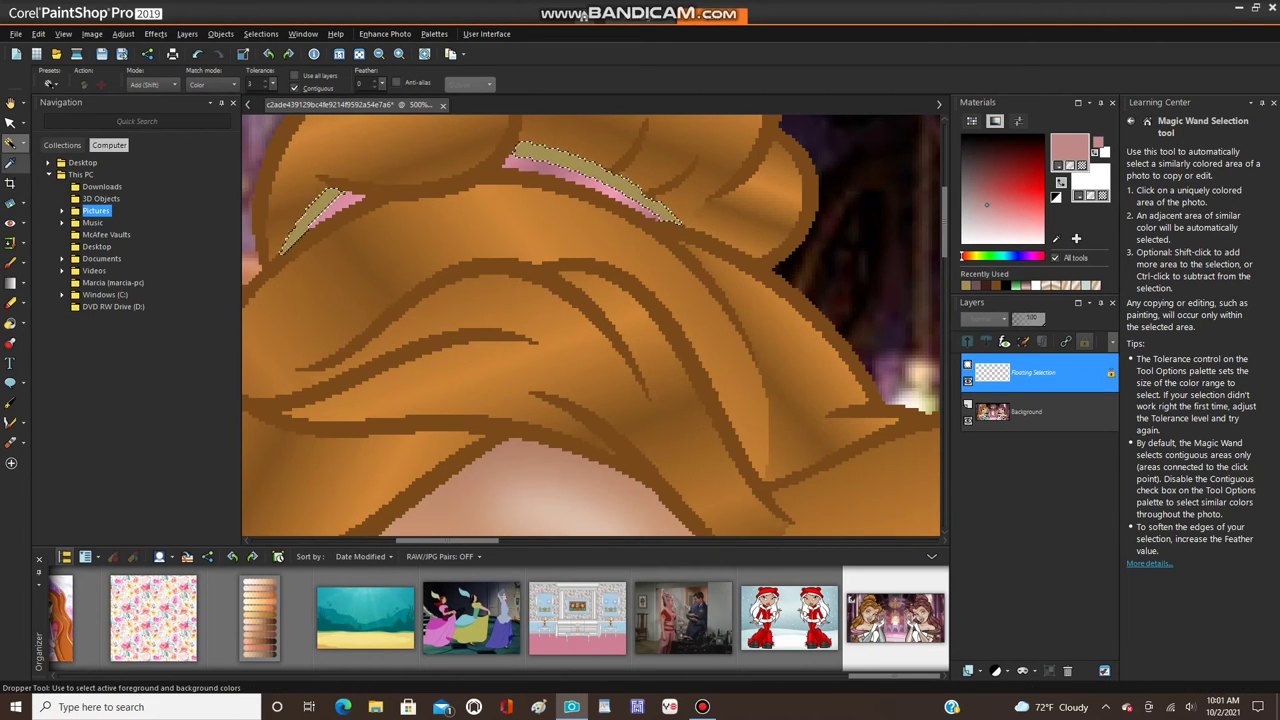
{"action": "left_click", "coordinate": [542, 182]}
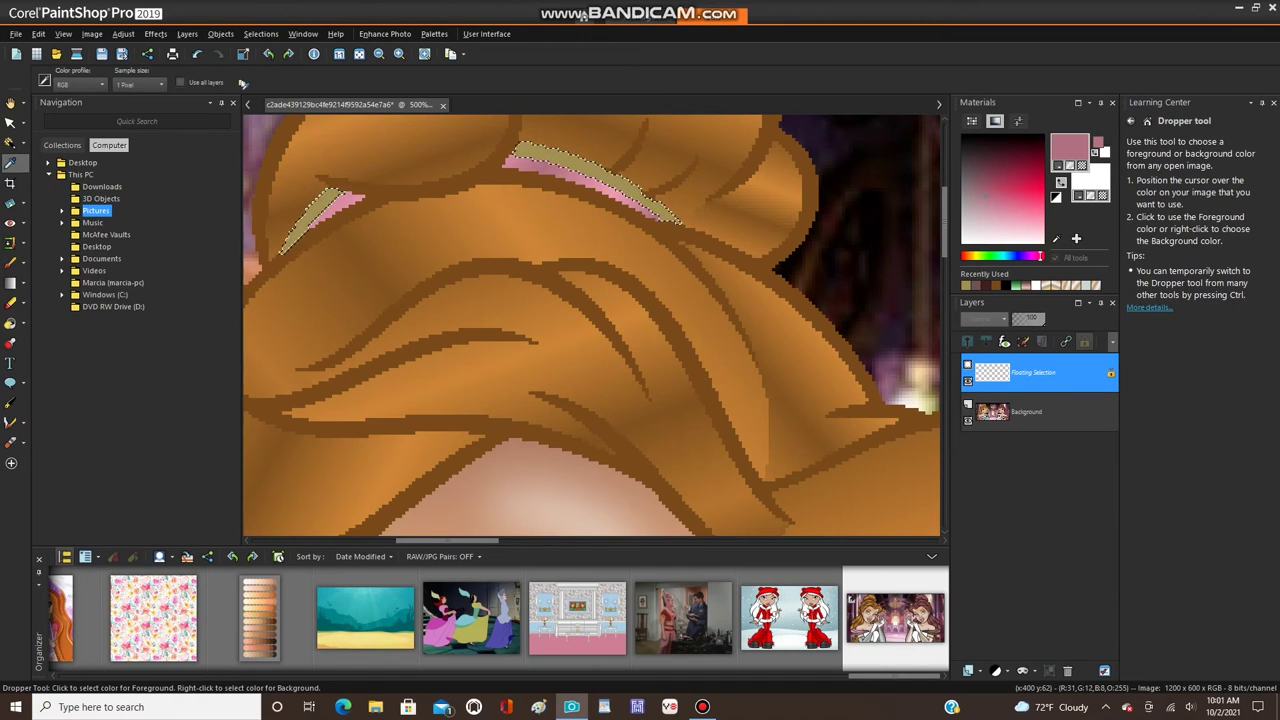
- Flood-fill both parts of the left woman's hair band outline with a slightly darker pink and deselect them into the Background layer
{"action": "left_click", "coordinate": [10, 323]}
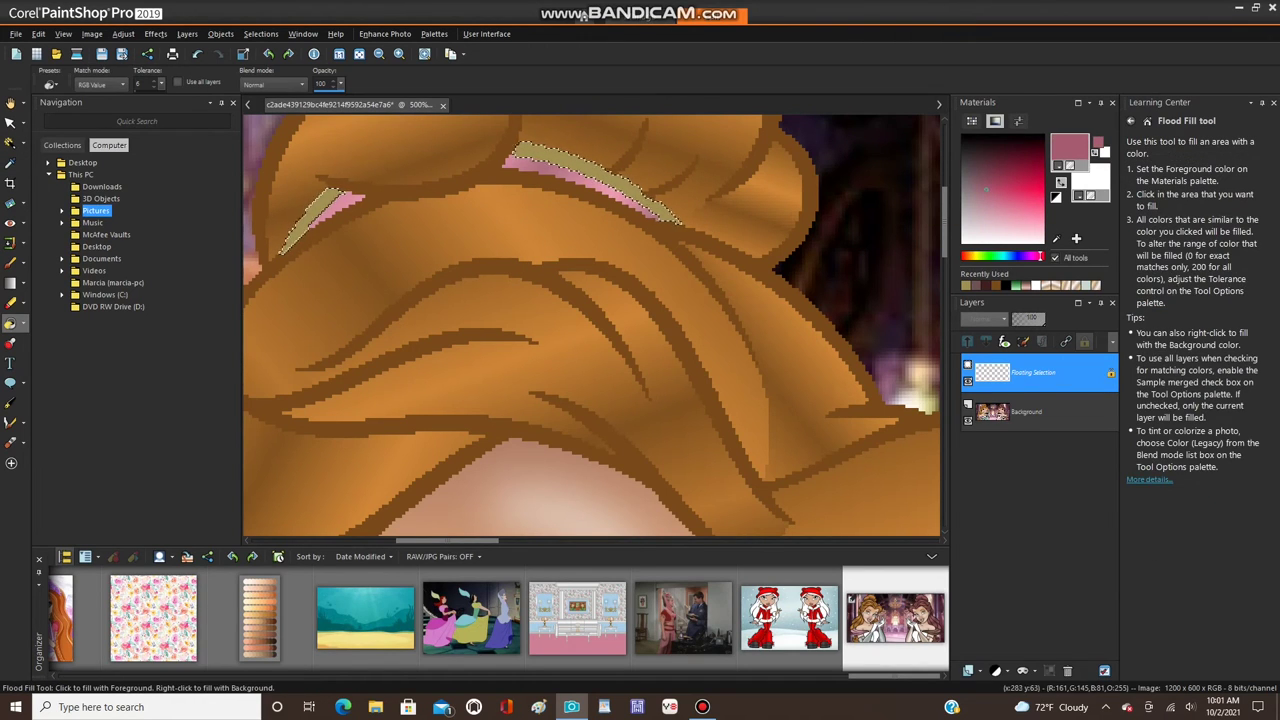
{"action": "left_click", "coordinate": [588, 170]}
{"action": "left_click", "coordinate": [316, 211]}
{"action": "scroll", "coordinate": [591, 325], "scroll_direction": "down", "scroll_amount": 5}
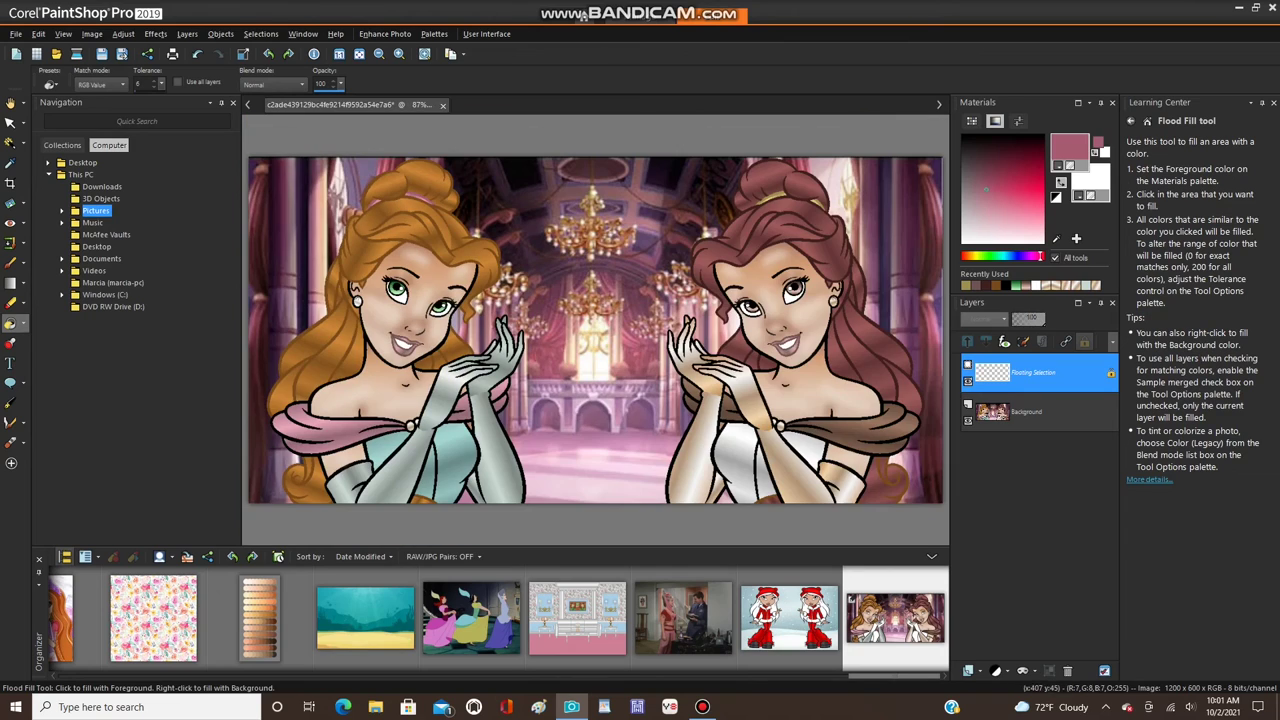
{"action": "left_click", "coordinate": [261, 33]}
{"action": "left_click", "coordinate": [285, 71]}
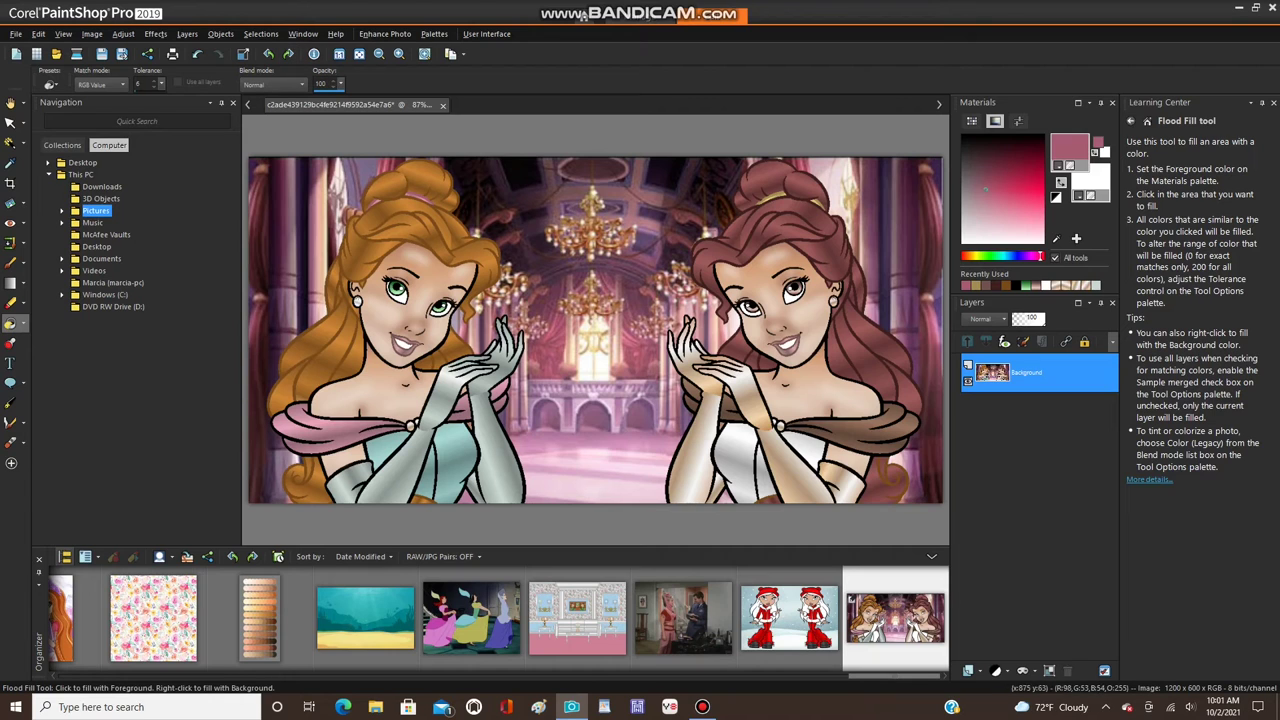
- Sample a light grey from the left woman's pearl earring as the foreground colour
{"action": "scroll", "coordinate": [455, 425], "scroll_direction": "up", "scroll_amount": 2}
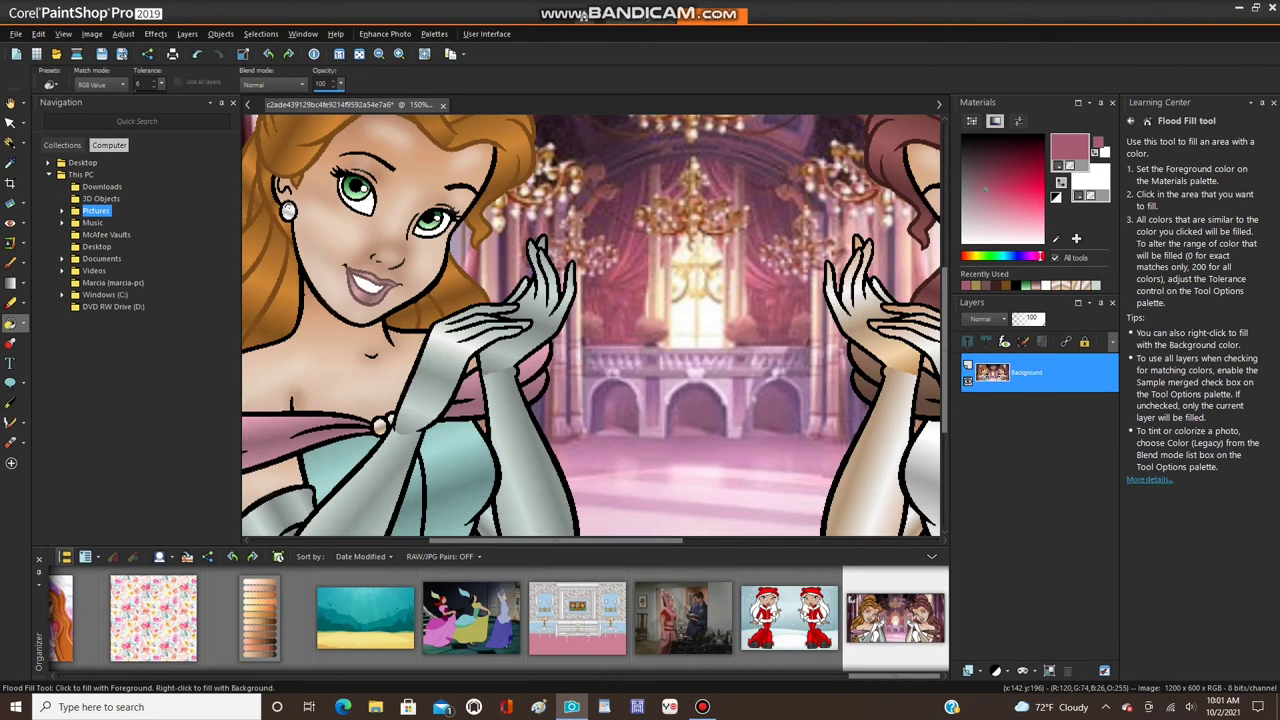
{"action": "scroll", "coordinate": [270, 187], "scroll_direction": "up", "scroll_amount": 5}
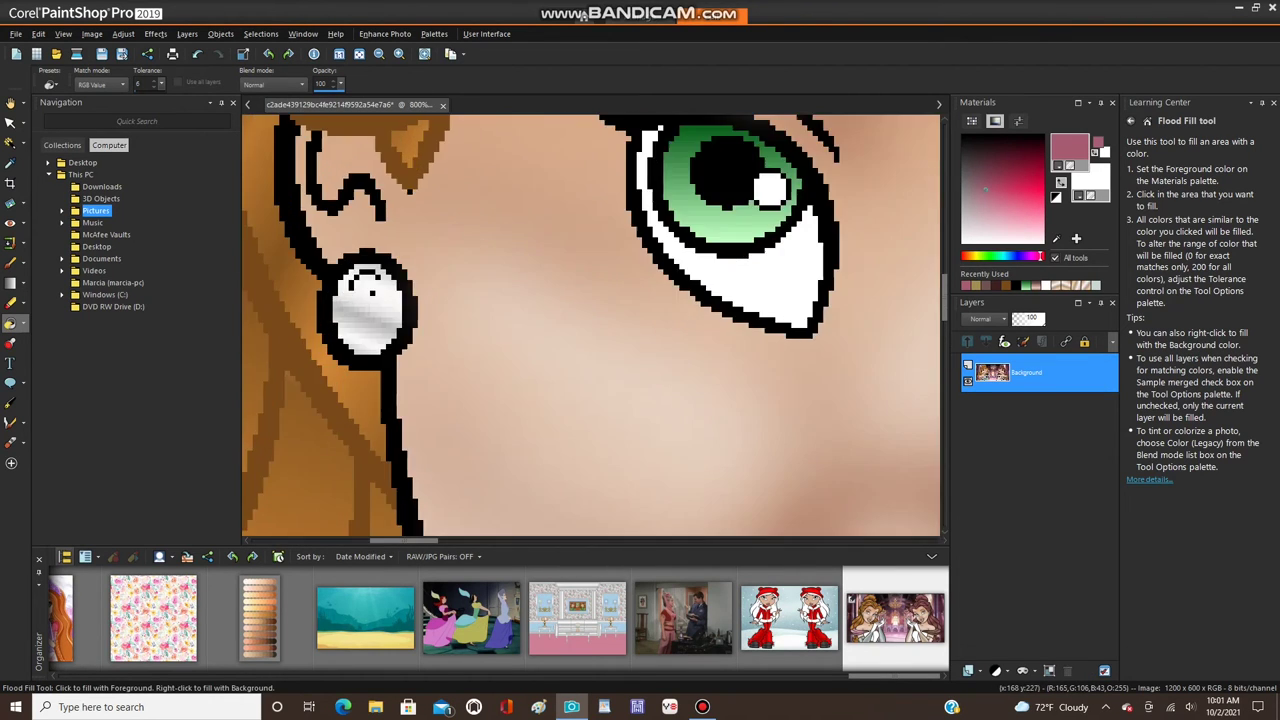
{"action": "left_click", "coordinate": [10, 183]}
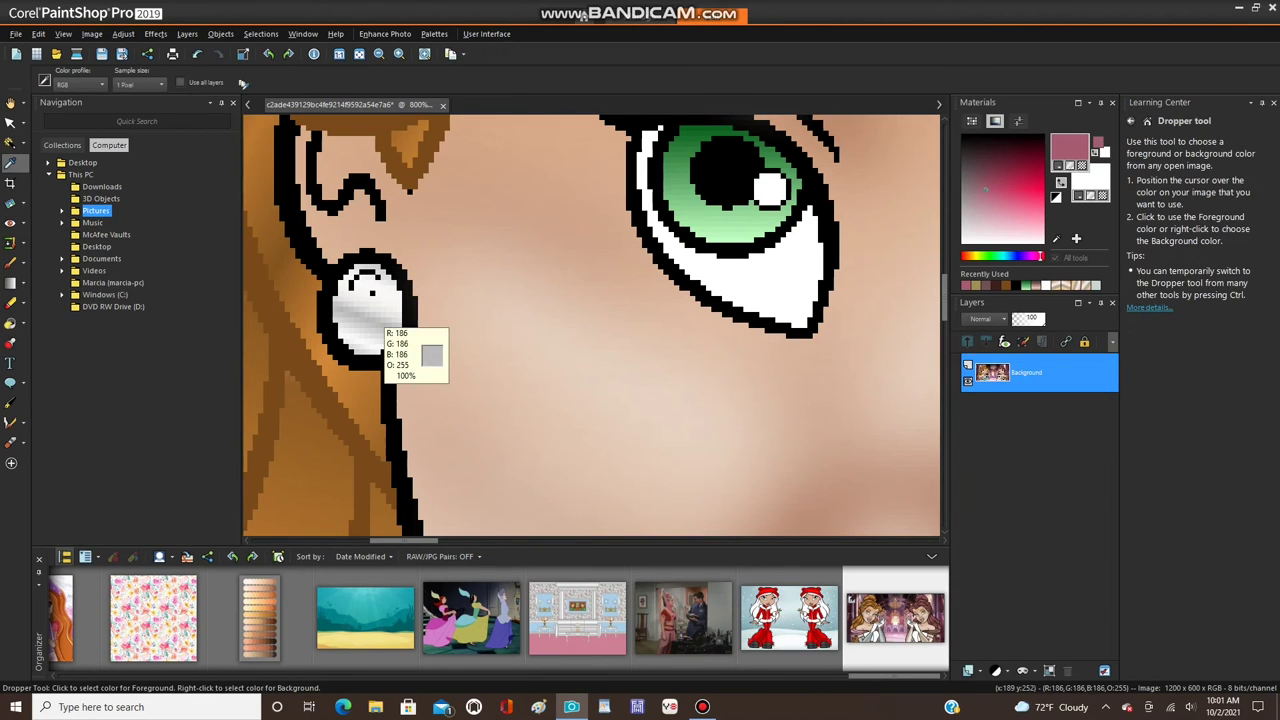
{"action": "left_click", "coordinate": [385, 324]}
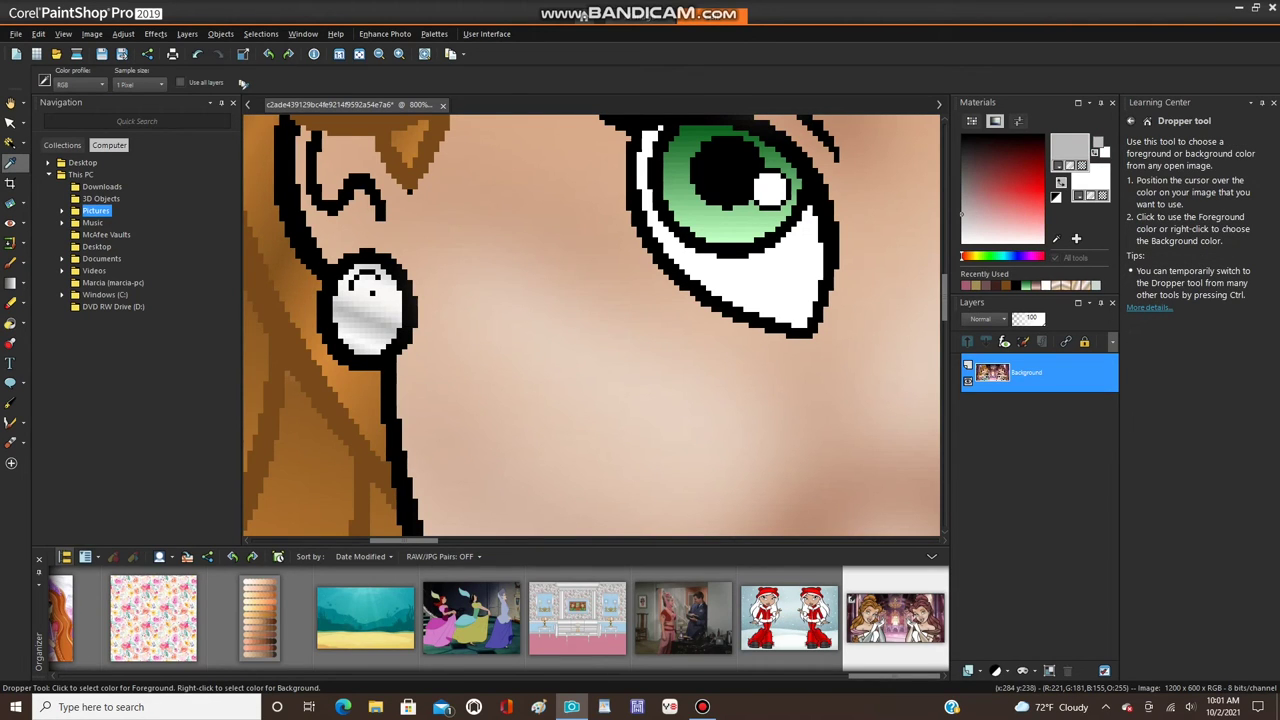
- Separate the left earring's outline from the face outline with single darker grey pixels and flood-fill its black outline and inner marks grey
{"action": "left_click", "coordinate": [10, 262]}
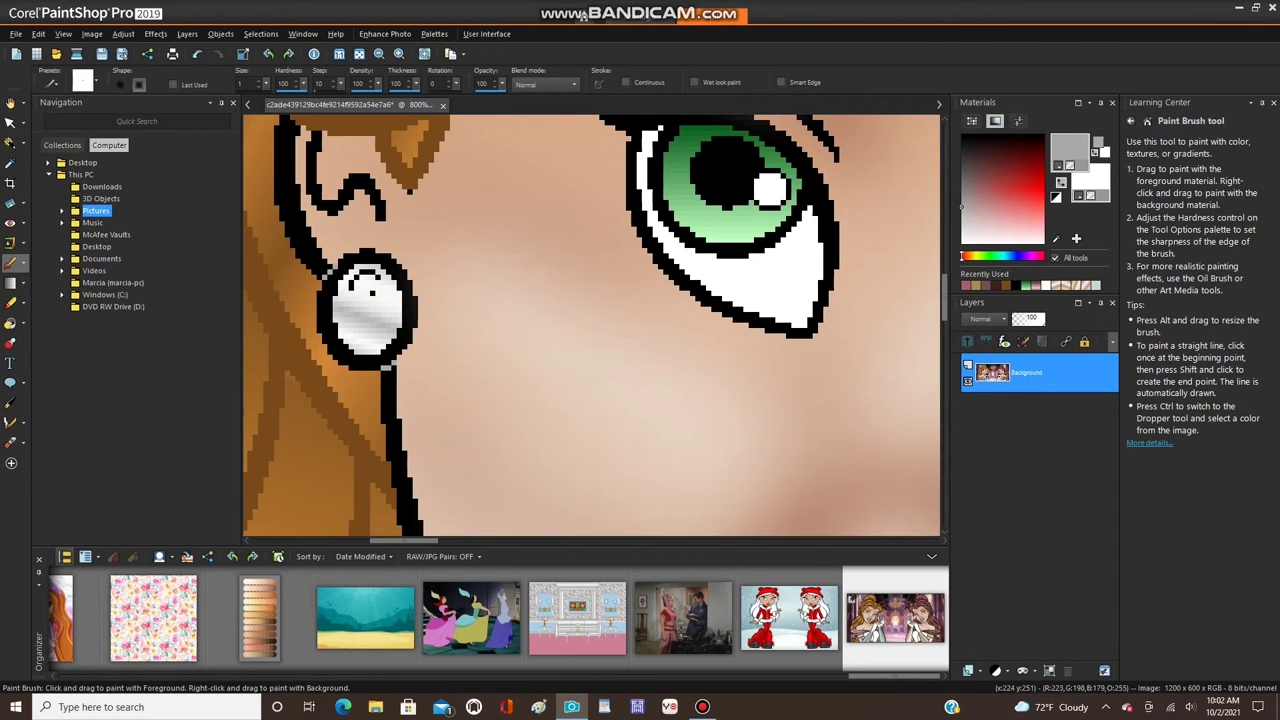
{"action": "left_click", "coordinate": [10, 323]}
{"action": "left_click", "coordinate": [330, 300]}
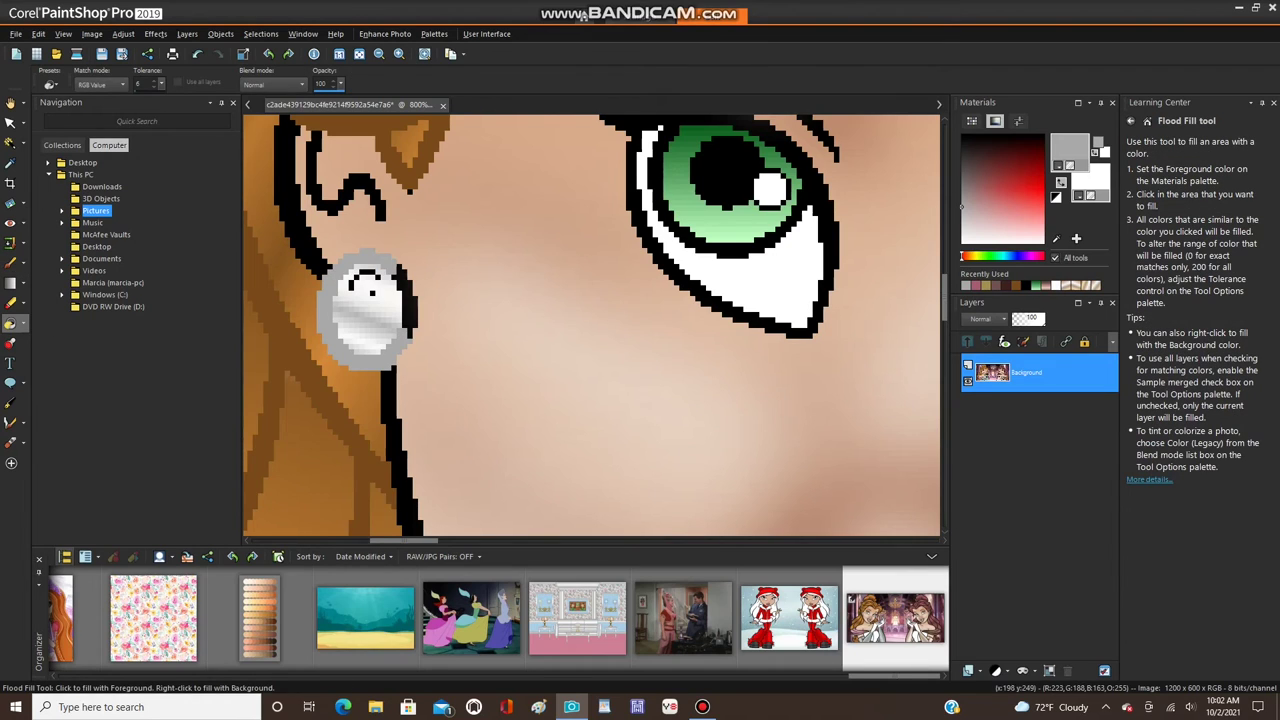
{"action": "scroll", "coordinate": [401, 290], "scroll_direction": "up", "scroll_amount": 1}
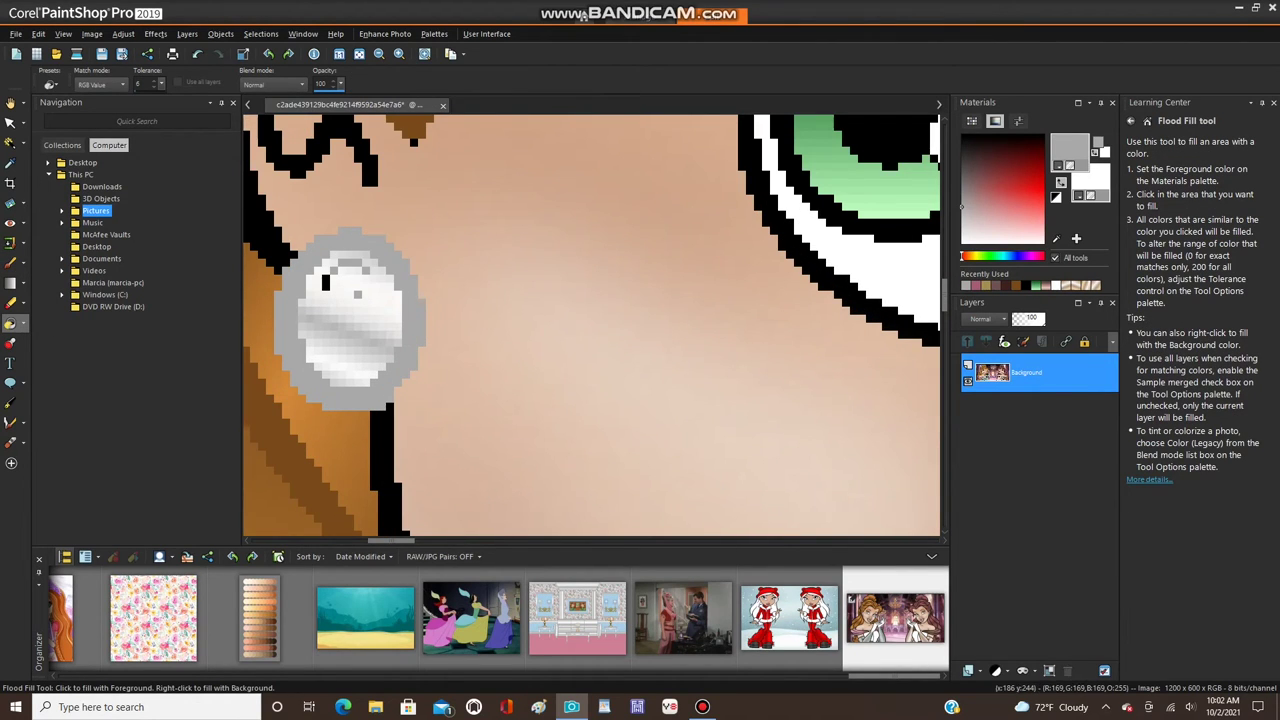
{"action": "scroll", "coordinate": [325, 235], "scroll_direction": "down", "scroll_amount": 6}
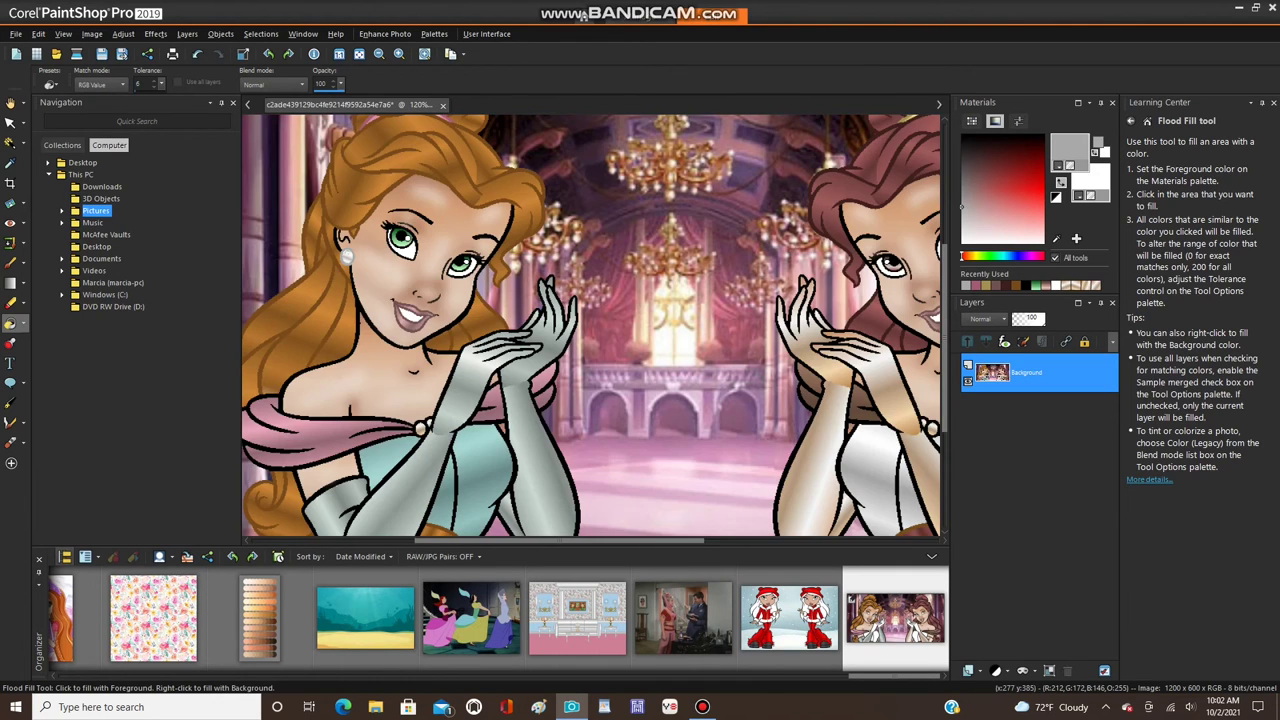
{"action": "scroll", "coordinate": [422, 468], "scroll_direction": "up", "scroll_amount": 2}
{"action": "scroll", "coordinate": [423, 442], "scroll_direction": "up", "scroll_amount": 1}
{"action": "left_click", "coordinate": [10, 262]}
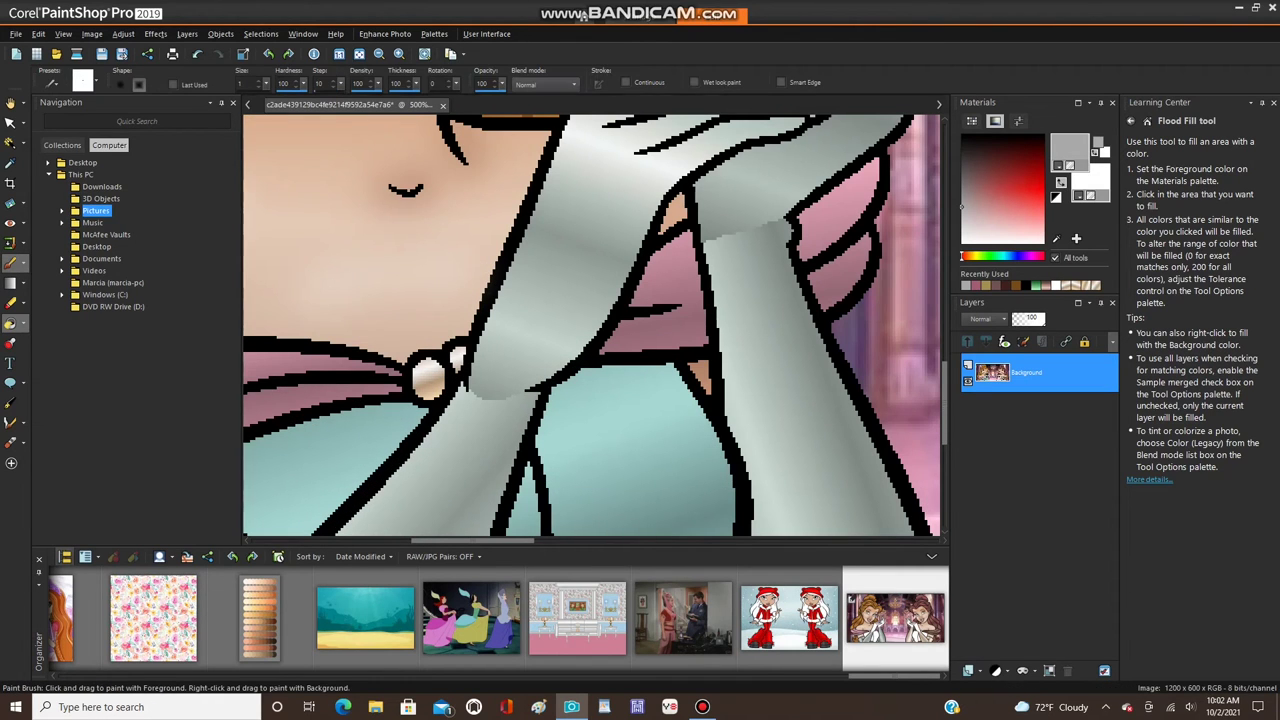
{"action": "scroll", "coordinate": [366, 329], "scroll_direction": "up", "scroll_amount": 1}
{"action": "scroll", "coordinate": [426, 336], "scroll_direction": "up", "scroll_amount": 1}
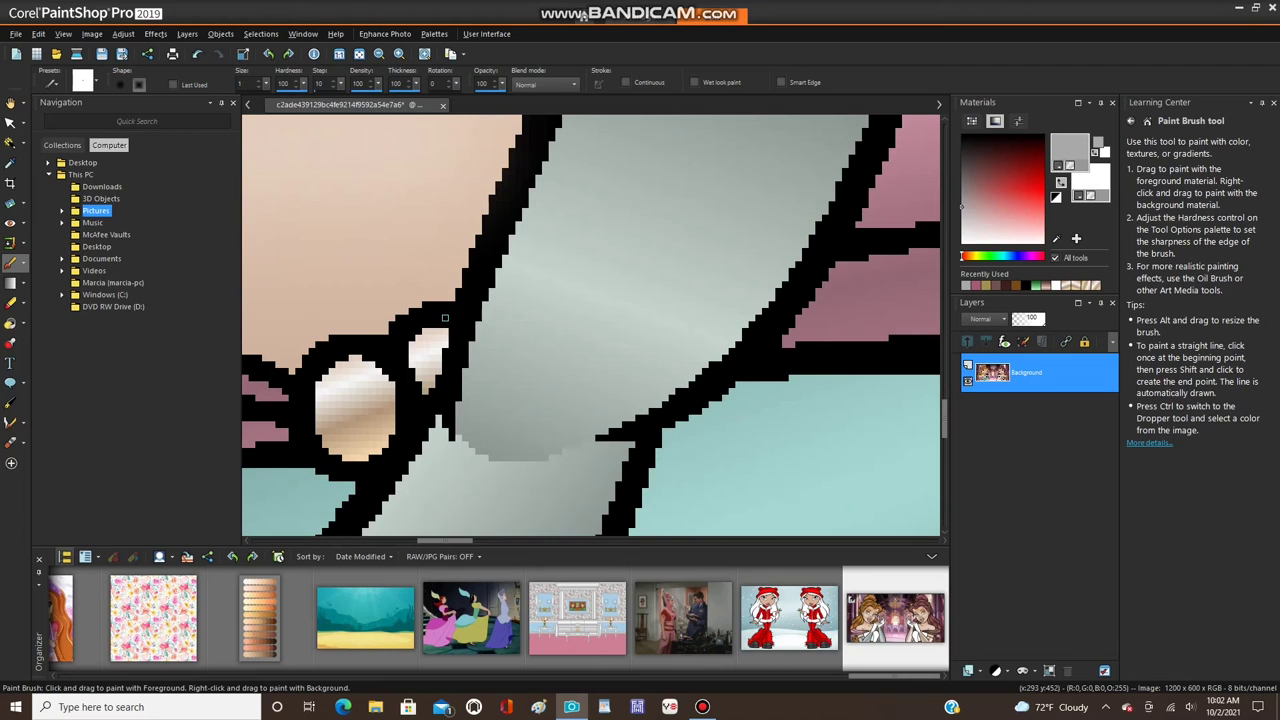
{"action": "scroll", "coordinate": [445, 318], "scroll_direction": "down", "scroll_amount": 6}
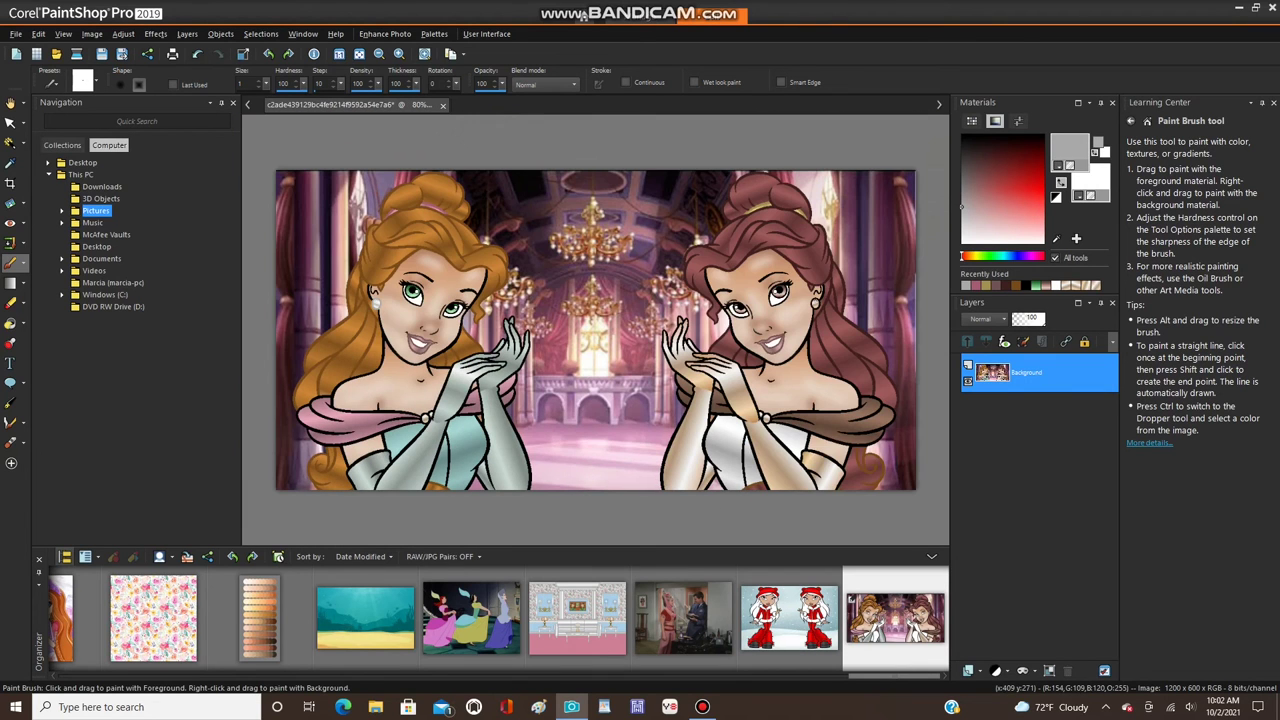
- Select the left woman's grey earring outline with its inner marks and mirror it horizontally onto the right woman's earring
{"action": "left_click", "coordinate": [10, 143]}
{"action": "scroll", "coordinate": [318, 288], "scroll_direction": "up", "scroll_amount": 4}
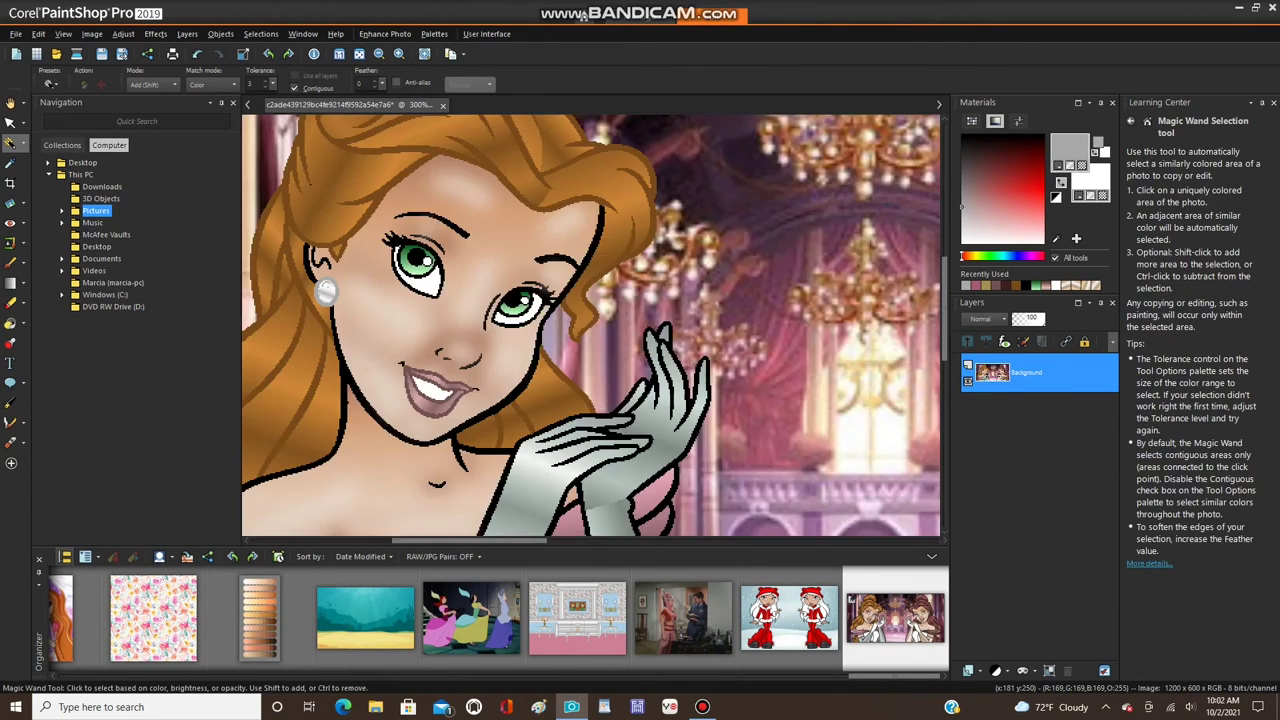
{"action": "scroll", "coordinate": [312, 302], "scroll_direction": "up", "scroll_amount": 3}
{"action": "left_click", "coordinate": [326, 290]}
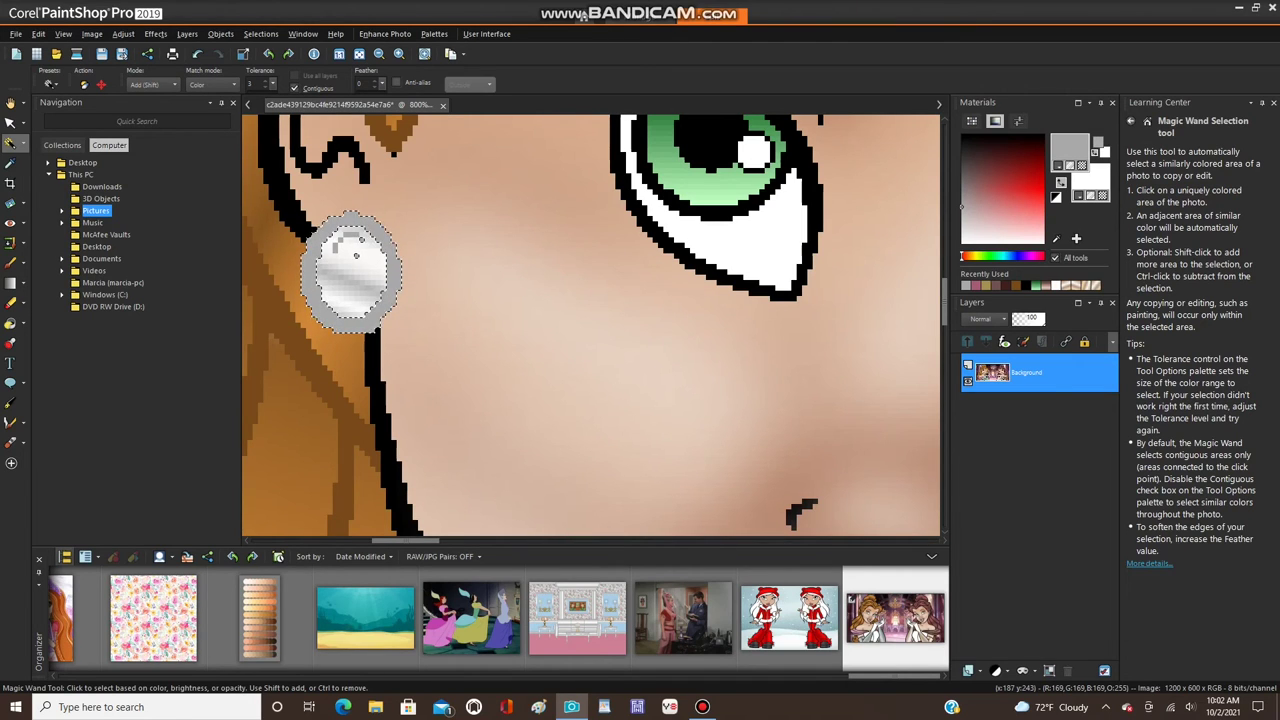
{"action": "left_click", "coordinate": [349, 235]}
{"action": "scroll", "coordinate": [356, 290], "scroll_direction": "down", "scroll_amount": 8}
{"action": "left_click", "coordinate": [92, 34]}
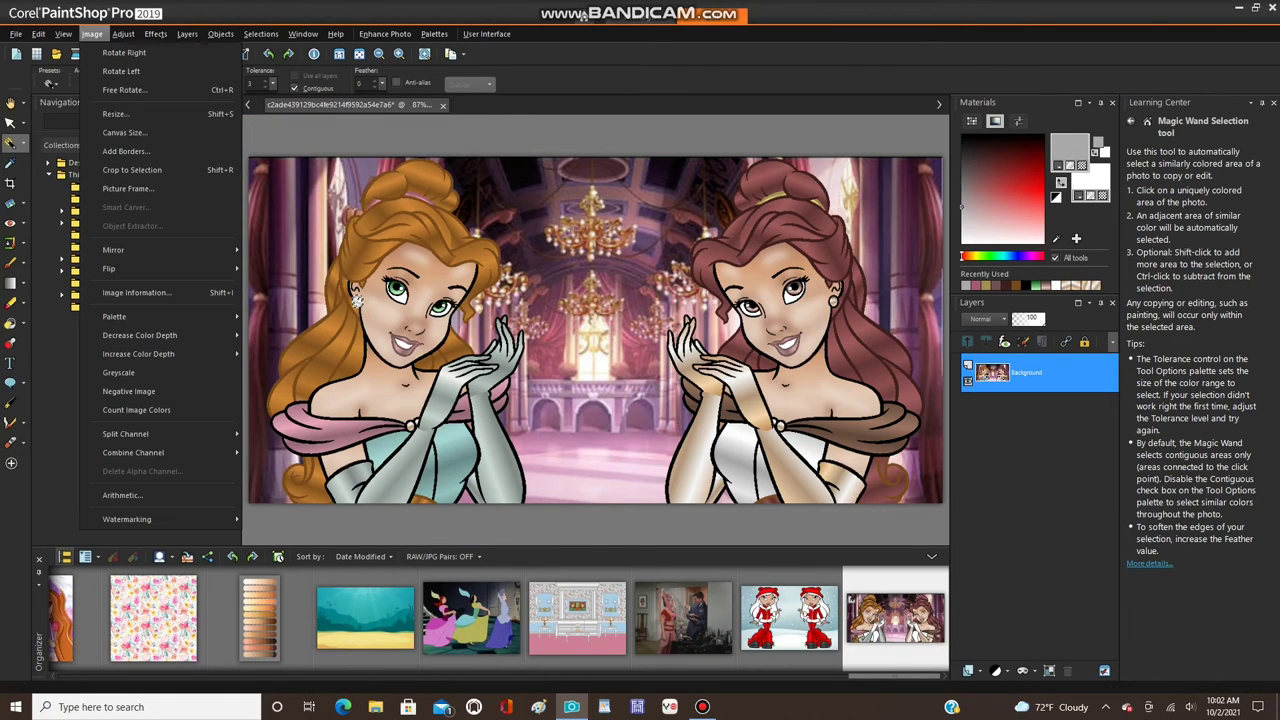
{"action": "mouse_move", "coordinate": [118, 251]}
{"action": "left_click", "coordinate": [298, 251]}
- Sample a tan shade from the right woman's earring as the foreground colour
{"action": "scroll", "coordinate": [875, 287], "scroll_direction": "up", "scroll_amount": 2}
{"action": "scroll", "coordinate": [818, 308], "scroll_direction": "up", "scroll_amount": 6}
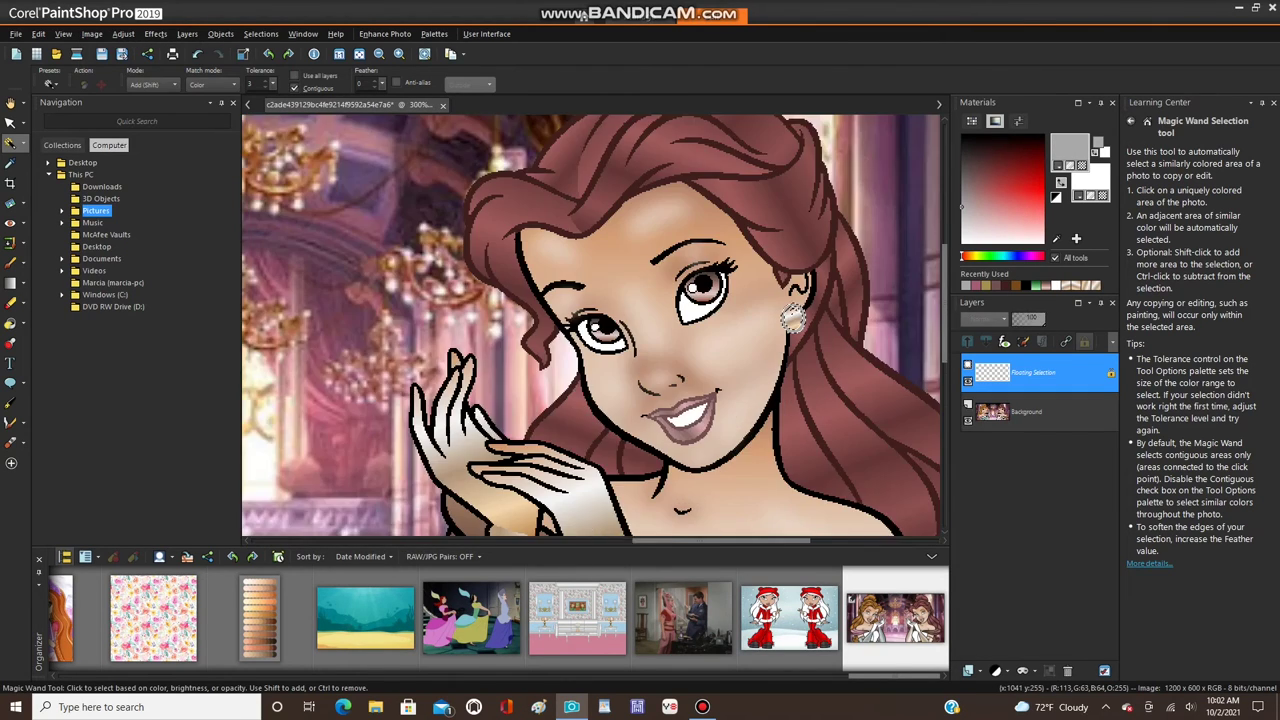
{"action": "key", "text": "e"}
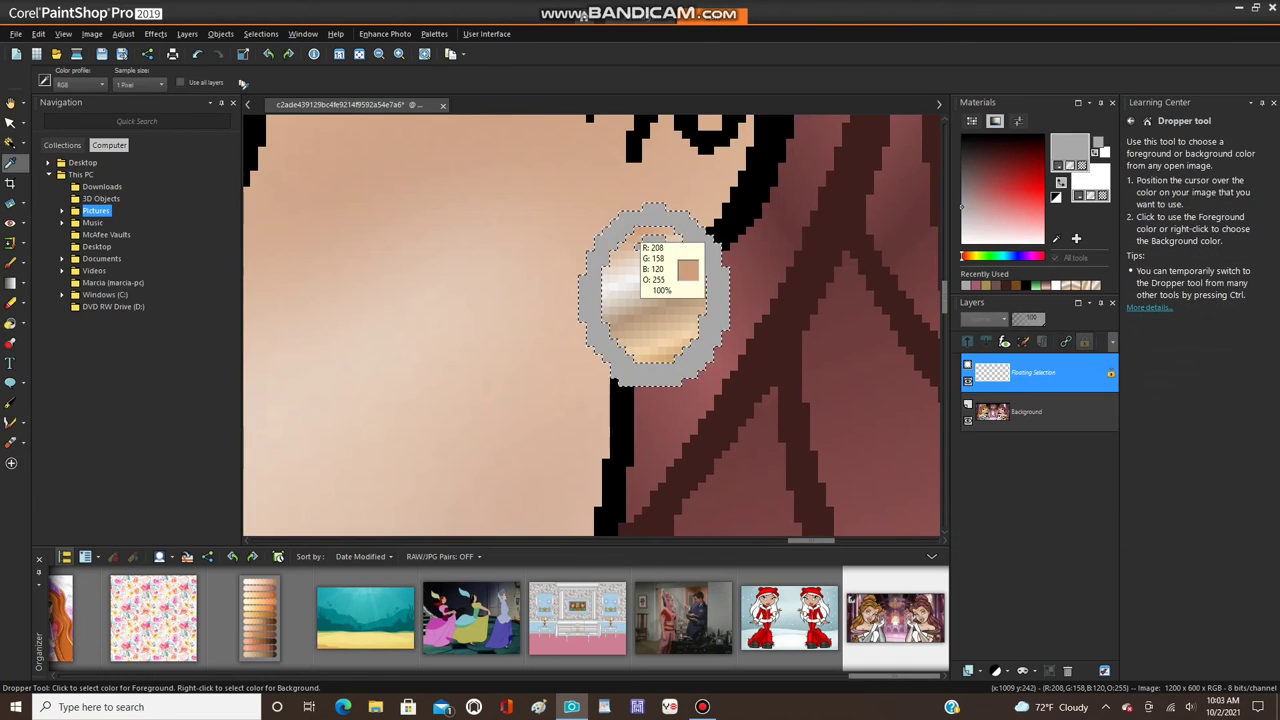
{"action": "left_click", "coordinate": [662, 364]}
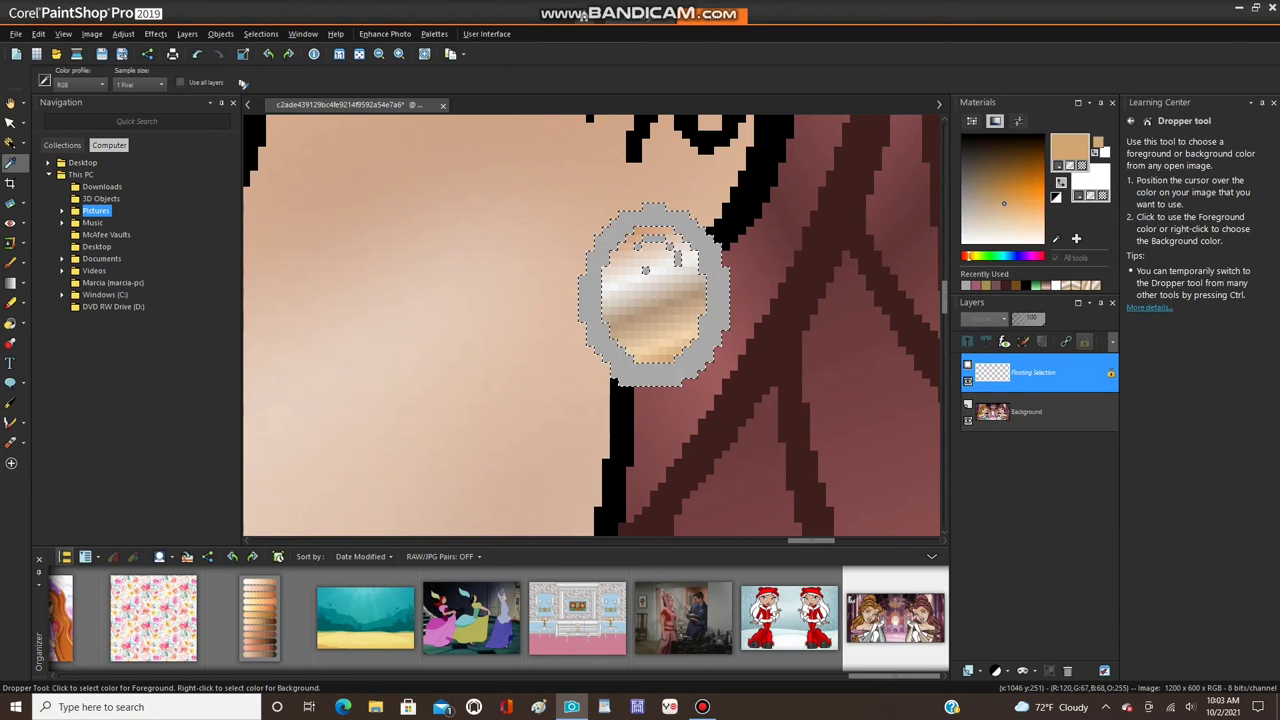
- Flood-fill the right earring's grey outline and inner marks with a slightly darker tan and deselect them into the Background layer
{"action": "left_click", "coordinate": [10, 323]}
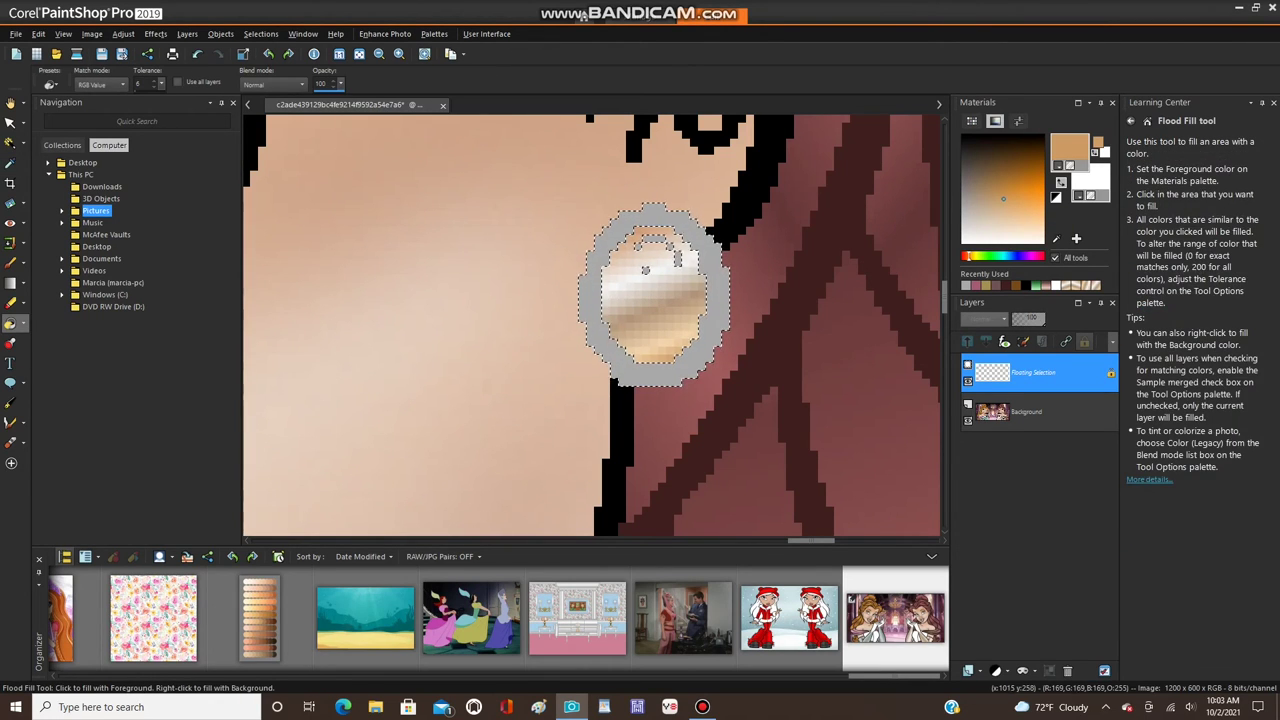
{"action": "left_click", "coordinate": [718, 280]}
{"action": "scroll", "coordinate": [718, 280], "scroll_direction": "up", "scroll_amount": 1}
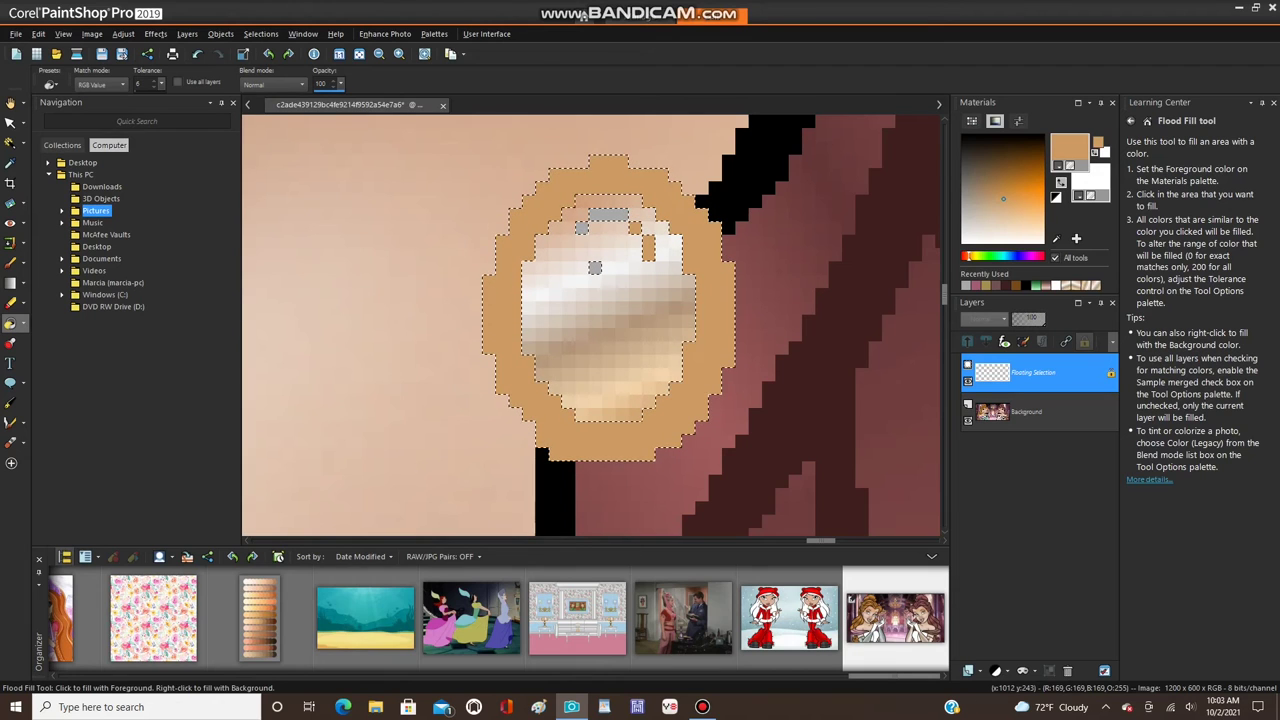
{"action": "scroll", "coordinate": [598, 216], "scroll_direction": "down", "scroll_amount": 1}
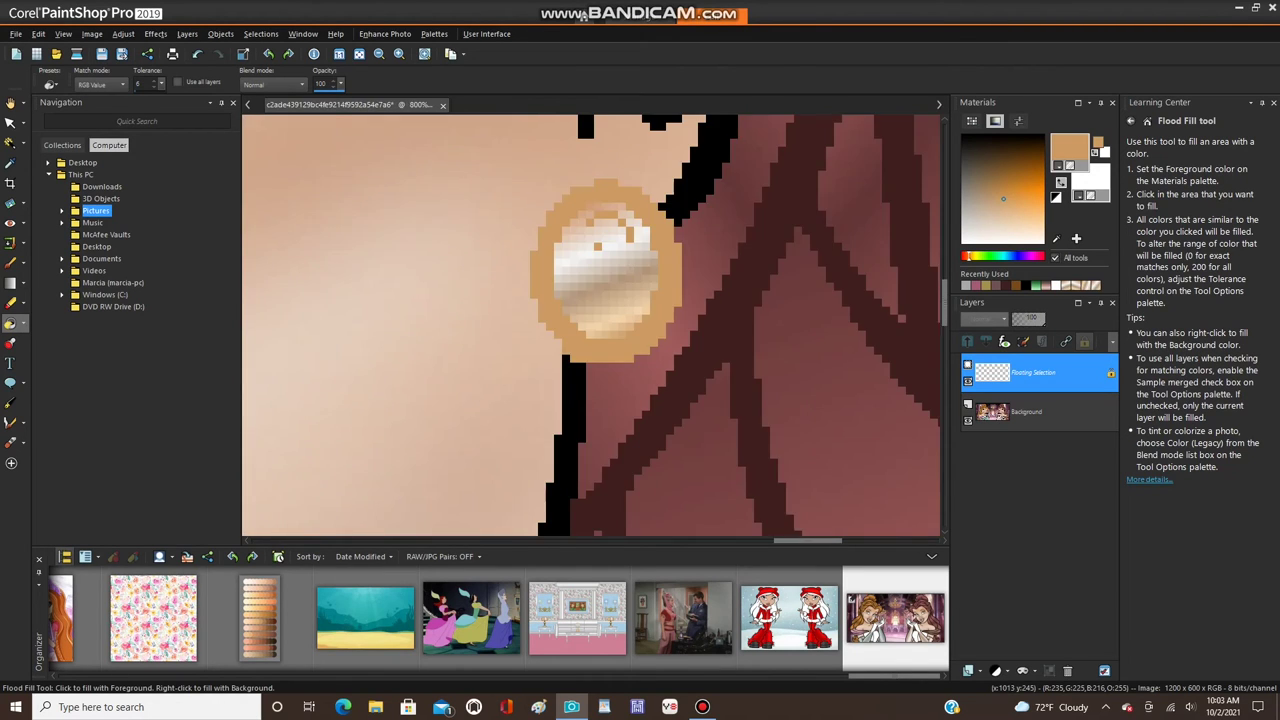
{"action": "scroll", "coordinate": [606, 240], "scroll_direction": "down", "scroll_amount": 9}
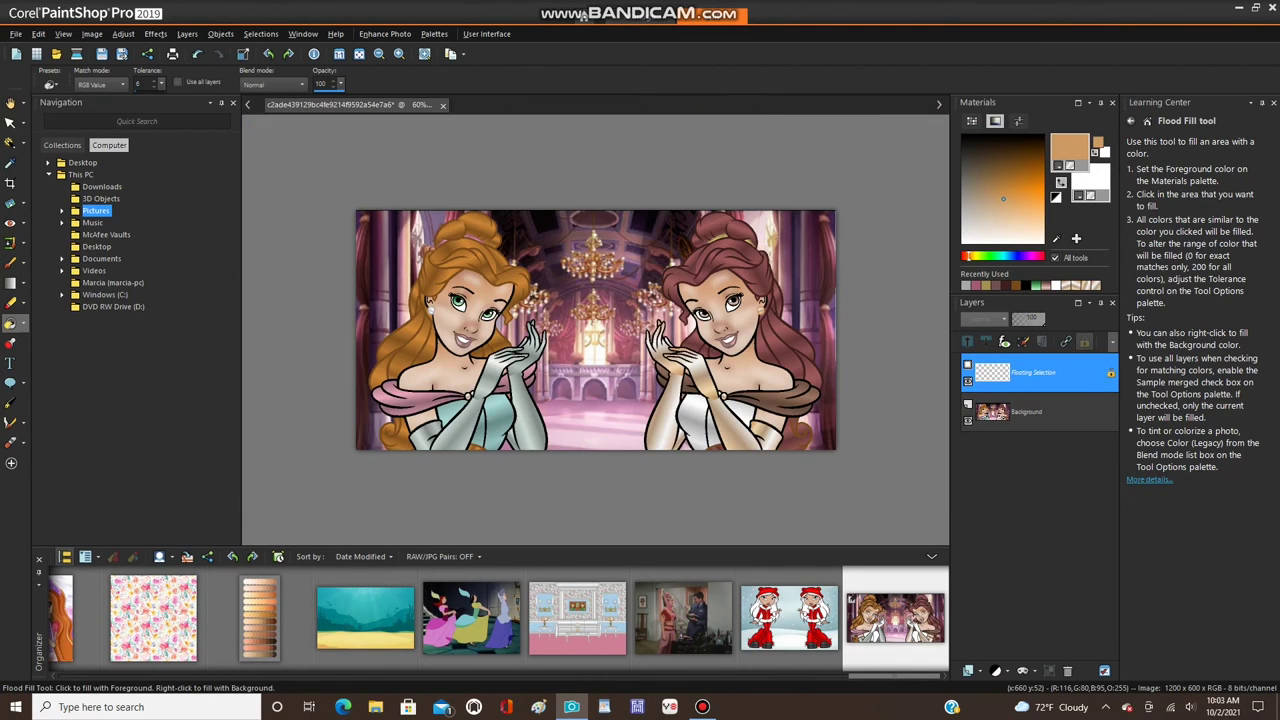
{"action": "left_click", "coordinate": [220, 34]}
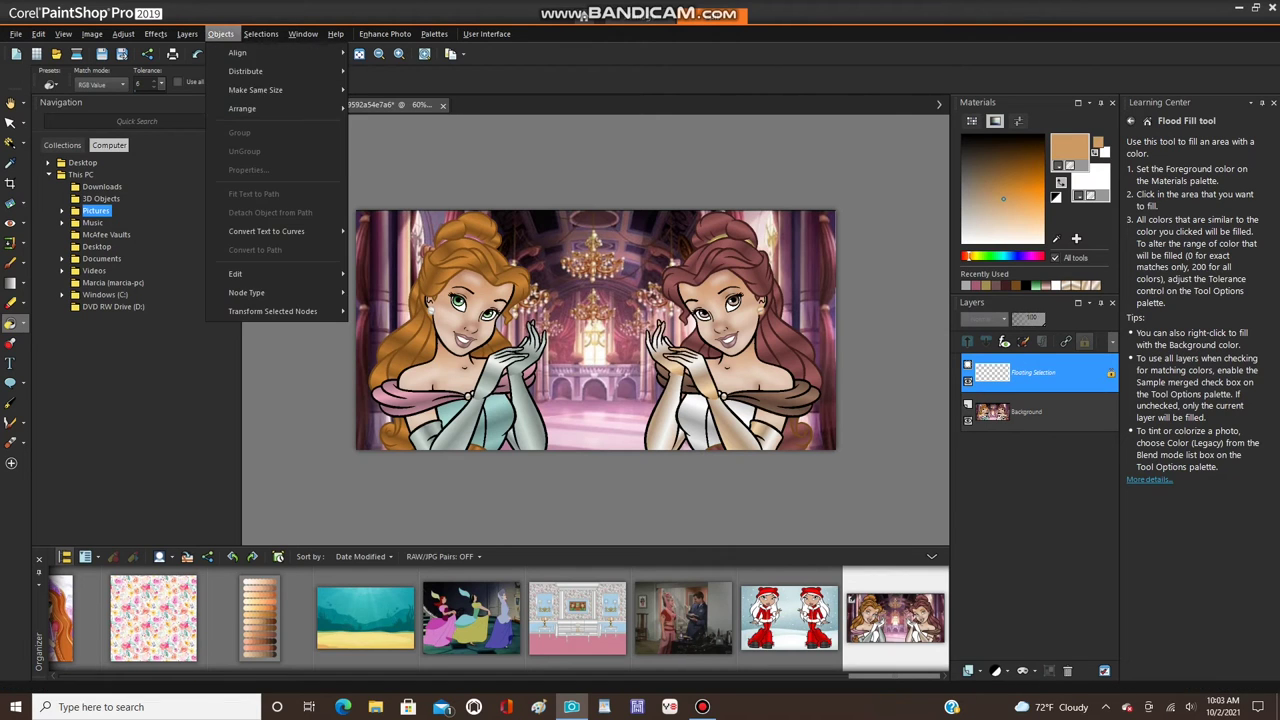
{"action": "mouse_move", "coordinate": [187, 34]}
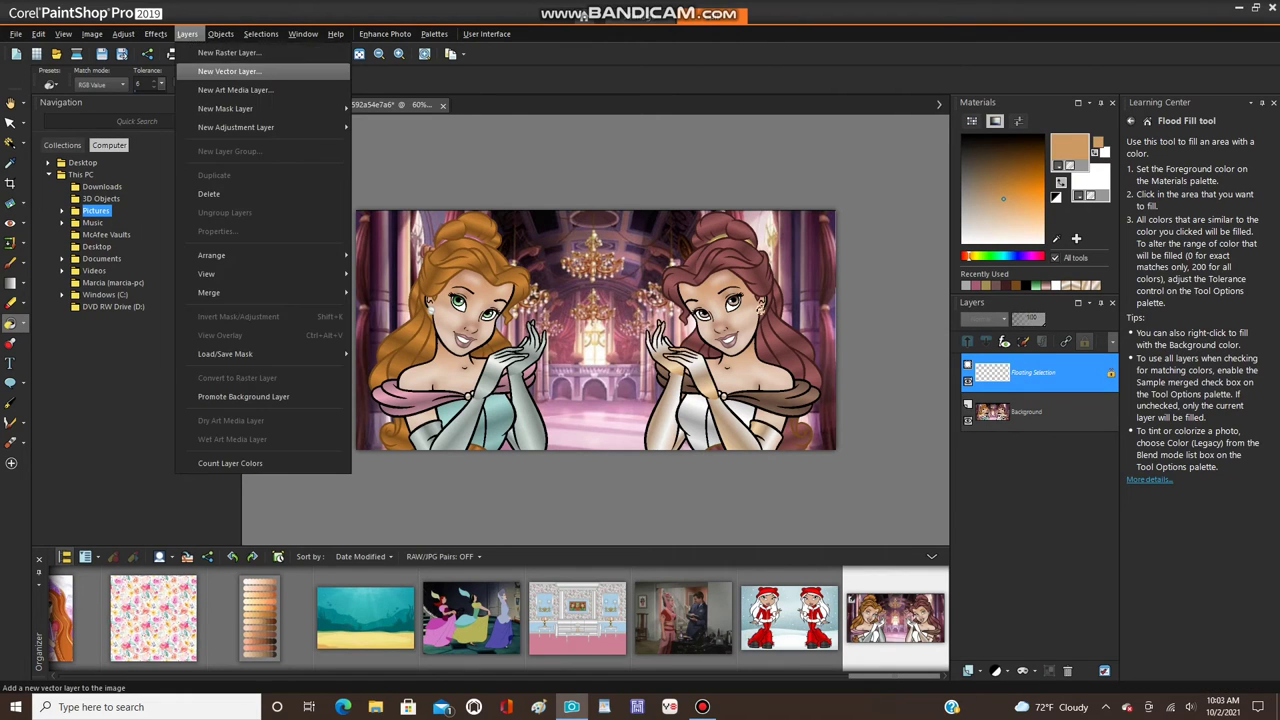
{"action": "left_click", "coordinate": [187, 33]}
{"action": "left_click", "coordinate": [260, 33]}
{"action": "left_click", "coordinate": [285, 71]}
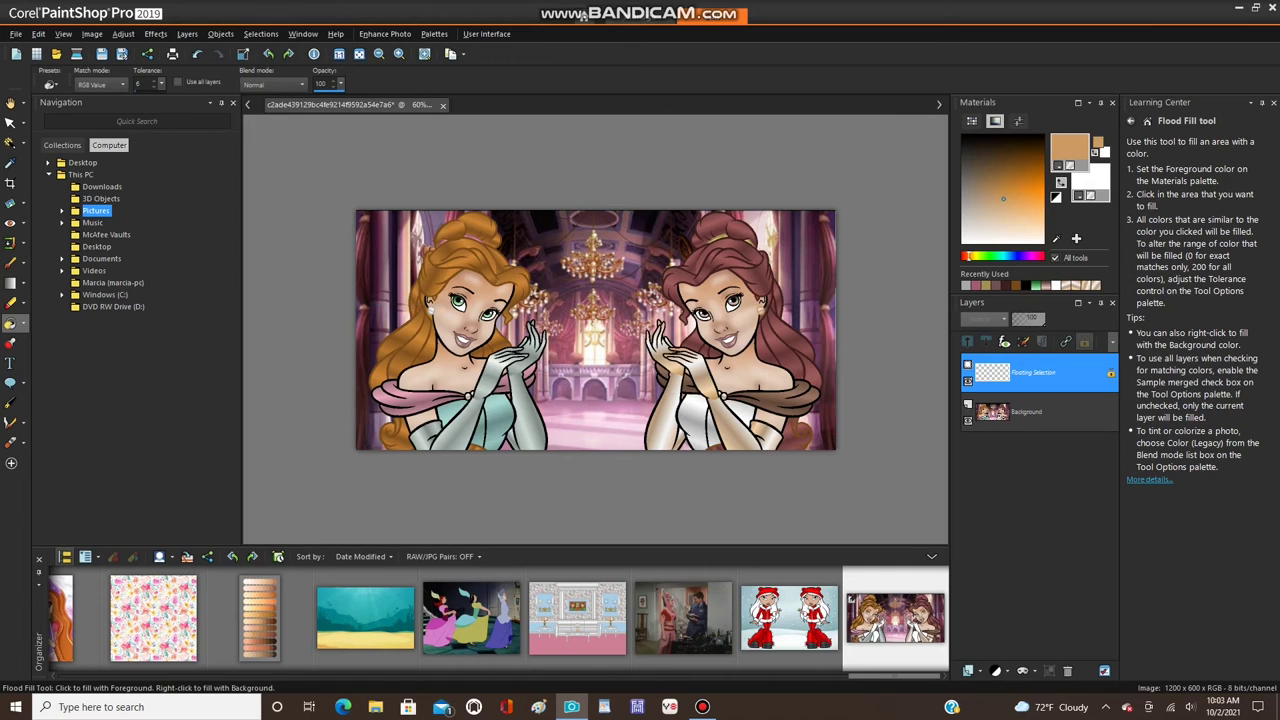
{"action": "scroll", "coordinate": [790, 430], "scroll_direction": "up", "scroll_amount": 3}
{"action": "scroll", "coordinate": [795, 450], "scroll_direction": "down", "scroll_amount": 5}
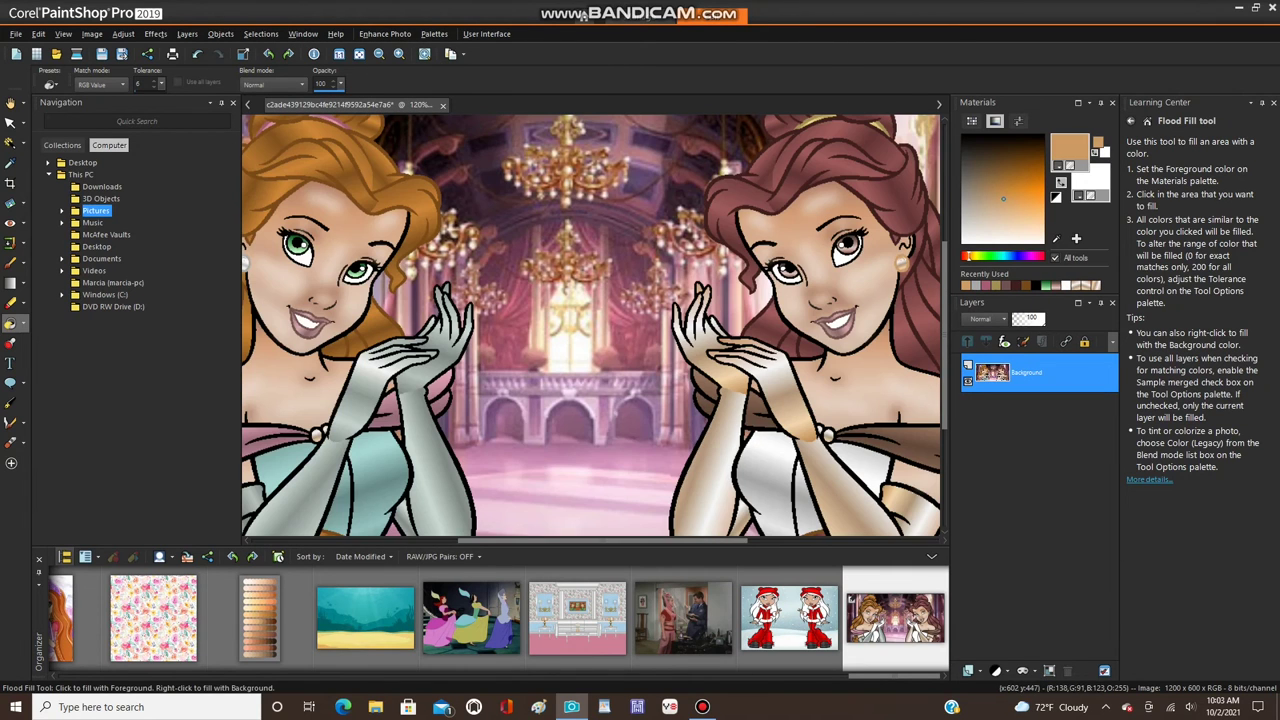
- Separate the right woman's brooch and front glove outlines from the adjoining shawl lines with single tan brush pixels
{"action": "key", "text": "b"}
{"action": "scroll", "coordinate": [830, 440], "scroll_direction": "up", "scroll_amount": 5}
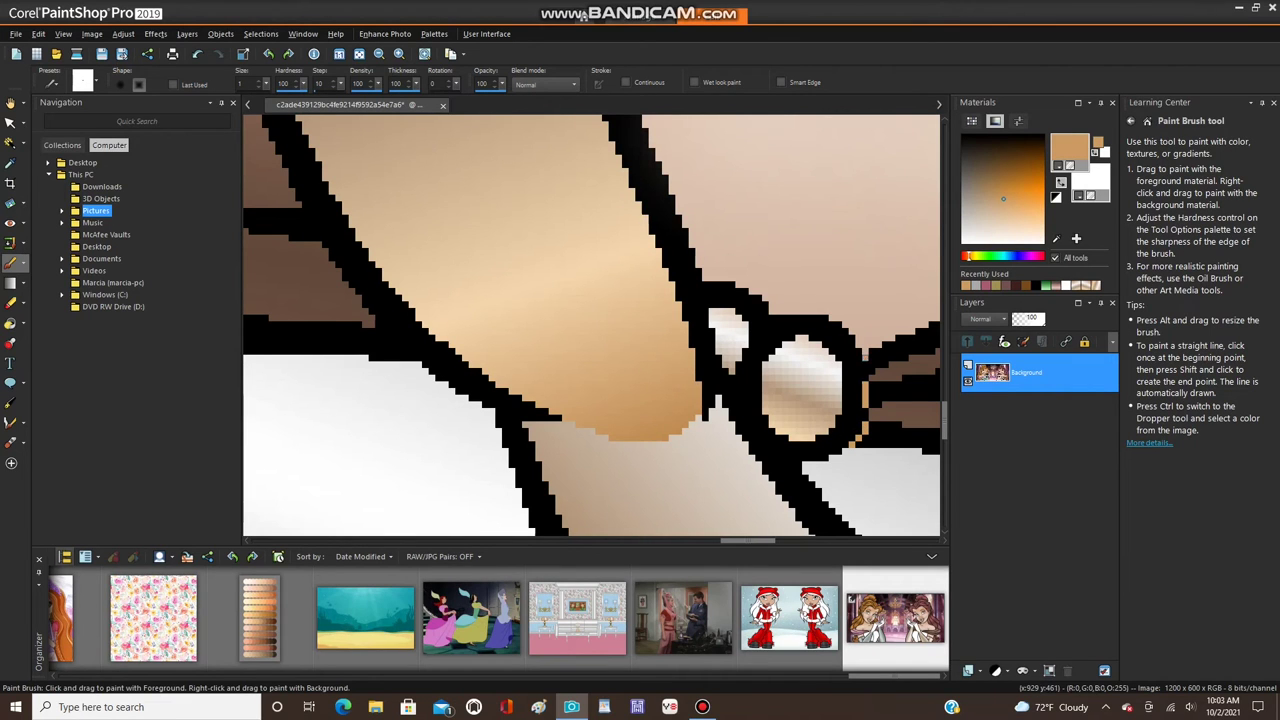
{"action": "scroll", "coordinate": [770, 369], "scroll_direction": "down", "scroll_amount": 5}
{"action": "scroll", "coordinate": [600, 240], "scroll_direction": "up", "scroll_amount": 4}
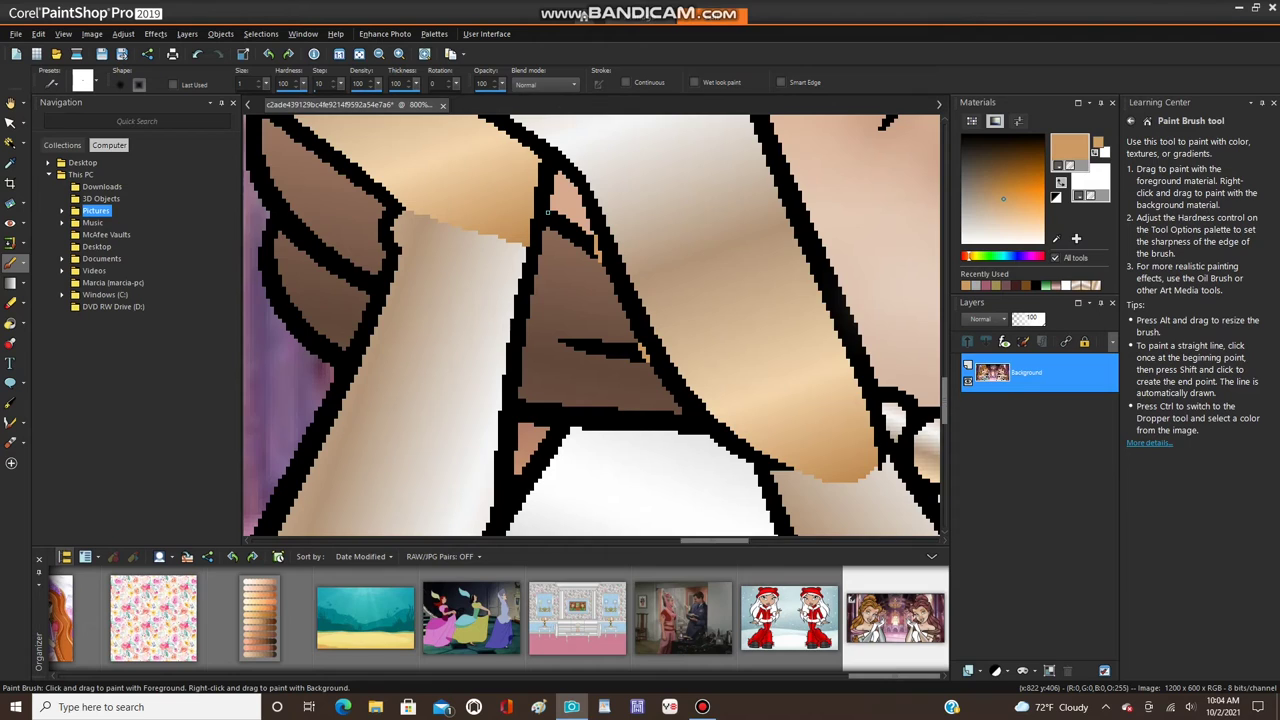
{"action": "scroll", "coordinate": [546, 212], "scroll_direction": "up", "scroll_amount": 1}
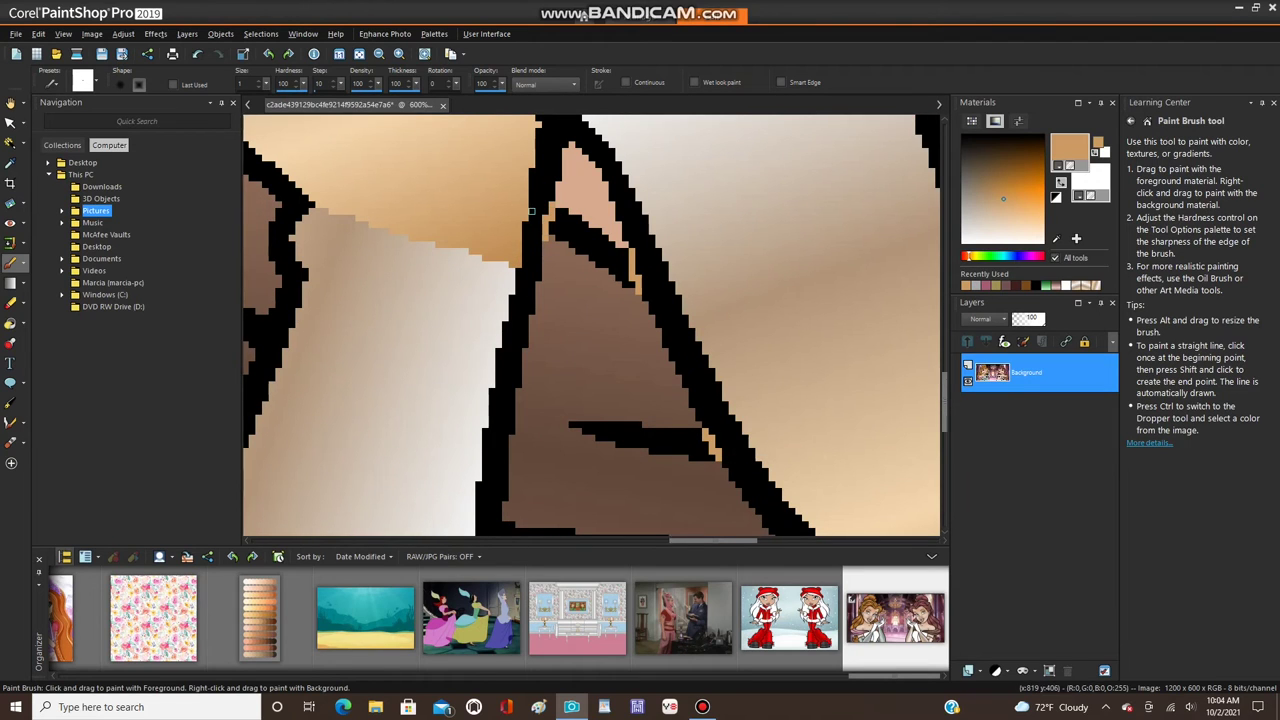
- Paint tan pixel breaks between the right woman's back glove outline and the shawl's lower edge and bodice edge
{"action": "scroll", "coordinate": [546, 237], "scroll_direction": "down", "scroll_amount": 4}
{"action": "scroll", "coordinate": [545, 364], "scroll_direction": "up", "scroll_amount": 4}
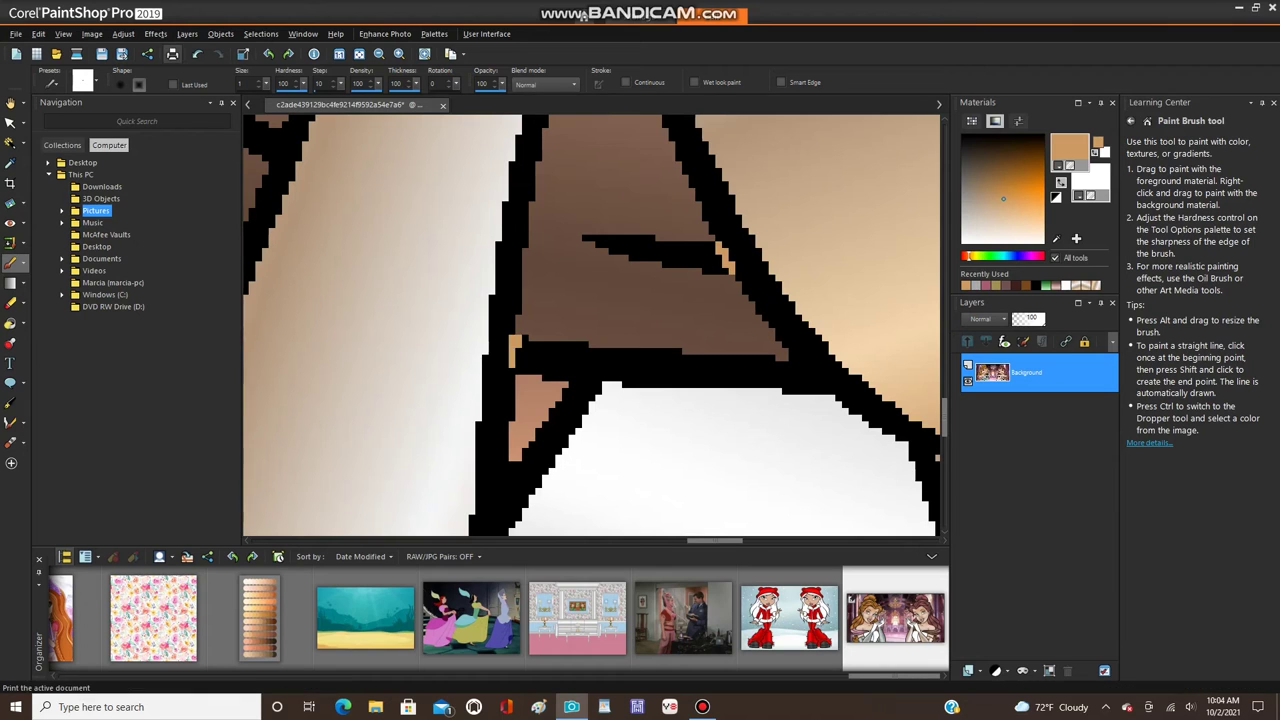
{"action": "left_click_drag", "start_coordinate": [511, 371], "coordinate": [509, 340]}
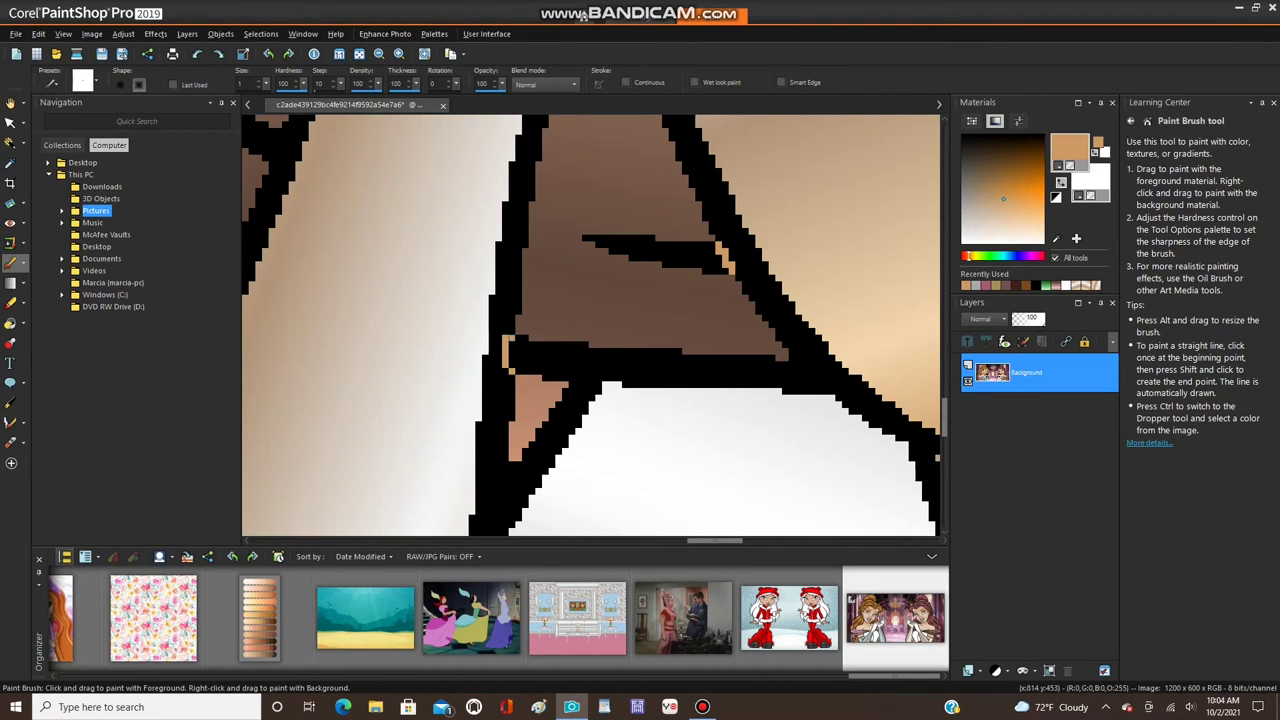
{"action": "scroll", "coordinate": [510, 340], "scroll_direction": "down", "scroll_amount": 2}
{"action": "scroll", "coordinate": [480, 425], "scroll_direction": "up", "scroll_amount": 2}
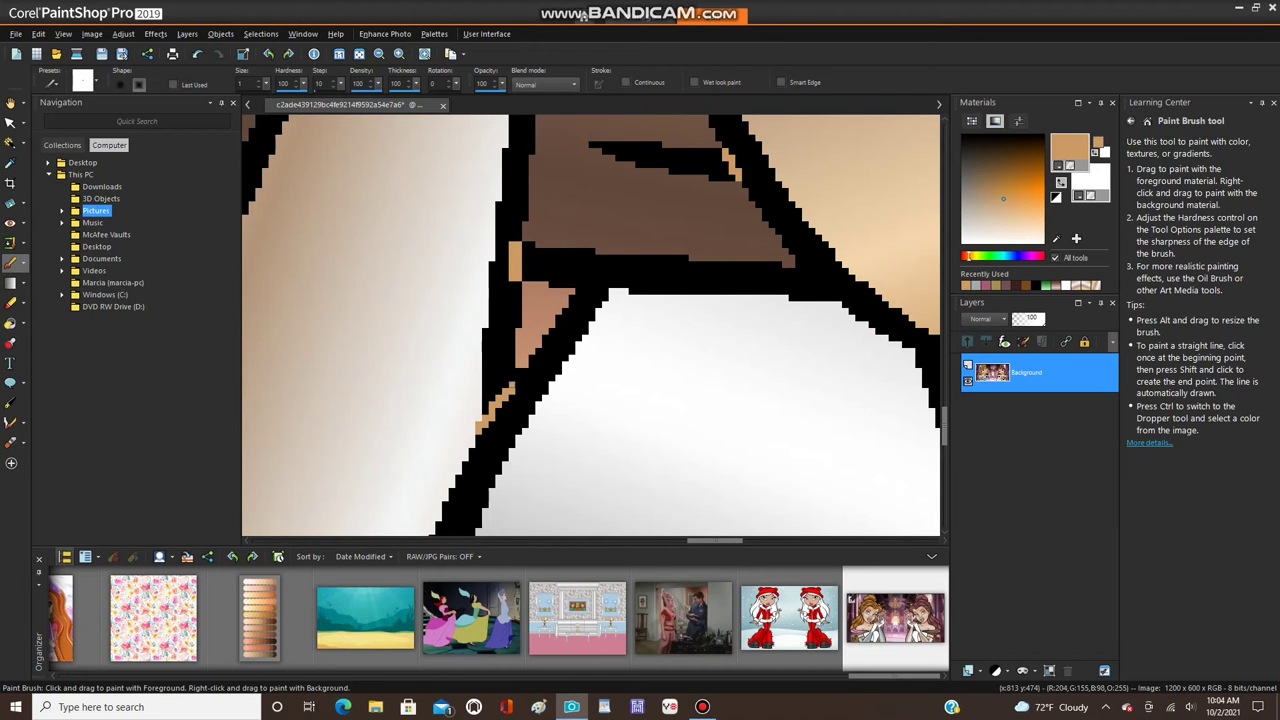
- Separate the right woman's upper glove cuff outline from the bodice and arm outlines with tan pixels
{"action": "scroll", "coordinate": [450, 306], "scroll_direction": "down", "scroll_amount": 3}
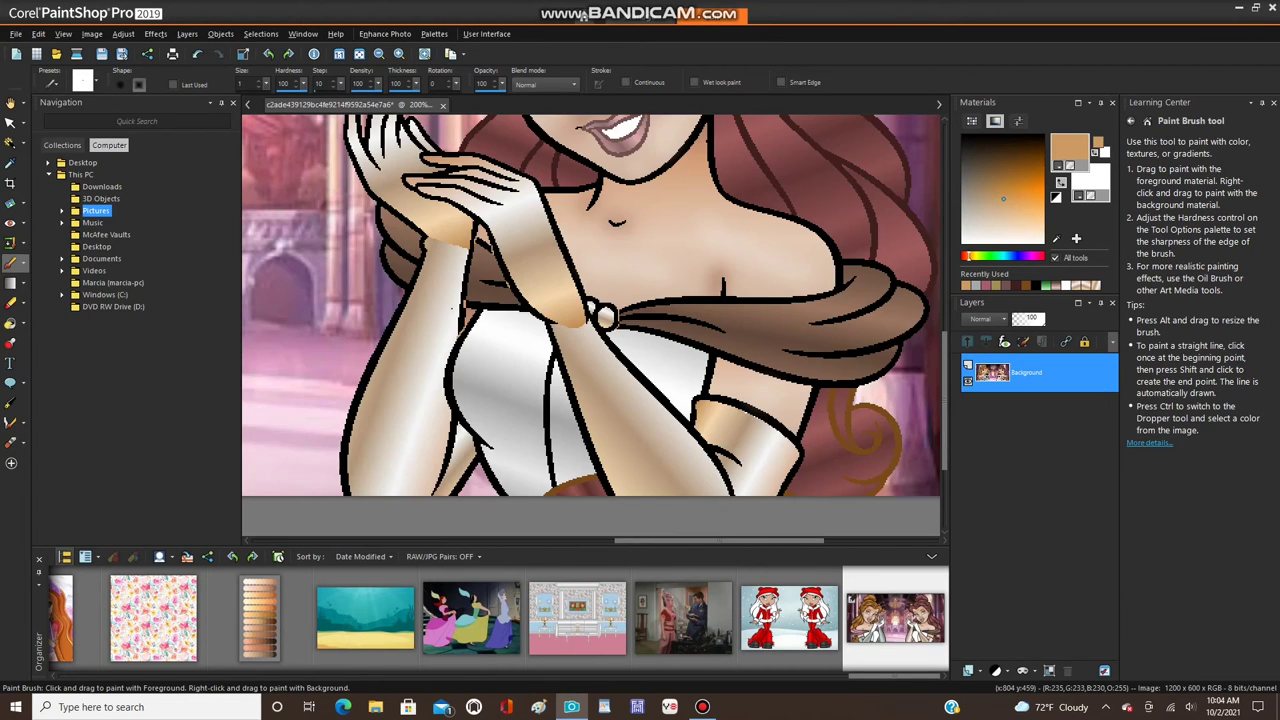
{"action": "scroll", "coordinate": [738, 400], "scroll_direction": "up", "scroll_amount": 4}
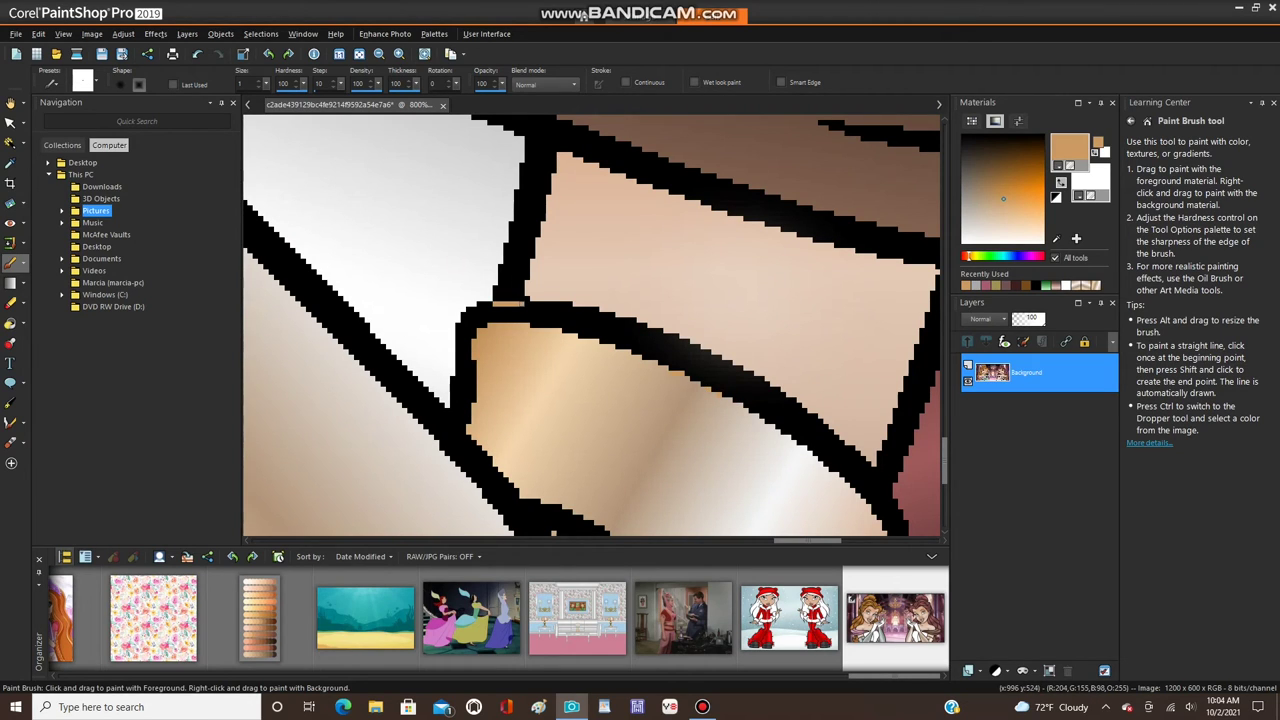
{"action": "scroll", "coordinate": [502, 299], "scroll_direction": "down", "scroll_amount": 3}
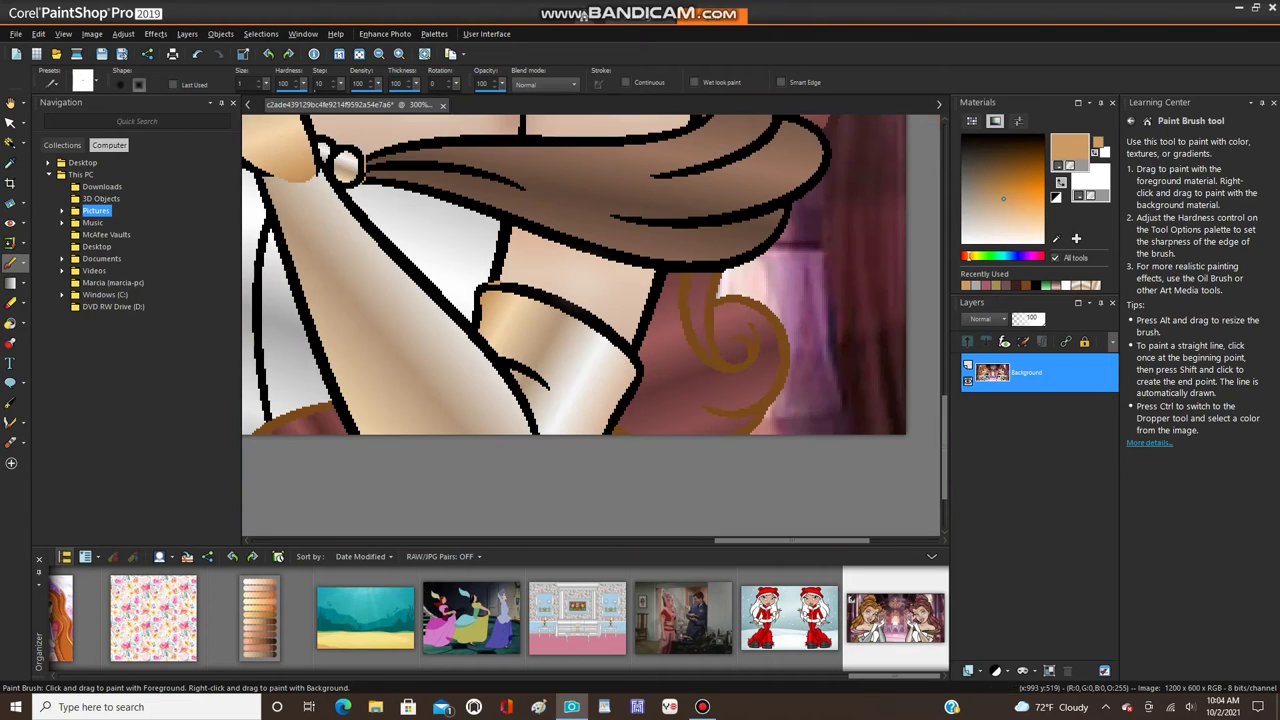
{"action": "scroll", "coordinate": [586, 362], "scroll_direction": "up", "scroll_amount": 3}
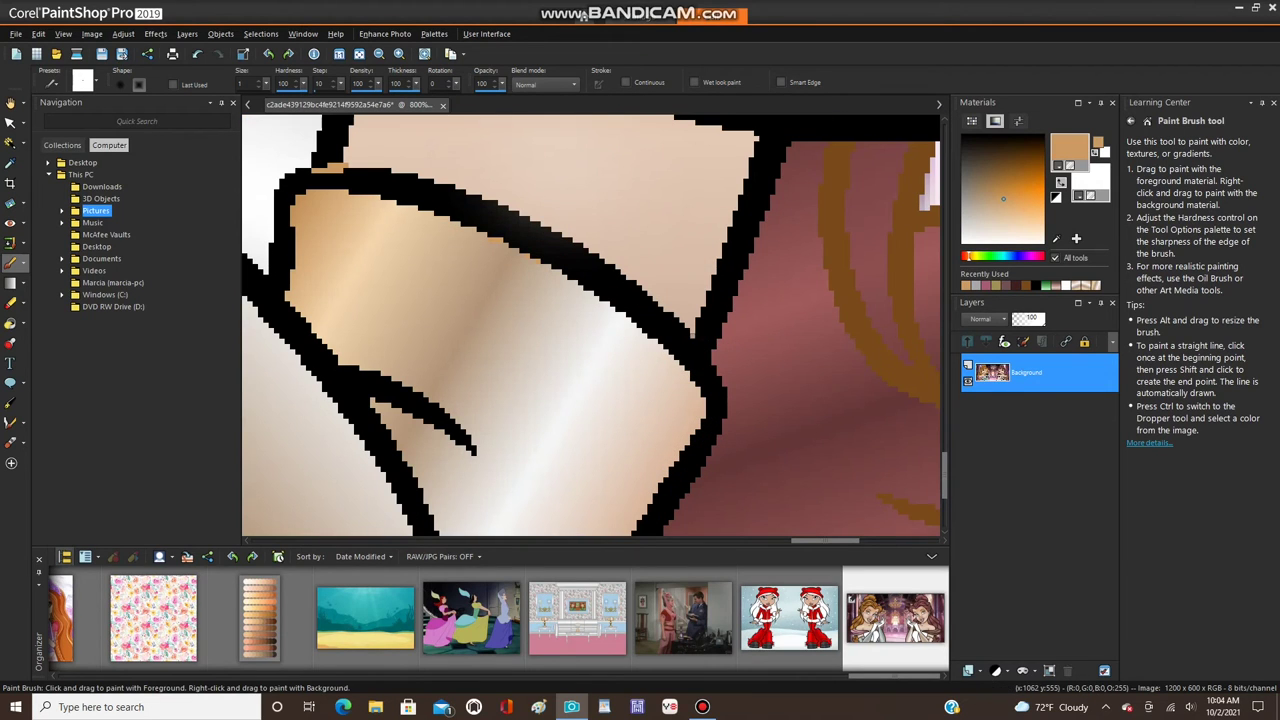
{"action": "scroll", "coordinate": [540, 308], "scroll_direction": "down", "scroll_amount": 2}
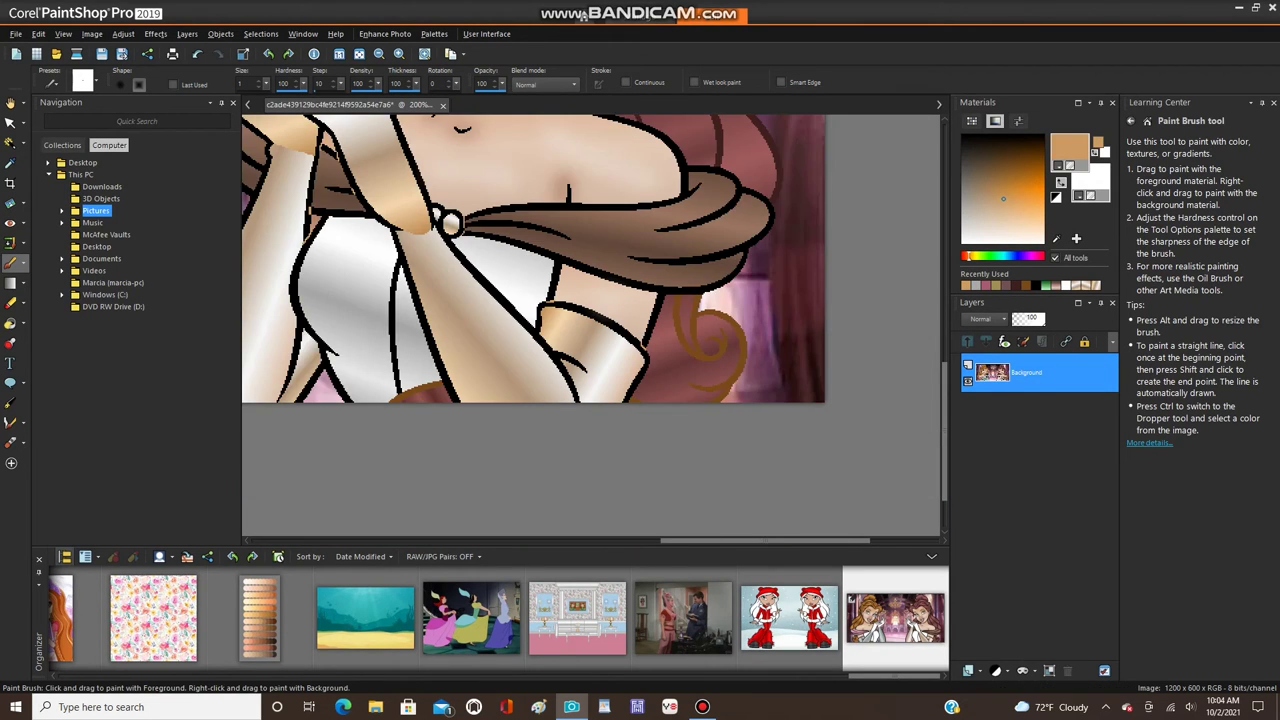
- Flood-fill the brown outlines of the right woman's lower hair curls and the hair below her bodice with dark maroon
{"action": "left_click", "coordinate": [1016, 286]}
{"action": "left_click", "coordinate": [11, 323]}
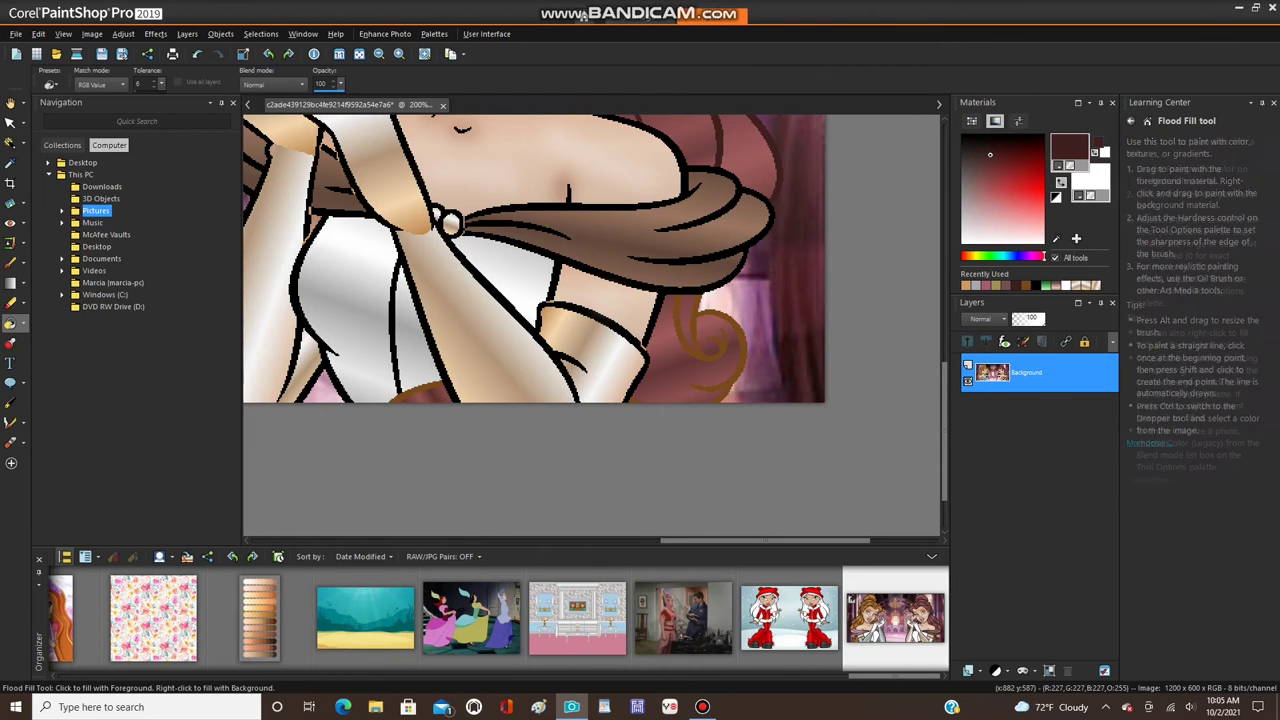
{"action": "left_click", "coordinate": [402, 395]}
{"action": "left_click", "coordinate": [689, 330]}
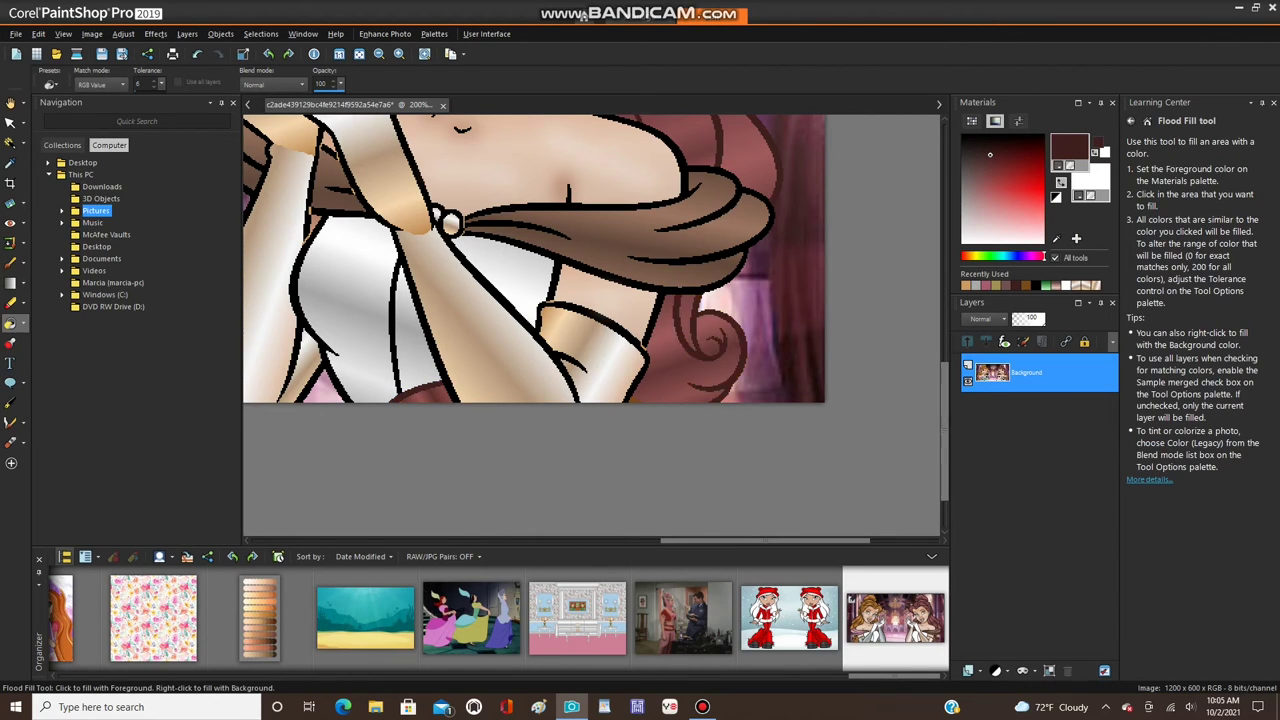
- Restore tan as the foreground colour and paint a break where the back glove meets the bodice near the image's lower edge
{"action": "left_click", "coordinate": [966, 286]}
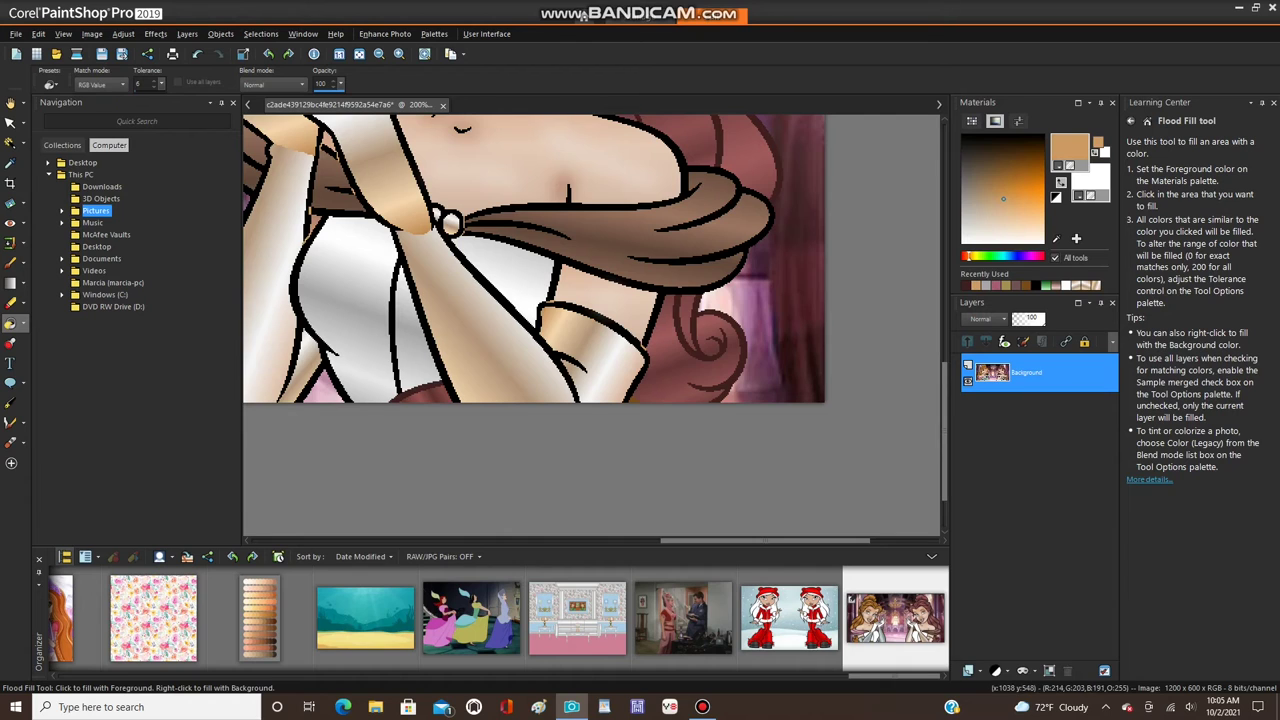
{"action": "scroll", "coordinate": [609, 334], "scroll_direction": "down", "scroll_amount": 2}
{"action": "left_click", "coordinate": [11, 263]}
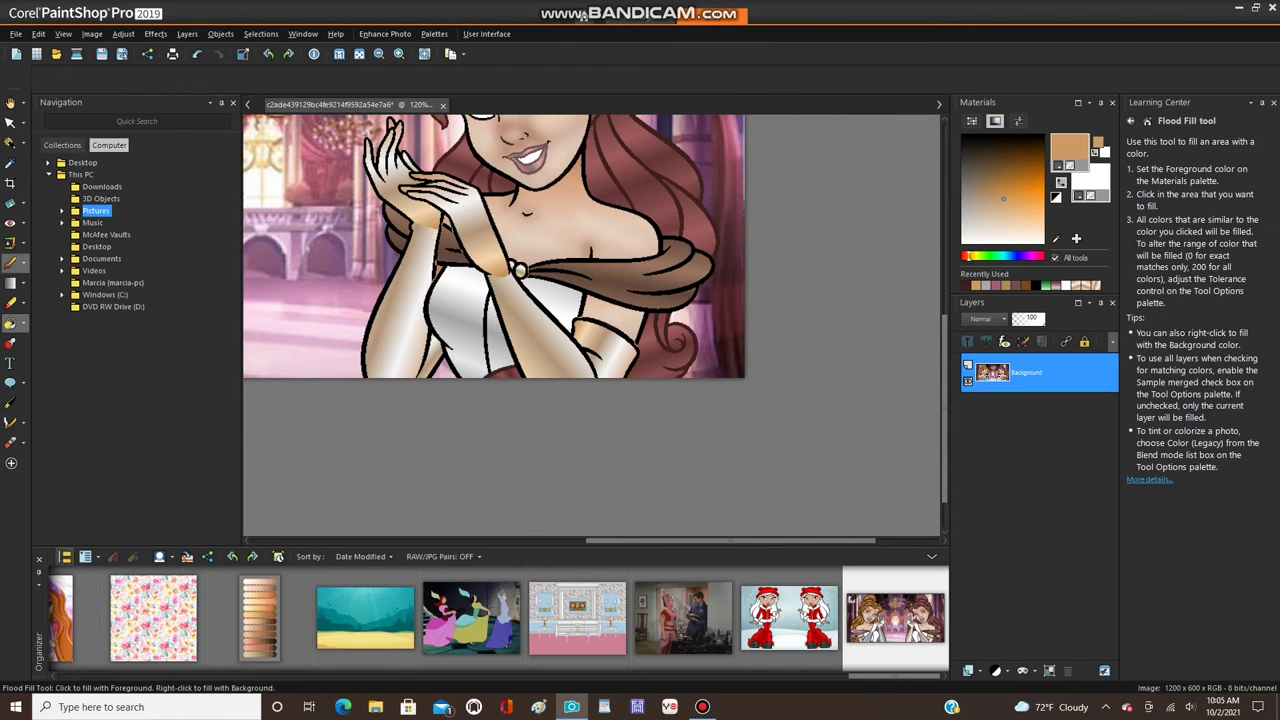
{"action": "scroll", "coordinate": [344, 350], "scroll_direction": "up", "scroll_amount": 5}
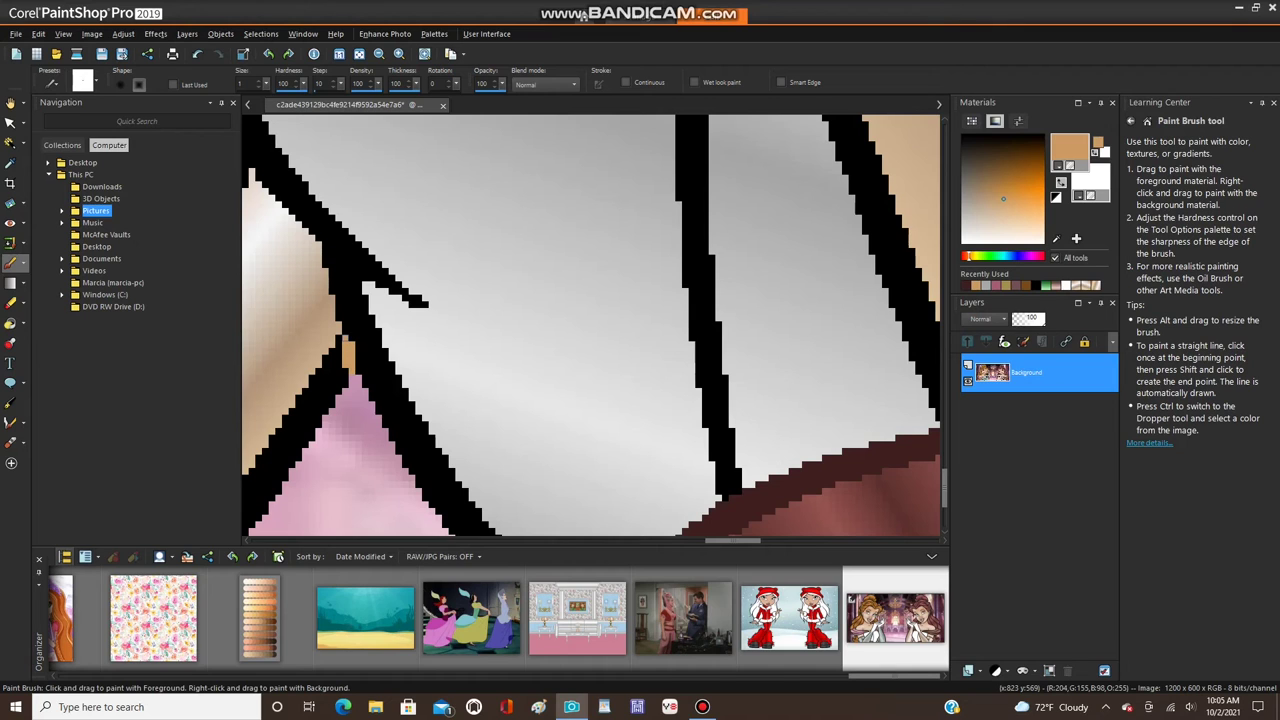
- Separate the front glove outline from the bodice's centre seam and the shawl's lower corner with tan pixels
{"action": "scroll", "coordinate": [509, 357], "scroll_direction": "down", "scroll_amount": 3}
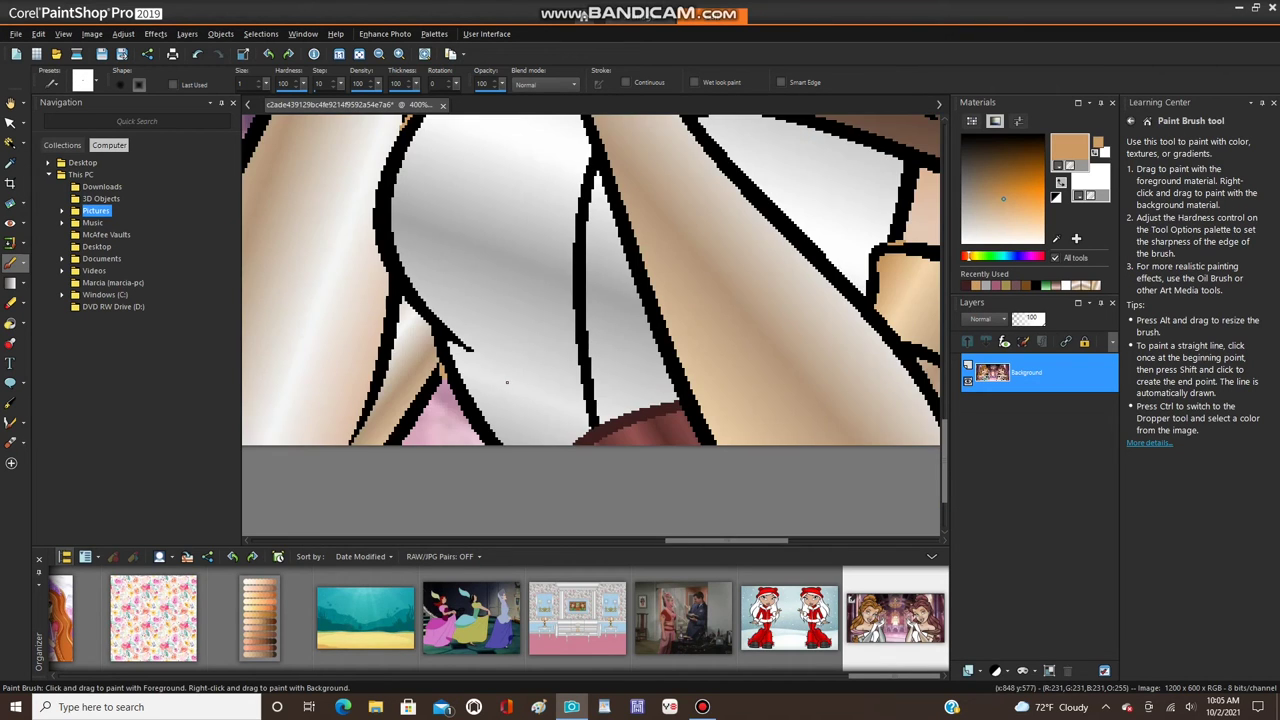
{"action": "scroll", "coordinate": [592, 248], "scroll_direction": "up", "scroll_amount": 2}
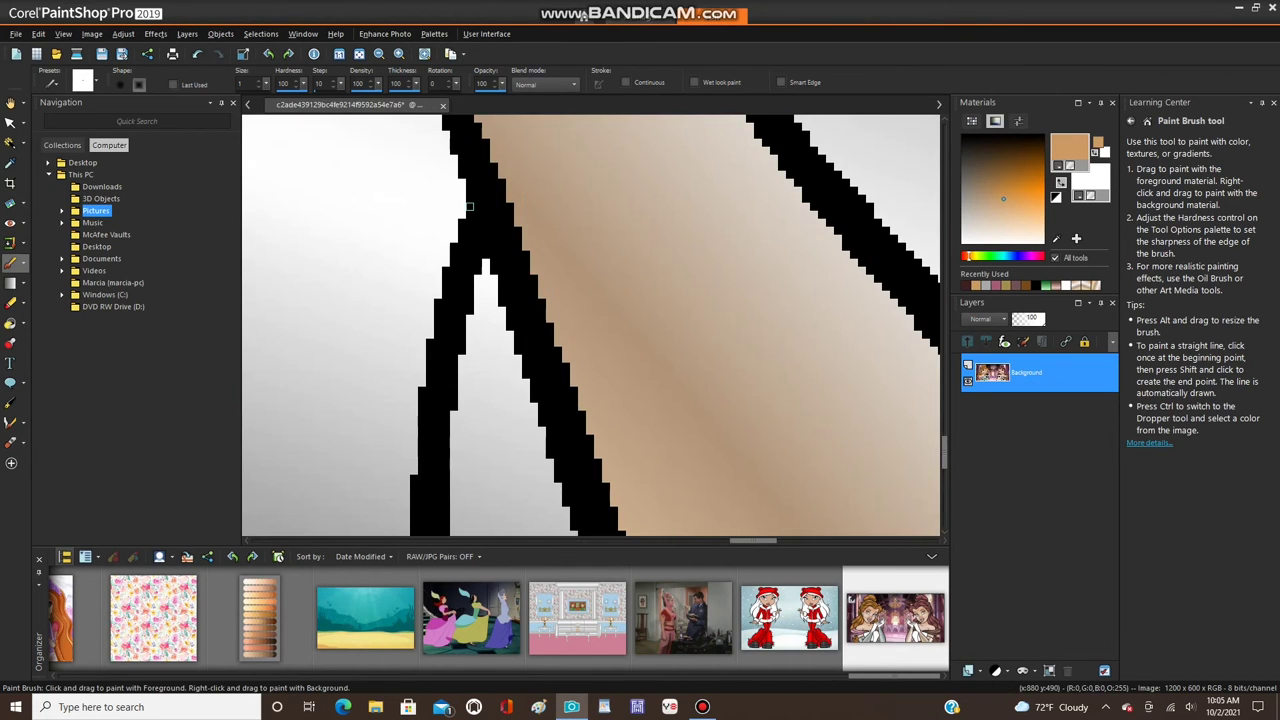
{"action": "left_click_drag", "start_coordinate": [468, 207], "coordinate": [487, 256]}
{"action": "scroll", "coordinate": [487, 256], "scroll_direction": "down", "scroll_amount": 4}
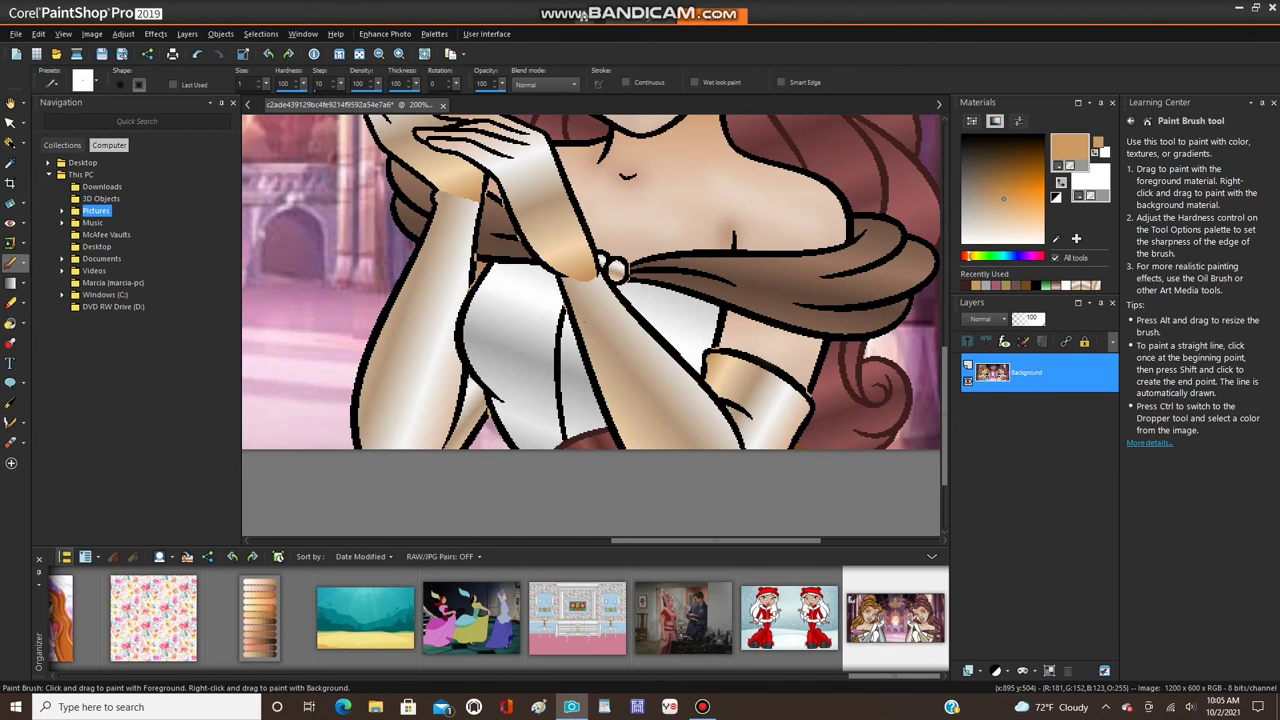
{"action": "scroll", "coordinate": [524, 258], "scroll_direction": "up", "scroll_amount": 3}
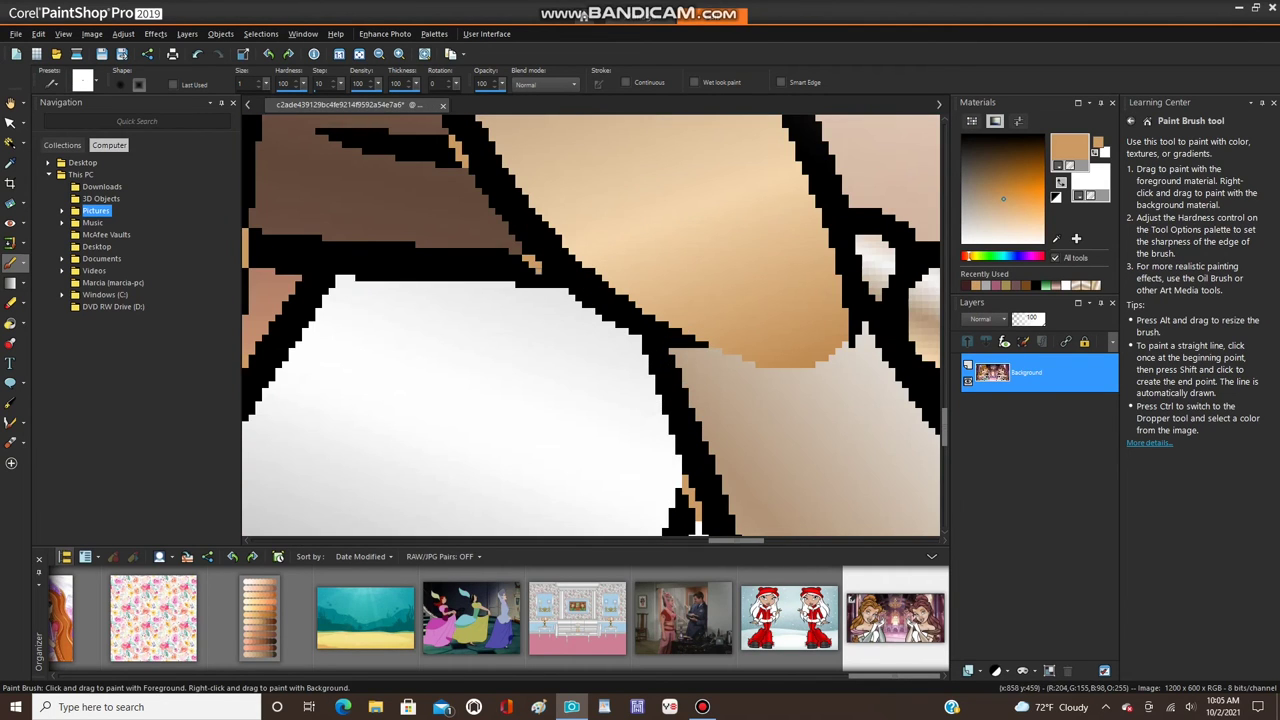
{"action": "scroll", "coordinate": [520, 255], "scroll_direction": "down", "scroll_amount": 5}
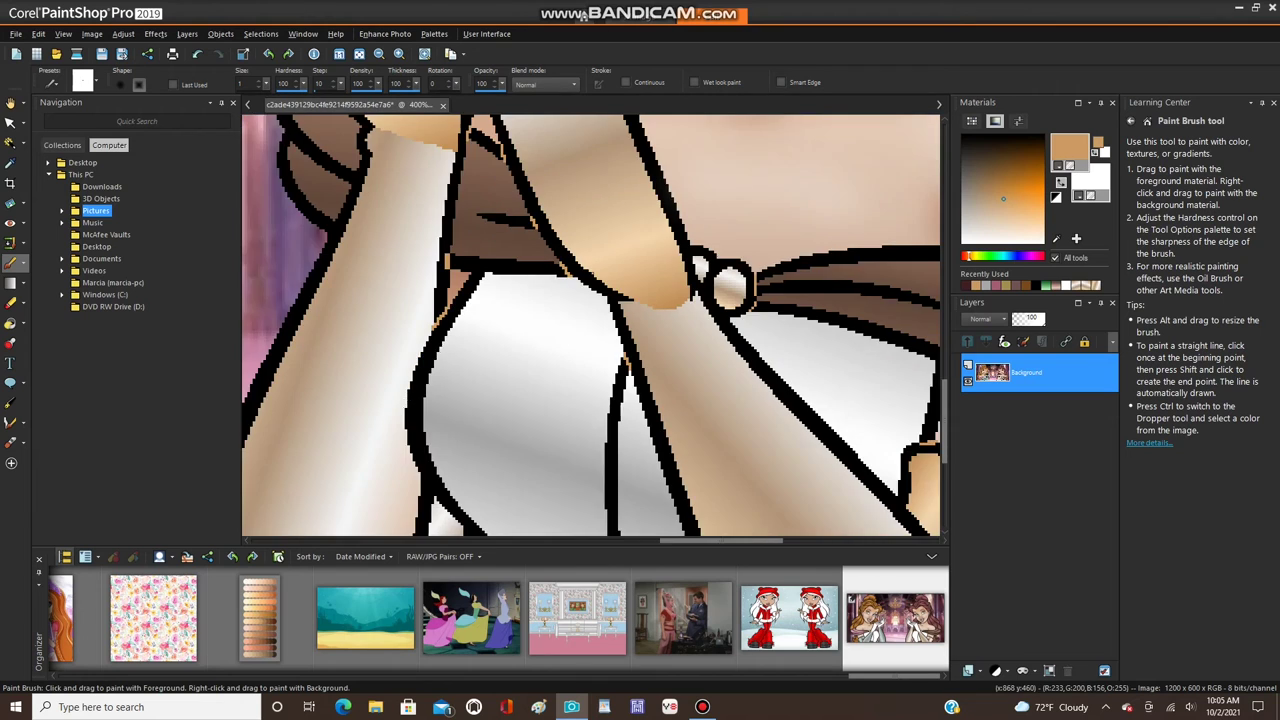
- Paint tan pixels between the front glove outline and the shoulder line below the hair
{"action": "scroll", "coordinate": [640, 215], "scroll_direction": "up", "scroll_amount": 4}
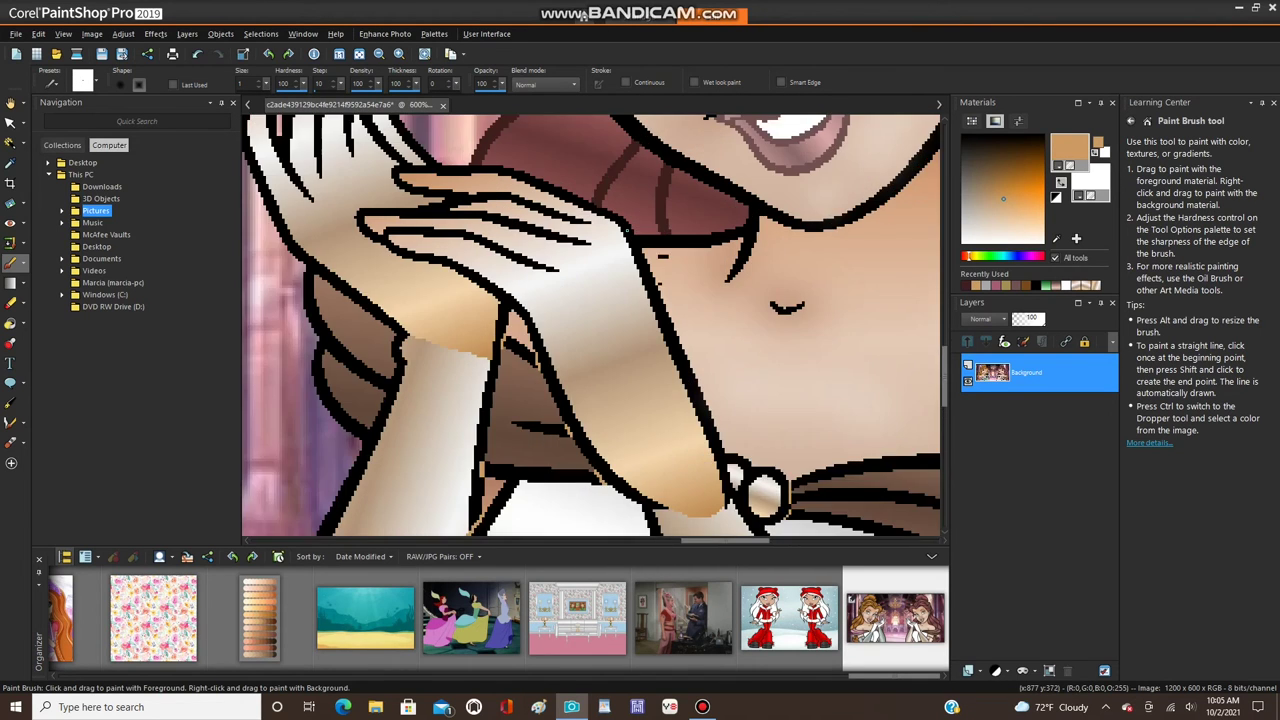
{"action": "left_click", "coordinate": [630, 253]}
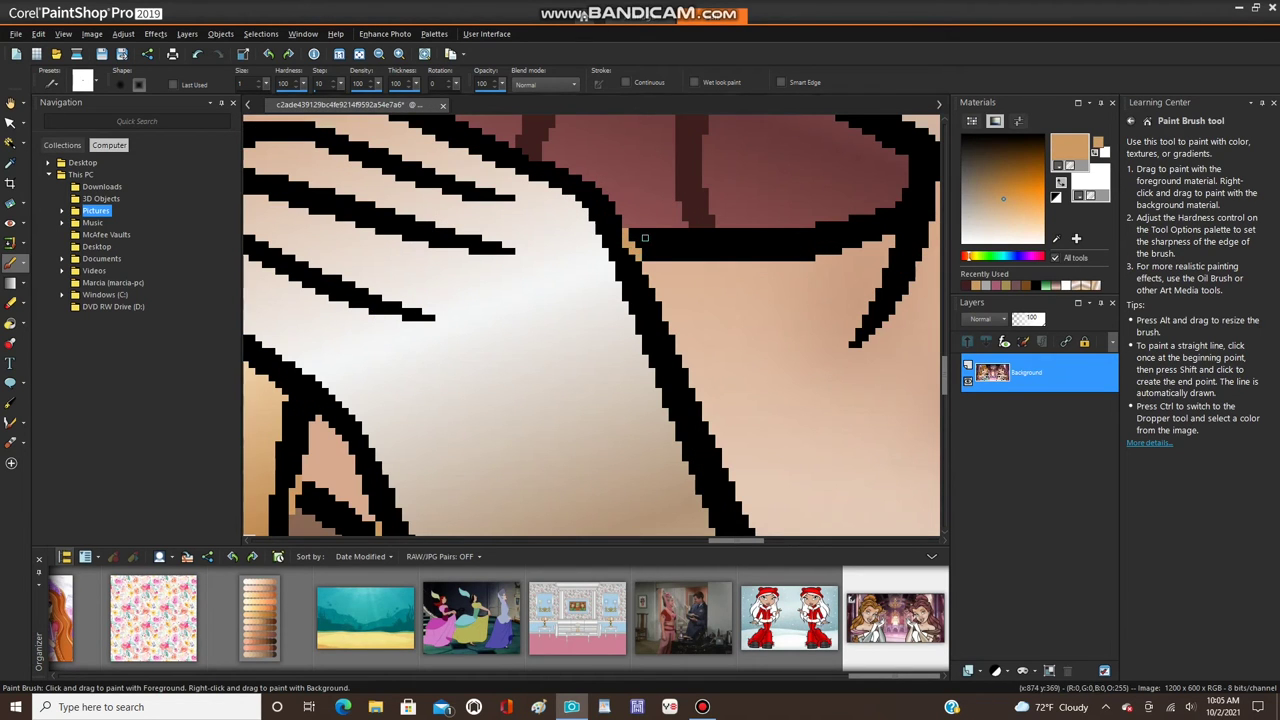
{"action": "scroll", "coordinate": [635, 244], "scroll_direction": "down", "scroll_amount": 3}
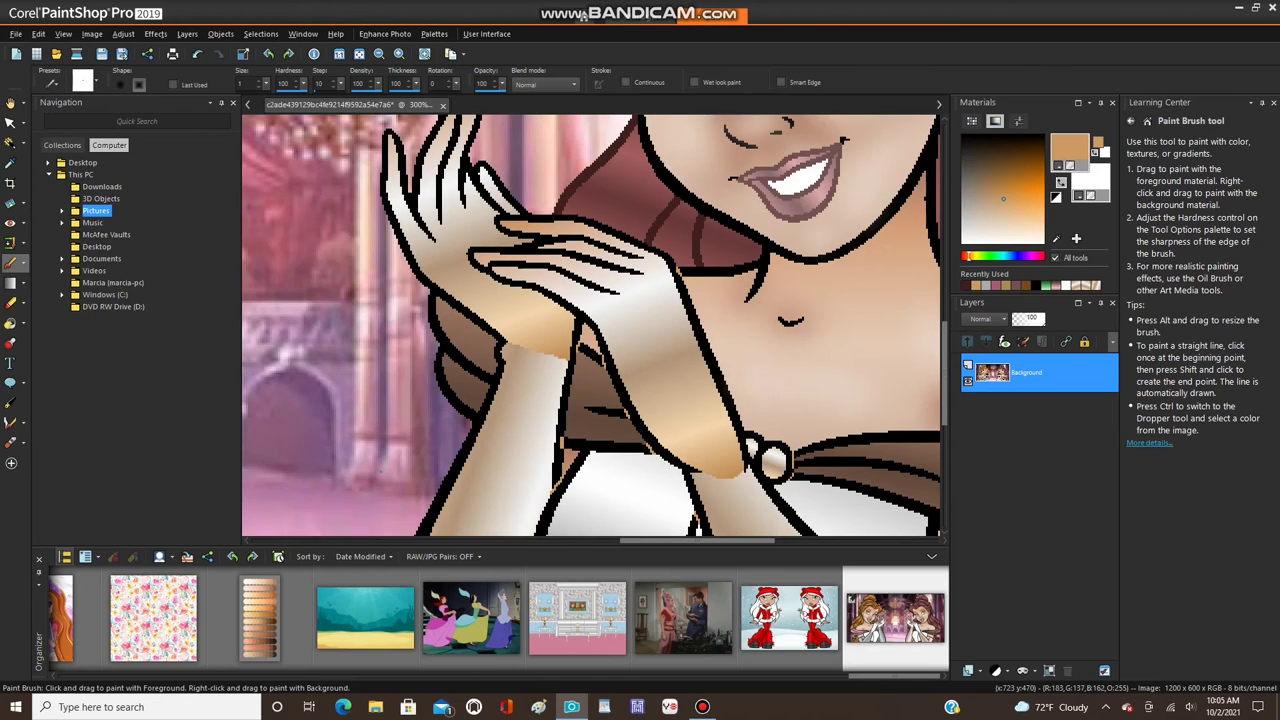
- Separate the back glove outline from the shawl folds and the shawl's upper edge behind the wrist with tan pixels
{"action": "scroll", "coordinate": [484, 357], "scroll_direction": "up", "scroll_amount": 3}
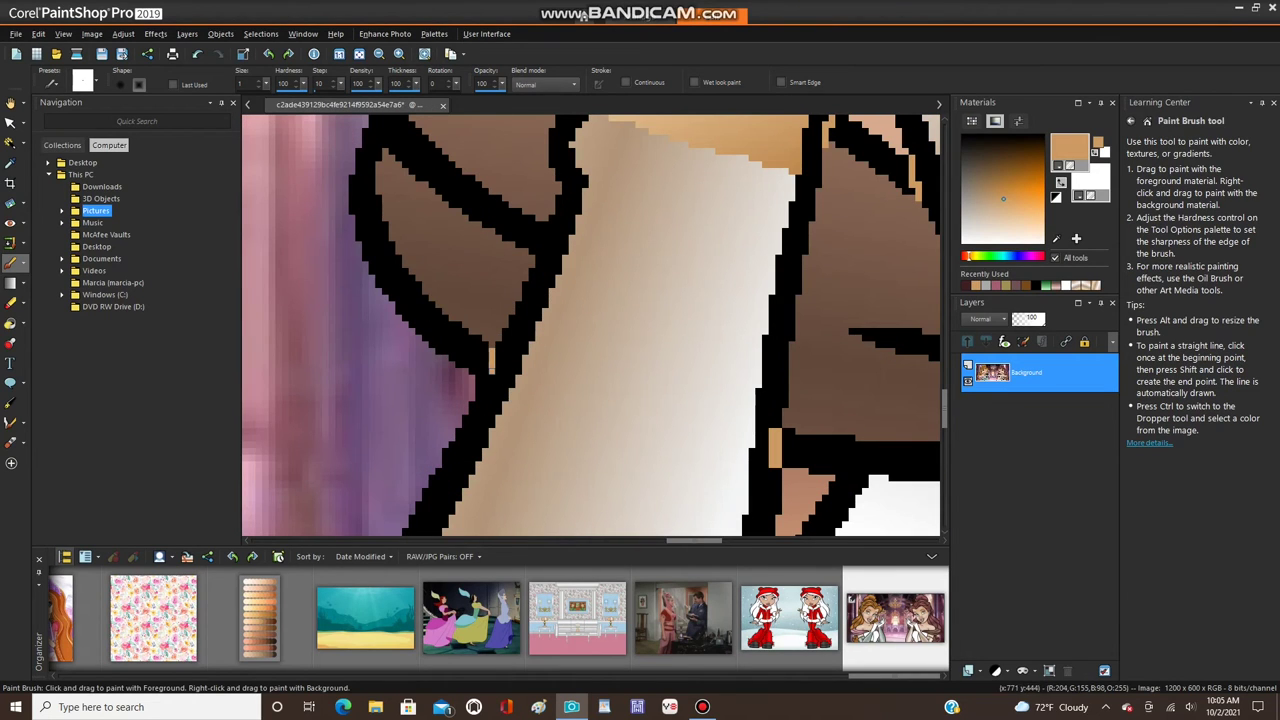
{"action": "left_click_drag", "start_coordinate": [551, 224], "coordinate": [548, 243]}
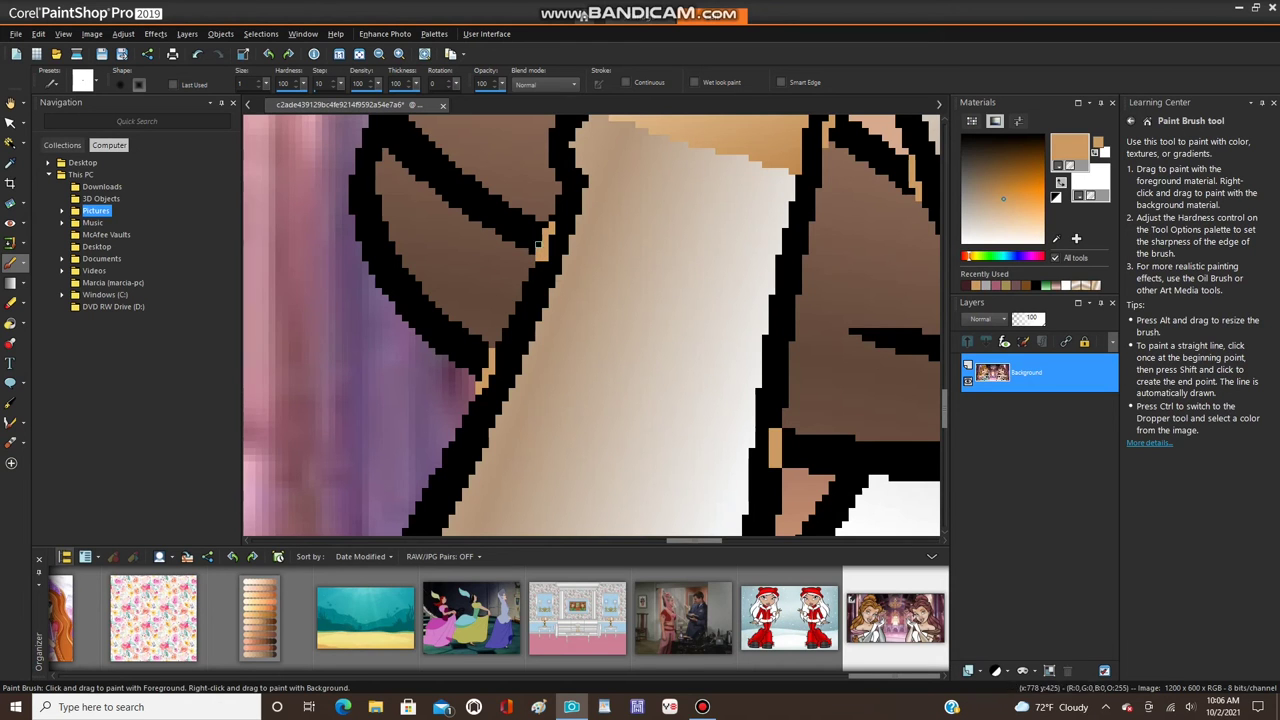
{"action": "scroll", "coordinate": [545, 245], "scroll_direction": "down", "scroll_amount": 3}
{"action": "scroll", "coordinate": [460, 170], "scroll_direction": "up", "scroll_amount": 3}
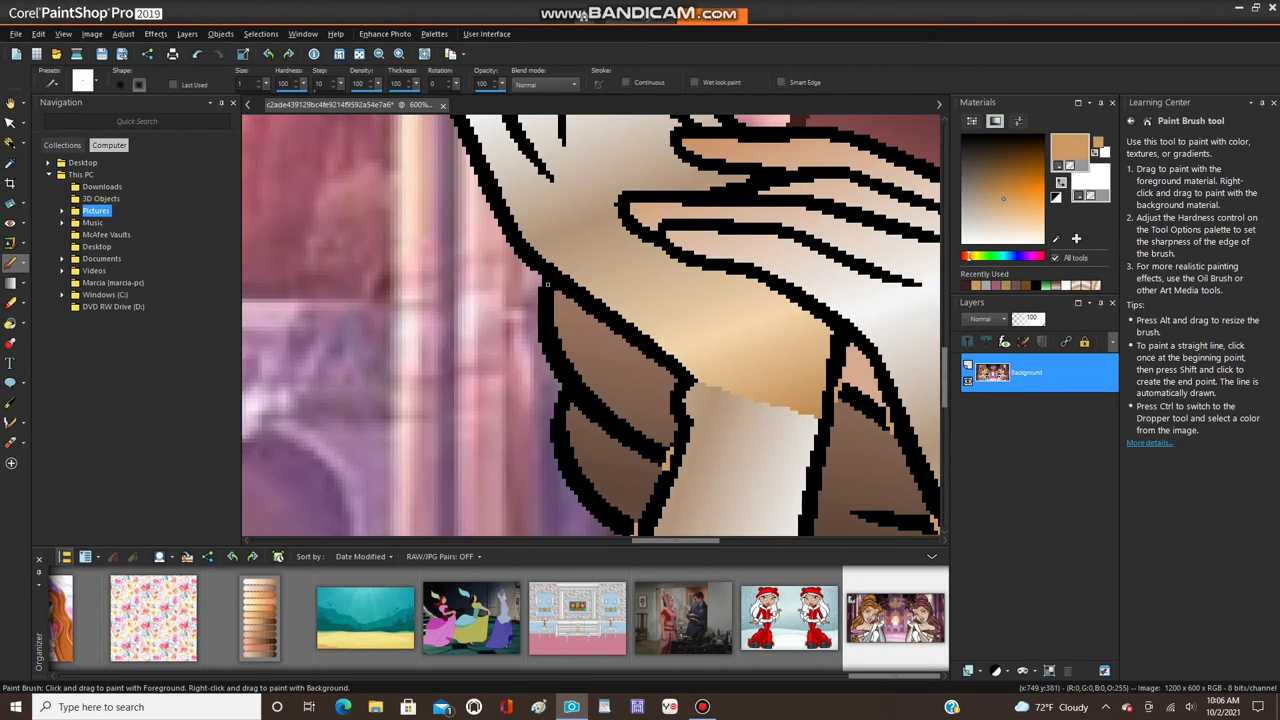
{"action": "scroll", "coordinate": [547, 284], "scroll_direction": "up", "scroll_amount": 1}
{"action": "scroll", "coordinate": [547, 287], "scroll_direction": "down", "scroll_amount": 6}
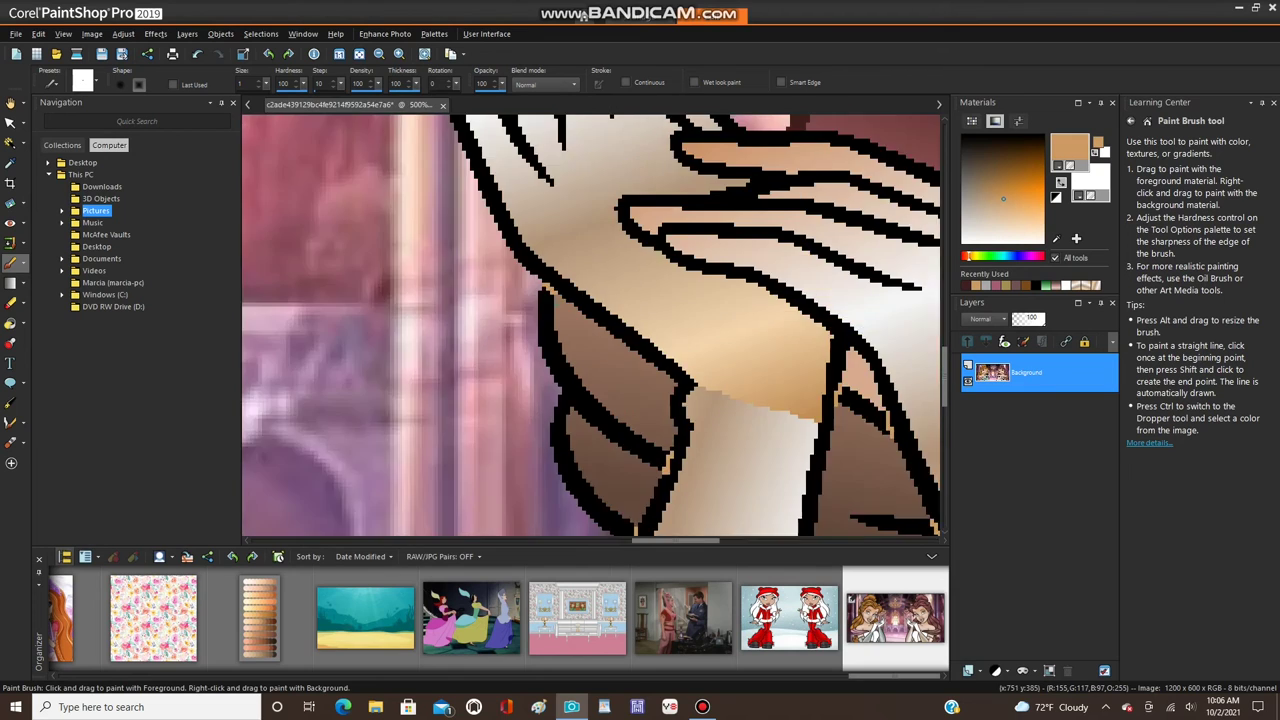
- Flood-fill the black outlines of the right woman's gloves, fingers and brooch with tan
{"action": "scroll", "coordinate": [790, 415], "scroll_direction": "up", "scroll_amount": 3}
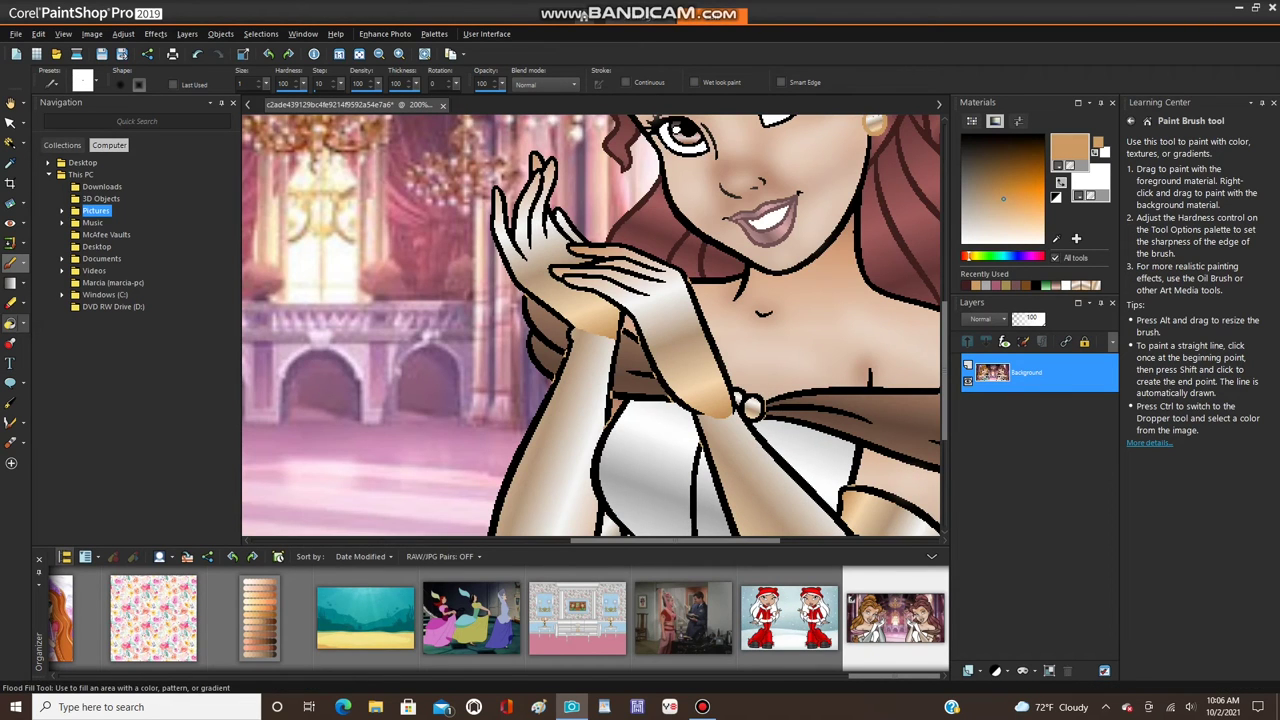
{"action": "left_click", "coordinate": [10, 323]}
{"action": "scroll", "coordinate": [652, 314], "scroll_direction": "up", "scroll_amount": 1}
{"action": "scroll", "coordinate": [805, 432], "scroll_direction": "up", "scroll_amount": 2}
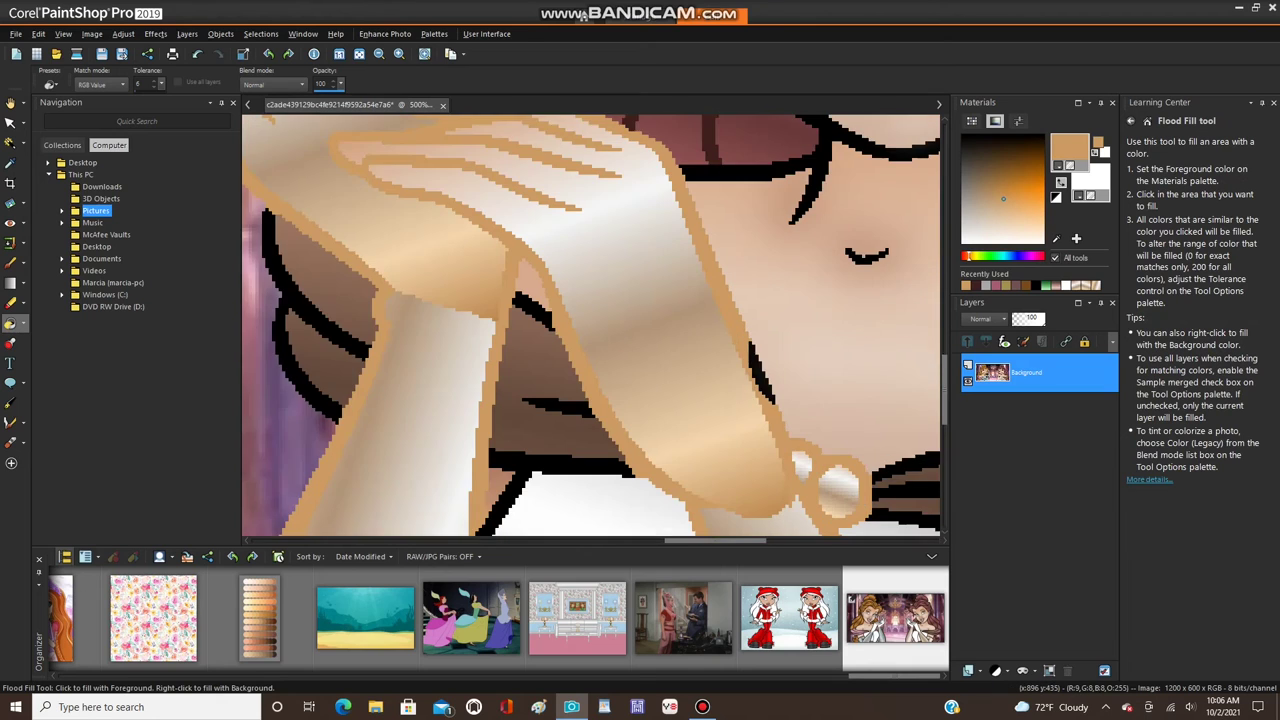
- Flood-fill the remaining black outline pieces of the right woman's upper glove cuff with tan
{"action": "scroll", "coordinate": [663, 332], "scroll_direction": "down", "scroll_amount": 3}
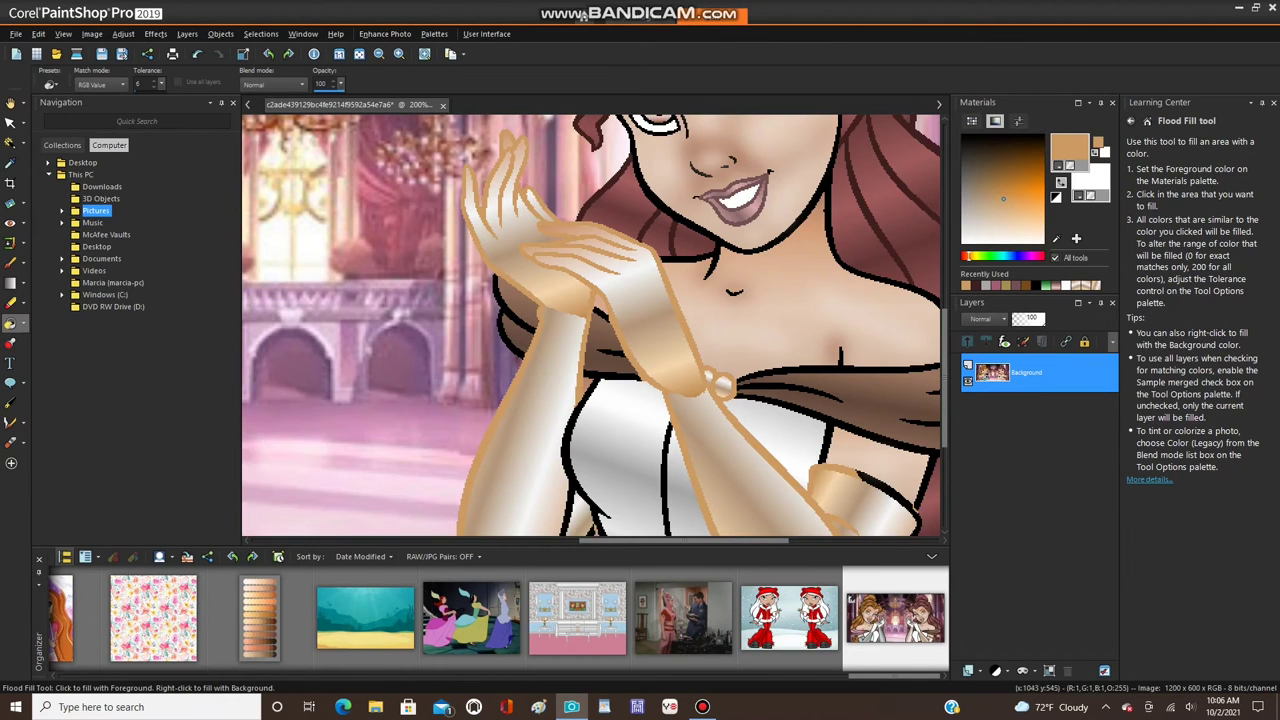
{"action": "left_click", "coordinate": [917, 514]}
{"action": "scroll", "coordinate": [880, 491], "scroll_direction": "up", "scroll_amount": 6}
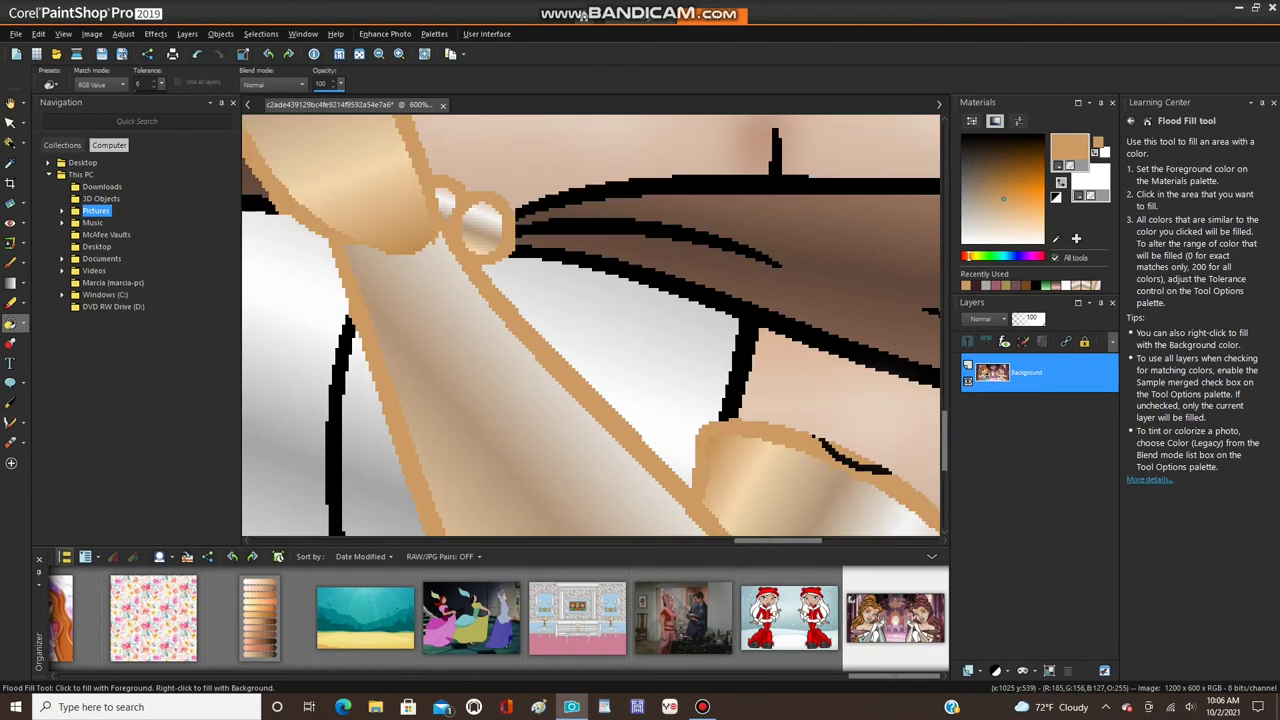
{"action": "scroll", "coordinate": [880, 491], "scroll_direction": "down", "scroll_amount": 8}
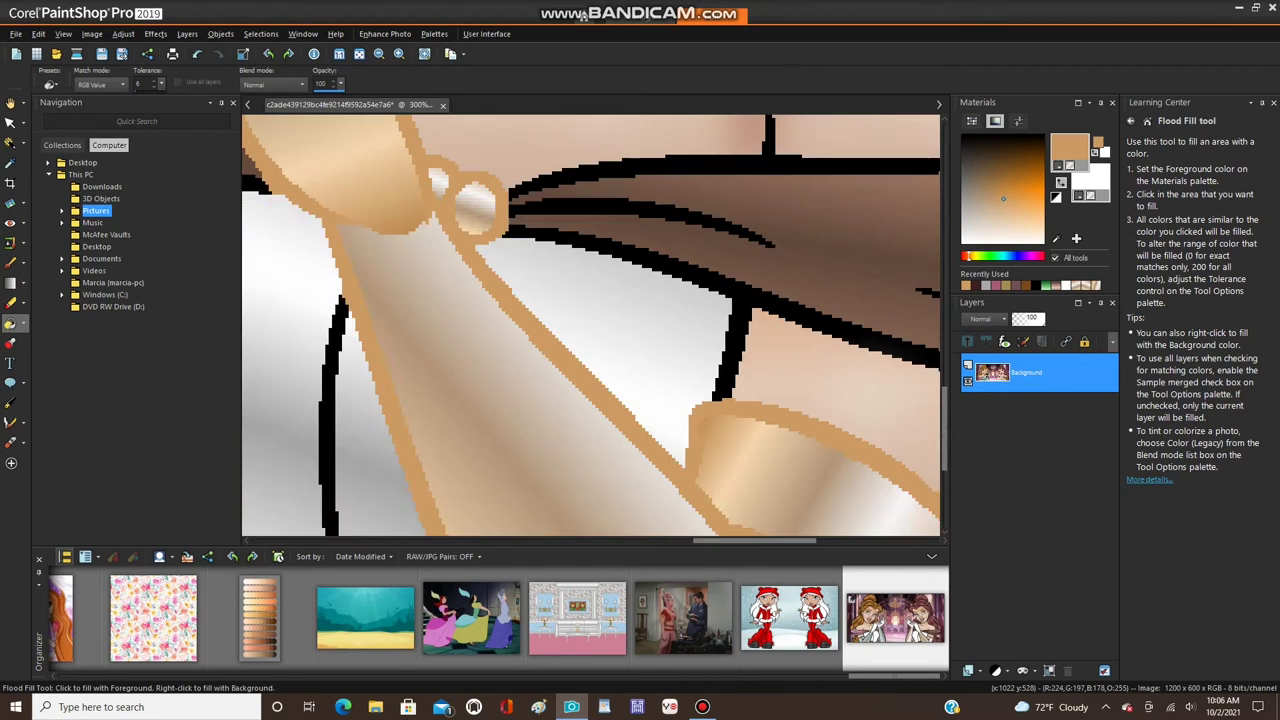
- Separate the right woman's inner sleeve line from the bodice outline with tan pixels and flood-fill that line with tan
{"action": "scroll", "coordinate": [640, 431], "scroll_direction": "up", "scroll_amount": 5}
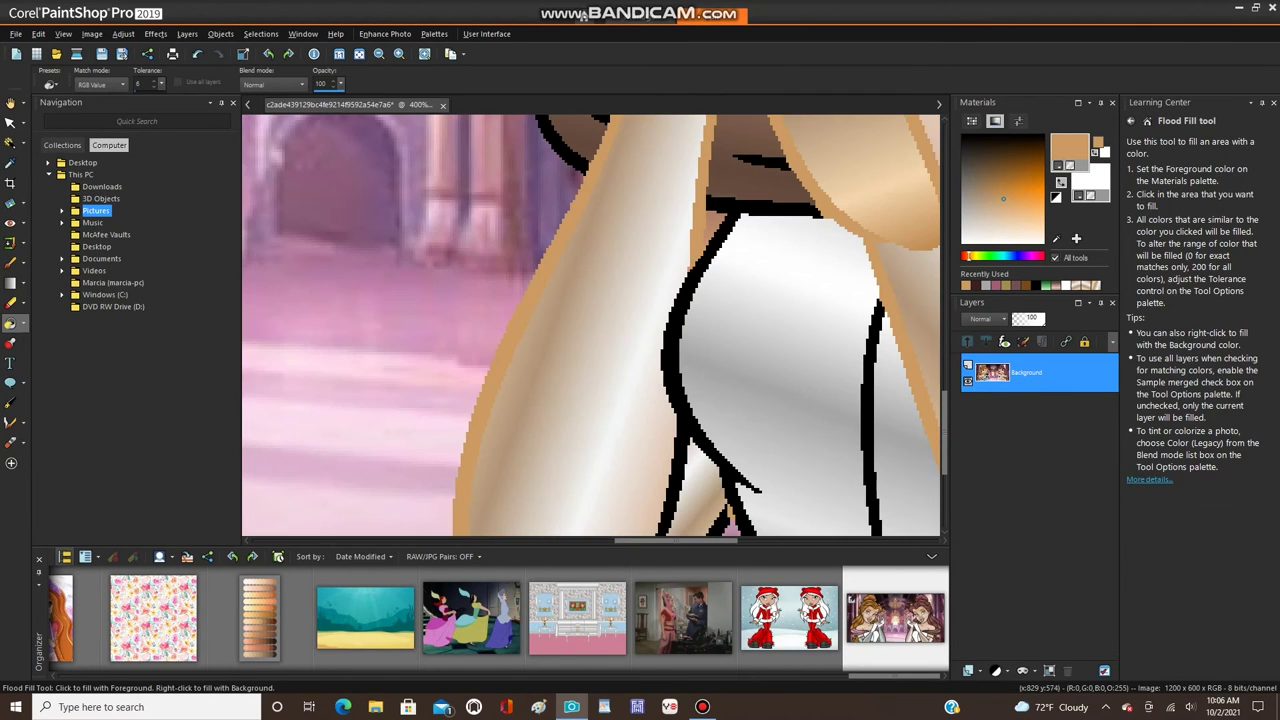
{"action": "key", "text": "b"}
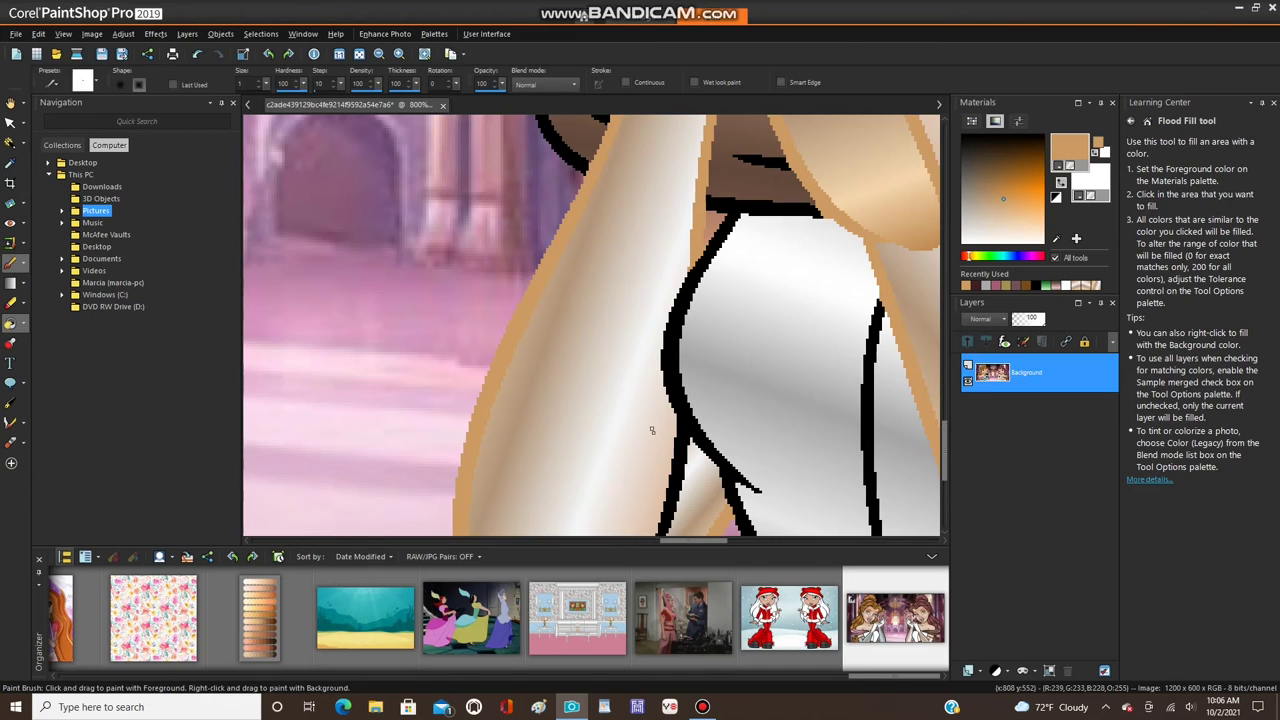
{"action": "scroll", "coordinate": [677, 423], "scroll_direction": "up", "scroll_amount": 4}
{"action": "left_click_drag", "start_coordinate": [645, 350], "coordinate": [652, 374]}
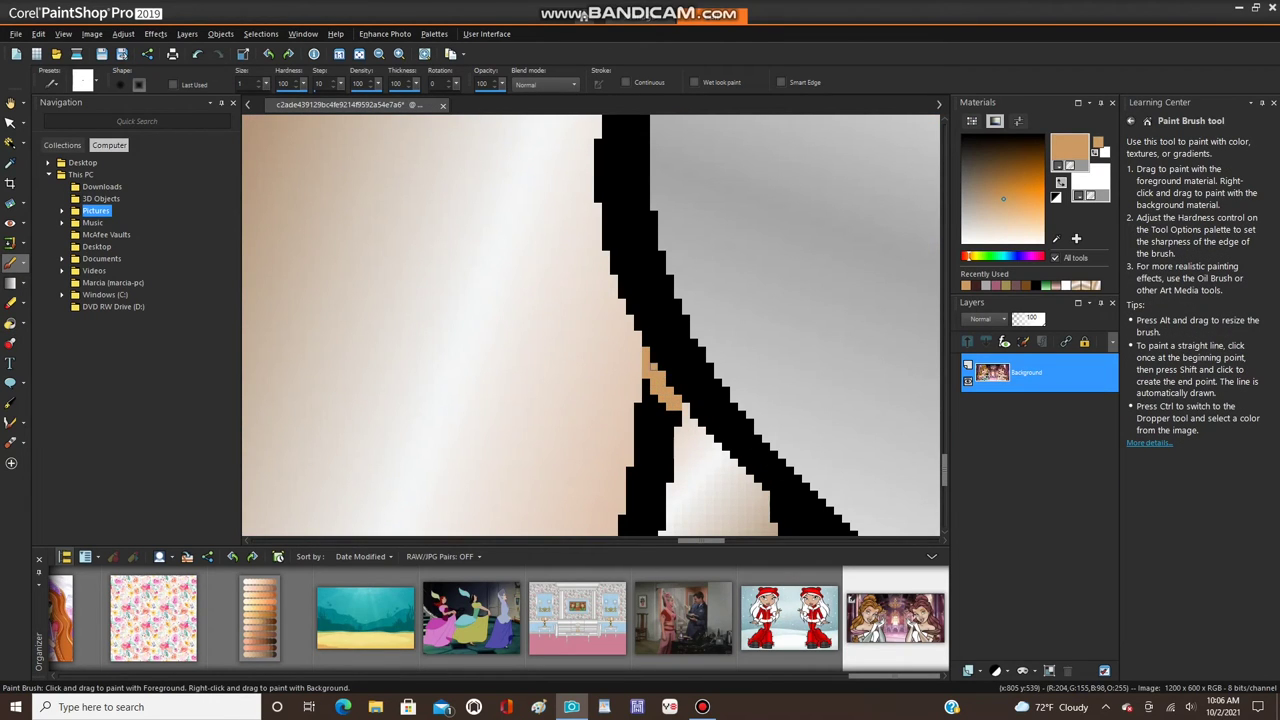
{"action": "left_click", "coordinate": [10, 323]}
{"action": "left_click", "coordinate": [653, 439]}
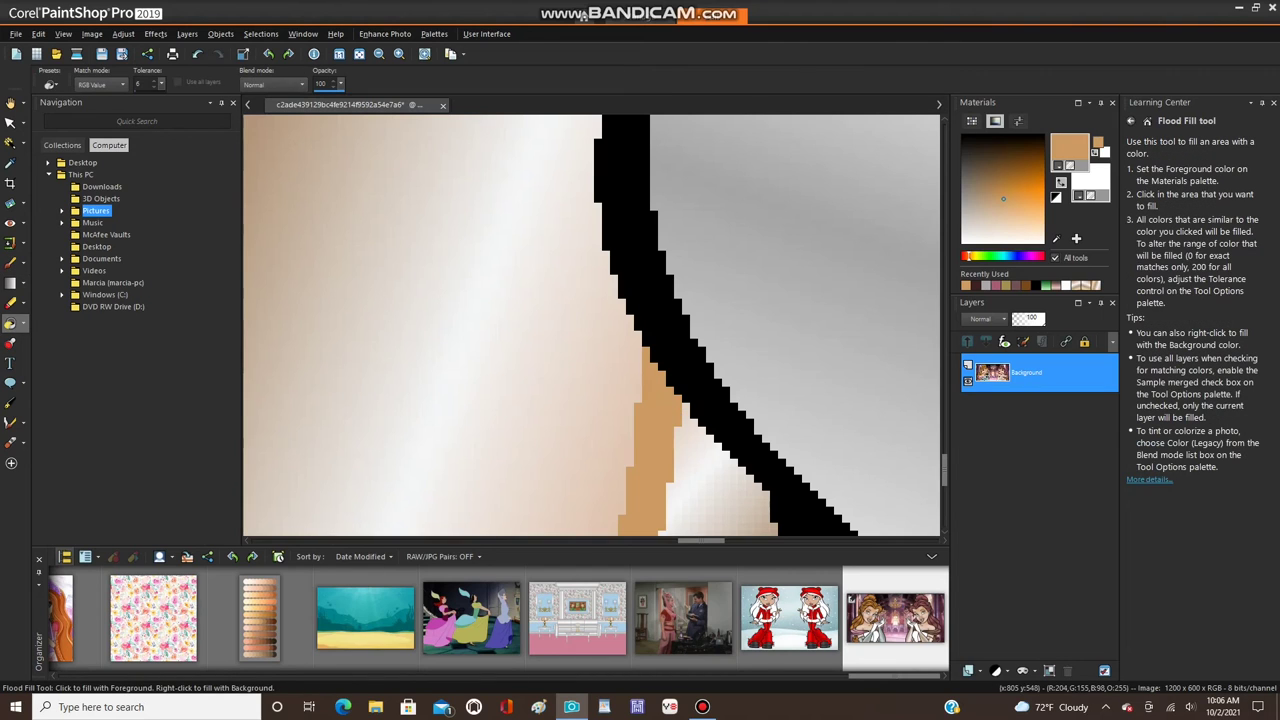
{"action": "scroll", "coordinate": [669, 345], "scroll_direction": "down", "scroll_amount": 6}
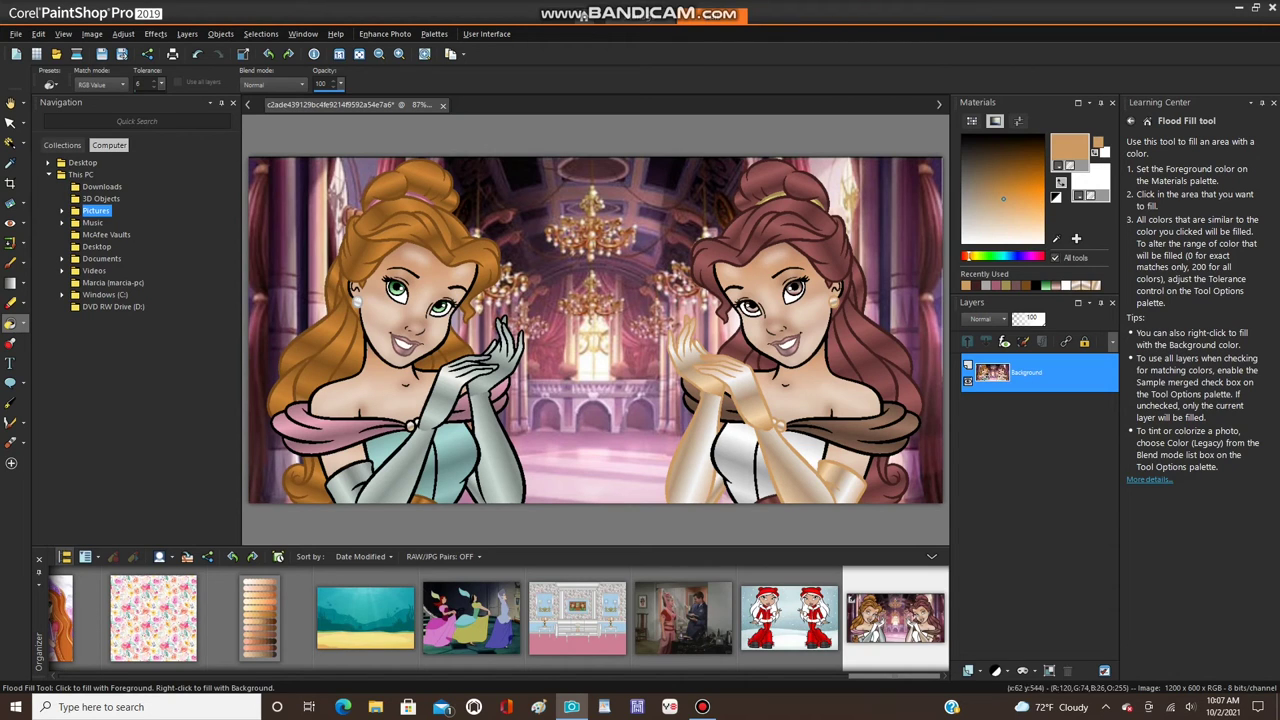
- Separate the left woman's brooch outline from the glove and the shawl folds with tan pixels
{"action": "scroll", "coordinate": [491, 272], "scroll_direction": "up", "scroll_amount": 5}
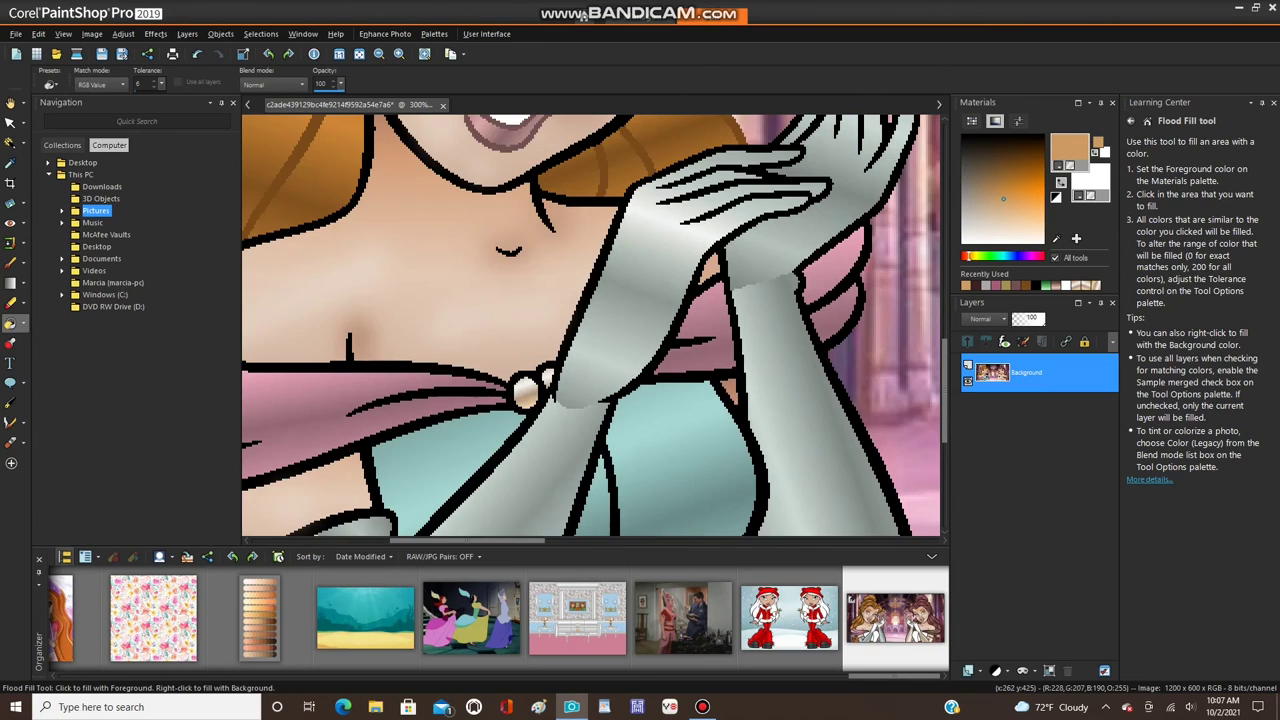
{"action": "scroll", "coordinate": [505, 385], "scroll_direction": "up", "scroll_amount": 4}
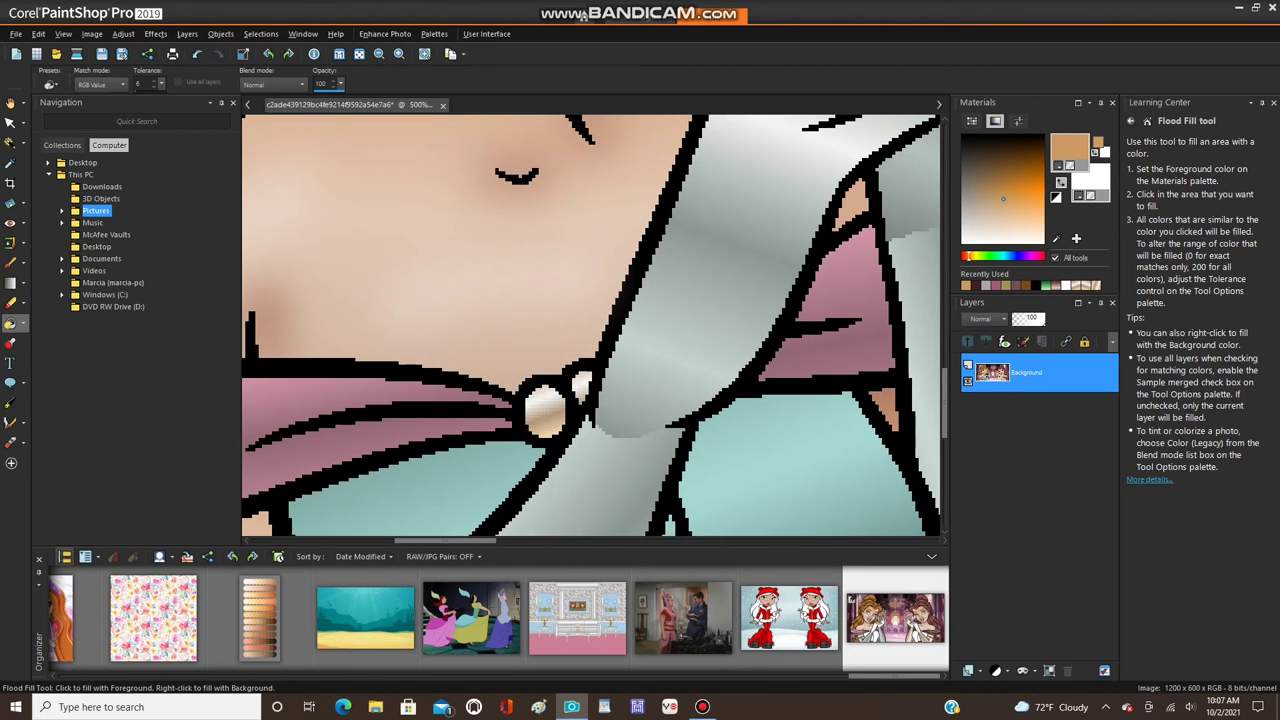
{"action": "key", "text": "b"}
{"action": "scroll", "coordinate": [575, 400], "scroll_direction": "up", "scroll_amount": 2}
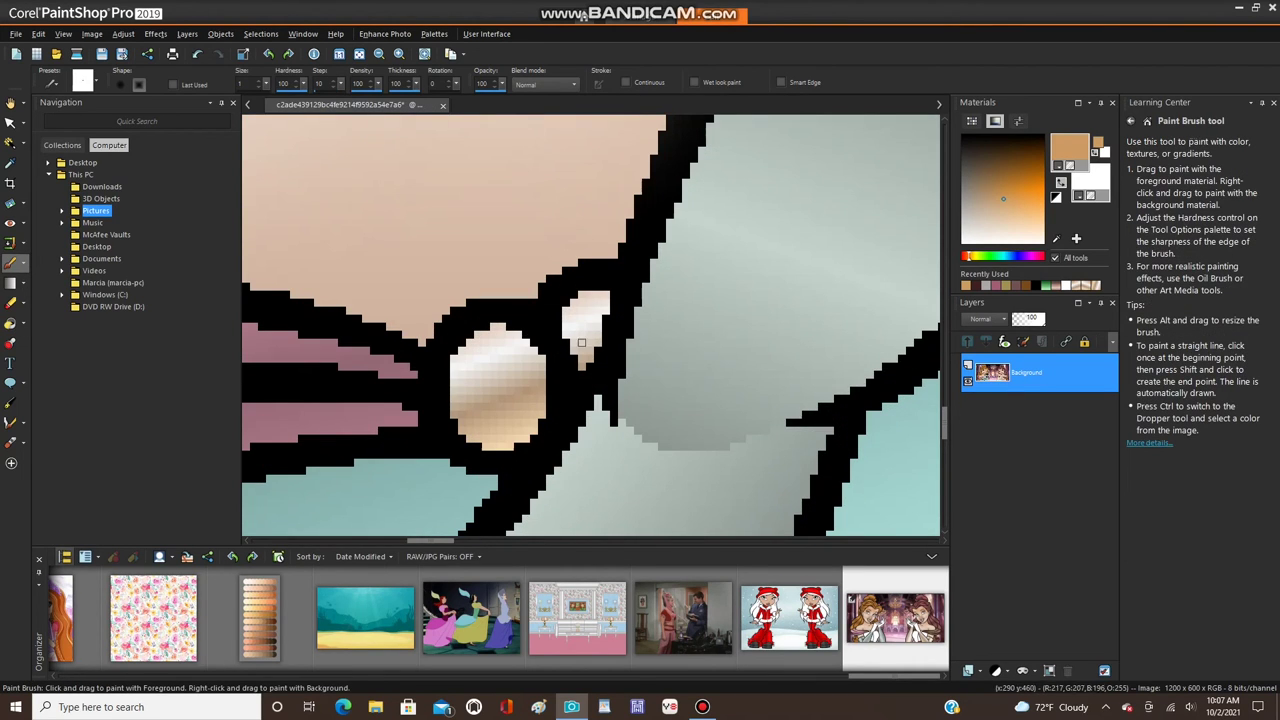
{"action": "left_click", "coordinate": [613, 262]}
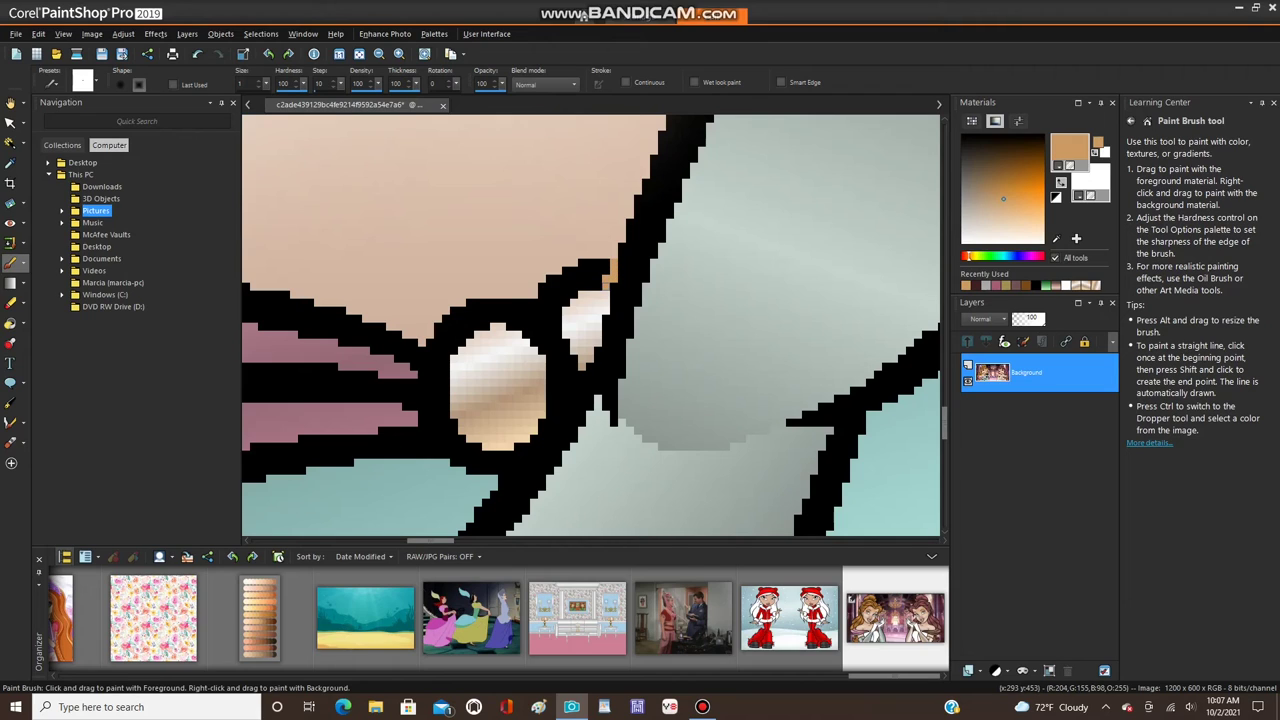
{"action": "left_click_drag", "start_coordinate": [579, 378], "coordinate": [567, 405]}
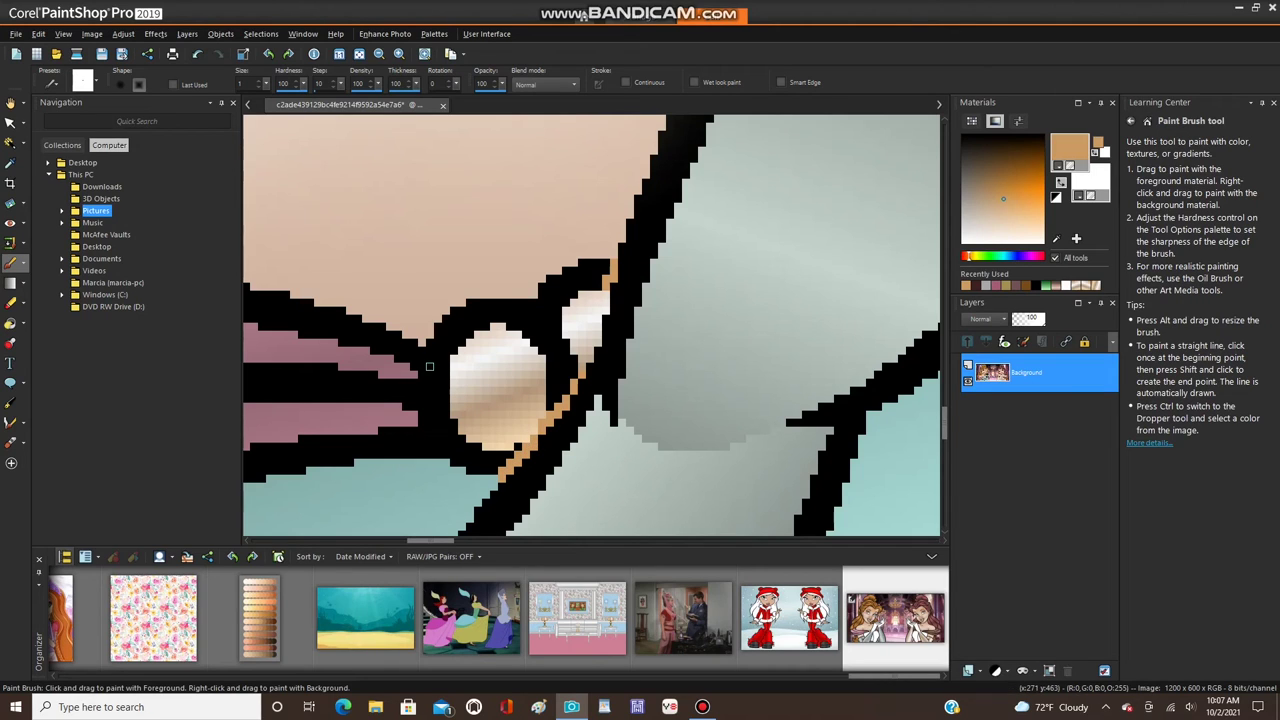
{"action": "left_click_drag", "start_coordinate": [421, 404], "coordinate": [427, 452]}
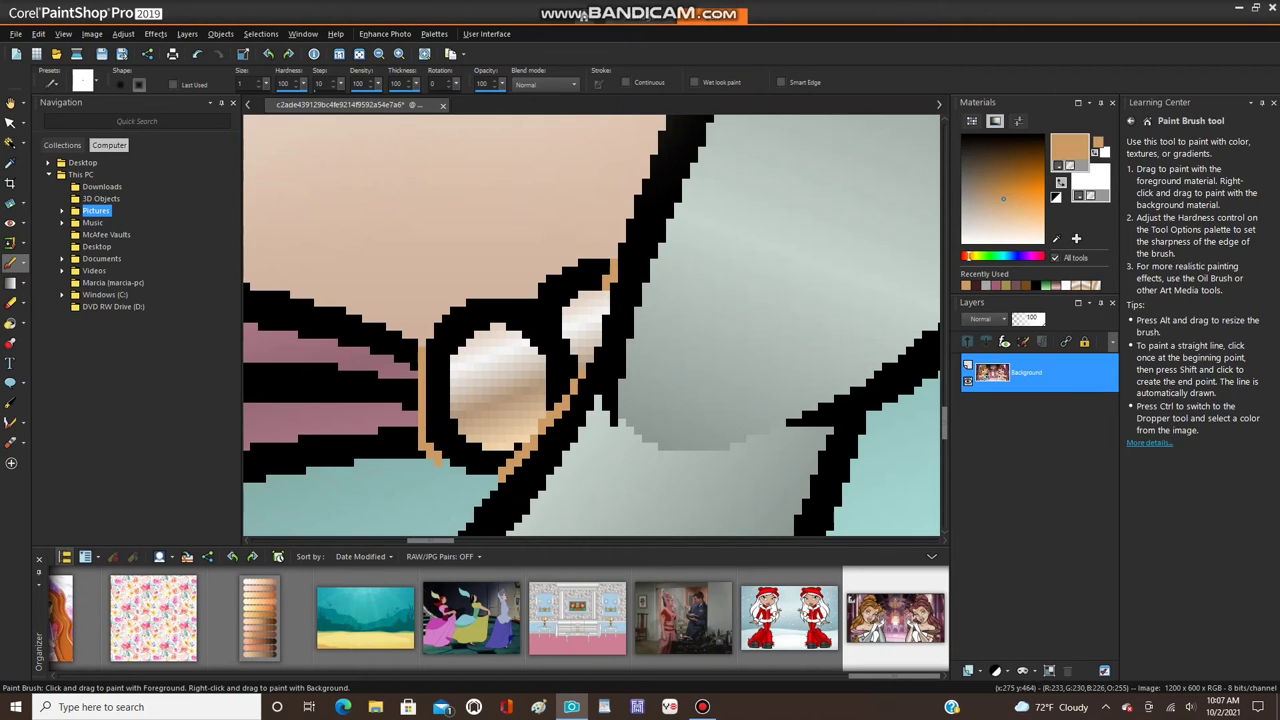
{"action": "key", "text": "ctrl+z"}
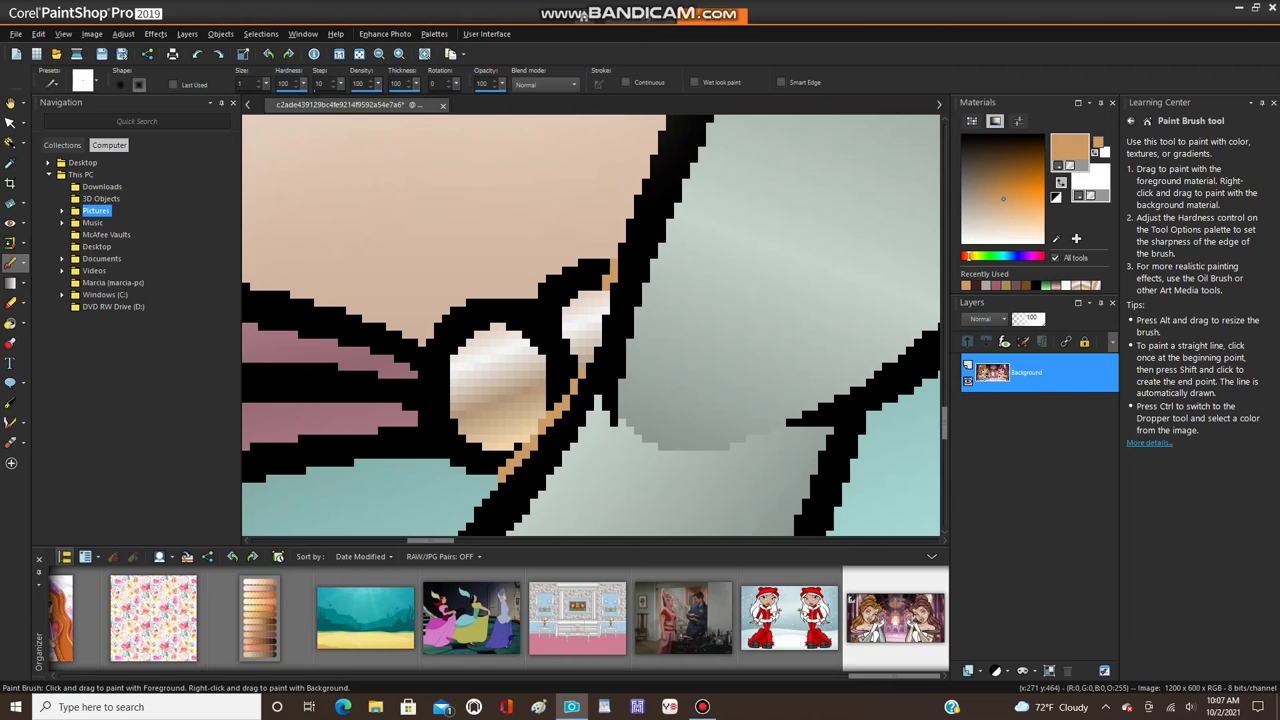
{"action": "mouse_move", "coordinate": [445, 455]}
{"action": "left_mouse_down"}
{"action": "mouse_move", "coordinate": [421, 412]}
{"action": "mouse_move", "coordinate": [422, 351]}
{"action": "left_mouse_up"}
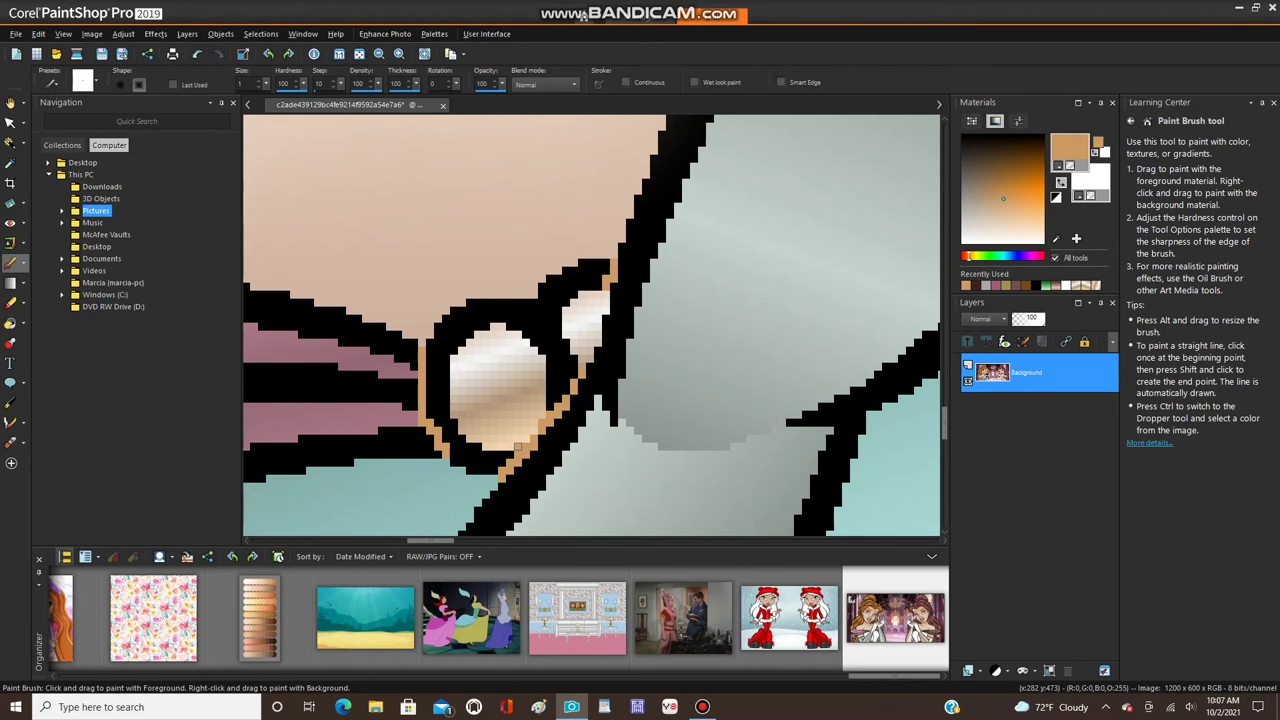
- Flood-fill the black outline of the left woman's brooch with tan
{"action": "left_click", "coordinate": [10, 323]}
{"action": "left_click", "coordinate": [552, 370]}
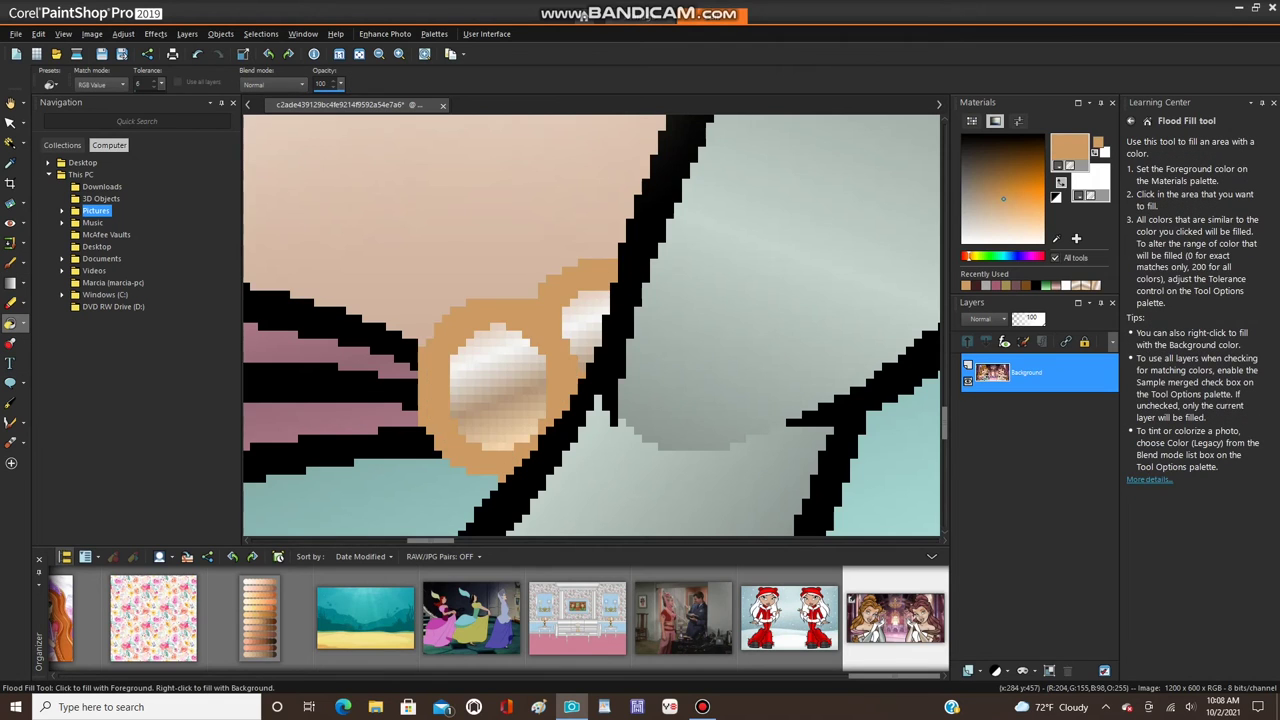
{"action": "scroll", "coordinate": [515, 370], "scroll_direction": "down", "scroll_amount": 2}
{"action": "scroll", "coordinate": [445, 370], "scroll_direction": "down", "scroll_amount": 5}
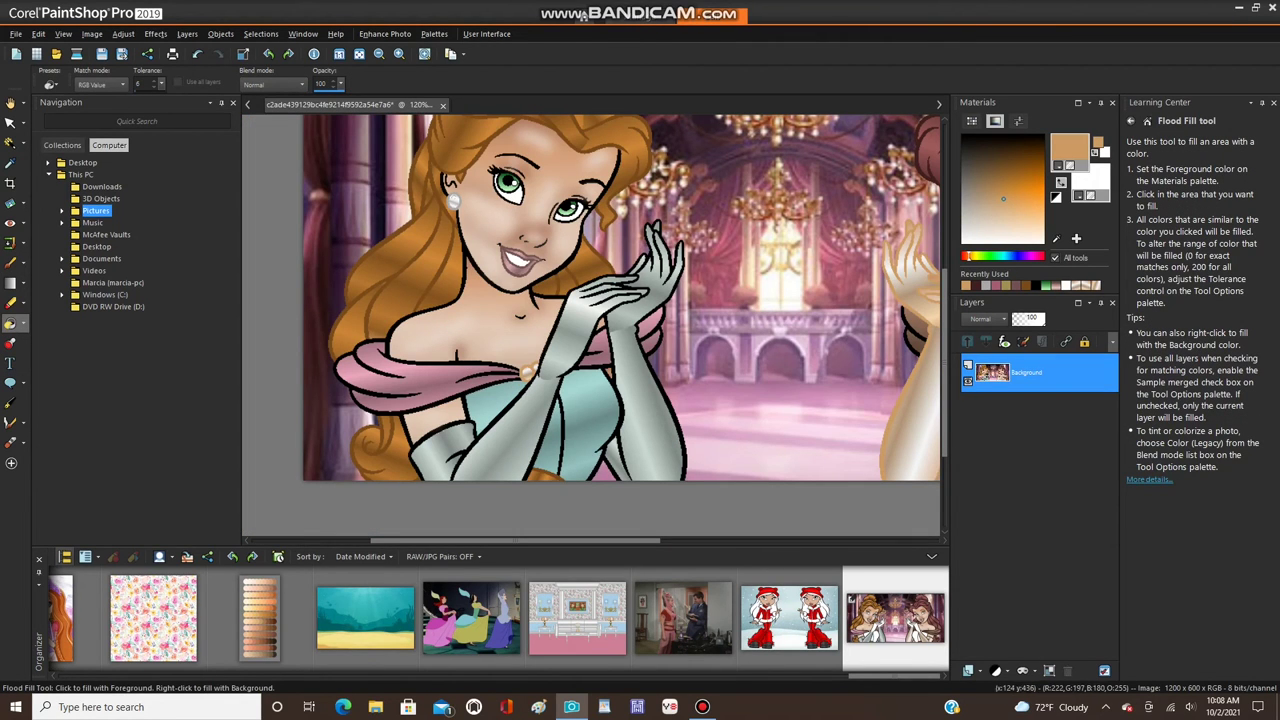
{"action": "scroll", "coordinate": [402, 349], "scroll_direction": "down", "scroll_amount": 2}
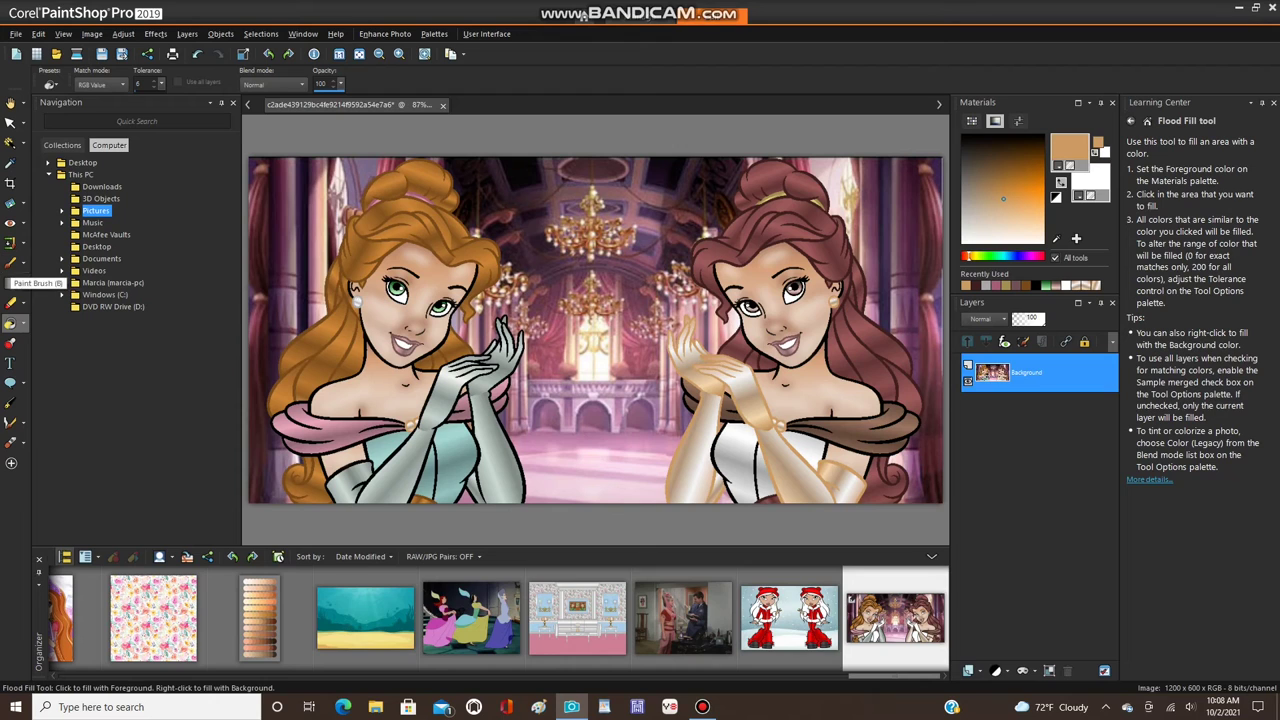
- Flood-fill the black seam and side outline of the right woman's white bodice with grey
{"action": "left_click", "coordinate": [986, 286]}
{"action": "left_click", "coordinate": [10, 263]}
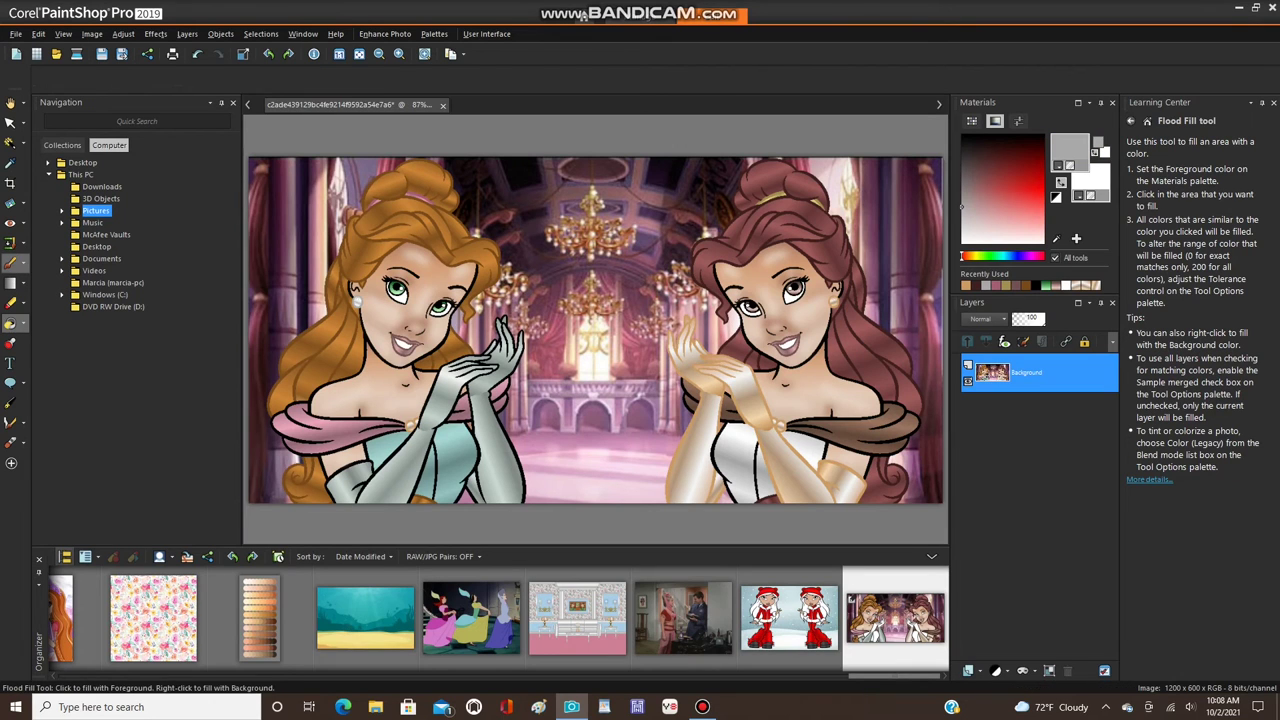
{"action": "scroll", "coordinate": [735, 440], "scroll_direction": "up", "scroll_amount": 5}
{"action": "scroll", "coordinate": [610, 305], "scroll_direction": "up", "scroll_amount": 3}
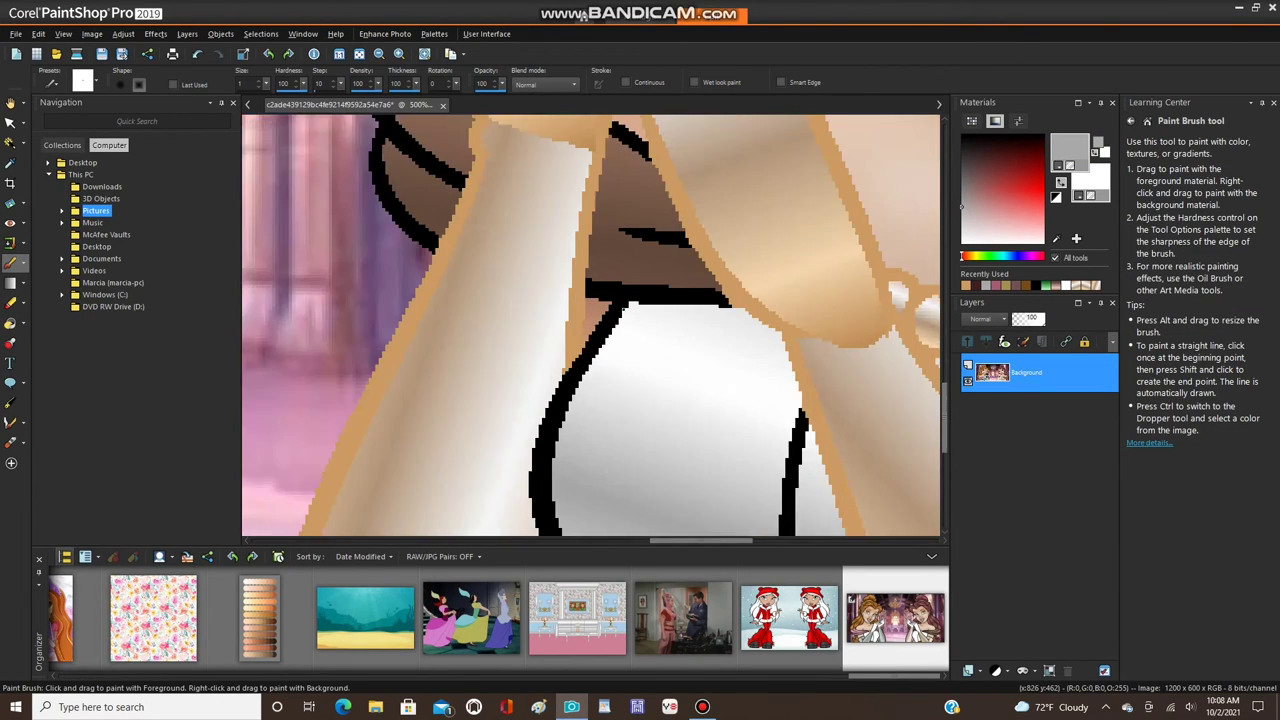
{"action": "scroll", "coordinate": [506, 261], "scroll_direction": "down", "scroll_amount": 4}
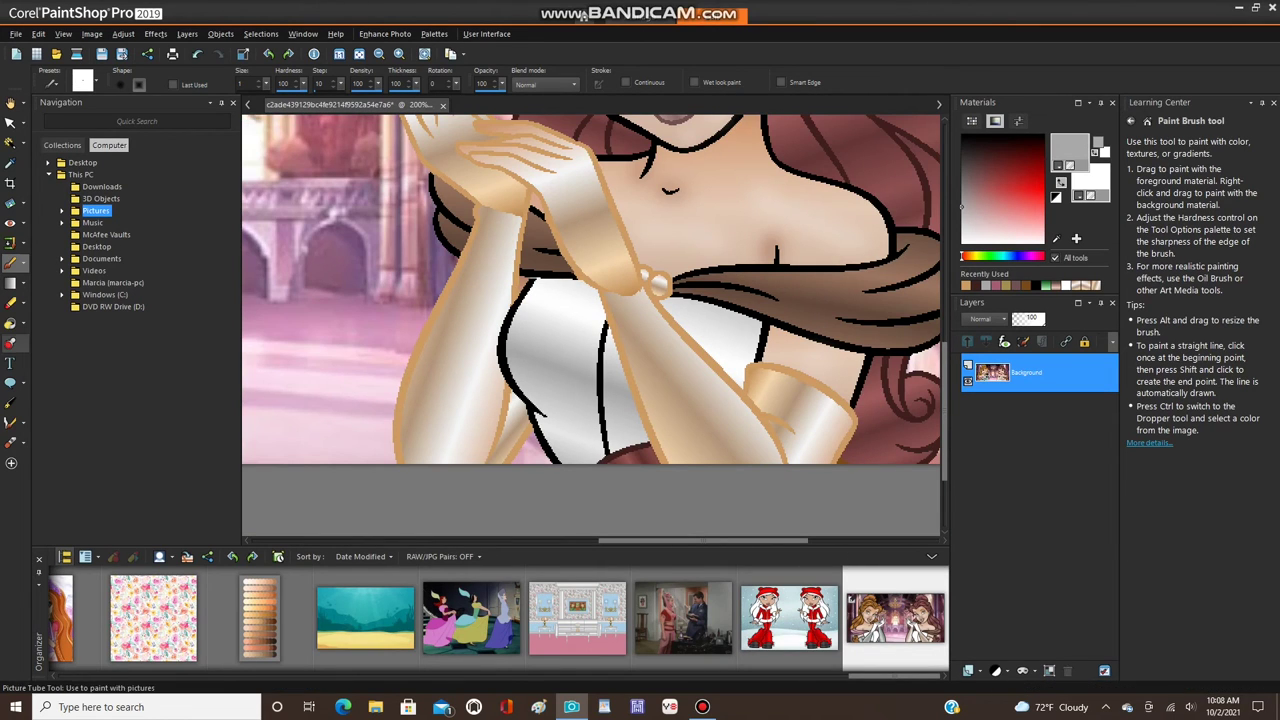
{"action": "left_click", "coordinate": [10, 323]}
{"action": "left_click", "coordinate": [601, 385]}
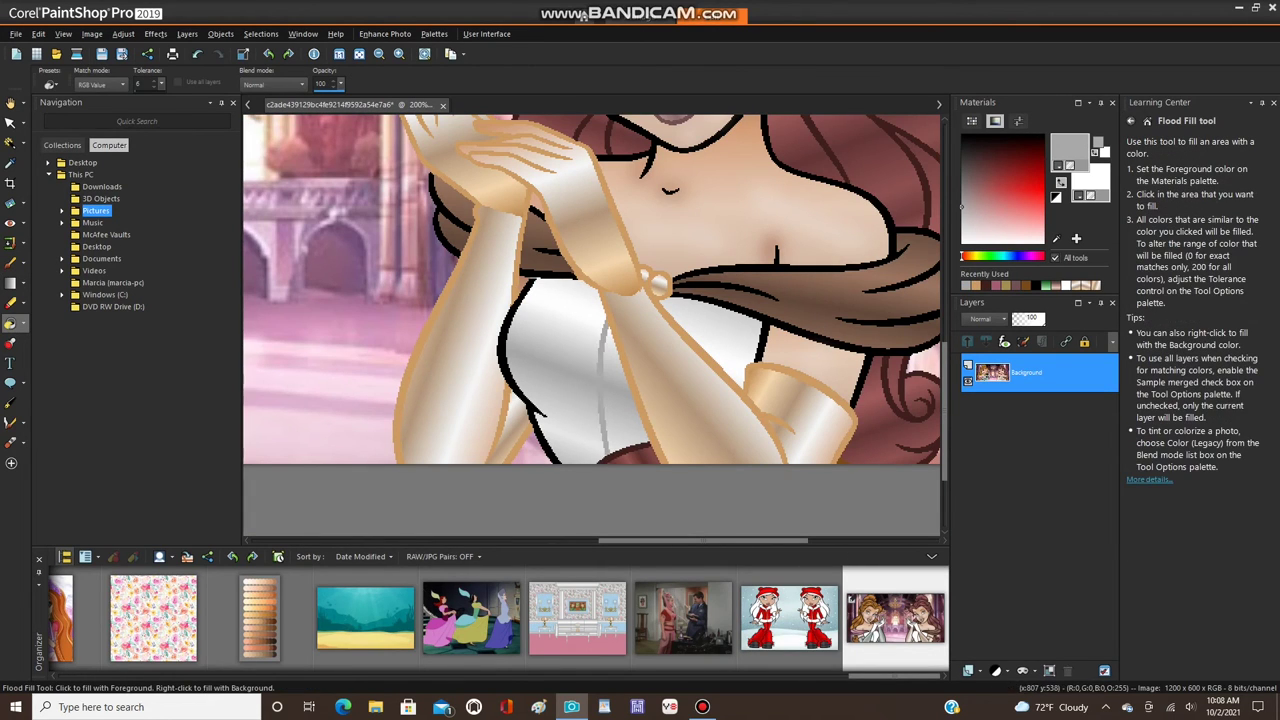
{"action": "left_click", "coordinate": [511, 380]}
{"action": "scroll", "coordinate": [604, 414], "scroll_direction": "down", "scroll_amount": 3}
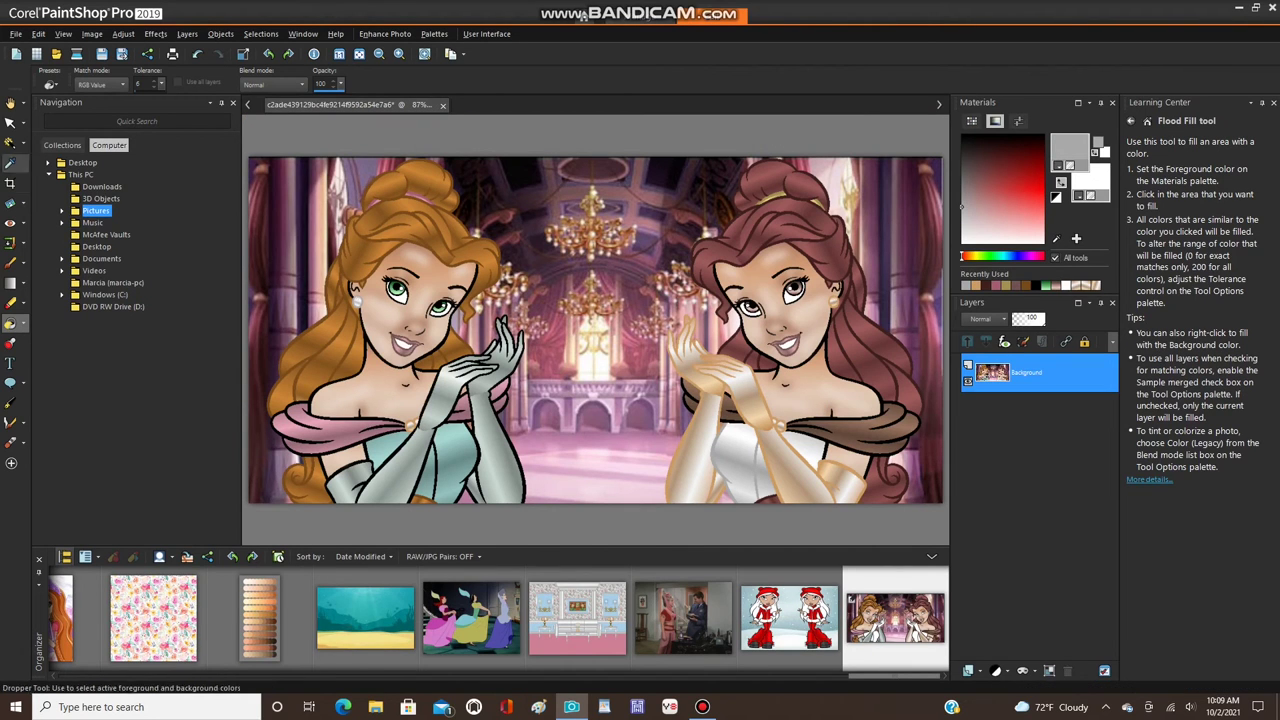
- Try to select the grey bodice outlines of the right woman with the Magic Wand at tolerance 0
{"action": "left_click", "coordinate": [10, 143]}
{"action": "key", "text": "s"}
{"action": "scroll", "coordinate": [751, 469], "scroll_direction": "up", "scroll_amount": 3}
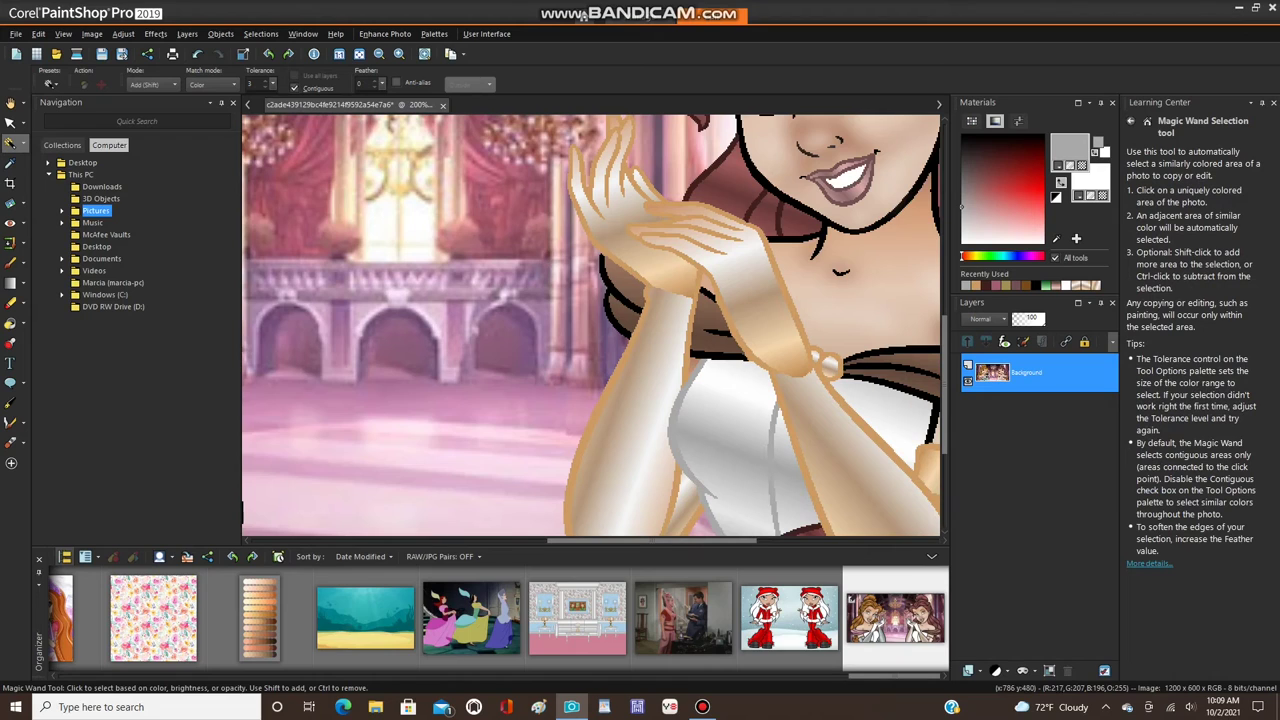
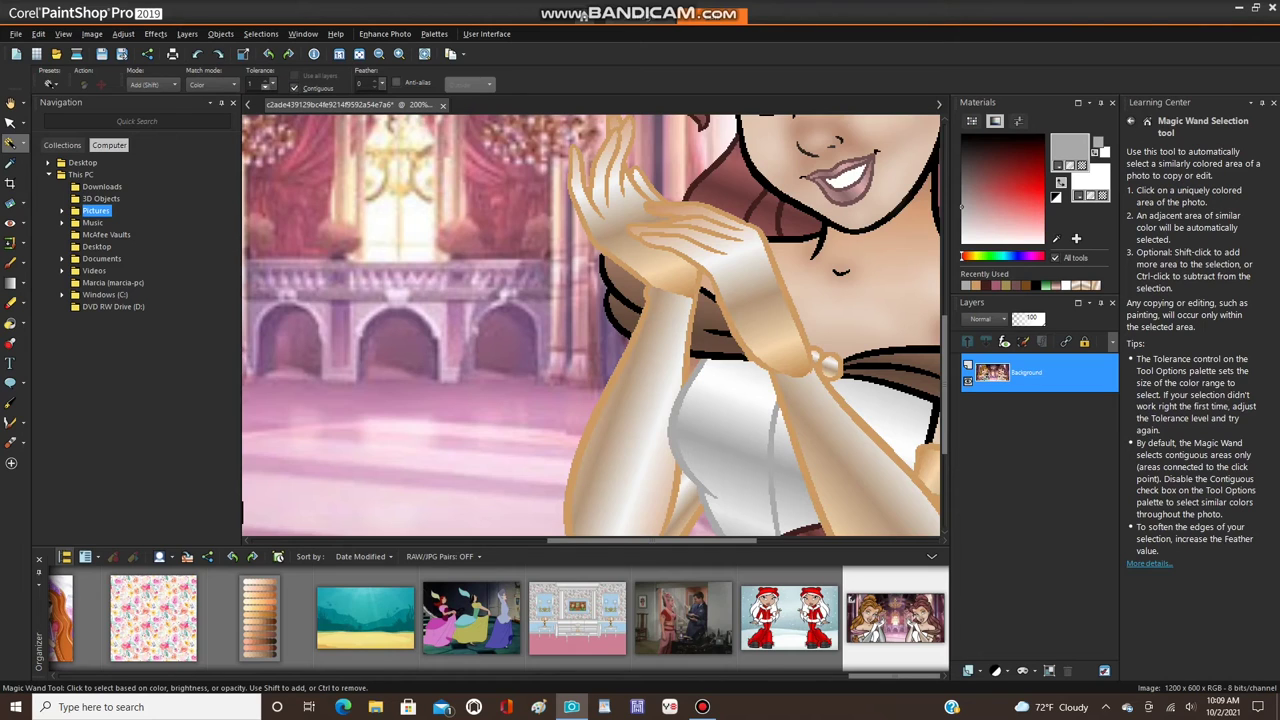
{"action": "left_click", "coordinate": [771, 441]}
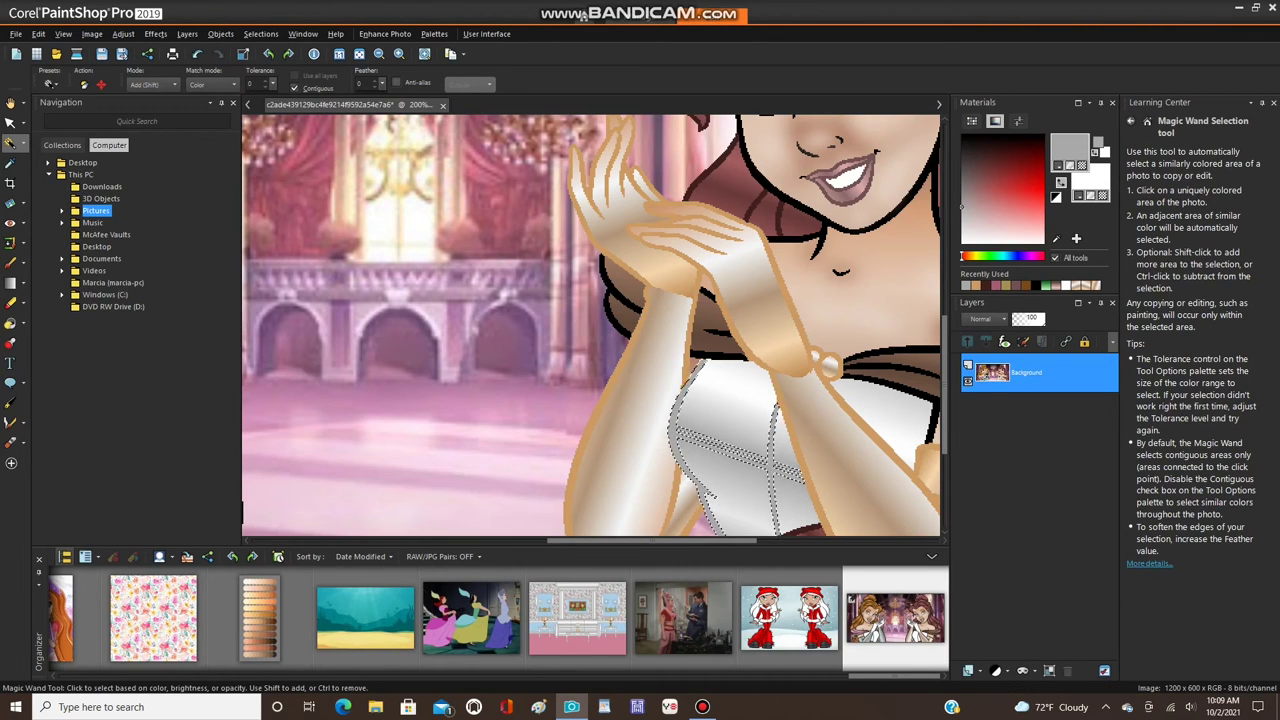
{"action": "left_click", "coordinate": [197, 53]}
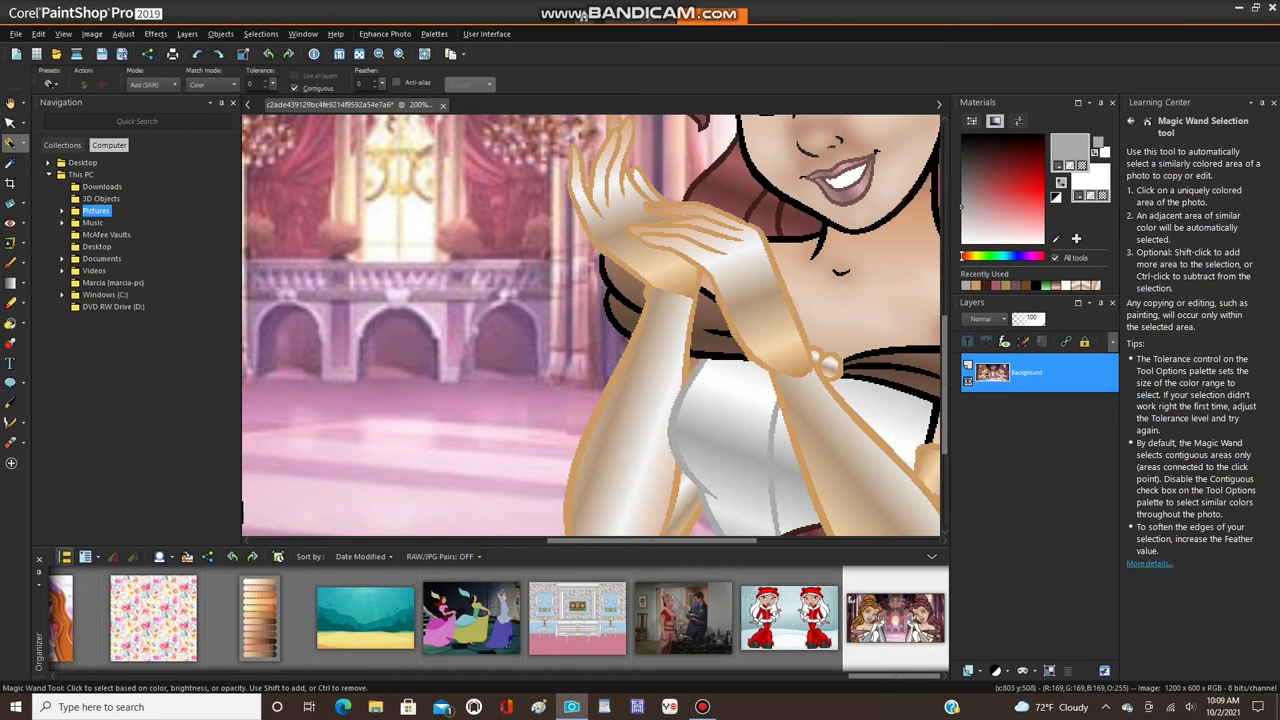
{"action": "left_click", "coordinate": [774, 507]}
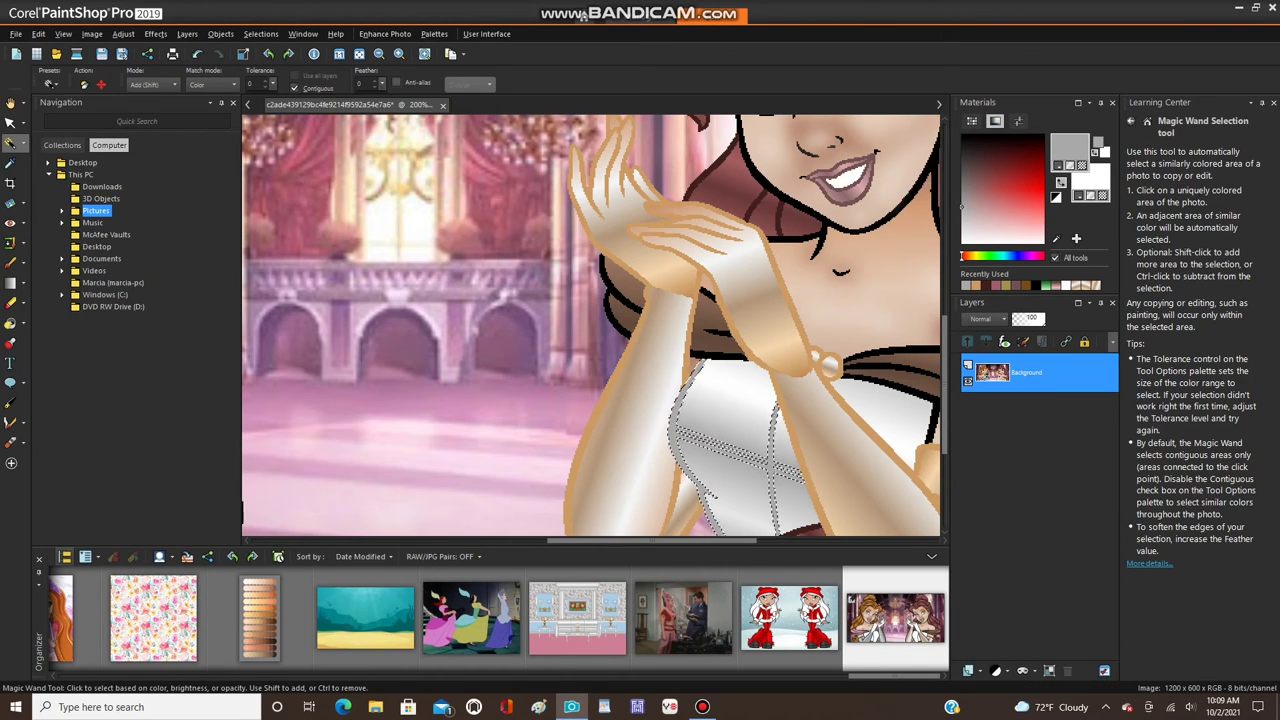
{"action": "left_click", "coordinate": [197, 53]}
{"action": "scroll", "coordinate": [818, 350], "scroll_direction": "down", "scroll_amount": 2}
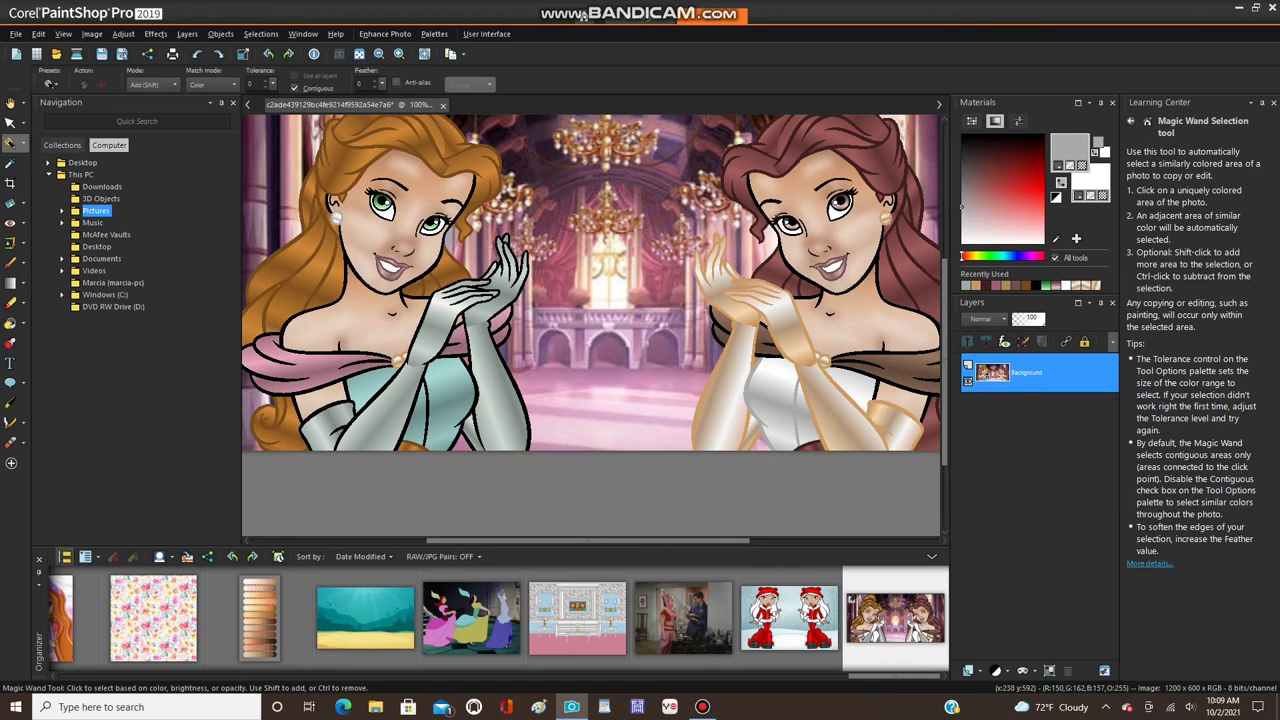
- Select the tan outline of the right woman's gloves and brooch with the Magic Wand
{"action": "scroll", "coordinate": [813, 432], "scroll_direction": "up", "scroll_amount": 4}
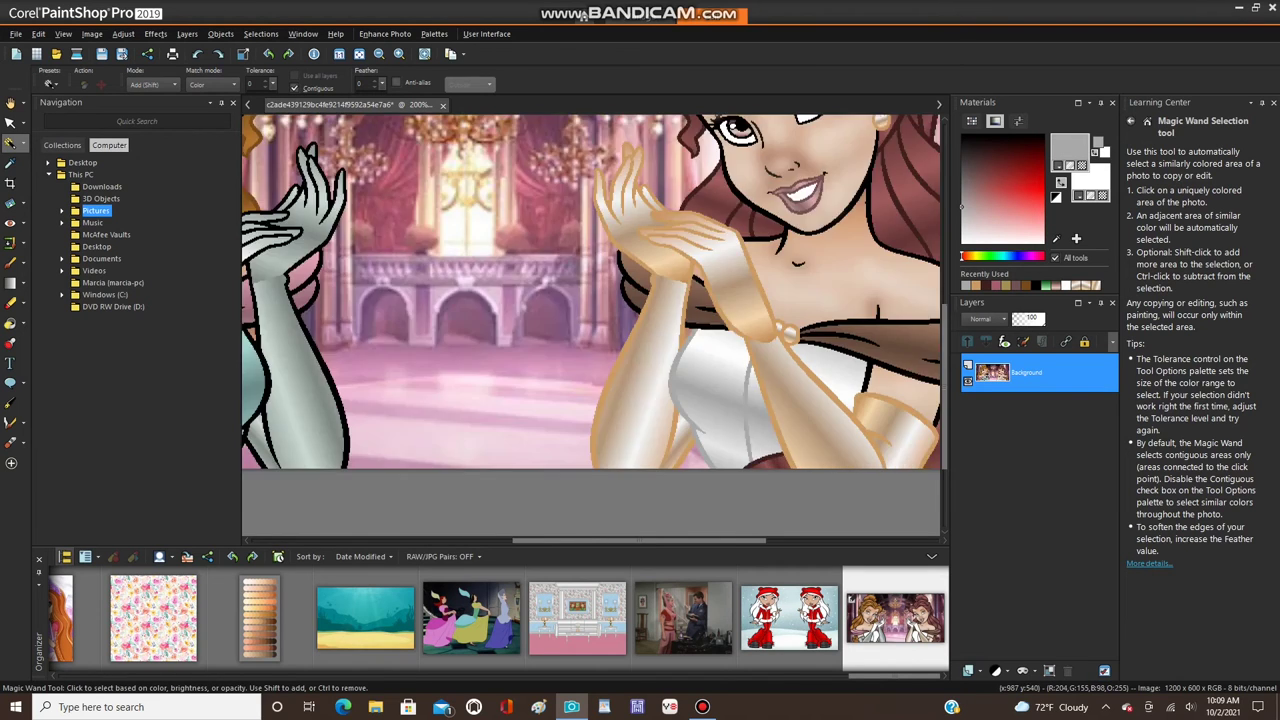
{"action": "left_click", "coordinate": [700, 420]}
{"action": "scroll", "coordinate": [700, 420], "scroll_direction": "down", "scroll_amount": 4}
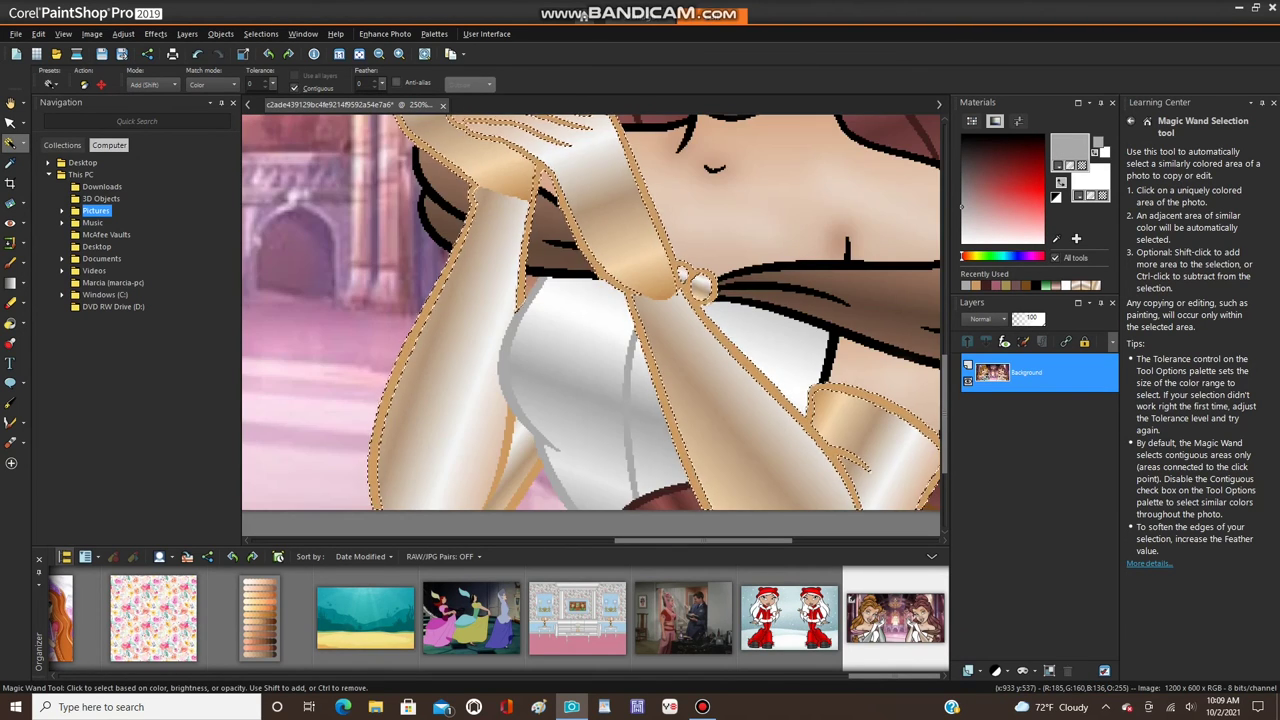
{"action": "scroll", "coordinate": [729, 379], "scroll_direction": "down", "scroll_amount": 2}
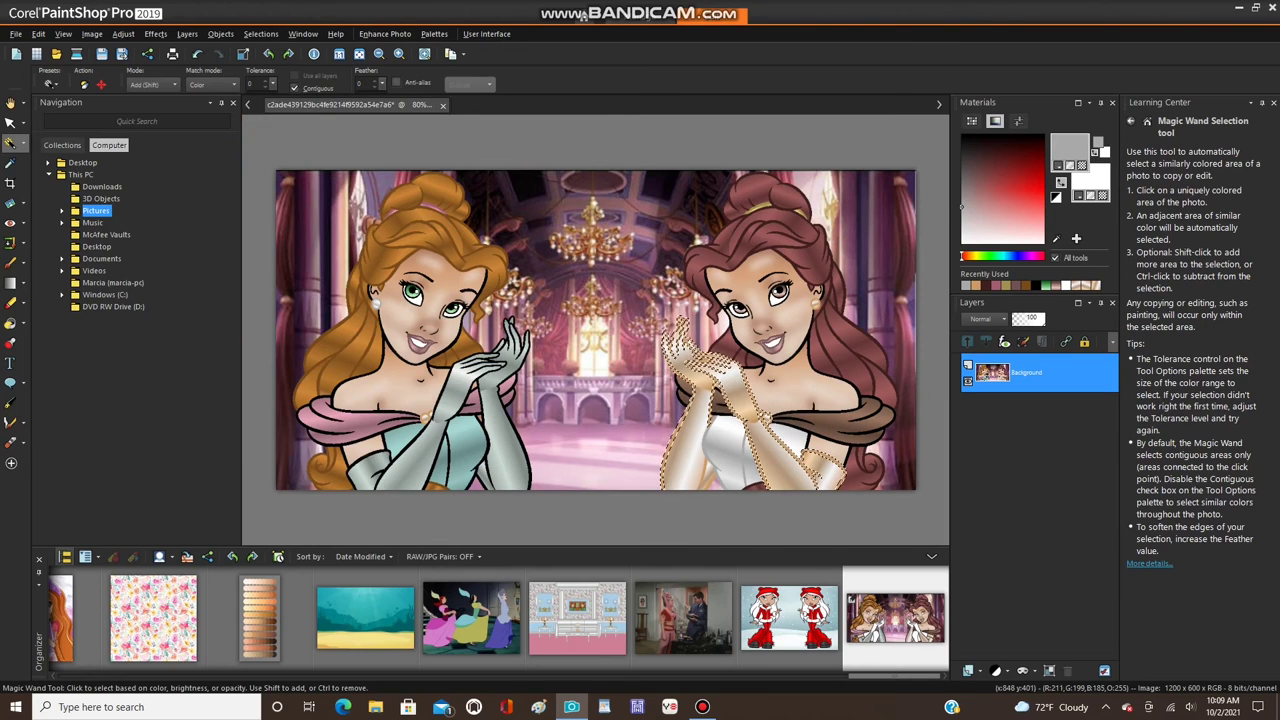
- Try mirroring the selected tan glove outline horizontally onto the left woman's gloves, and undo it
{"action": "left_click", "coordinate": [92, 33]}
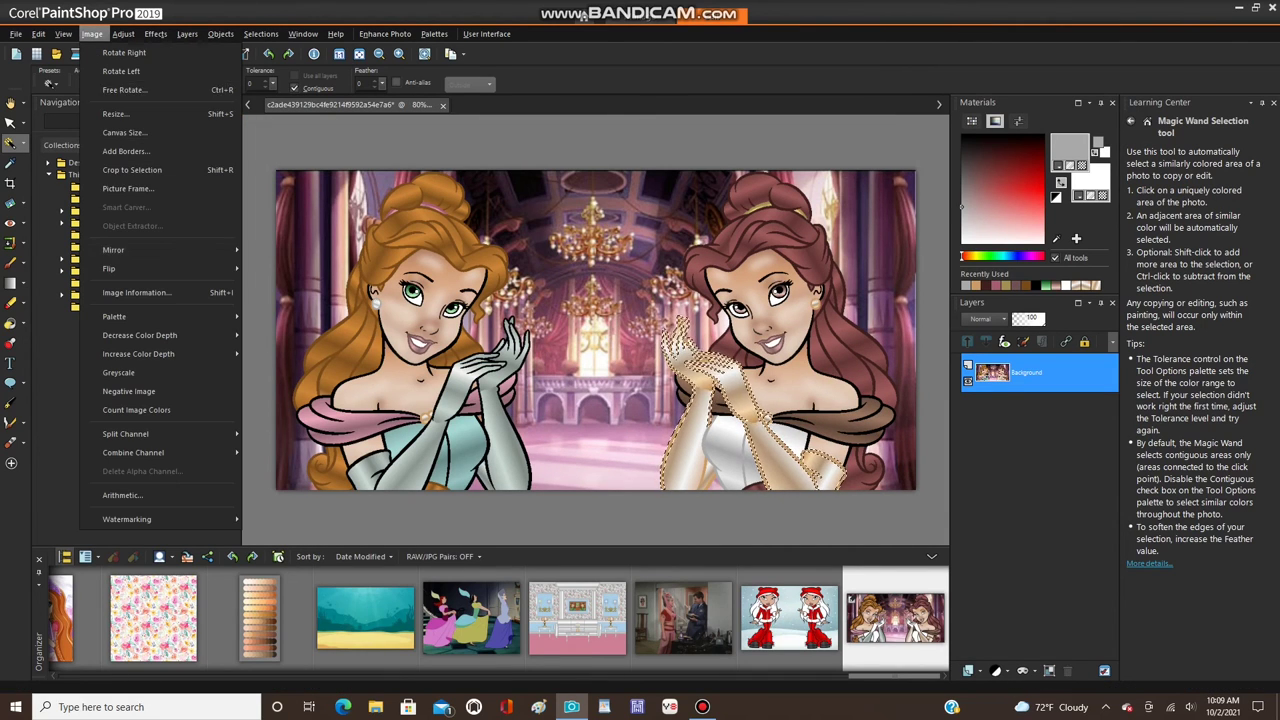
{"action": "mouse_move", "coordinate": [113, 250]}
{"action": "left_click", "coordinate": [294, 250]}
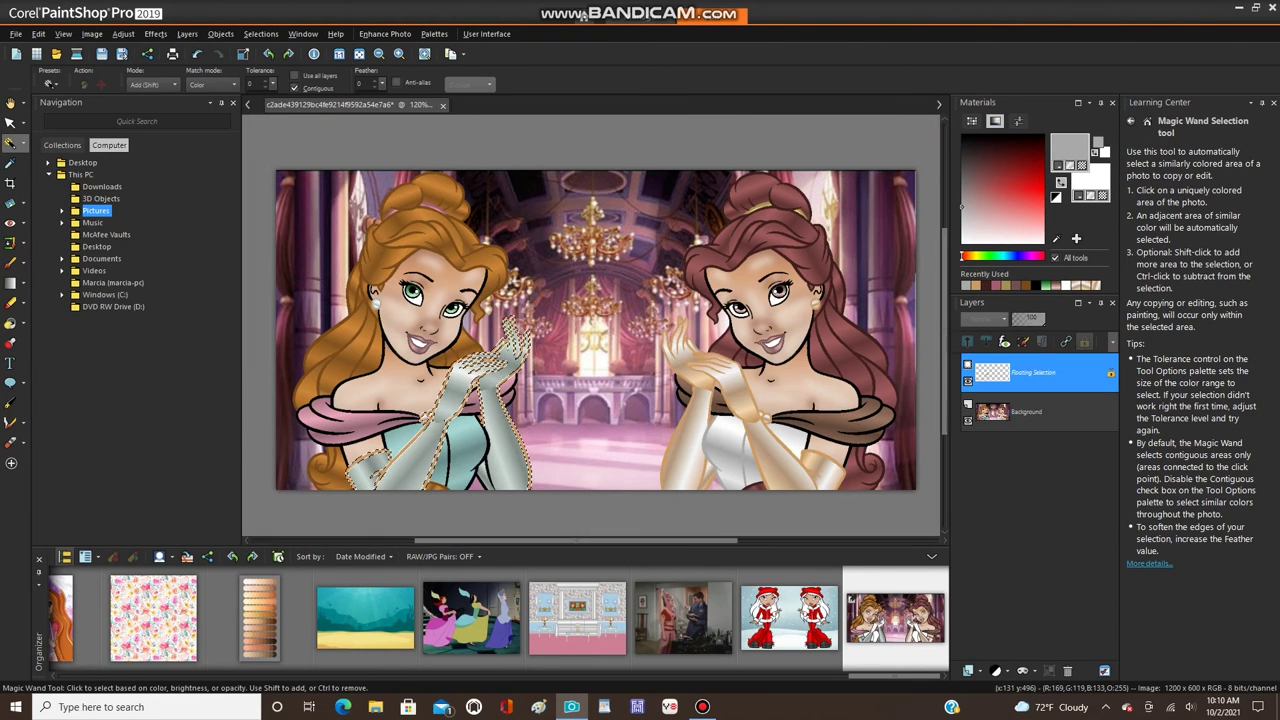
{"action": "scroll", "coordinate": [386, 406], "scroll_direction": "up", "scroll_amount": 2}
{"action": "scroll", "coordinate": [331, 439], "scroll_direction": "up", "scroll_amount": 1}
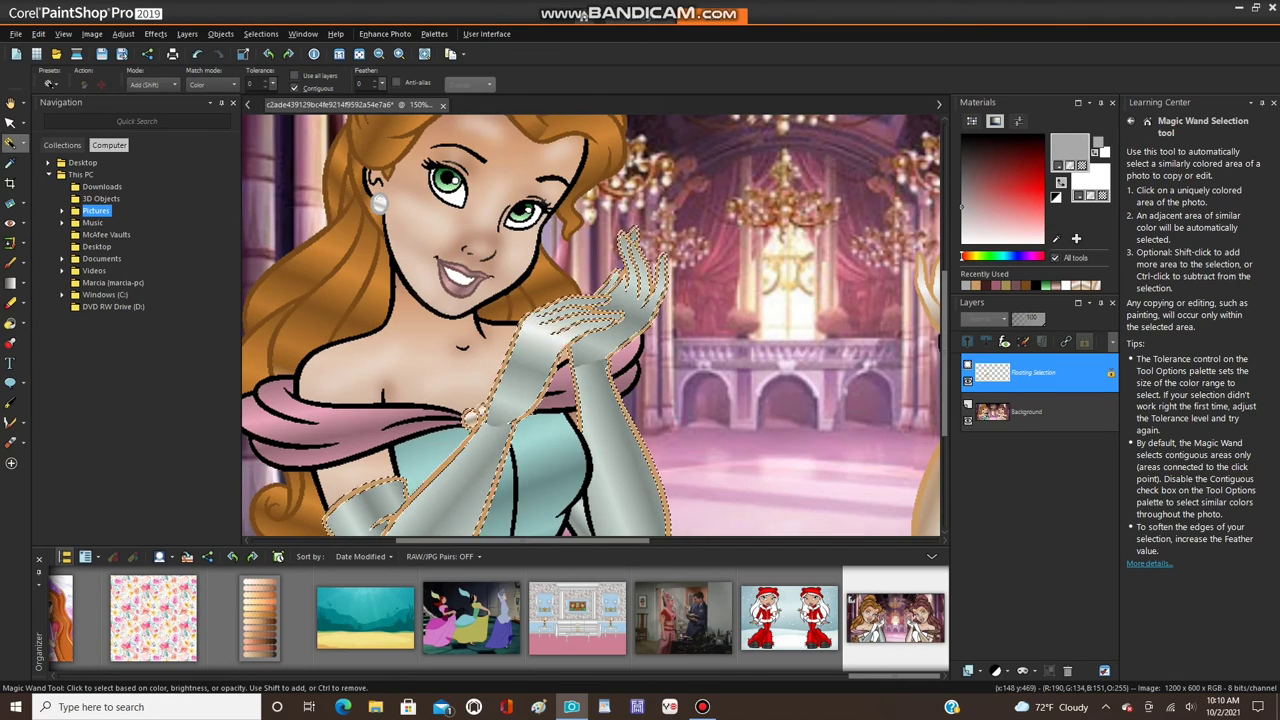
{"action": "scroll", "coordinate": [331, 439], "scroll_direction": "down", "scroll_amount": 2}
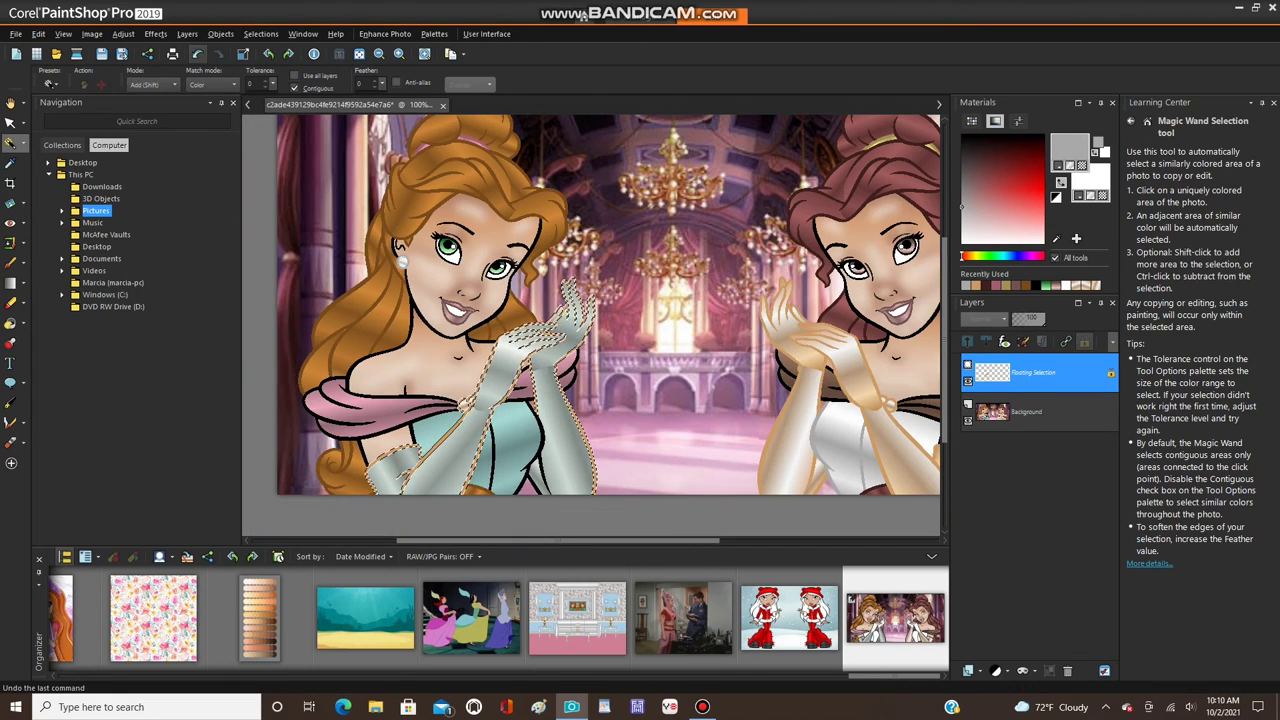
{"action": "left_click", "coordinate": [197, 54]}
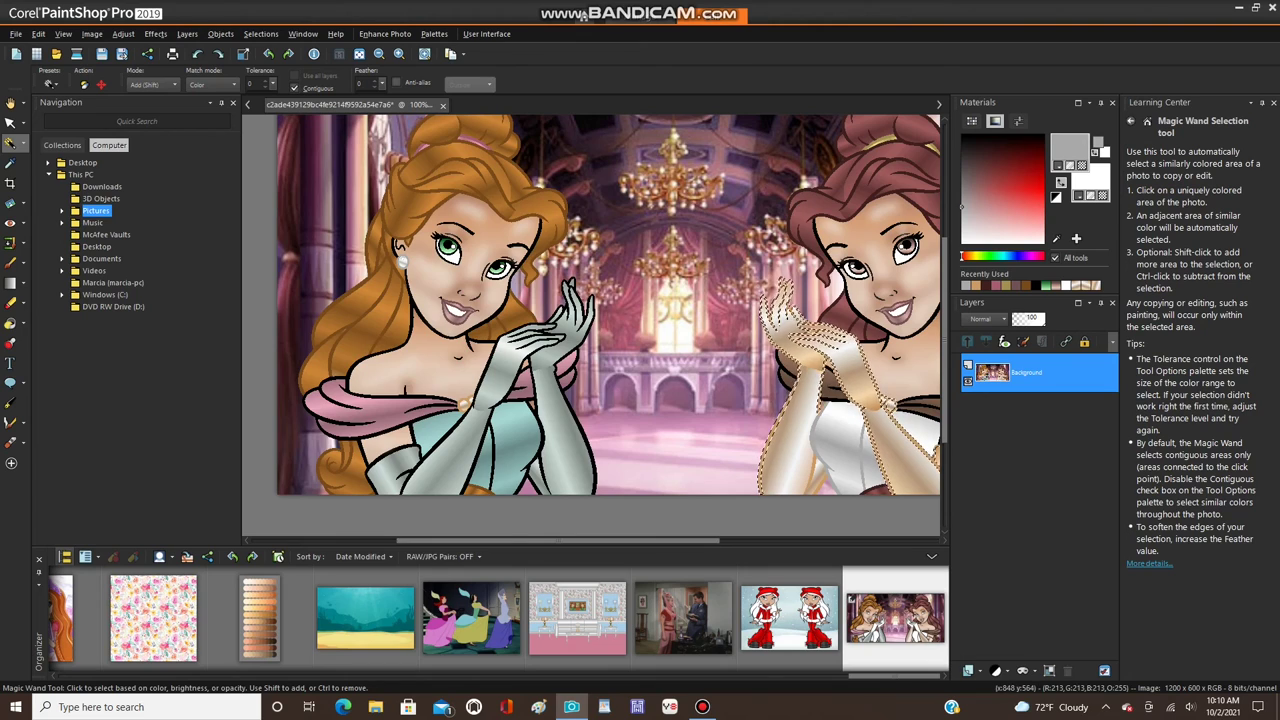
- Mirror the selected tan glove and brooch outline horizontally onto the left woman, and clear the selection
{"action": "scroll", "coordinate": [780, 452], "scroll_direction": "up", "scroll_amount": 4}
{"action": "scroll", "coordinate": [780, 450], "scroll_direction": "up", "scroll_amount": 1}
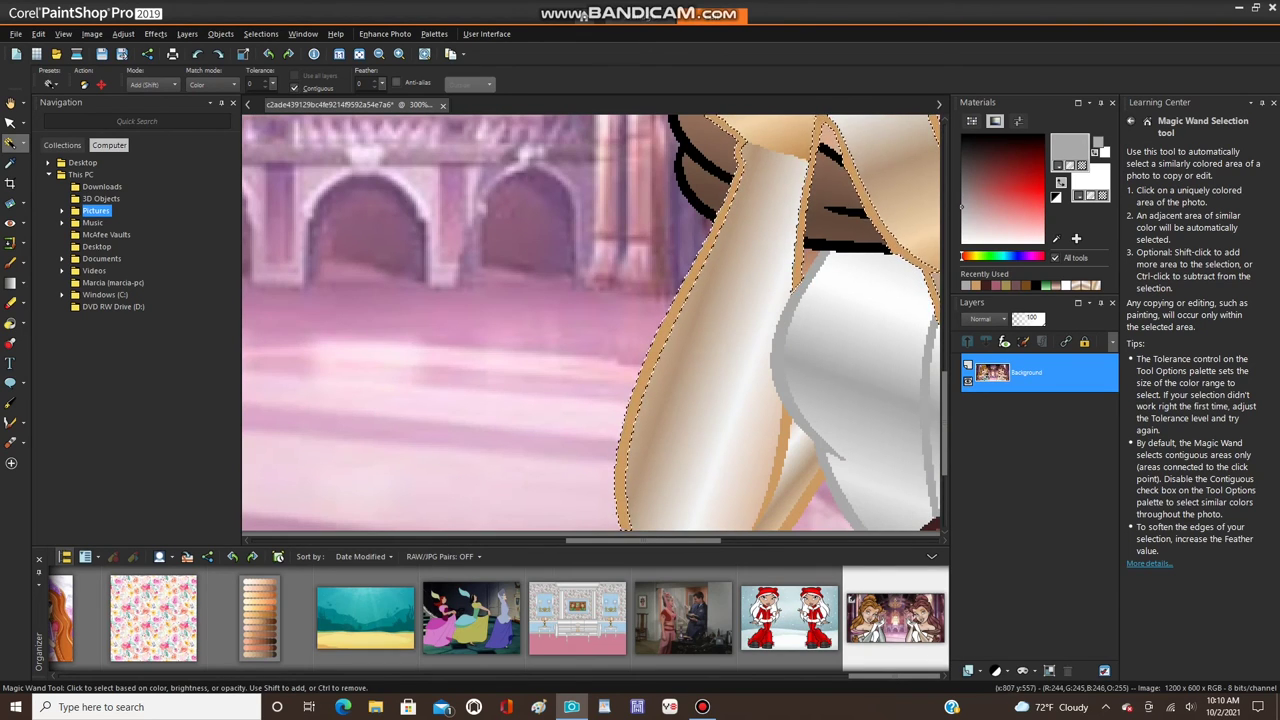
{"action": "scroll", "coordinate": [735, 415], "scroll_direction": "down", "scroll_amount": 4}
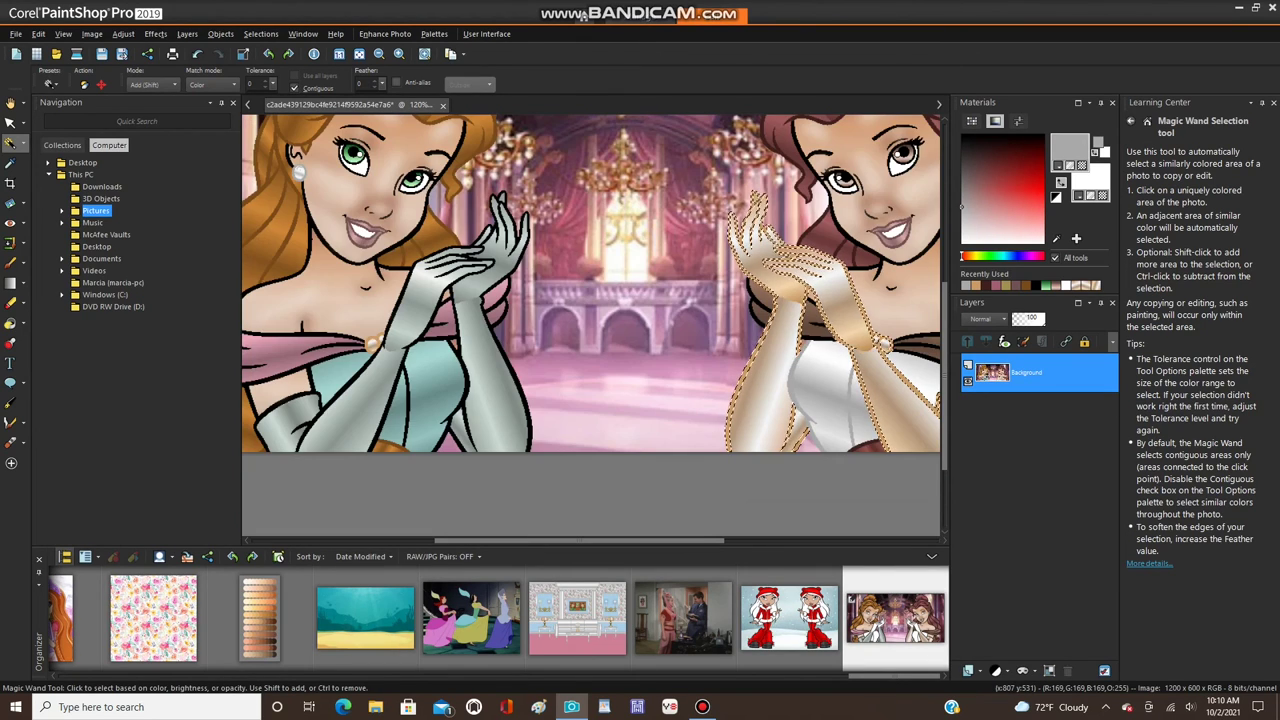
{"action": "left_click", "coordinate": [92, 34]}
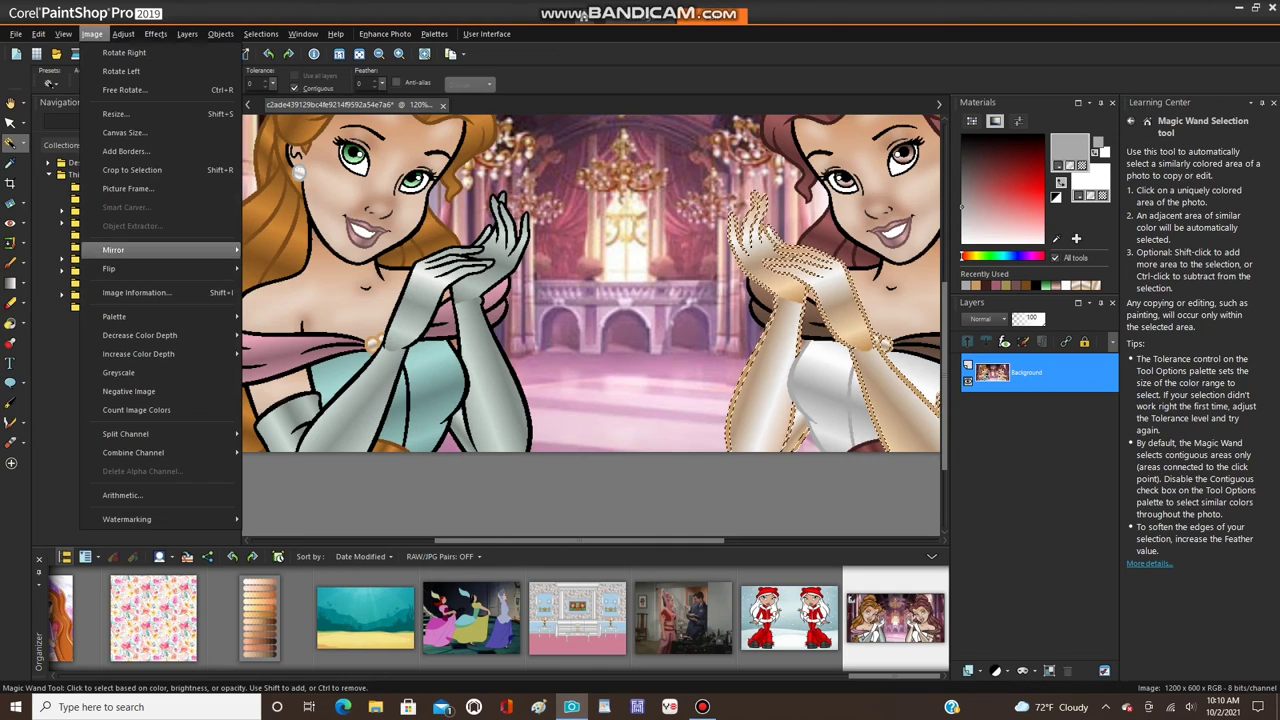
{"action": "mouse_move", "coordinate": [150, 250]}
{"action": "key", "text": "Return"}
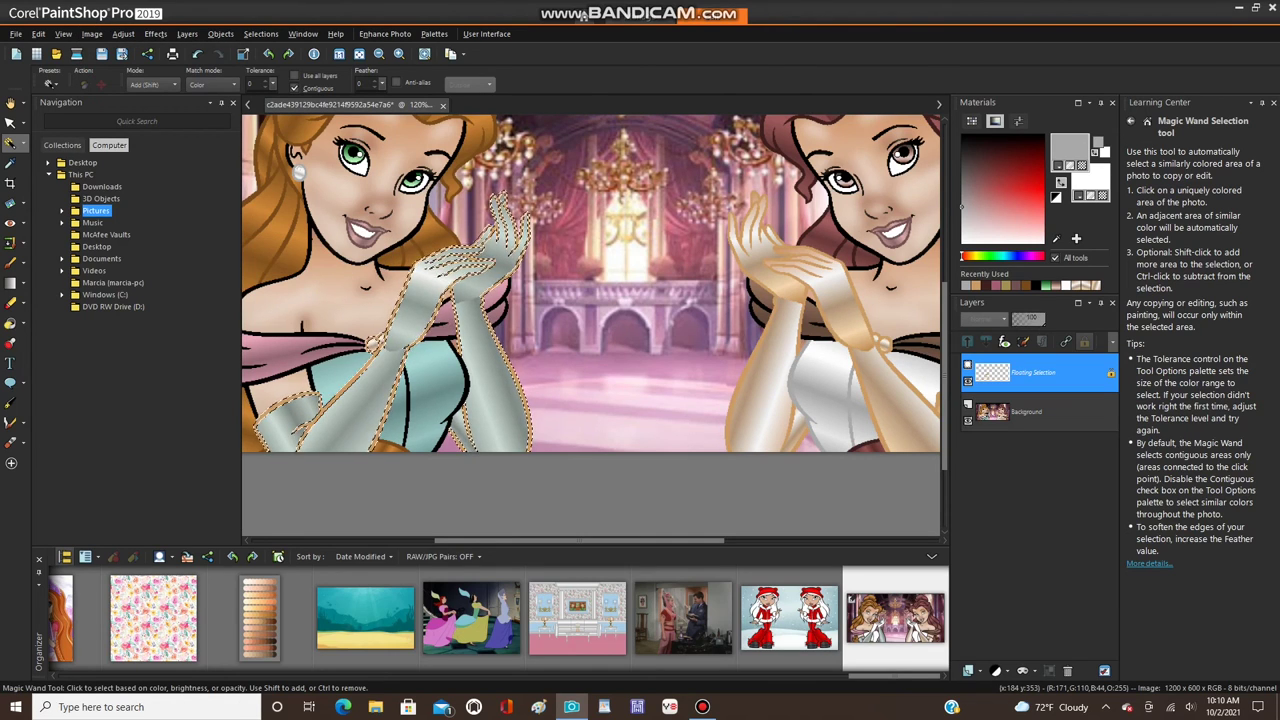
{"action": "left_click", "coordinate": [261, 34]}
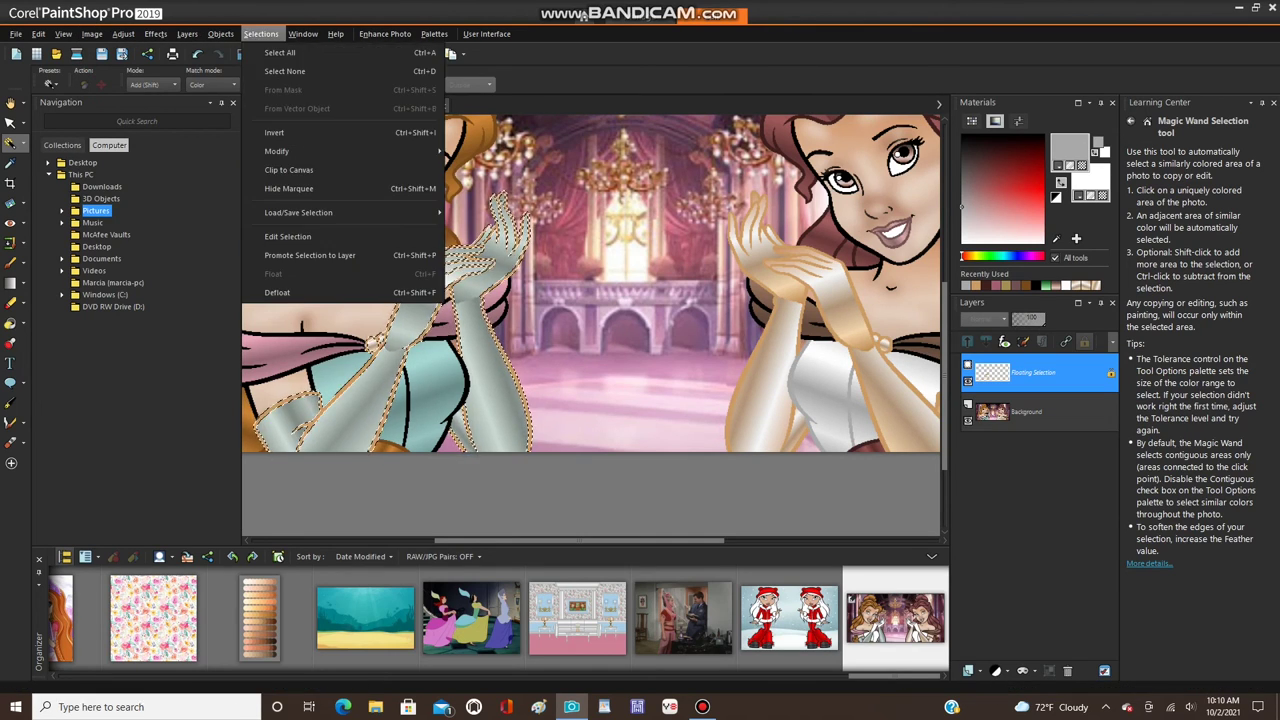
{"action": "left_click", "coordinate": [290, 70]}
- Sample the left woman's glove colour, change it to a dark neutral grey, and paint a dividing line between her brooch and glove outlines
{"action": "left_click", "coordinate": [10, 163]}
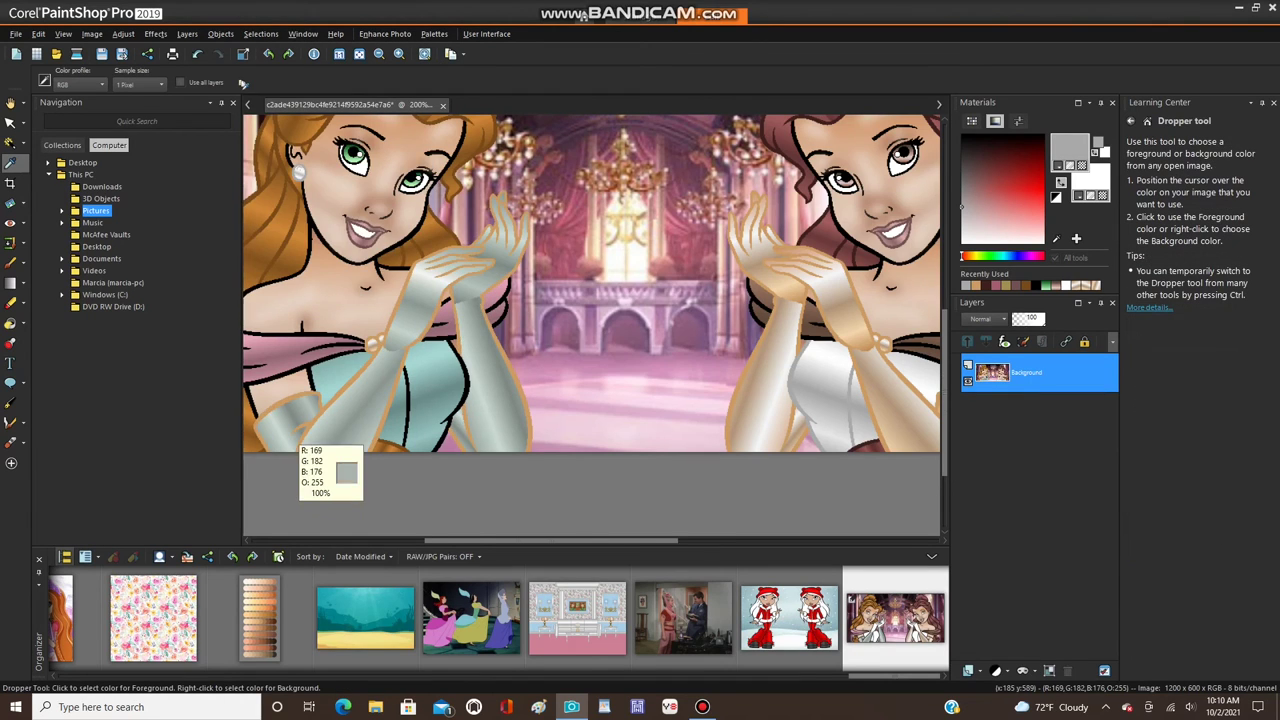
{"action": "scroll", "coordinate": [294, 433], "scroll_direction": "up", "scroll_amount": 3}
{"action": "left_click", "coordinate": [288, 440]}
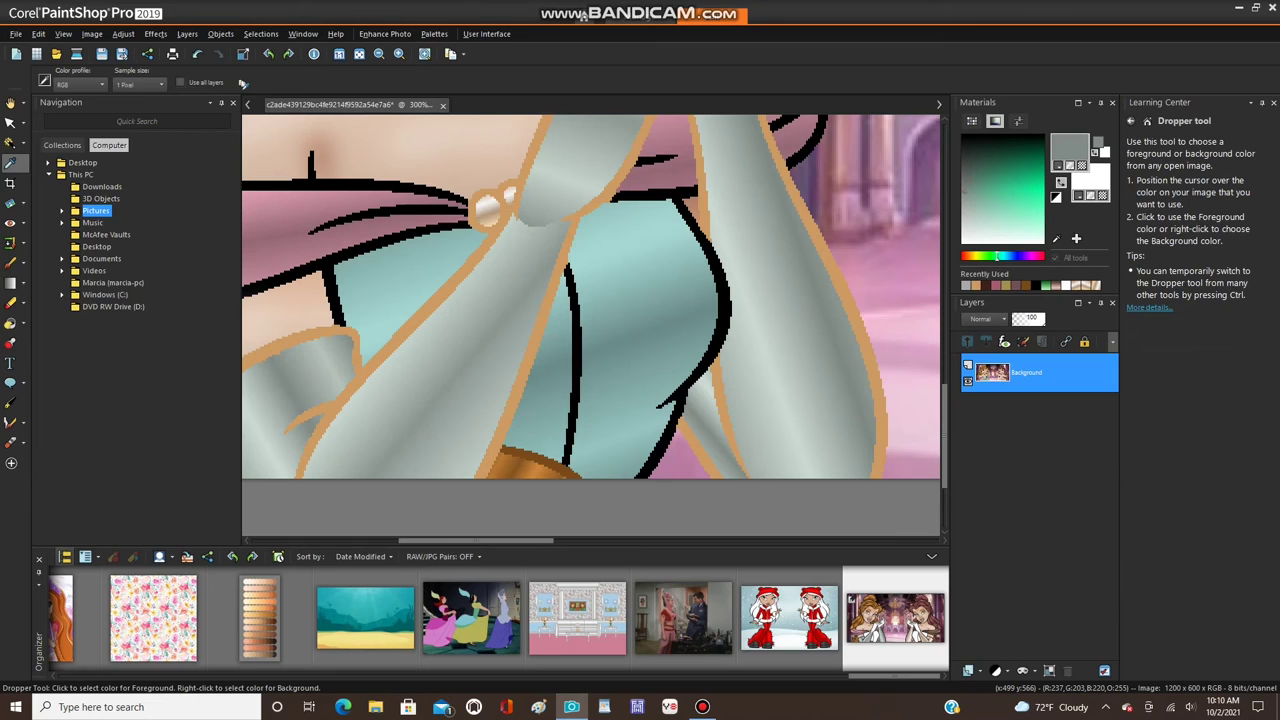
{"action": "left_click", "coordinate": [962, 184]}
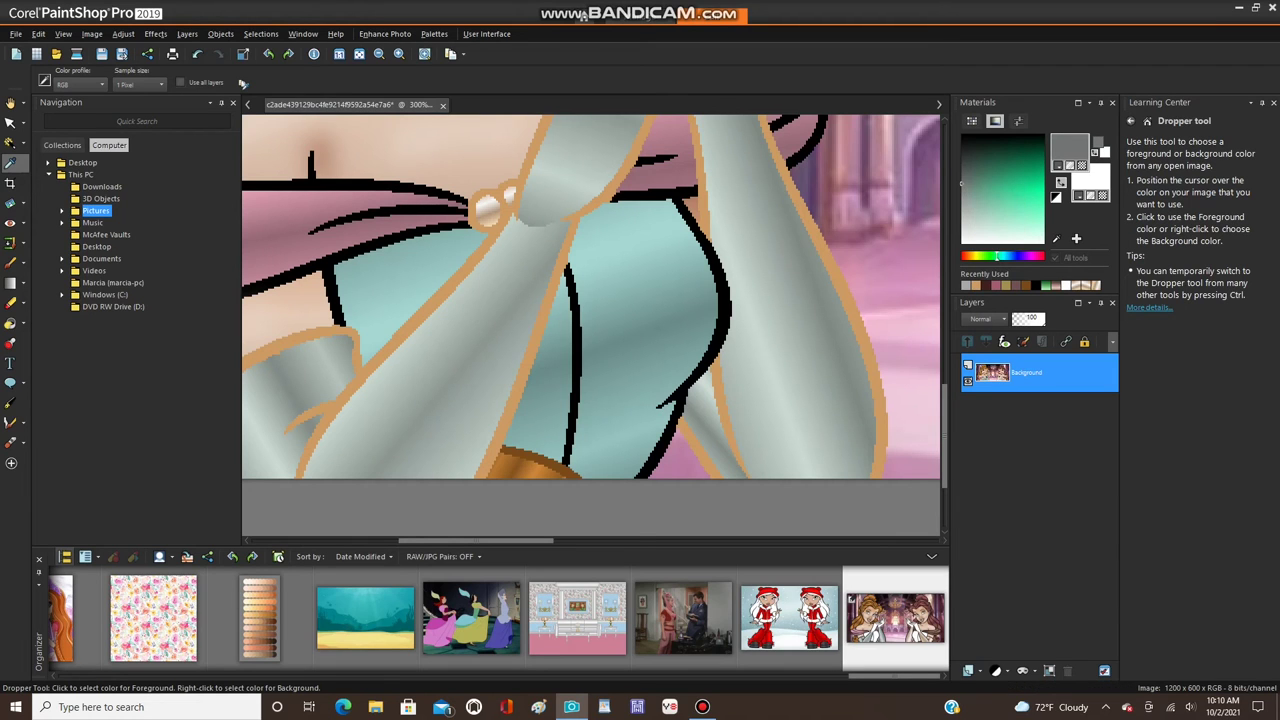
{"action": "left_click", "coordinate": [11, 263]}
{"action": "scroll", "coordinate": [526, 194], "scroll_direction": "up", "scroll_amount": 5}
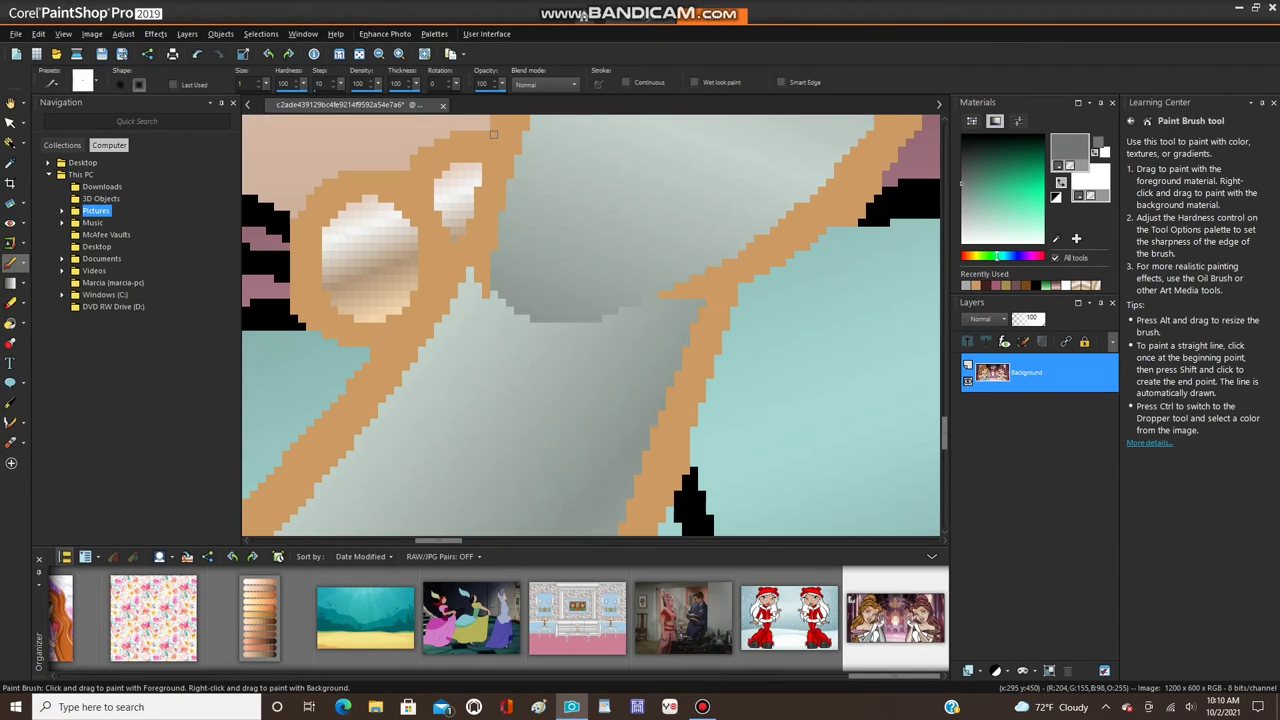
{"action": "left_click", "coordinate": [487, 152]}
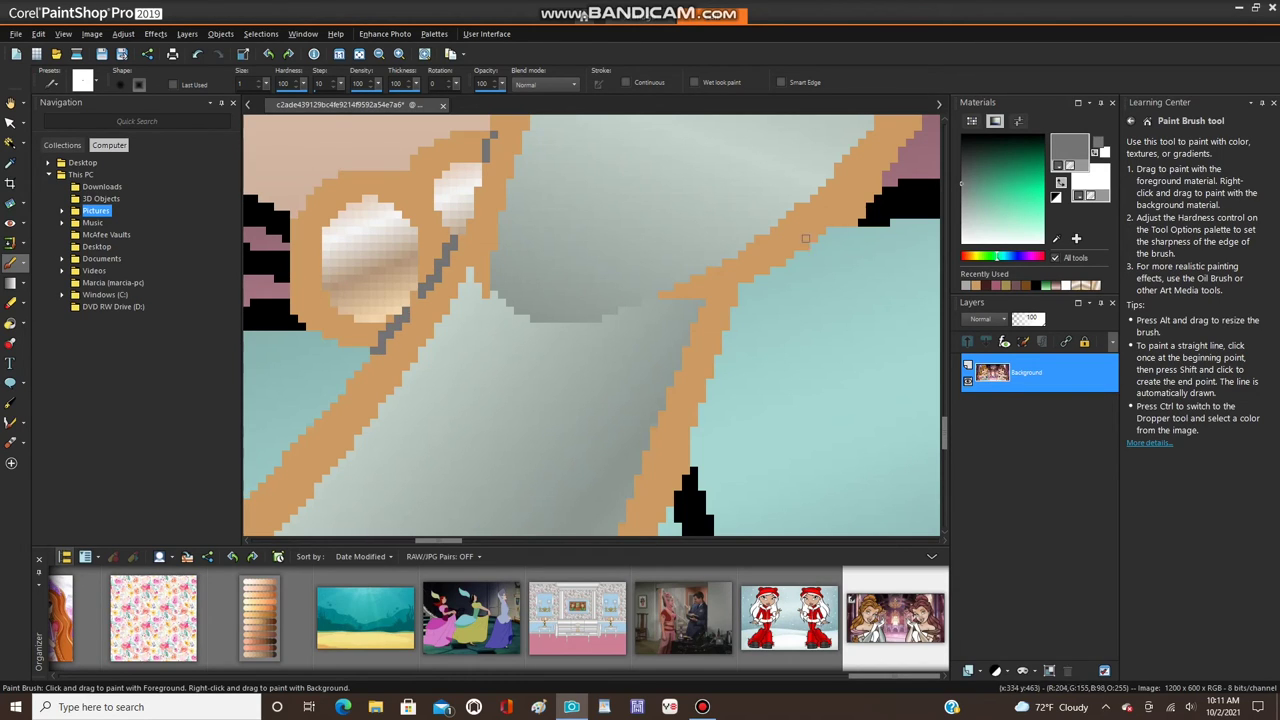
- Flood-fill the tan outlines of the left woman's gloves with the dark grey, leaving the brooch outline tan
{"action": "scroll", "coordinate": [598, 285], "scroll_direction": "down", "scroll_amount": 4}
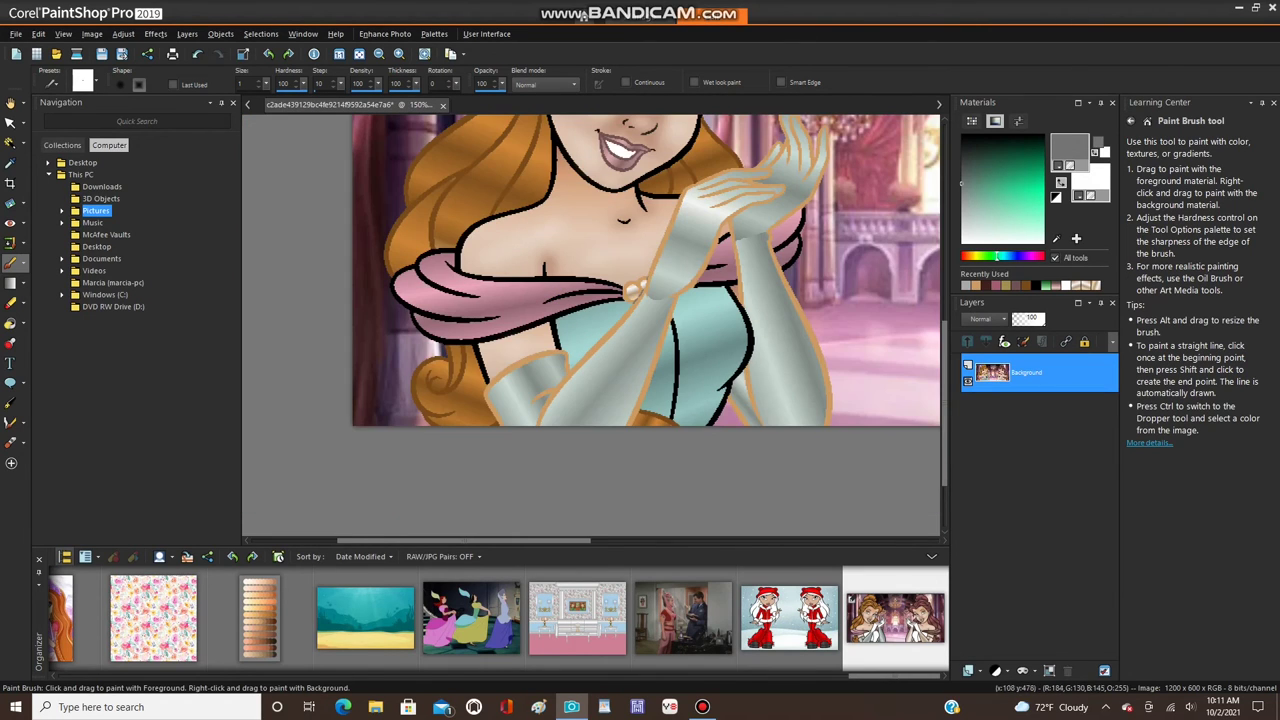
{"action": "left_click", "coordinate": [10, 323]}
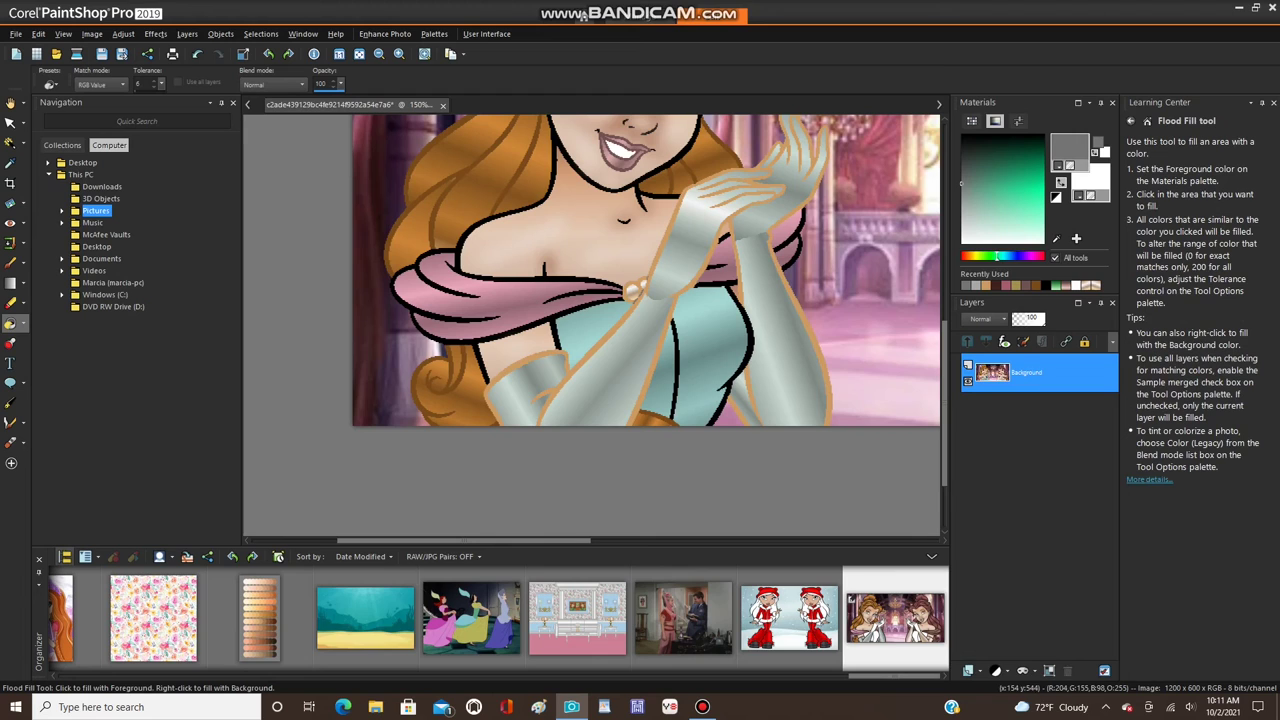
{"action": "left_click", "coordinate": [507, 370]}
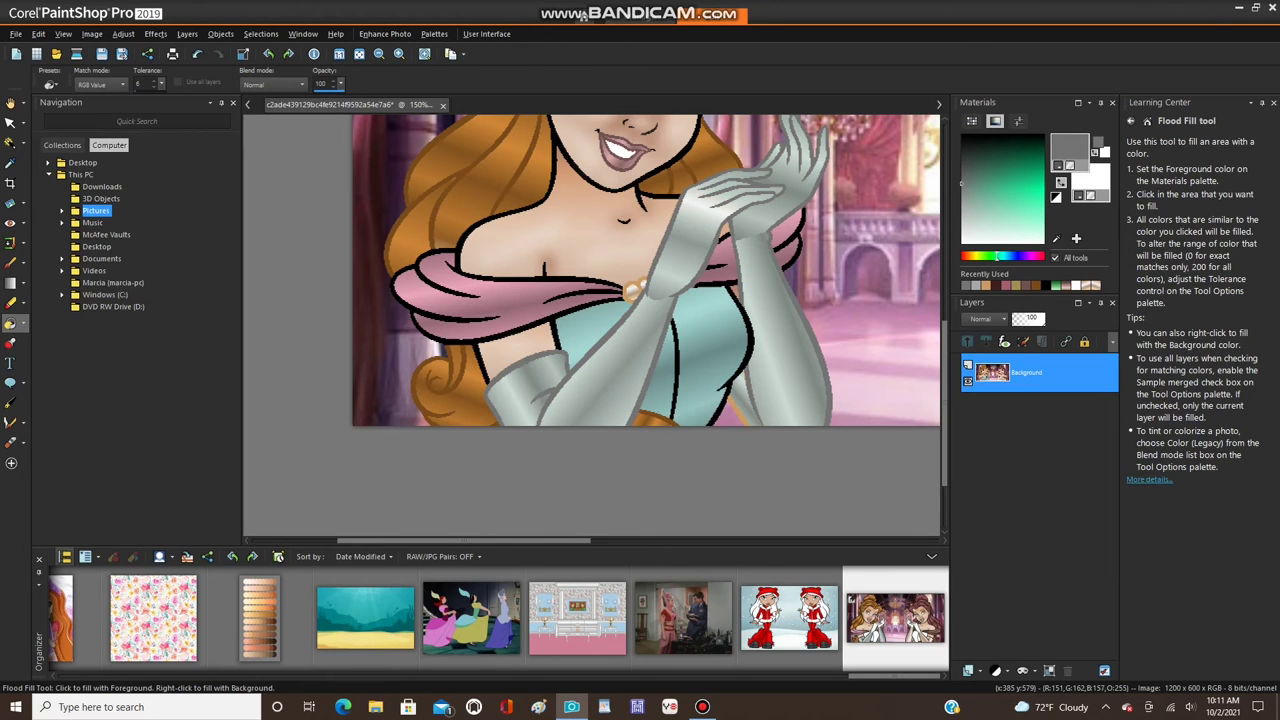
{"action": "scroll", "coordinate": [638, 368], "scroll_direction": "down", "scroll_amount": 3}
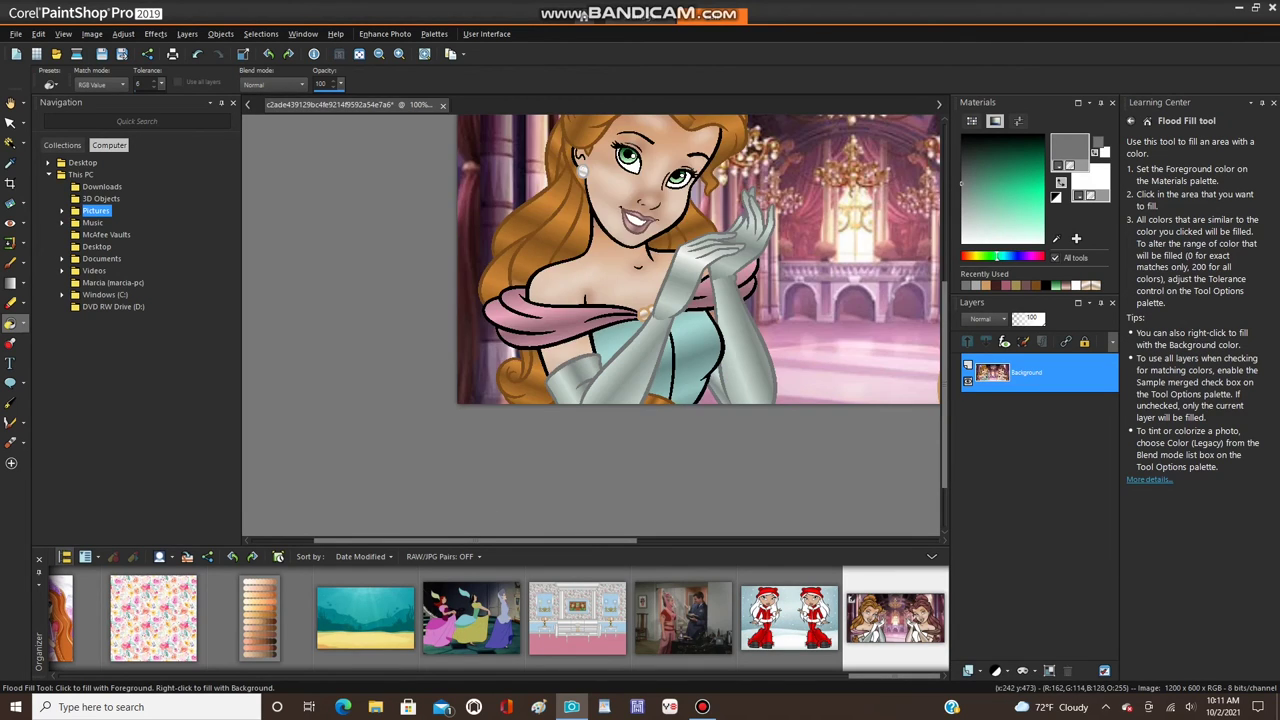
- Sample a dark teal from the left woman's bodice and flood-fill its black seam and side outline with it
{"action": "scroll", "coordinate": [430, 452], "scroll_direction": "up", "scroll_amount": 6}
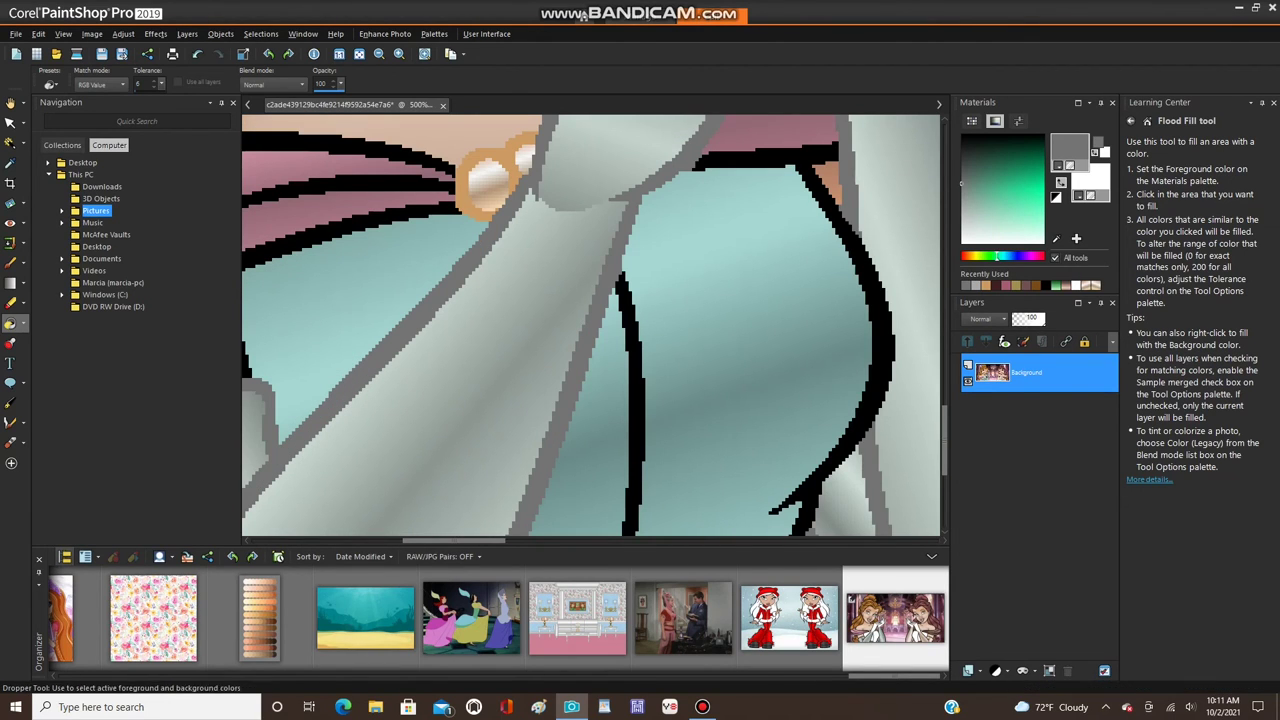
{"action": "left_click", "coordinate": [10, 163]}
{"action": "left_click", "coordinate": [708, 408]}
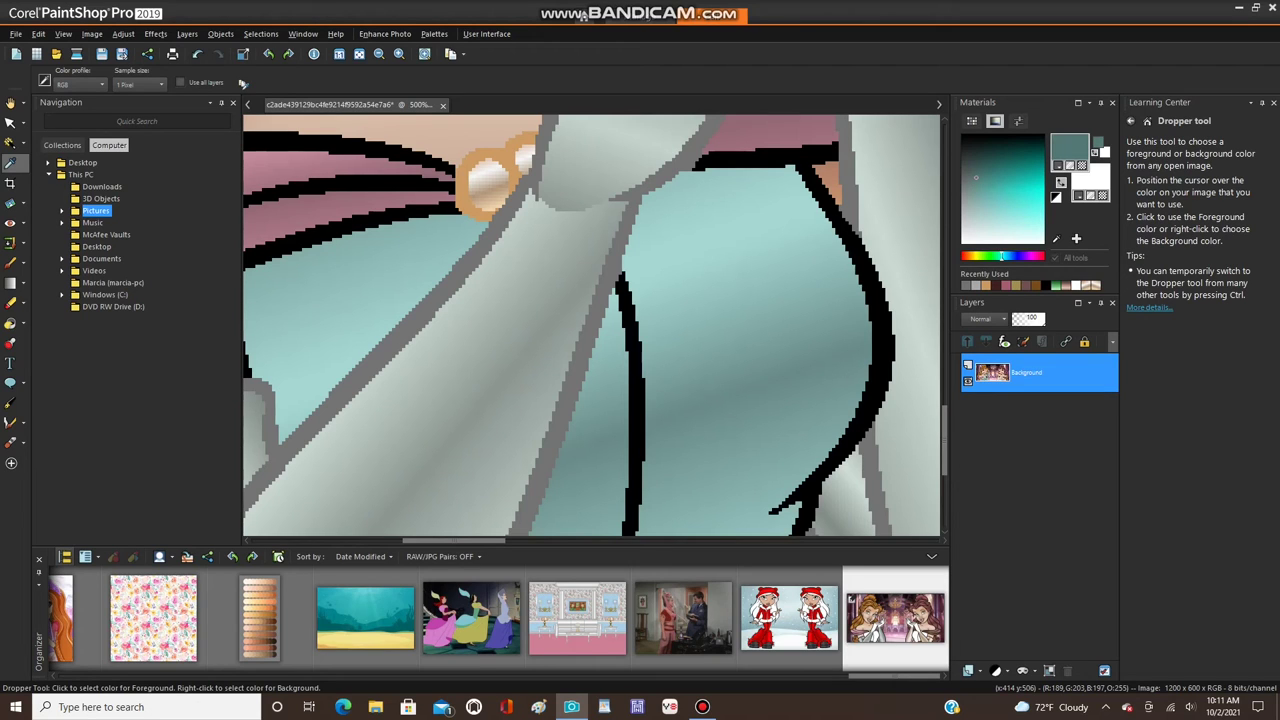
{"action": "left_click", "coordinate": [10, 263]}
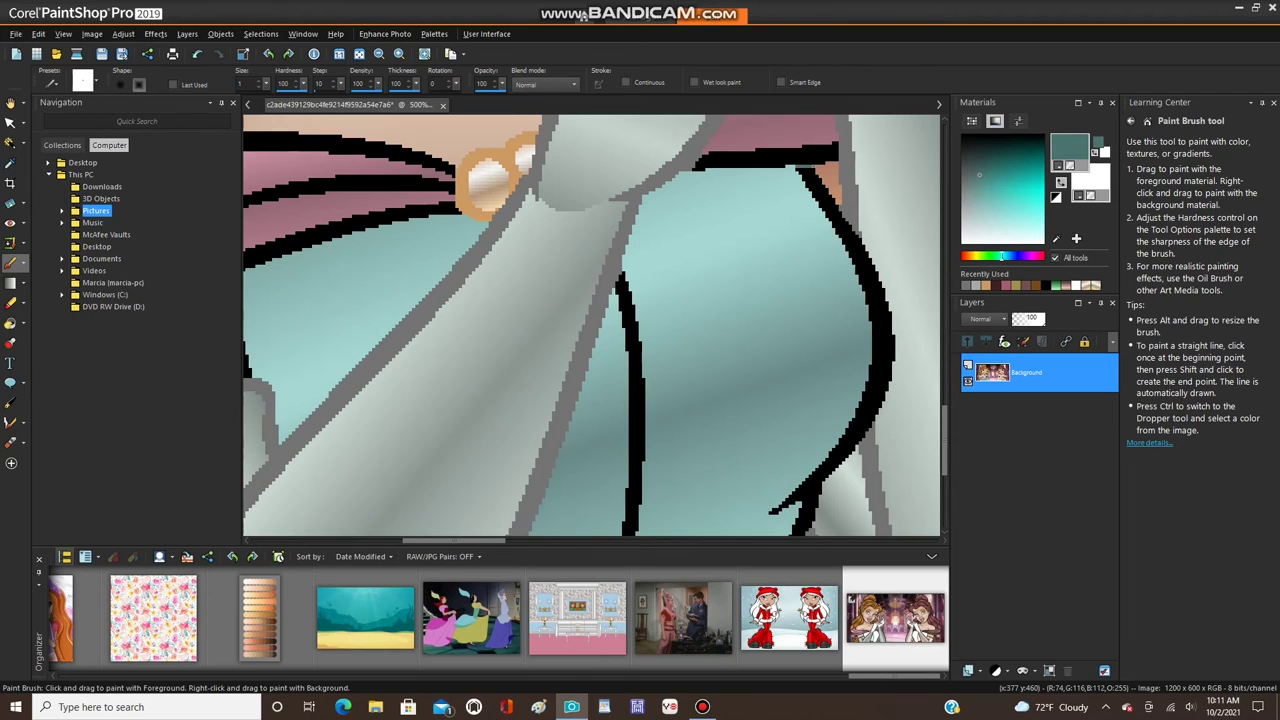
{"action": "scroll", "coordinate": [793, 166], "scroll_direction": "down", "scroll_amount": 2}
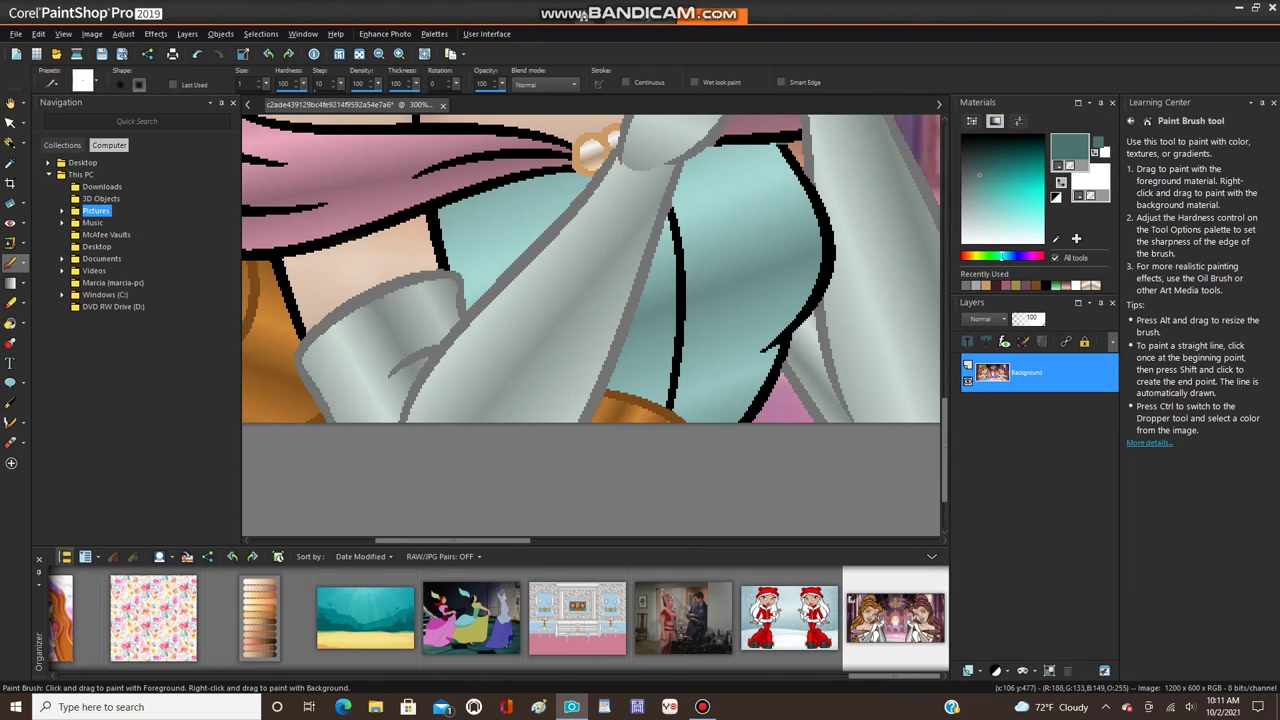
{"action": "left_click", "coordinate": [10, 343]}
{"action": "left_click", "coordinate": [677, 300]}
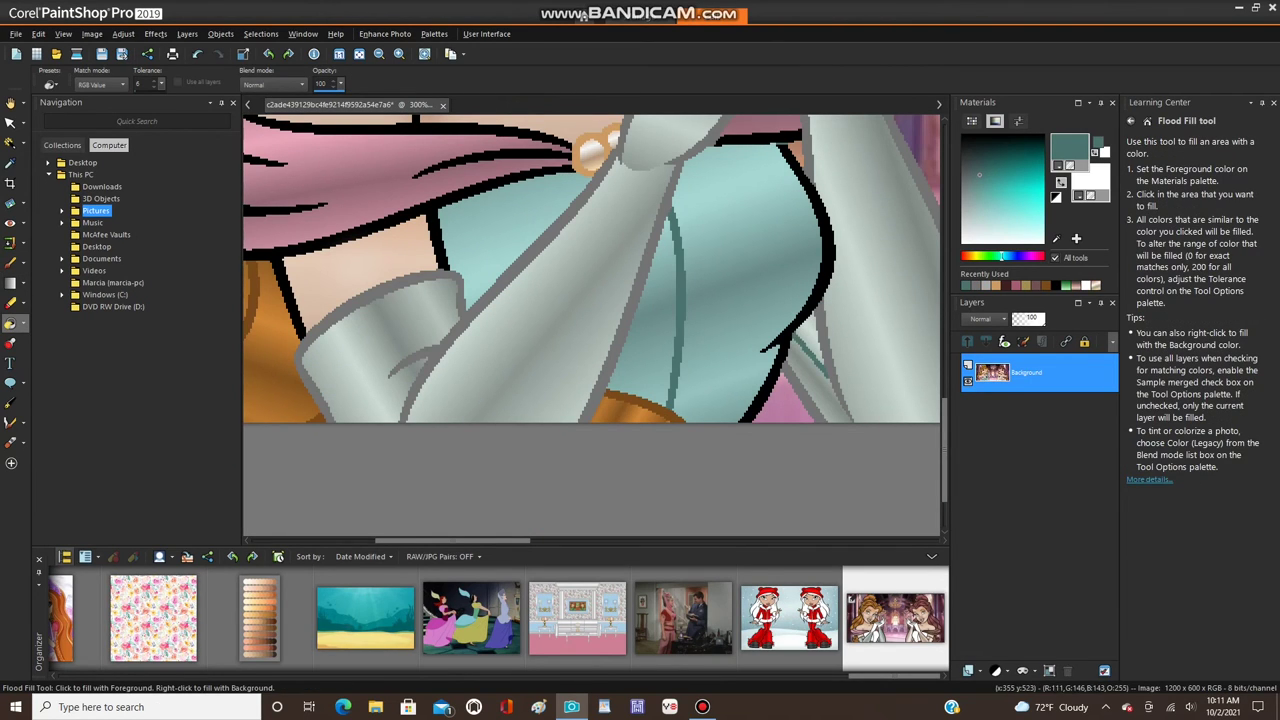
{"action": "scroll", "coordinate": [718, 300], "scroll_direction": "down", "scroll_amount": 2}
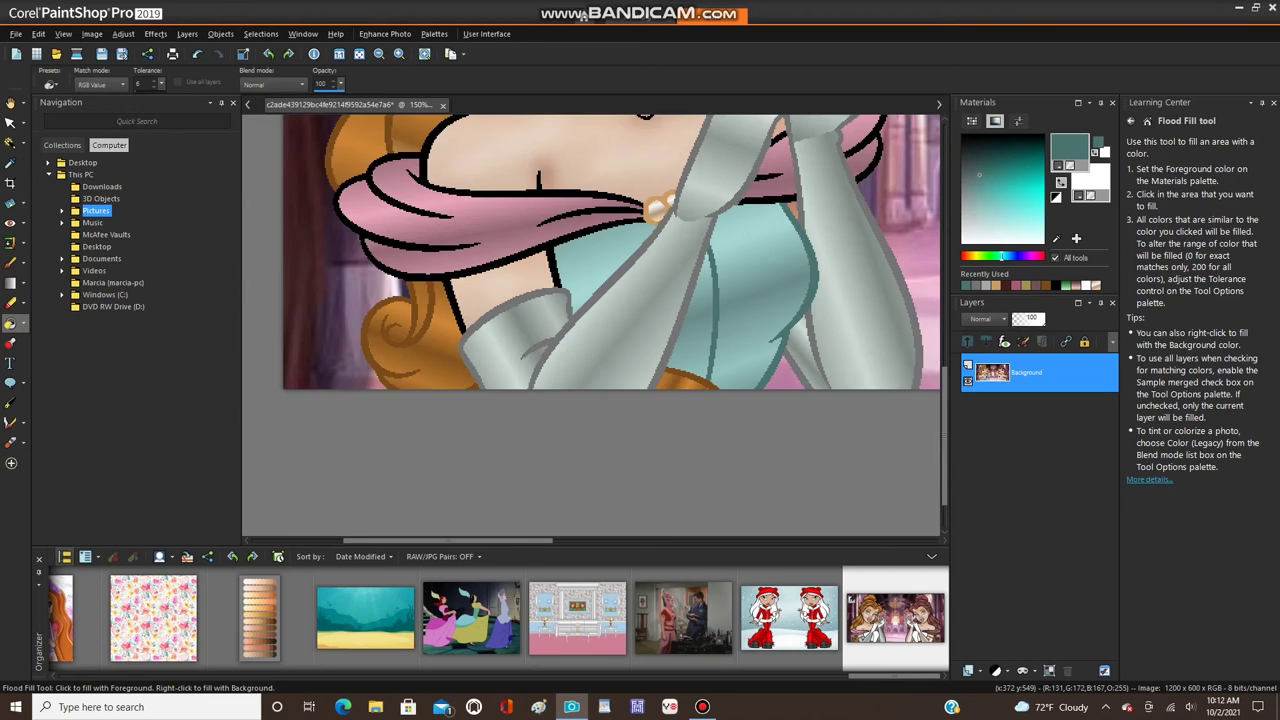
{"action": "scroll", "coordinate": [655, 338], "scroll_direction": "down", "scroll_amount": 3}
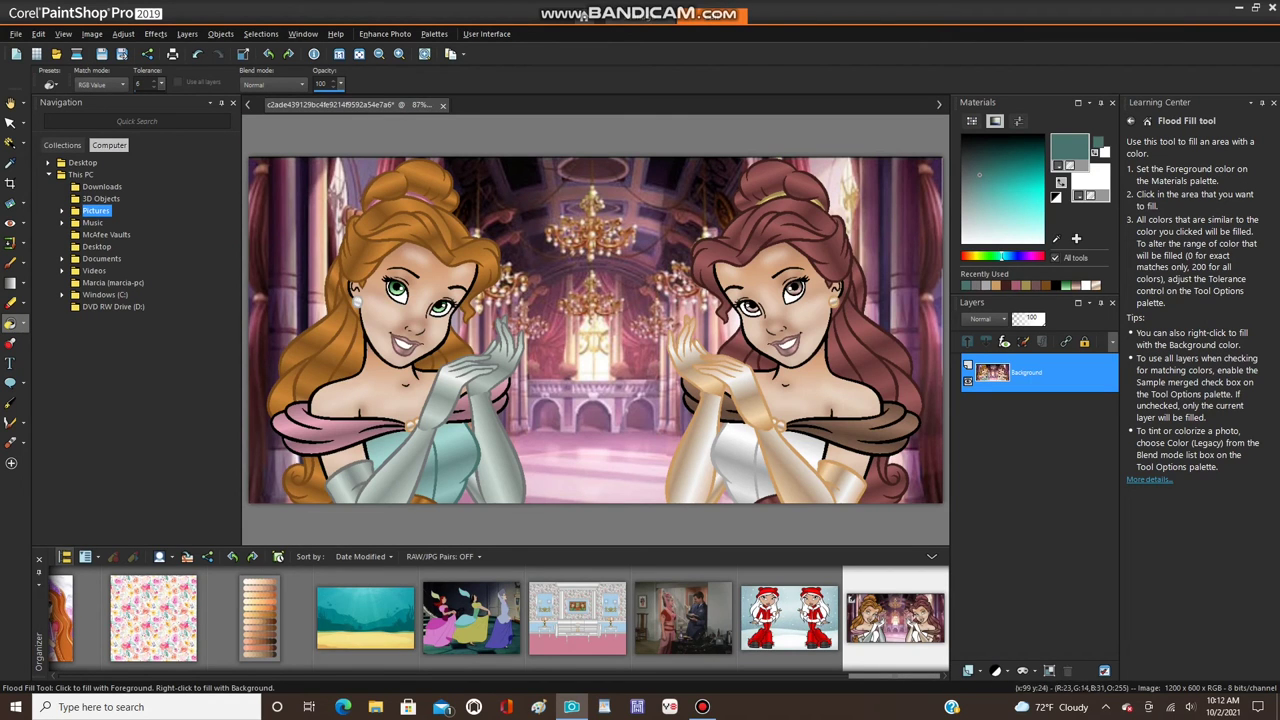
- Sample a darker pink from the left woman's shawl and paint breaks where its black outline meets the shoulder, chest, arm and bodice lines
{"action": "scroll", "coordinate": [340, 340], "scroll_direction": "up", "scroll_amount": 3}
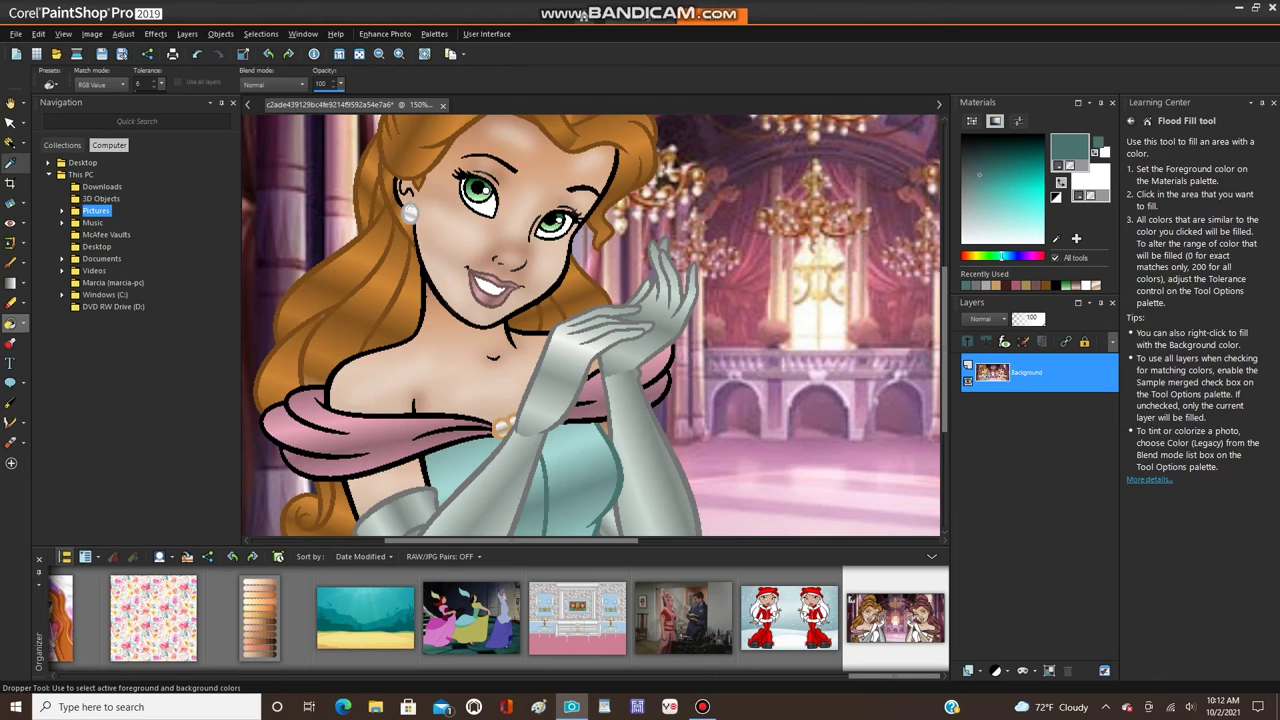
{"action": "left_click", "coordinate": [10, 162]}
{"action": "scroll", "coordinate": [414, 452], "scroll_direction": "up", "scroll_amount": 3}
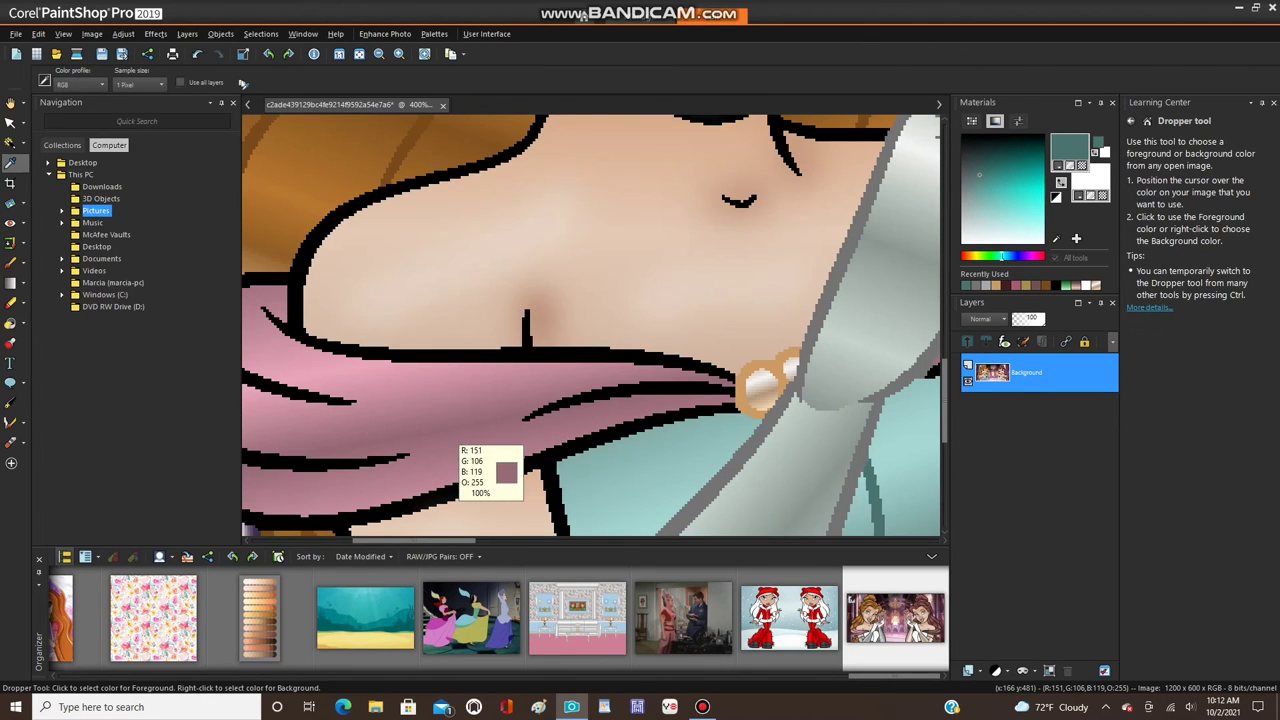
{"action": "left_click", "coordinate": [458, 447]}
{"action": "left_click", "coordinate": [979, 181]}
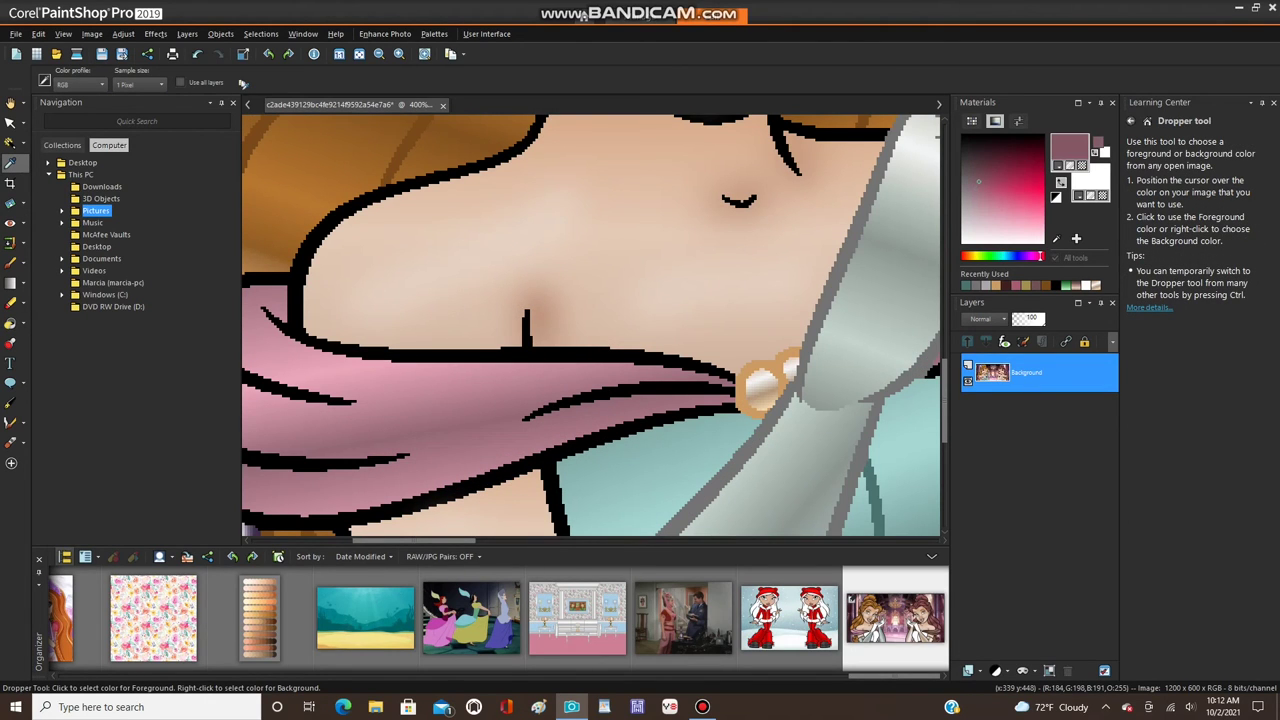
{"action": "left_click", "coordinate": [10, 262]}
{"action": "scroll", "coordinate": [318, 224], "scroll_direction": "up", "scroll_amount": 2}
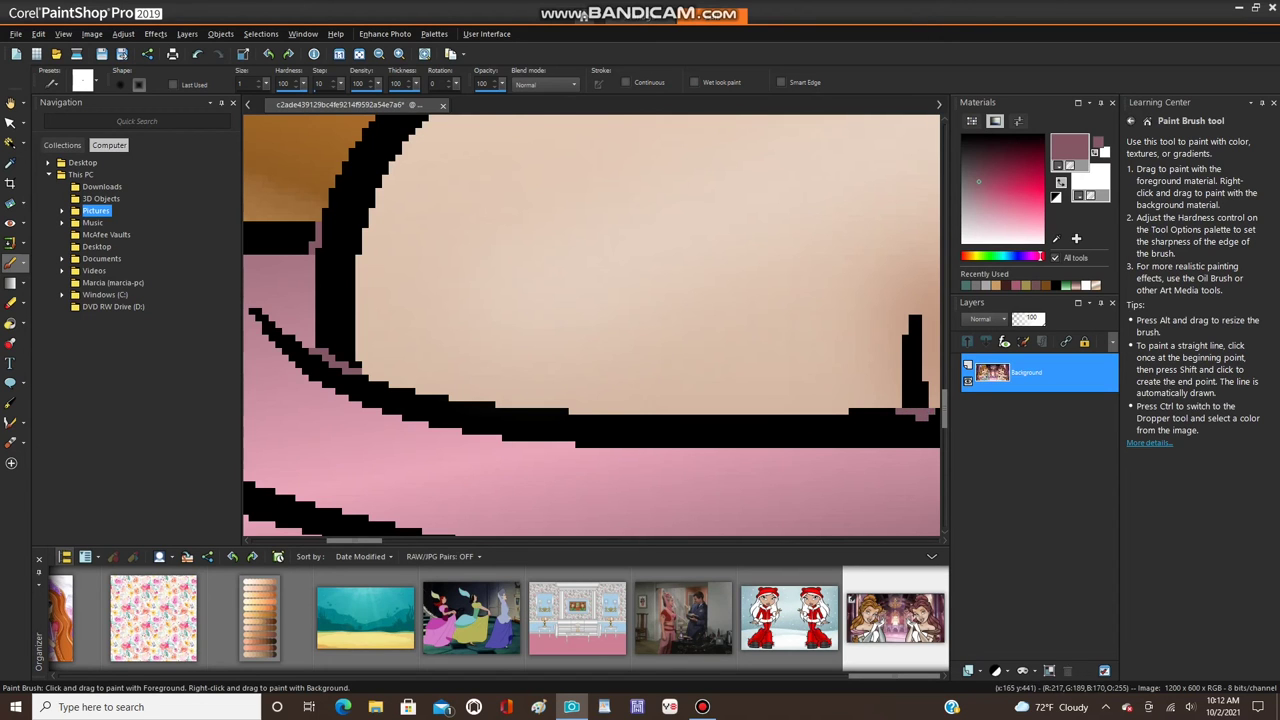
{"action": "scroll", "coordinate": [560, 298], "scroll_direction": "down", "scroll_amount": 5}
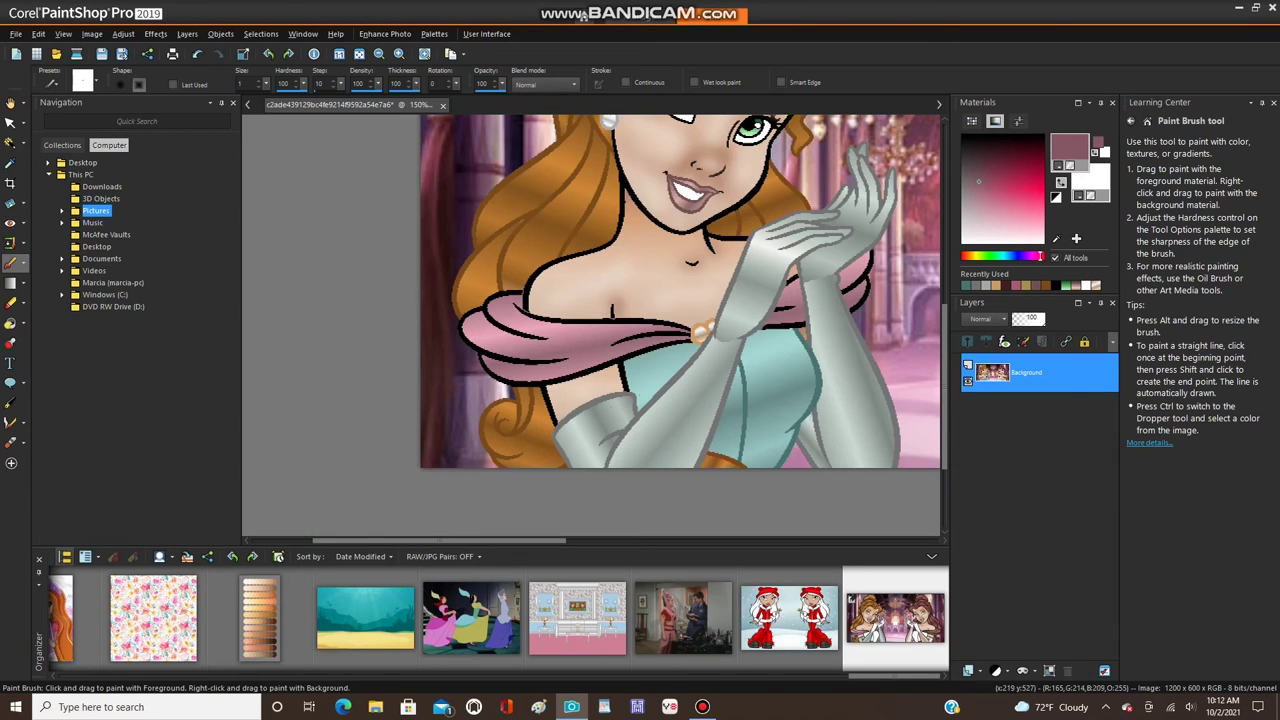
{"action": "scroll", "coordinate": [515, 372], "scroll_direction": "up", "scroll_amount": 4}
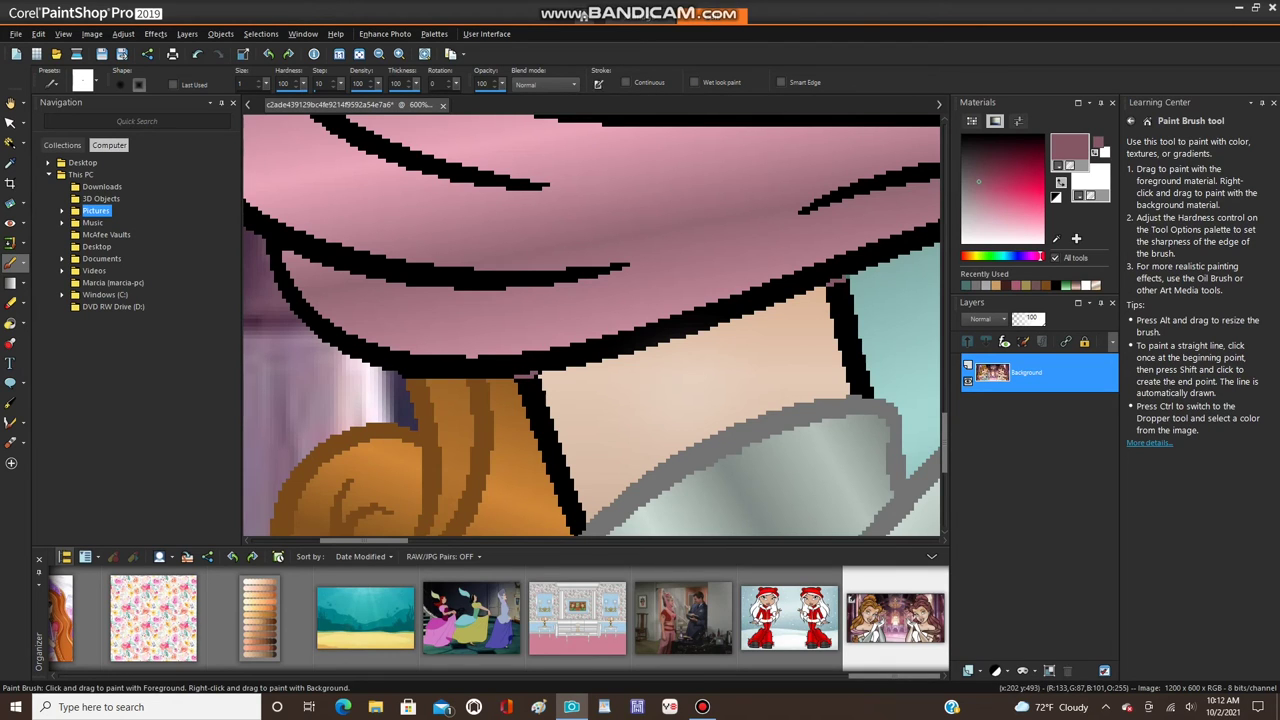
- Flood-fill the black outlines and fold lines of the left woman's pink shawl with the dark pink
{"action": "left_click", "coordinate": [10, 323]}
{"action": "left_click", "coordinate": [338, 340]}
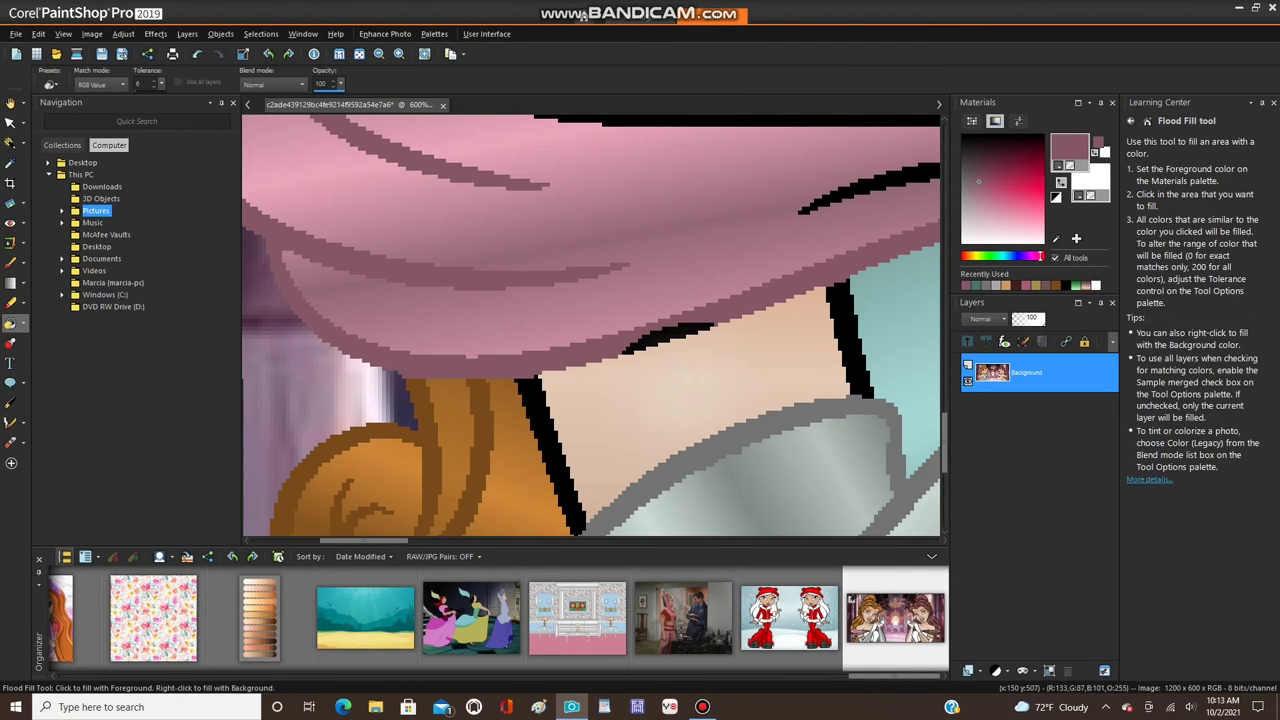
{"action": "left_click", "coordinate": [666, 338]}
{"action": "scroll", "coordinate": [666, 338], "scroll_direction": "down", "scroll_amount": 5}
{"action": "scroll", "coordinate": [650, 330], "scroll_direction": "up", "scroll_amount": 2}
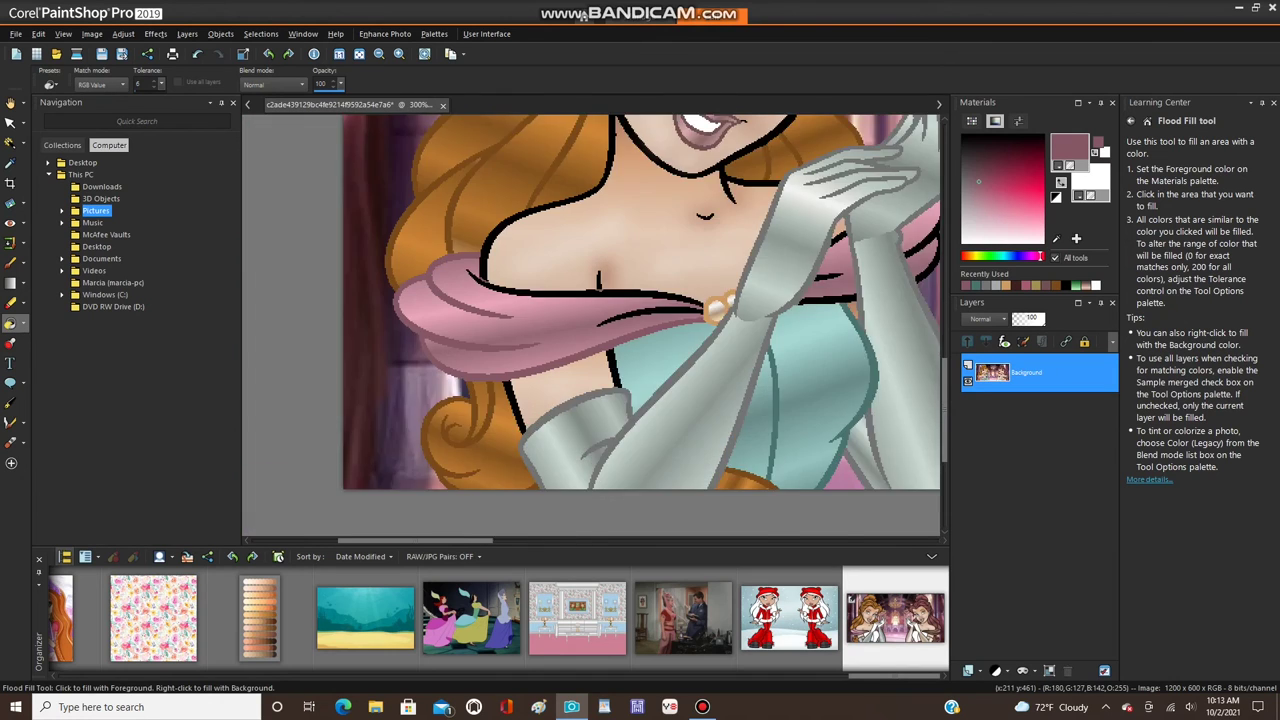
{"action": "scroll", "coordinate": [662, 270], "scroll_direction": "up", "scroll_amount": 1}
{"action": "left_click", "coordinate": [640, 319]}
{"action": "scroll", "coordinate": [620, 312], "scroll_direction": "down", "scroll_amount": 1}
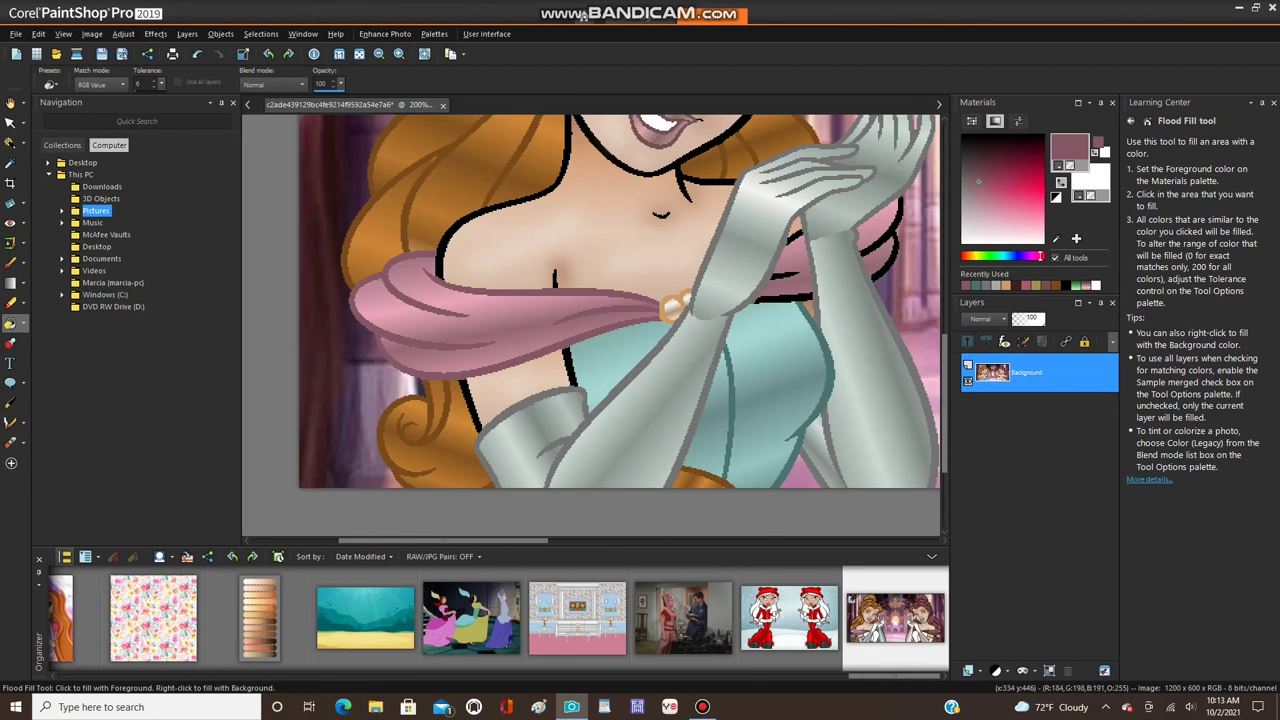
{"action": "scroll", "coordinate": [890, 236], "scroll_direction": "up", "scroll_amount": 1}
{"action": "left_click", "coordinate": [902, 242]}
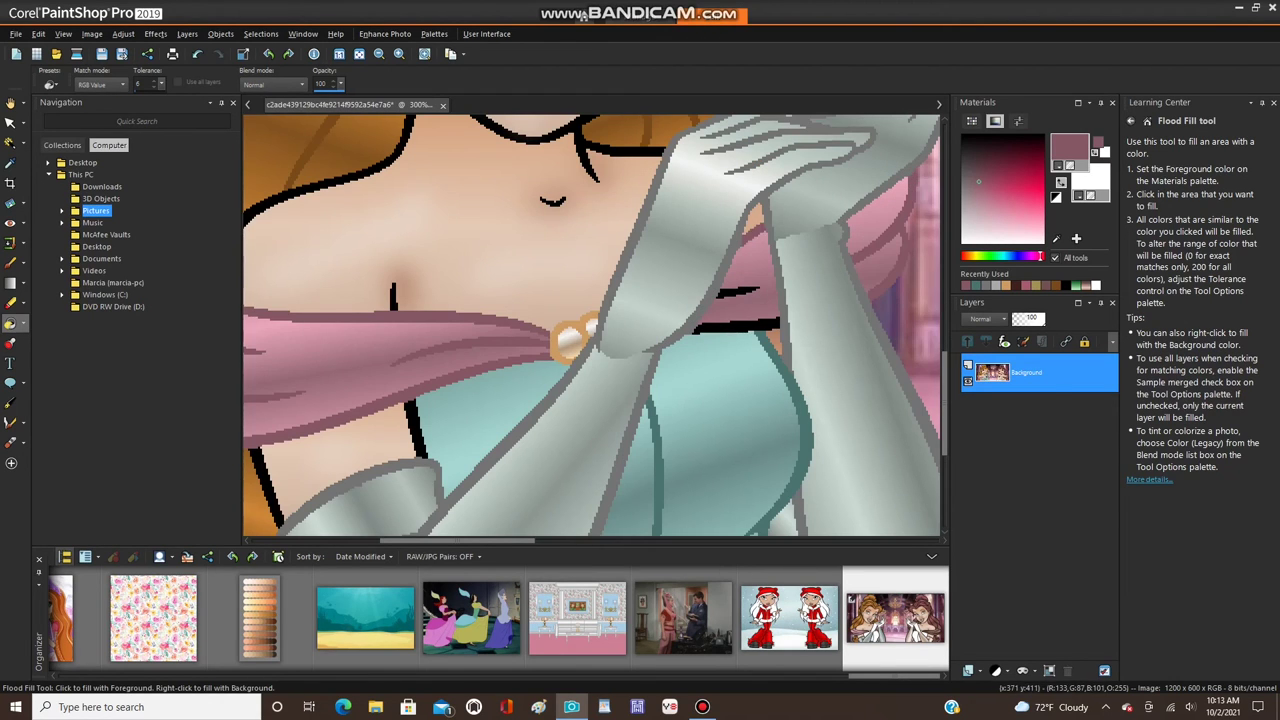
{"action": "scroll", "coordinate": [736, 314], "scroll_direction": "down", "scroll_amount": 4}
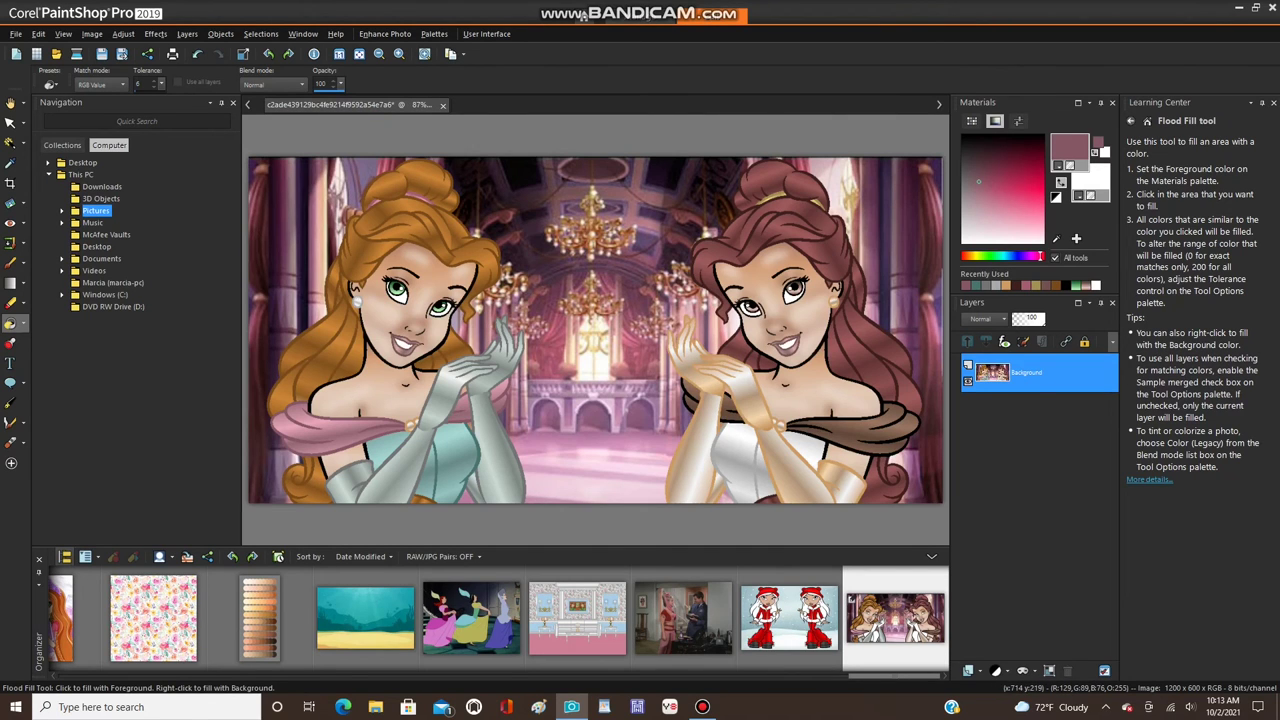
- Sample a brown from the right woman's shawl as the foreground colour
{"action": "left_click", "coordinate": [10, 163]}
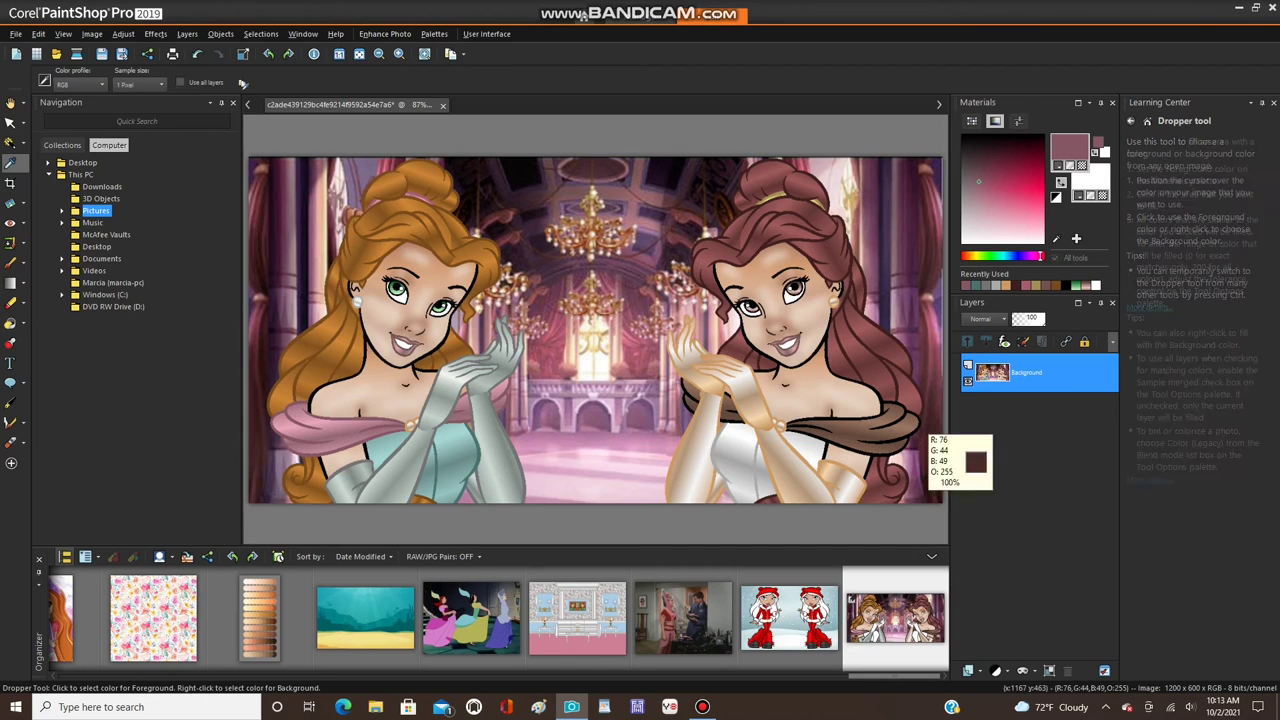
{"action": "scroll", "coordinate": [848, 433], "scroll_direction": "up", "scroll_amount": 5}
{"action": "scroll", "coordinate": [830, 420], "scroll_direction": "up", "scroll_amount": 2}
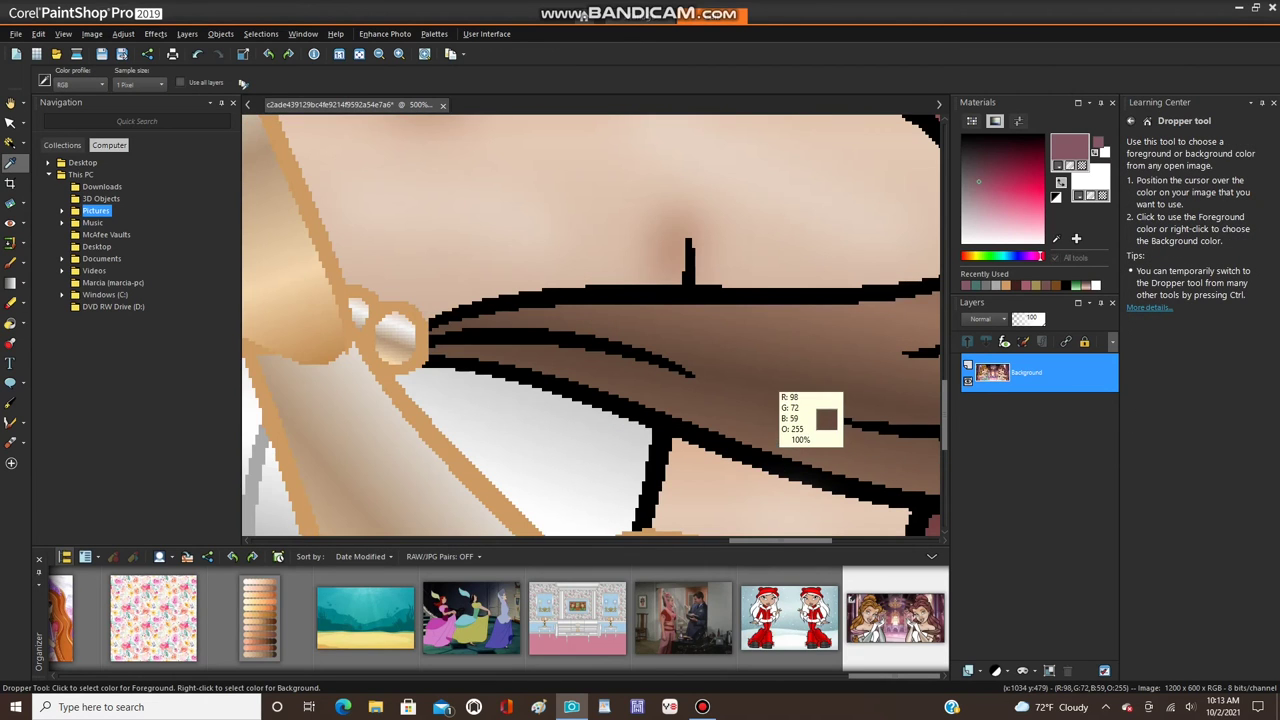
{"action": "left_click", "coordinate": [778, 398]}
{"action": "scroll", "coordinate": [778, 398], "scroll_direction": "down", "scroll_amount": 6}
- Select the left woman's dark pink shawl outlines and fold lines with the Magic Wand and mirror them horizontally onto the right woman's shawl
{"action": "left_click", "coordinate": [10, 143]}
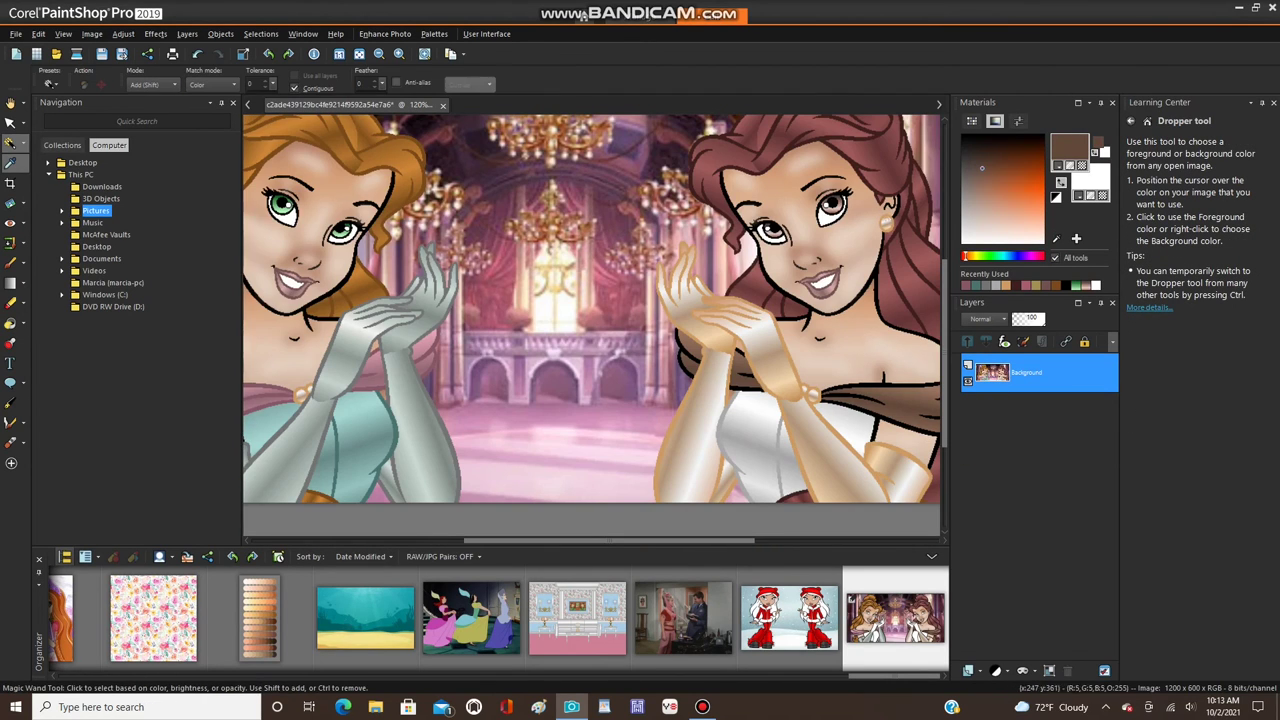
{"action": "scroll", "coordinate": [313, 308], "scroll_direction": "up", "scroll_amount": 6}
{"action": "left_click", "coordinate": [513, 221]}
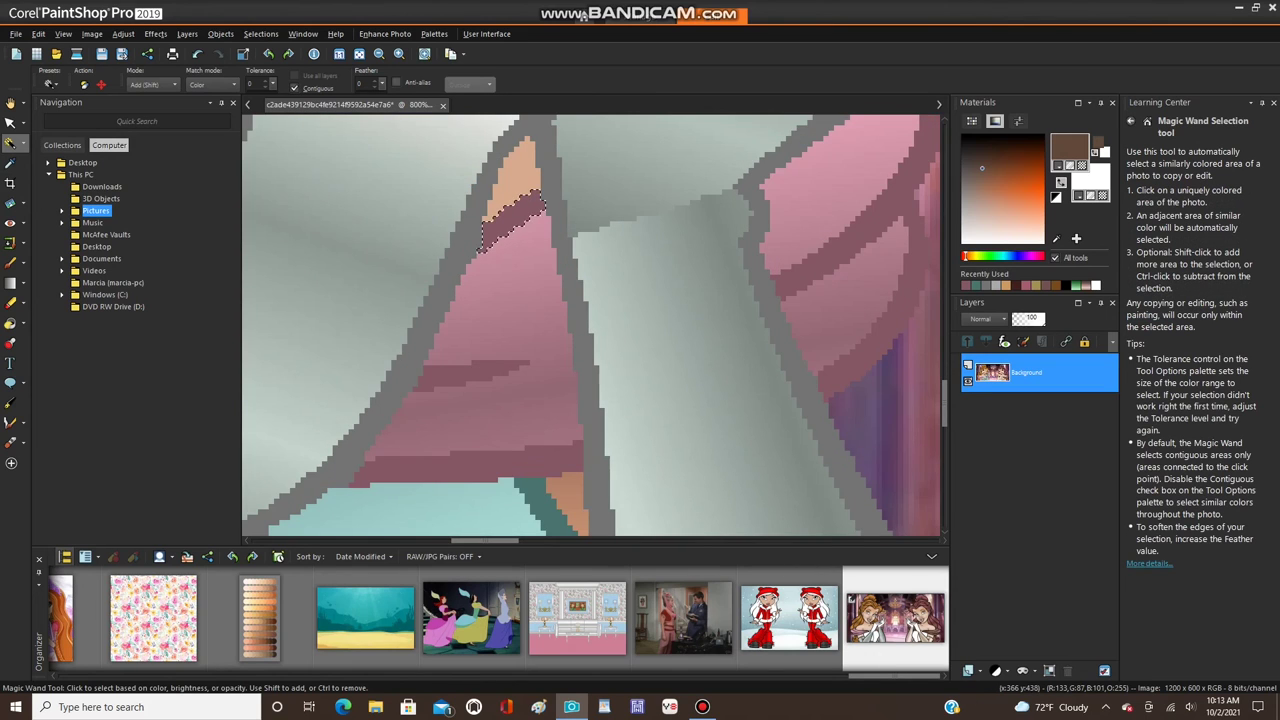
{"action": "left_click", "coordinate": [475, 463]}
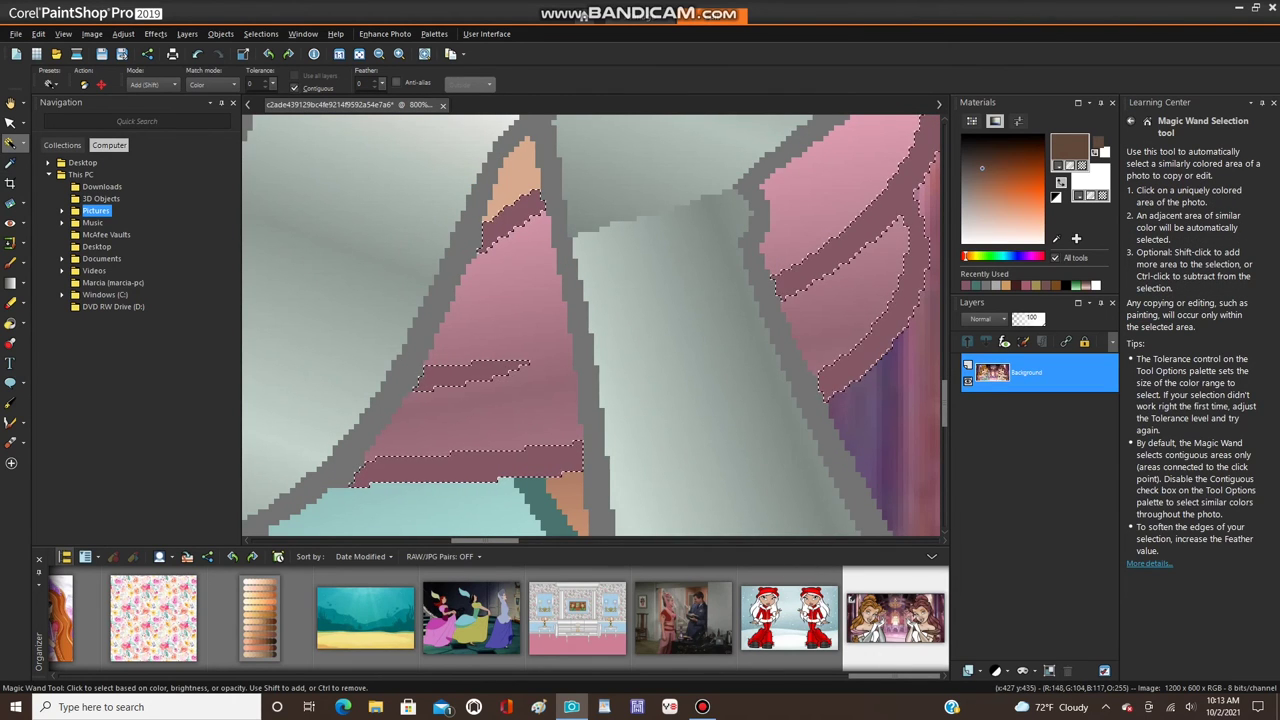
{"action": "scroll", "coordinate": [832, 430], "scroll_direction": "down", "scroll_amount": 3}
{"action": "scroll", "coordinate": [591, 325], "scroll_direction": "down", "scroll_amount": 1}
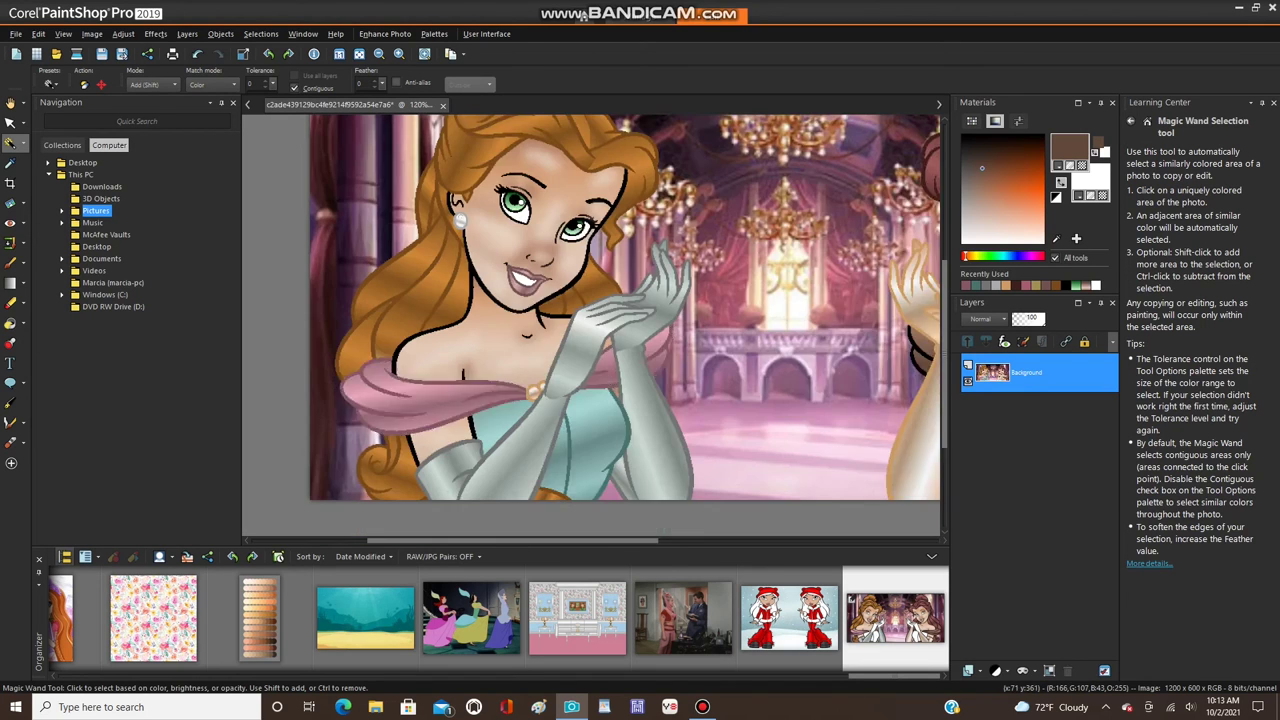
{"action": "scroll", "coordinate": [372, 320], "scroll_direction": "down", "scroll_amount": 2}
{"action": "scroll", "coordinate": [372, 320], "scroll_direction": "down", "scroll_amount": 1}
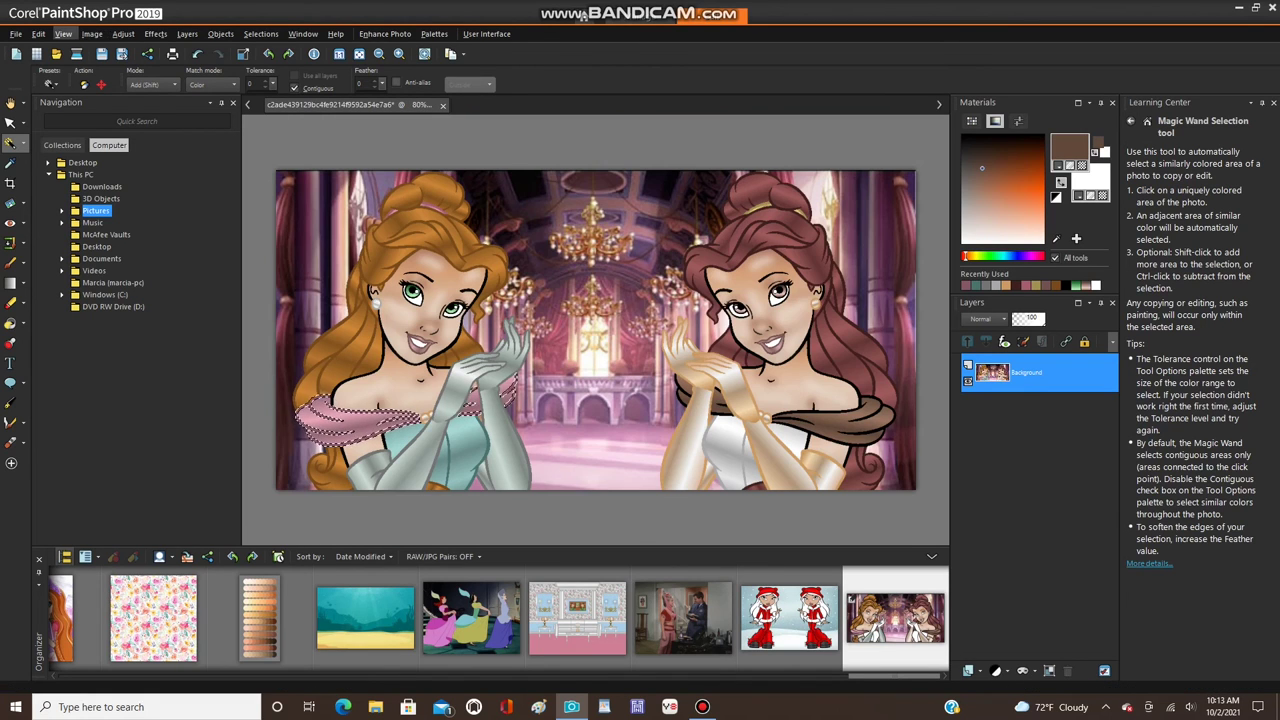
{"action": "left_click", "coordinate": [92, 34]}
{"action": "mouse_move", "coordinate": [160, 250]}
{"action": "left_click", "coordinate": [300, 250]}
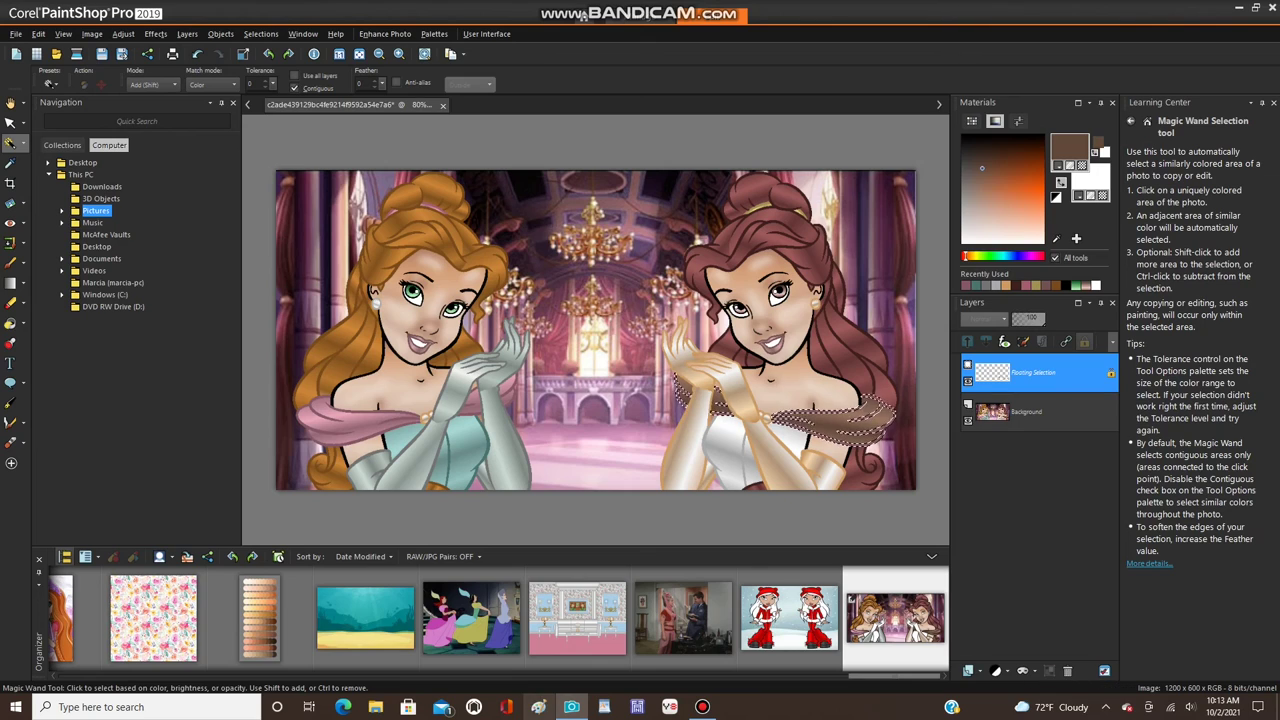
{"action": "left_click", "coordinate": [702, 707]}
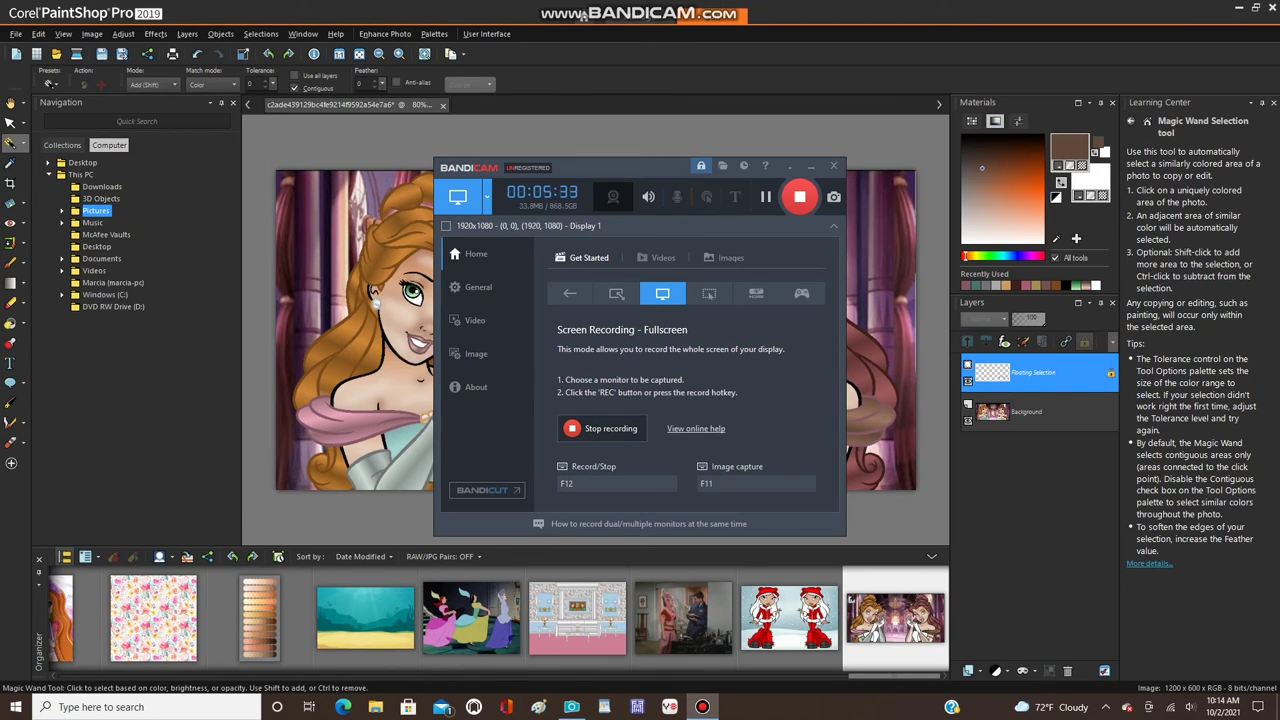
{"action": "key", "text": "alt+Tab"}
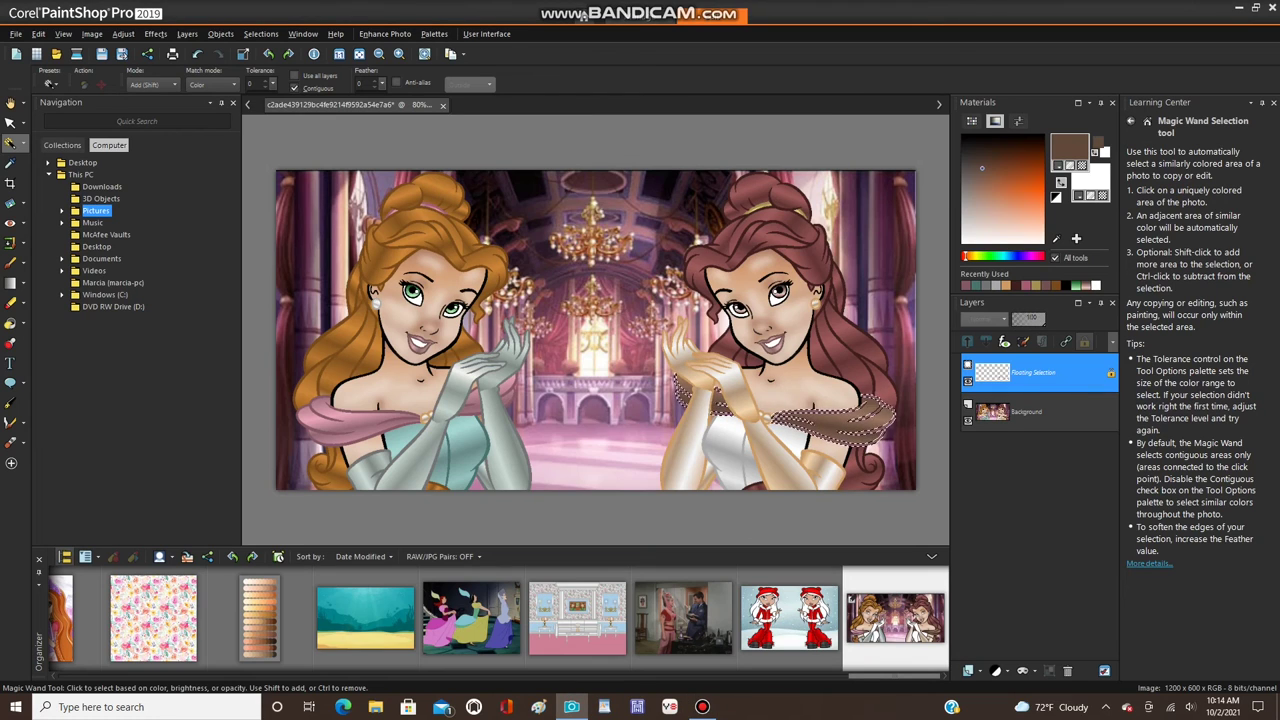
- Try flood-filling the mirrored outlines and fold lines of the right woman's shawl with the sampled brown
{"action": "key", "text": "f"}
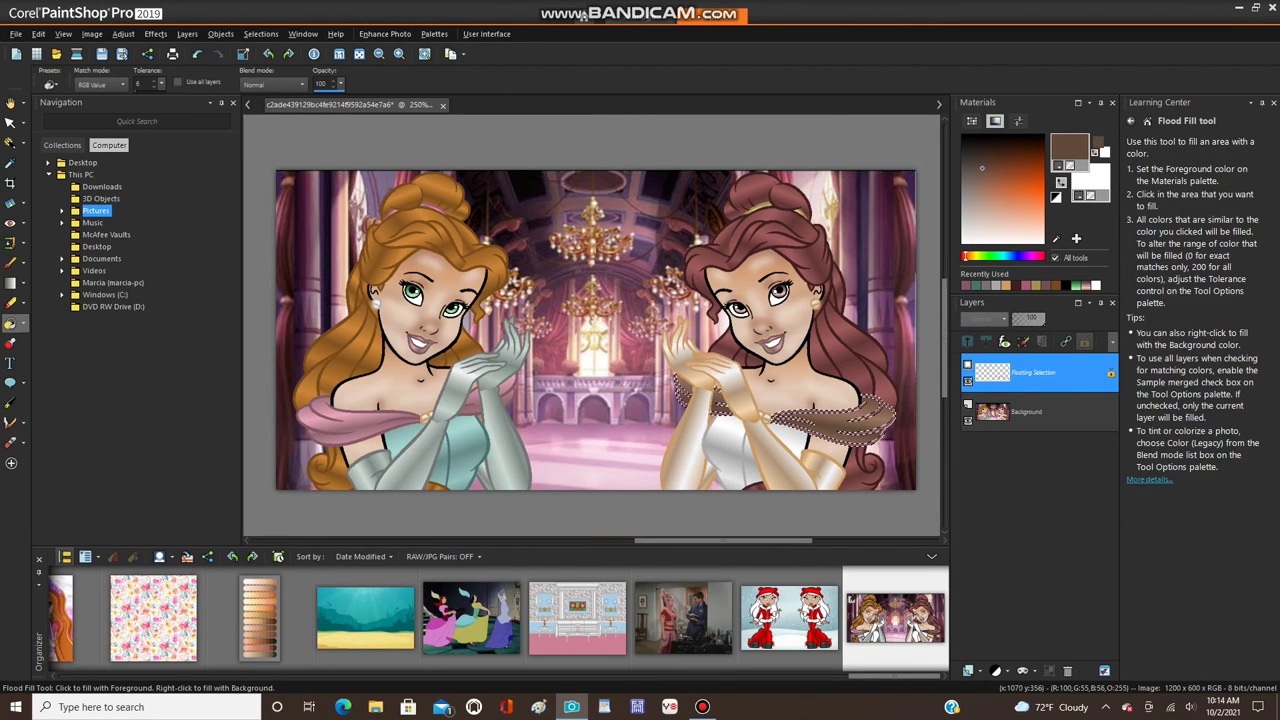
{"action": "scroll", "coordinate": [721, 404], "scroll_direction": "down", "scroll_amount": 1}
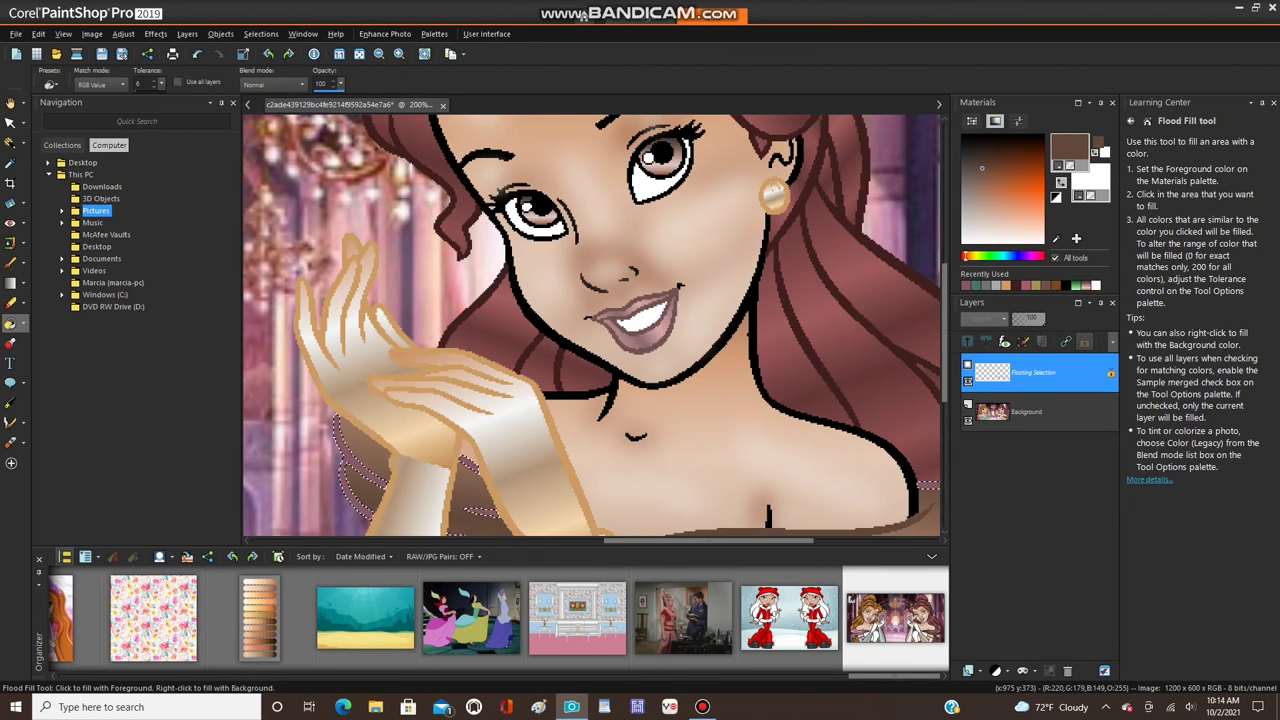
{"action": "scroll", "coordinate": [721, 404], "scroll_direction": "down", "scroll_amount": 2}
{"action": "scroll", "coordinate": [800, 465], "scroll_direction": "up", "scroll_amount": 4}
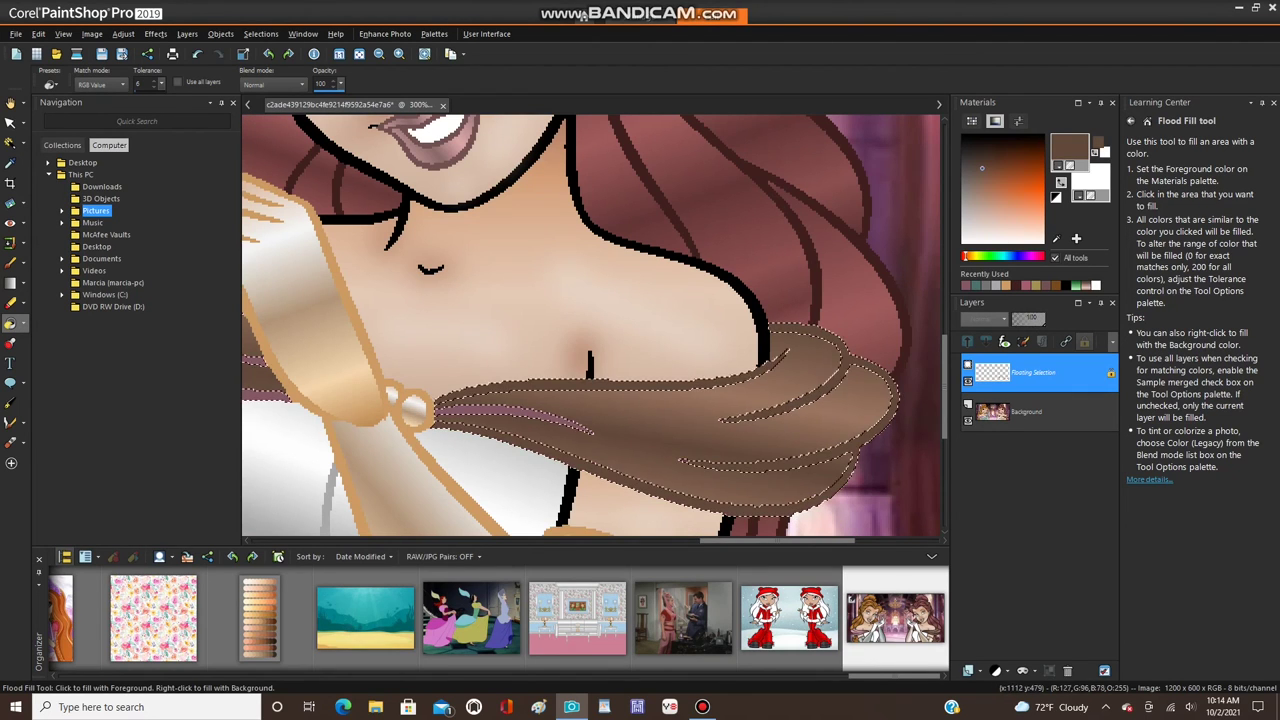
{"action": "left_click", "coordinate": [500, 411]}
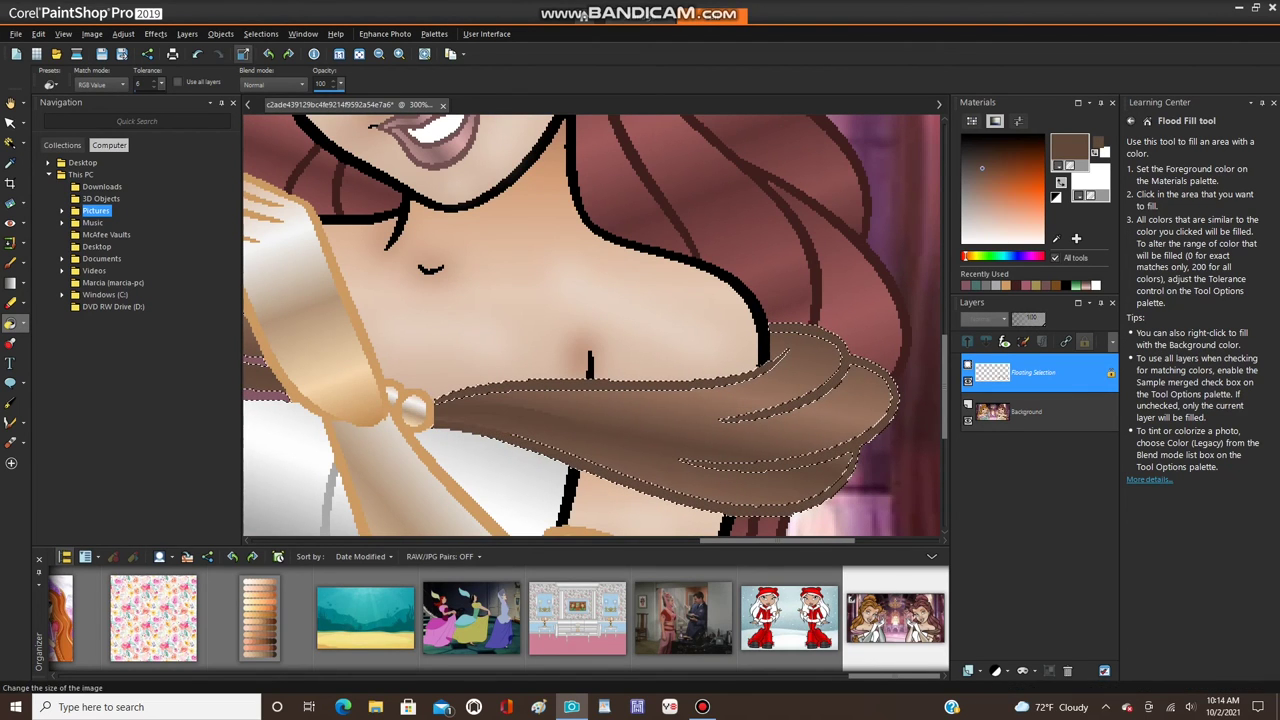
- Choose a darker brown, flood-fill all outline and fold segments of the right woman's shawl with it, and clear the selection
{"action": "left_click", "coordinate": [984, 159]}
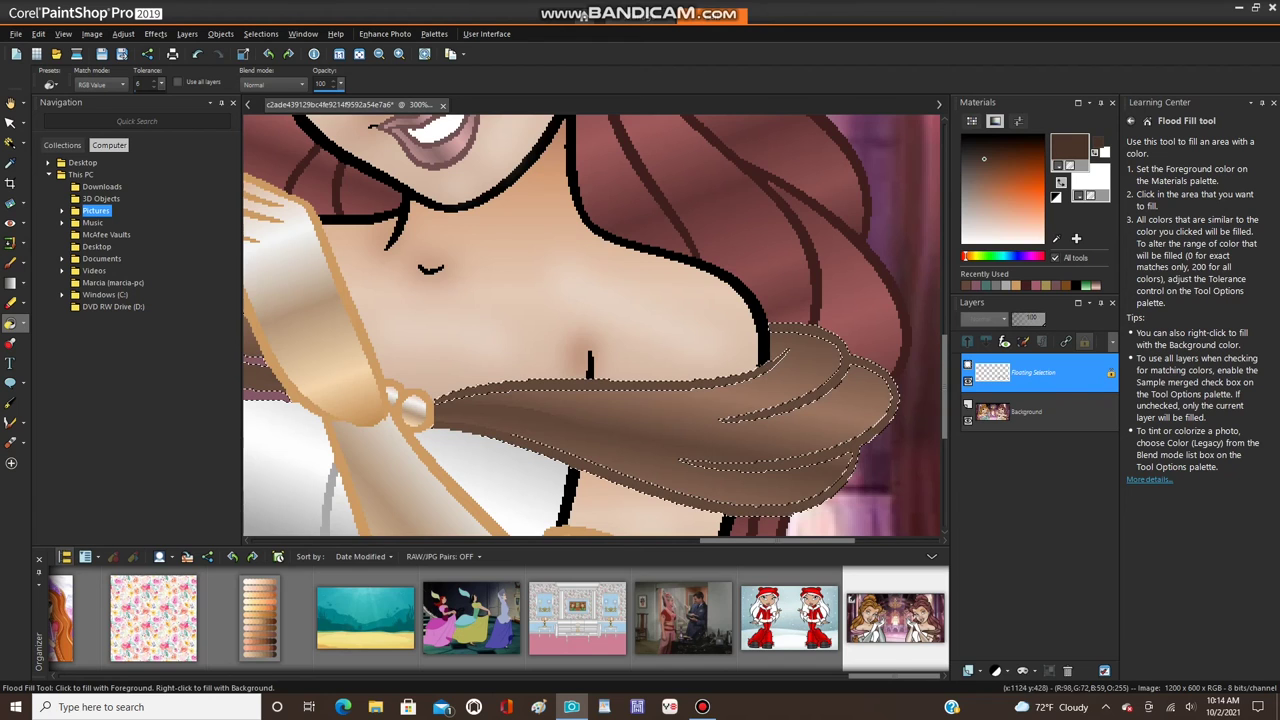
{"action": "left_click", "coordinate": [828, 338]}
{"action": "left_click", "coordinate": [772, 364]}
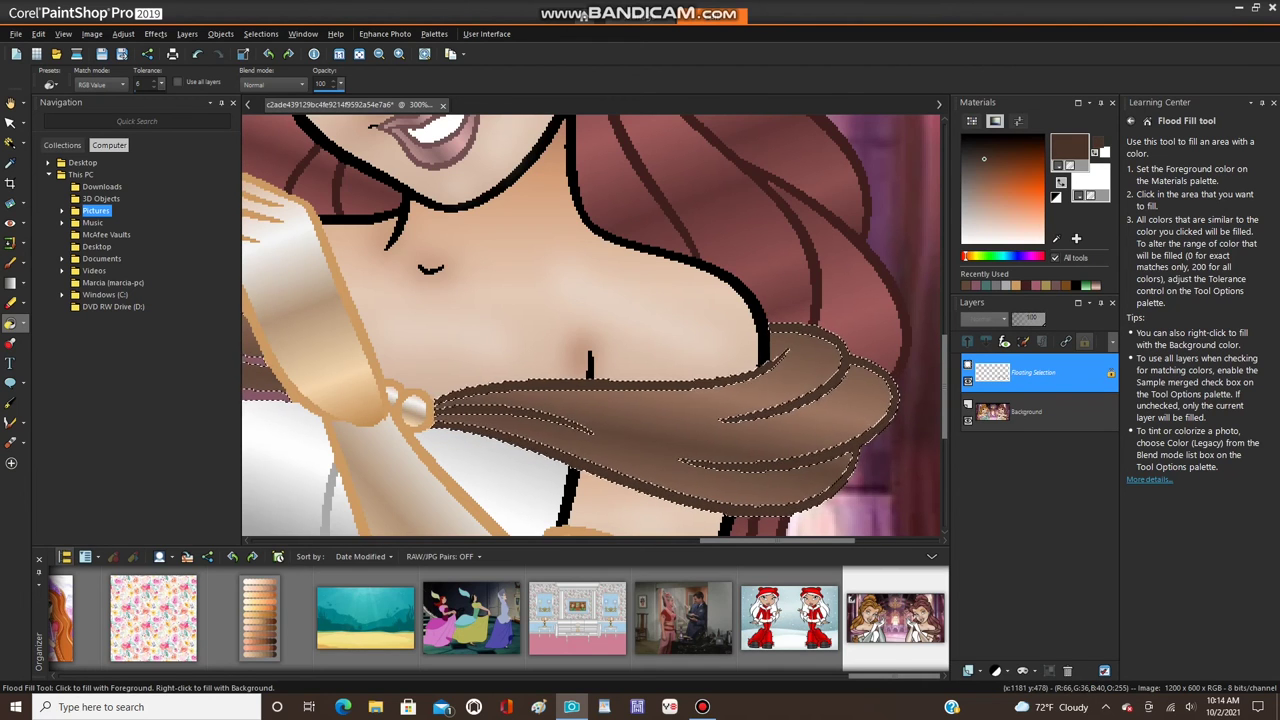
{"action": "scroll", "coordinate": [395, 400], "scroll_direction": "down", "scroll_amount": 2}
{"action": "scroll", "coordinate": [395, 400], "scroll_direction": "up", "scroll_amount": 2}
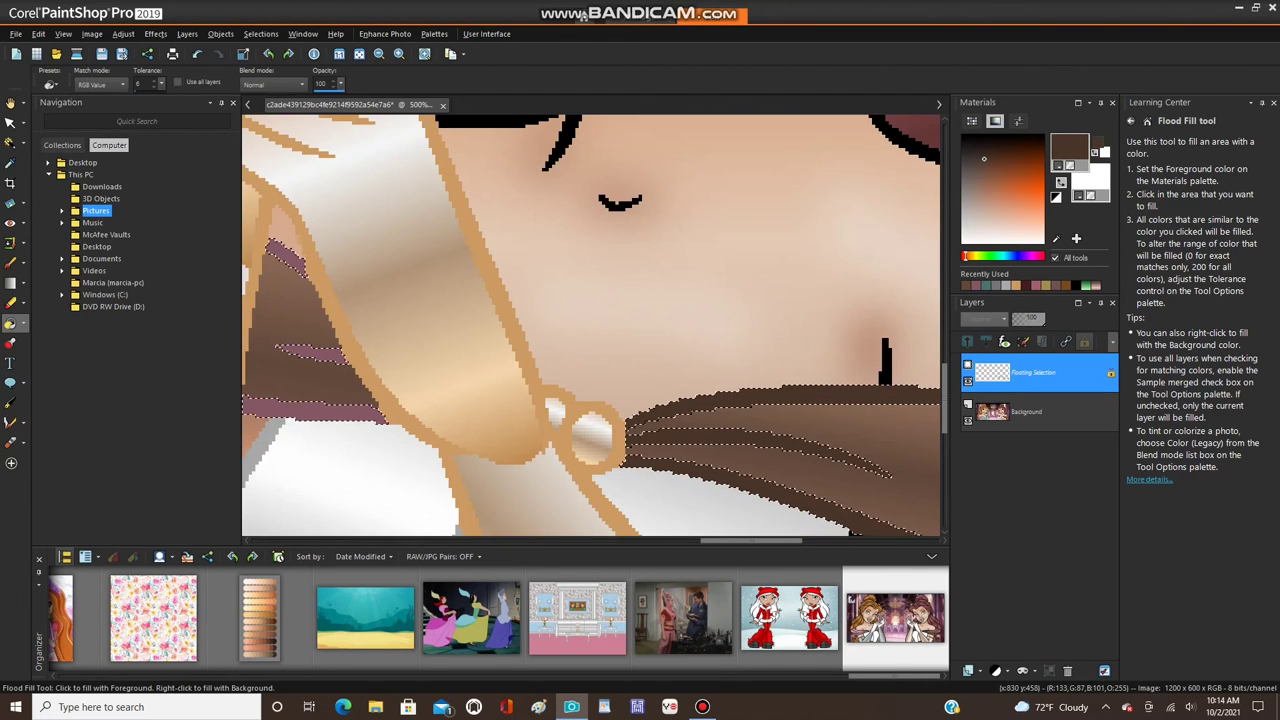
{"action": "left_click", "coordinate": [285, 254]}
{"action": "scroll", "coordinate": [395, 380], "scroll_direction": "down", "scroll_amount": 4}
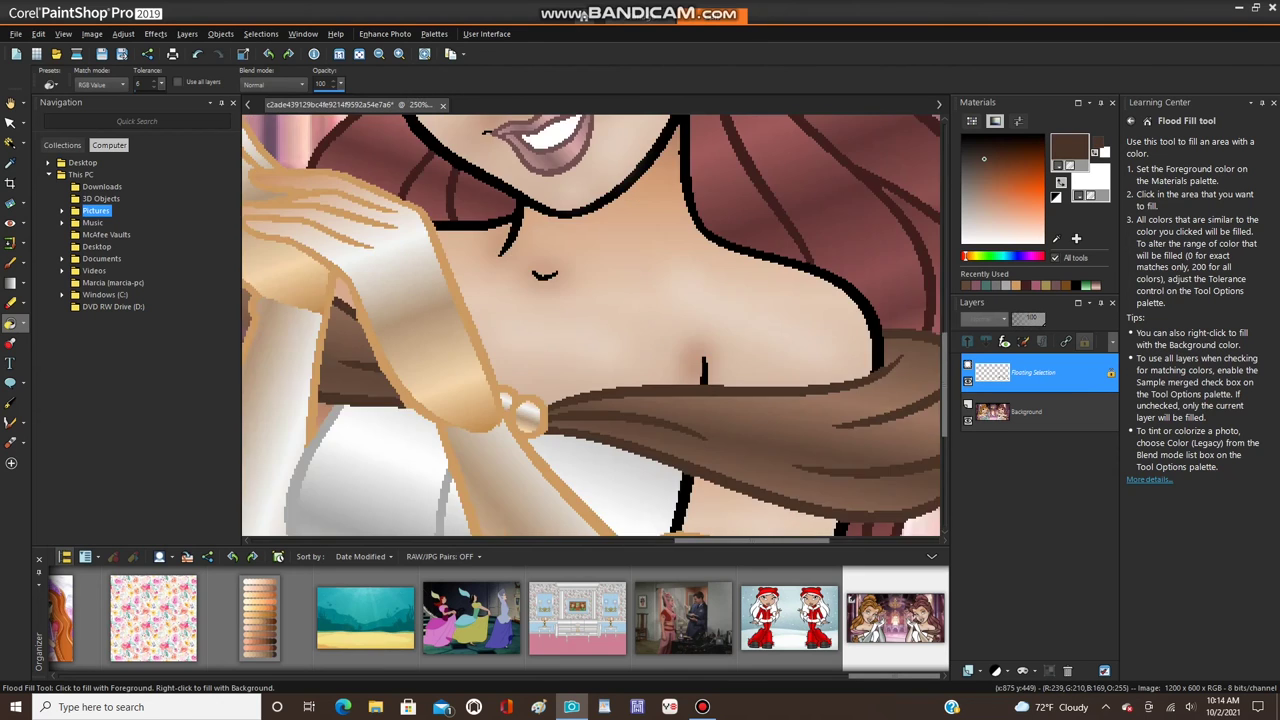
{"action": "scroll", "coordinate": [370, 370], "scroll_direction": "up", "scroll_amount": 2}
{"action": "left_click", "coordinate": [377, 343]}
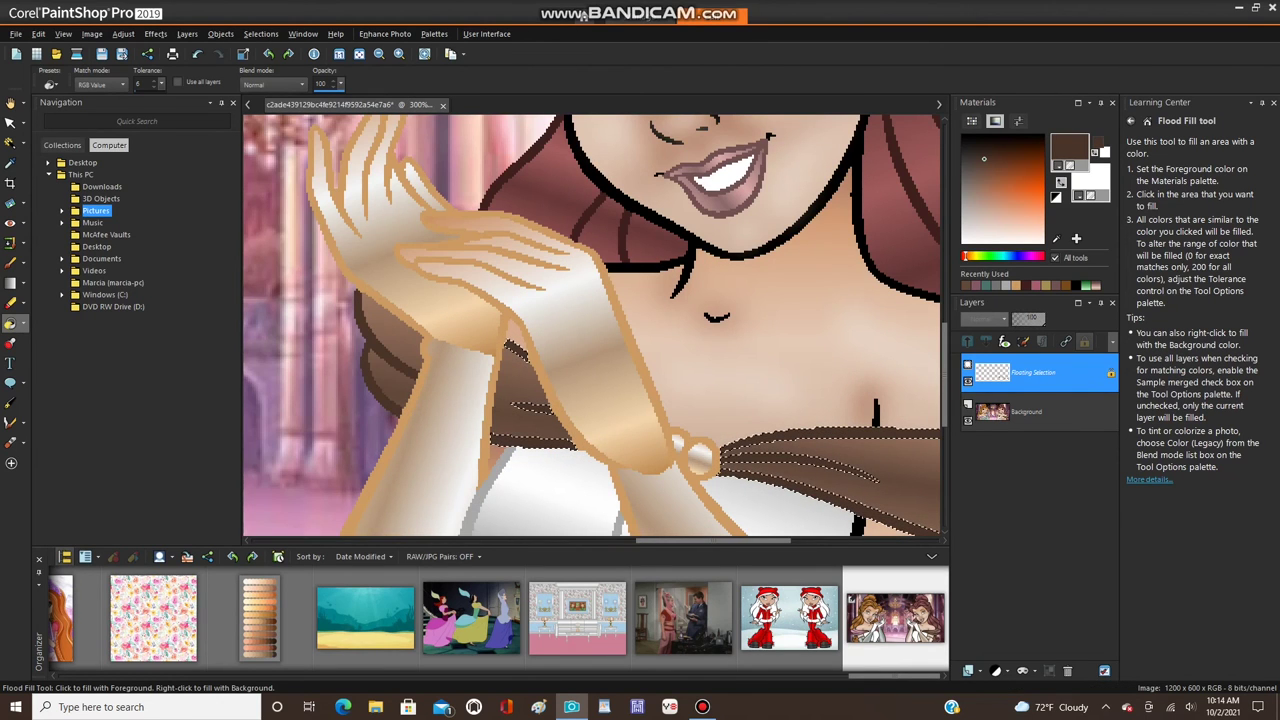
{"action": "left_click", "coordinate": [260, 33]}
{"action": "left_click", "coordinate": [290, 71]}
{"action": "scroll", "coordinate": [593, 318], "scroll_direction": "down", "scroll_amount": 4}
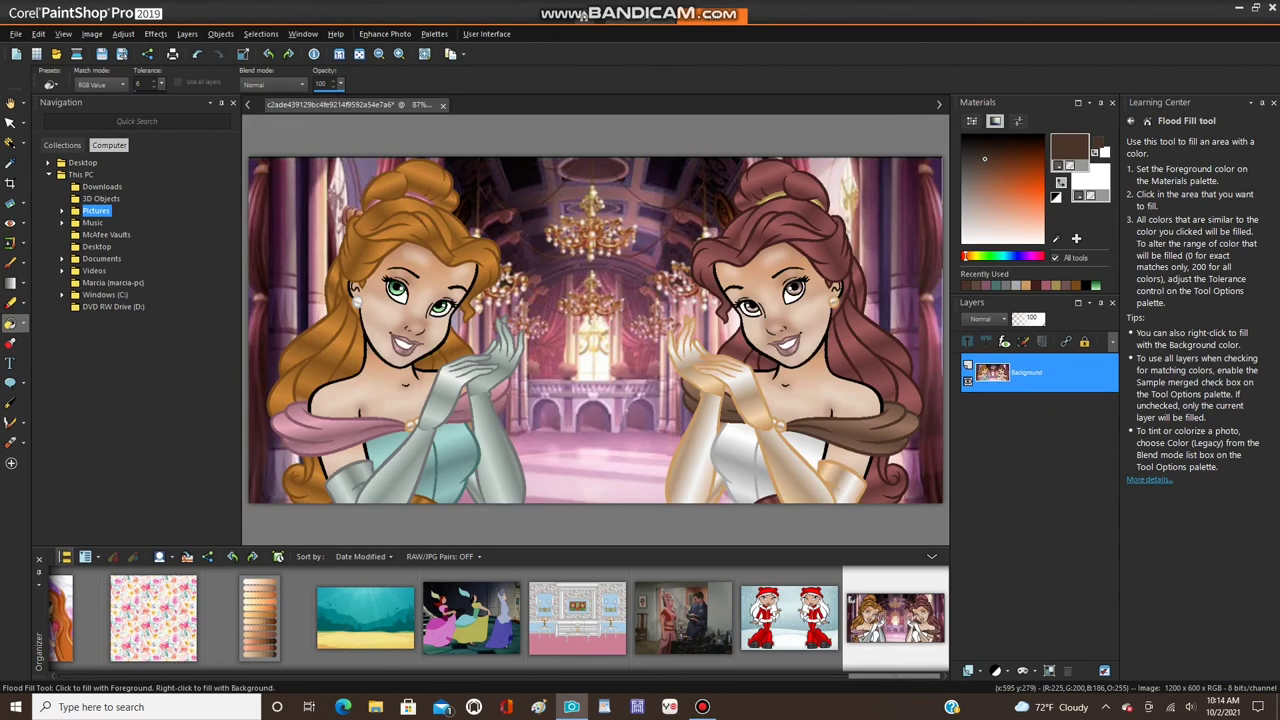
- Paint light grey breaks at both ends of the lower outline of the left woman's left-hand eye and flood-fill that outline light grey
{"action": "scroll", "coordinate": [440, 295], "scroll_direction": "up", "scroll_amount": 5}
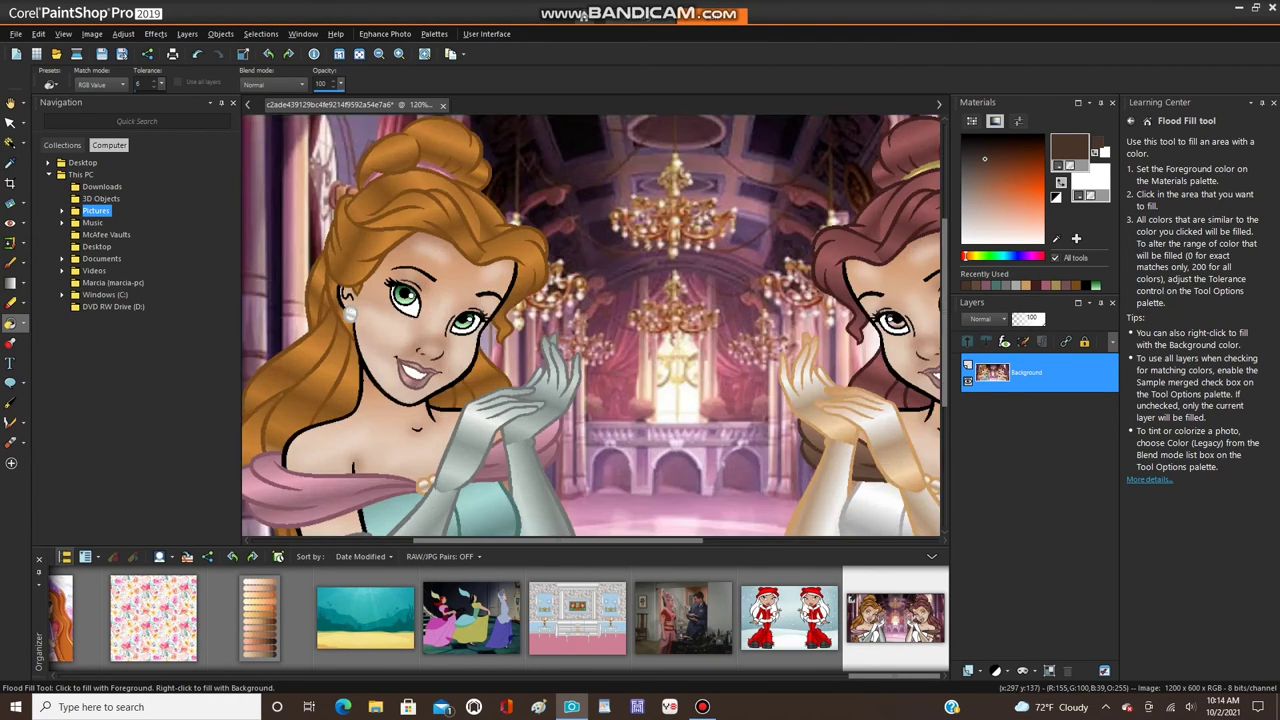
{"action": "left_click", "coordinate": [10, 162]}
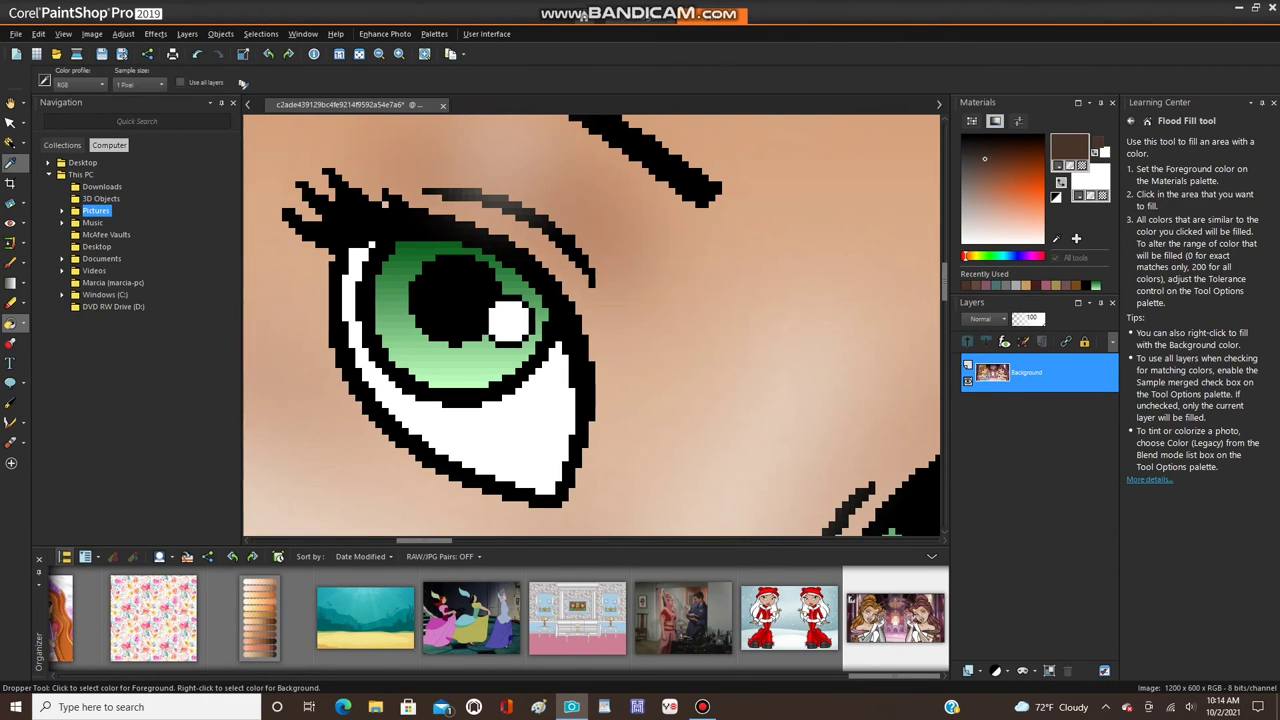
{"action": "left_click", "coordinate": [350, 300]}
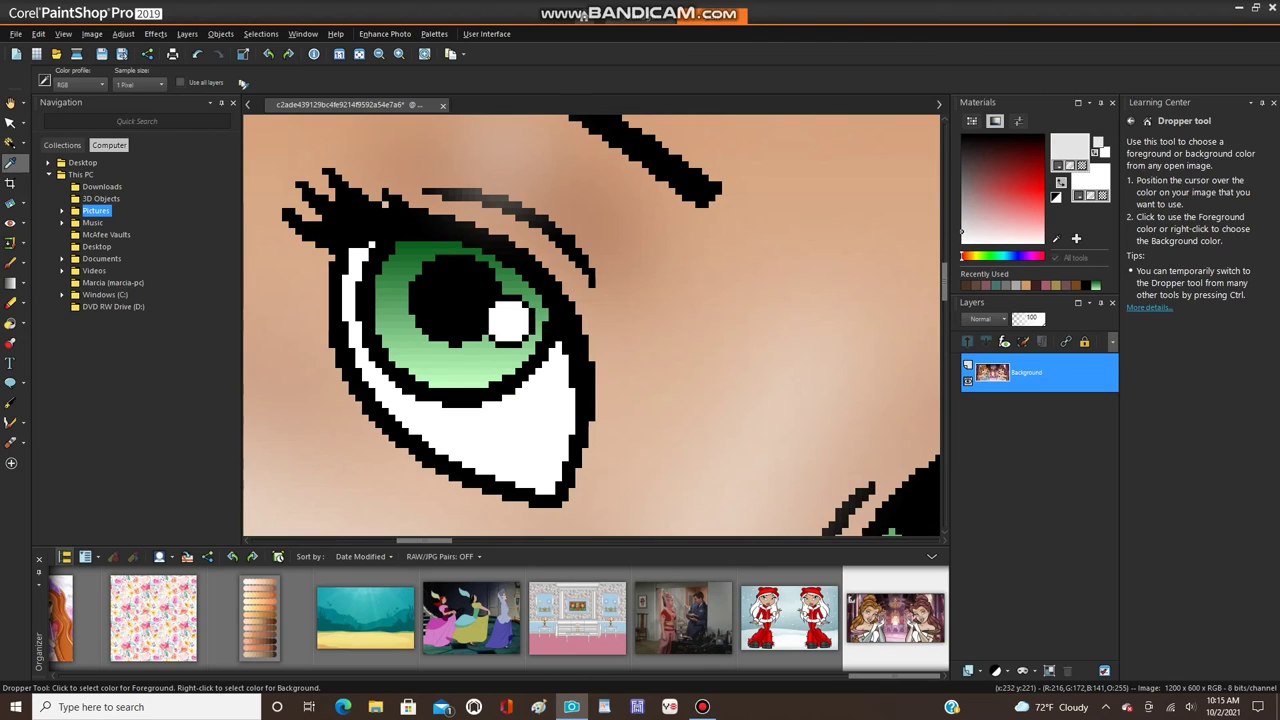
{"action": "left_click", "coordinate": [10, 262]}
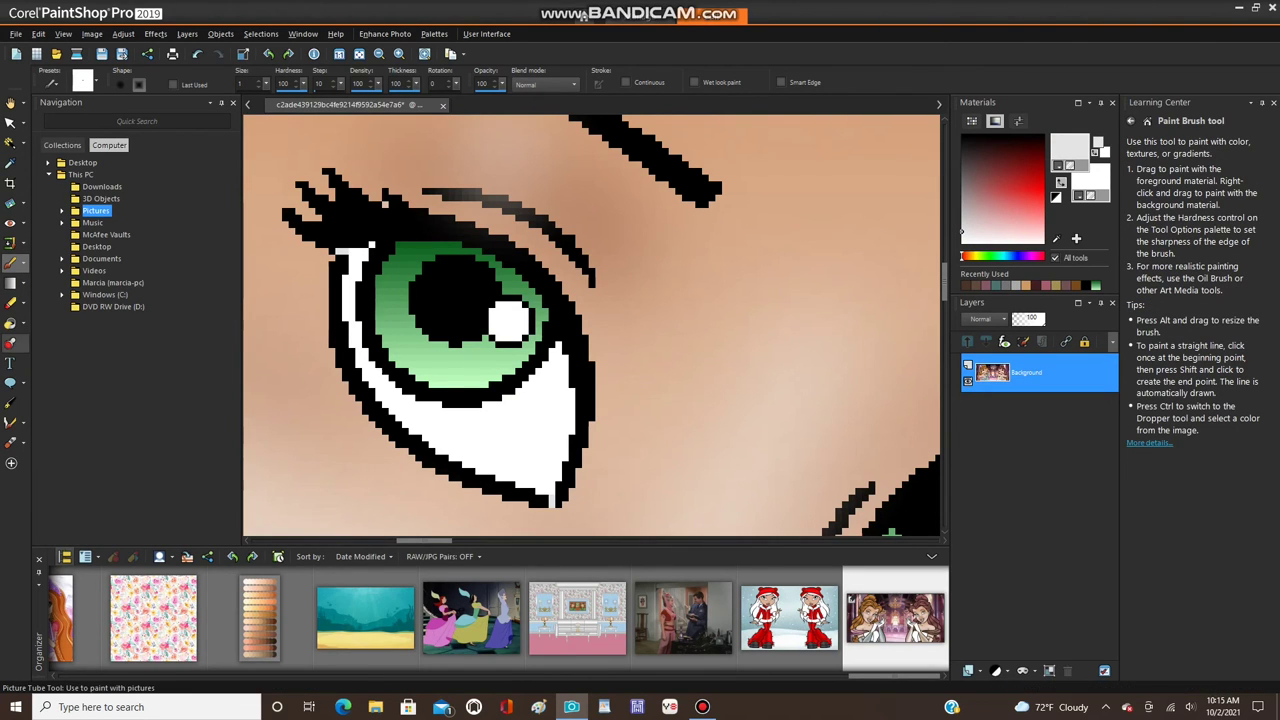
{"action": "left_click", "coordinate": [10, 323]}
{"action": "left_click", "coordinate": [345, 290]}
{"action": "scroll", "coordinate": [370, 291], "scroll_direction": "down", "scroll_amount": 3}
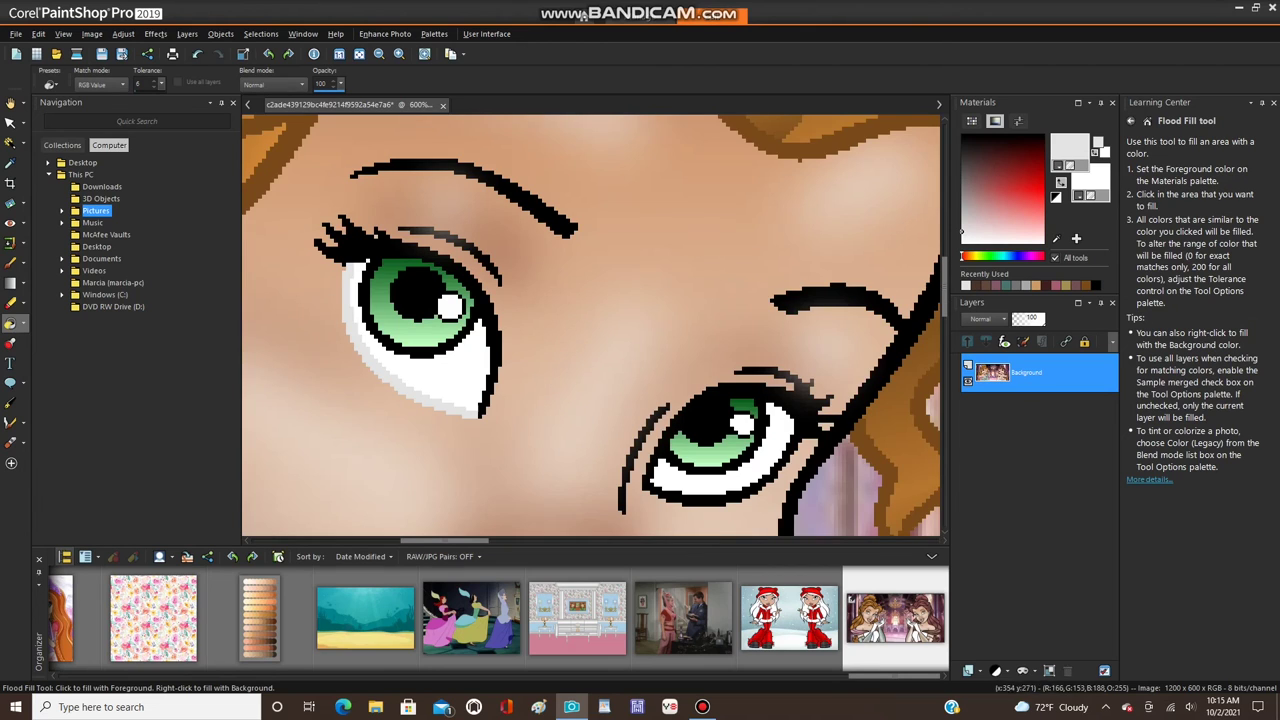
- Paint light grey breaks in the lower outline of the left woman's right-hand eye and flood-fill that outline with the same grey
{"action": "left_click", "coordinate": [10, 262]}
{"action": "scroll", "coordinate": [788, 468], "scroll_direction": "up", "scroll_amount": 3}
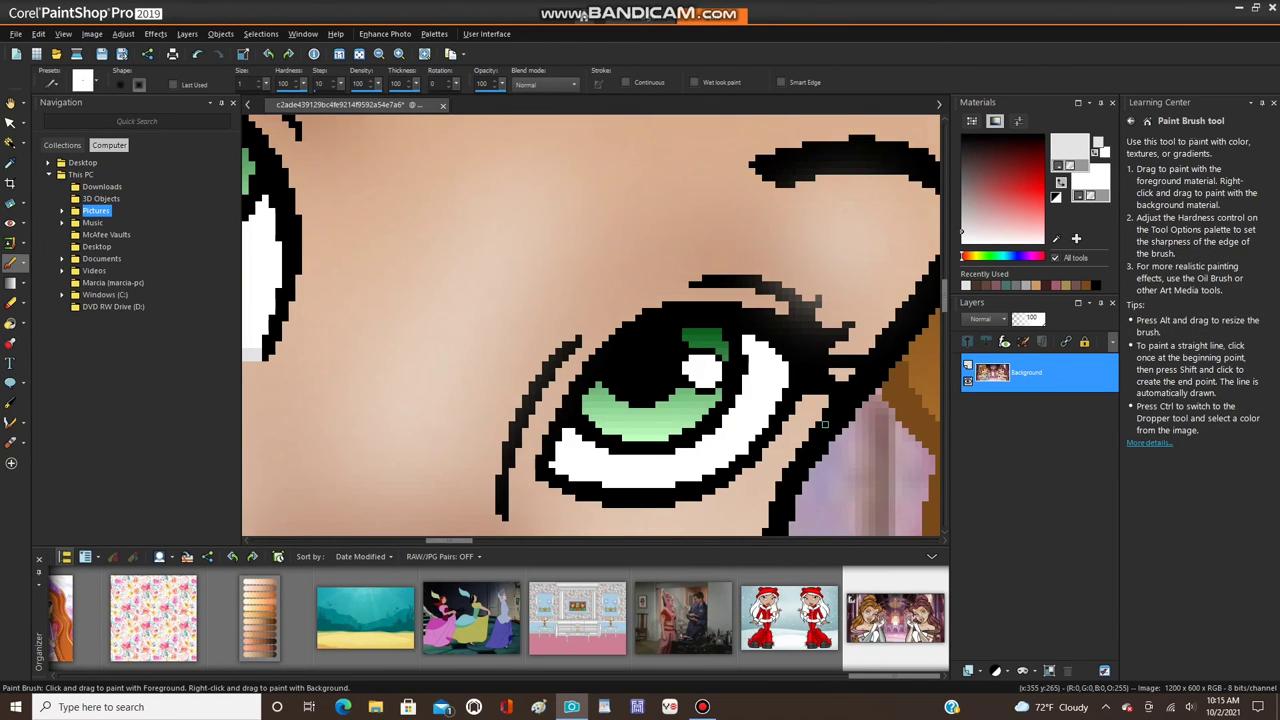
{"action": "scroll", "coordinate": [777, 399], "scroll_direction": "up", "scroll_amount": 1}
{"action": "scroll", "coordinate": [770, 397], "scroll_direction": "down", "scroll_amount": 1}
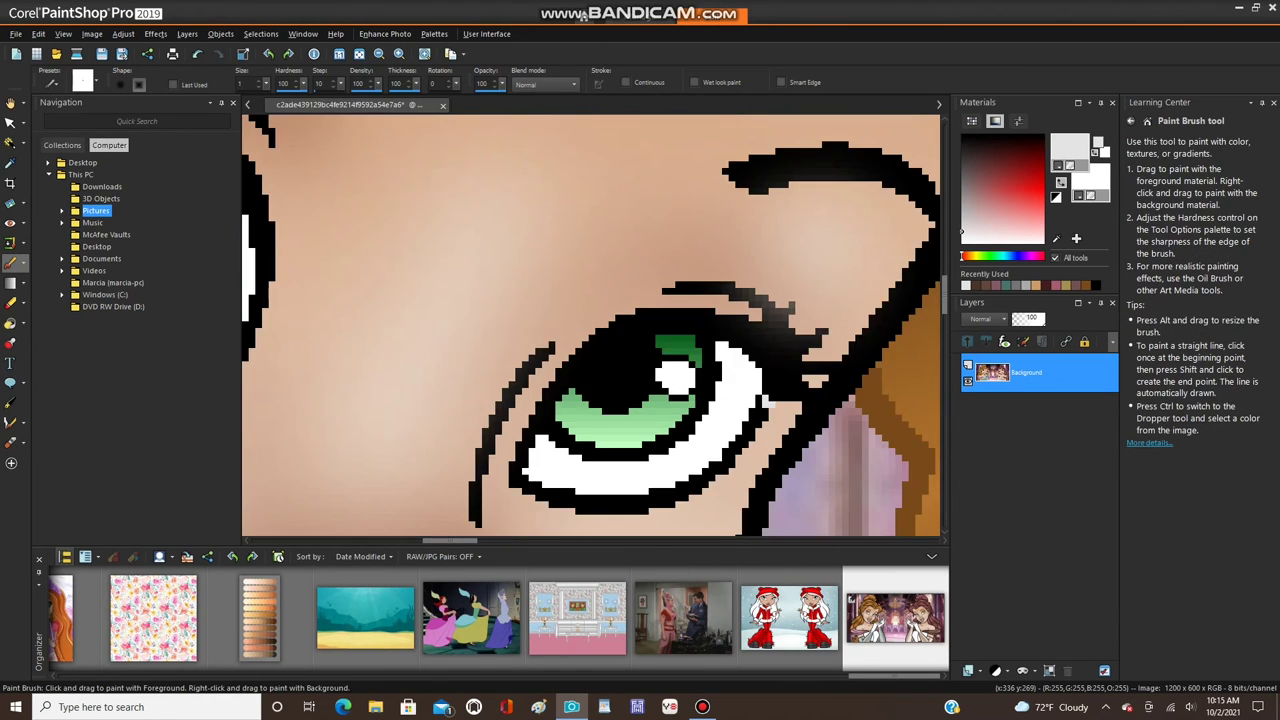
{"action": "scroll", "coordinate": [523, 465], "scroll_direction": "up", "scroll_amount": 1}
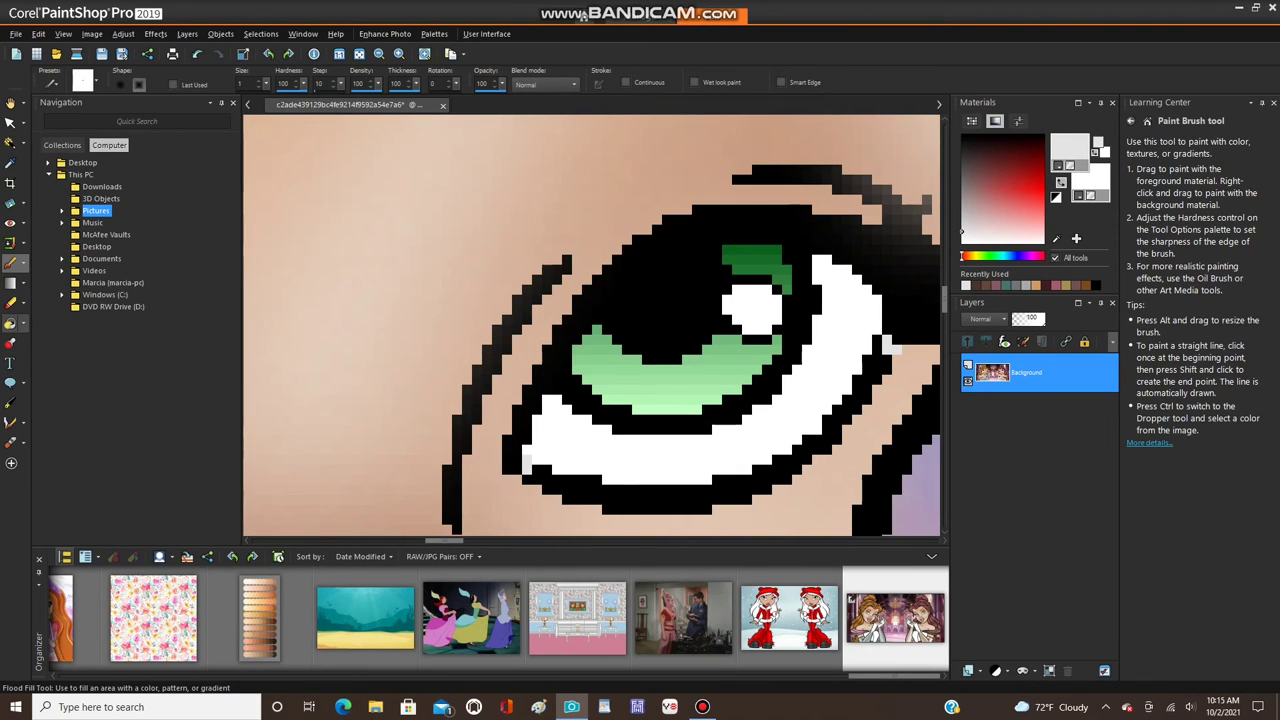
{"action": "left_click", "coordinate": [10, 323]}
{"action": "left_click", "coordinate": [690, 488]}
{"action": "scroll", "coordinate": [690, 488], "scroll_direction": "down", "scroll_amount": 3}
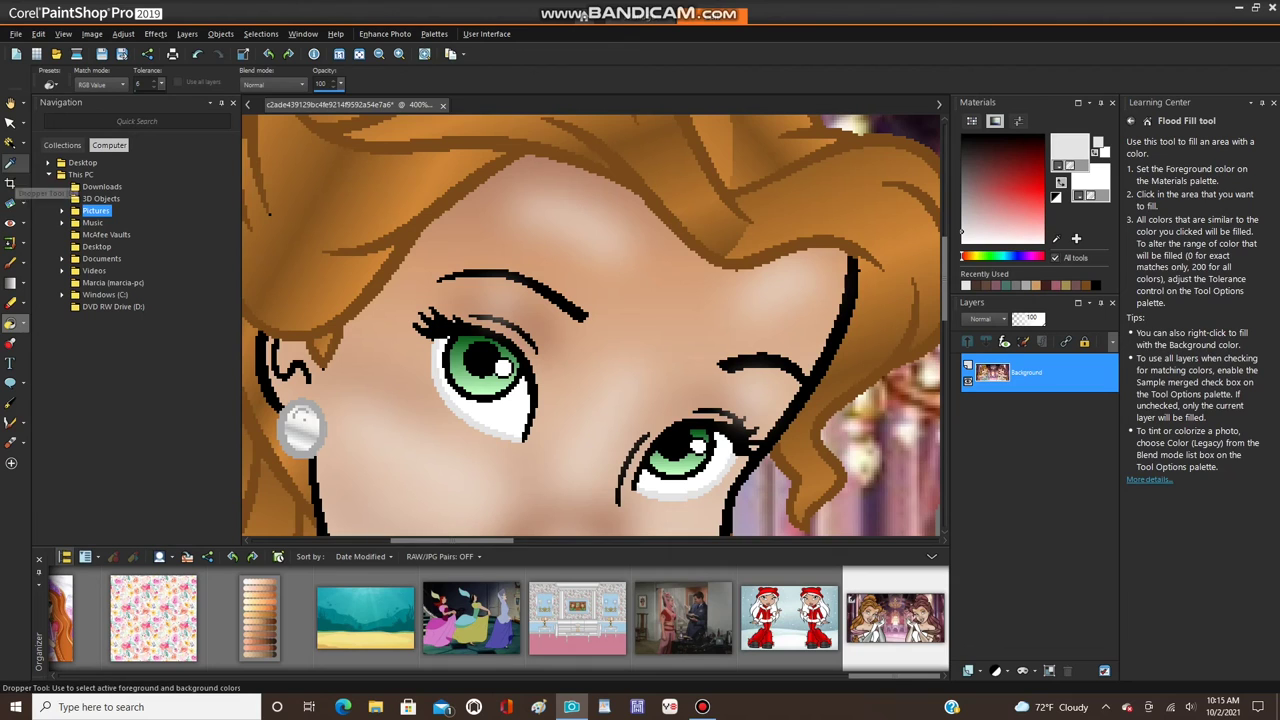
- Select the left woman's light grey lower eye outlines with the Magic Wand, mirror them horizontally onto the right woman's eyes, and deselect
{"action": "left_click", "coordinate": [10, 143]}
{"action": "left_click", "coordinate": [11, 162]}
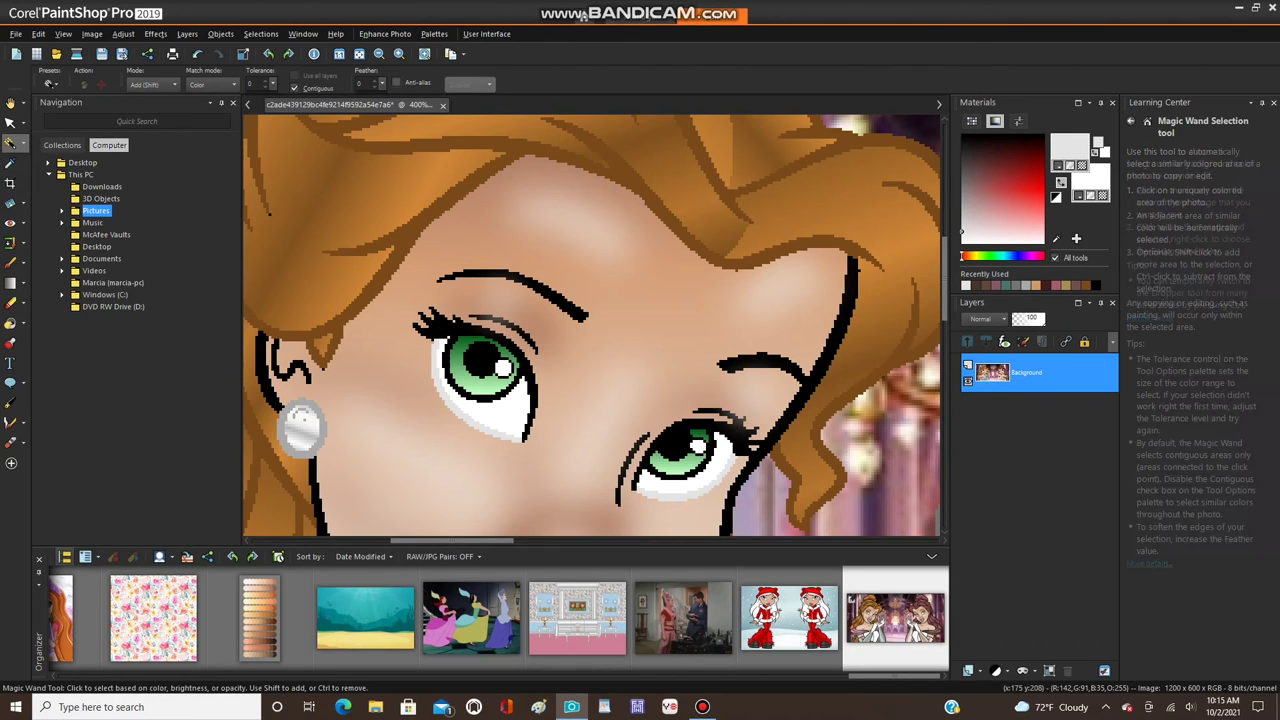
{"action": "left_click", "coordinate": [458, 408]}
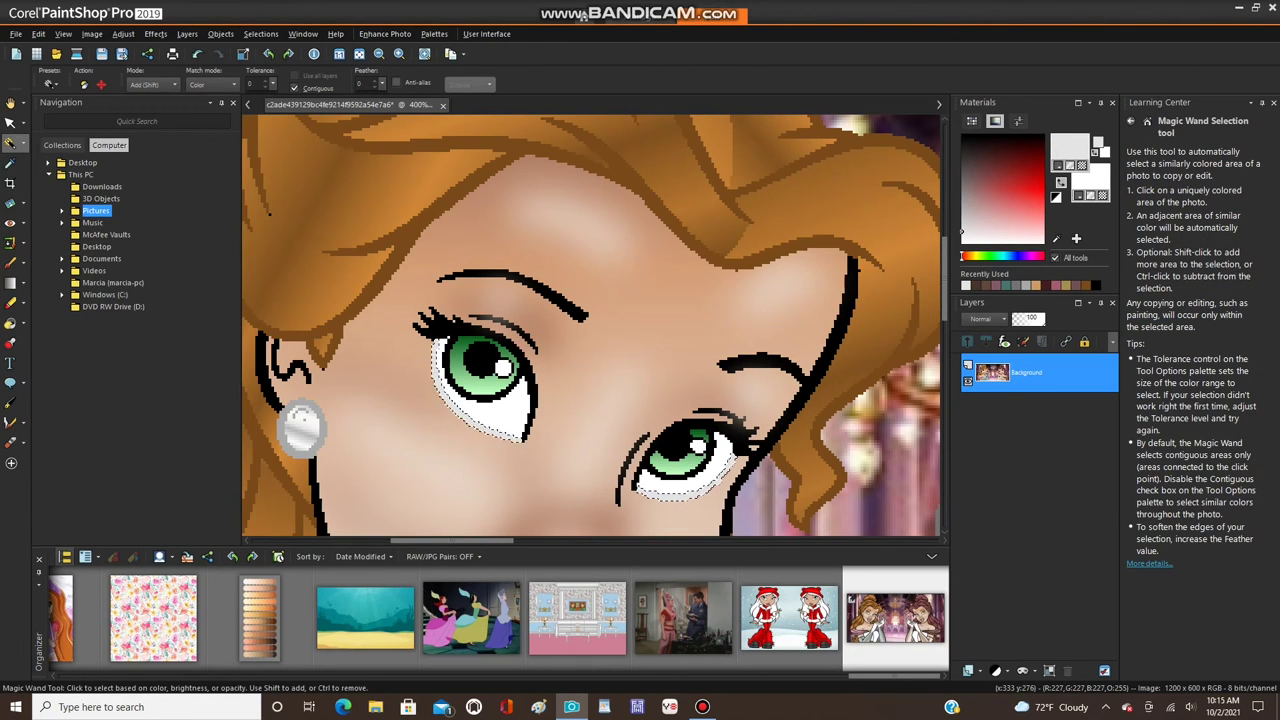
{"action": "scroll", "coordinate": [393, 270], "scroll_direction": "down", "scroll_amount": 5}
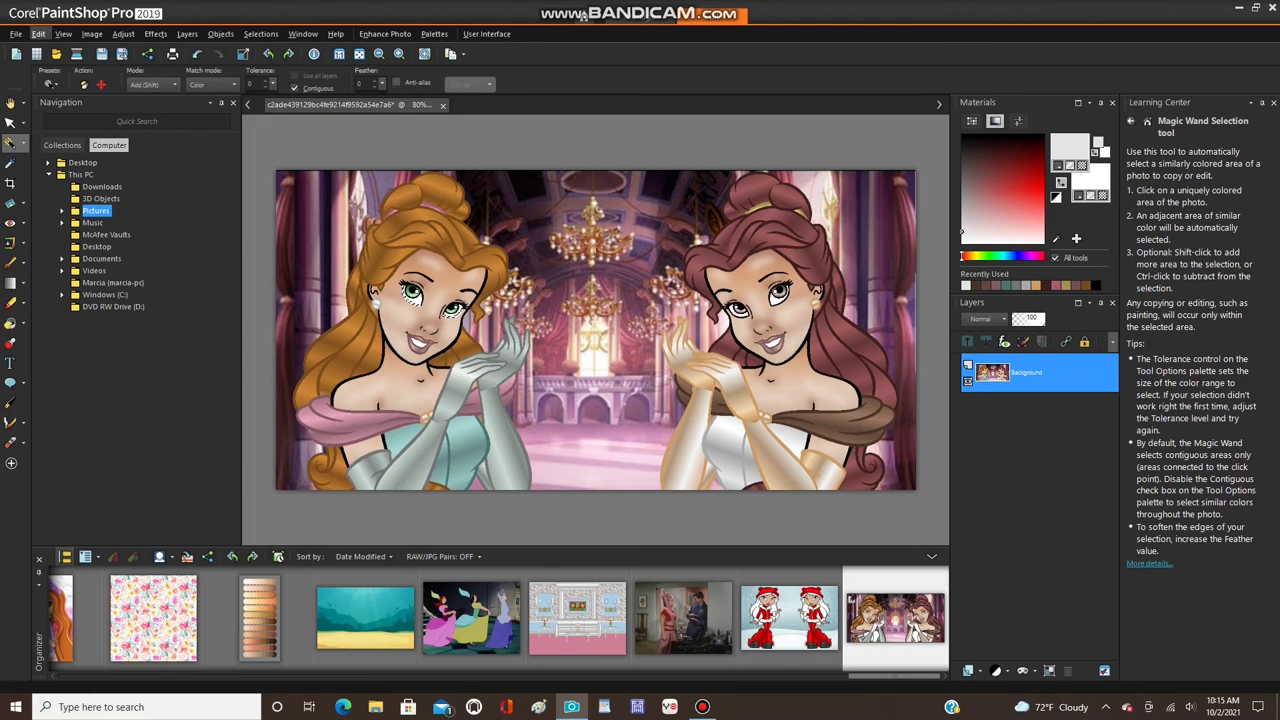
{"action": "left_click", "coordinate": [92, 33]}
{"action": "mouse_move", "coordinate": [113, 250]}
{"action": "left_click", "coordinate": [294, 250]}
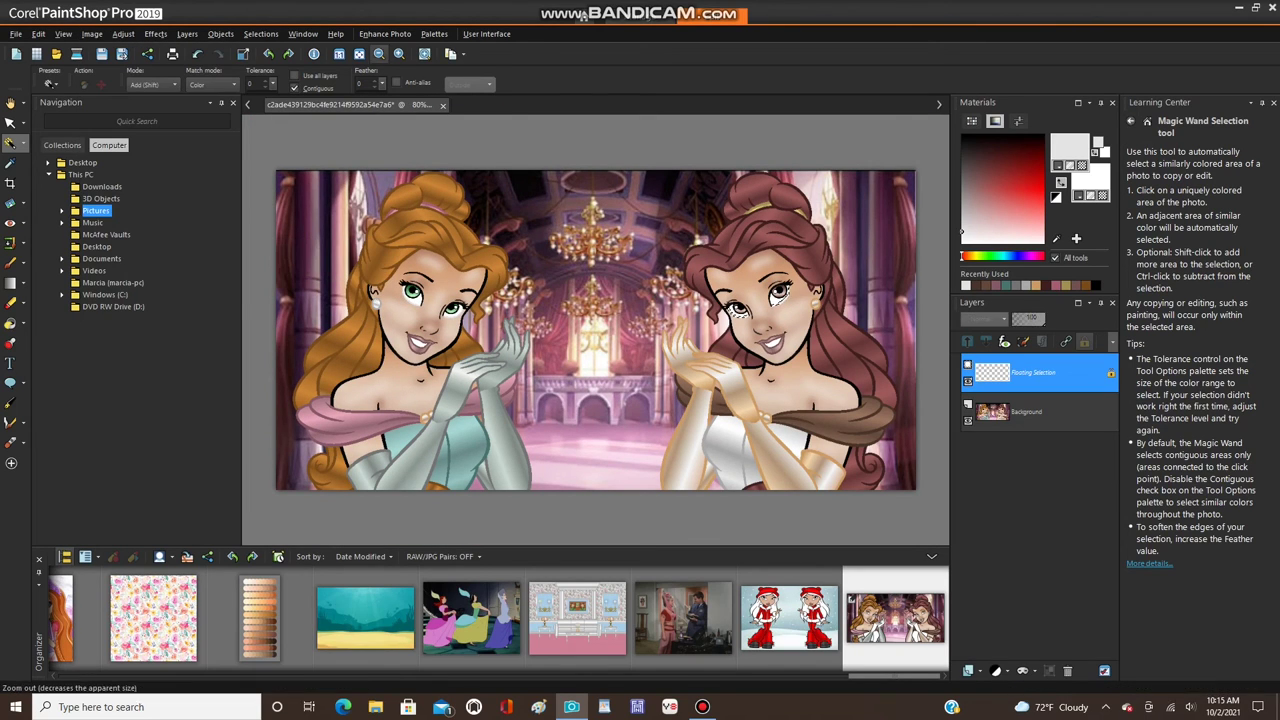
{"action": "left_click", "coordinate": [261, 34]}
{"action": "left_click", "coordinate": [290, 71]}
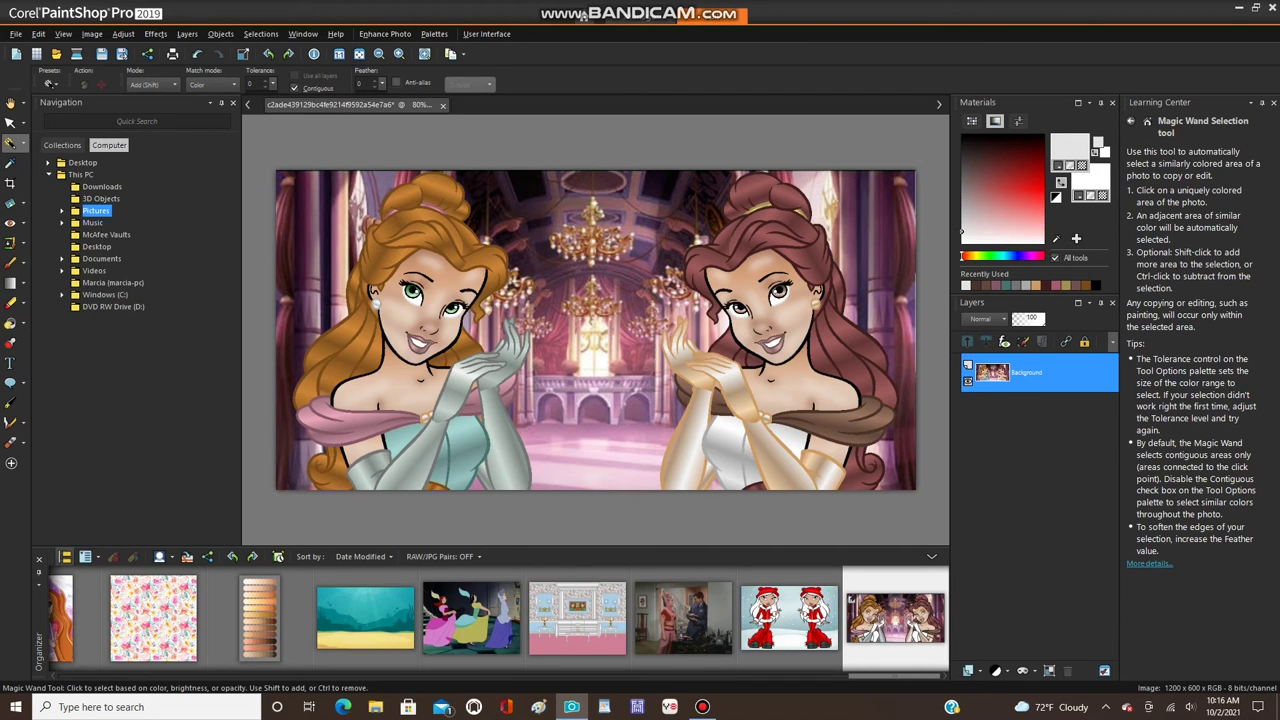
{"action": "scroll", "coordinate": [413, 279], "scroll_direction": "up", "scroll_amount": 4}
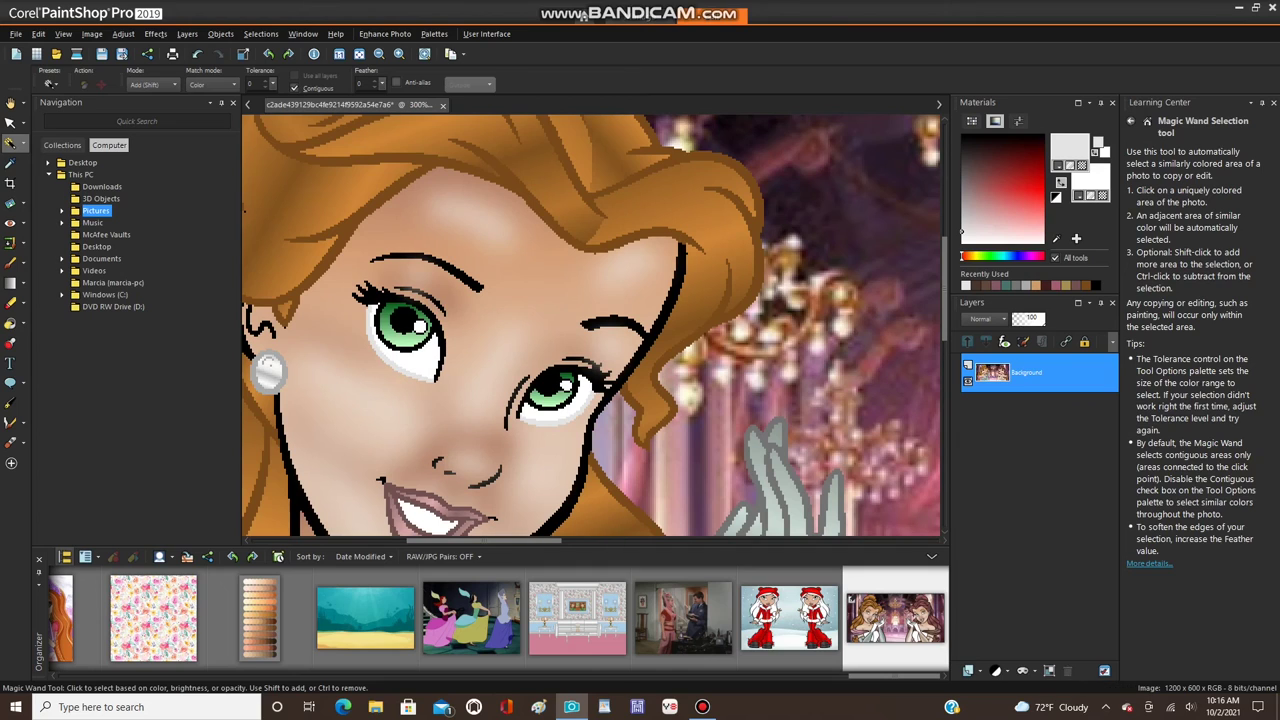
- Sample the left woman's skin, choose a darker brown, and paint breaks where her right-hand eyelid crease, lashes and eyebrow join neighbouring outlines
{"action": "left_click", "coordinate": [10, 163]}
{"action": "left_click", "coordinate": [466, 333]}
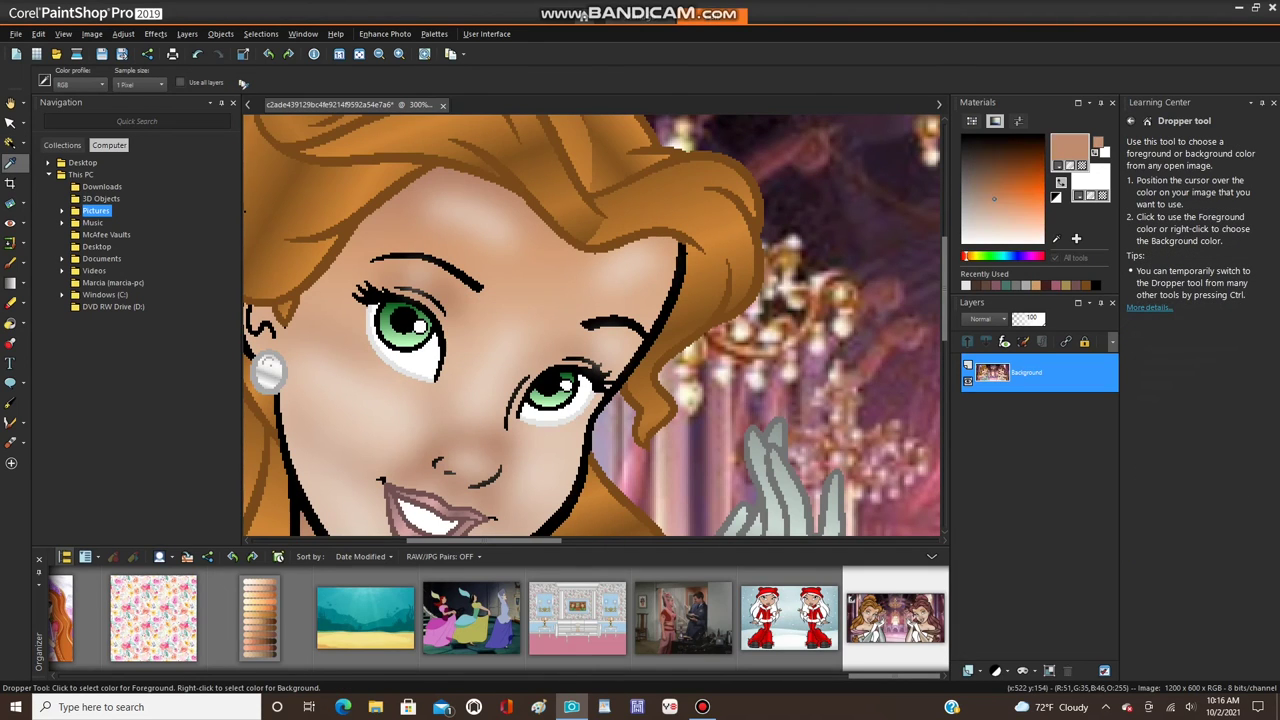
{"action": "left_click", "coordinate": [996, 183]}
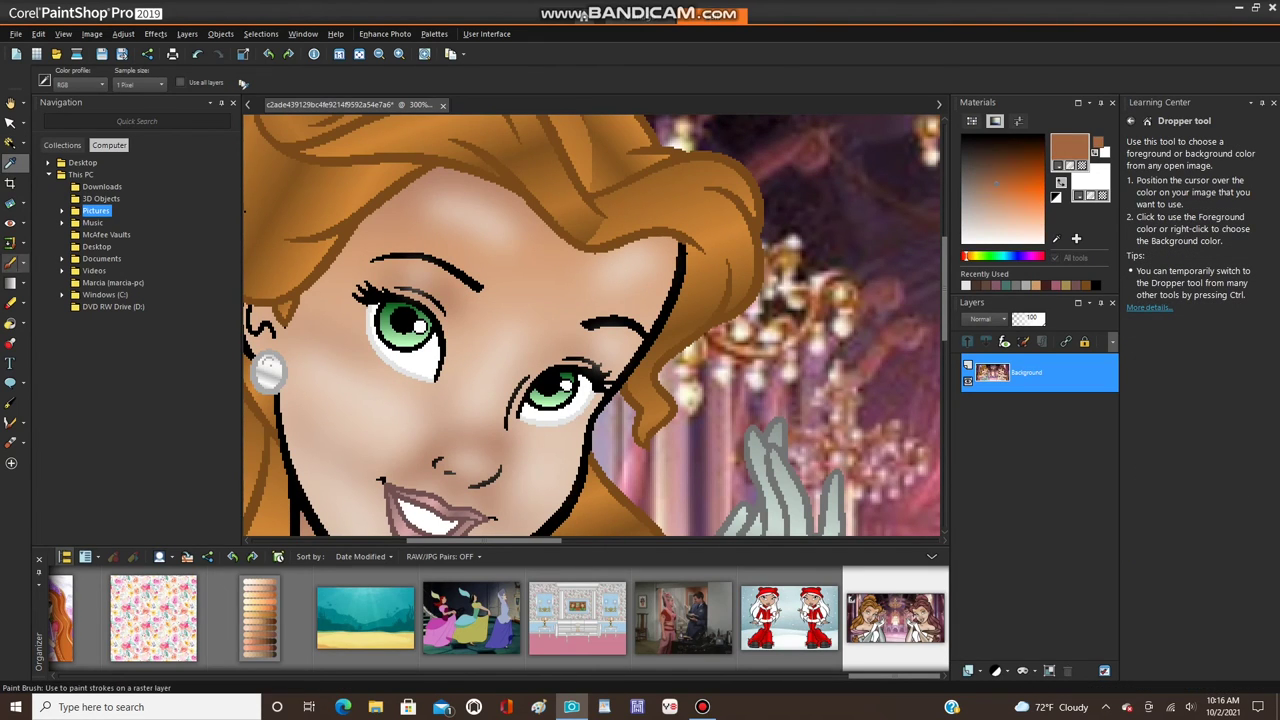
{"action": "left_click", "coordinate": [10, 262]}
{"action": "scroll", "coordinate": [597, 420], "scroll_direction": "up", "scroll_amount": 3}
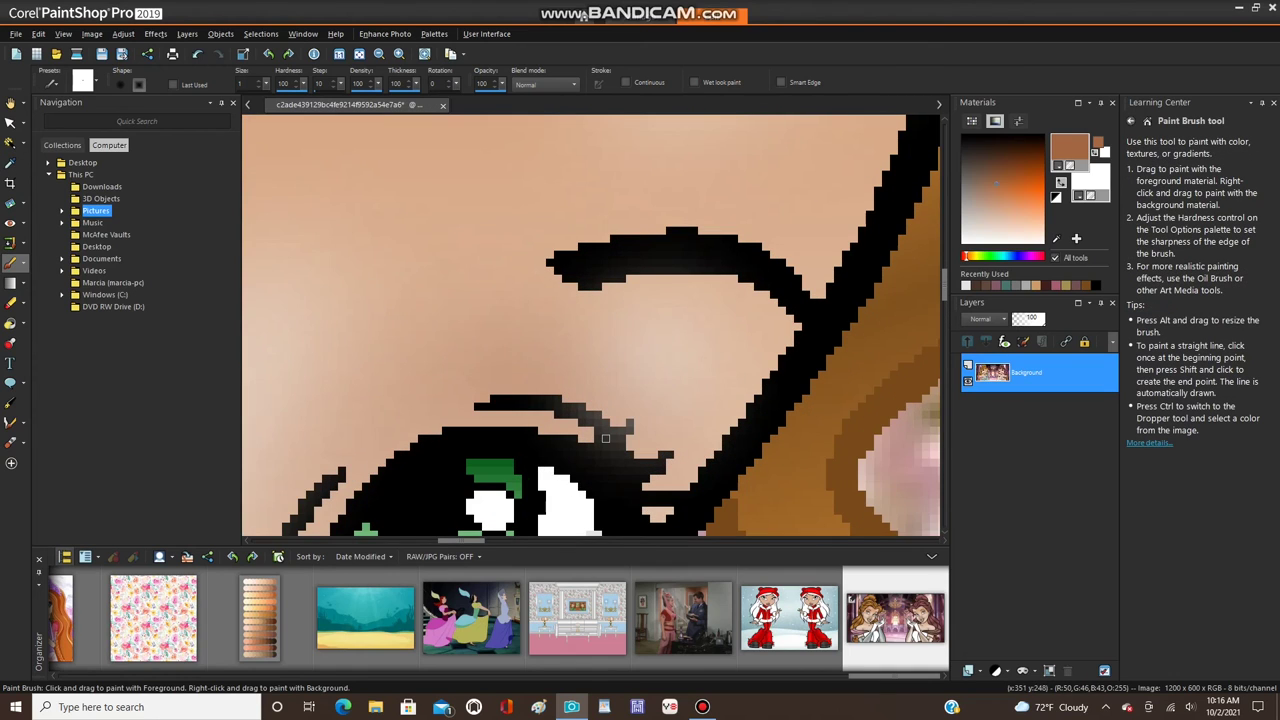
{"action": "left_click", "coordinate": [598, 438]}
{"action": "scroll", "coordinate": [629, 415], "scroll_direction": "down", "scroll_amount": 1}
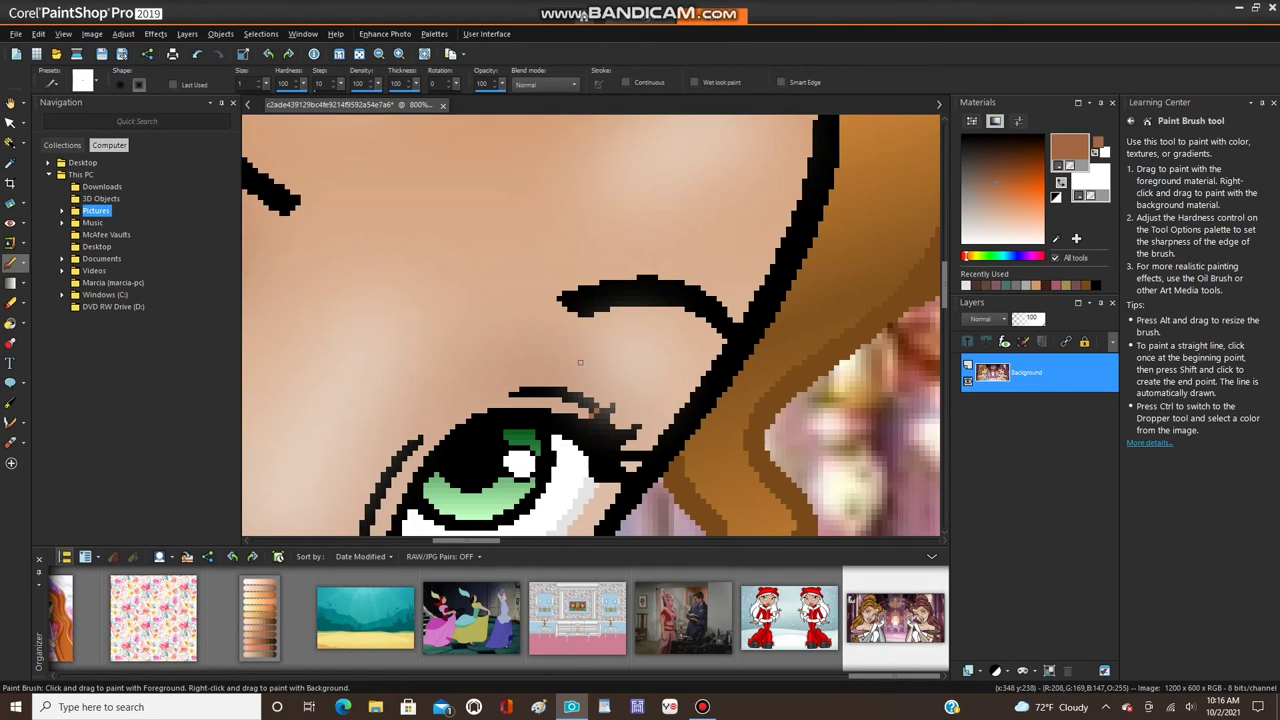
{"action": "scroll", "coordinate": [645, 461], "scroll_direction": "up", "scroll_amount": 1}
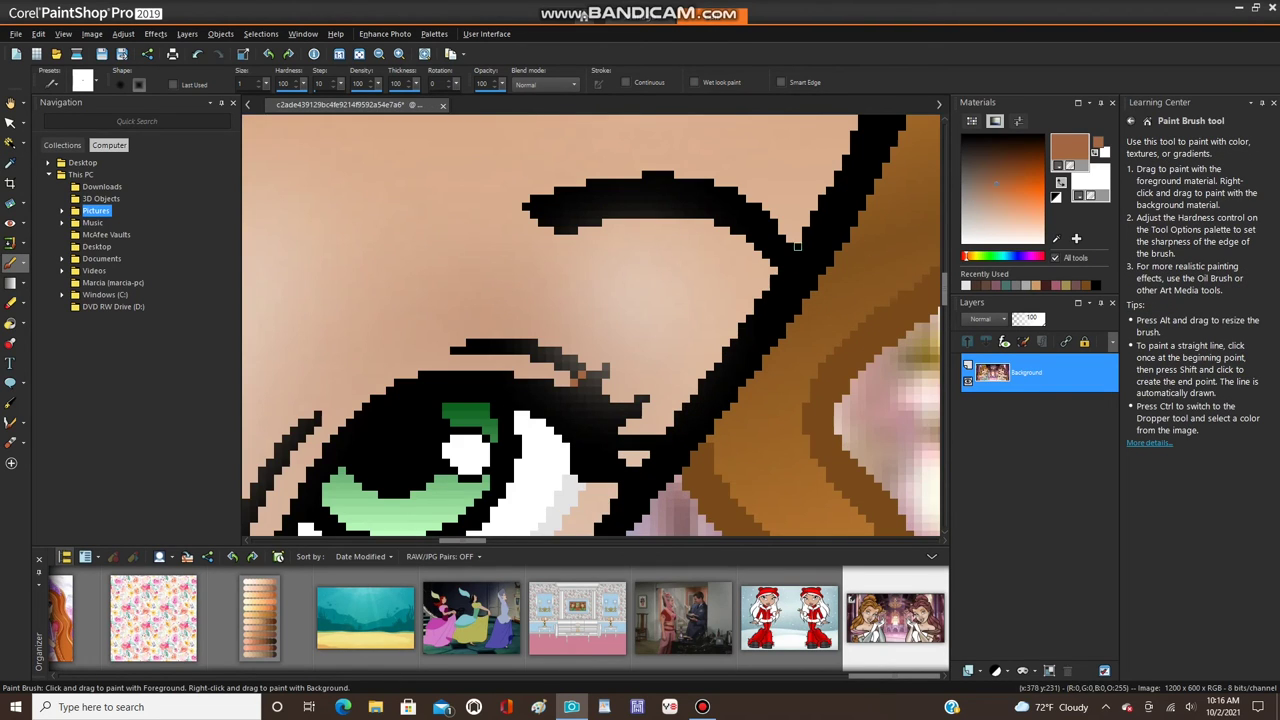
{"action": "left_click_drag", "start_coordinate": [814, 262], "coordinate": [814, 270]}
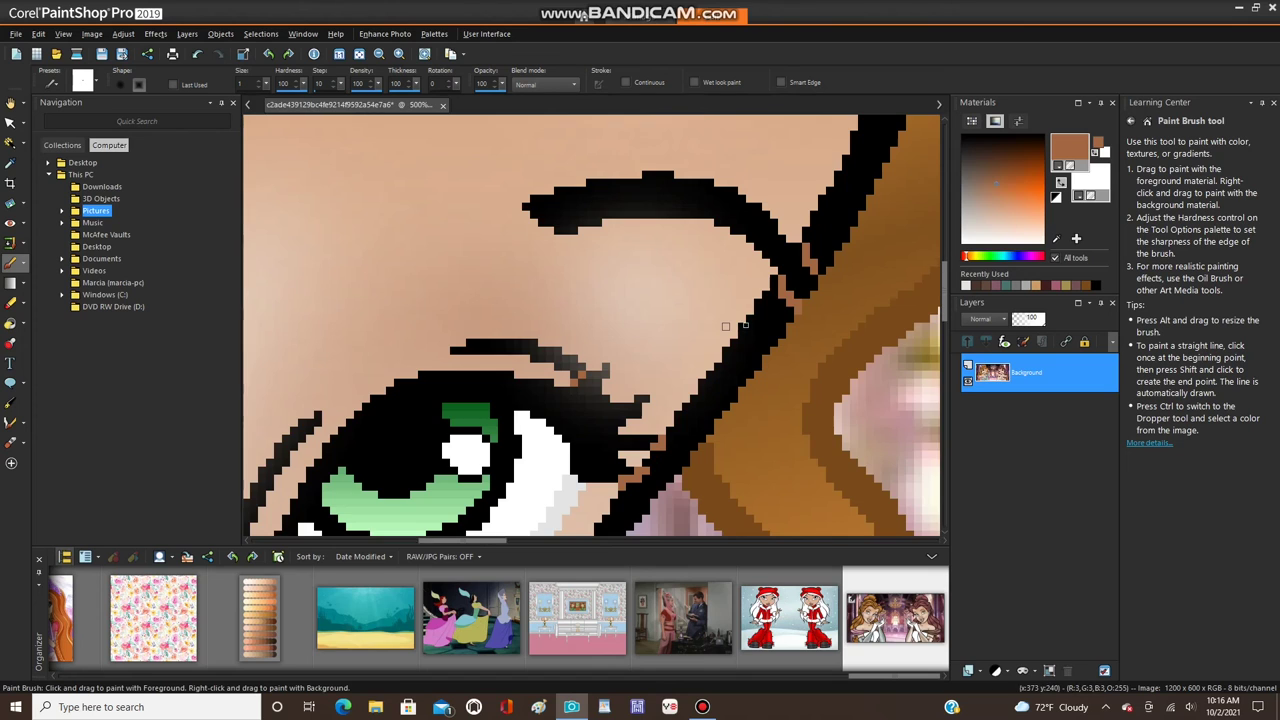
{"action": "scroll", "coordinate": [661, 462], "scroll_direction": "down", "scroll_amount": 4}
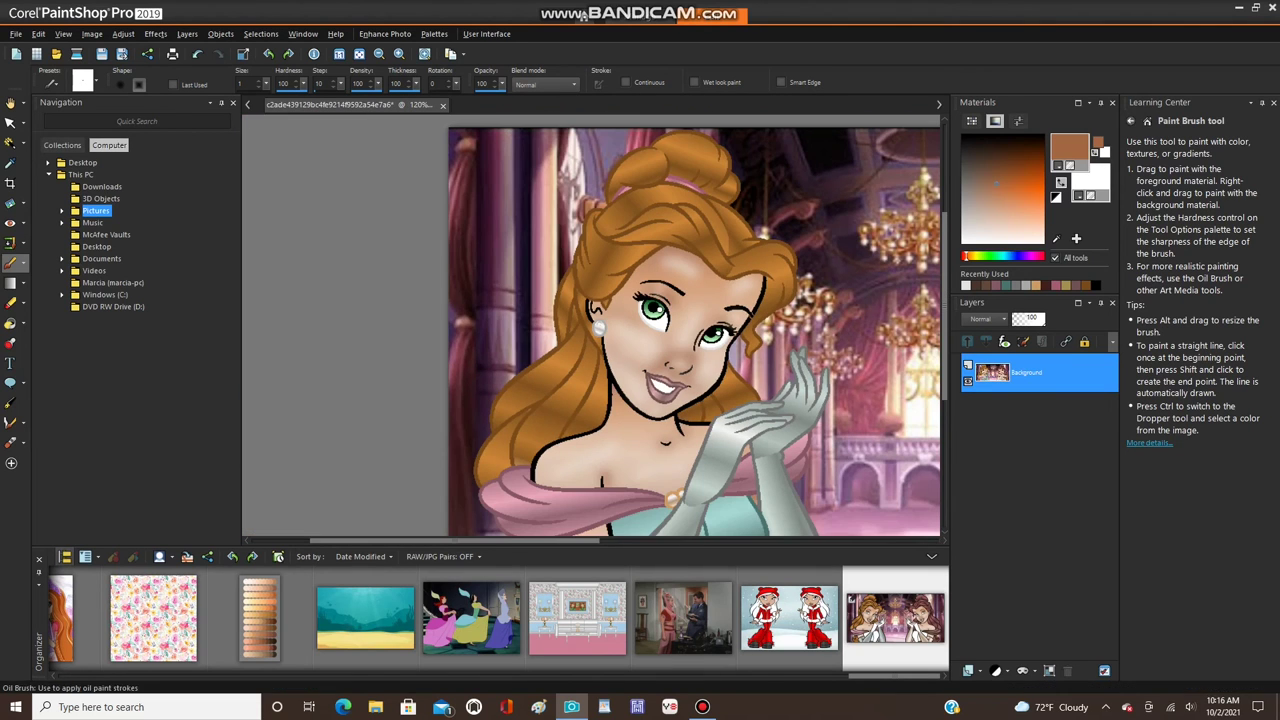
- Flood-fill the crease lines above and beside the left woman's right-hand eye with the skin brown, including stray black pixels
{"action": "left_click", "coordinate": [10, 323]}
{"action": "scroll", "coordinate": [680, 335], "scroll_direction": "up", "scroll_amount": 3}
{"action": "scroll", "coordinate": [670, 245], "scroll_direction": "up", "scroll_amount": 4}
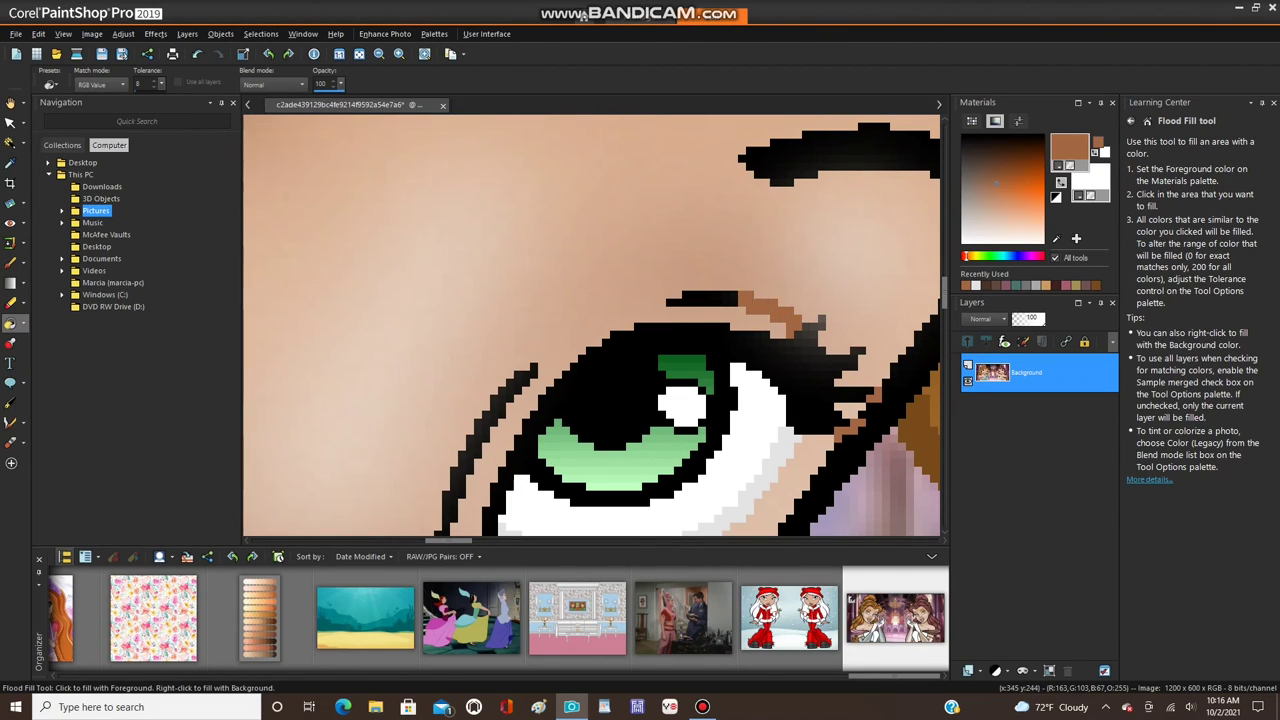
{"action": "left_click", "coordinate": [718, 299]}
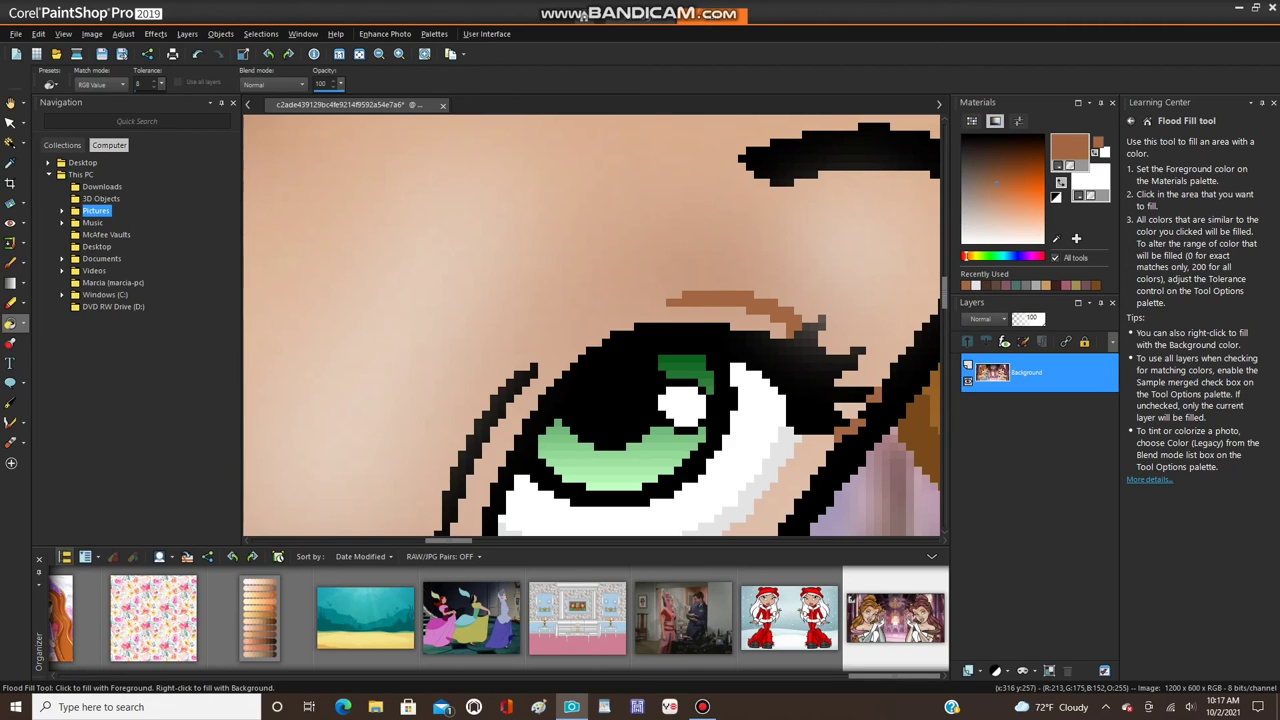
{"action": "left_click", "coordinate": [497, 392]}
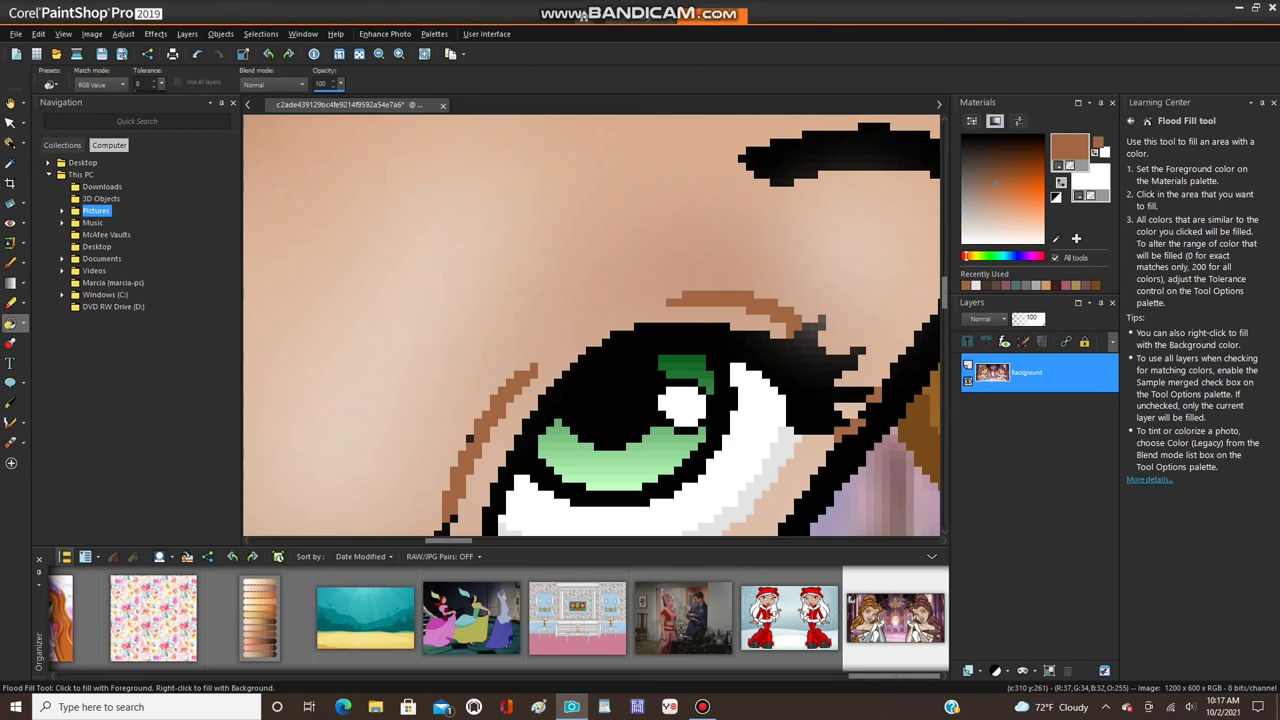
{"action": "left_click", "coordinate": [470, 439]}
{"action": "scroll", "coordinate": [468, 440], "scroll_direction": "down", "scroll_amount": 1}
{"action": "scroll", "coordinate": [464, 440], "scroll_direction": "up", "scroll_amount": 1}
{"action": "left_click", "coordinate": [462, 439]}
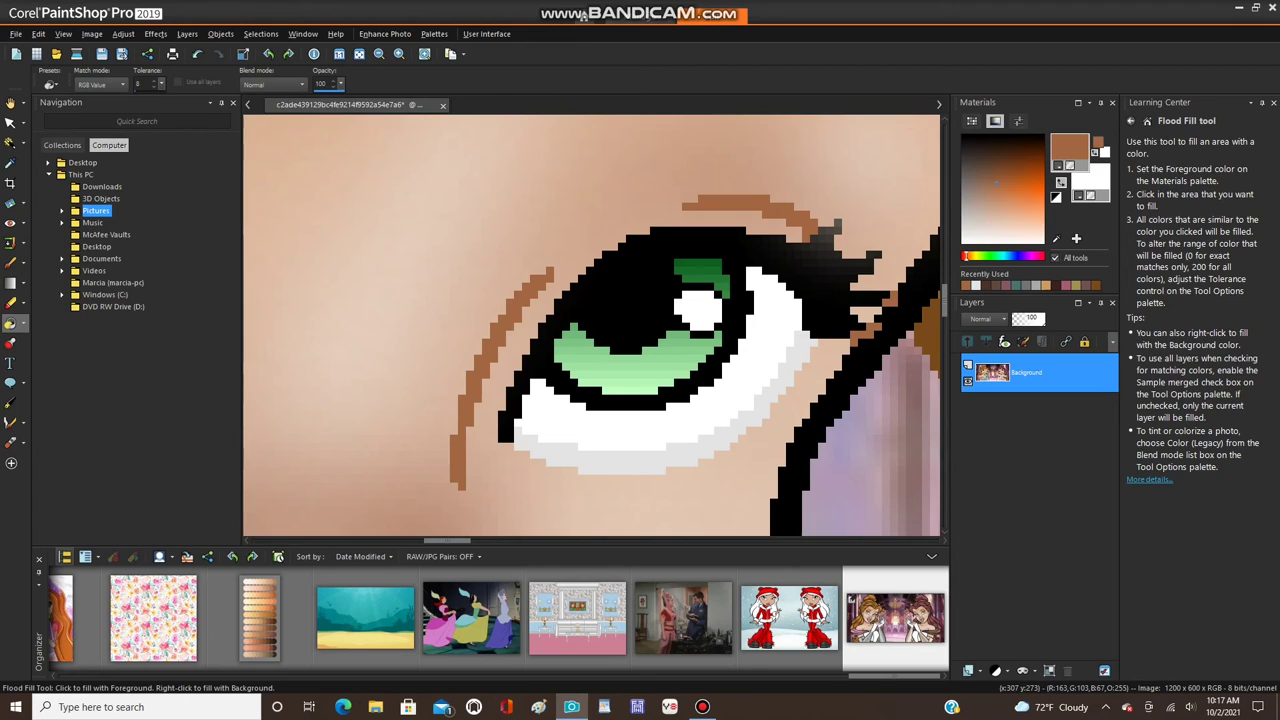
- Flood-fill the right side of the left woman's face outline brown, including the leftover black pixels from the cheek up to the hairline
{"action": "scroll", "coordinate": [627, 403], "scroll_direction": "down", "scroll_amount": 2}
{"action": "scroll", "coordinate": [627, 403], "scroll_direction": "up", "scroll_amount": 1}
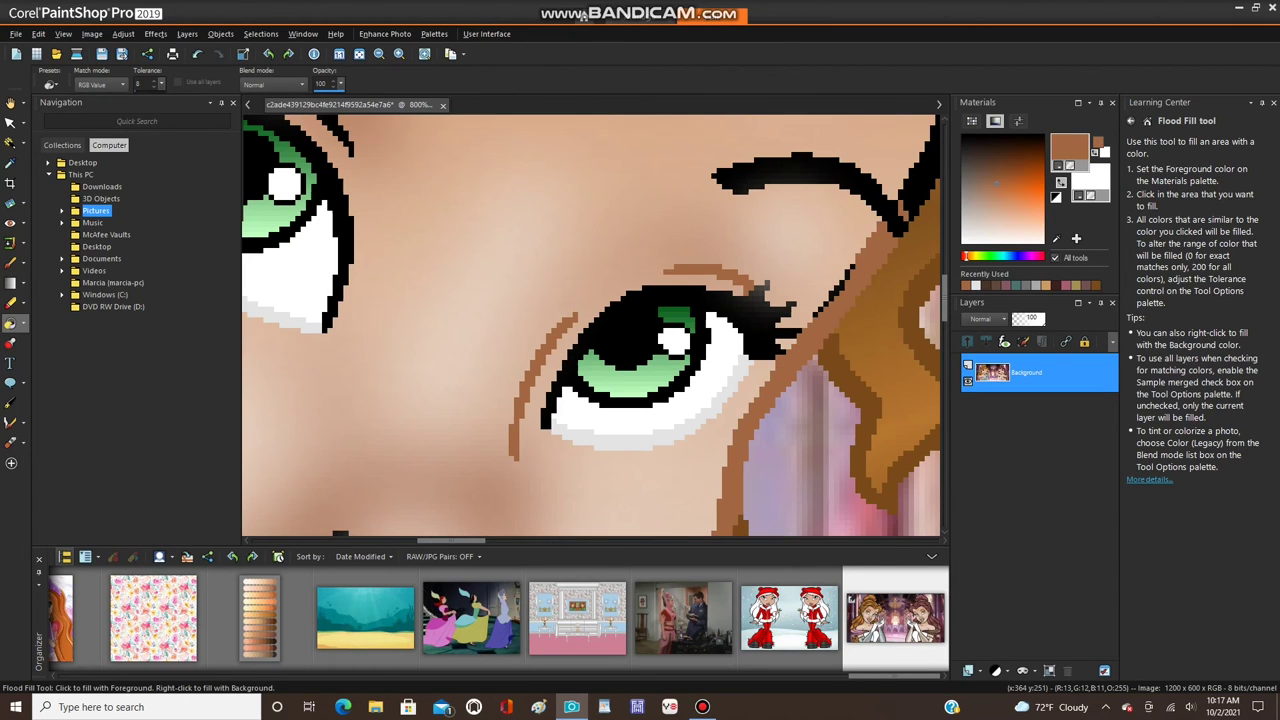
{"action": "scroll", "coordinate": [843, 290], "scroll_direction": "up", "scroll_amount": 3}
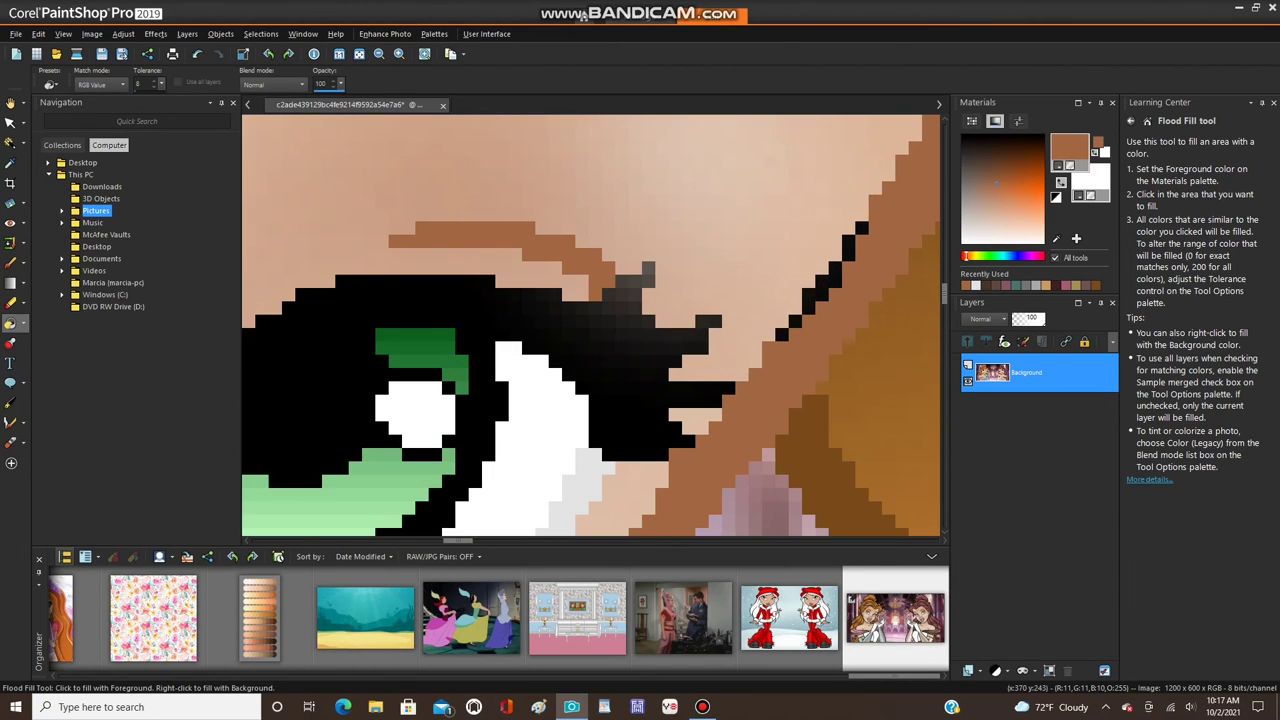
{"action": "left_click", "coordinate": [862, 228]}
{"action": "left_click", "coordinate": [830, 272]}
{"action": "left_click", "coordinate": [795, 321]}
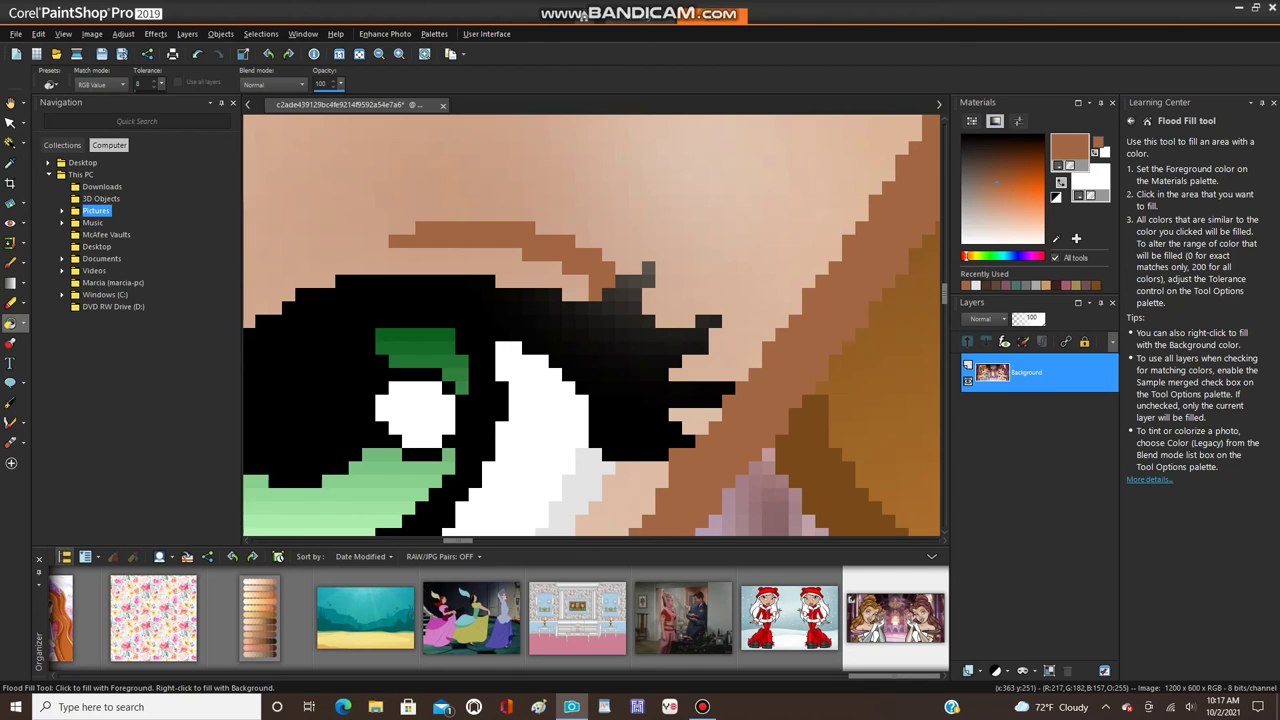
{"action": "scroll", "coordinate": [688, 451], "scroll_direction": "down", "scroll_amount": 3}
{"action": "scroll", "coordinate": [775, 335], "scroll_direction": "down", "scroll_amount": 2}
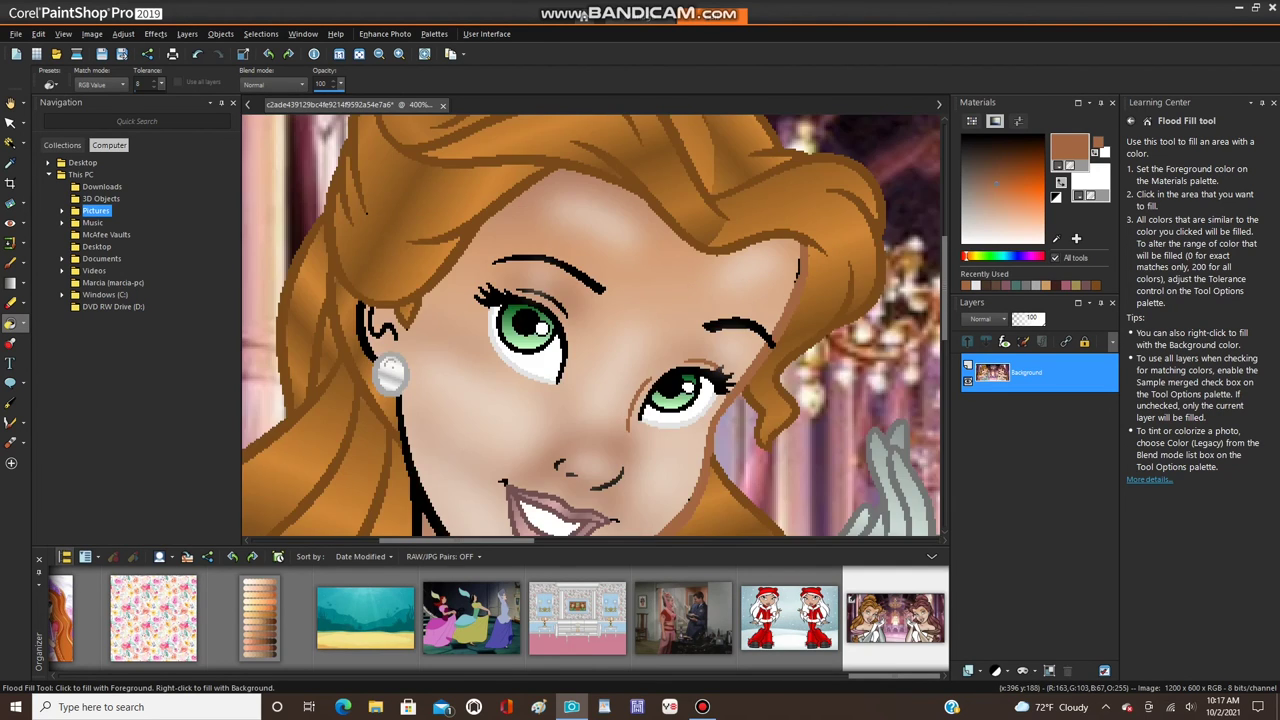
{"action": "scroll", "coordinate": [788, 275], "scroll_direction": "up", "scroll_amount": 5}
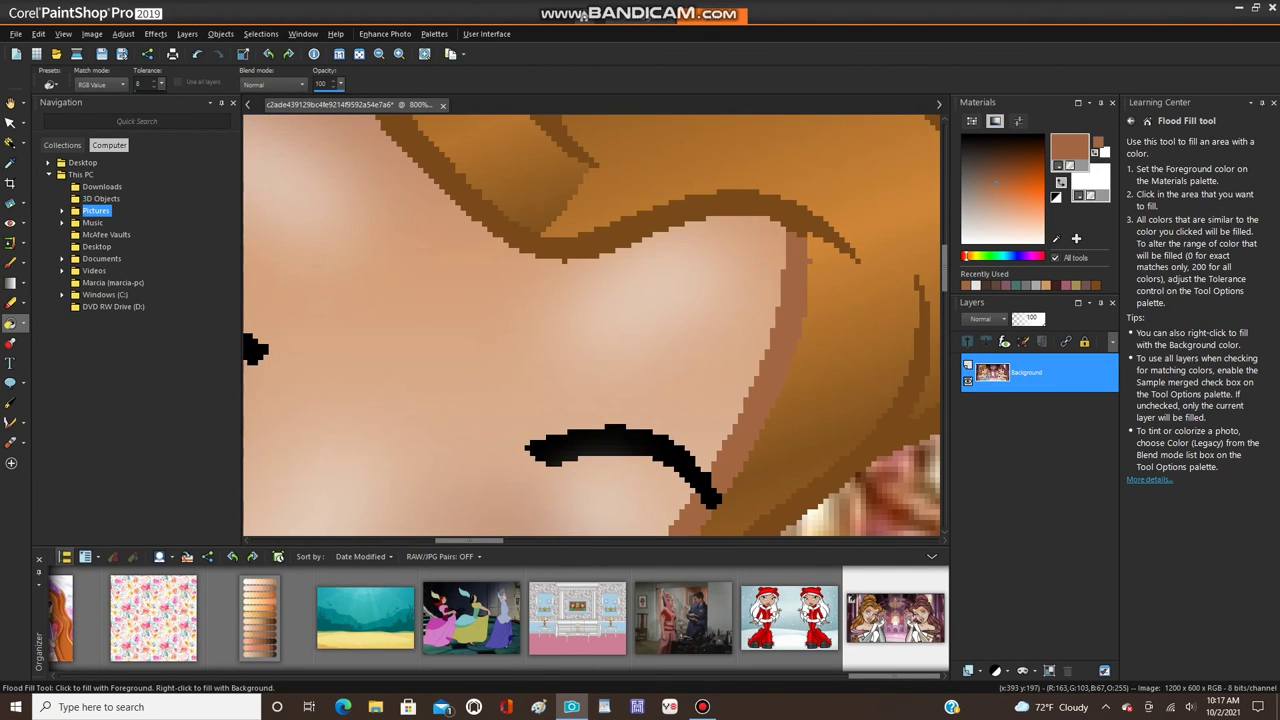
- Flood-fill every segment of the crease above the left woman's left-hand eye with the same brown
{"action": "scroll", "coordinate": [800, 272], "scroll_direction": "down", "scroll_amount": 3}
{"action": "scroll", "coordinate": [336, 330], "scroll_direction": "up", "scroll_amount": 3}
{"action": "left_click", "coordinate": [351, 312]}
{"action": "scroll", "coordinate": [360, 330], "scroll_direction": "up", "scroll_amount": 2}
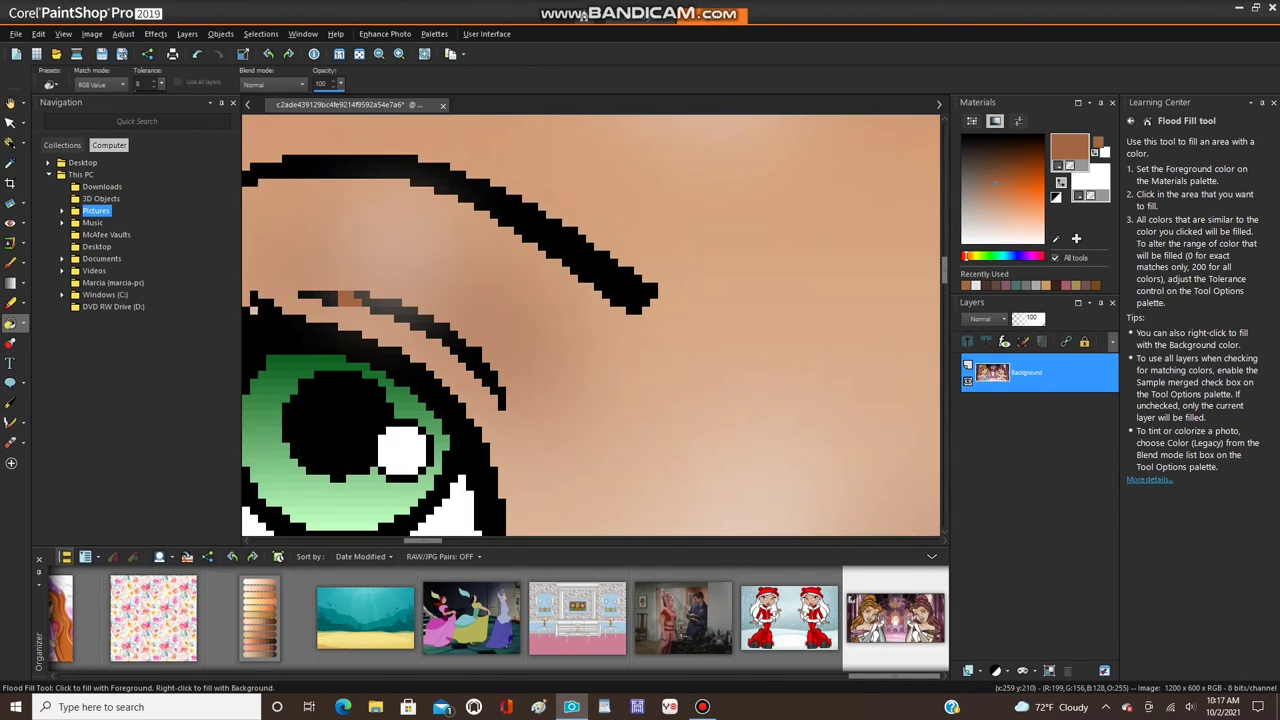
{"action": "scroll", "coordinate": [591, 325], "scroll_direction": "up", "scroll_amount": 2}
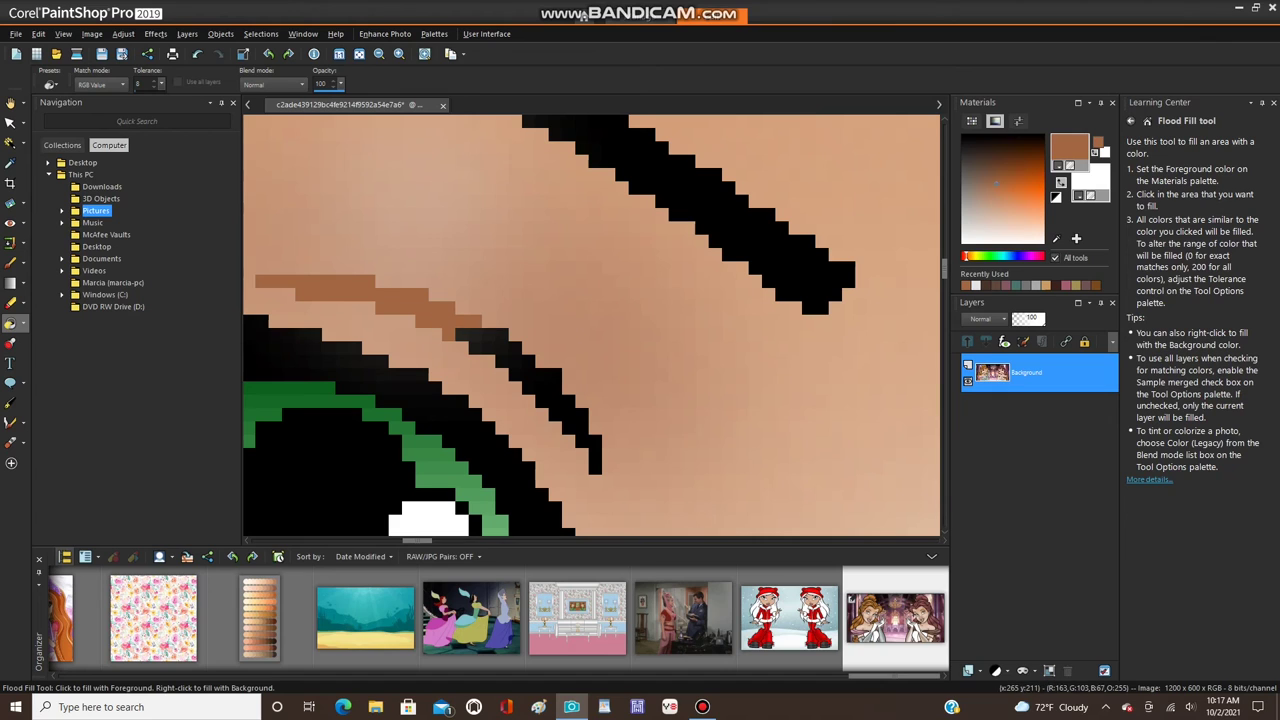
{"action": "scroll", "coordinate": [591, 325], "scroll_direction": "down", "scroll_amount": 4}
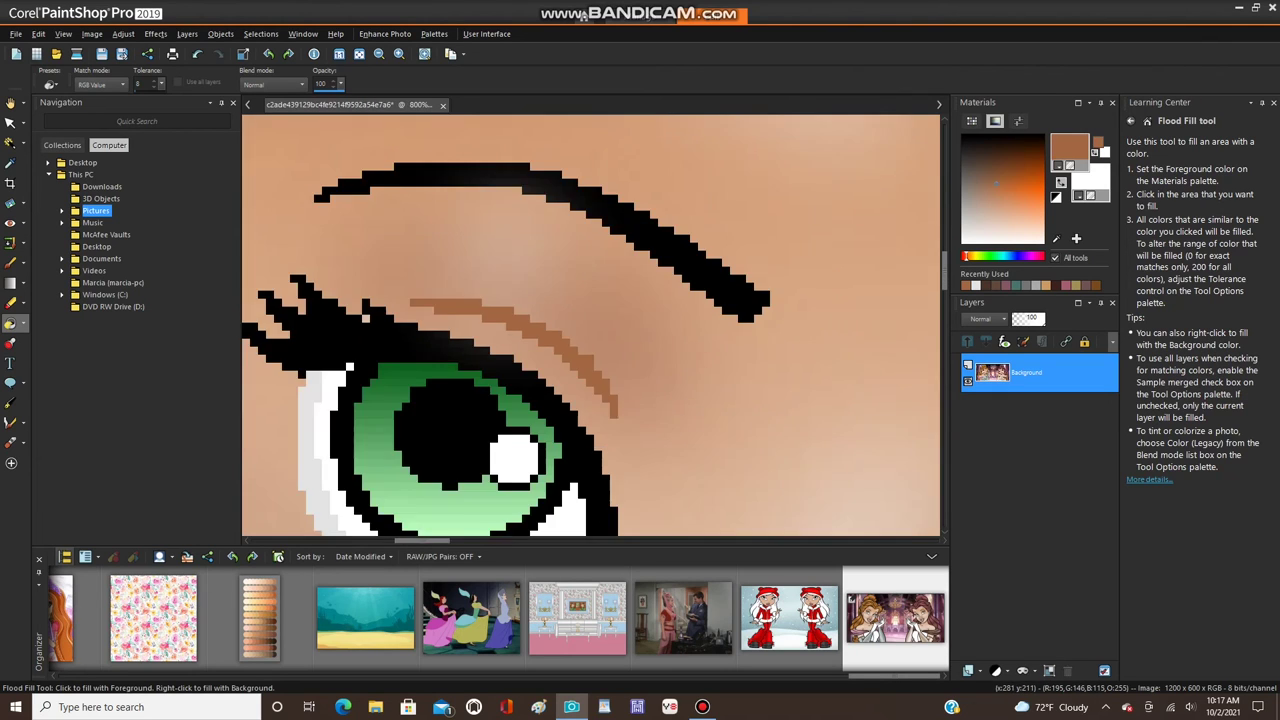
- Flood-fill the left woman's inner and outer ear lines and the cheek outline below the earring with brown
{"action": "scroll", "coordinate": [457, 377], "scroll_direction": "up", "scroll_amount": 2}
{"action": "left_click", "coordinate": [451, 348]}
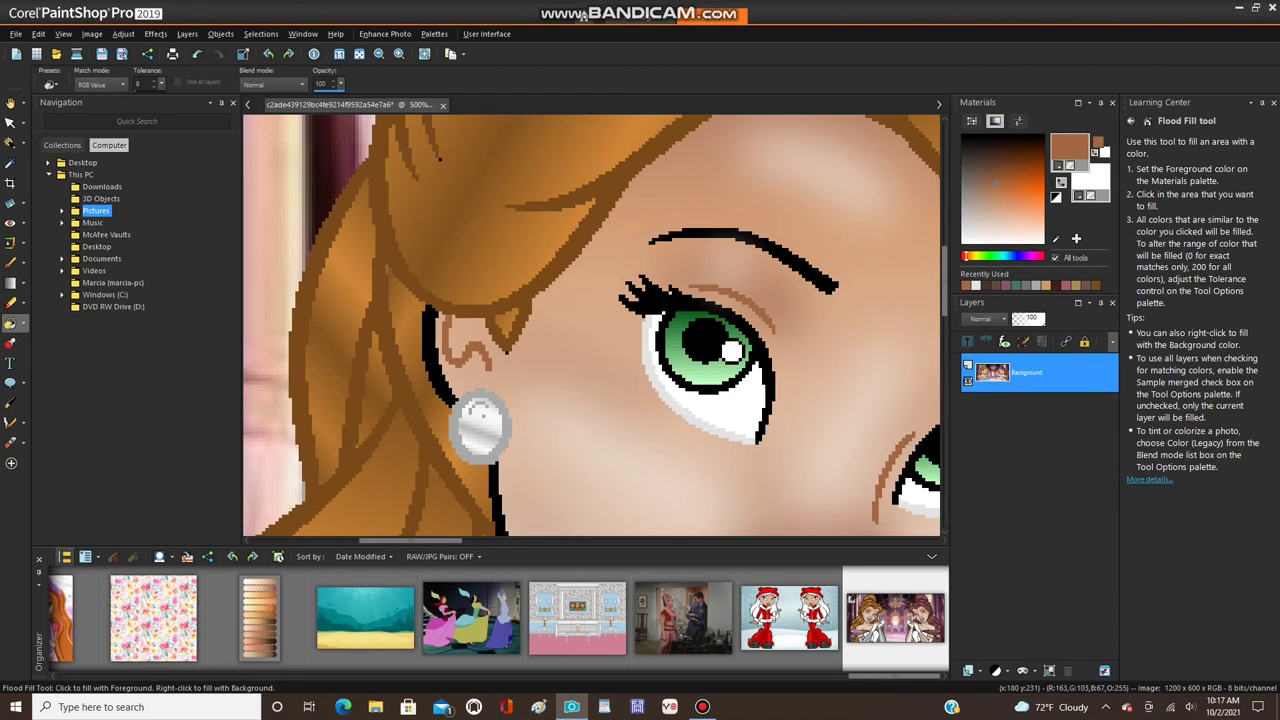
{"action": "left_click", "coordinate": [430, 358]}
{"action": "scroll", "coordinate": [448, 343], "scroll_direction": "down", "scroll_amount": 2}
{"action": "scroll", "coordinate": [591, 325], "scroll_direction": "down", "scroll_amount": 3}
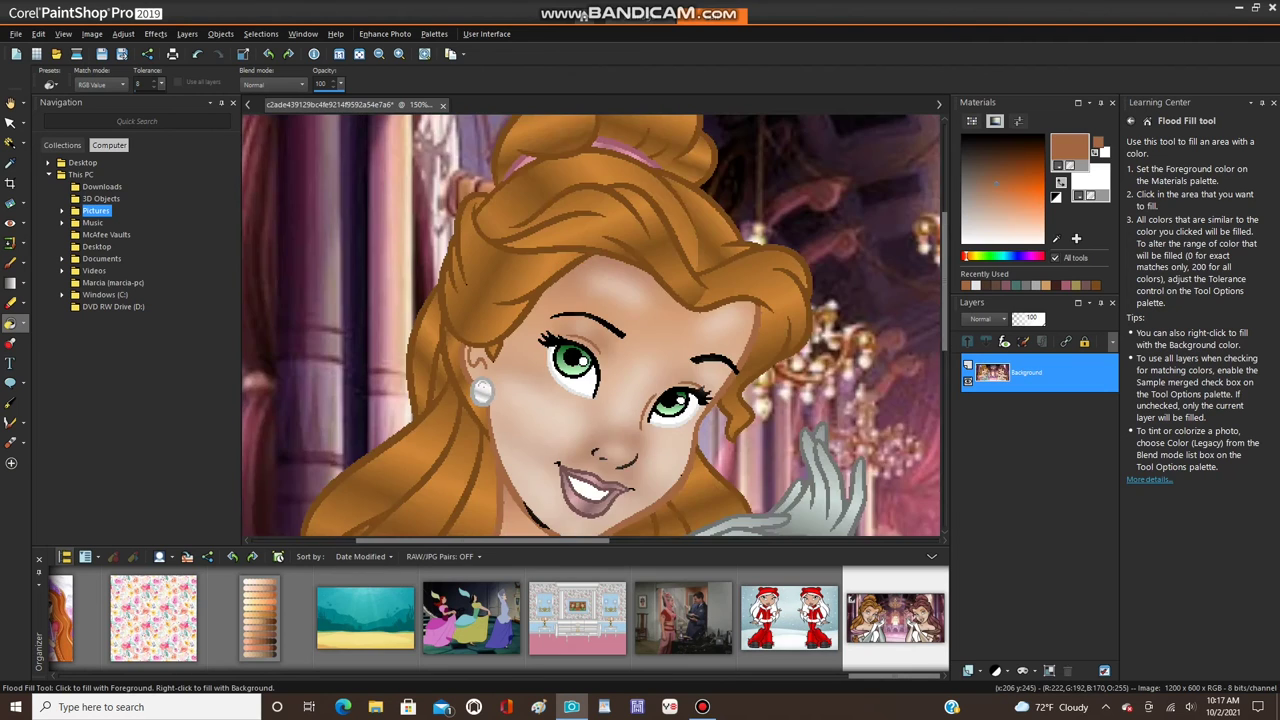
- Flood-fill the left woman's nose lines, right-hand mouth corner and remaining jaw and chin outline with brown
{"action": "scroll", "coordinate": [591, 325], "scroll_direction": "up", "scroll_amount": 3}
{"action": "scroll", "coordinate": [591, 325], "scroll_direction": "up", "scroll_amount": 2}
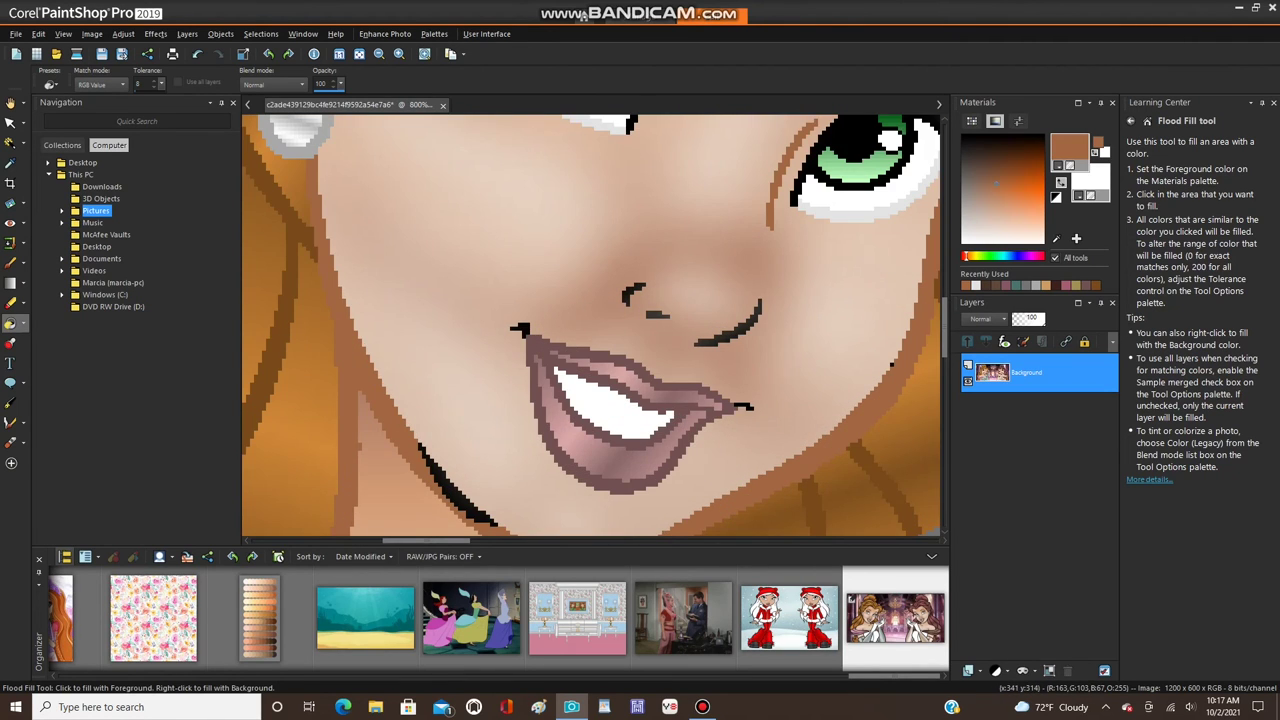
{"action": "scroll", "coordinate": [895, 368], "scroll_direction": "up", "scroll_amount": 2}
{"action": "left_click", "coordinate": [572, 297]}
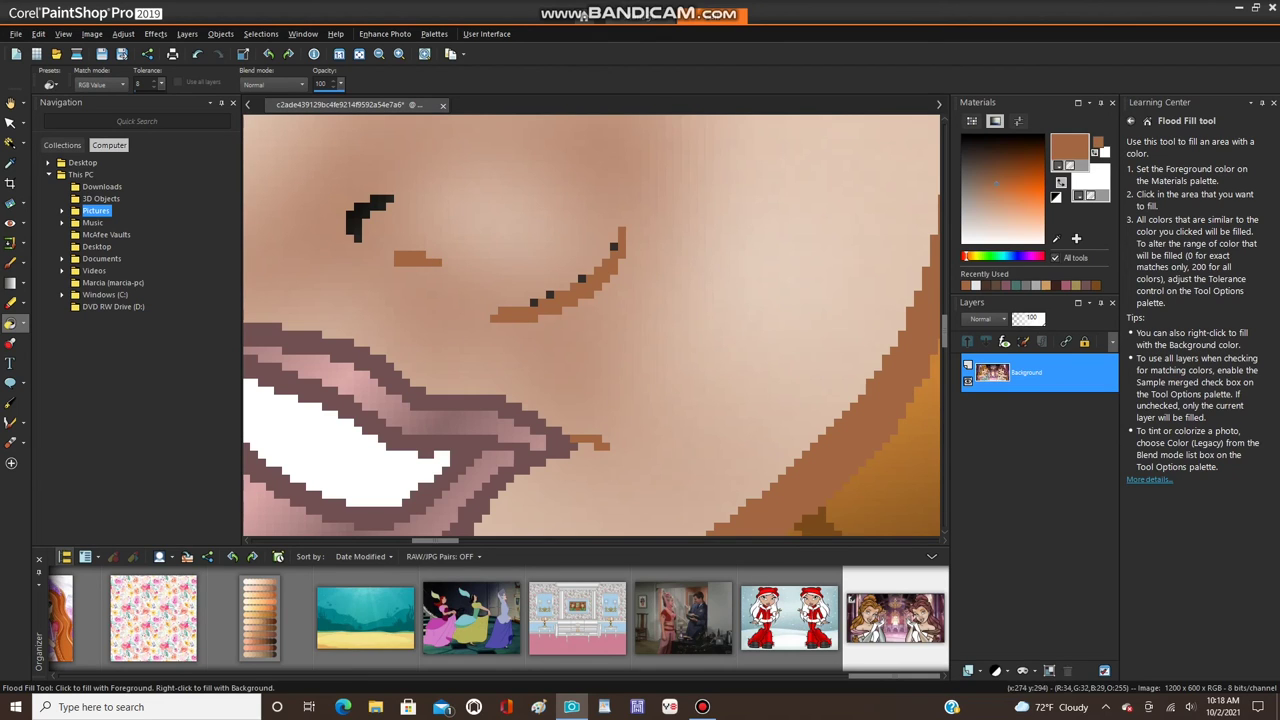
{"action": "scroll", "coordinate": [630, 240], "scroll_direction": "up", "scroll_amount": 2}
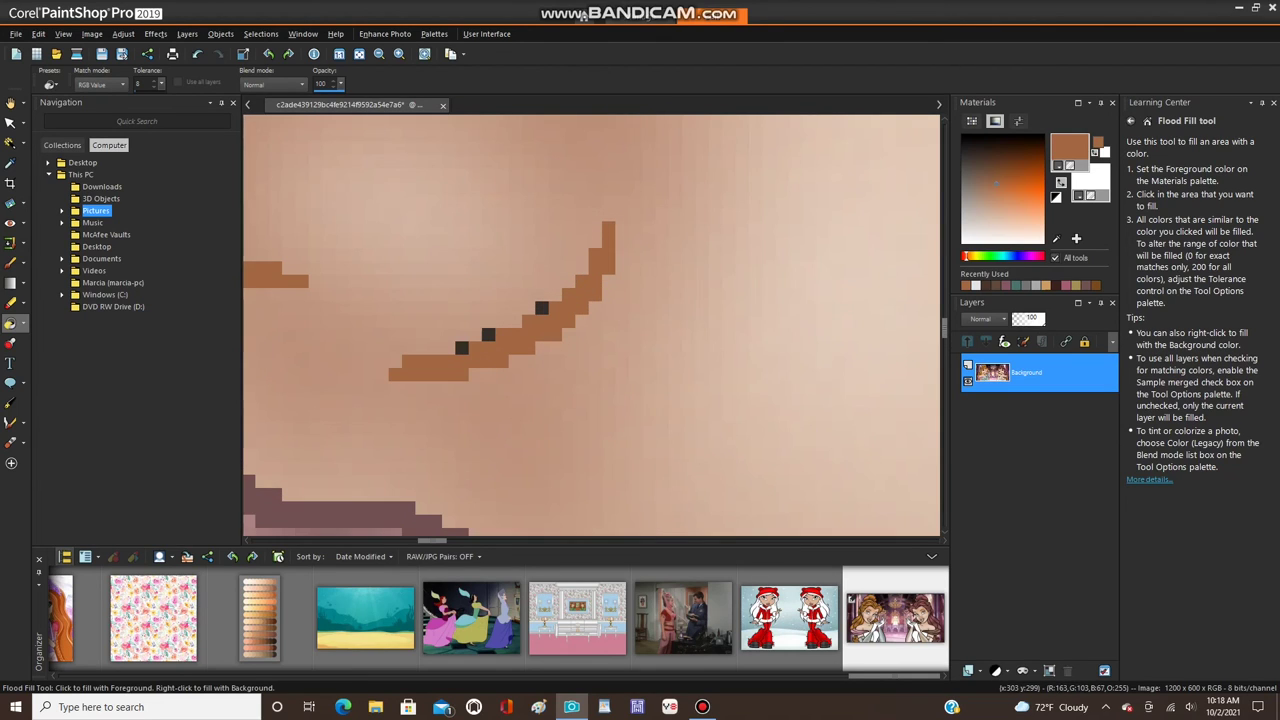
{"action": "scroll", "coordinate": [563, 260], "scroll_direction": "down", "scroll_amount": 3}
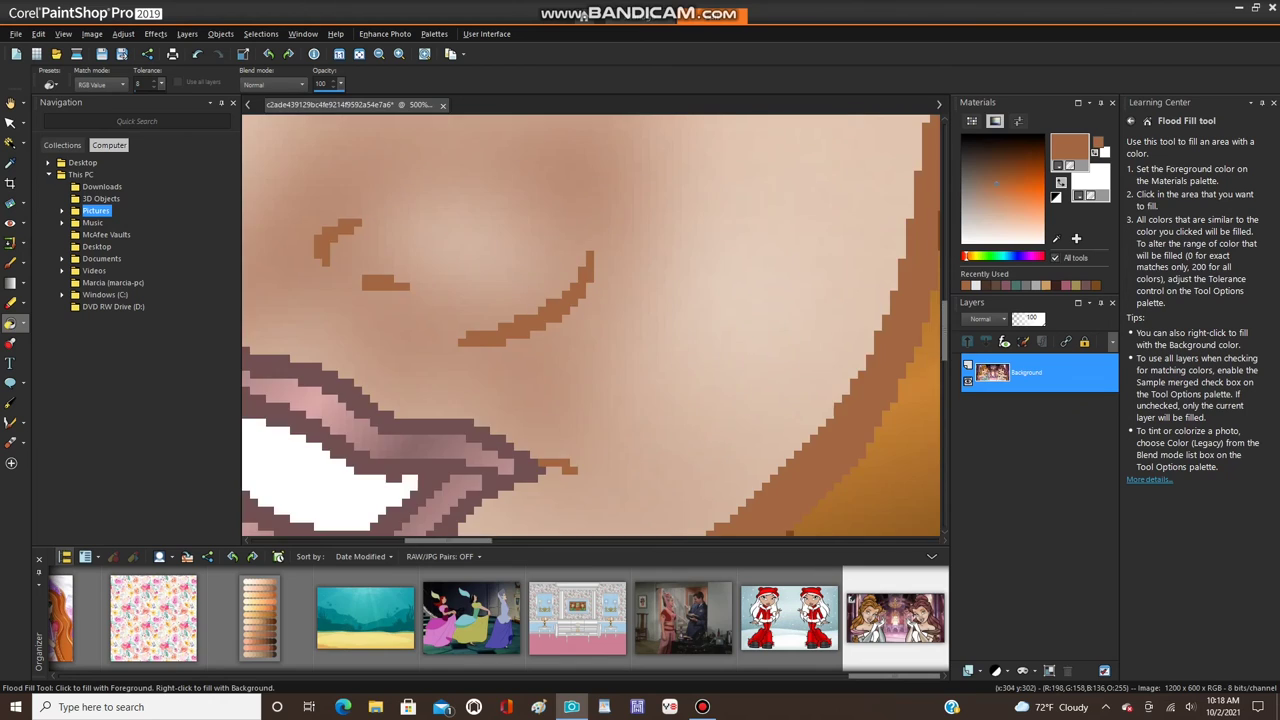
{"action": "scroll", "coordinate": [340, 450], "scroll_direction": "up", "scroll_amount": 2}
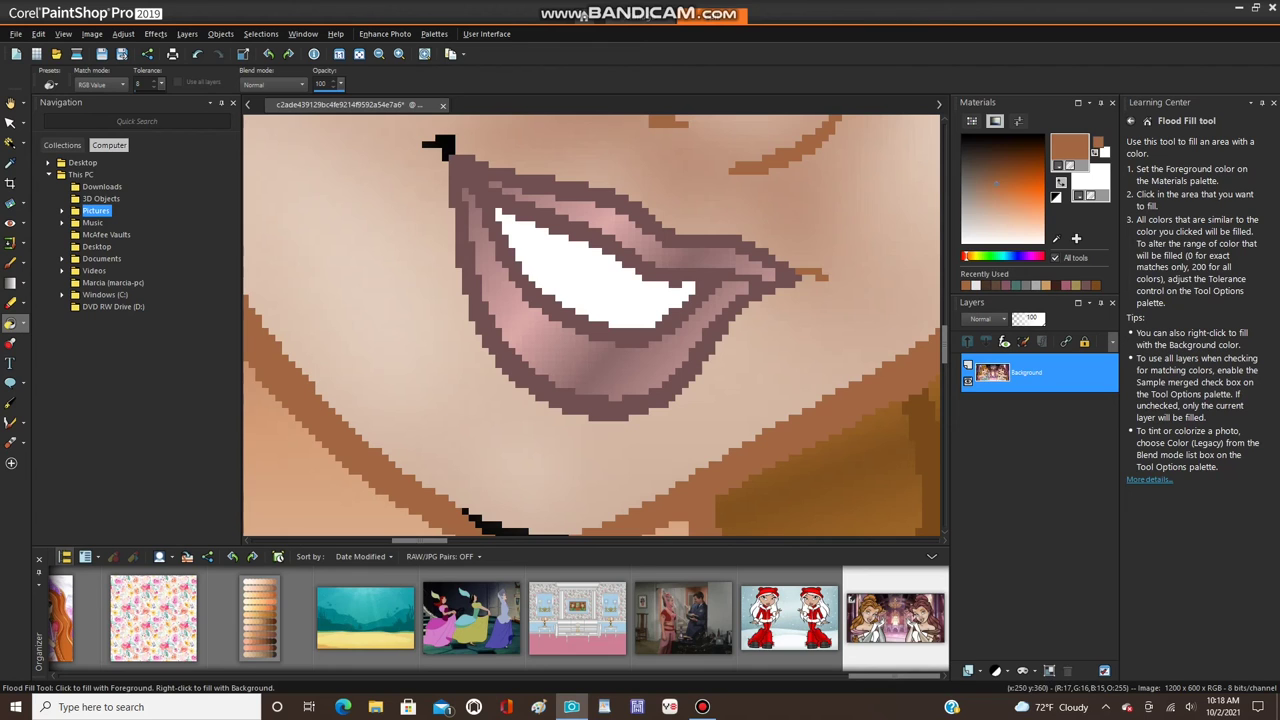
{"action": "scroll", "coordinate": [465, 455], "scroll_direction": "down", "scroll_amount": 5}
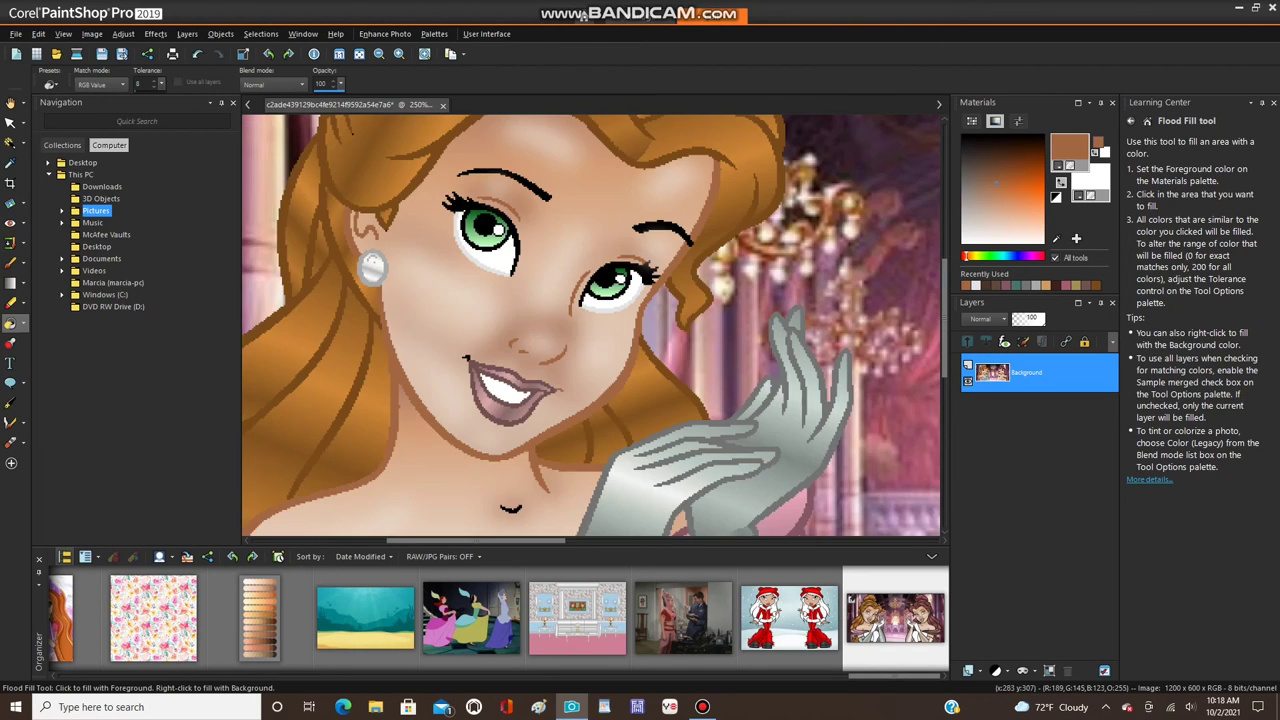
- Flood-fill the left woman's left-hand mouth corner, collarbone mark, shoulder line and upper arm outline with brown
{"action": "scroll", "coordinate": [500, 350], "scroll_direction": "up", "scroll_amount": 2}
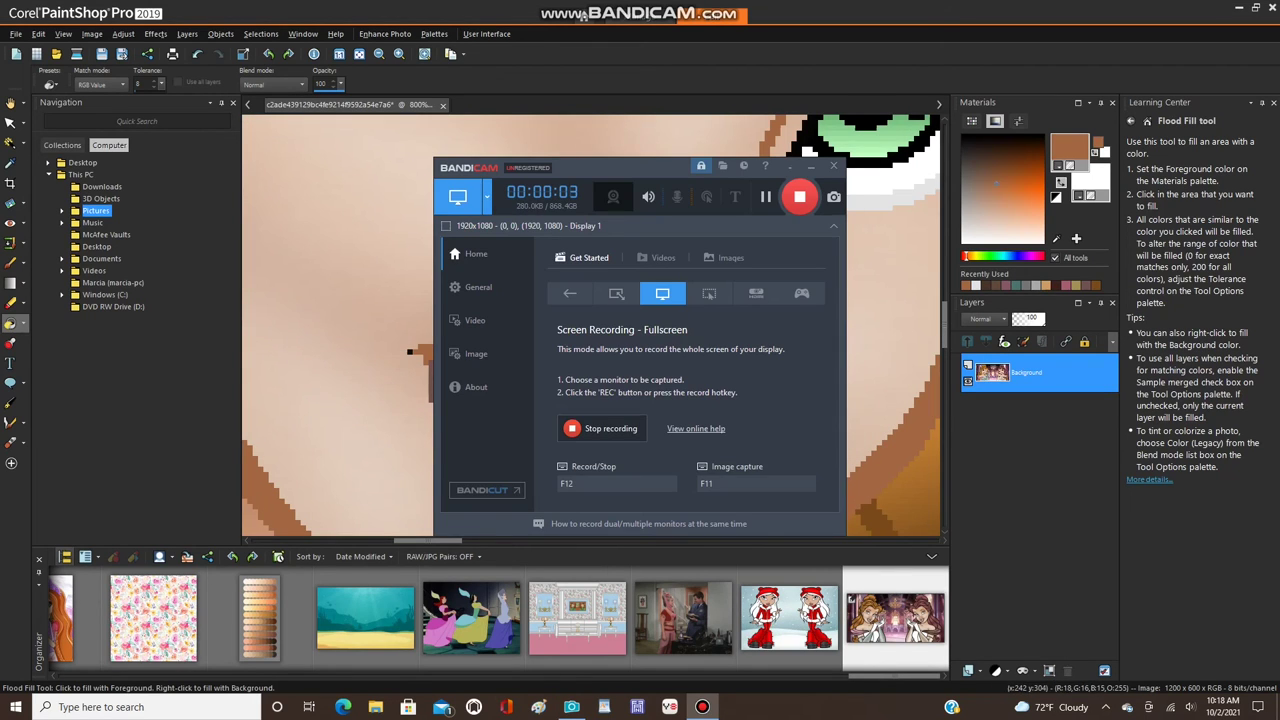
{"action": "left_click", "coordinate": [811, 167]}
{"action": "scroll", "coordinate": [454, 356], "scroll_direction": "down", "scroll_amount": 5}
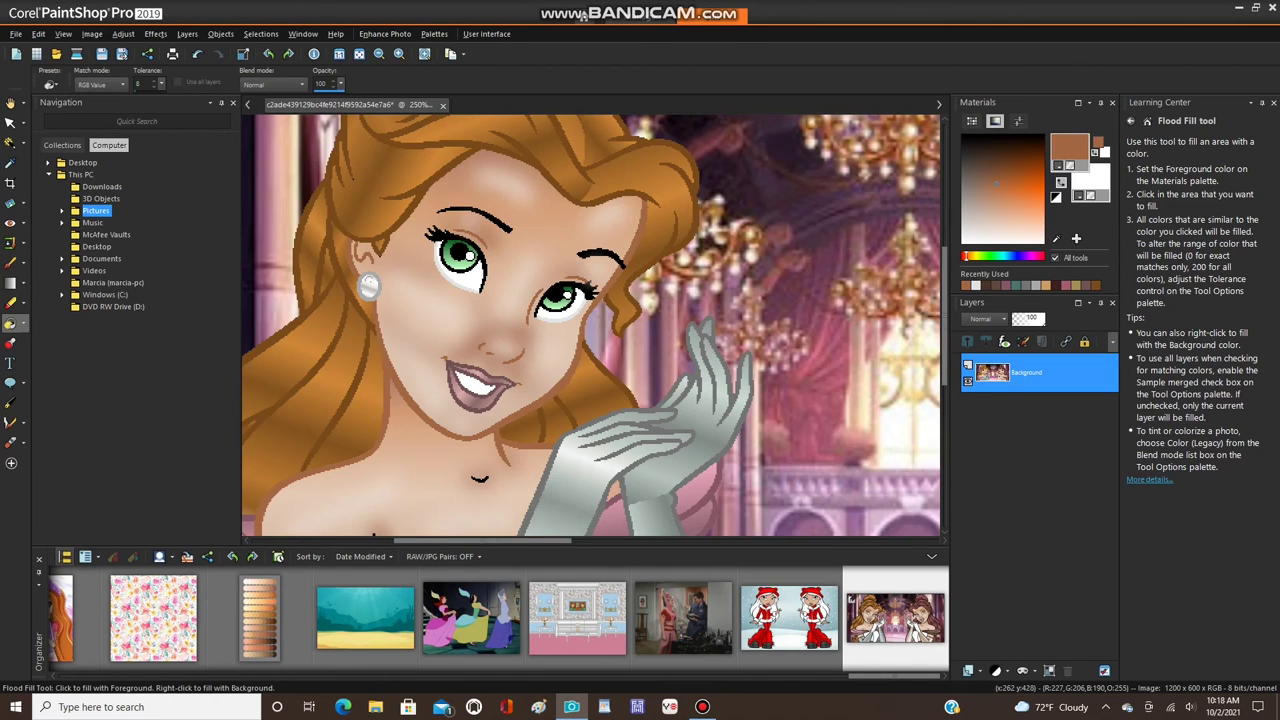
{"action": "scroll", "coordinate": [440, 400], "scroll_direction": "up", "scroll_amount": 2}
{"action": "scroll", "coordinate": [390, 430], "scroll_direction": "down", "scroll_amount": 3}
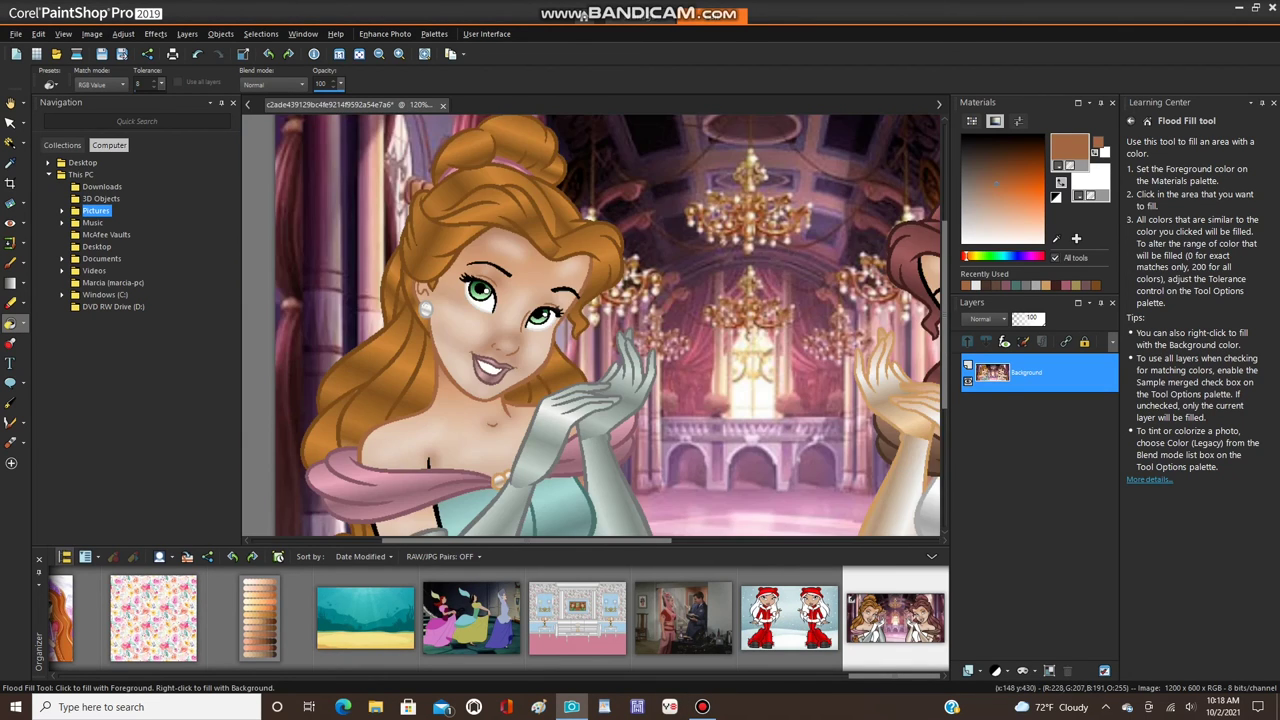
{"action": "scroll", "coordinate": [390, 430], "scroll_direction": "up", "scroll_amount": 3}
{"action": "scroll", "coordinate": [395, 450], "scroll_direction": "down", "scroll_amount": 2}
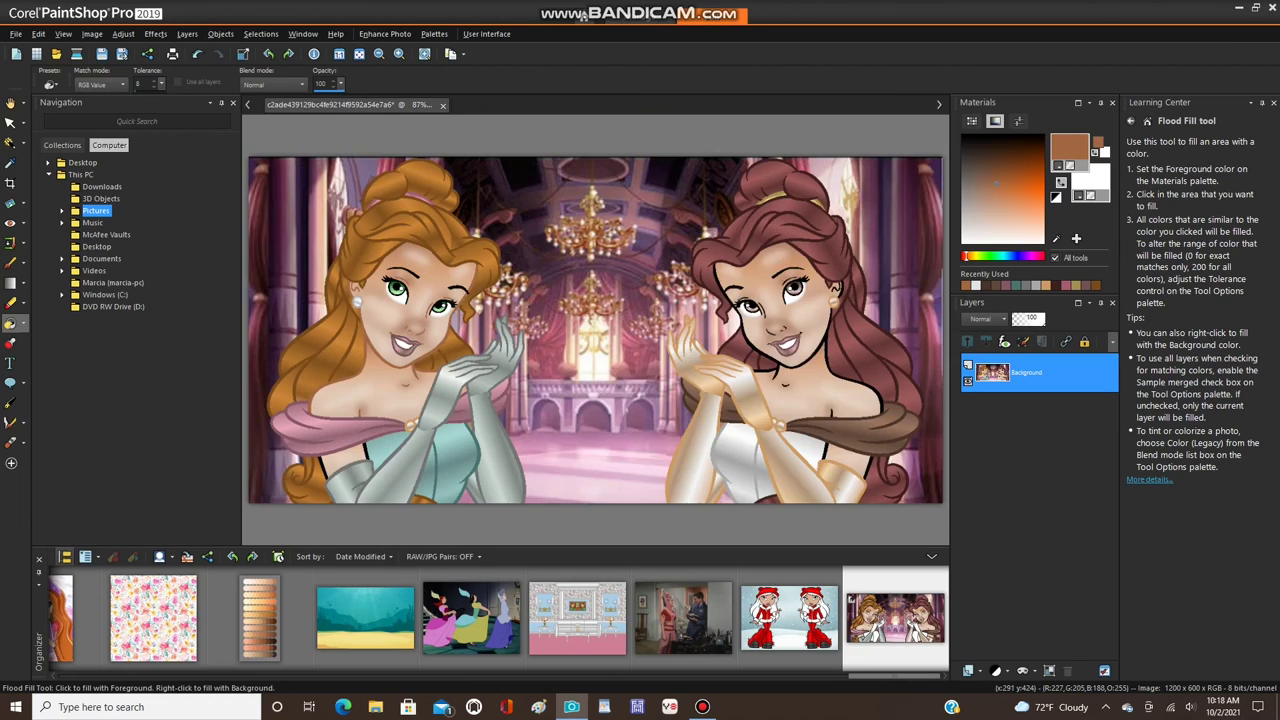
{"action": "scroll", "coordinate": [395, 450], "scroll_direction": "up", "scroll_amount": 5}
{"action": "scroll", "coordinate": [408, 509], "scroll_direction": "down", "scroll_amount": 4}
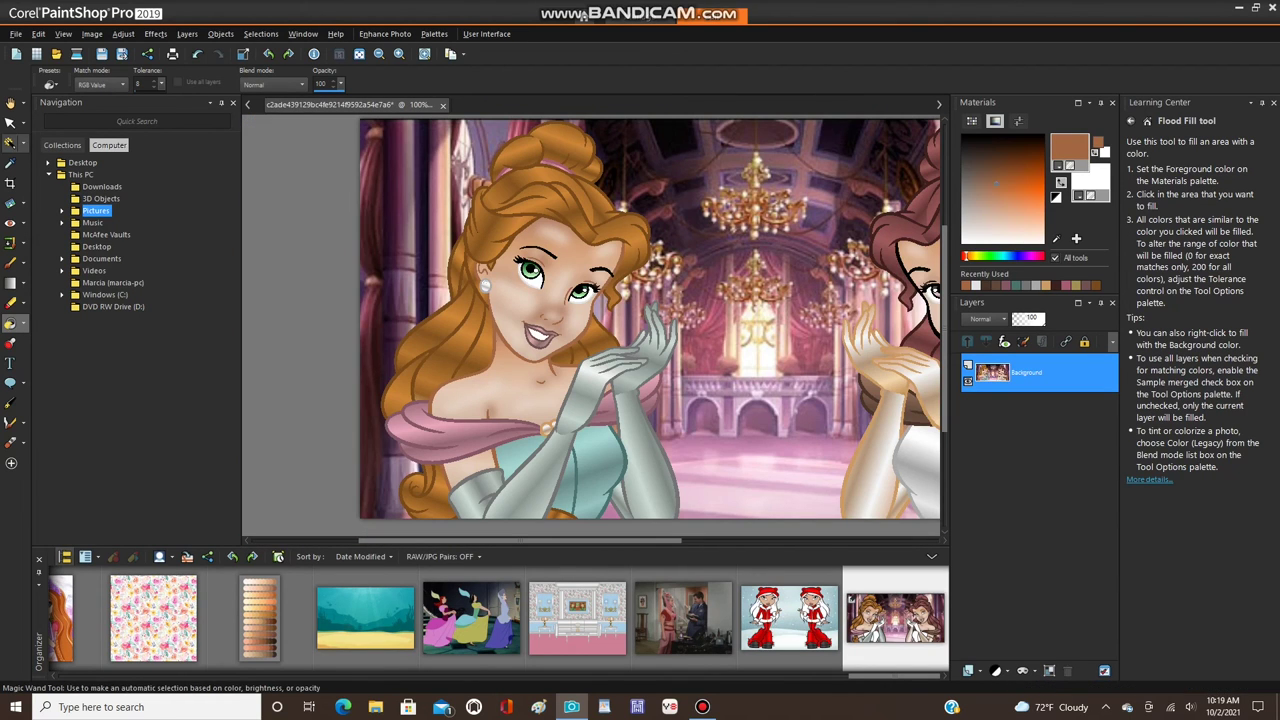
- Select the left woman's brown face, ear, eye-crease, nose and mouth-corner outlines with the Magic Wand
{"action": "left_click", "coordinate": [10, 143]}
{"action": "scroll", "coordinate": [497, 281], "scroll_direction": "up", "scroll_amount": 4}
{"action": "scroll", "coordinate": [475, 301], "scroll_direction": "up", "scroll_amount": 2}
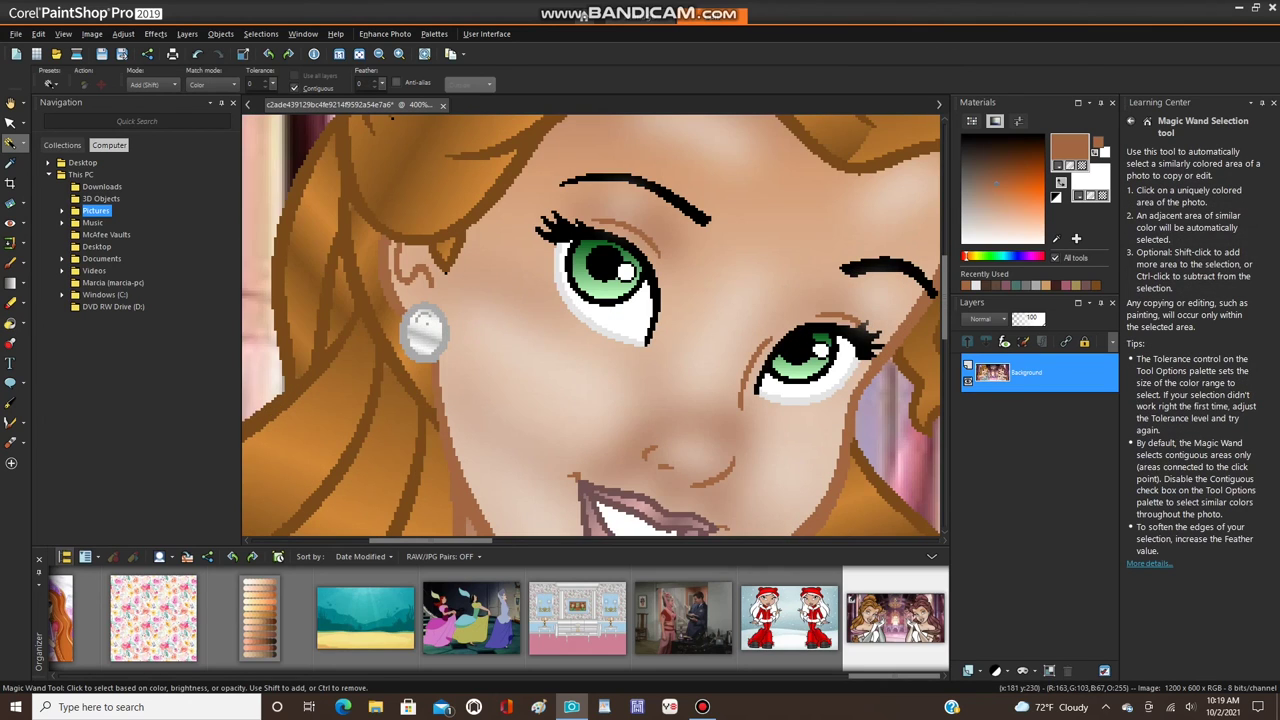
{"action": "left_click", "coordinate": [437, 385]}
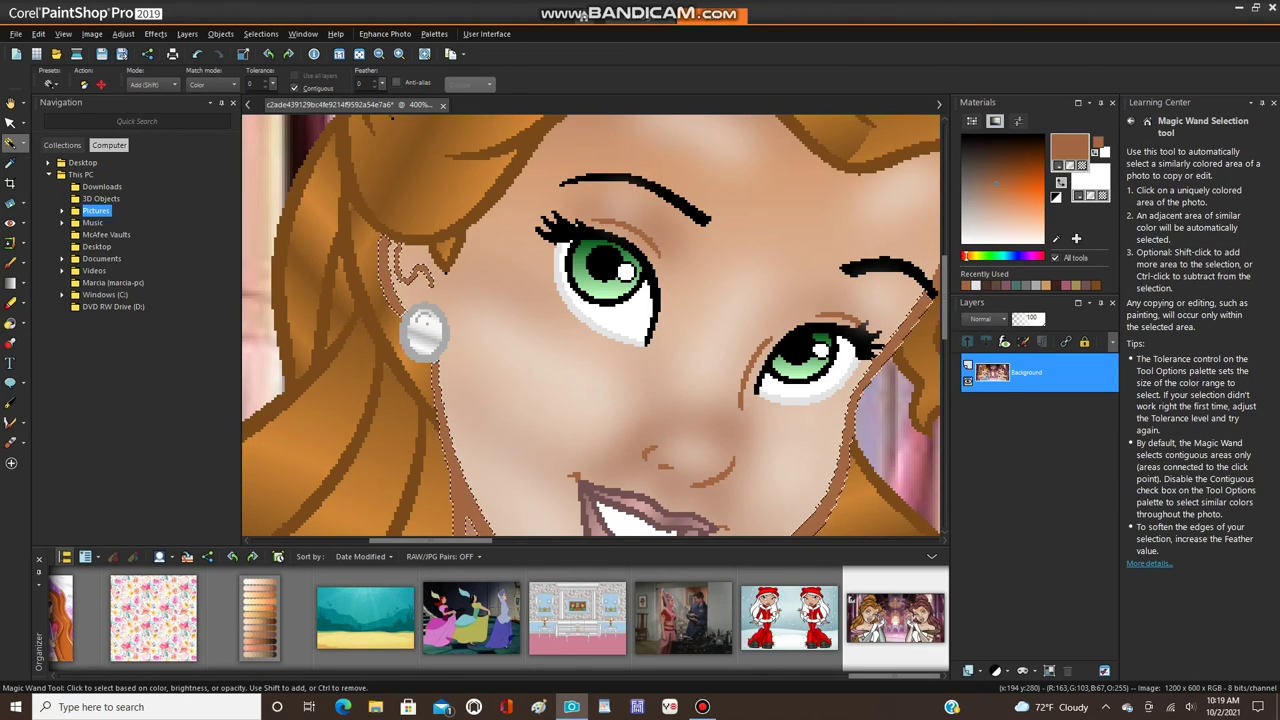
{"action": "left_click", "coordinate": [632, 228]}
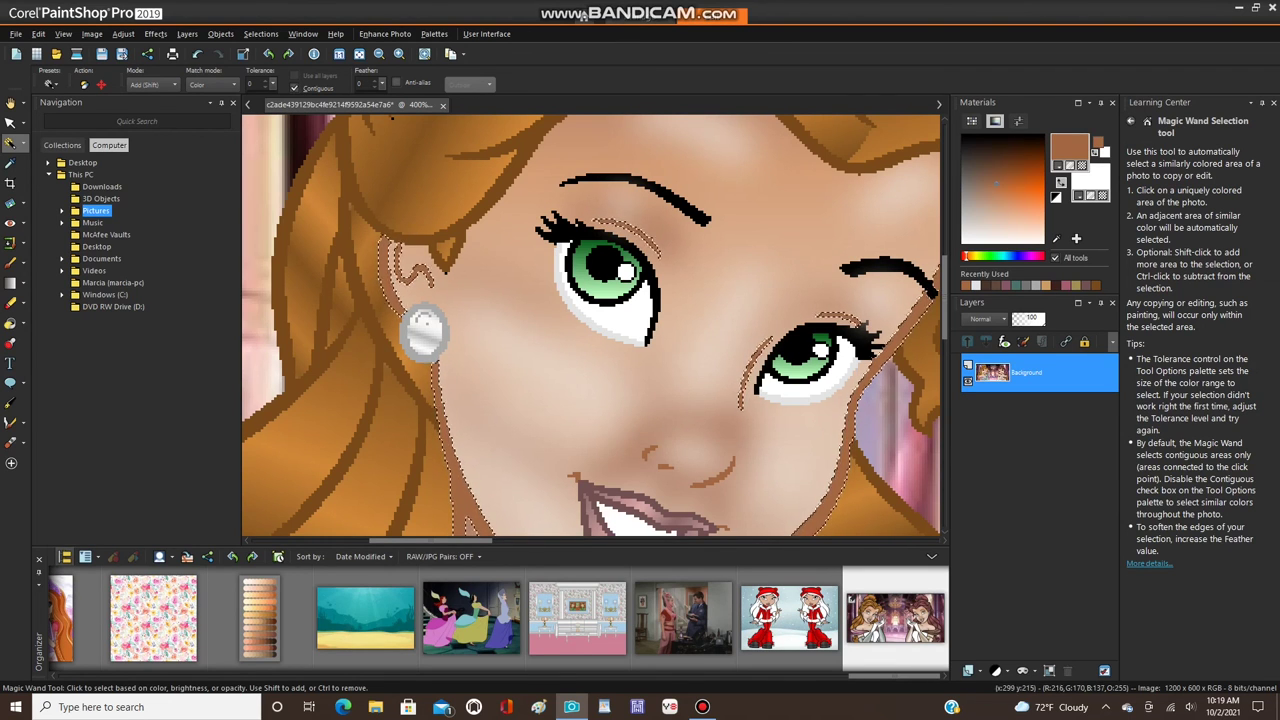
{"action": "scroll", "coordinate": [655, 285], "scroll_direction": "down", "scroll_amount": 2}
{"action": "scroll", "coordinate": [650, 385], "scroll_direction": "up", "scroll_amount": 4}
{"action": "left_click", "coordinate": [548, 361]}
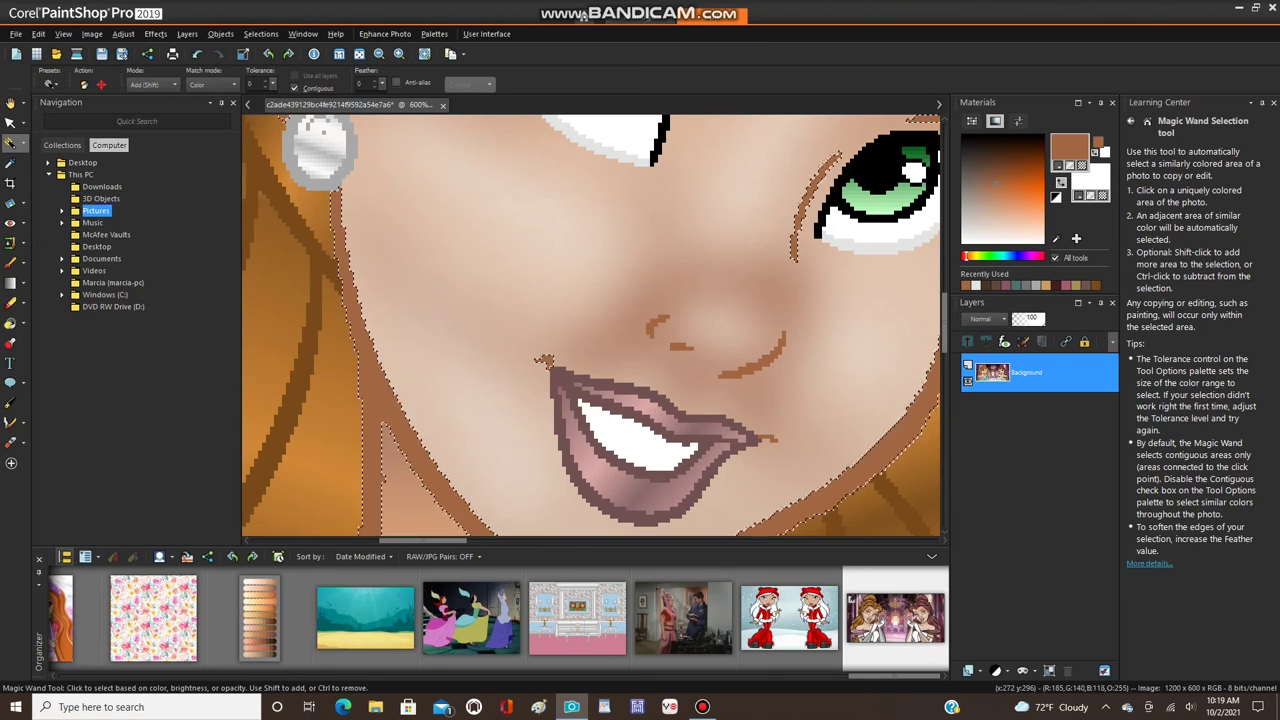
{"action": "left_click", "coordinate": [652, 326]}
{"action": "left_click", "coordinate": [681, 347]}
{"action": "scroll", "coordinate": [591, 325], "scroll_direction": "down", "scroll_amount": 2}
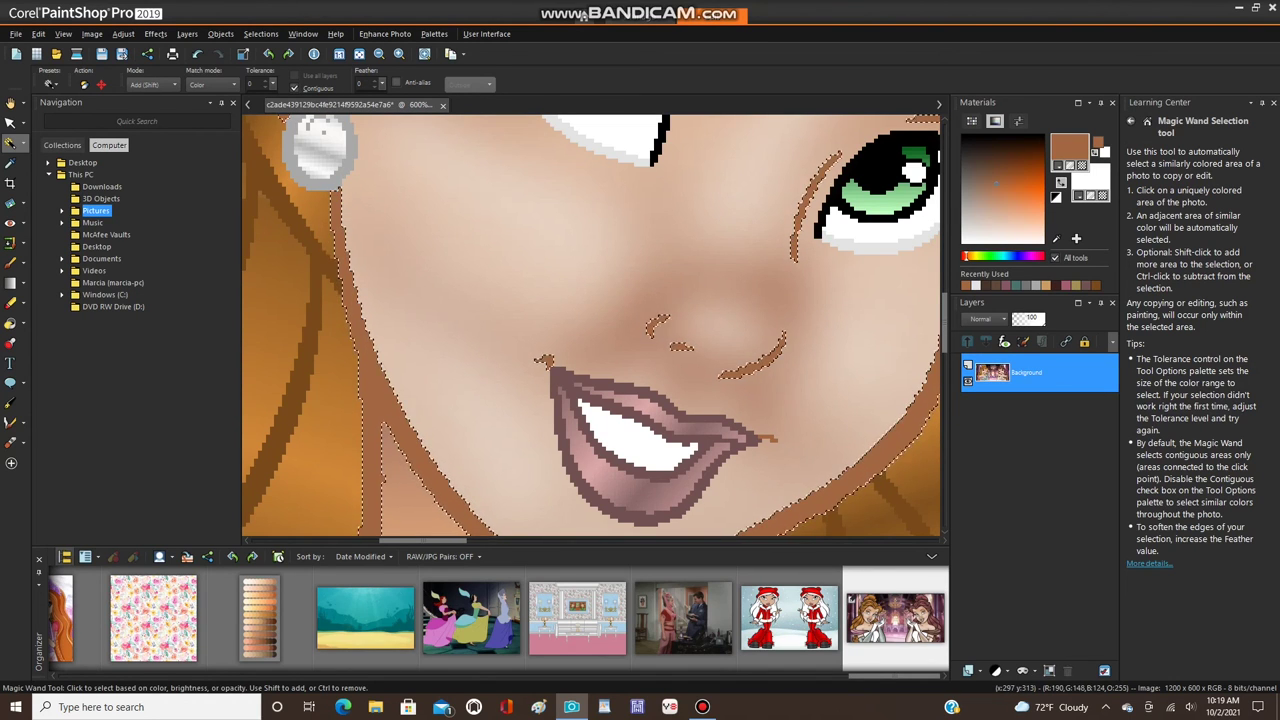
{"action": "scroll", "coordinate": [591, 325], "scroll_direction": "down", "scroll_amount": 2}
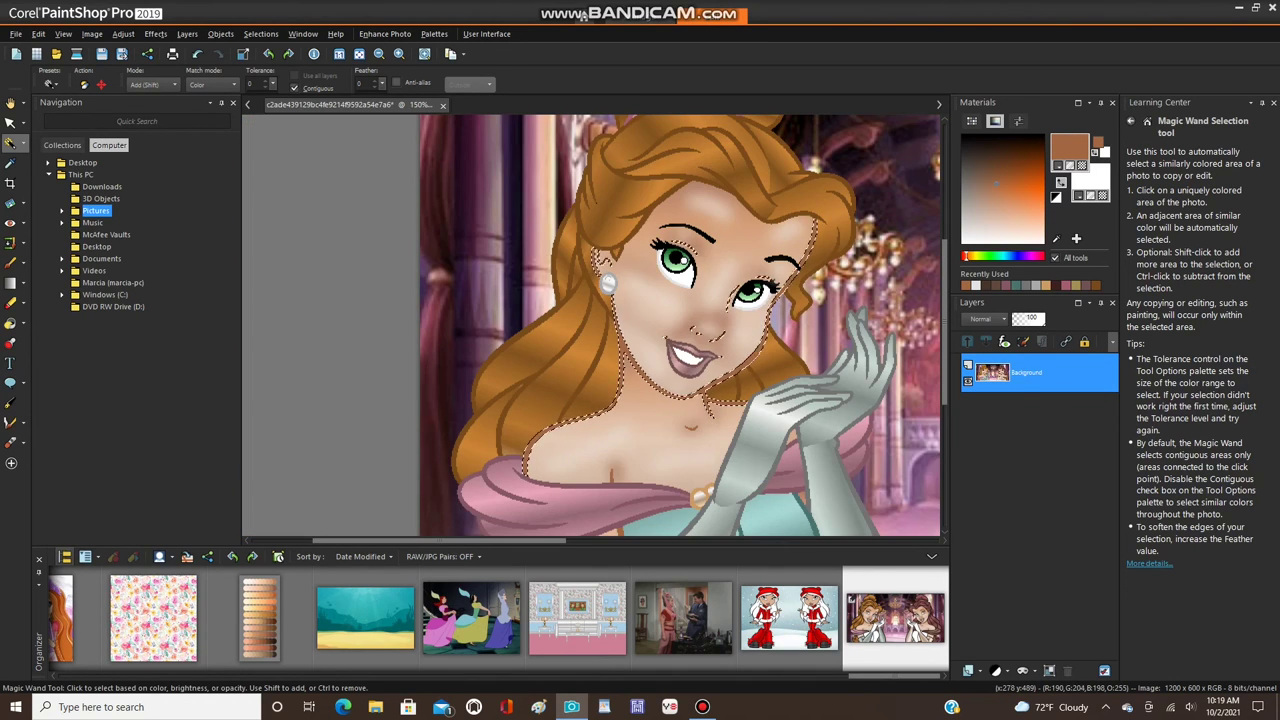
- Add the left woman's collarbone, chest crease and upper arm outlines to the selection
{"action": "scroll", "coordinate": [690, 450], "scroll_direction": "up", "scroll_amount": 3}
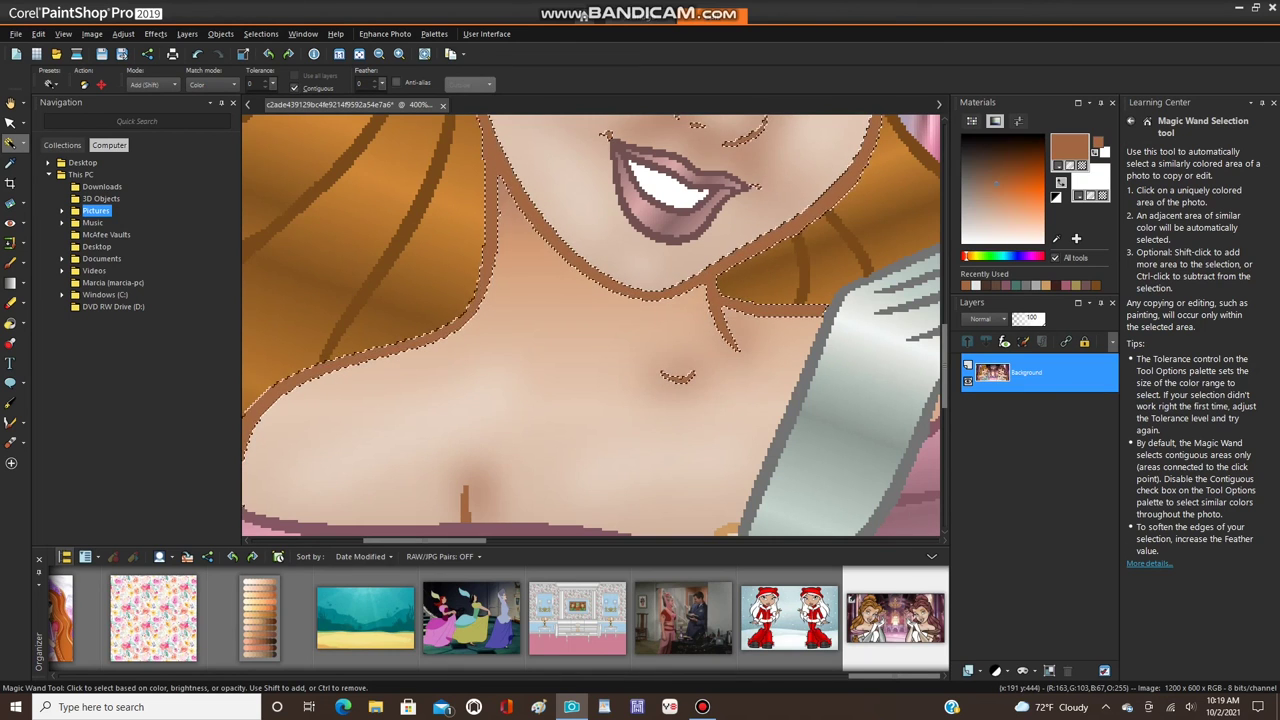
{"action": "scroll", "coordinate": [591, 325], "scroll_direction": "down", "scroll_amount": 2}
{"action": "scroll", "coordinate": [460, 525], "scroll_direction": "up", "scroll_amount": 2}
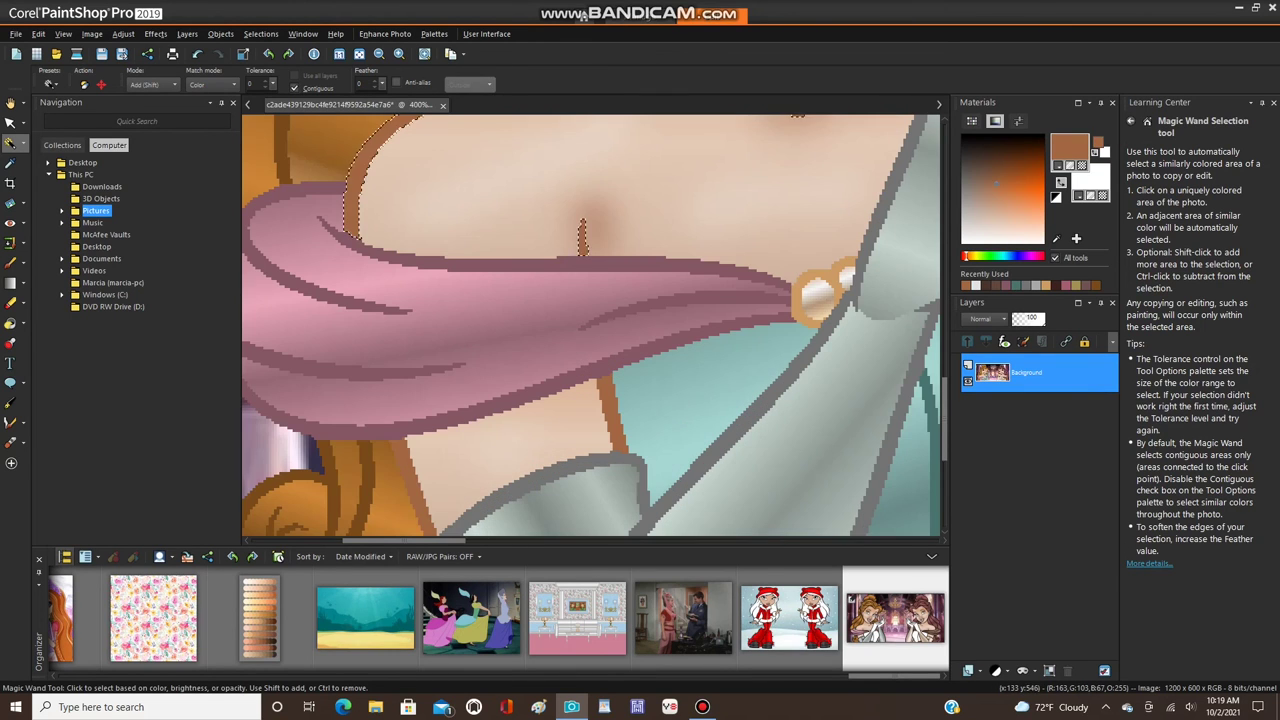
{"action": "scroll", "coordinate": [585, 446], "scroll_direction": "down", "scroll_amount": 2}
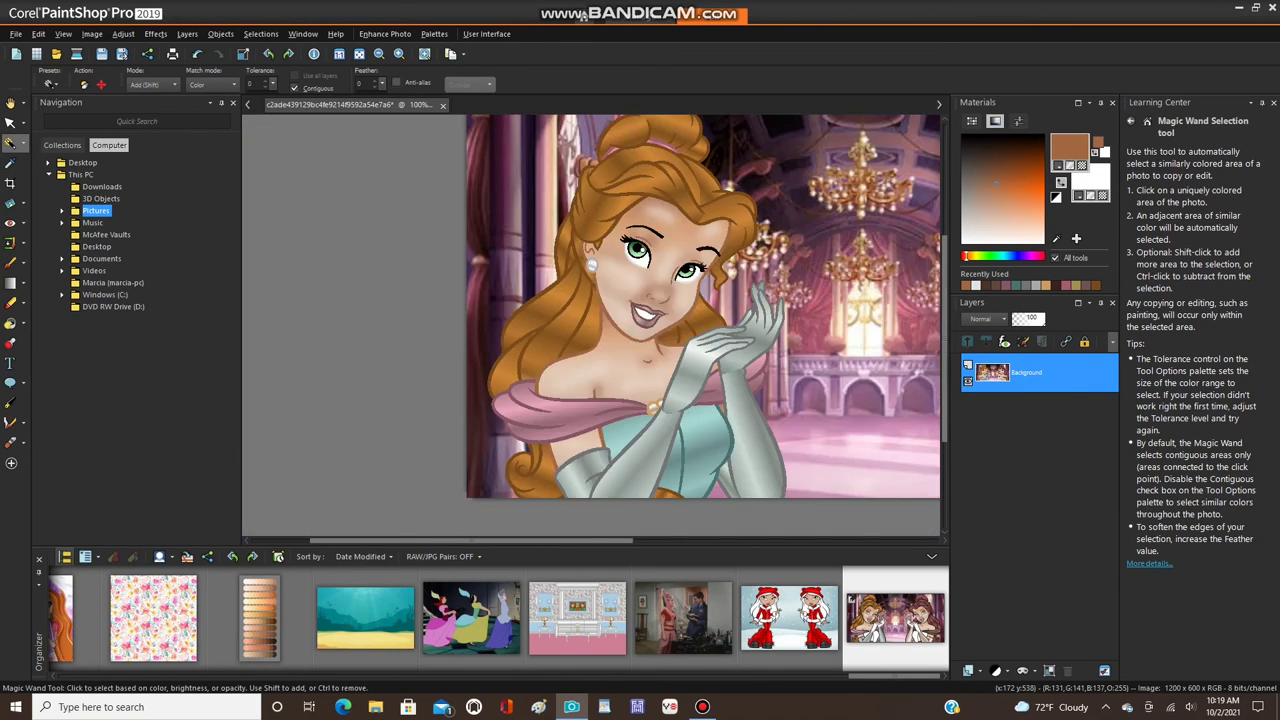
{"action": "scroll", "coordinate": [585, 446], "scroll_direction": "down", "scroll_amount": 1}
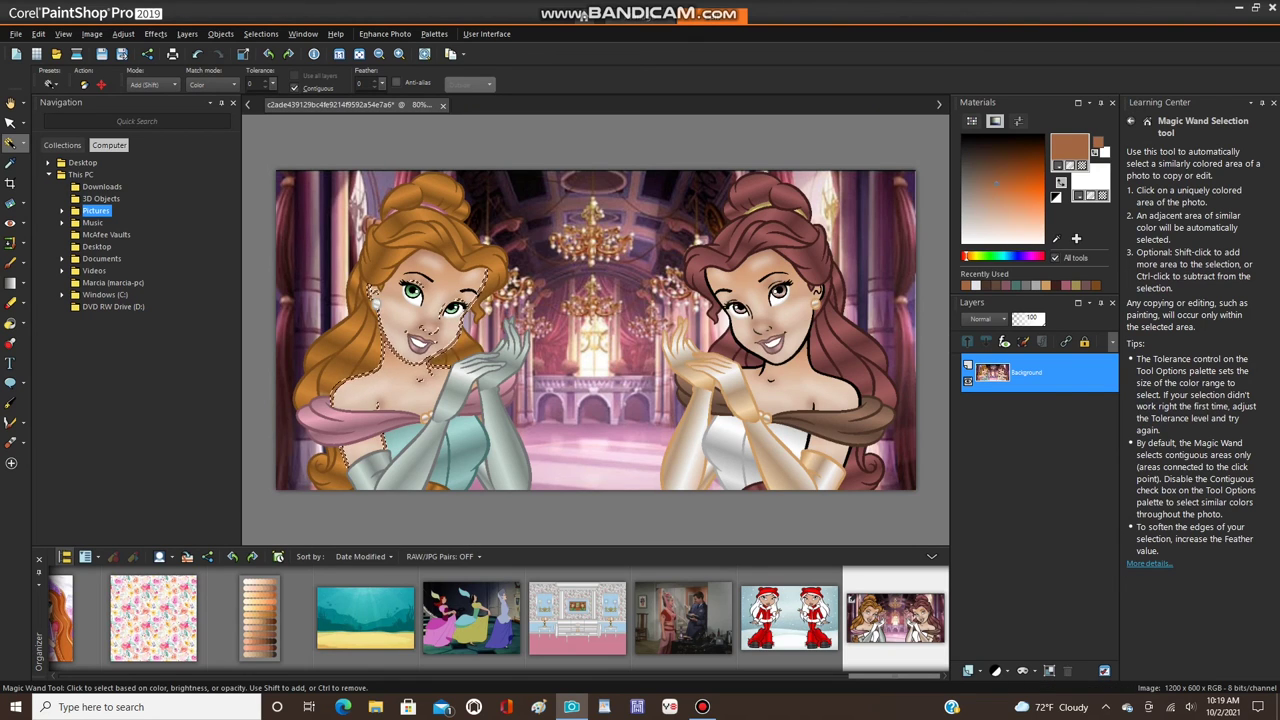
- Mirror the selected brown skin outlines horizontally onto the right woman and deselect them
{"action": "left_click", "coordinate": [92, 33]}
{"action": "mouse_move", "coordinate": [114, 250]}
{"action": "left_click", "coordinate": [300, 250]}
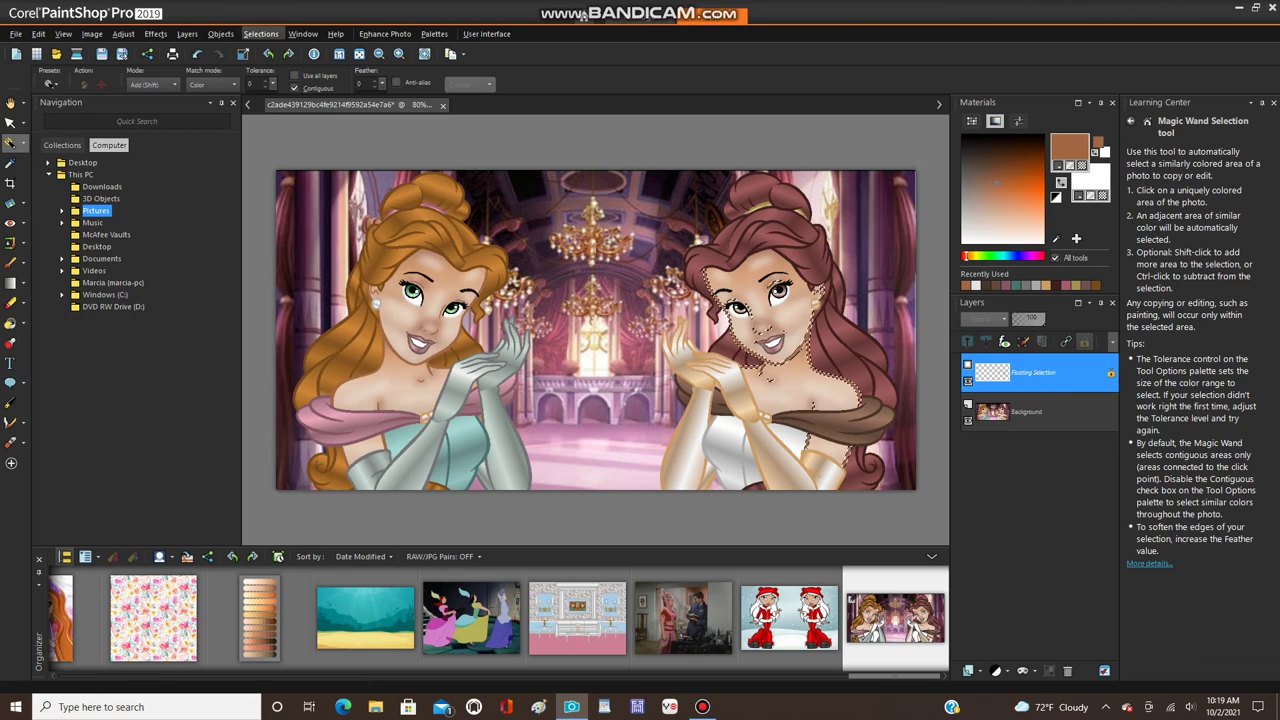
{"action": "left_click", "coordinate": [261, 33]}
{"action": "left_click", "coordinate": [300, 71]}
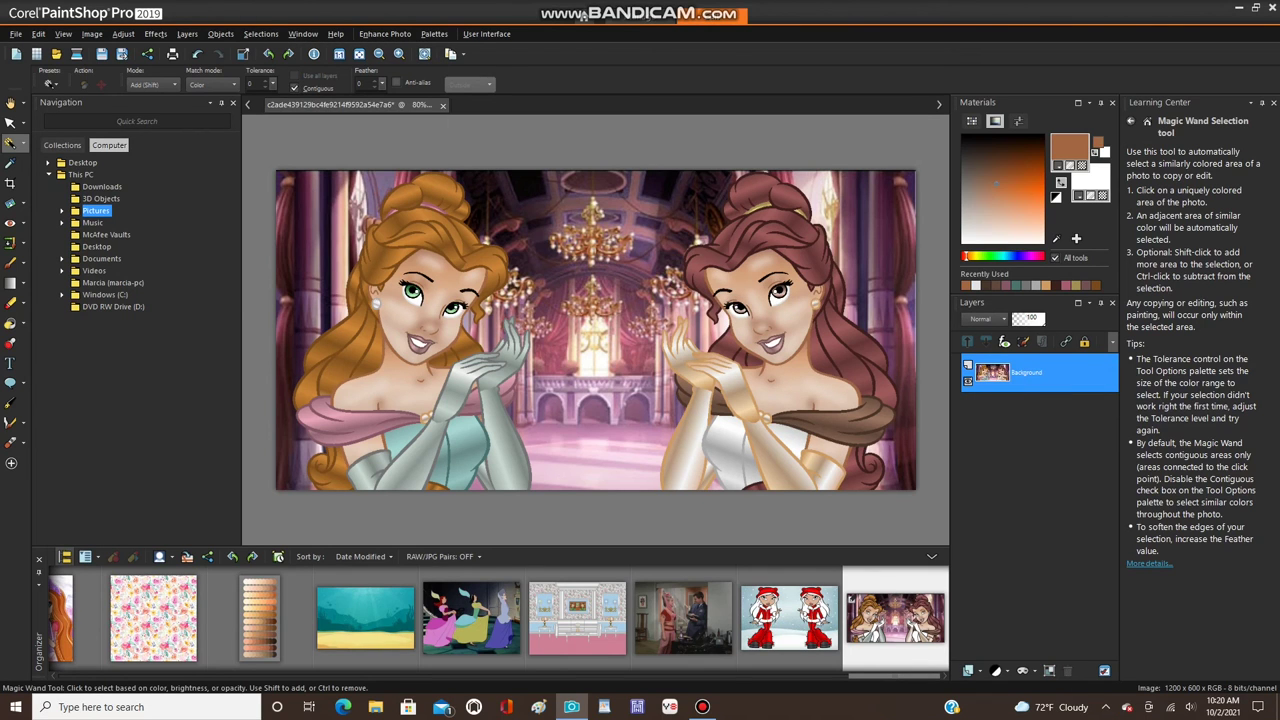
- Recolour the outline of the left woman's left-hand iris with a darkened green sampled from the iris, separating it from the eyelid line
{"action": "scroll", "coordinate": [403, 277], "scroll_direction": "up", "scroll_amount": 8}
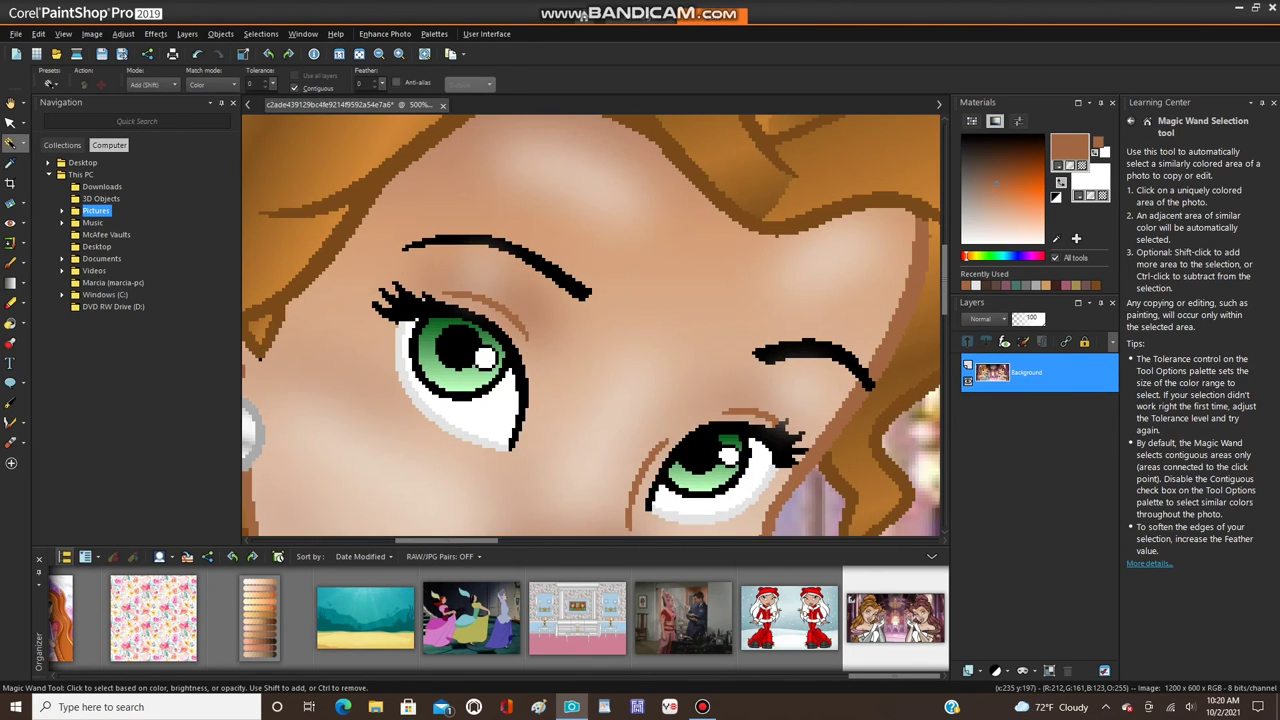
{"action": "left_click", "coordinate": [10, 163]}
{"action": "scroll", "coordinate": [450, 335], "scroll_direction": "up", "scroll_amount": 2}
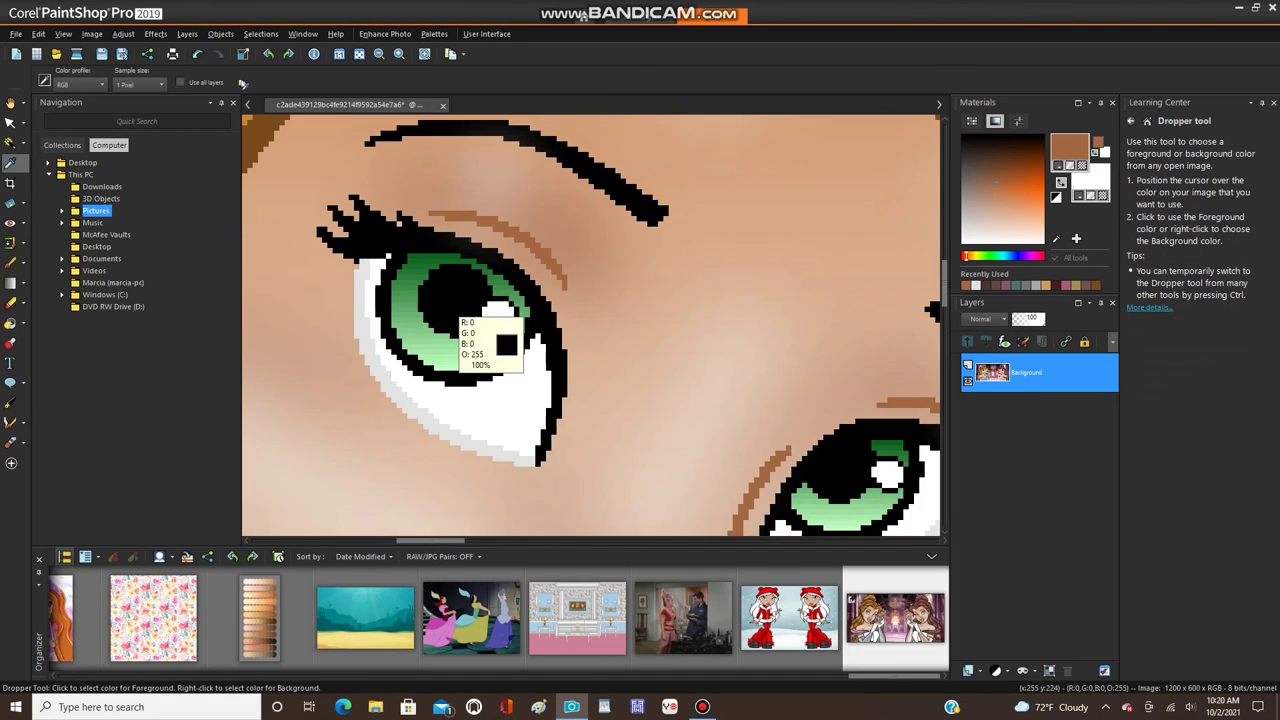
{"action": "scroll", "coordinate": [457, 318], "scroll_direction": "up", "scroll_amount": 1}
{"action": "left_click", "coordinate": [446, 252]}
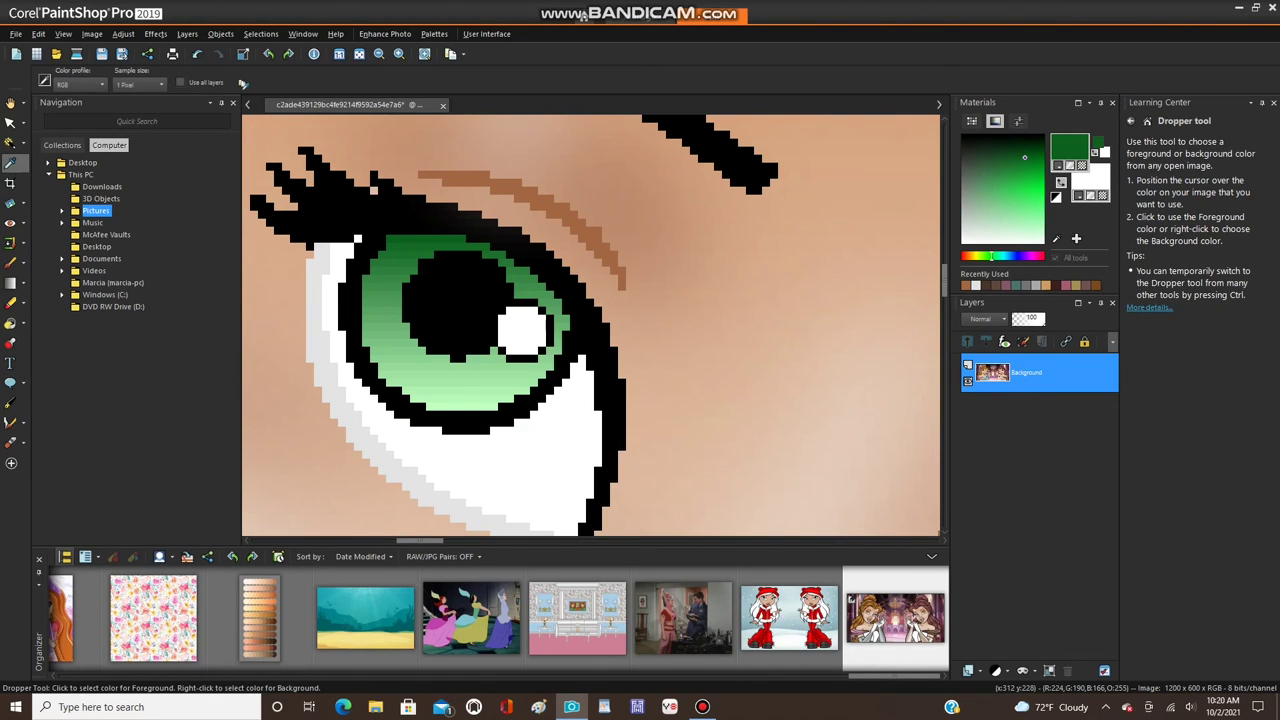
{"action": "left_click", "coordinate": [10, 262]}
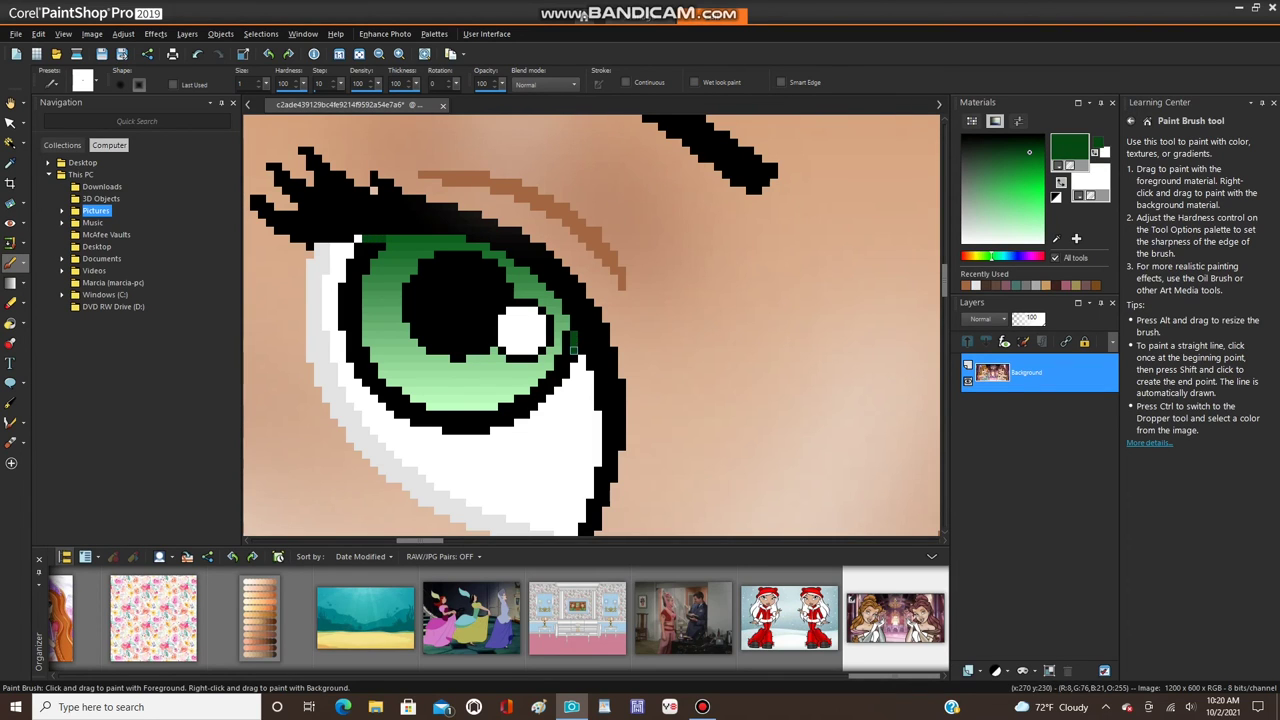
{"action": "left_click", "coordinate": [10, 323]}
{"action": "left_click", "coordinate": [346, 330]}
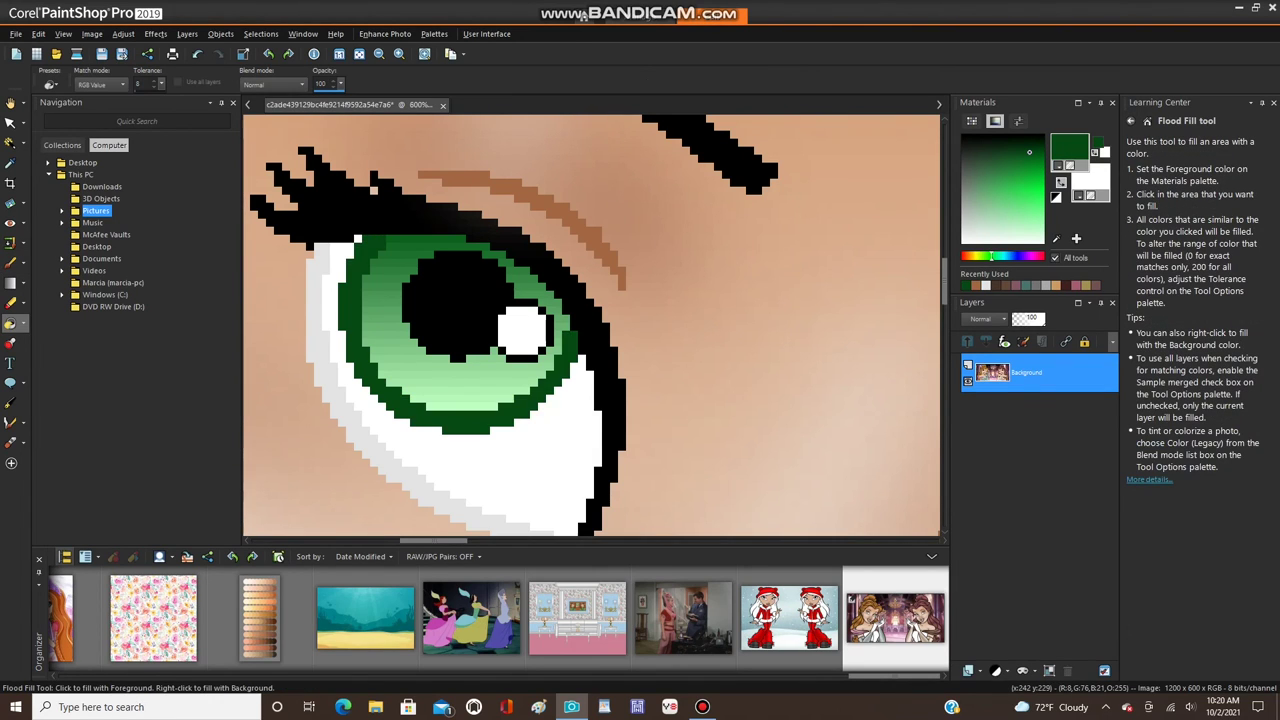
- Paint dark green breaks at the ends of the left woman's right-hand iris outline and flood-fill the outline with the same green
{"action": "scroll", "coordinate": [356, 349], "scroll_direction": "down", "scroll_amount": 3}
{"action": "left_click", "coordinate": [10, 143]}
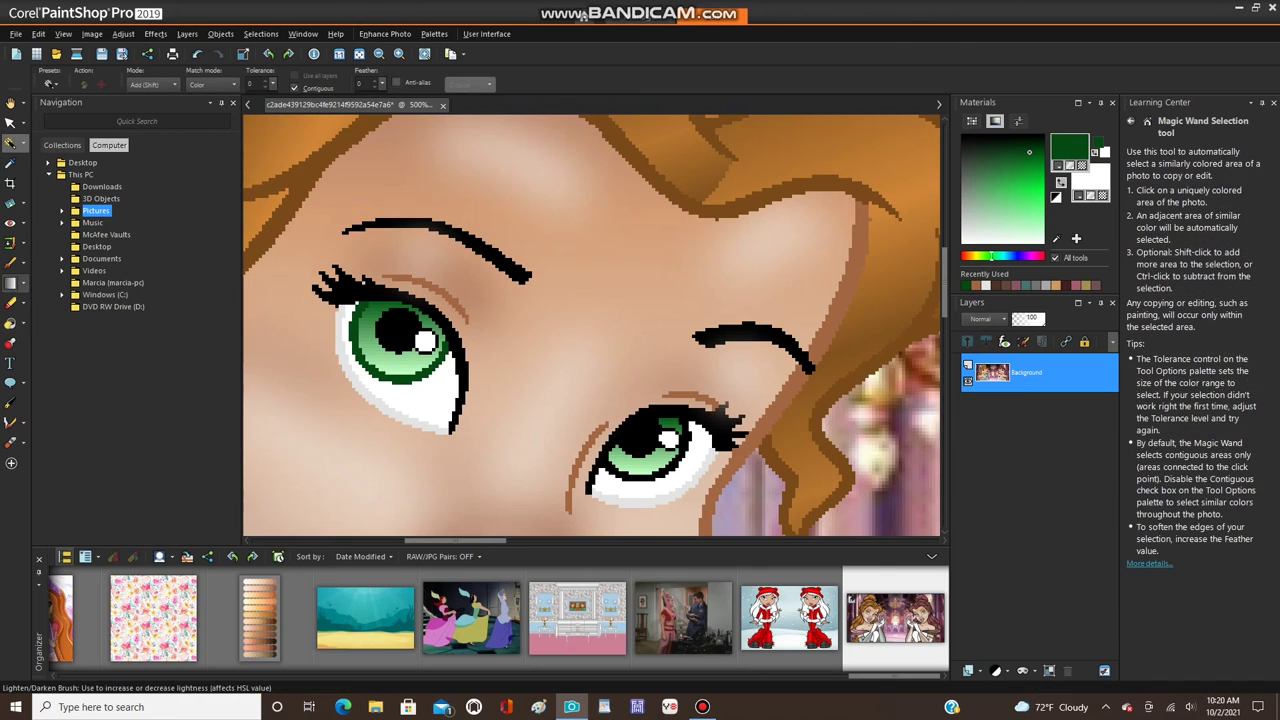
{"action": "left_click", "coordinate": [10, 262]}
{"action": "scroll", "coordinate": [690, 455], "scroll_direction": "up", "scroll_amount": 3}
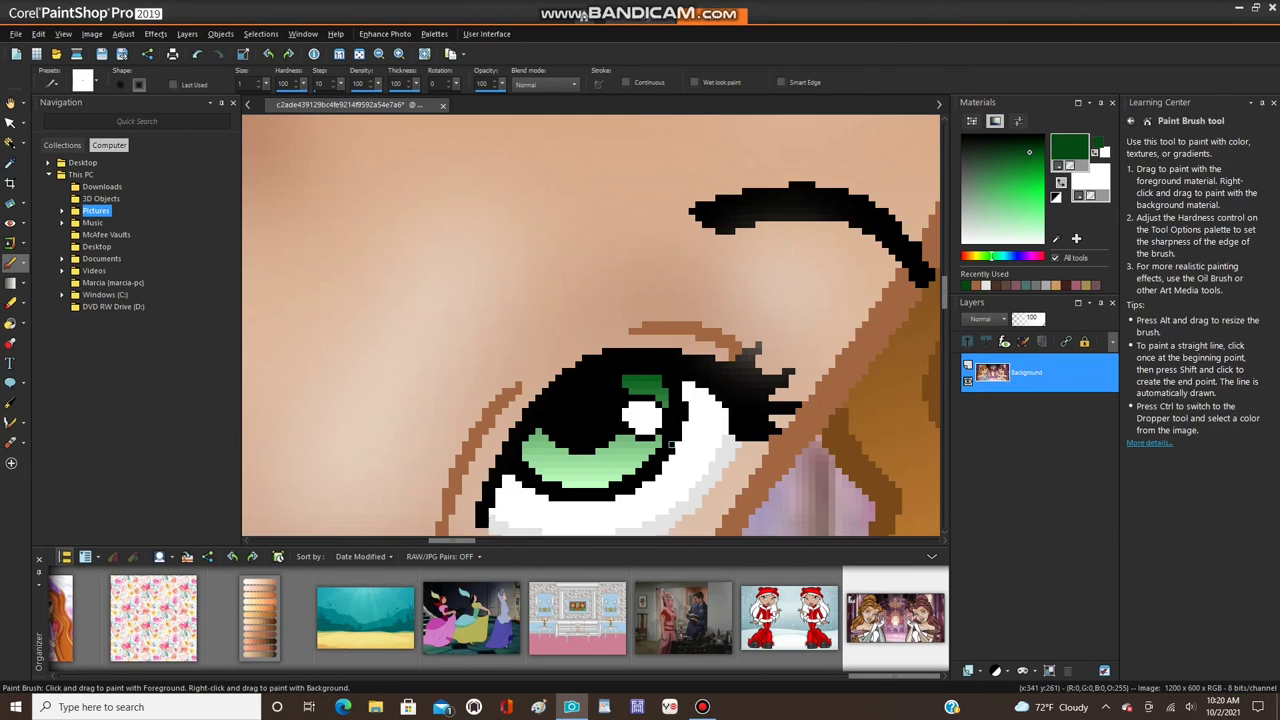
{"action": "scroll", "coordinate": [671, 444], "scroll_direction": "up", "scroll_amount": 1}
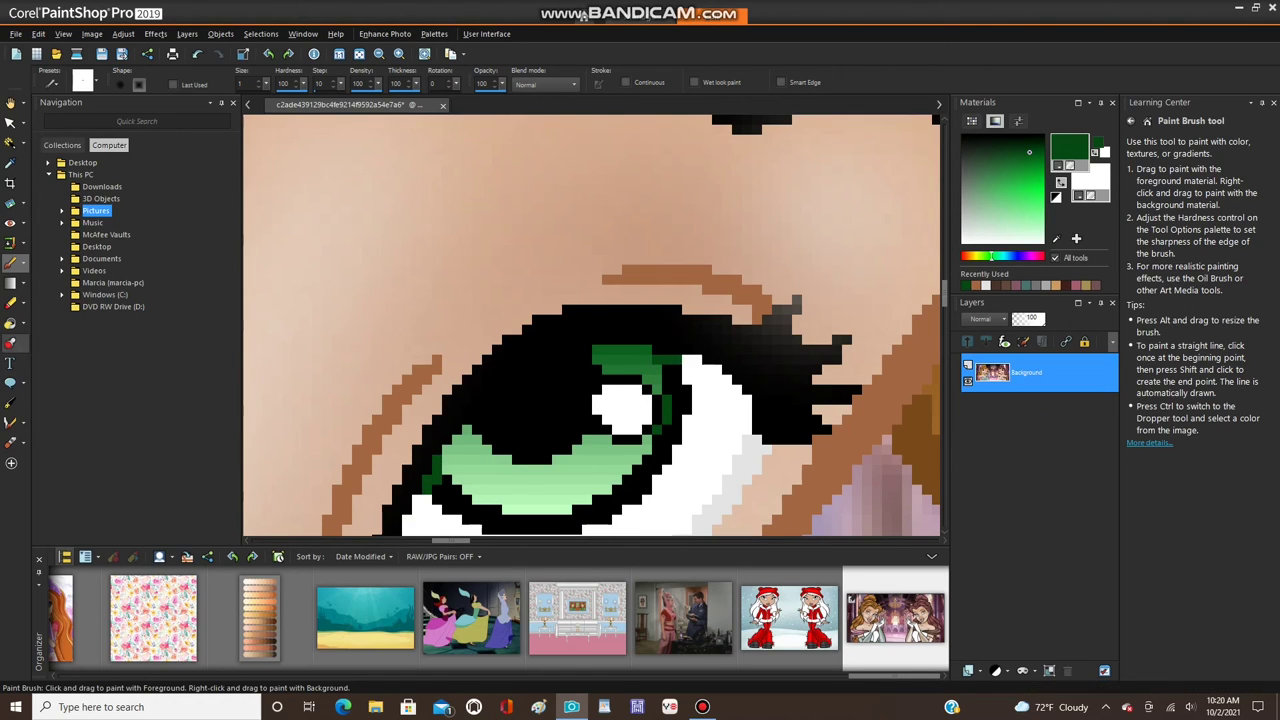
{"action": "left_click", "coordinate": [10, 323]}
{"action": "left_click", "coordinate": [645, 392]}
{"action": "scroll", "coordinate": [645, 392], "scroll_direction": "down", "scroll_amount": 3}
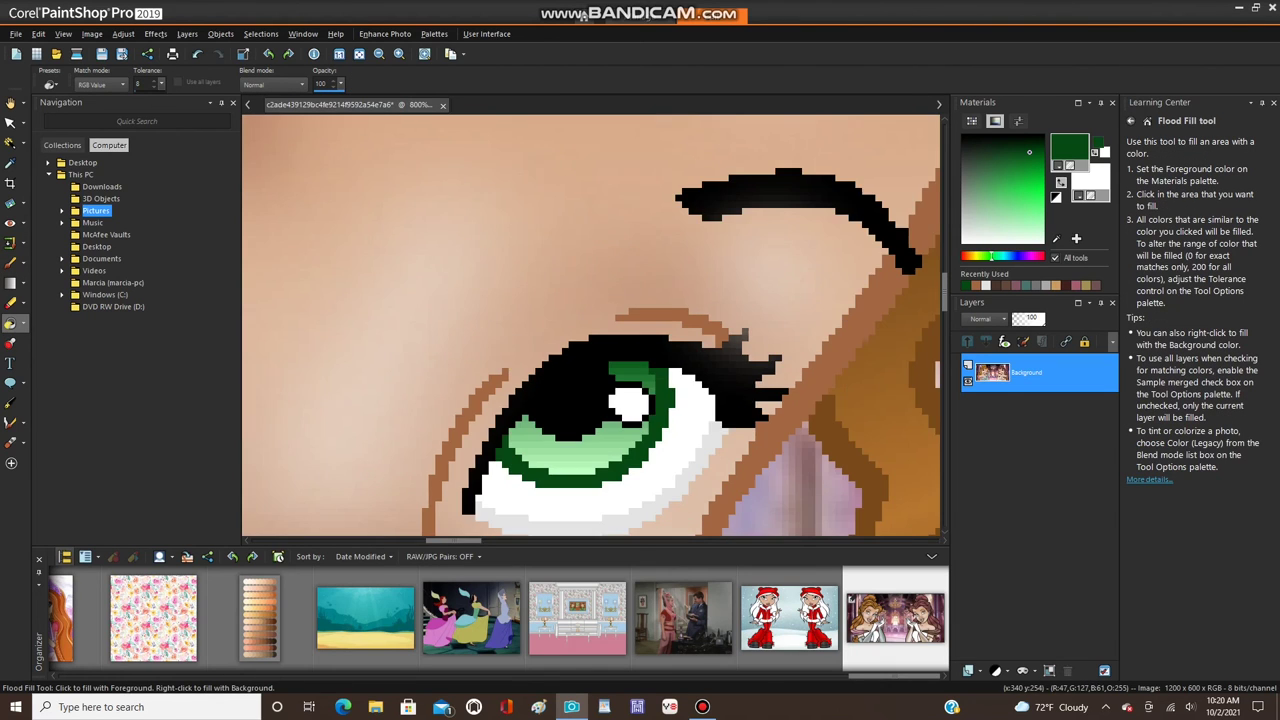
- Select the dark green outlines of both of the left woman's irises and mirror them horizontally onto the right woman's eyes
{"action": "left_click", "coordinate": [10, 143]}
{"action": "scroll", "coordinate": [662, 415], "scroll_direction": "up", "scroll_amount": 3}
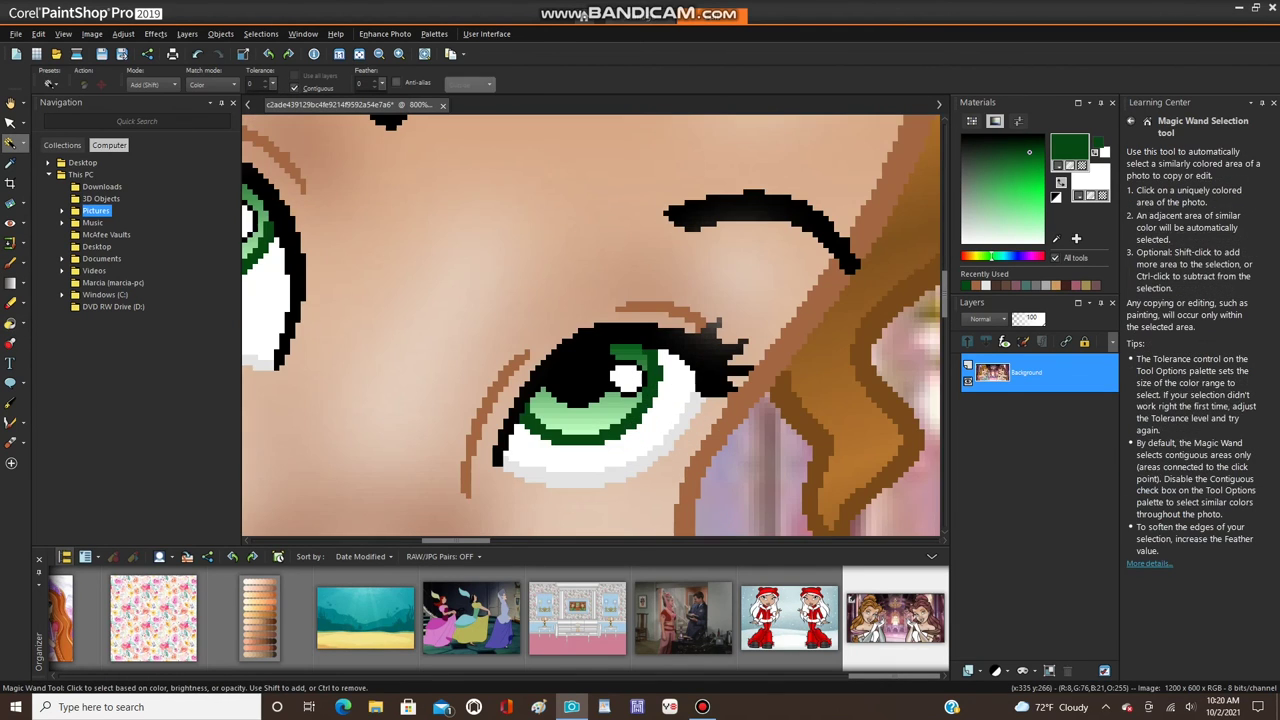
{"action": "left_click", "coordinate": [650, 402]}
{"action": "scroll", "coordinate": [662, 415], "scroll_direction": "down", "scroll_amount": 3}
{"action": "scroll", "coordinate": [650, 380], "scroll_direction": "down", "scroll_amount": 5}
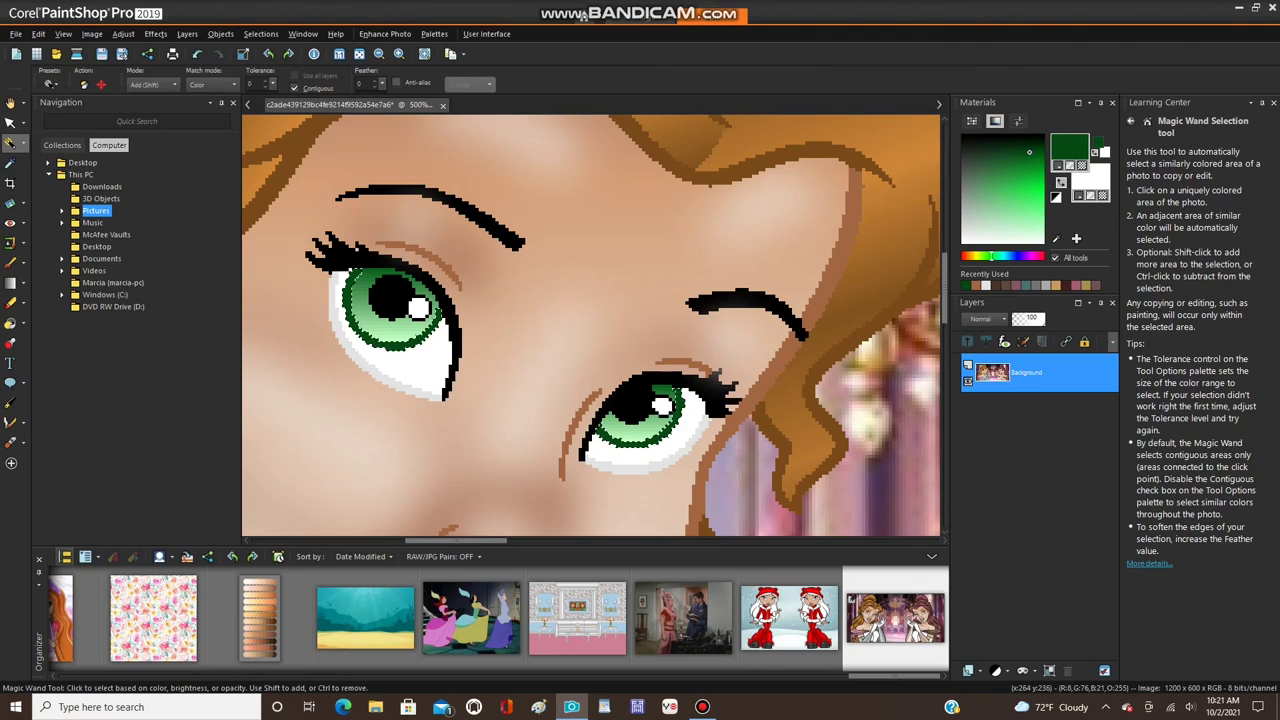
{"action": "left_click", "coordinate": [92, 34]}
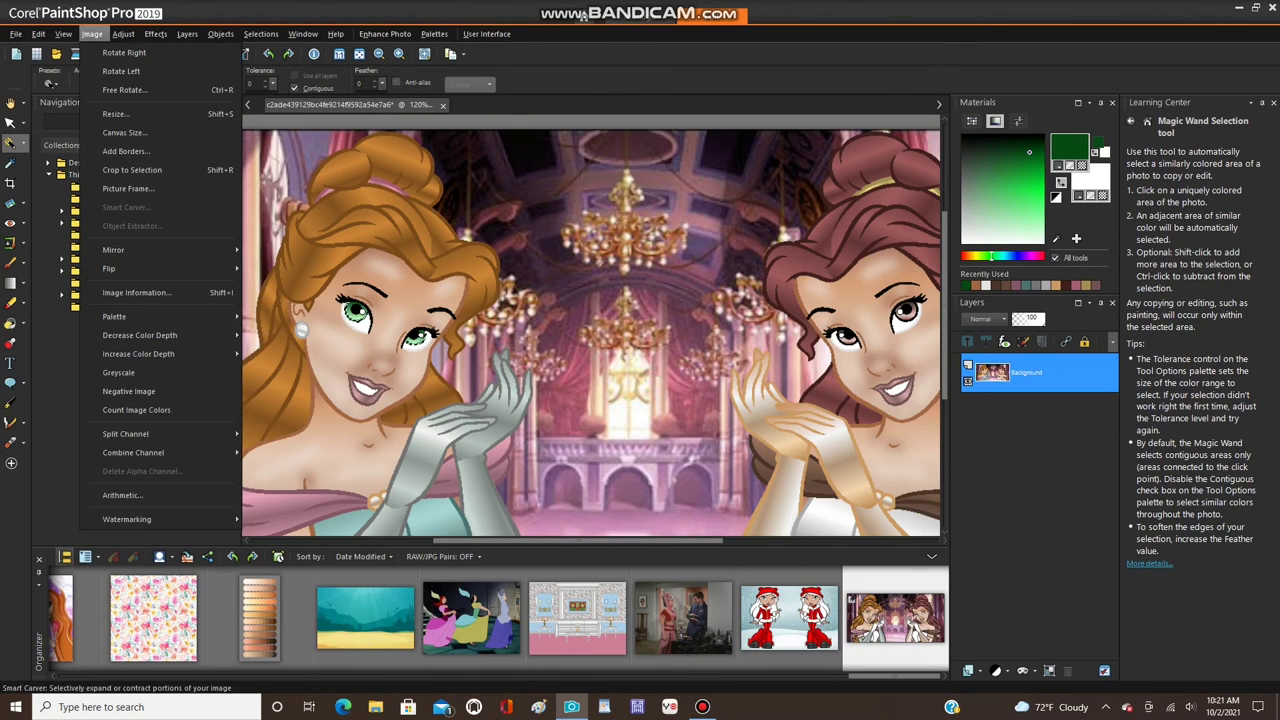
{"action": "mouse_move", "coordinate": [118, 249]}
{"action": "left_click", "coordinate": [297, 249]}
- Flood-fill both mirrored iris outlines with a darkened brown sampled from the right woman's iris, and deselect them
{"action": "scroll", "coordinate": [848, 309], "scroll_direction": "up", "scroll_amount": 3}
{"action": "scroll", "coordinate": [840, 300], "scroll_direction": "up", "scroll_amount": 4}
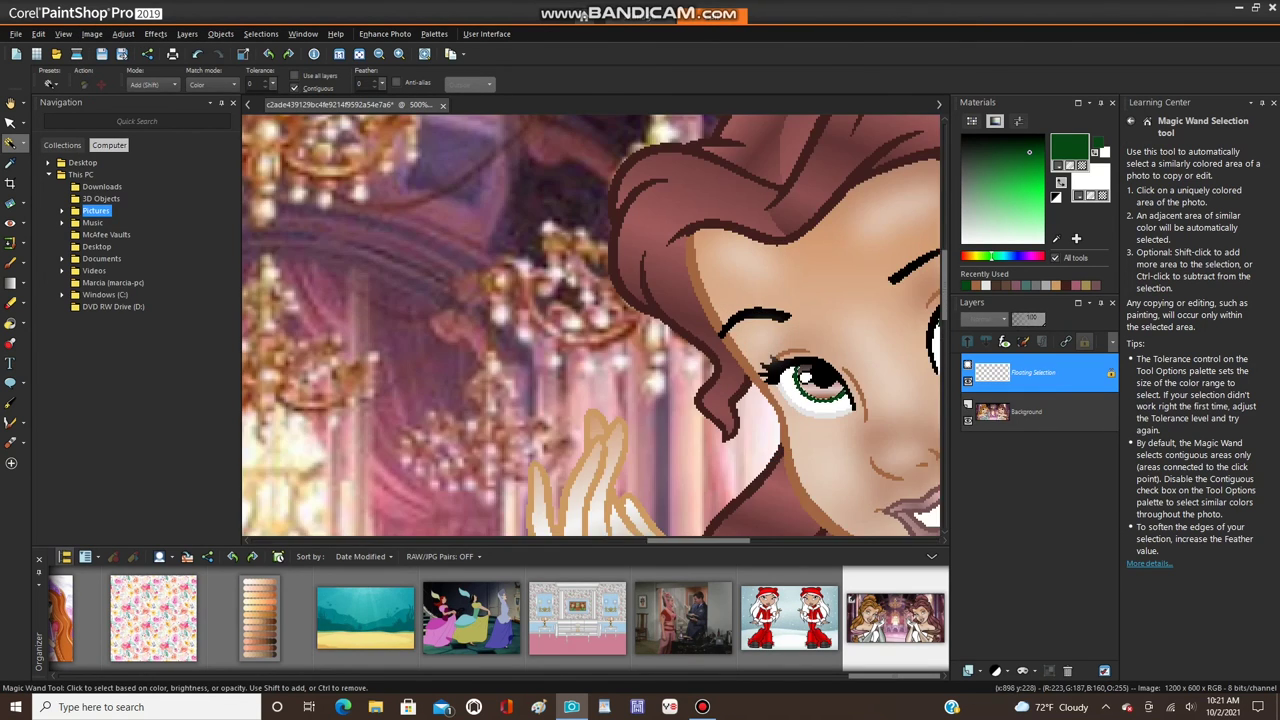
{"action": "scroll", "coordinate": [840, 300], "scroll_direction": "down", "scroll_amount": 1}
{"action": "key", "text": "e"}
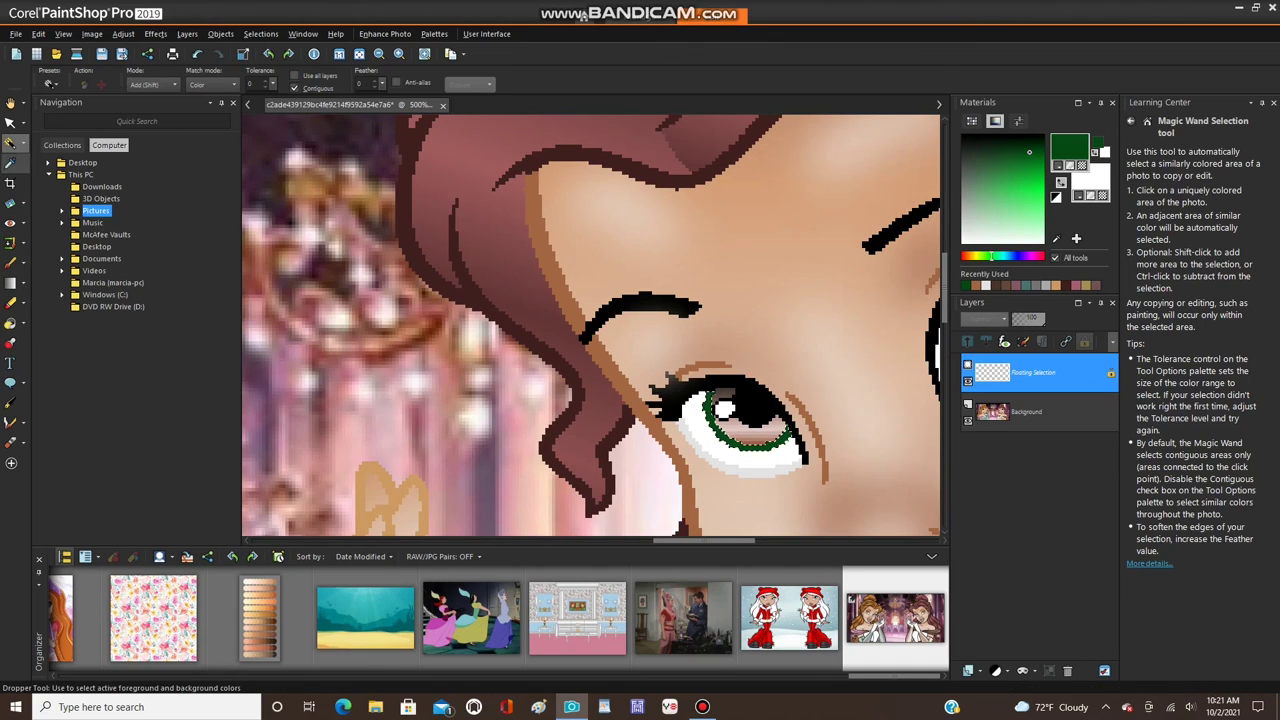
{"action": "left_click", "coordinate": [730, 404]}
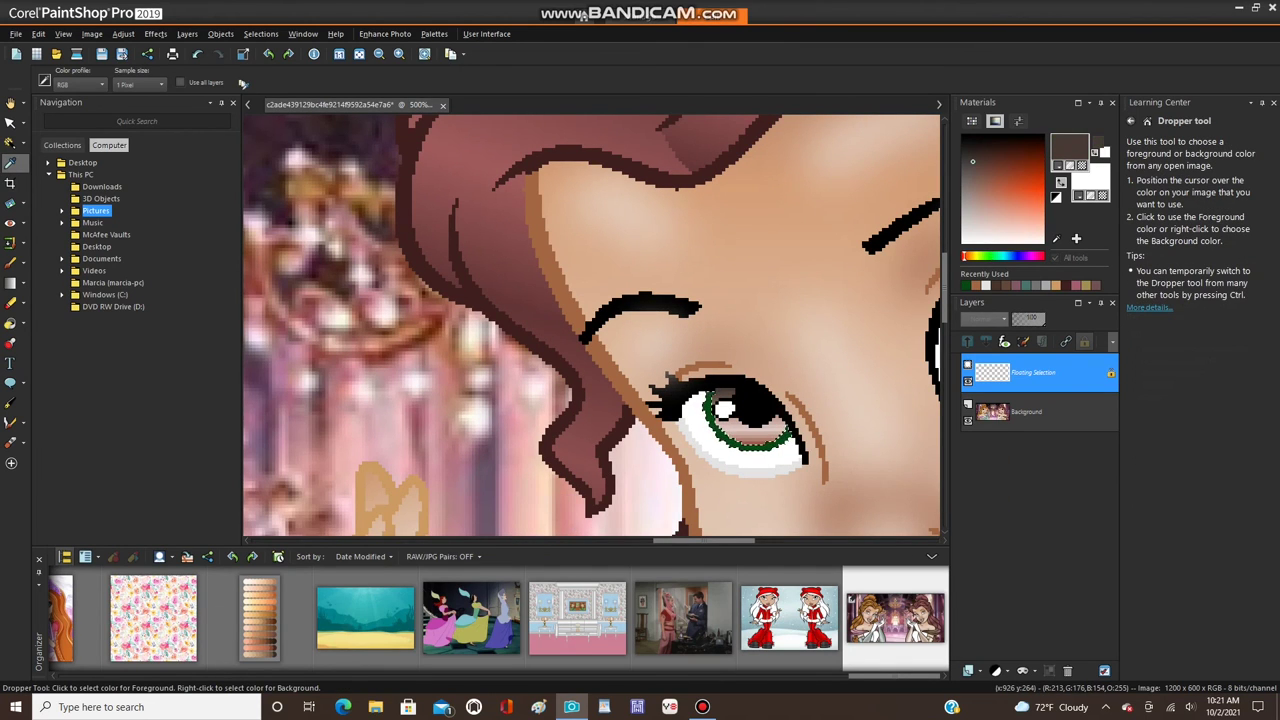
{"action": "key", "text": "f"}
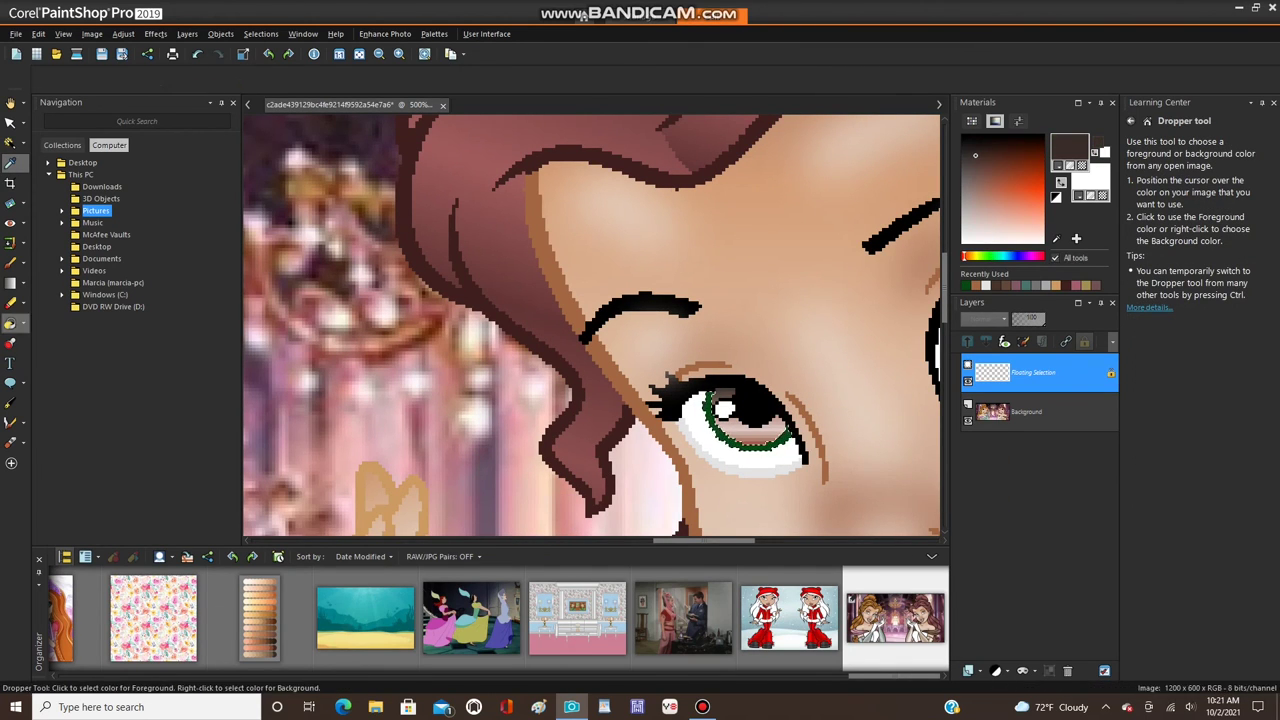
{"action": "left_click", "coordinate": [760, 446]}
{"action": "scroll", "coordinate": [760, 440], "scroll_direction": "down", "scroll_amount": 2}
{"action": "scroll", "coordinate": [749, 306], "scroll_direction": "up", "scroll_amount": 2}
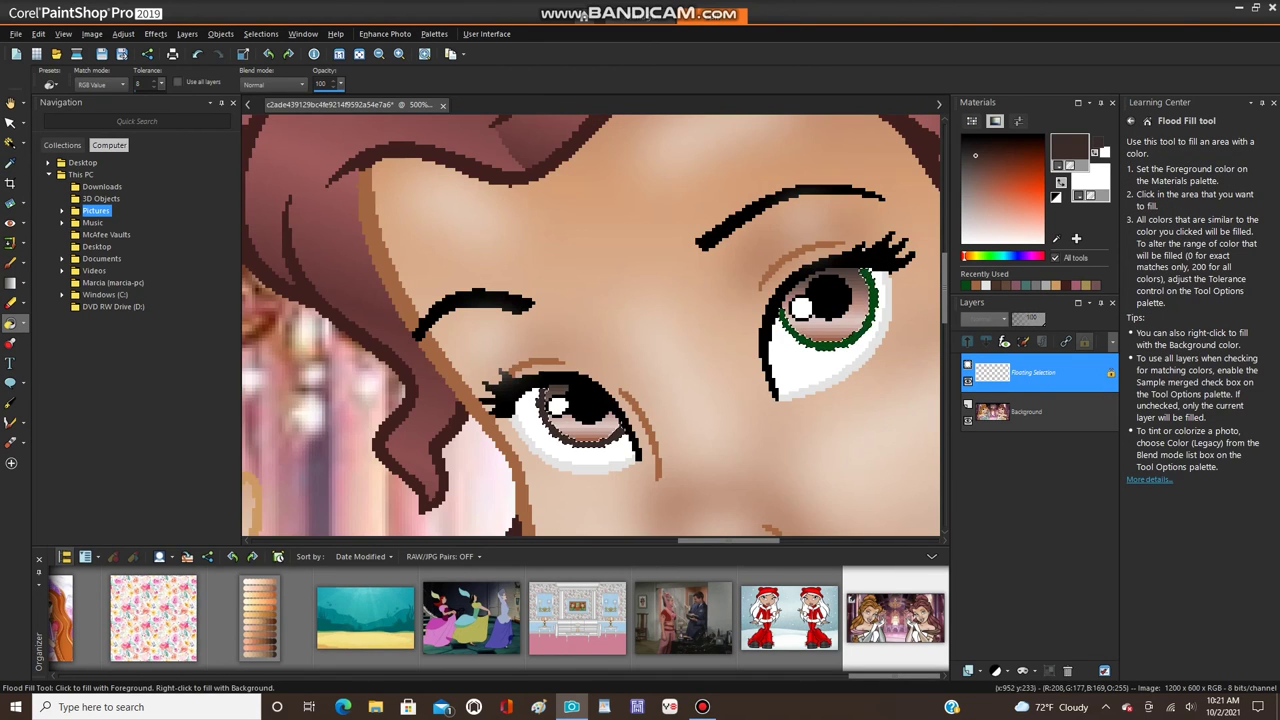
{"action": "left_click", "coordinate": [822, 344]}
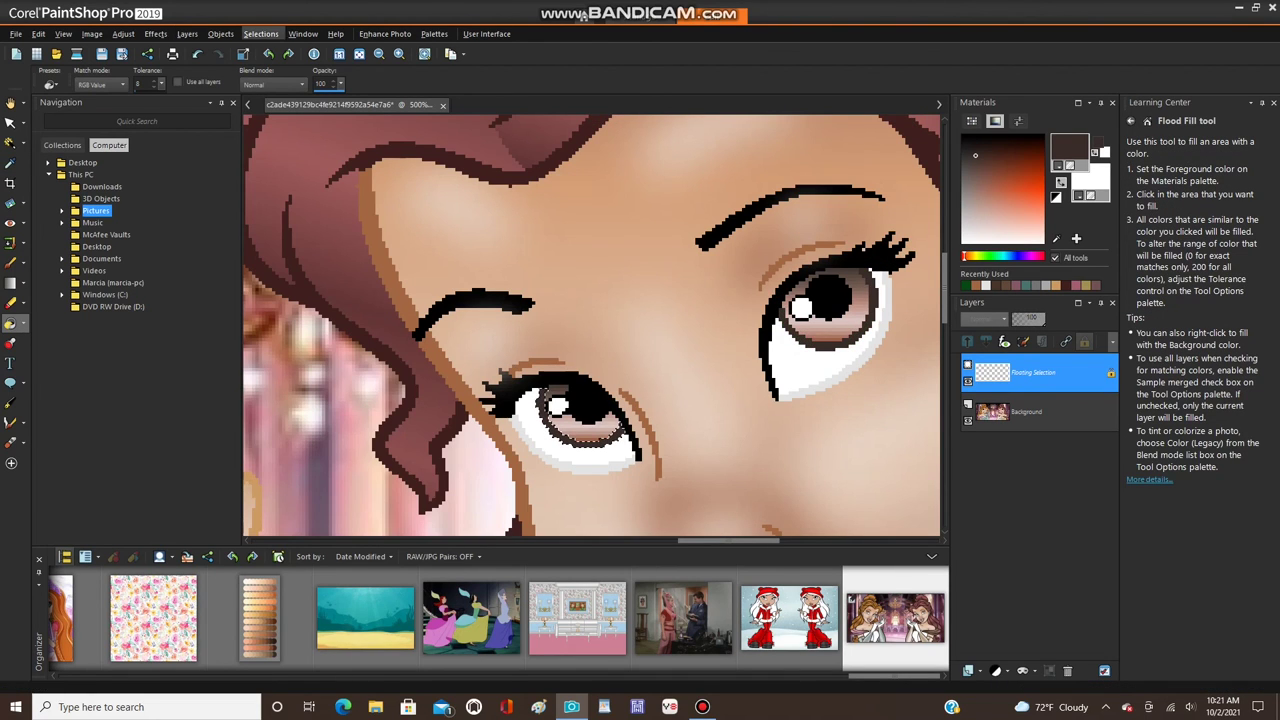
{"action": "left_click", "coordinate": [261, 34]}
{"action": "left_click", "coordinate": [275, 66]}
- Apply the Pixelate effect to the whole image with a symmetric block width and height of 2
{"action": "scroll", "coordinate": [765, 300], "scroll_direction": "down", "scroll_amount": 3}
{"action": "scroll", "coordinate": [727, 310], "scroll_direction": "down", "scroll_amount": 3}
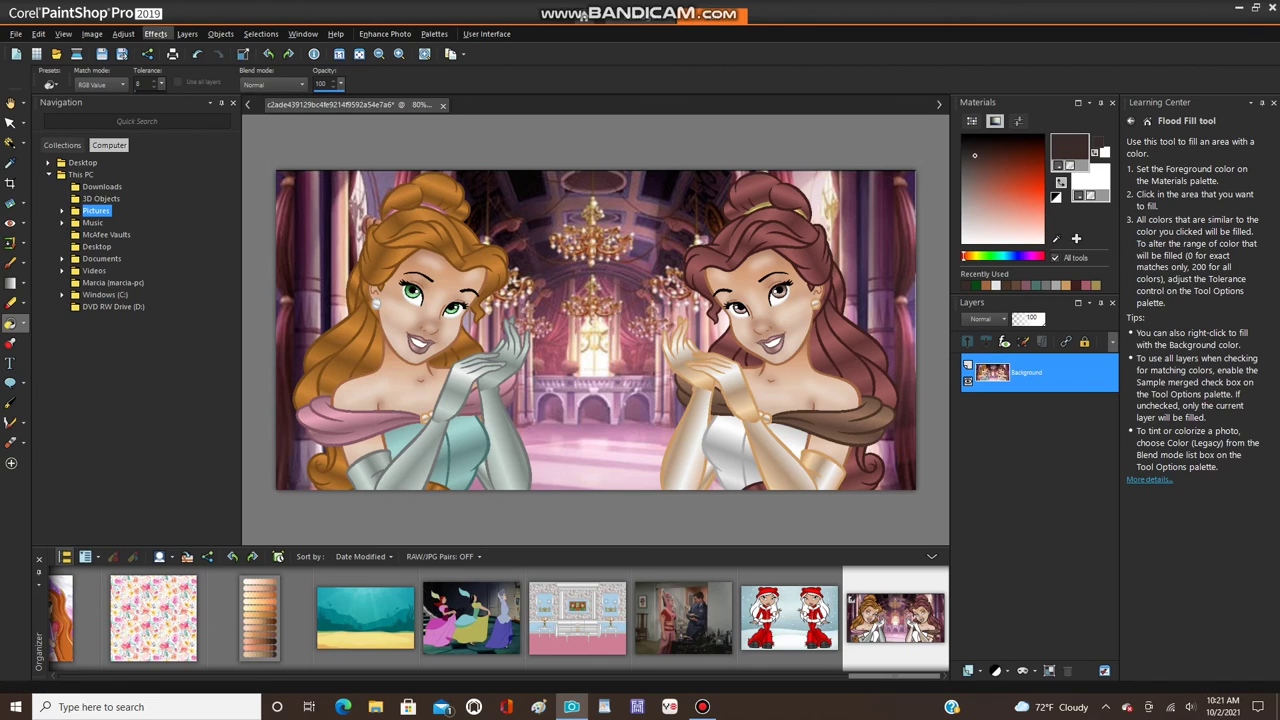
{"action": "left_click", "coordinate": [155, 33]}
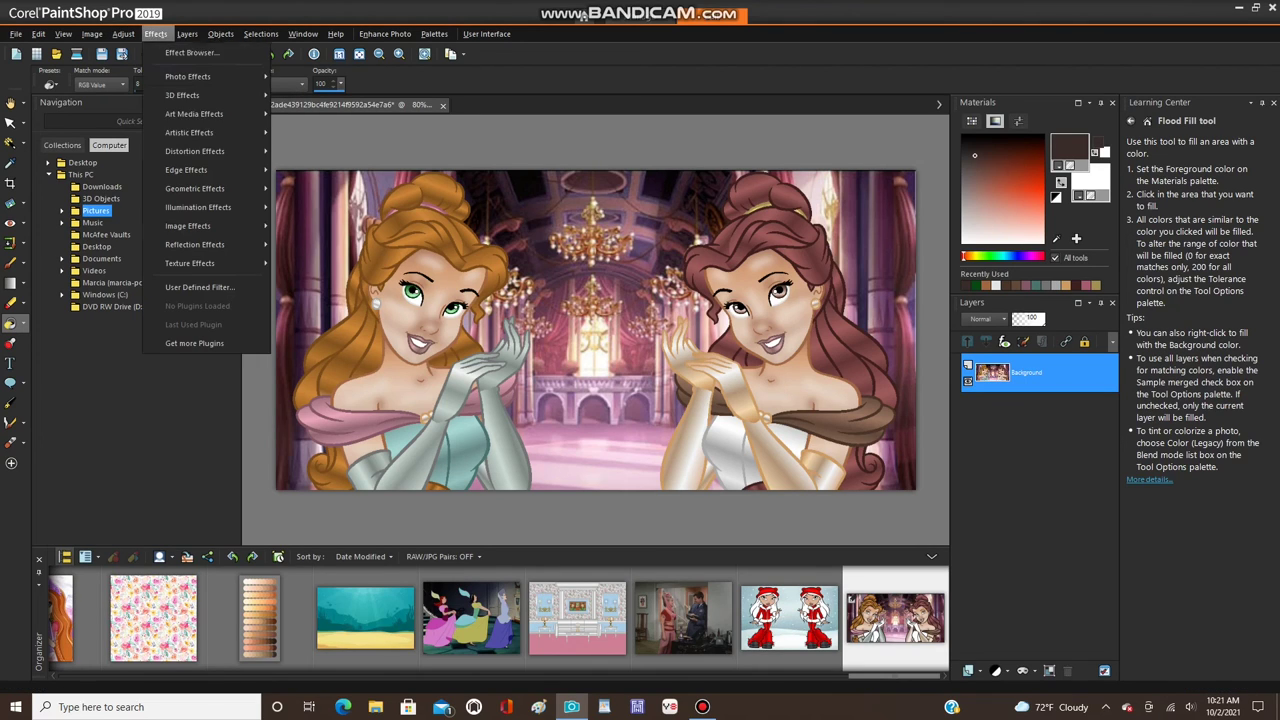
{"action": "mouse_move", "coordinate": [195, 151]}
{"action": "left_click", "coordinate": [308, 226]}
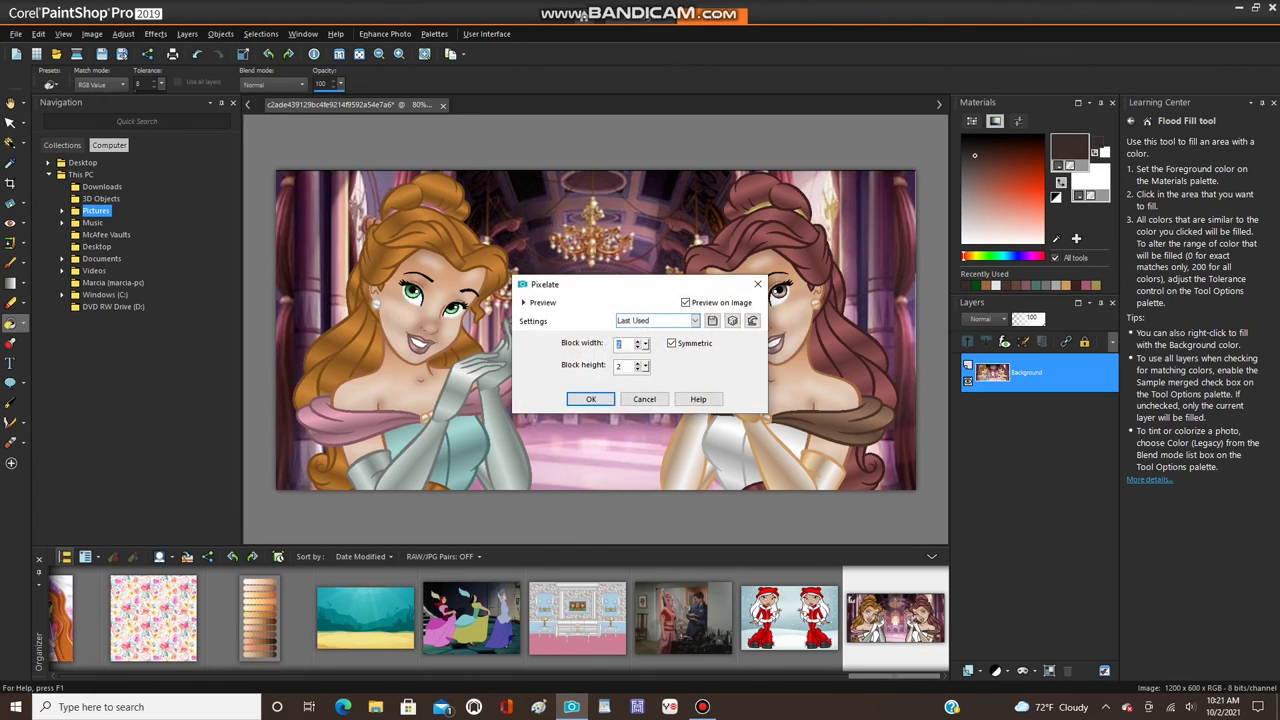
{"action": "left_click", "coordinate": [590, 399]}
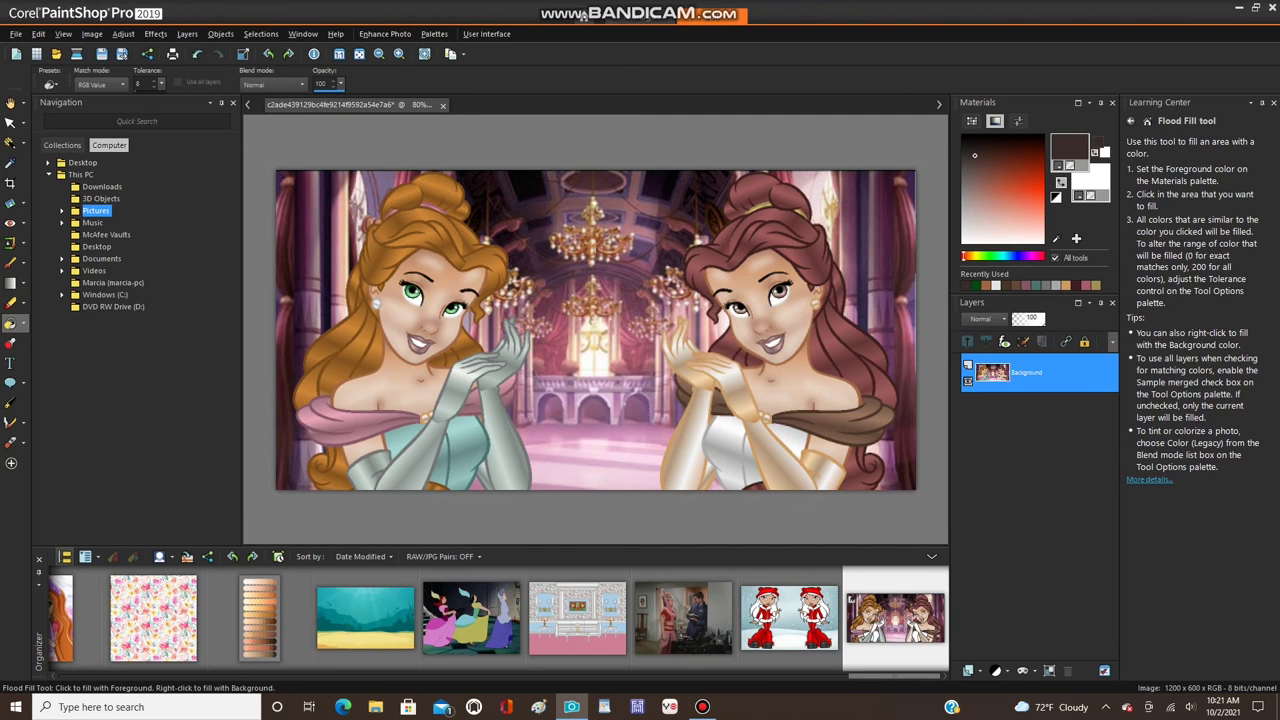
{"action": "scroll", "coordinate": [414, 290], "scroll_direction": "up", "scroll_amount": 5}
{"action": "scroll", "coordinate": [381, 283], "scroll_direction": "up", "scroll_amount": 4}
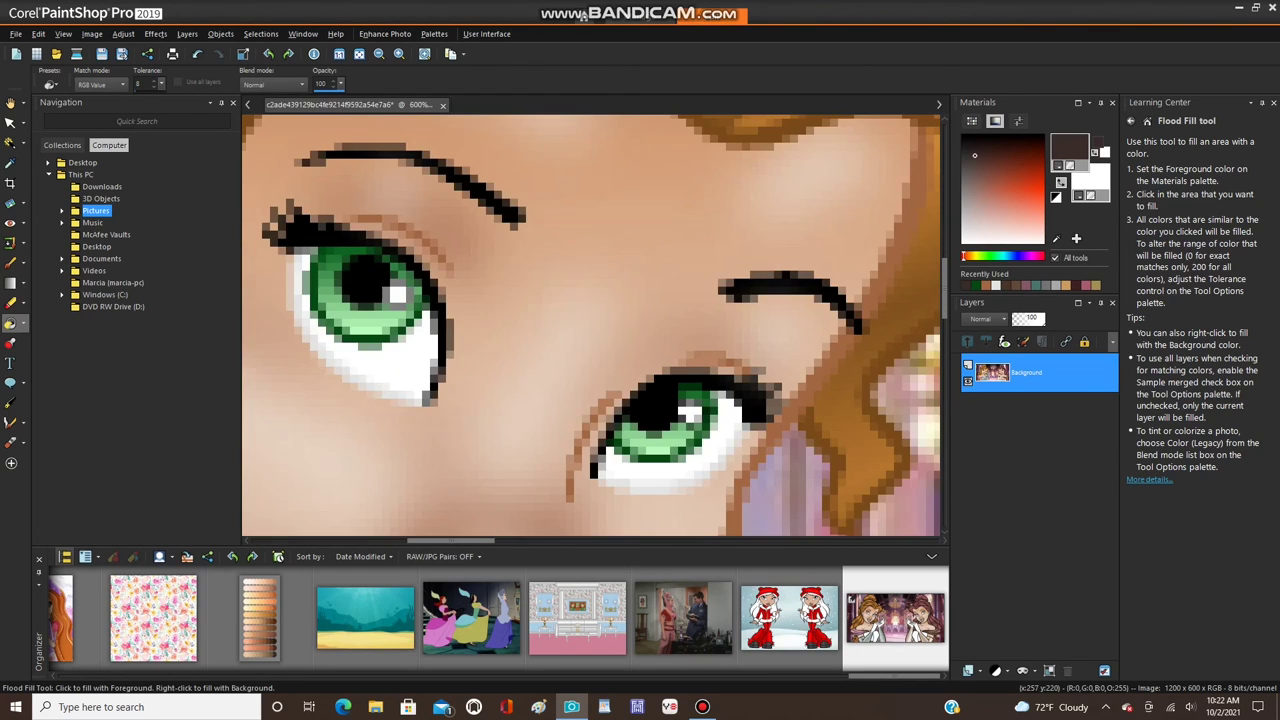
{"action": "scroll", "coordinate": [380, 283], "scroll_direction": "down", "scroll_amount": 5}
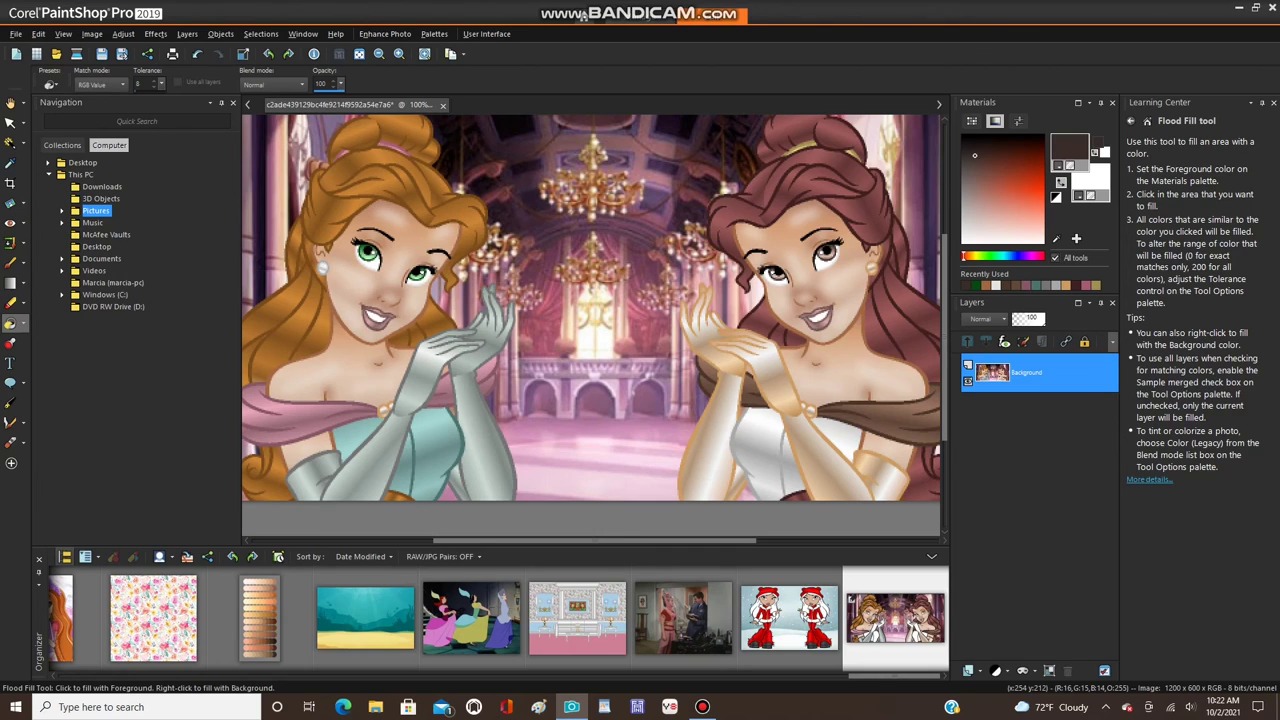
{"action": "scroll", "coordinate": [380, 283], "scroll_direction": "down", "scroll_amount": 1}
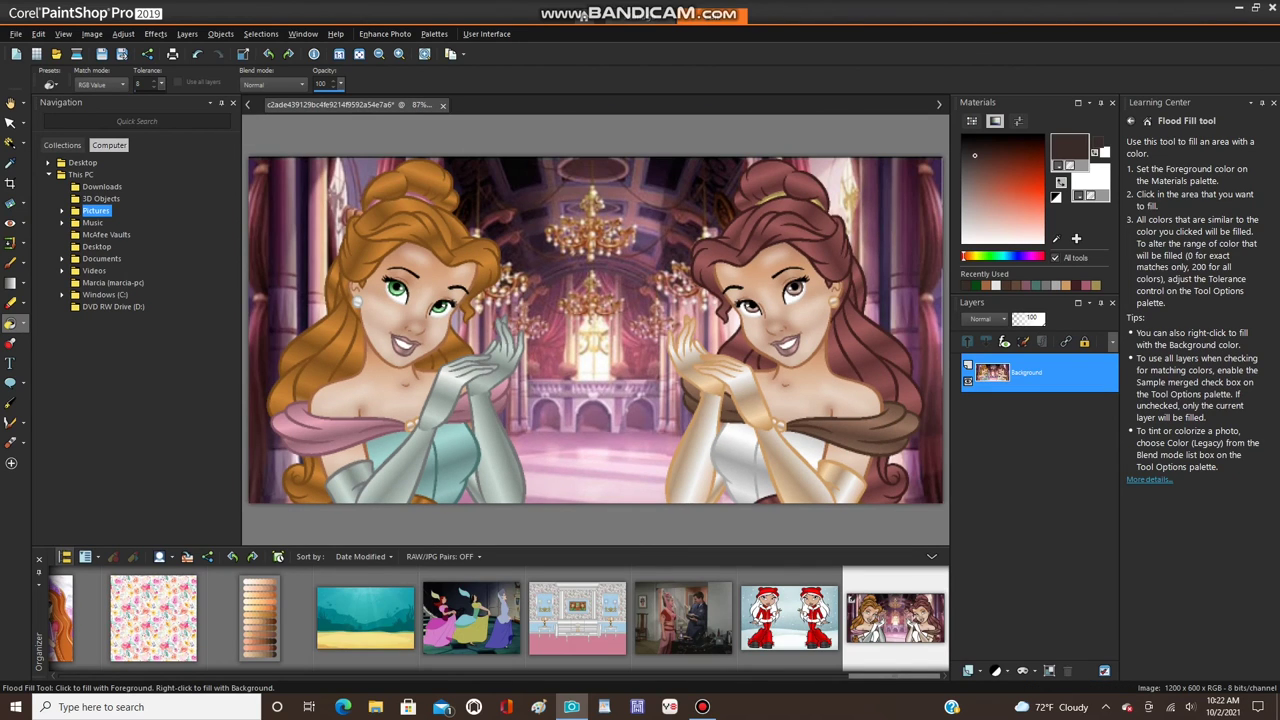
{"action": "left_click", "coordinate": [123, 33]}
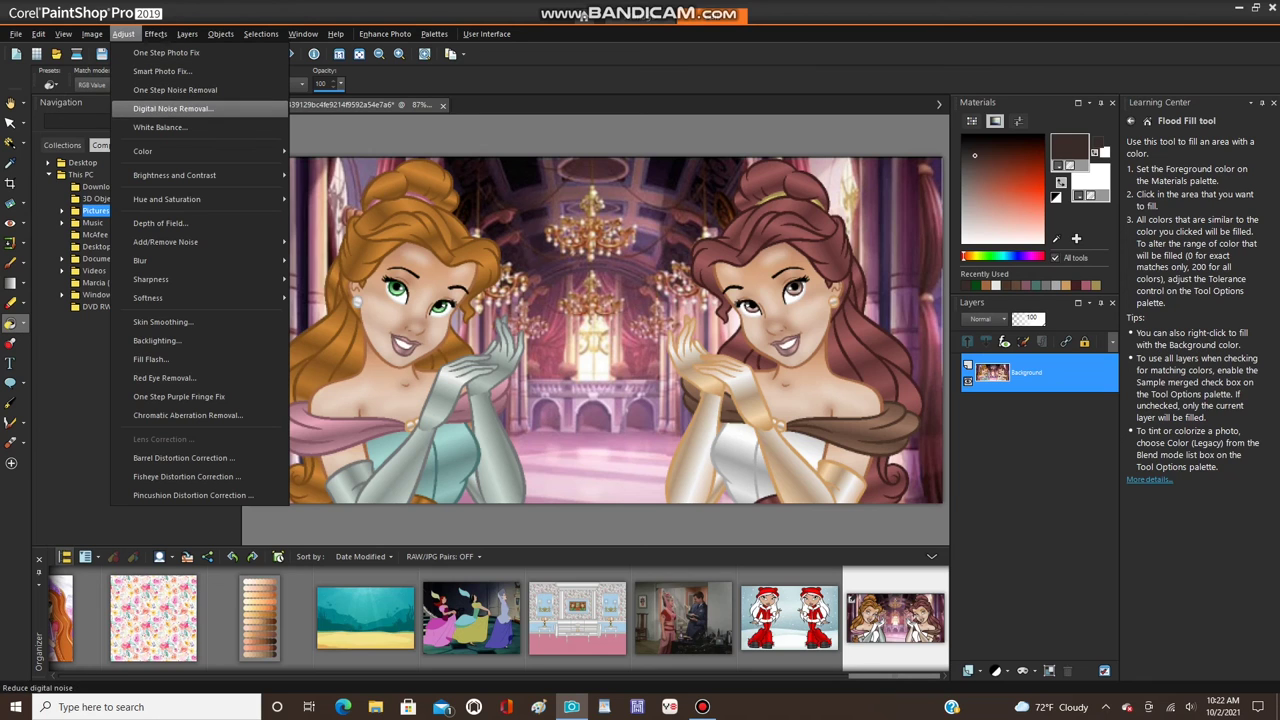
{"action": "left_click", "coordinate": [162, 71]}
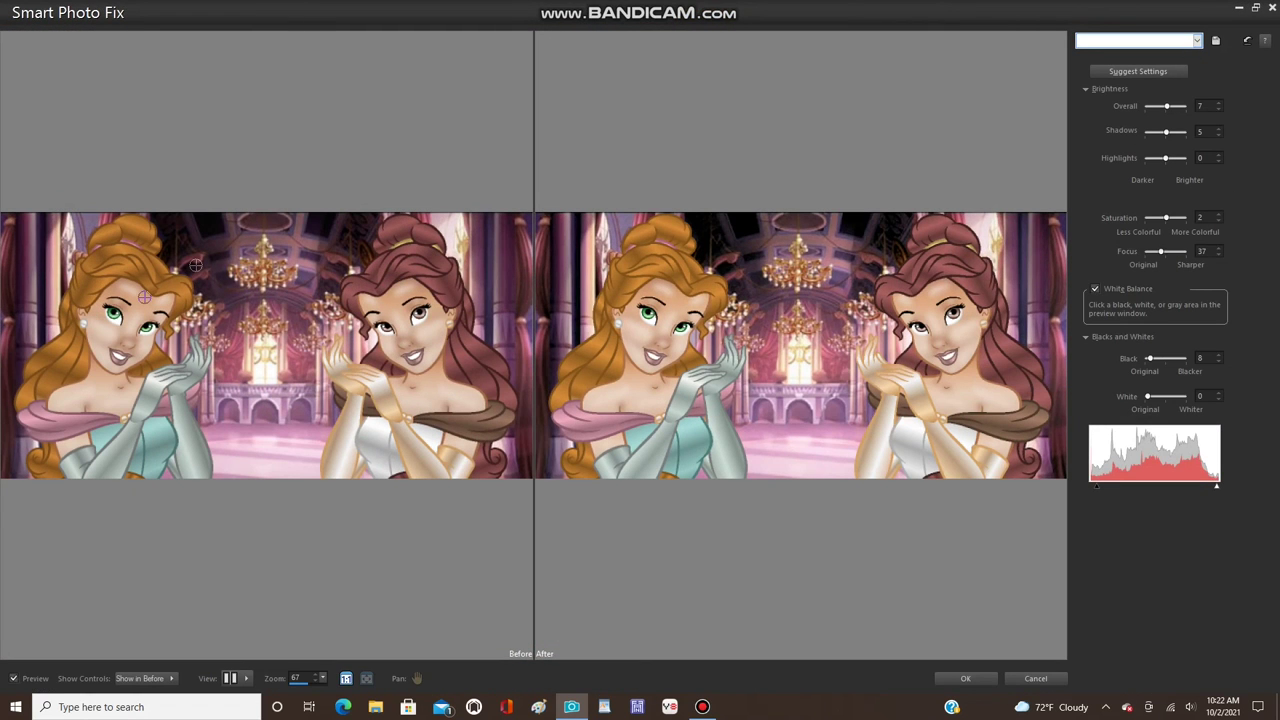
{"action": "left_click", "coordinate": [1197, 40]}
{"action": "left_click", "coordinate": [935, 102]}
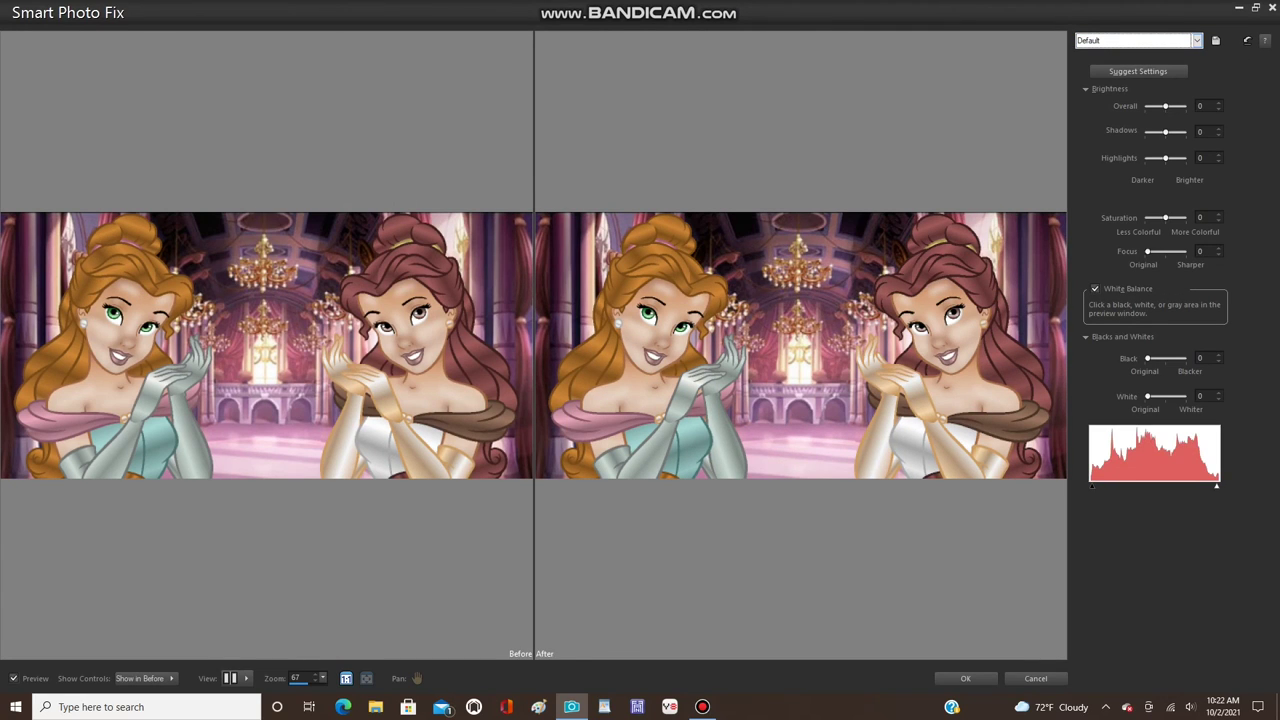
{"action": "left_click_drag", "start_coordinate": [1167, 158], "coordinate": [1178, 158]}
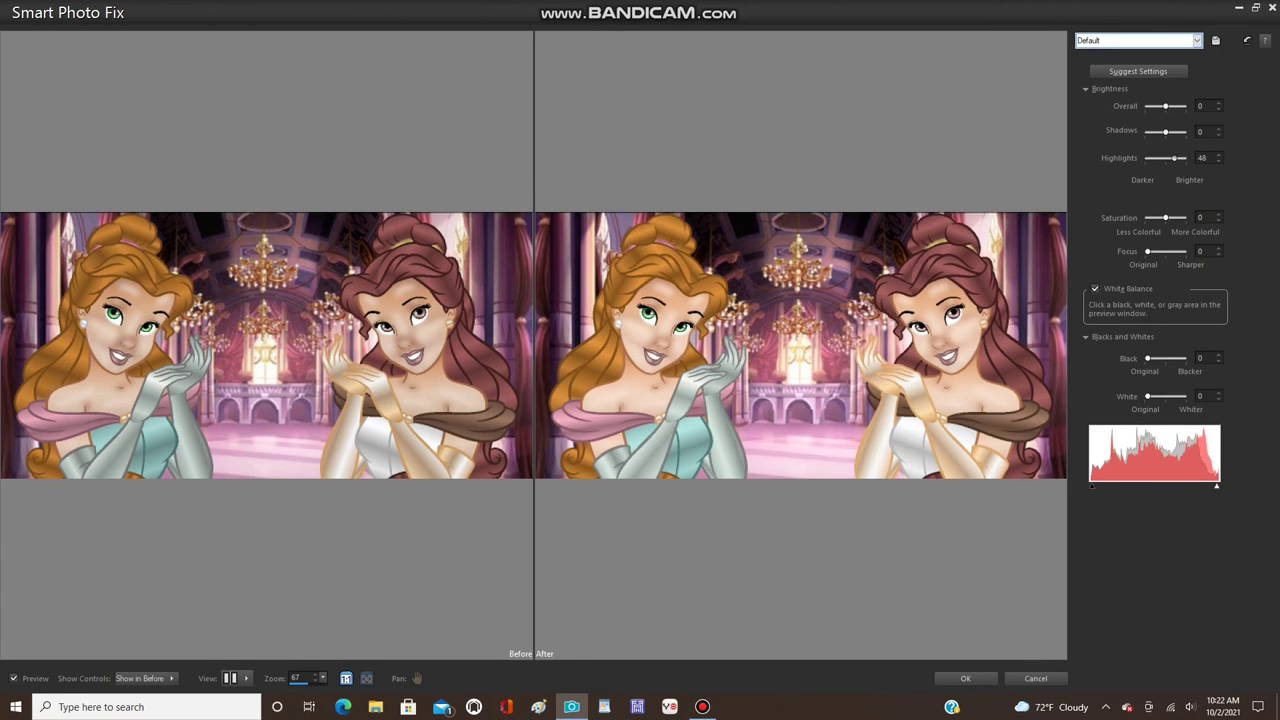
{"action": "left_click", "coordinate": [1219, 156]}
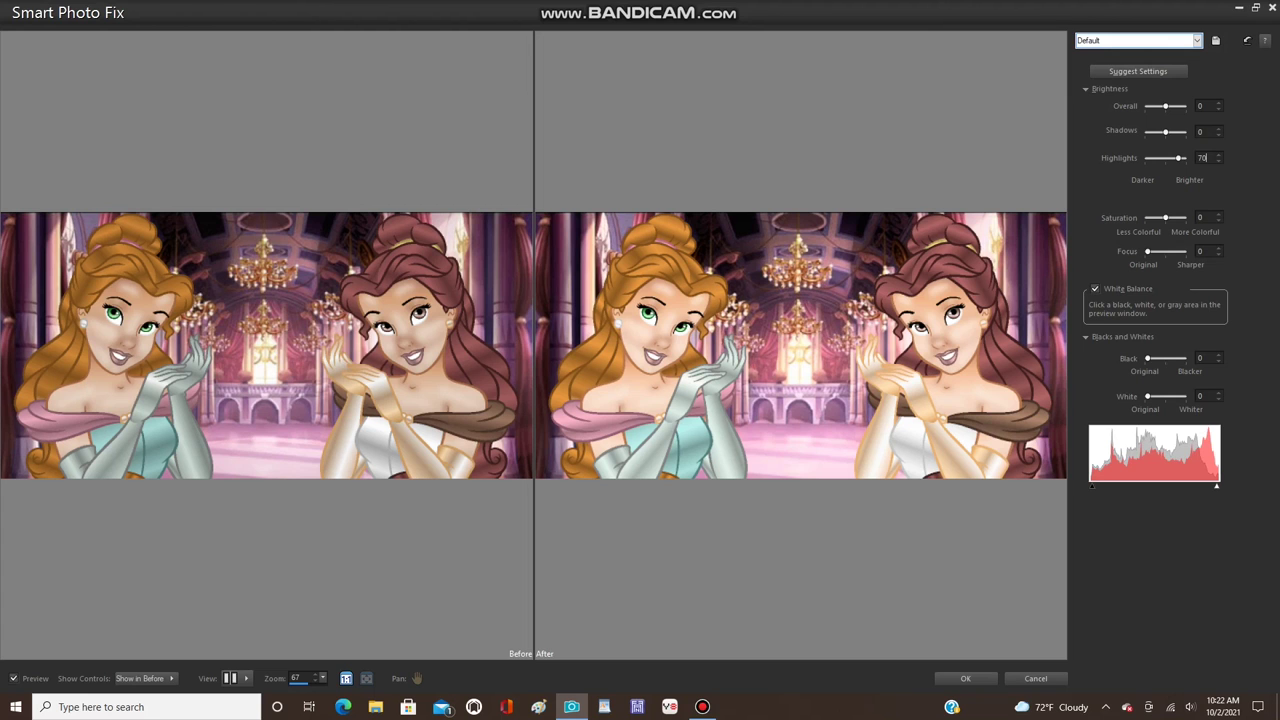
{"action": "left_click", "coordinate": [1036, 679]}
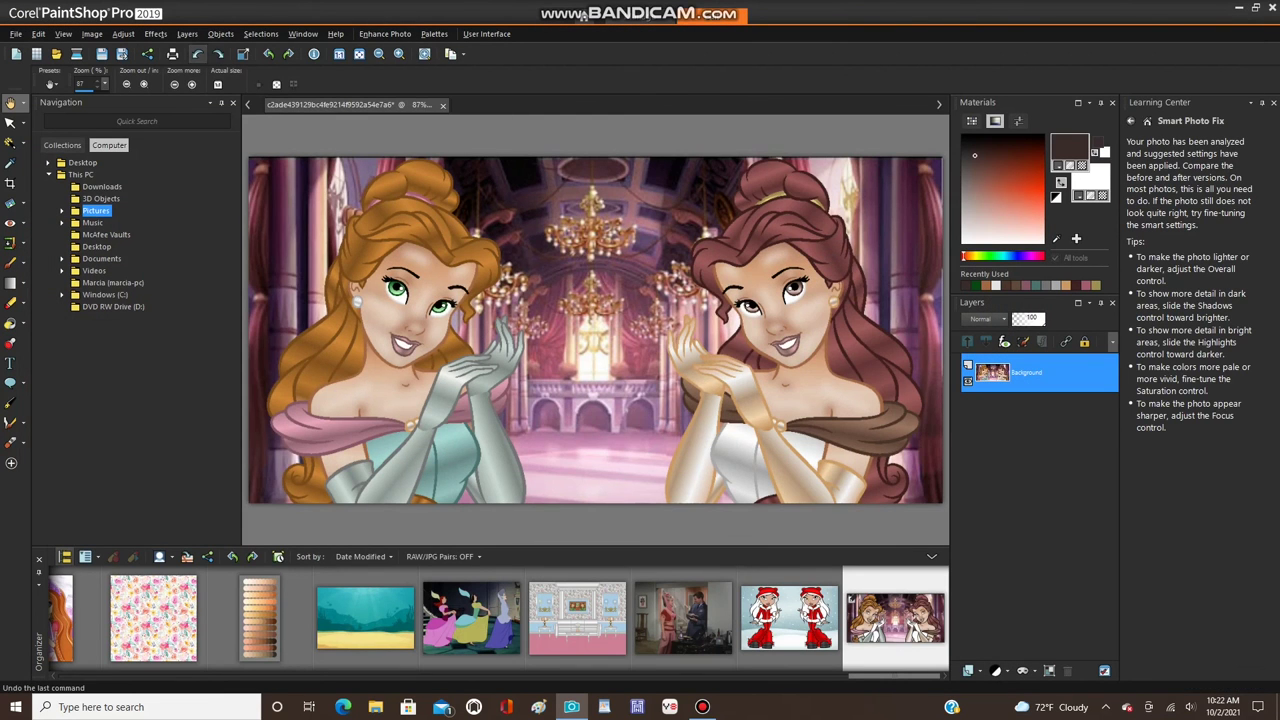
- Add a new raster layer above the background with its opacity set to 50
{"action": "scroll", "coordinate": [402, 337], "scroll_direction": "up", "scroll_amount": 9}
{"action": "scroll", "coordinate": [402, 300], "scroll_direction": "down", "scroll_amount": 6}
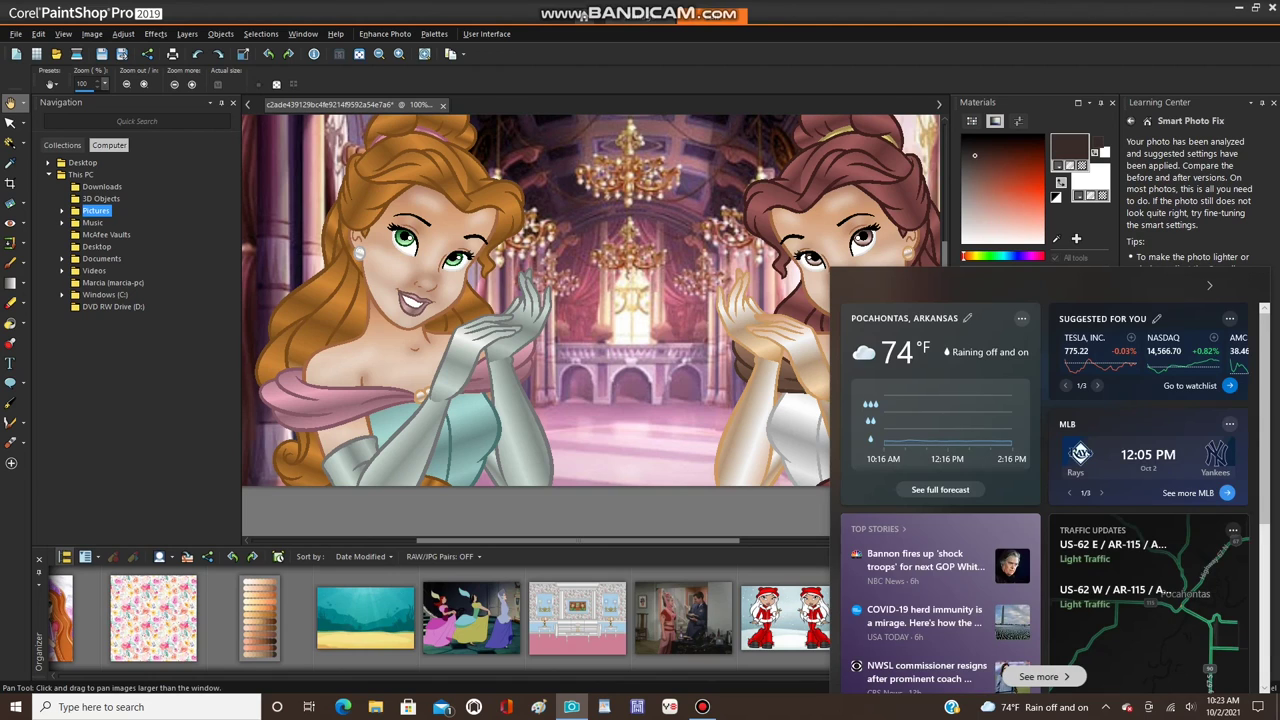
{"action": "left_click", "coordinate": [187, 34]}
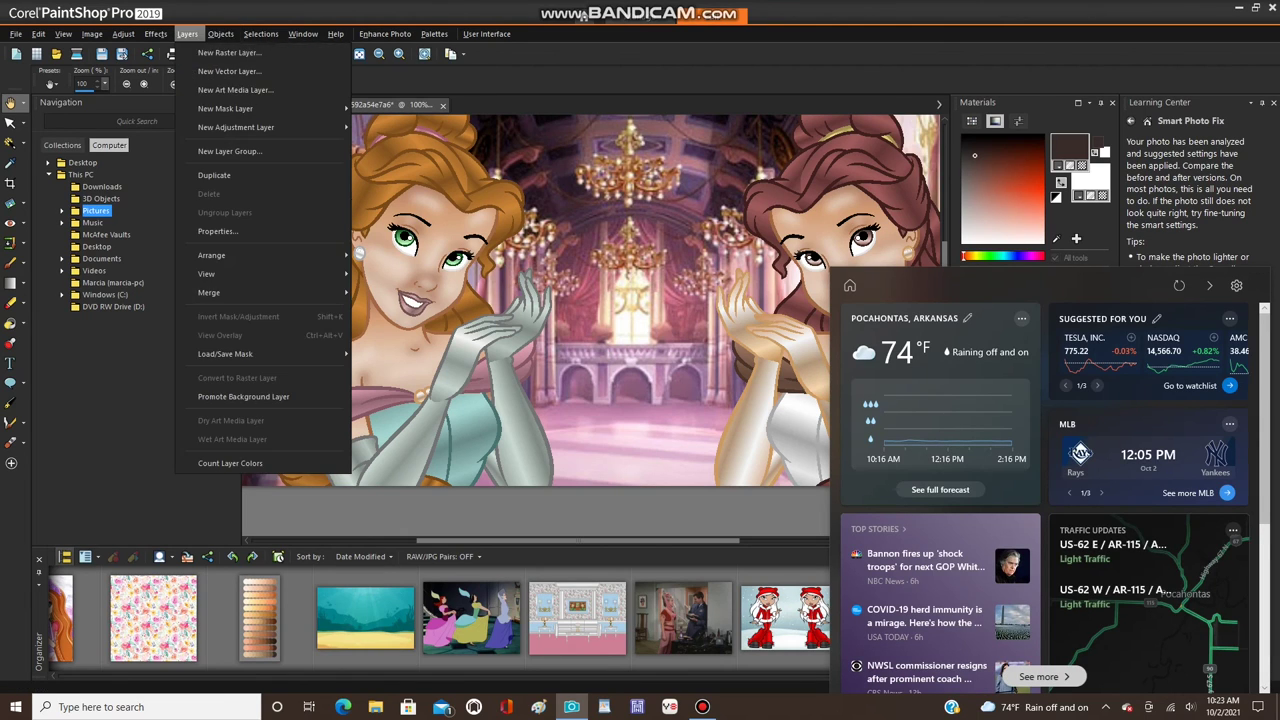
{"action": "left_click", "coordinate": [230, 52]}
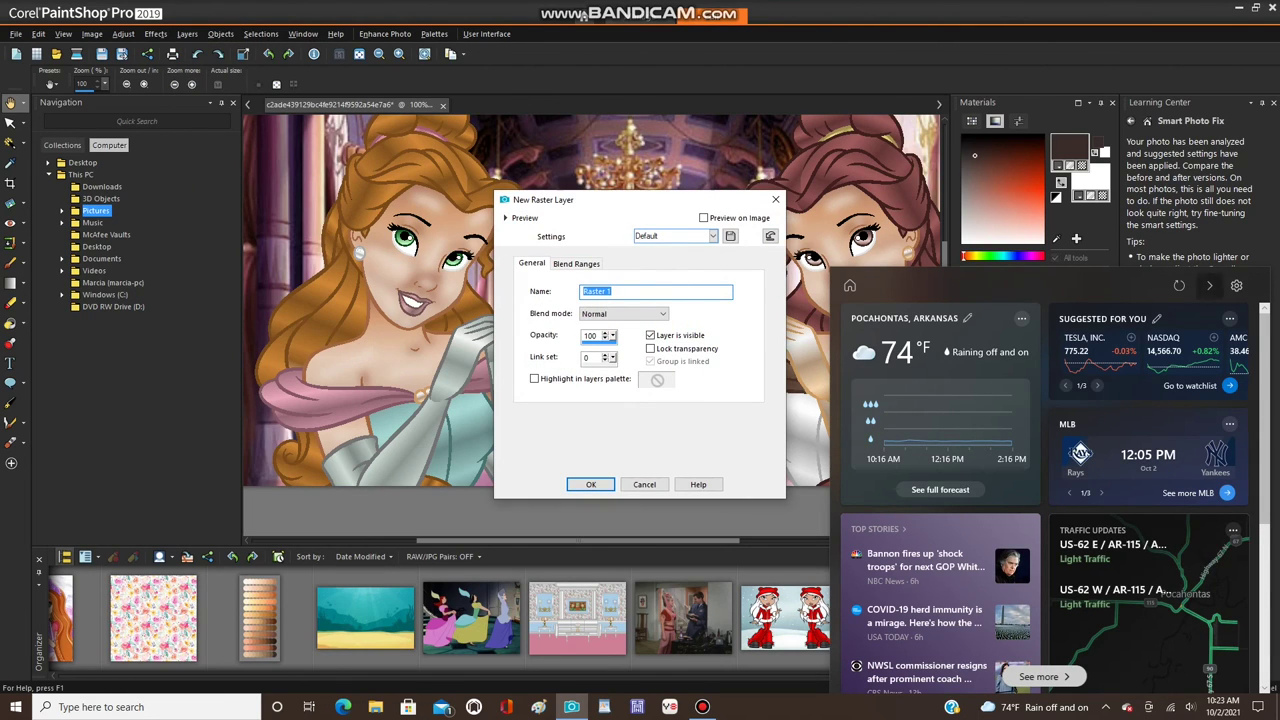
{"action": "left_click", "coordinate": [1034, 707]}
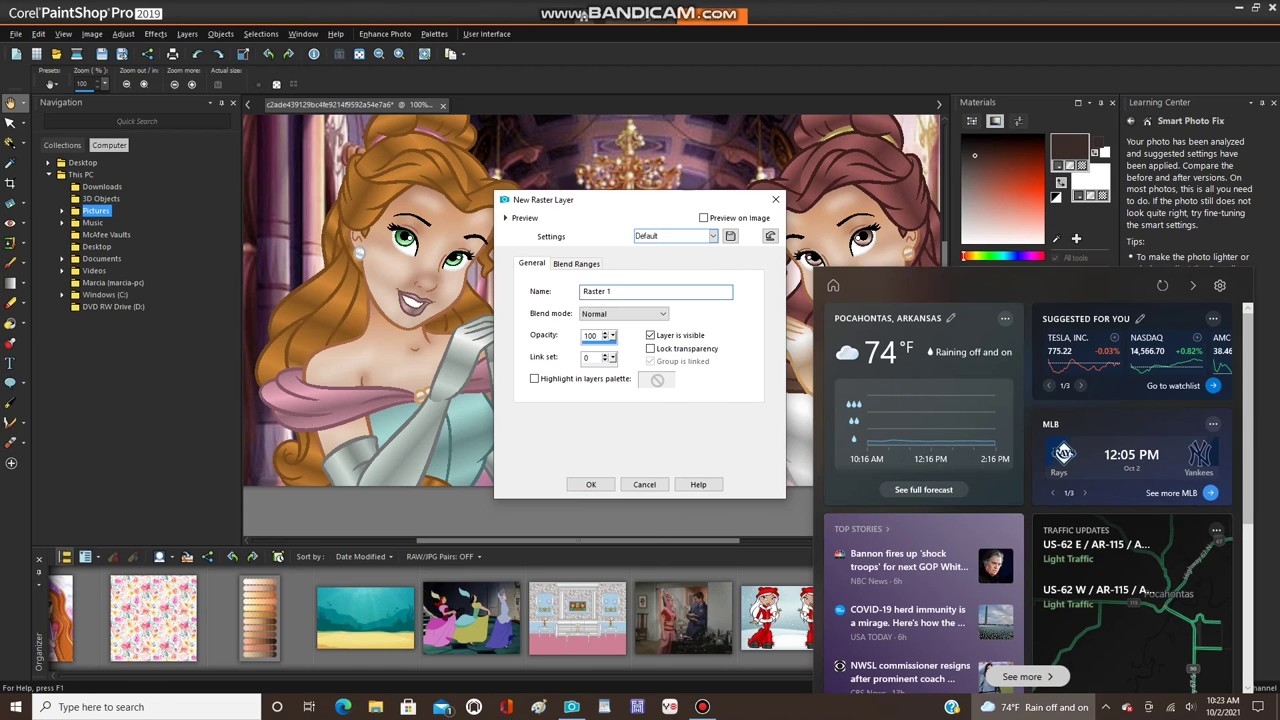
{"action": "left_click", "coordinate": [1030, 677]}
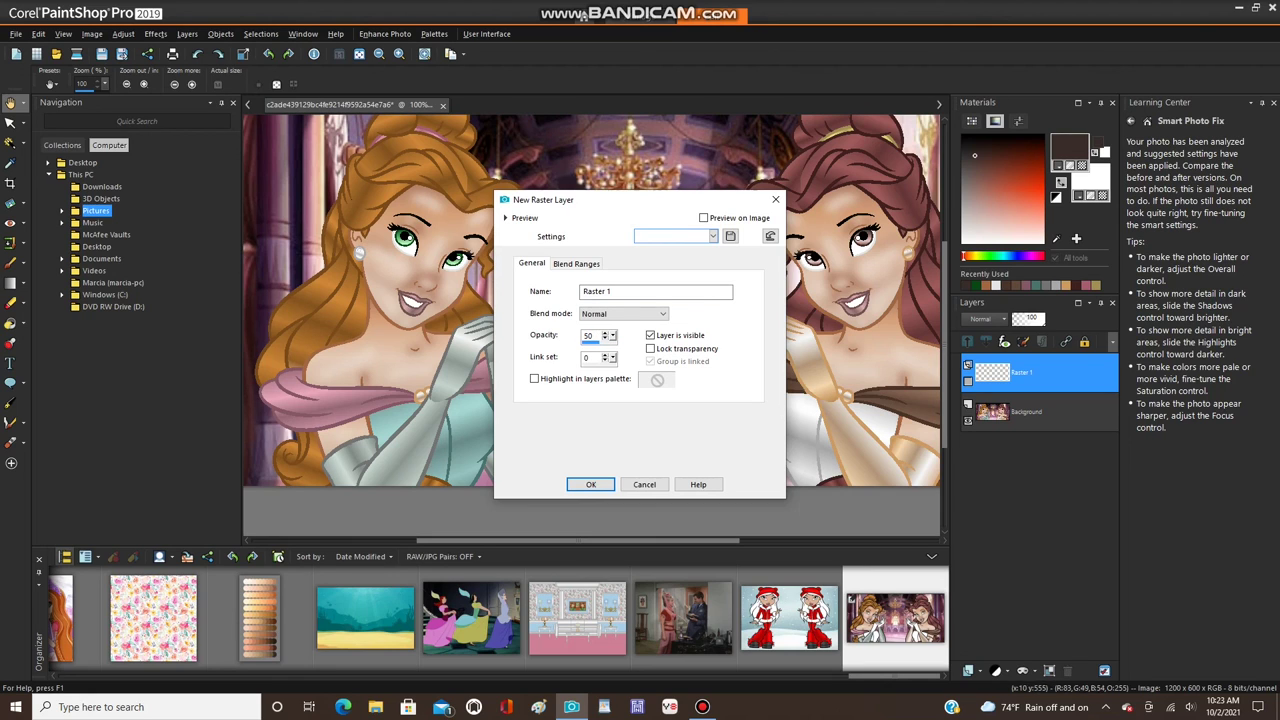
{"action": "left_click", "coordinate": [590, 484]}
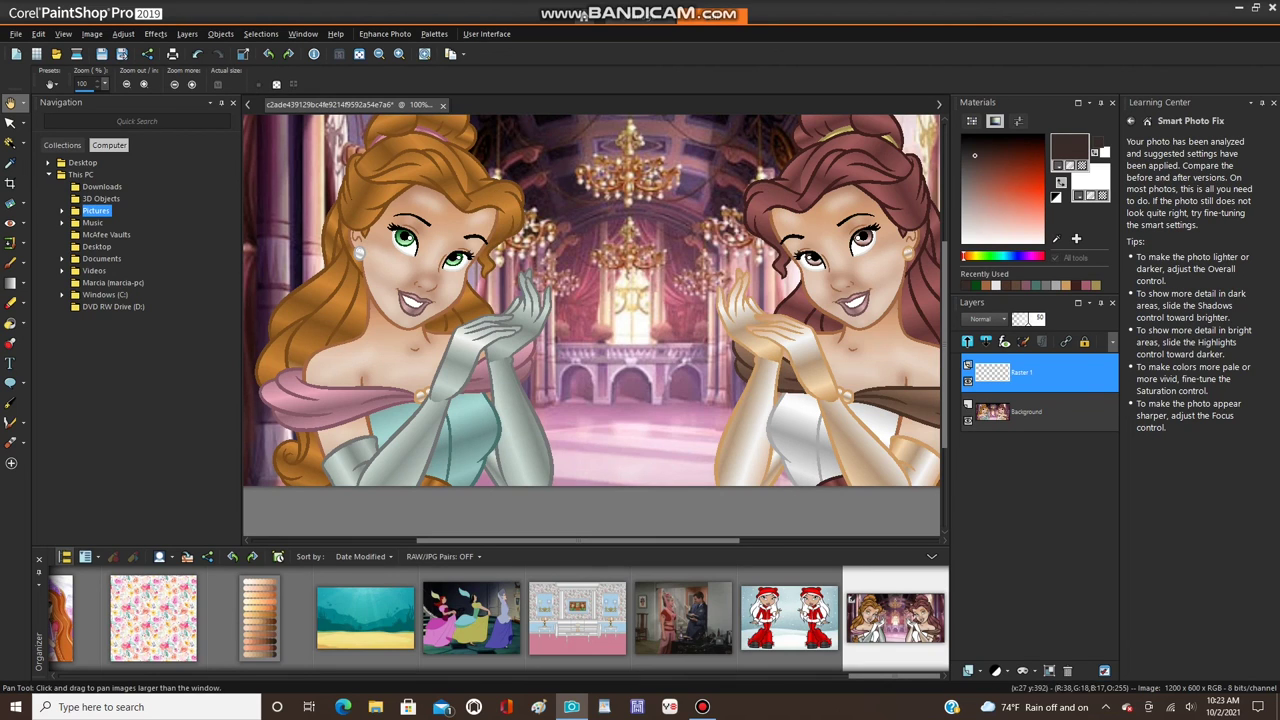
- Select the right woman's white bodice, including its grey outline, on the Background layer with the Magic Wand at tolerance 5
{"action": "left_click", "coordinate": [10, 143]}
{"action": "left_click", "coordinate": [1027, 412]}
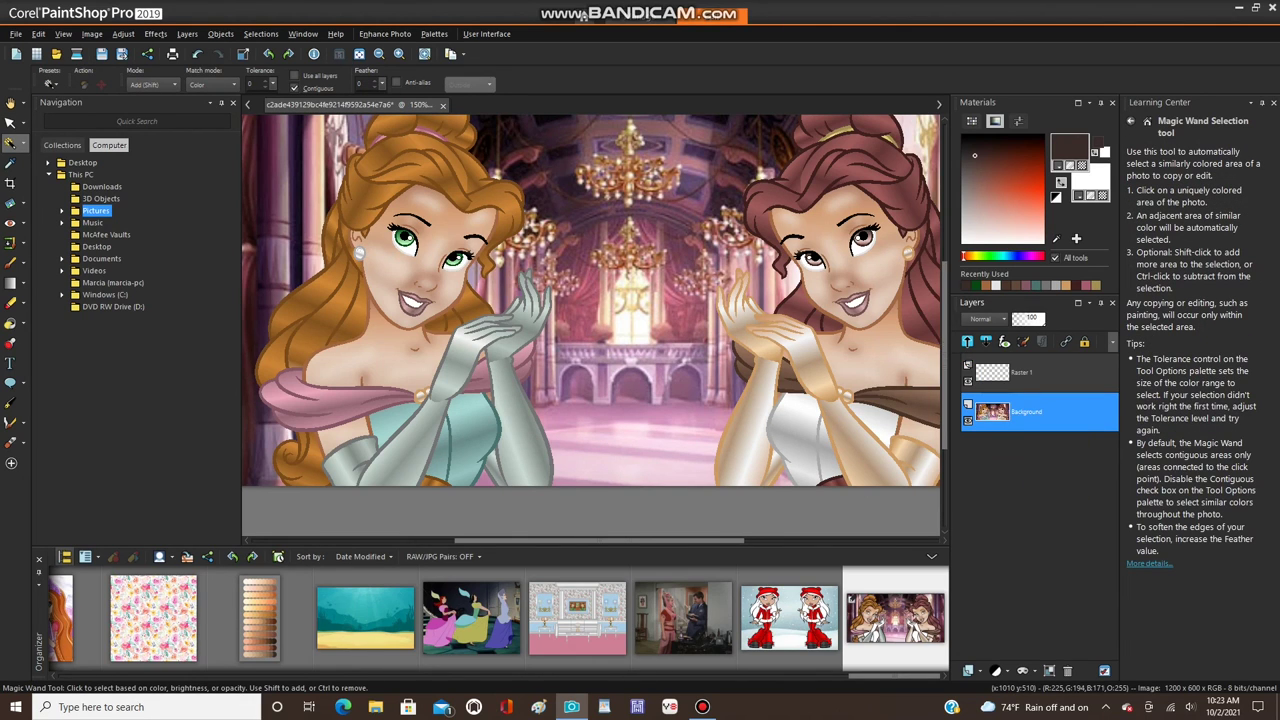
{"action": "scroll", "coordinate": [874, 415], "scroll_direction": "up", "scroll_amount": 3}
{"action": "left_click", "coordinate": [872, 407]}
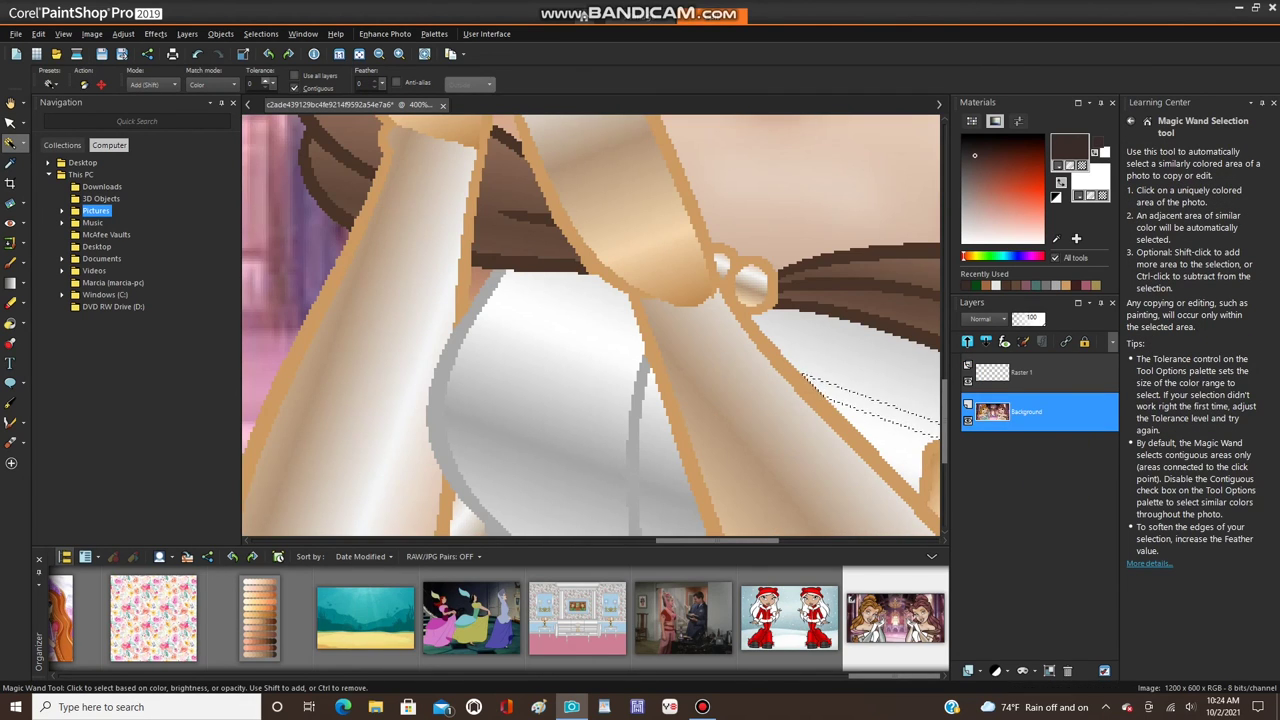
{"action": "left_click", "coordinate": [265, 81]}
{"action": "left_click", "coordinate": [265, 81]}
{"action": "left_click", "coordinate": [866, 385]}
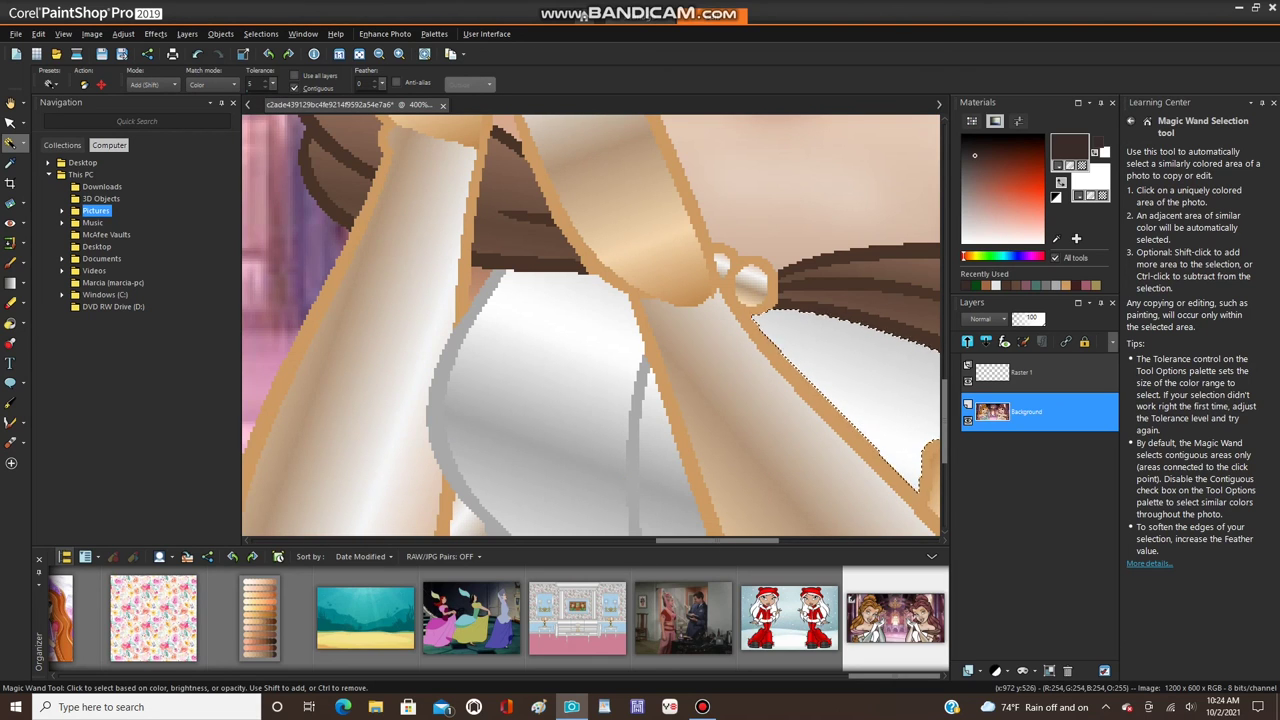
{"action": "left_click", "coordinate": [570, 440]}
{"action": "left_click", "coordinate": [575, 350]}
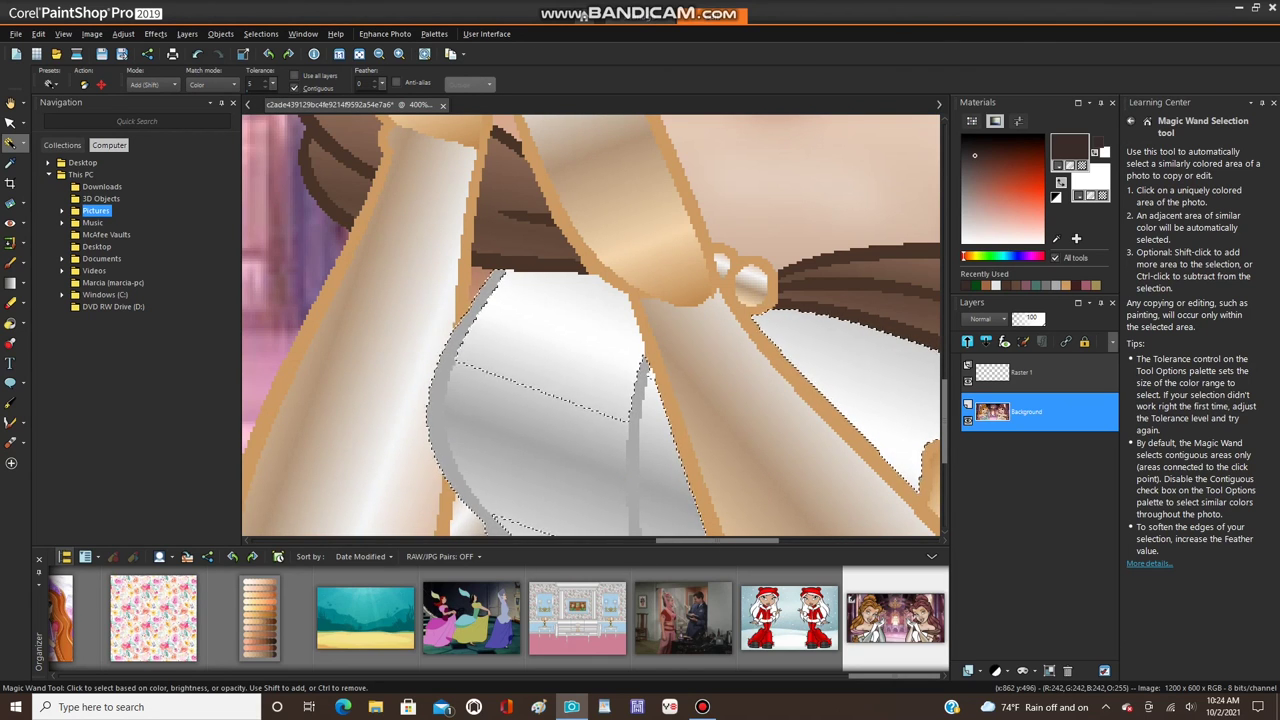
{"action": "key", "text": "ctrl+d"}
{"action": "scroll", "coordinate": [591, 325], "scroll_direction": "down", "scroll_amount": 2}
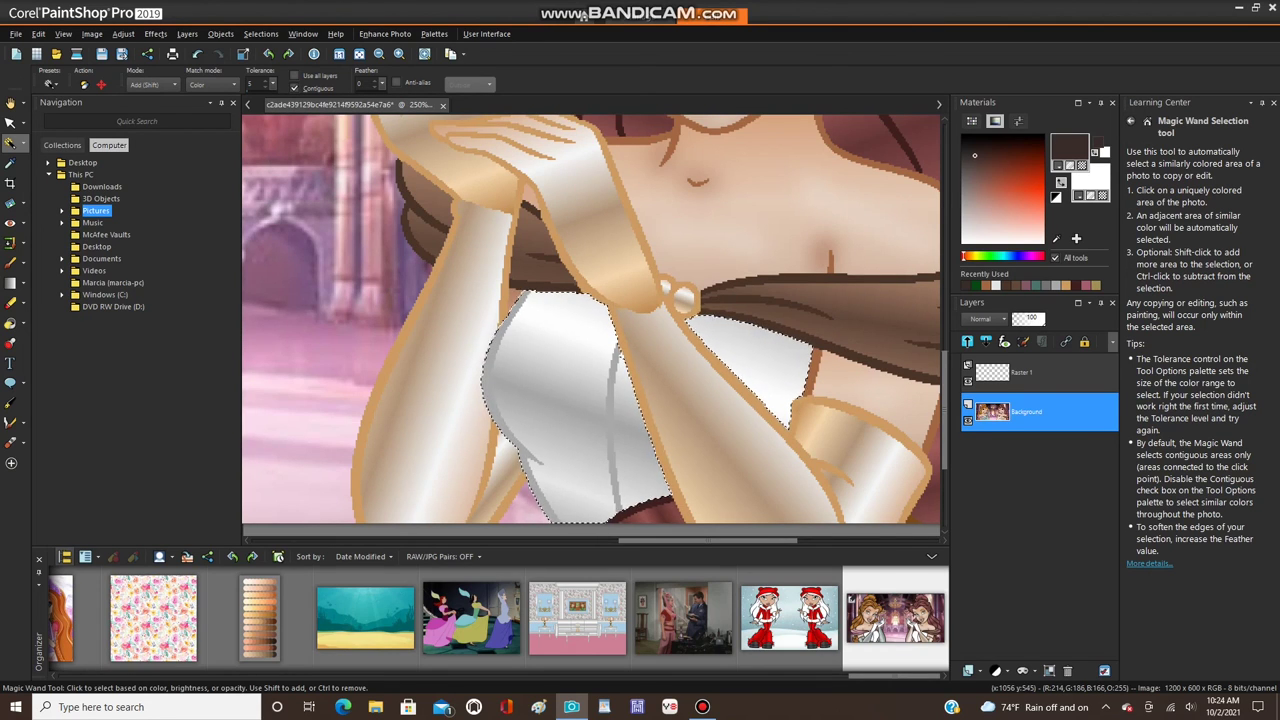
- Make the new raster layer active, and open and copy the hampton-roses-wallpaper-cole-and-son image
{"action": "left_click", "coordinate": [1023, 372]}
{"action": "scroll", "coordinate": [749, 182], "scroll_direction": "down", "scroll_amount": 2}
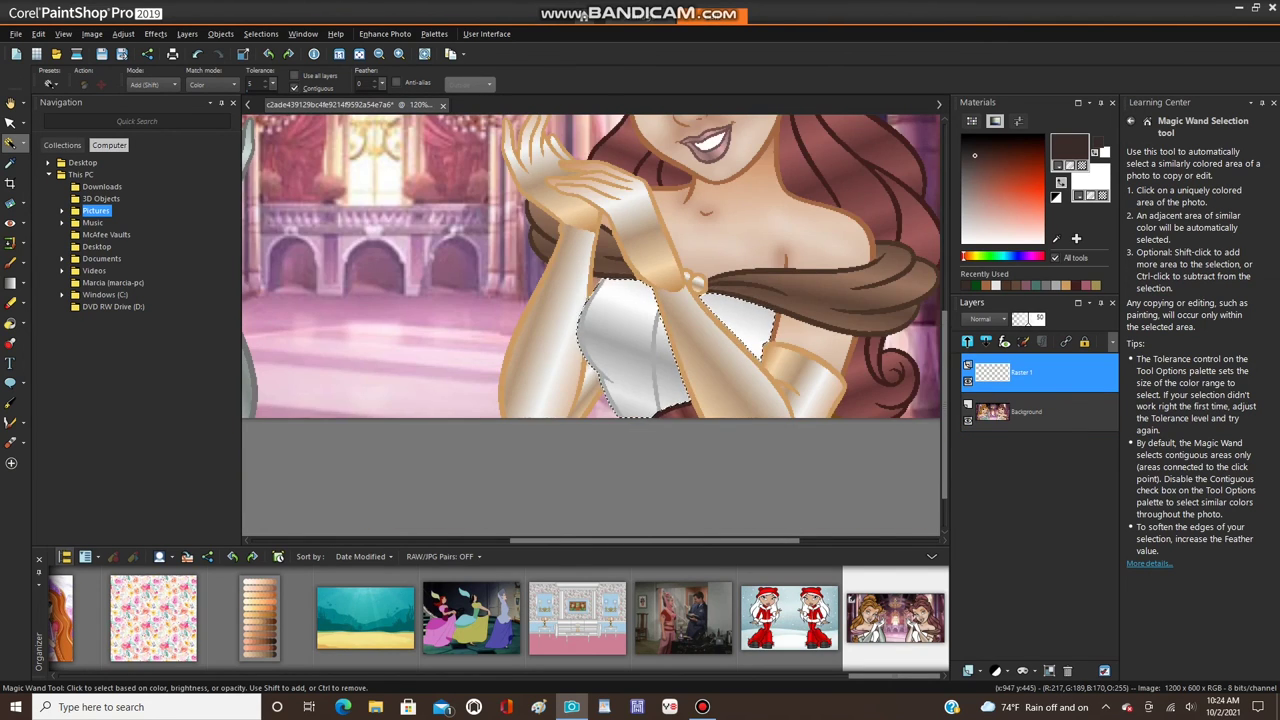
{"action": "key", "text": "minus"}
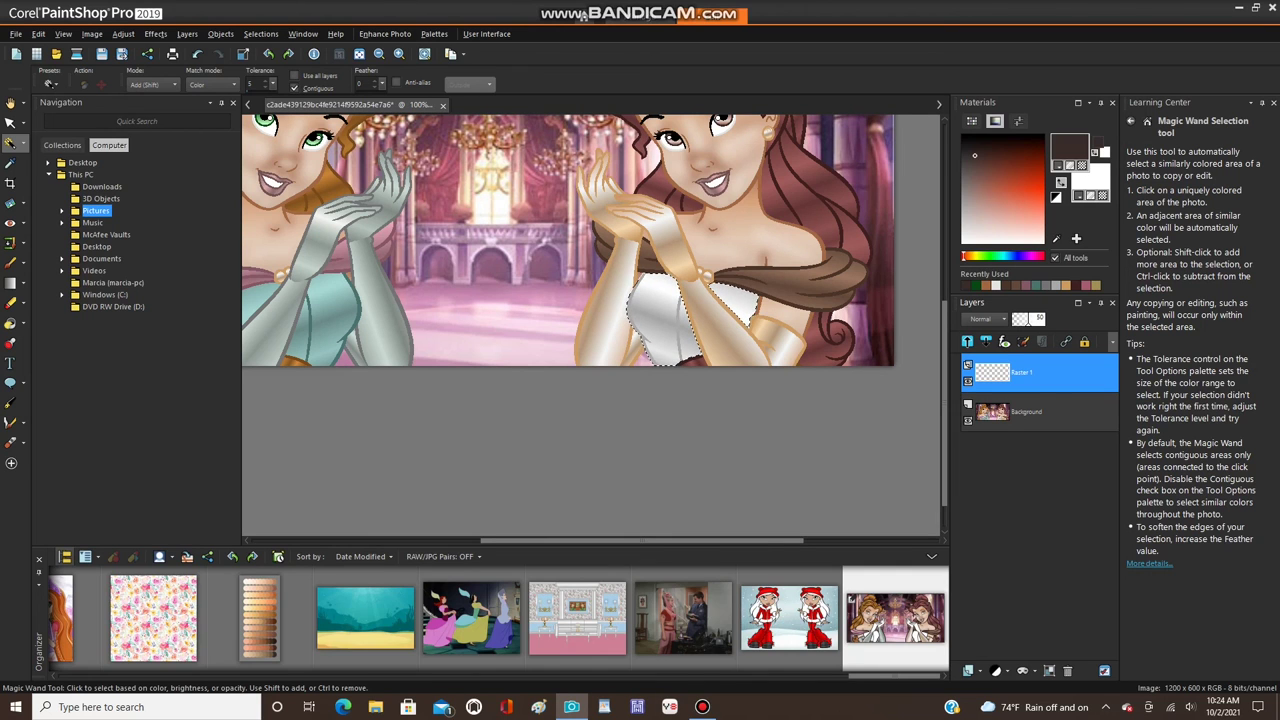
{"action": "left_click_drag", "start_coordinate": [894, 676], "coordinate": [372, 676]}
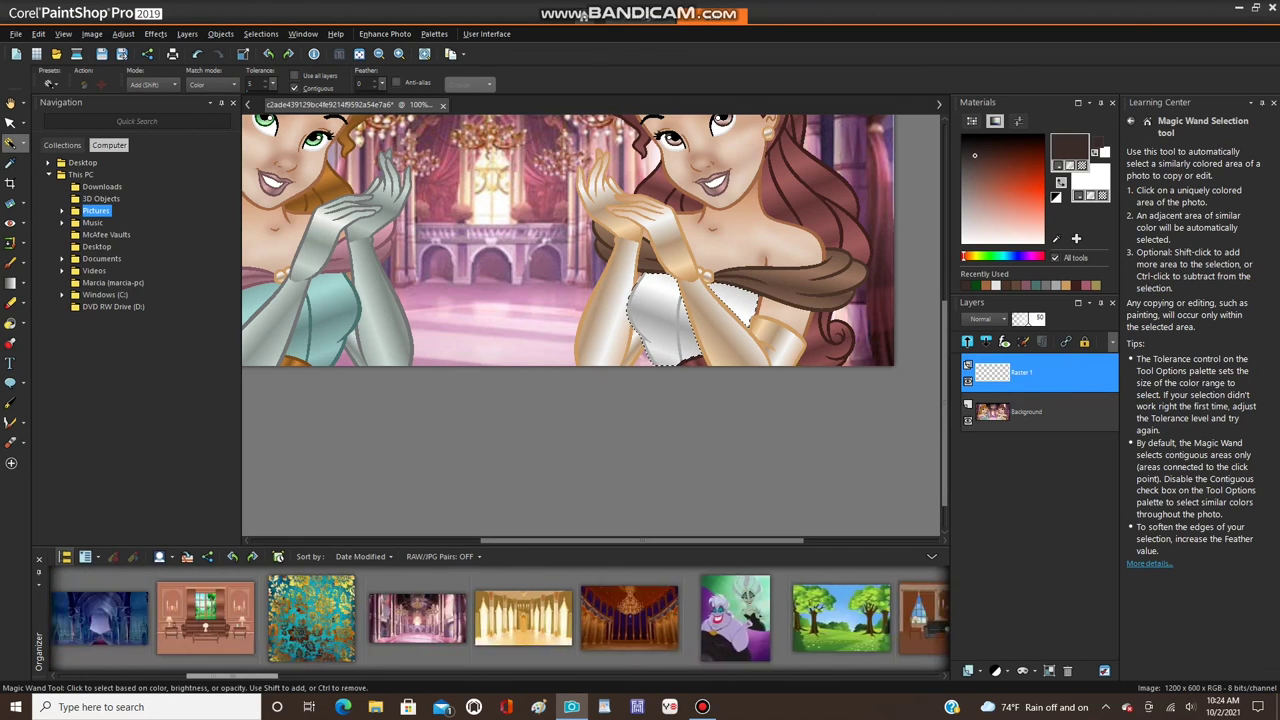
{"action": "double_click", "coordinate": [505, 618]}
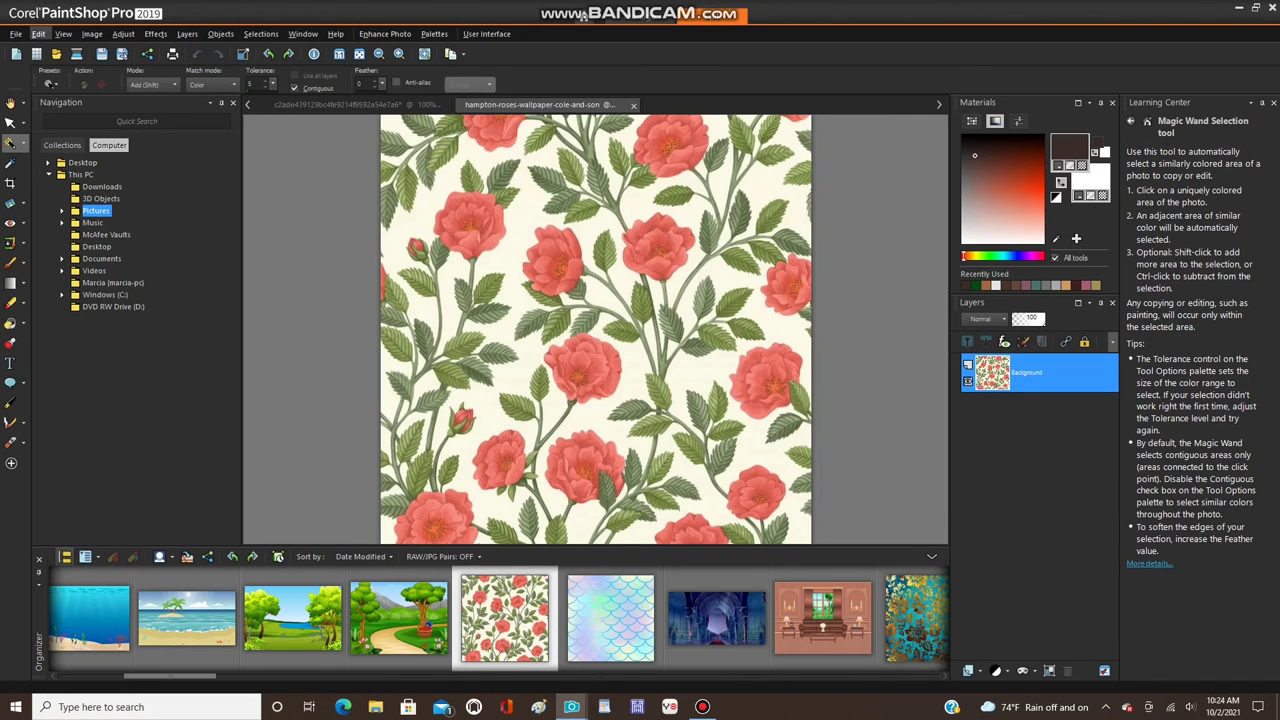
{"action": "left_click", "coordinate": [38, 34]}
{"action": "left_click", "coordinate": [72, 170]}
- Paste the copied rose wallpaper into the right woman's bodice selection on the half-transparent raster layer
{"action": "left_click", "coordinate": [345, 104]}
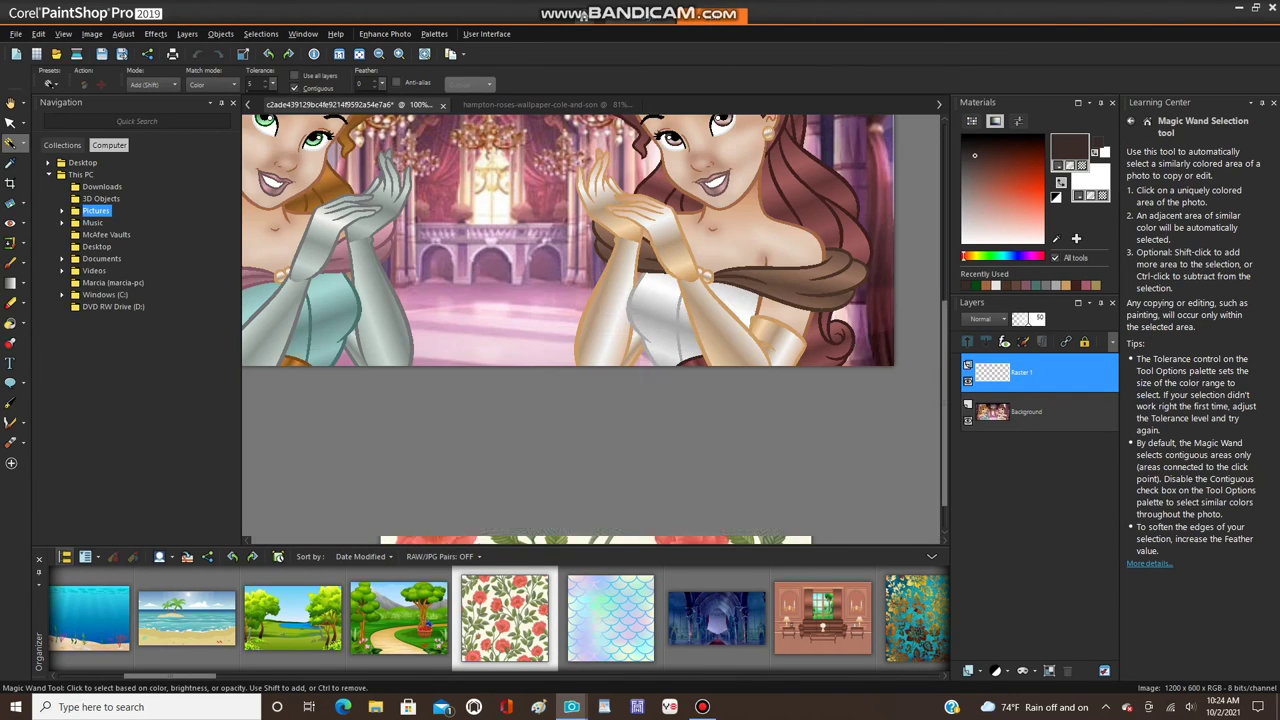
{"action": "left_click", "coordinate": [38, 33]}
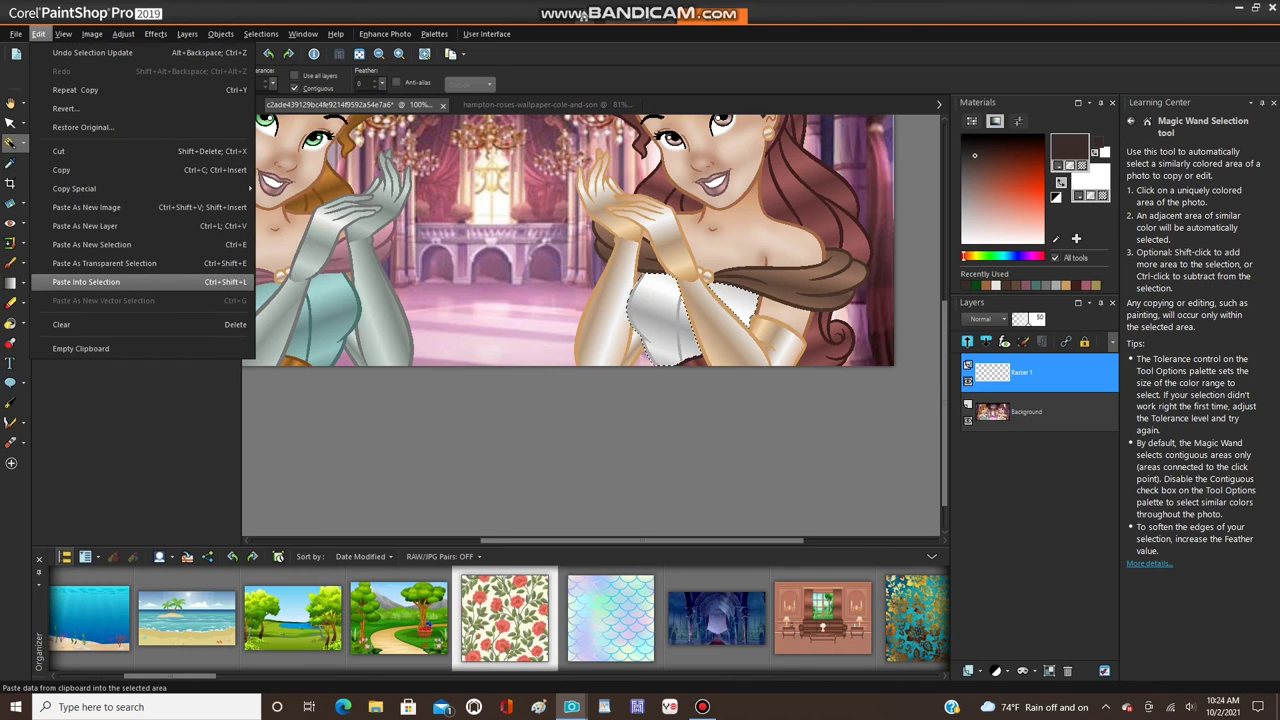
{"action": "left_click", "coordinate": [70, 283]}
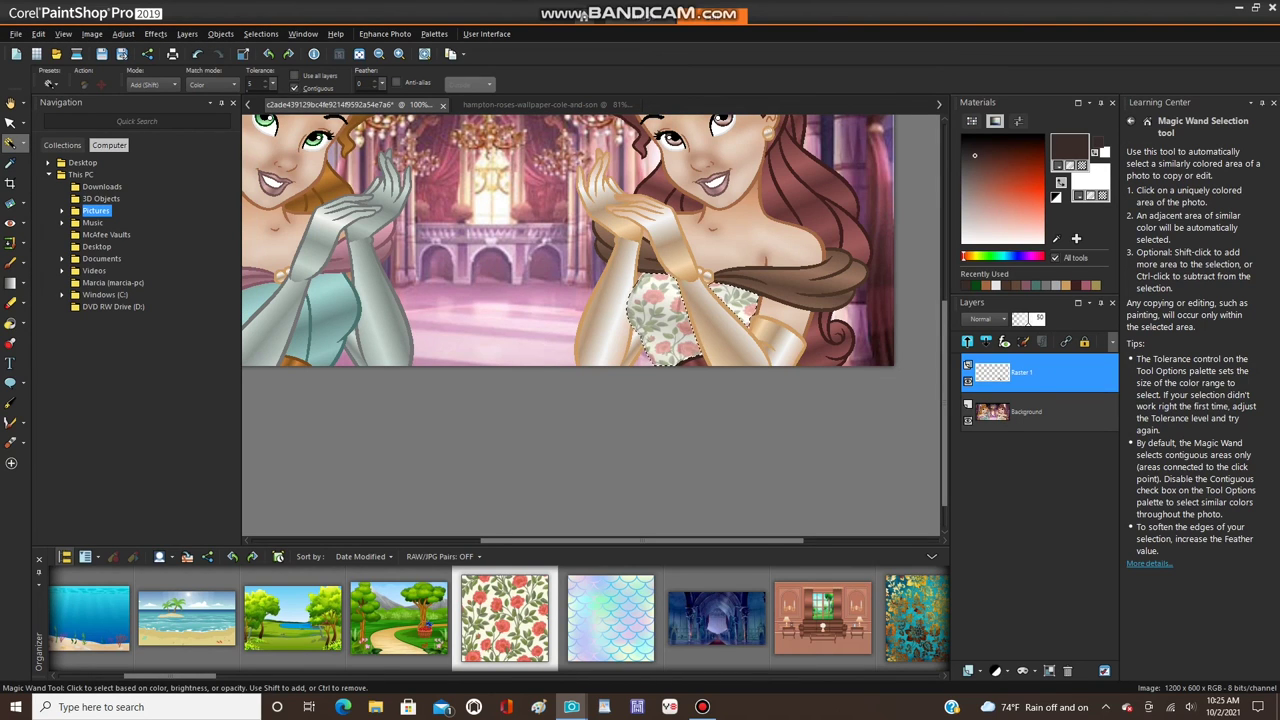
- Mirror the selected rose pattern horizontally onto the left woman's bodice and deselect it
{"action": "left_click", "coordinate": [91, 33]}
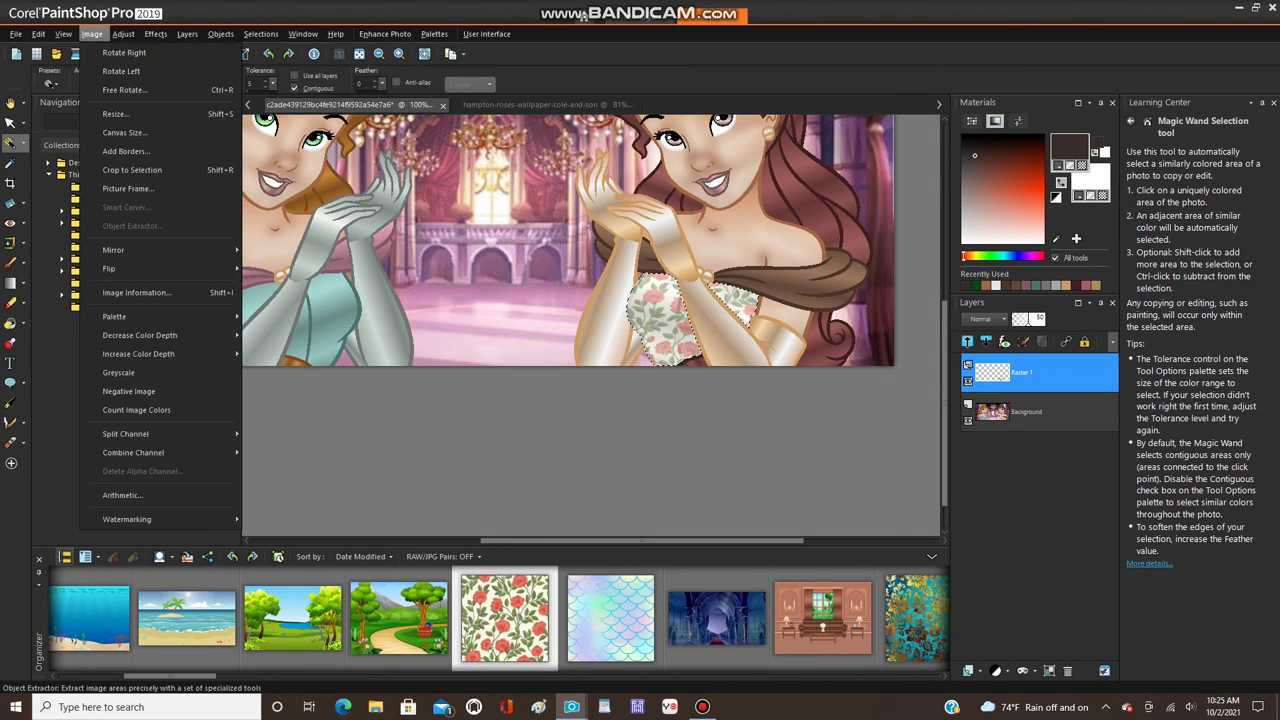
{"action": "mouse_move", "coordinate": [150, 250]}
{"action": "left_click", "coordinate": [294, 250]}
{"action": "left_click", "coordinate": [260, 33]}
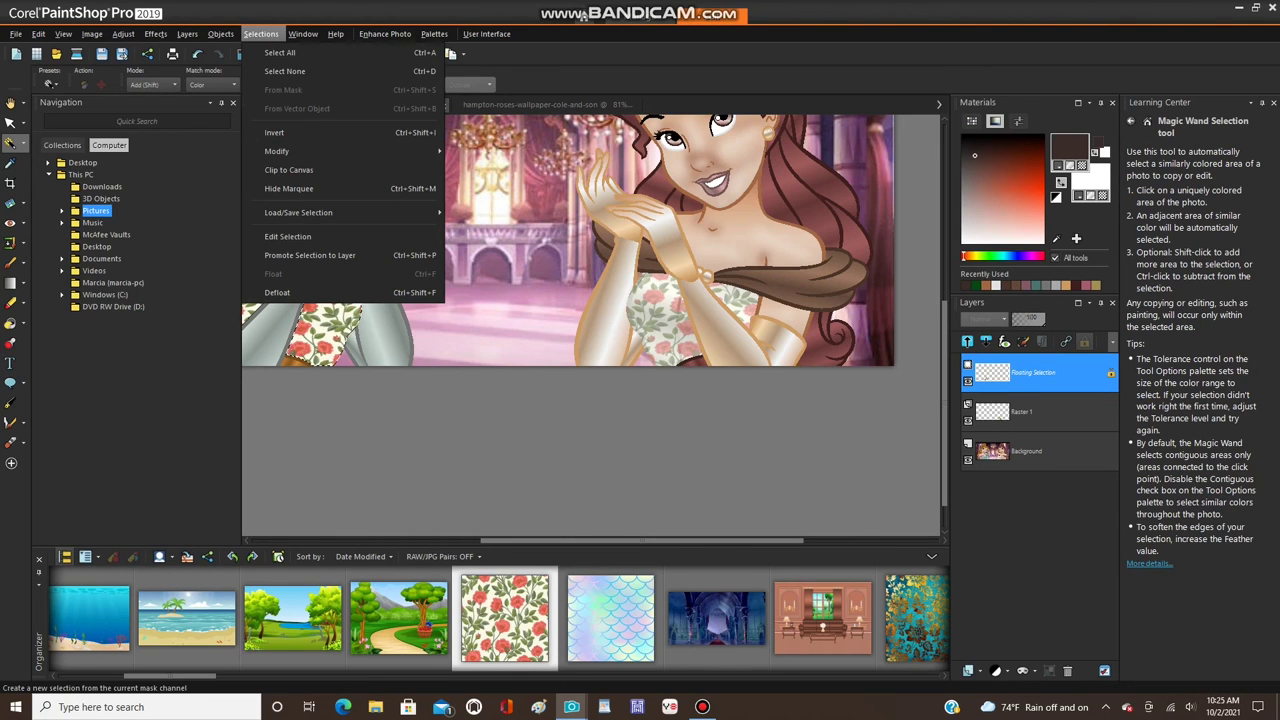
{"action": "left_click", "coordinate": [285, 71]}
{"action": "scroll", "coordinate": [413, 463], "scroll_direction": "down", "scroll_amount": 1}
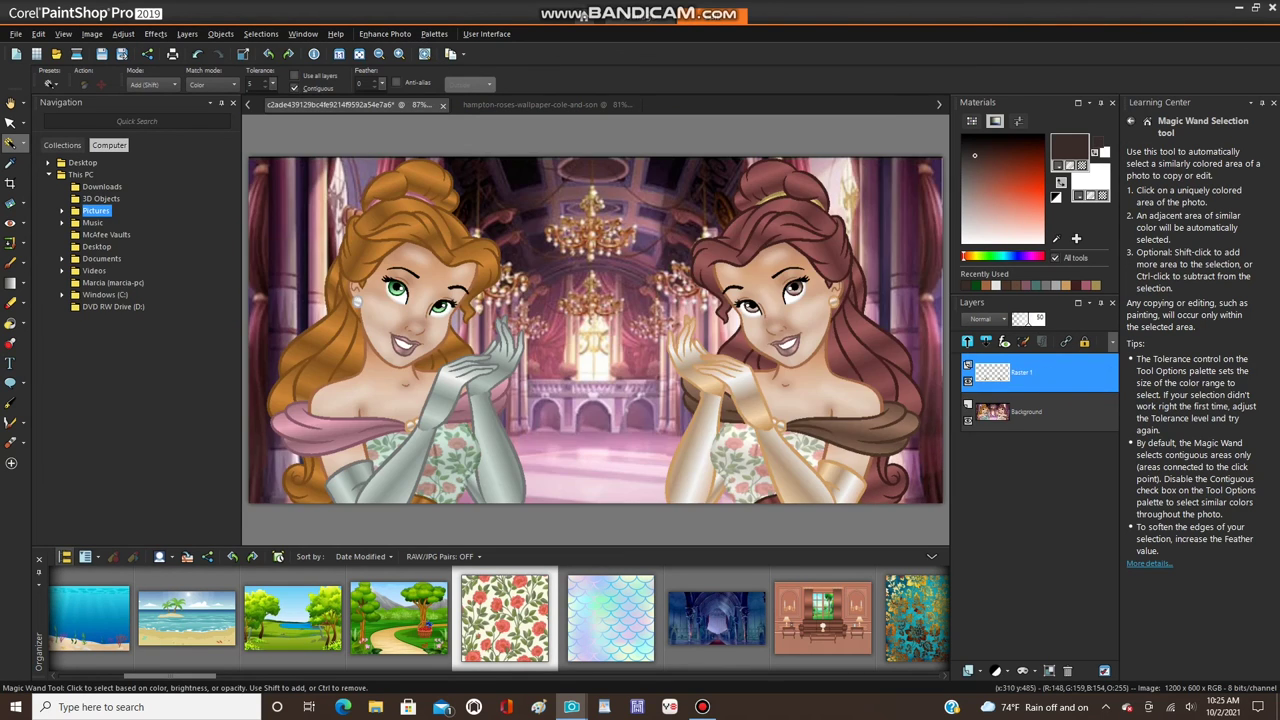
- Merge the rose pattern layer down into the Background layer
{"action": "scroll", "coordinate": [413, 463], "scroll_direction": "up", "scroll_amount": 2}
{"action": "scroll", "coordinate": [431, 466], "scroll_direction": "up", "scroll_amount": 4}
{"action": "scroll", "coordinate": [445, 453], "scroll_direction": "down", "scroll_amount": 4}
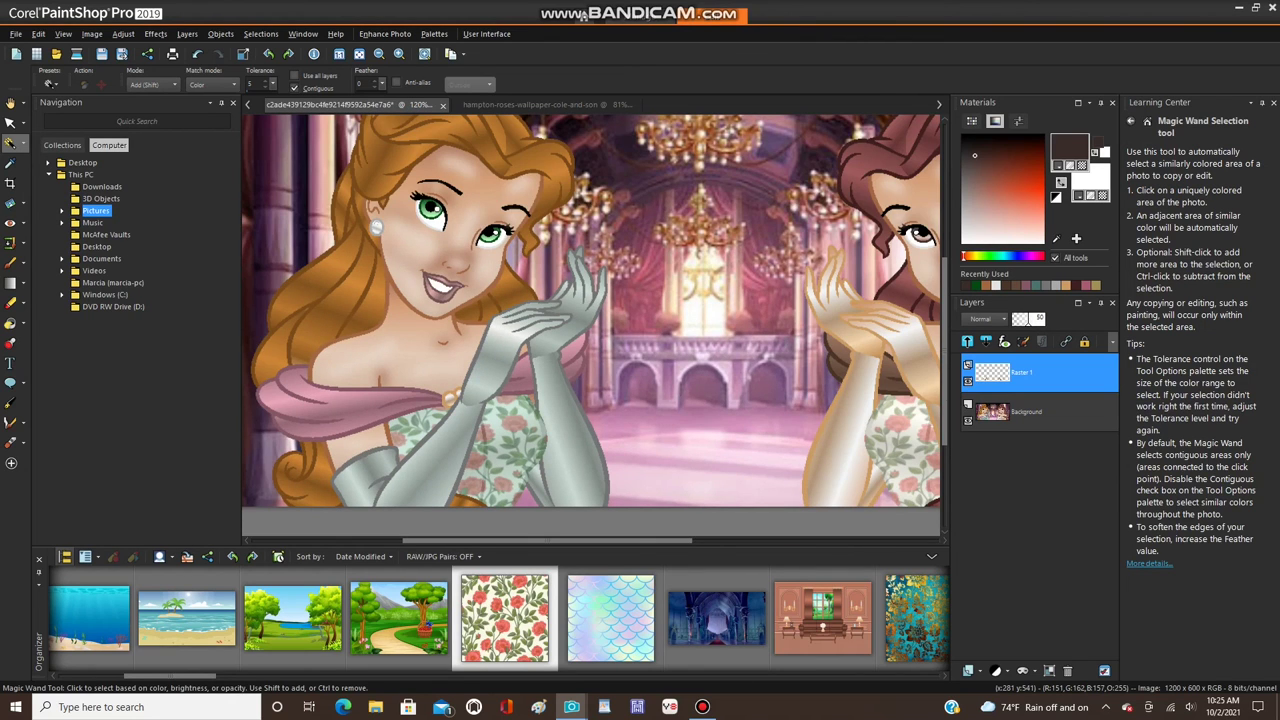
{"action": "left_click", "coordinate": [187, 34]}
{"action": "mouse_move", "coordinate": [212, 292]}
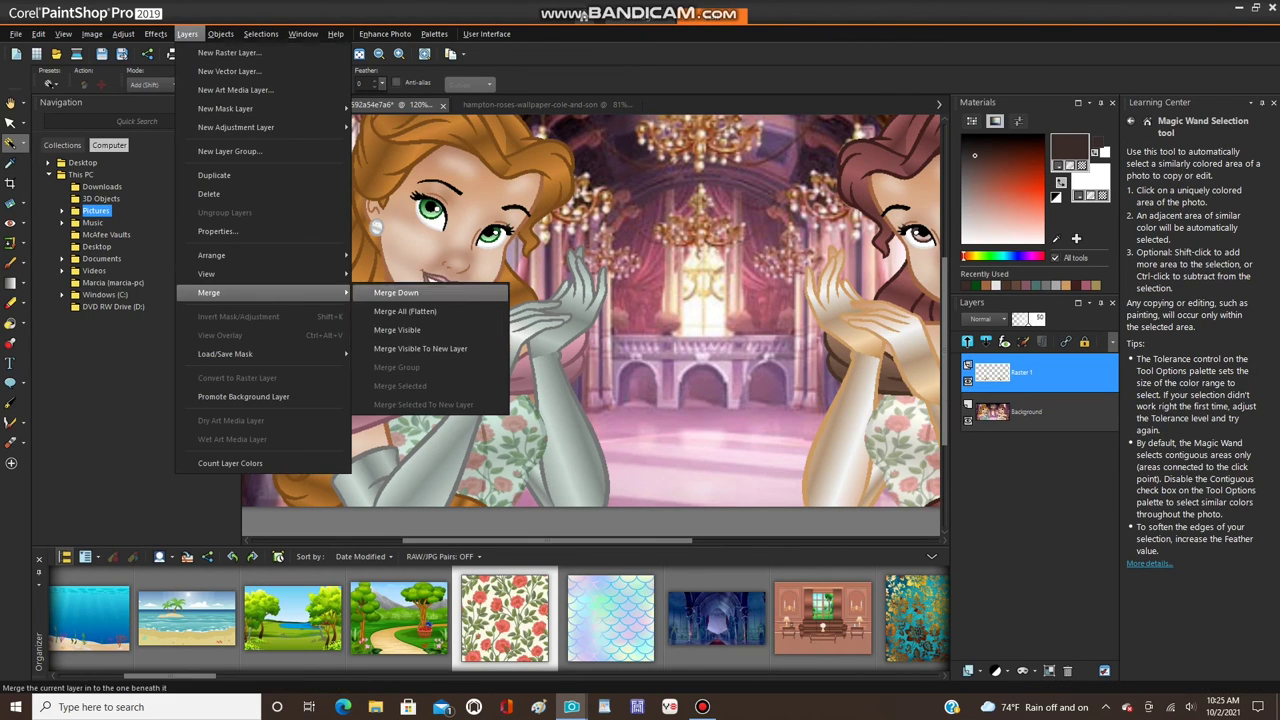
{"action": "left_click", "coordinate": [372, 291]}
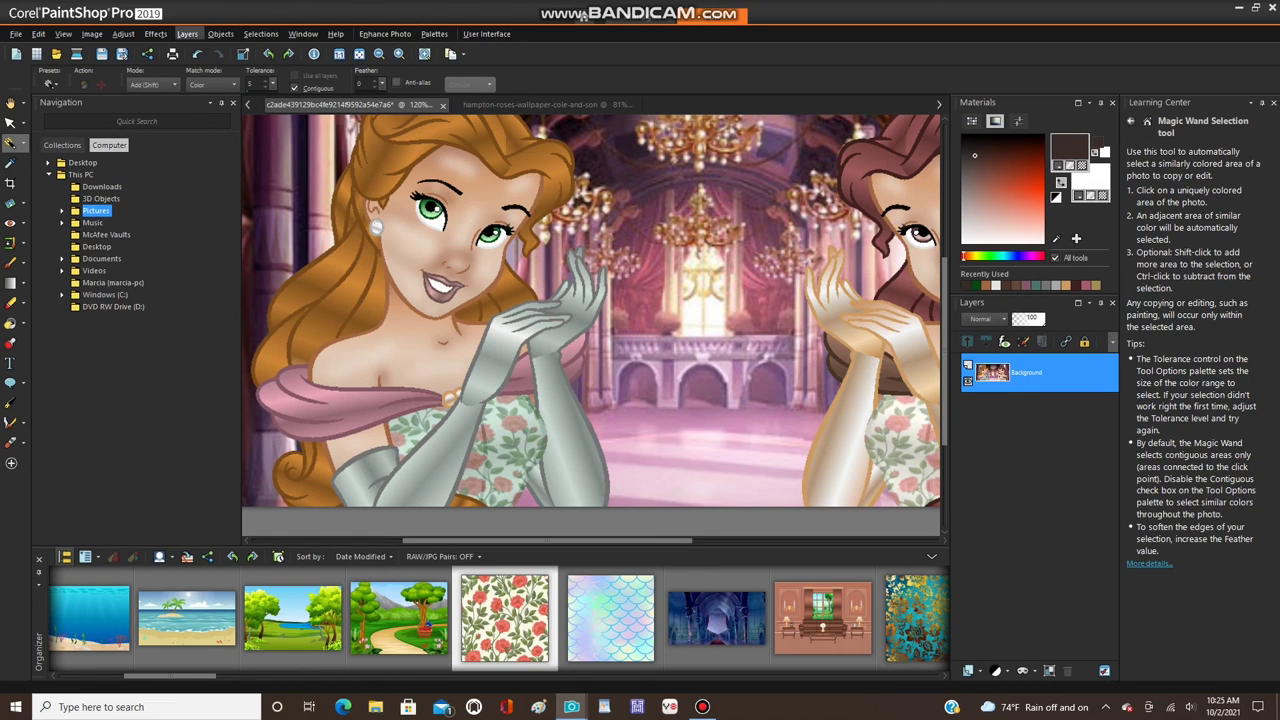
- Start Smart Photo Fix on the merged two-princess image and load its Default preset
{"action": "left_click", "coordinate": [92, 34]}
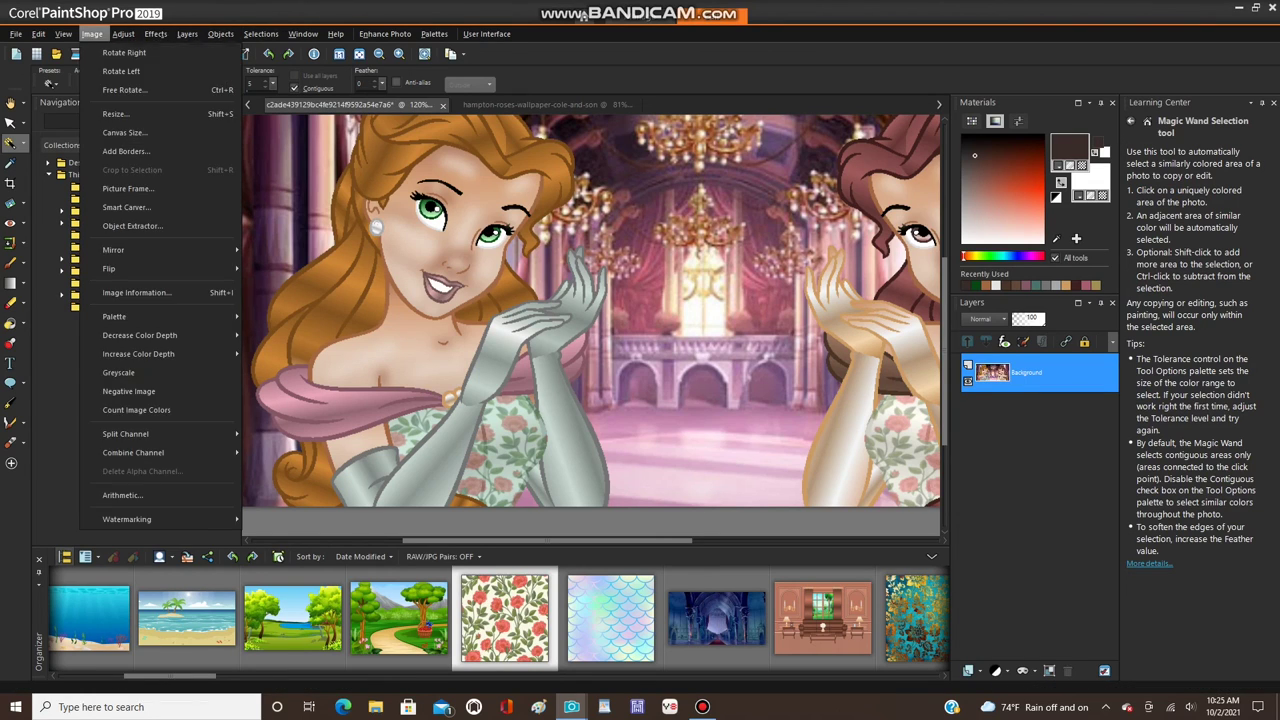
{"action": "mouse_move", "coordinate": [123, 34]}
{"action": "left_click", "coordinate": [158, 71]}
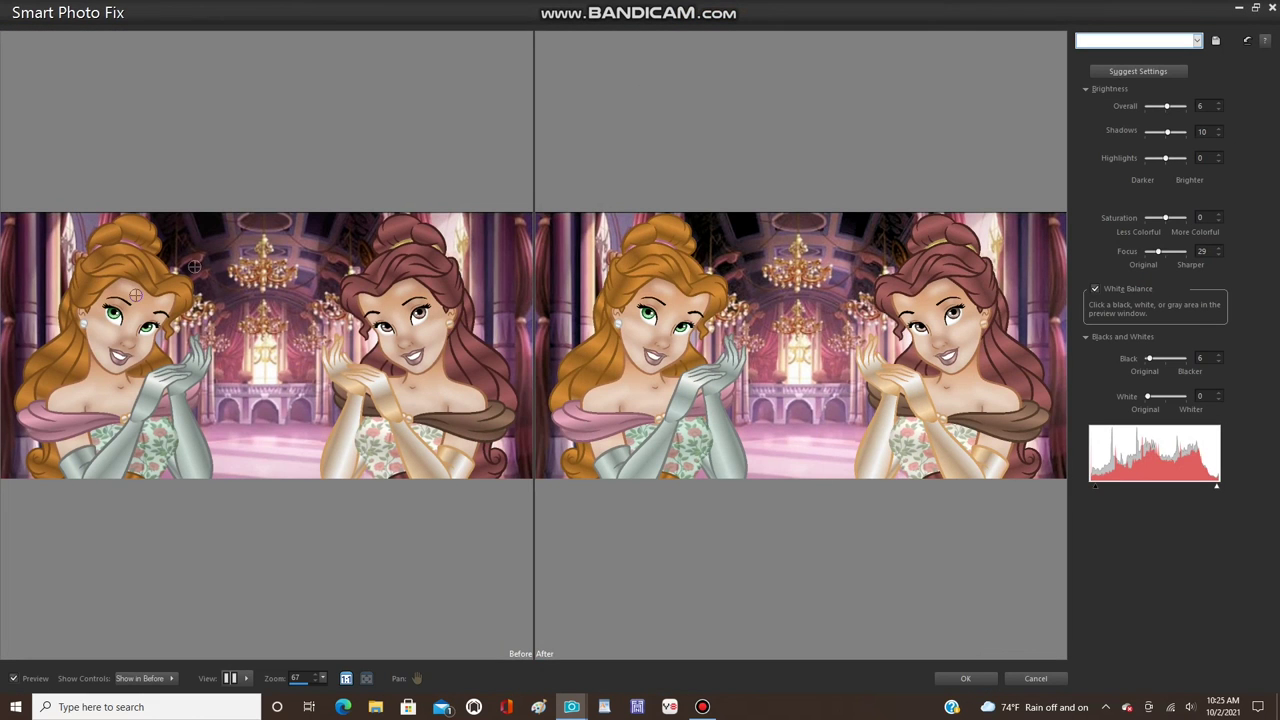
{"action": "left_click", "coordinate": [1197, 40]}
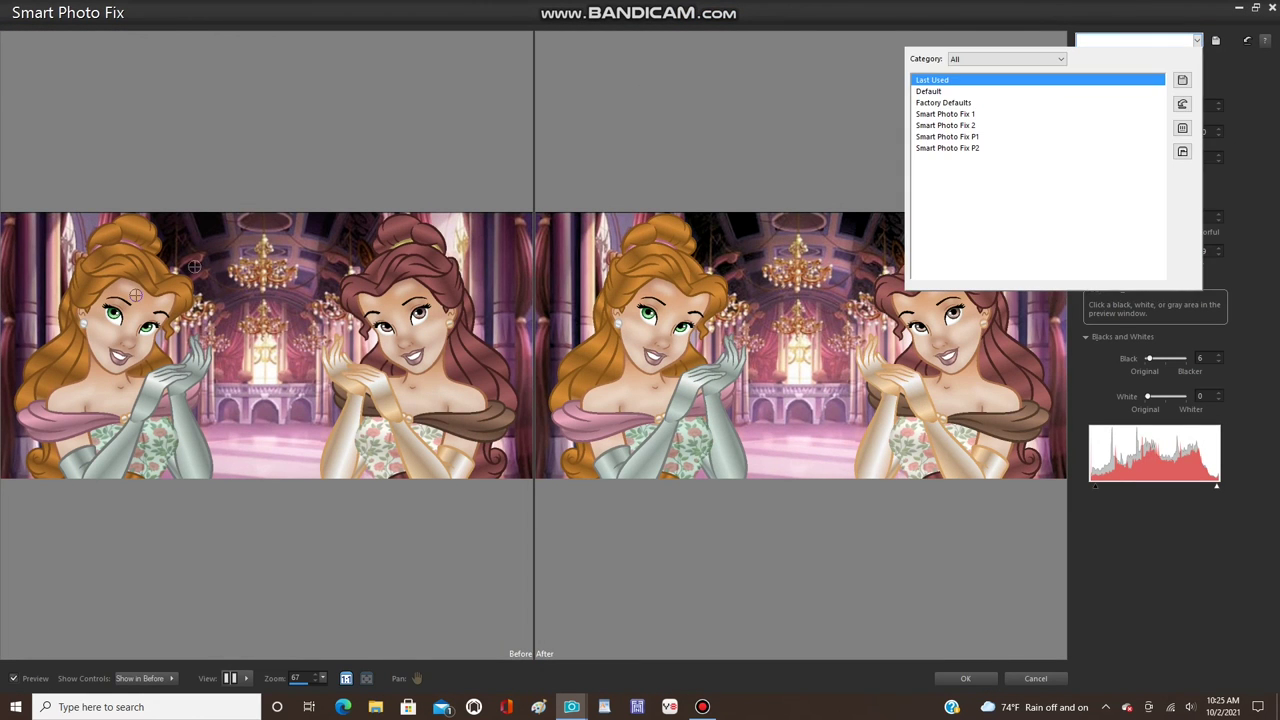
{"action": "left_click", "coordinate": [940, 90]}
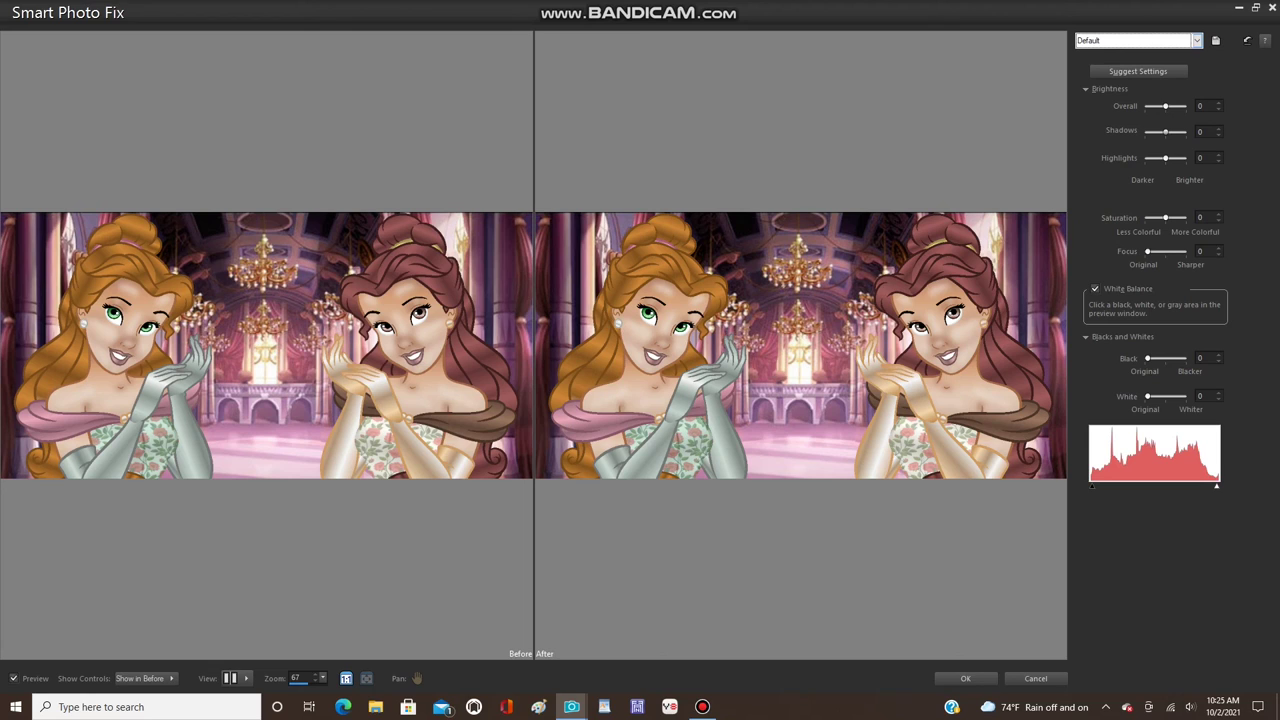
- Set the Smart Photo Fix highlights to 50 and the shadows to 20, and apply the correction
{"action": "left_click_drag", "start_coordinate": [1166, 158], "coordinate": [1175, 158]}
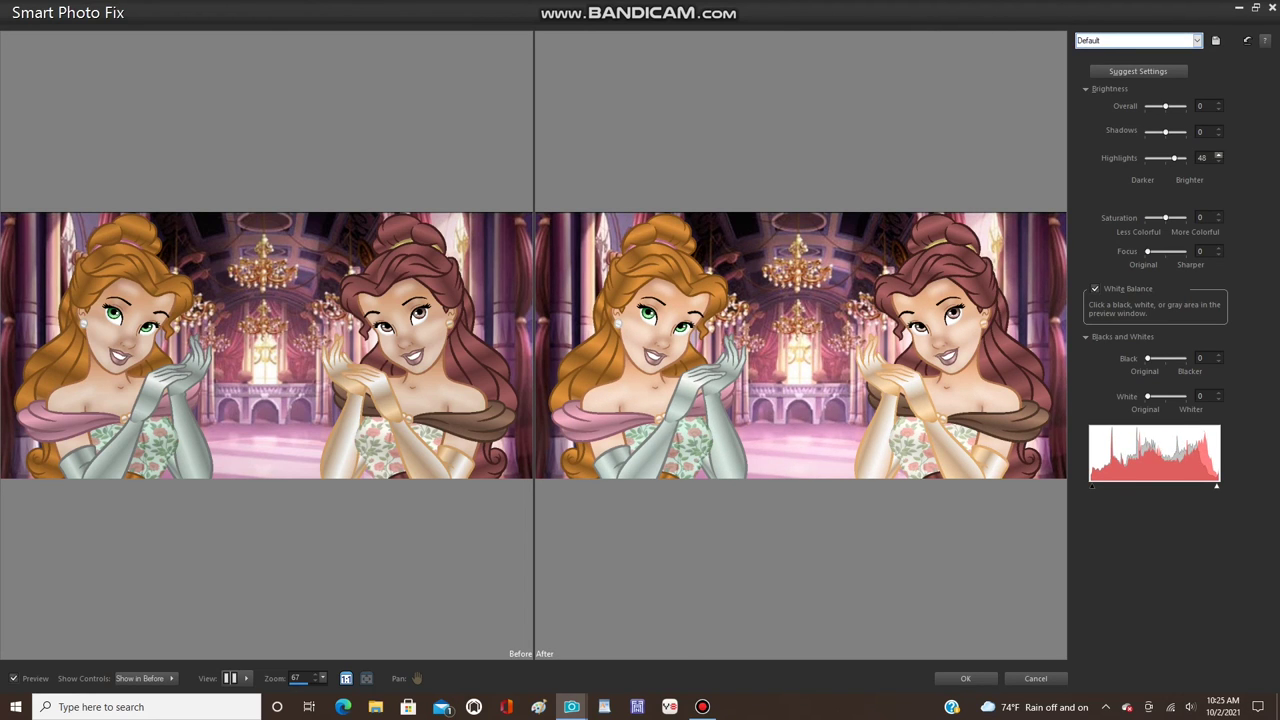
{"action": "left_click", "coordinate": [1218, 155]}
{"action": "left_click", "coordinate": [1218, 155]}
{"action": "left_click_drag", "start_coordinate": [1166, 132], "coordinate": [1170, 132]}
{"action": "left_click", "coordinate": [1218, 134]}
{"action": "left_click", "coordinate": [1218, 134]}
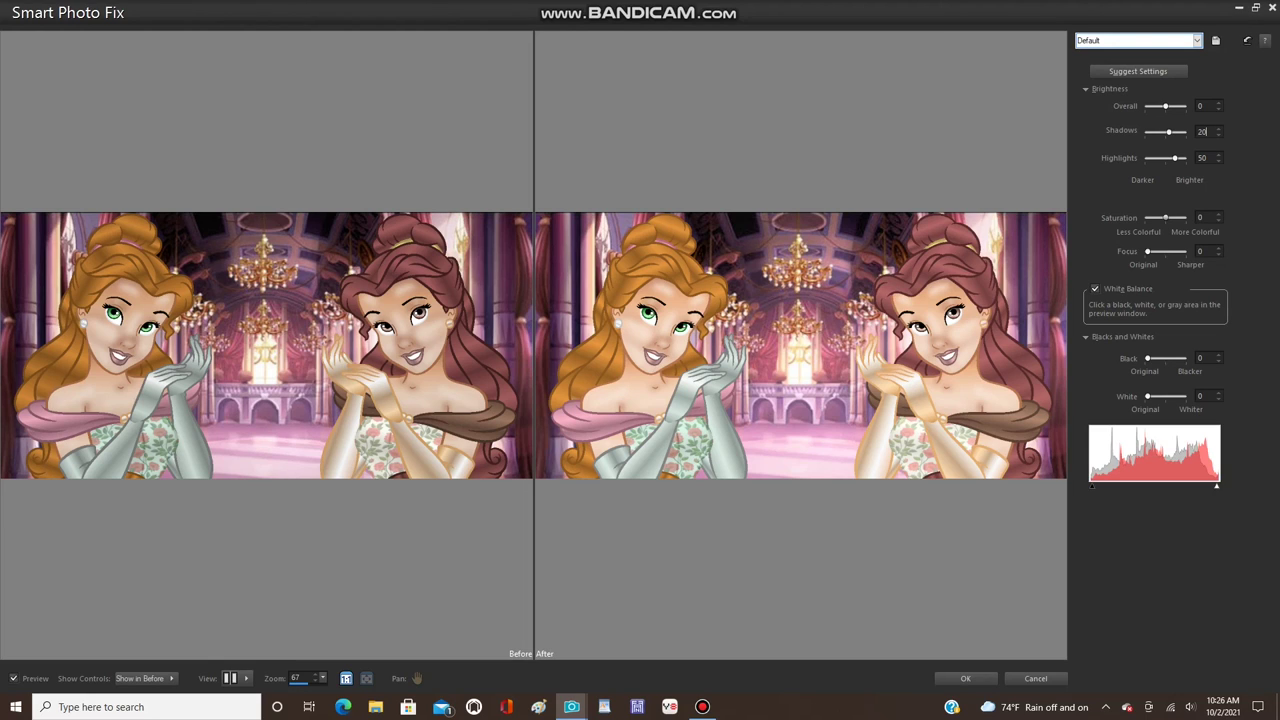
{"action": "left_click", "coordinate": [965, 678]}
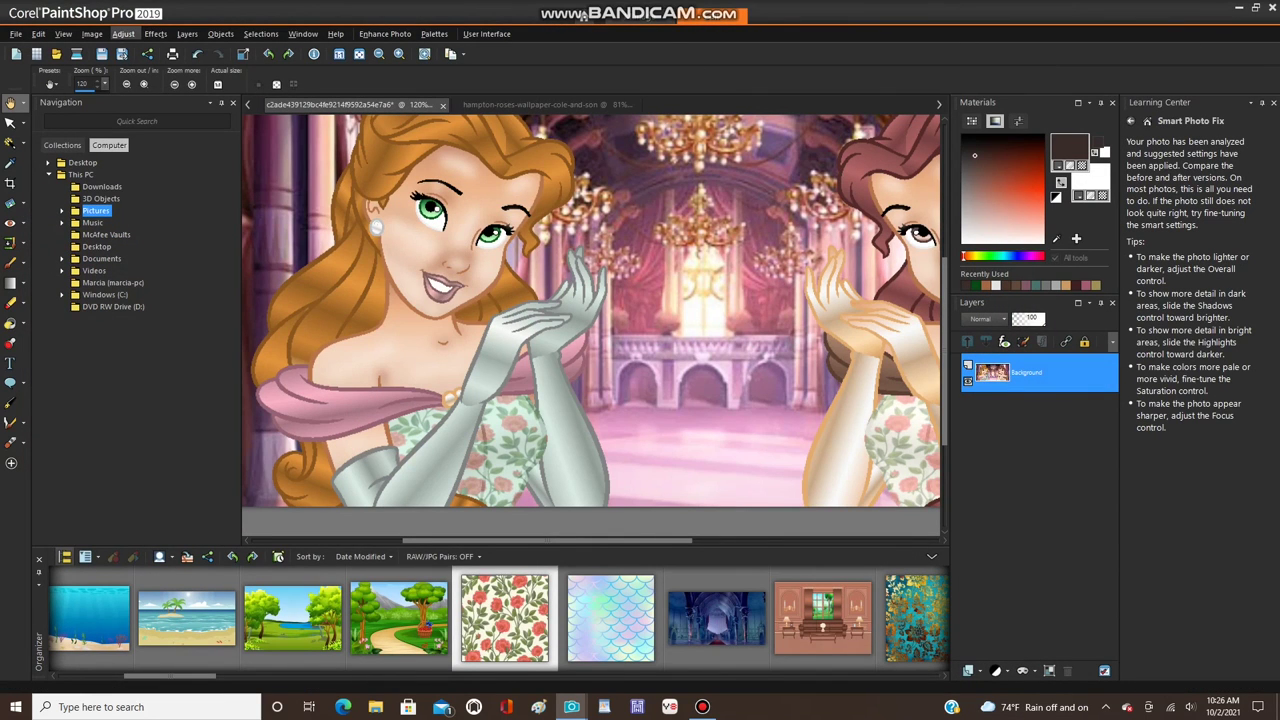
- Apply the Pixelate distortion effect to the image with a symmetric block width and height of 2
{"action": "left_click", "coordinate": [156, 34]}
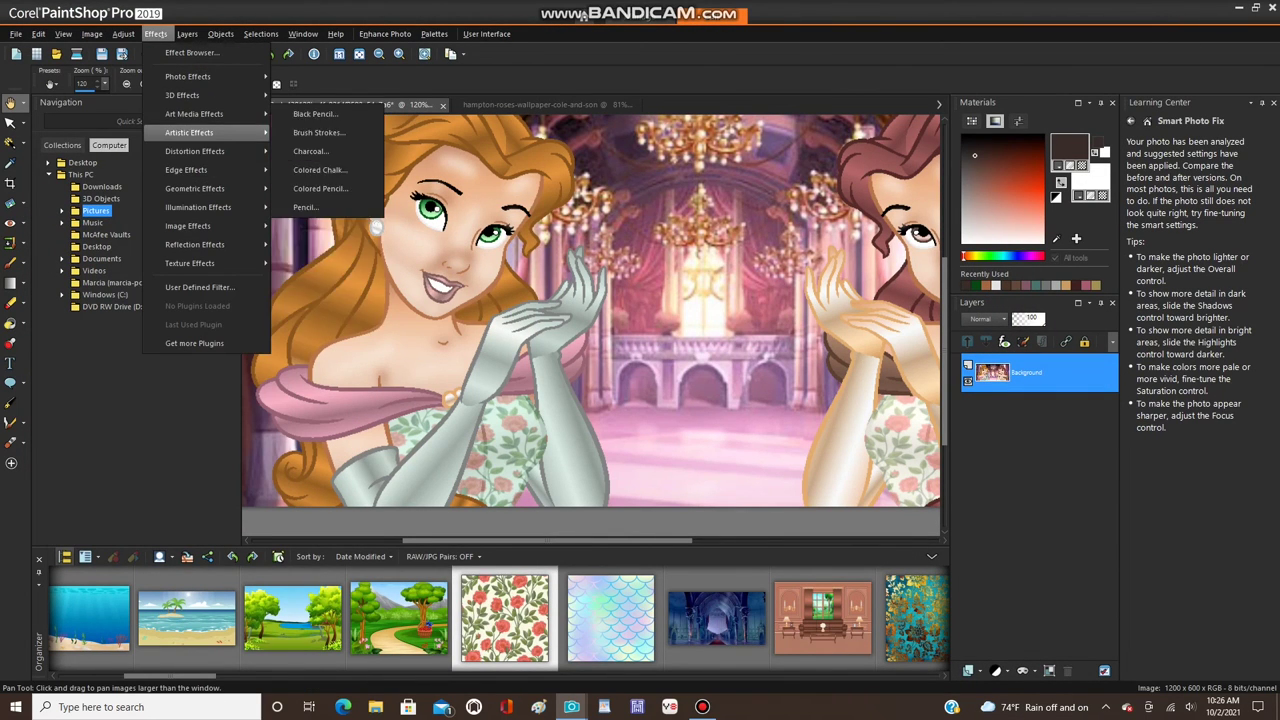
{"action": "mouse_move", "coordinate": [195, 151]}
{"action": "left_click", "coordinate": [308, 226]}
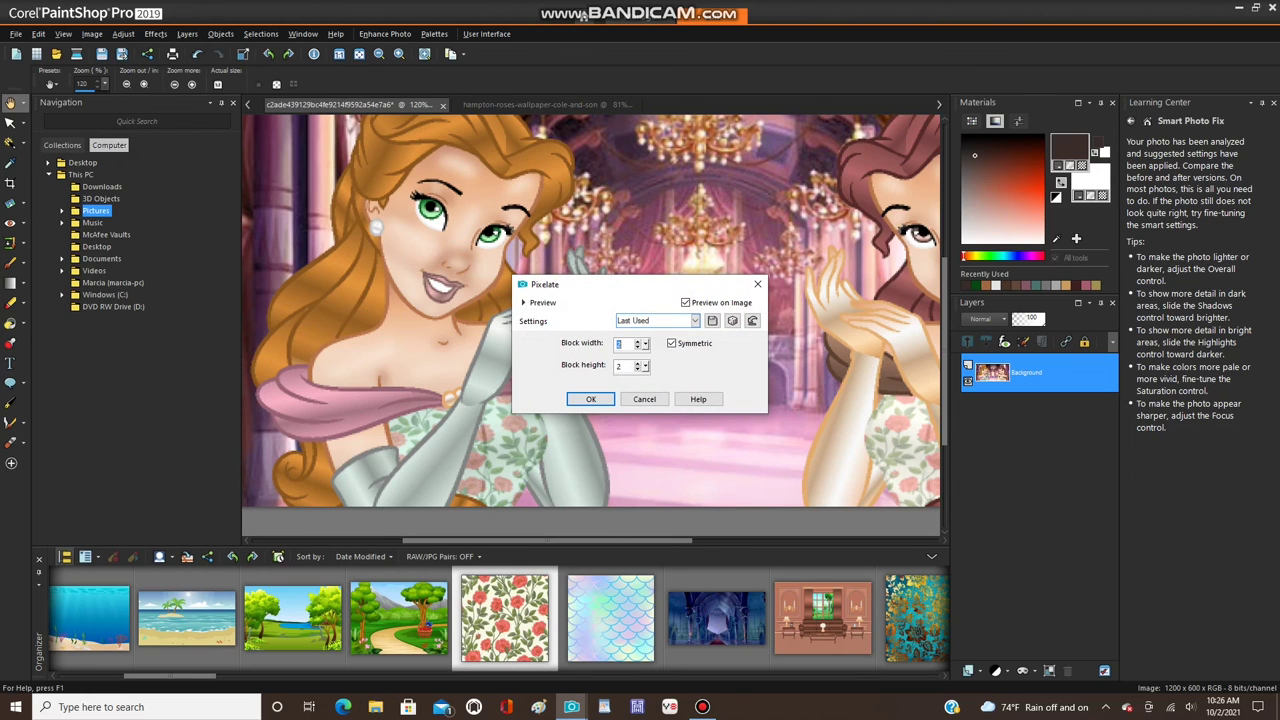
{"action": "left_click", "coordinate": [591, 399]}
- Check the pixelated details on both princesses and save the finished image
{"action": "scroll", "coordinate": [510, 415], "scroll_direction": "up", "scroll_amount": 2}
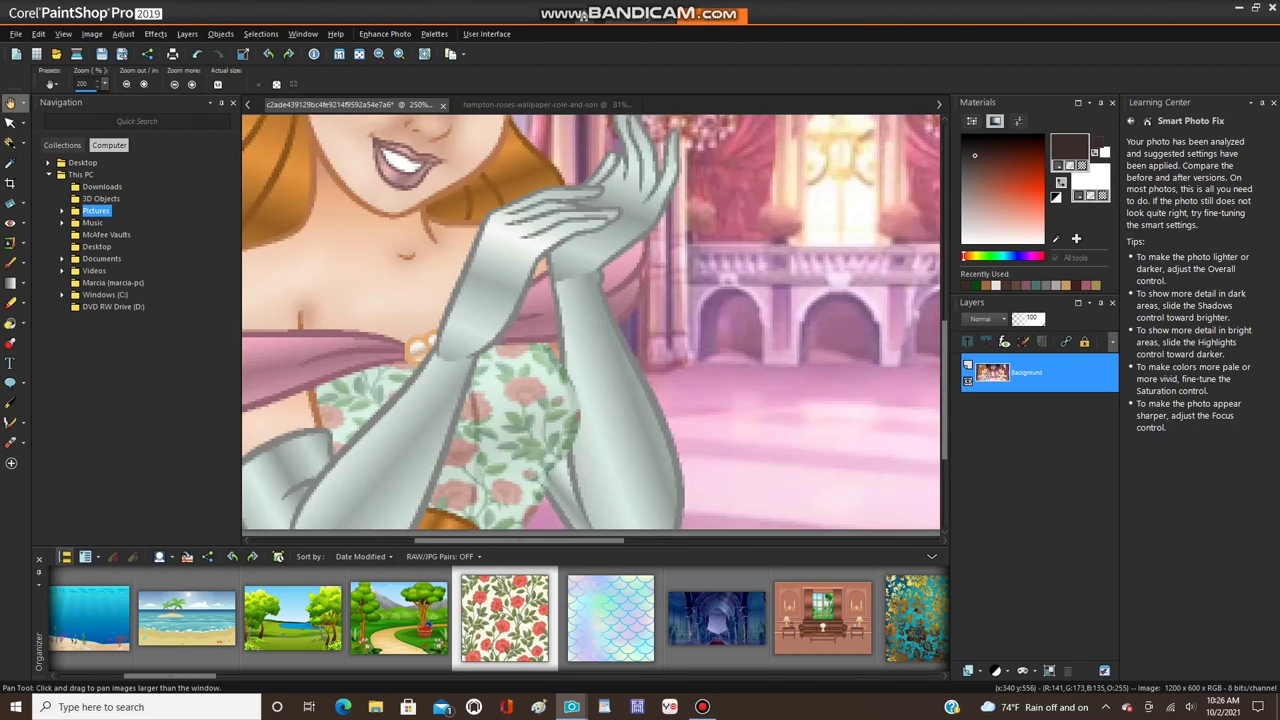
{"action": "scroll", "coordinate": [510, 415], "scroll_direction": "down", "scroll_amount": 2}
{"action": "scroll", "coordinate": [399, 424], "scroll_direction": "down", "scroll_amount": 2}
{"action": "scroll", "coordinate": [700, 393], "scroll_direction": "up", "scroll_amount": 4}
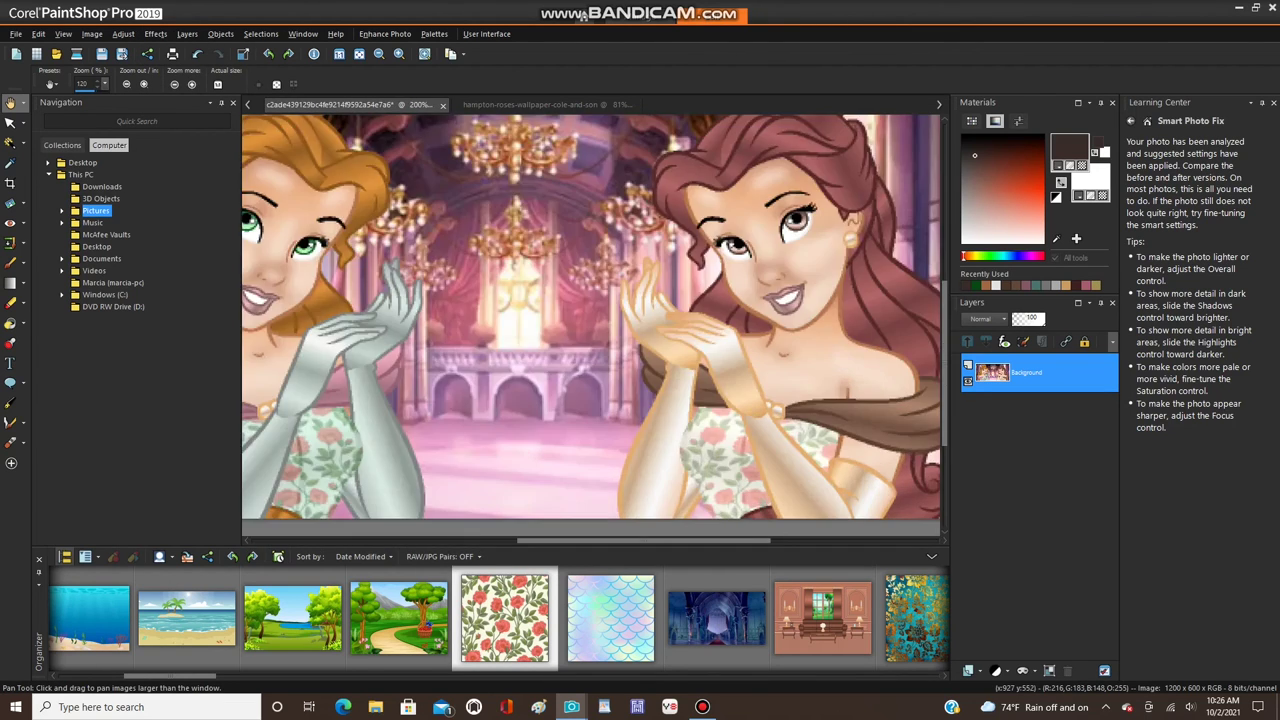
{"action": "scroll", "coordinate": [714, 388], "scroll_direction": "down", "scroll_amount": 4}
{"action": "scroll", "coordinate": [596, 330], "scroll_direction": "down", "scroll_amount": 2}
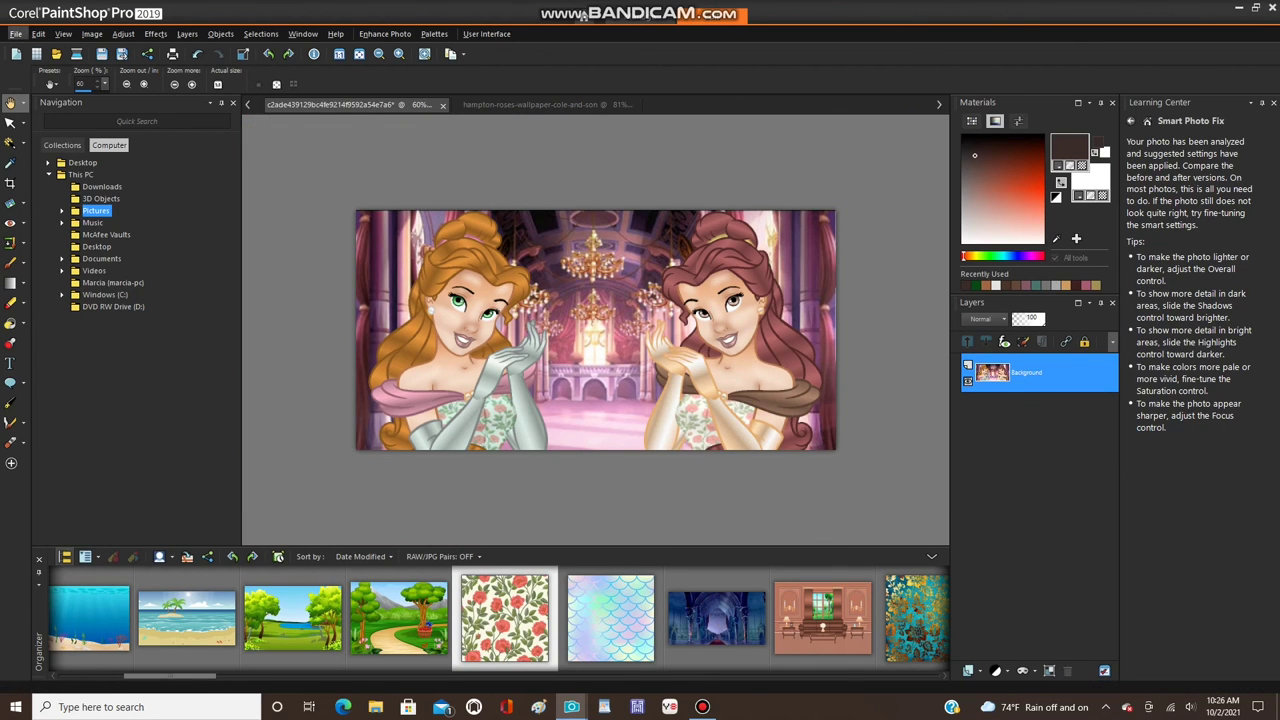
{"action": "key", "text": "alt+f"}
{"action": "key", "text": "Escape"}
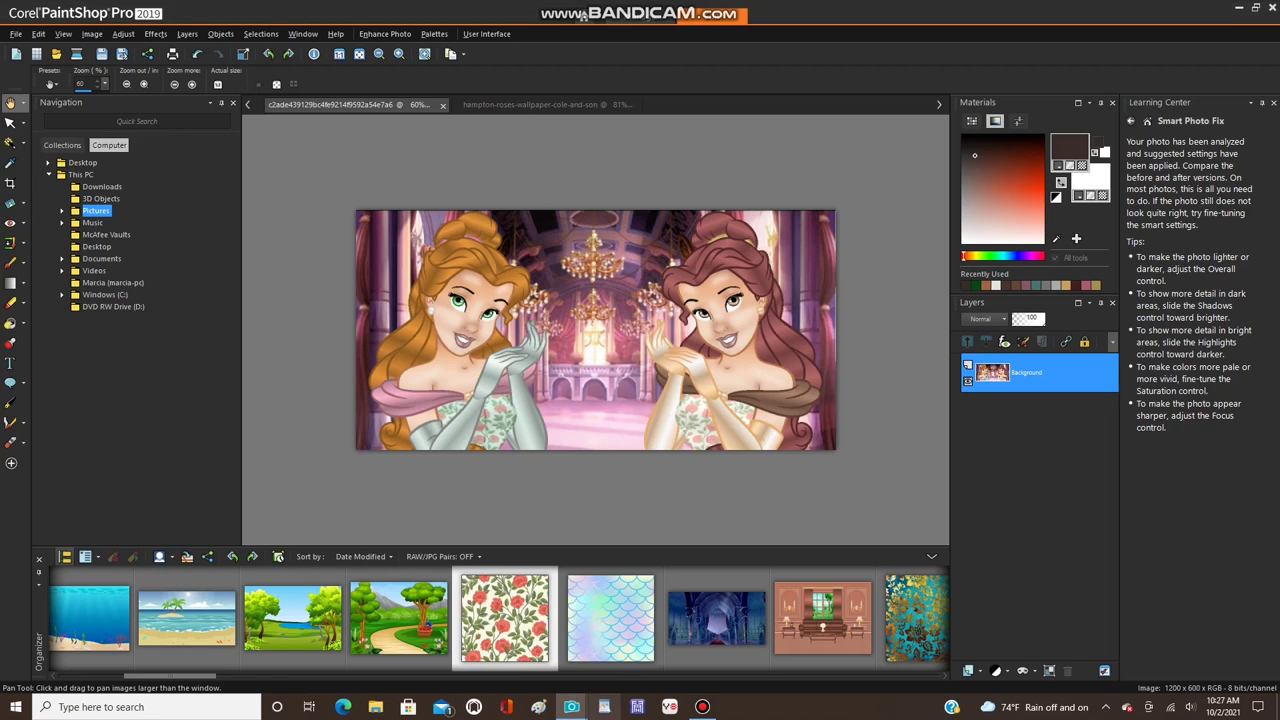
- Switch to the blank WordPad document and set the font size to 72
{"action": "key", "text": "alt+Tab"}
{"action": "left_click", "coordinate": [178, 46]}
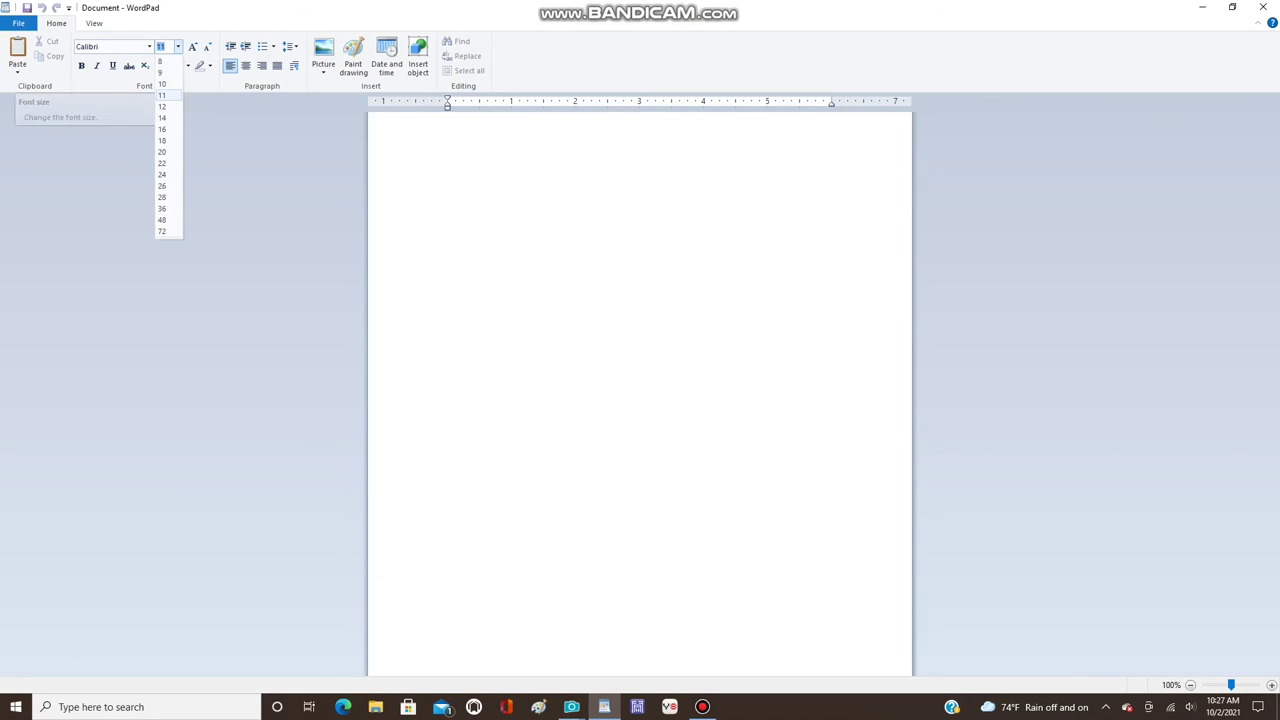
{"action": "left_click", "coordinate": [162, 231]}
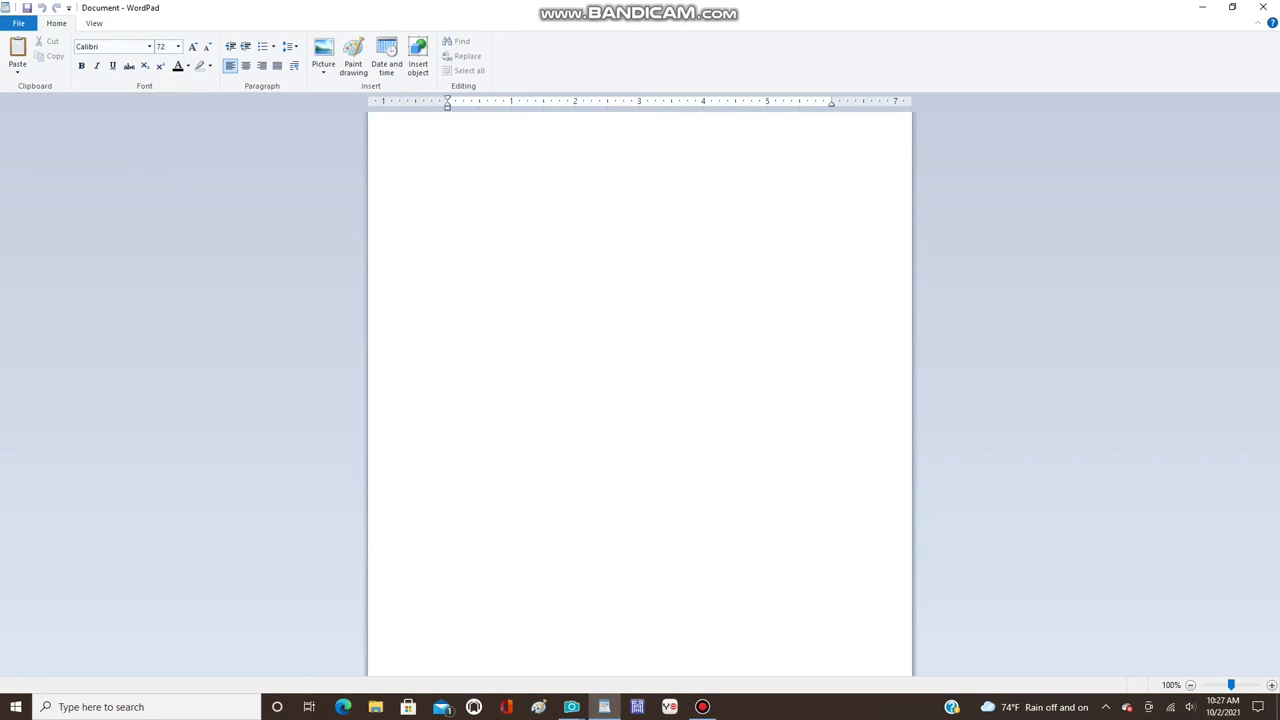
- Write "THANX FOR WATCHING!" across two lines in the document, with "WATCHING!" on the second line
{"action": "type", "text": "THANXC"}
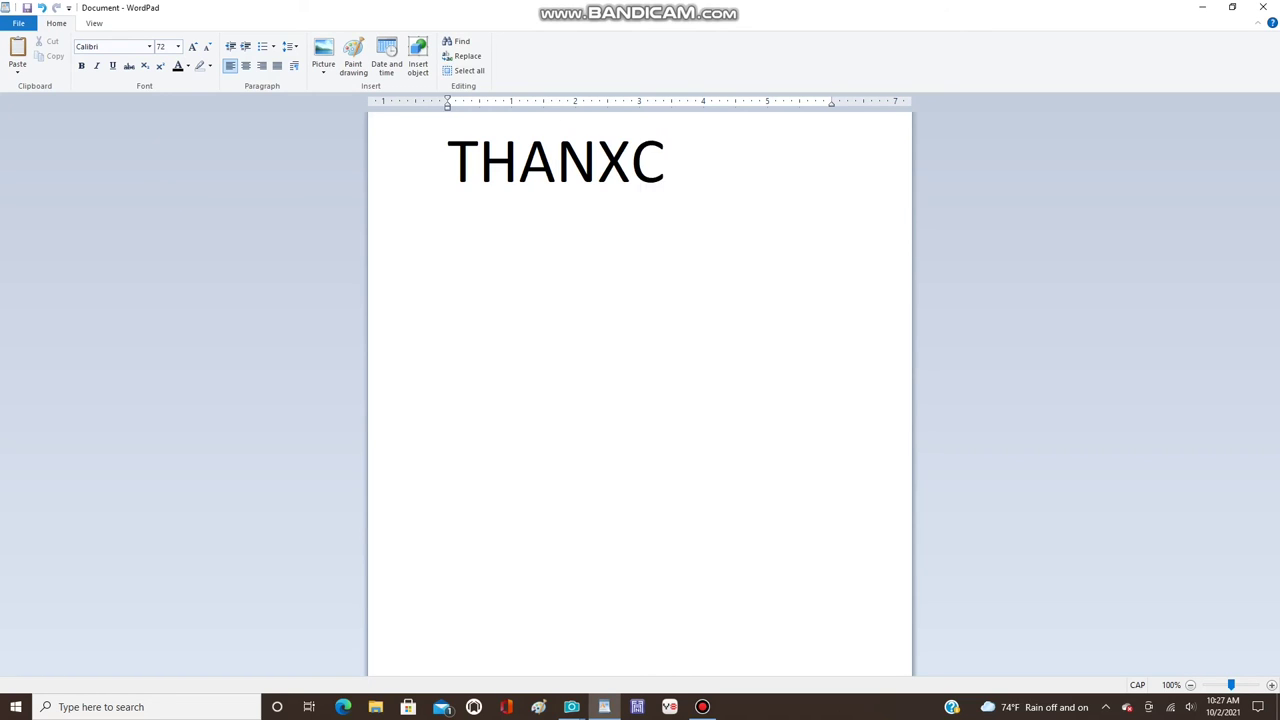
{"action": "key", "text": "BackSpace"}
{"action": "type", "text": "FOR"}
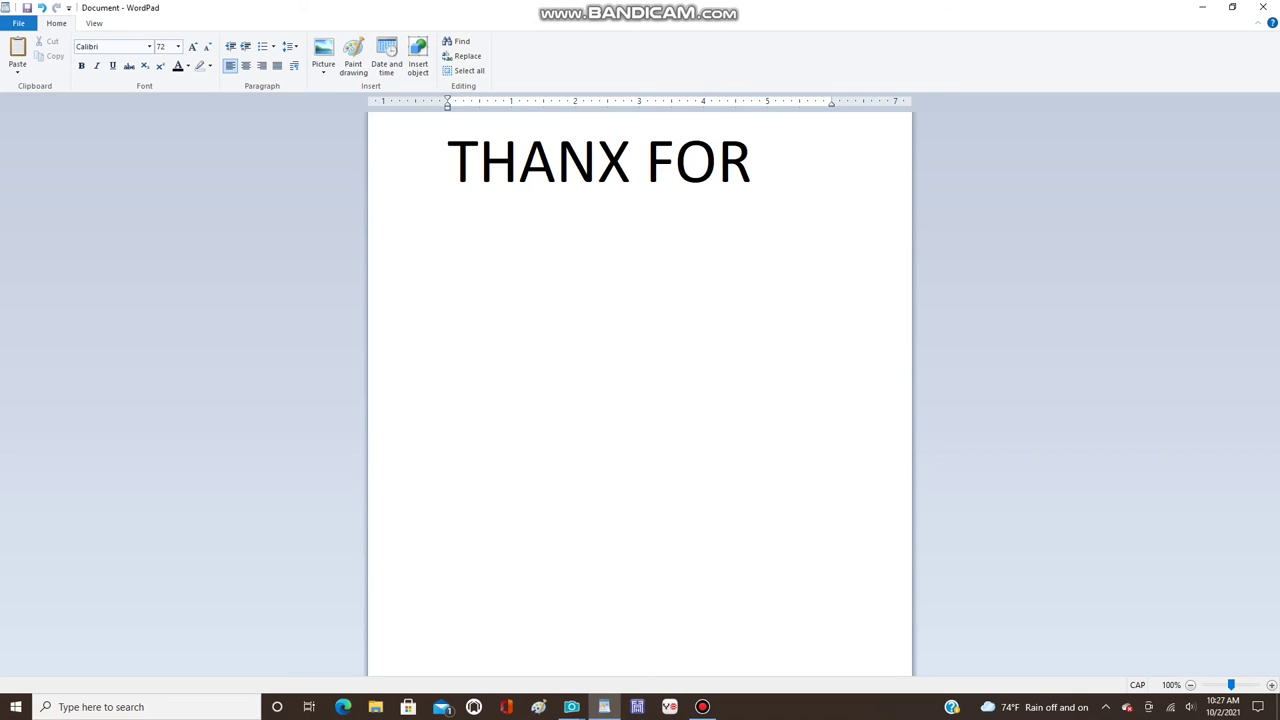
{"action": "key", "text": "Return"}
{"action": "type", "text": "WATCHI"}
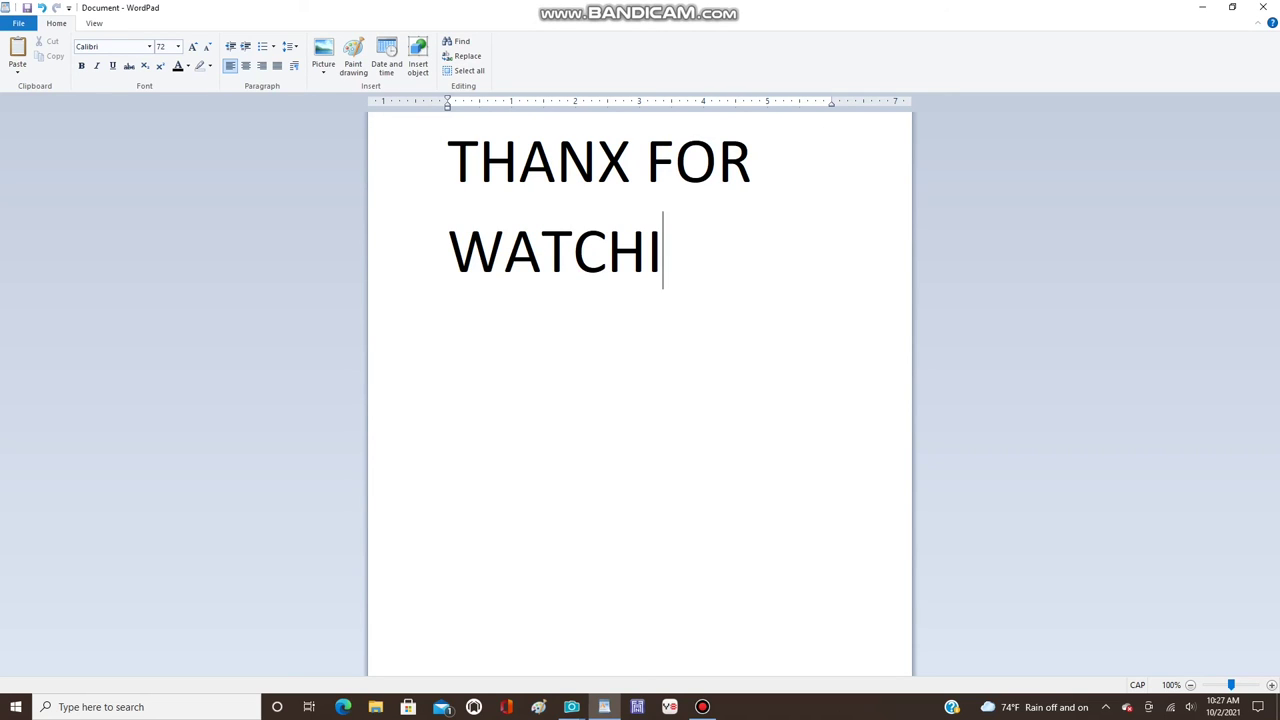
{"action": "type", "text": "NG!"}
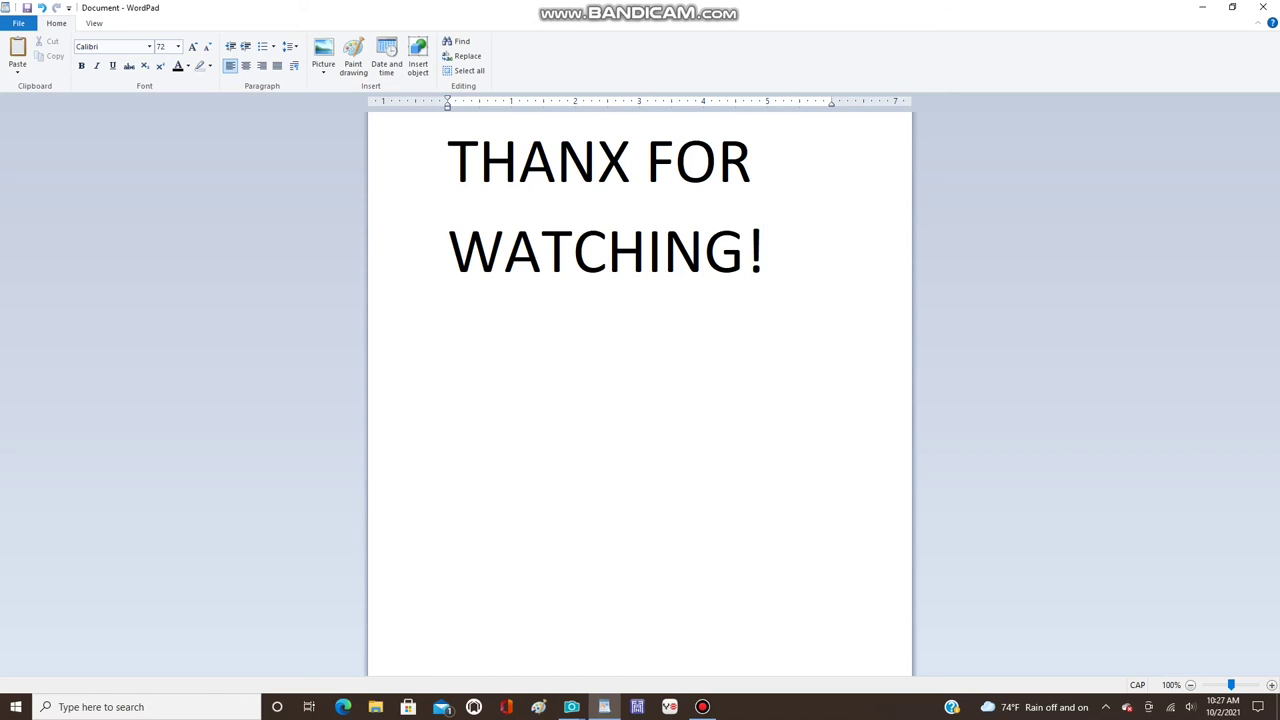
- Add "LIKE, SHARE, SUBSCRIBE!" on a new line below the thank-you message
{"action": "key", "text": "Return"}
{"action": "type", "text": "LIKE"}
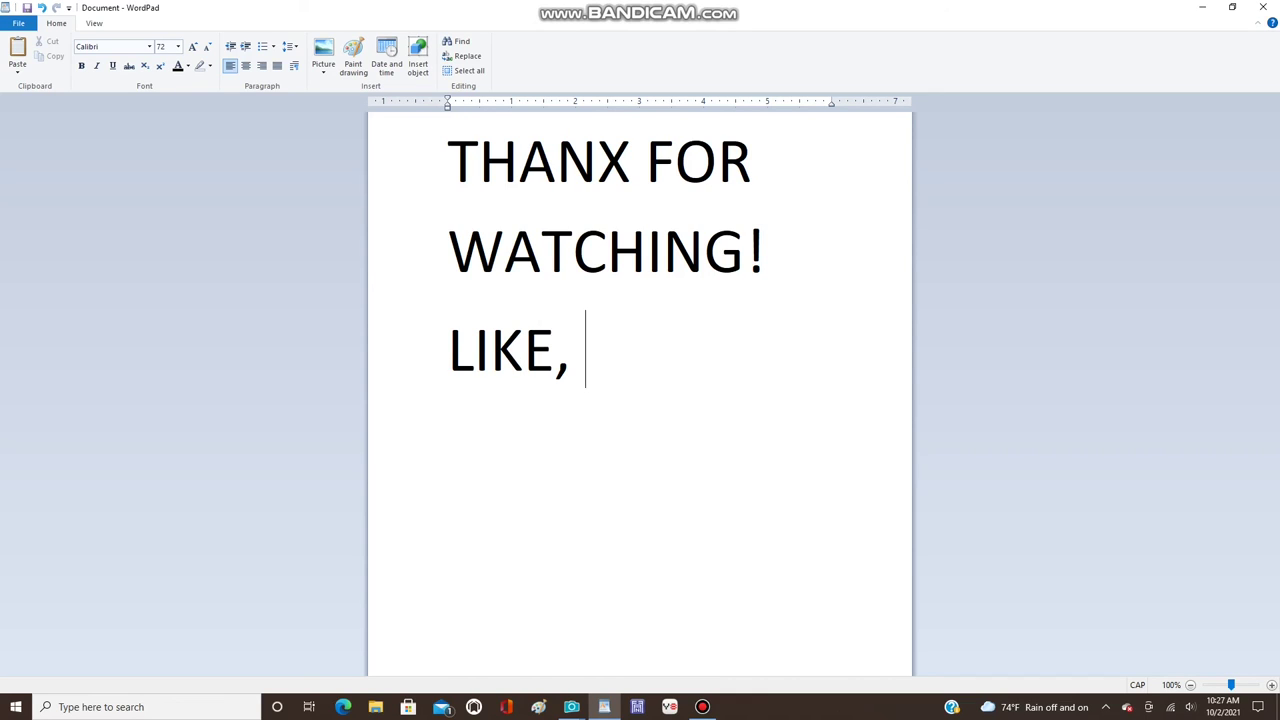
{"action": "type", "text": ", SH"}
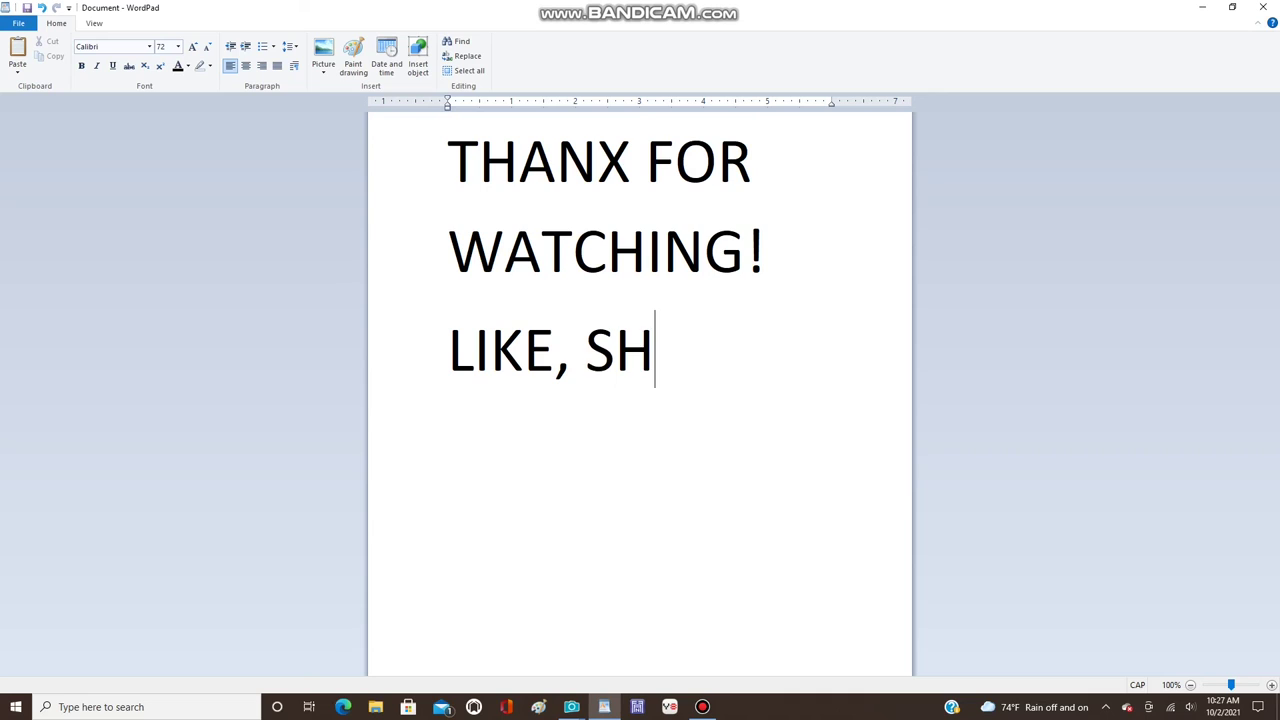
{"action": "type", "text": "ARE"}
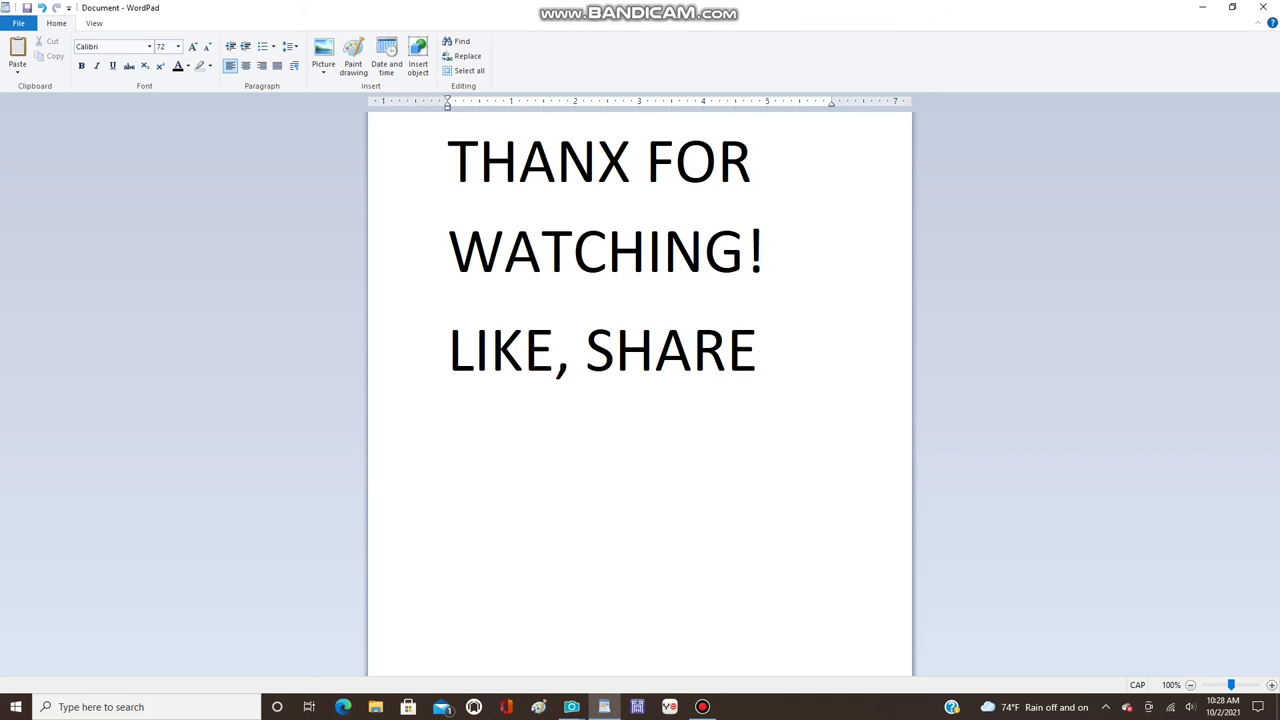
{"action": "type", "text": ", SUBSCR"}
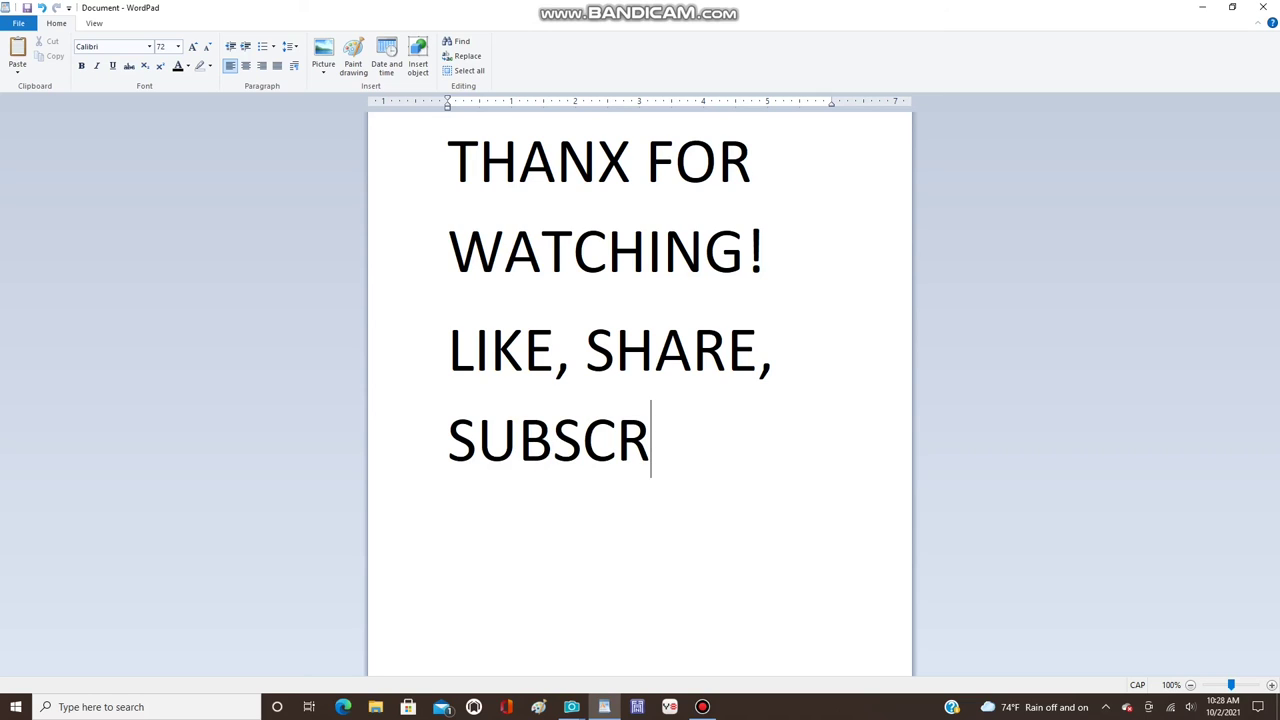
{"action": "type", "text": "IBE!"}
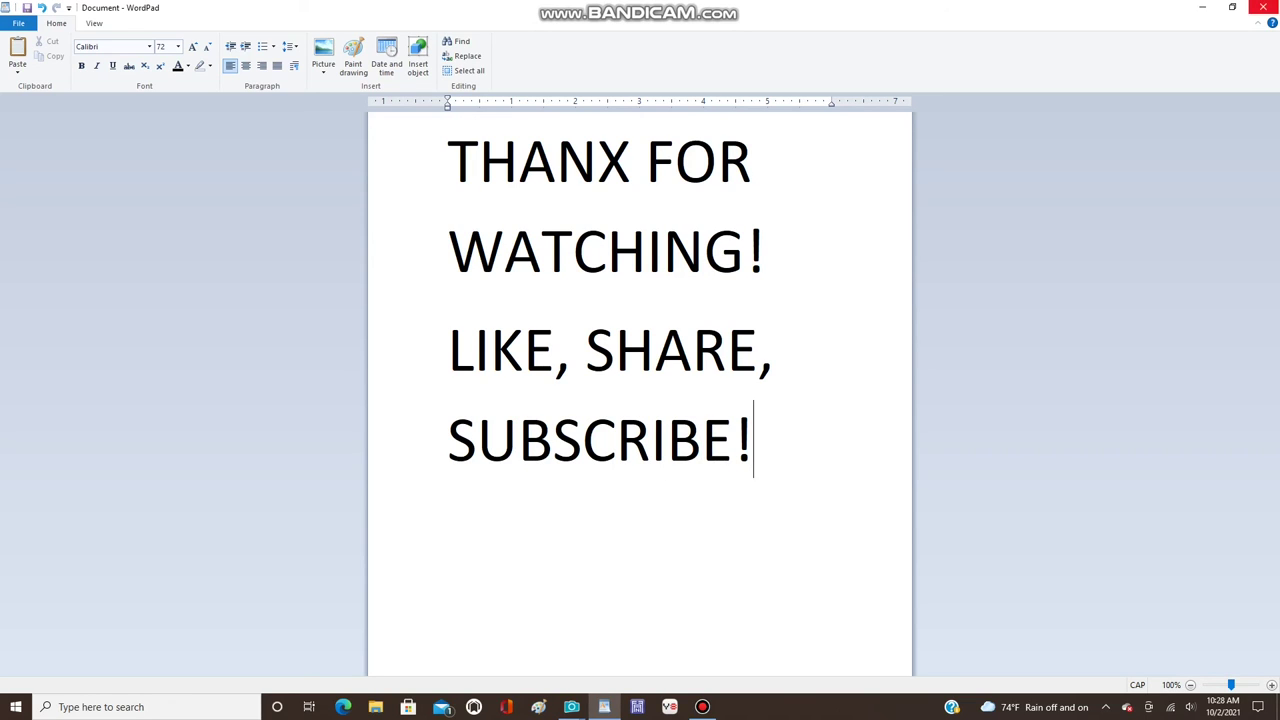
- Close the WordPad document without saving, and close the rose wallpaper and two-princess images in PaintShop Pro
{"action": "left_click", "coordinate": [1263, 7]}
{"action": "left_click", "coordinate": [662, 354]}
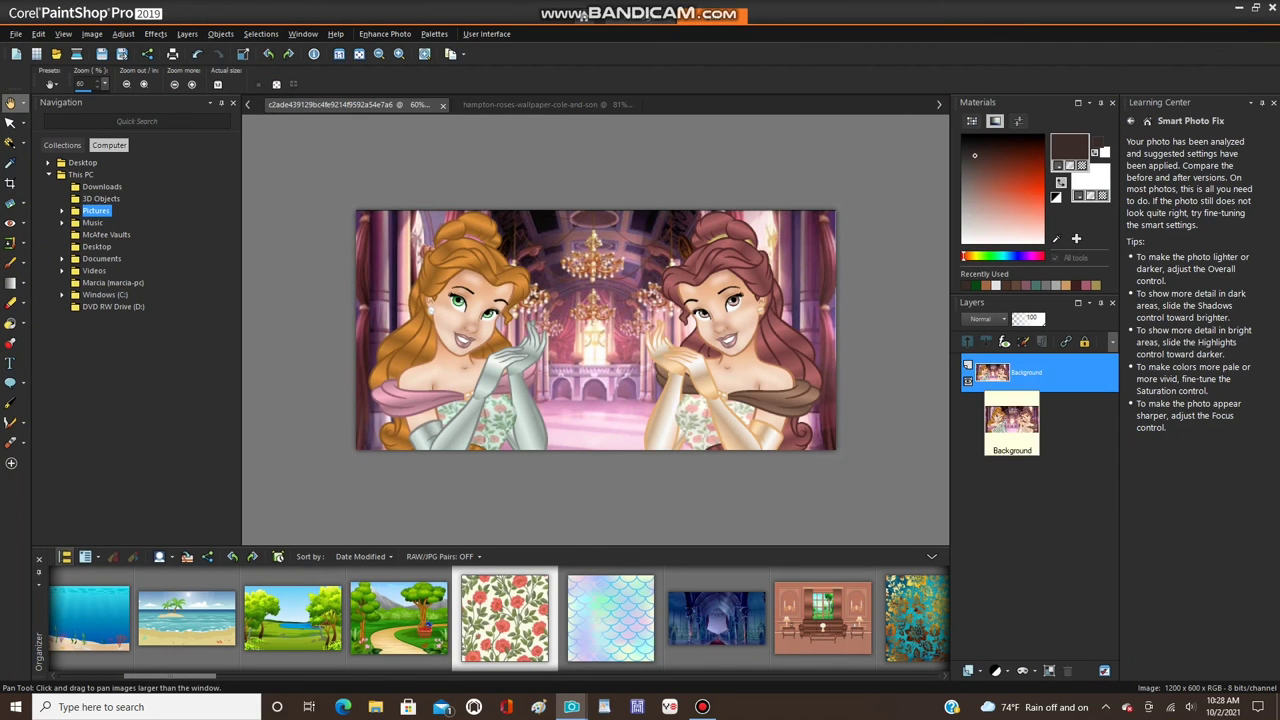
{"action": "left_click", "coordinate": [620, 104]}
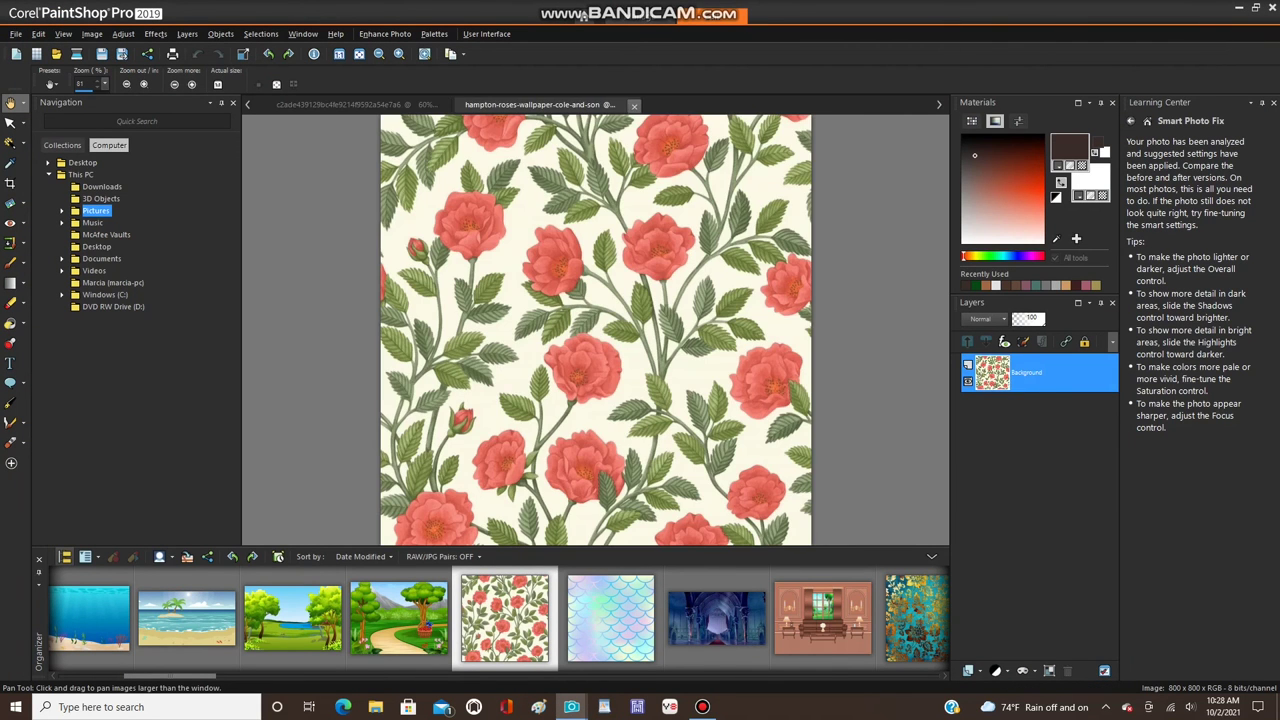
{"action": "left_click", "coordinate": [636, 104]}
{"action": "left_click", "coordinate": [443, 105]}
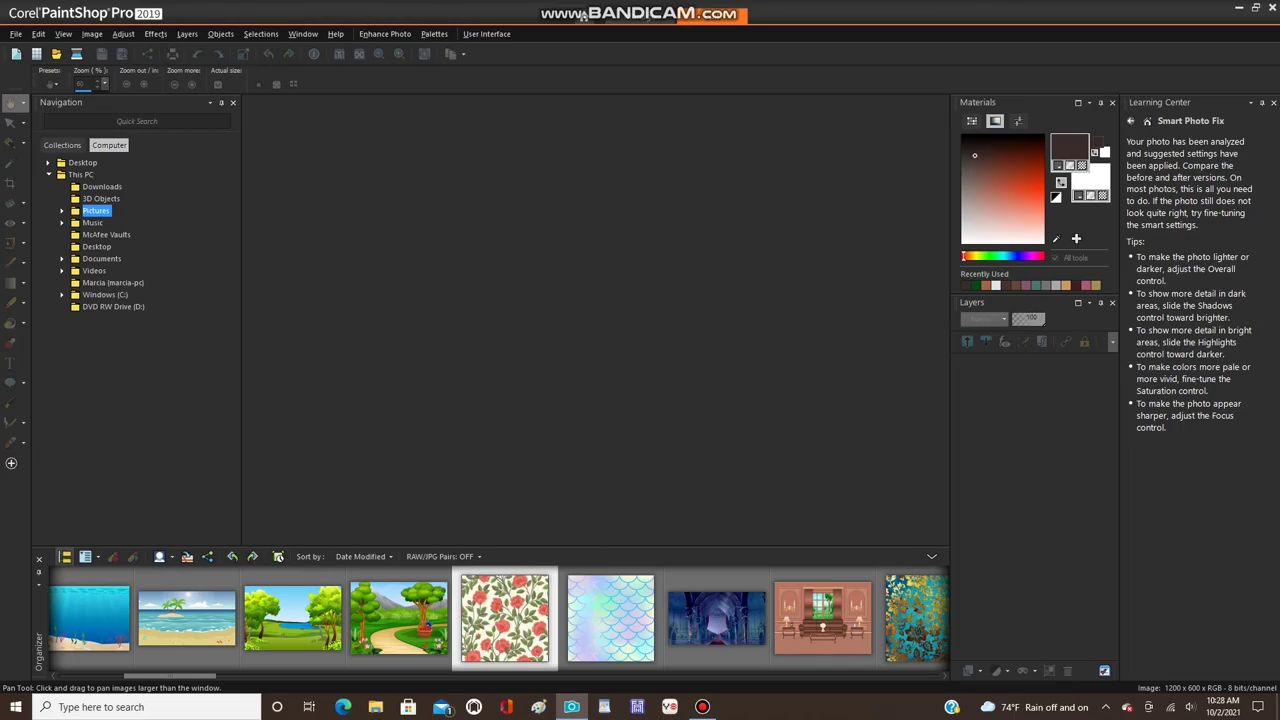
{"action": "left_click", "coordinate": [702, 707]}
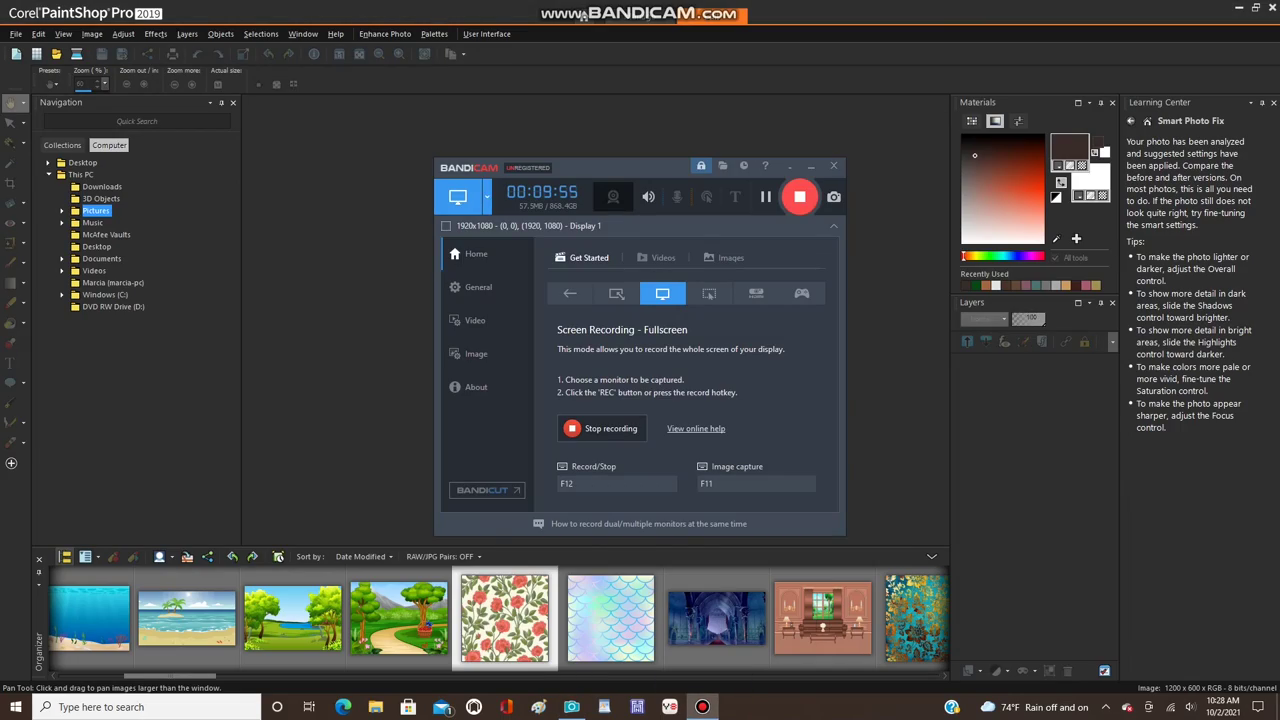